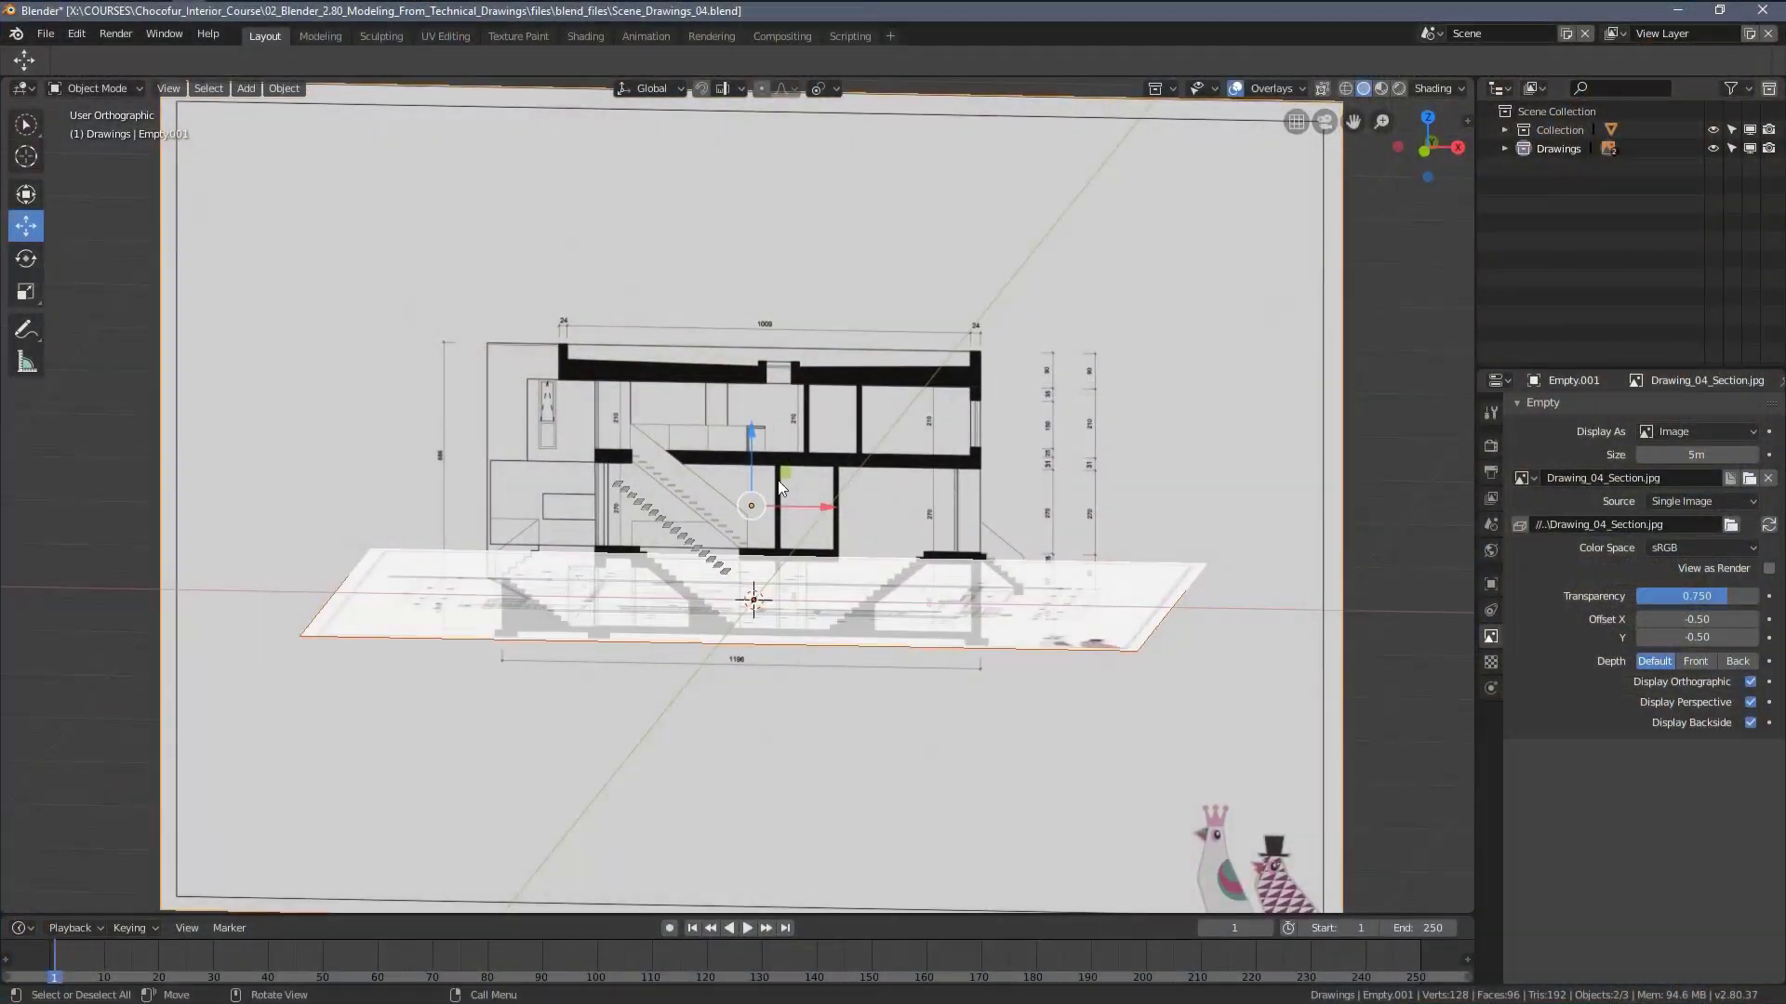
scroll(779, 488, "up", 3)
middle_click_drag(778, 489, 876, 389)
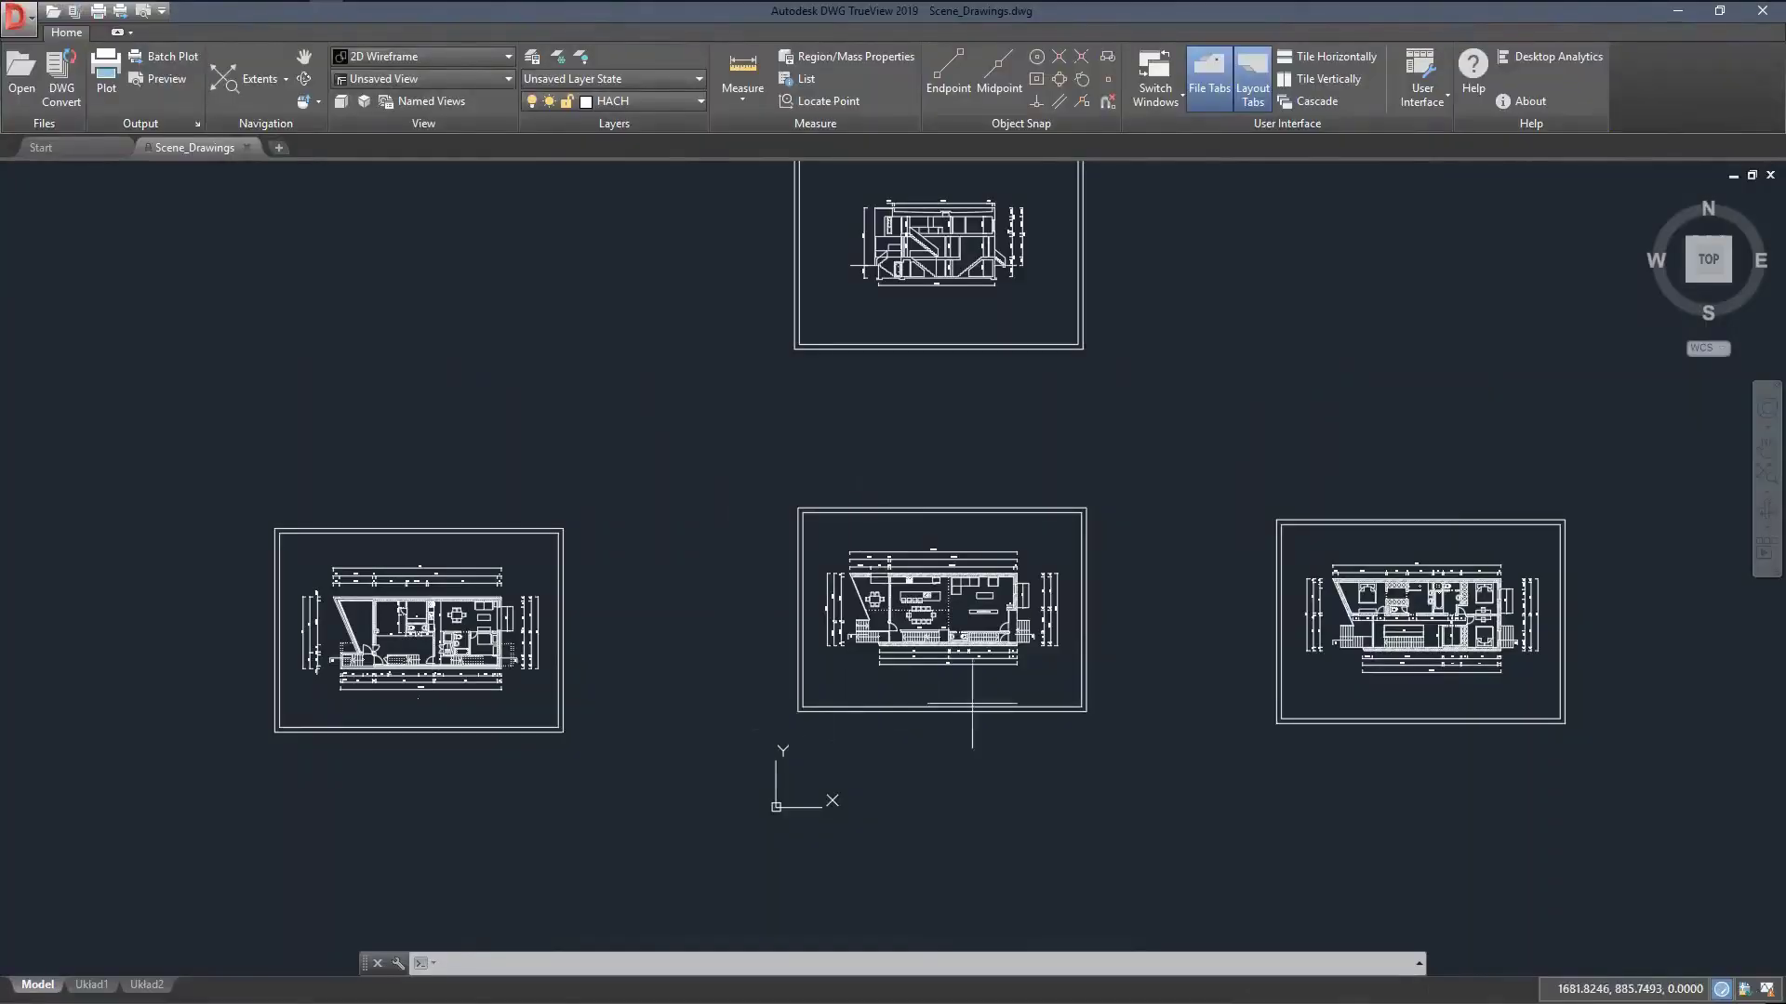
scroll(968, 604, "up", 5)
scroll(967, 605, "down", 1)
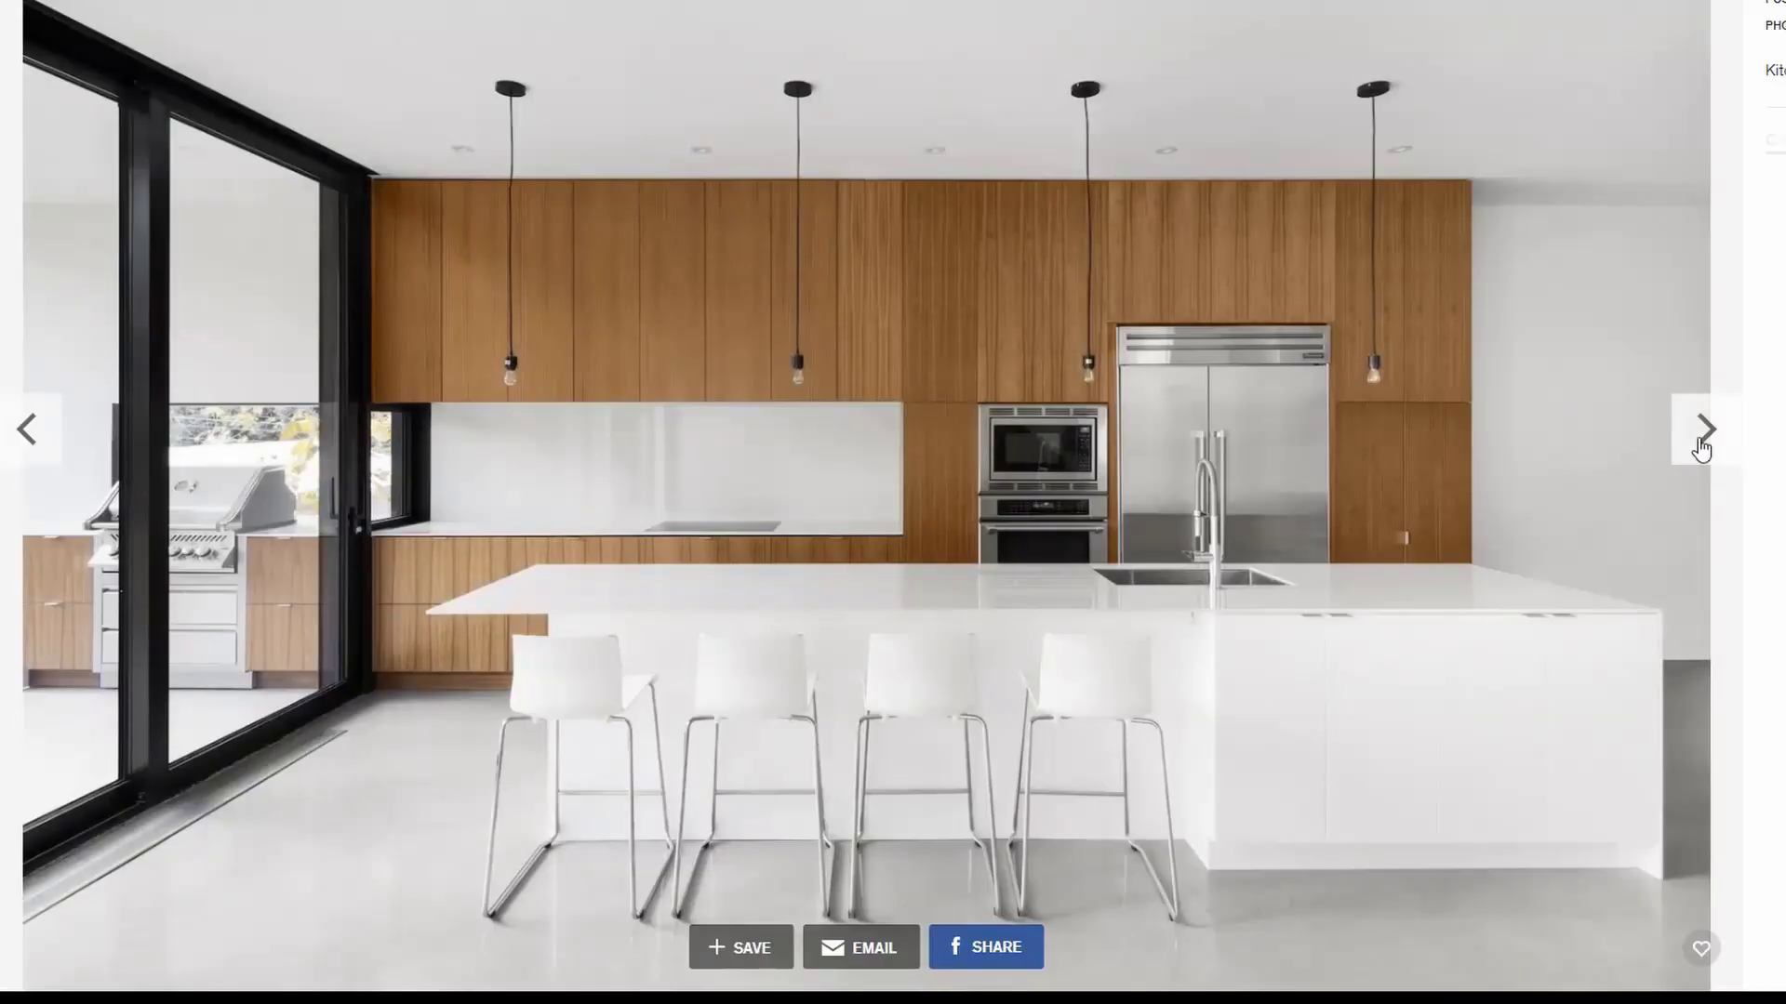
left_click(1705, 433)
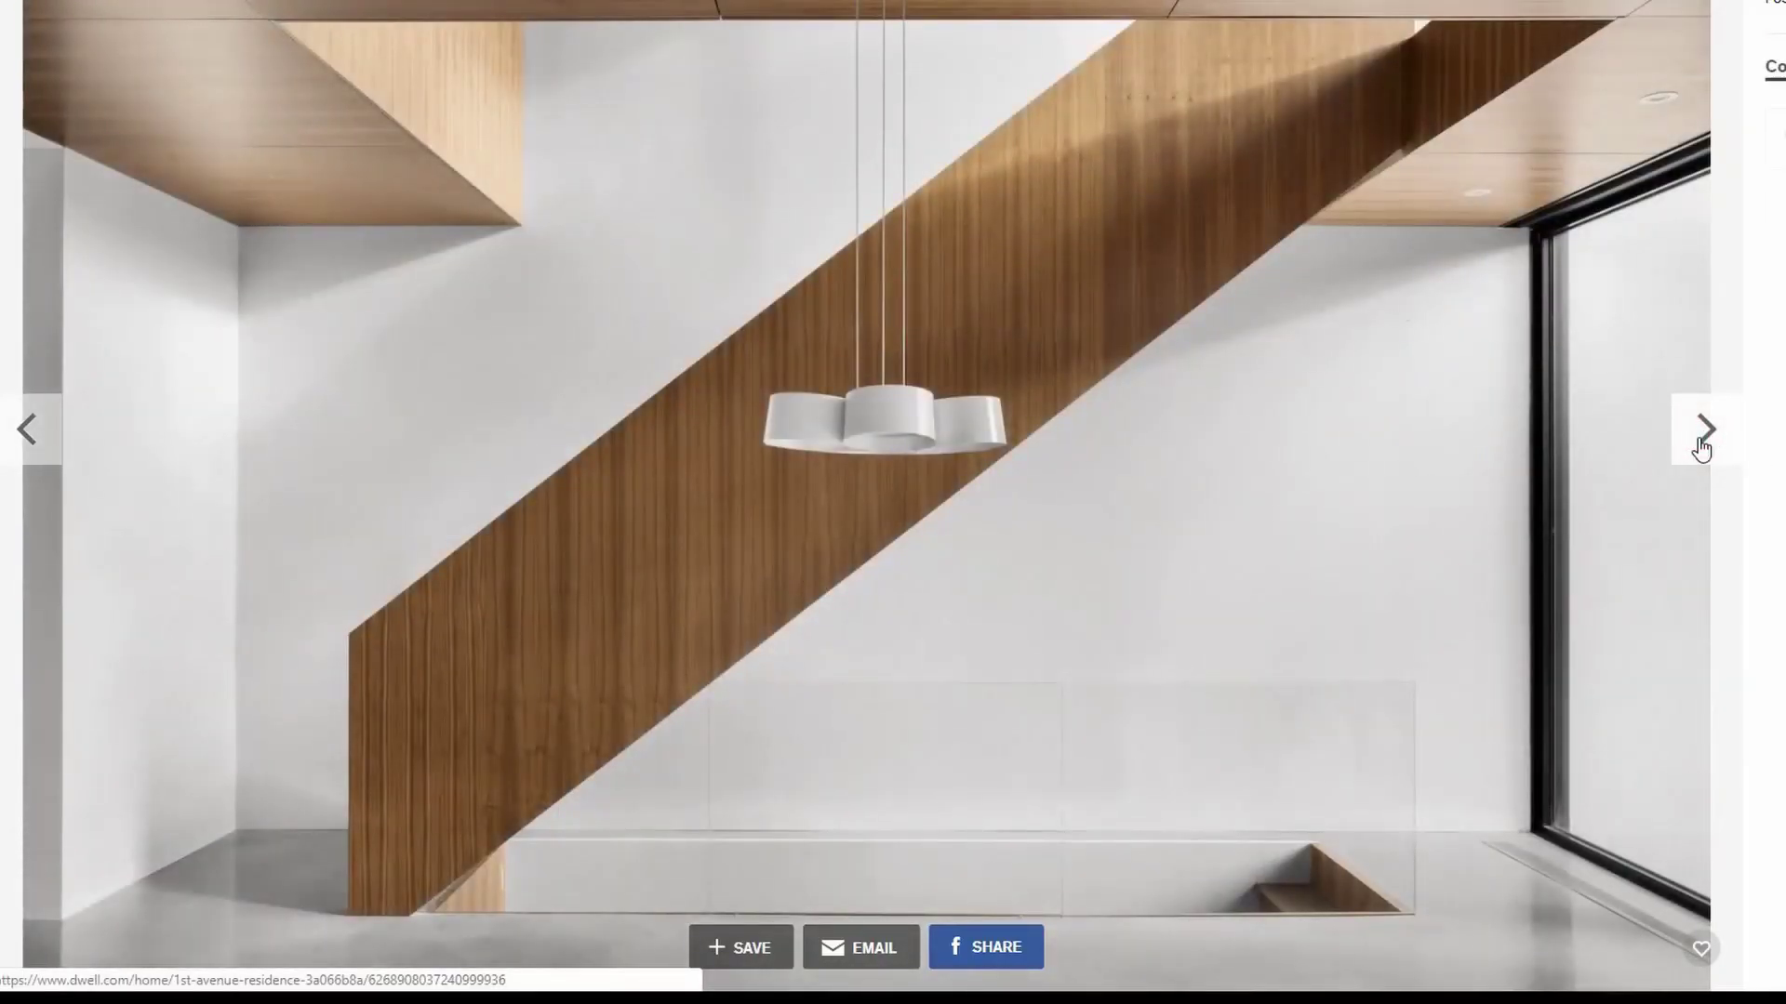
left_click(1703, 438)
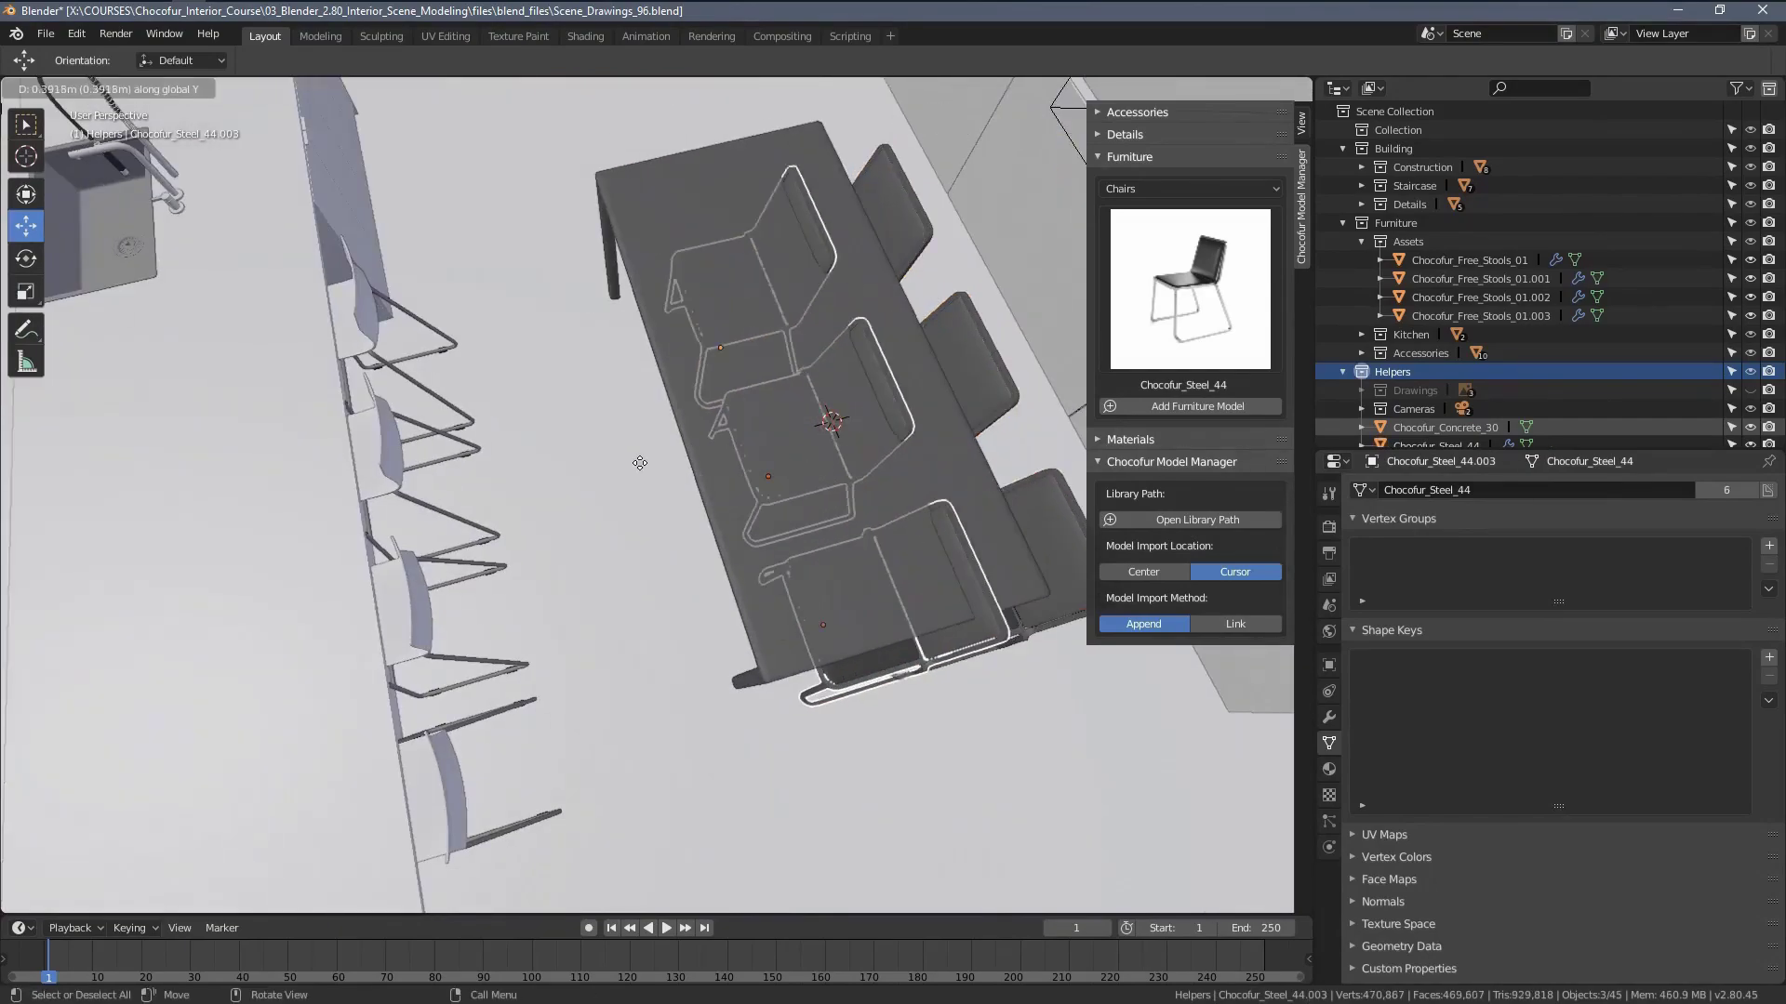
key("r")
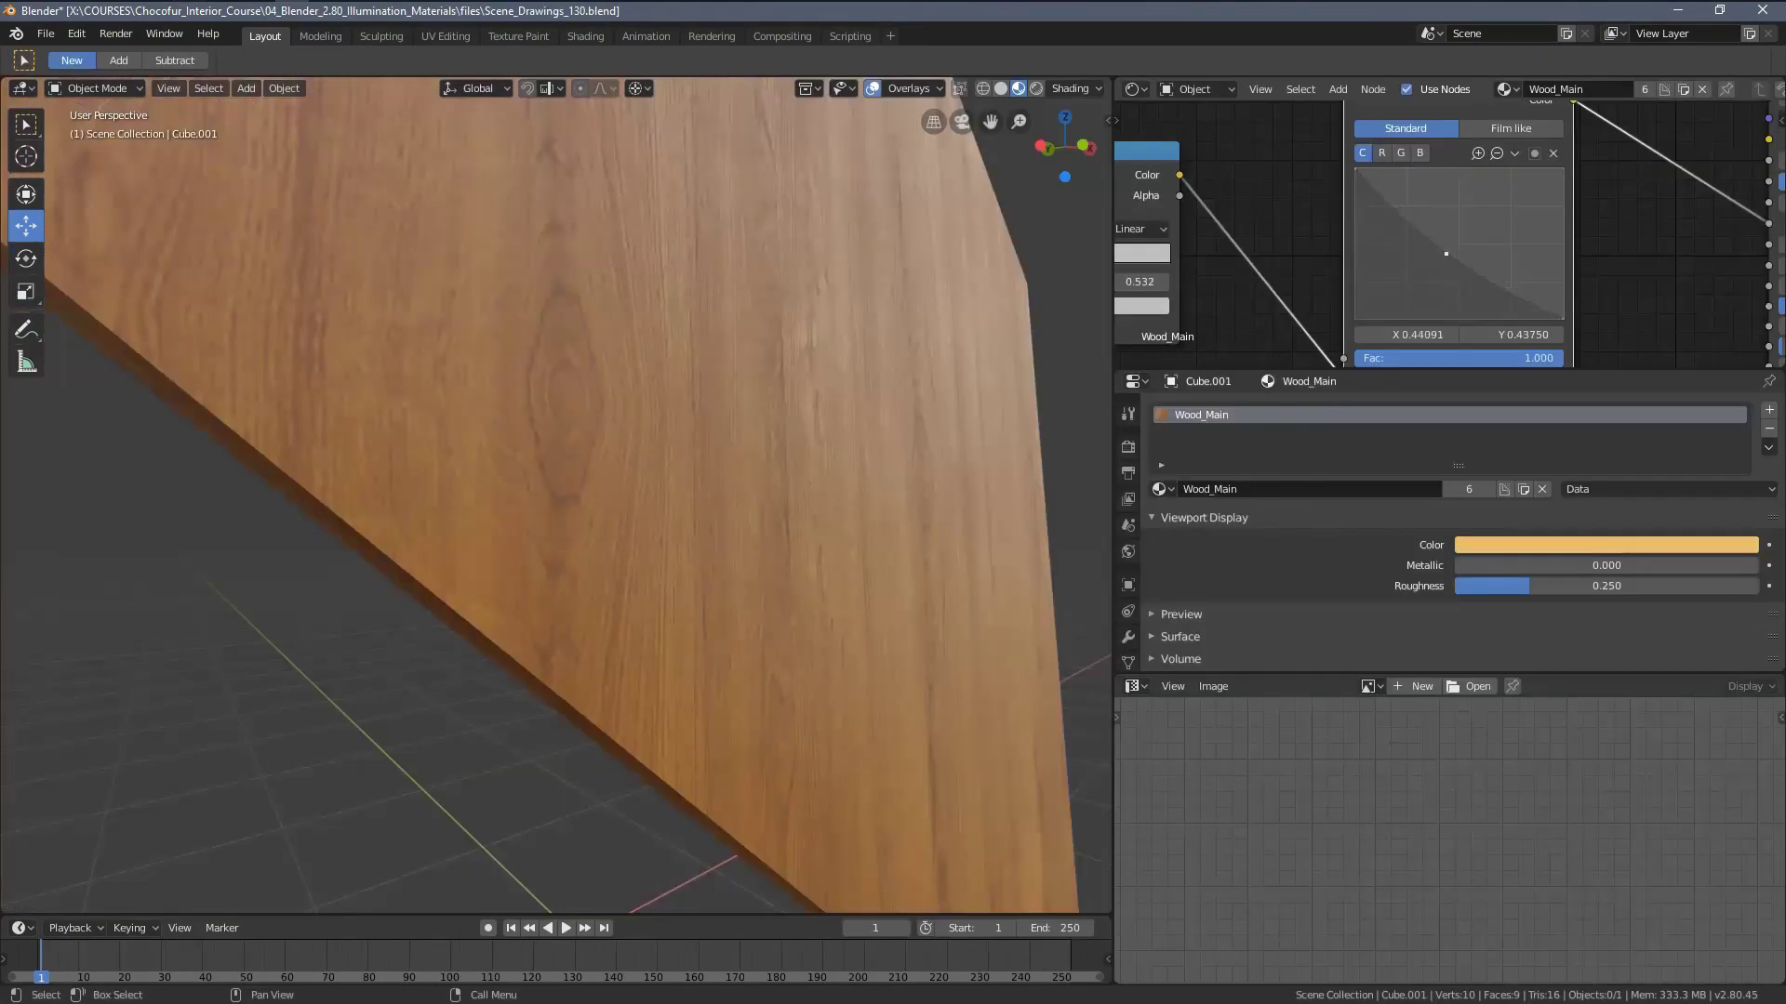
middle_click_drag(1092, 338, 1029, 332)
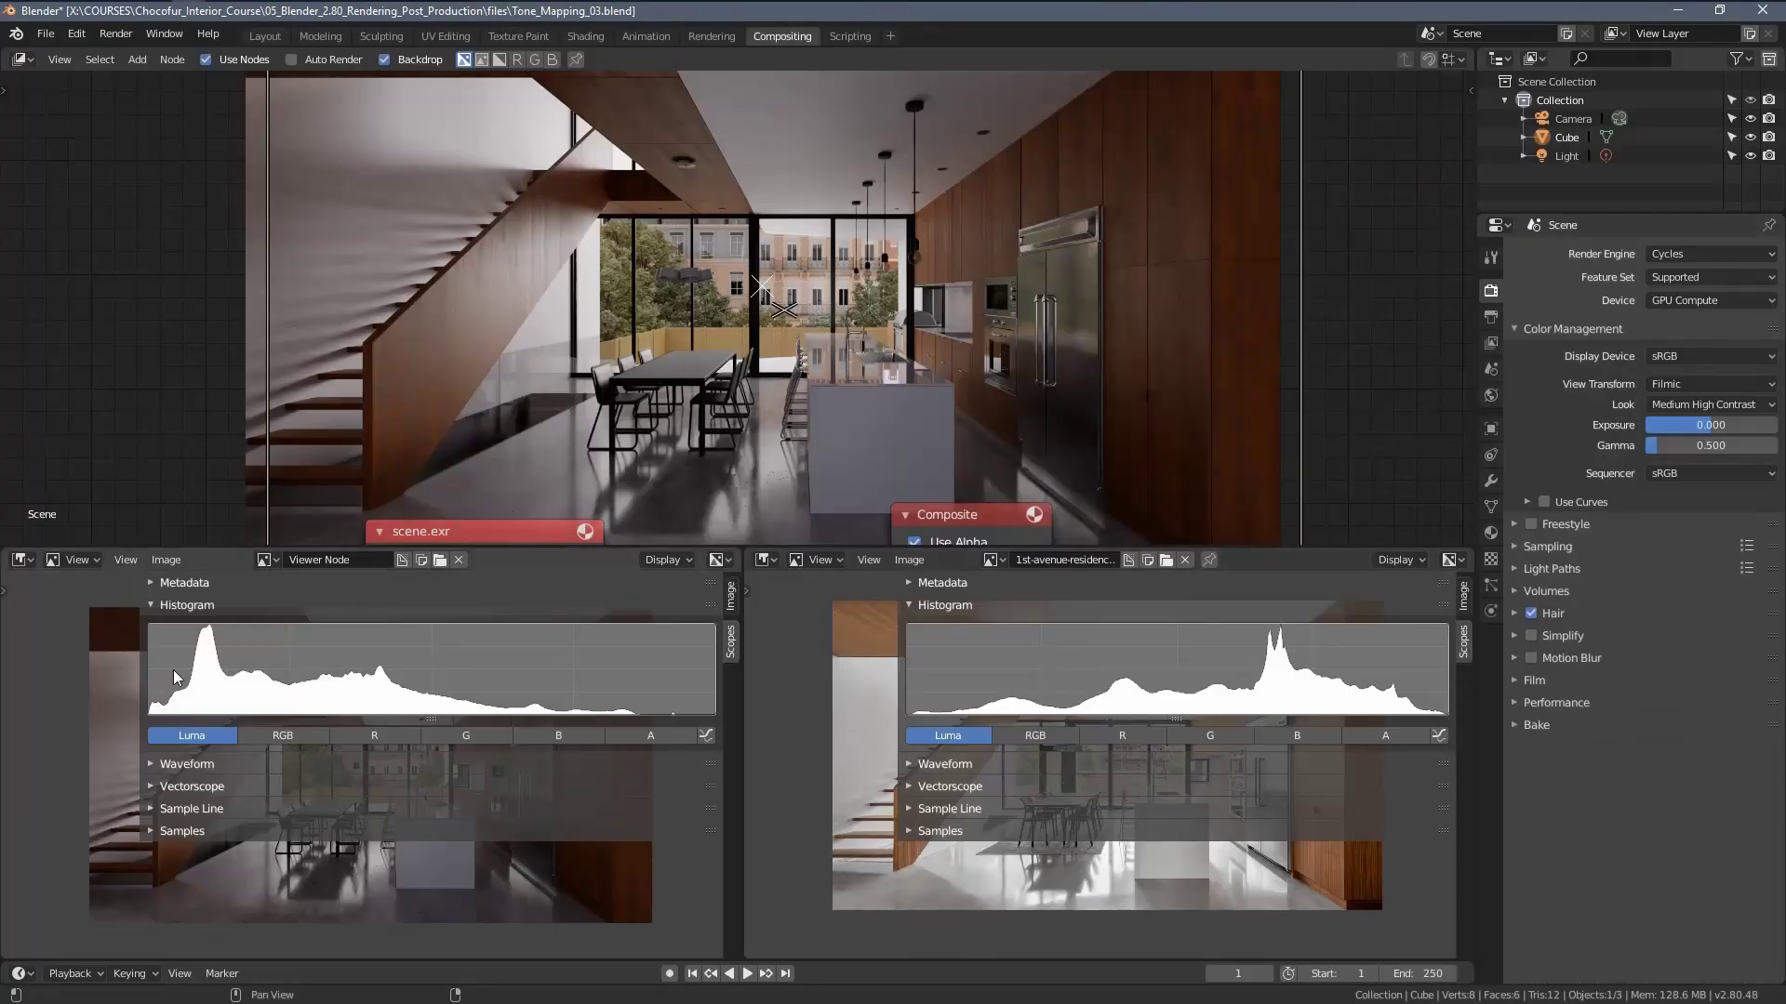
left_click(1704, 444)
type(".5")
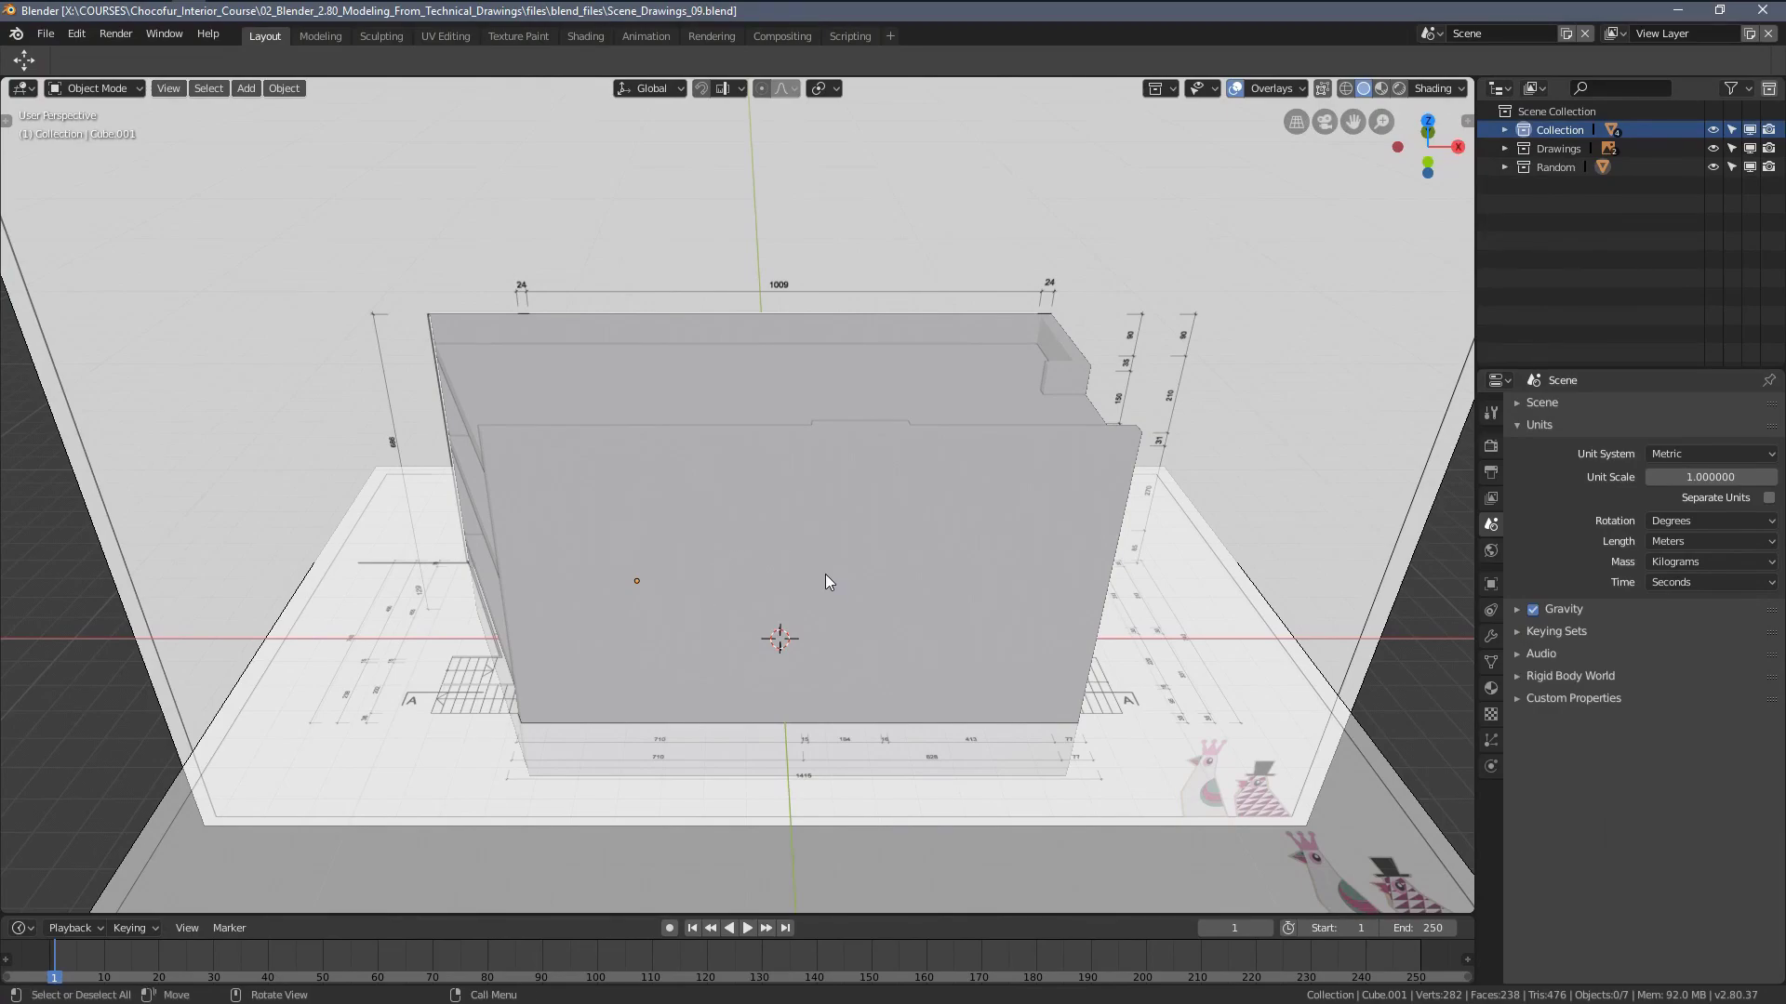
Isolate the lower floor slab together with the floor plan and section drawings in local view
middle_click_drag(818, 595, 824, 548, "ctrl")
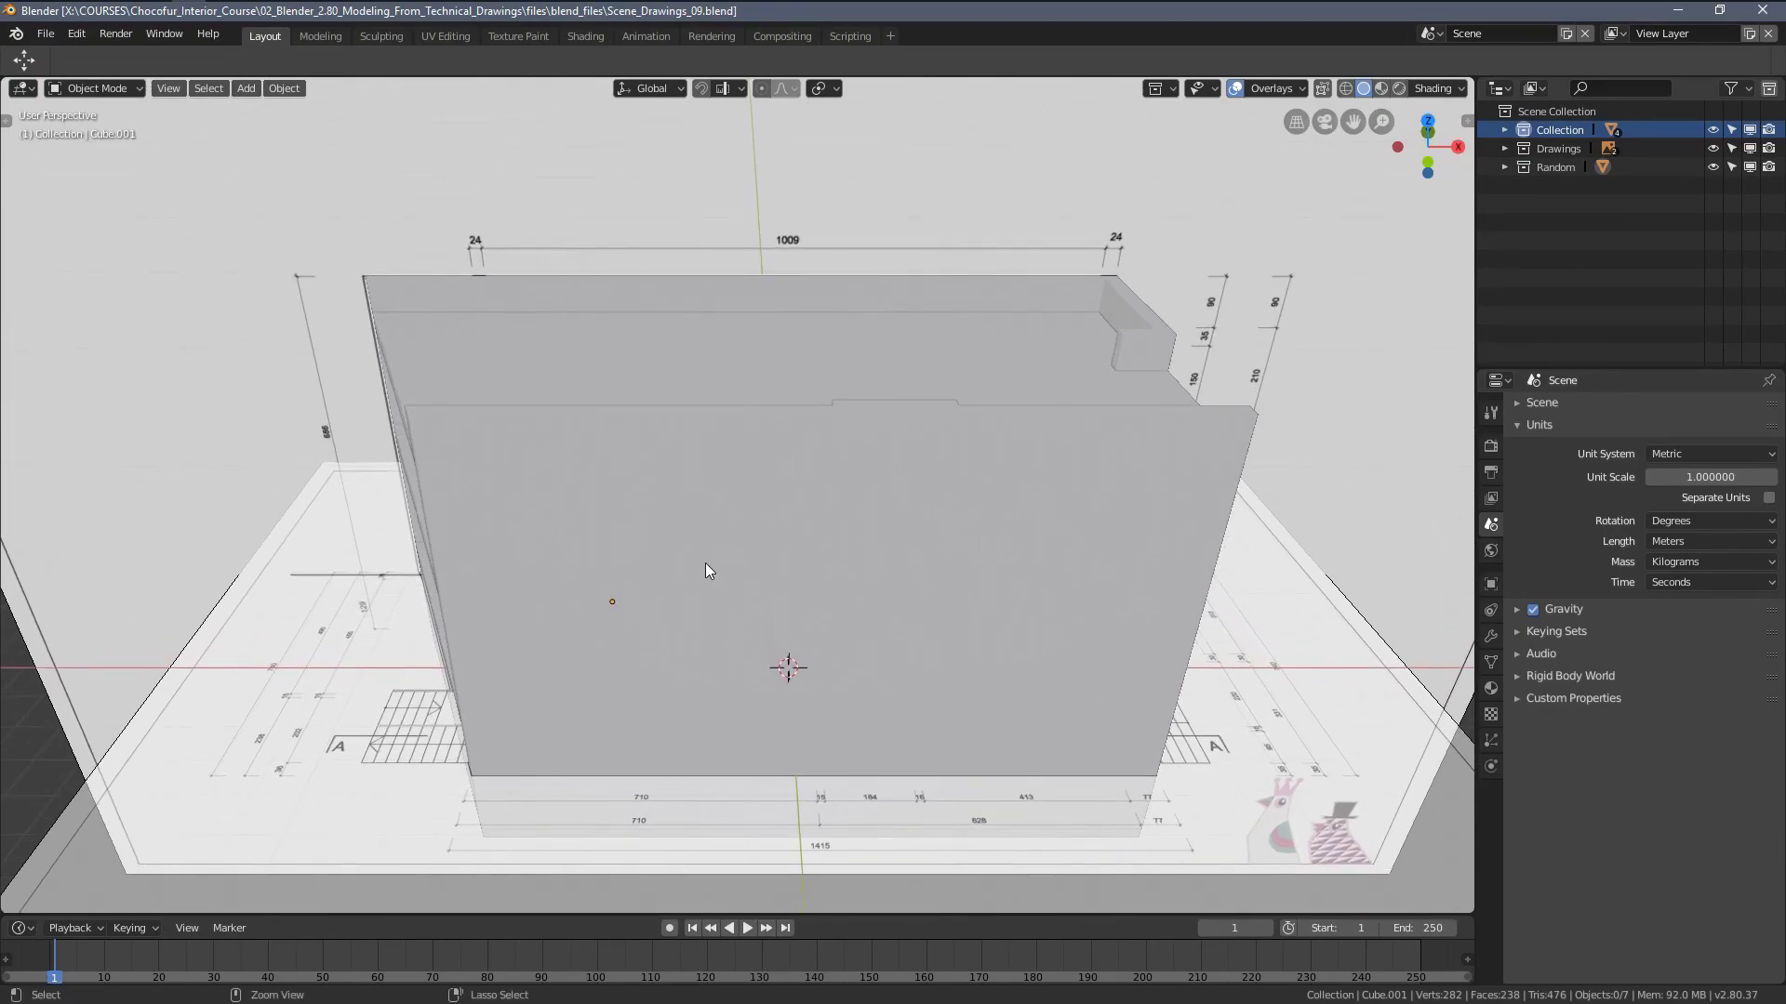
mouse_move(705, 563)
middle_mouse_down()
mouse_move(901, 521)
mouse_move(833, 539)
mouse_move(828, 517)
mouse_move(861, 486)
mouse_move(813, 531)
mouse_move(676, 569)
middle_mouse_up()
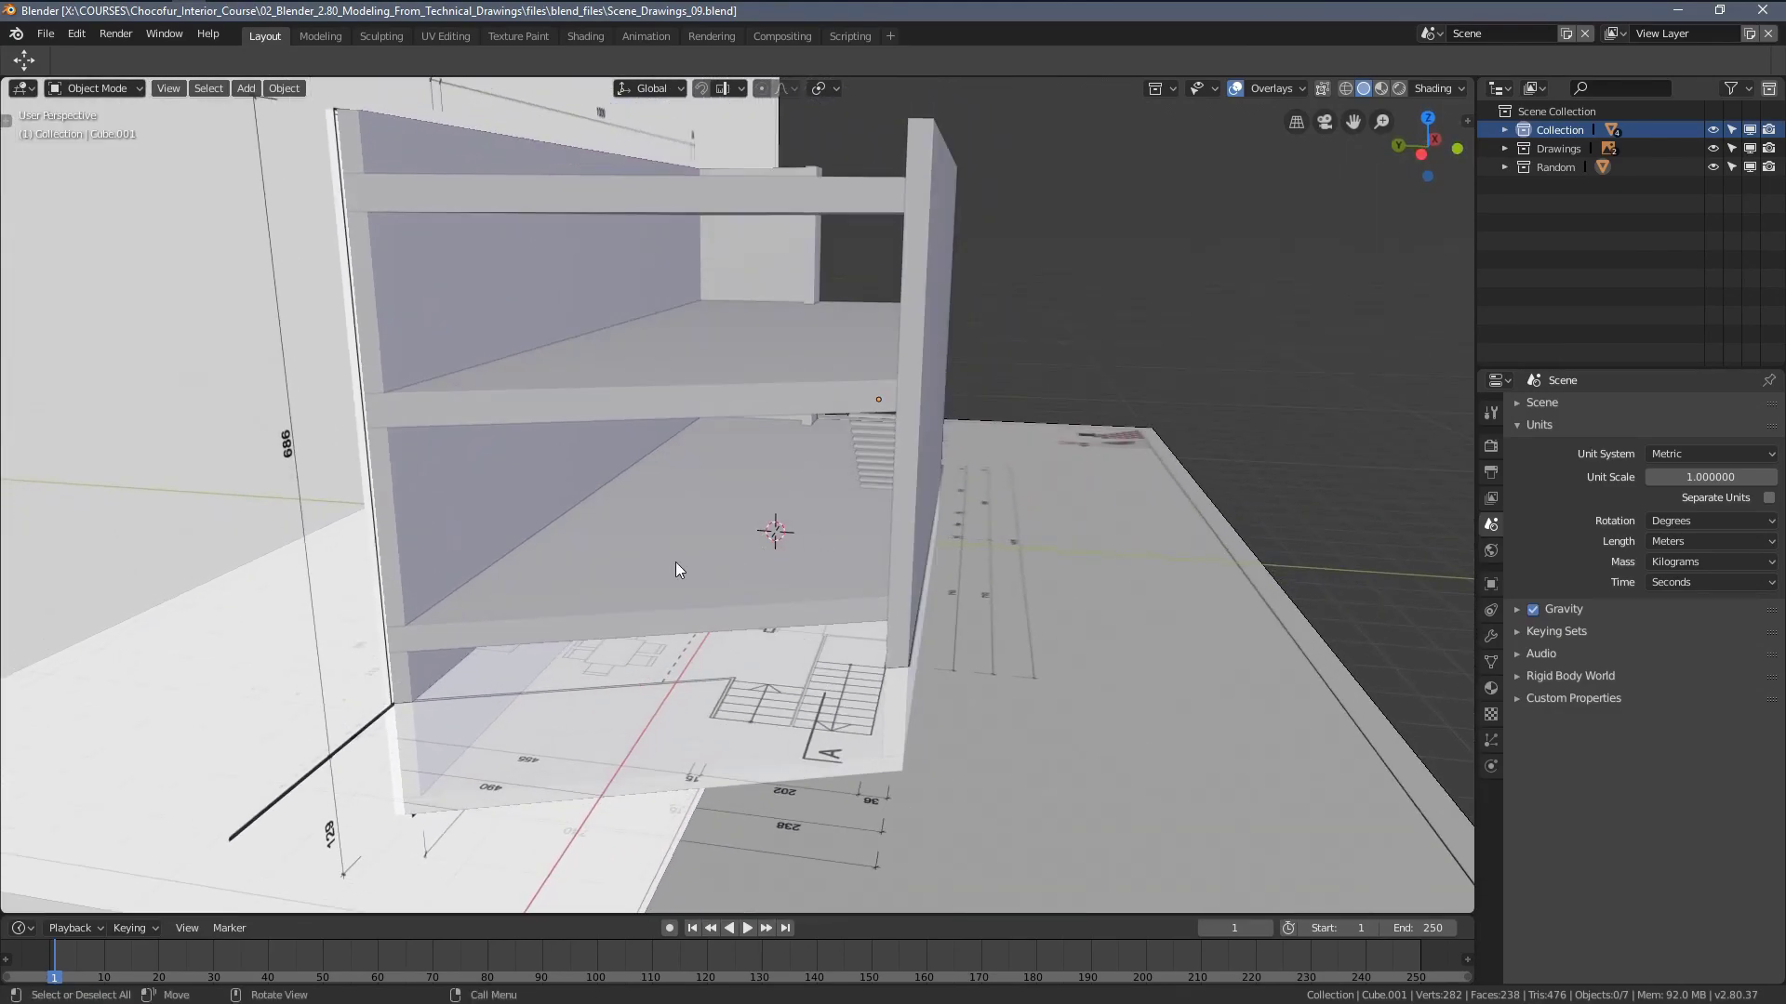
left_click(688, 556)
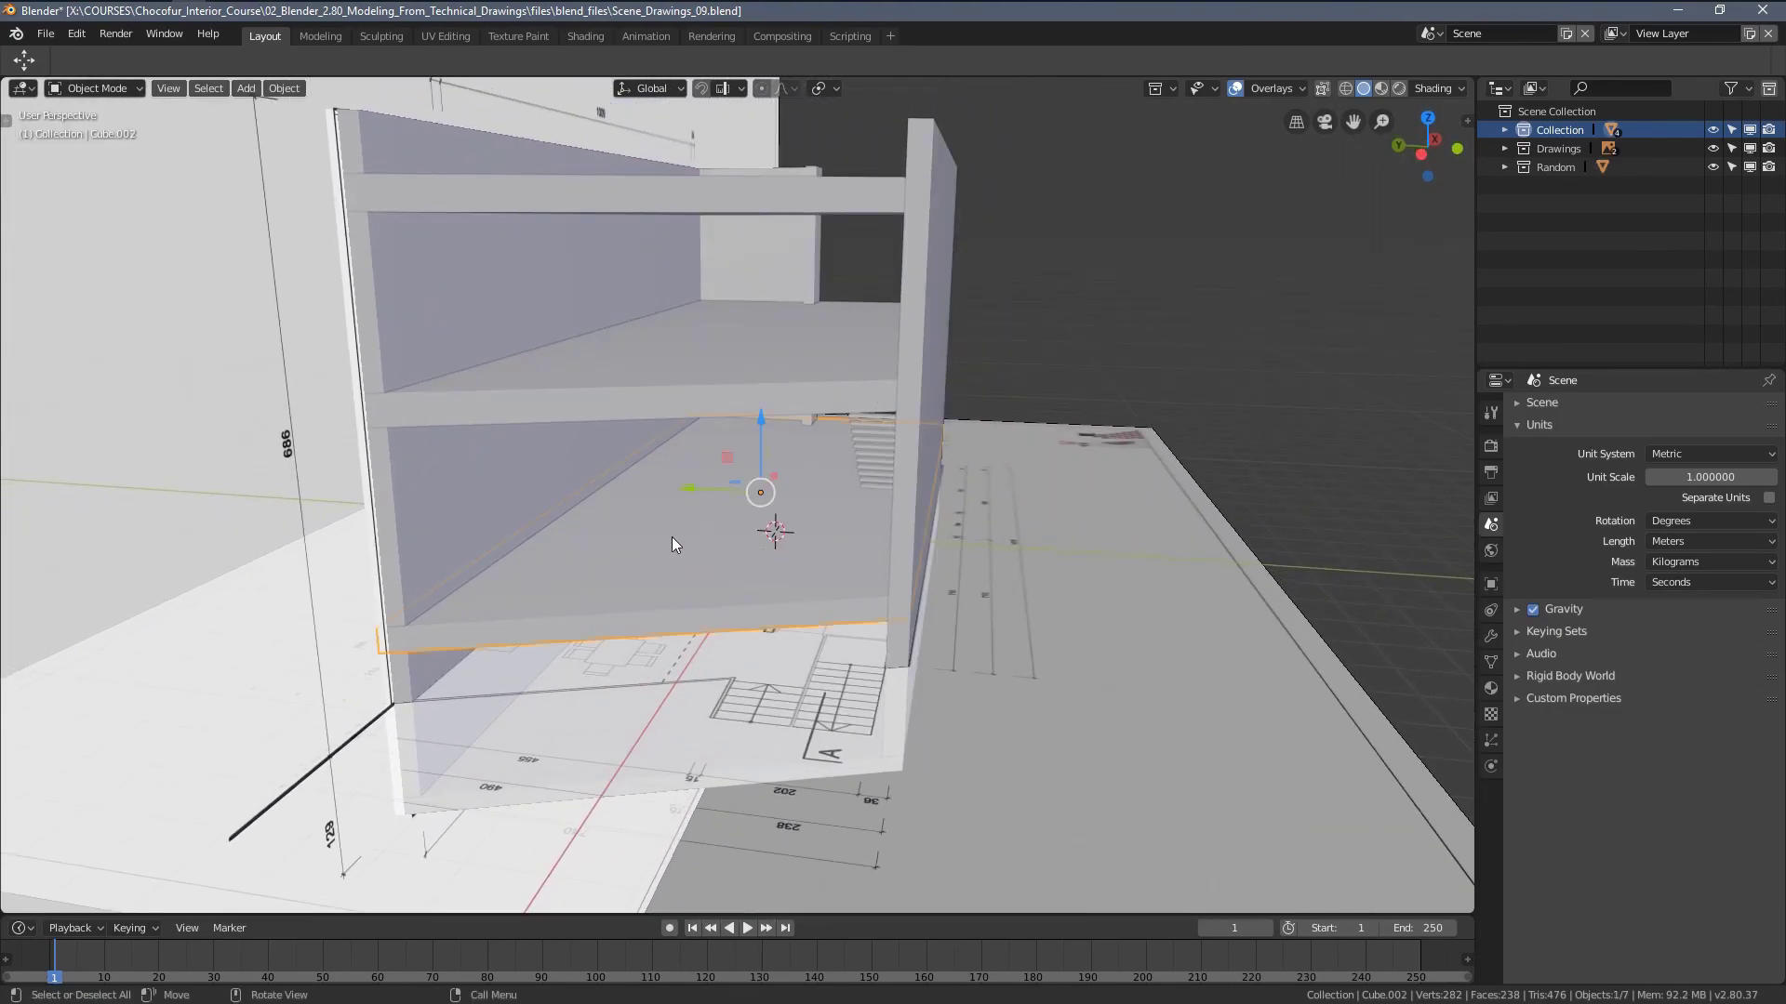
scroll(672, 537, "down", 2)
mouse_move(692, 538)
middle_mouse_down()
mouse_move(649, 529)
mouse_move(783, 500)
middle_mouse_up()
scroll(833, 502, "up", 3)
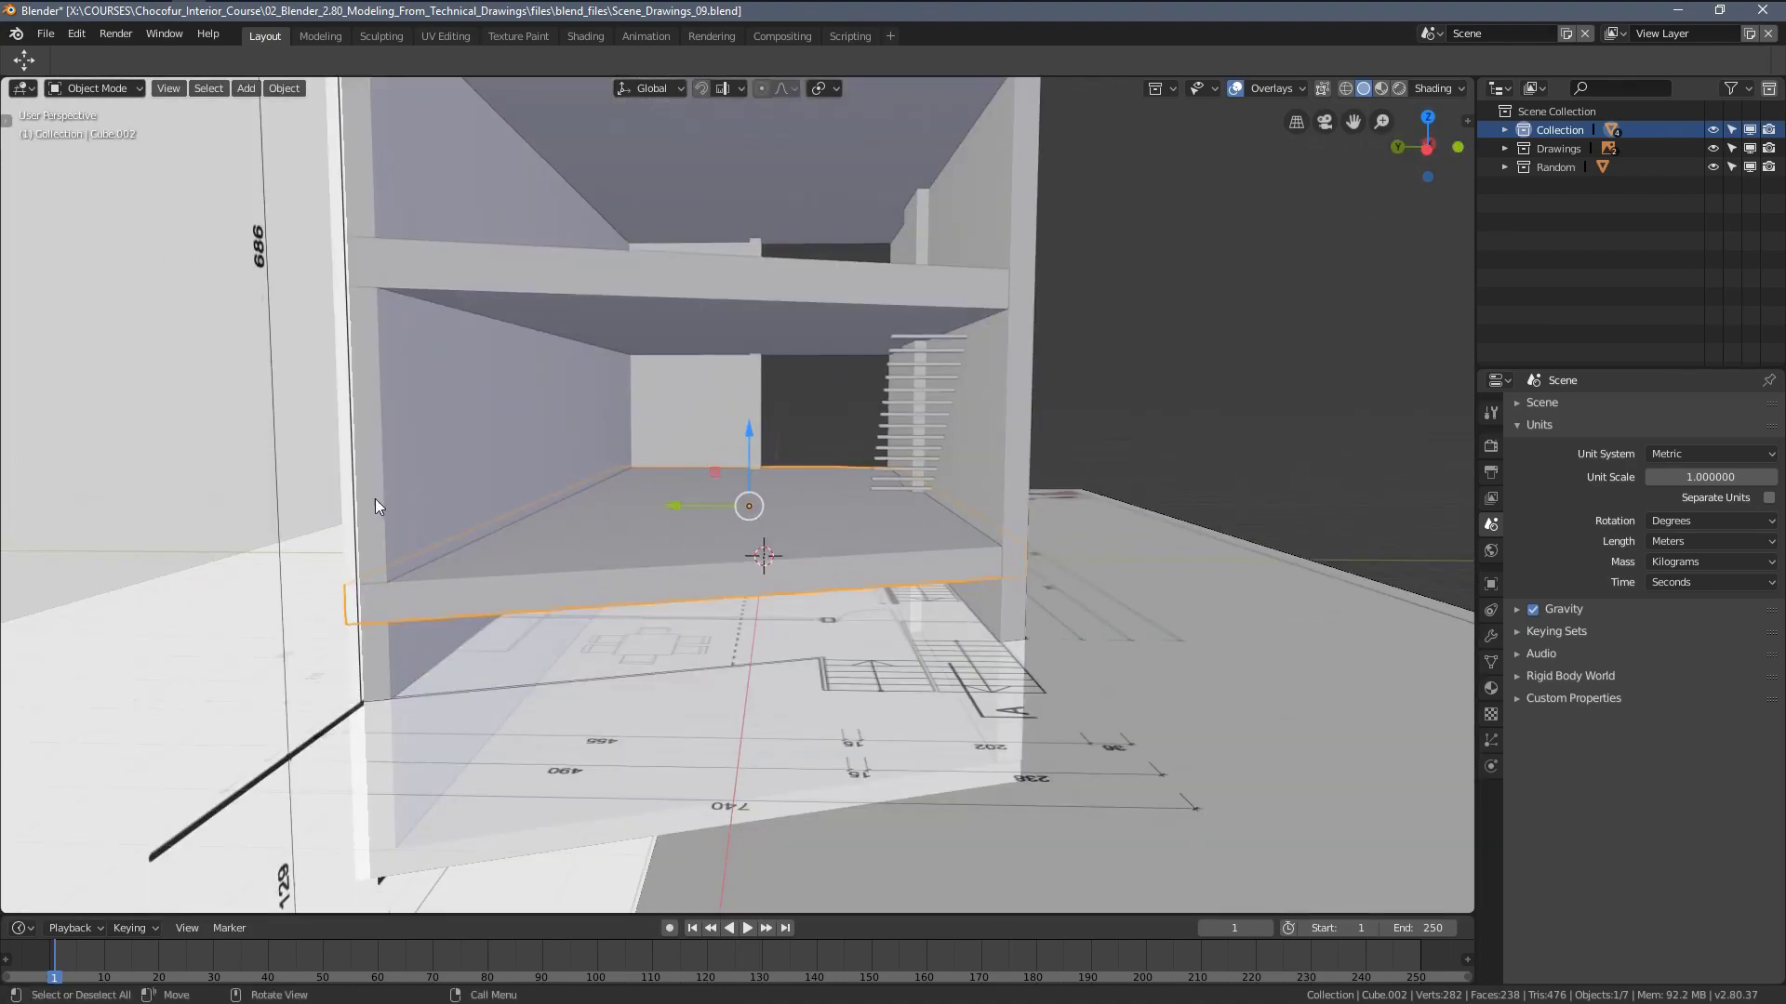
scroll(849, 558, "down", 5)
left_click(1025, 571, "shift")
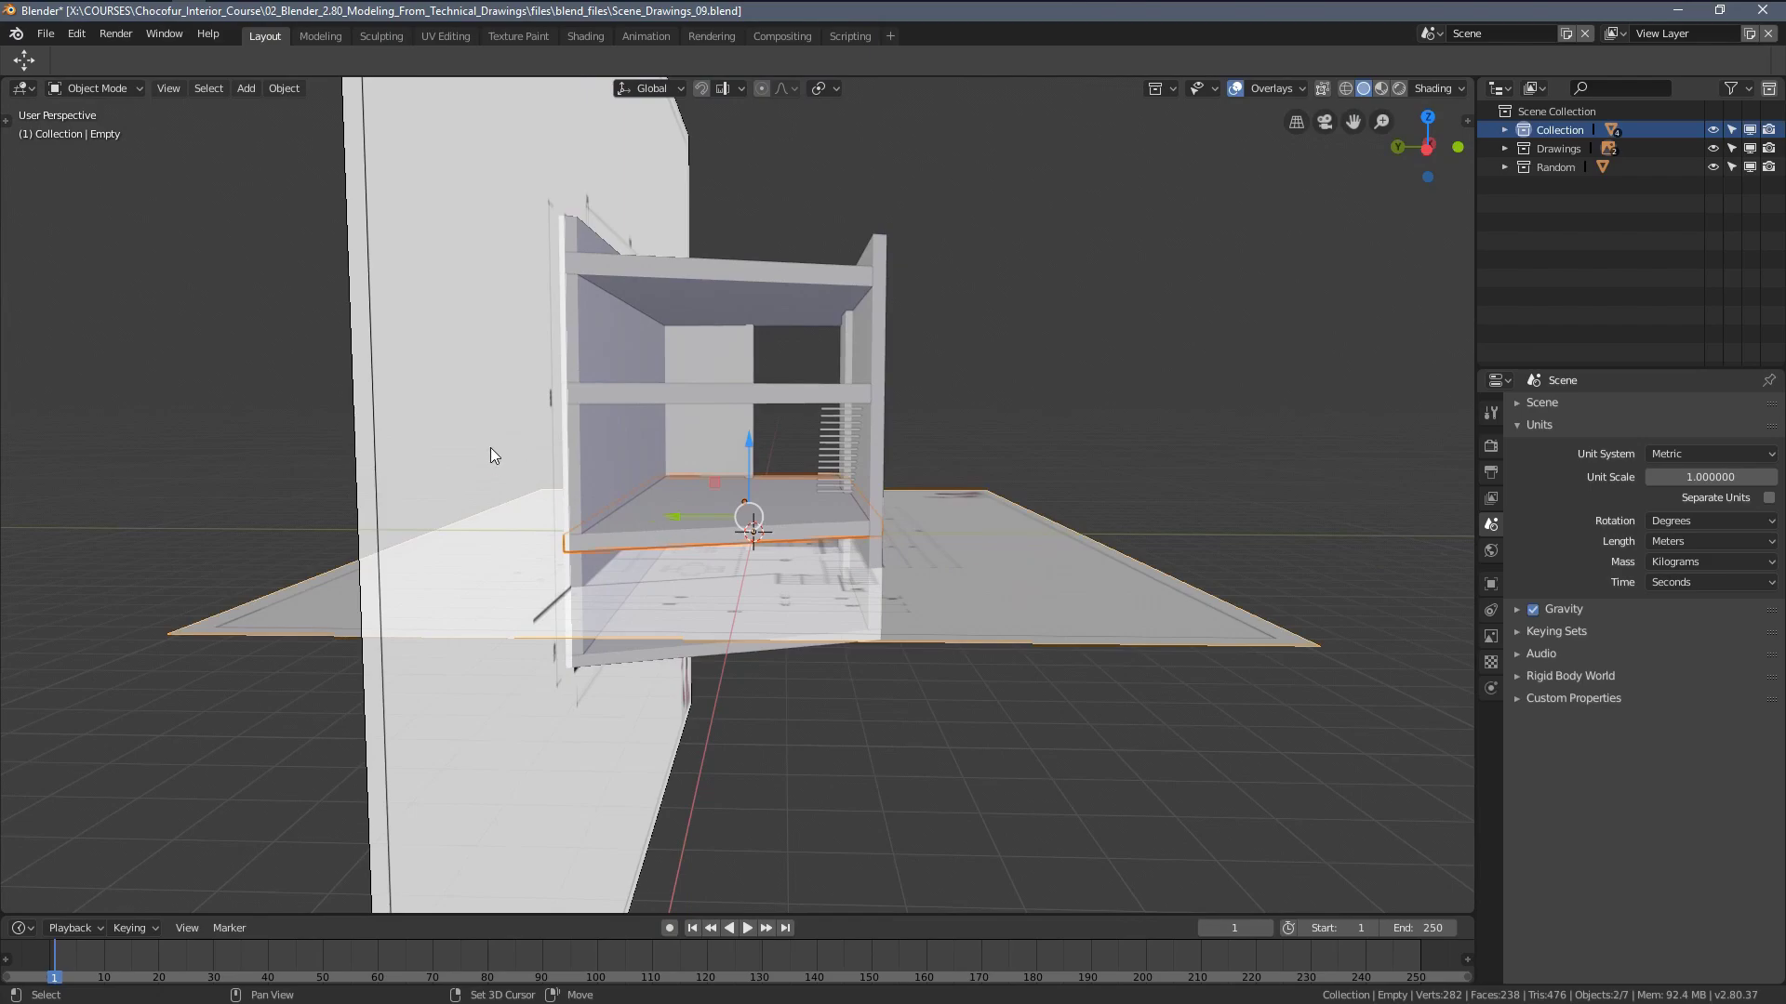
left_click(386, 372, "shift")
key("KP_Divide")
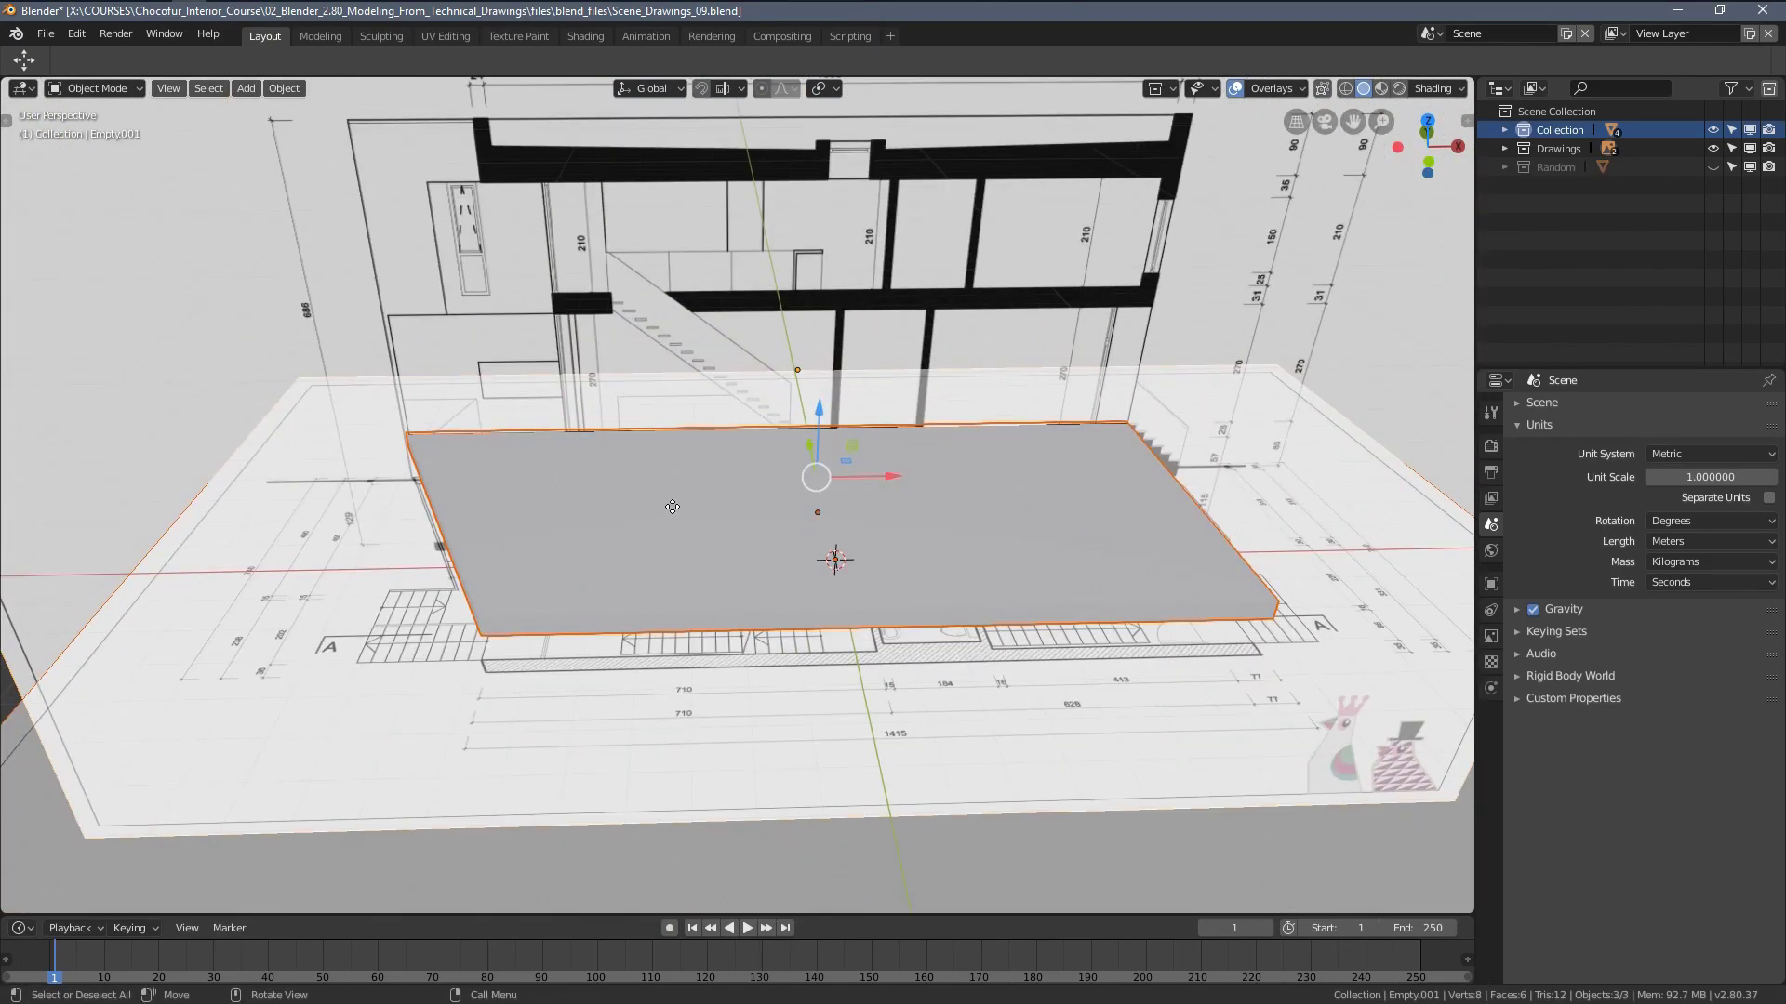
Examine the staircase area of the floor plan through the slab in a wireframe top view
mouse_move(673, 507)
middle_mouse_down()
mouse_move(589, 350)
mouse_move(707, 521)
mouse_move(782, 437)
mouse_move(849, 498)
middle_mouse_up()
key("z")
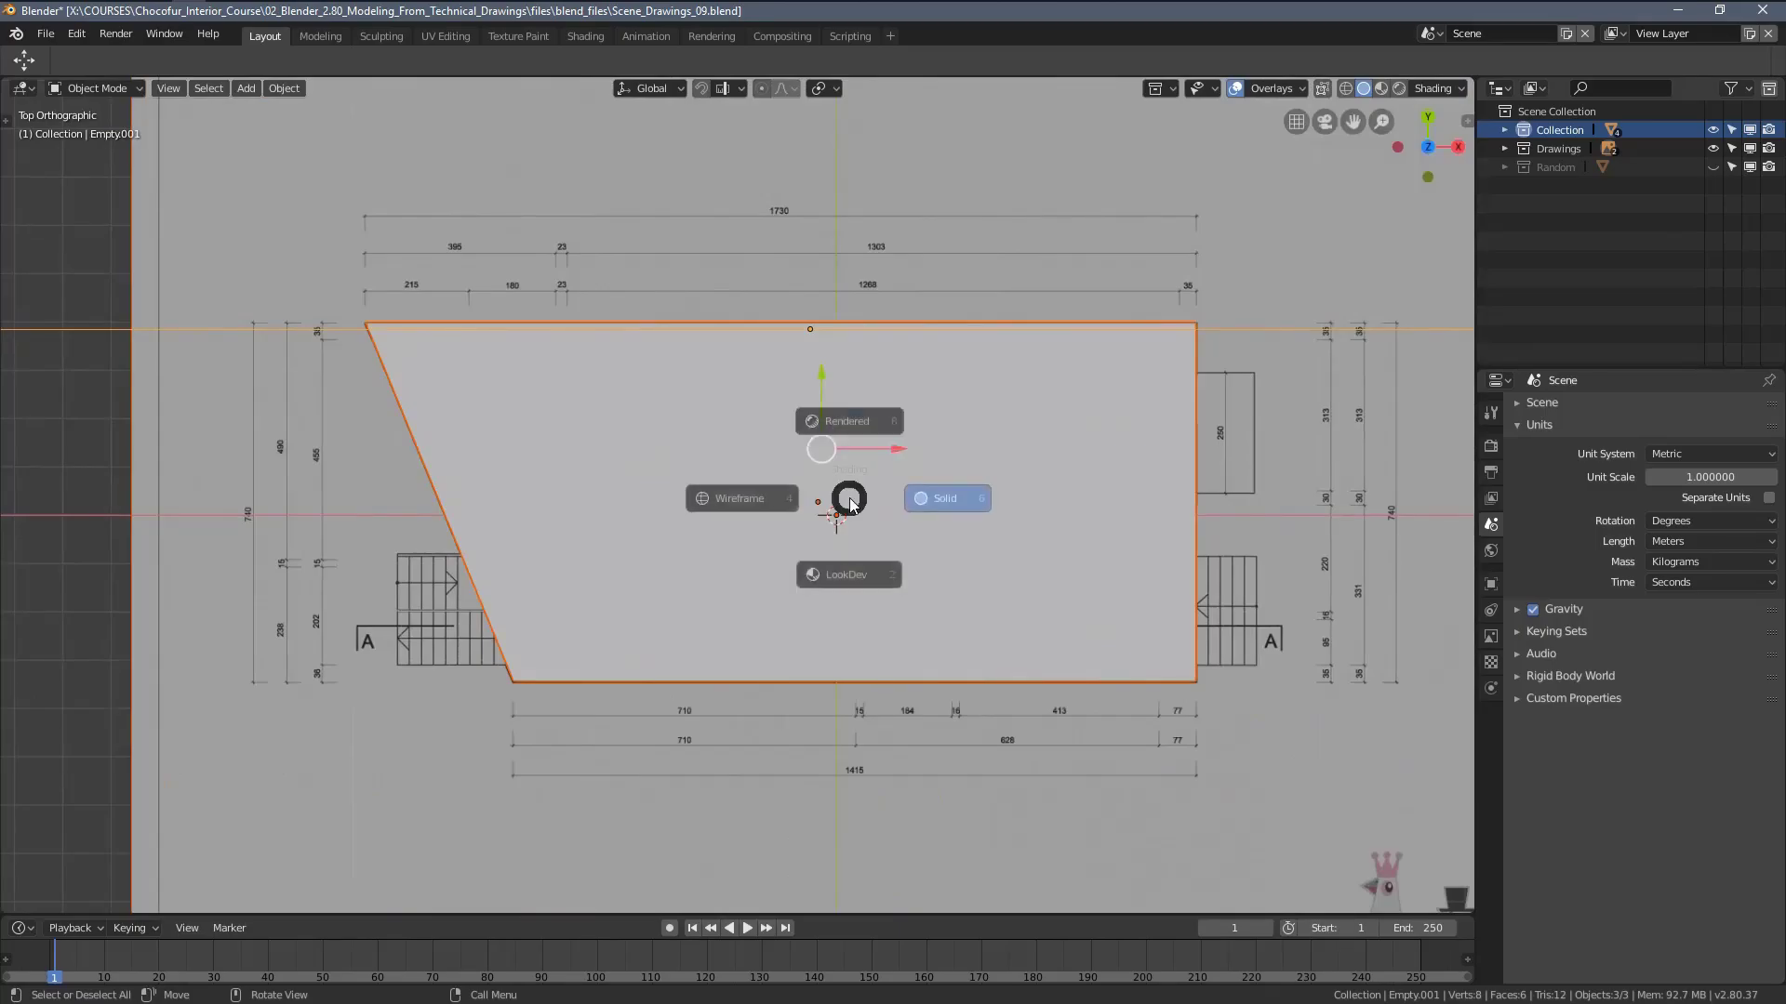
left_click(745, 497)
scroll(711, 507, "up", 4)
middle_click_drag(730, 547, 772, 485, "shift")
scroll(744, 527, "up", 1)
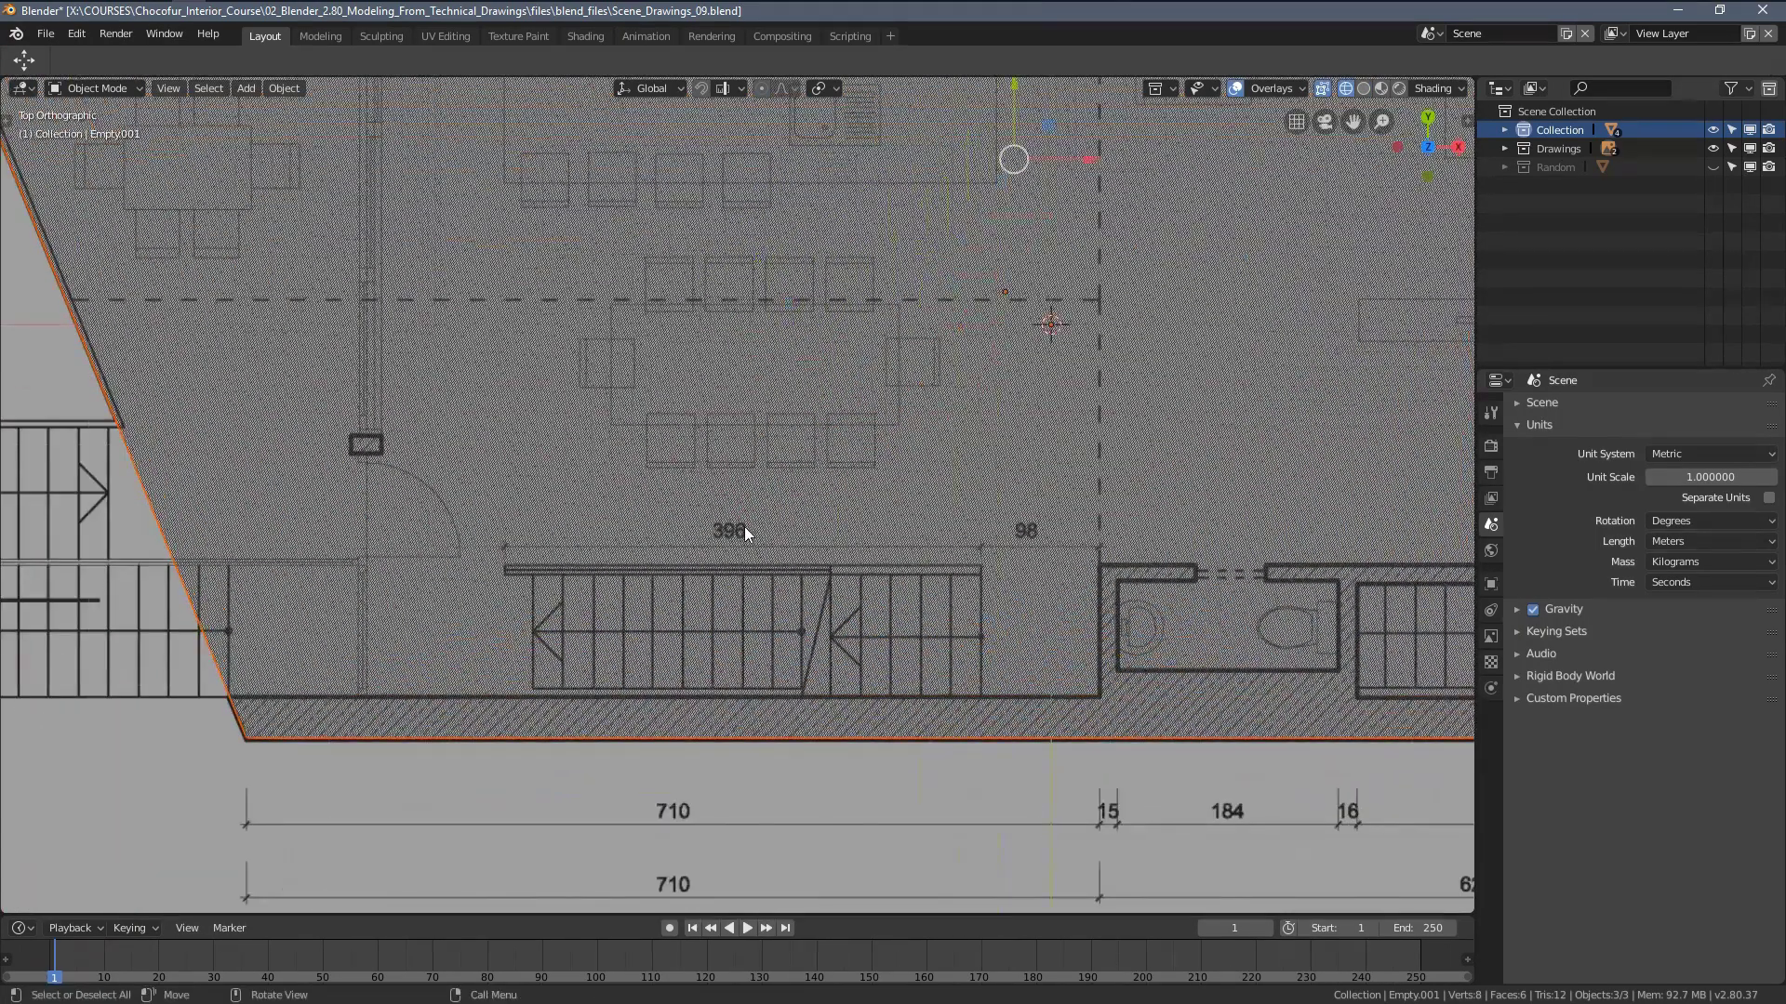
middle_click_drag(778, 602, 723, 489, "shift")
scroll(688, 483, "up", 2)
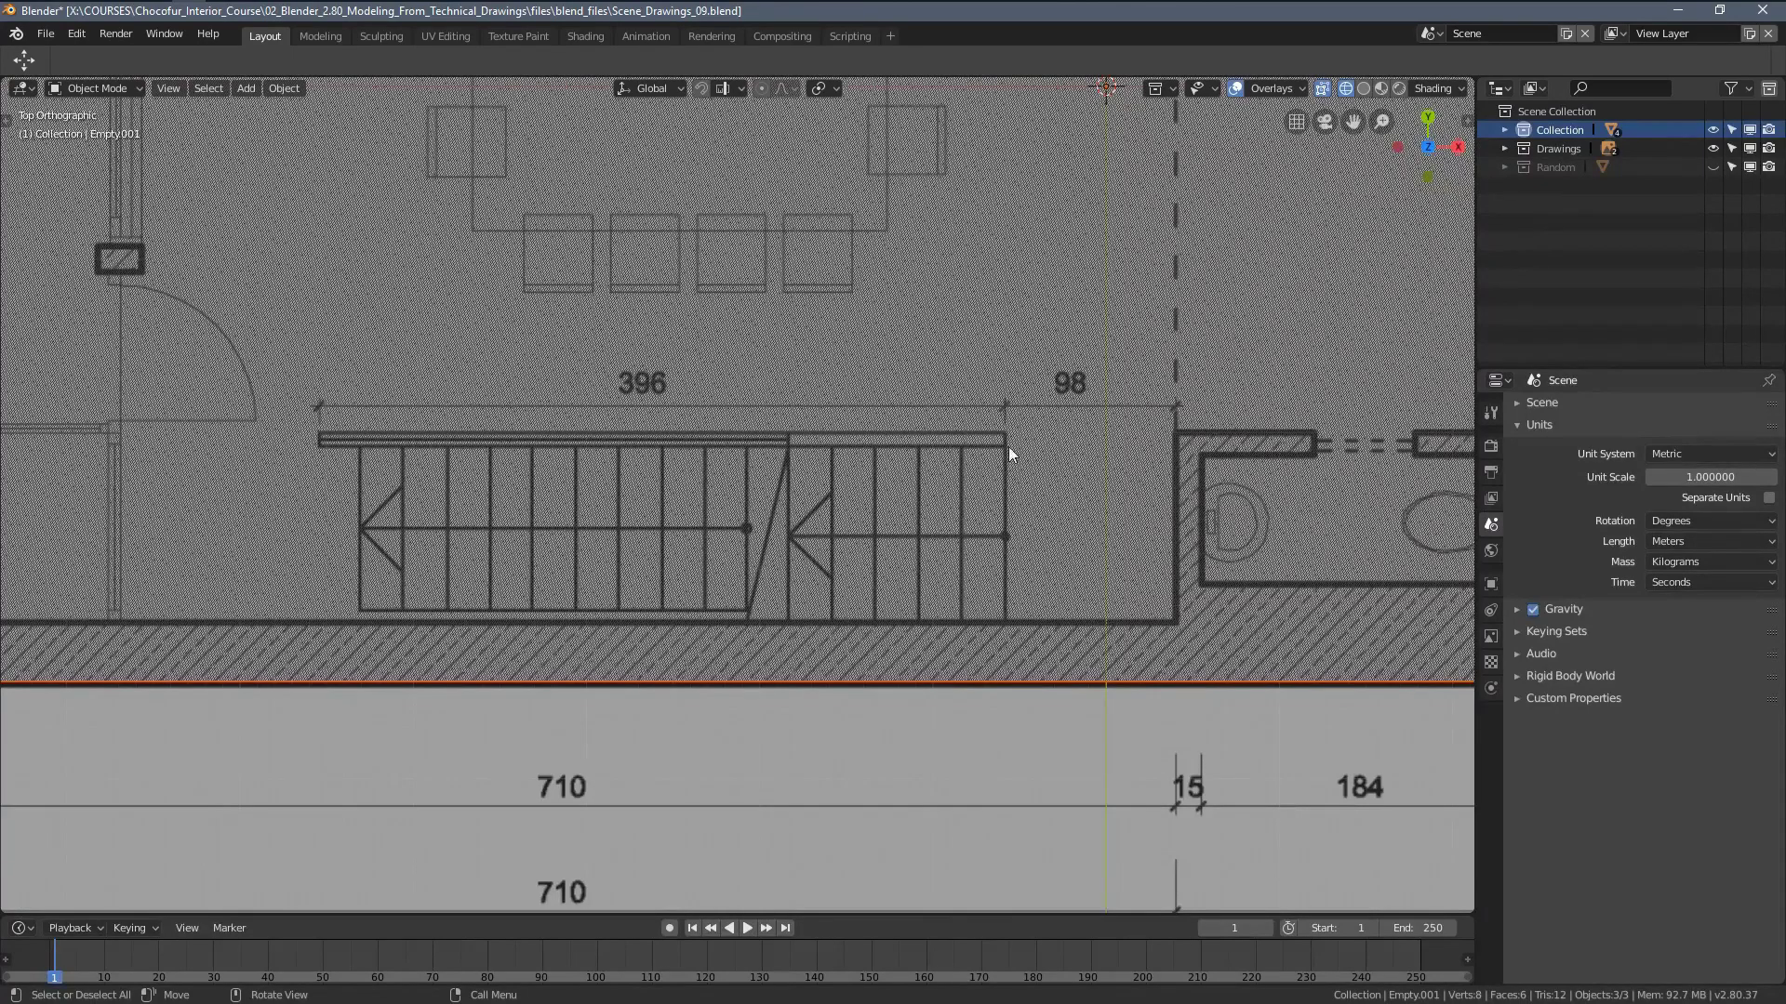
Compare the slab with the stairs in the section drawing from the front, and restore solid shading
scroll(742, 496, "down", 8)
mouse_move(742, 497)
middle_mouse_down()
mouse_move(778, 383)
mouse_move(733, 415)
middle_mouse_up()
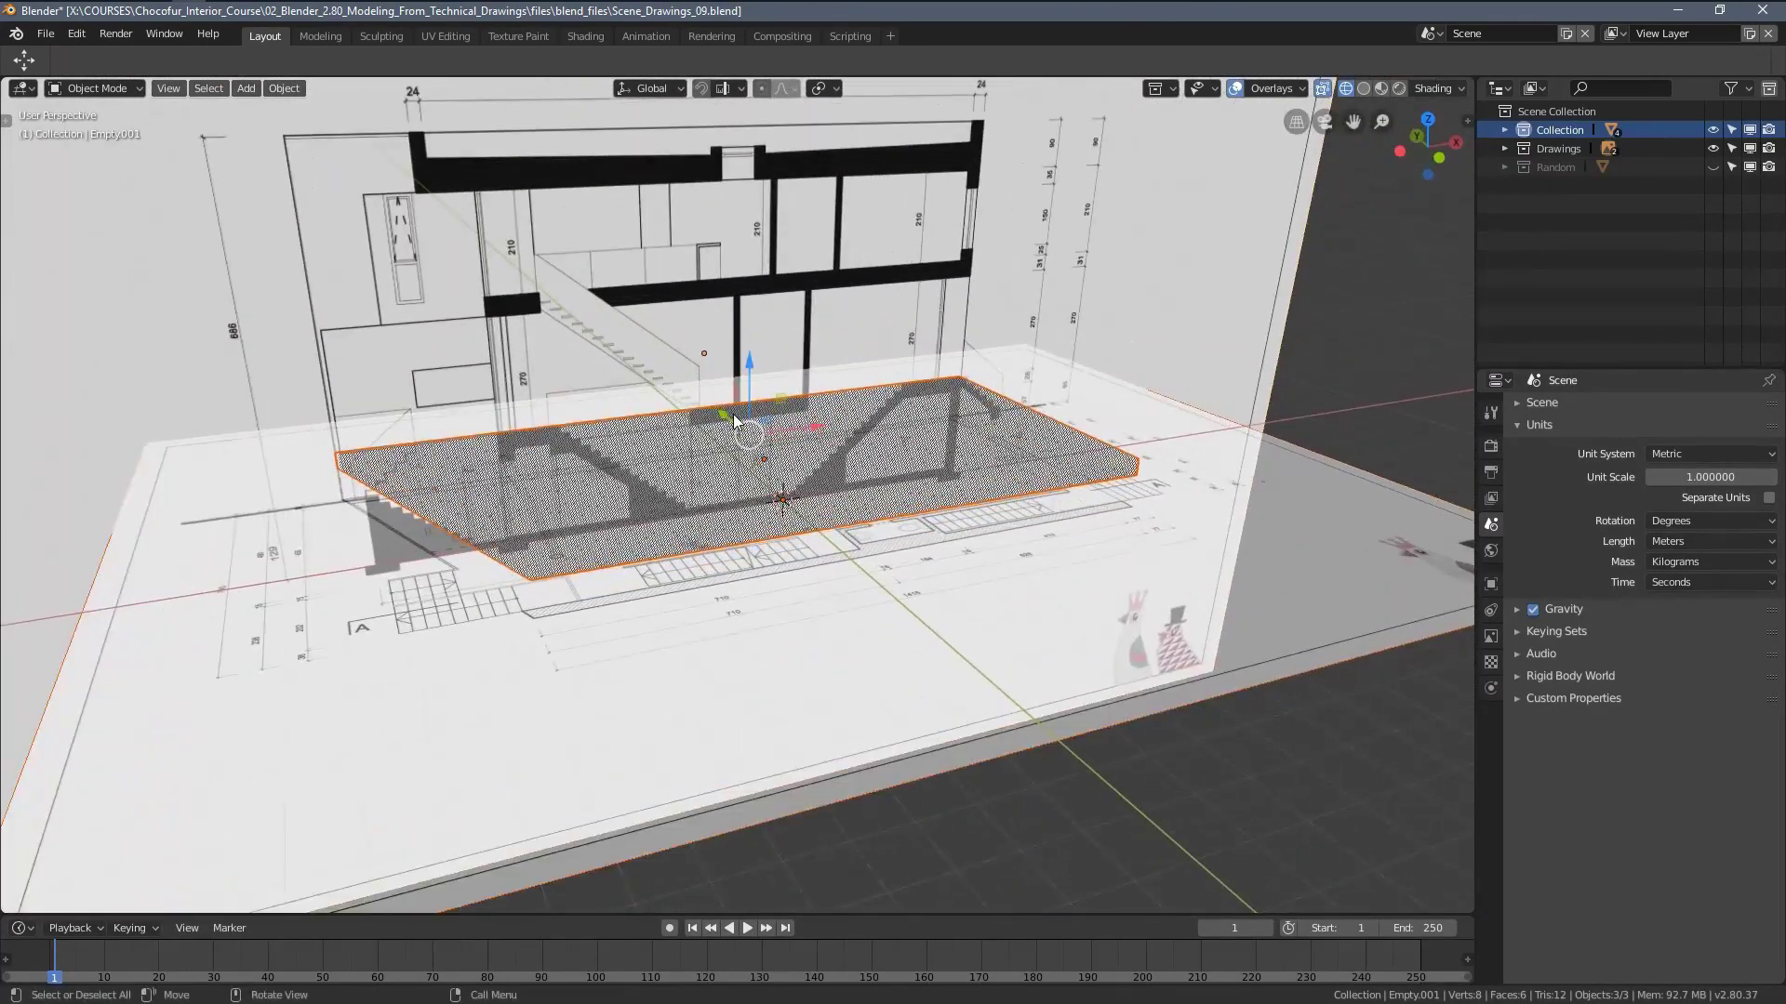
key("KP_1")
scroll(733, 415, "up", 3)
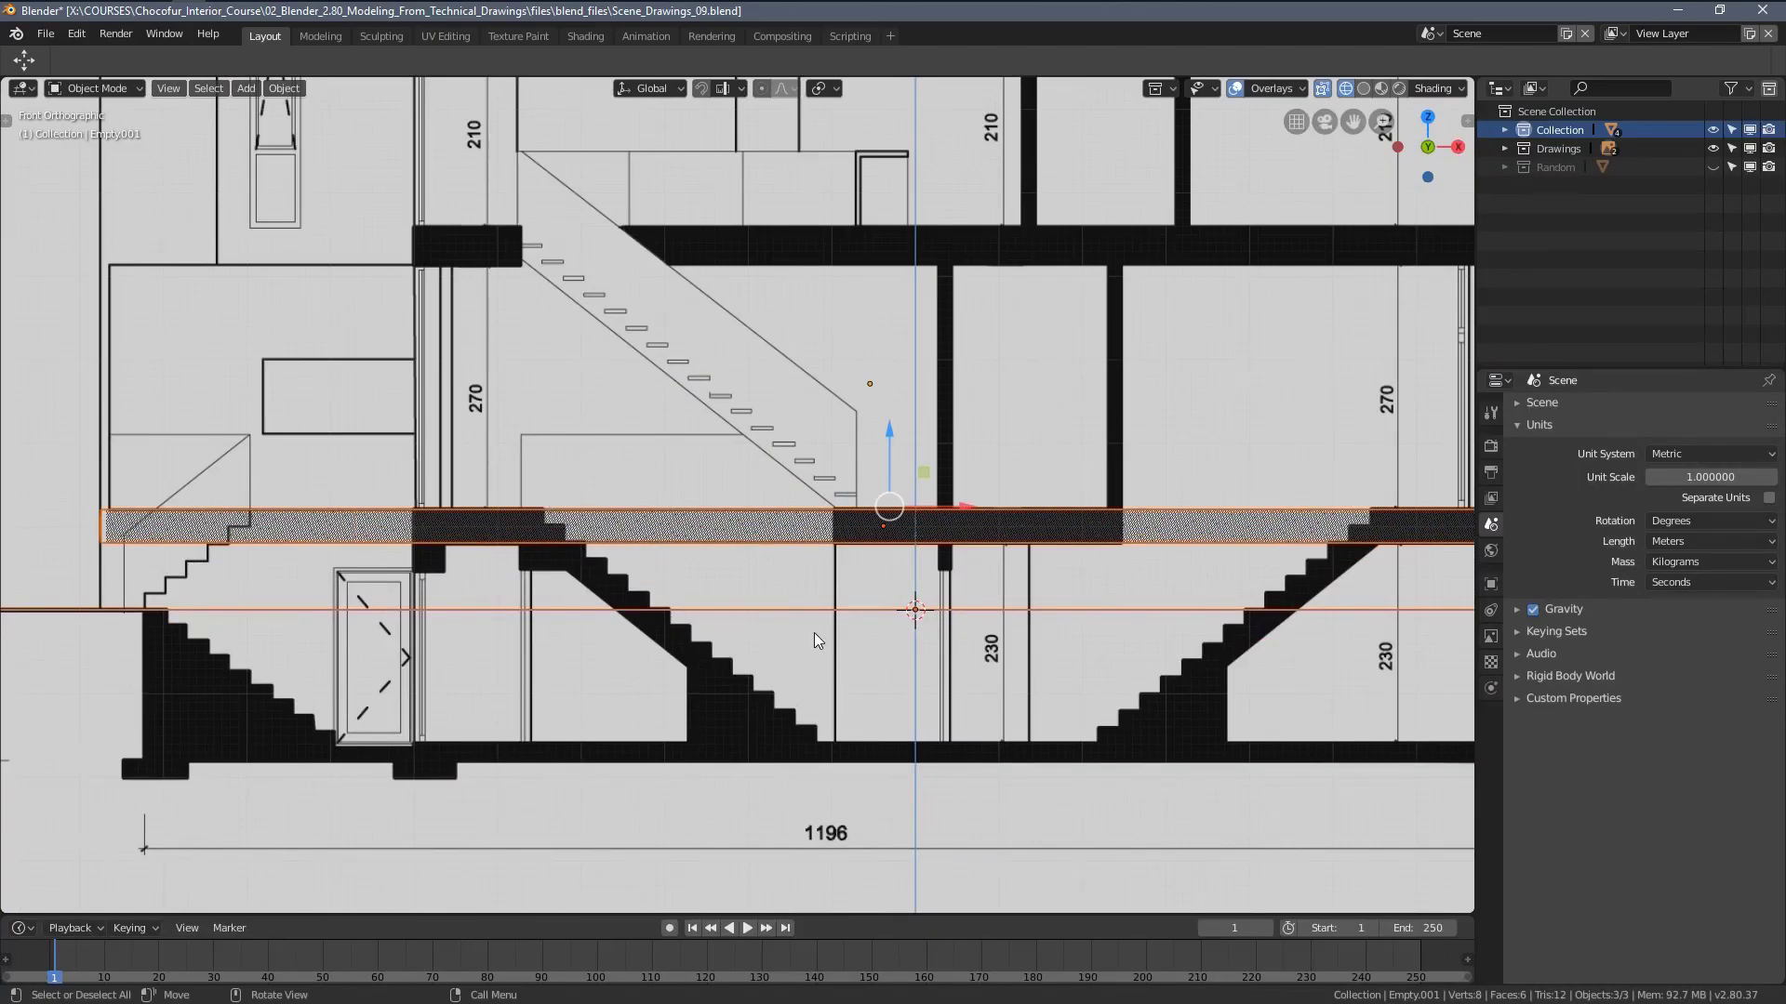
middle_click_drag(813, 632, 818, 699)
key("z")
left_click(738, 559)
Delete the top face of the floor slab in Edit Mode
middle_click_drag(696, 481, 488, 442)
left_click(483, 433)
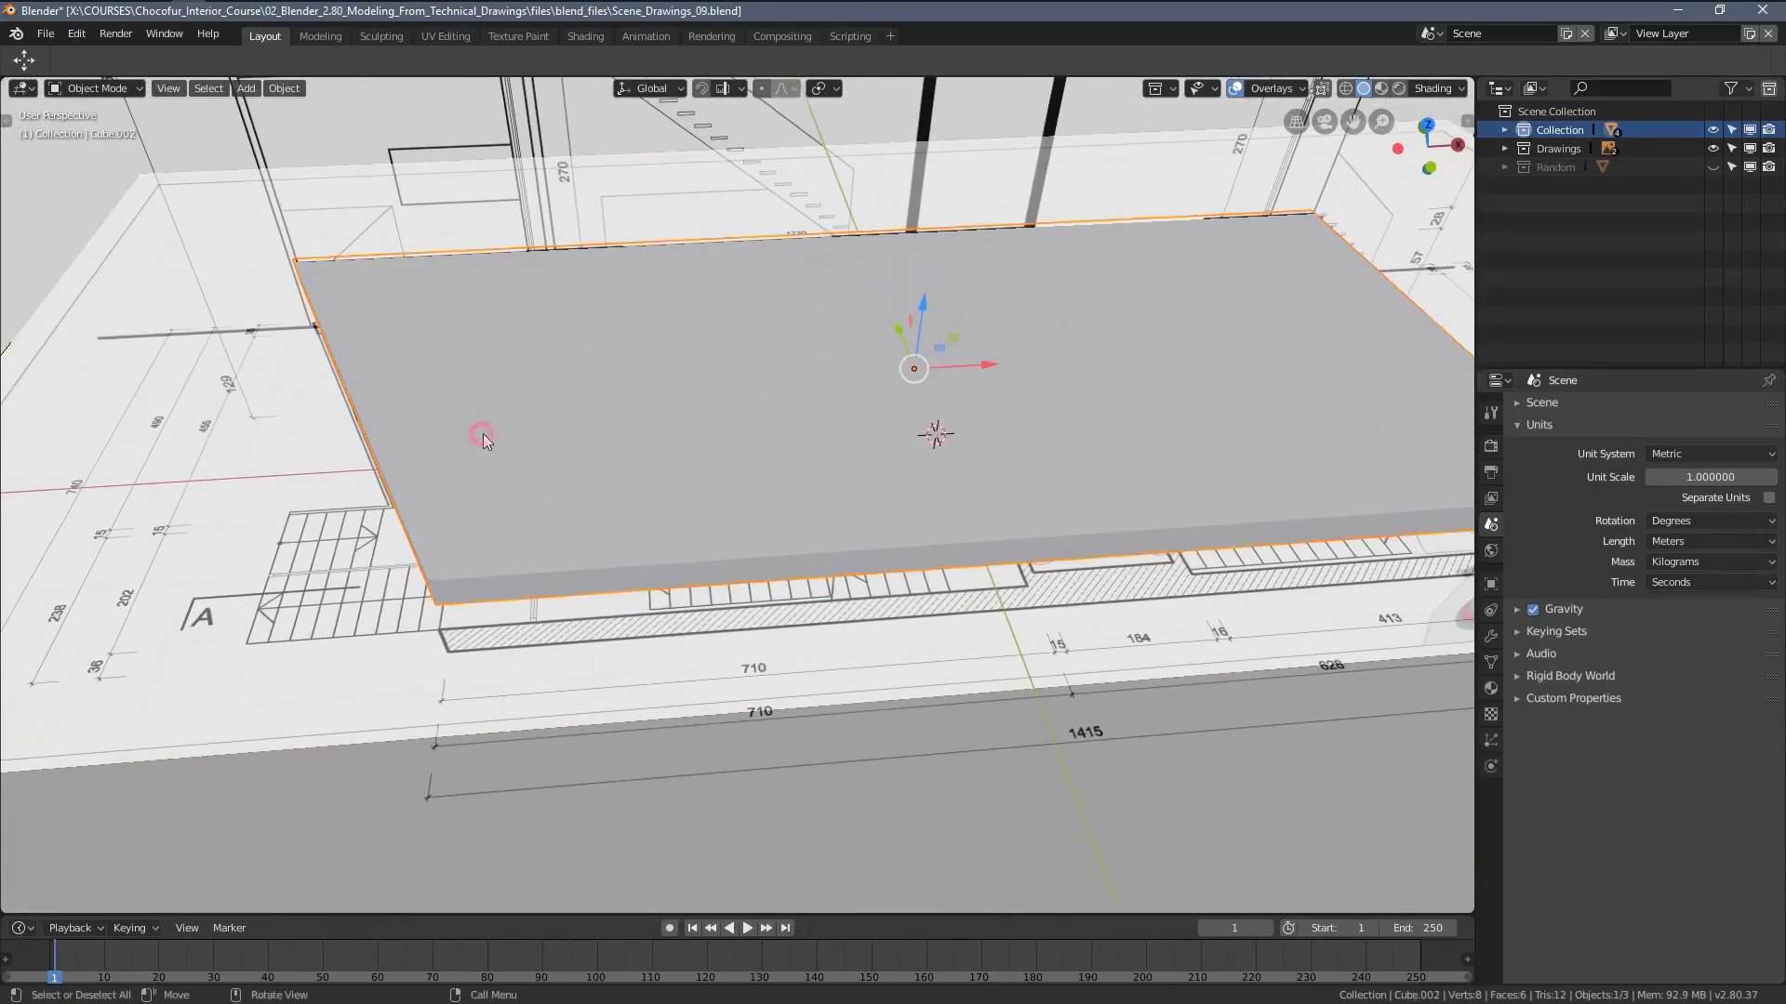
scroll(544, 476, "up", 1)
middle_click_drag(663, 478, 841, 532)
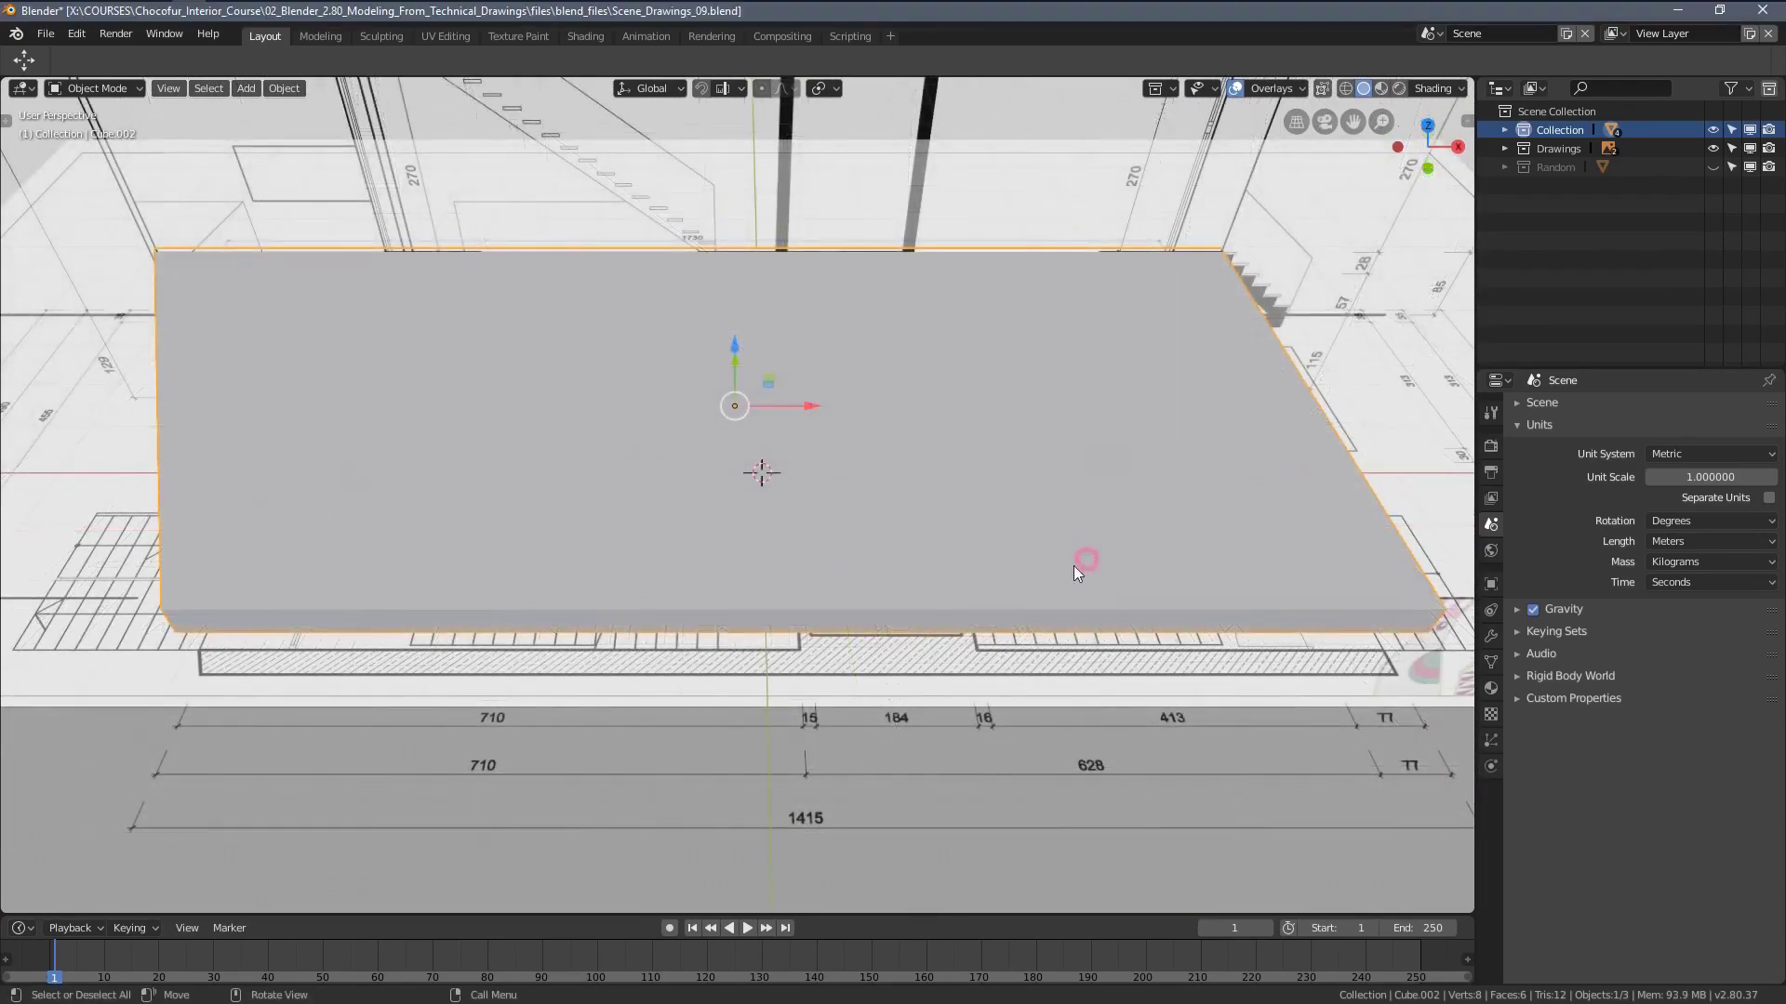
key("Tab")
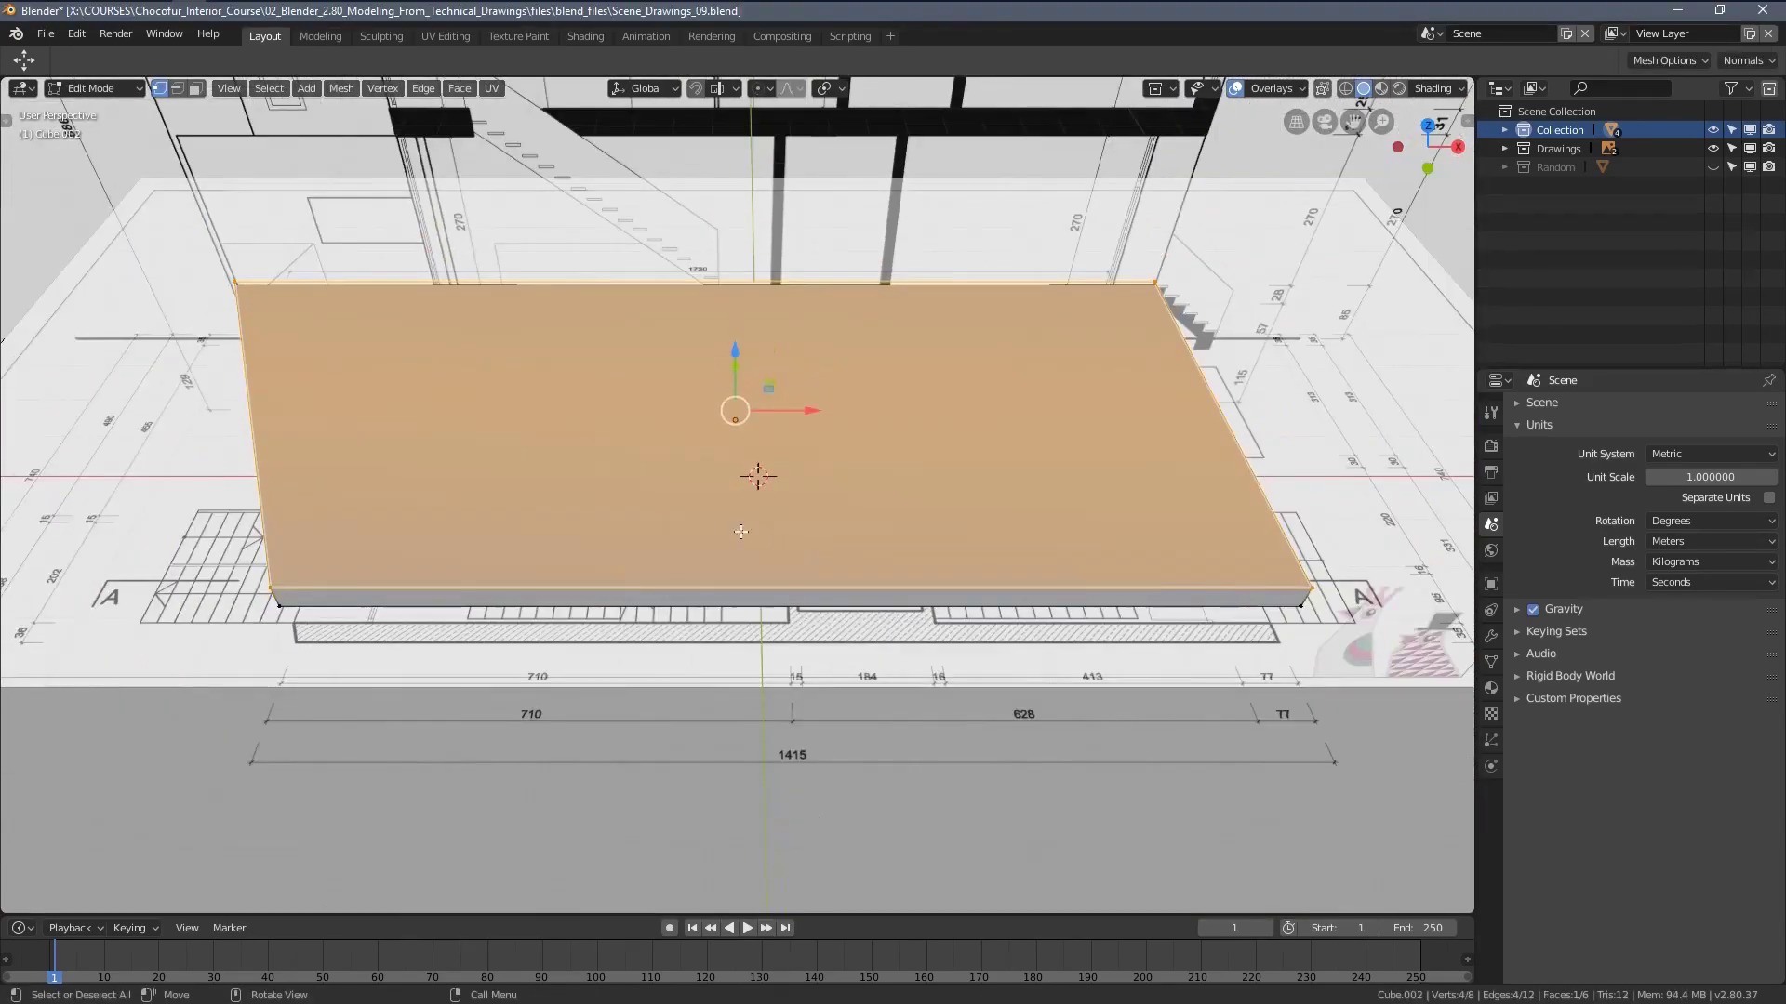
mouse_move(670, 437)
middle_mouse_down()
mouse_move(636, 415)
mouse_move(646, 452)
middle_mouse_up()
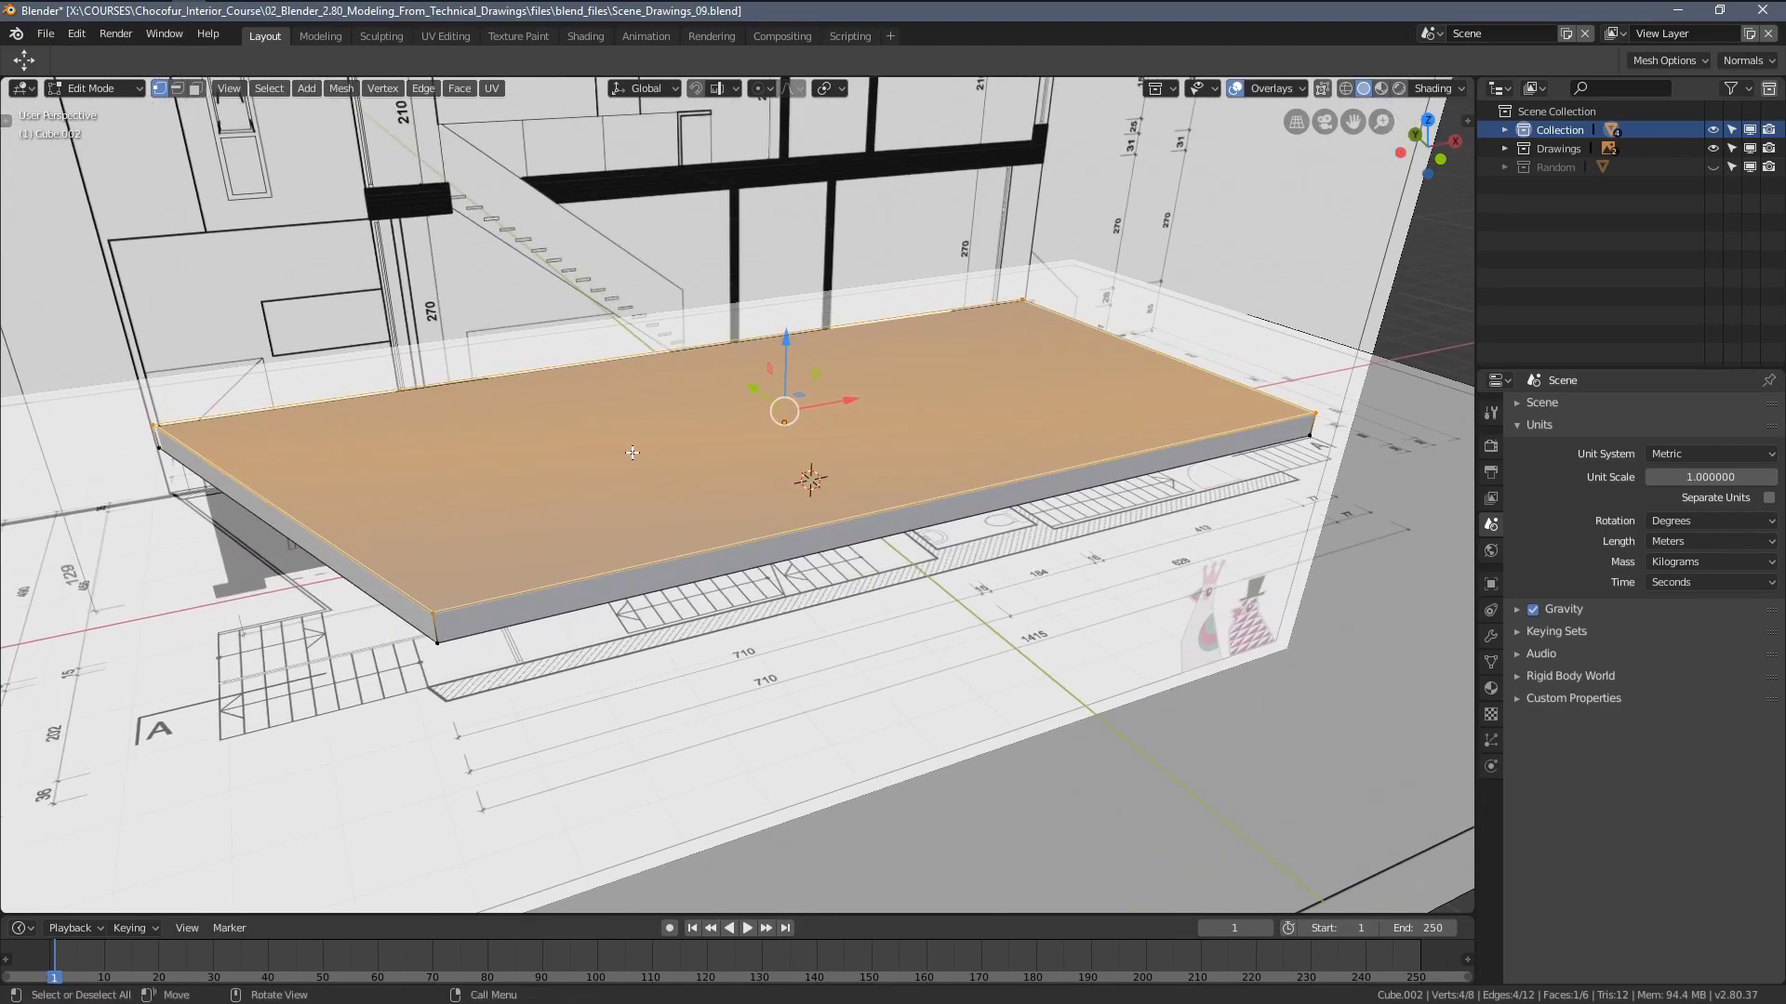
key("x")
left_click(586, 453)
Divide the open slab crosswise with six evenly spaced loop cuts
middle_click_drag(585, 453, 740, 517)
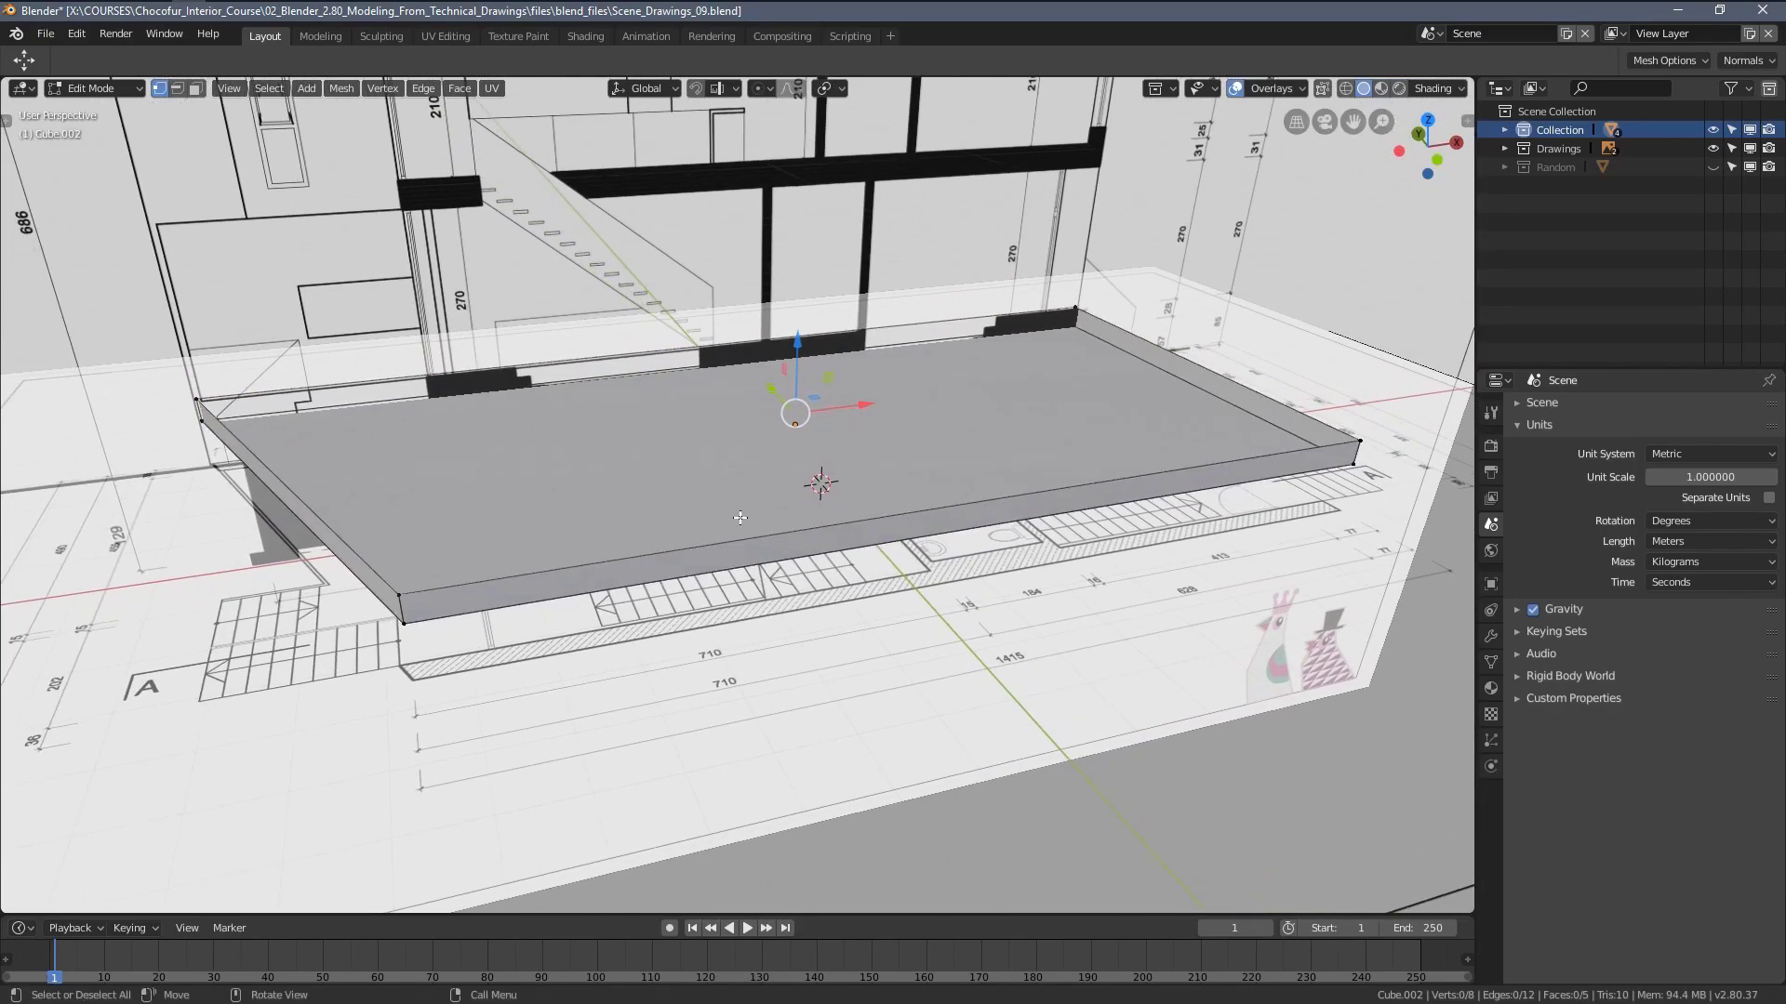
key("ctrl+r")
scroll(716, 535, "up", 5)
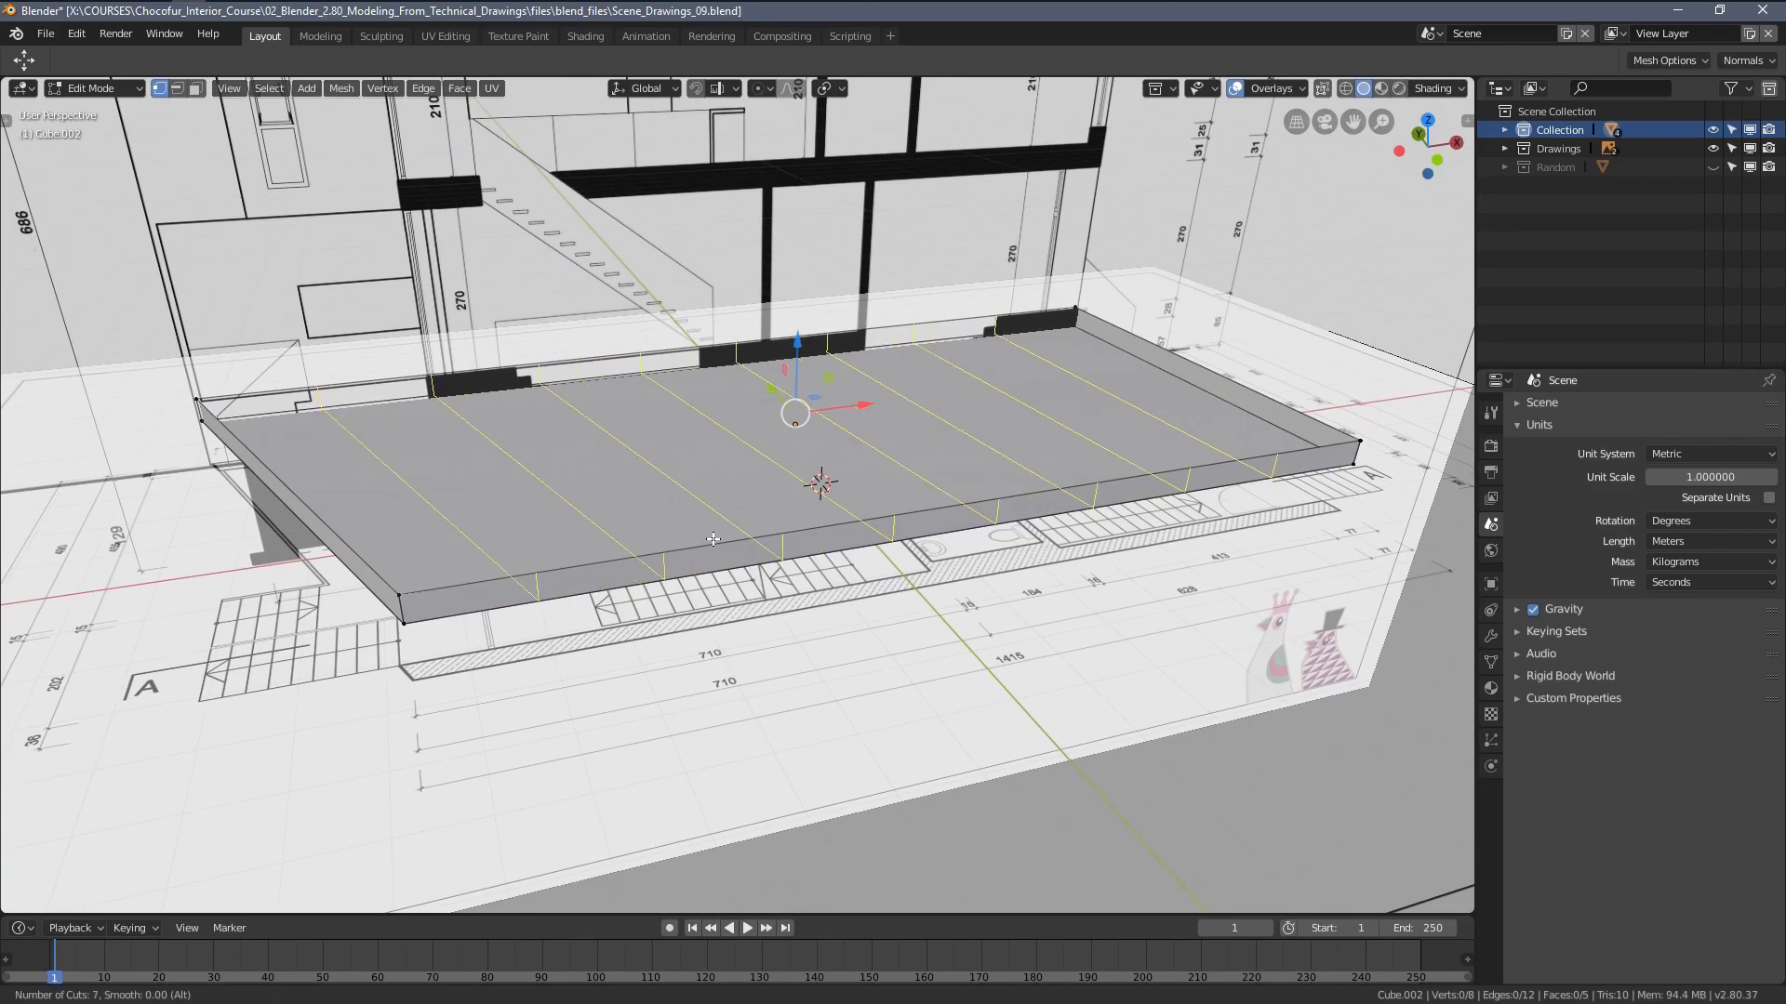
left_click(713, 540)
left_click(715, 539)
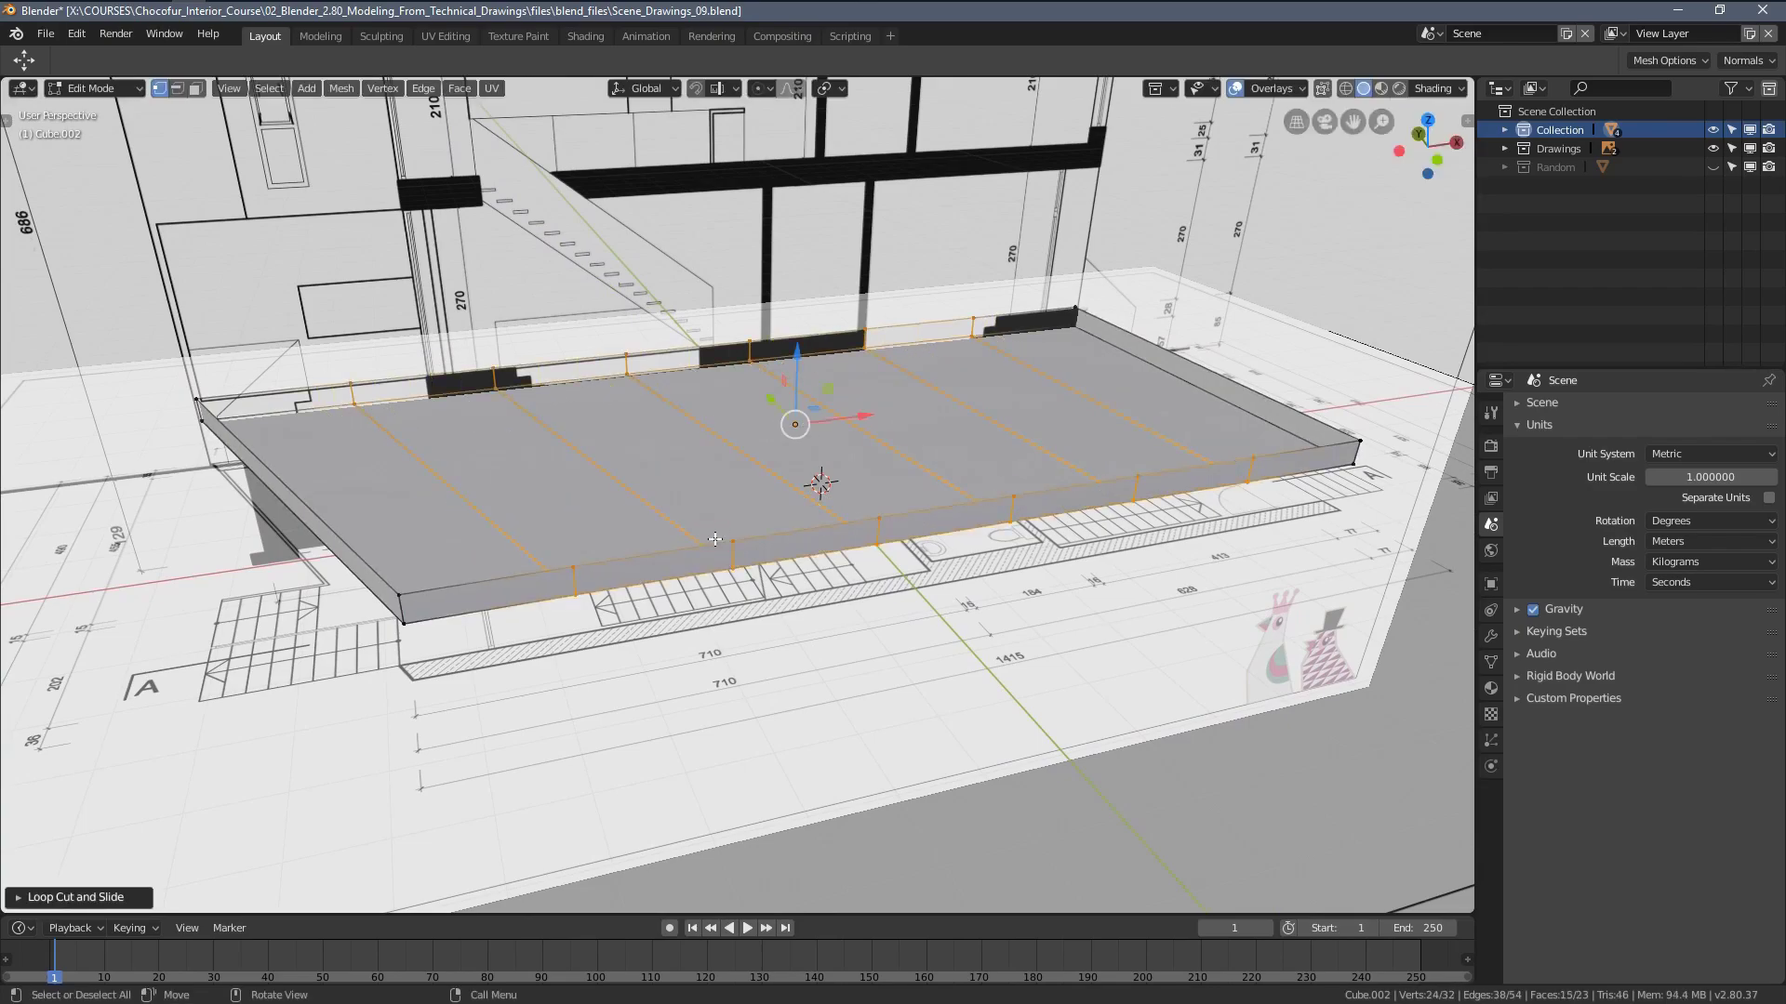
Fill the slab's open top boundary loop with triangulated faces and return to Object Mode
key("alt+a")
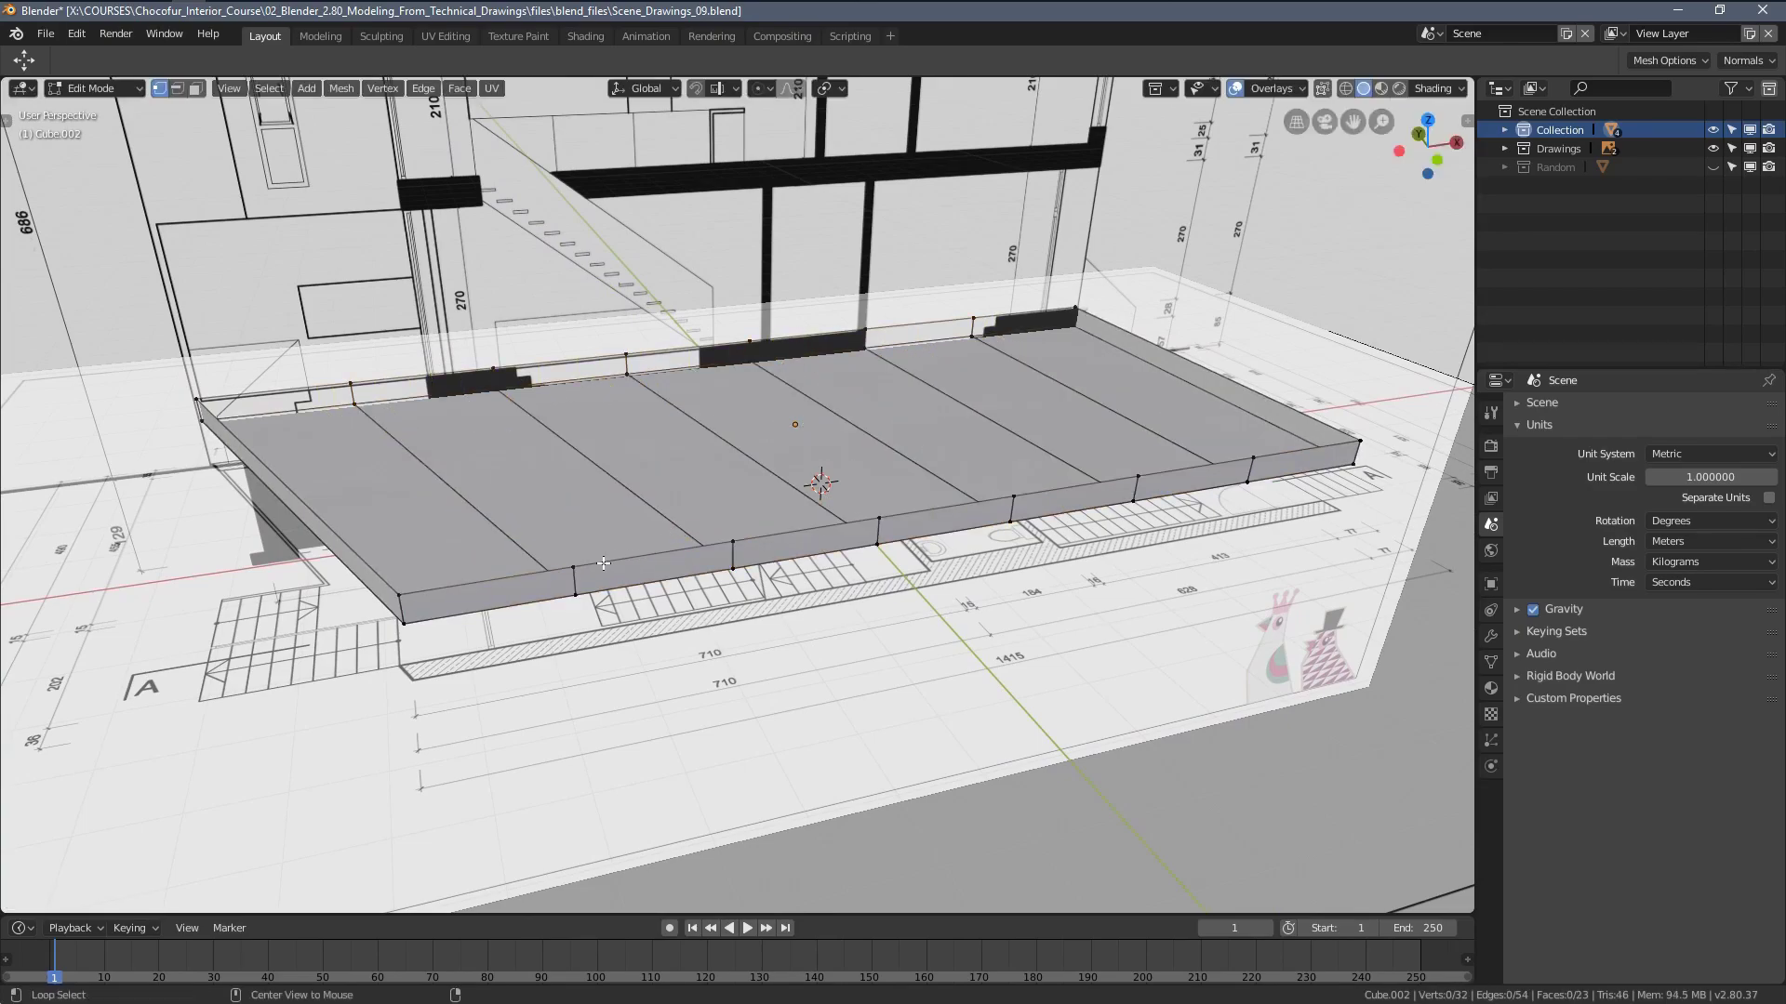
left_click(603, 562, "alt")
middle_click_drag(603, 563, 1089, 281)
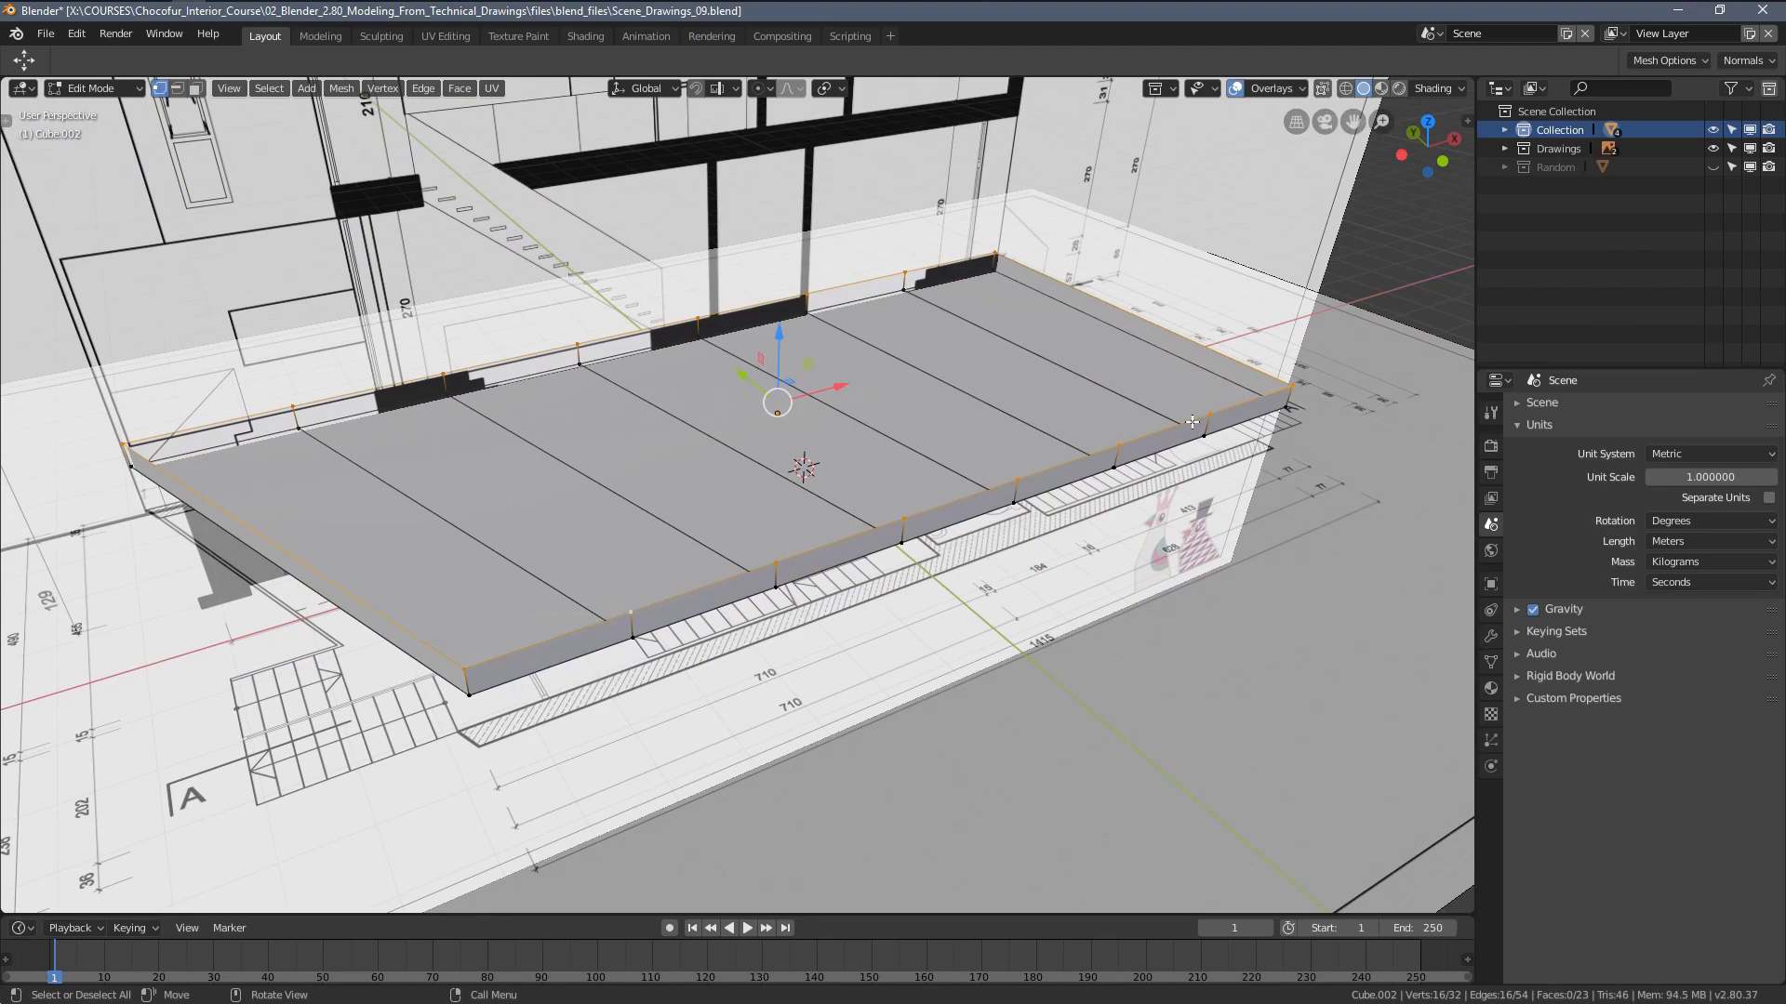
key("alt+f")
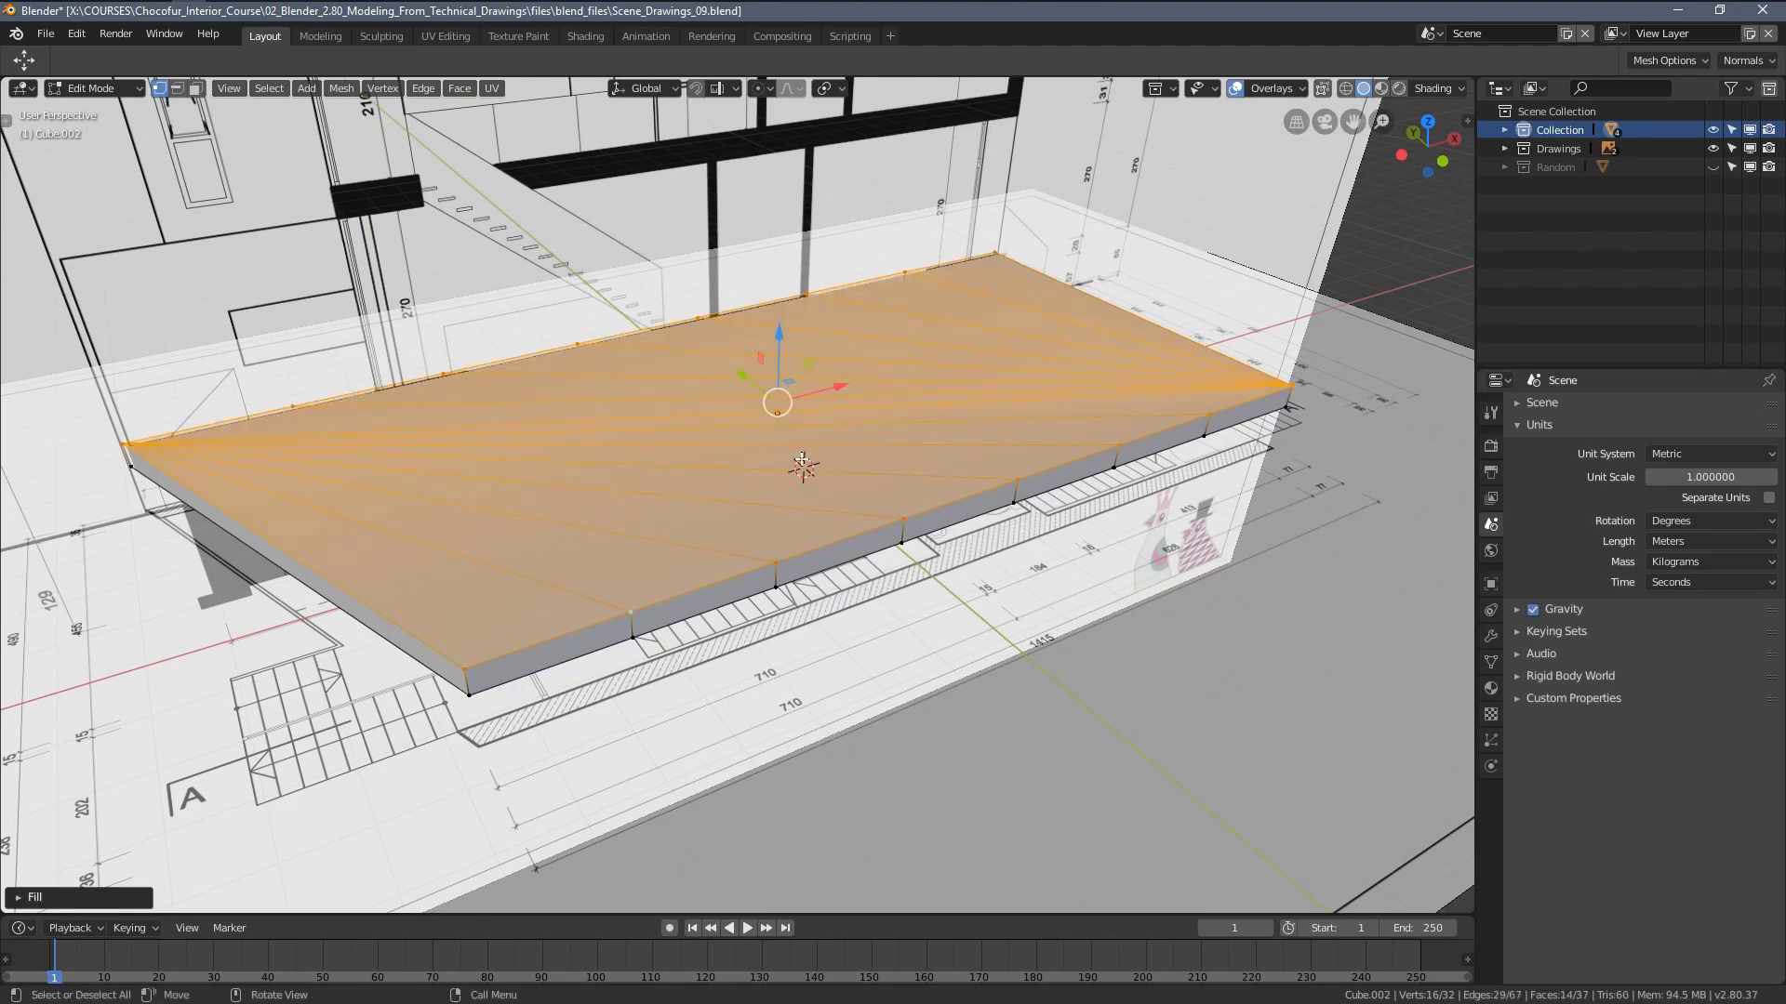
middle_click_drag(719, 459, 1090, 403)
key("alt+a")
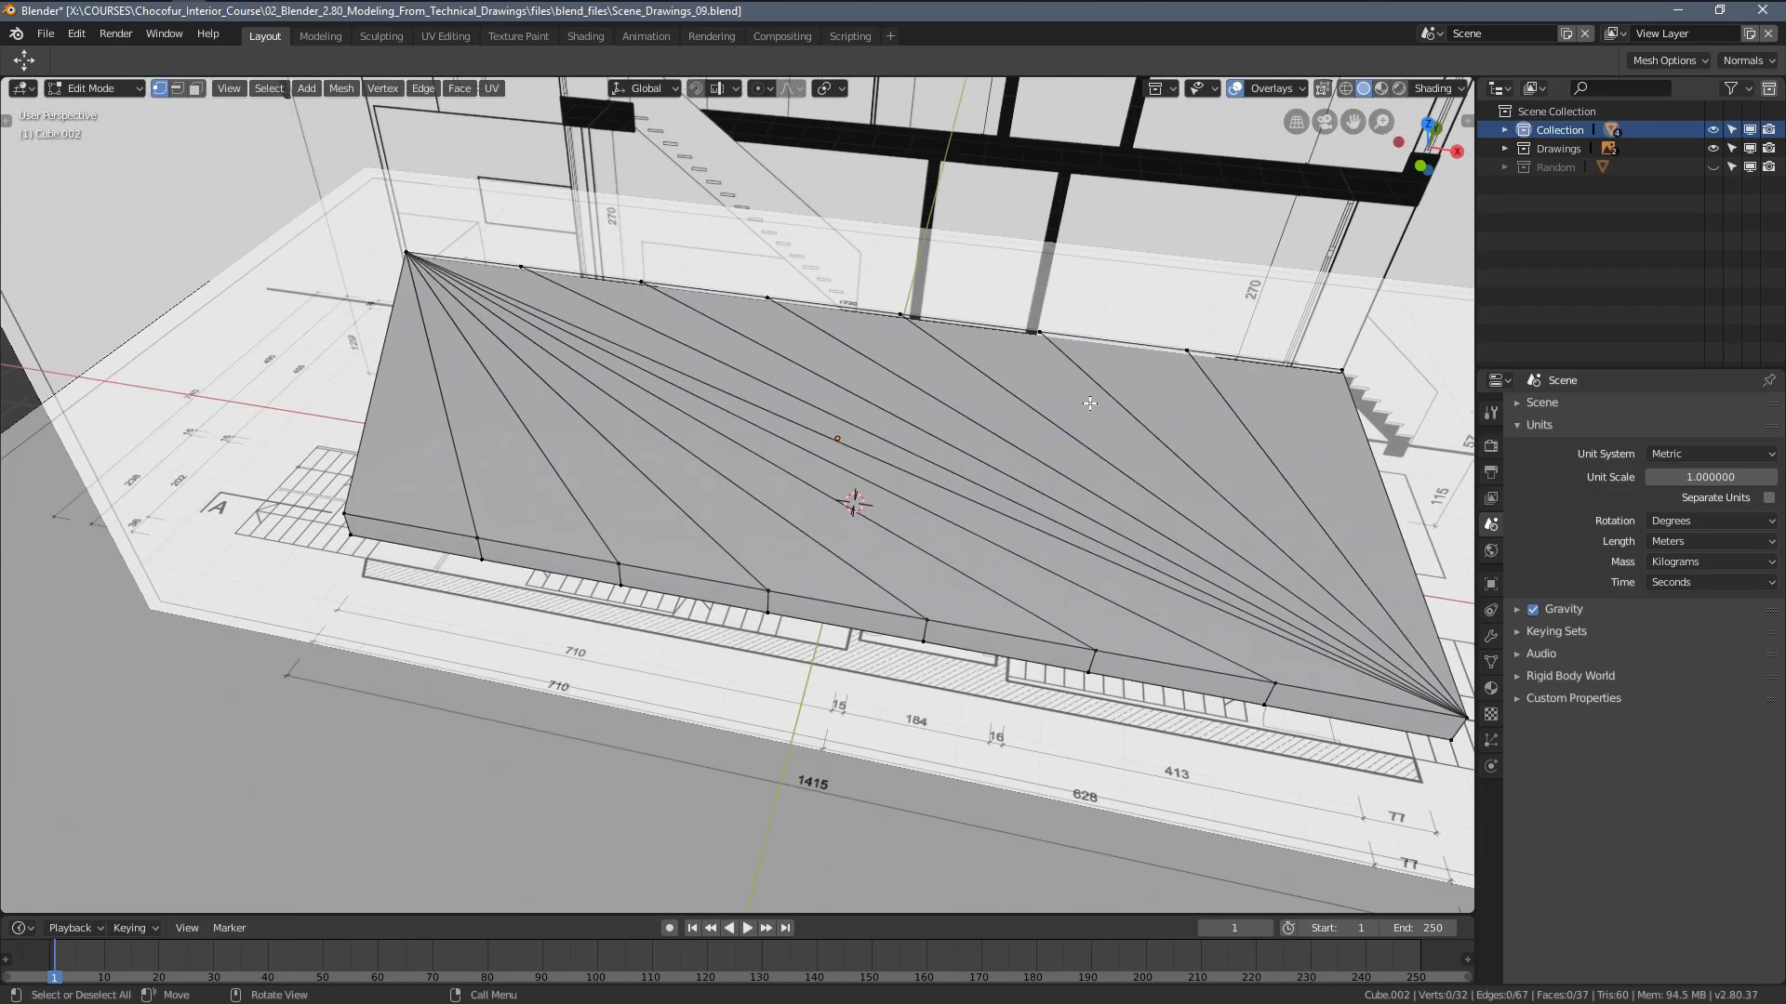
middle_click_drag(1088, 637, 472, 361)
key("Tab")
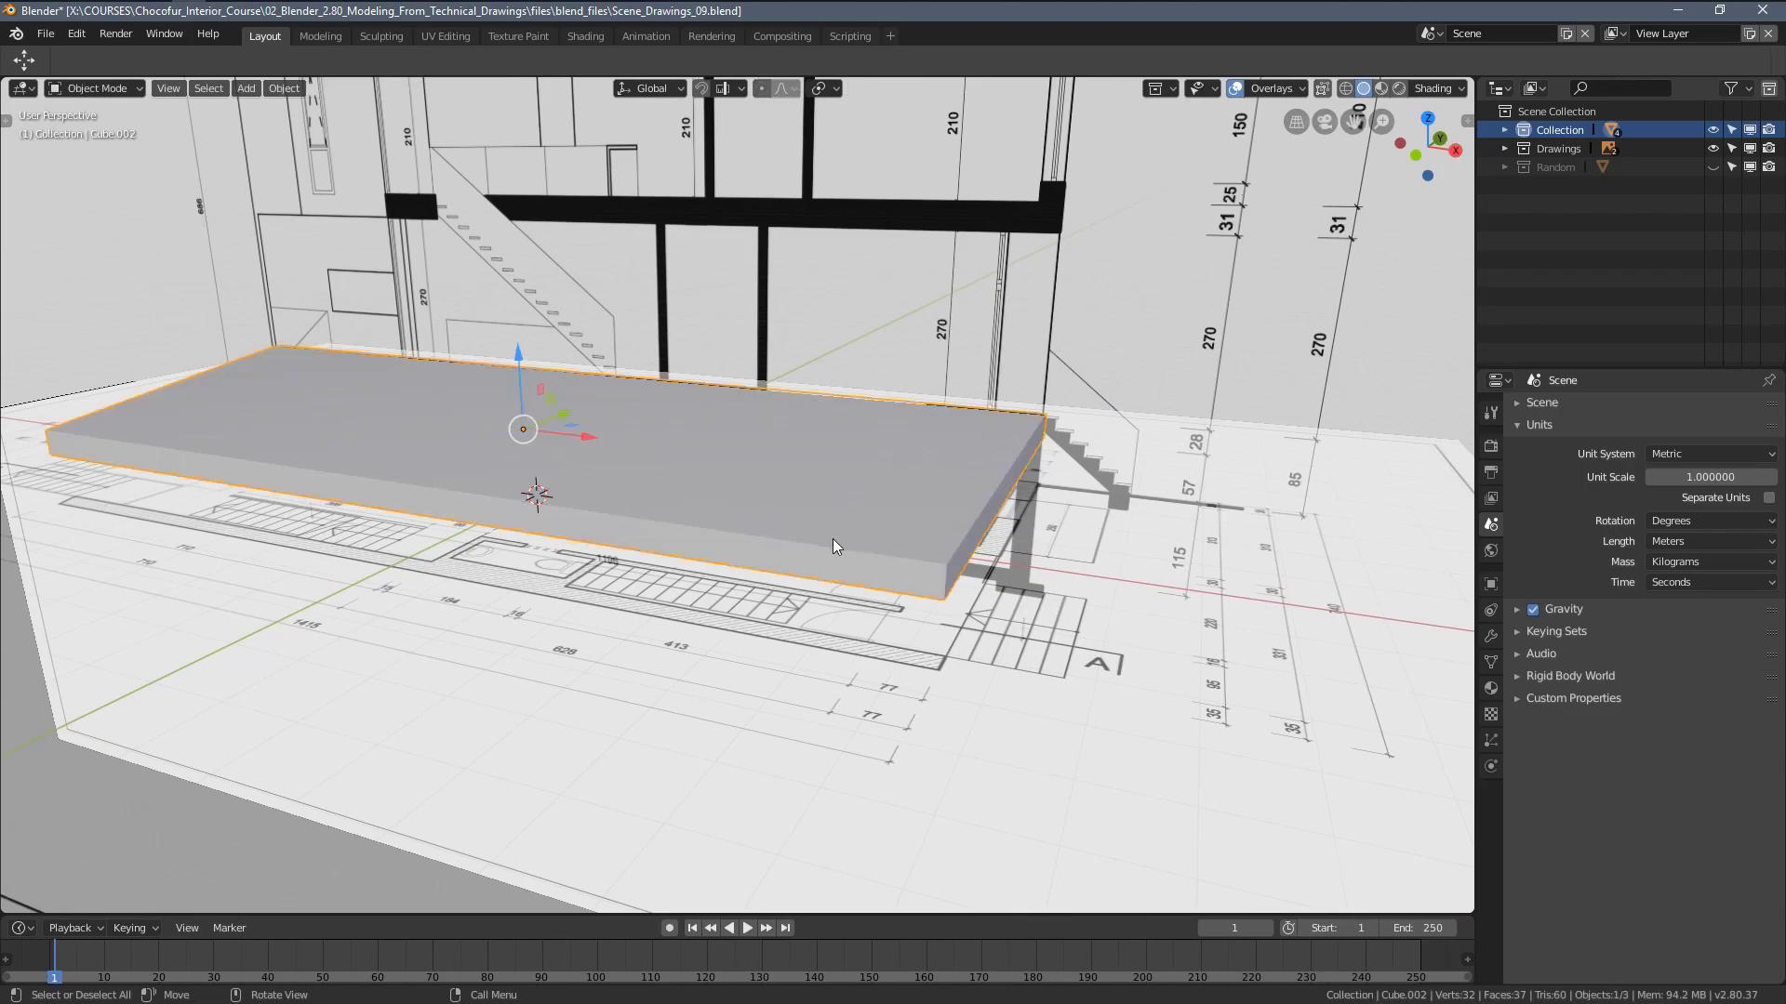
middle_click_drag(833, 539, 797, 481)
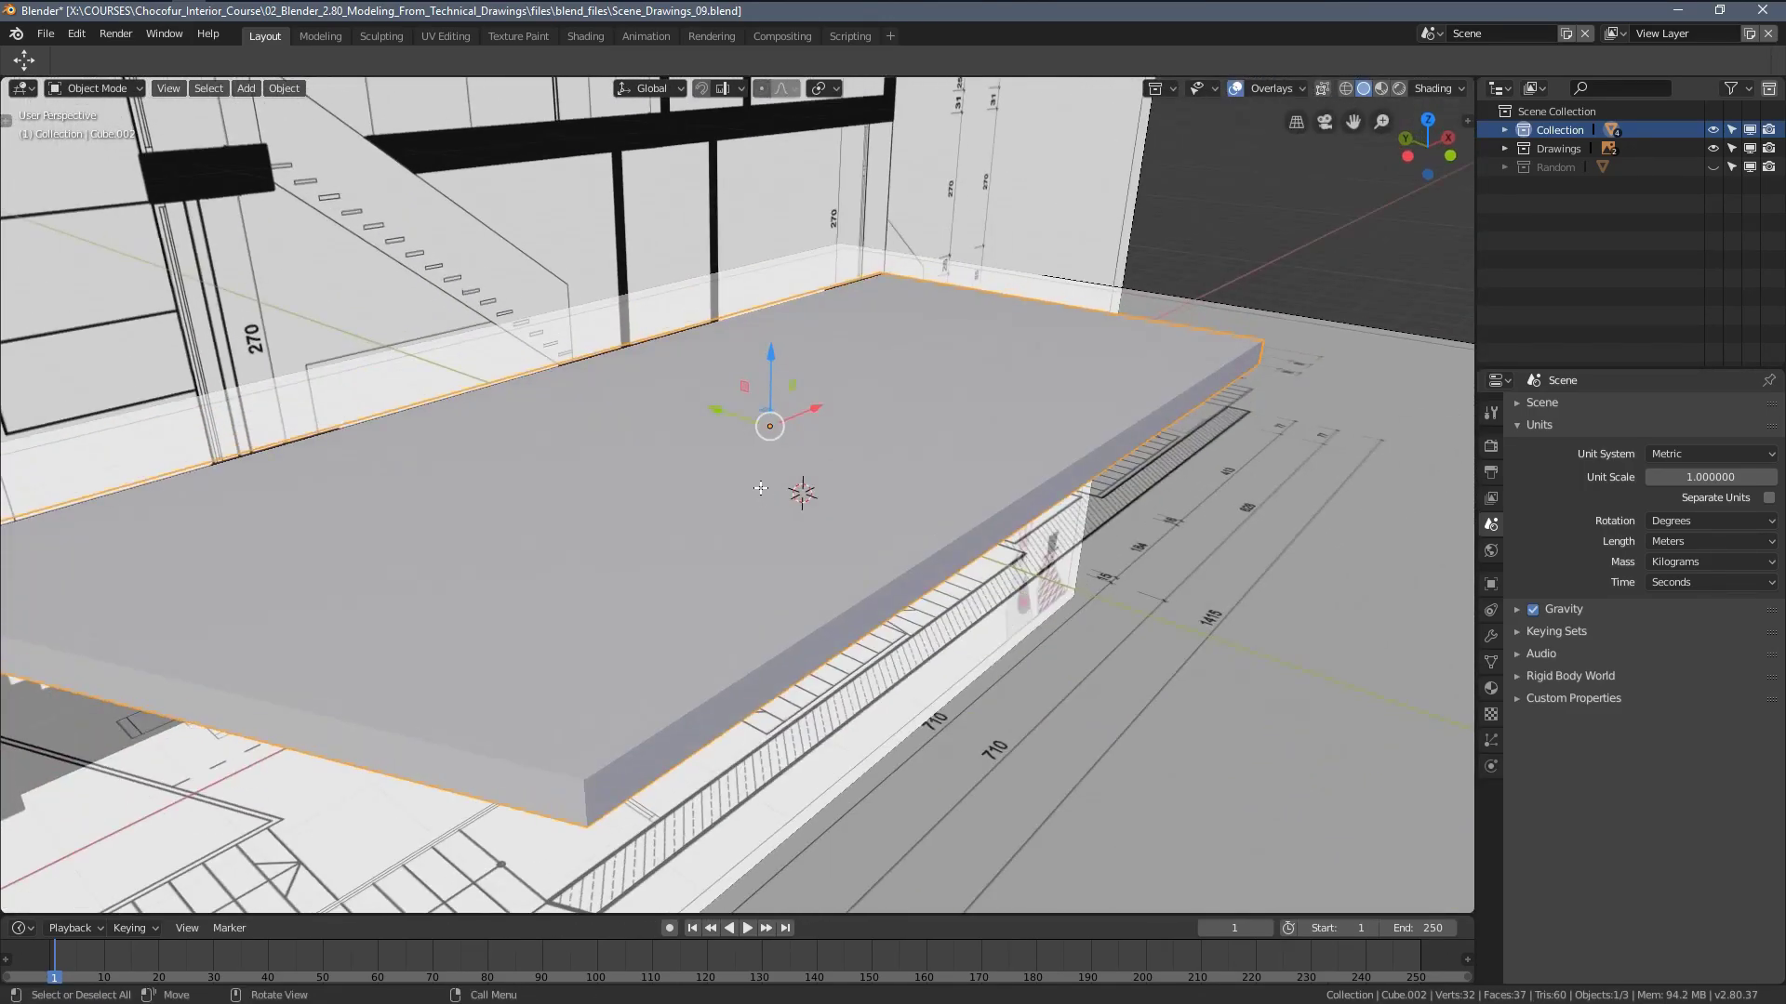
Show the slab's mesh in Edit Mode as wireframe over the floor plan from the top view
key("Tab")
middle_click_drag(710, 574, 729, 528)
key("KP_7")
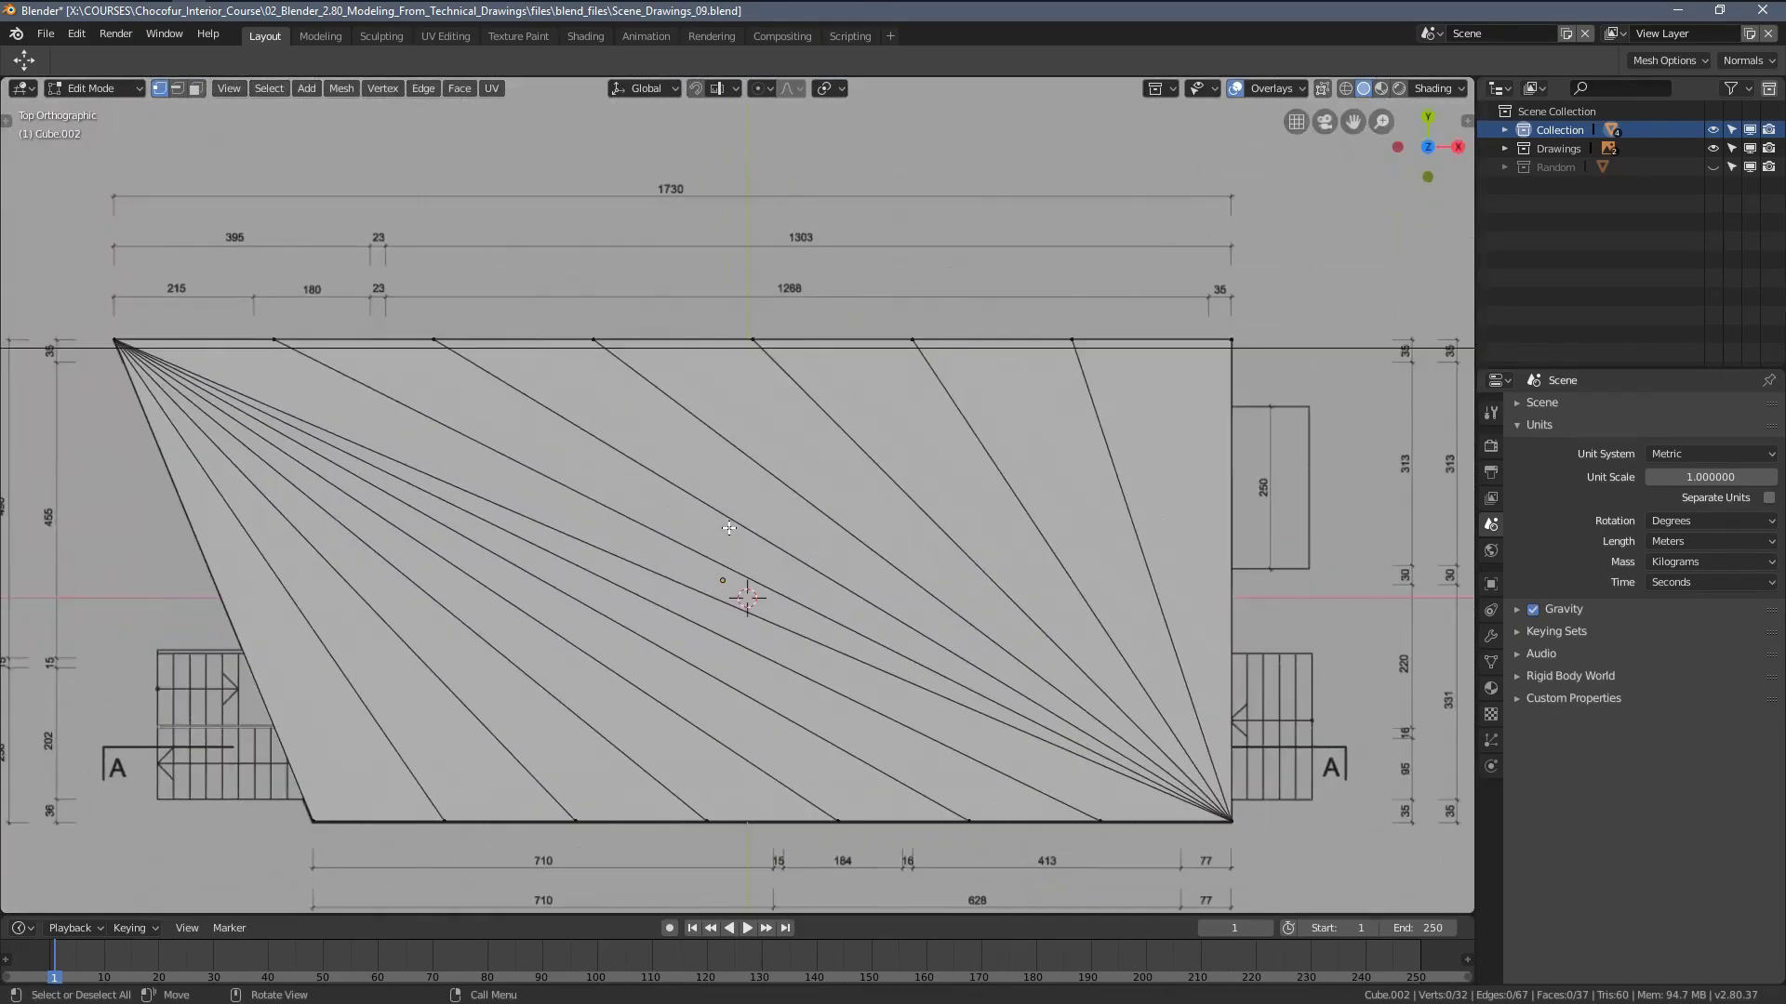
middle_click_drag(622, 591, 694, 490, "shift")
key("z")
left_click(521, 512)
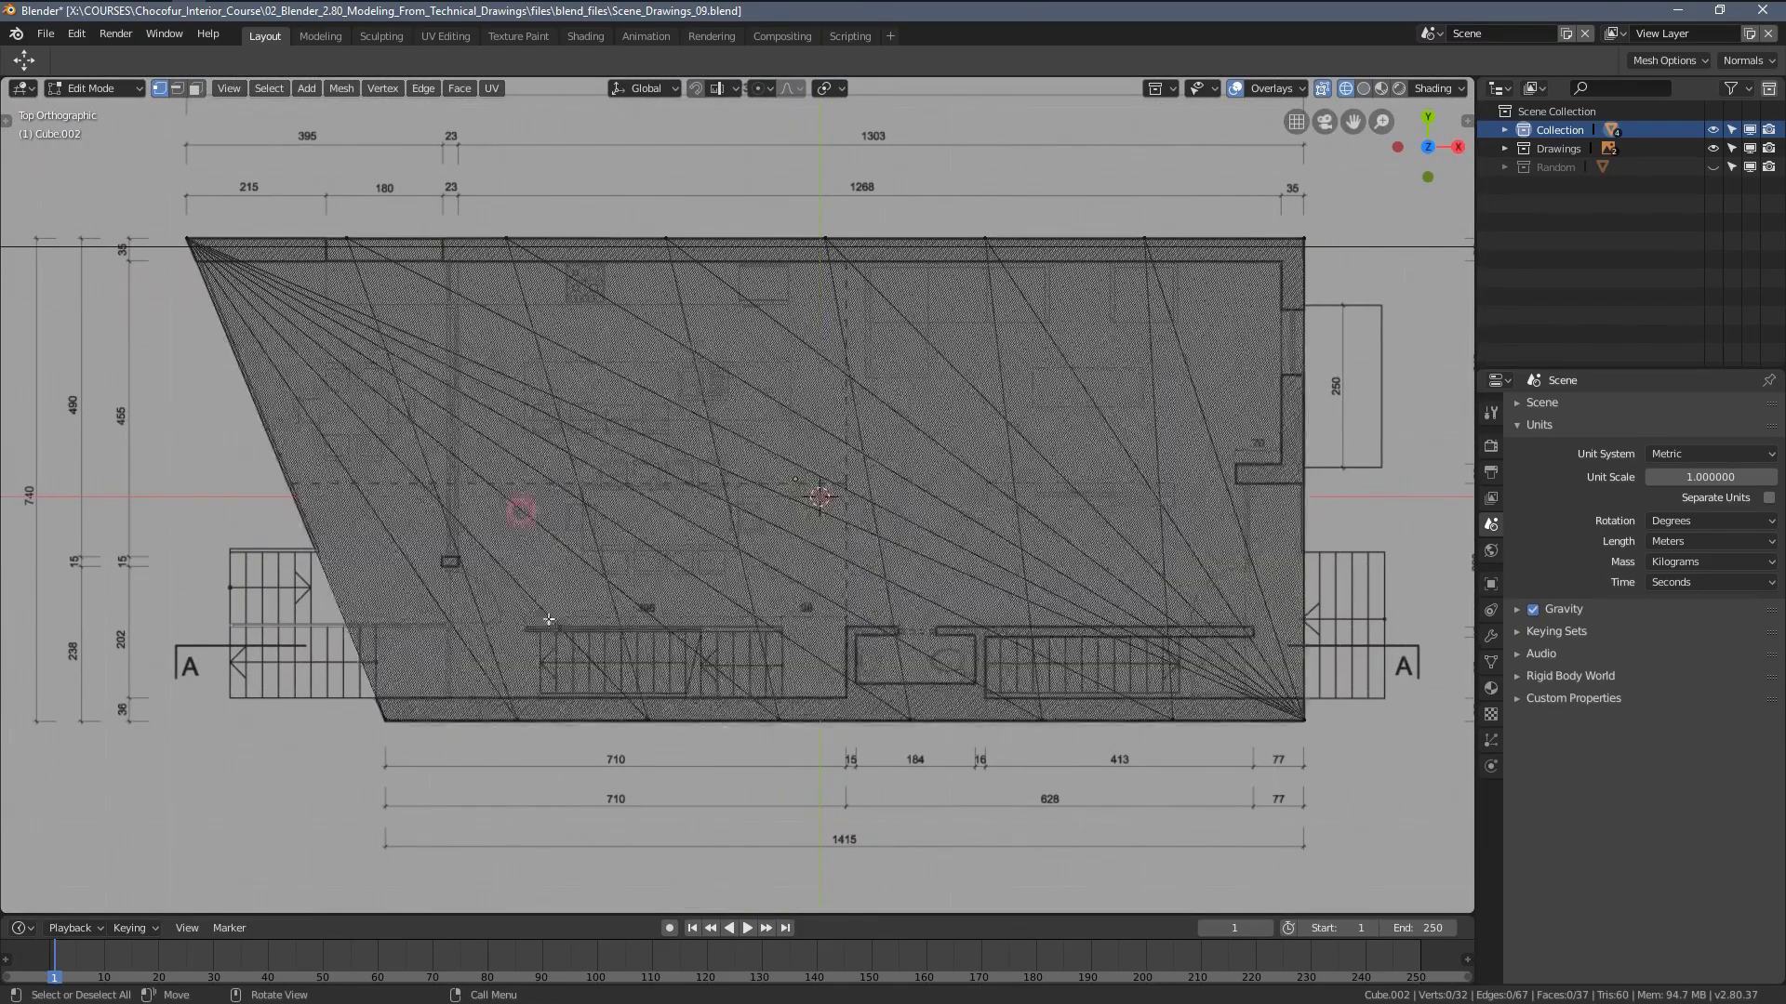
scroll(688, 595, "up", 2)
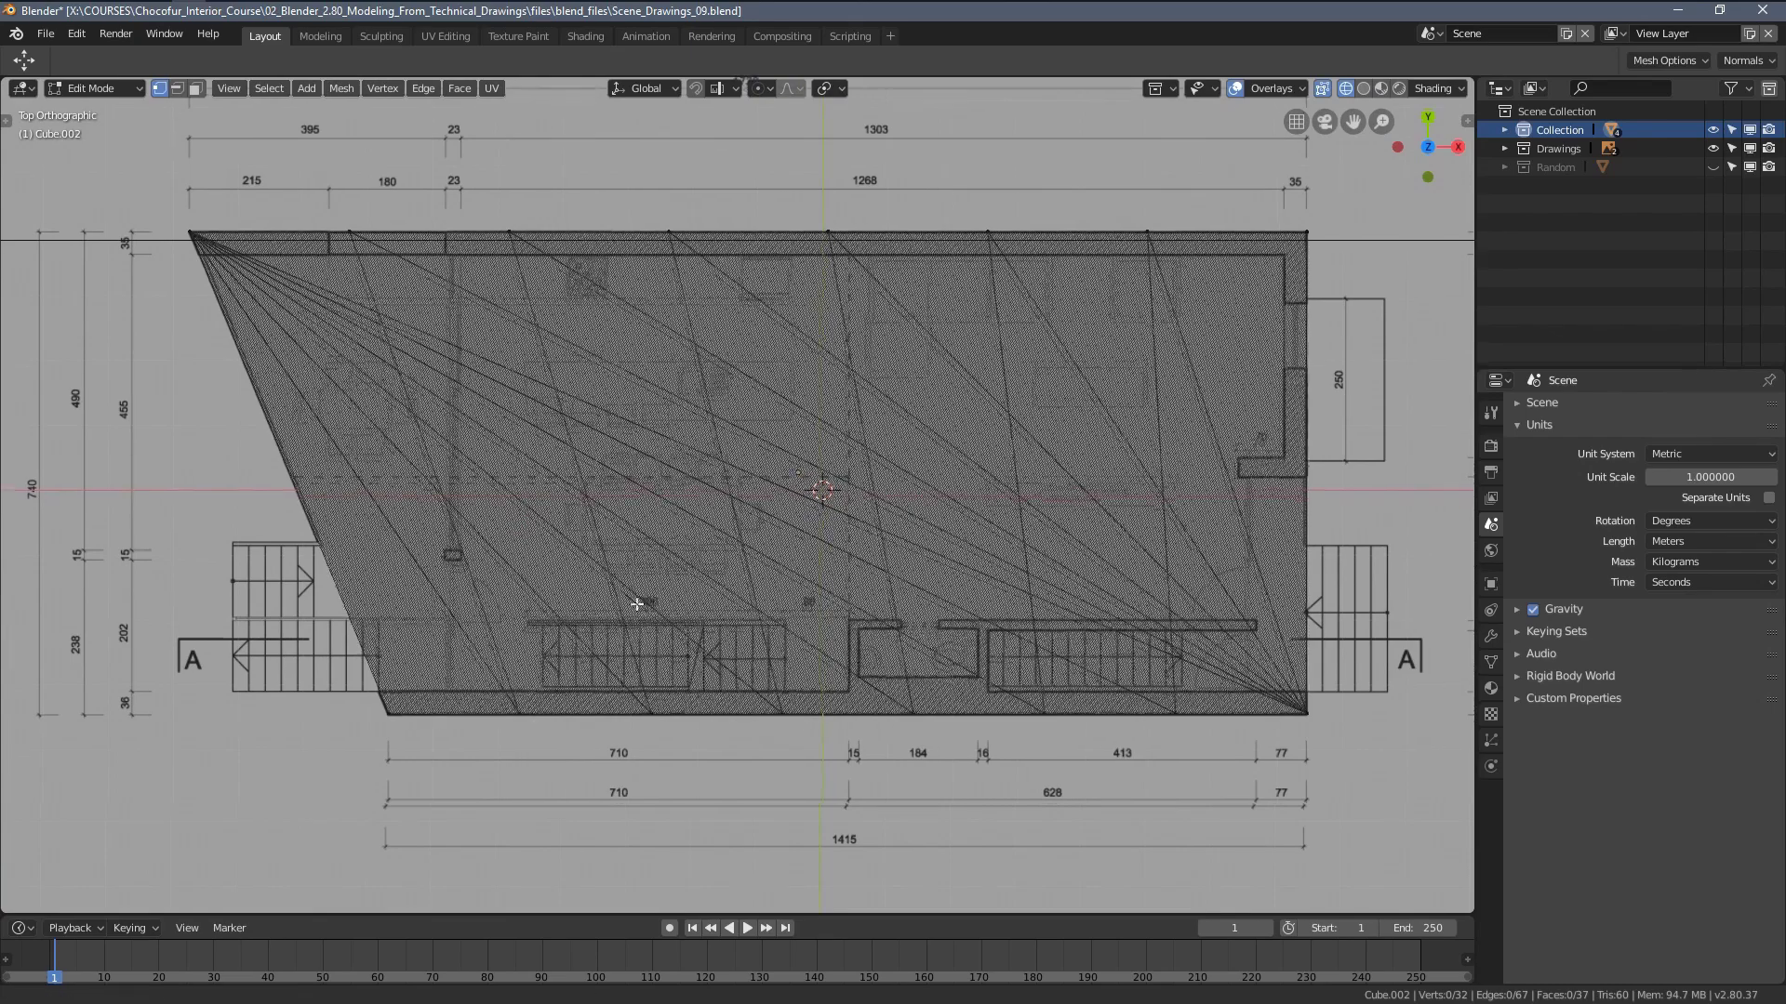
scroll(518, 530, "down", 2)
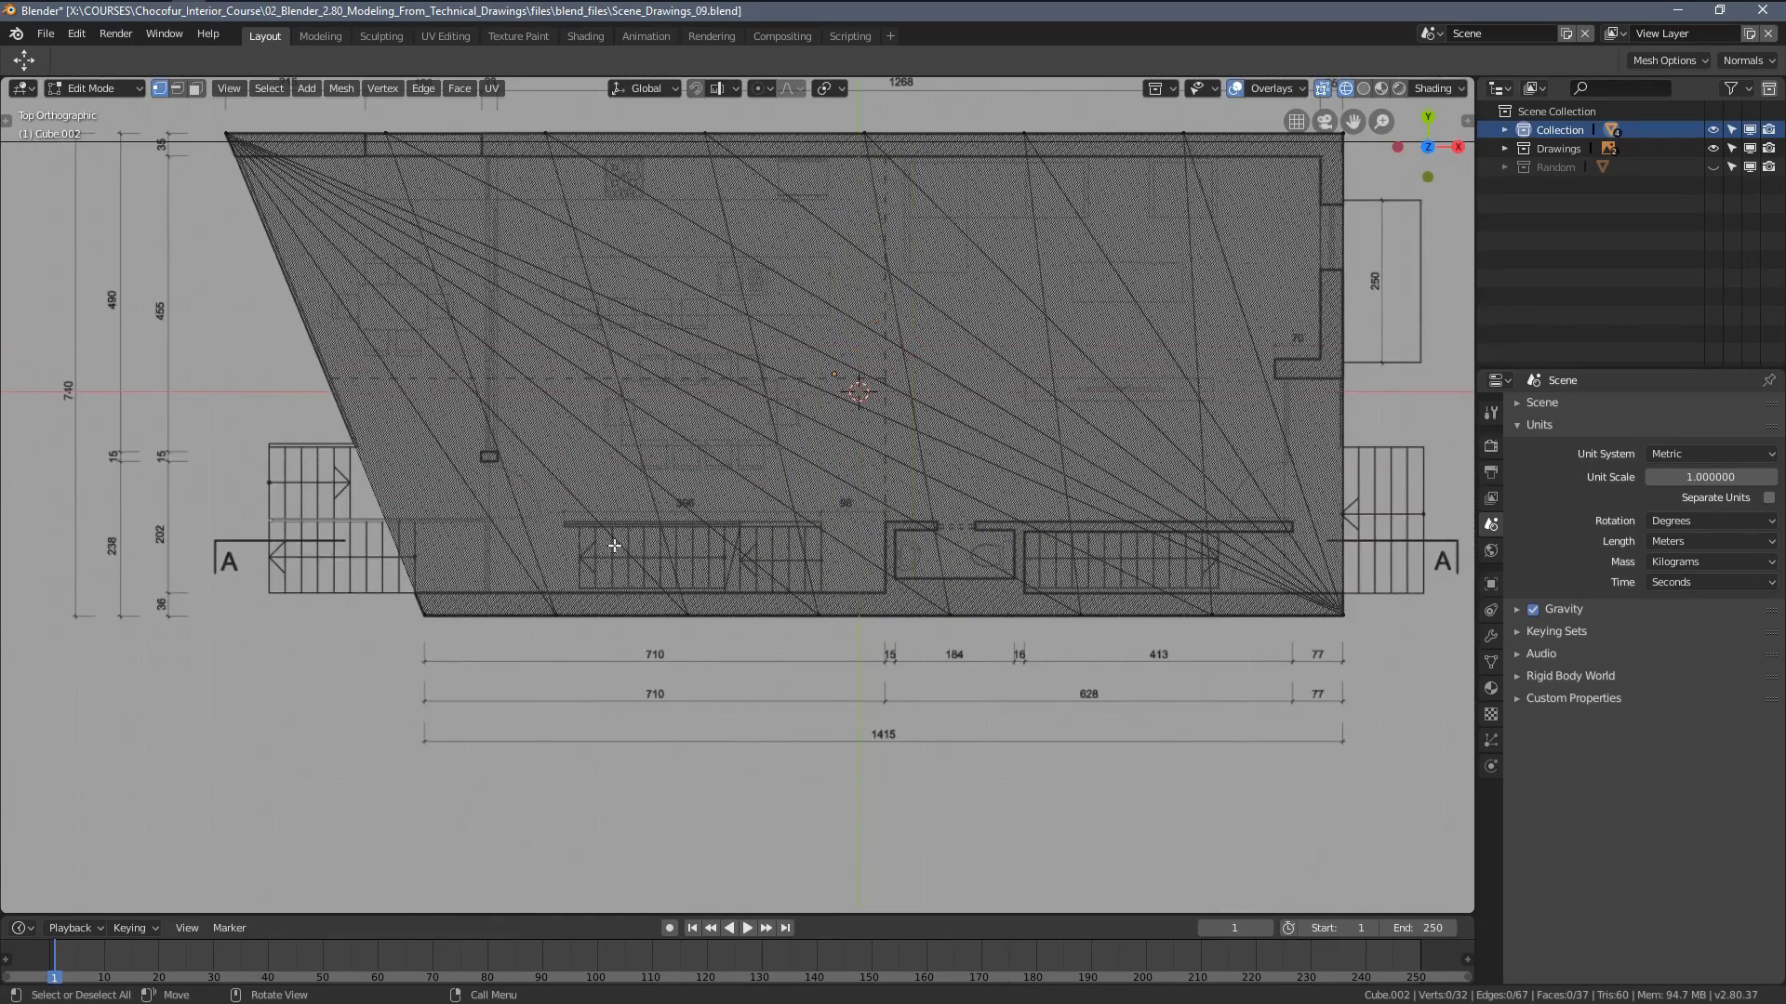
Inspect the filled slab in solid shading and Object Mode from perspective and from above
key("z")
left_click(632, 187)
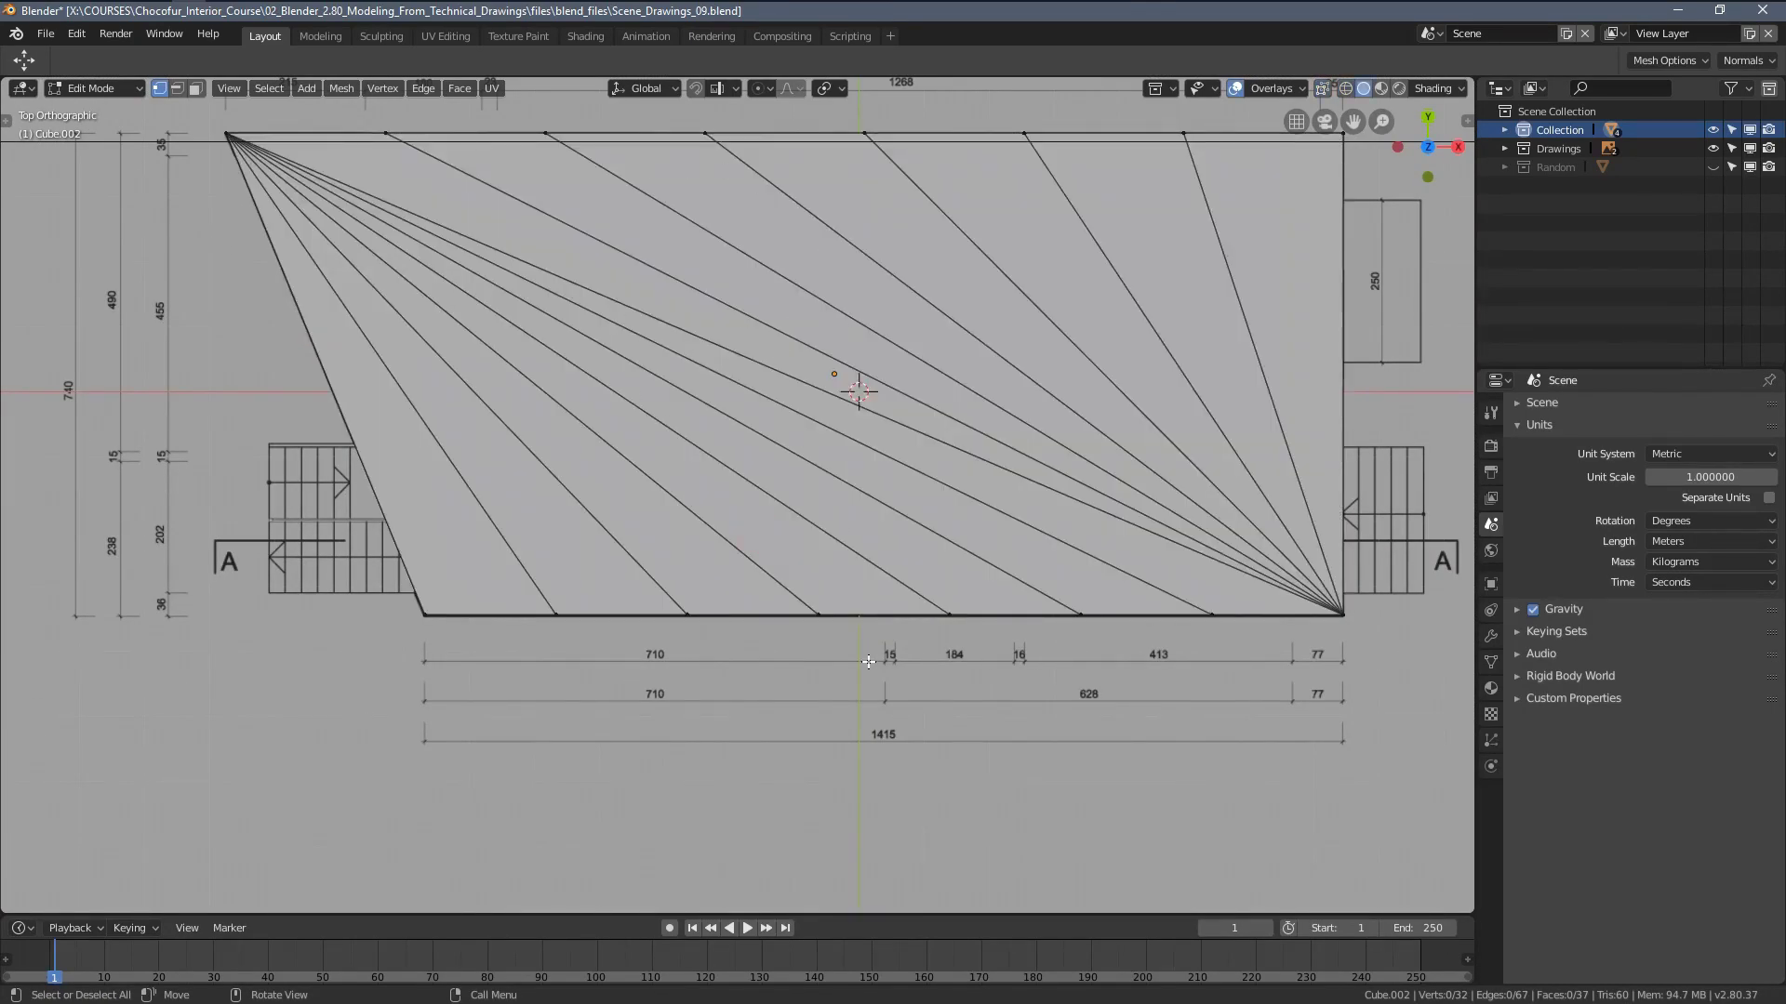
key("Tab")
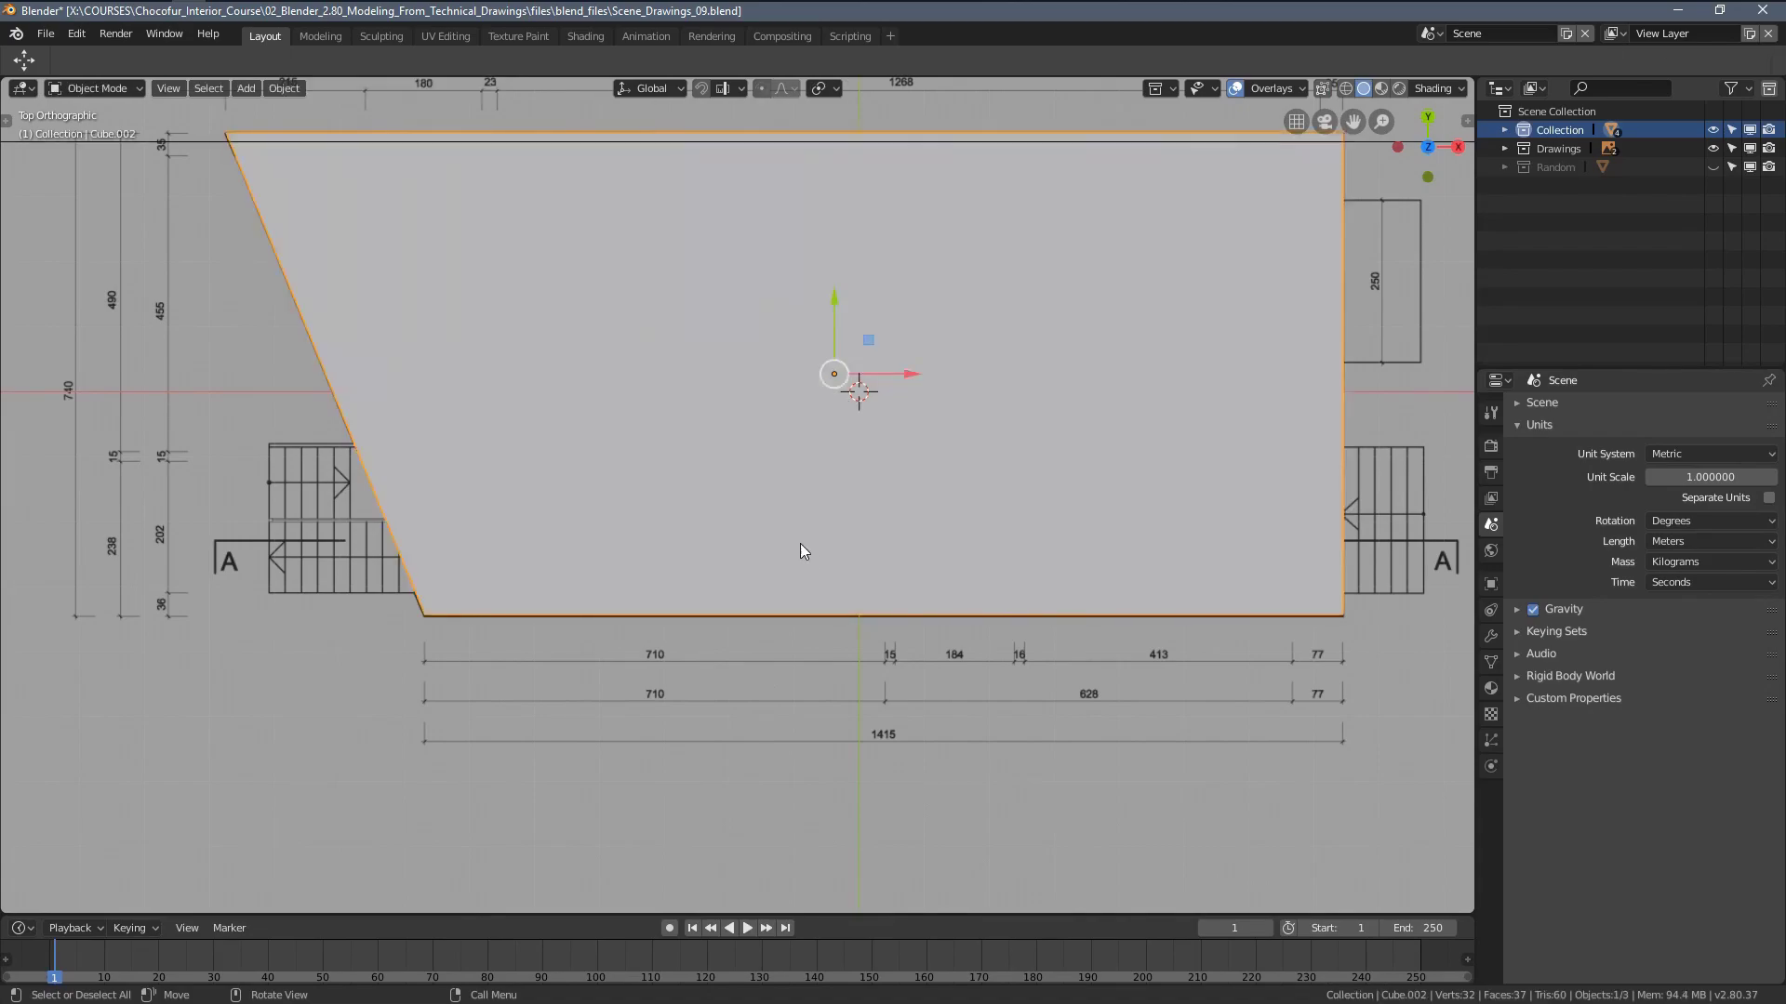
scroll(757, 553, "up", 1)
middle_click_drag(847, 462, 900, 443)
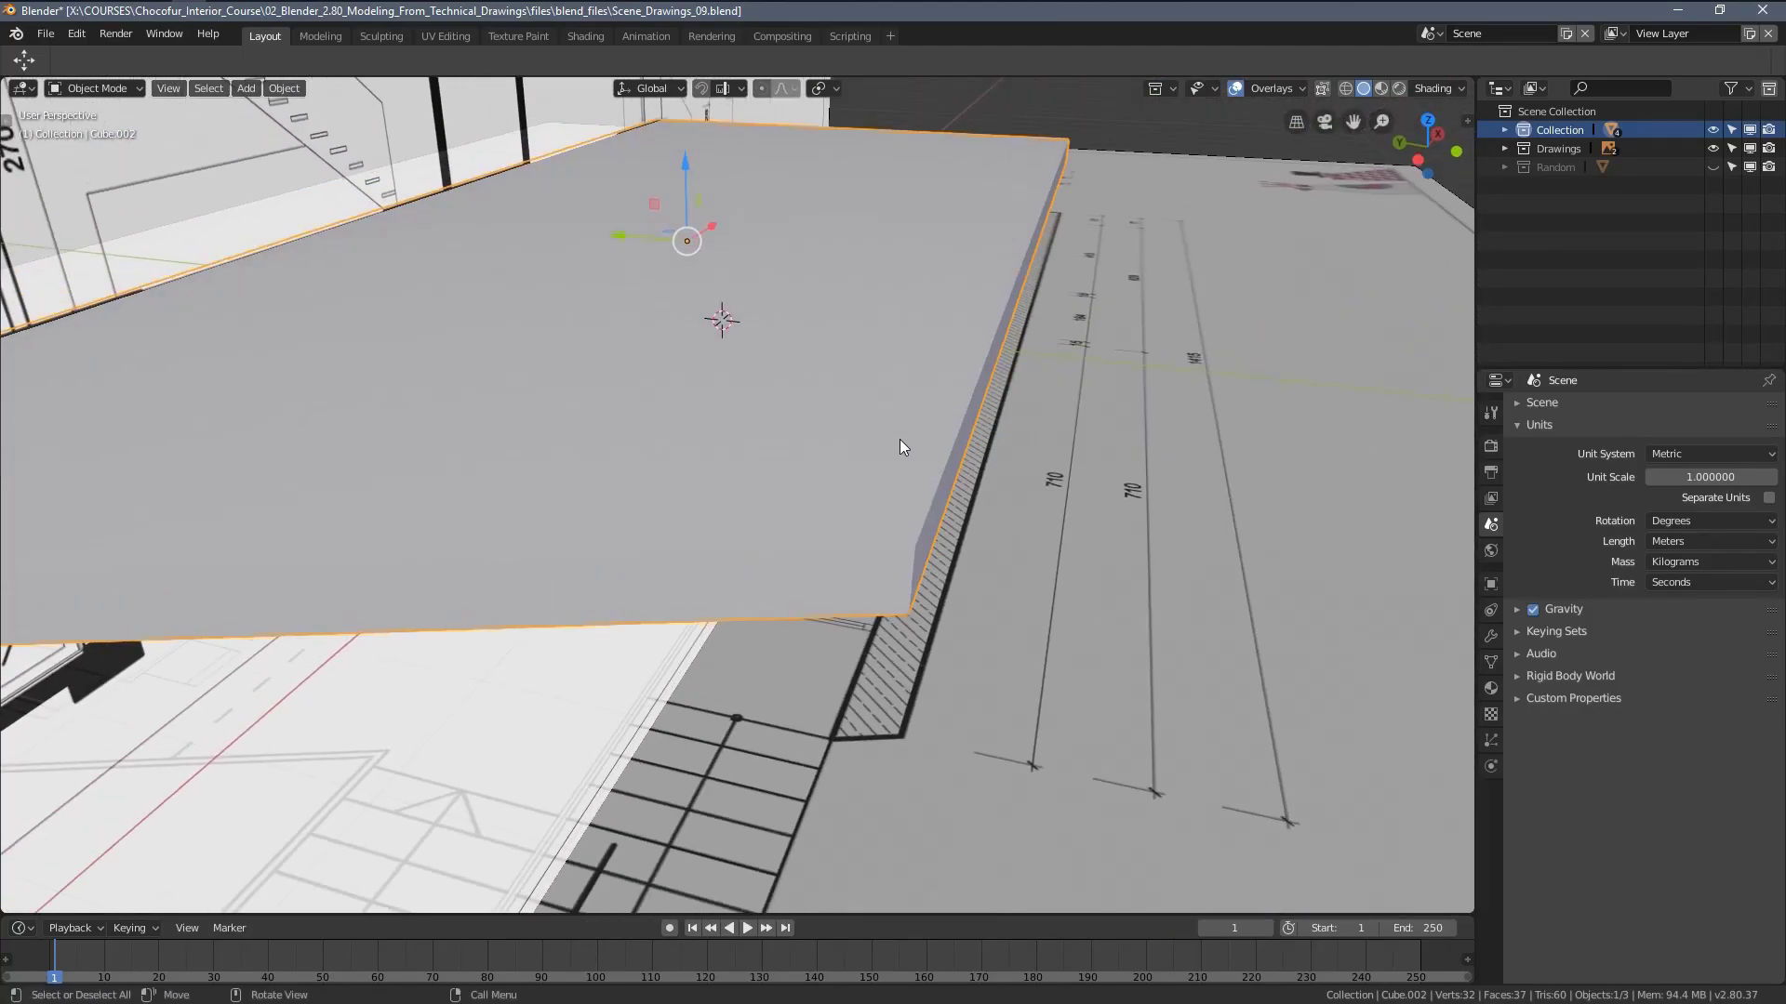
key("KP_7")
scroll(597, 569, "down", 2)
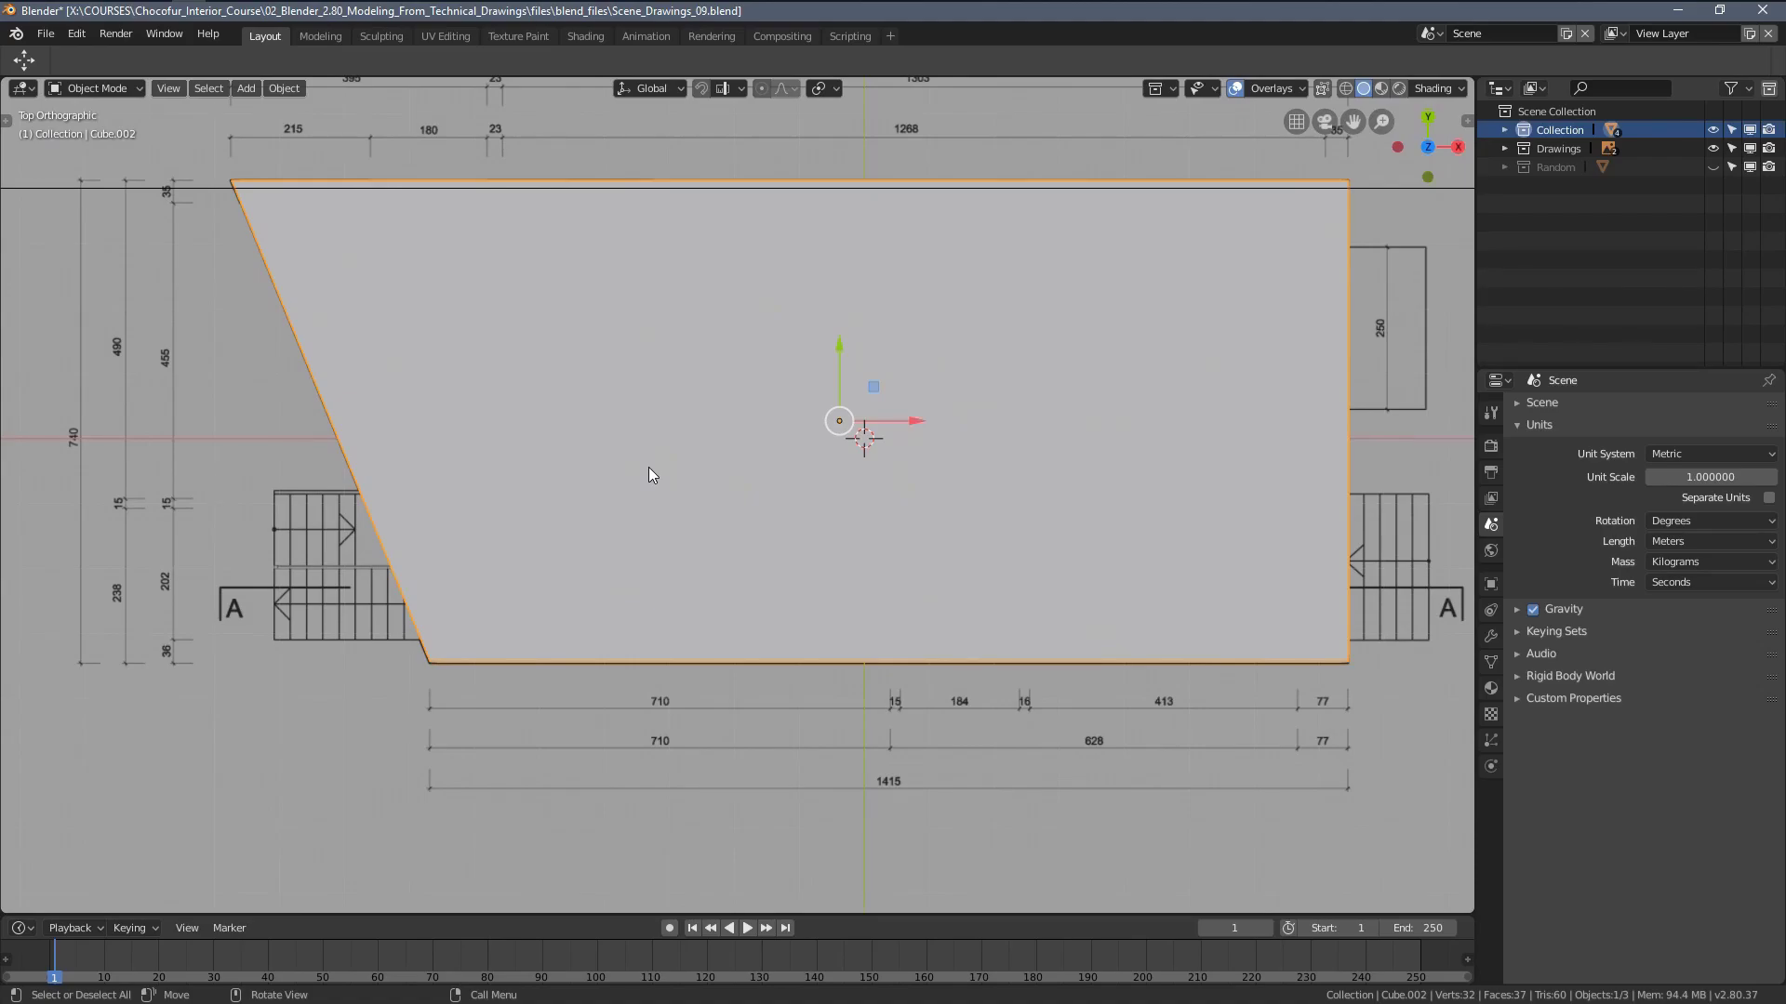
Compare the slab's wireframe mesh with the staircase area on the floor plan
scroll(656, 456, "up", 2)
scroll(677, 482, "down", 2)
key("Tab")
key("z")
left_click(567, 512)
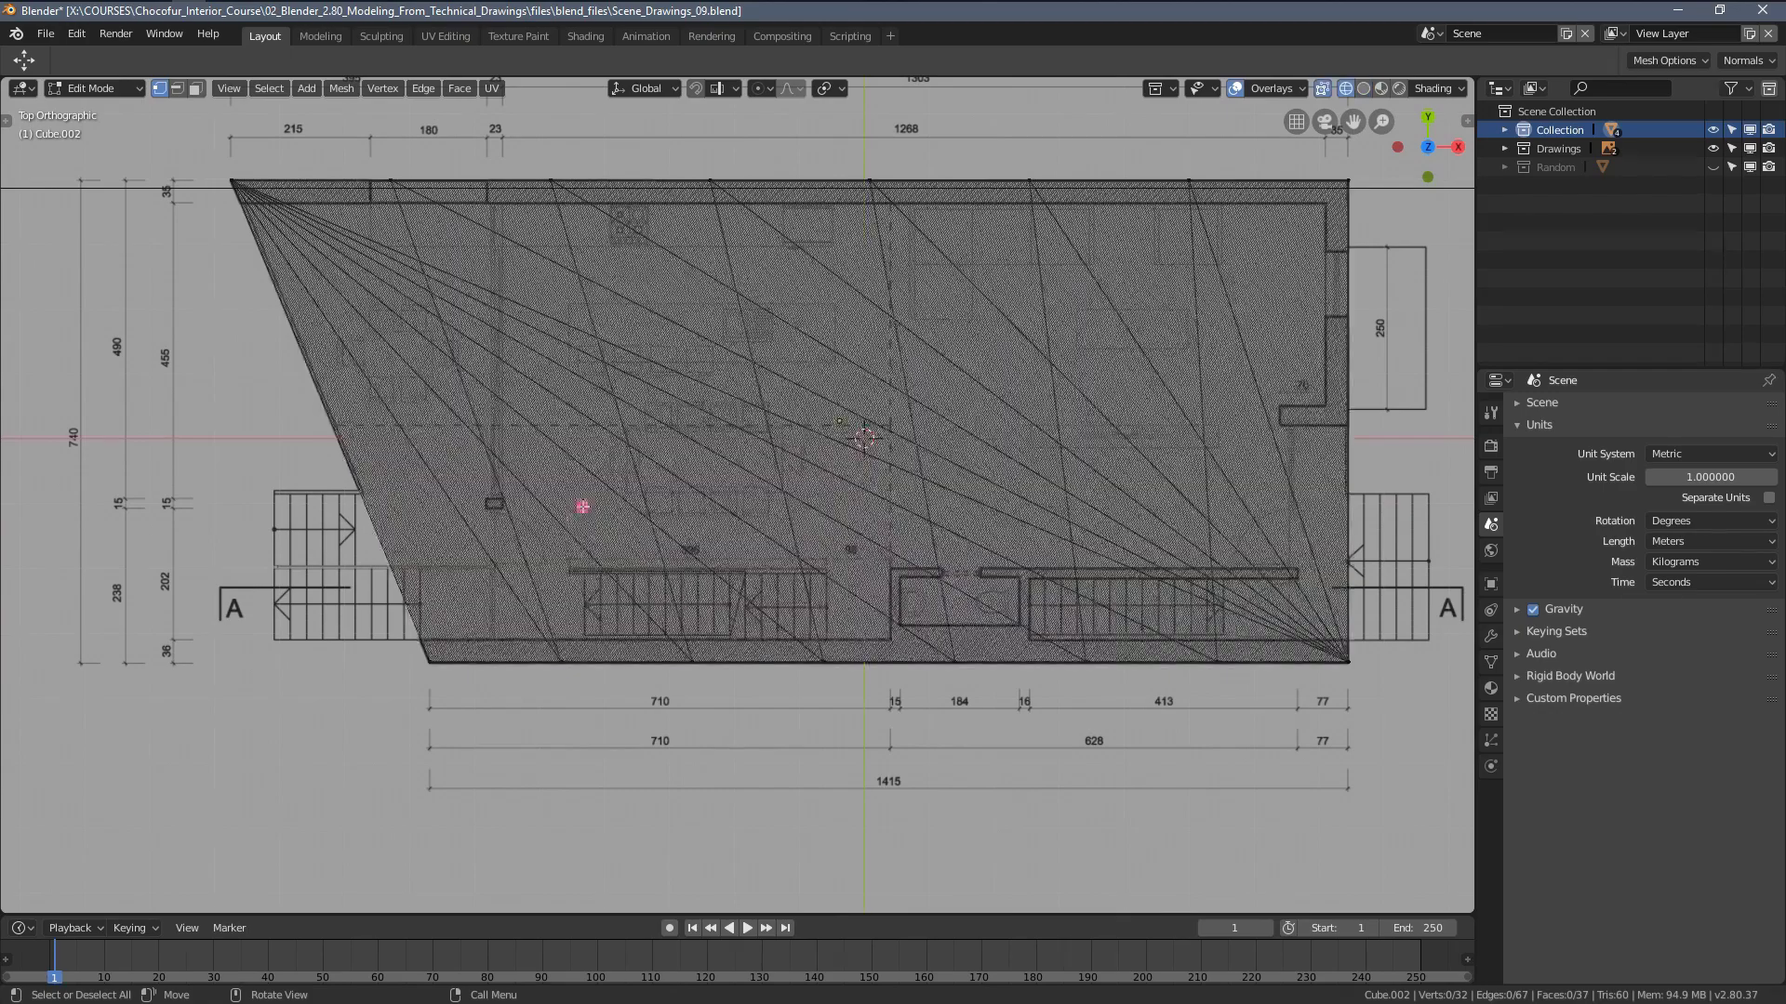
scroll(585, 593, "up", 2)
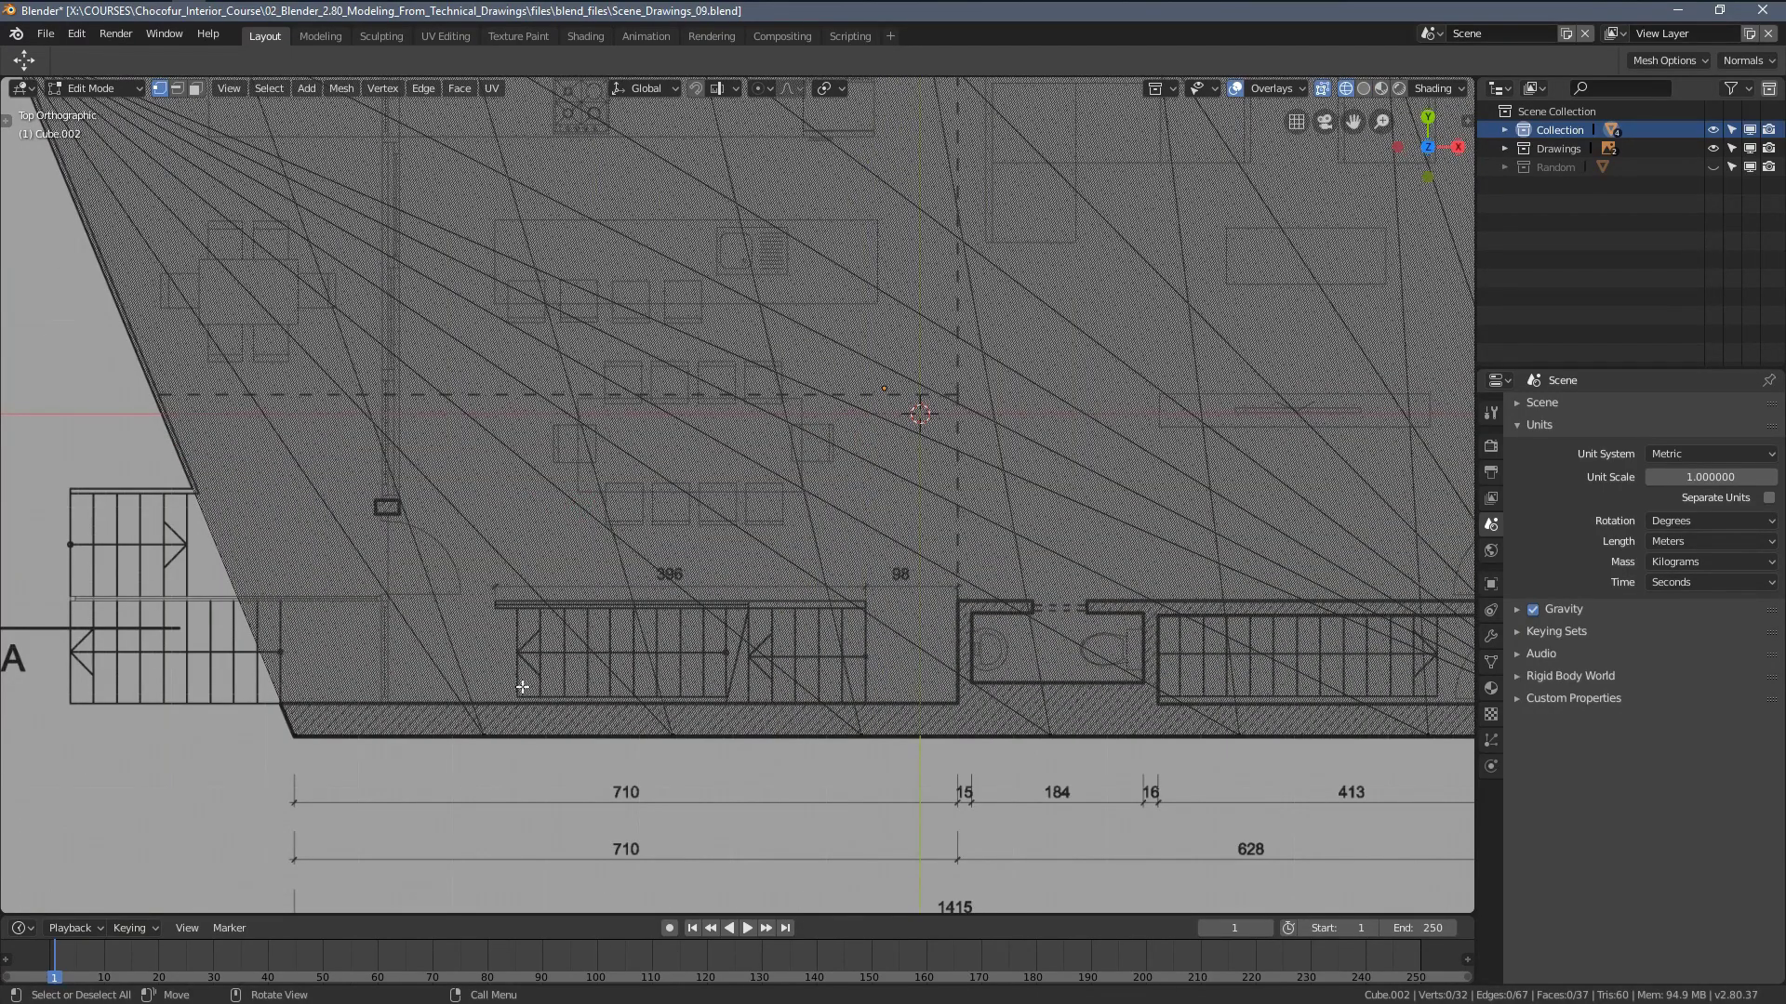
scroll(654, 605, "down", 2)
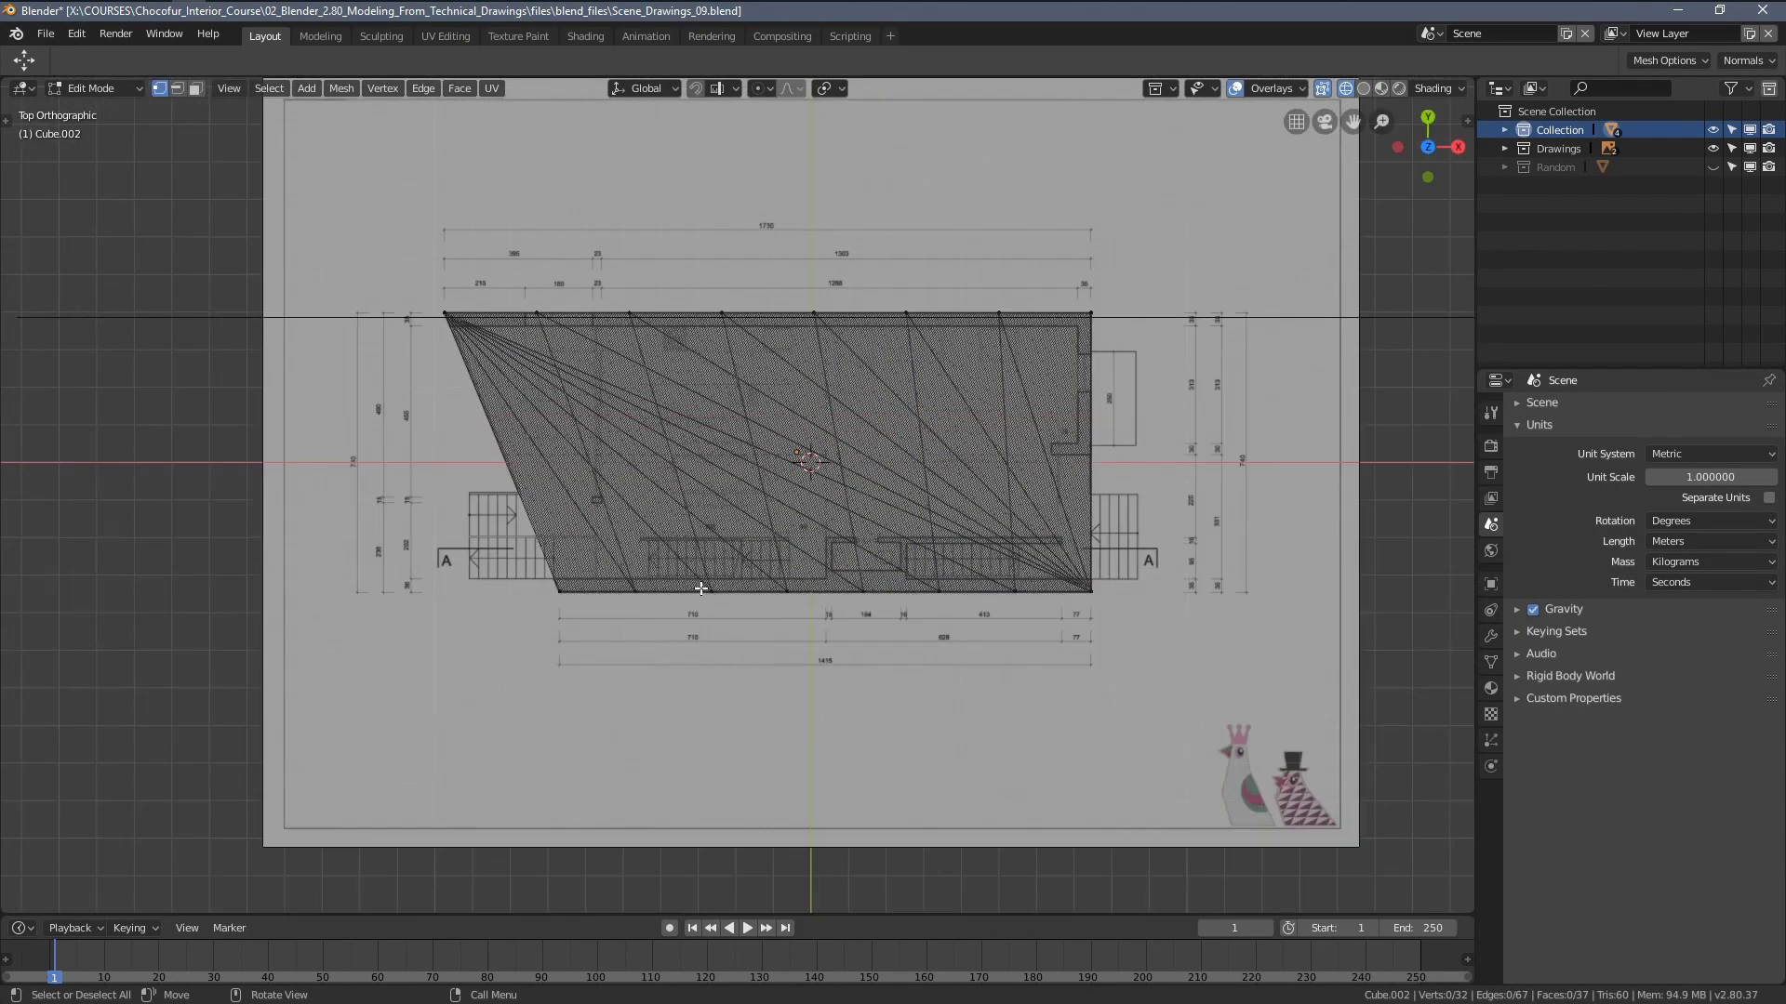
key("Tab")
key("z")
left_click(865, 442)
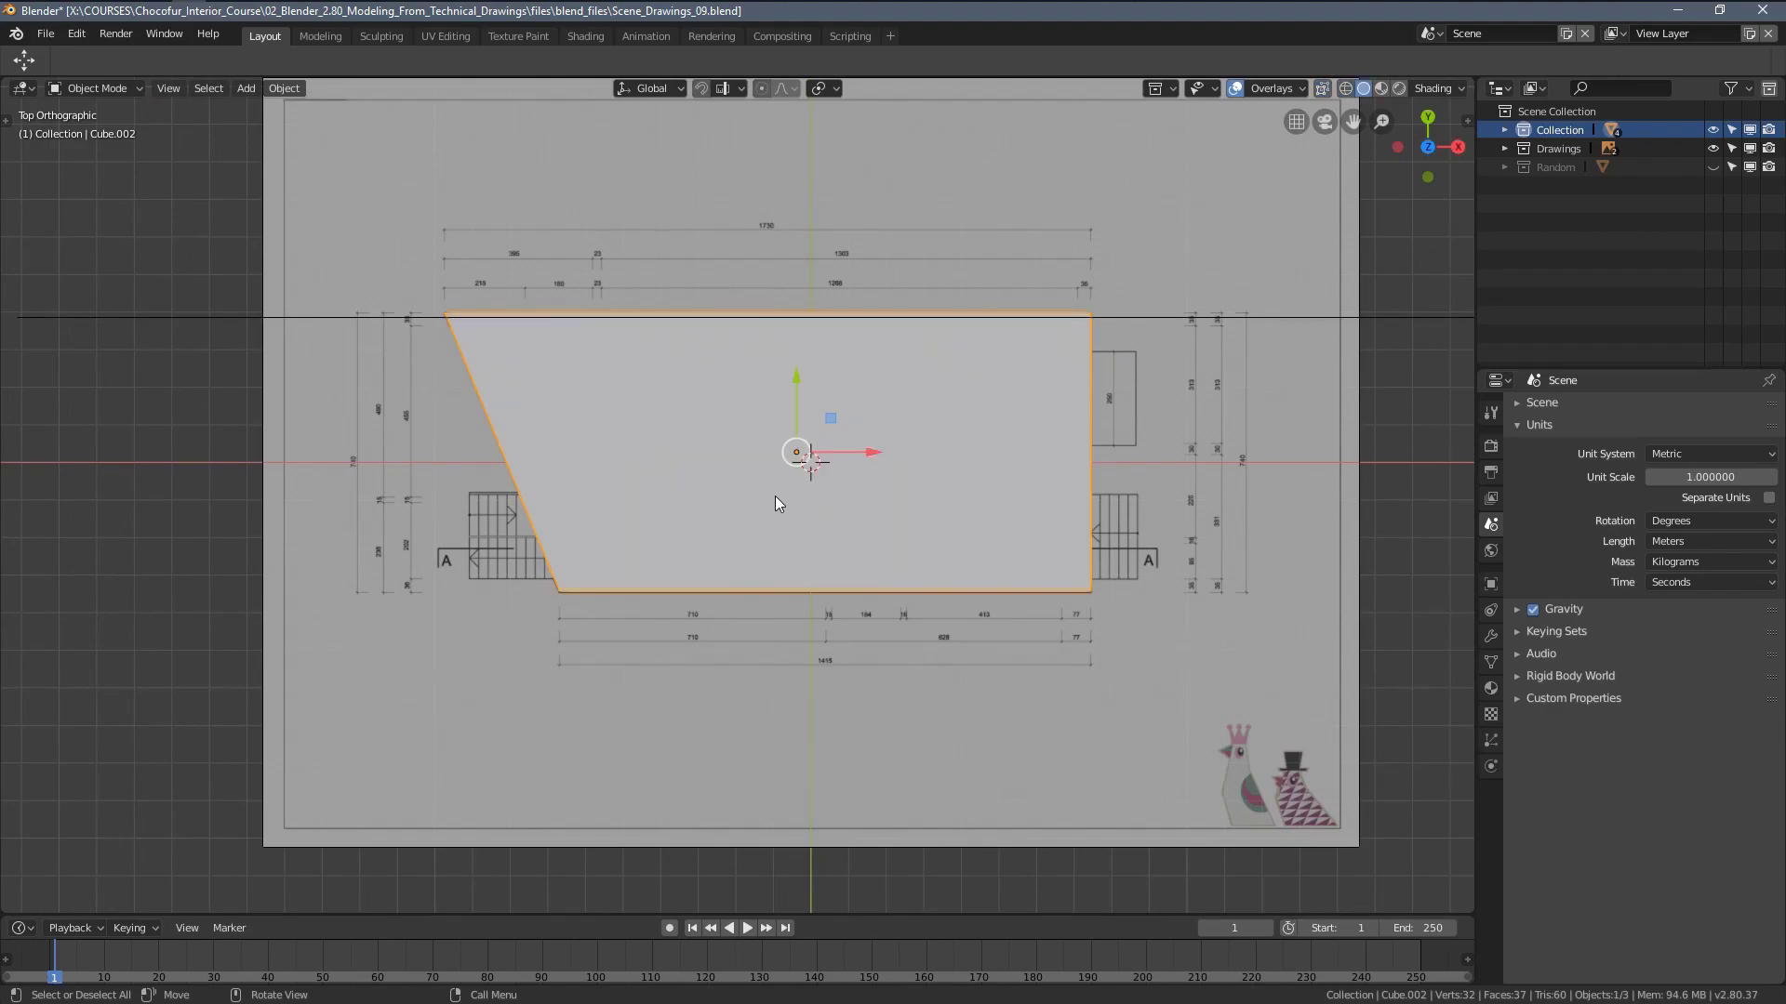
Undo the slab's triangulated fill, the six loop cuts and the top-face deletion, and return to Object Mode
key("Tab")
scroll(702, 511, "up", 3)
key("ctrl+z")
key("ctrl+z")
key("ctrl+z")
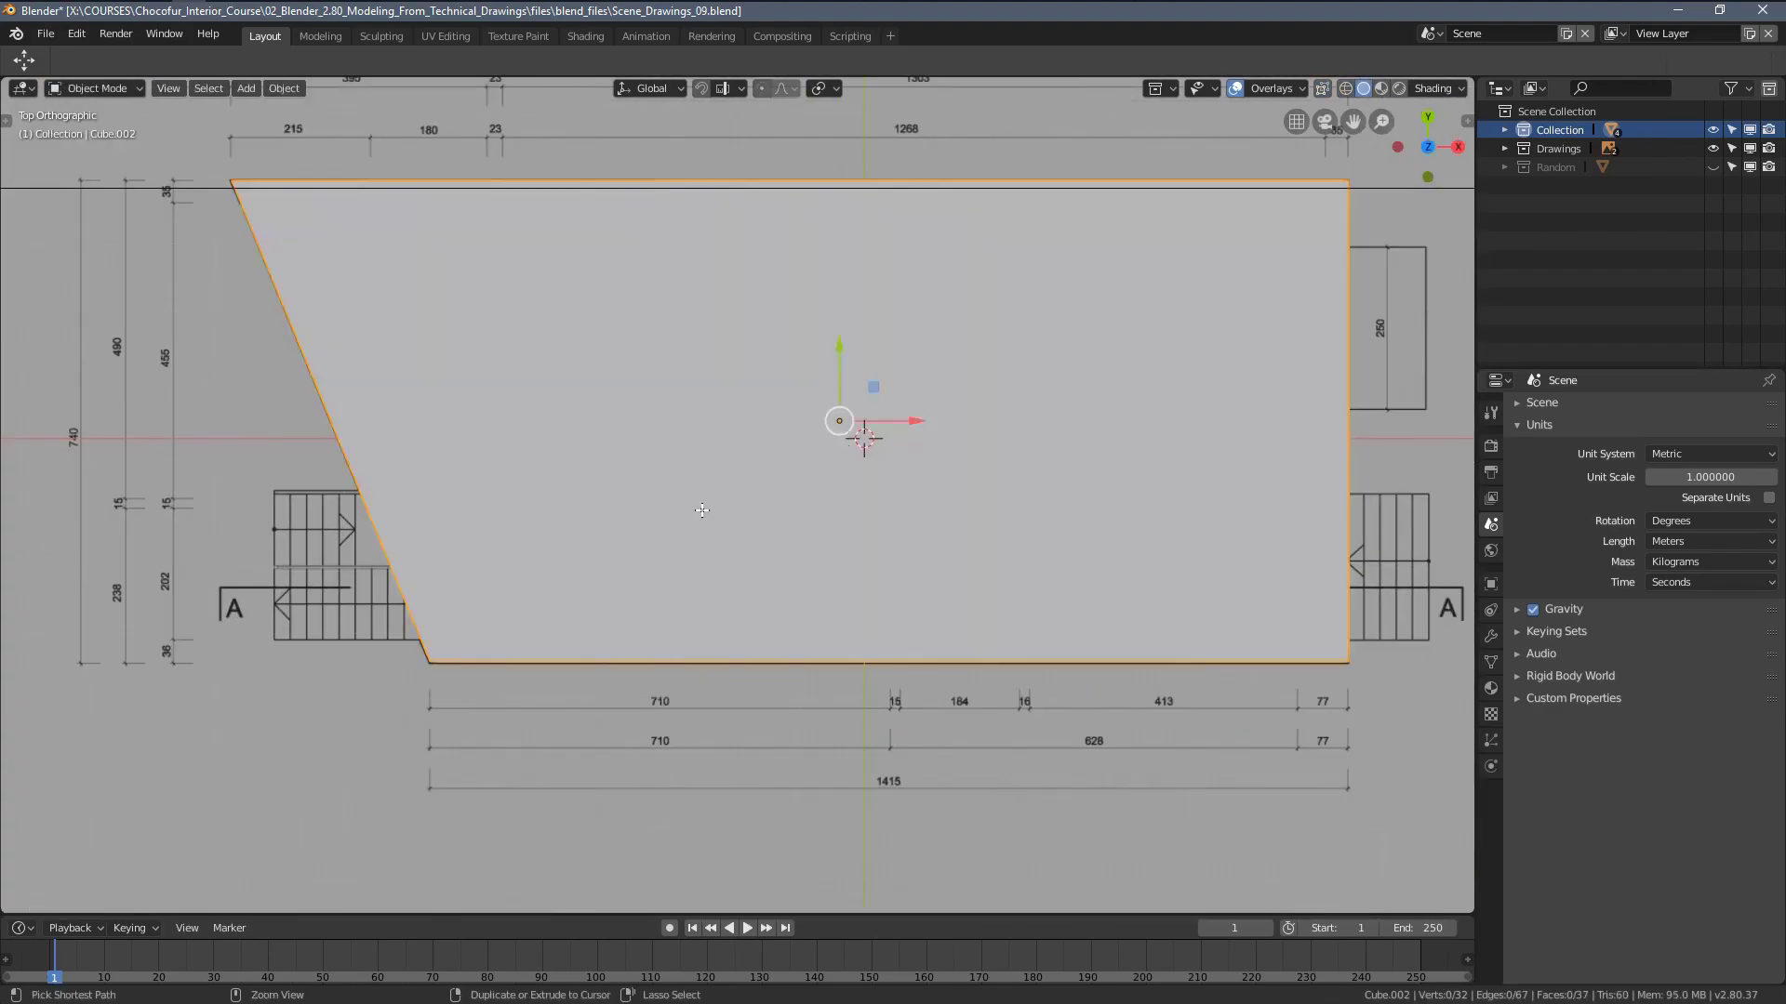
key("Tab")
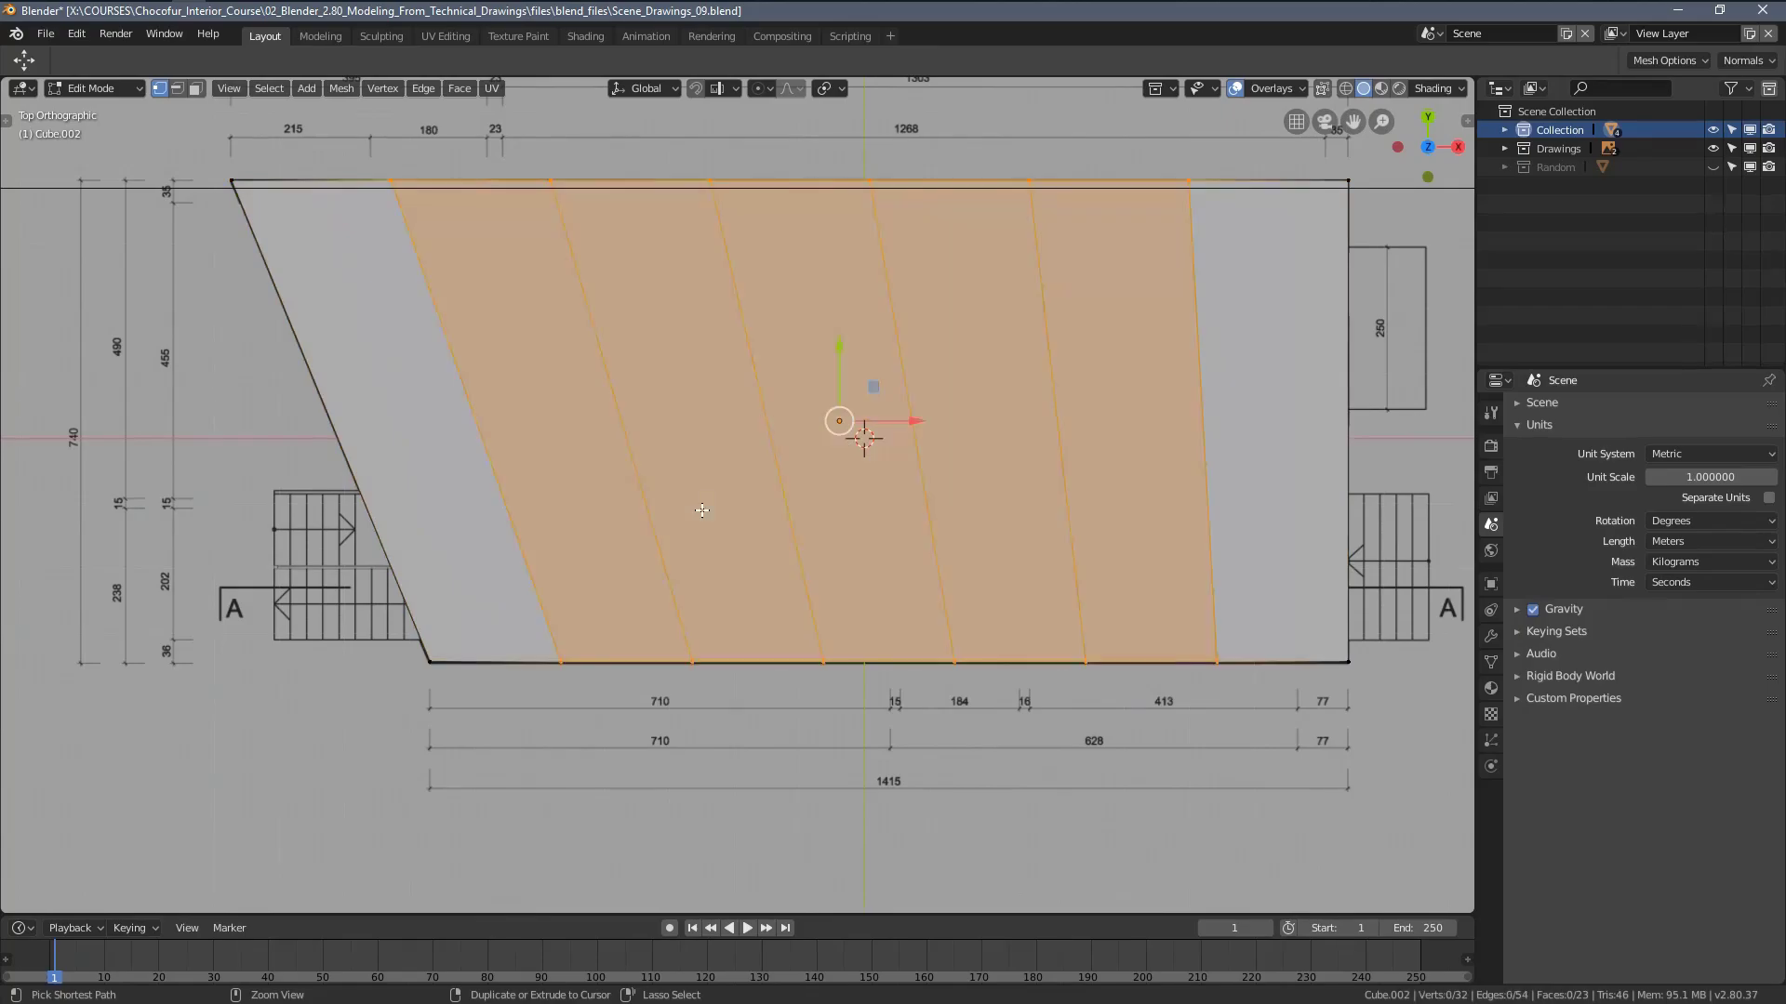
key("ctrl+z")
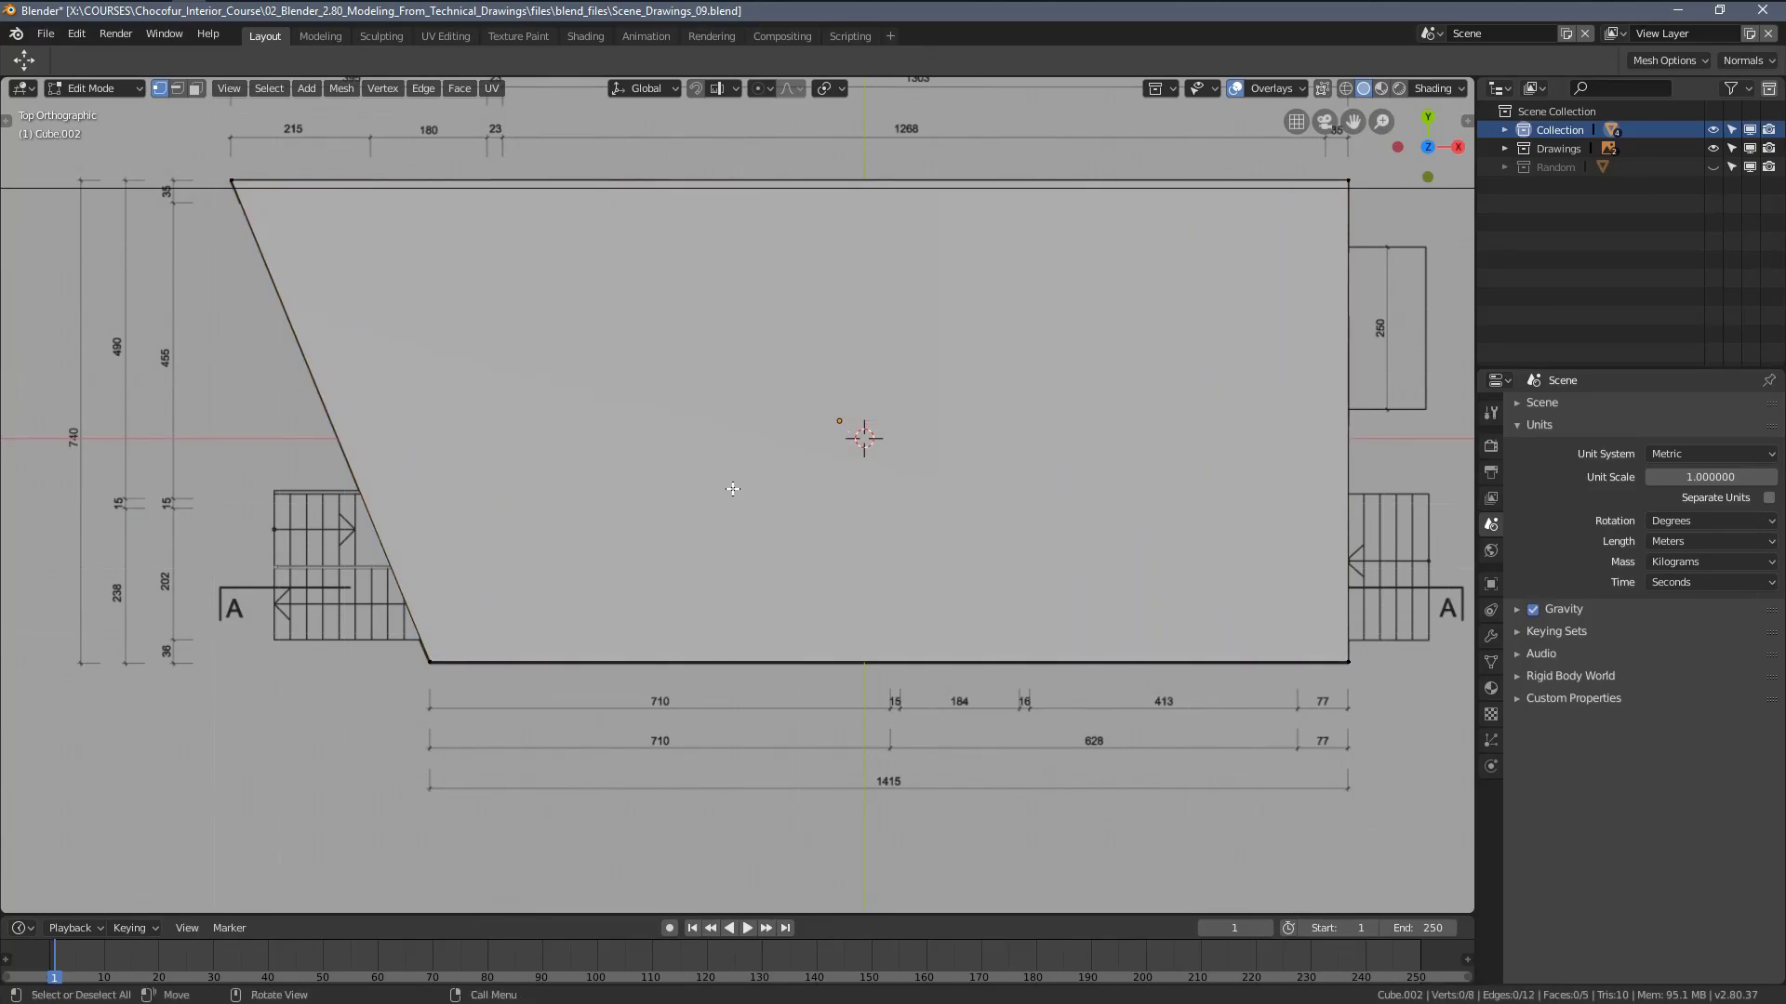
middle_click_drag(747, 516, 714, 458)
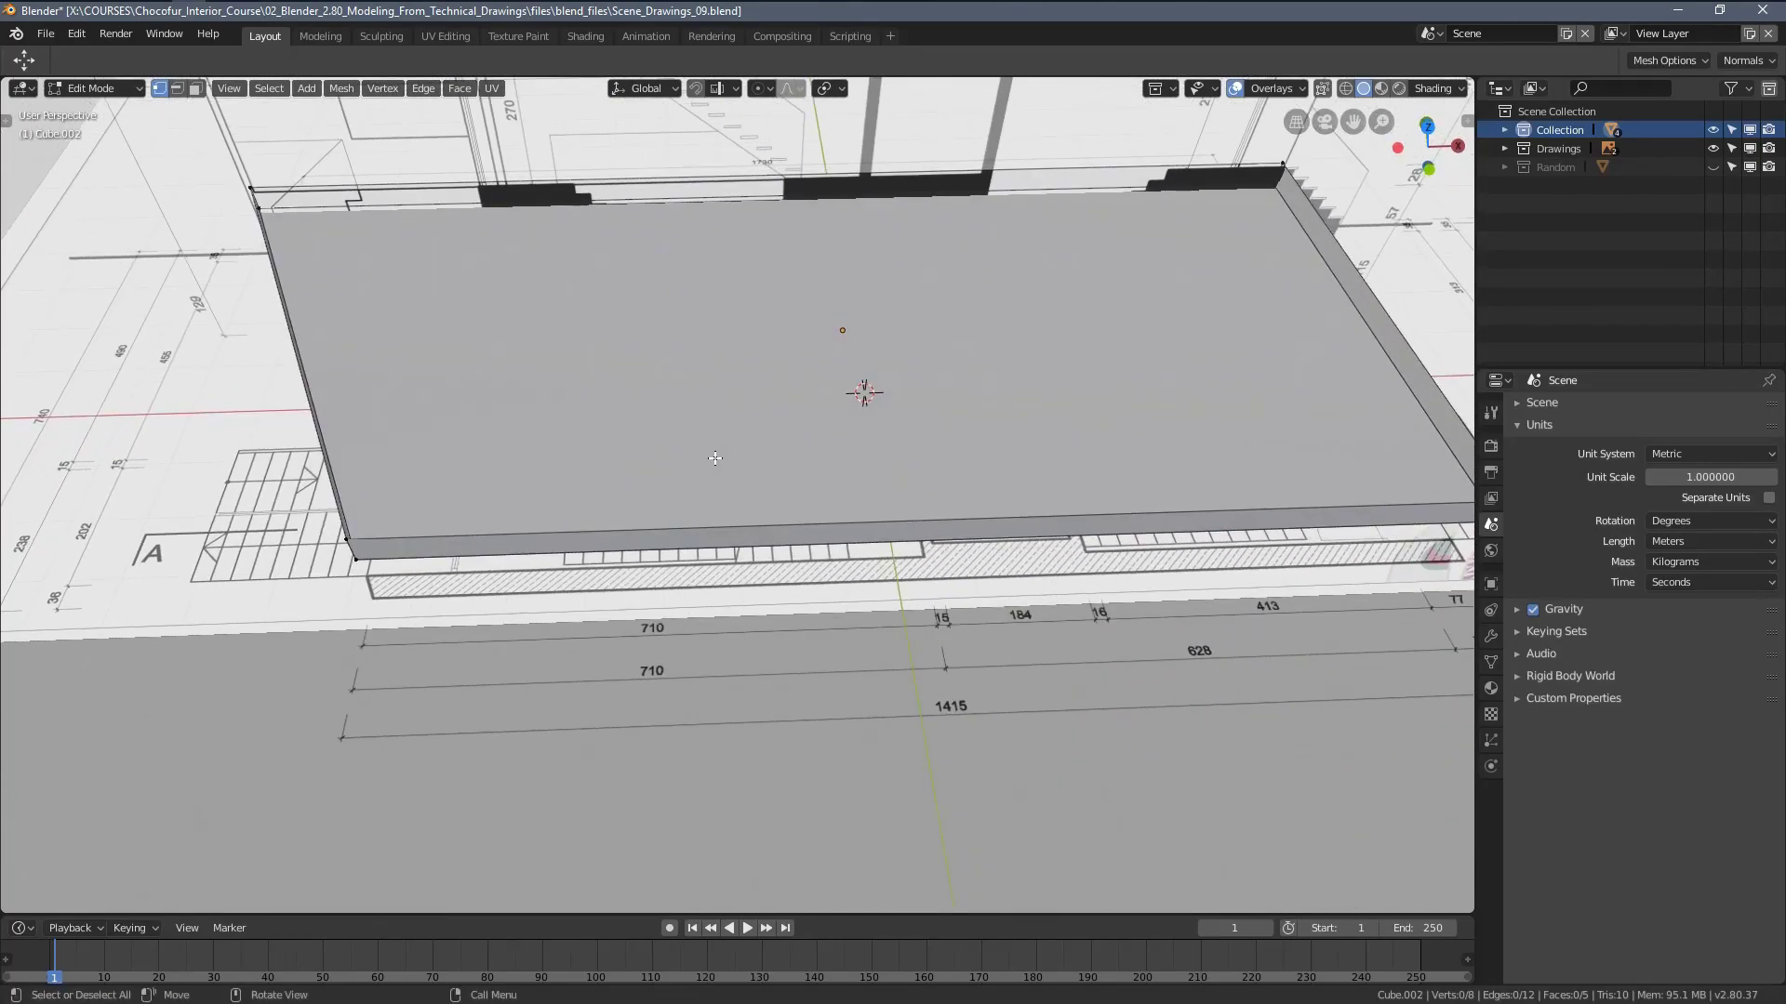
key("KP_7")
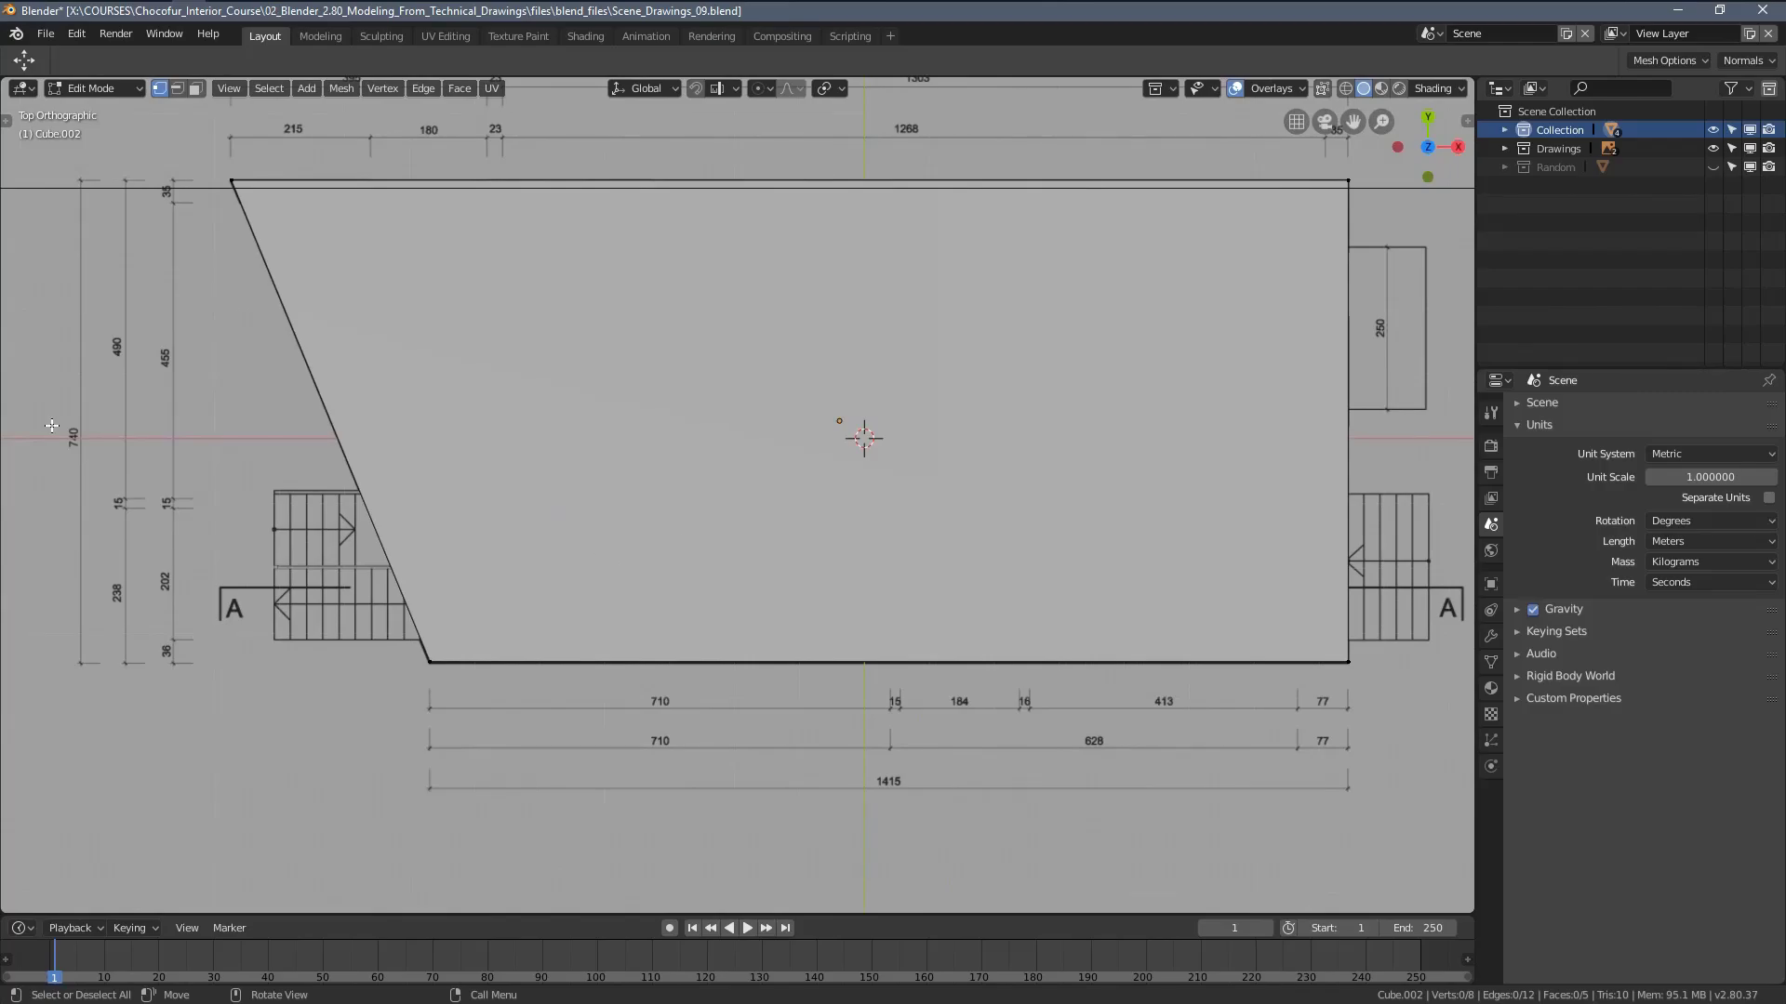
key("Tab")
key("Home")
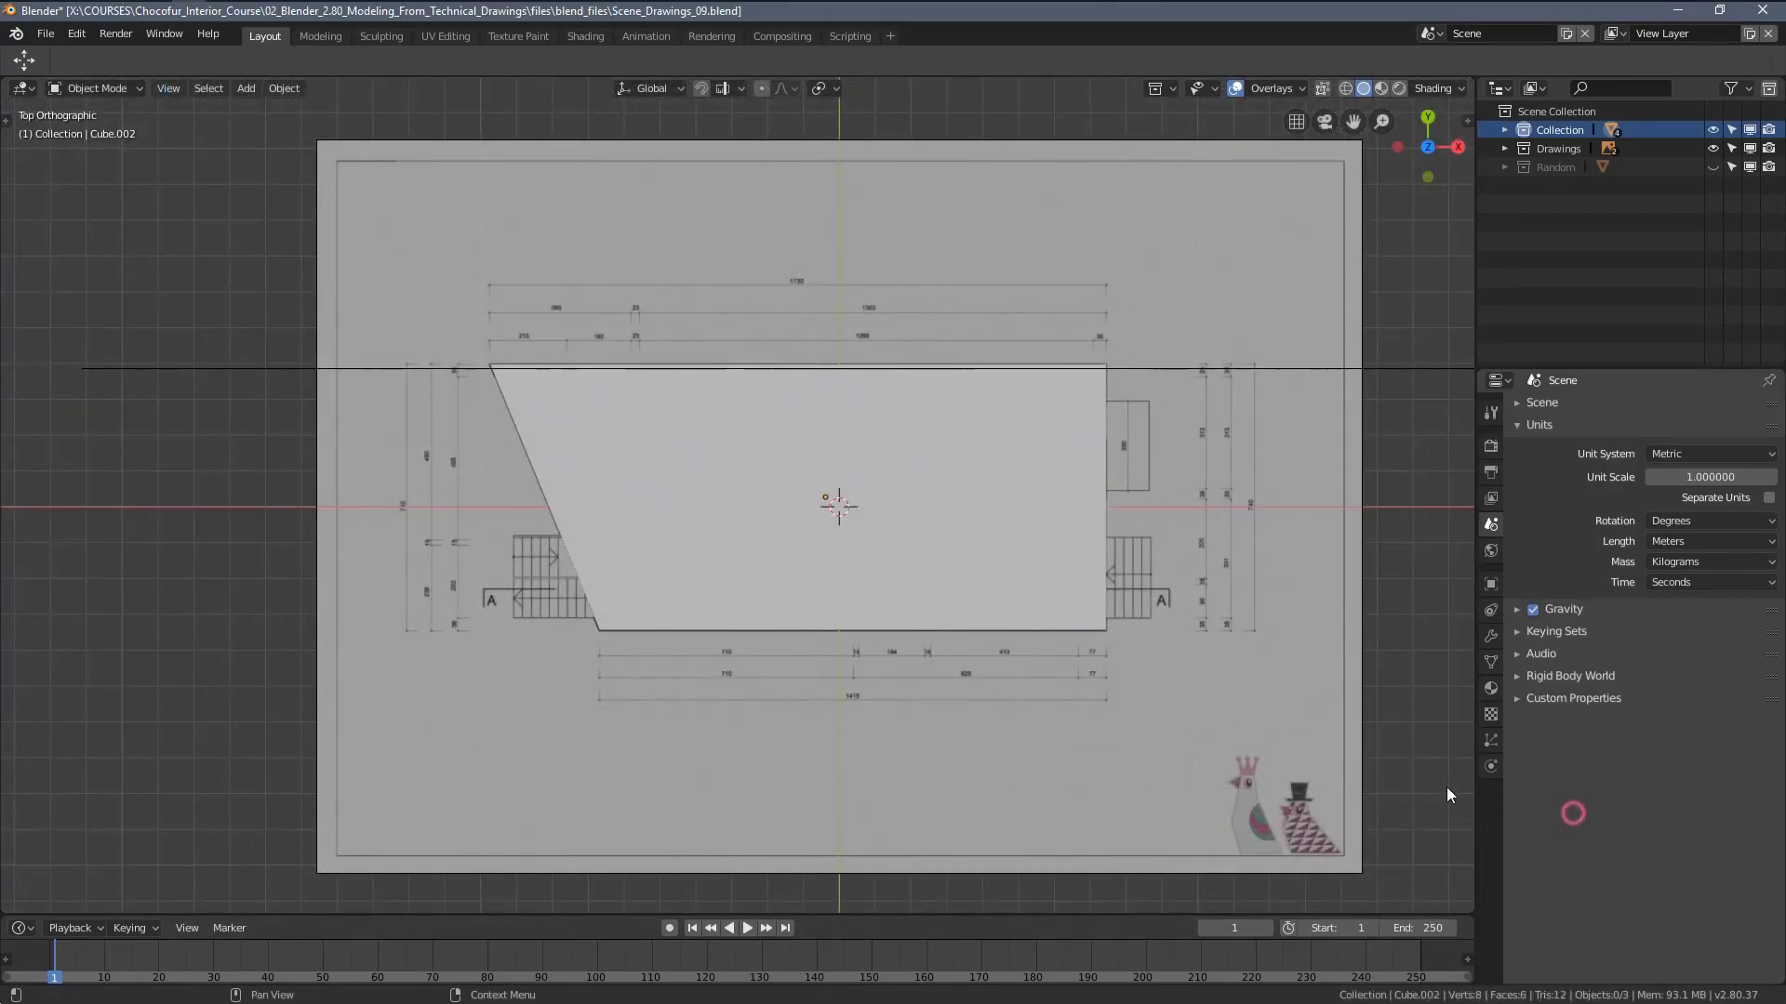
Show the slab's mesh in Edit Mode as wireframe over the interior staircase on the floor plan
left_click(759, 596)
key("KP_Decimal")
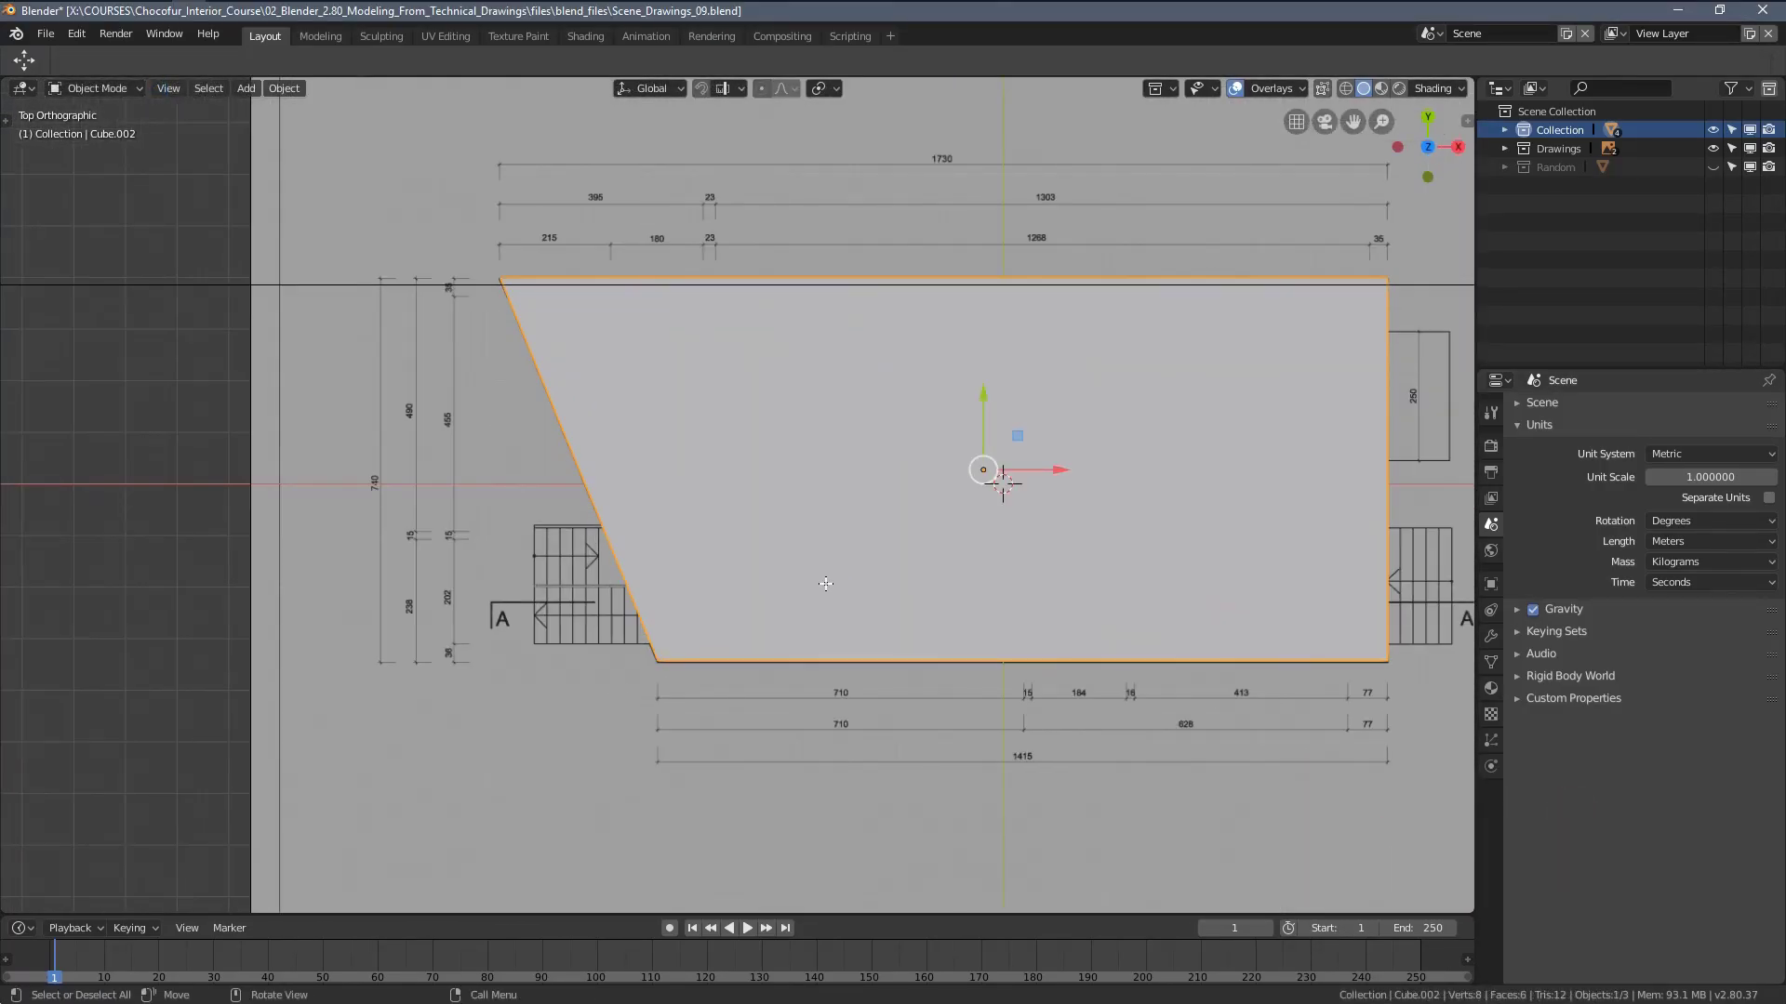
key("Tab")
key("Home")
key("z")
left_click(650, 561)
scroll(742, 588, "up", 2)
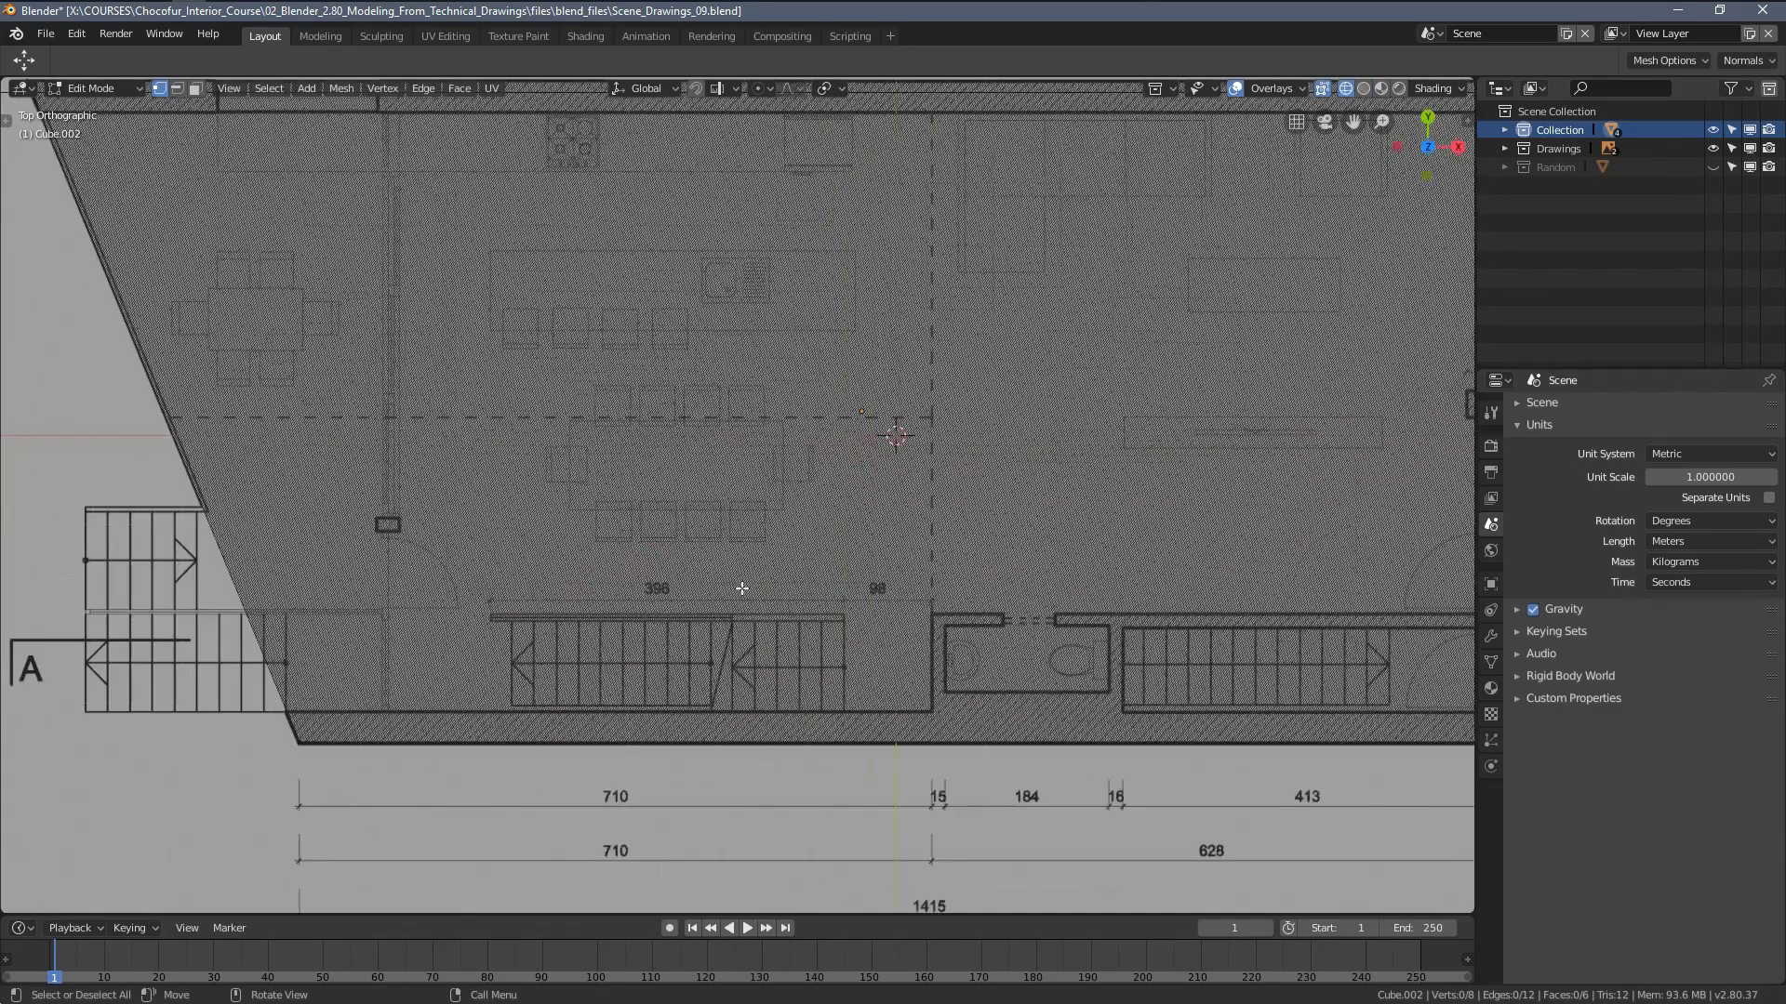
middle_click_drag(766, 616, 740, 583, "shift")
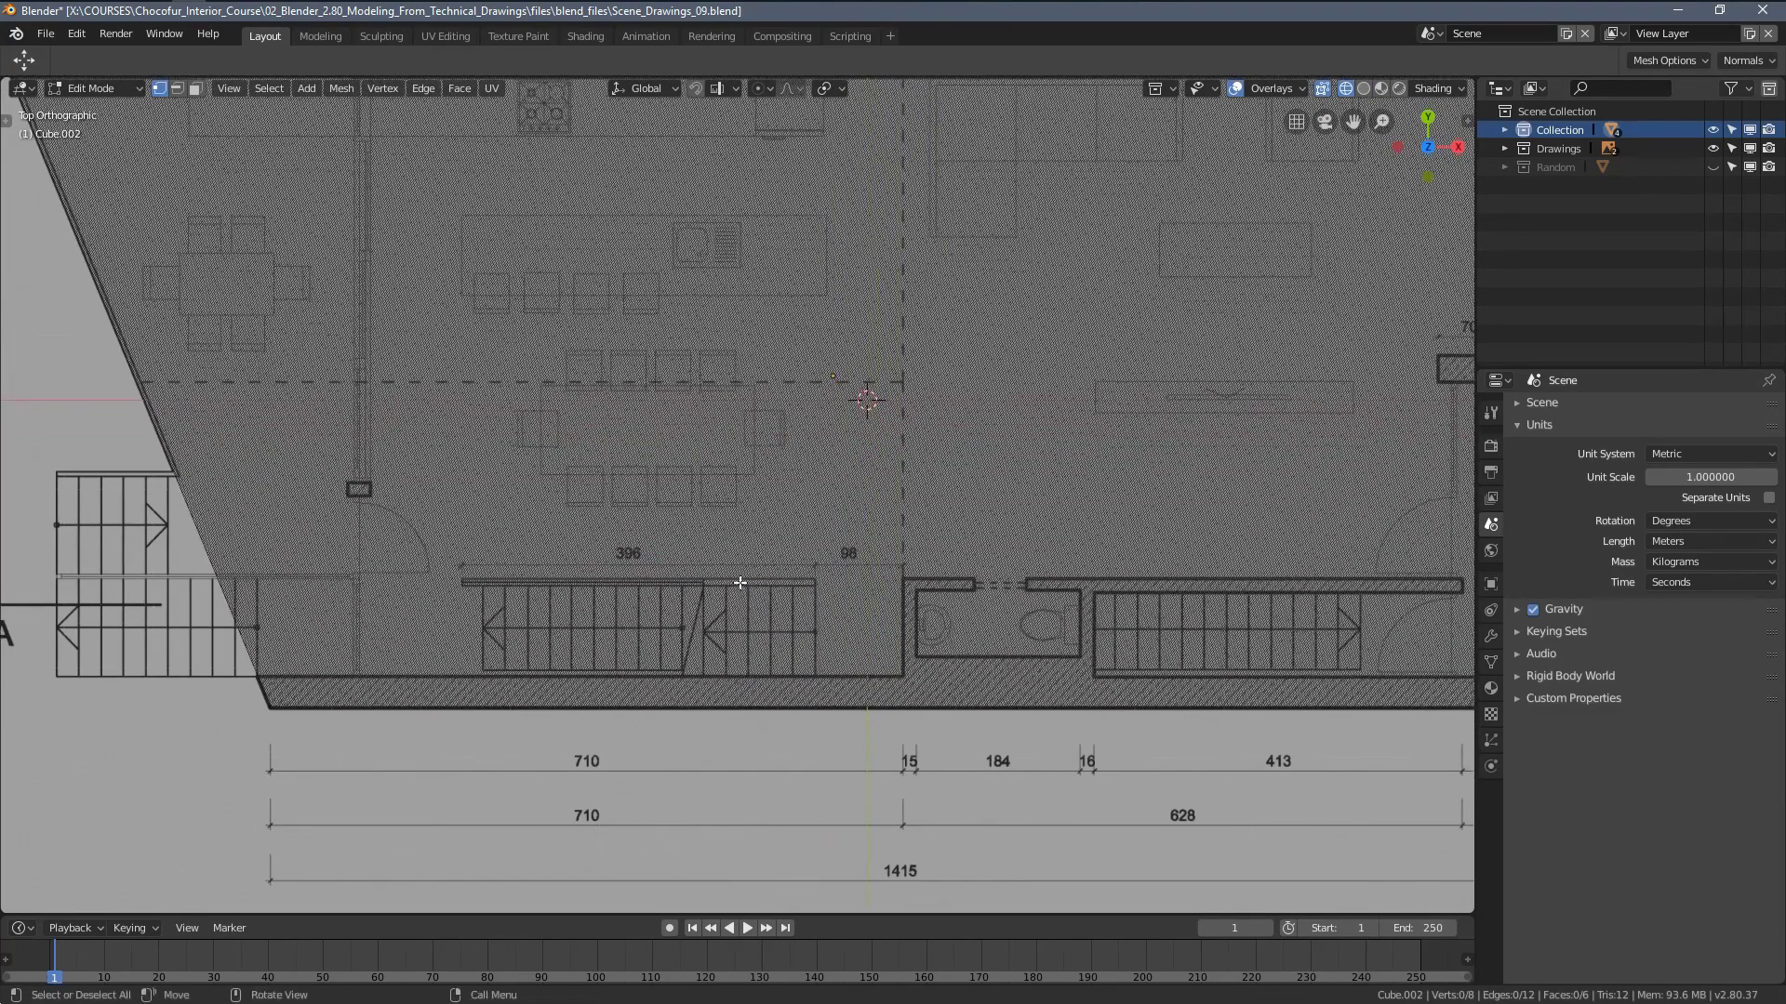
Add a crosswise loop cut through the slab near the interior staircase and straighten it by scaling to 0 along X
left_click(826, 646)
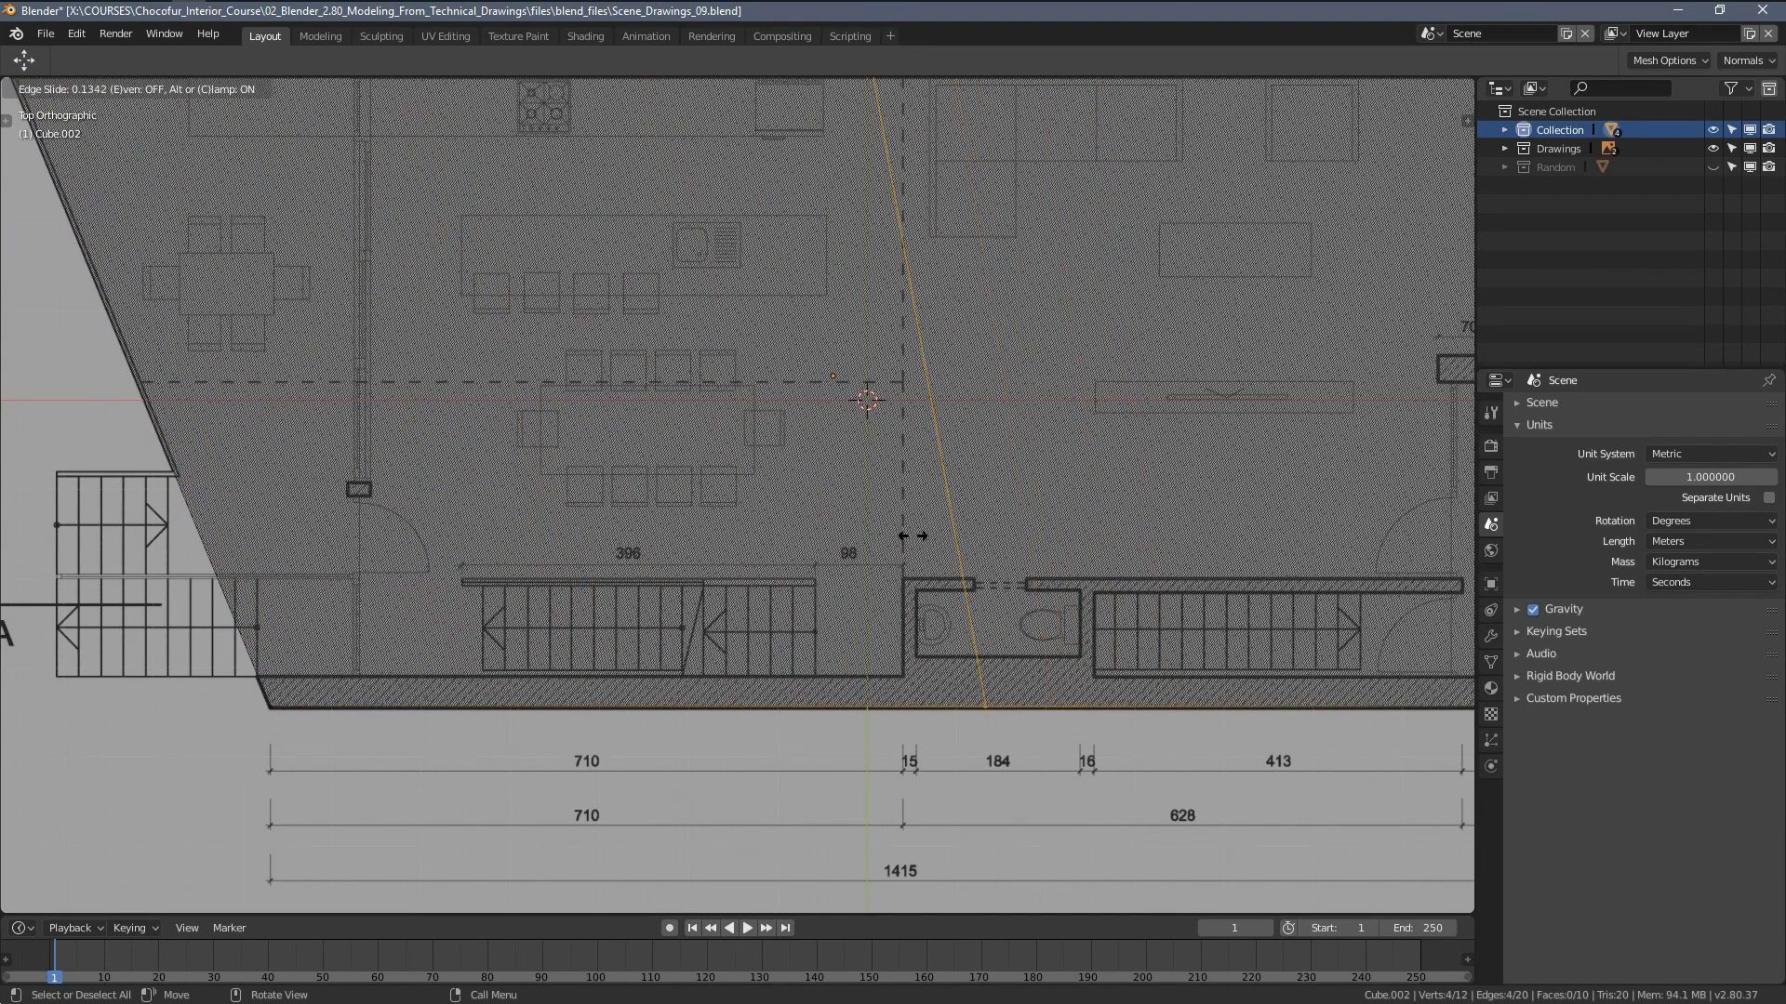
left_click(525, 540)
middle_click_drag(462, 335, 604, 407, "shift")
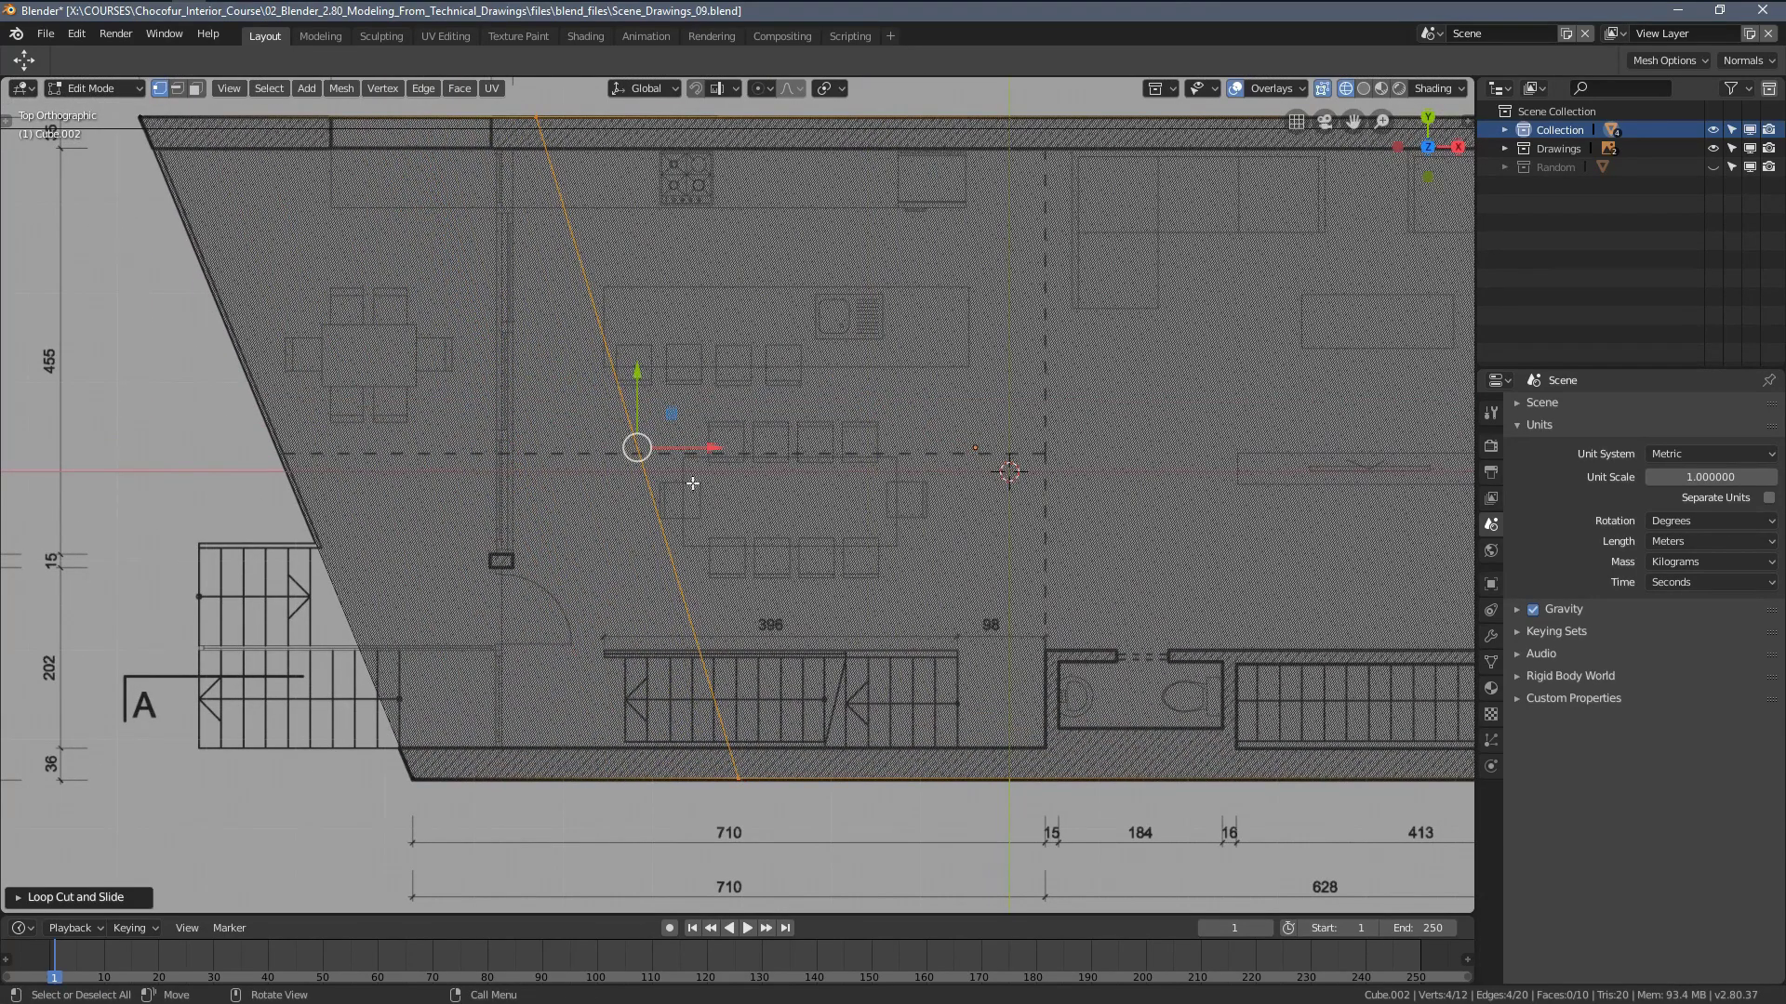
key("s")
key("x")
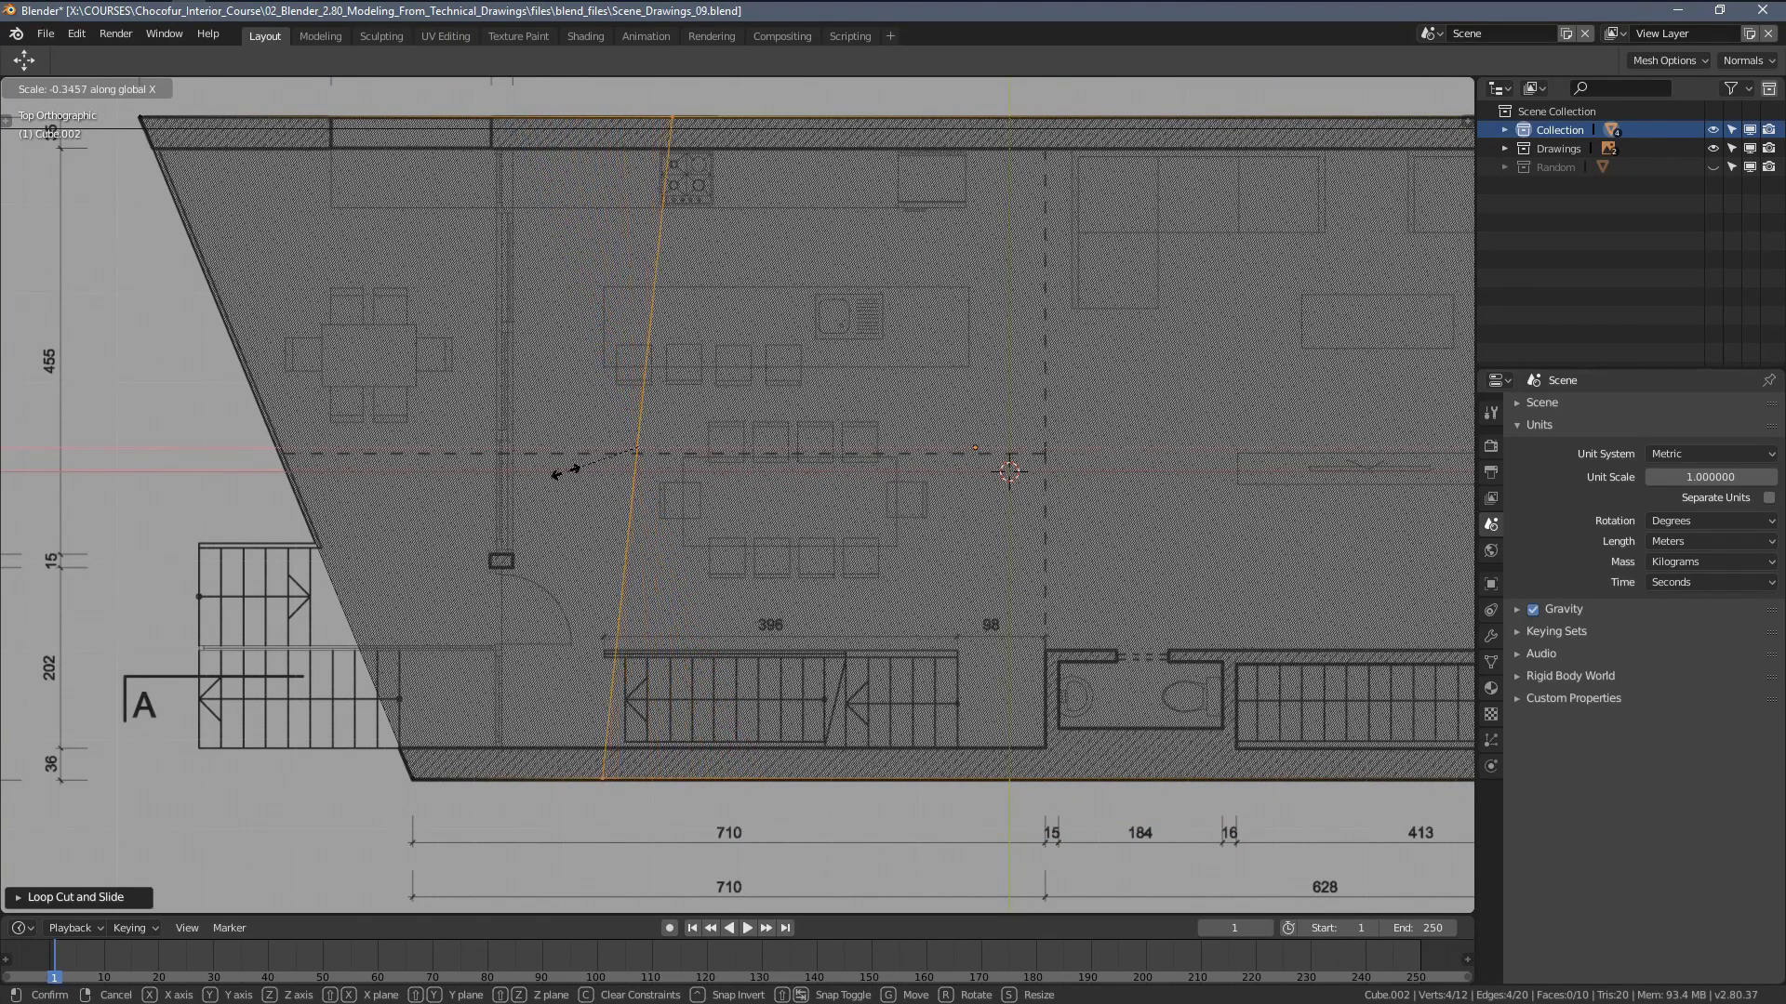
key("0")
key("Return")
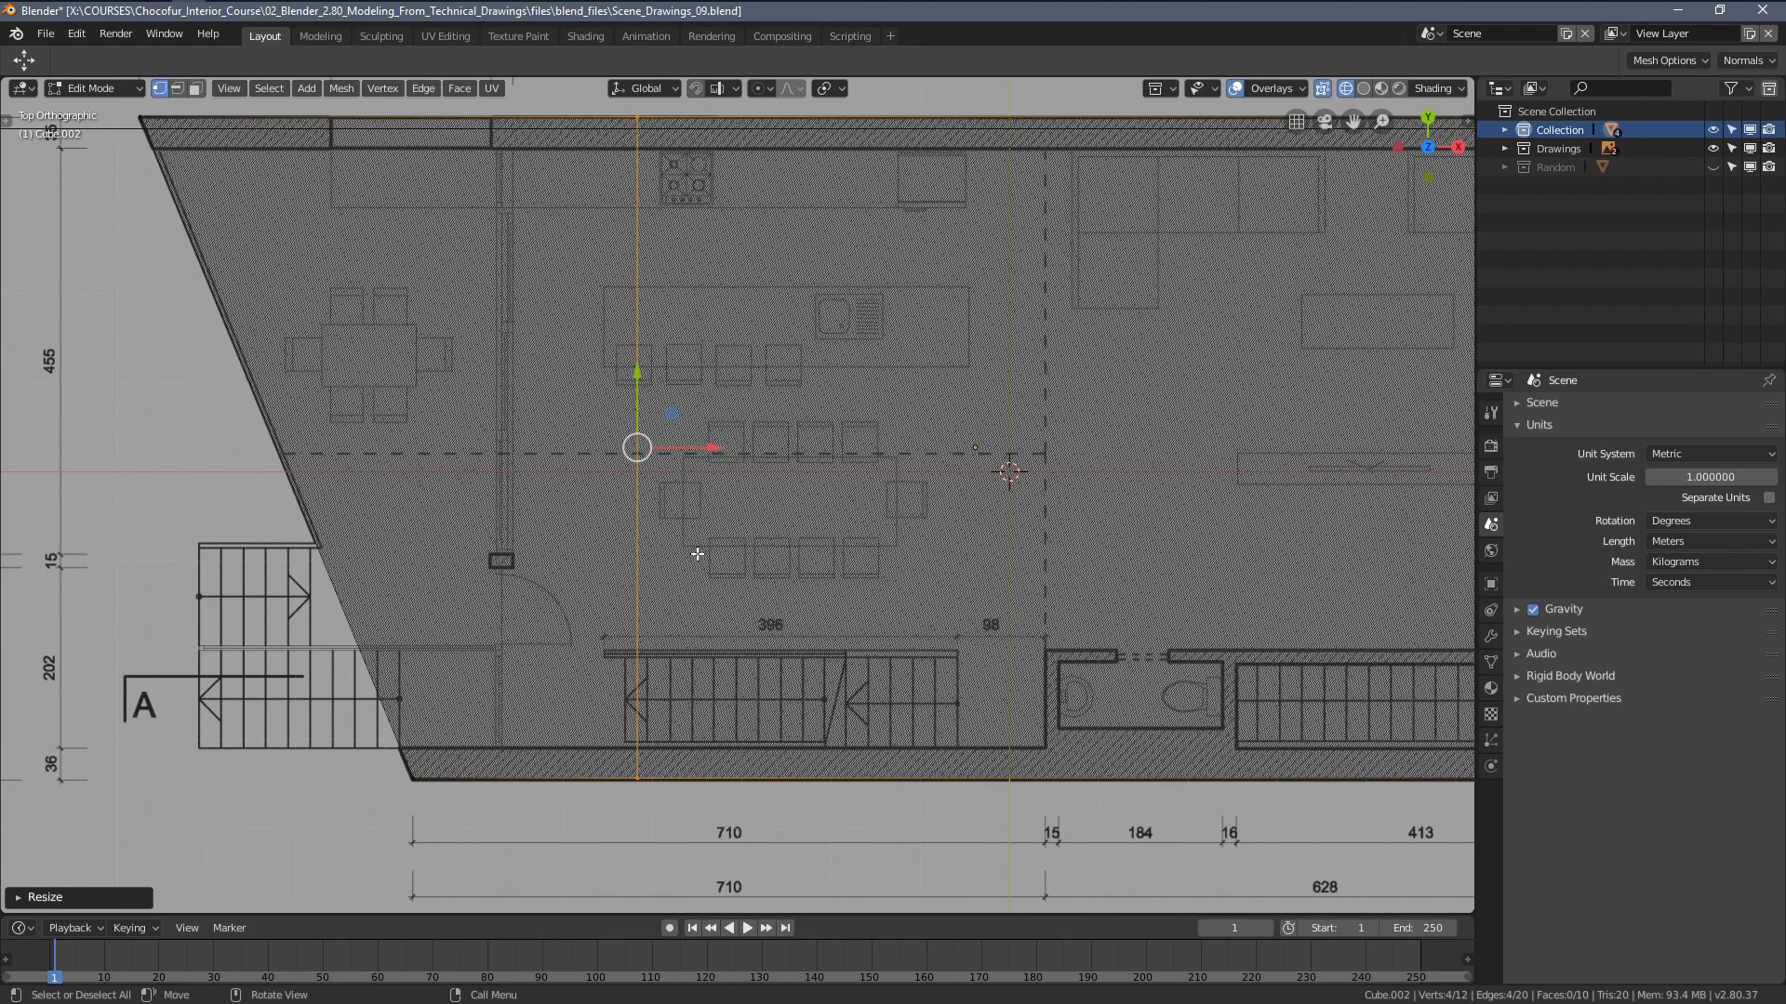
Move the straightened edge loop onto the arrow-tip end of the interior staircase in the plan
scroll(697, 554, "up", 3)
key("g")
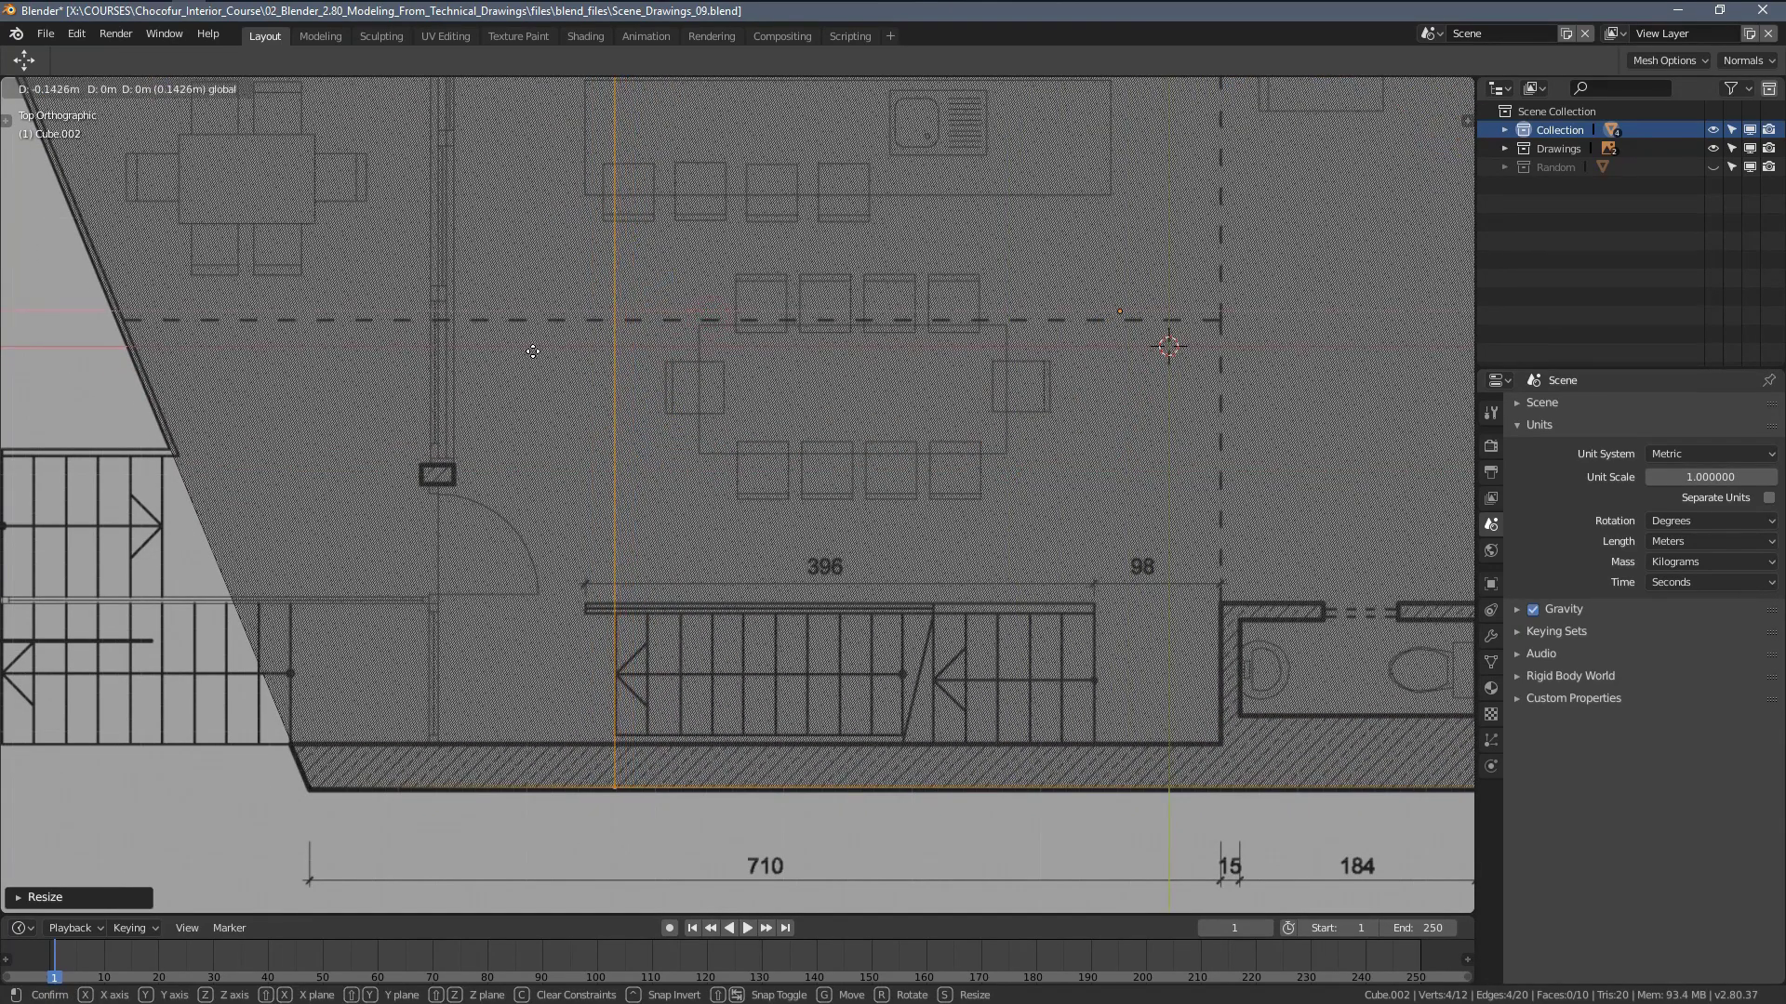
left_click(532, 352)
Add a second crosswise loop cut at the staircase's other end, where the 396 and 98 dimensions meet, and deselect everything
middle_click_drag(986, 670, 821, 725, "shift")
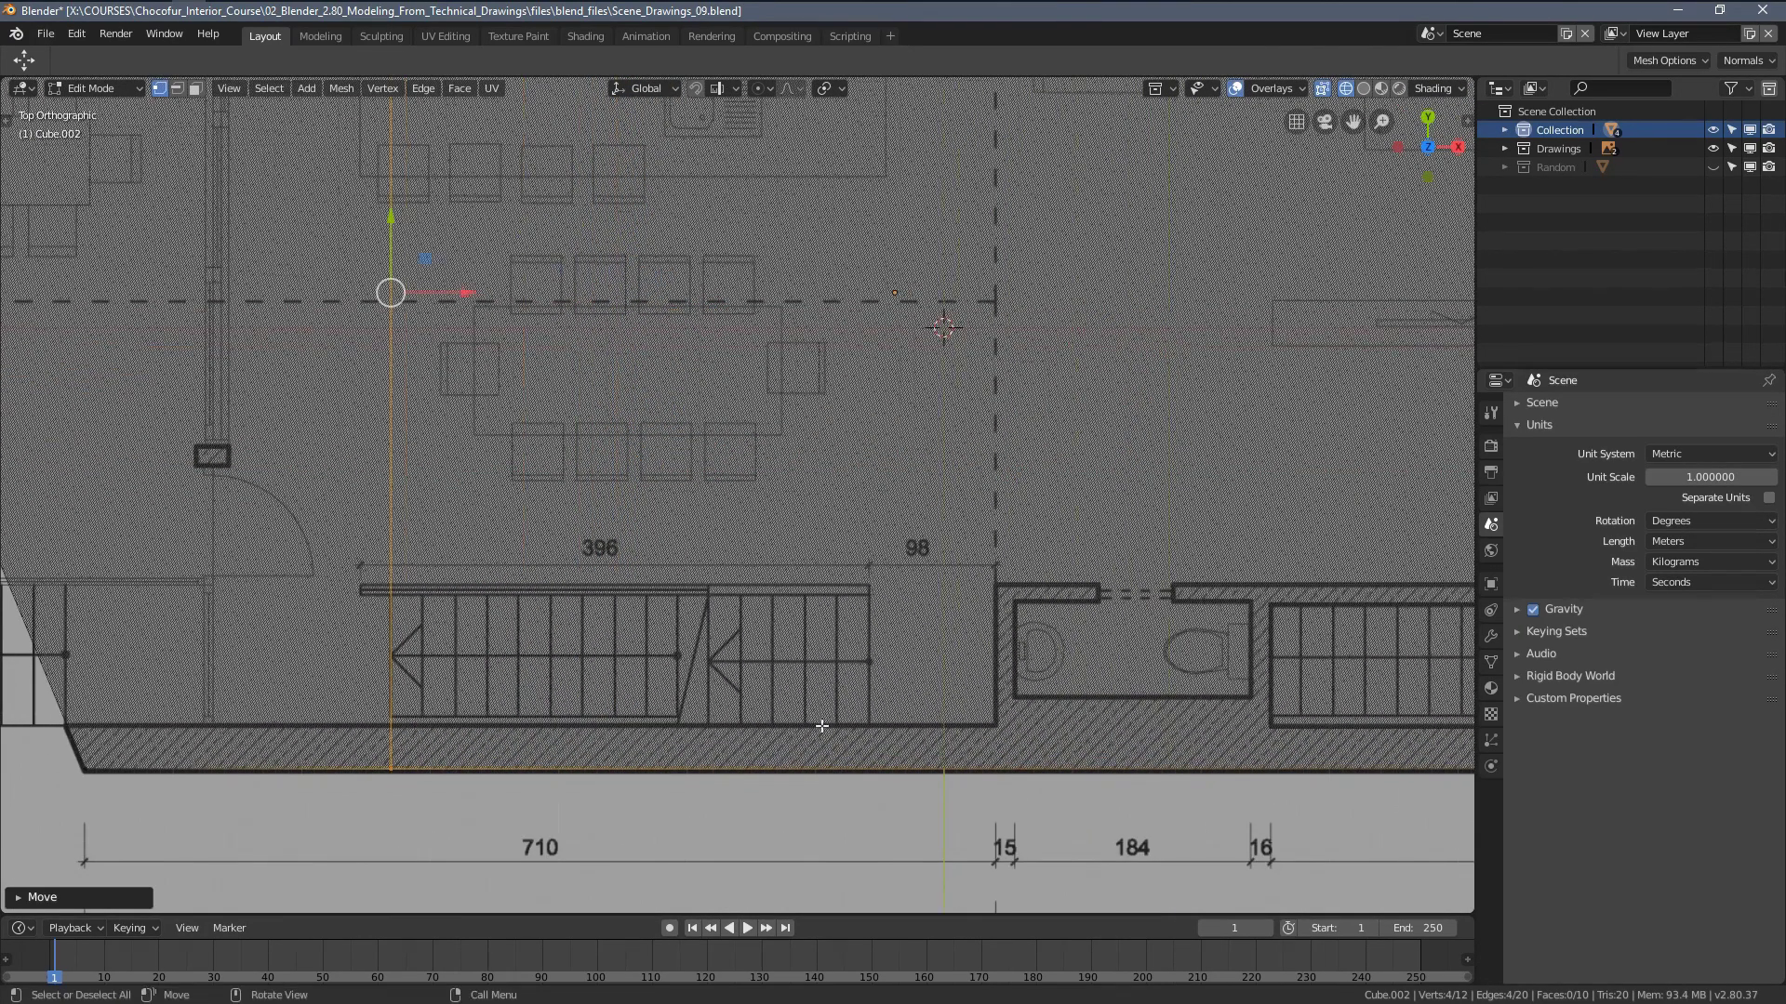
key("ctrl+r")
left_click(902, 747)
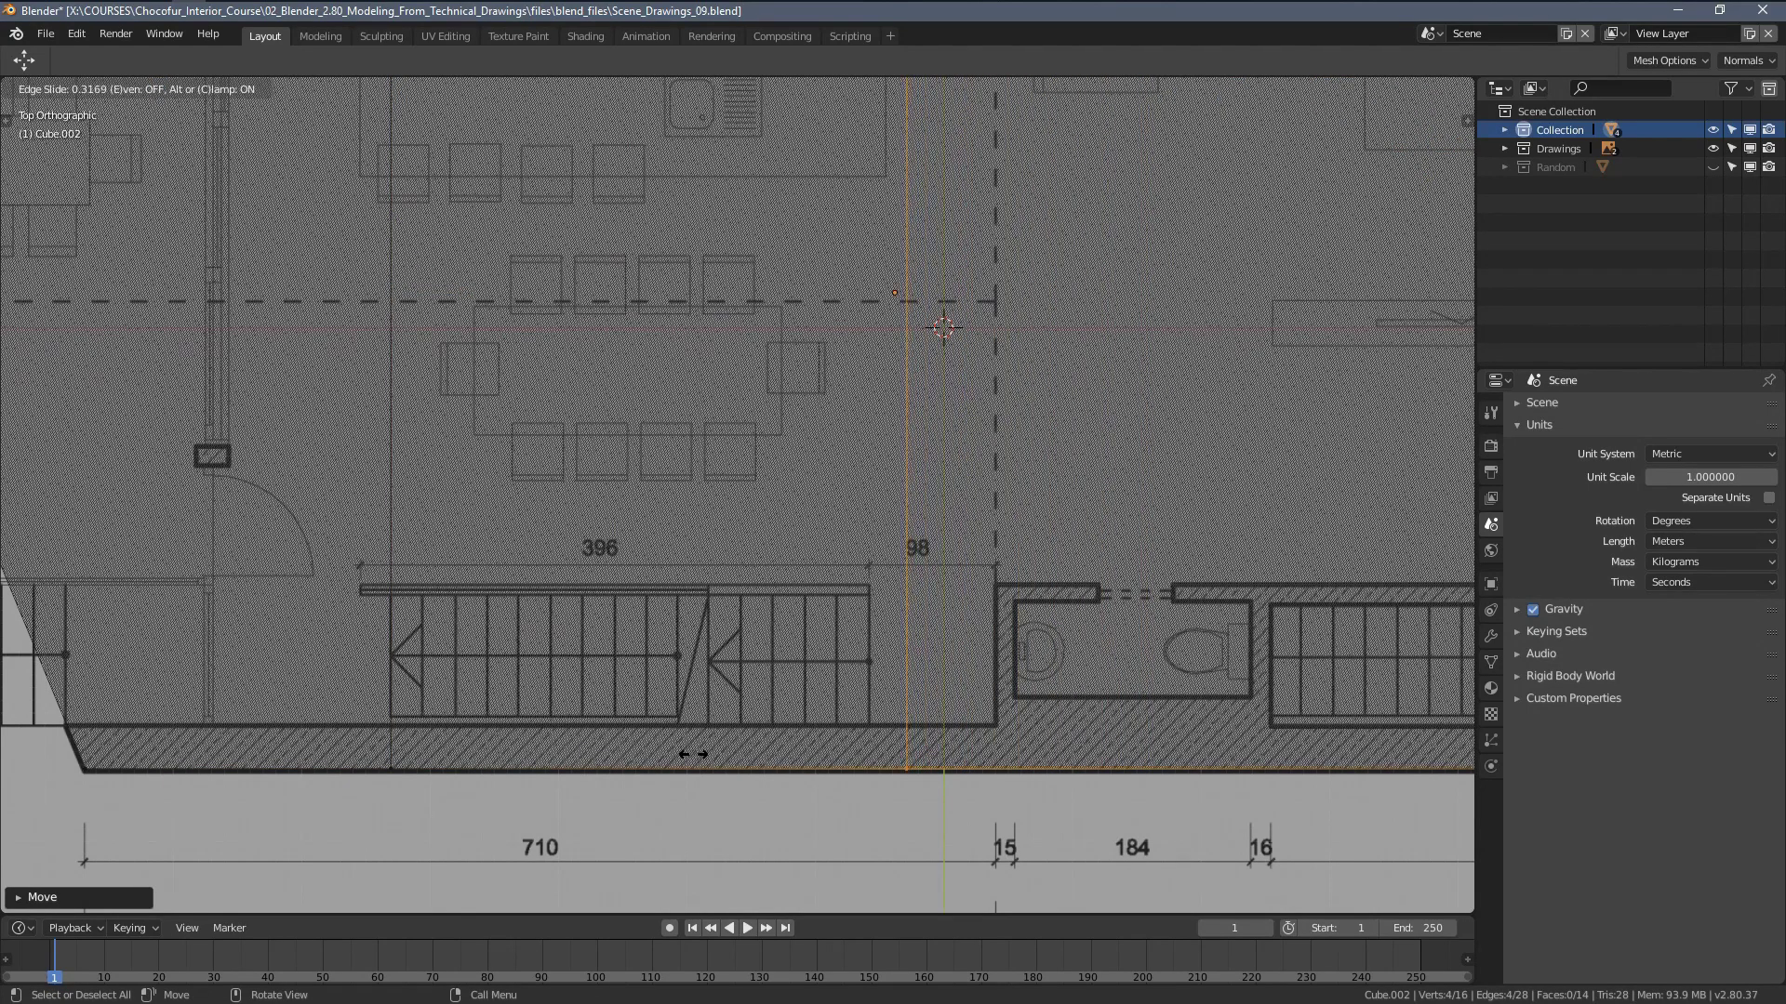
left_click(610, 759)
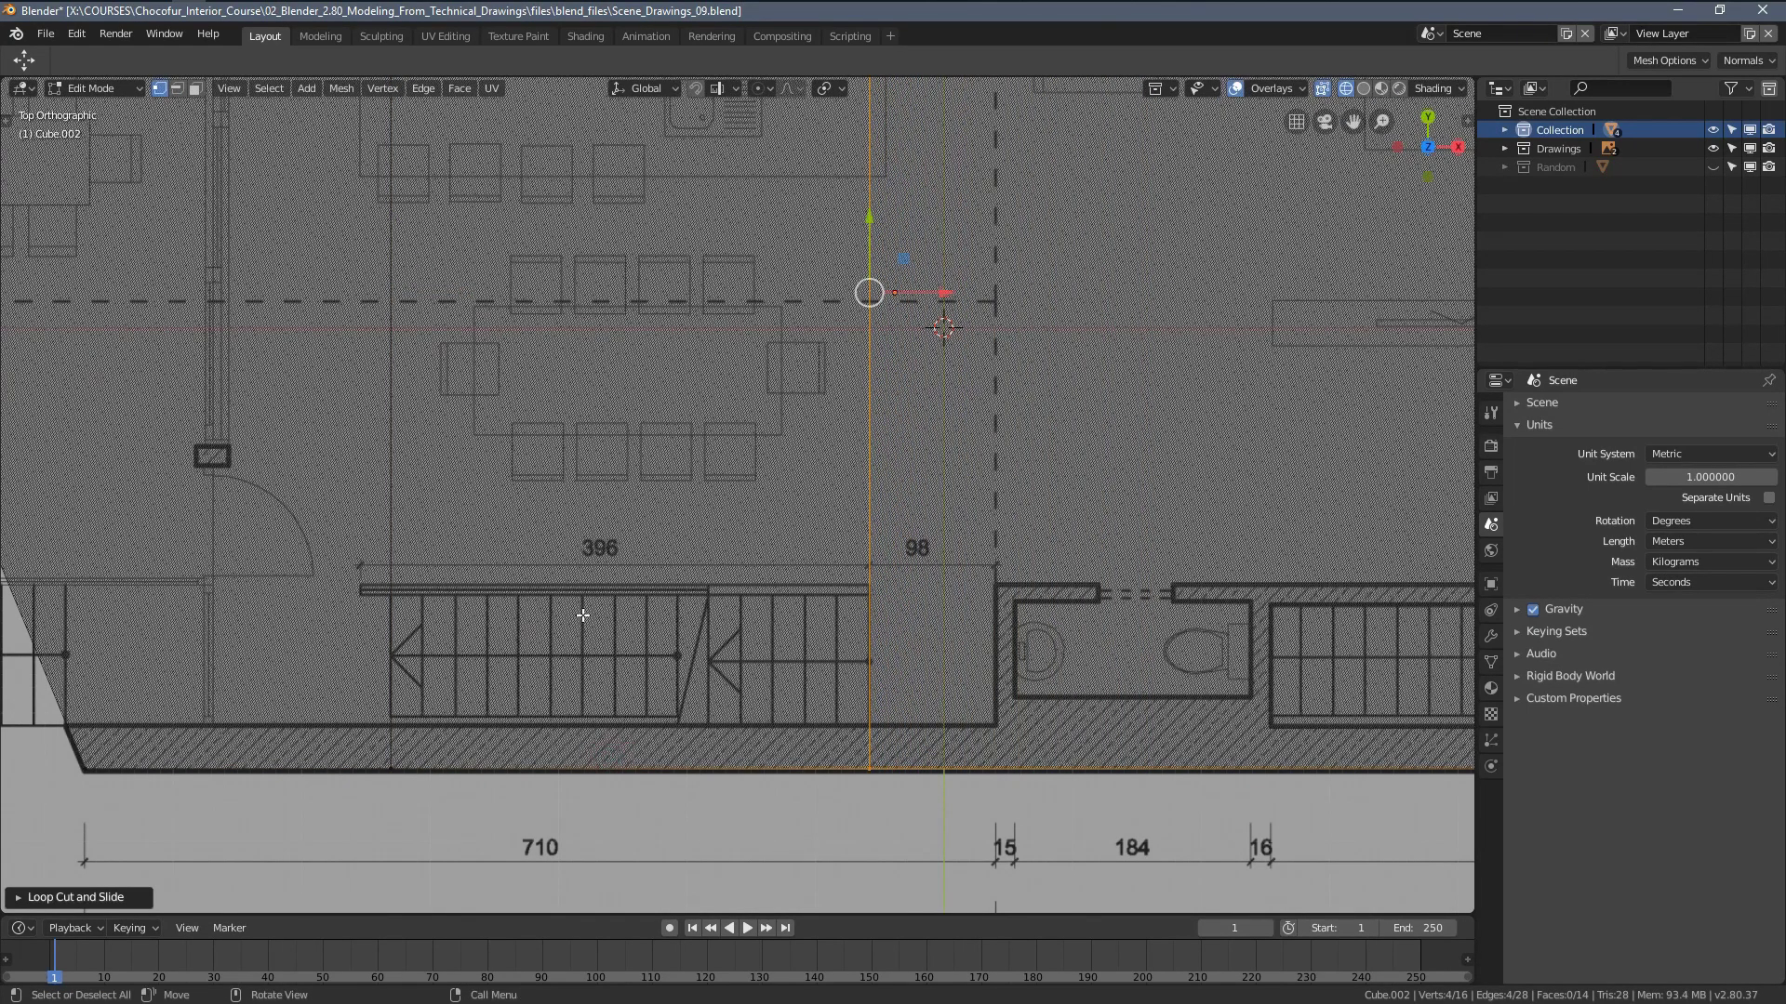
key("alt+a")
Add a lengthwise loop cut through the slab along the staircase's railing side
middle_click_drag(395, 607, 528, 563, "shift")
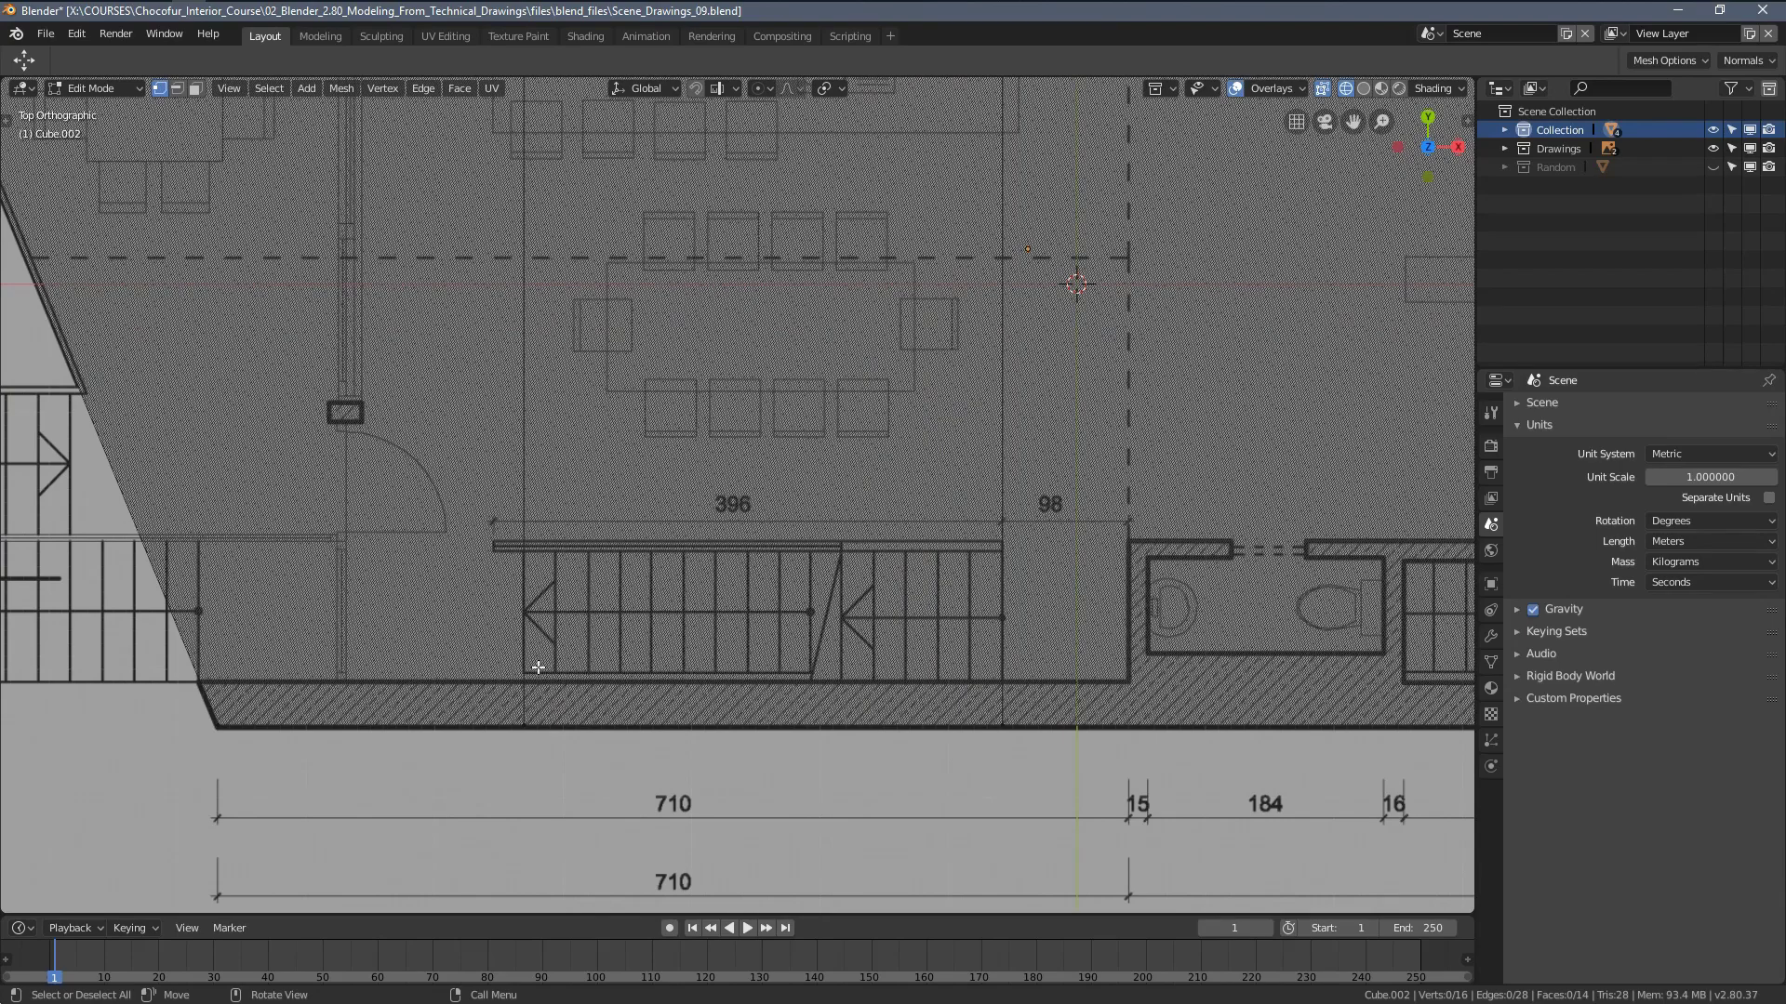
key("ctrl+r")
left_click(523, 428)
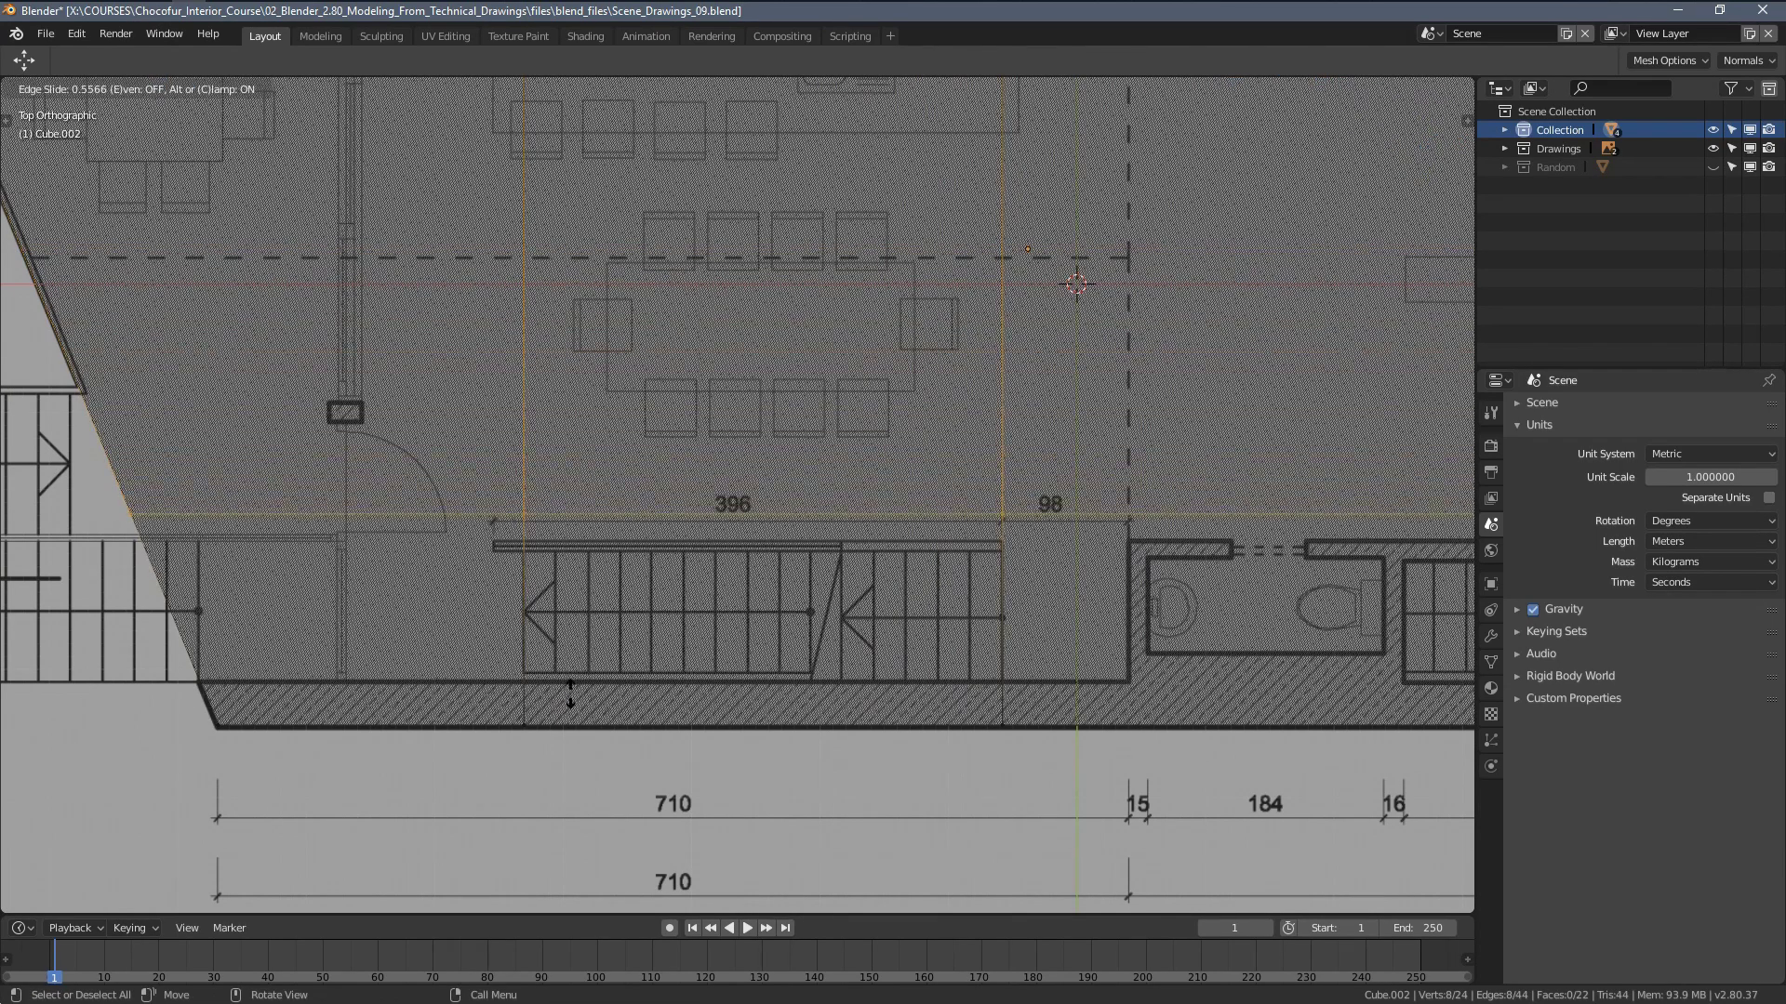
left_click(578, 749)
Add another lengthwise loop cut along the staircase's side next to the hatched outer wall
key("ctrl+r")
left_click(527, 635)
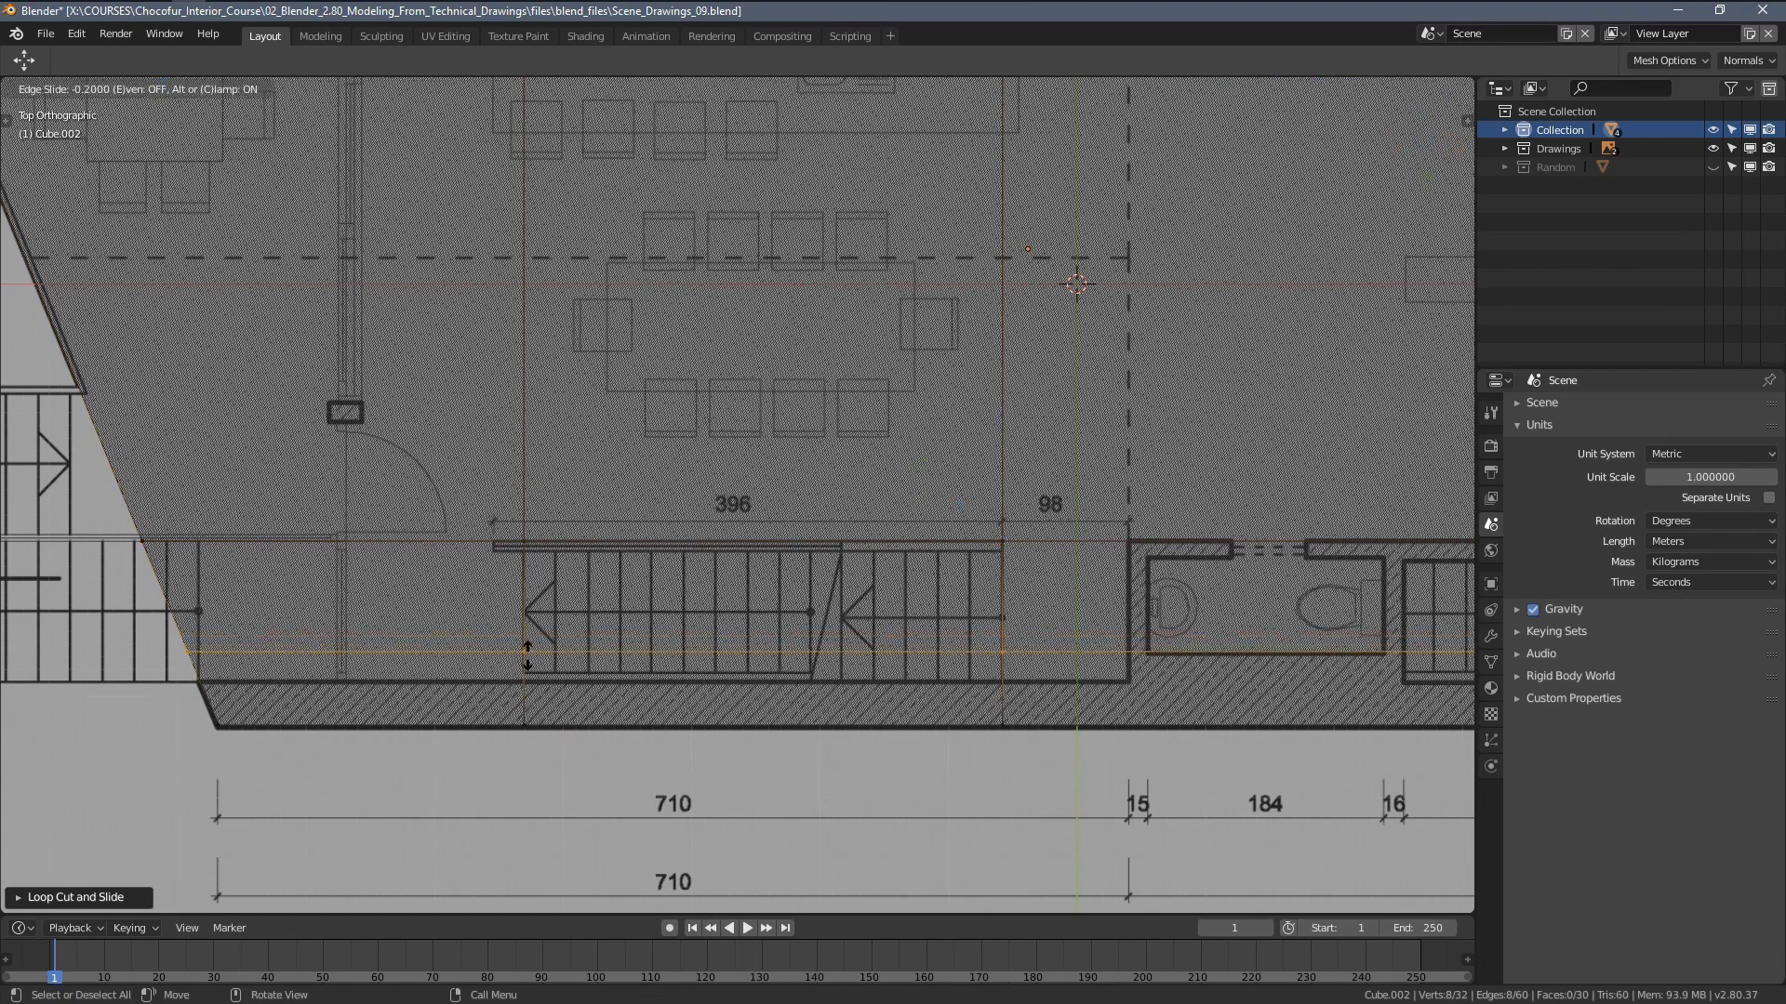
left_click(542, 817)
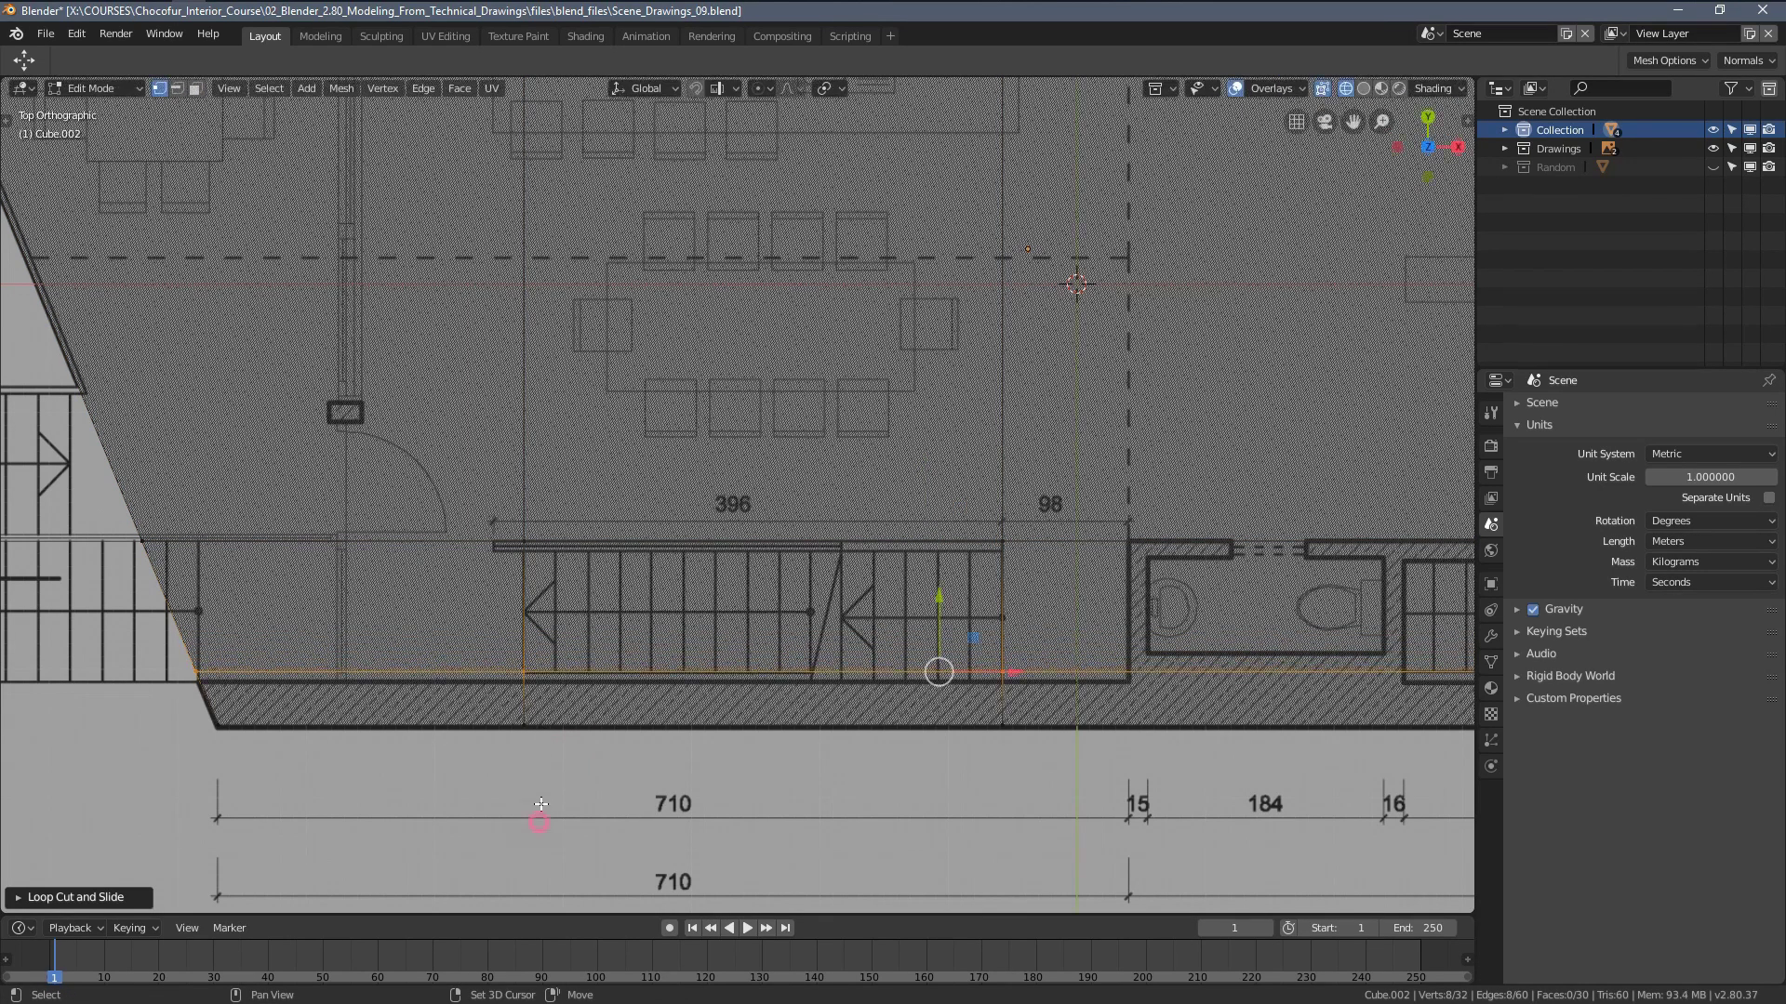
scroll(558, 810, "up", 3)
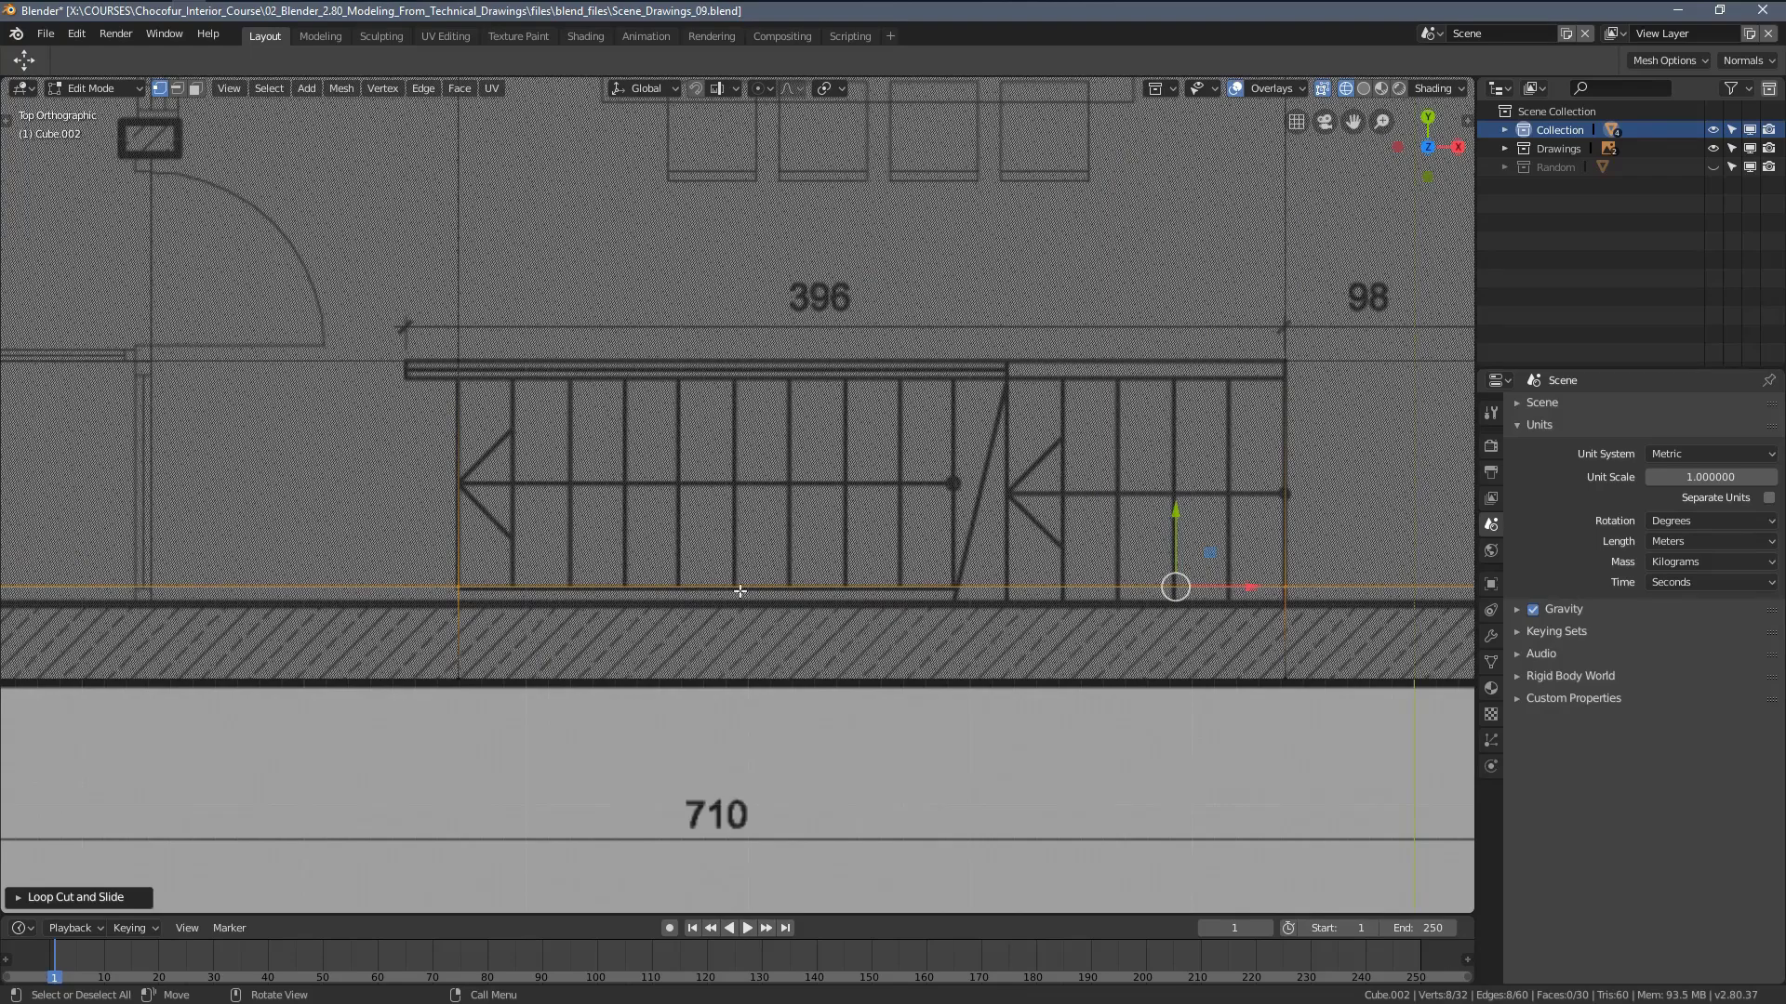
scroll(907, 591, "down", 2)
Delete the slab's top and bottom faces within the staircase outline in solid shading to cut the opening
mouse_move(650, 602)
middle_mouse_down()
mouse_move(802, 504)
mouse_move(773, 448)
mouse_move(746, 519)
mouse_move(745, 483)
middle_mouse_up()
key("z")
left_click(933, 500)
left_click(744, 470)
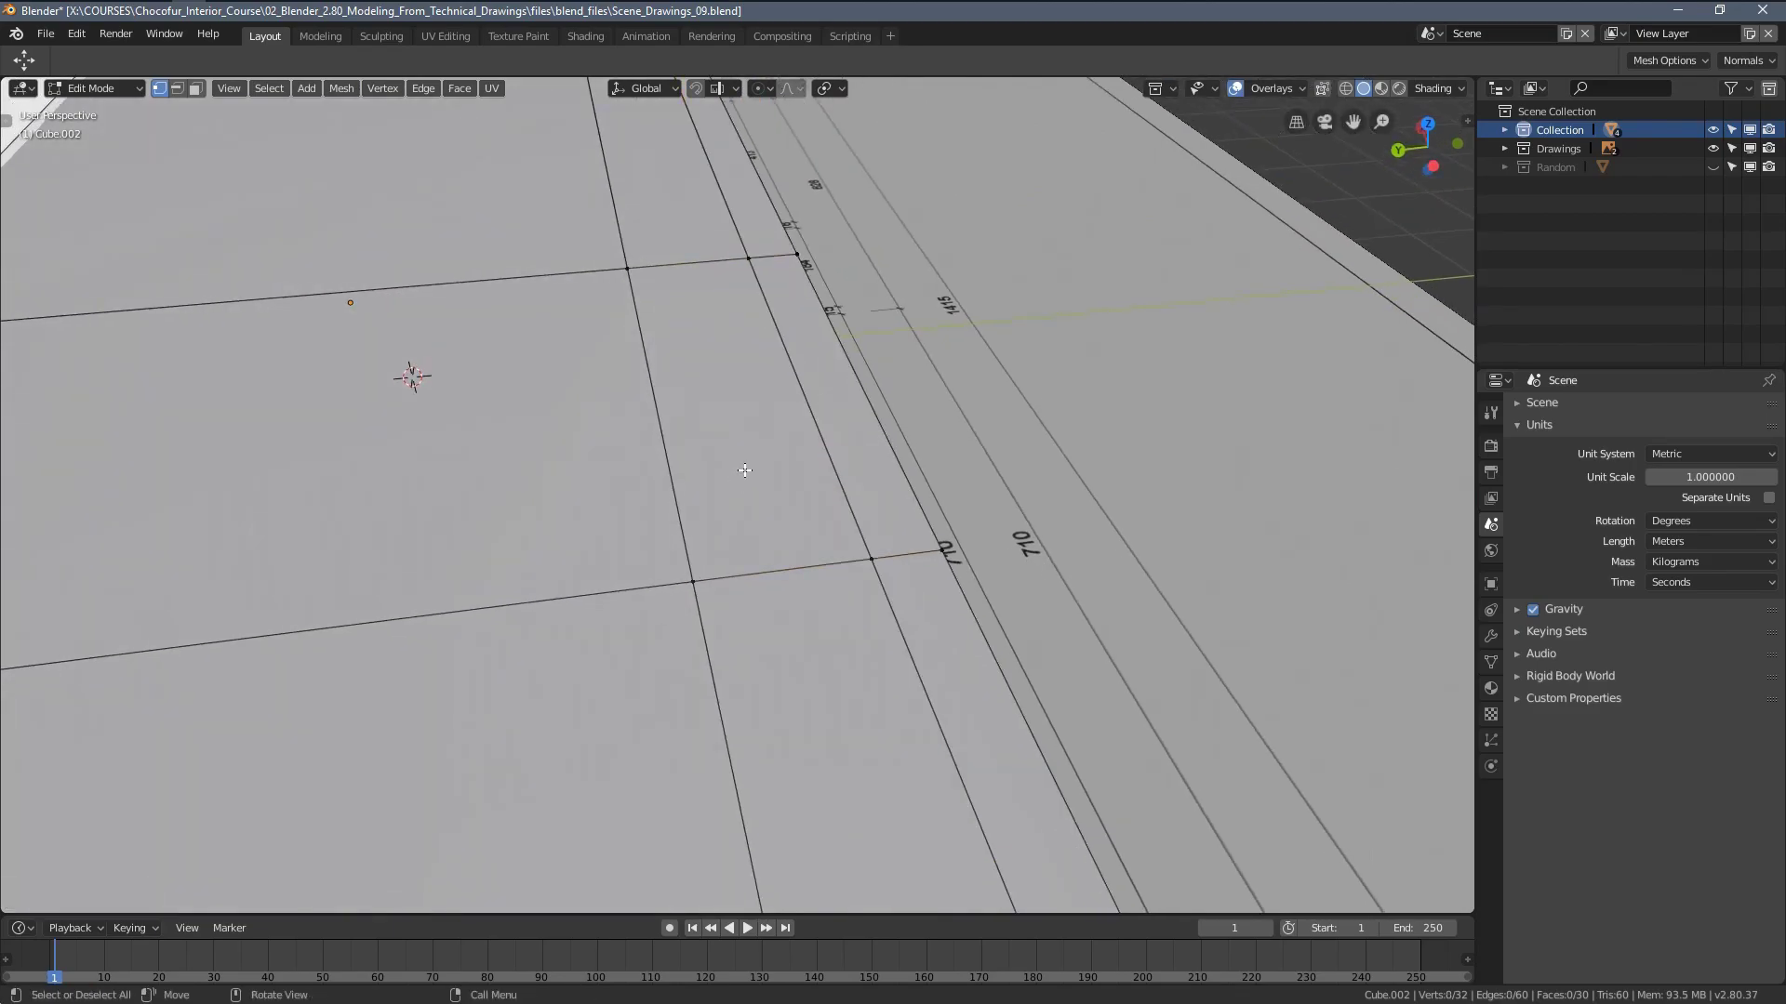
key("3")
left_click(716, 409)
key("x")
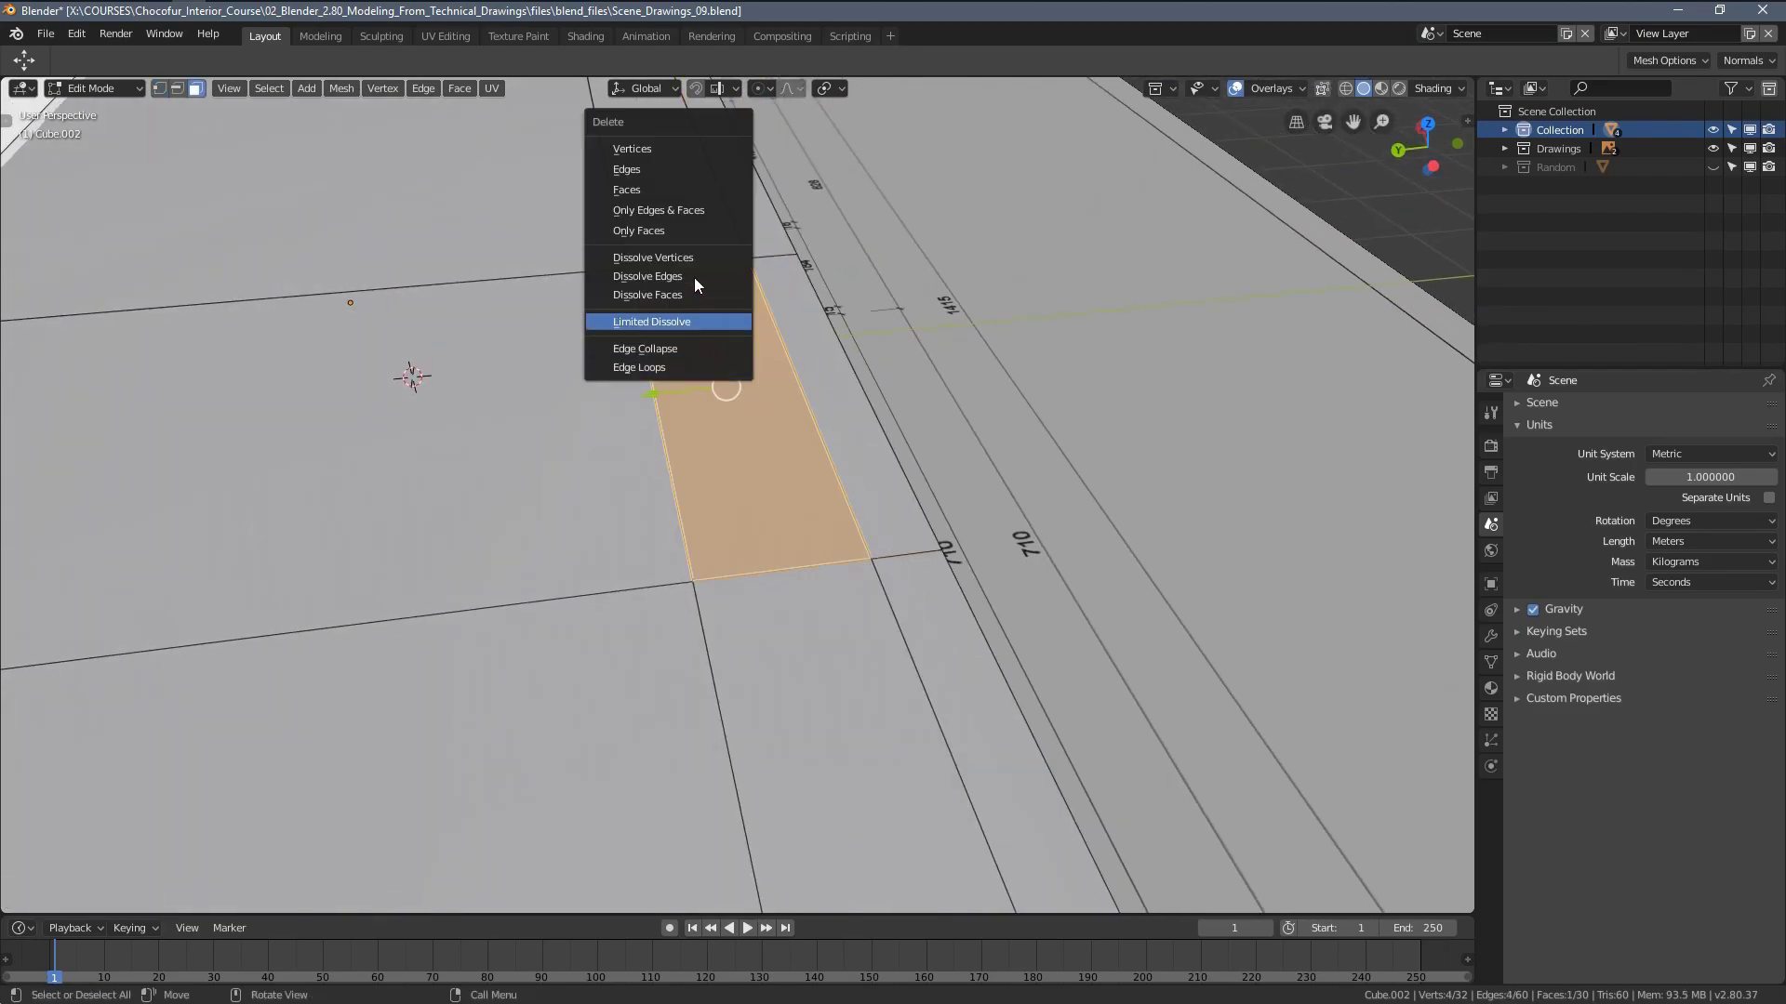
left_click(668, 190)
left_click(724, 410)
key("x")
left_click(725, 410)
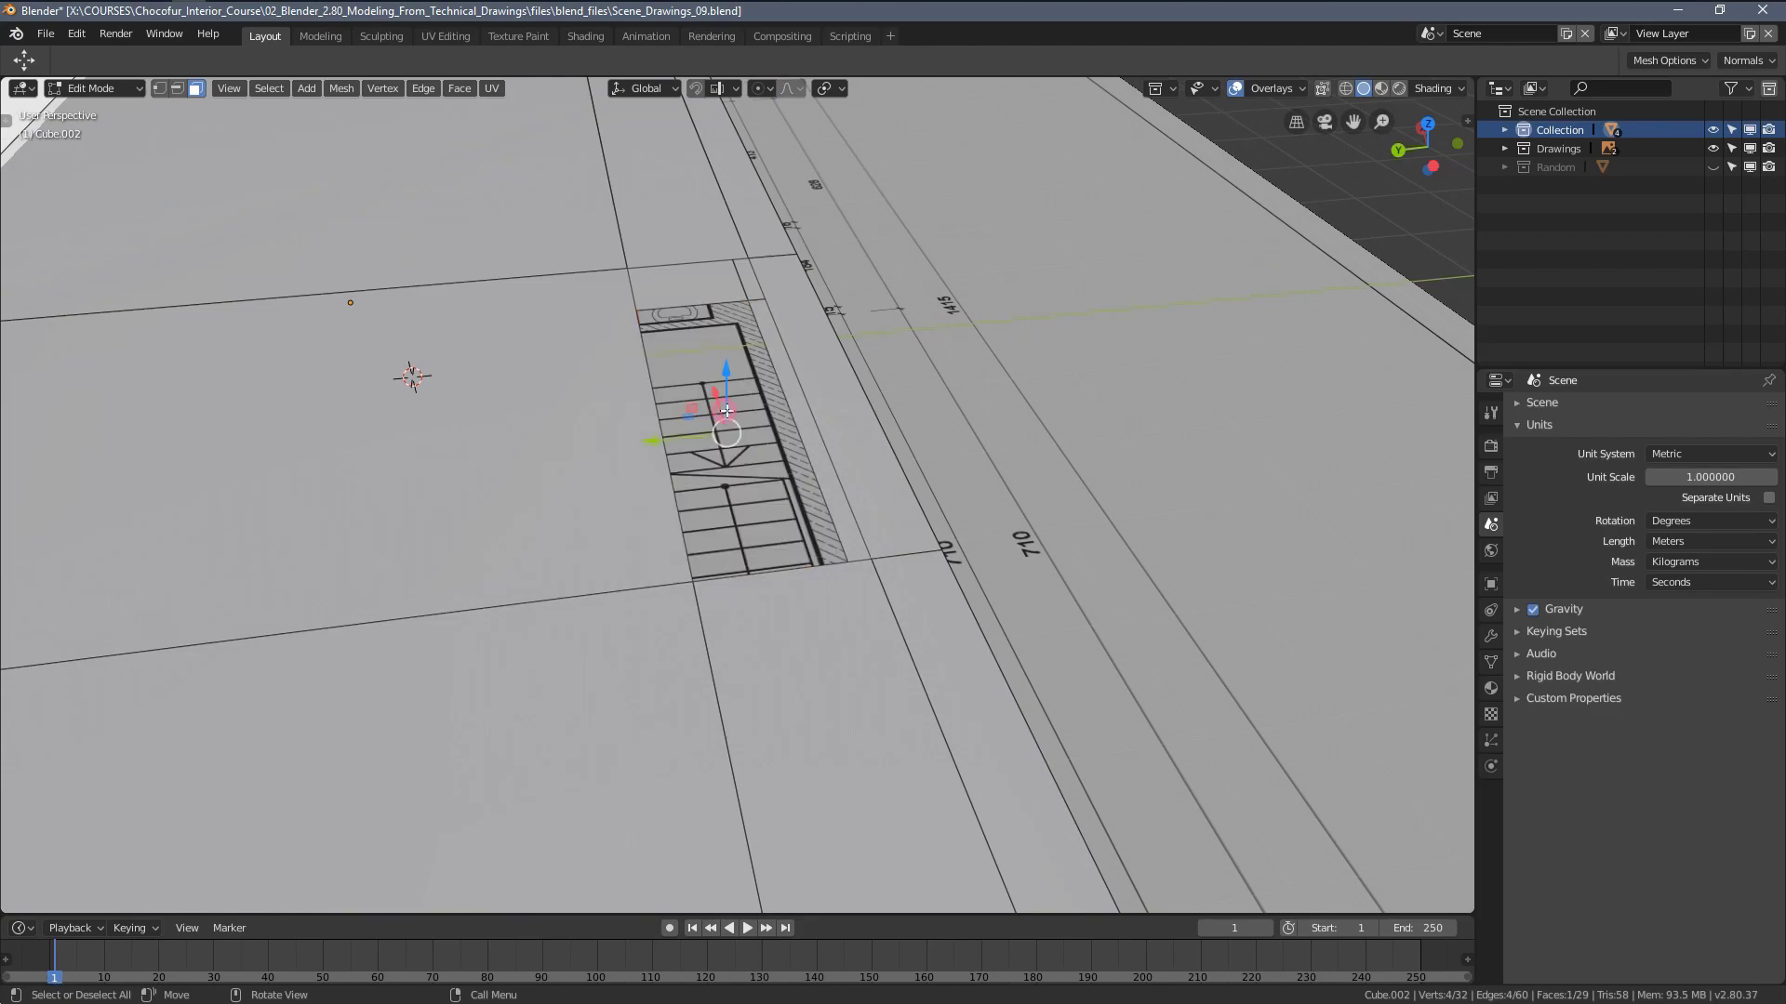
Select the top and bottom edges at one short end of the staircase opening and fill a face between them
scroll(727, 410, "up", 3)
middle_click_drag(818, 511, 789, 482)
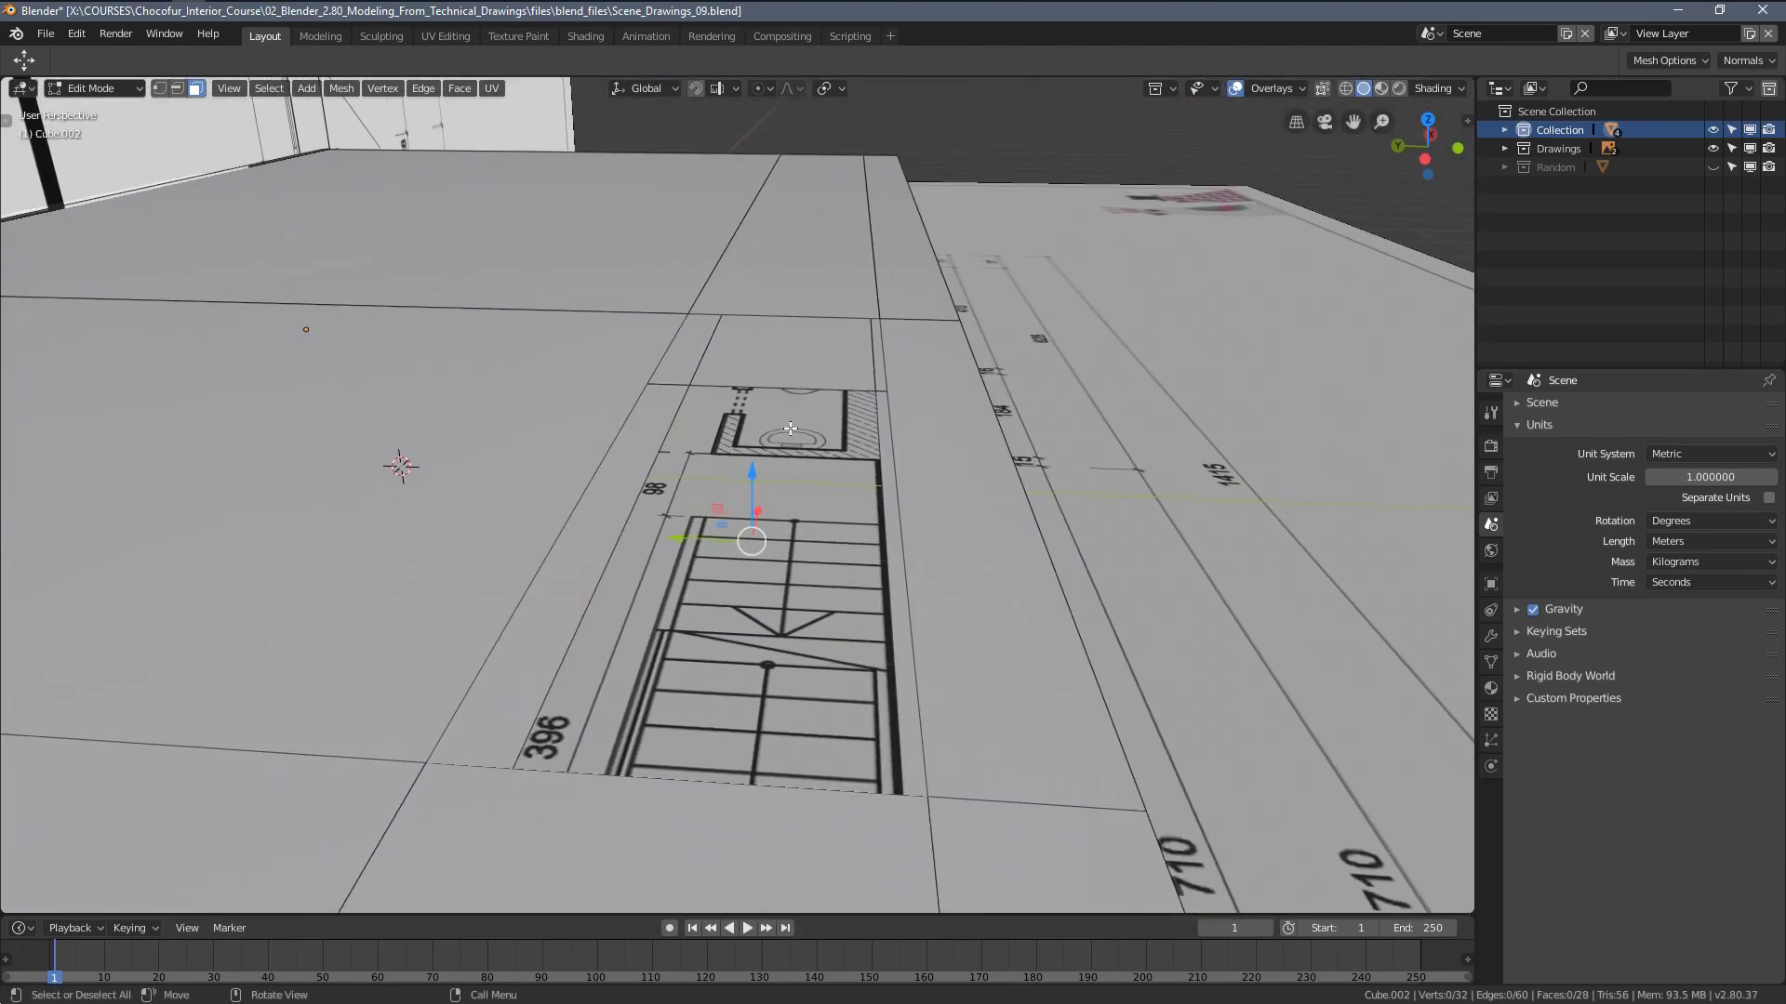
key("2")
left_click(785, 316)
left_click(816, 376, "shift")
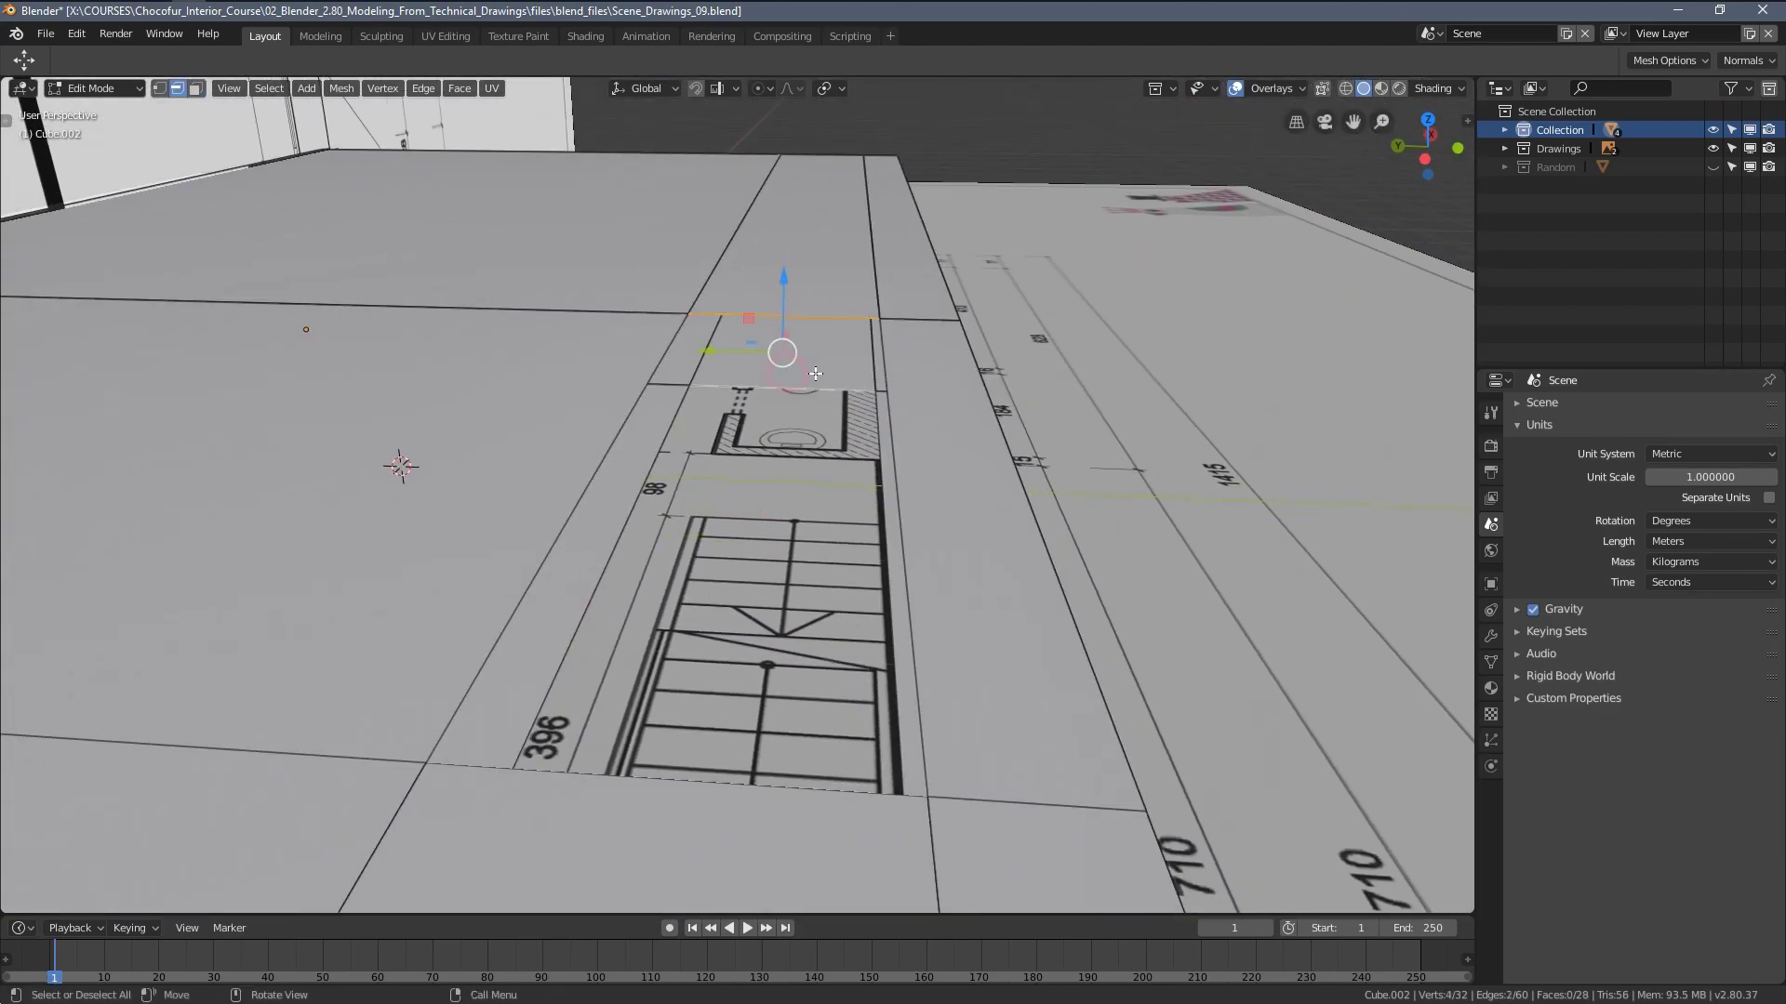
middle_click_drag(816, 373, 806, 381)
key("f")
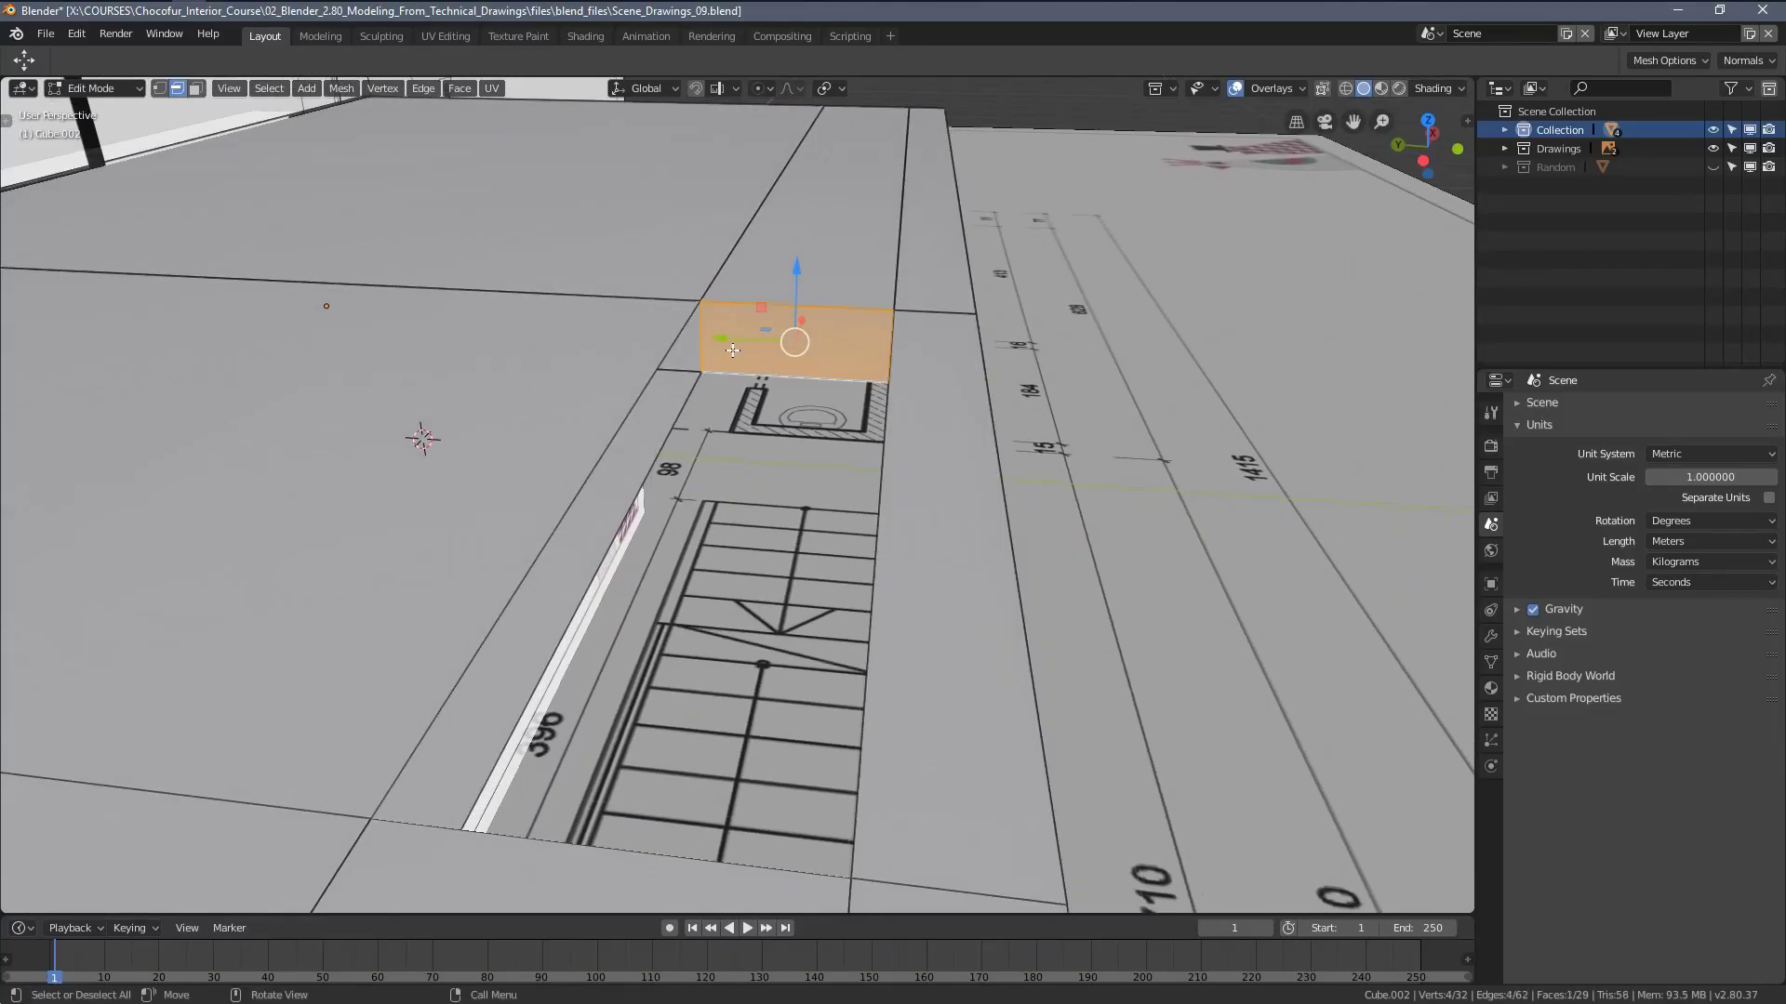
Fill the opening's remaining inner sides with faces and leave Edit Mode
left_click(703, 325)
middle_click_drag(703, 325, 627, 275)
key("f")
key("f")
middle_click_drag(792, 246, 703, 303)
key("f")
key("Tab")
Inspect the closed staircase opening from above against the floor plan and in solid shaded perspective
mouse_move(772, 367)
middle_mouse_down()
mouse_move(846, 438)
mouse_move(700, 511)
mouse_move(755, 463)
mouse_move(678, 550)
middle_mouse_up()
scroll(847, 438, "down", 4)
key("alt+a")
key("KP_7")
scroll(756, 463, "up", 3)
key("z")
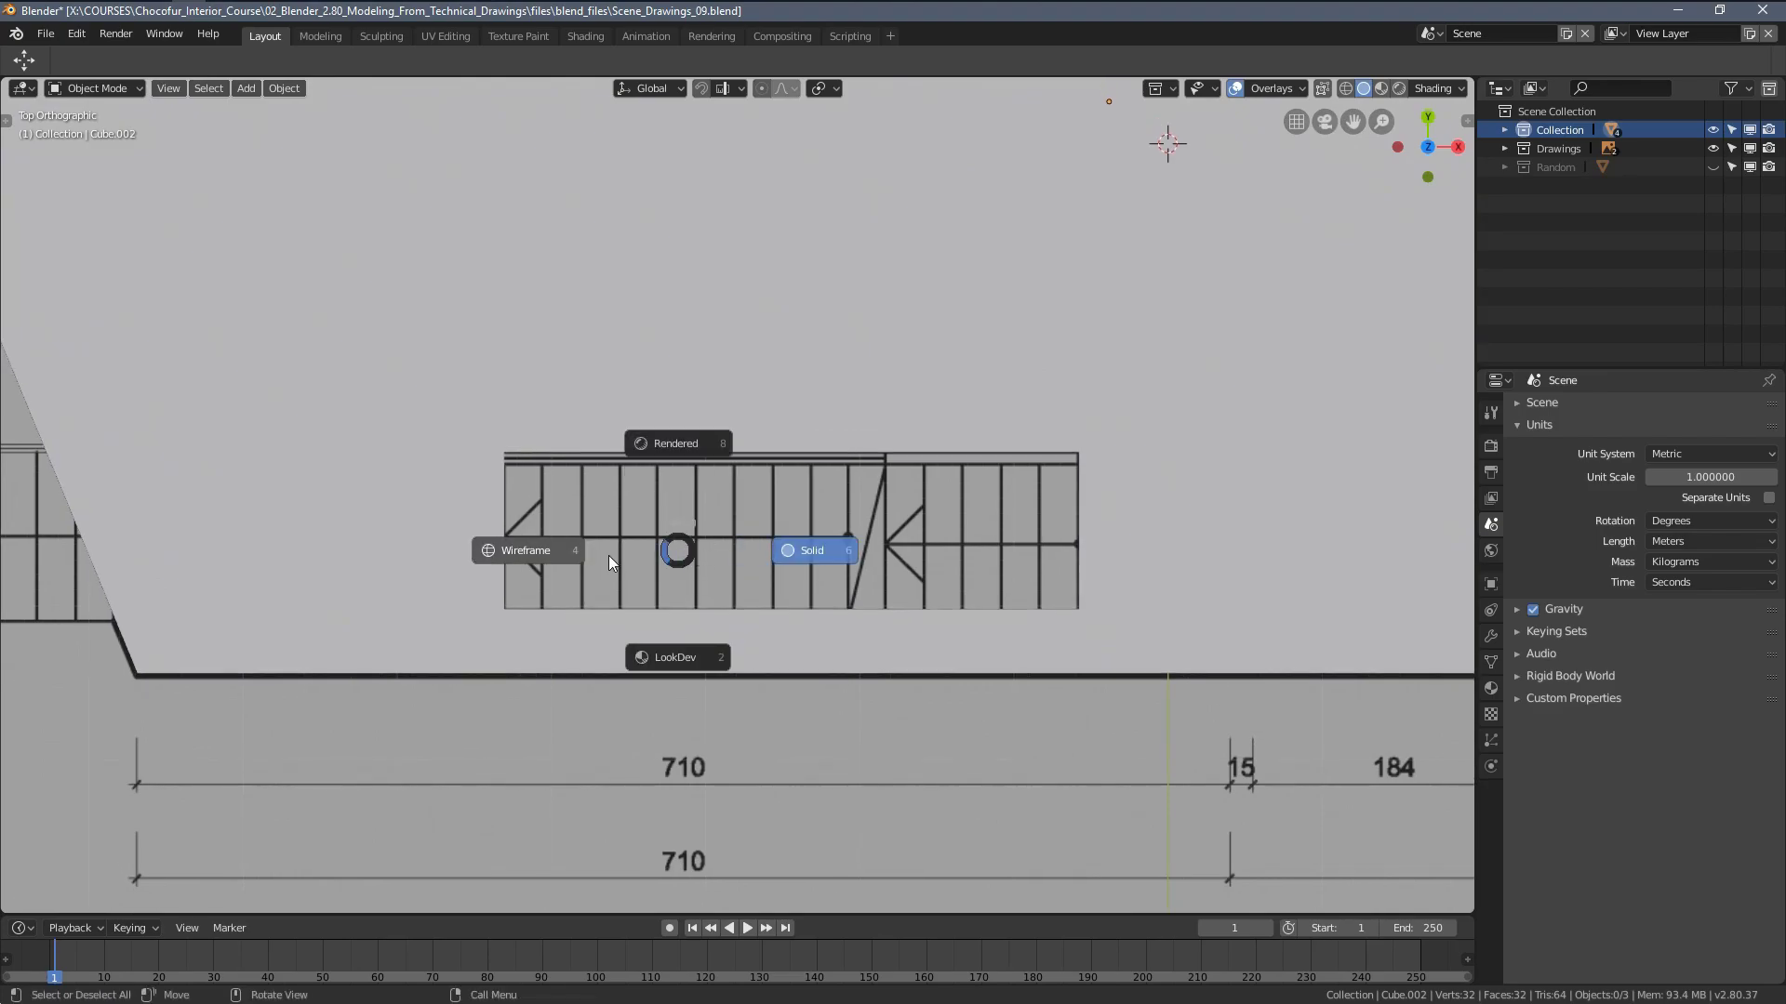
left_click(794, 555)
scroll(890, 530, "down", 2)
middle_click_drag(890, 530, 929, 465)
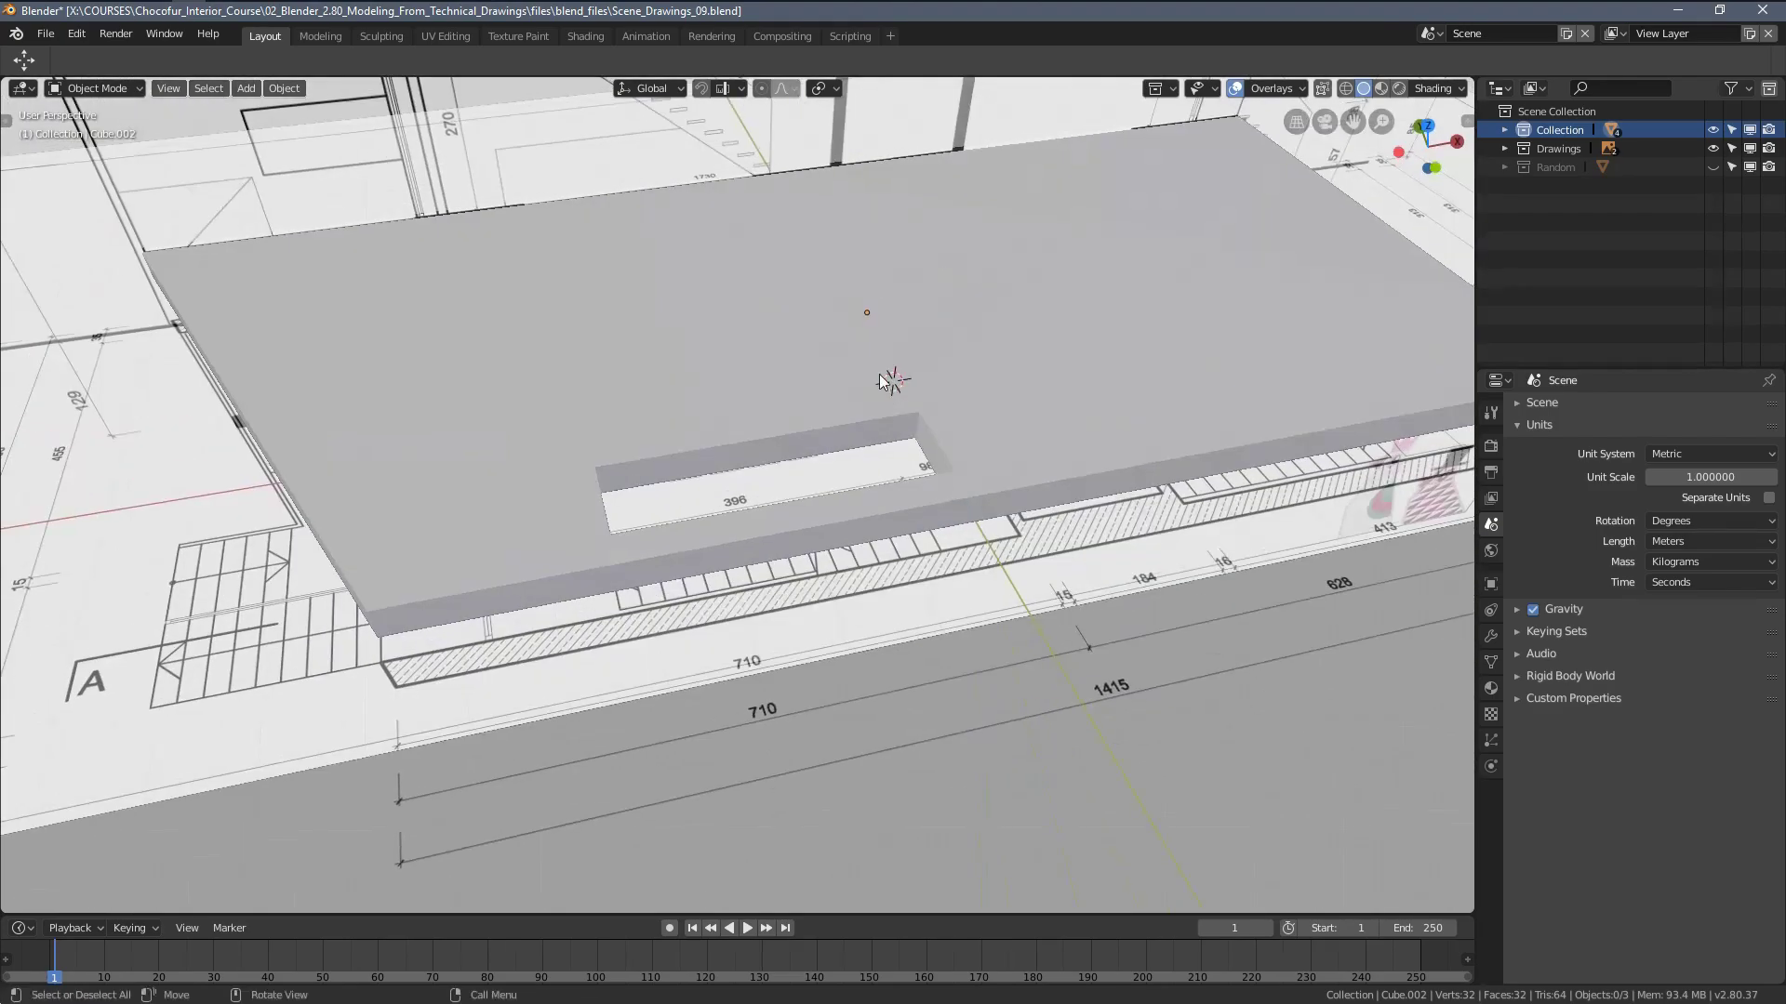
Try moving the opening's railing-side inner face along the Y axis, undo it, and select the opposite inner face
left_click(818, 338)
key("Tab")
middle_click_drag(817, 338, 721, 477)
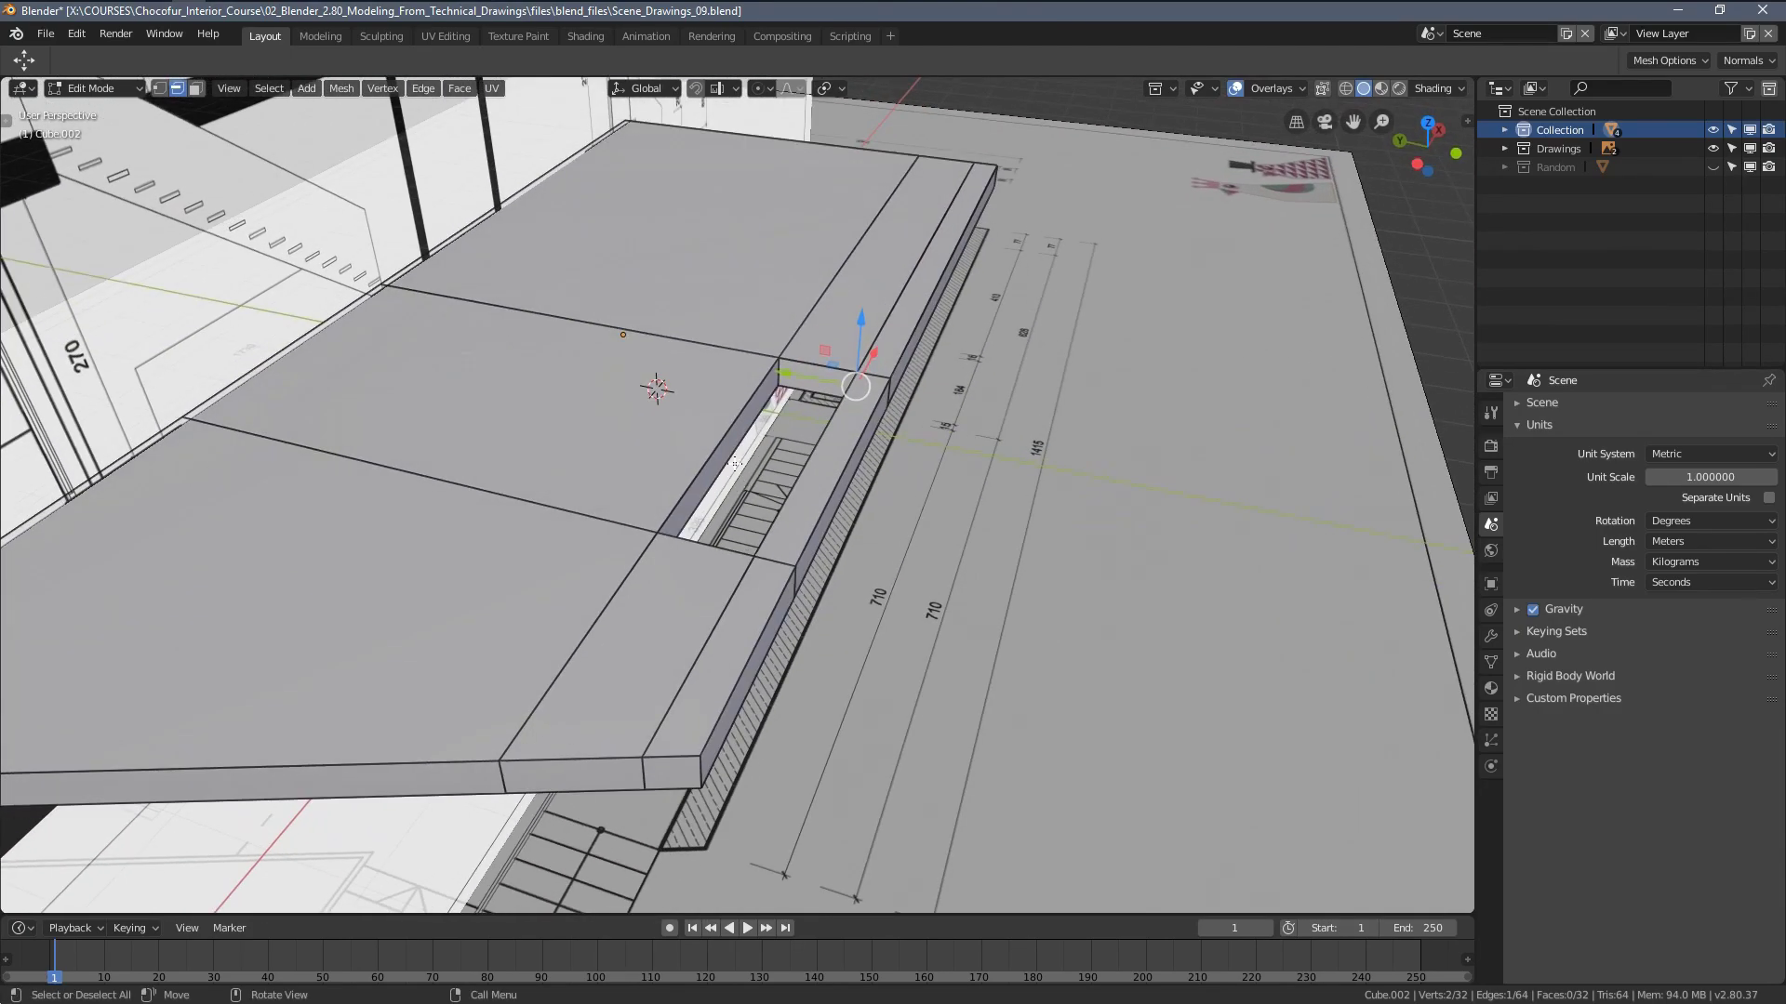
key("3")
left_click(734, 463)
scroll(658, 428, "up", 2)
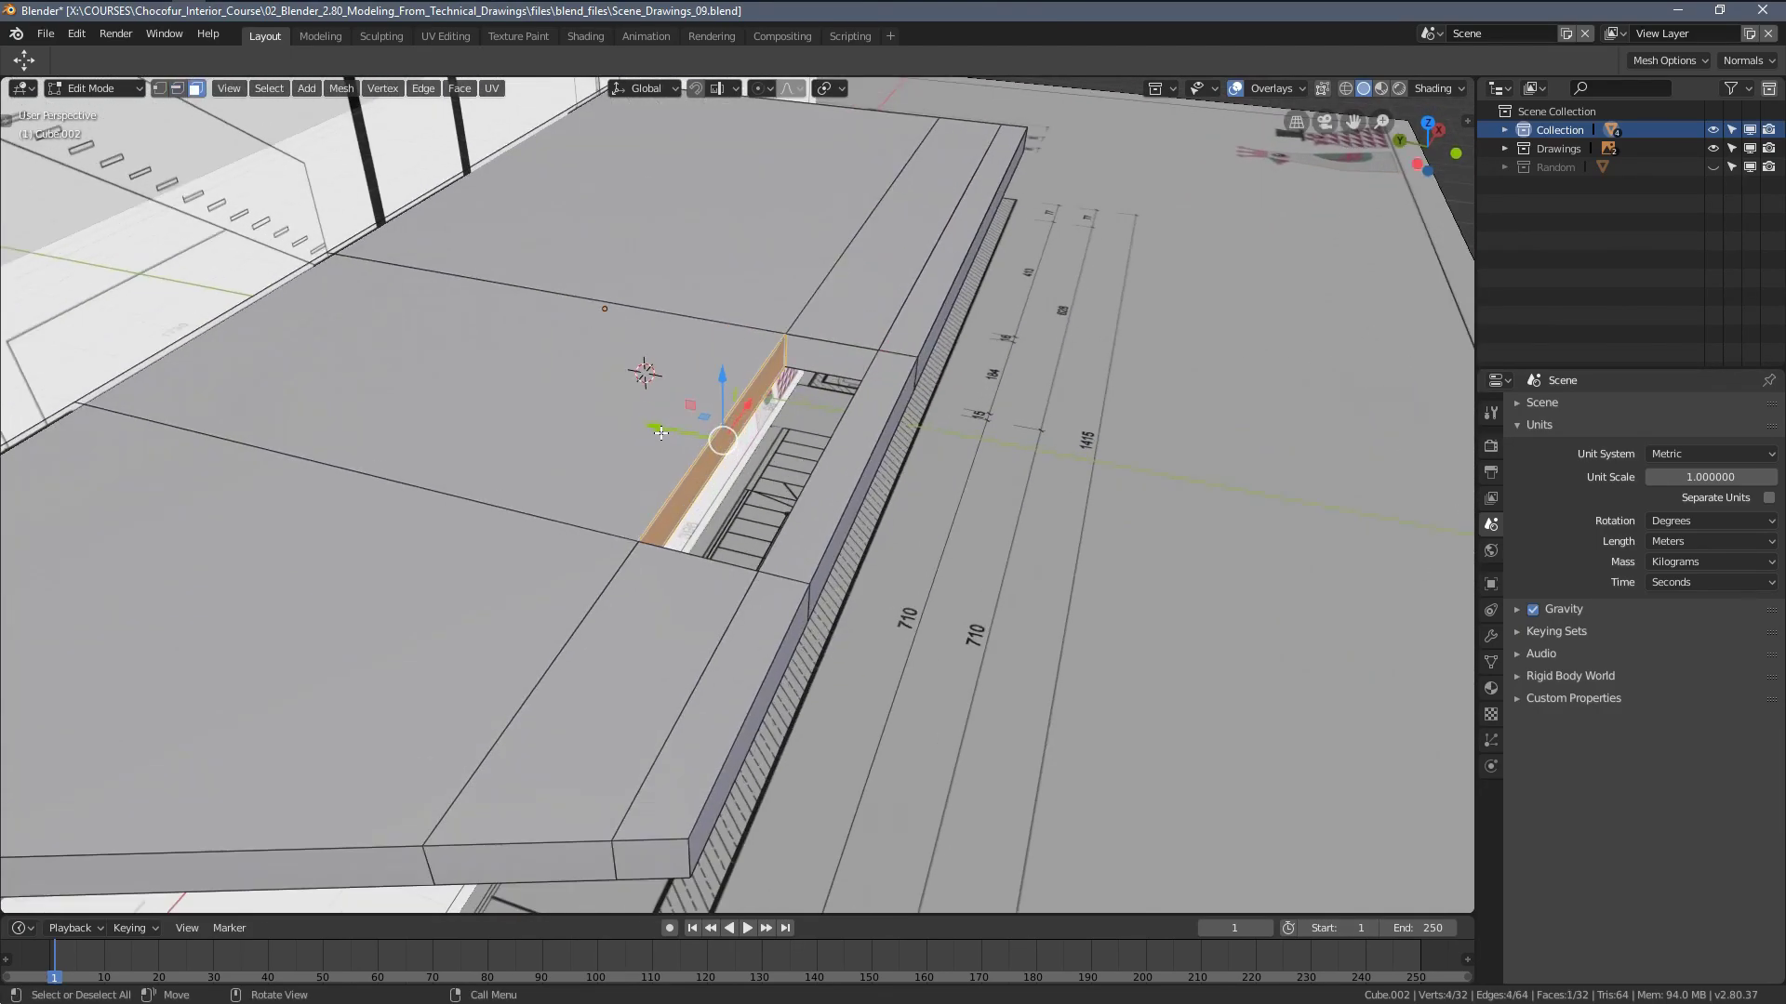
left_click_drag(660, 432, 568, 413)
middle_click_drag(567, 413, 985, 400)
key("ctrl+z")
left_click(805, 435)
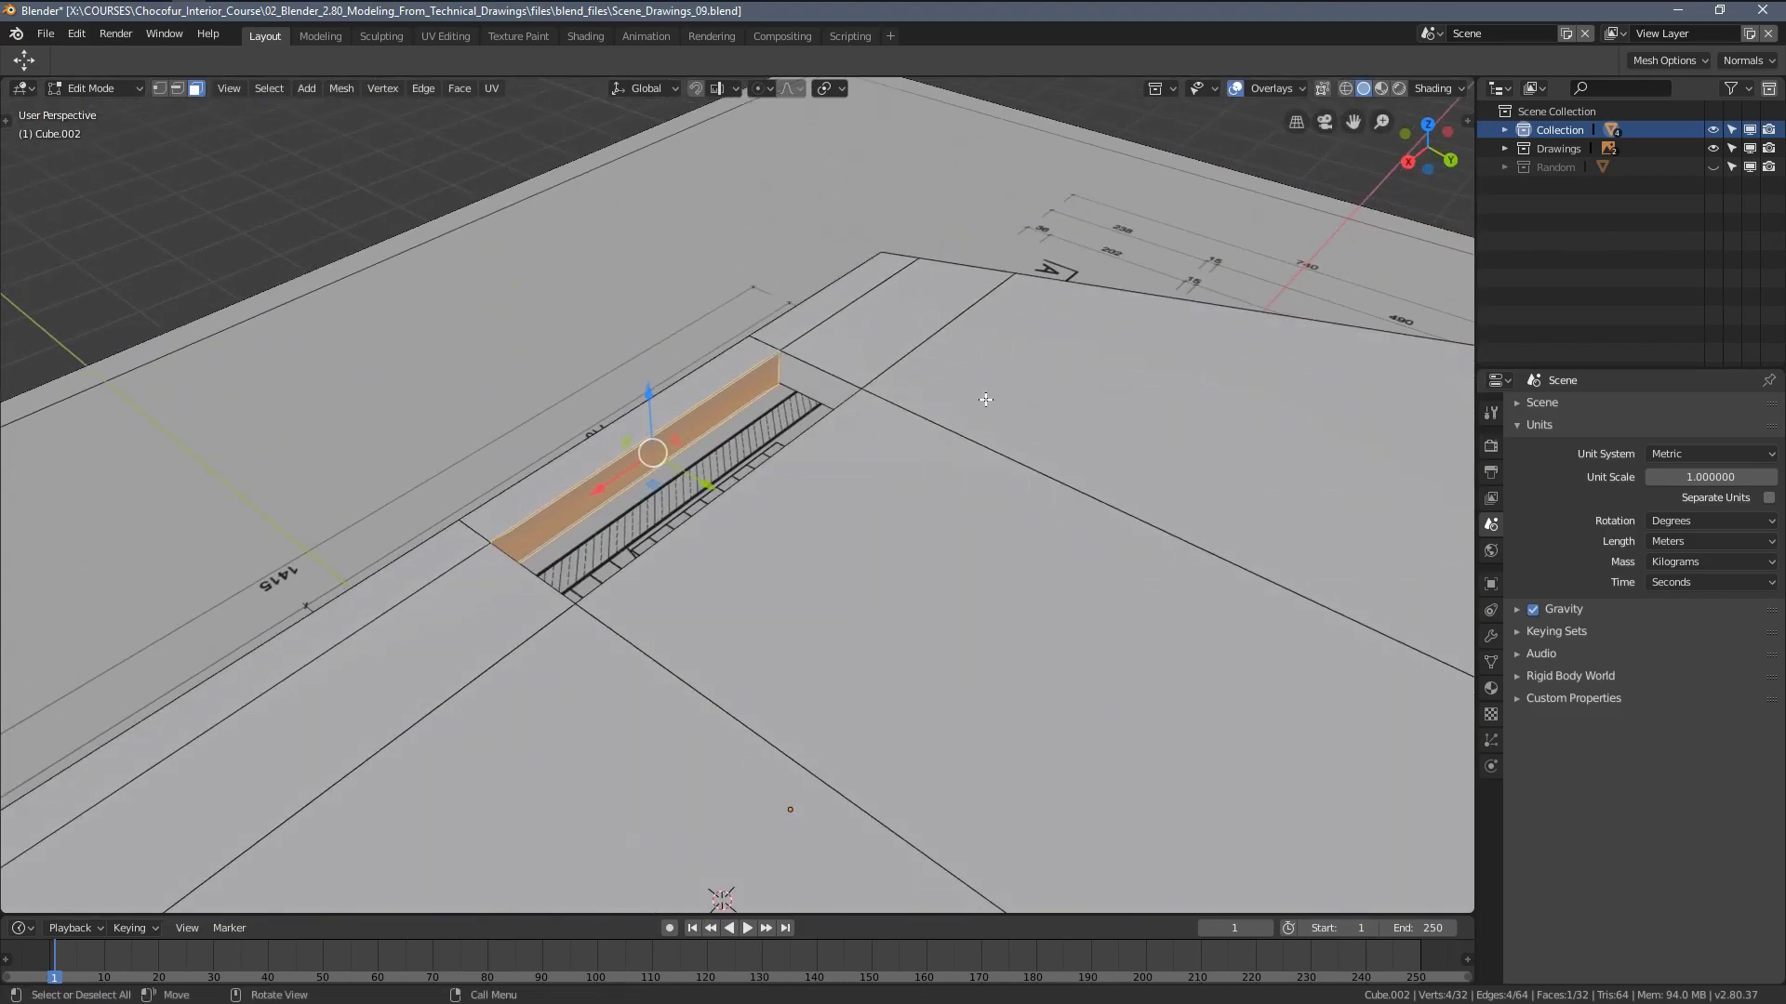
Examine the slab and its staircase opening in Object Mode from several angles and from above
middle_click_drag(758, 409, 807, 318)
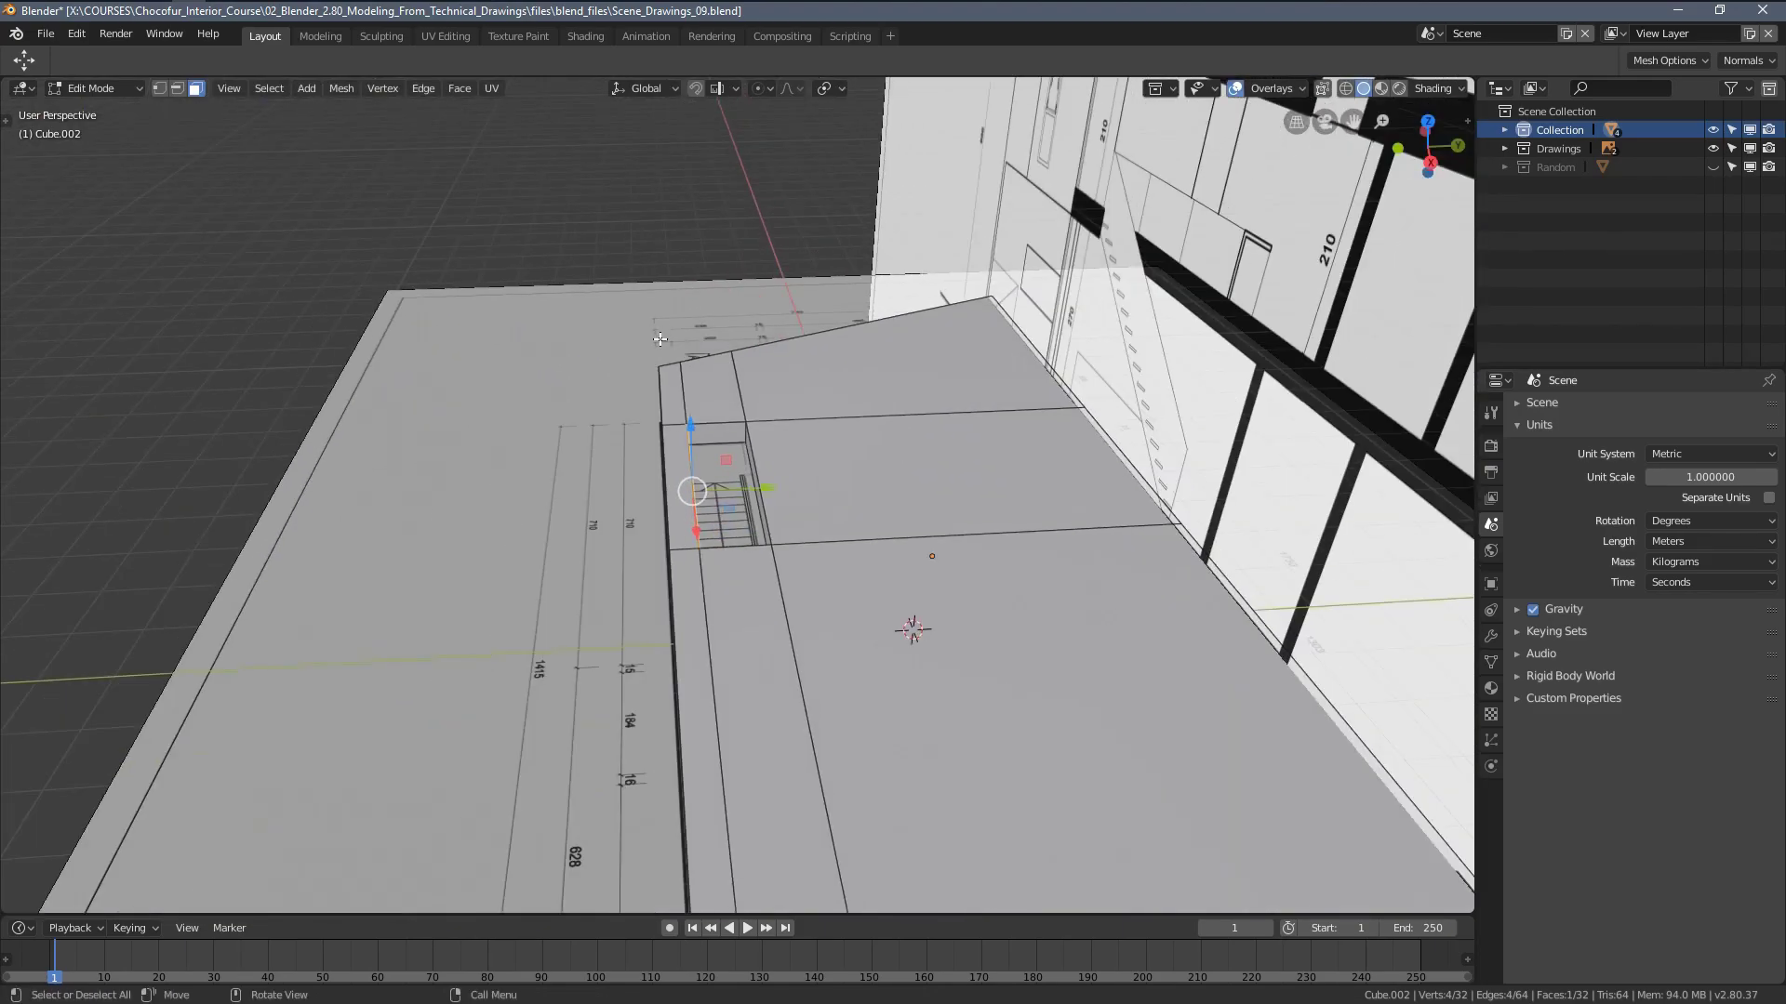
key("Tab")
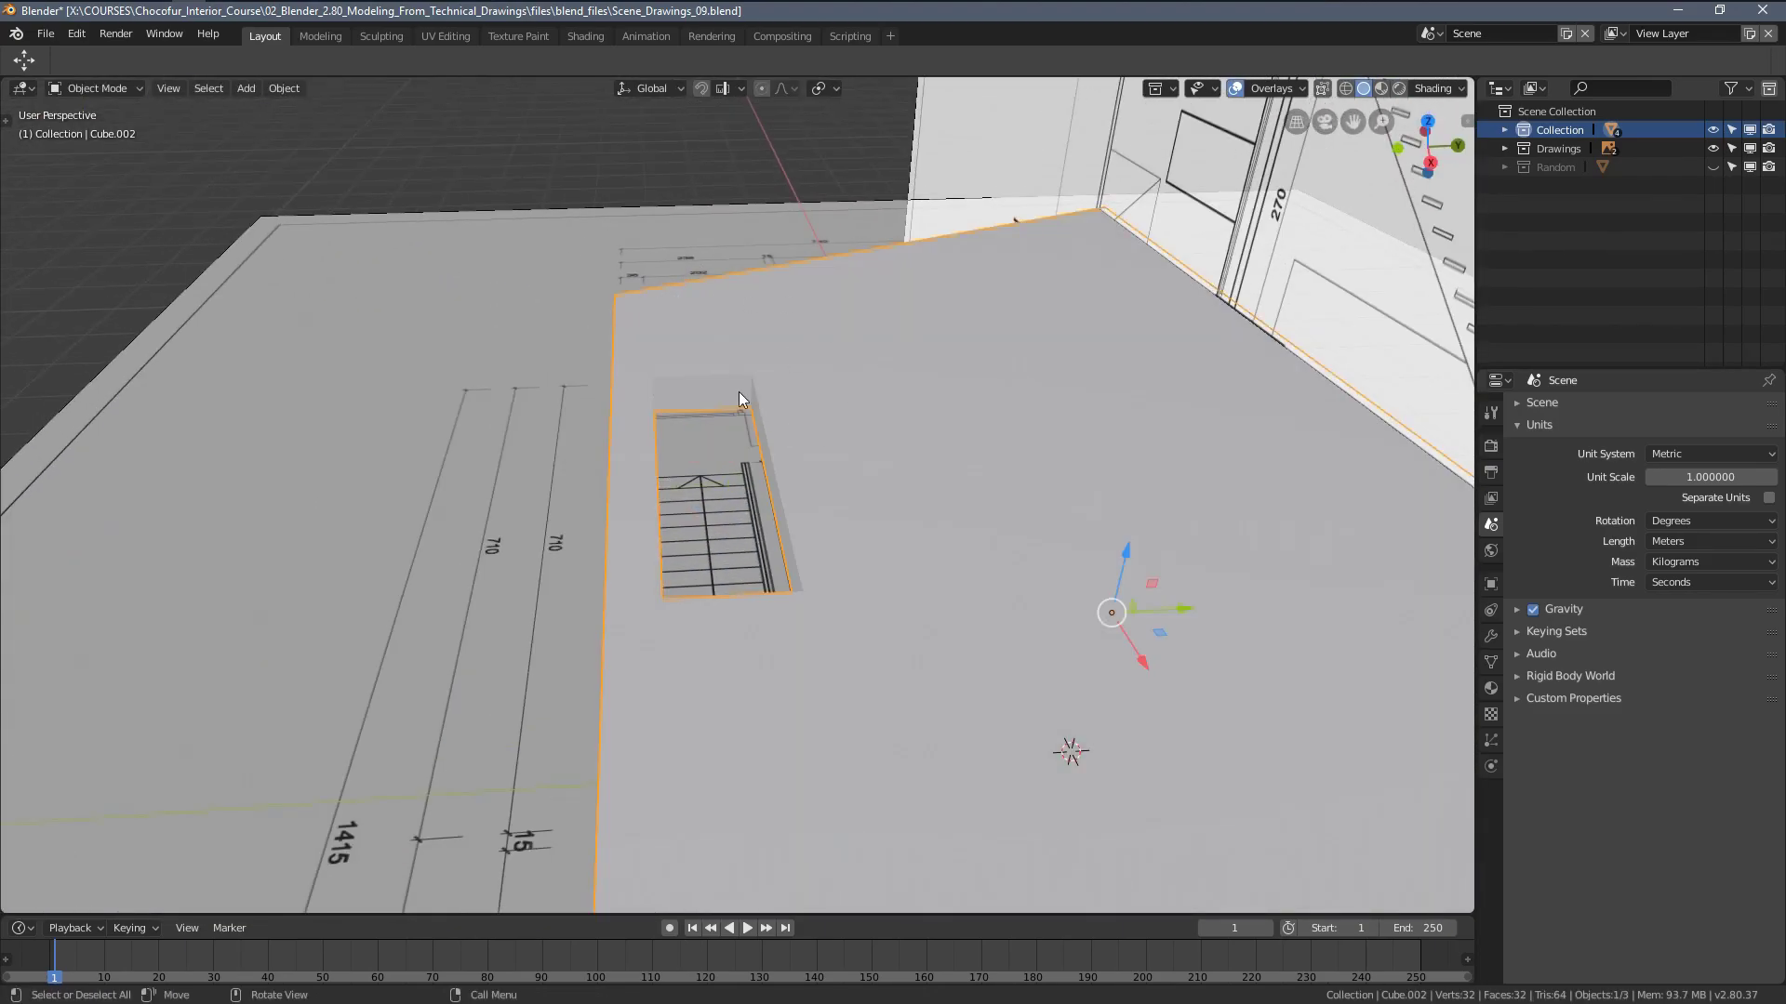
middle_click_drag(796, 582, 915, 601)
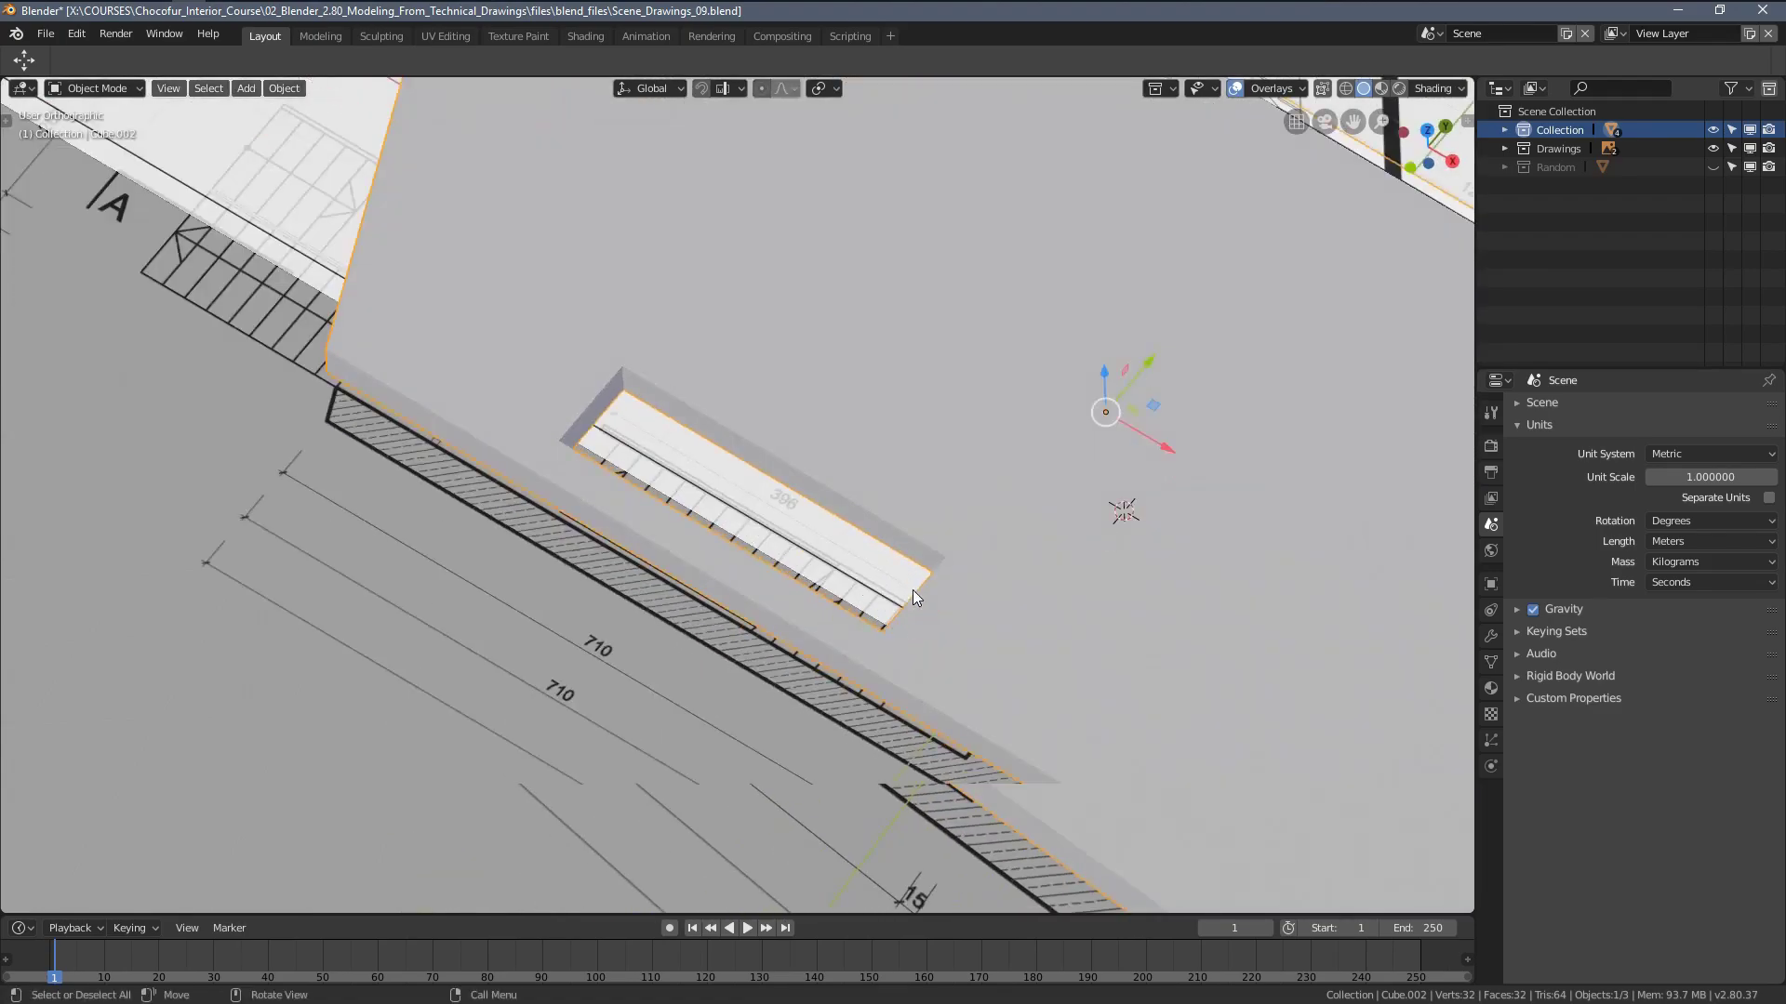
key("KP_7")
middle_click_drag(739, 476, 776, 636, "shift")
scroll(783, 422, "down", 3)
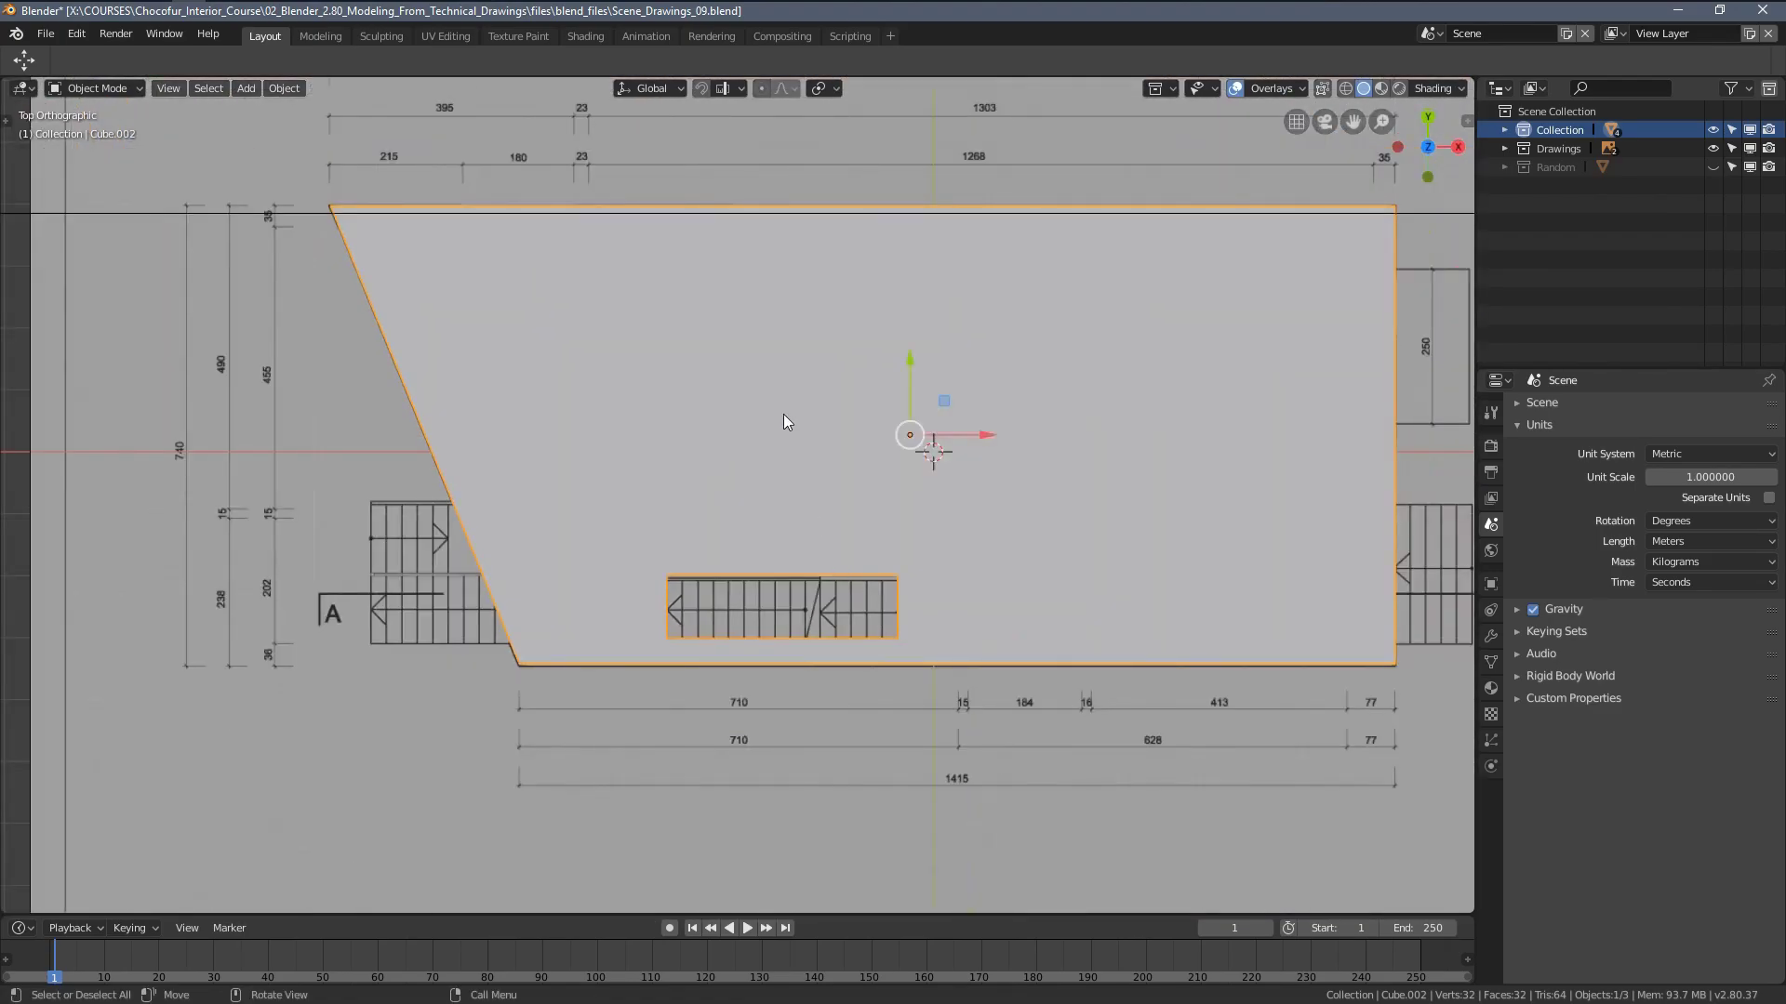
Return to Edit Mode, deselect all faces, and examine the loop cuts and inner sides around the staircase opening
key("Tab")
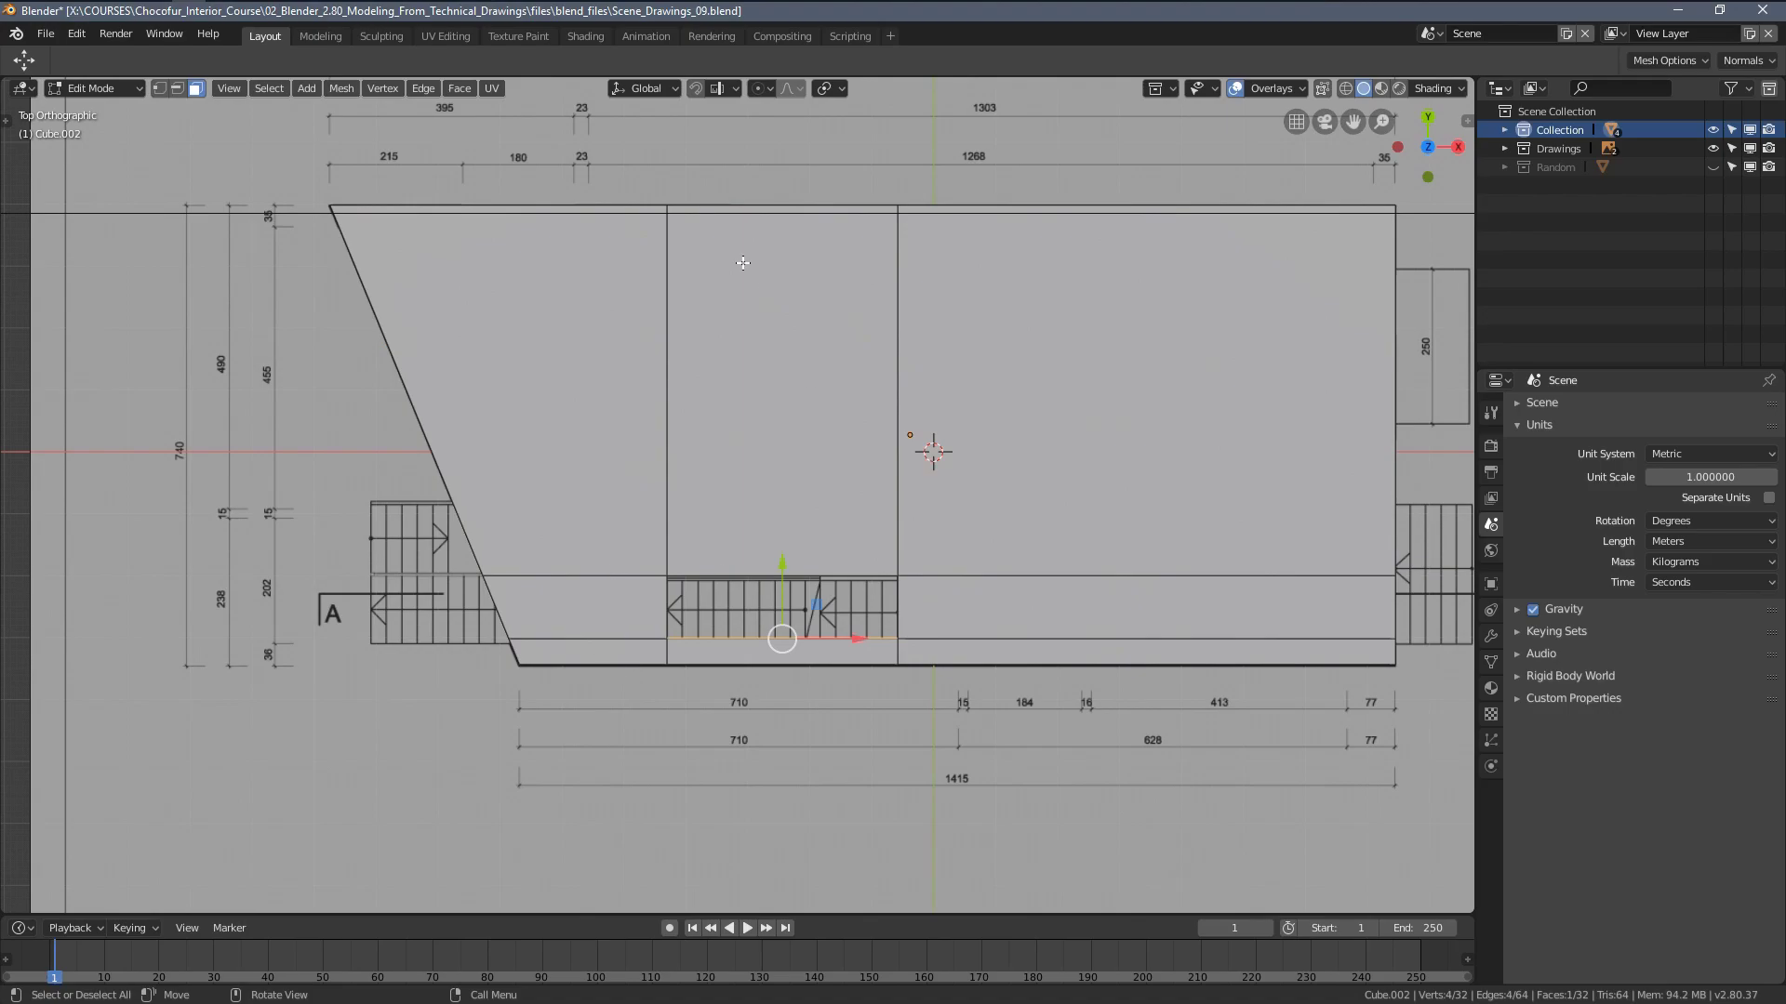
key("alt+a")
scroll(756, 531, "up", 5)
middle_click_drag(778, 590, 620, 412)
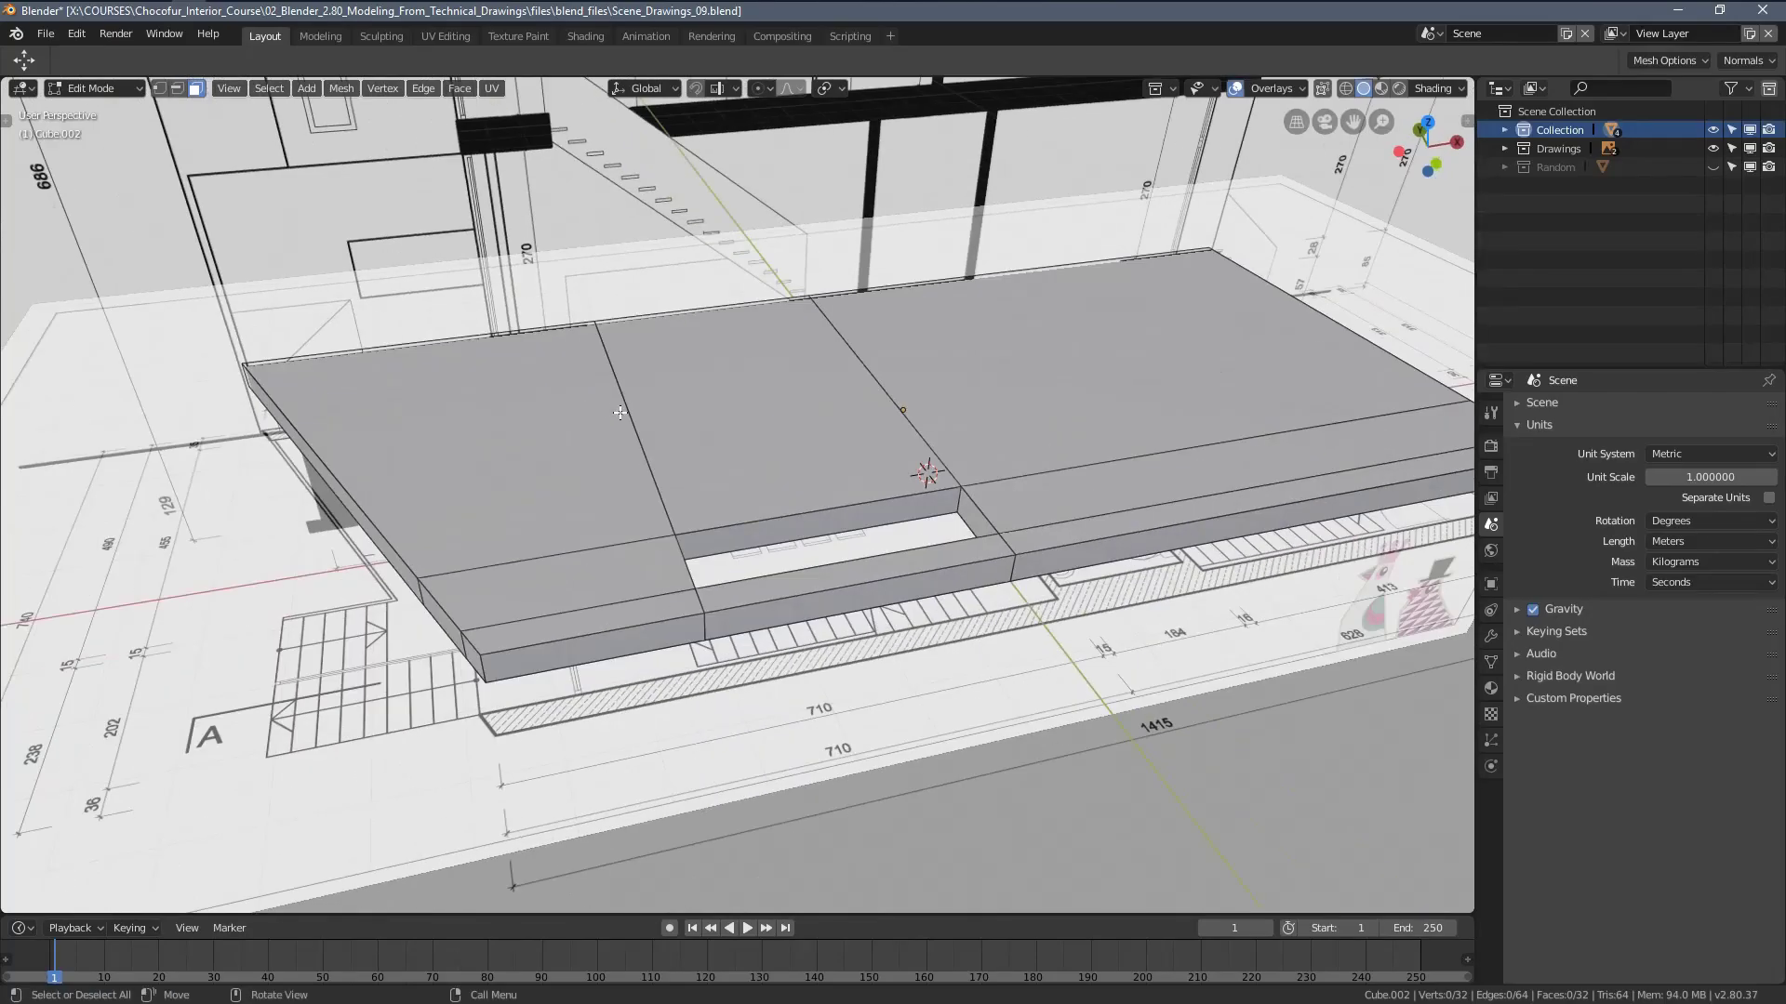
middle_click_drag(750, 393, 737, 456)
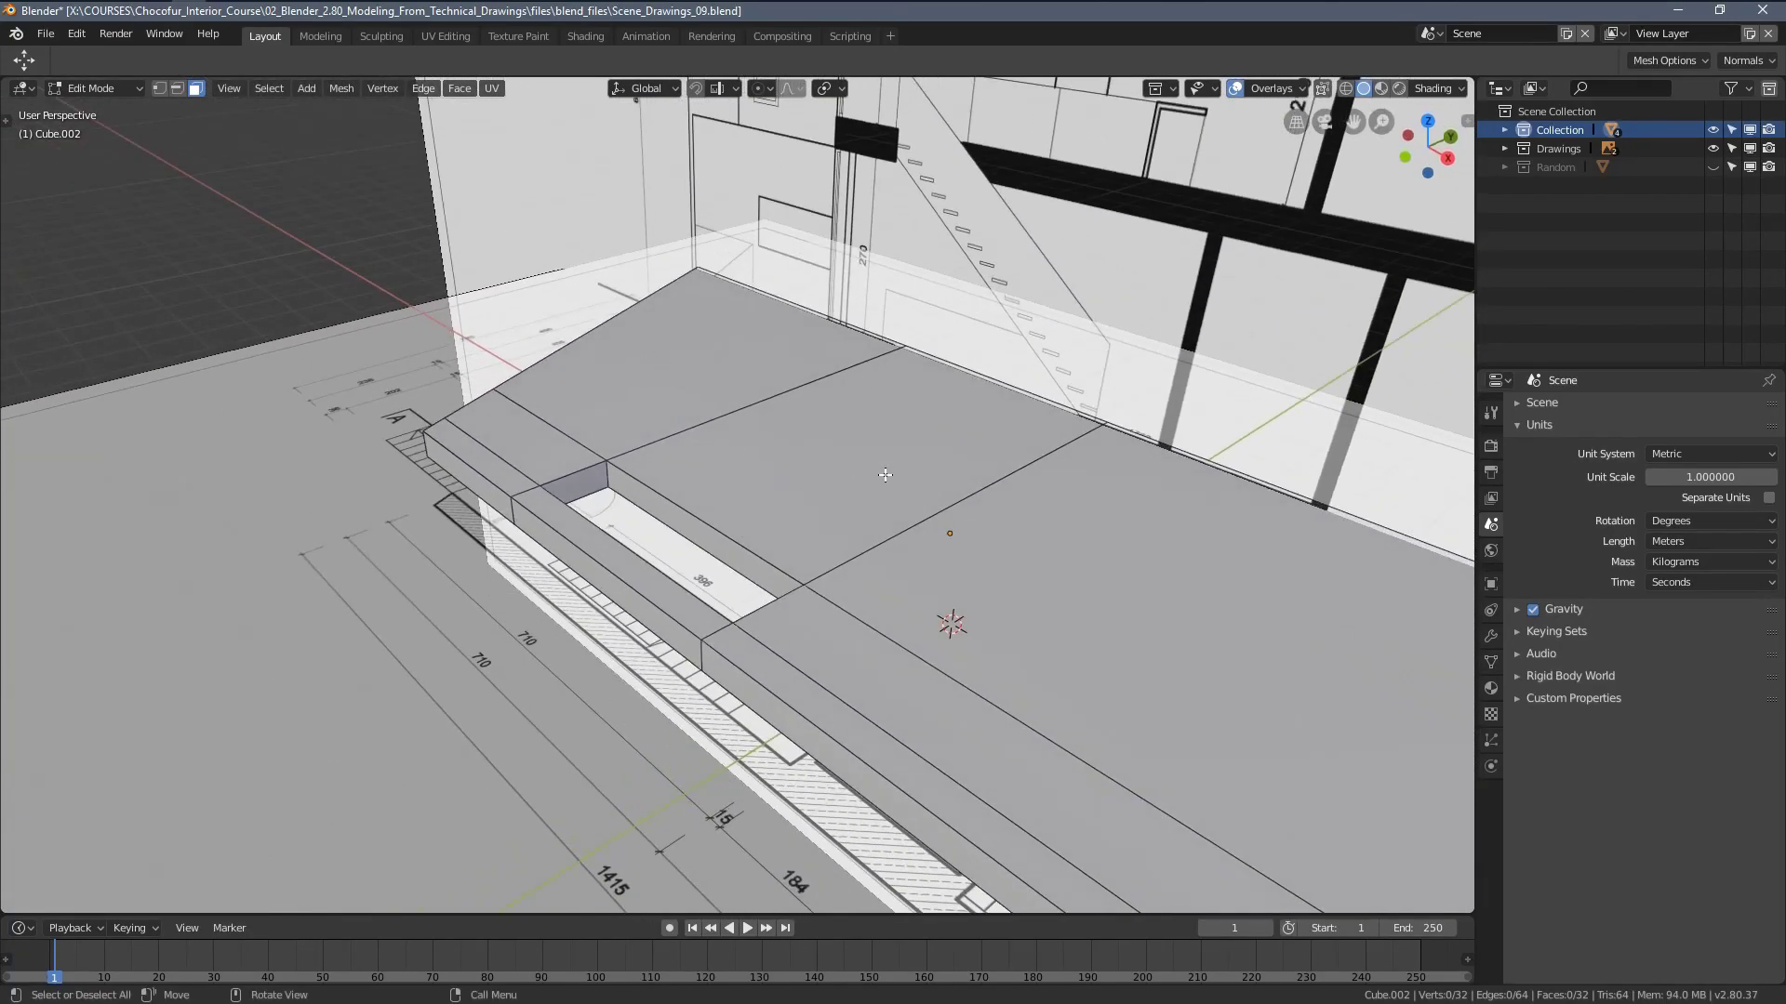
middle_click_drag(884, 475, 470, 327)
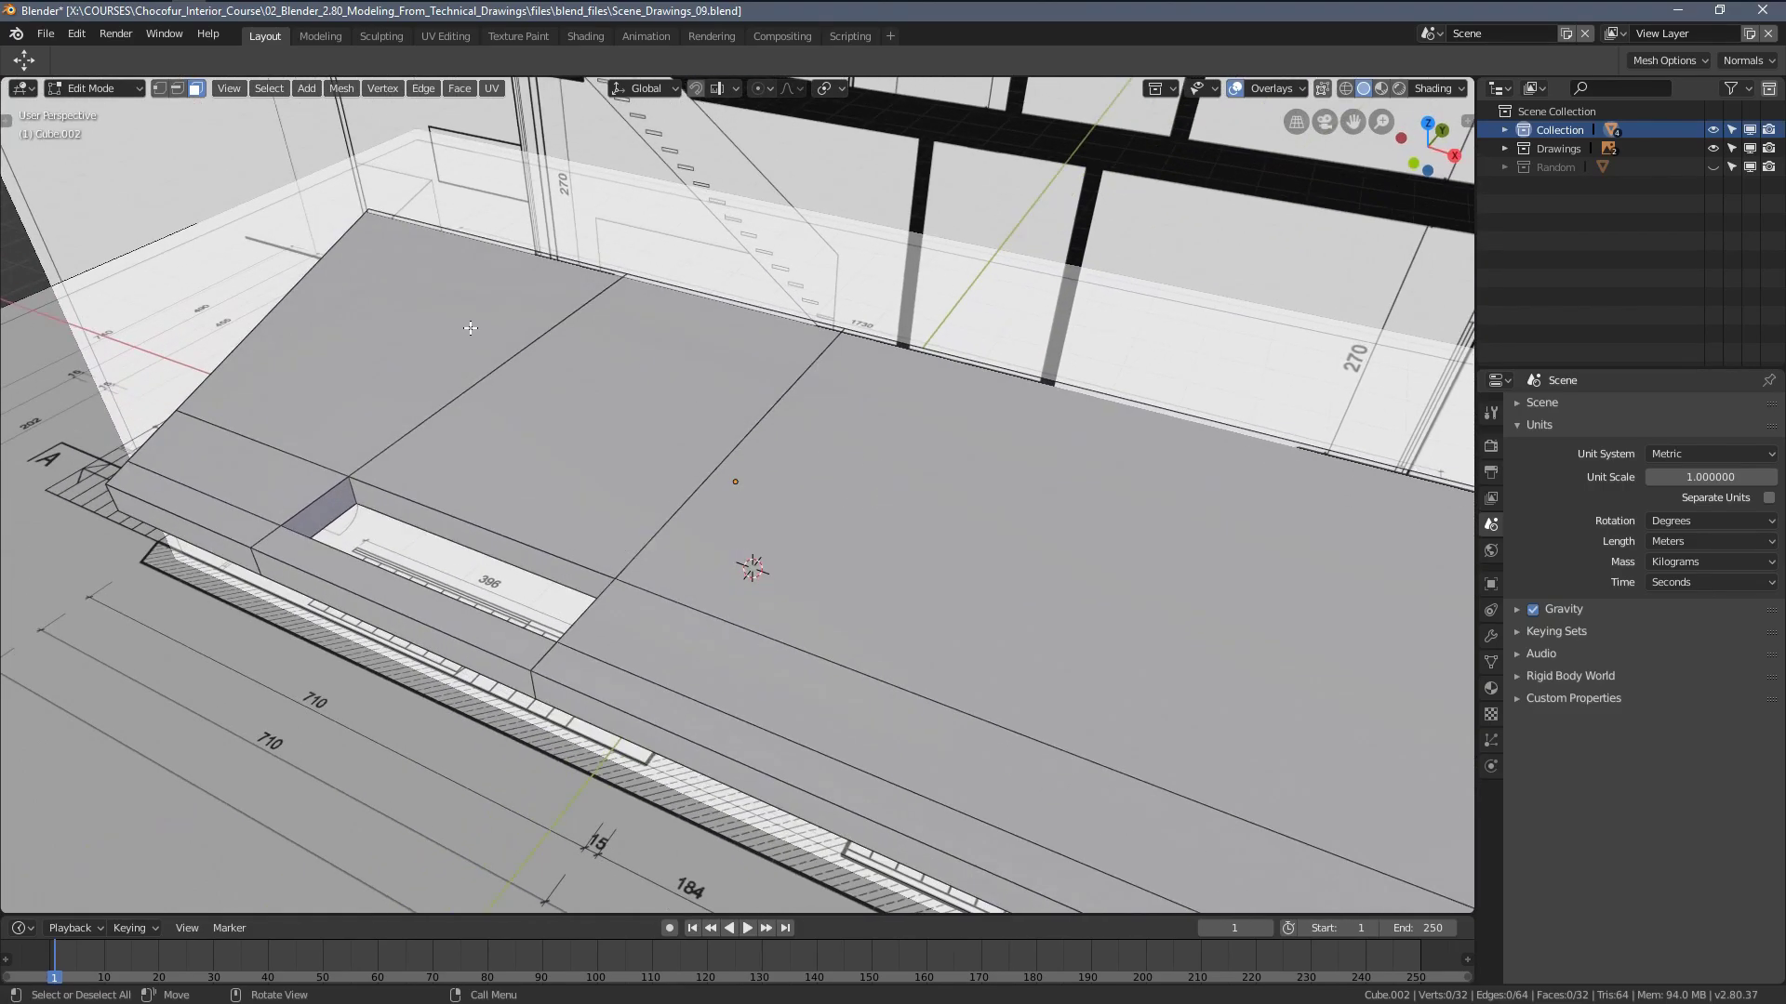
middle_click_drag(749, 579, 772, 470)
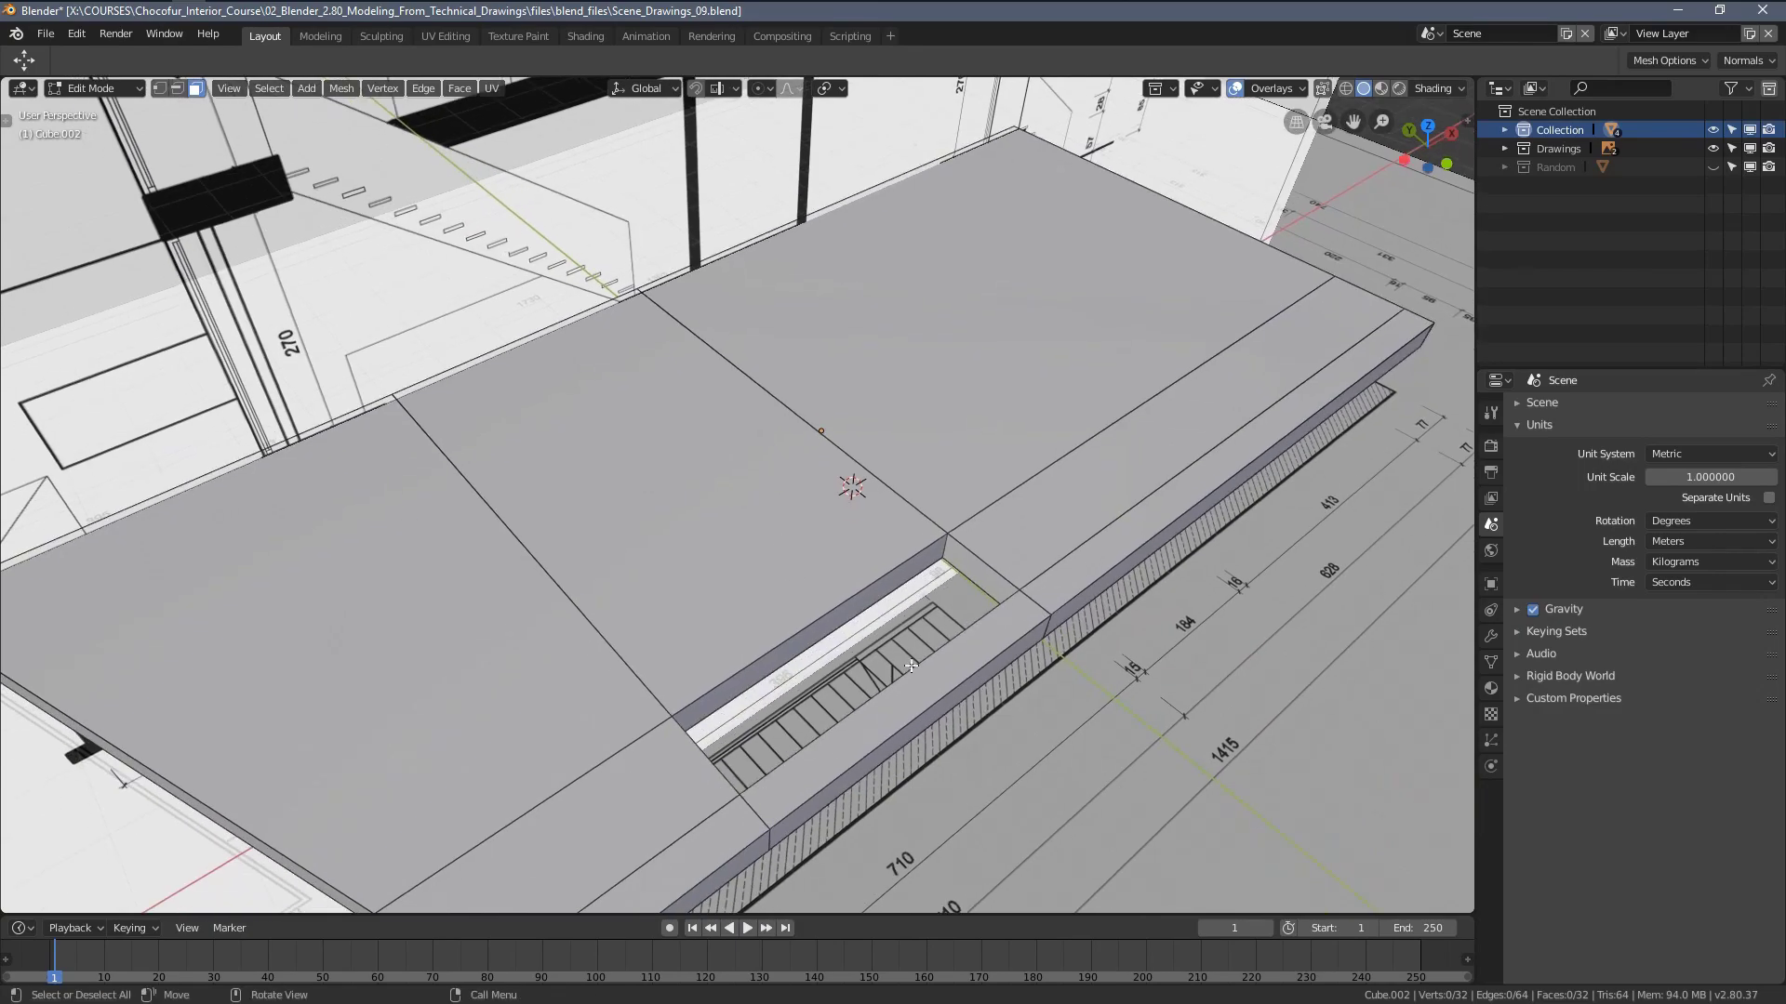
middle_click_drag(864, 727, 733, 620, "shift")
middle_click_drag(837, 446, 923, 435)
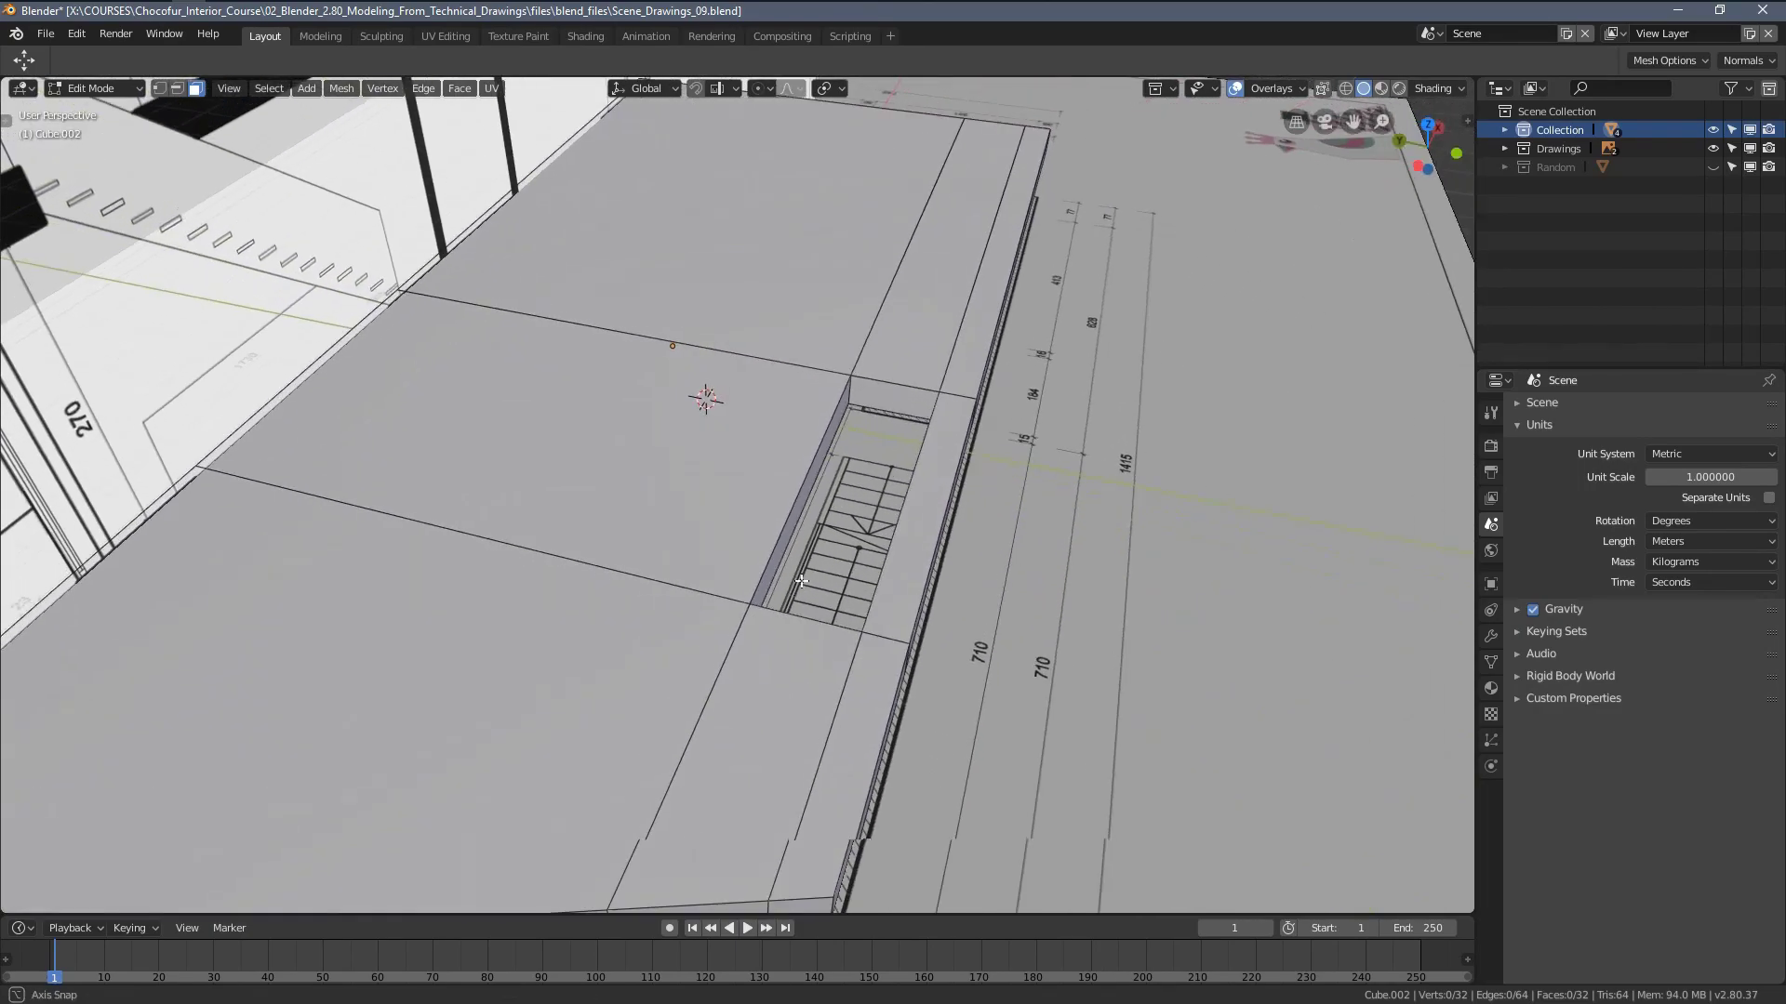
scroll(923, 435, "up", 3)
key("KP_7")
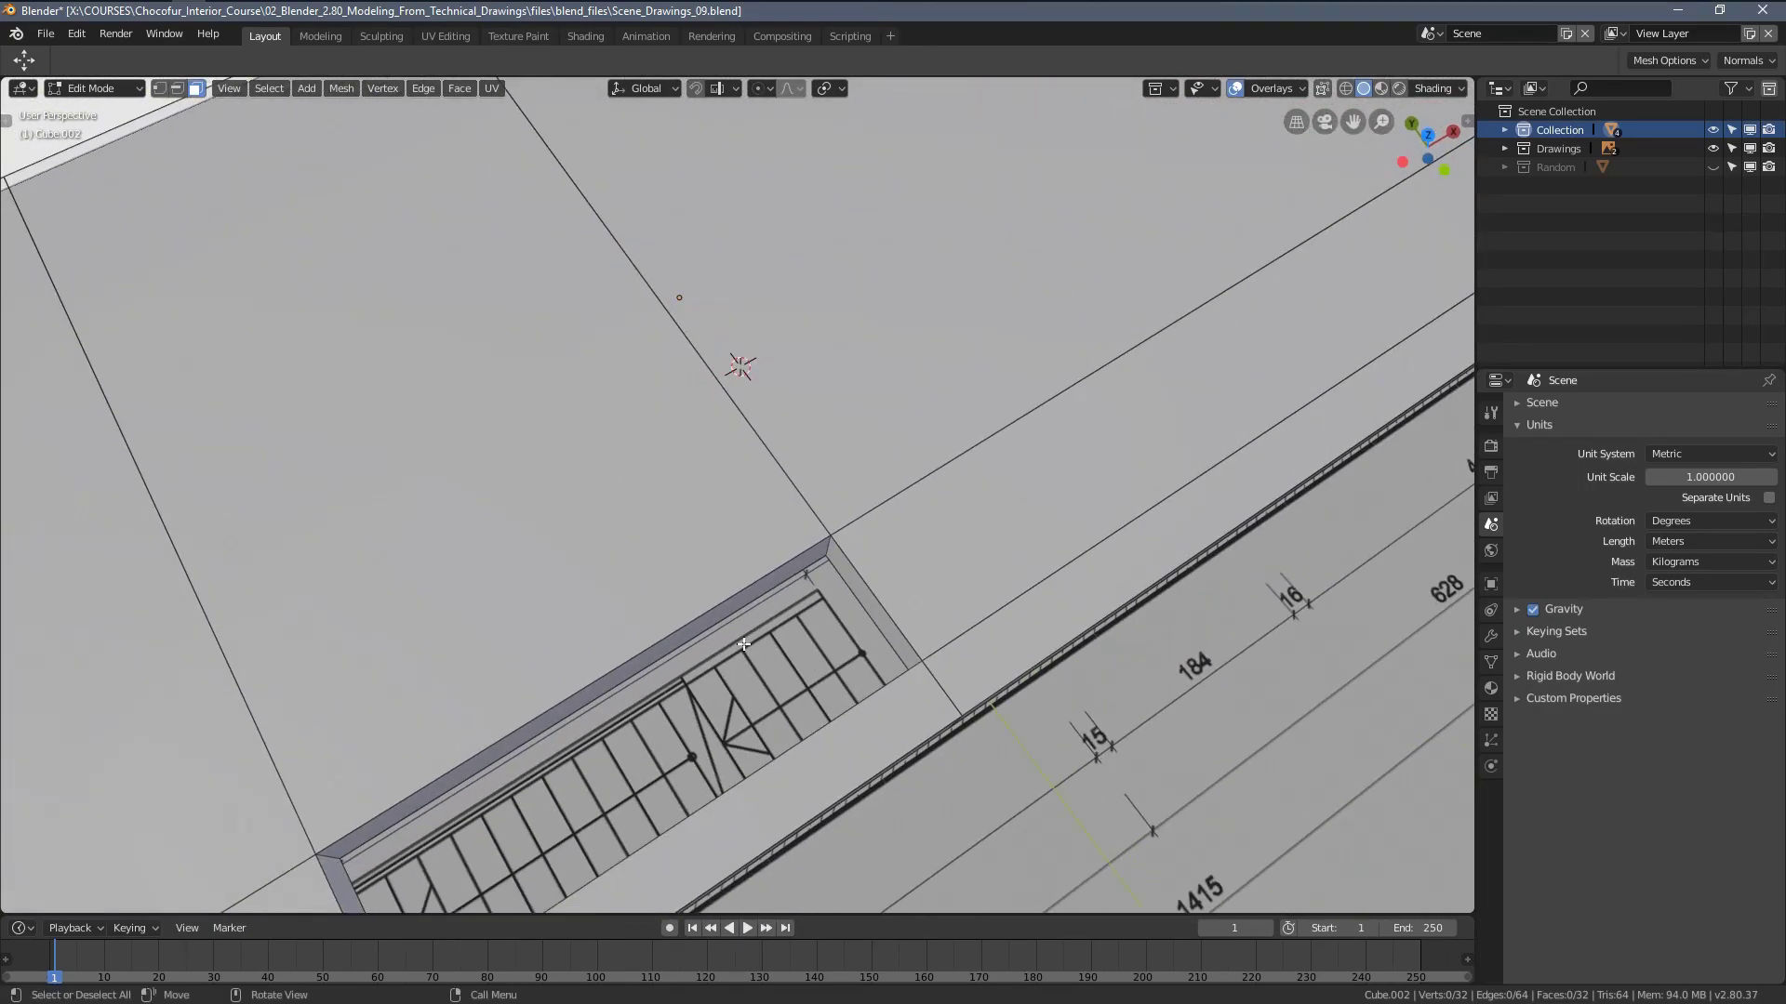
scroll(604, 665, "down", 2)
middle_click_drag(634, 549, 711, 620, "shift")
Compare the slab's cuts with the floor plan in wireframe from above and return to Object Mode
key("z")
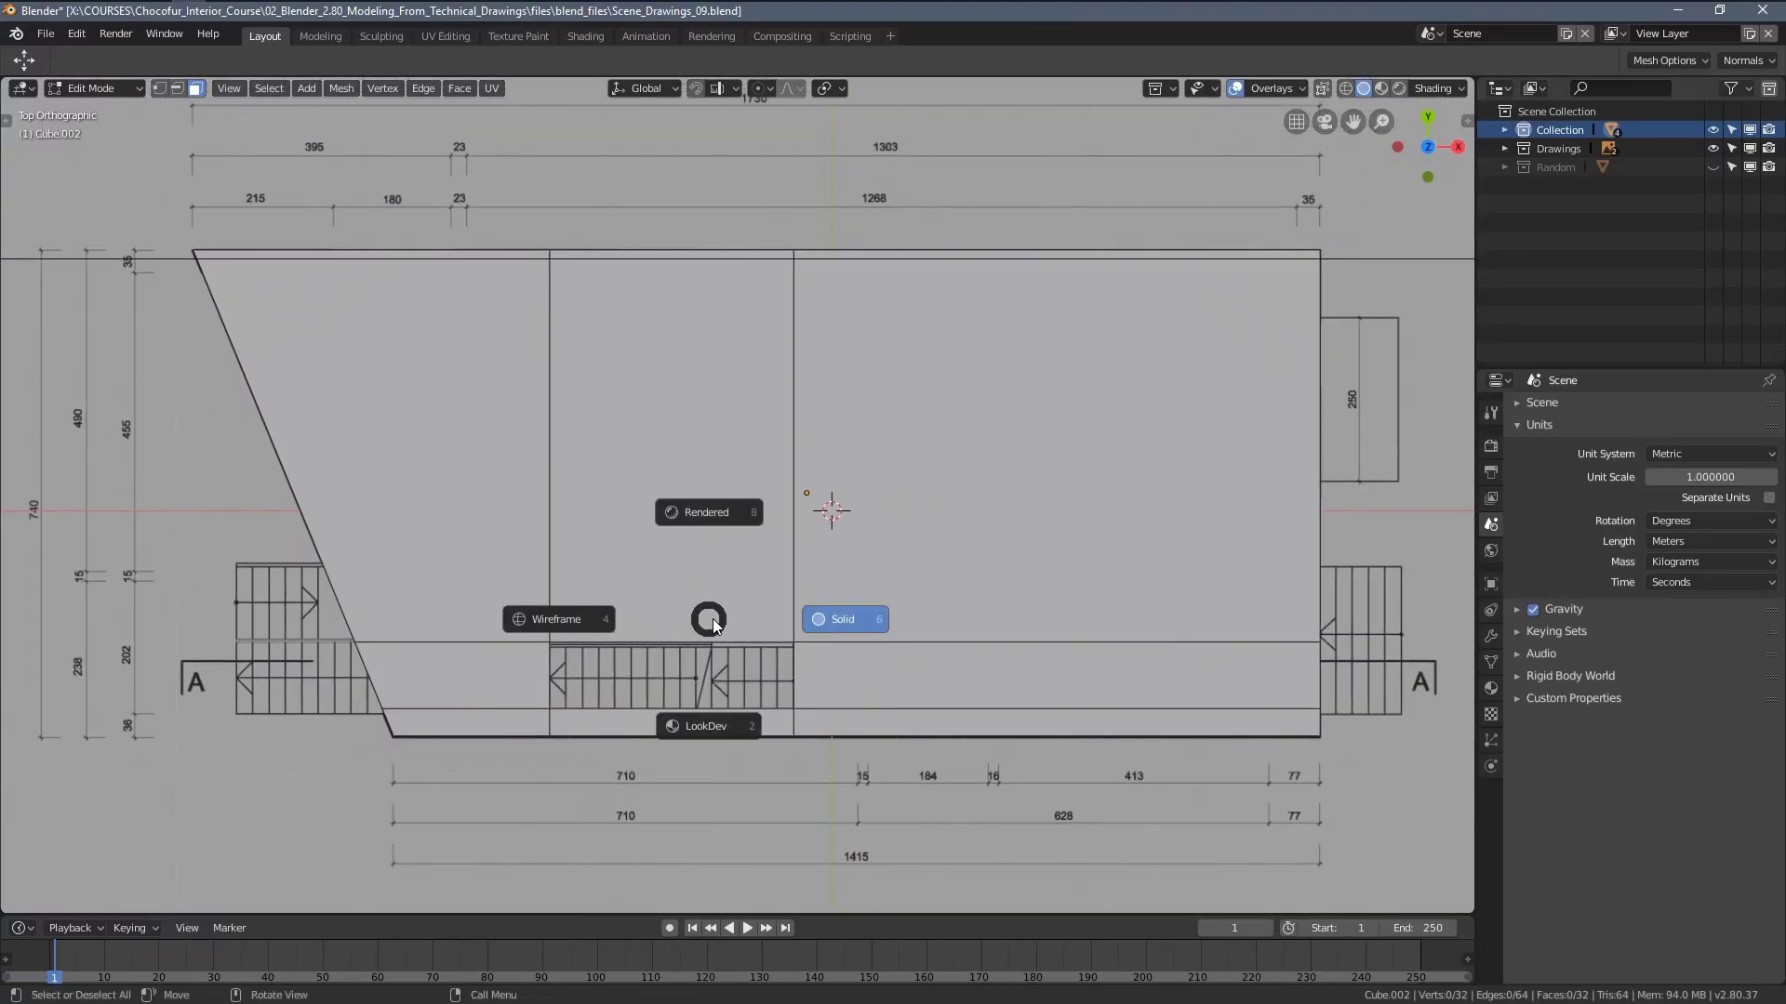
left_click(613, 625)
scroll(613, 625, "up", 2)
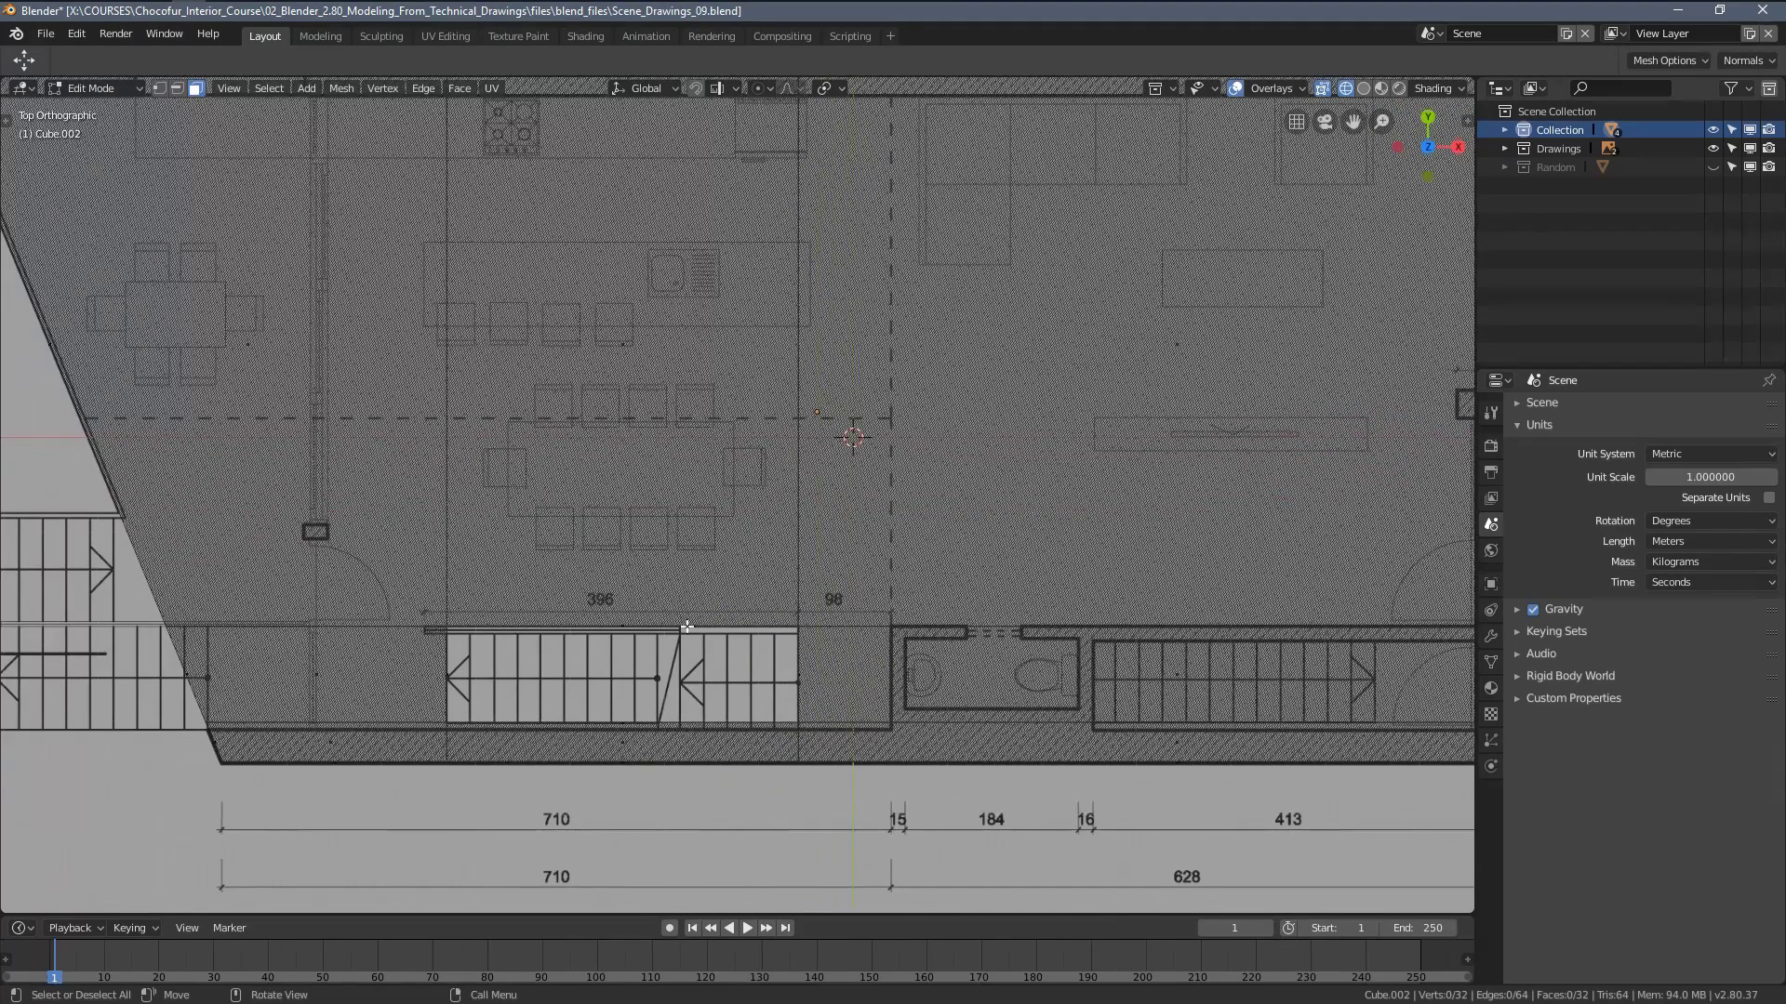
middle_click_drag(492, 543, 606, 644, "shift")
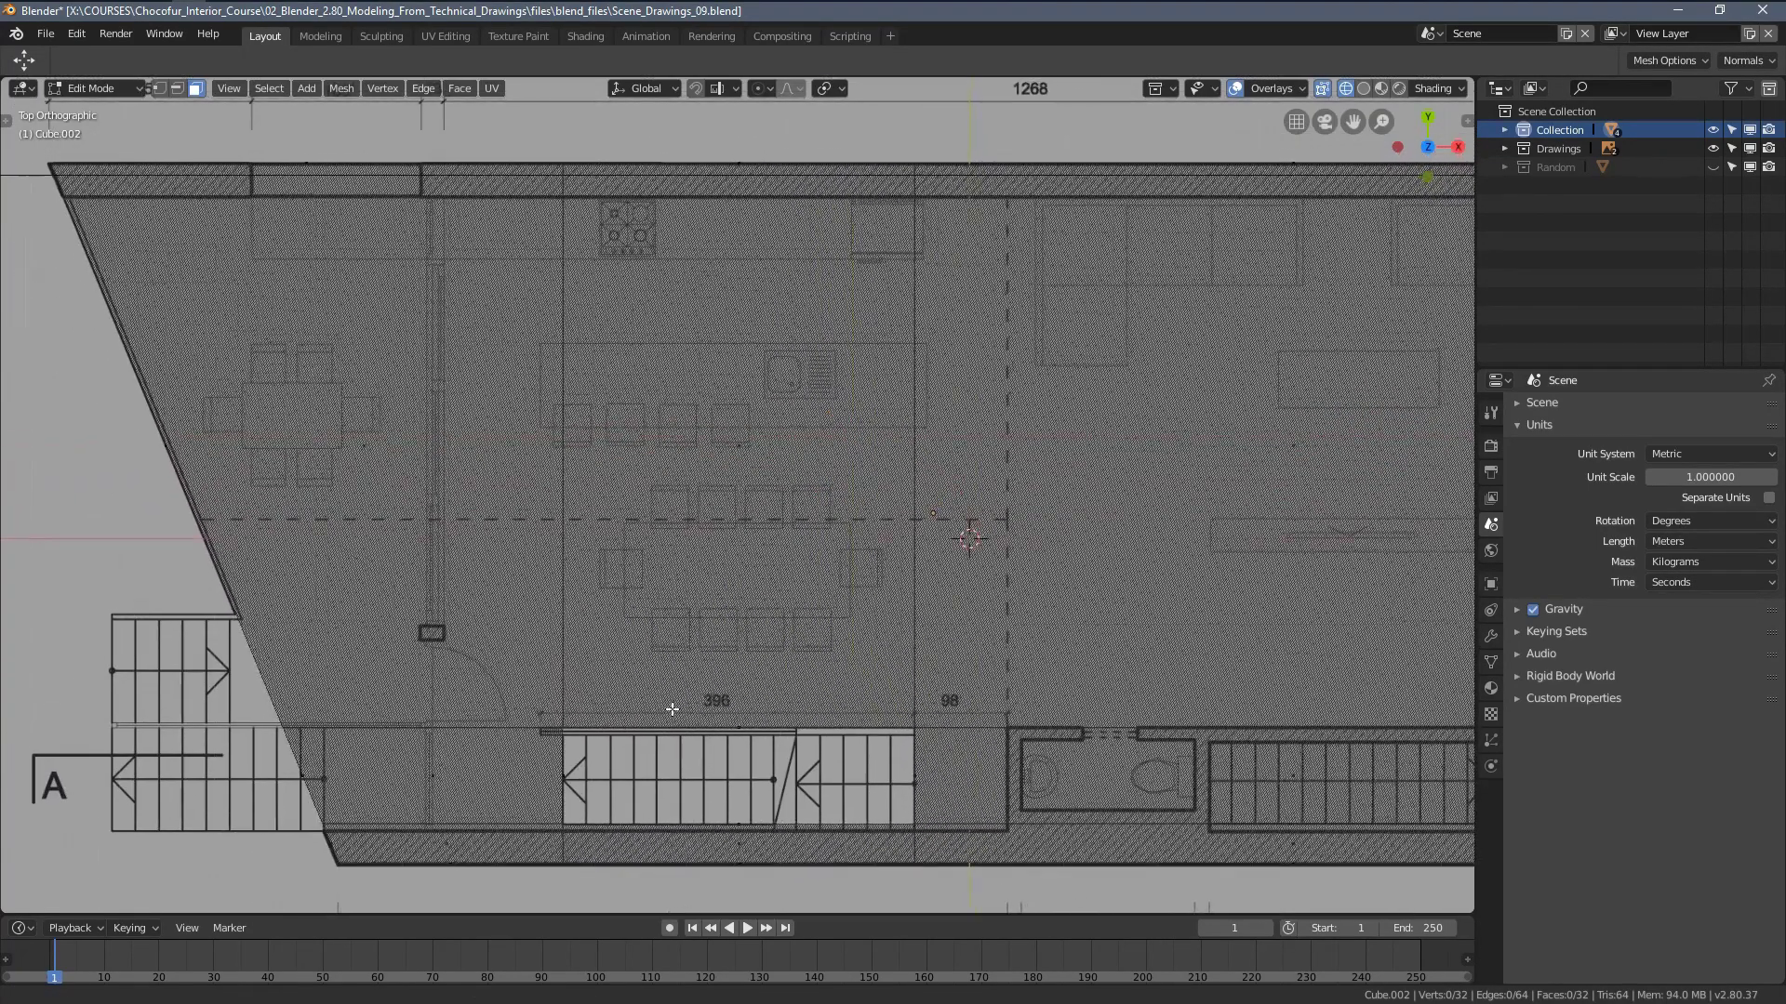
scroll(609, 645, "down", 1)
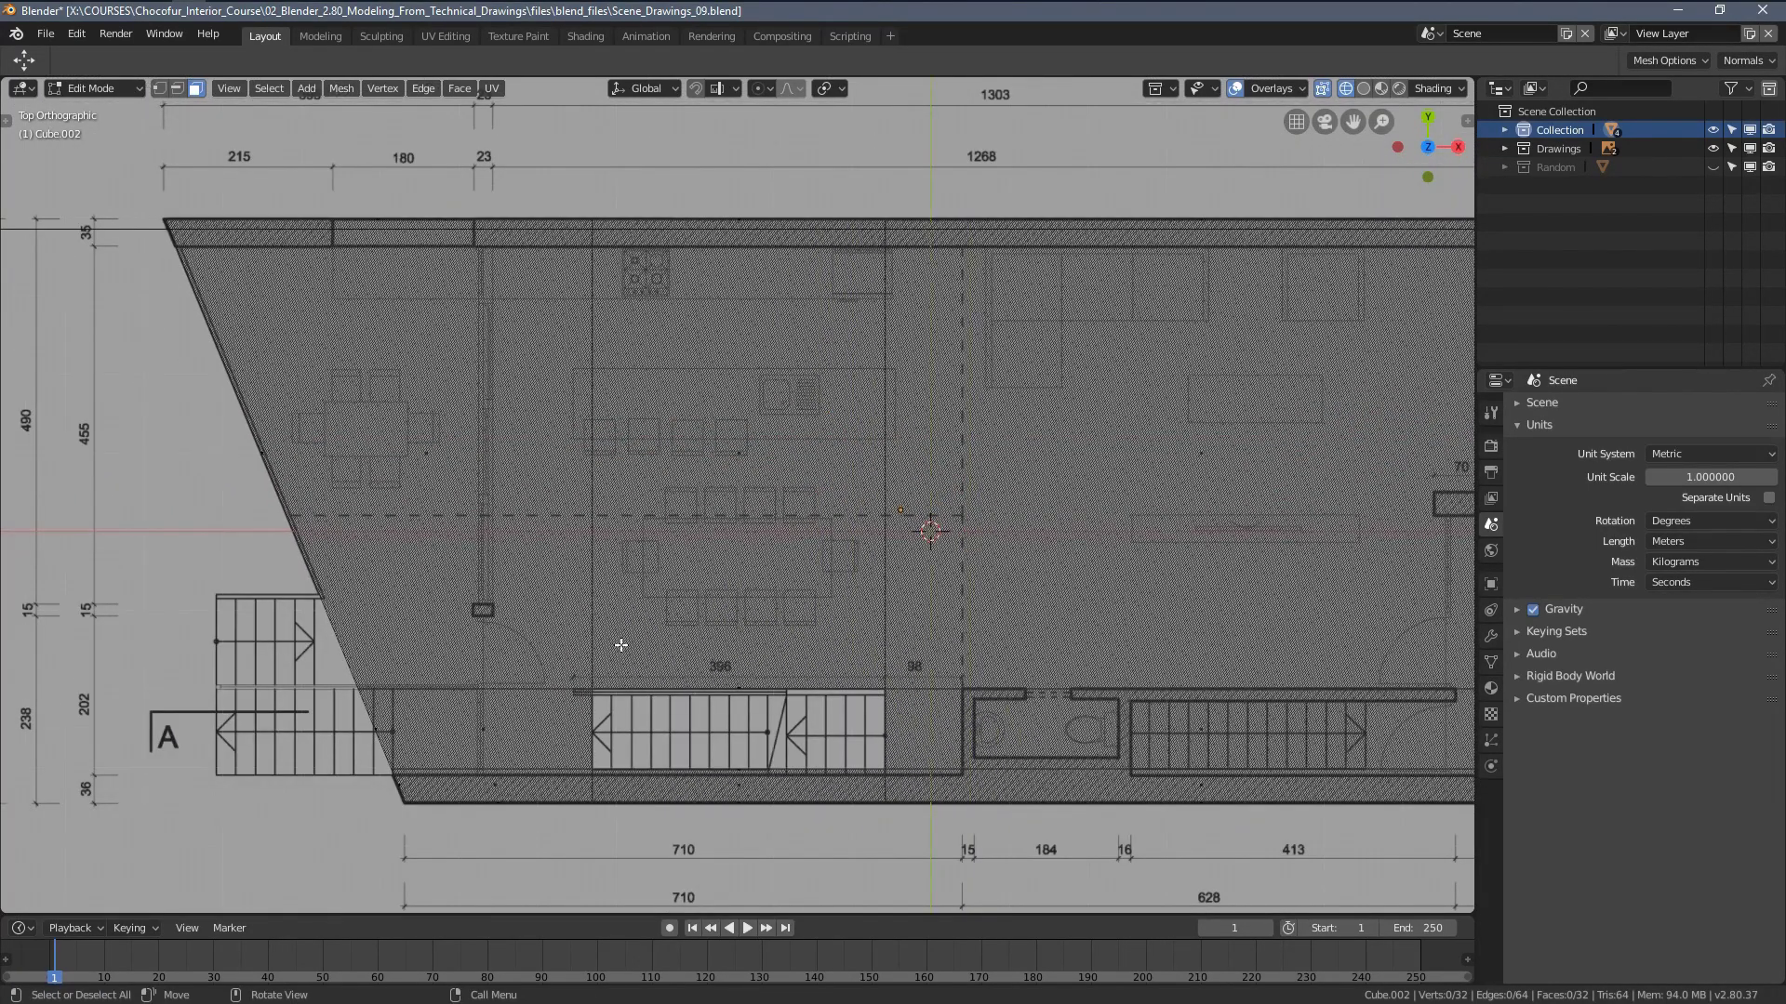
scroll(622, 644, "down", 1)
scroll(902, 656, "up", 1)
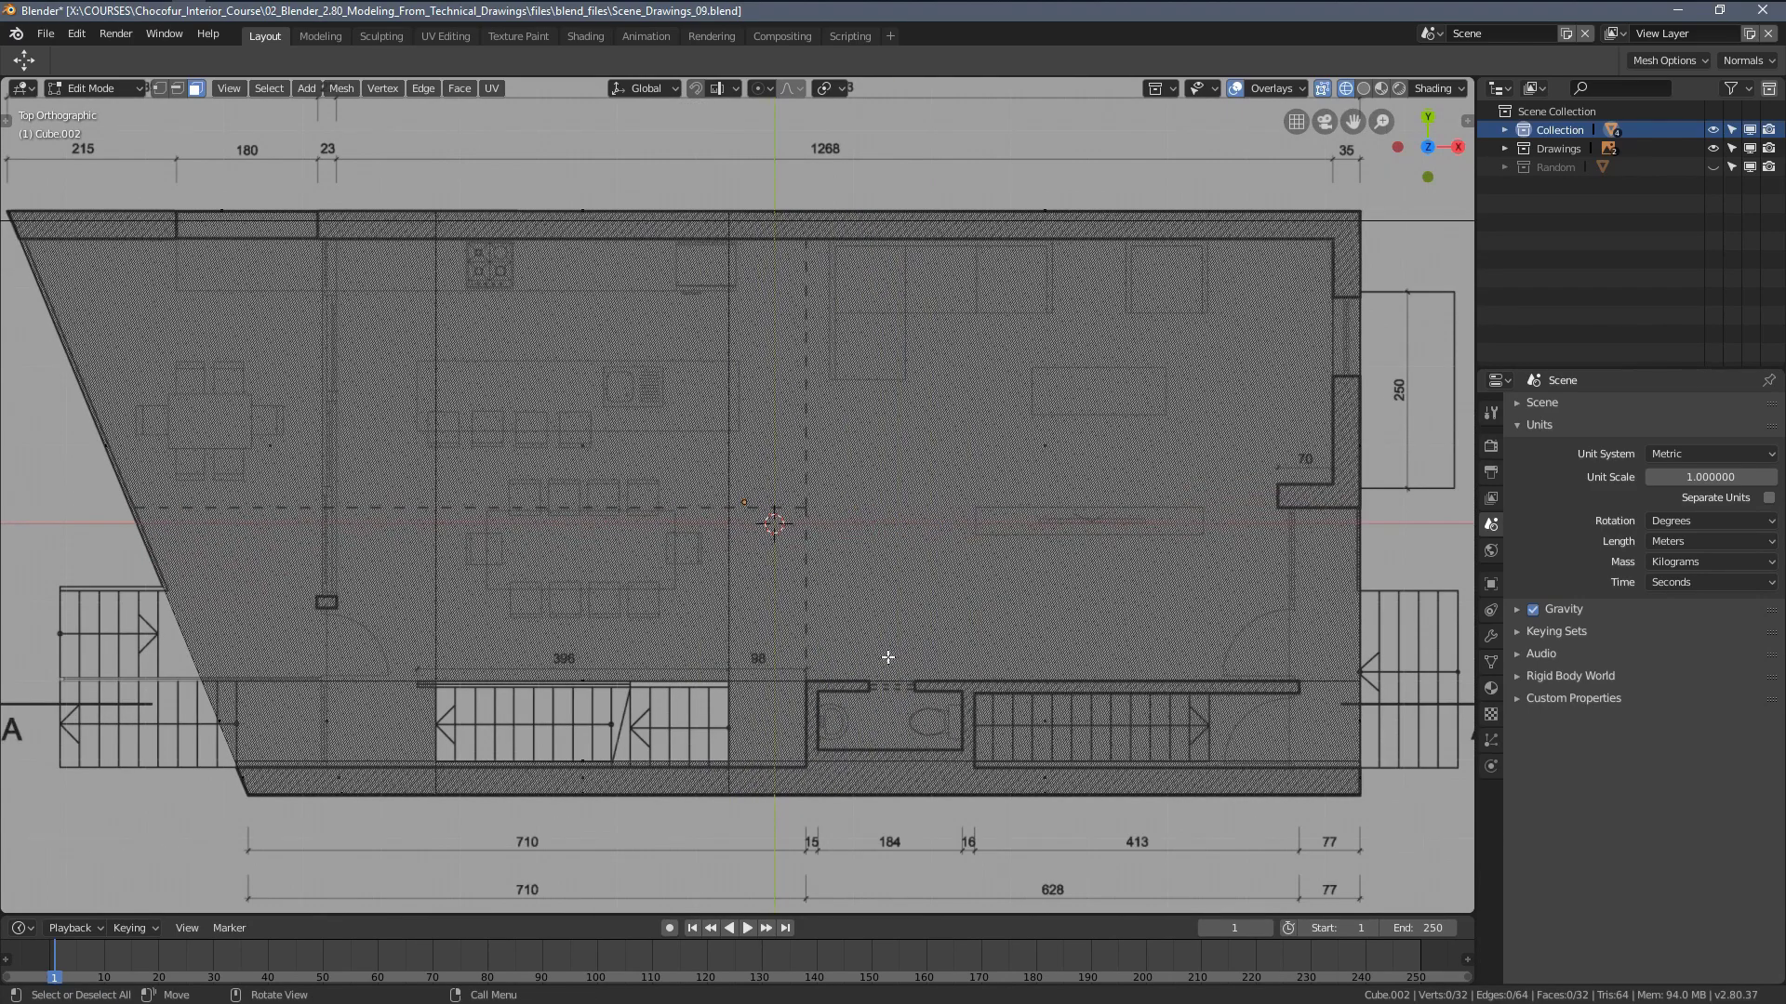
scroll(888, 656, "down", 1)
key("Tab")
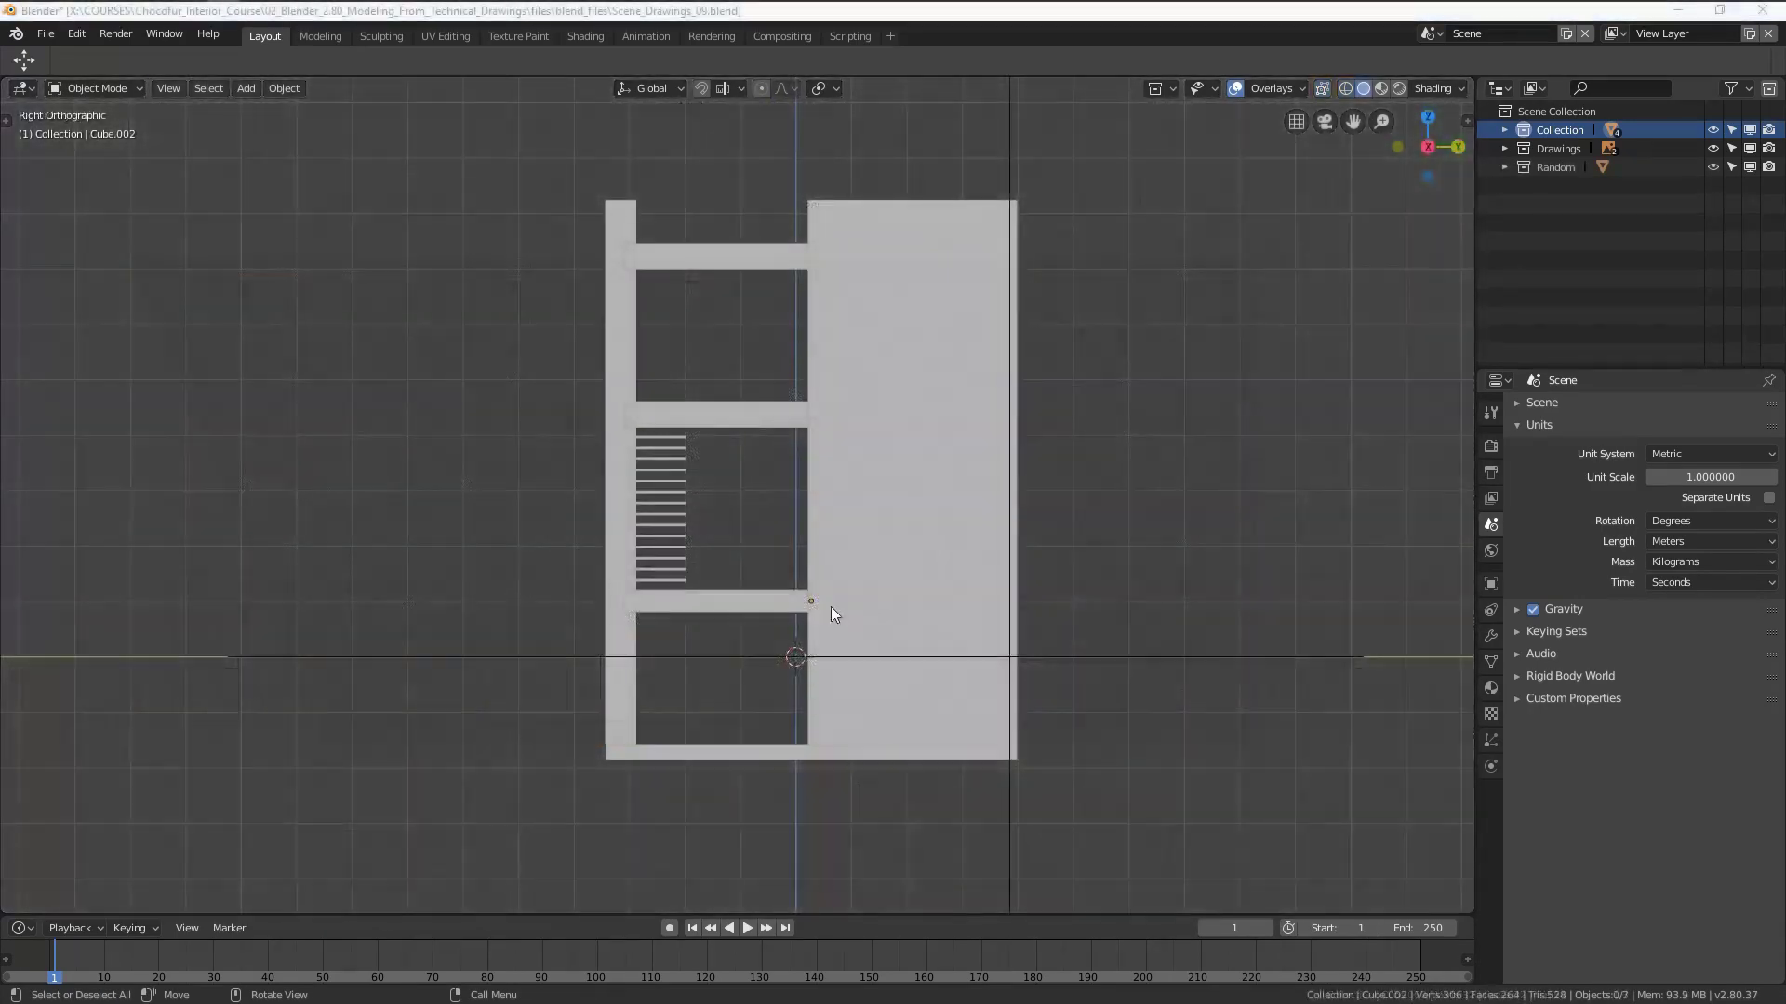
Open the building's wall mesh for editing in a wireframe front view with all faces deselected
middle_click_drag(659, 515, 846, 439)
left_click(805, 418)
key("Tab")
scroll(805, 418, "down", 2)
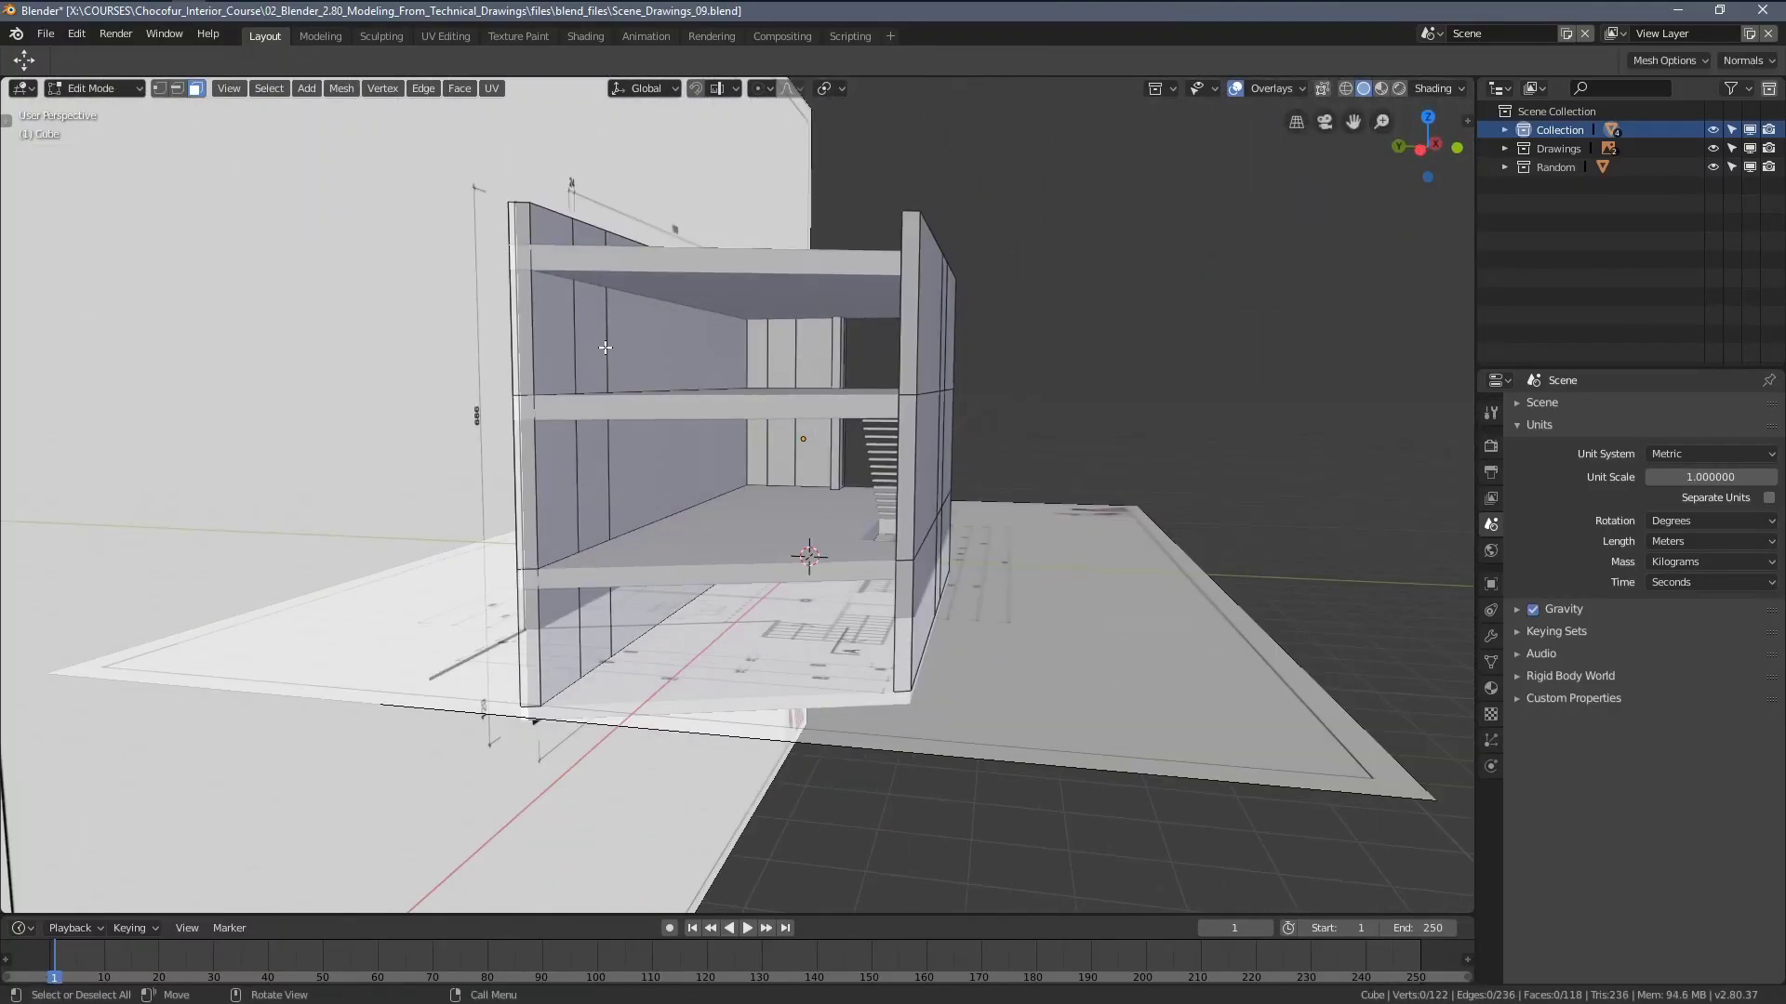
mouse_move(605, 348)
middle_mouse_down()
mouse_move(842, 445)
mouse_move(872, 377)
mouse_move(809, 374)
middle_mouse_up()
key("z")
left_click(695, 412)
key("a")
key("alt+a")
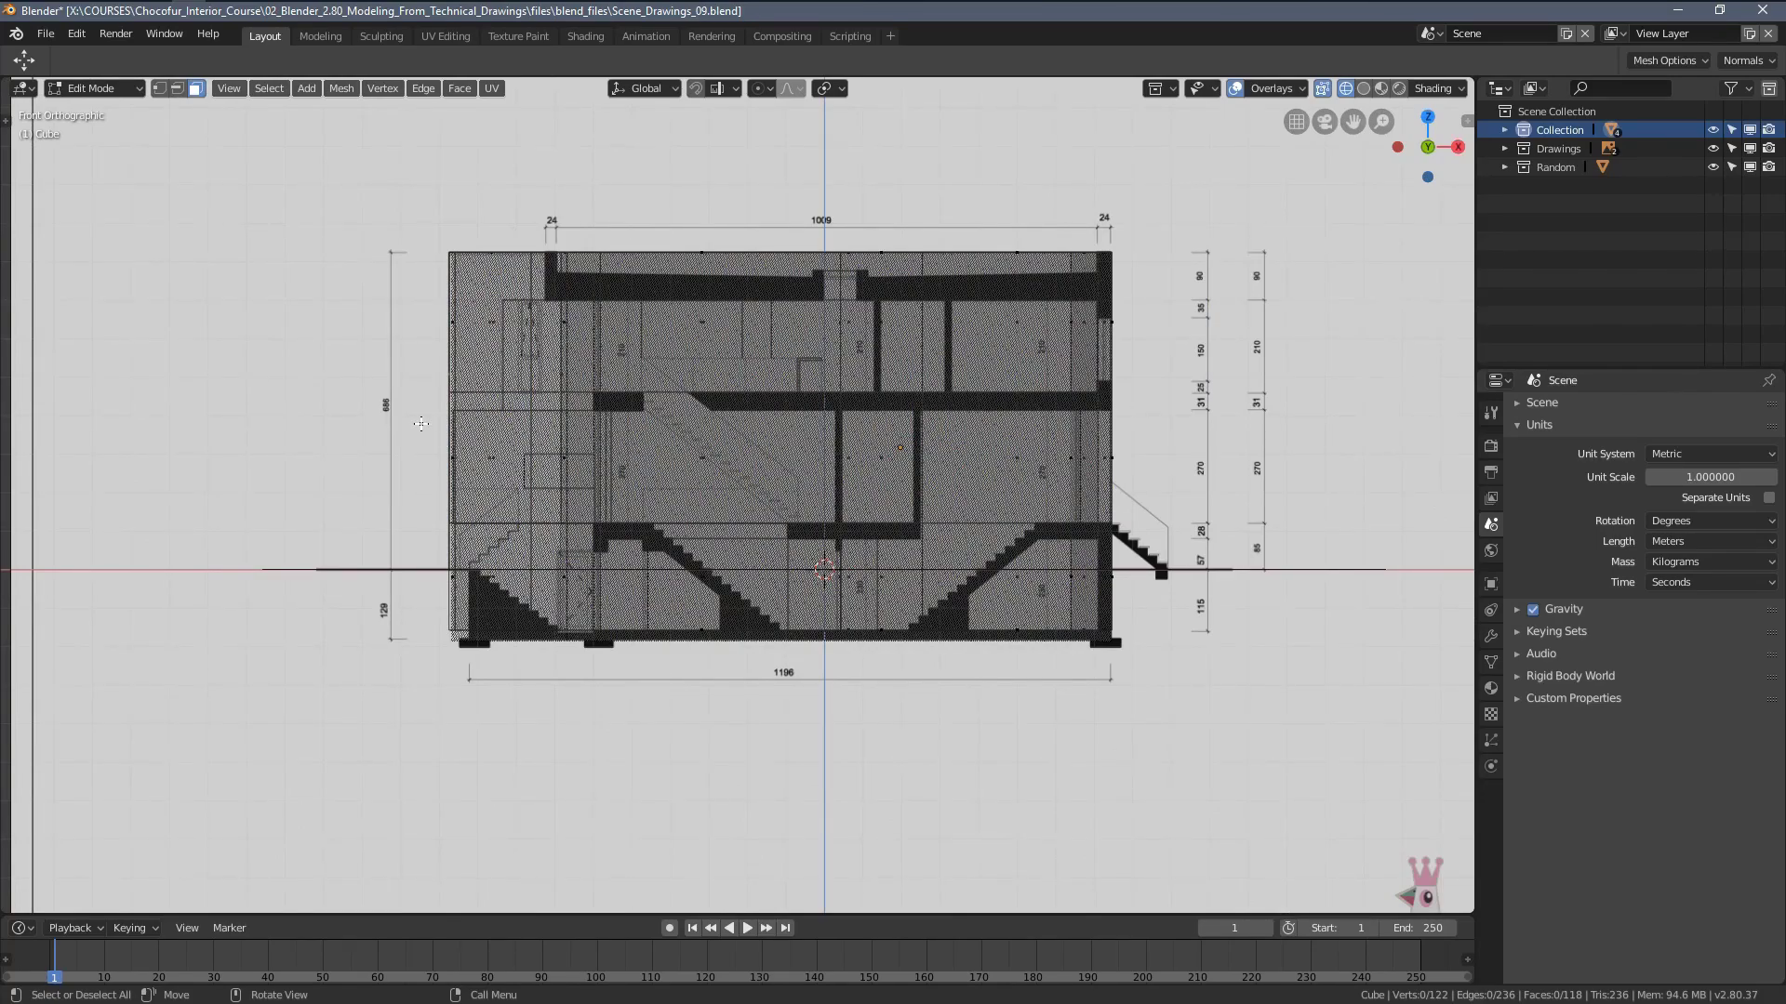
Separate the walls' storey band beside the section's lower 270 dimension into its own object and leave Edit Mode
left_click_drag(411, 418, 1178, 511)
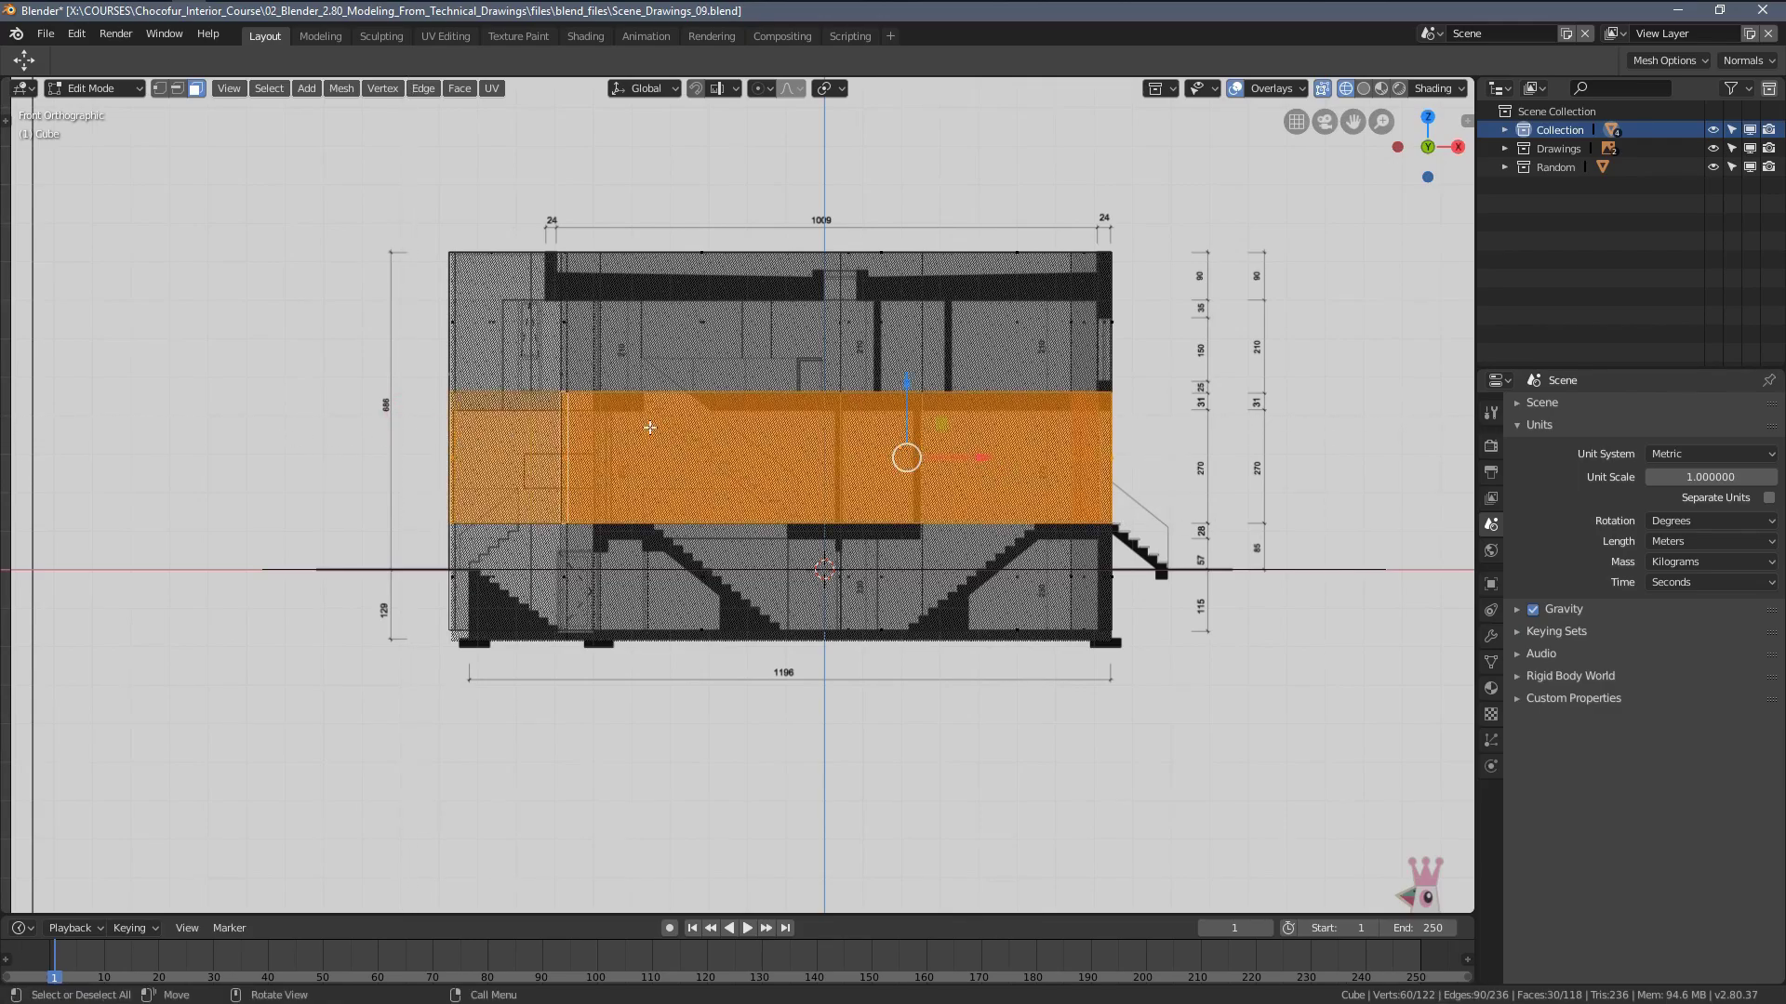
scroll(519, 423, "up", 4)
middle_click_drag(519, 423, 666, 444)
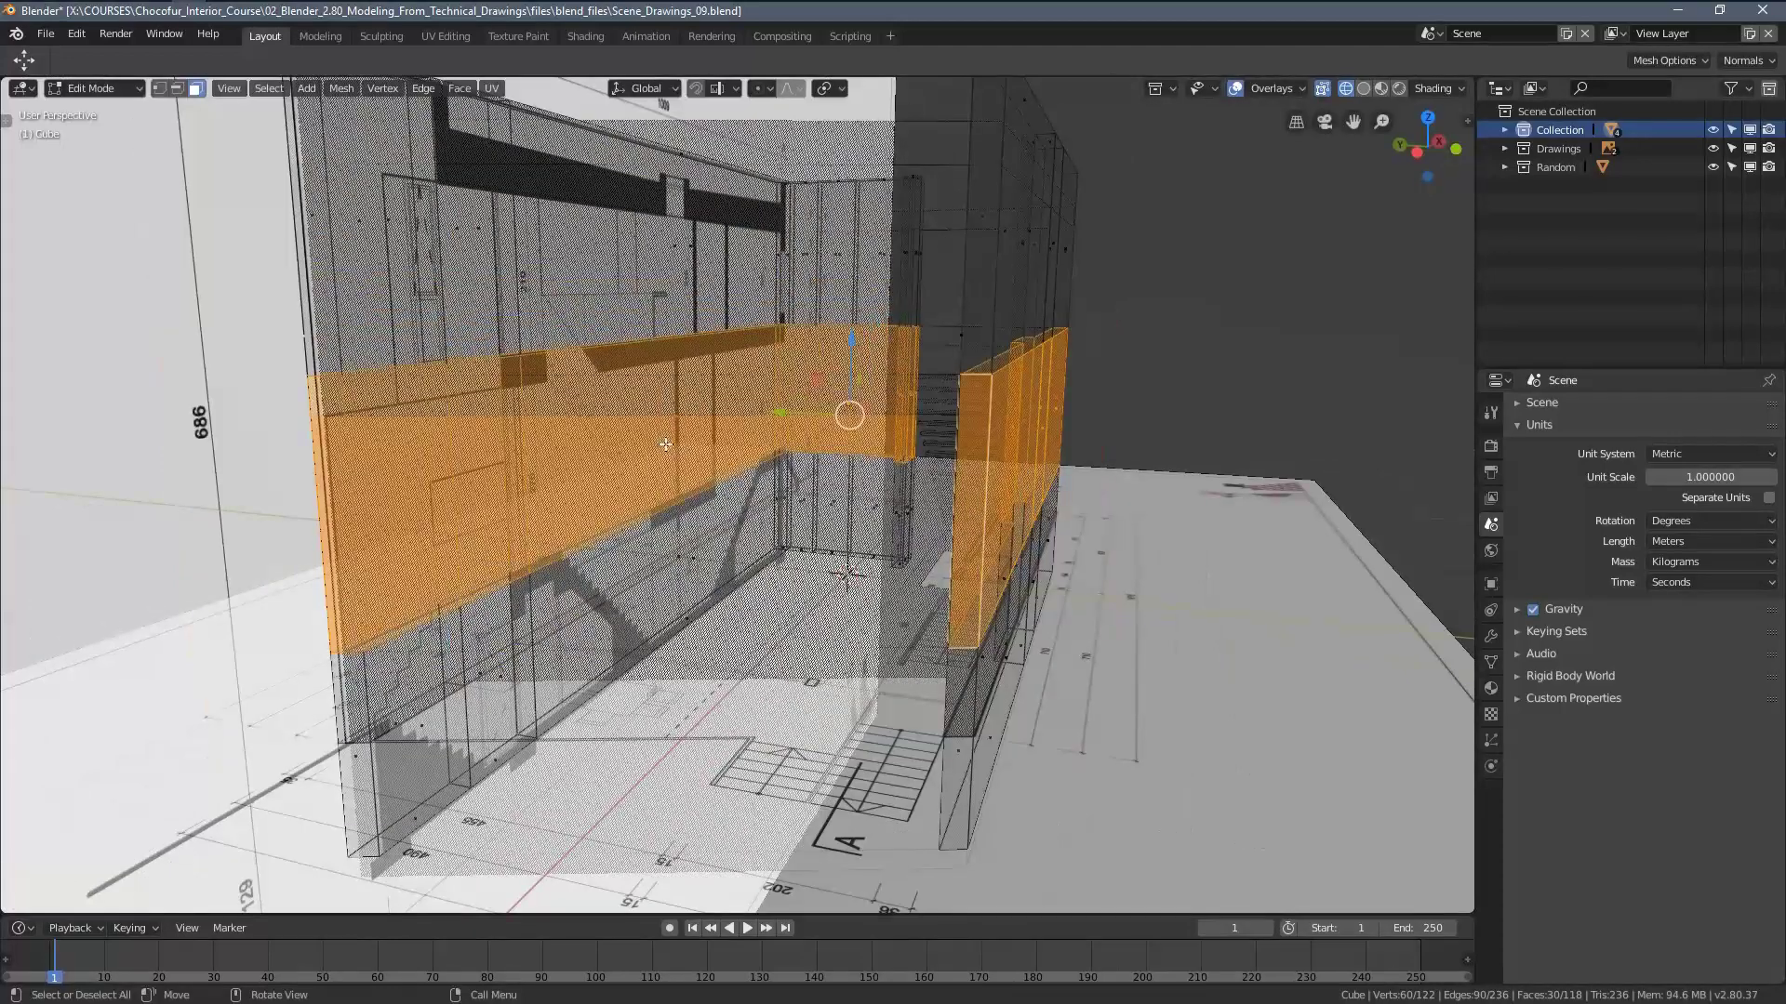
key("p")
left_click(666, 443)
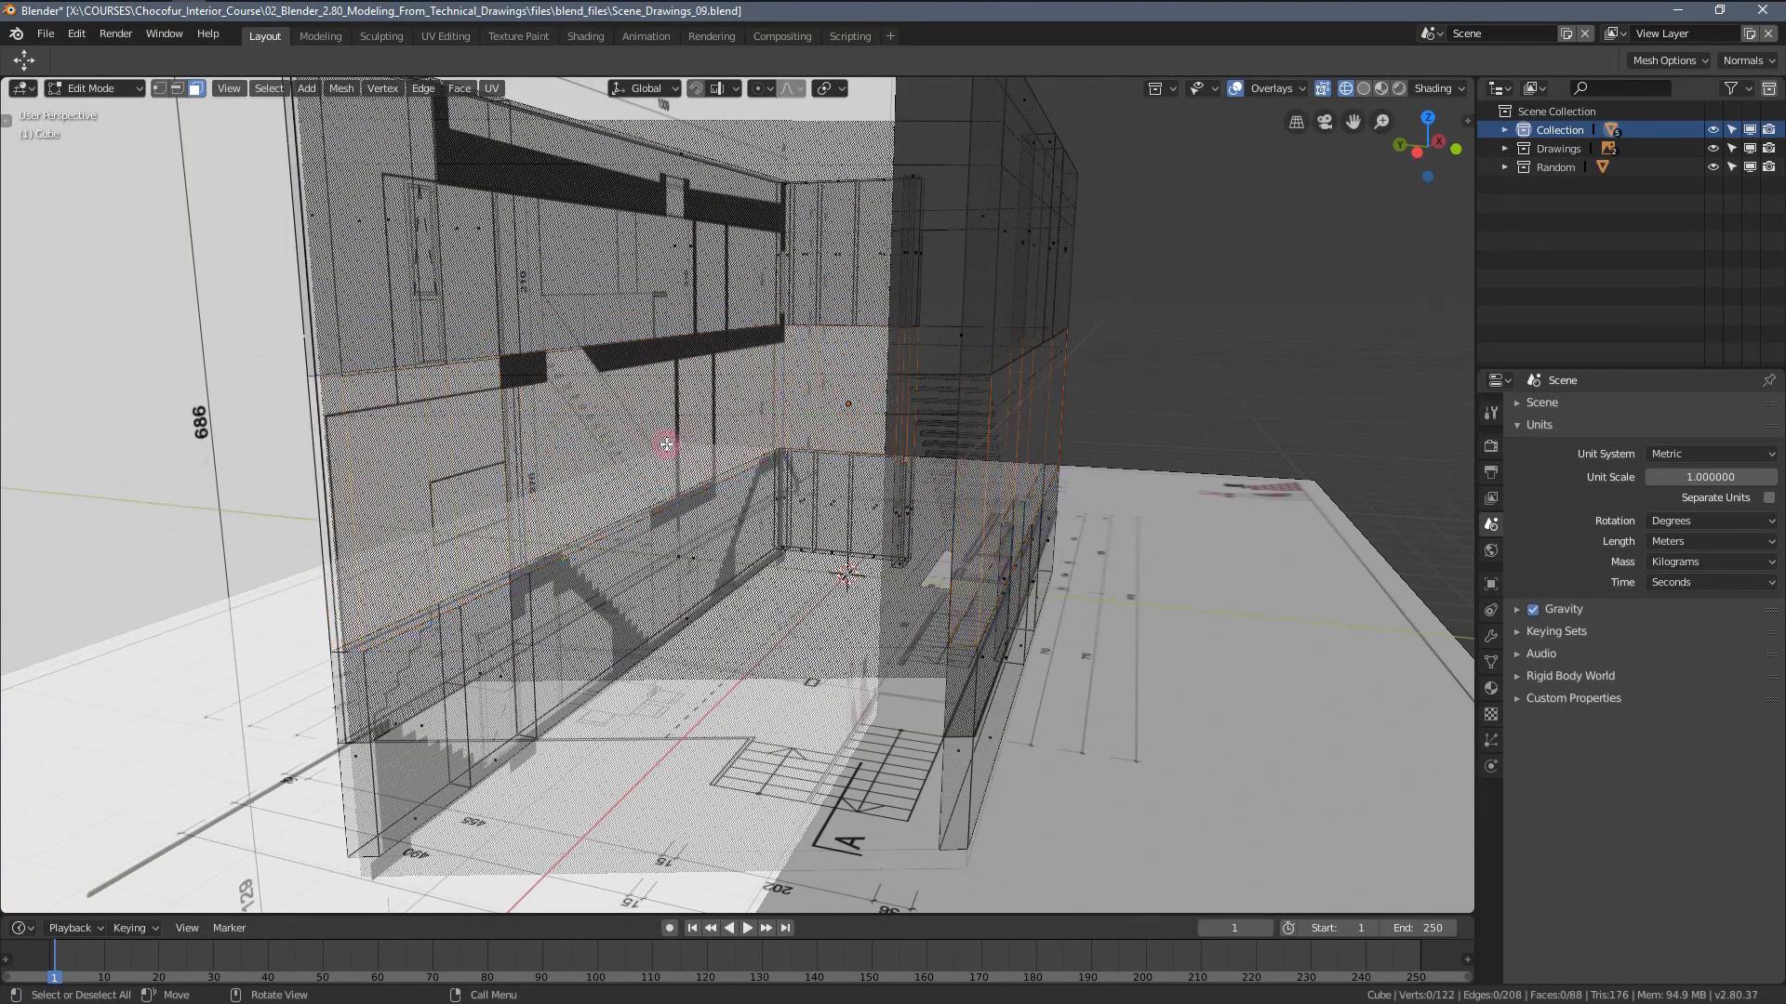
key("Tab")
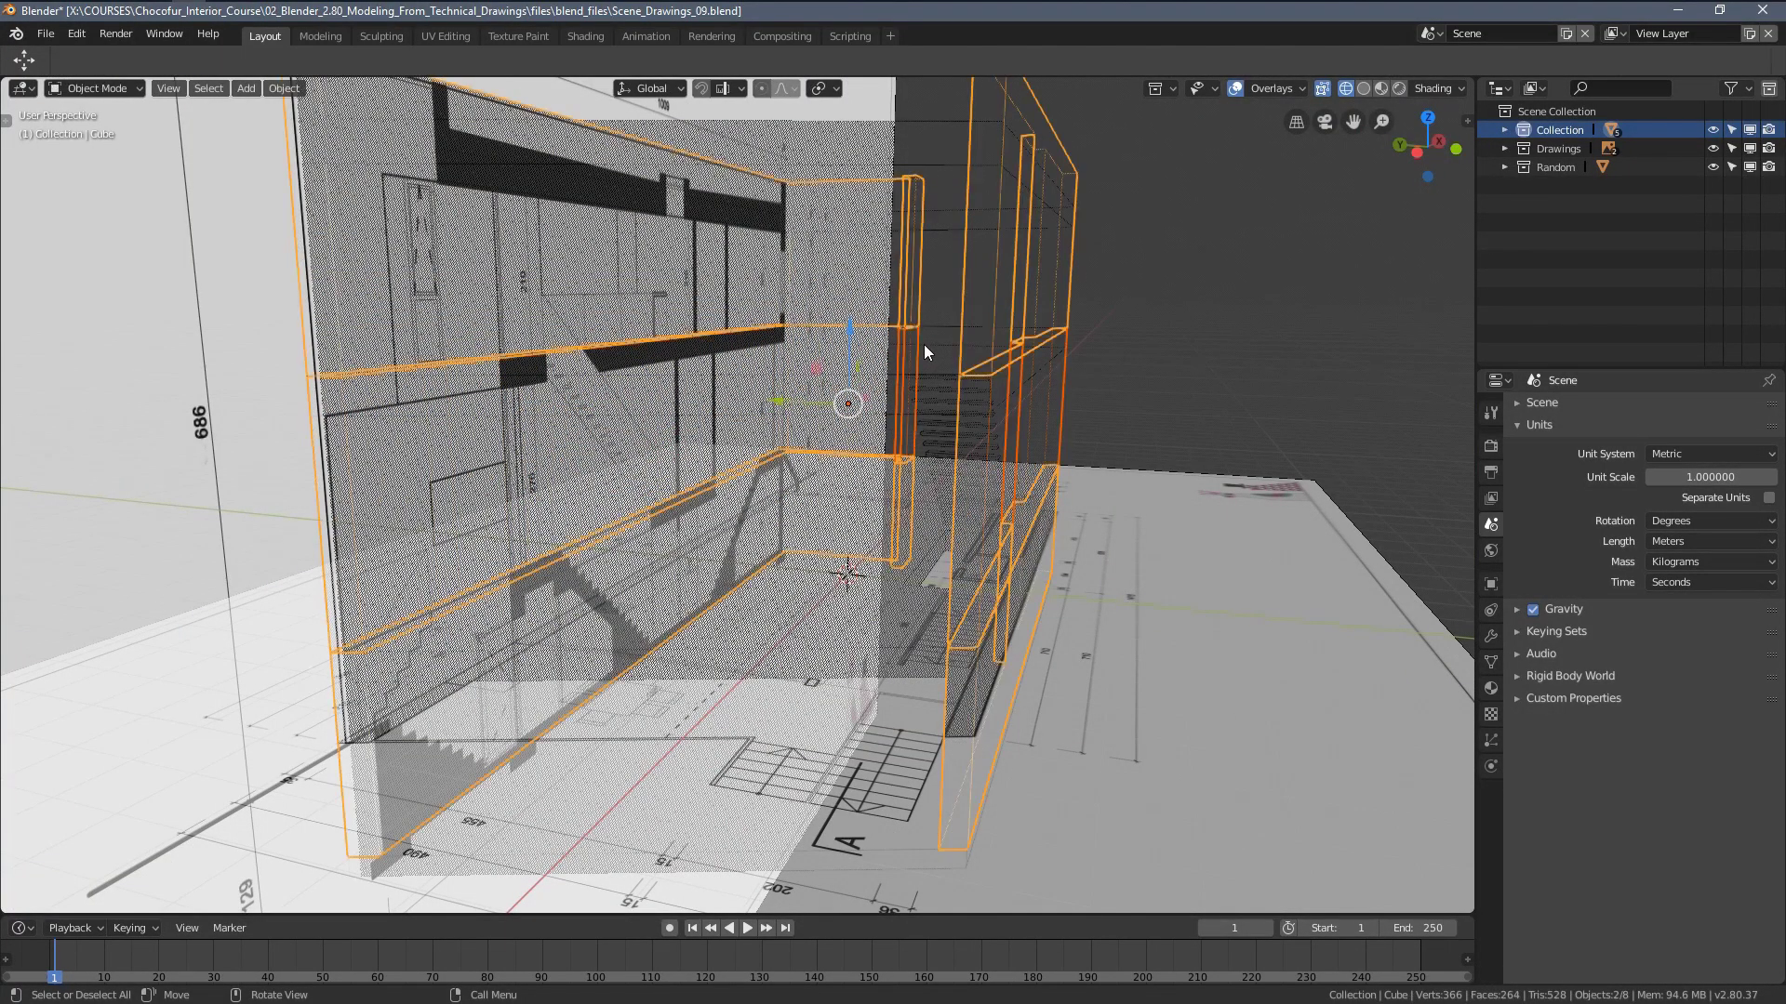
Switch to solid shading and delete the floor slab above the separated storey's walls
right_click(913, 287)
left_click(814, 437)
key("z")
left_click(921, 437)
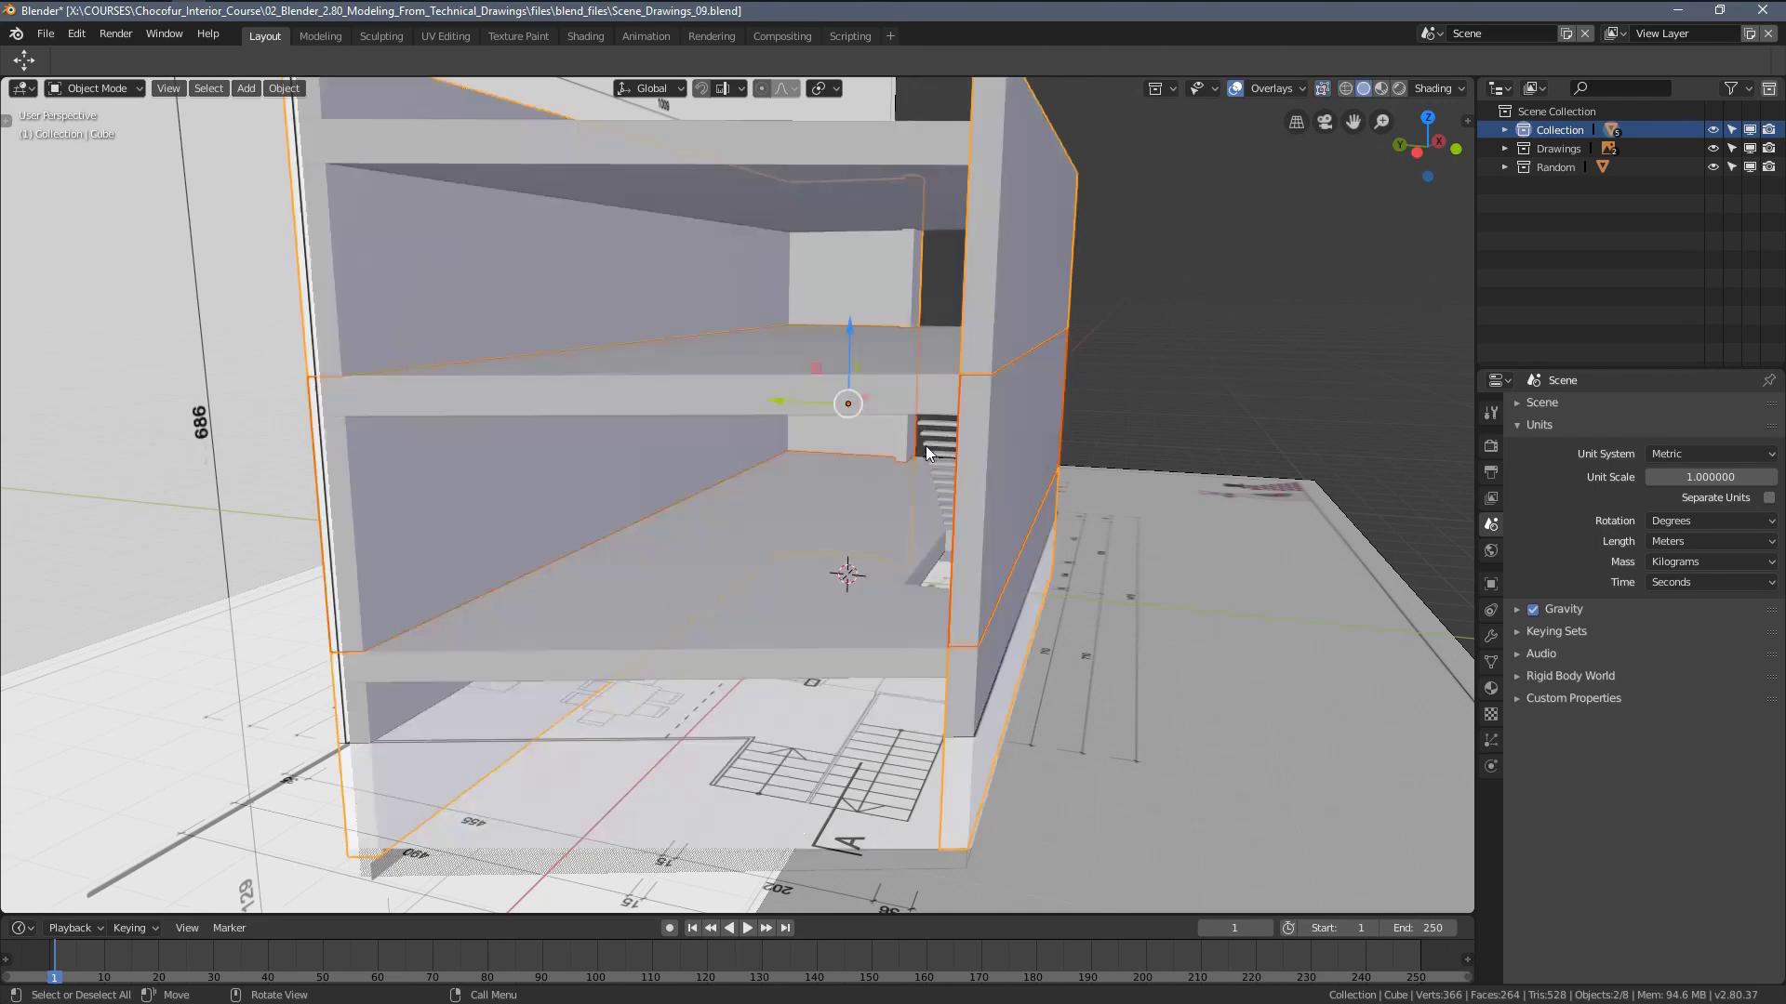
scroll(914, 372, "down", 5)
left_click(736, 394)
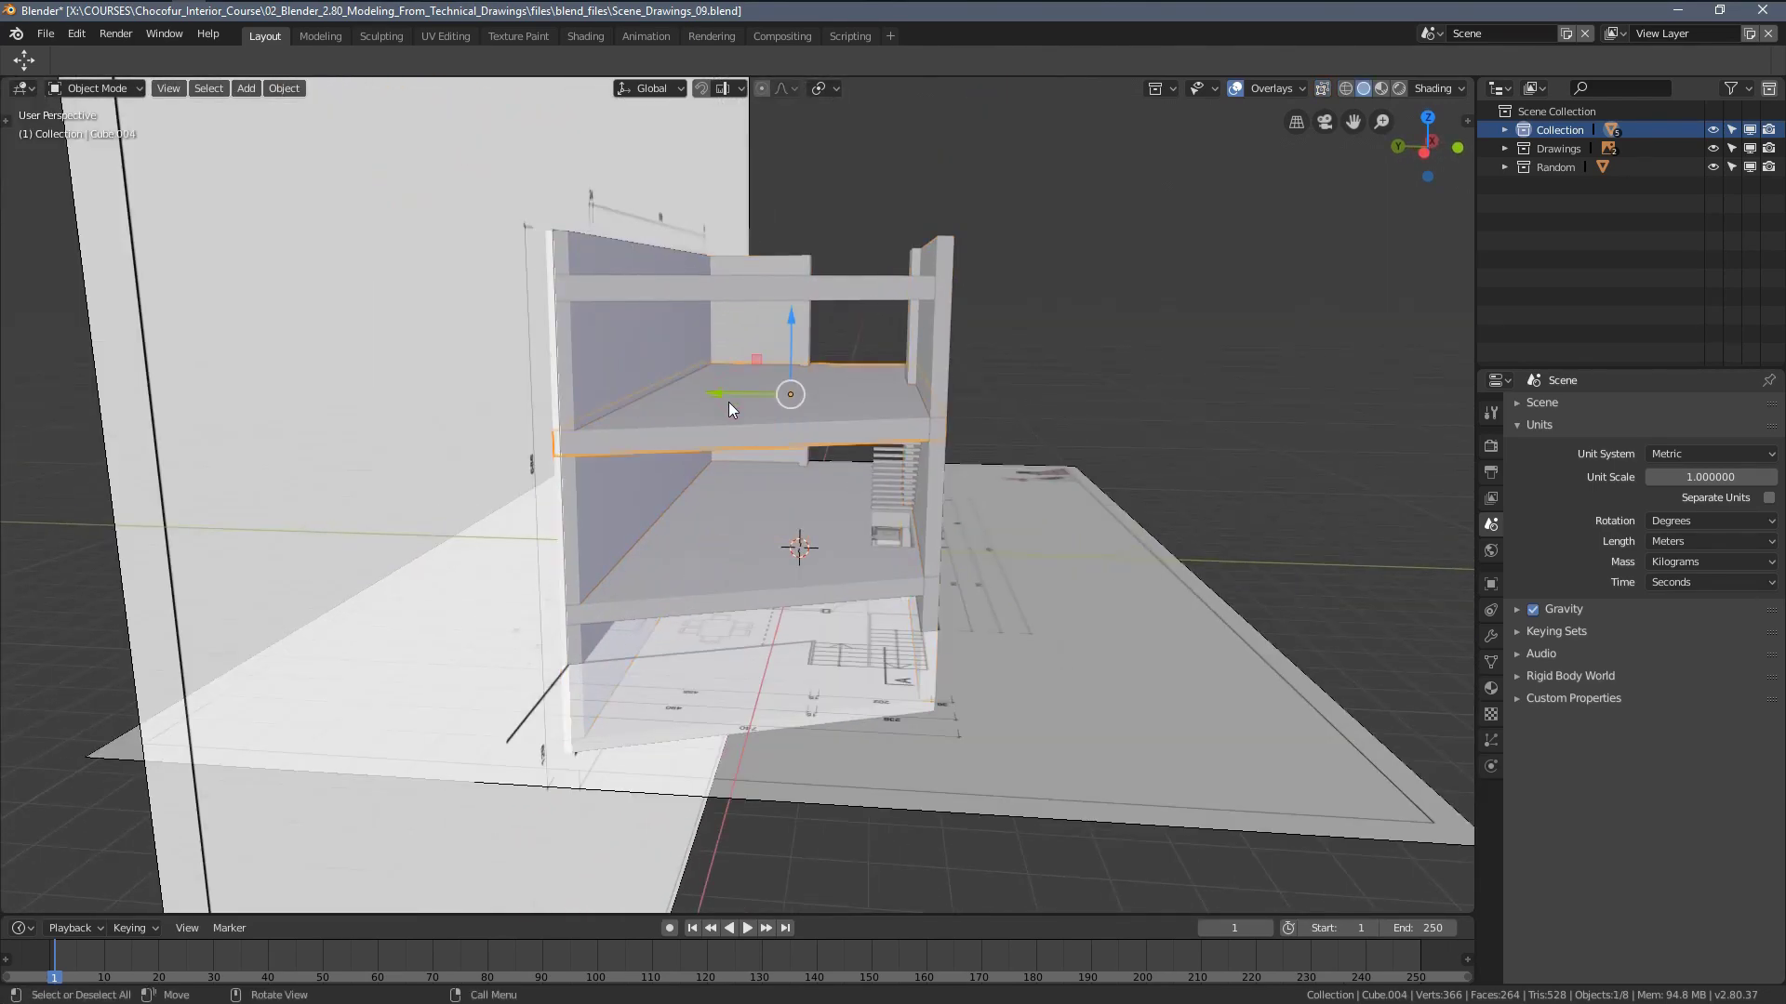
key("x")
left_click(729, 399)
Delete the roof slab and the wall object remaining above and below the separated storey
left_click(734, 291)
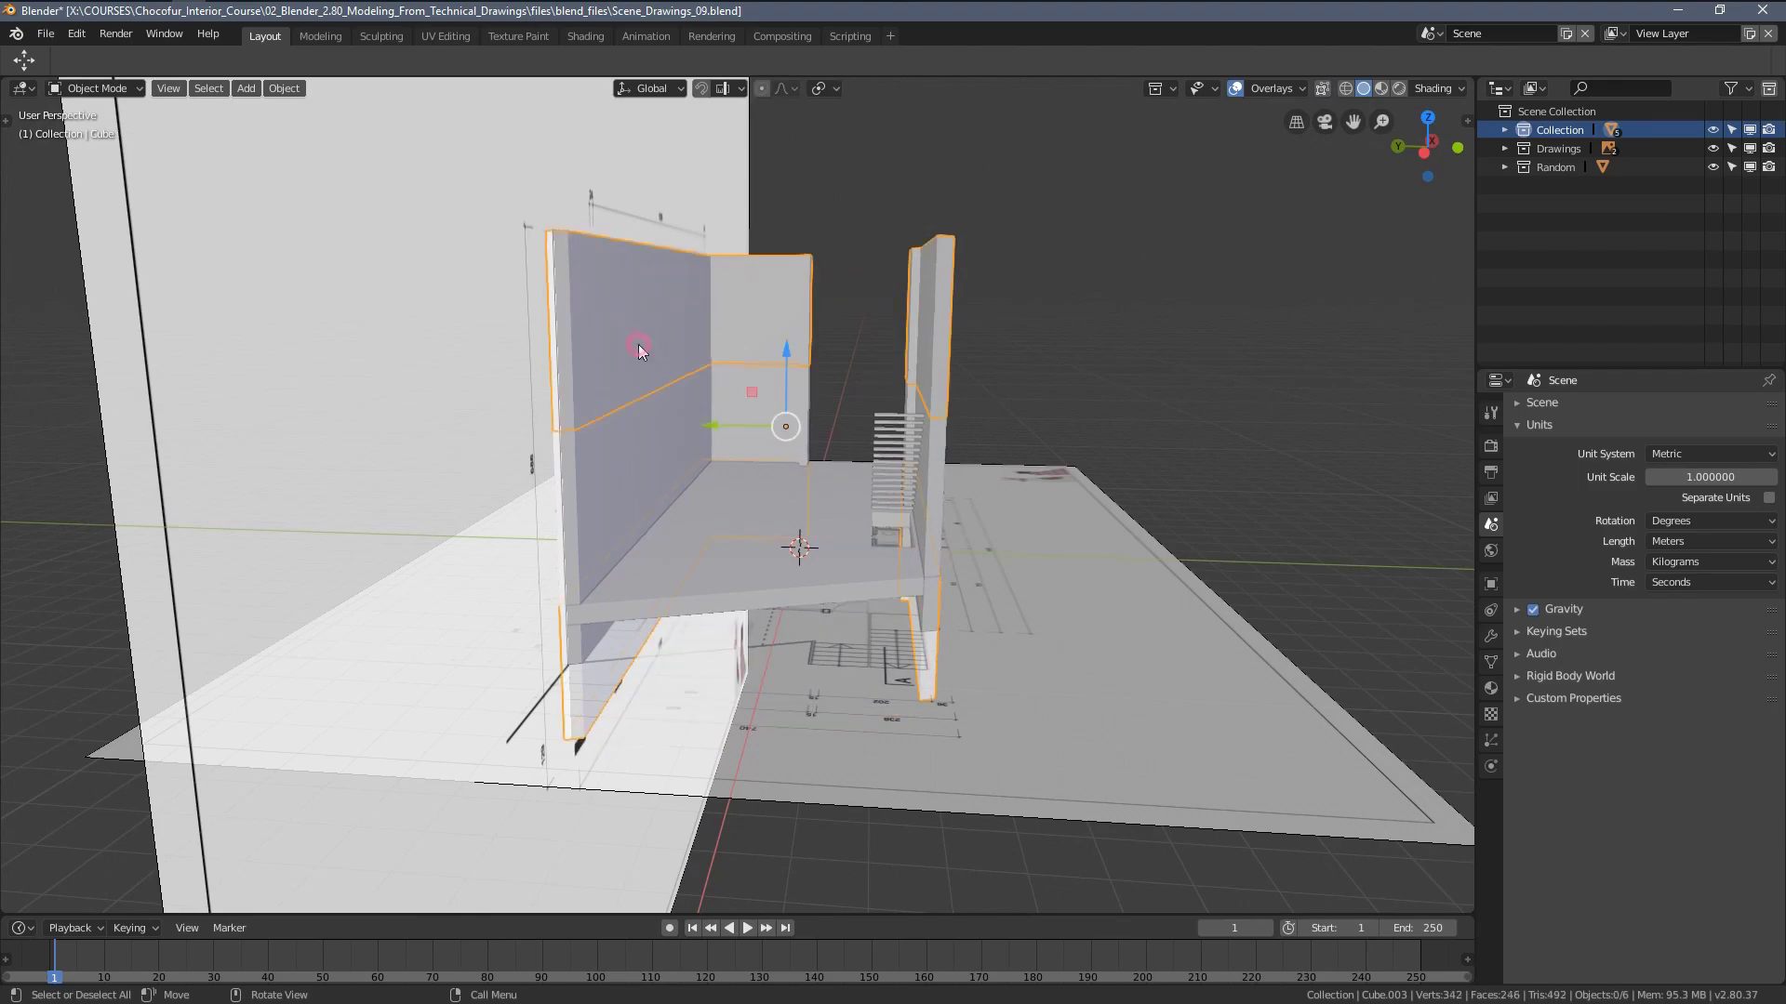
key("Delete")
middle_click_drag(705, 348, 858, 420)
scroll(858, 420, "up", 1)
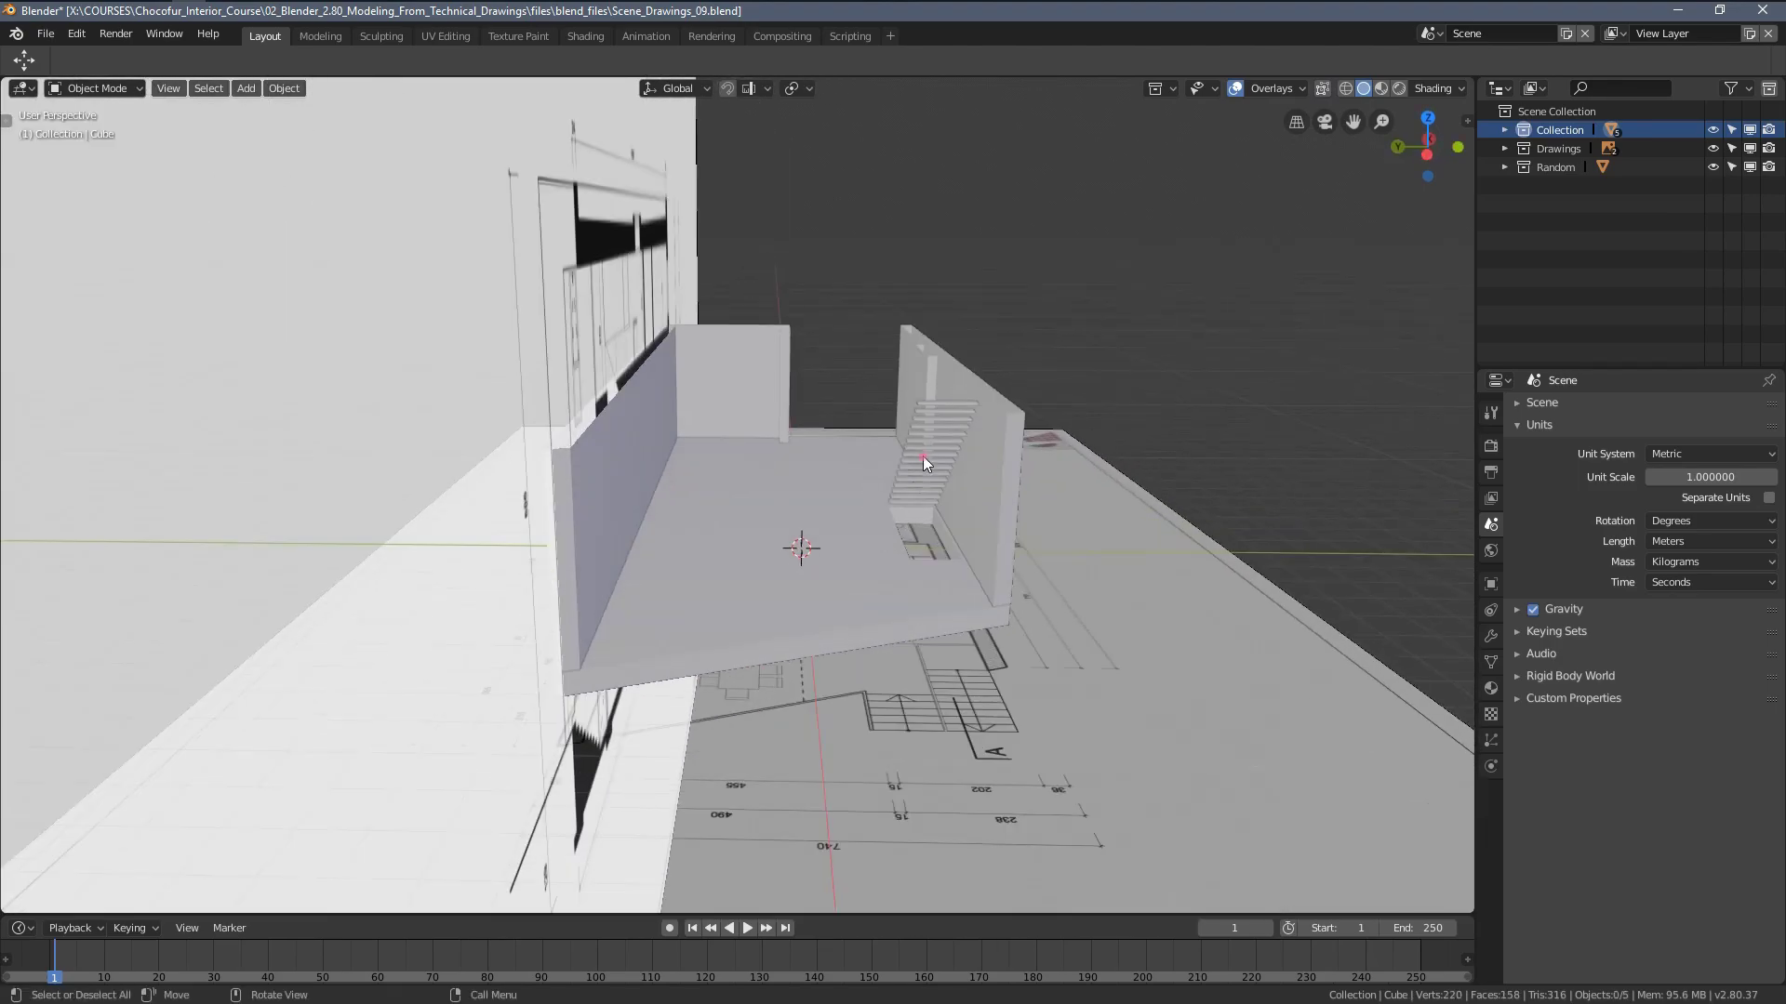
Hide the staircase object standing between the storey's walls
left_click(923, 456)
left_click(928, 463)
left_click(911, 472)
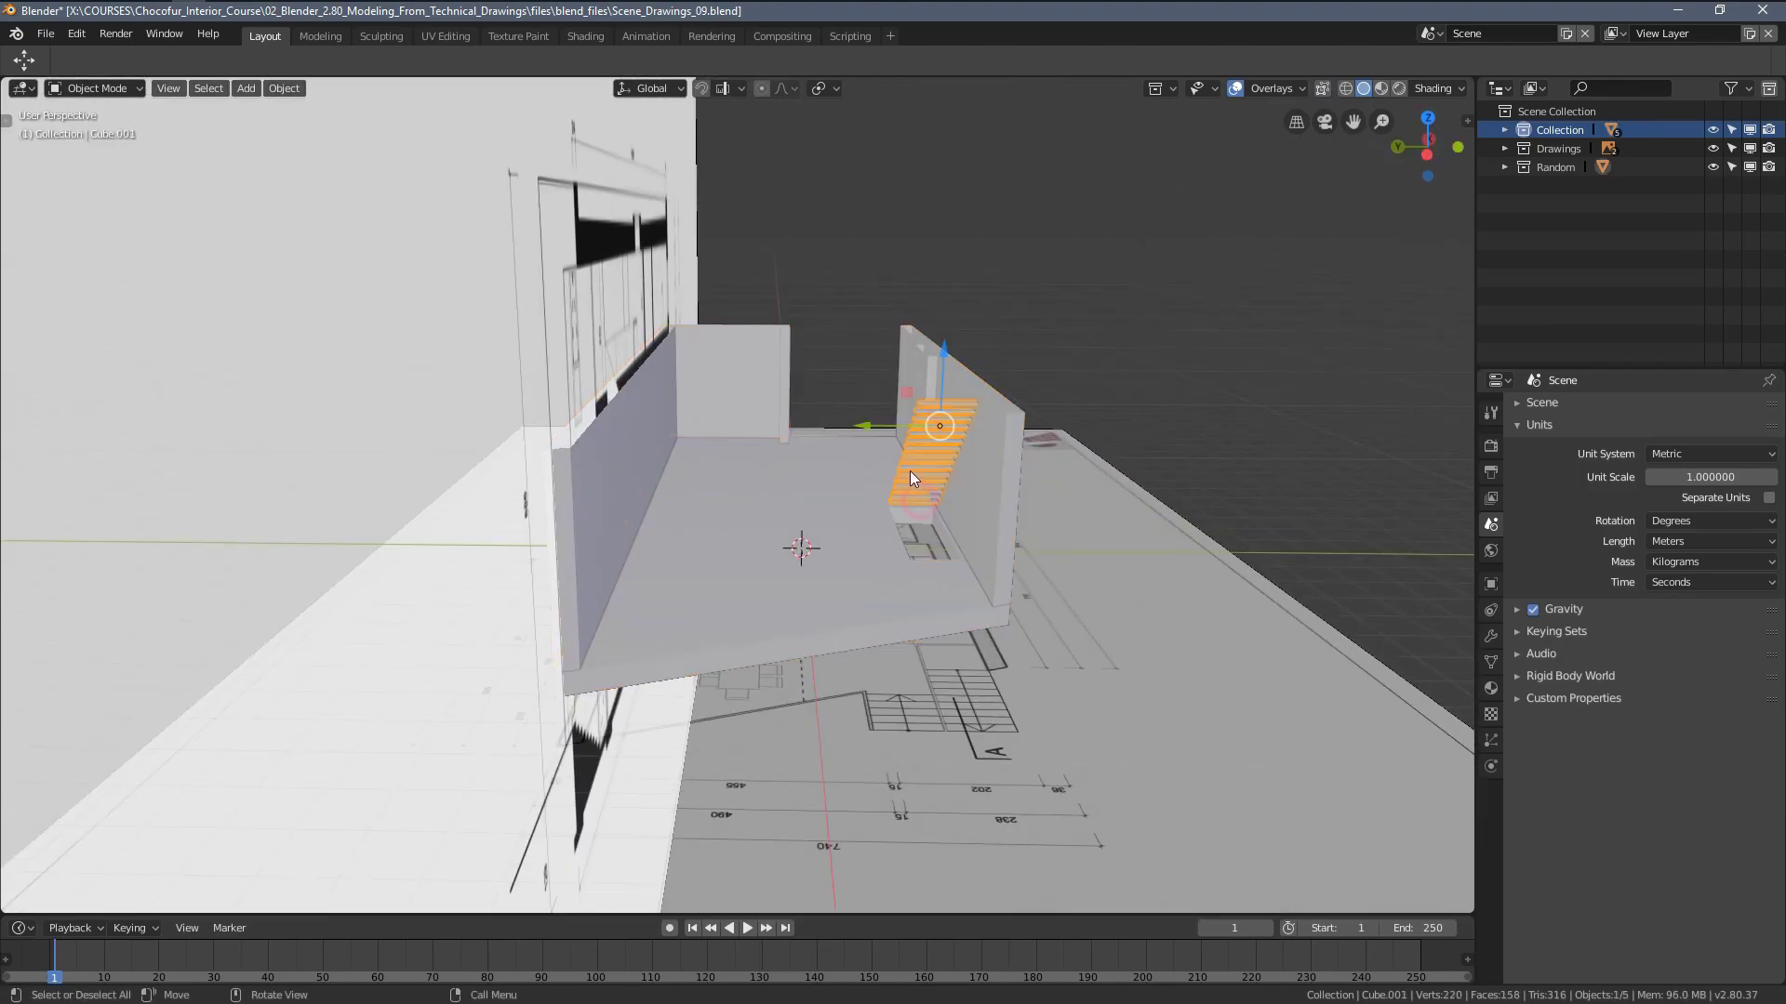
key("h")
middle_click_drag(891, 406, 762, 515)
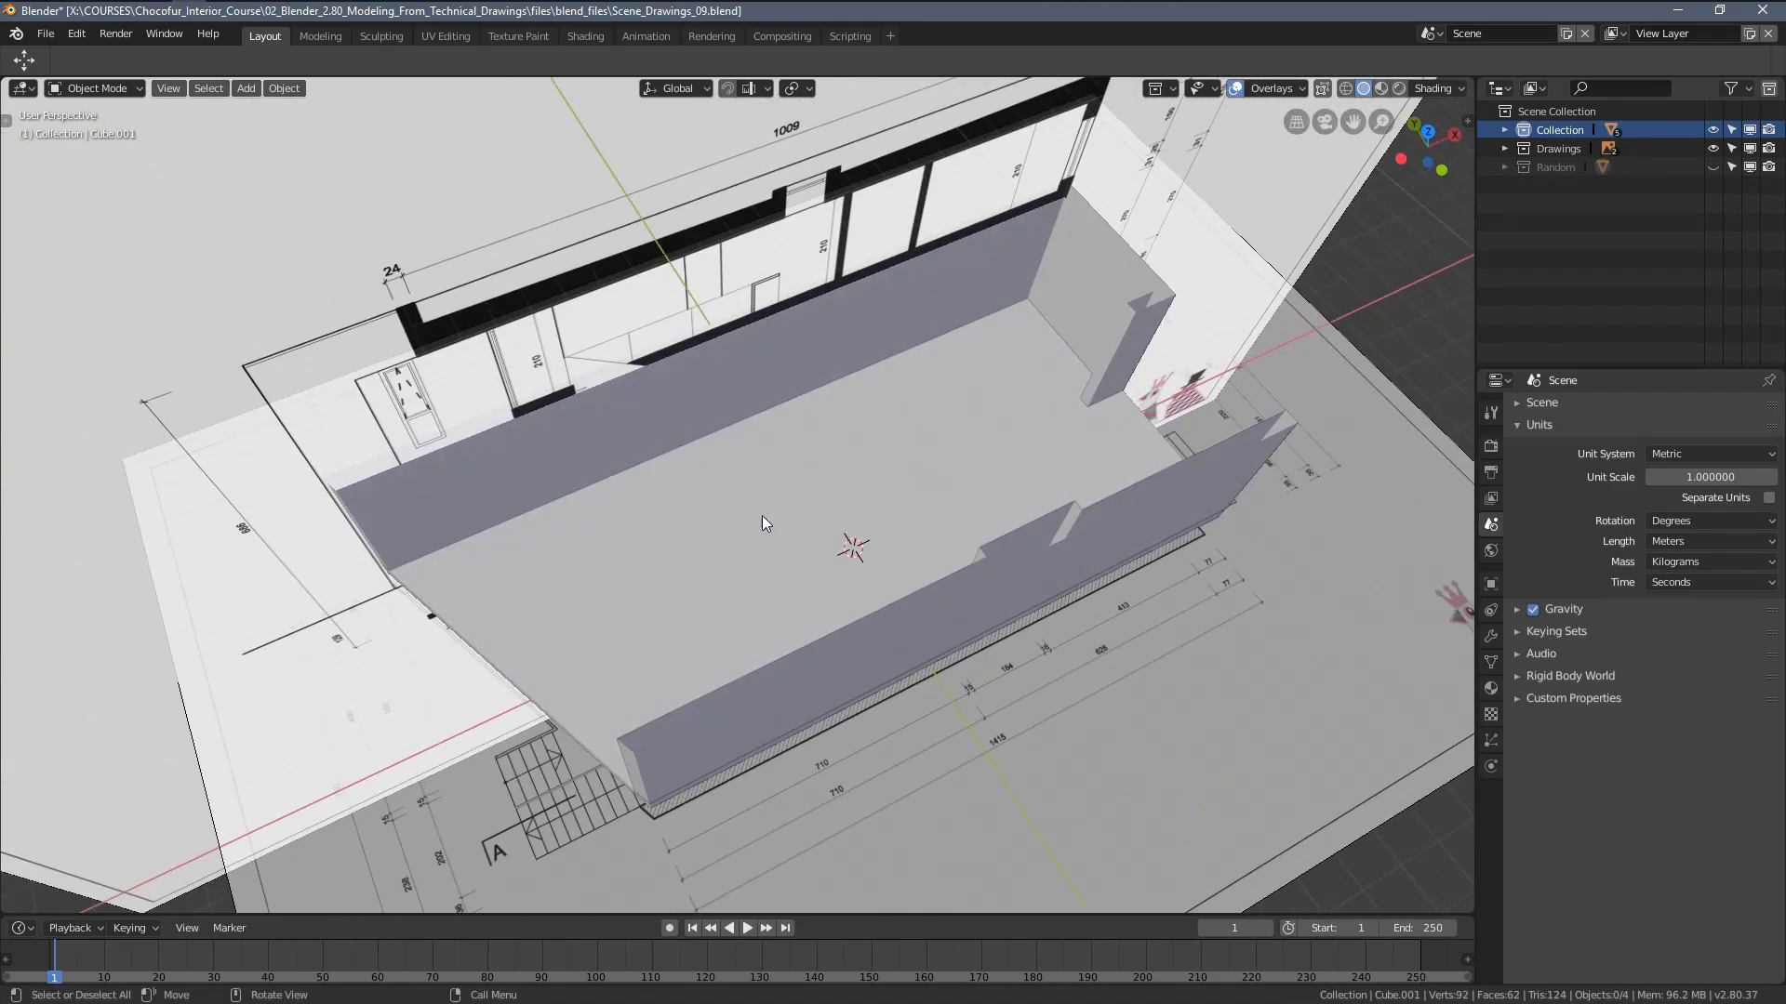
left_click(921, 443)
middle_click_drag(902, 484, 844, 342)
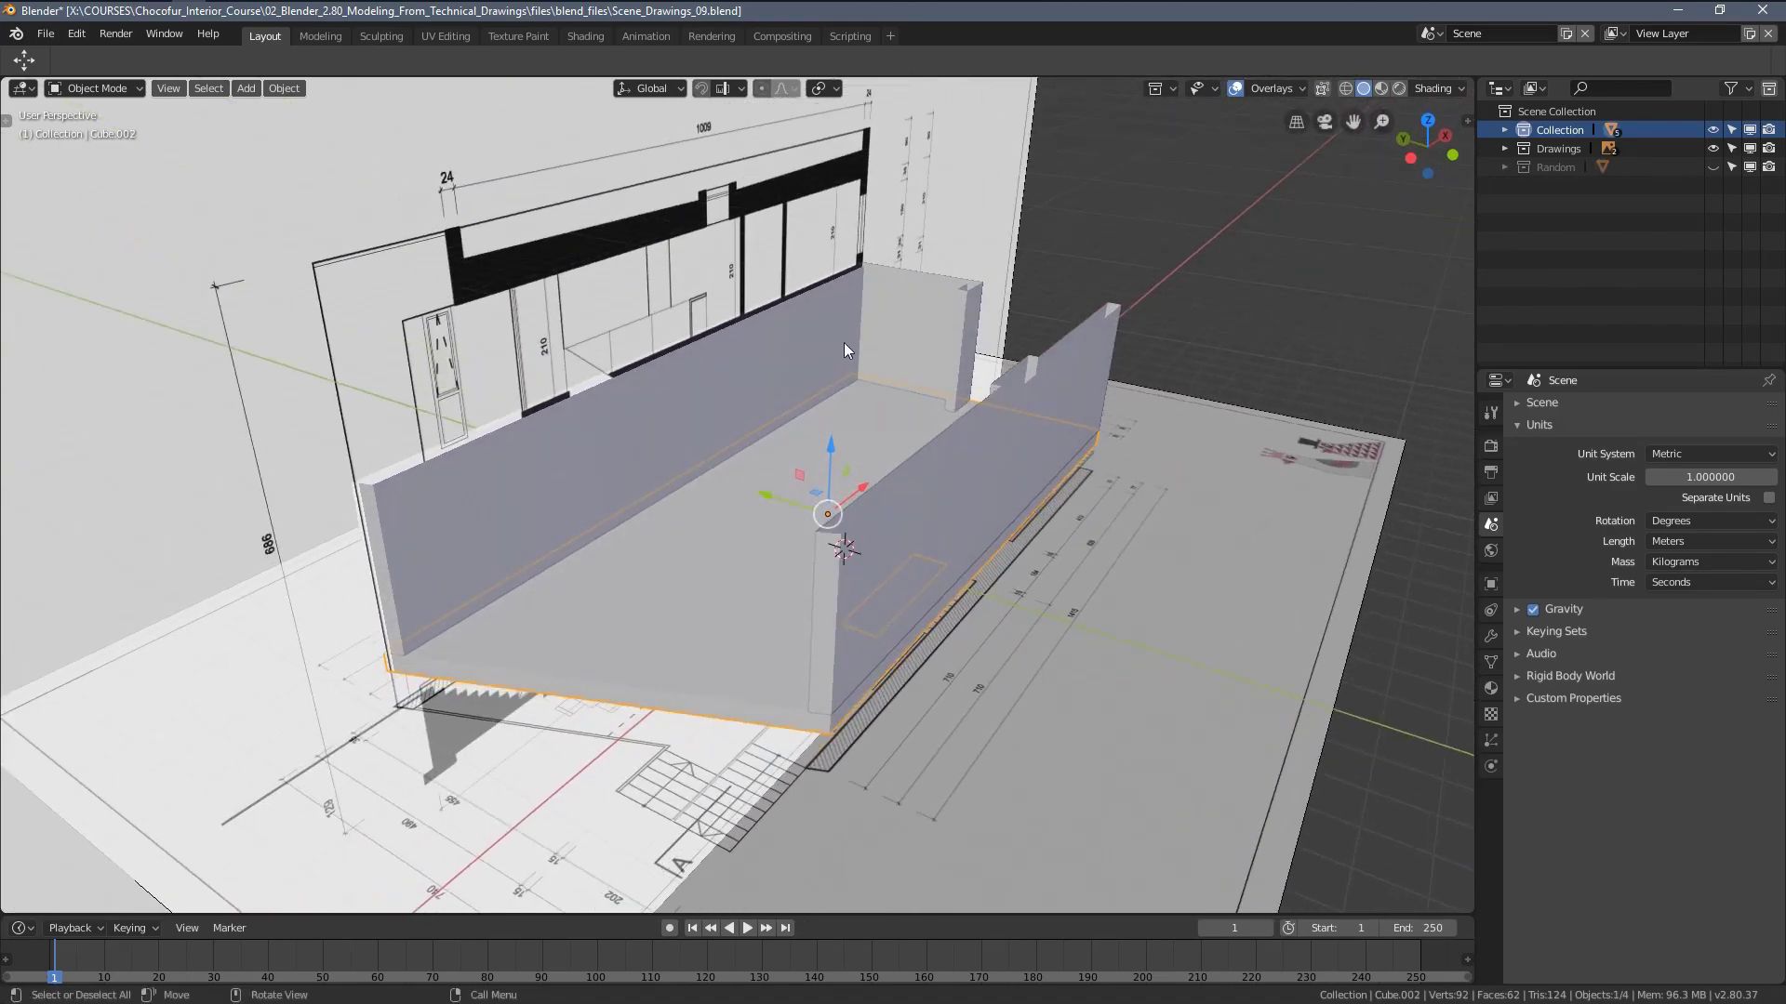
middle_click_drag(818, 502, 971, 379)
left_click(734, 405)
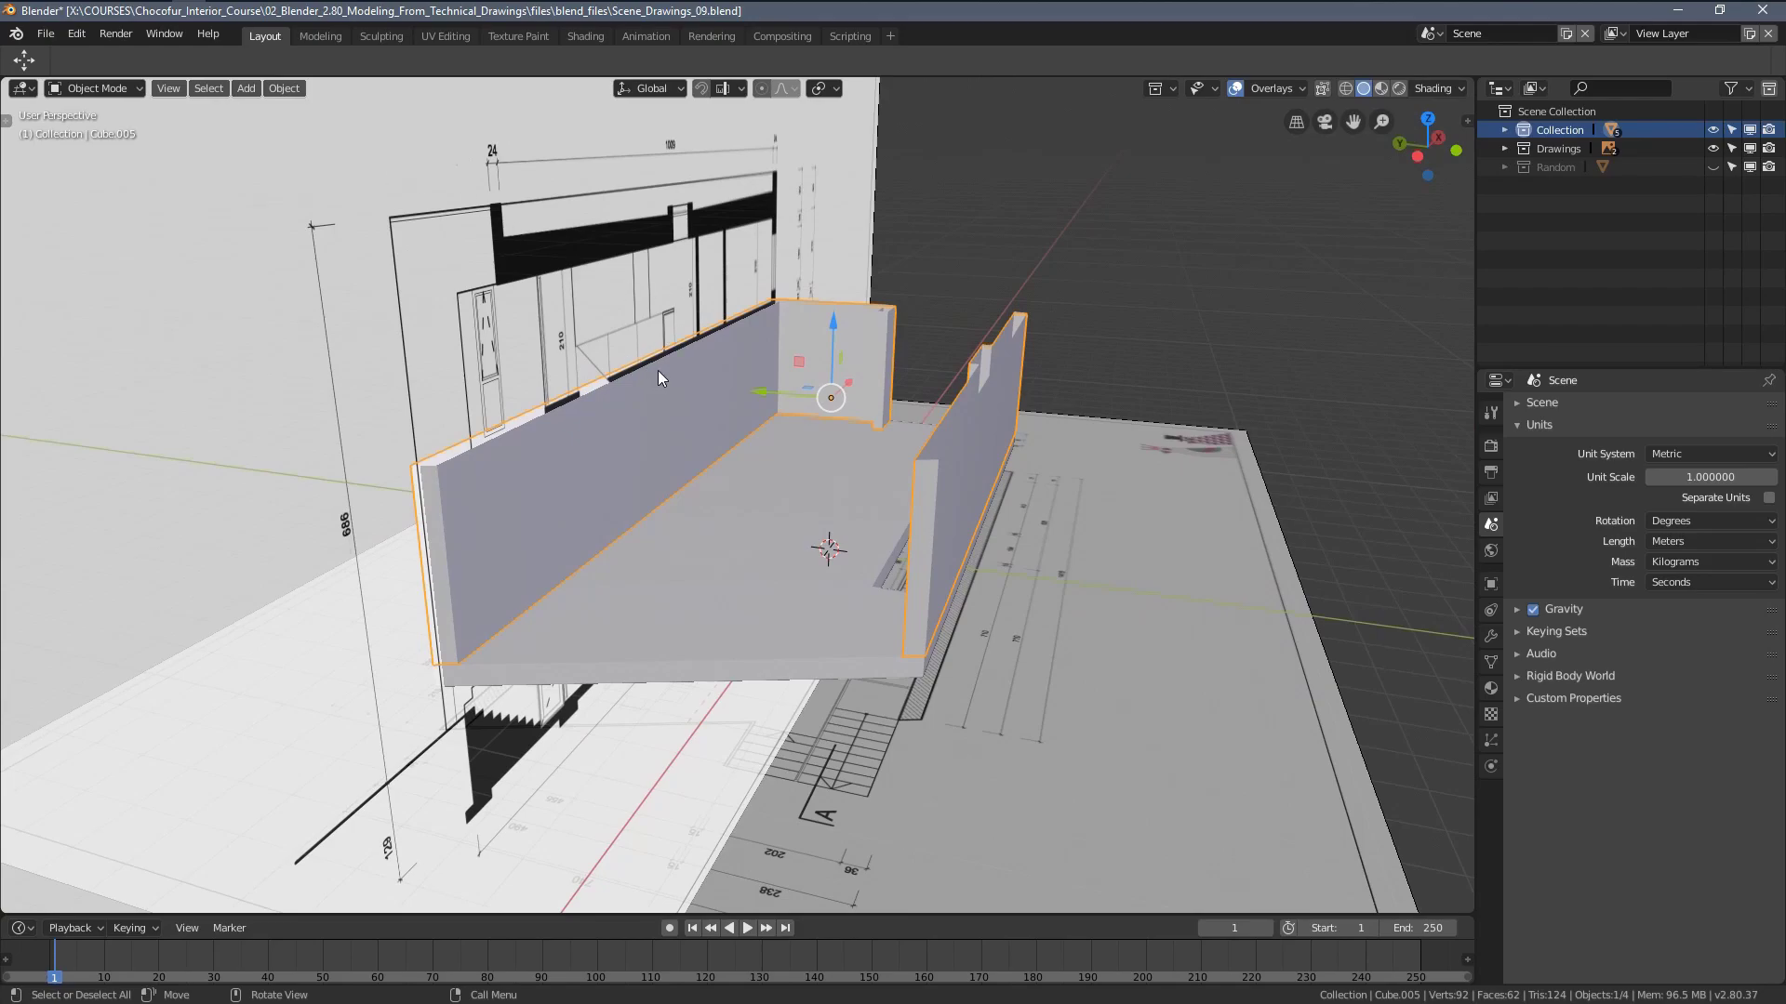
left_click(284, 88)
right_click(1074, 320)
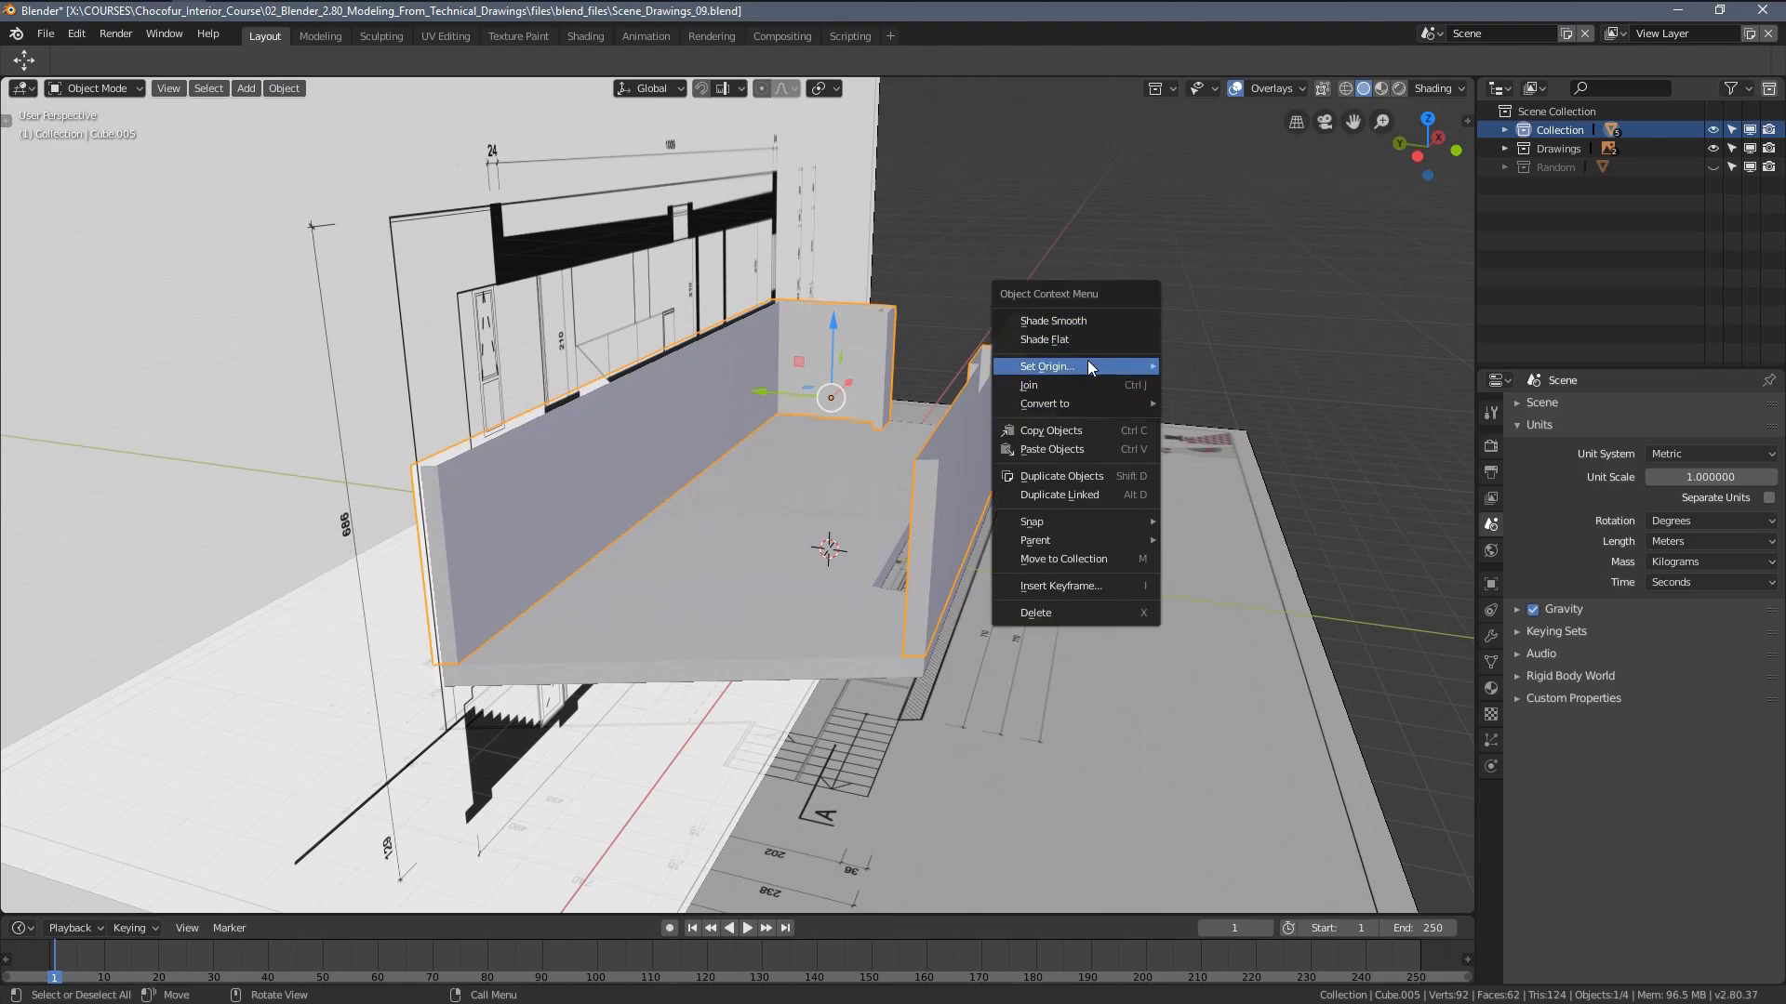
middle_click_drag(766, 600, 823, 476)
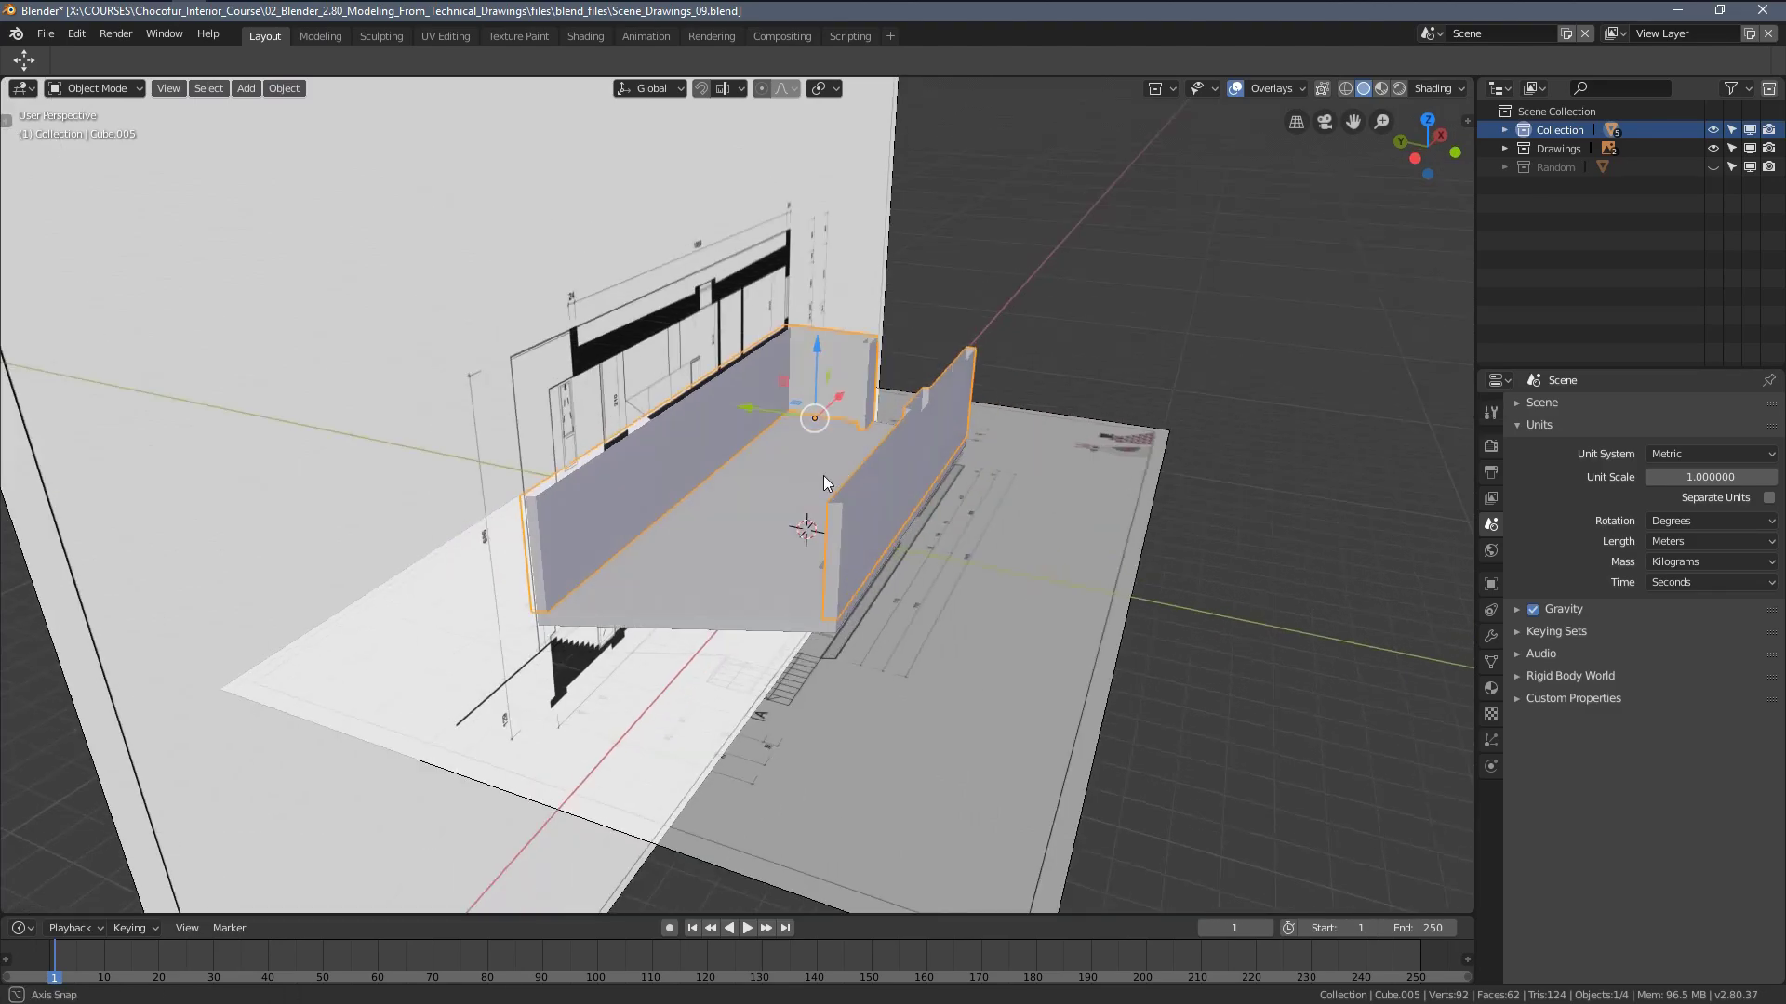
Show the storey in wireframe from the top, over the floor plan drawing
key("KP_7")
scroll(819, 482, "up", 3)
key("z")
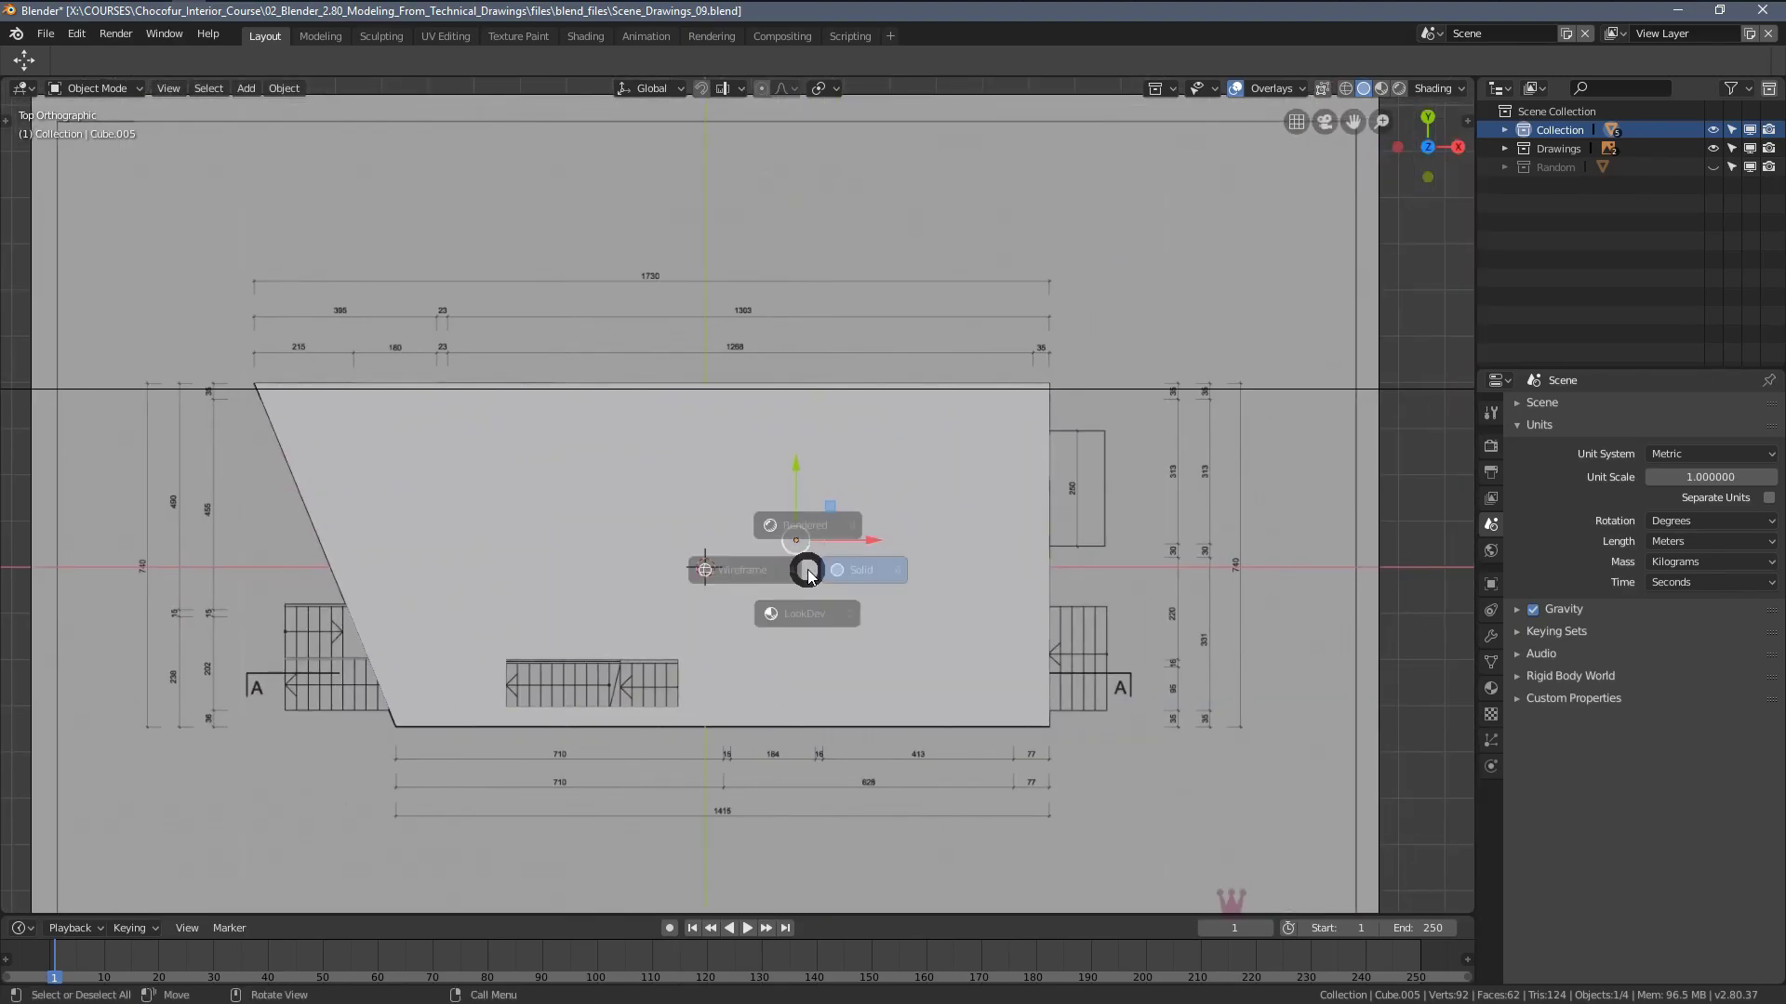
left_click(709, 569)
scroll(861, 594, "up", 2)
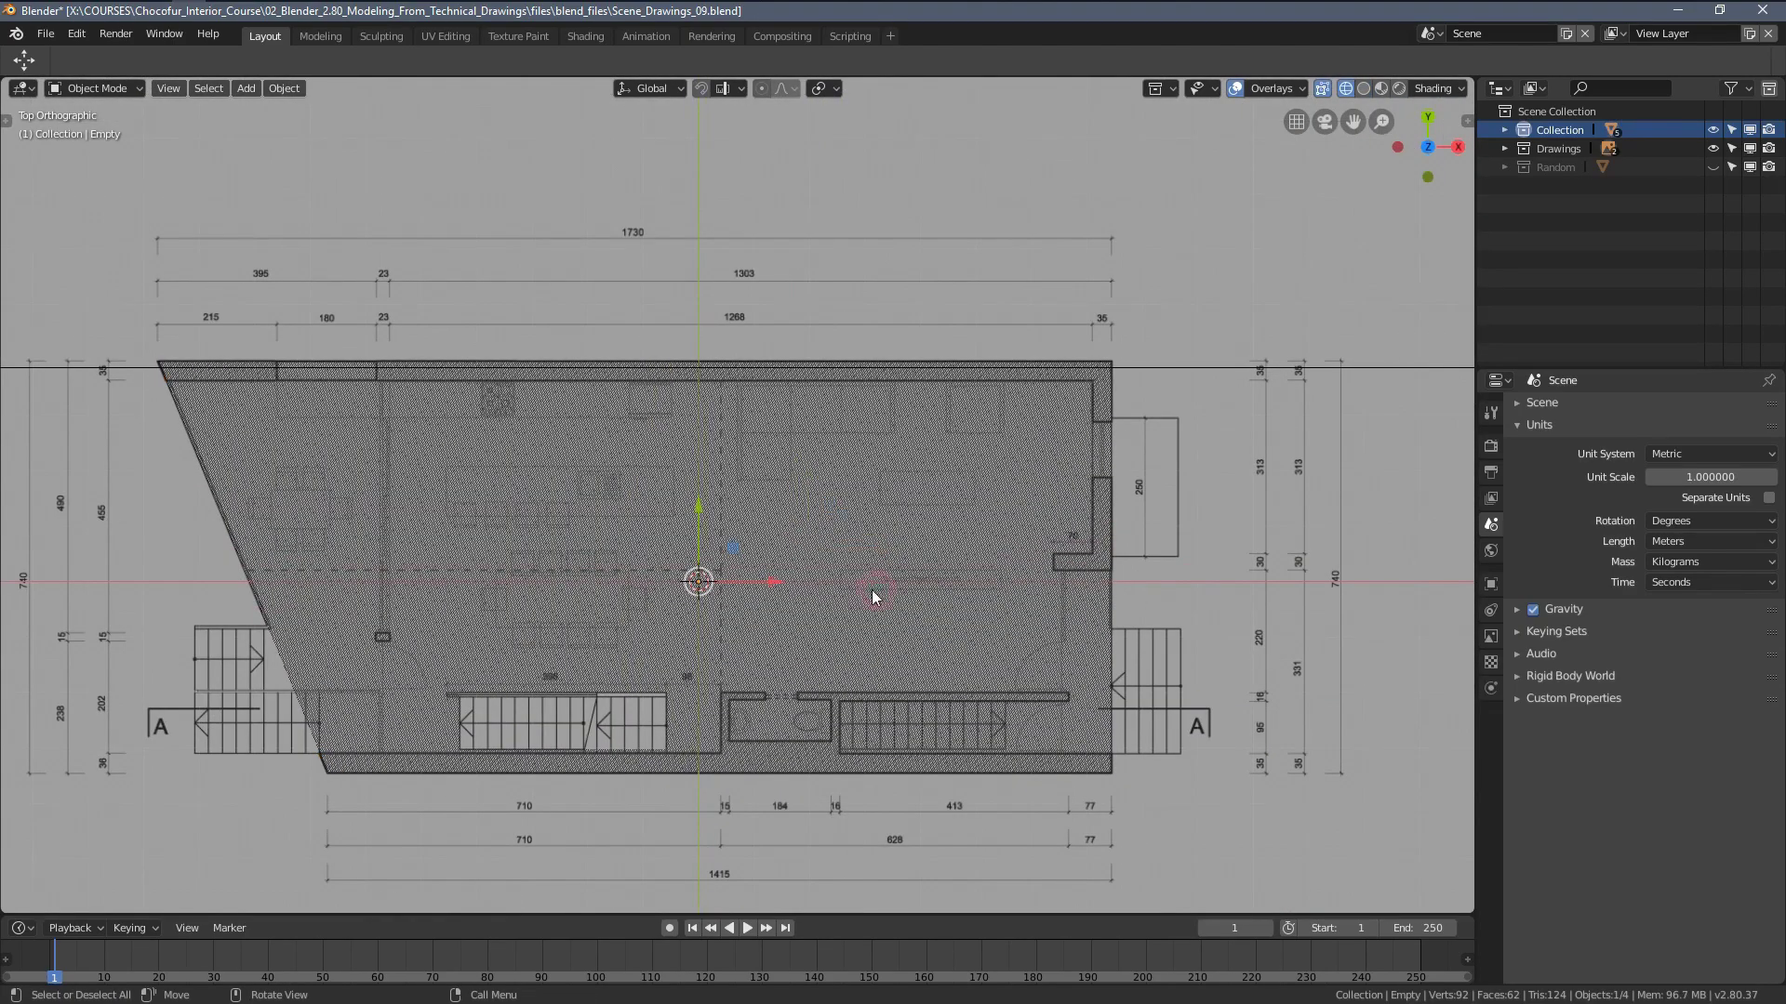
Undo the hiding of the floor plan drawing and delete the floor slab instead
key("h")
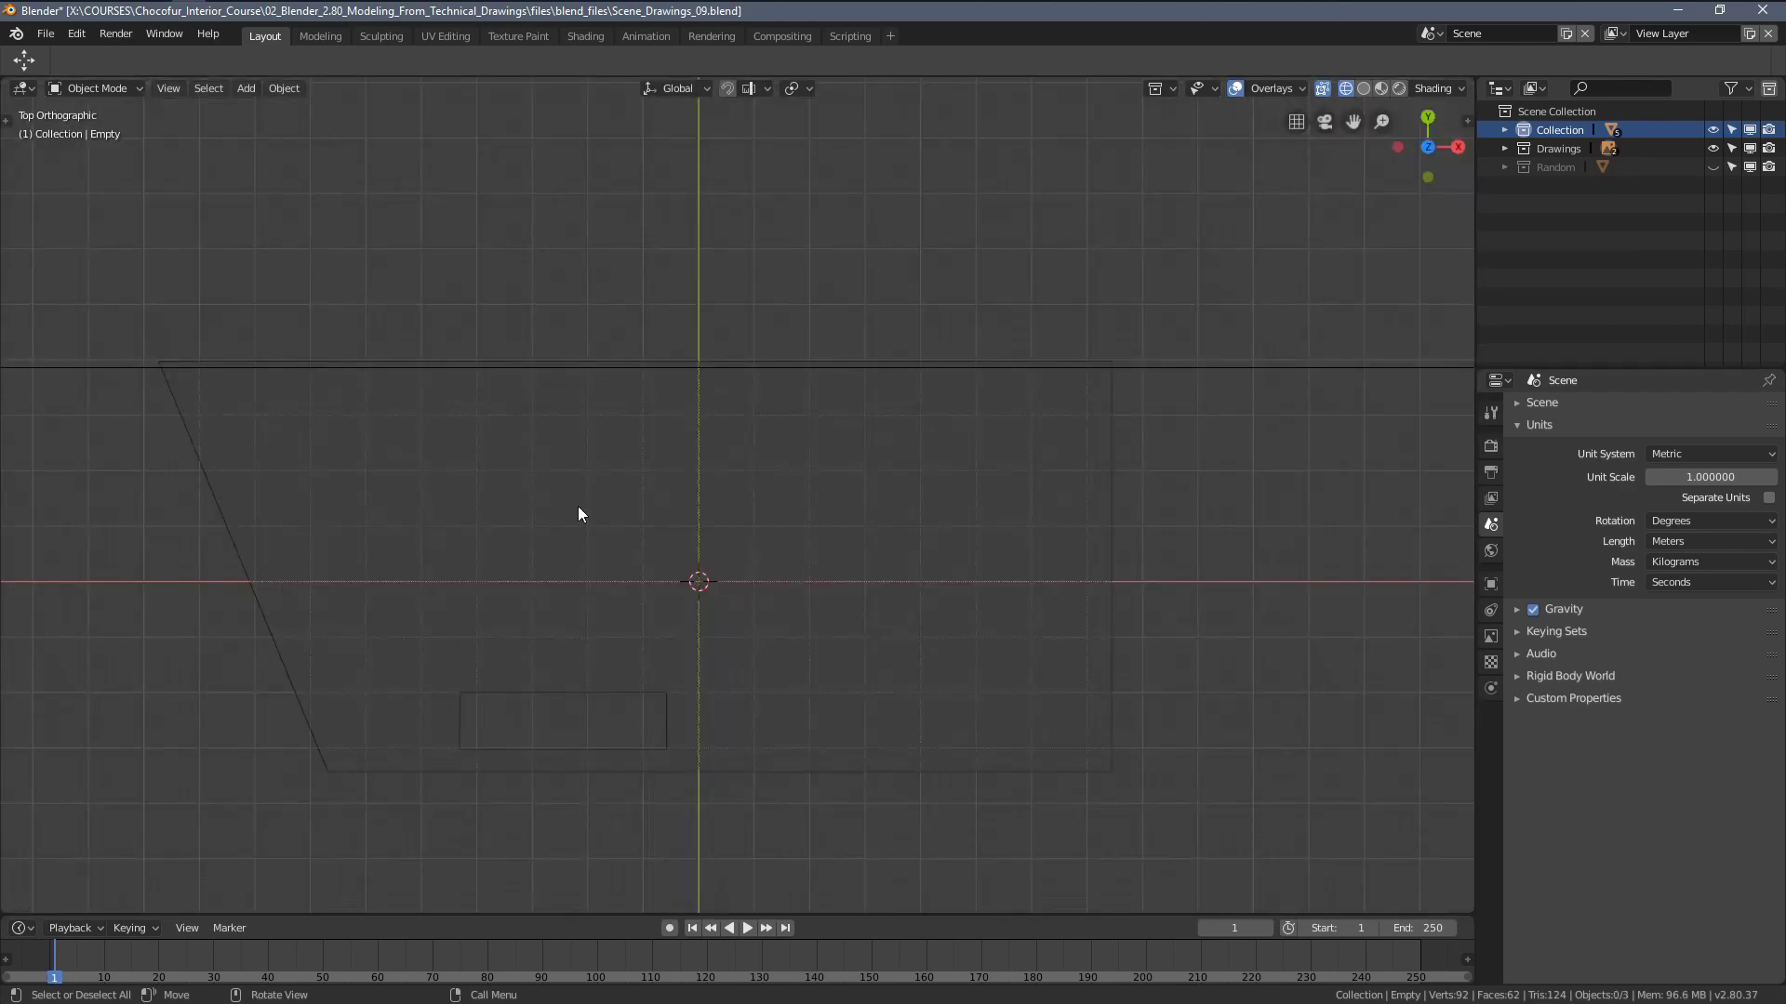
key("ctrl+z")
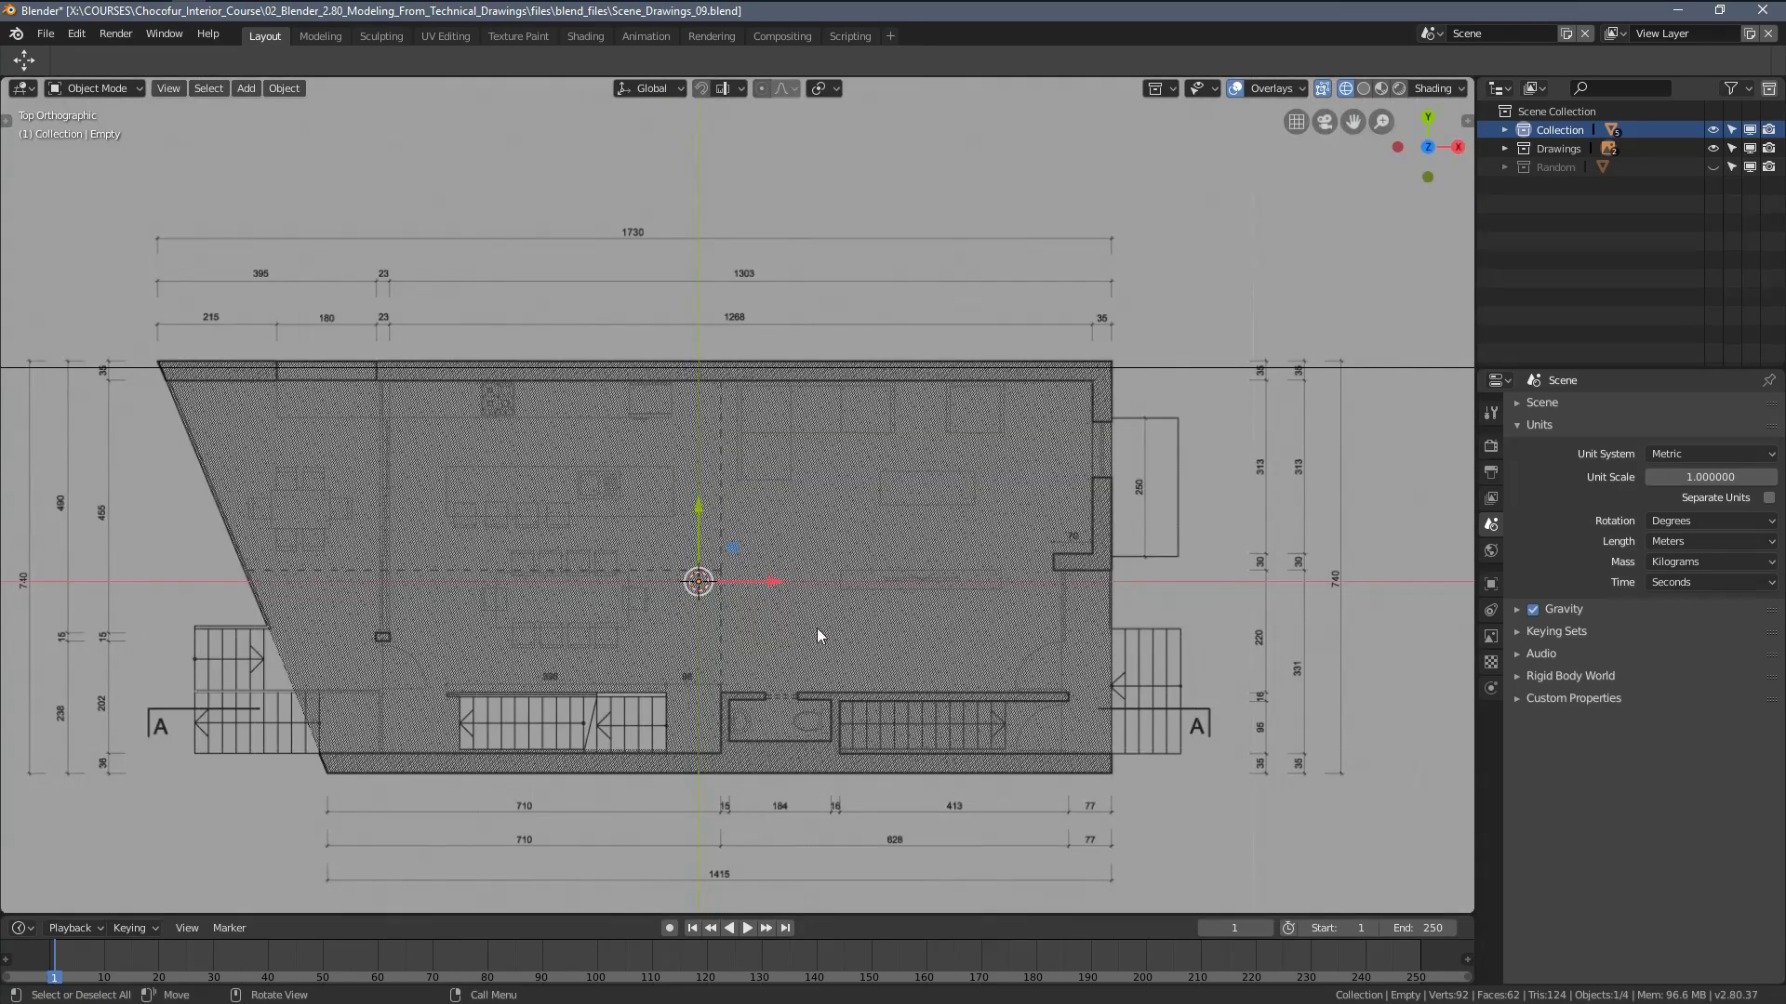
left_click(898, 605)
key("z")
left_click(649, 548)
key("Delete")
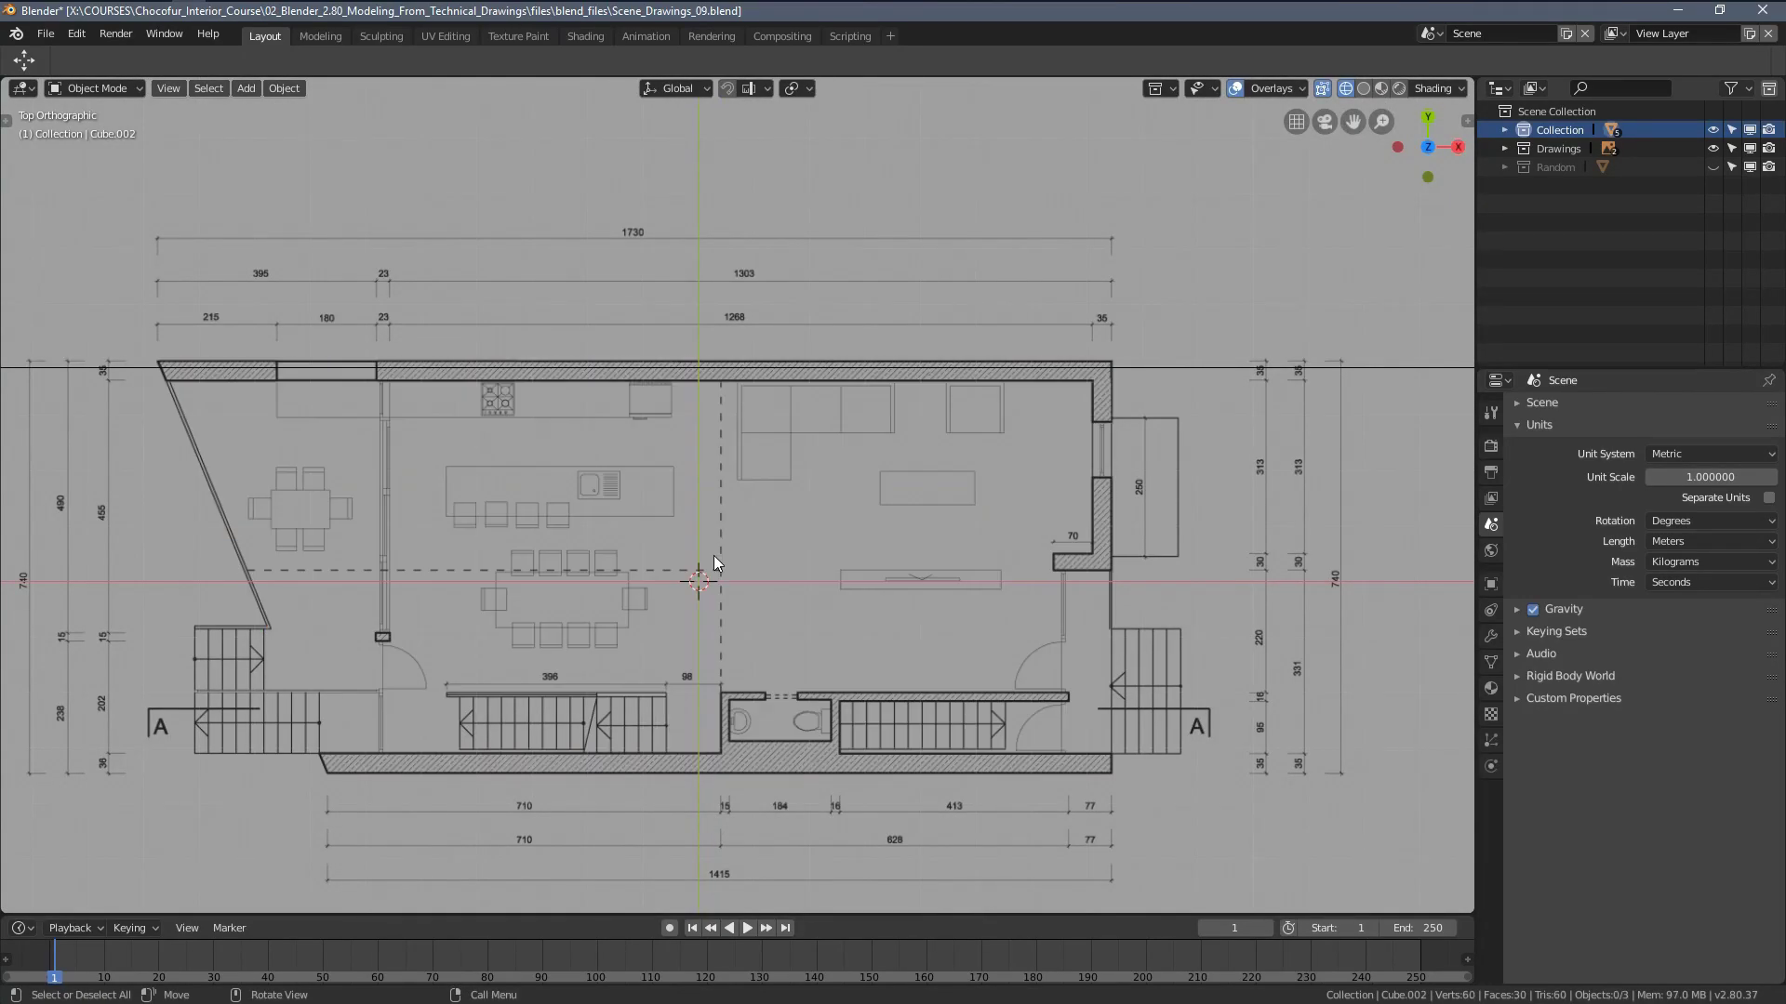
Select the storey's wall object and return to the top view over the floor plan
middle_click_drag(843, 654, 847, 564, "shift")
left_click(1107, 471)
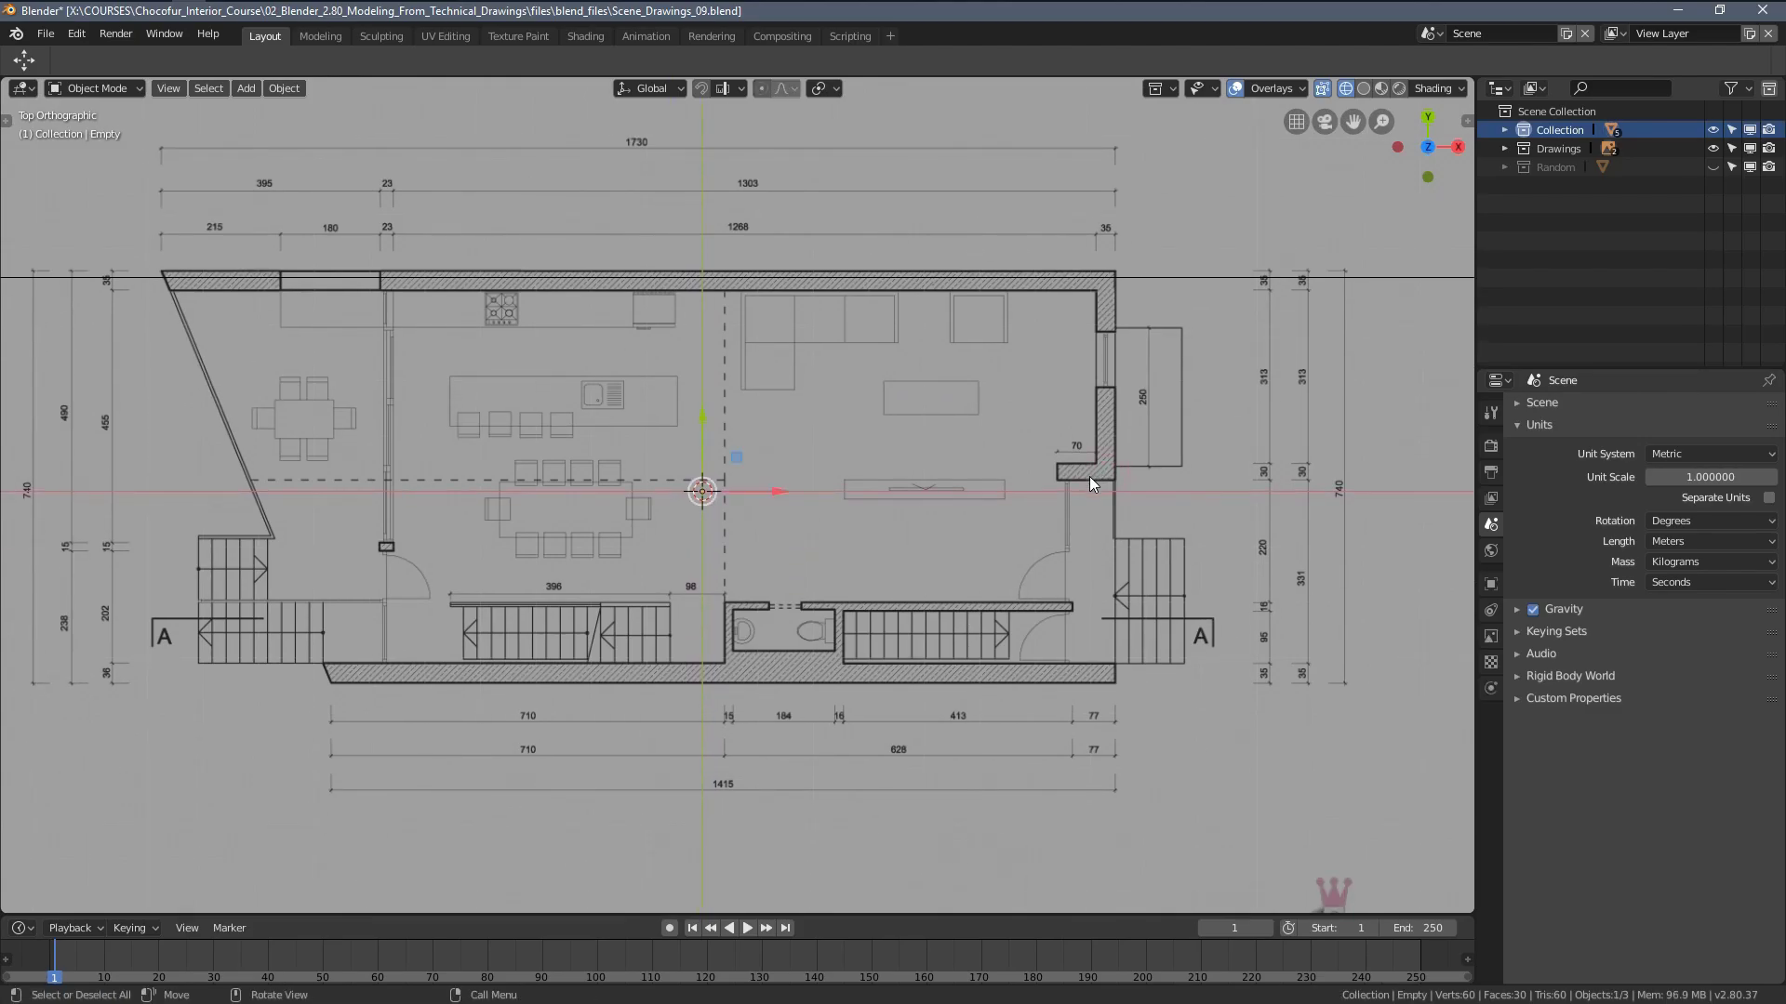
mouse_move(1090, 477)
middle_mouse_down()
mouse_move(1074, 470)
mouse_move(1109, 454)
middle_mouse_up()
key("KP_7")
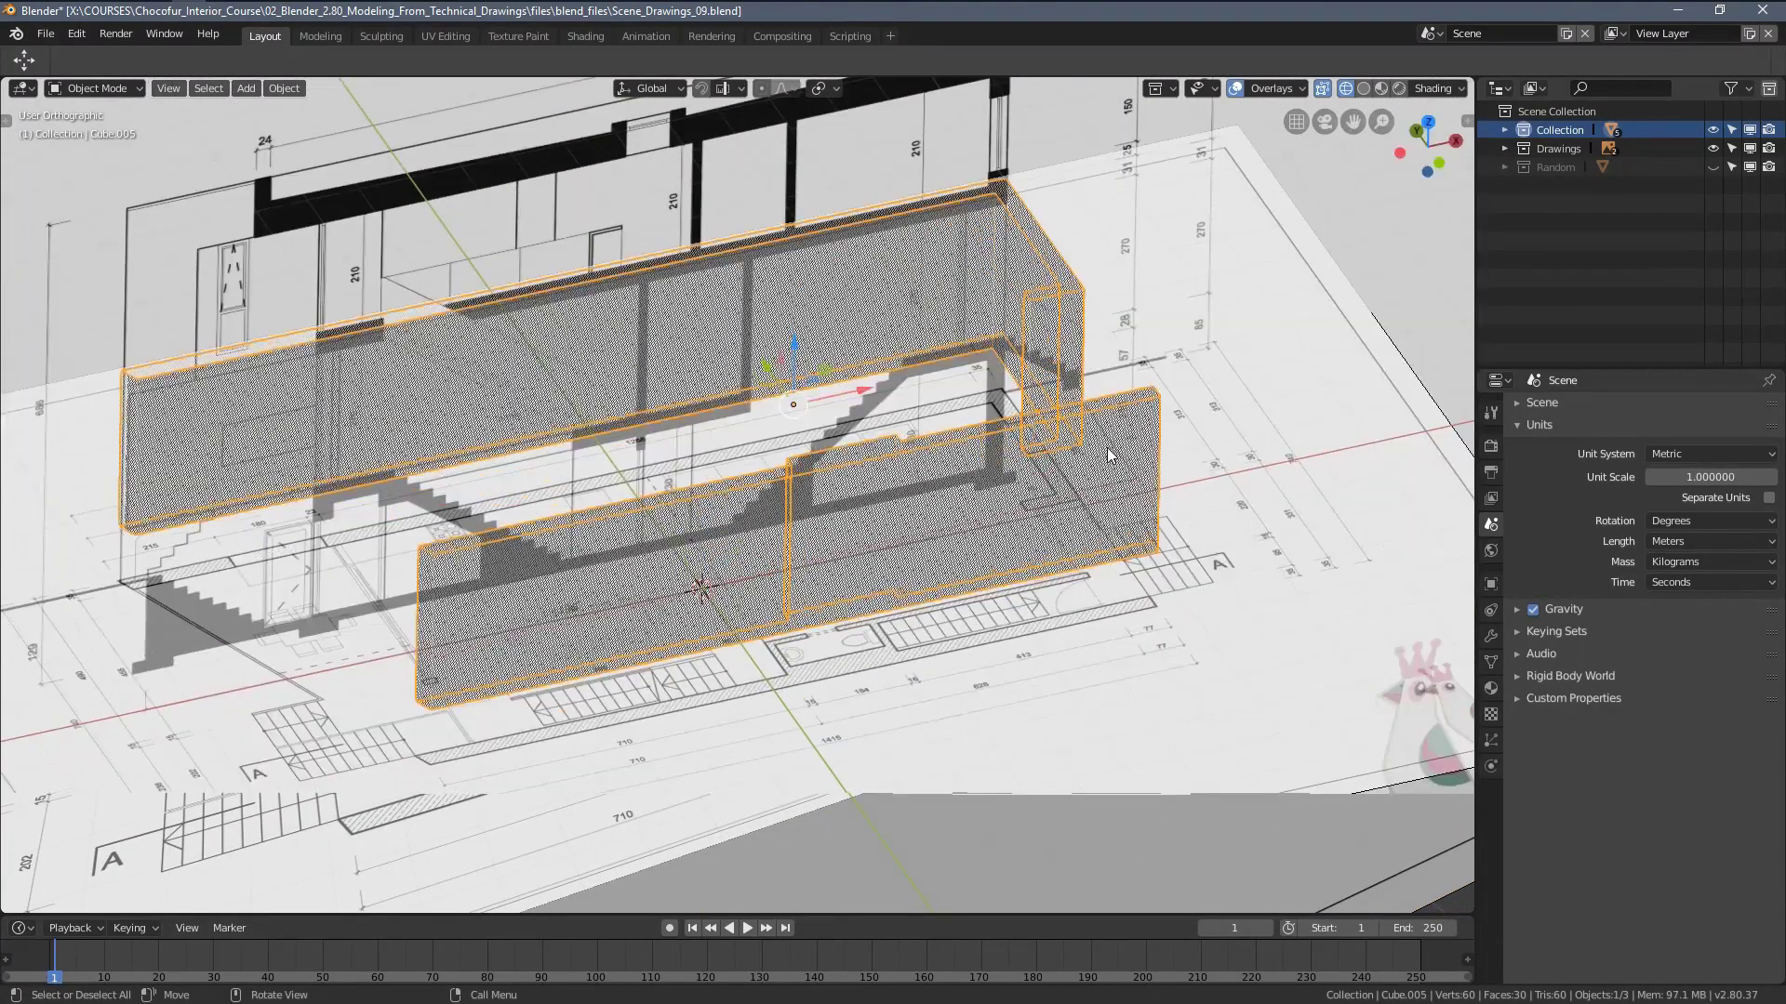
key("Tab")
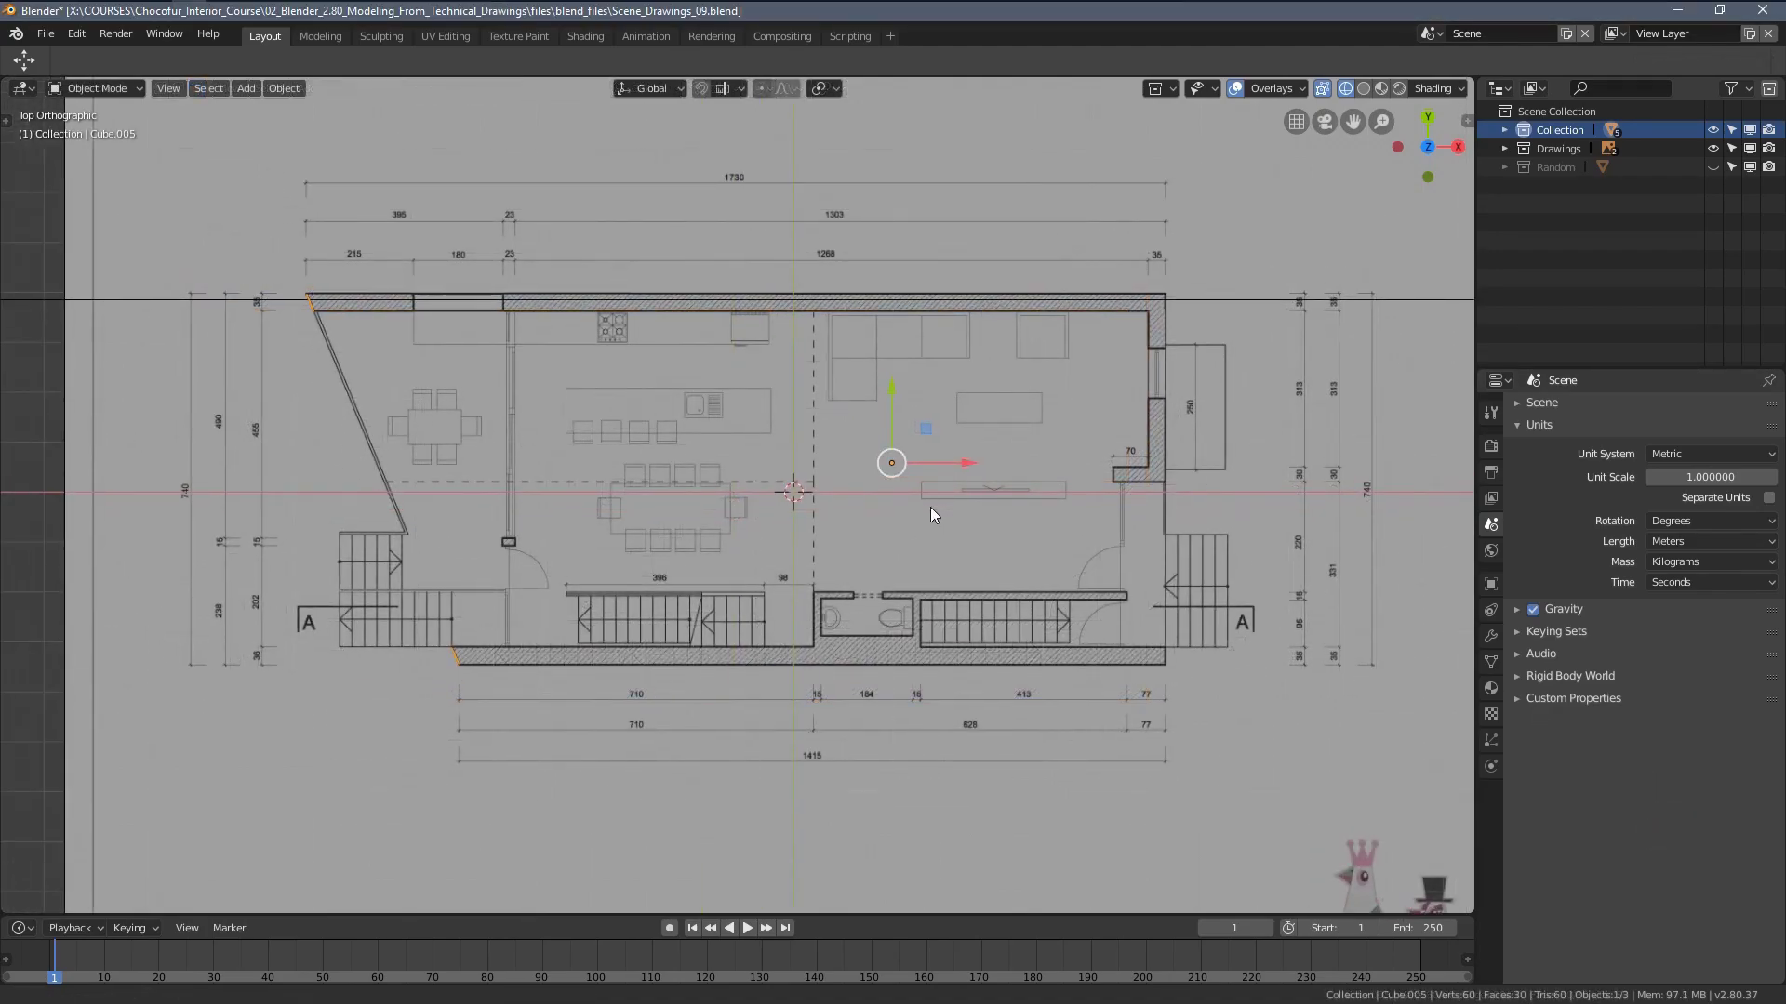
middle_click_drag(930, 505, 1136, 556, "shift")
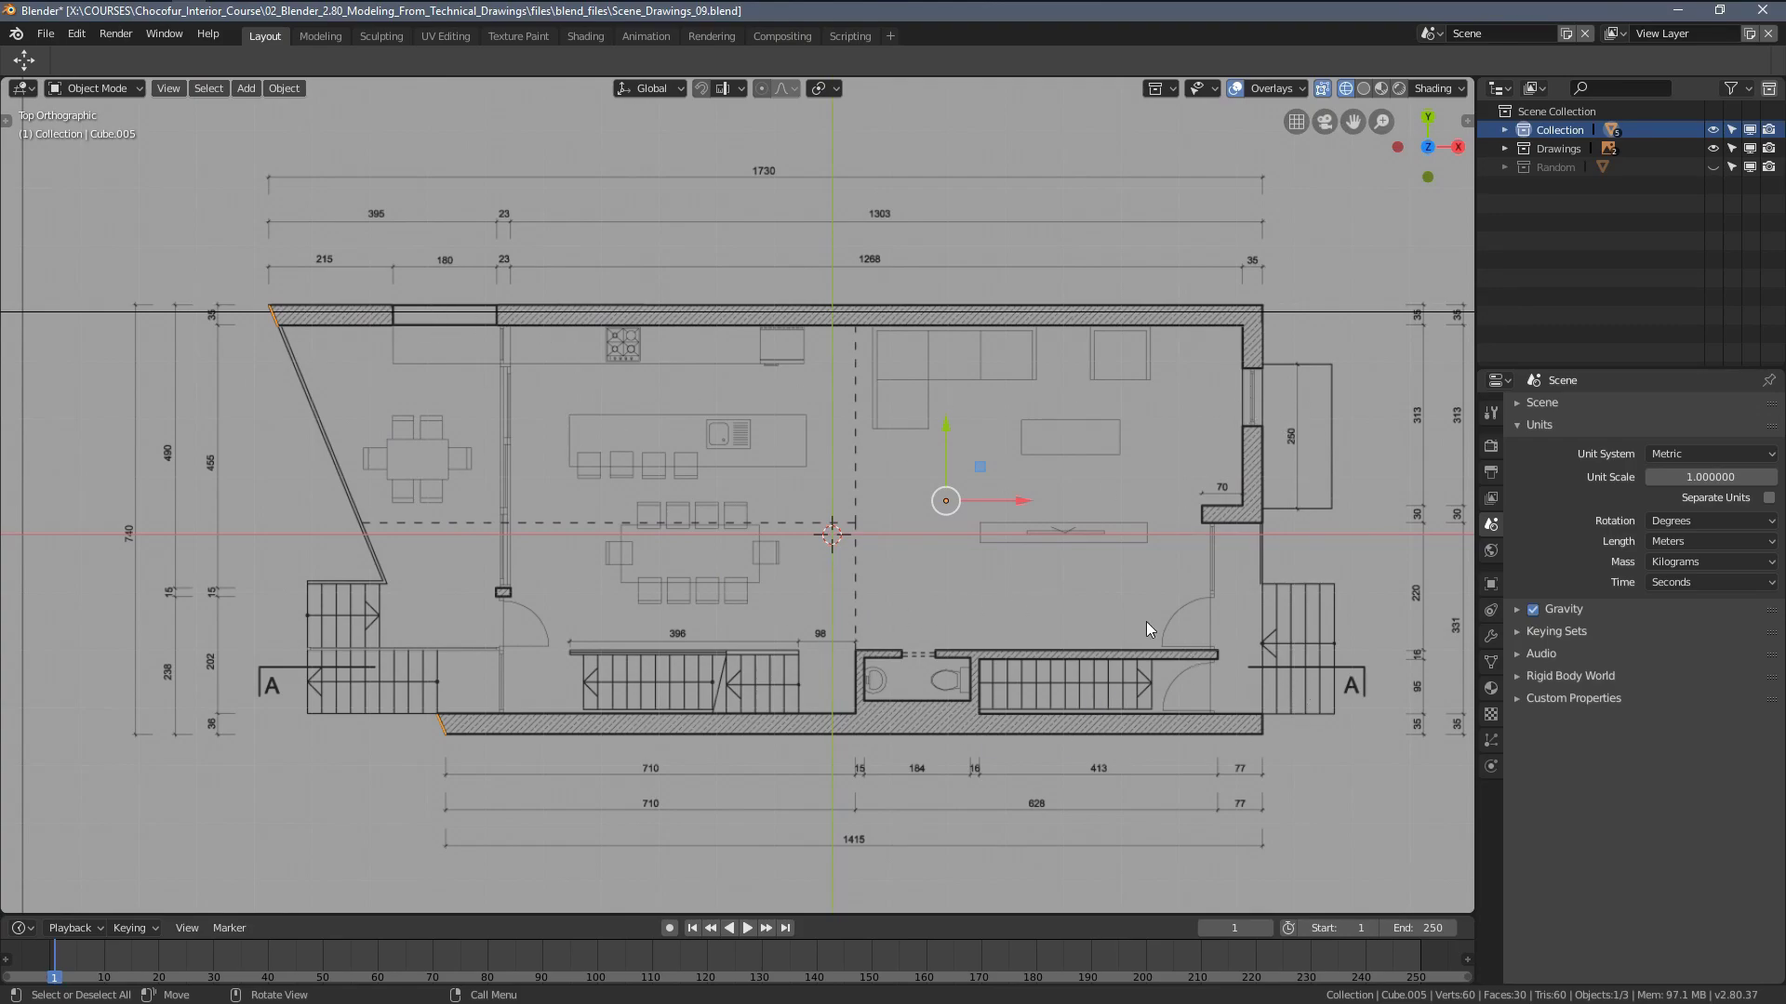
Open the wall mesh for editing in solid shading, viewed near the toilet room on the plan
middle_click_drag(1086, 715, 1014, 610, "shift")
scroll(1014, 610, "up", 3)
scroll(980, 668, "down", 2)
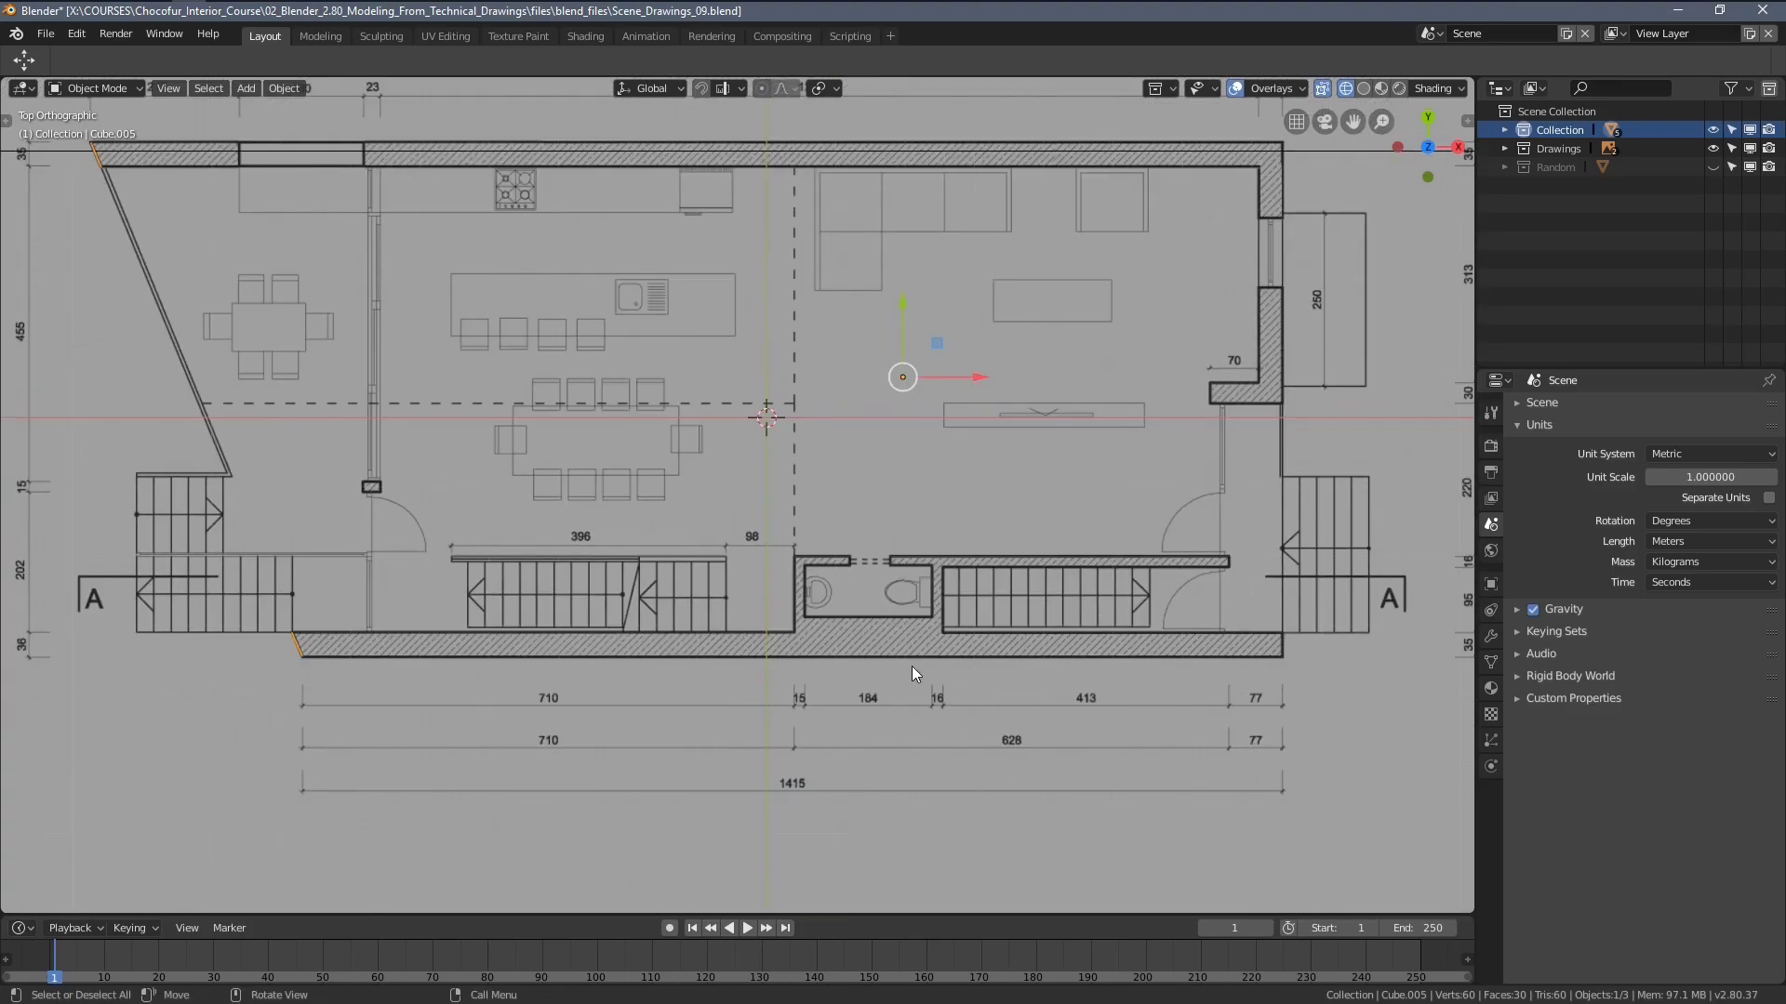
mouse_move(897, 599)
middle_mouse_down()
mouse_move(848, 670)
mouse_move(831, 639)
mouse_move(846, 656)
middle_mouse_up()
key("Tab")
key("z")
left_click(891, 654)
Add two unslid loop cuts across the projecting wall face behind the toilet room
scroll(845, 655, "up", 1)
key("ctrl+r")
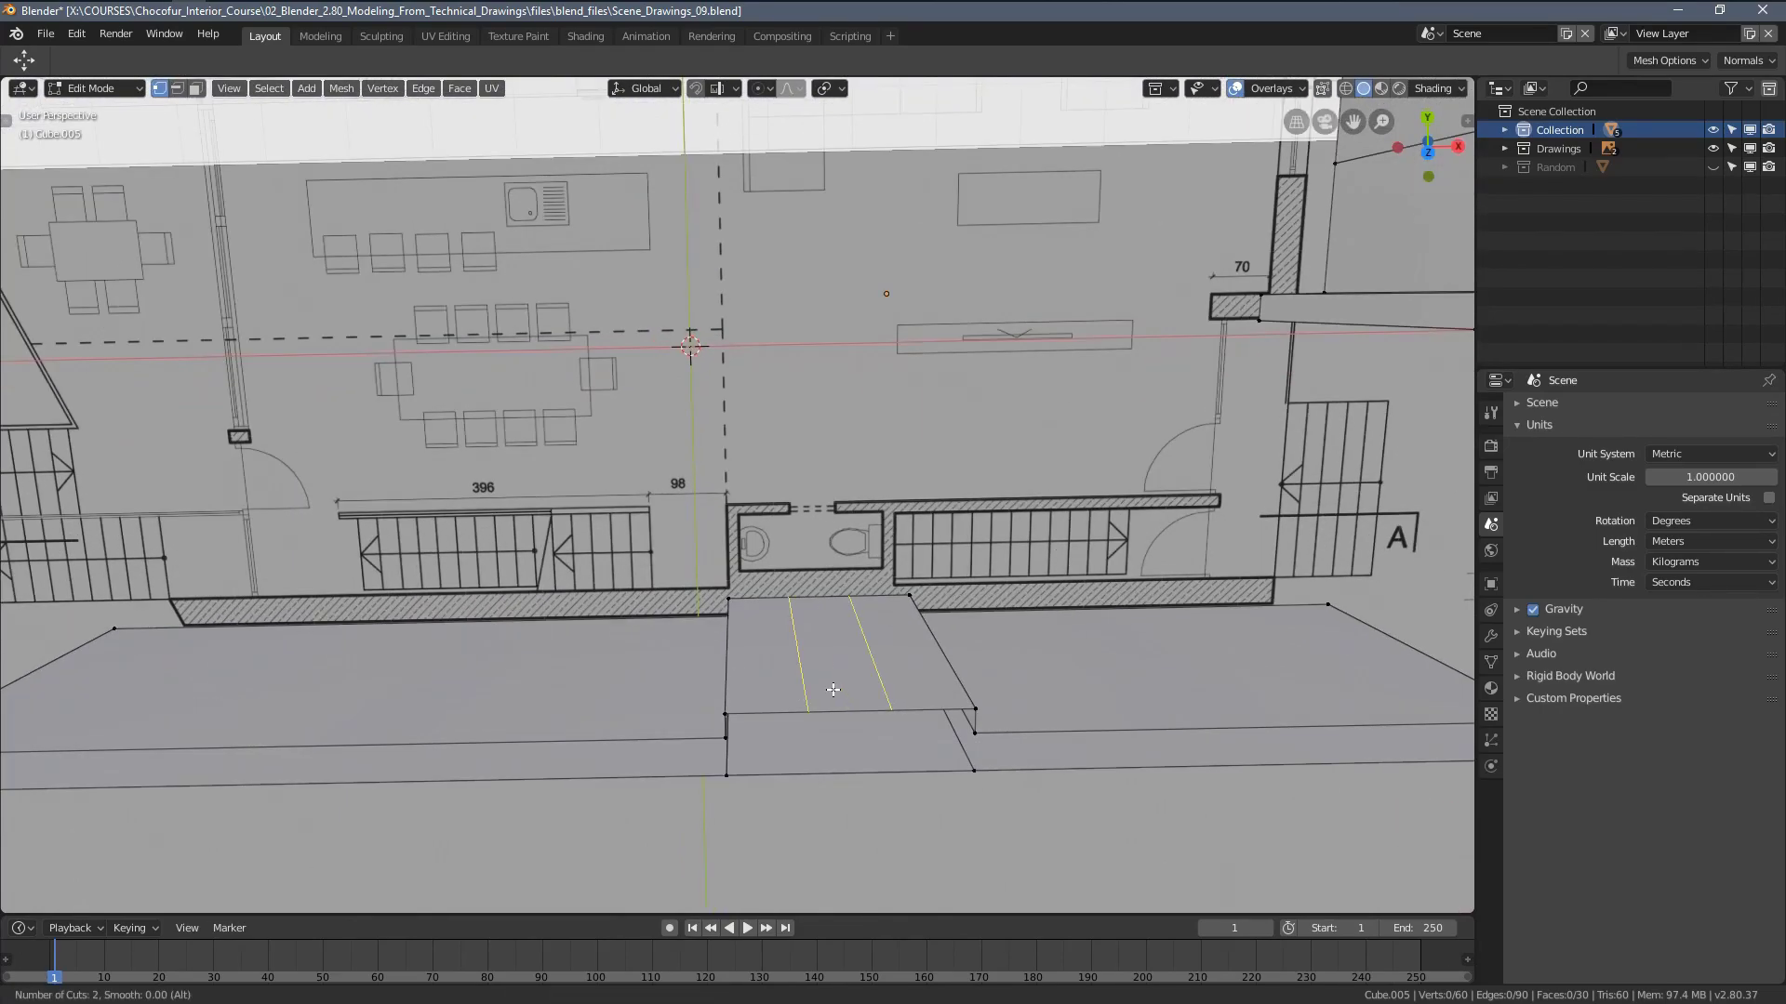
left_click(832, 689)
left_click(836, 689)
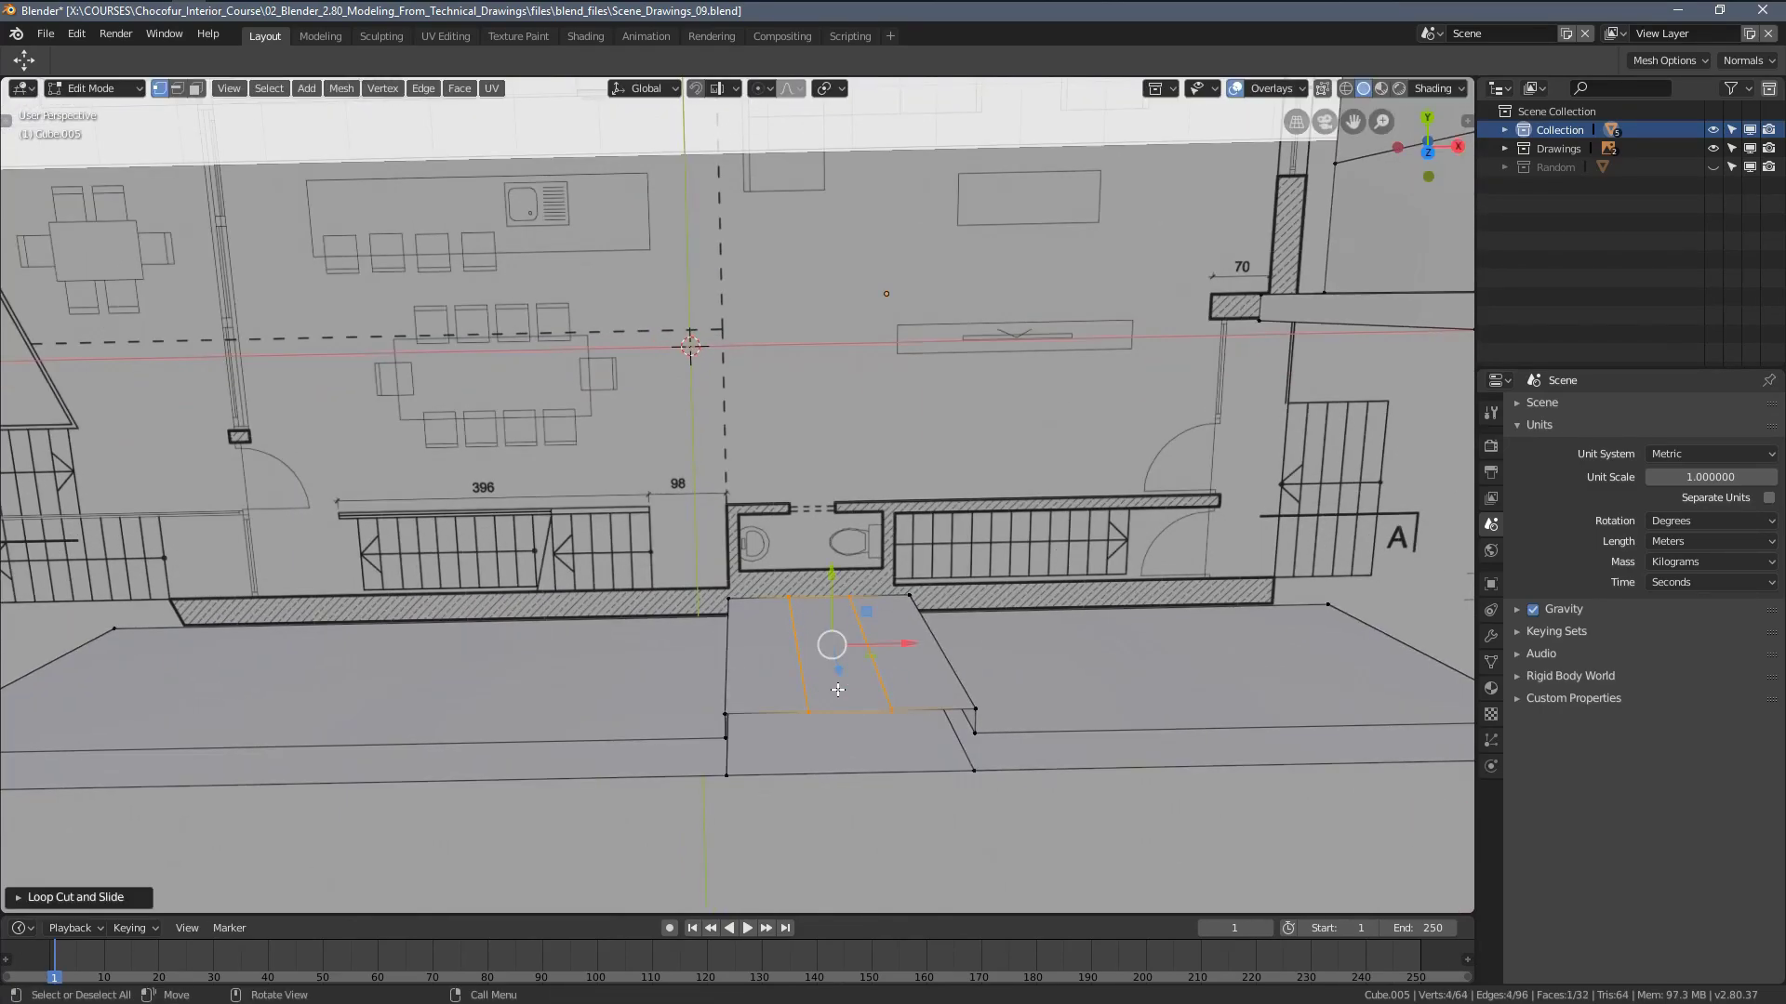
Scale the two cuts apart along X to match the toilet room's 184 inner width on the plan
key("KP_1")
key("KP_7")
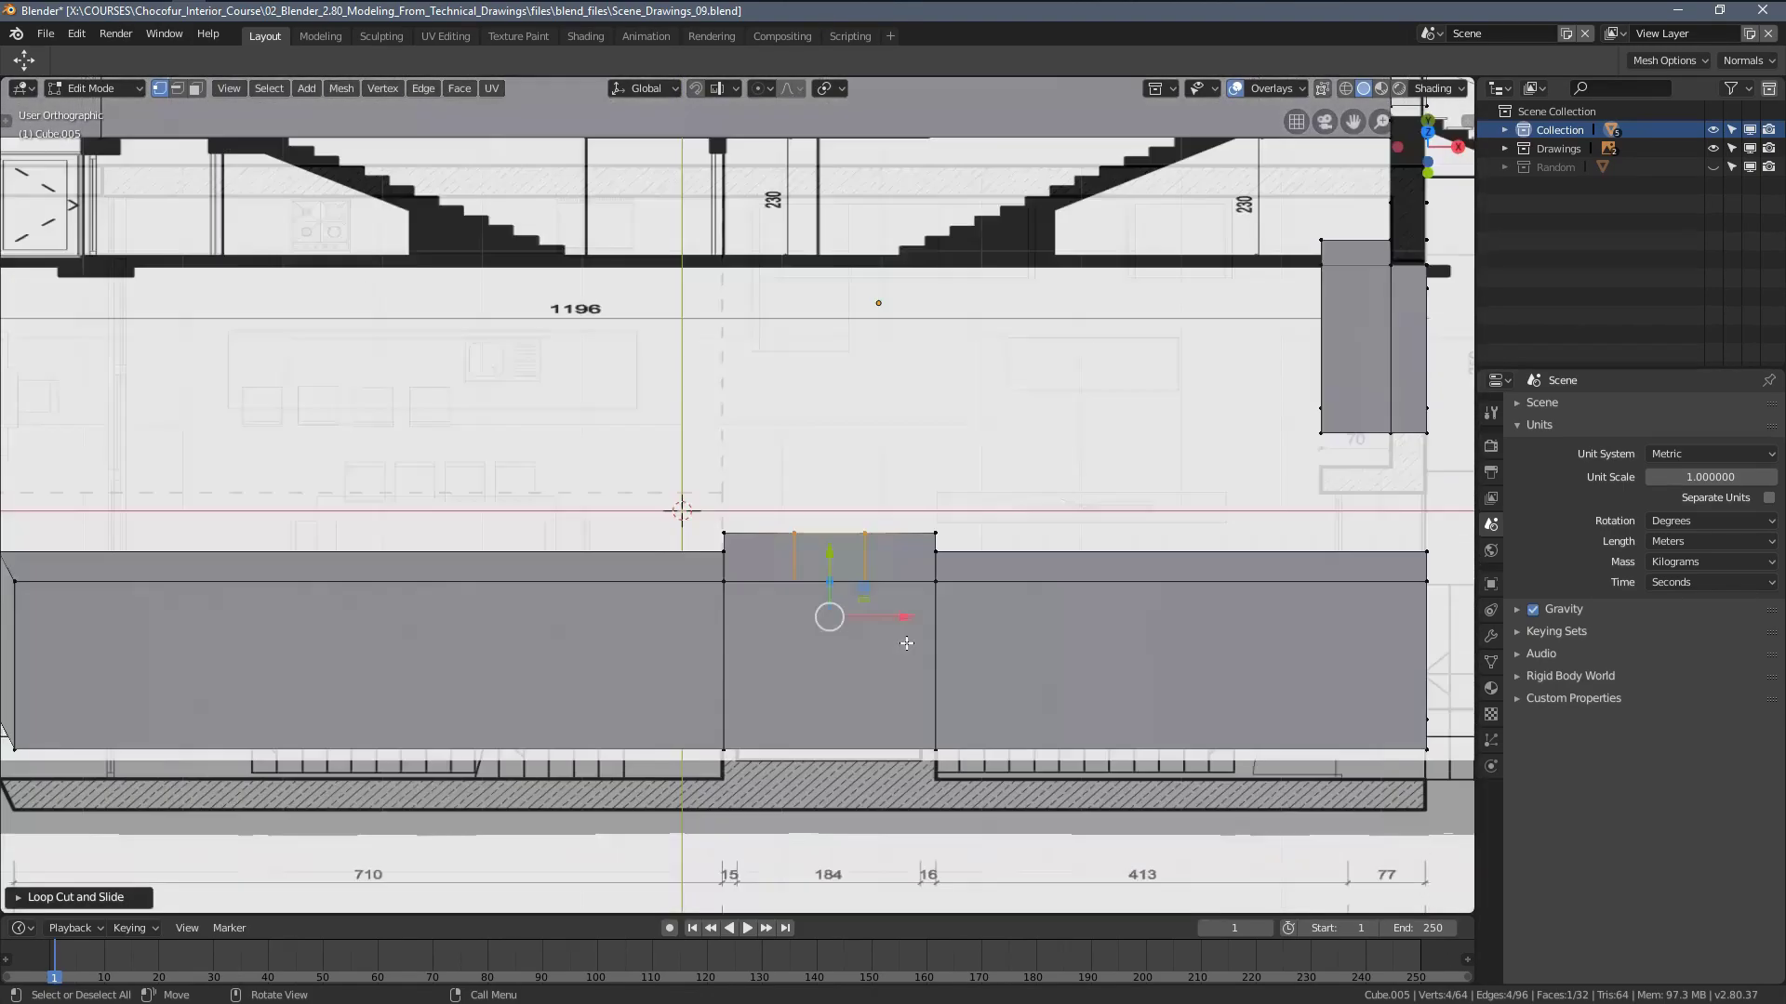
scroll(907, 643, "up", 2)
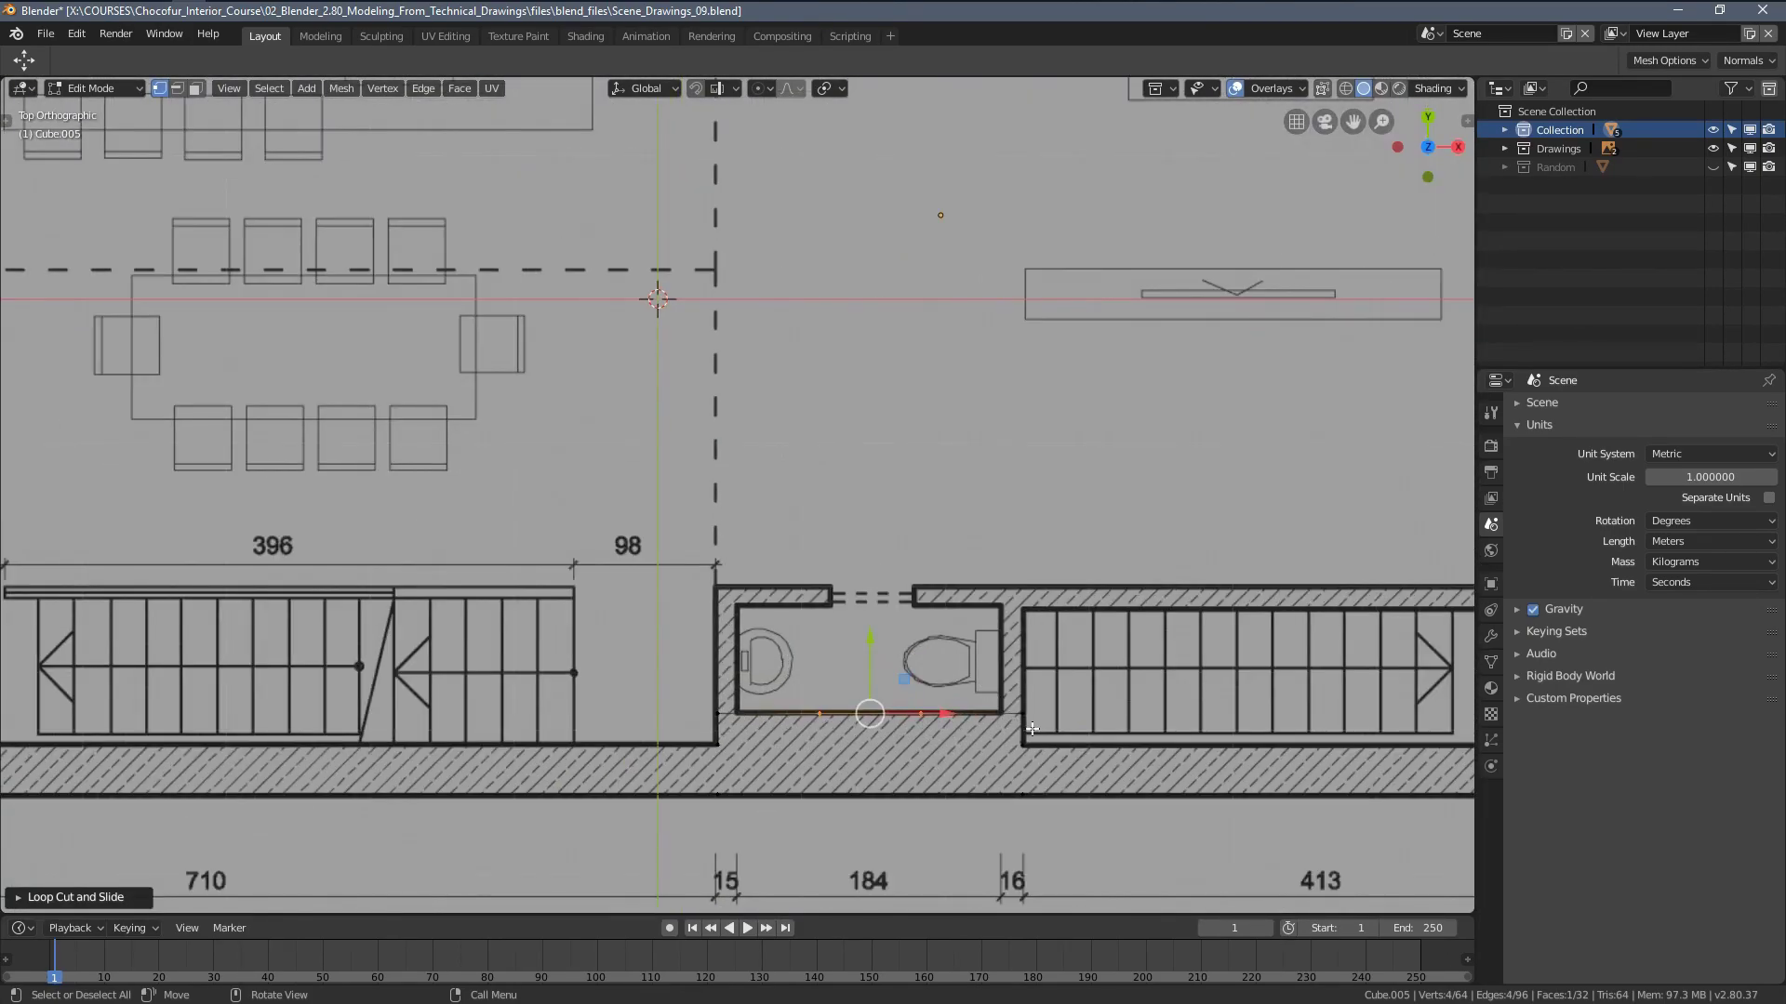
key("s")
key("x")
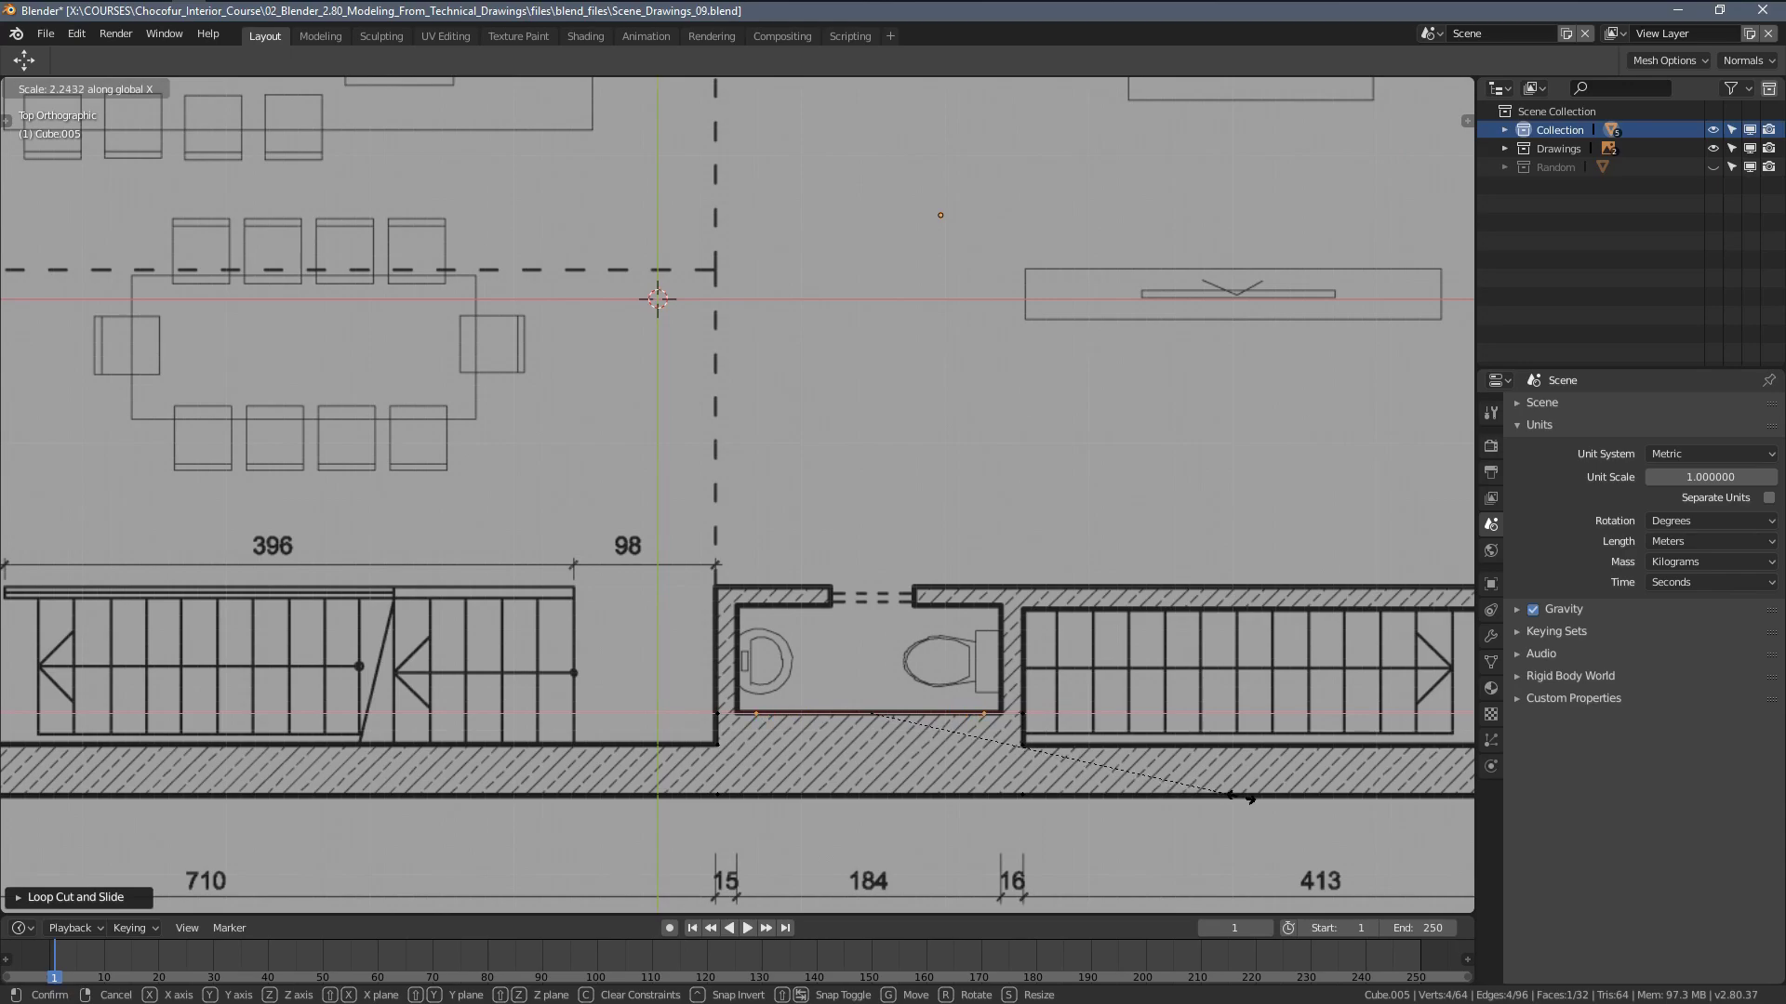
left_click(1300, 793)
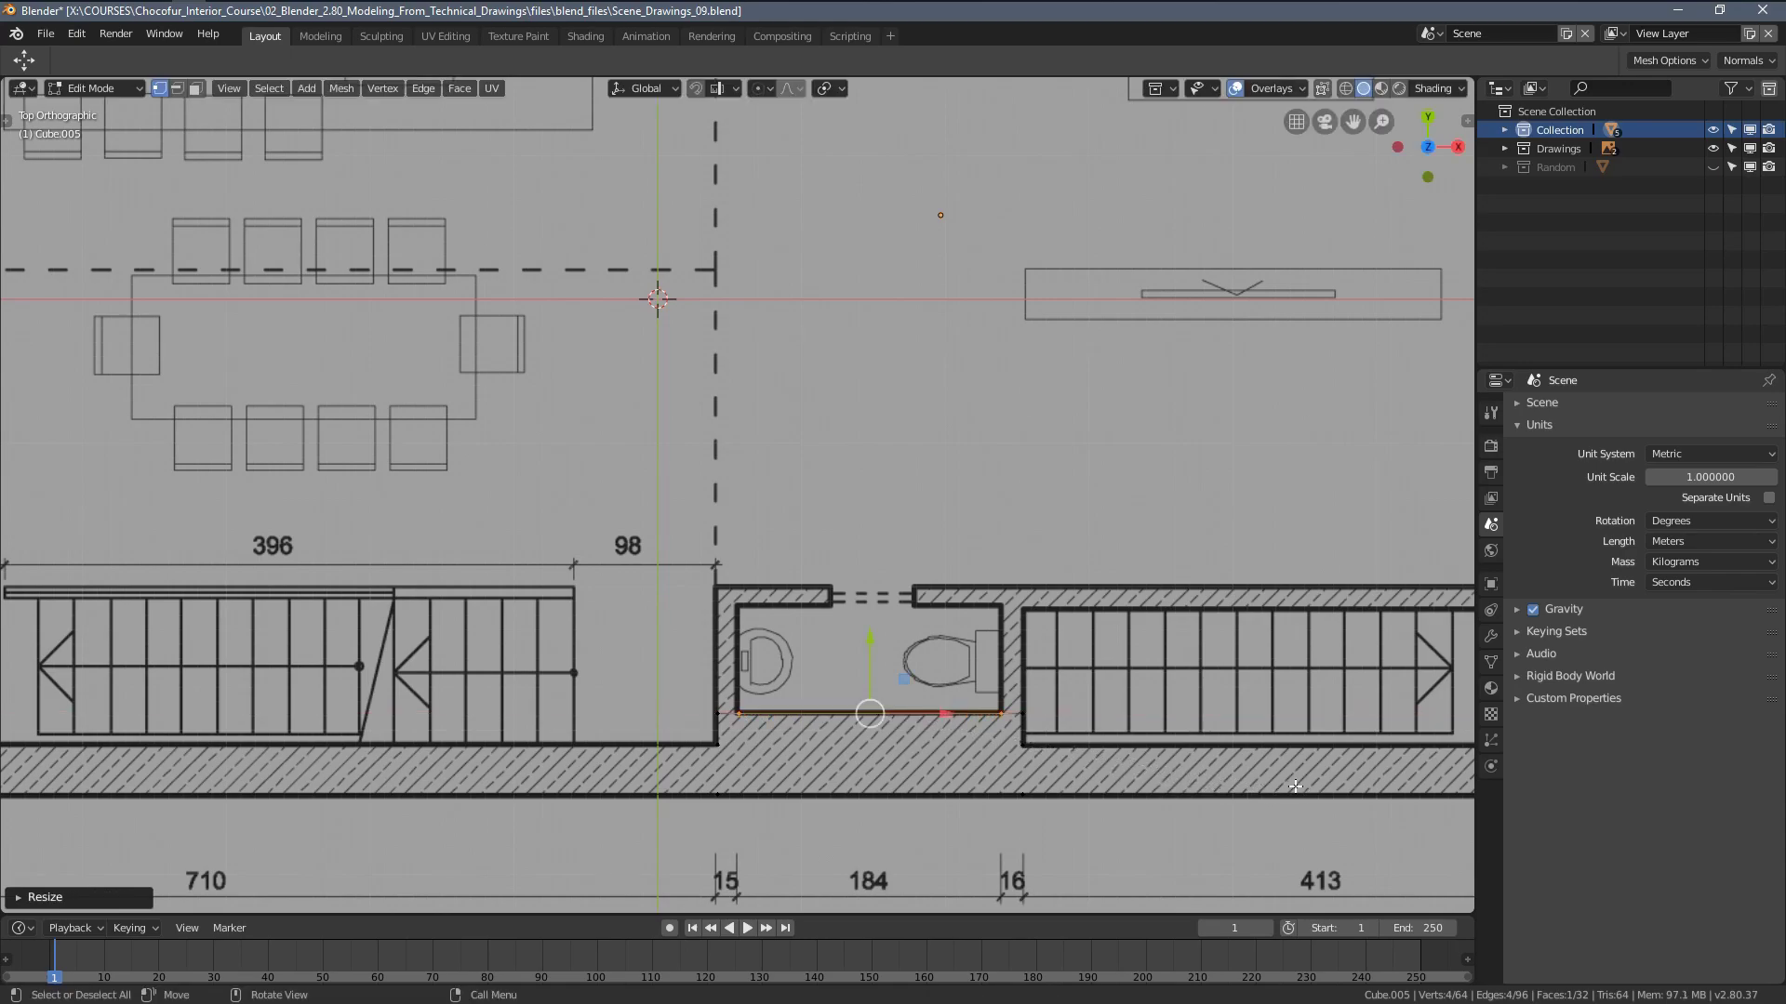
middle_click_drag(928, 743, 898, 598, "shift")
scroll(897, 598, "up", 3)
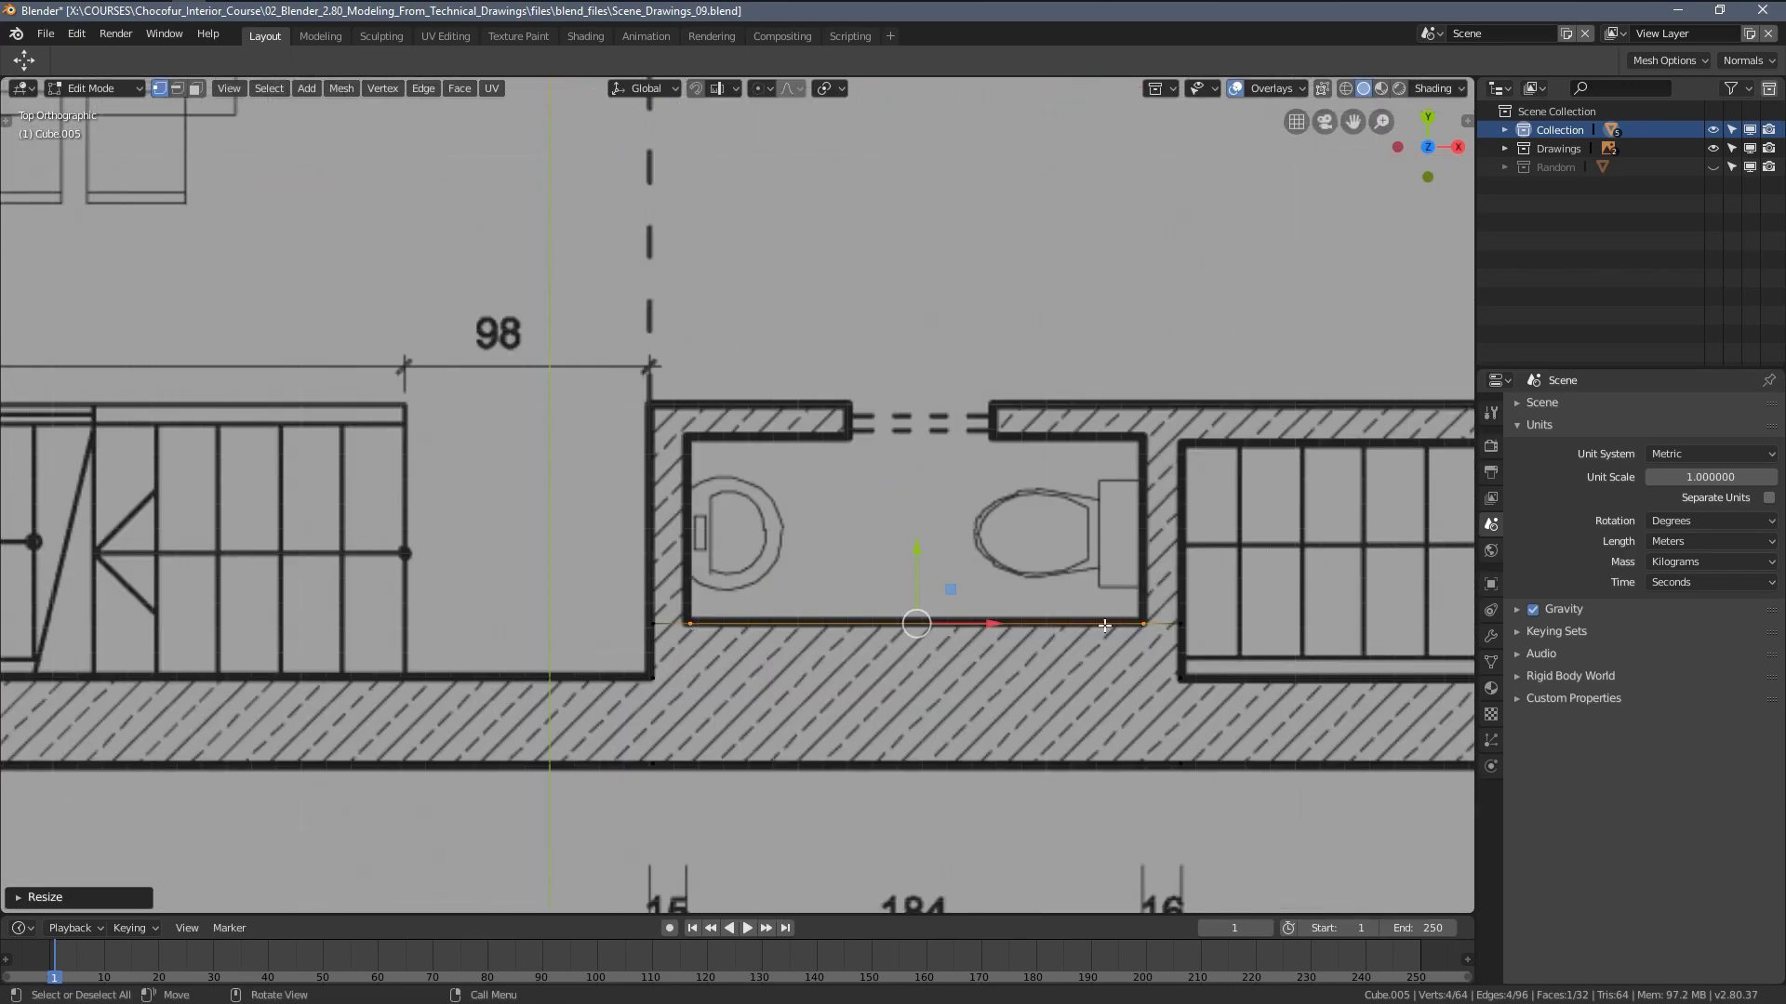
scroll(797, 634, "down", 4)
Extrude the two narrow faces beside the cuts as the toilet's side walls, up to the inner line of its front wall
middle_click_drag(797, 634, 818, 642)
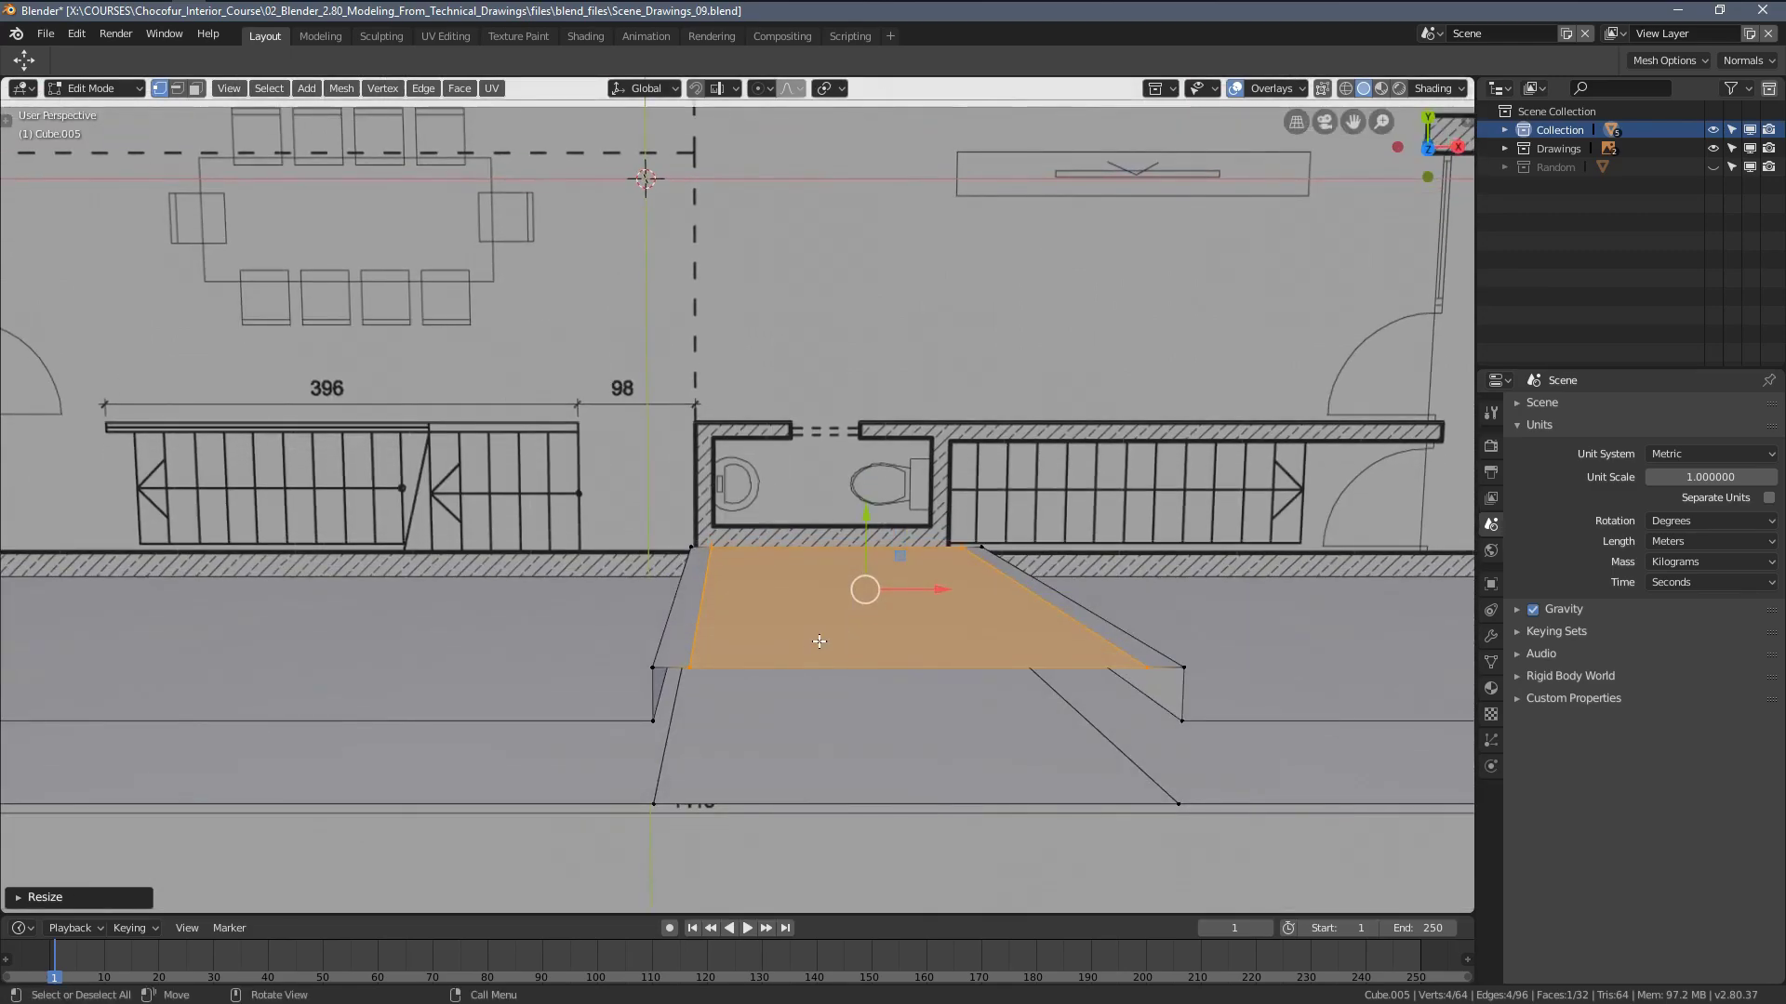
left_click(689, 597)
left_click(1079, 614, "shift")
key("KP_7")
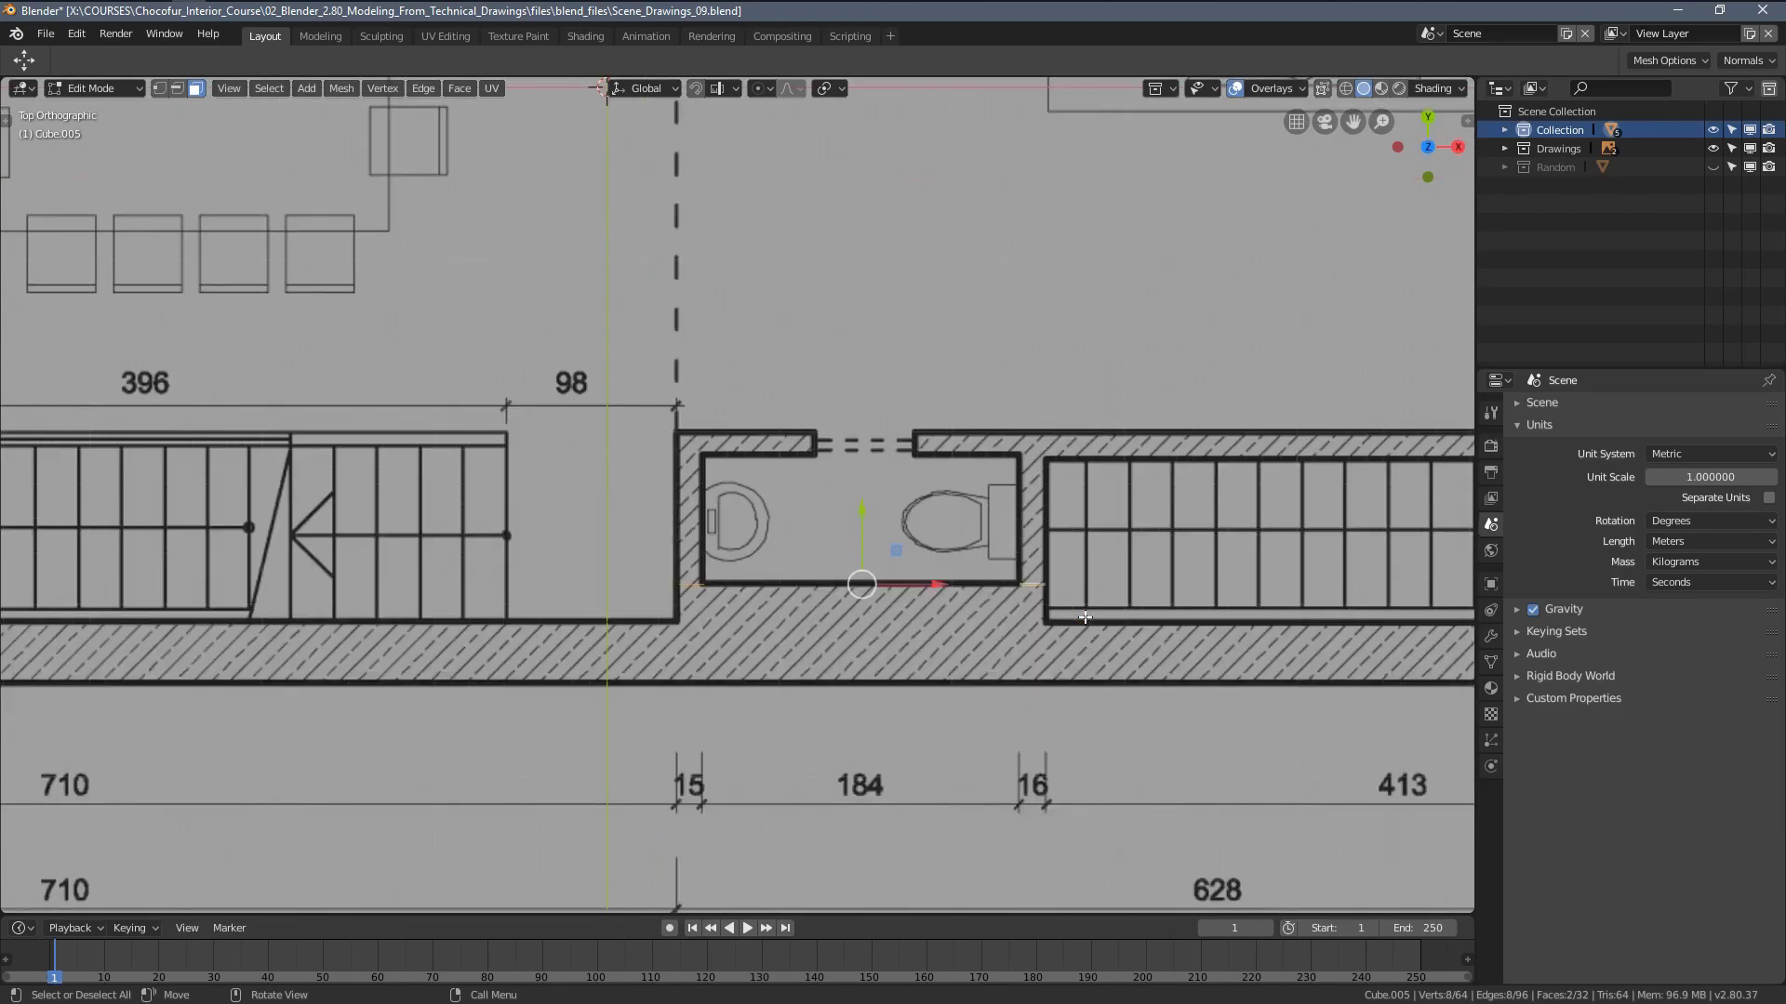
middle_click_drag(1050, 615, 1042, 676, "shift")
key("e")
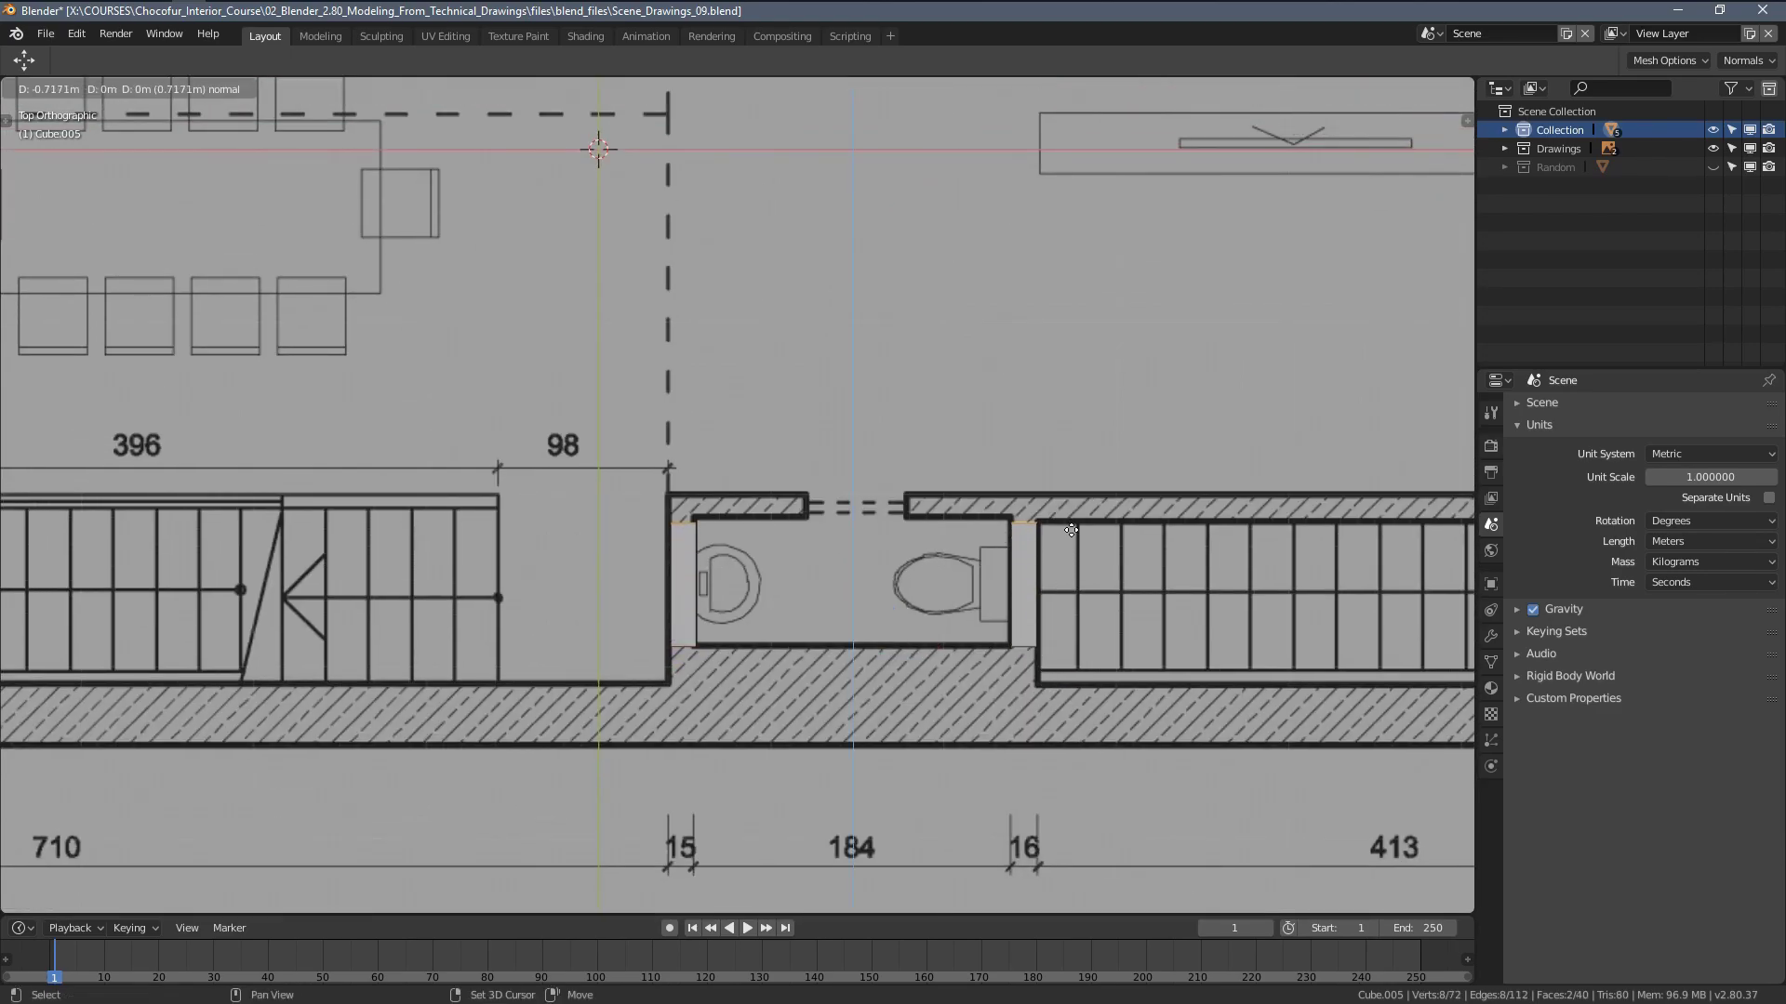
left_click(1071, 485)
Extrude both side walls' end faces about 0.15 m further to the outer line of the toilet's front wall
scroll(1023, 530, "up", 3)
middle_click_drag(998, 577, 970, 582, "shift")
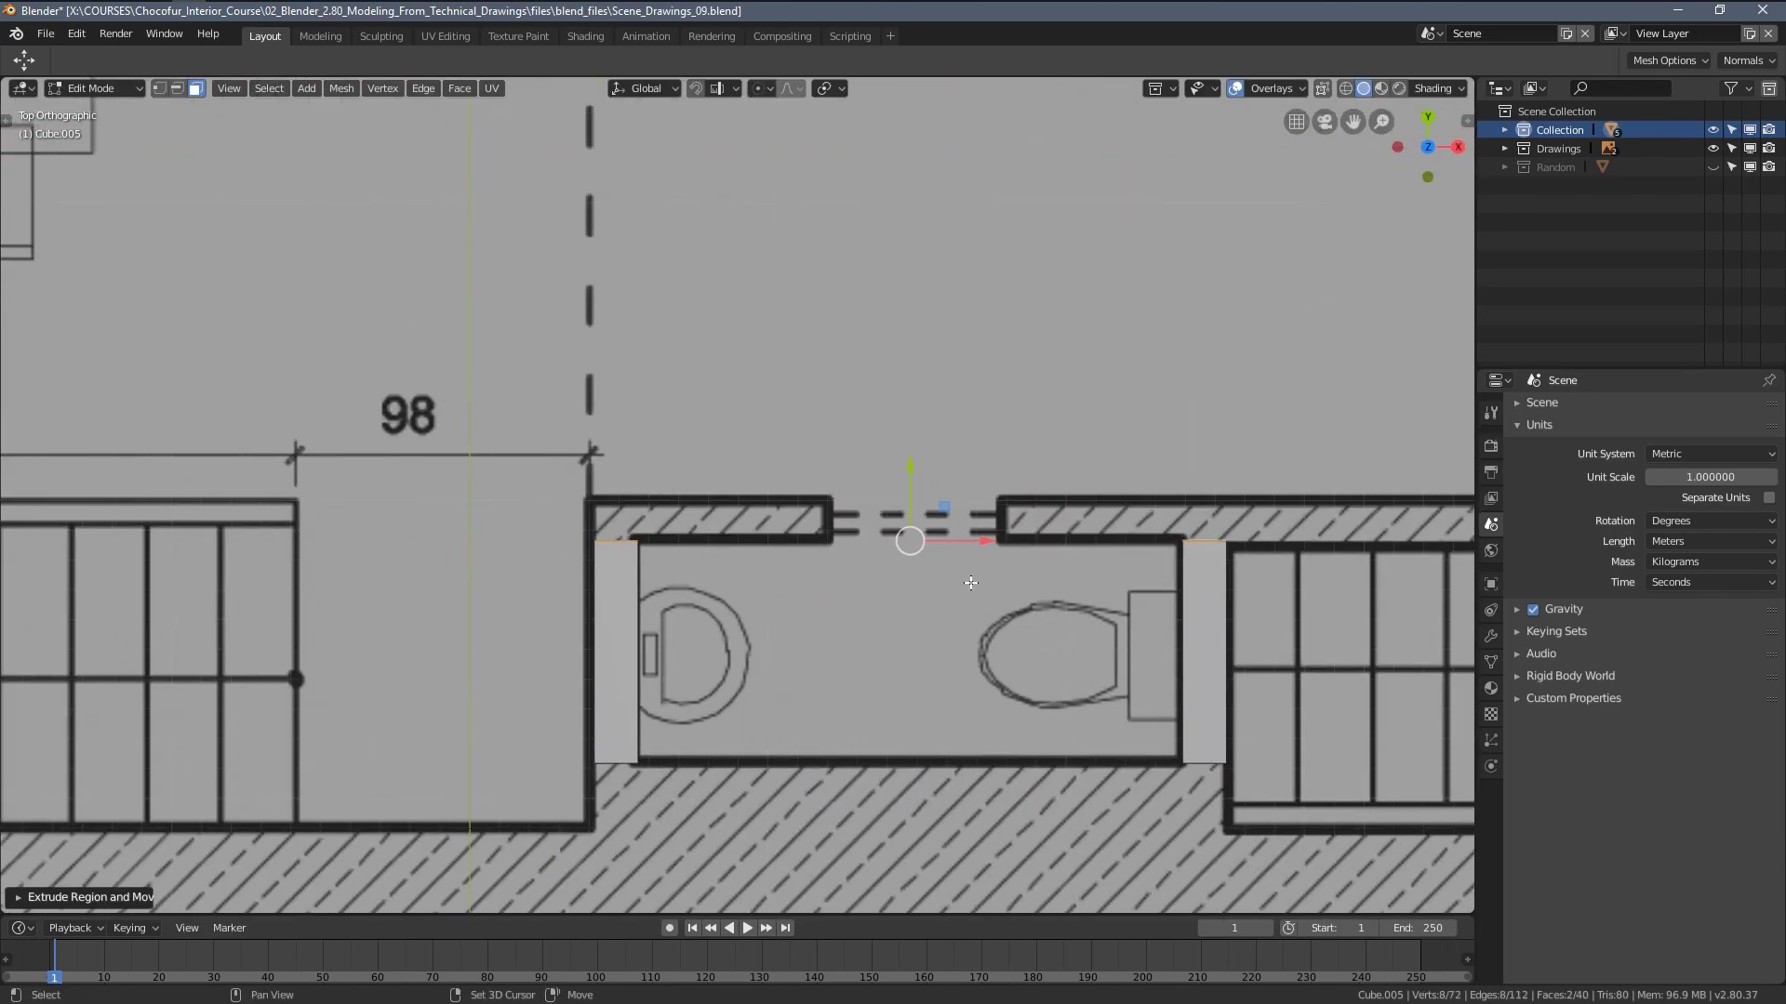
key("e")
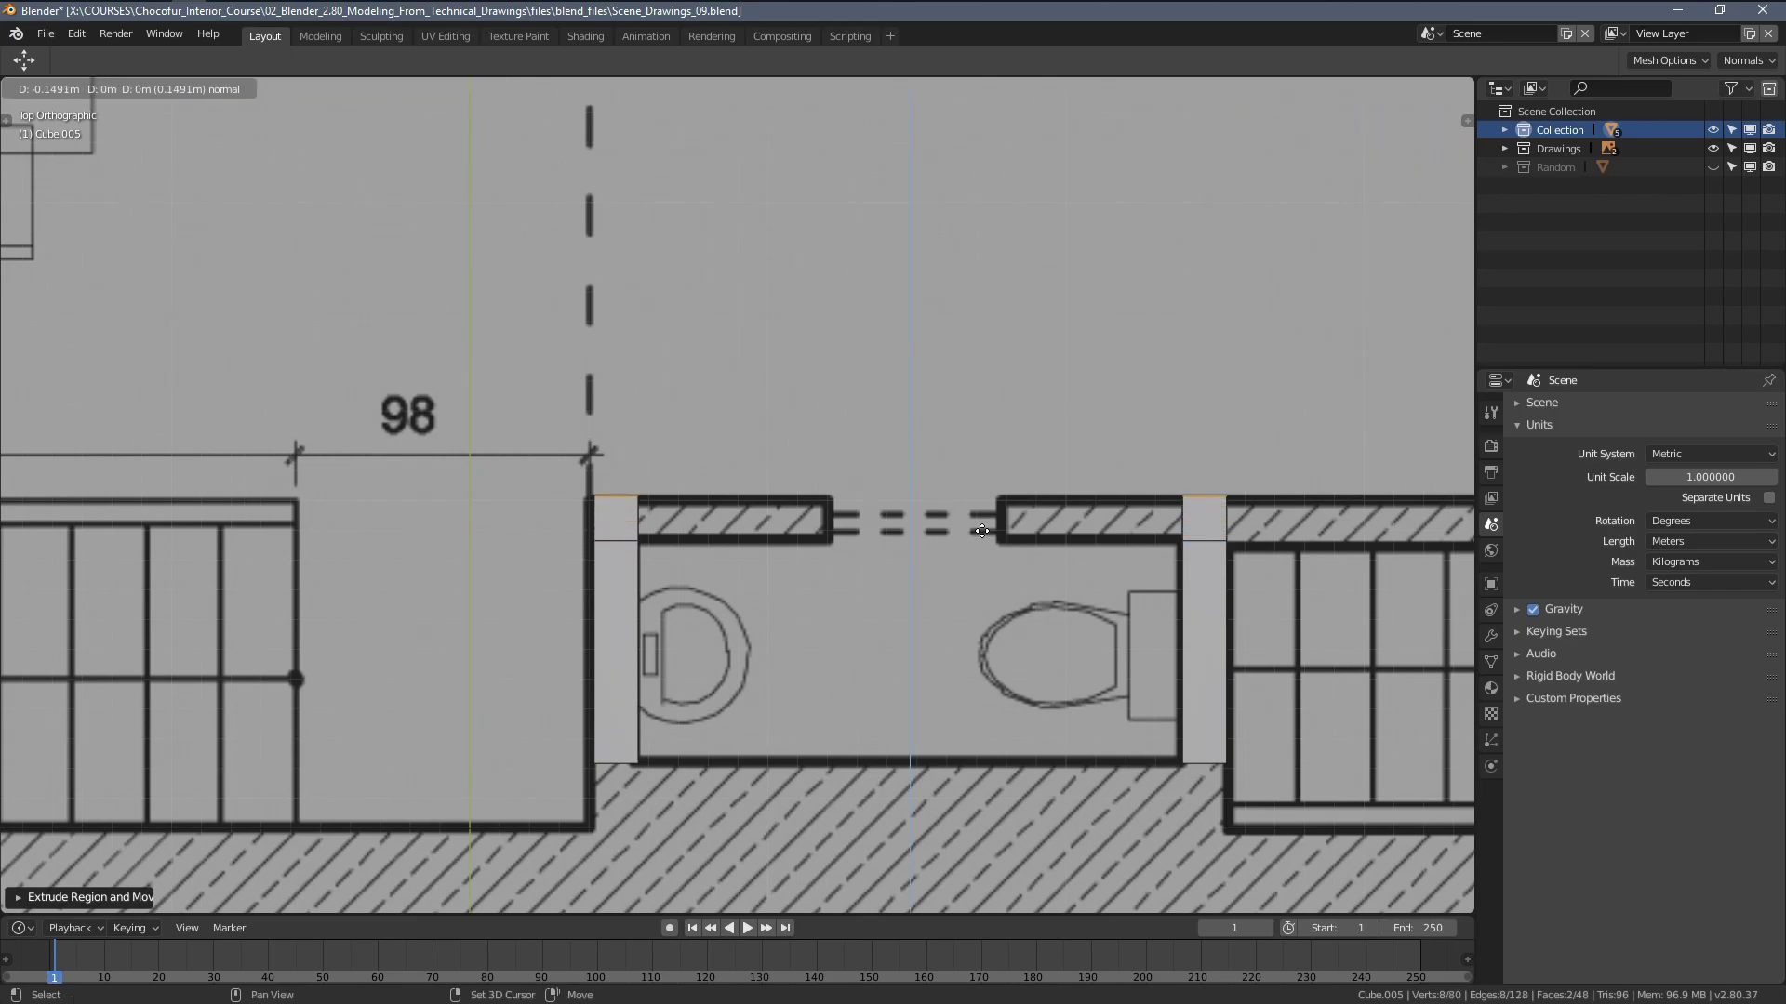
left_click(983, 531)
middle_click_drag(982, 531, 762, 492)
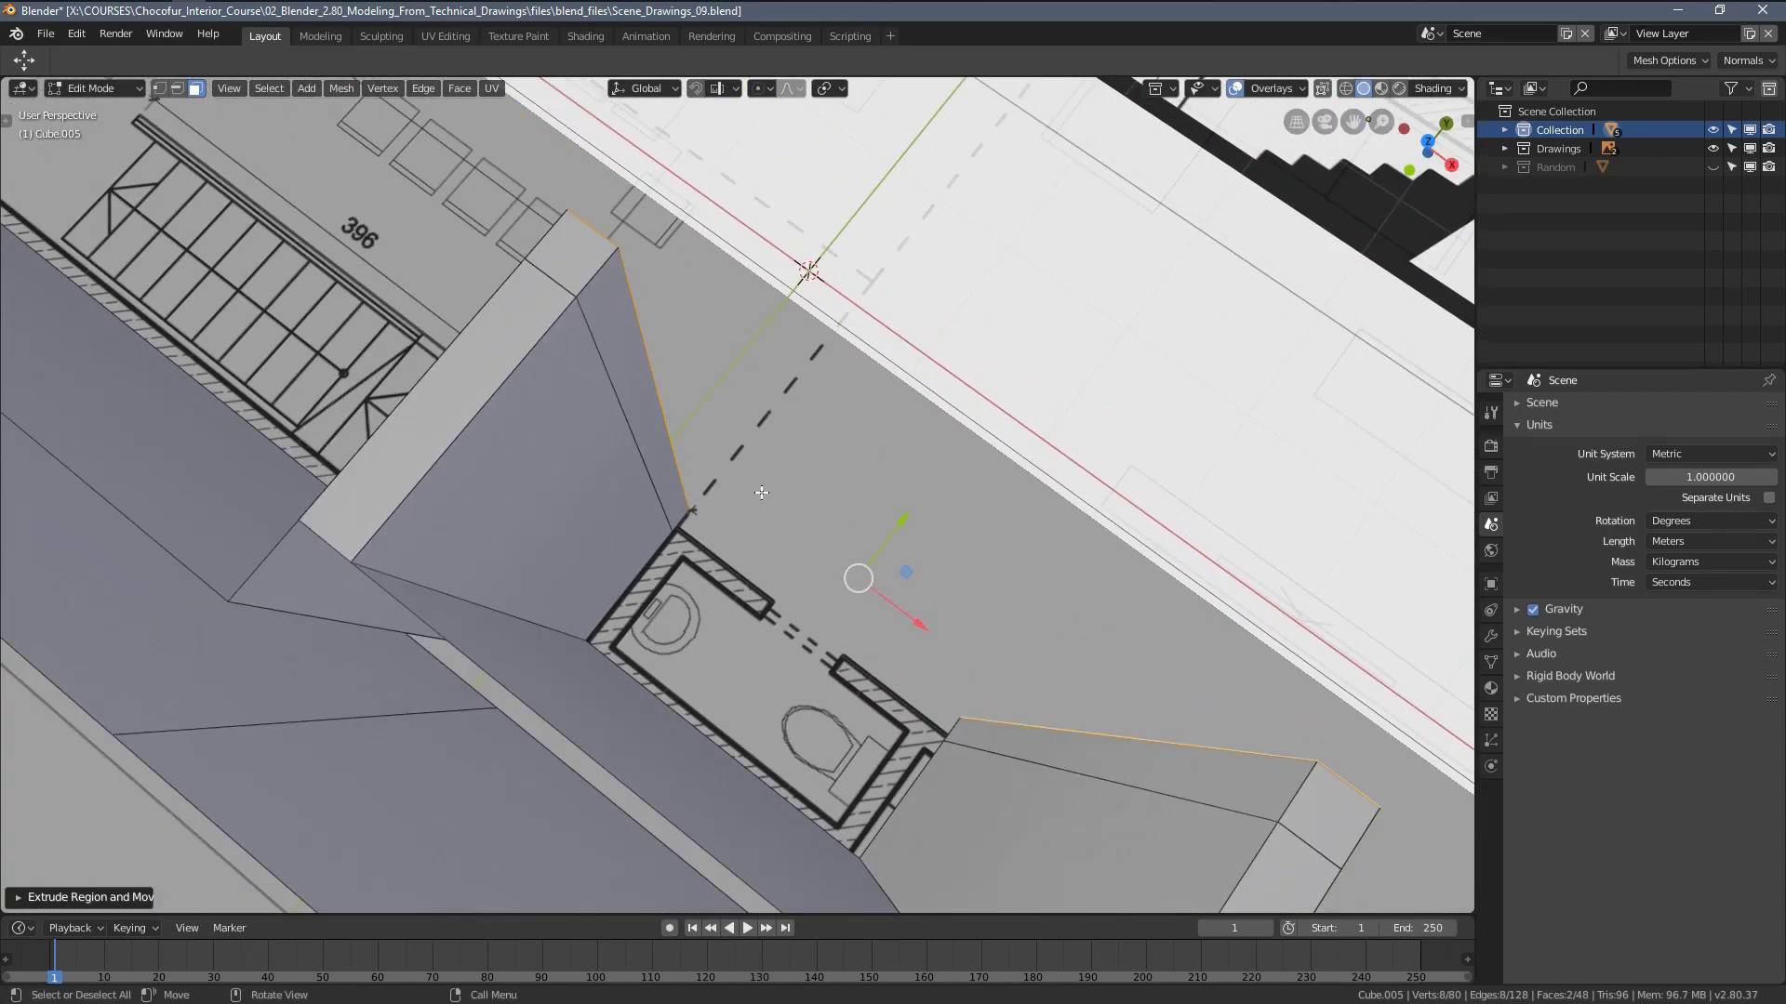
Extrude the stair-side face at the end of the toilet's side wall about 4.13 m along the stair partition
left_click(668, 483)
scroll(877, 576, "down", 3)
middle_click_drag(877, 576, 689, 676)
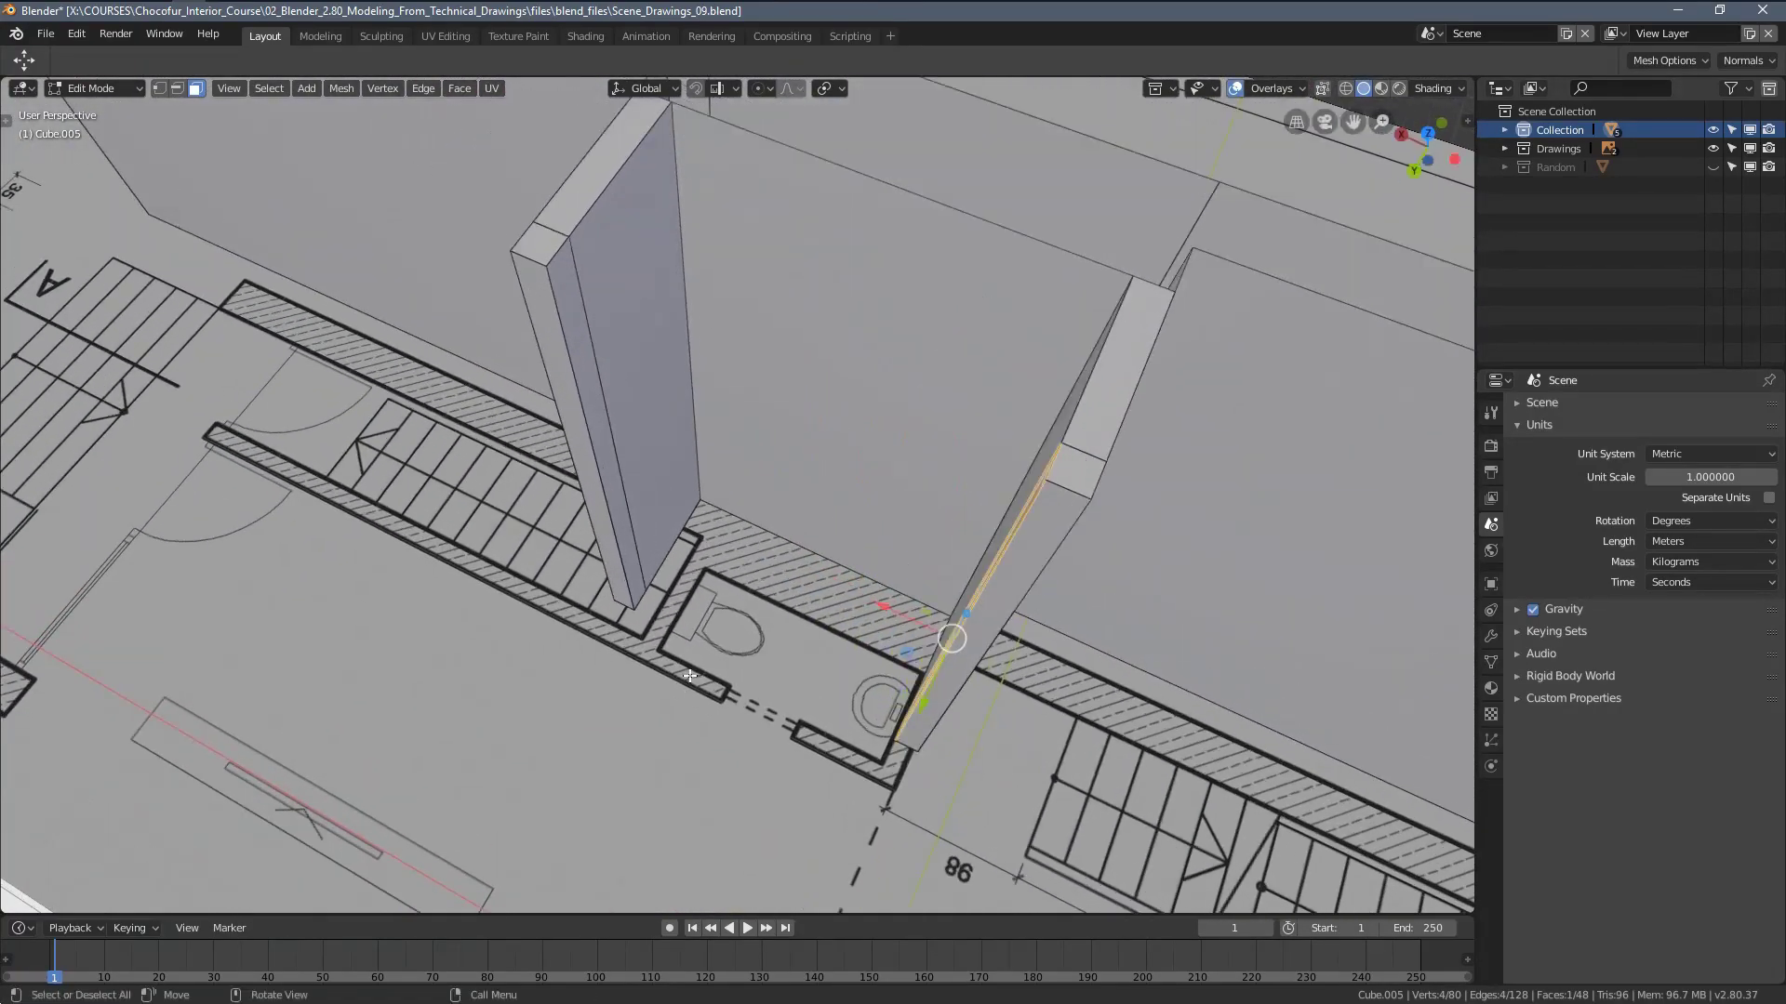
middle_click_drag(779, 574, 526, 619)
left_click(718, 584)
key("KP_7")
middle_click_drag(762, 510, 697, 538, "shift")
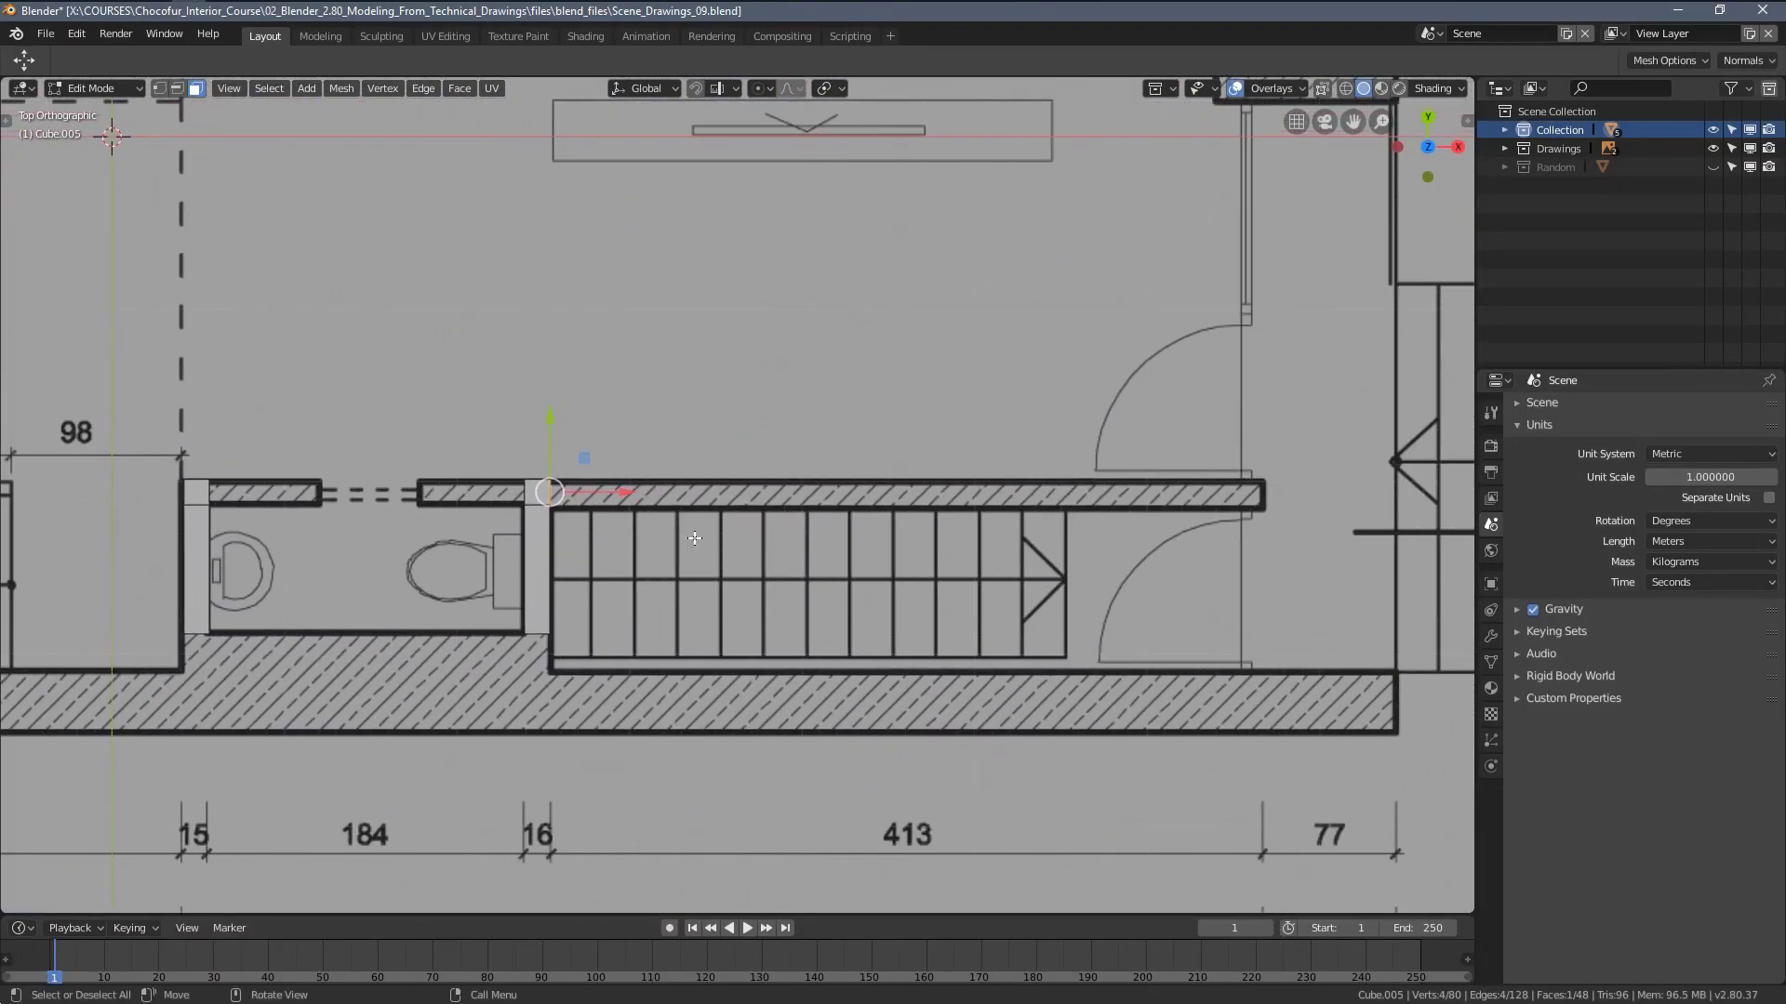
key("e")
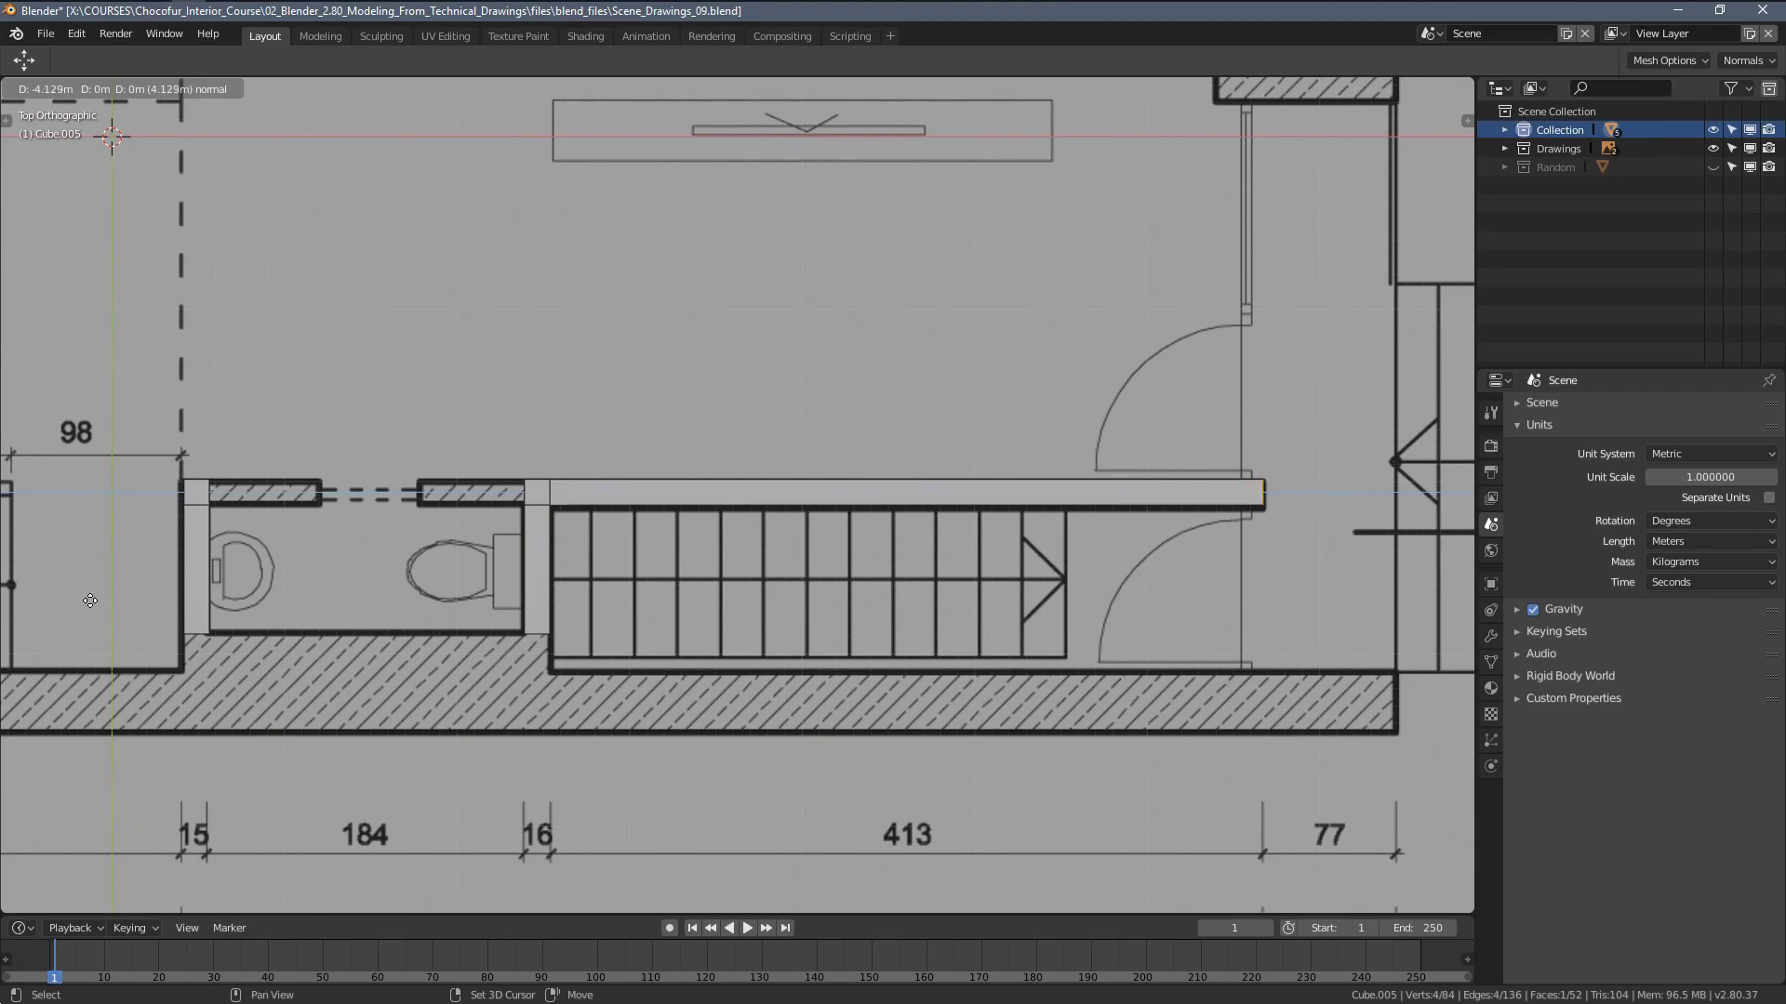
left_click(90, 601)
Delete the two facing faces at the ends of the toilet's side walls, where its front wall runs
middle_click_drag(135, 556, 448, 557, "shift")
middle_click_drag(465, 556, 622, 470)
left_click(772, 416)
middle_click_drag(651, 544, 621, 614)
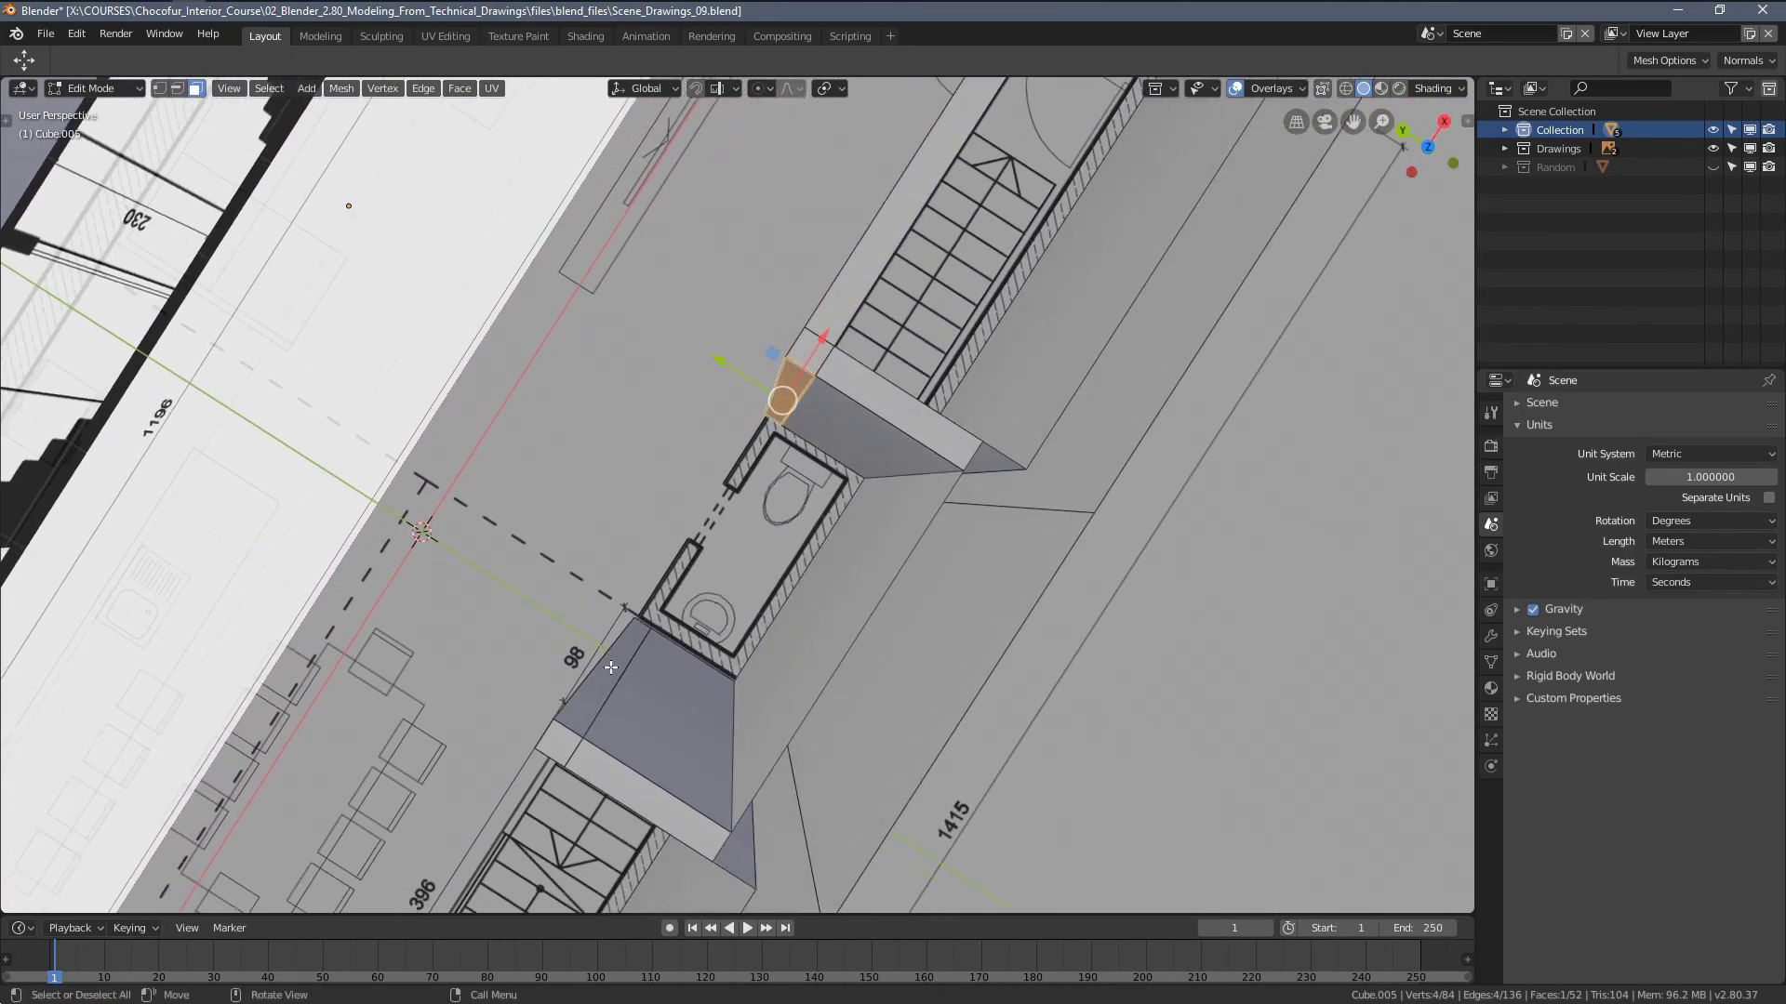
left_click(610, 670, "shift")
key("x")
left_click(611, 671)
Fill faces between the two opened side wall ends to build the toilet's front wall across the doorway
middle_click_drag(611, 676, 480, 798)
left_click(810, 364)
key("f")
left_click(831, 368)
key("f")
key("f")
key("f")
Split the toilet room walls and stair partition from the outer walls within the mesh, and hide them
key("KP_7")
key("KP_7")
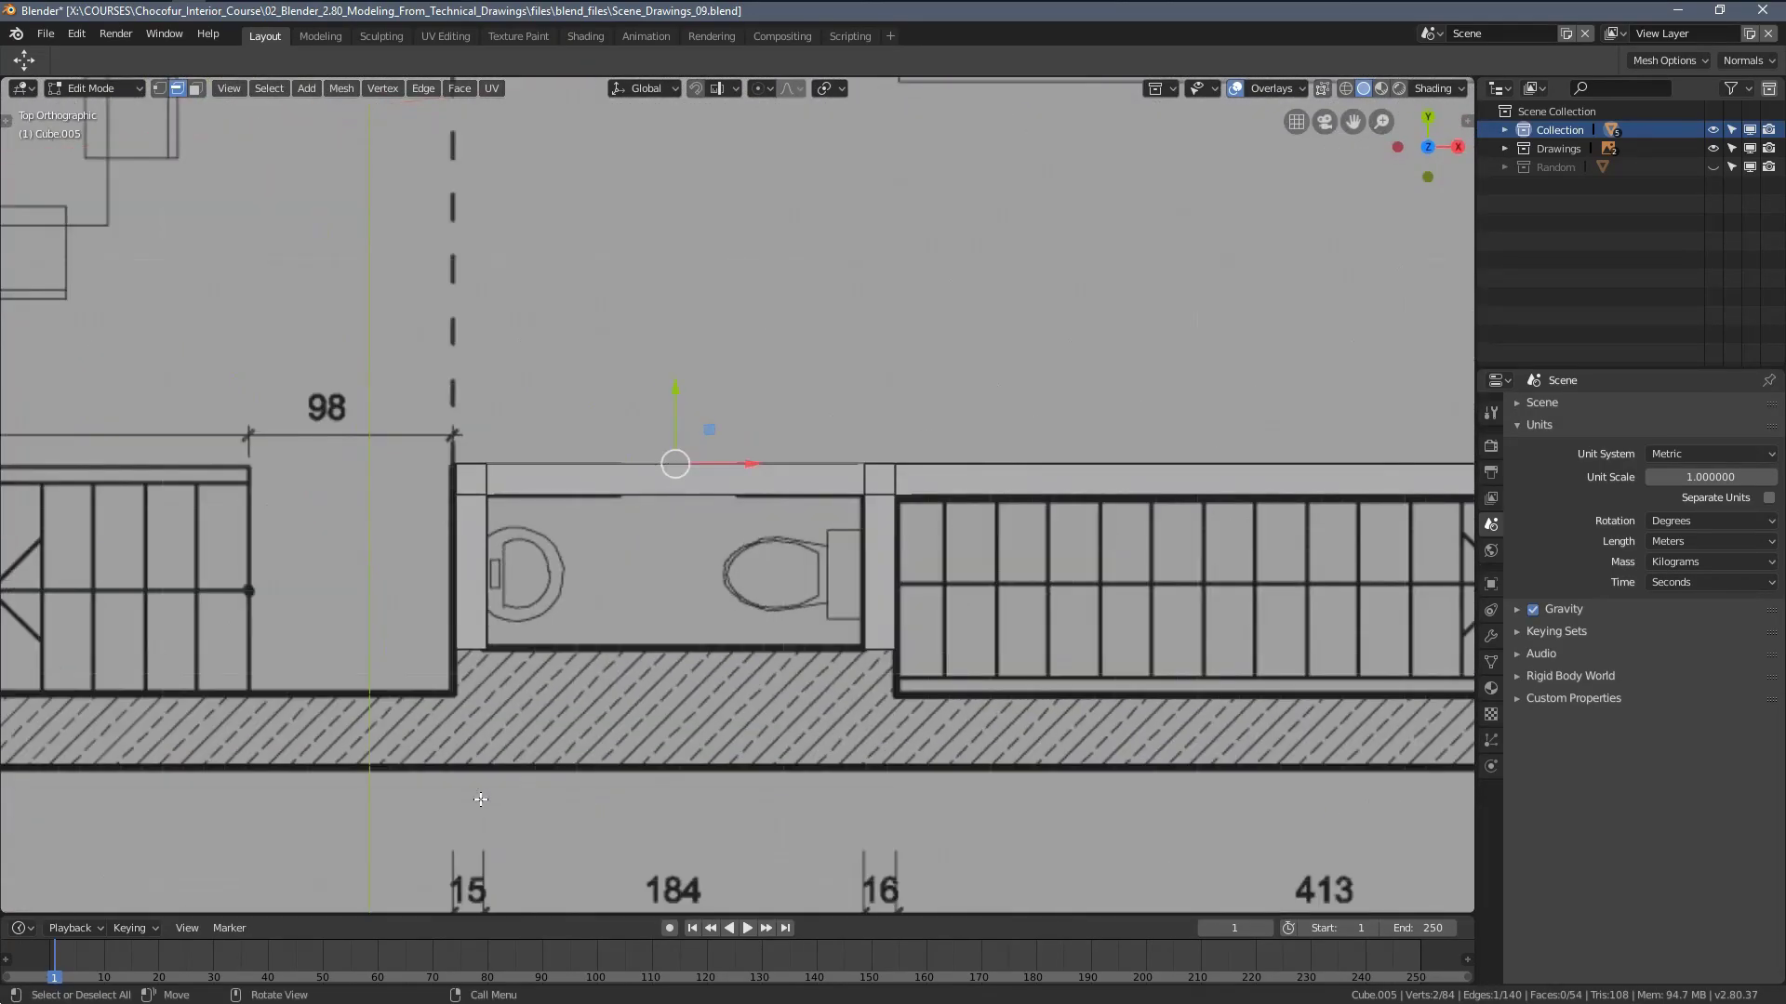
key("z")
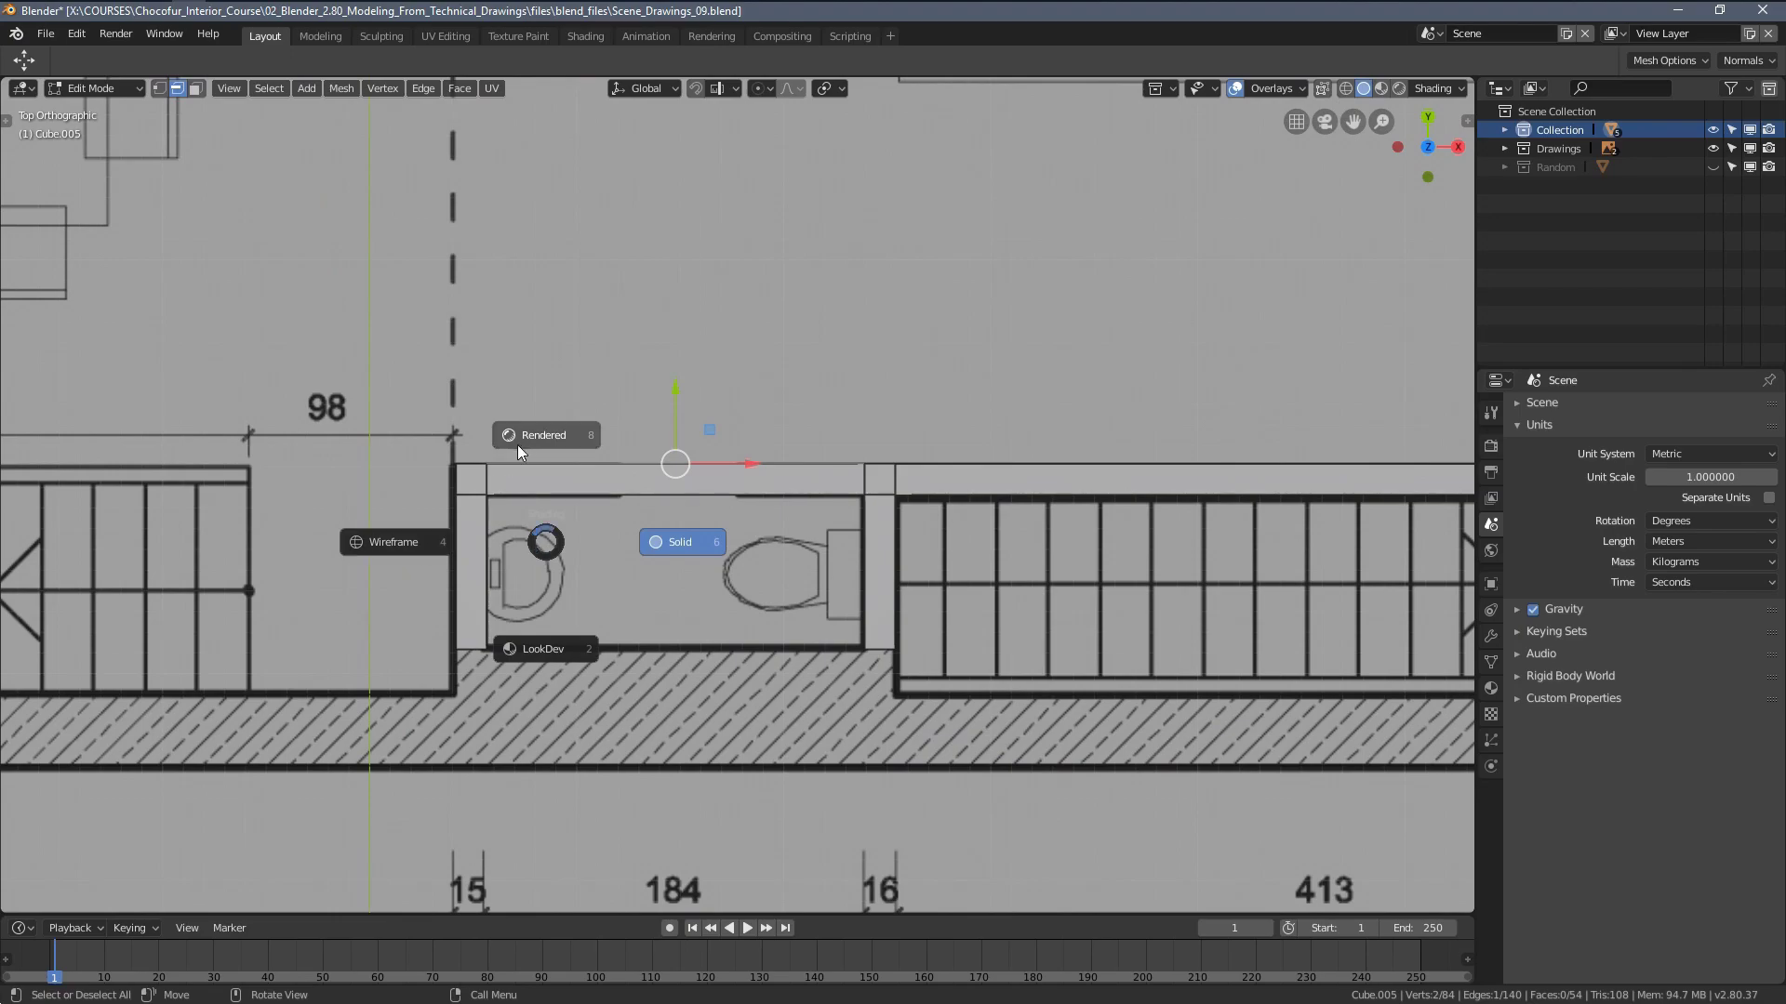
left_click(417, 540)
scroll(651, 558, "down", 6)
scroll(734, 569, "up", 3)
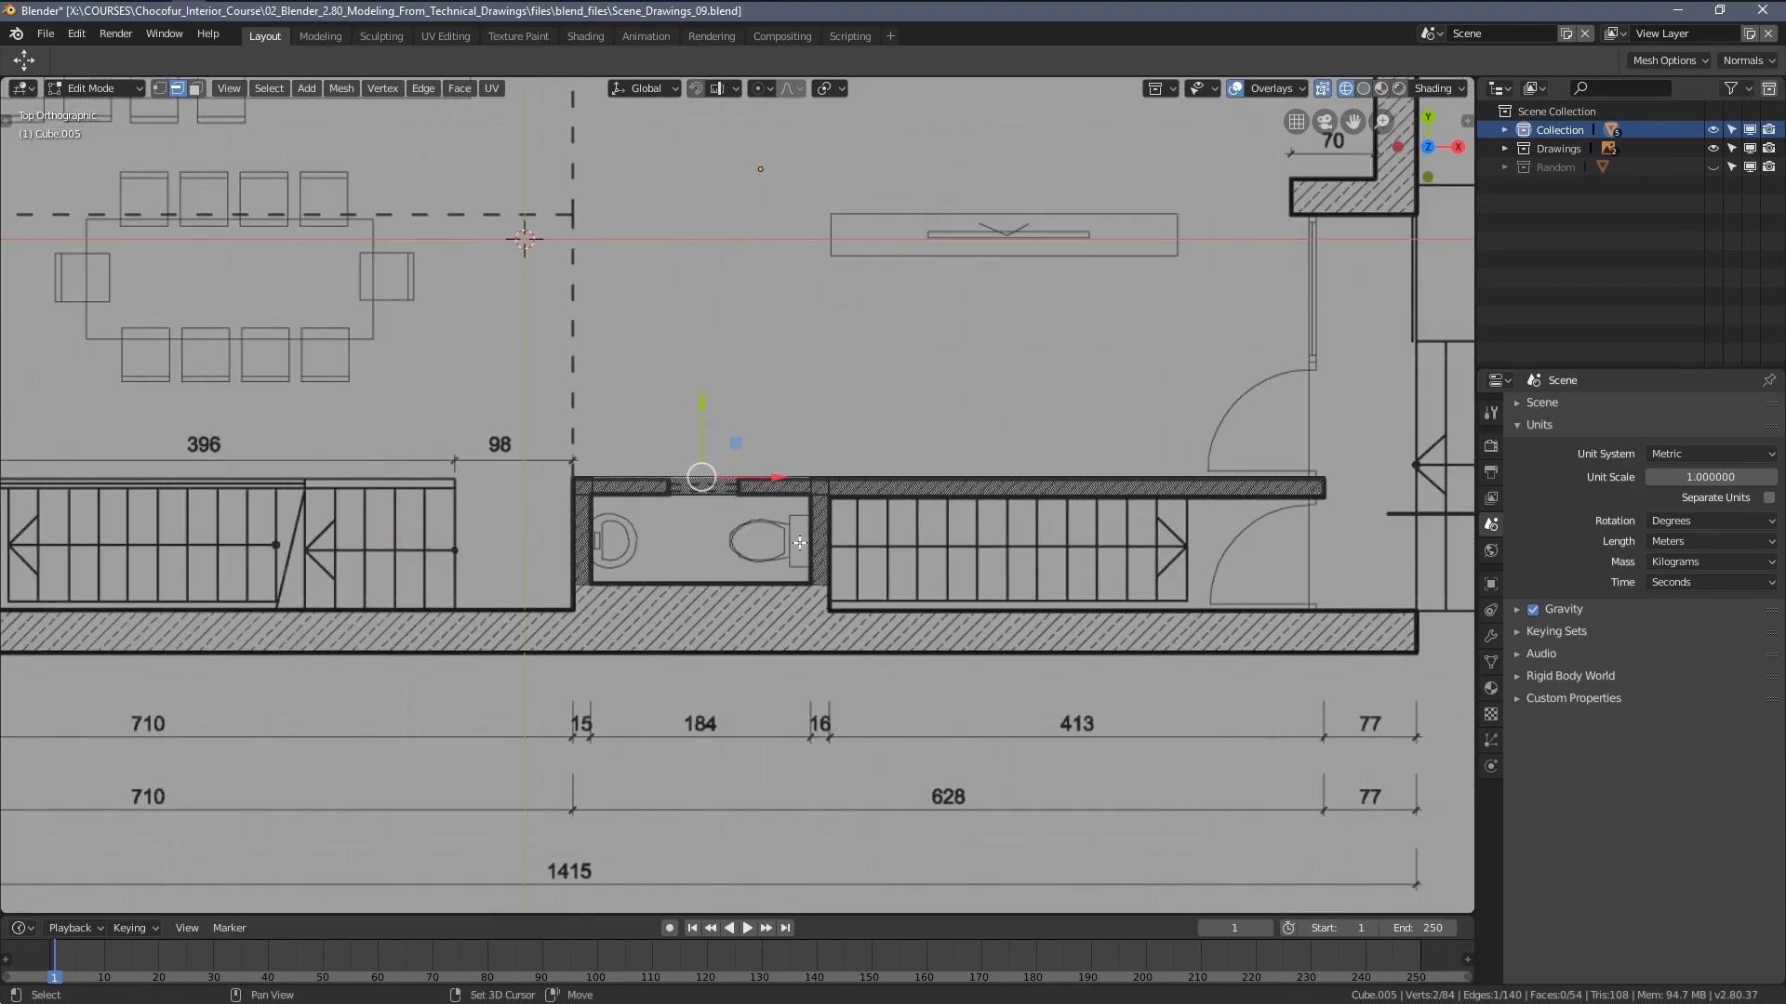
middle_click_drag(800, 543, 757, 582, "shift")
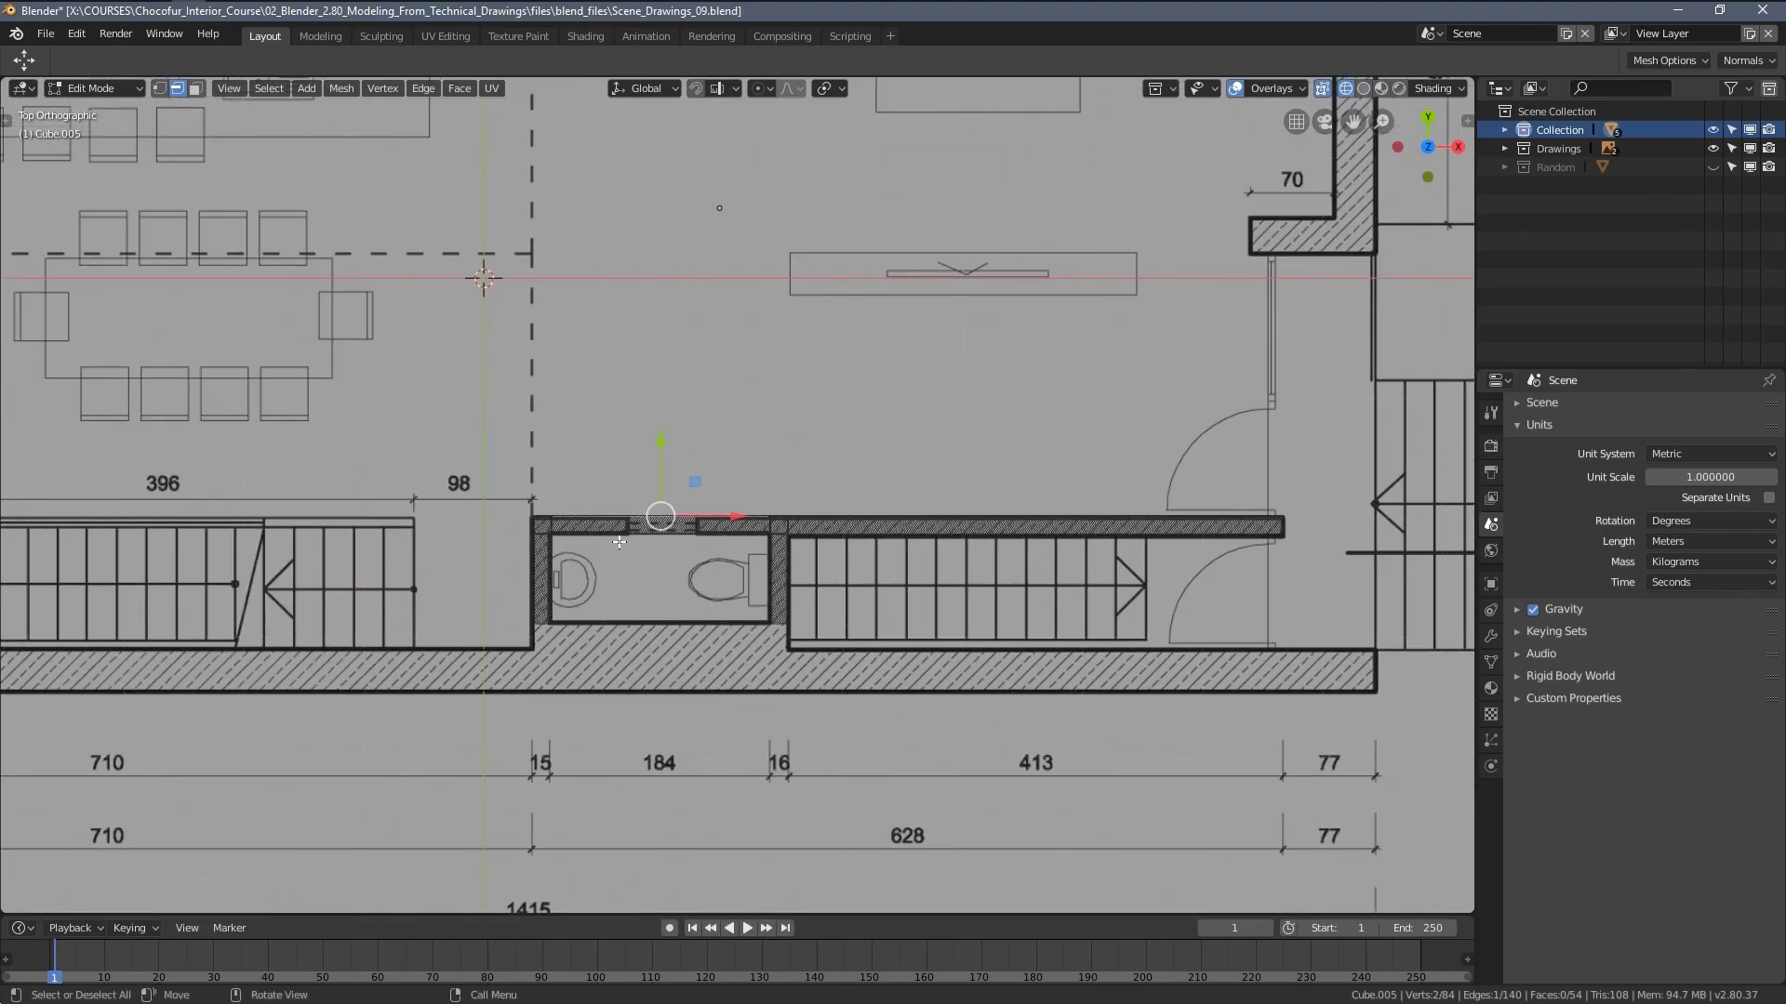
key("a")
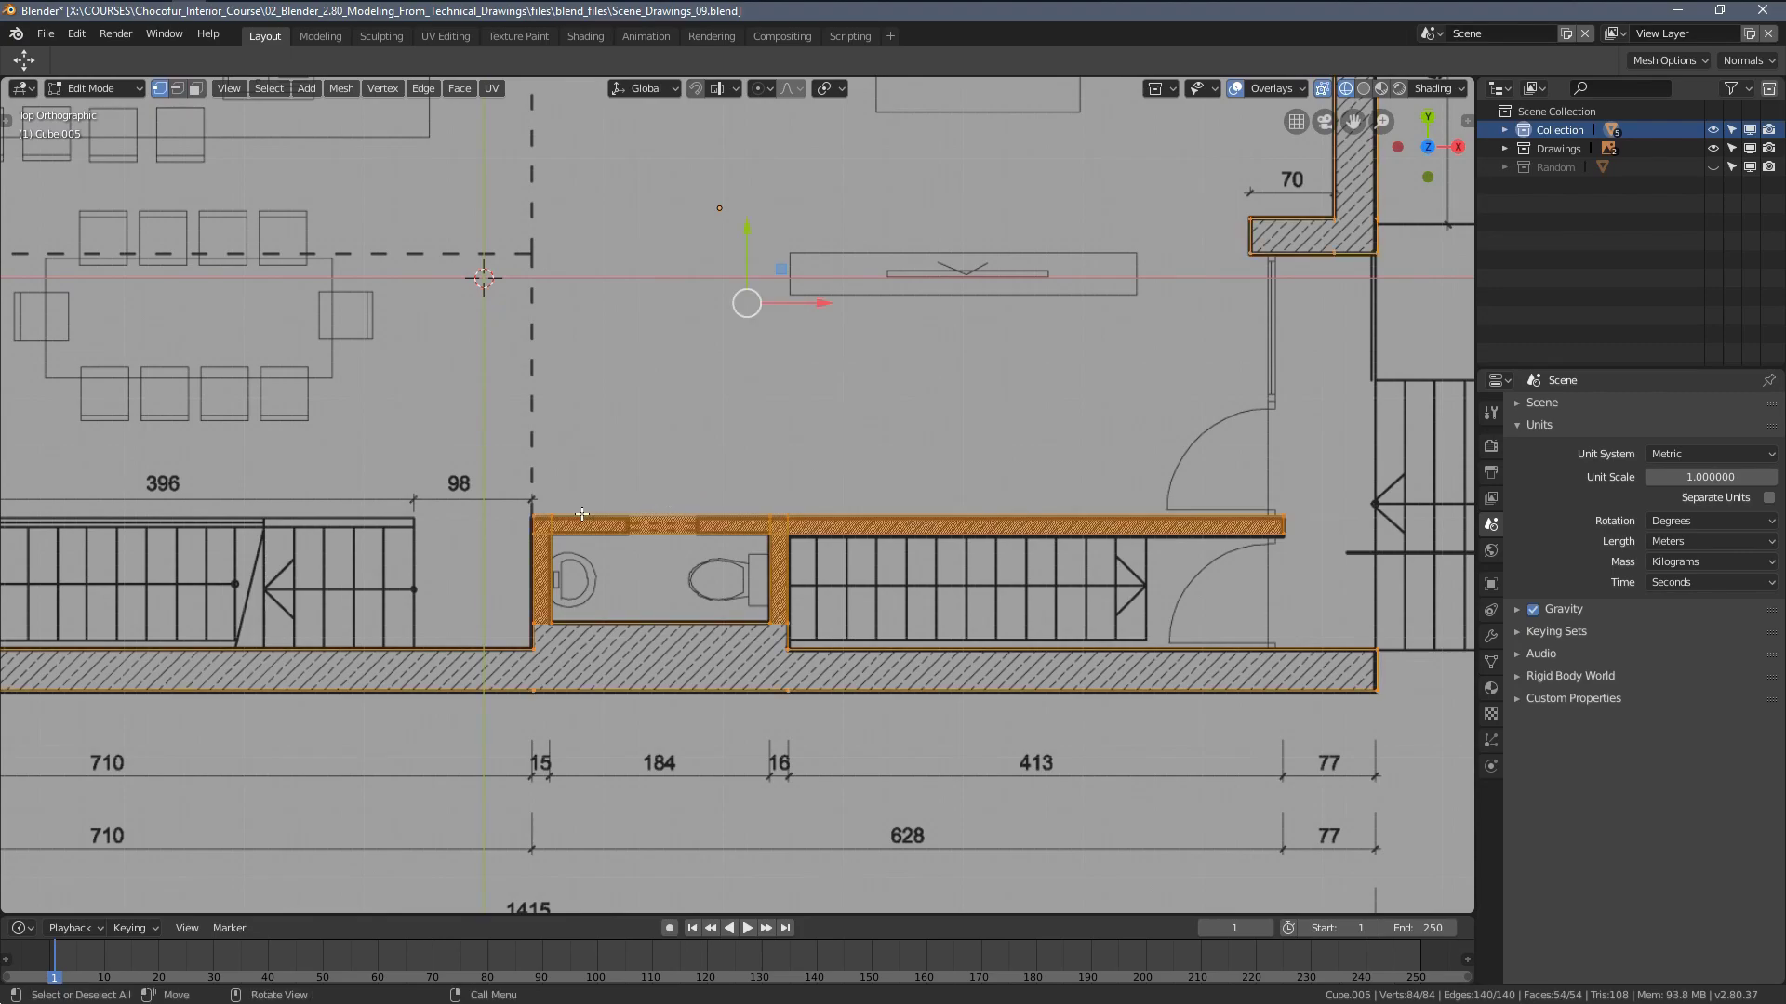
key("alt+a")
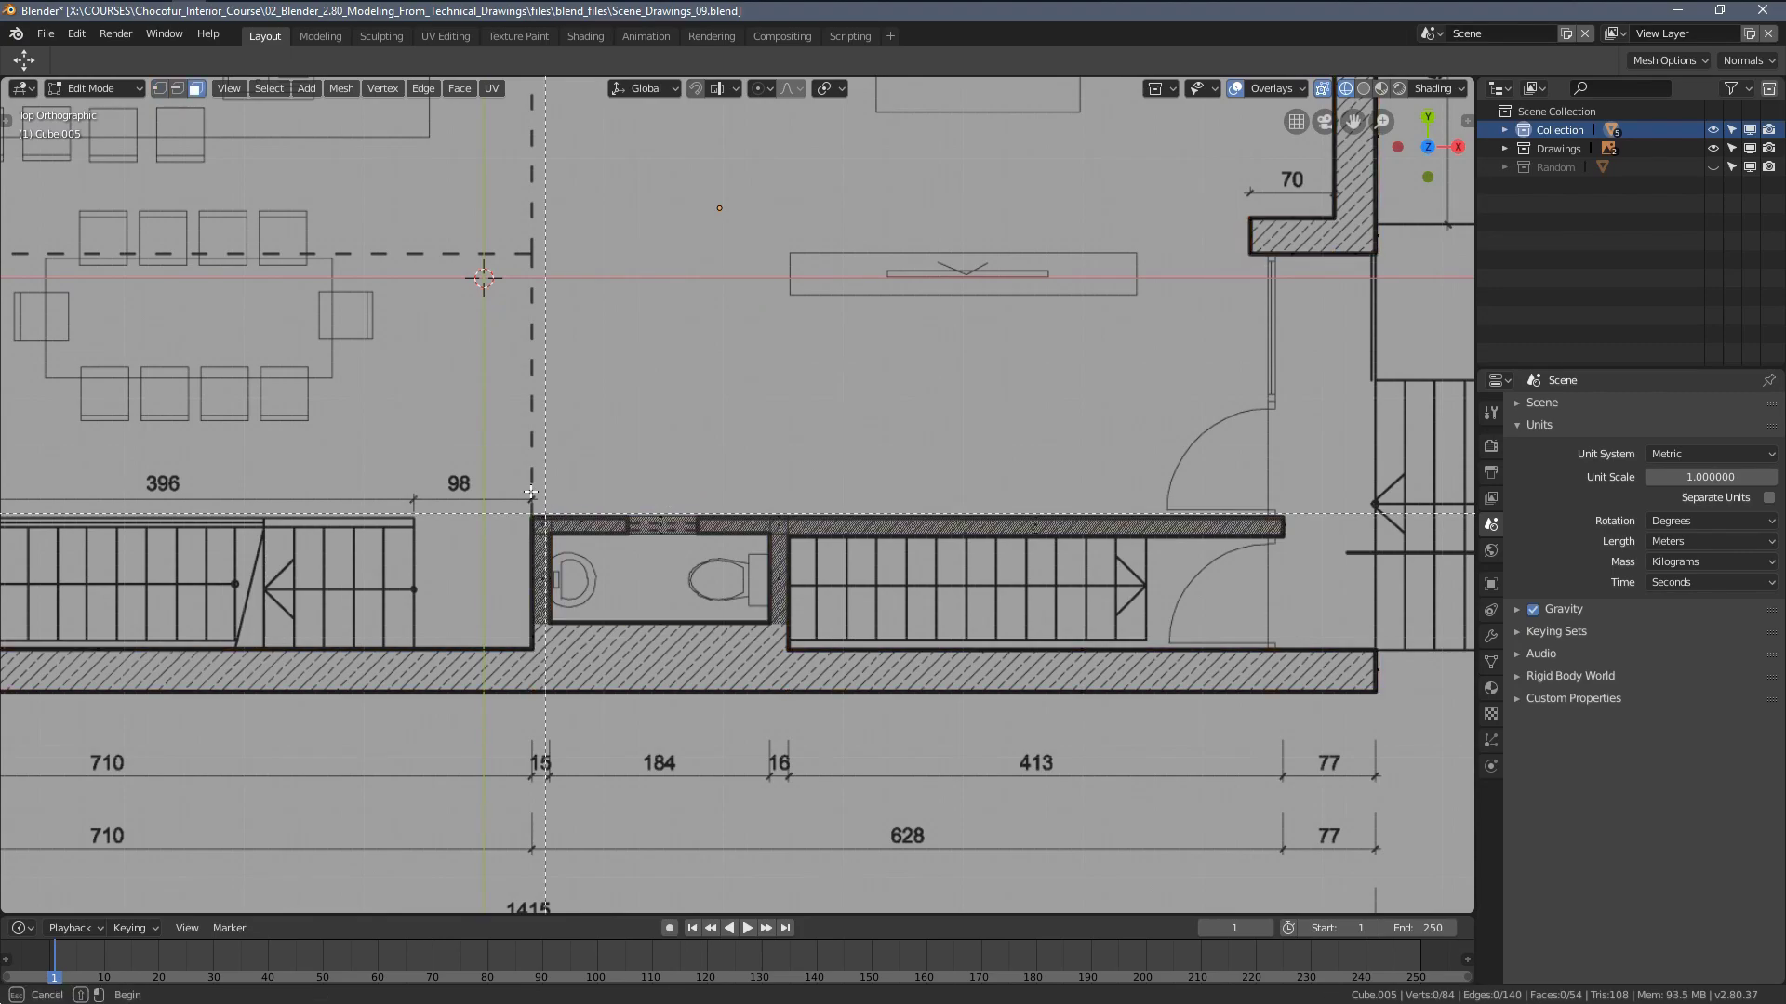
left_click_drag(1095, 526, 1286, 532)
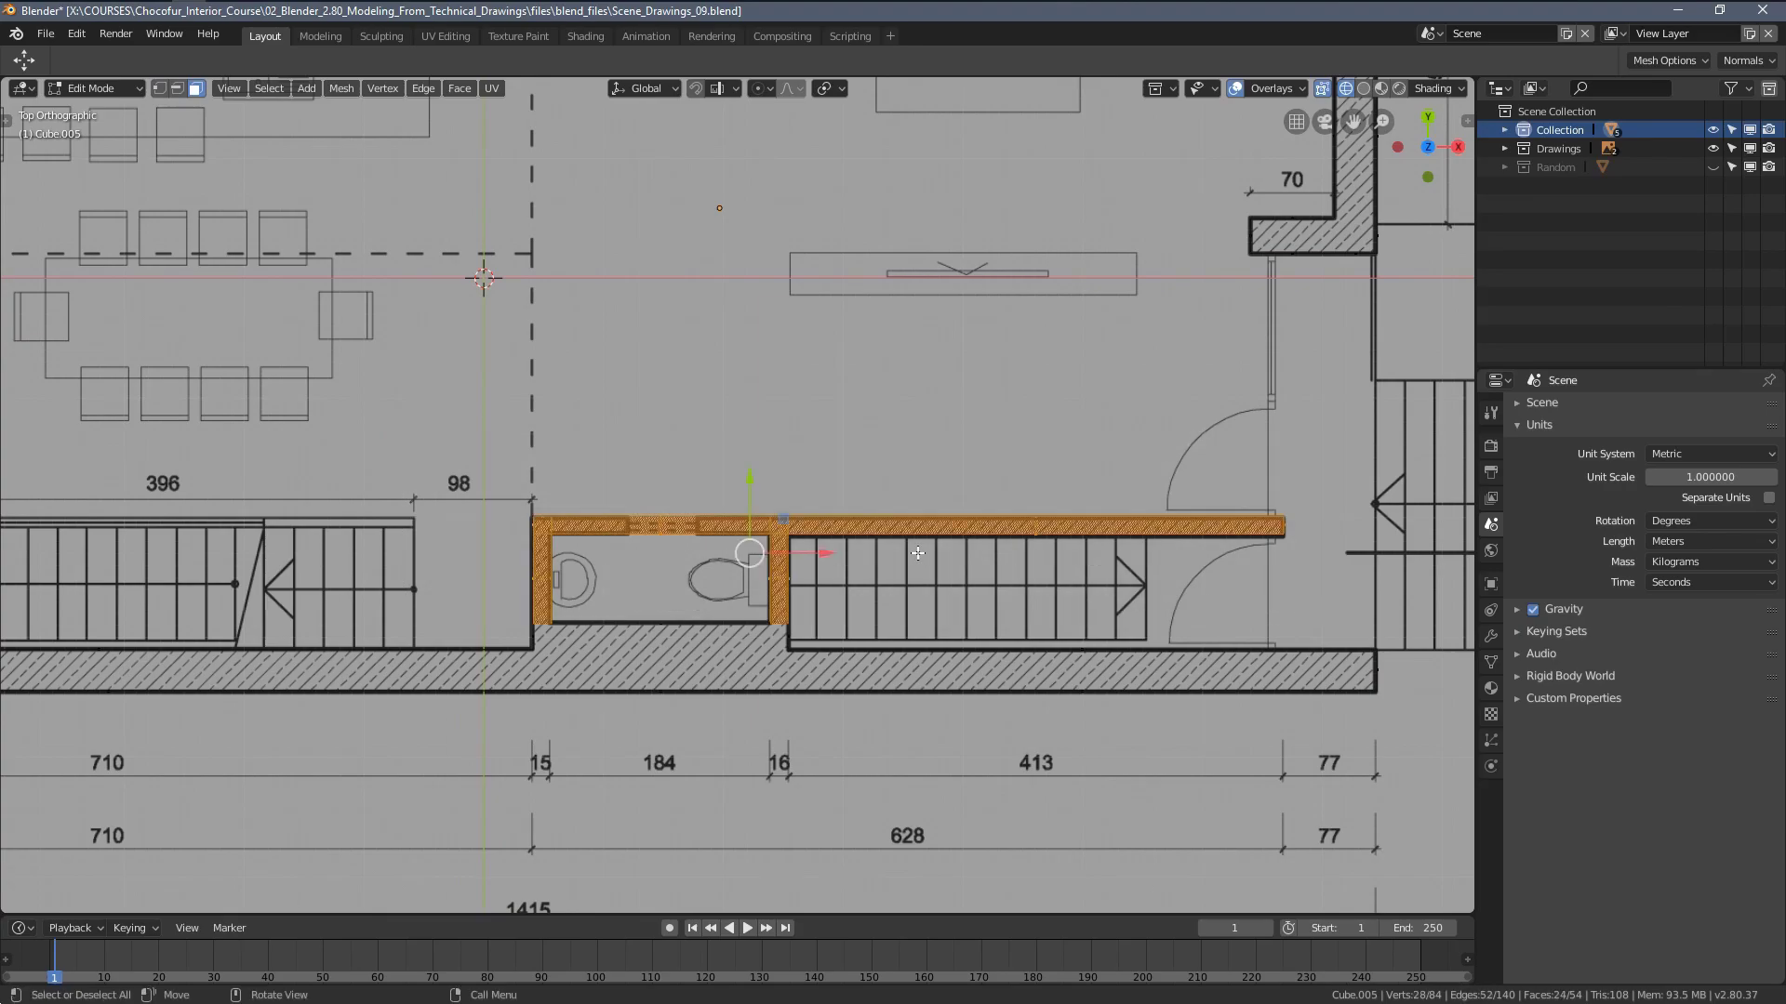
middle_click_drag(760, 565, 879, 587)
key("g")
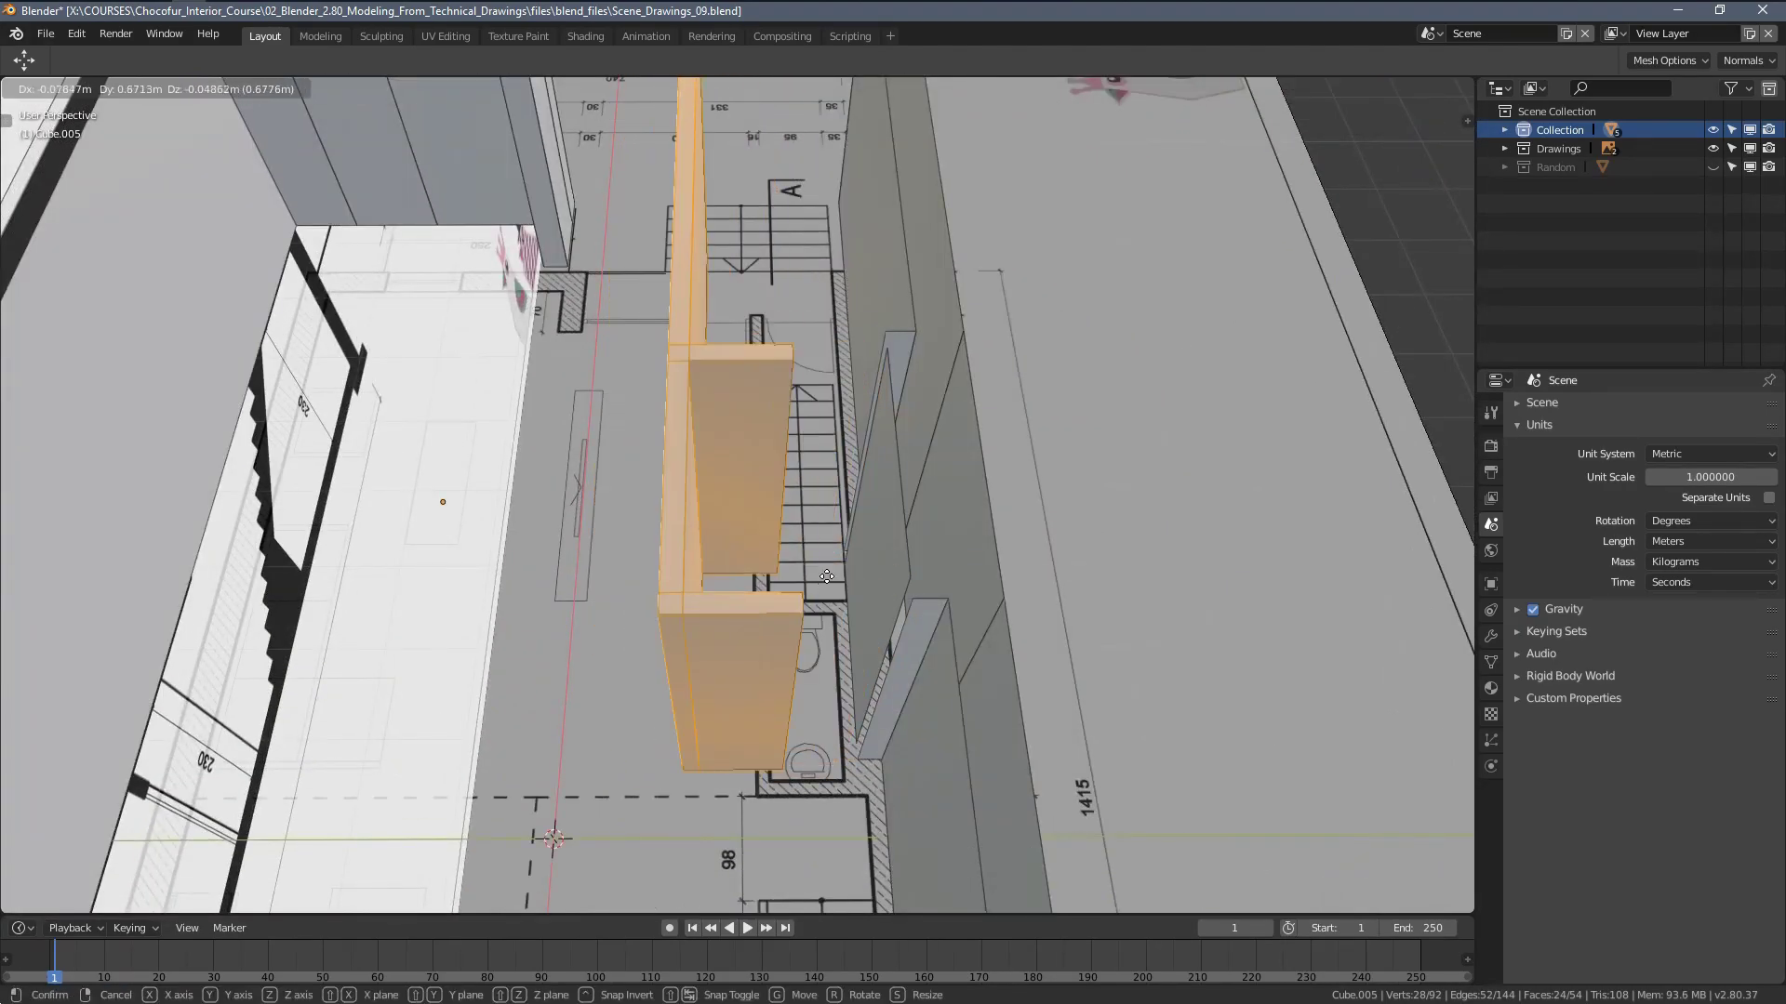
right_click(729, 566)
middle_click_drag(729, 566, 771, 580)
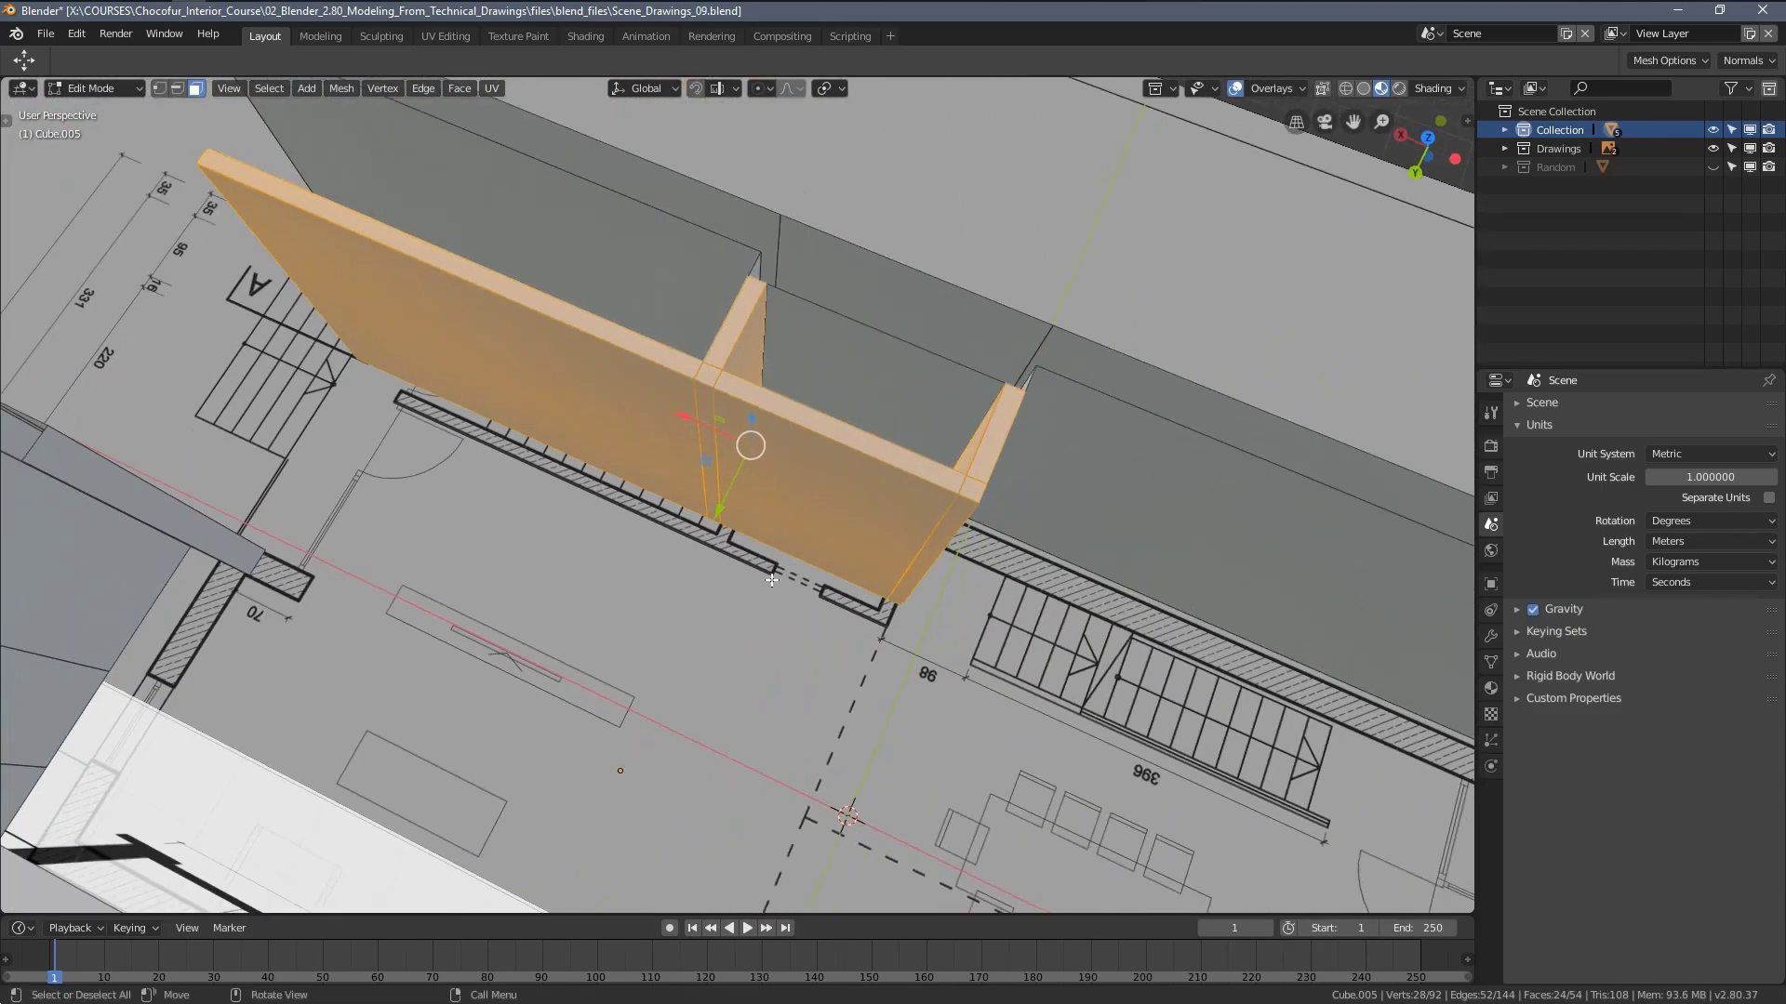
middle_click_drag(765, 481, 778, 373)
key("h")
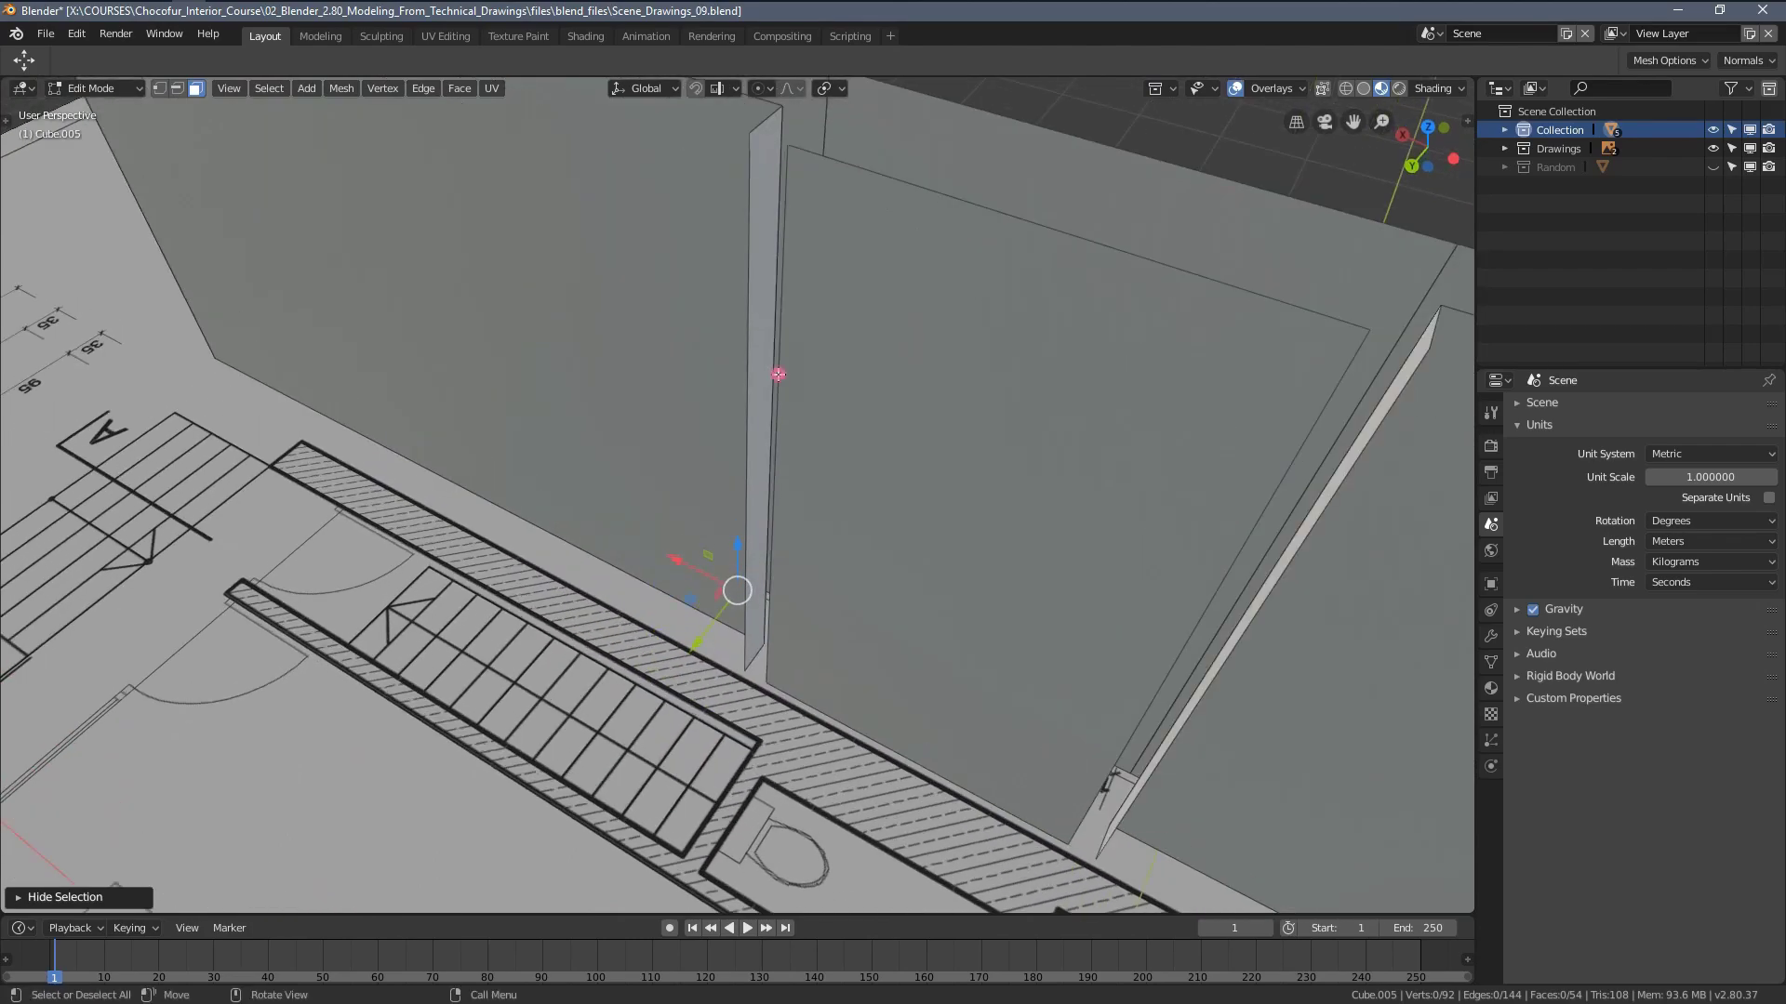
Fill the two open vertical strips in the long outer wall's inner side, where the toilet's side walls joined it
left_click(729, 329)
key("2")
left_click(760, 281)
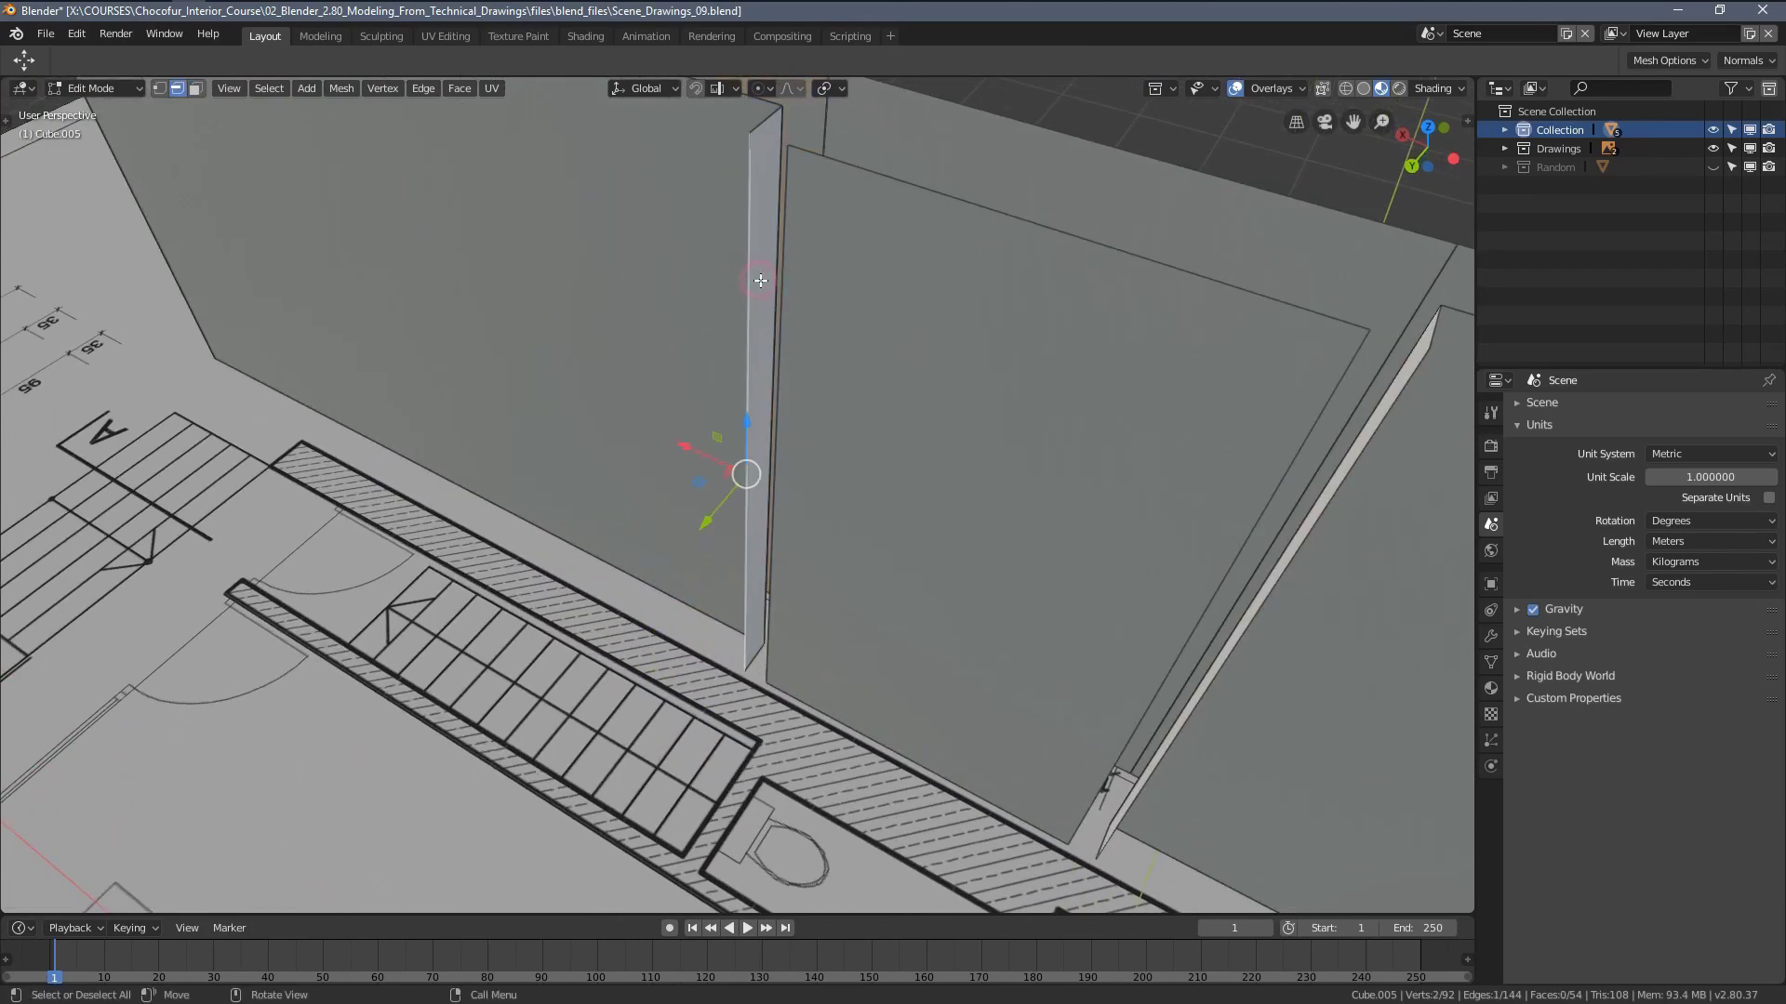
key("f")
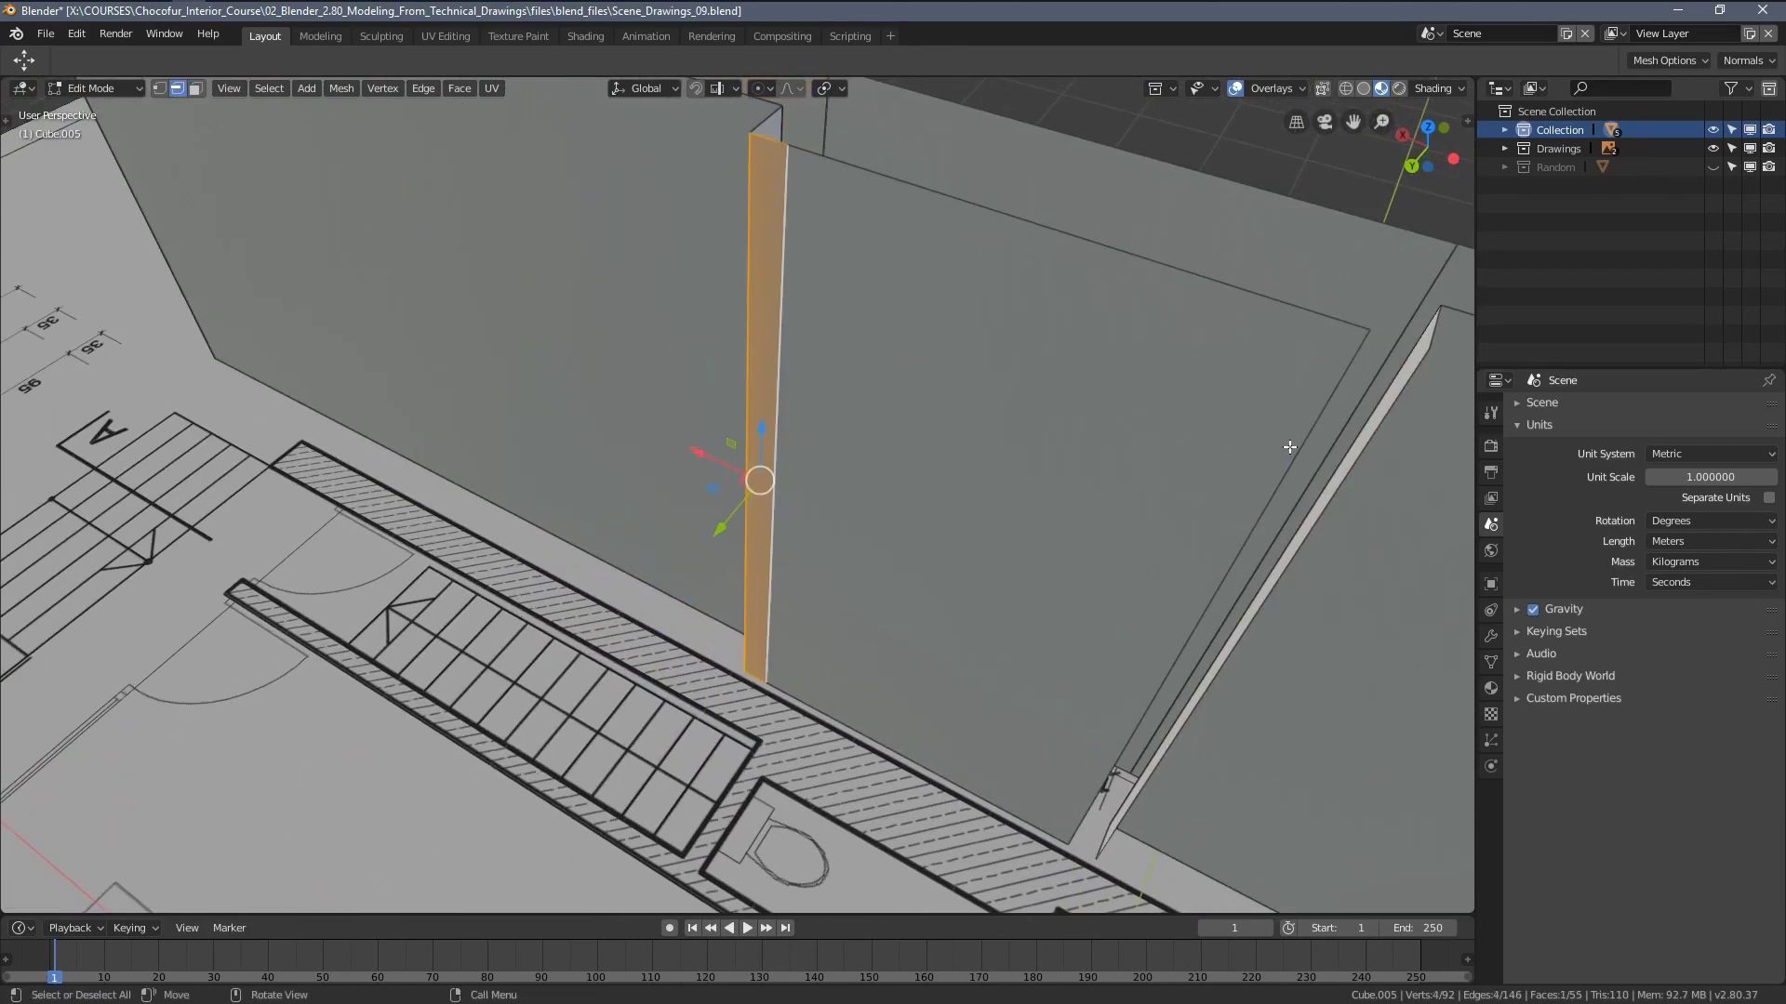
middle_click_drag(1289, 446, 1028, 438)
left_click(977, 422)
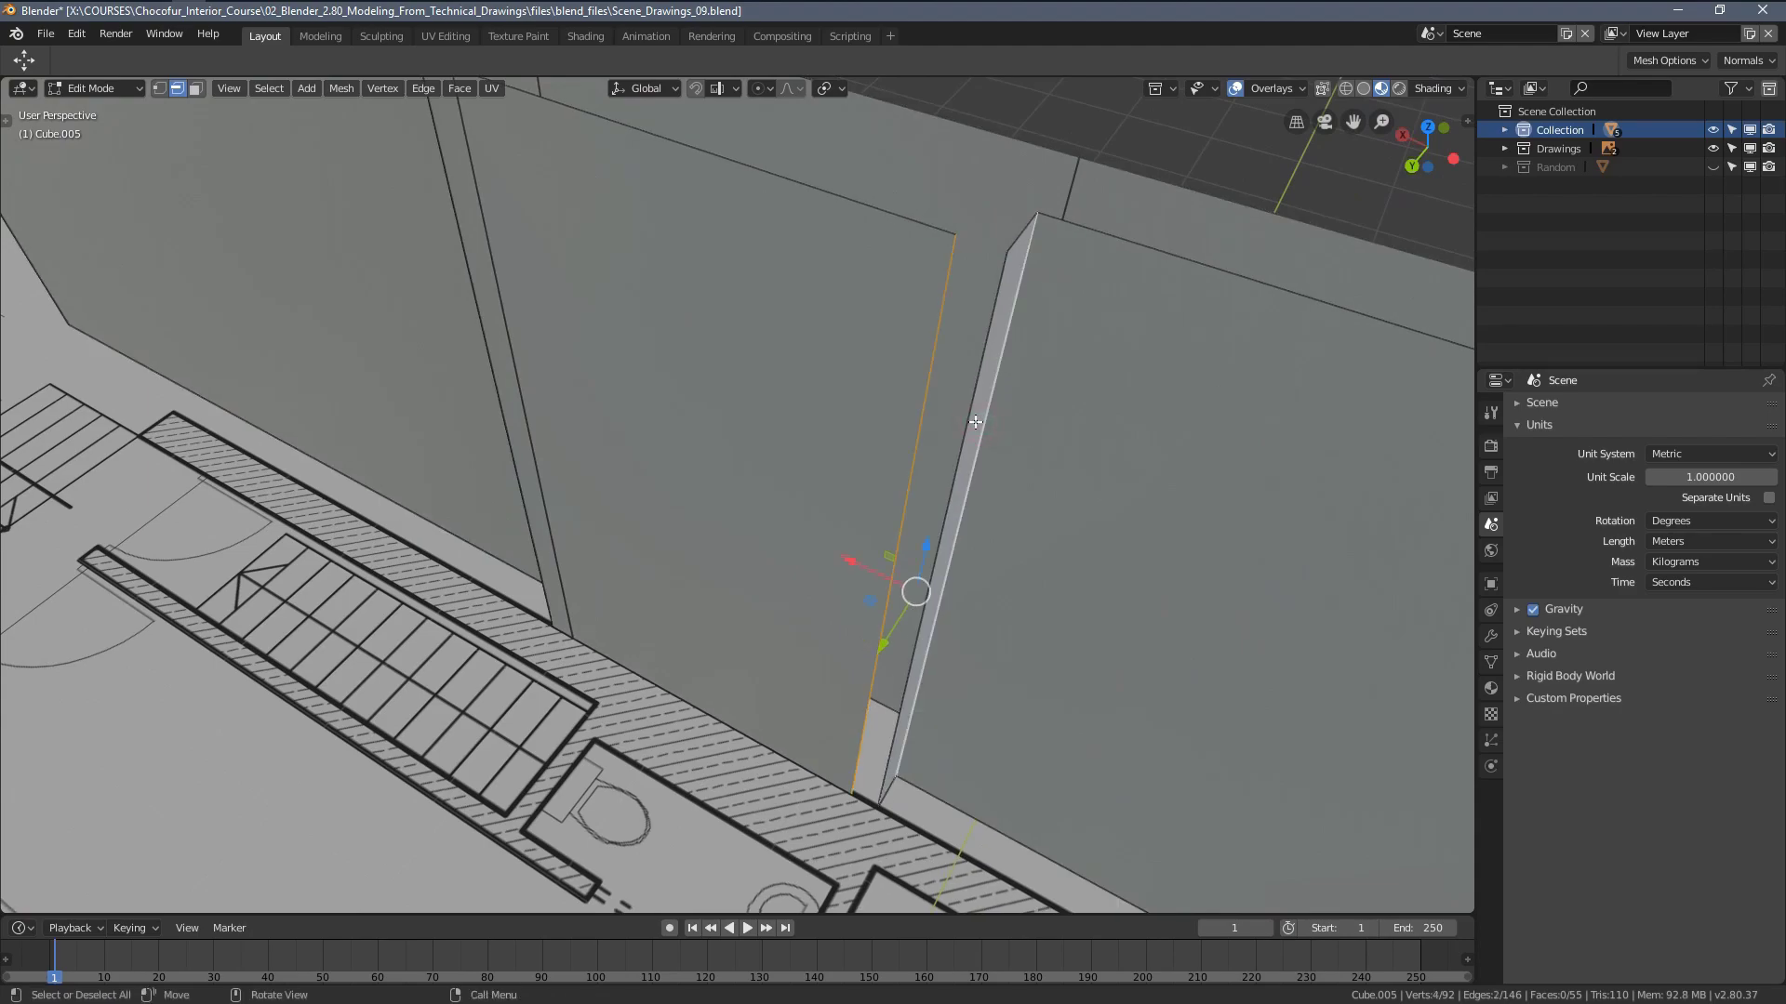
left_click(968, 419)
left_click(916, 404, "shift")
key("f")
middle_click_drag(917, 403, 450, 153)
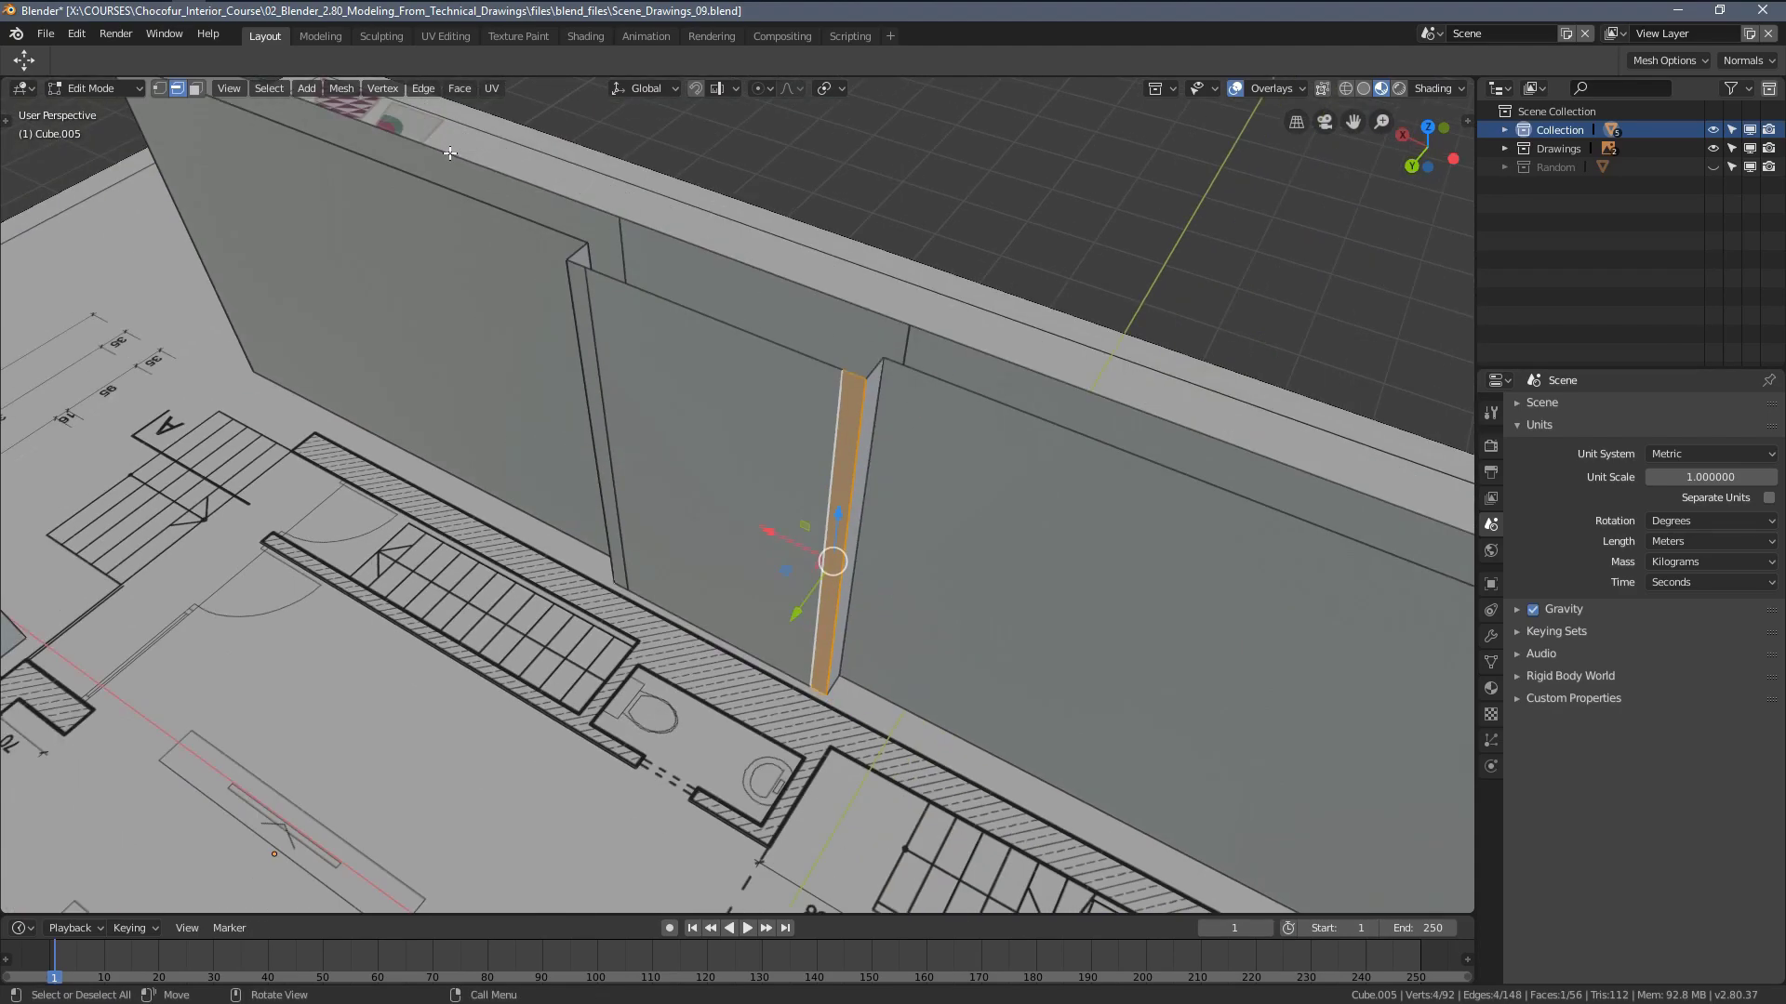
key("alt+a")
Delete the two opposite faces of the middle panel in the short end wall to cut a full-height opening
middle_click_drag(822, 435, 796, 499)
scroll(677, 533, "down", 2)
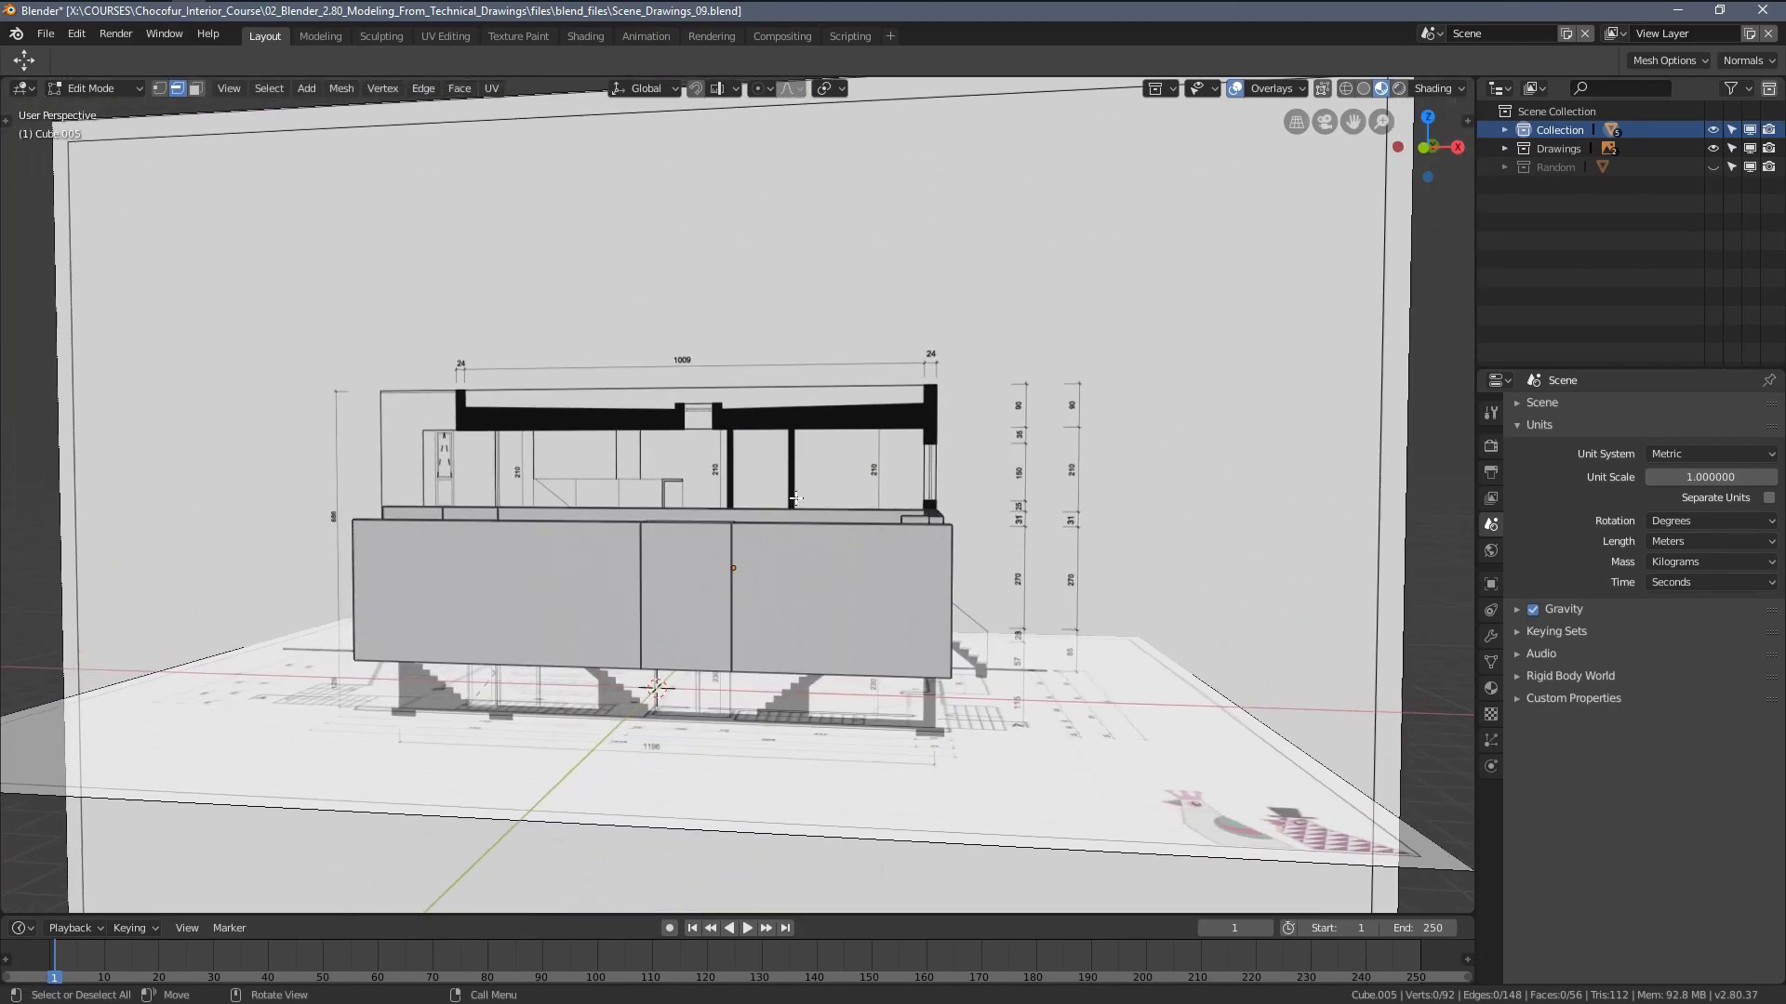
middle_click_drag(779, 715, 647, 529)
scroll(822, 531, "up", 2)
scroll(642, 528, "up", 1)
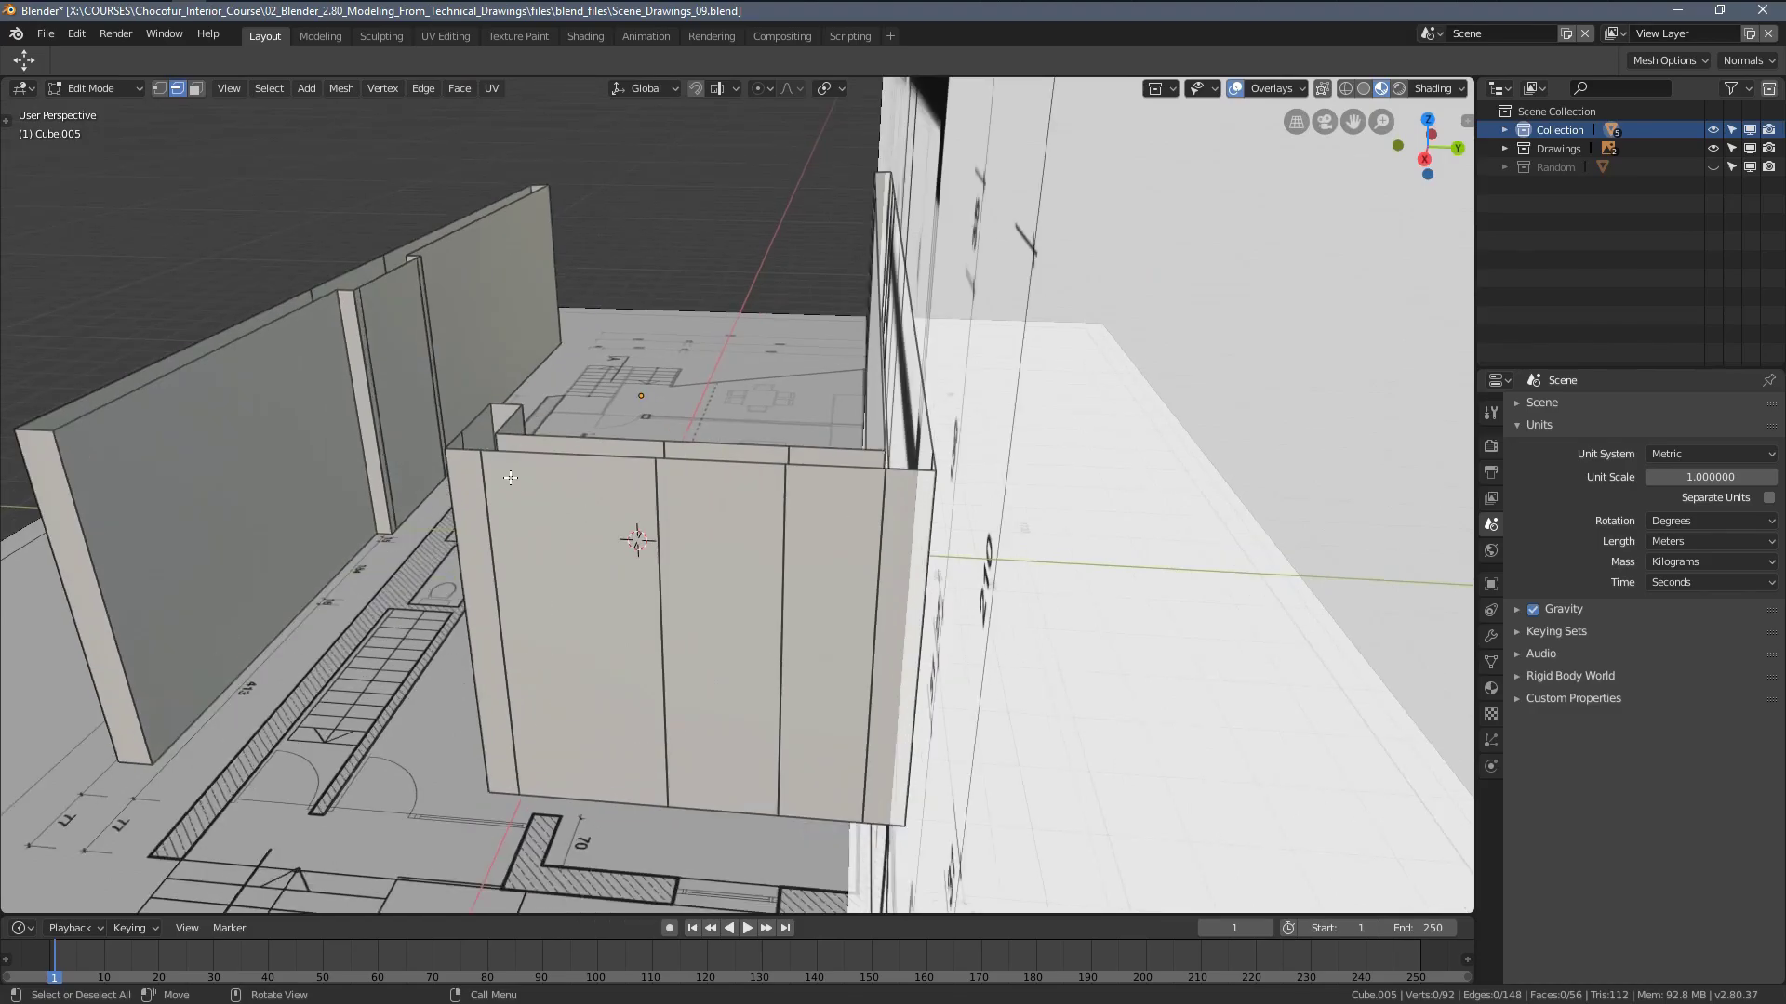
middle_click_drag(502, 430, 566, 546)
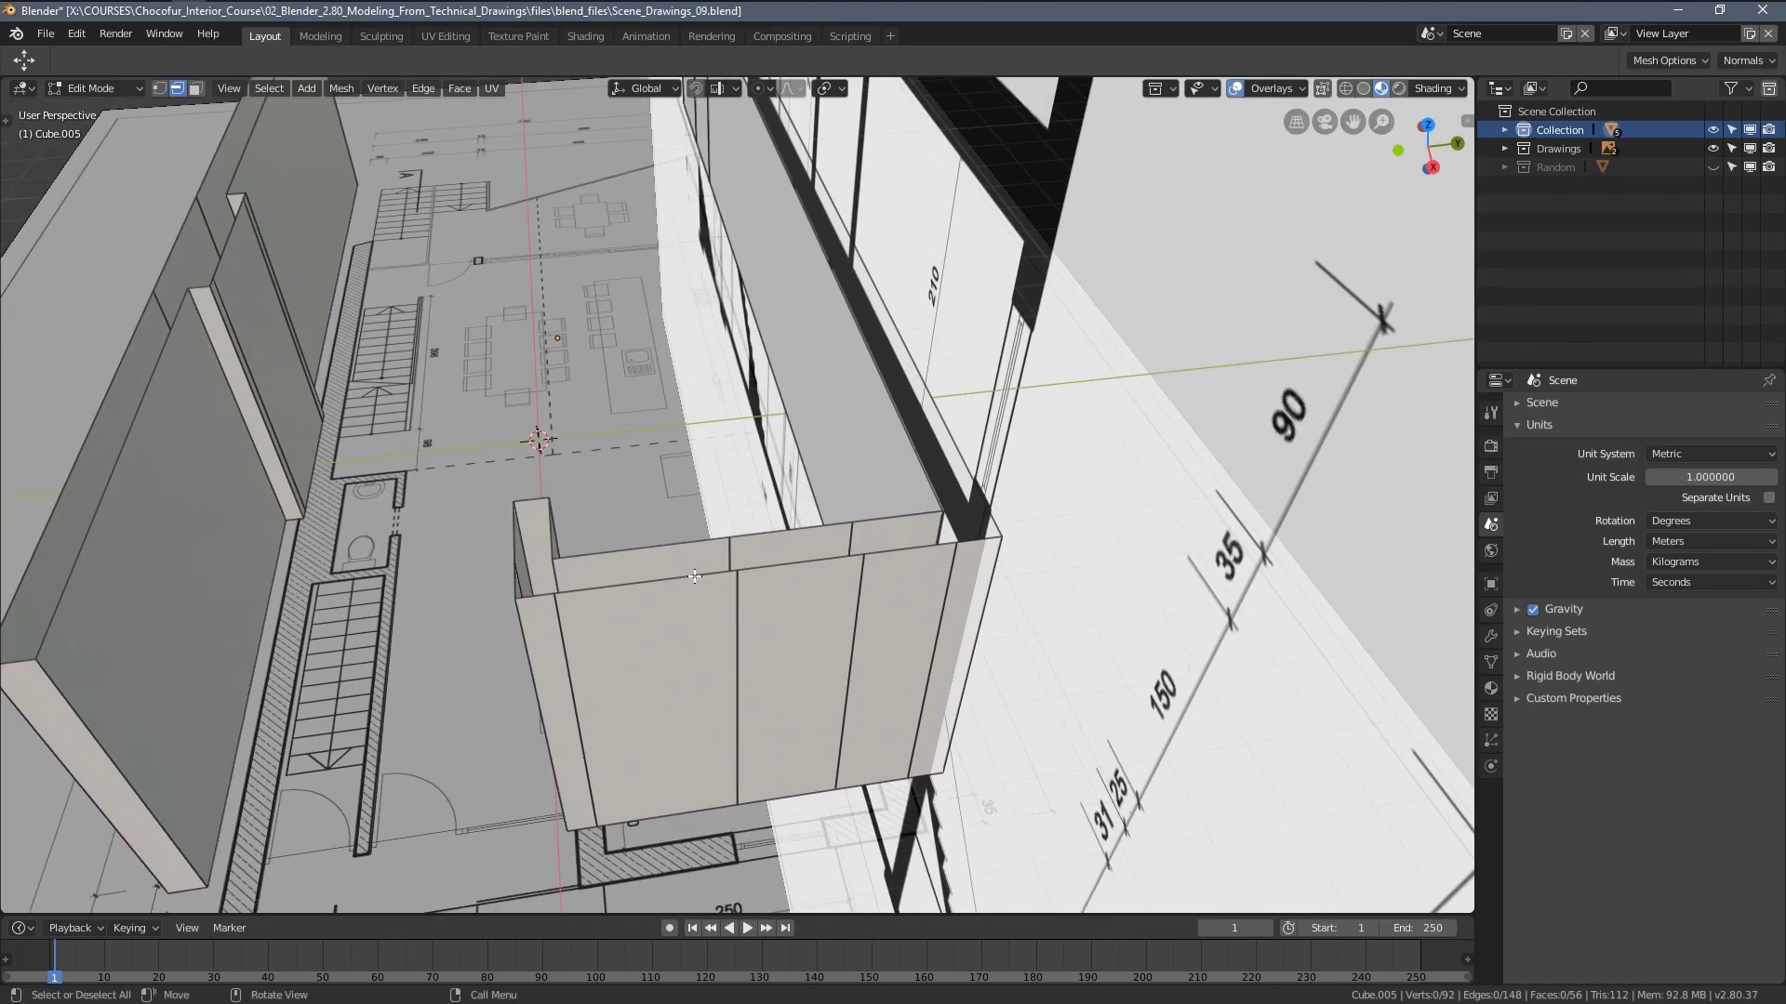
key("3")
middle_click_drag(776, 664, 884, 488)
key("x")
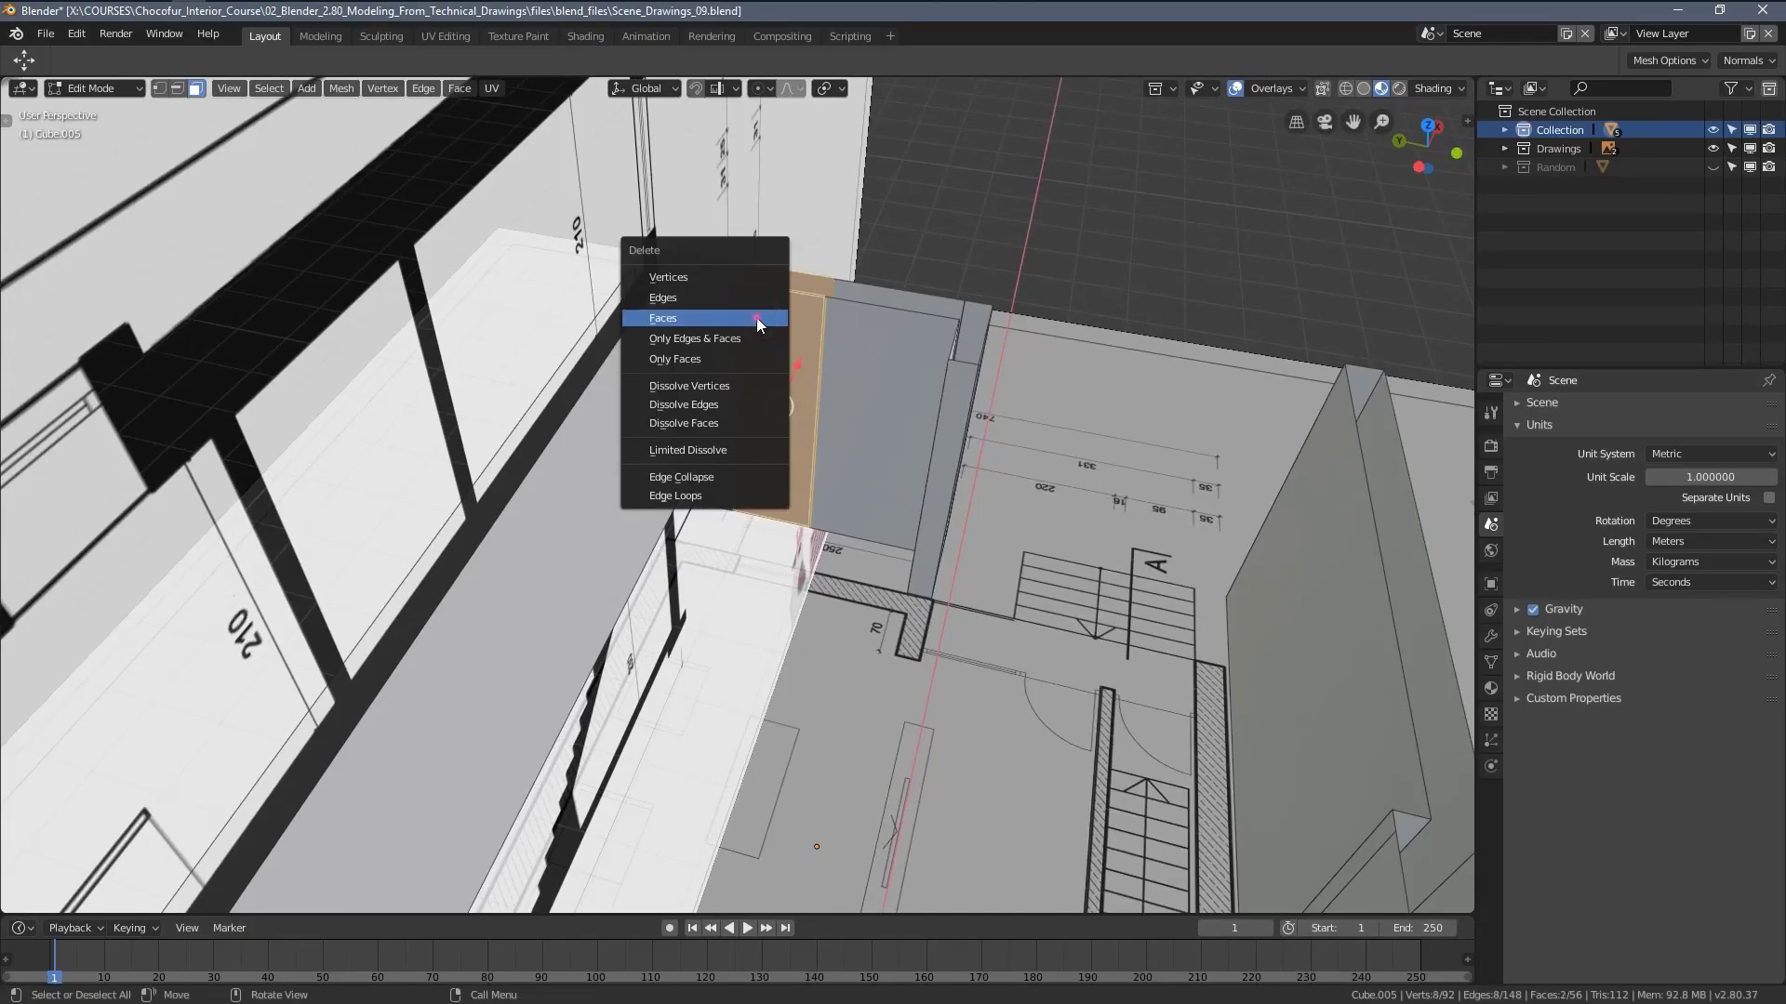
left_click(756, 316)
middle_click_drag(757, 317, 810, 544)
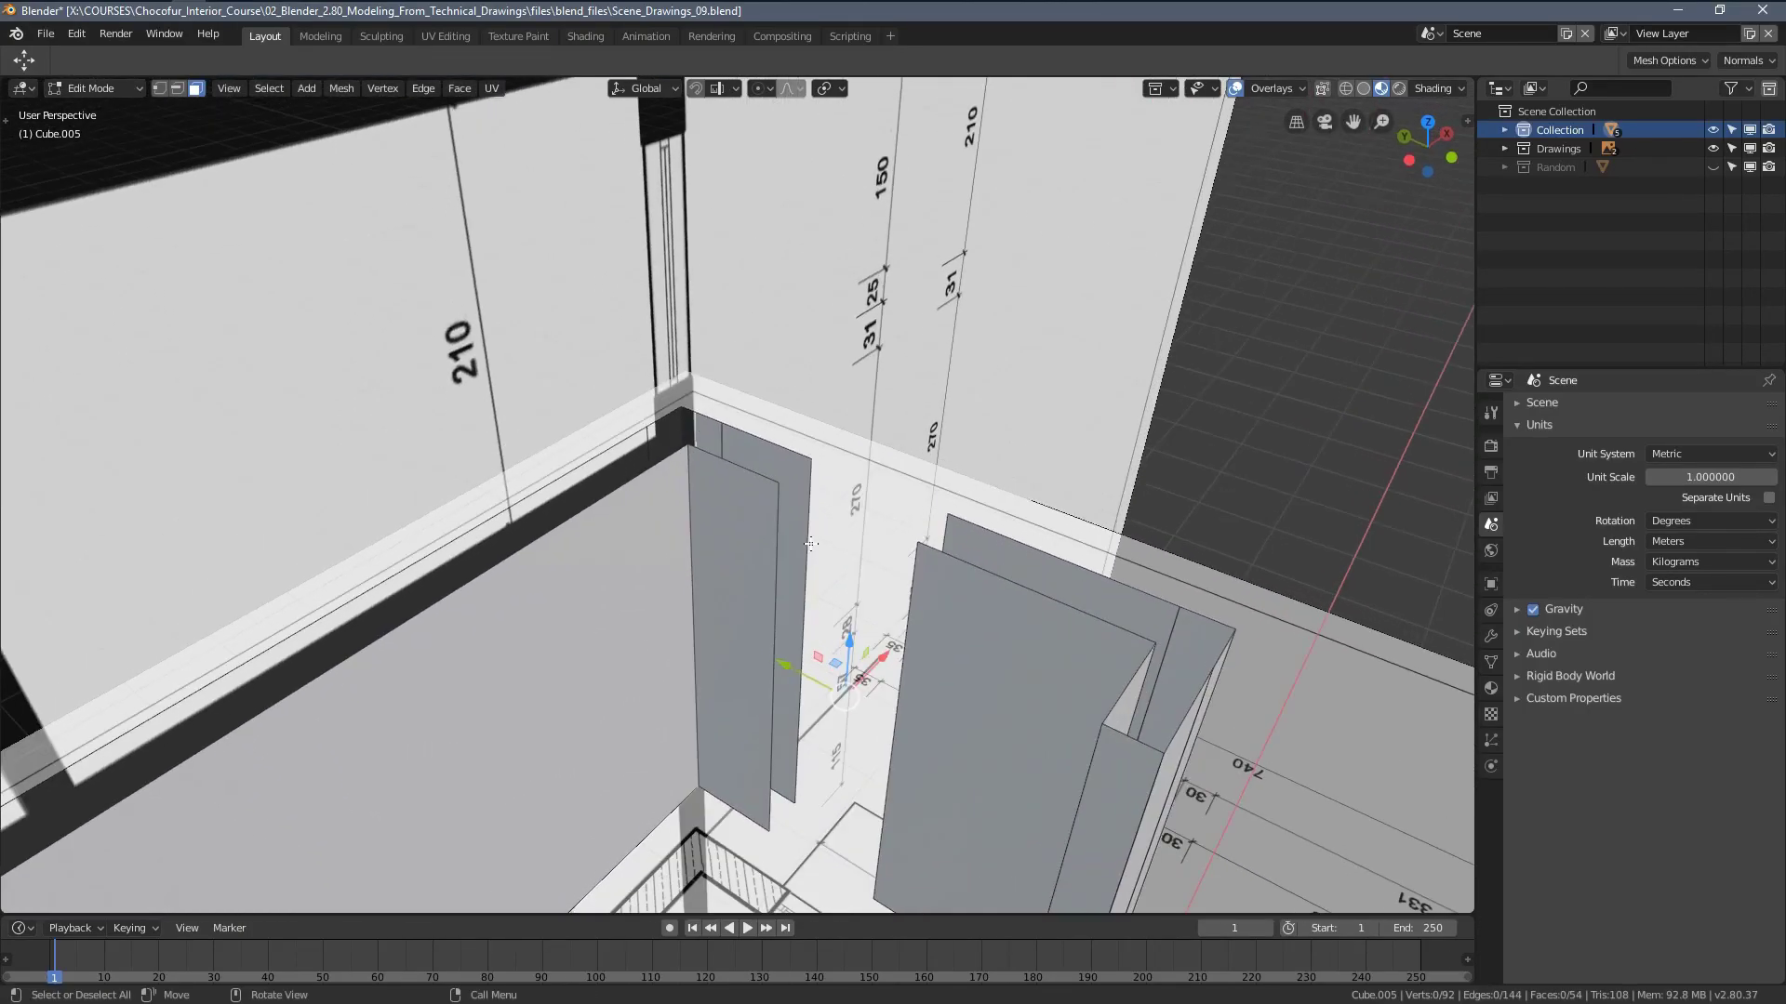
Fill faces between the inner and outer edges on both sides of the end wall's opening to close the wall ends
key("2")
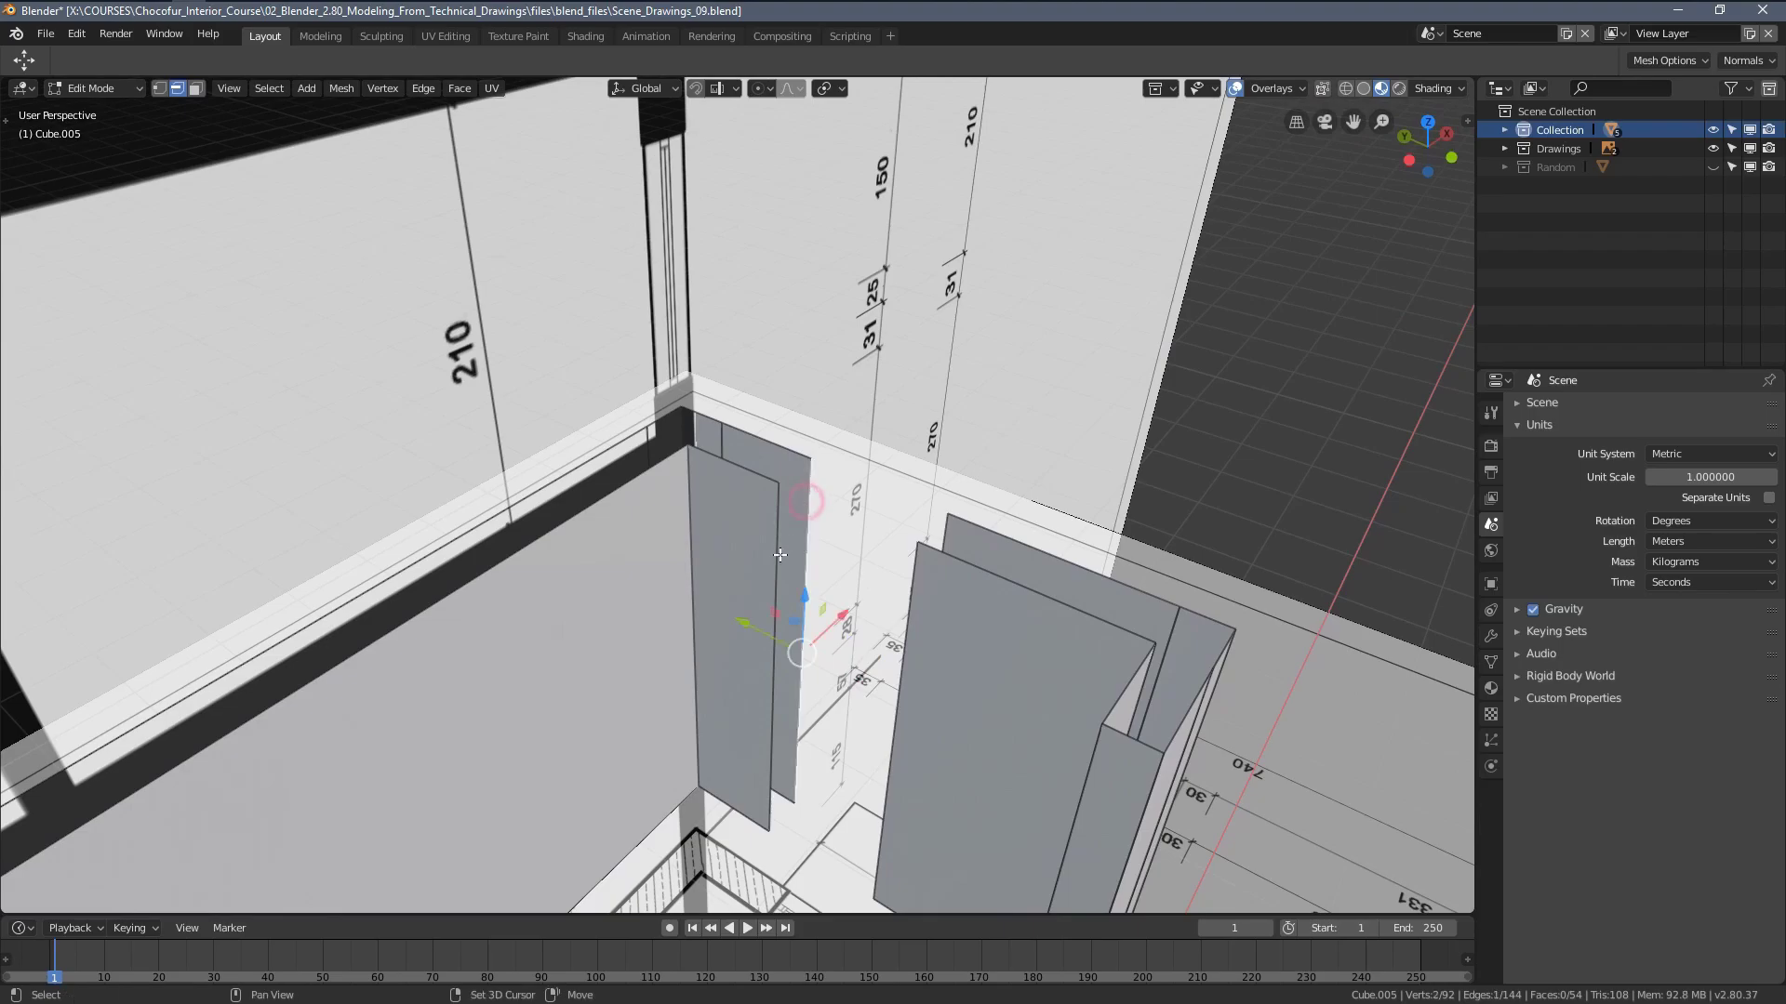
mouse_move(798, 578)
middle_mouse_down("shift")
mouse_move(781, 537)
mouse_move(802, 567)
mouse_move(790, 558)
middle_mouse_up("shift")
key("f")
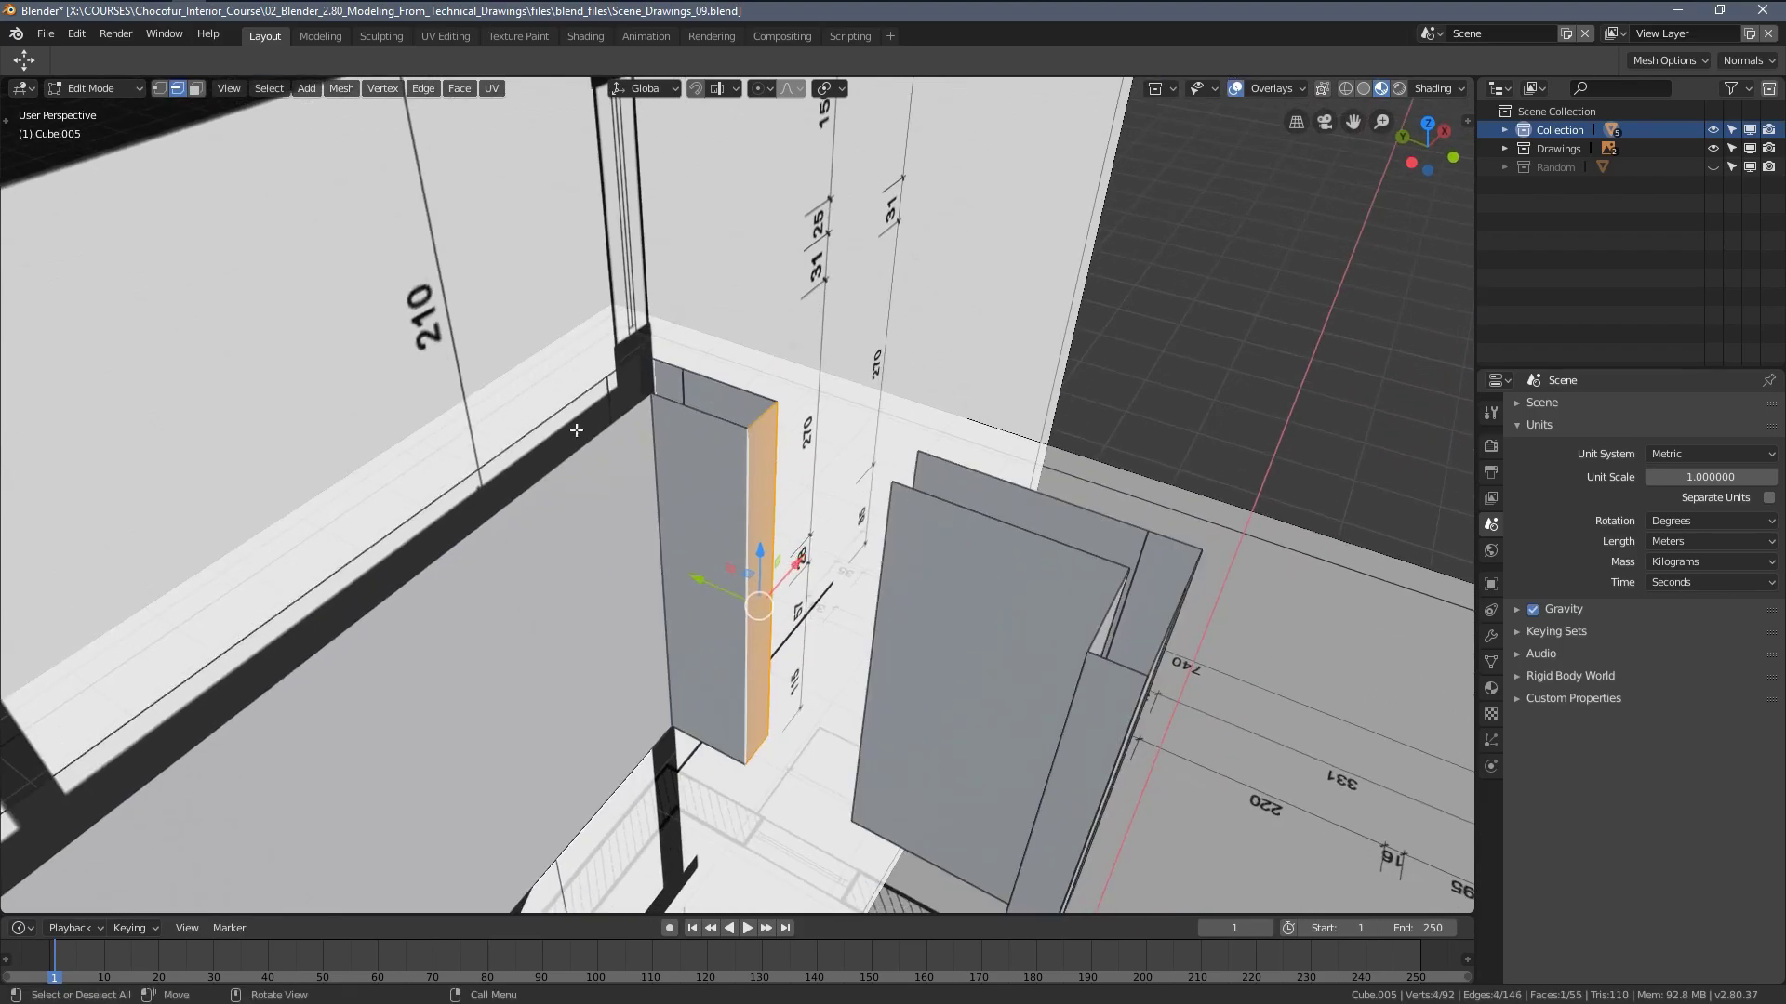
middle_click_drag(818, 488, 771, 483)
left_click(742, 604)
scroll(771, 483, "up", 2)
left_click(813, 609, "shift")
scroll(801, 475, "down", 3)
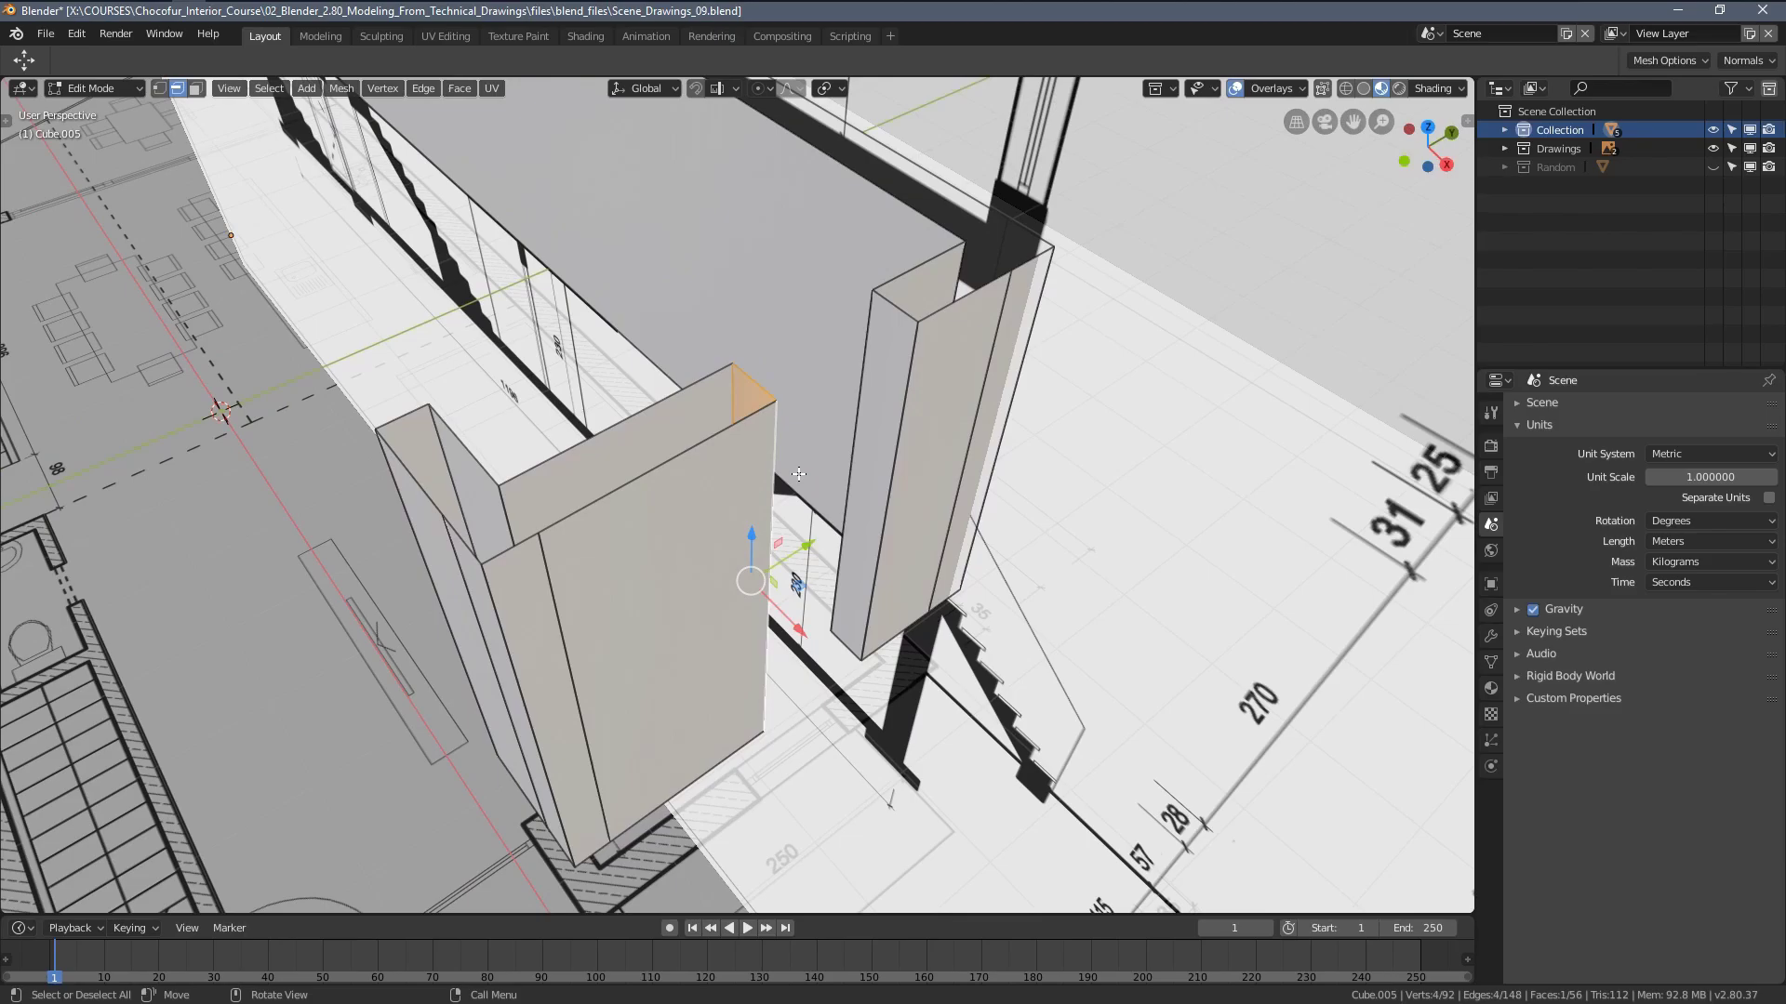
scroll(799, 475, "down", 8)
middle_click_drag(451, 543, 828, 322)
key("alt+a")
Compare the outer walls with the section drawing in wireframe, examining the end wall opening and the far end of the long wall
scroll(800, 372, "up", 3)
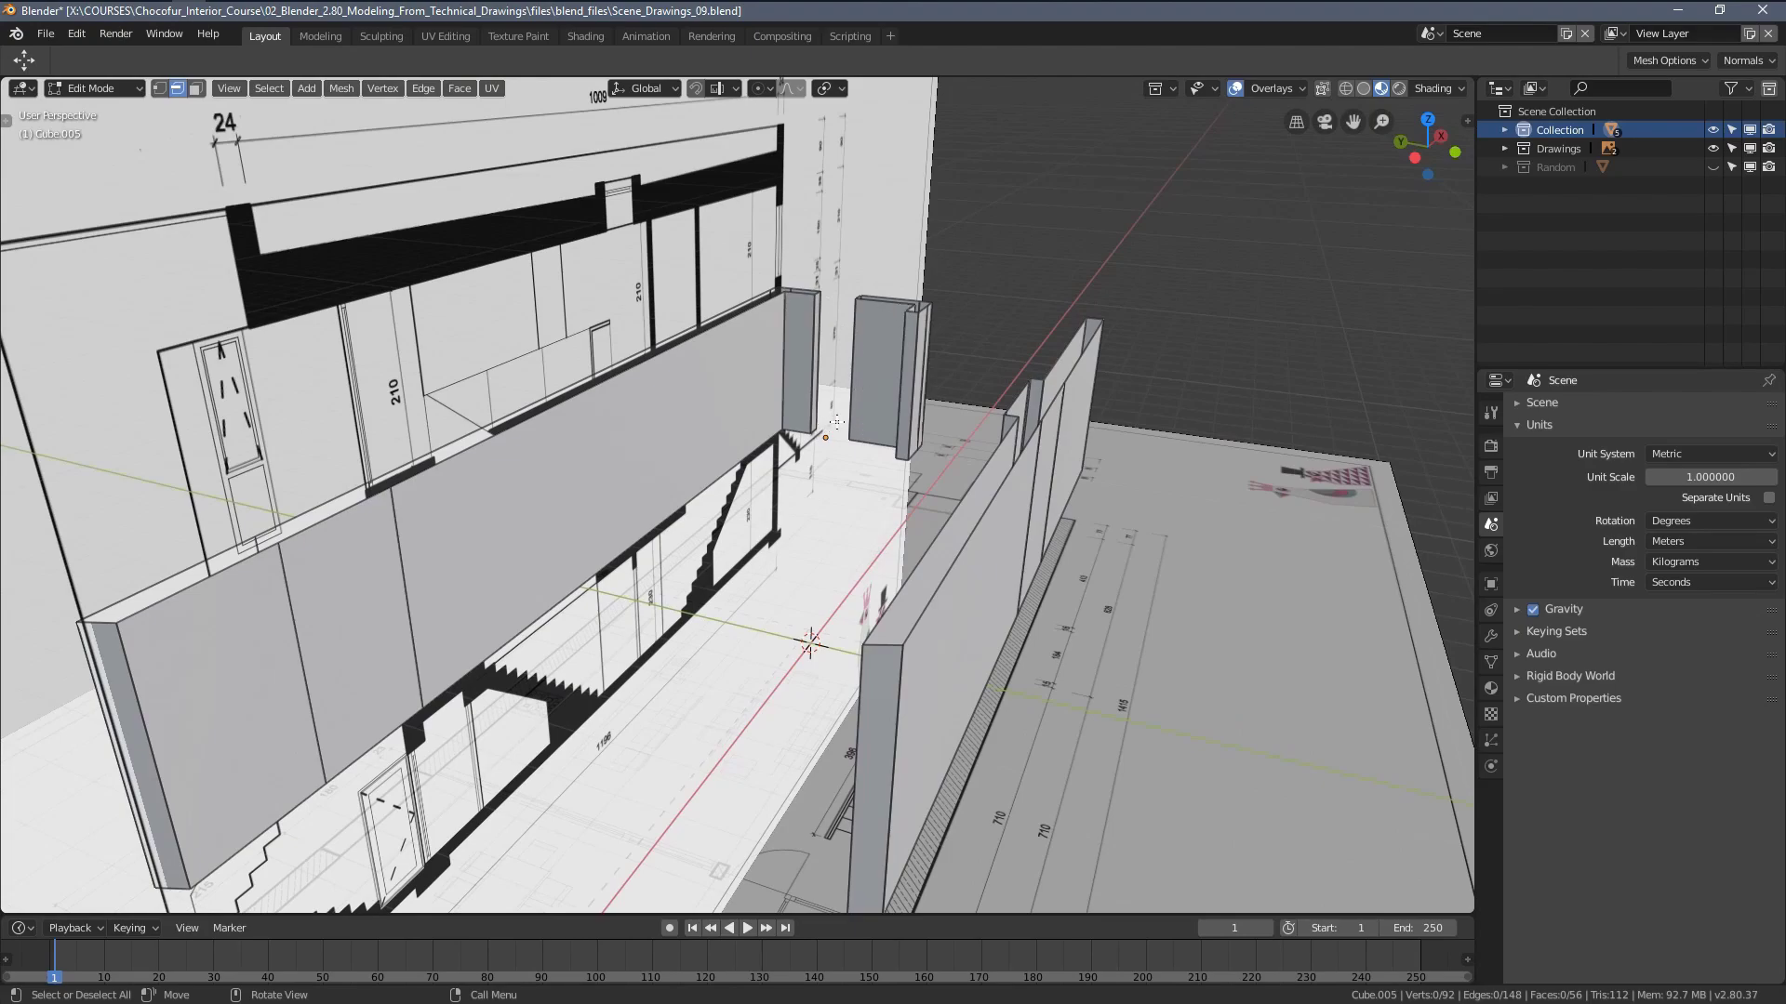
middle_click_drag(841, 315, 818, 354, "shift")
scroll(874, 370, "up", 1)
scroll(889, 349, "down", 1)
middle_click_drag(818, 353, 954, 478, "shift")
key("KP_1")
key("z")
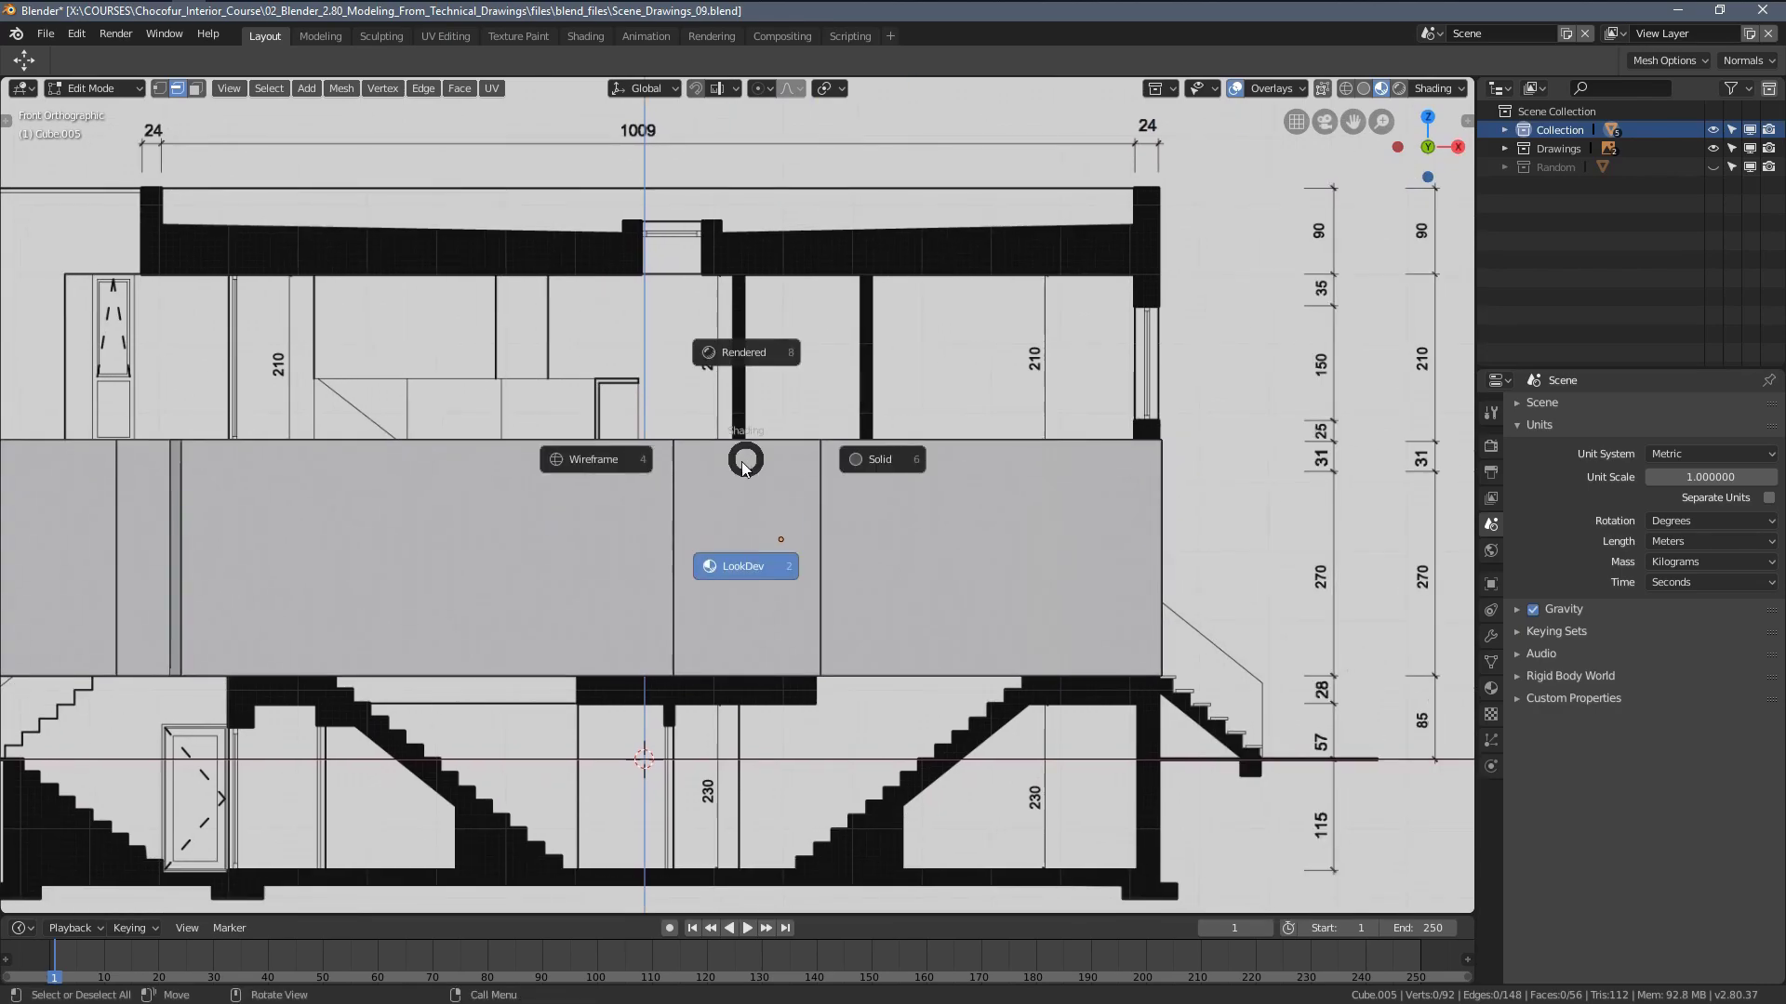
left_click(686, 473)
middle_click_drag(1126, 608, 821, 511, "shift")
scroll(821, 511, "up", 3)
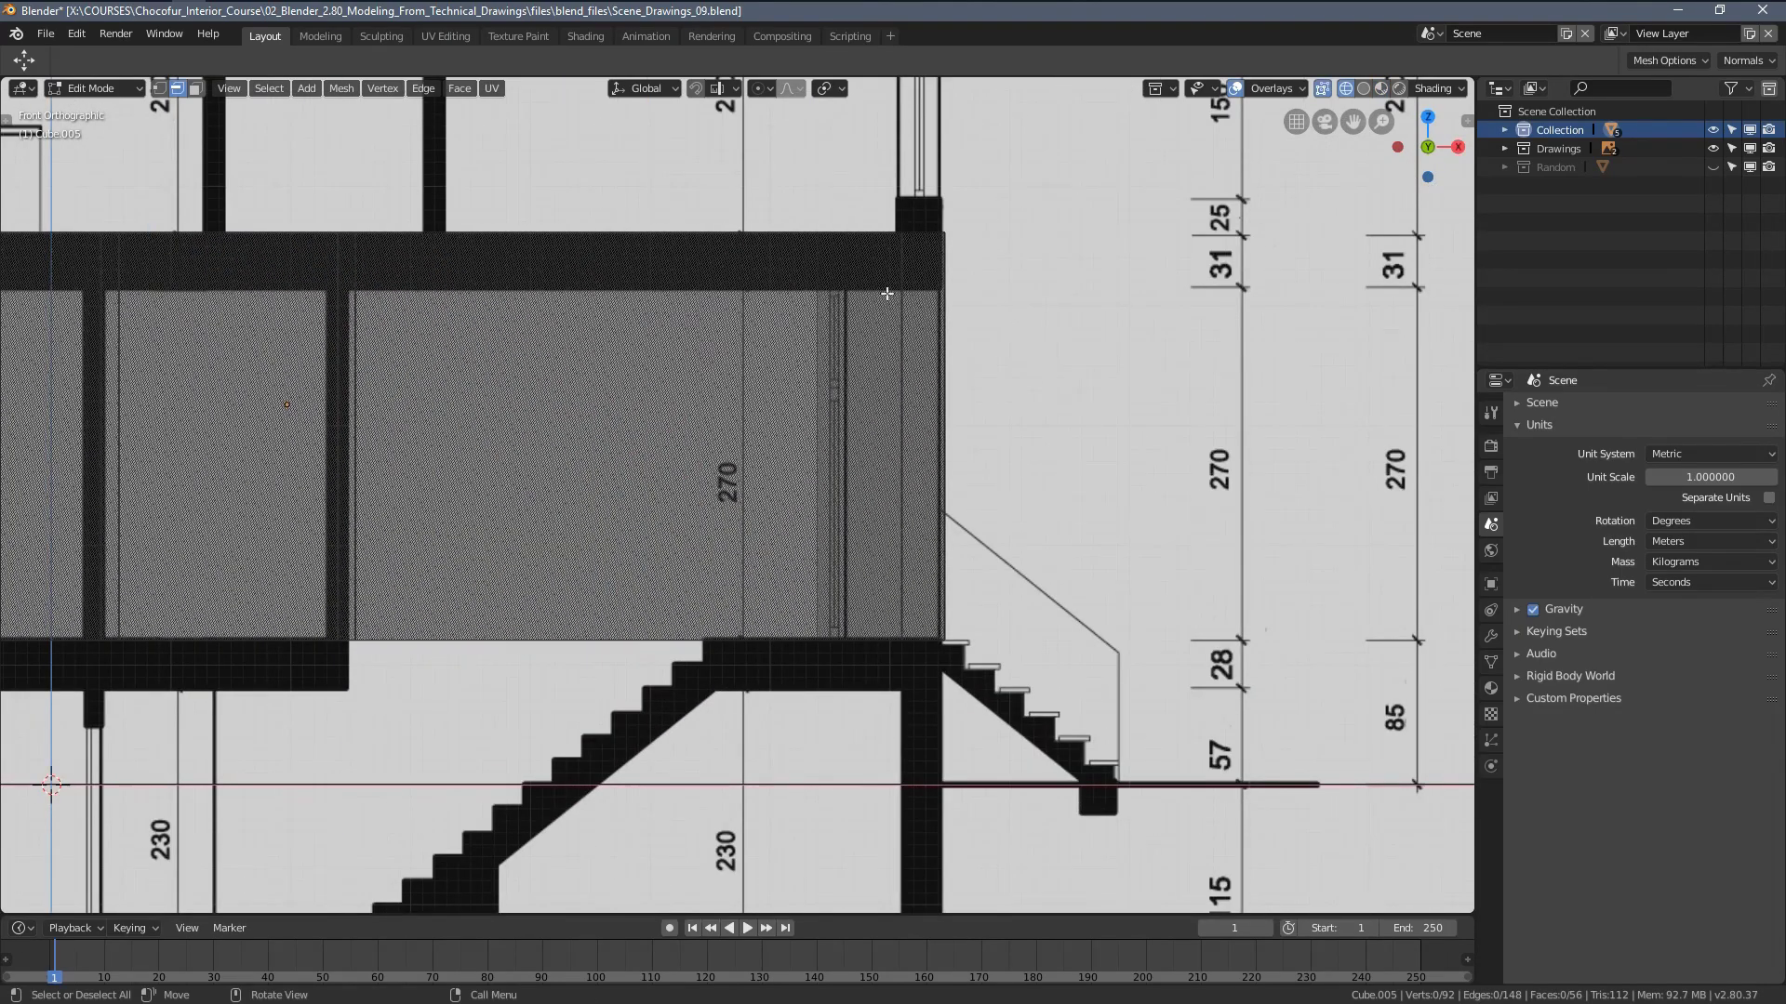
scroll(877, 589, "up", 3)
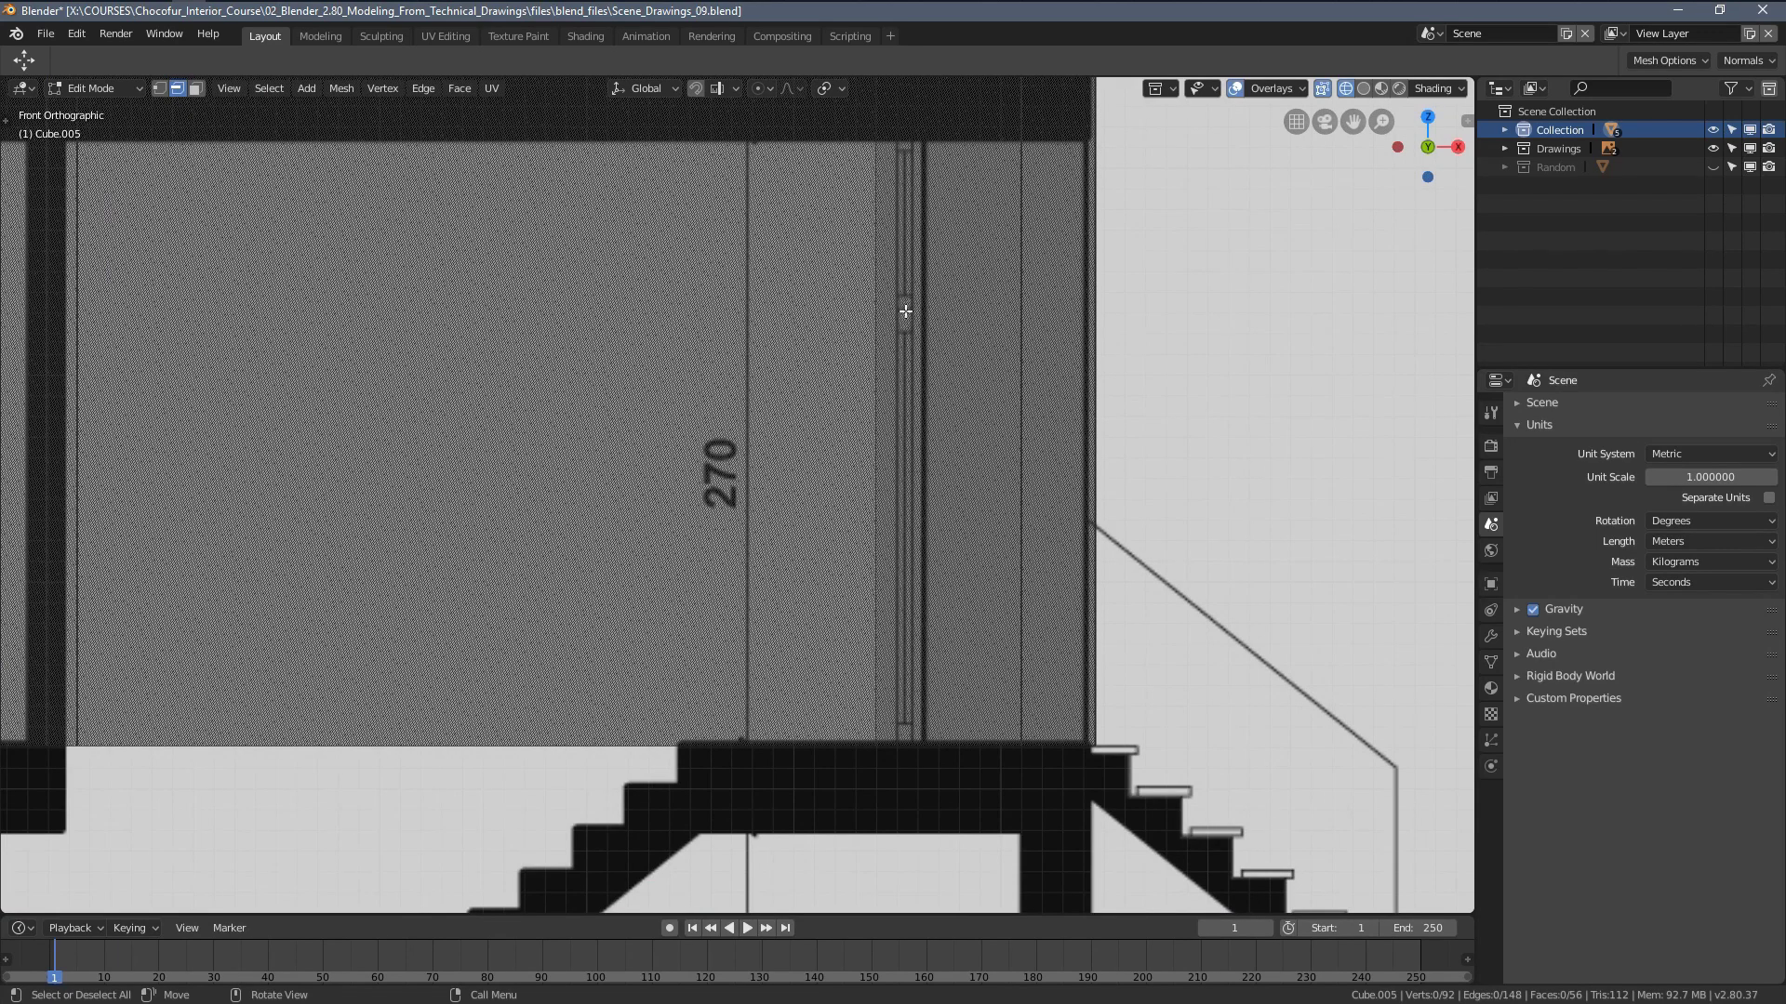
scroll(783, 364, "down", 5)
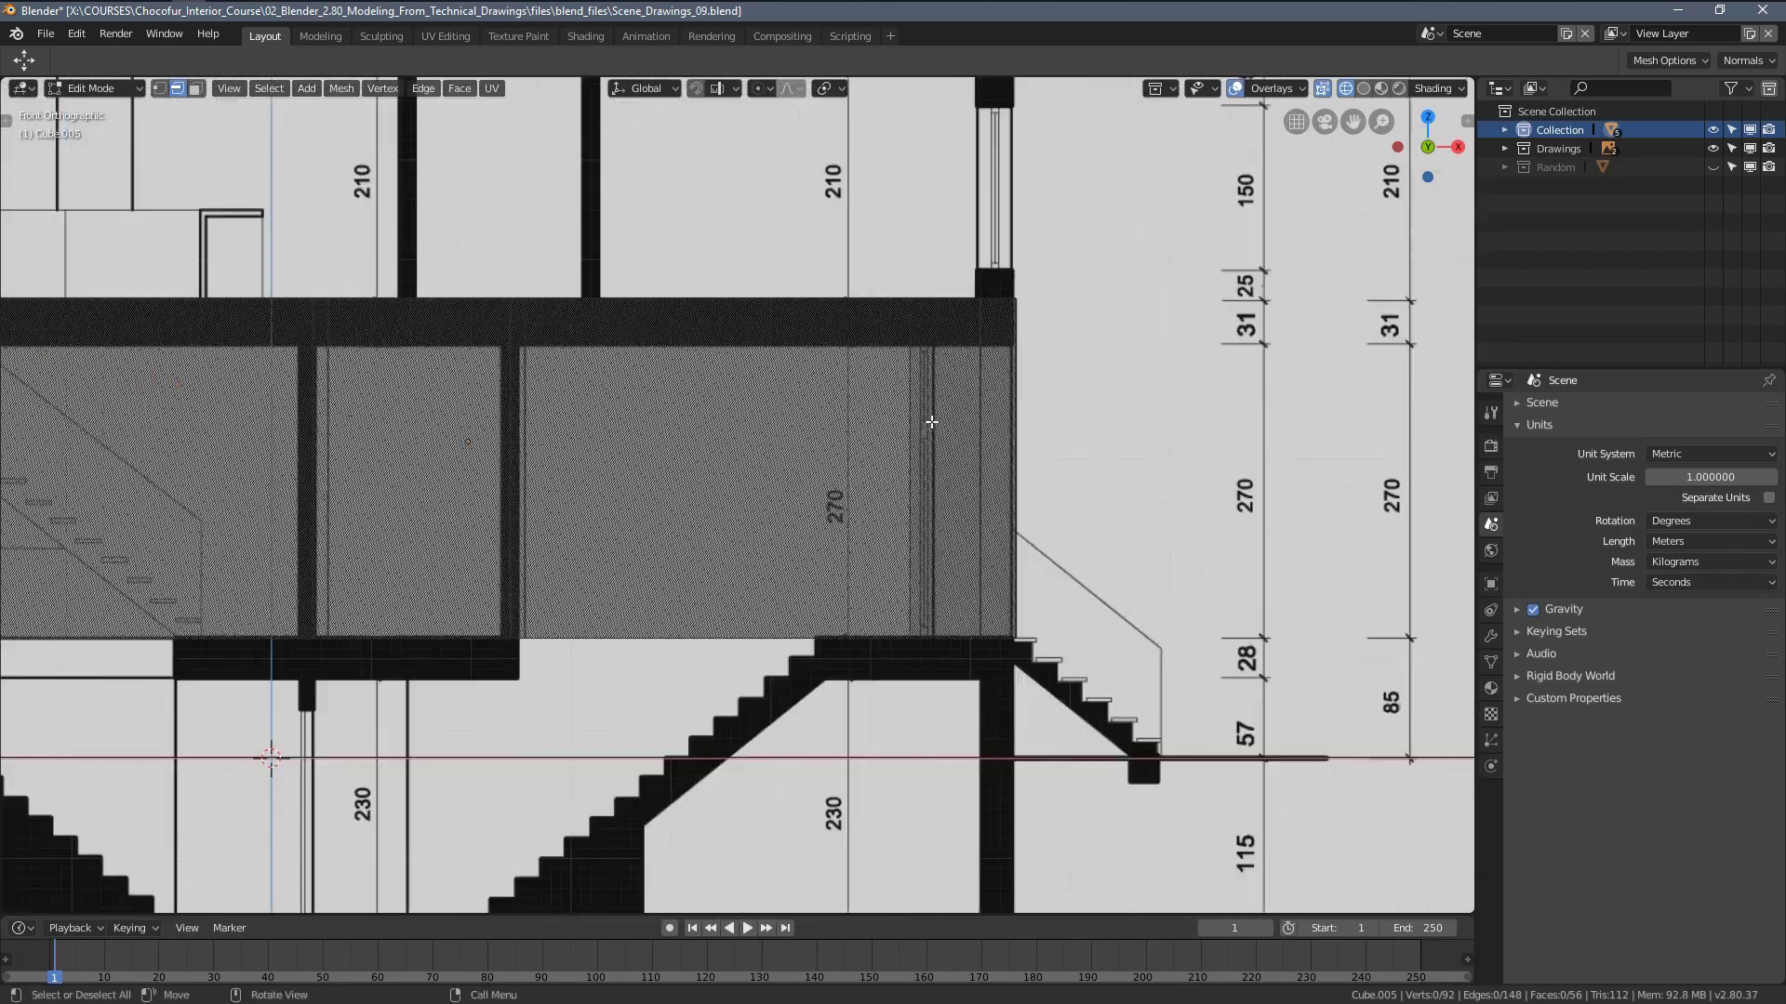
middle_click_drag(783, 363, 642, 454)
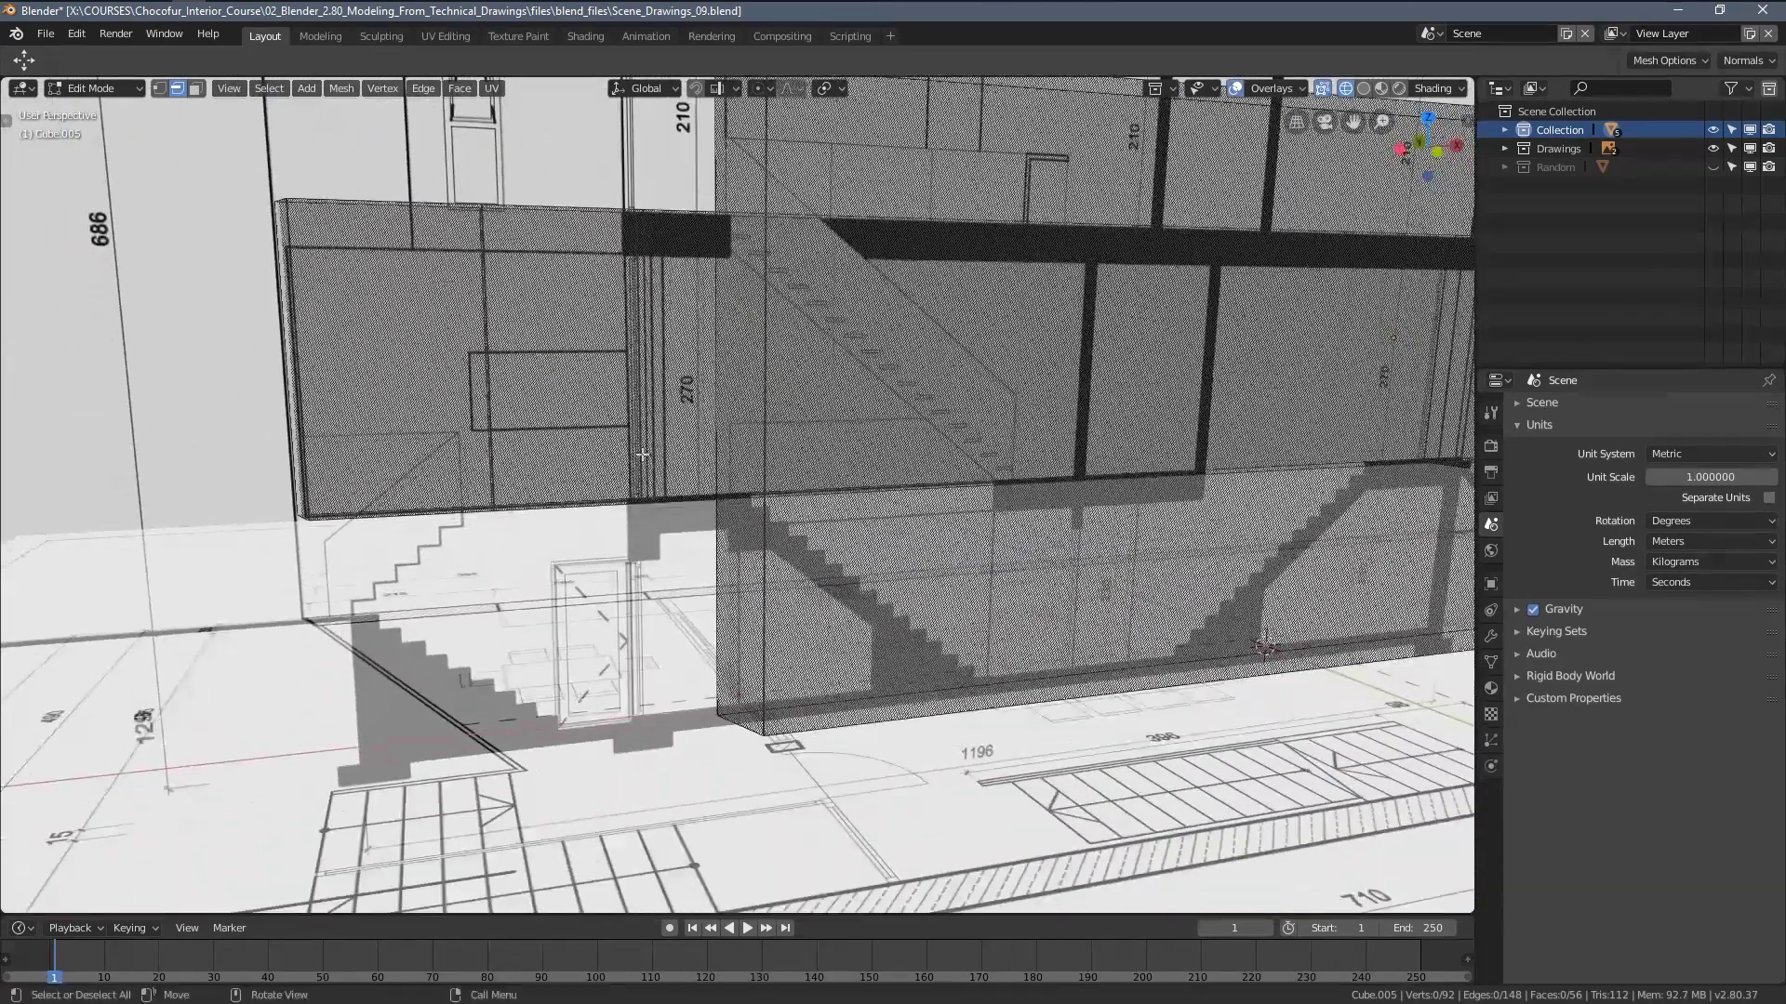
scroll(558, 382, "down", 3)
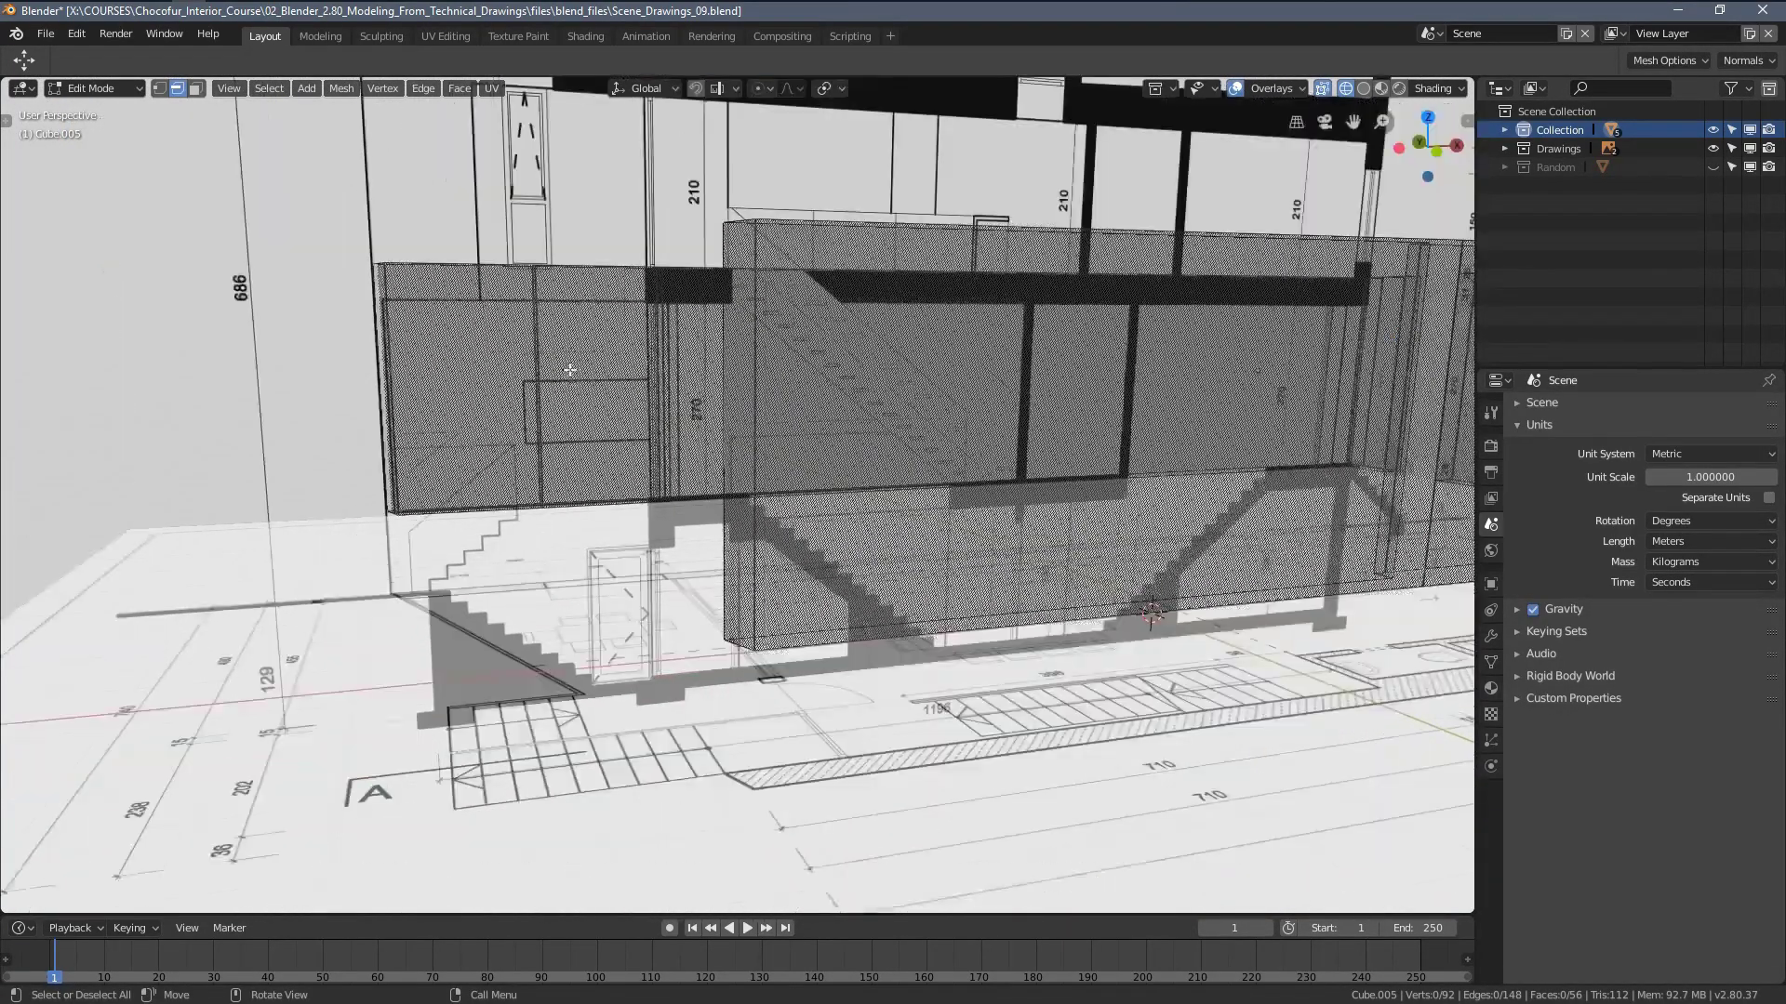
mouse_move(584, 374)
middle_mouse_down()
mouse_move(561, 369)
mouse_move(733, 455)
middle_mouse_up()
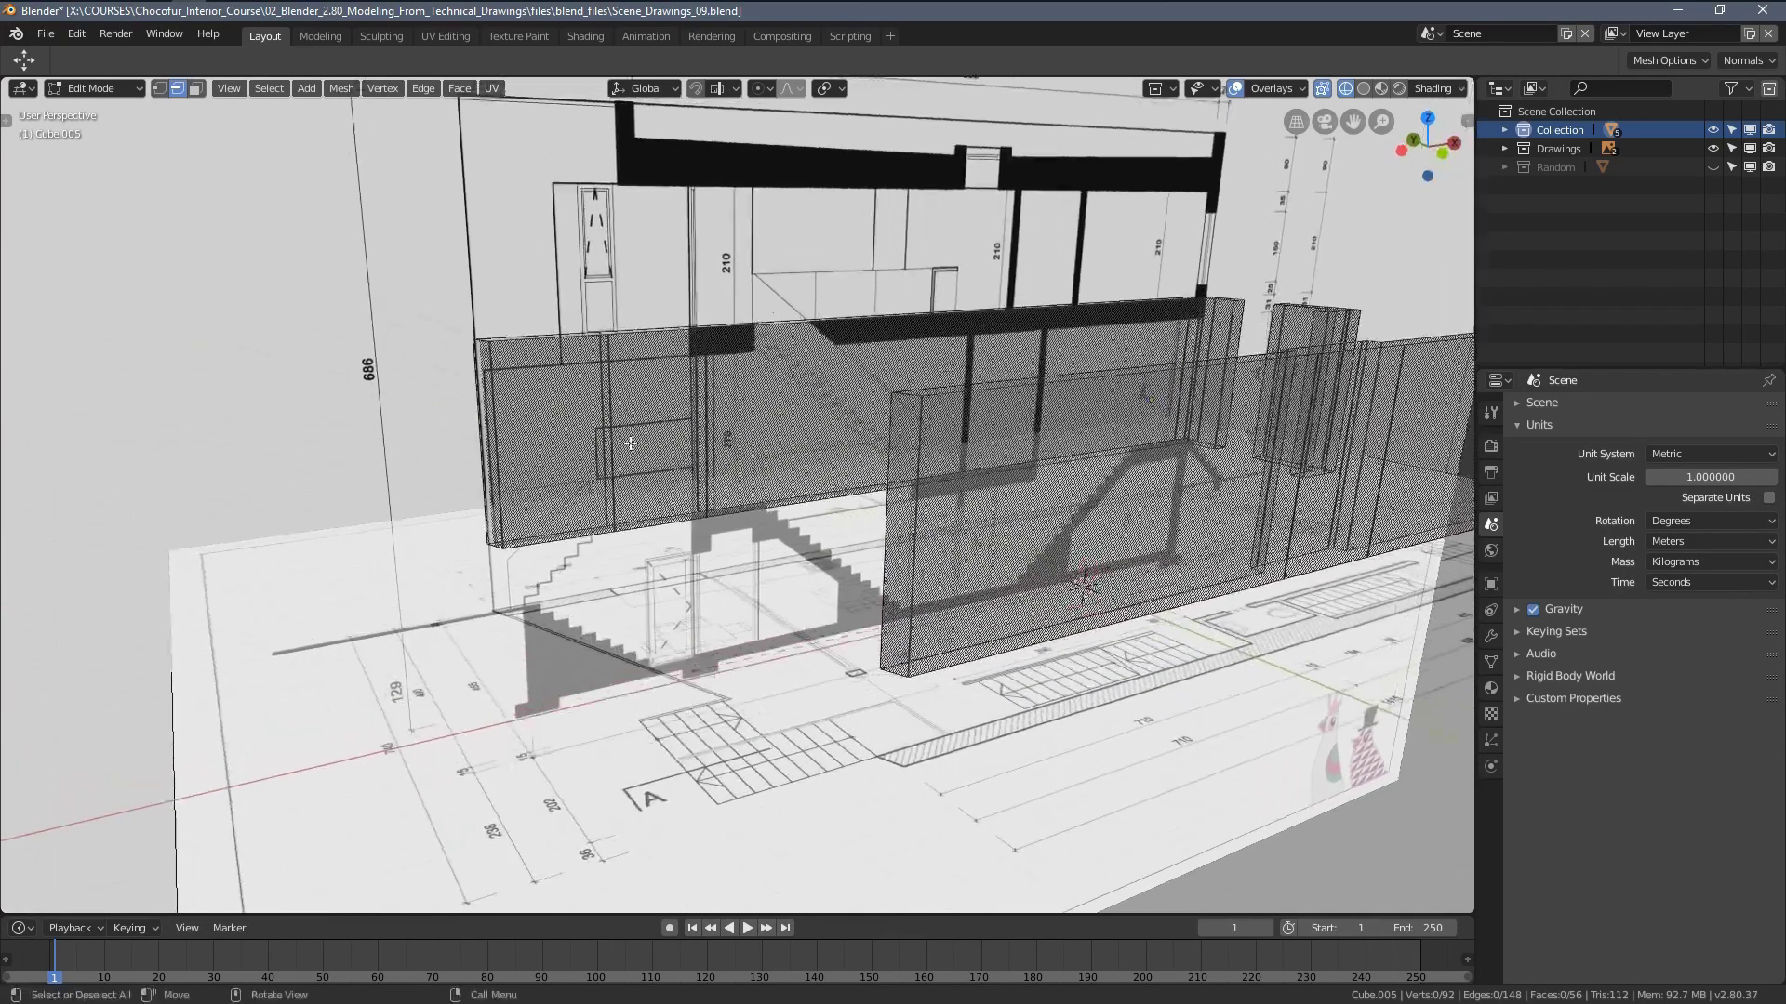
Hide the stair-side long outer wall and display the remaining walls in wireframe from the front over the section drawing
key("z")
left_click(825, 463)
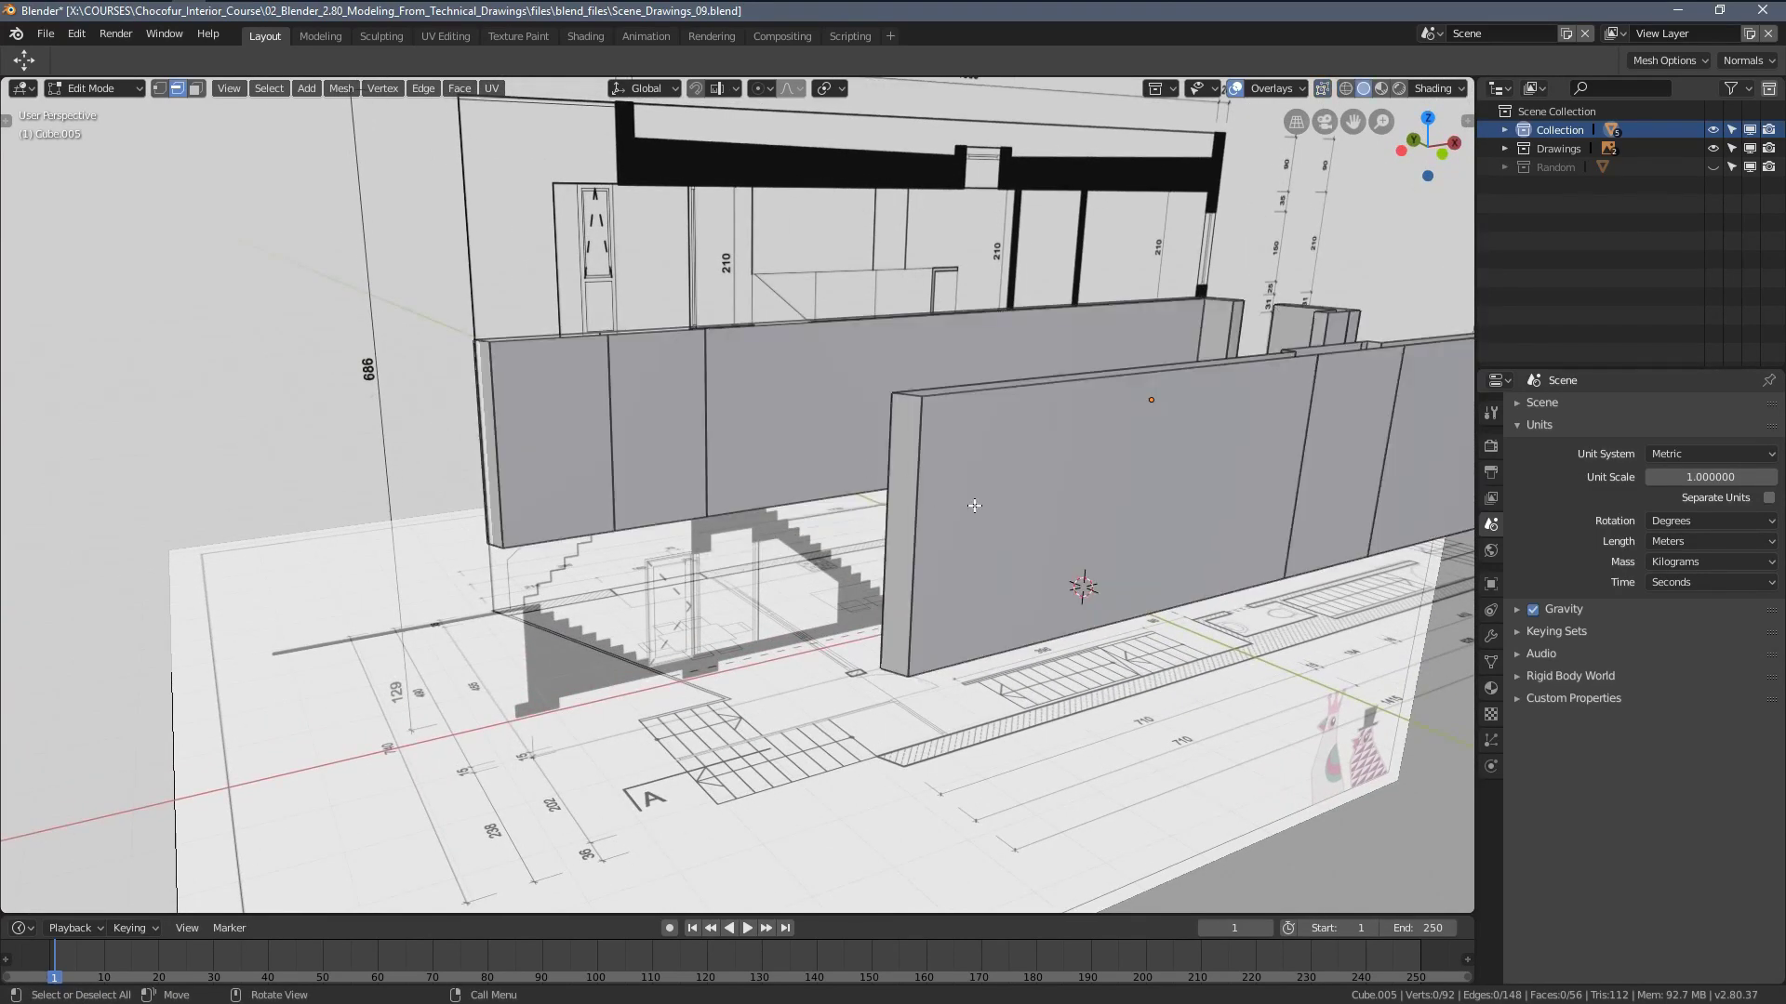
middle_click_drag(845, 462, 912, 596)
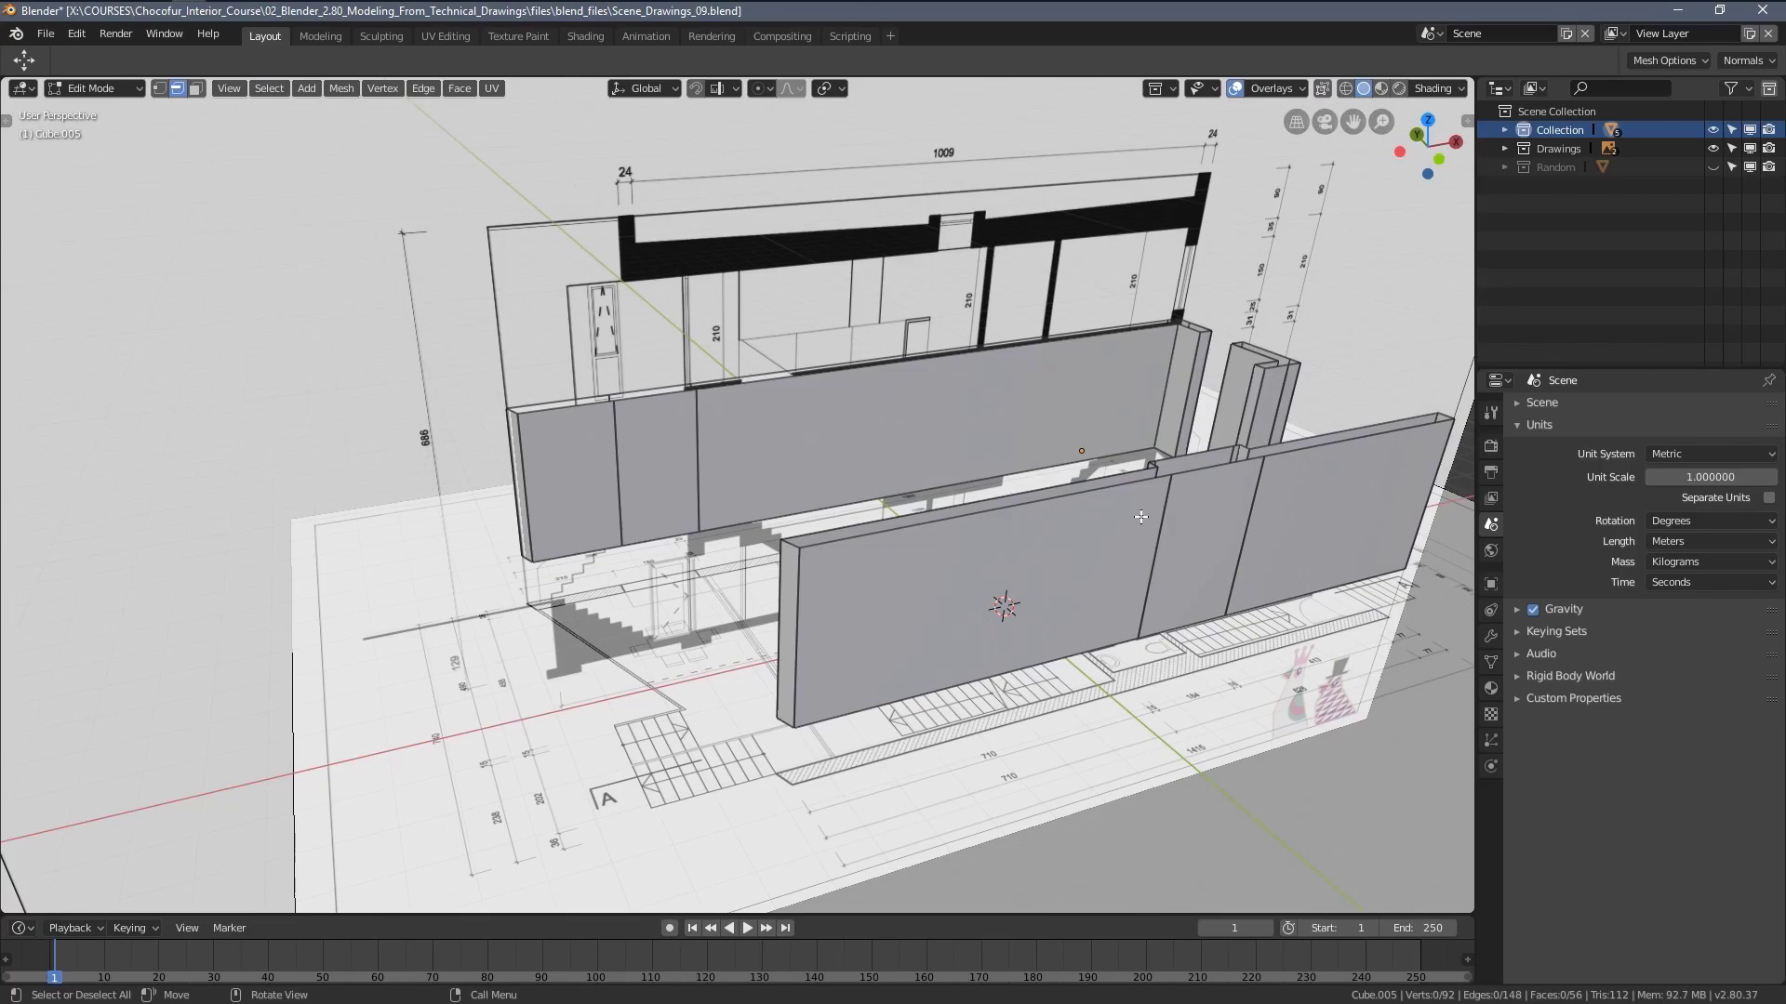
key("l")
key("h")
key("KP_1")
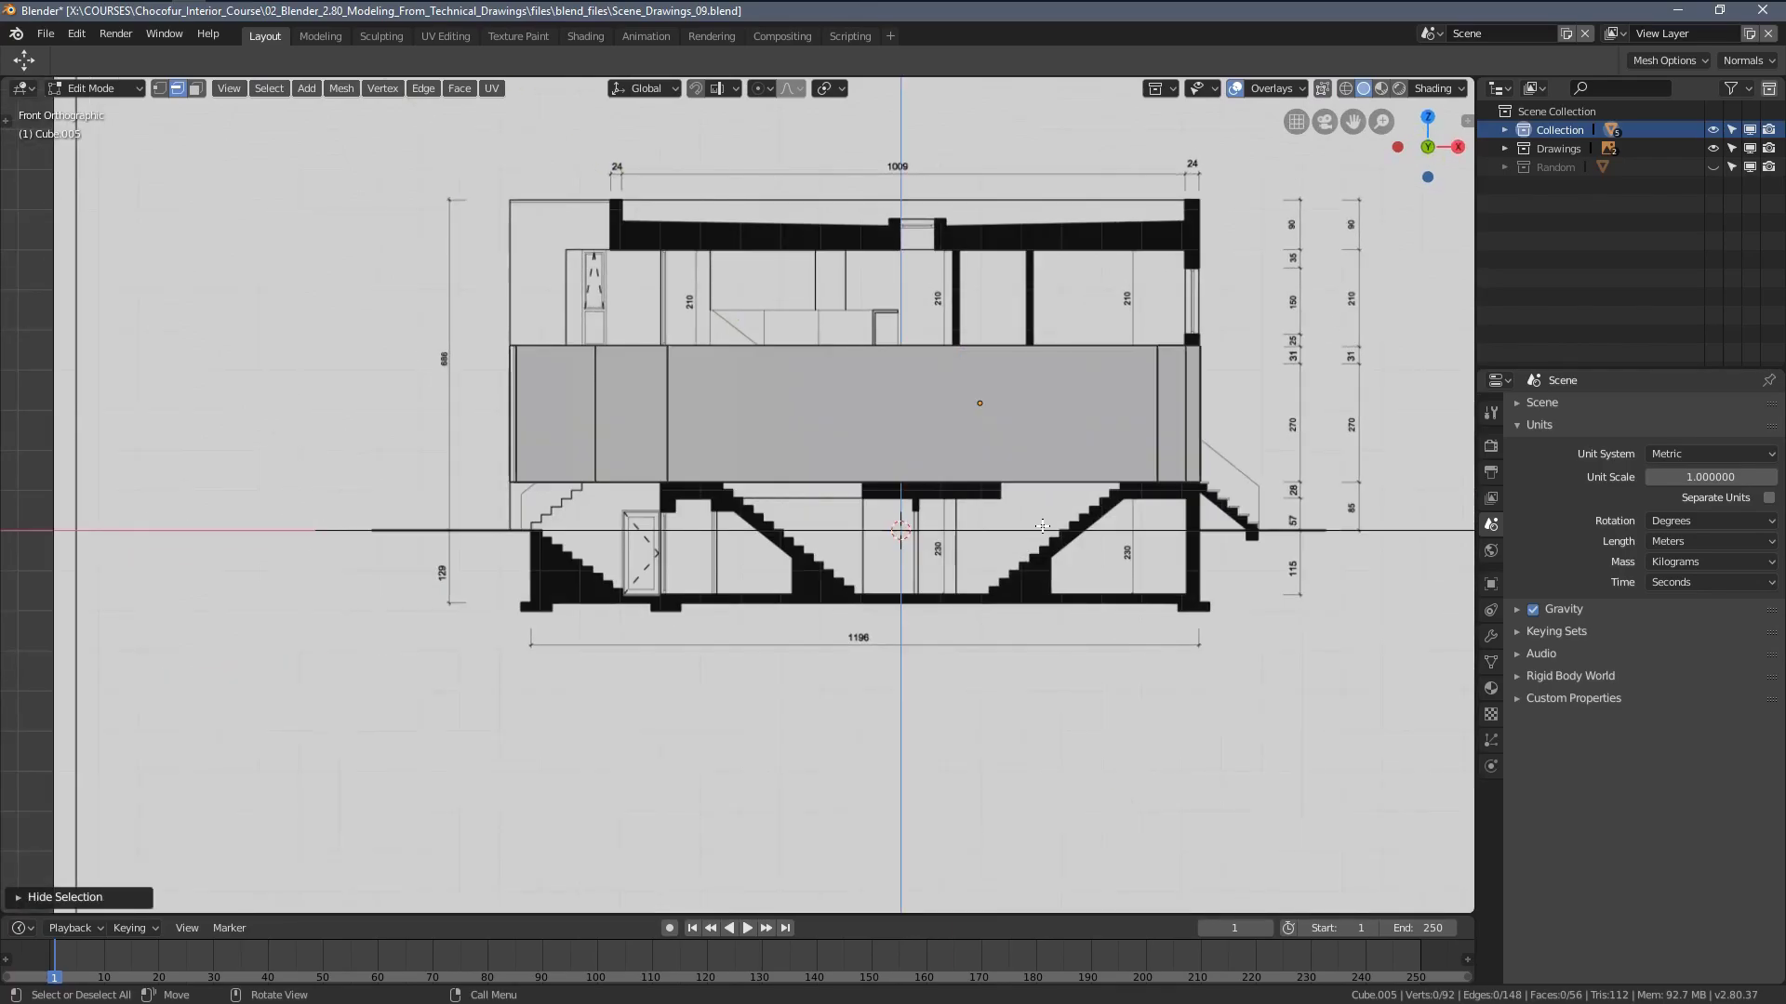
scroll(833, 462, "up", 5)
key("z")
left_click(834, 463)
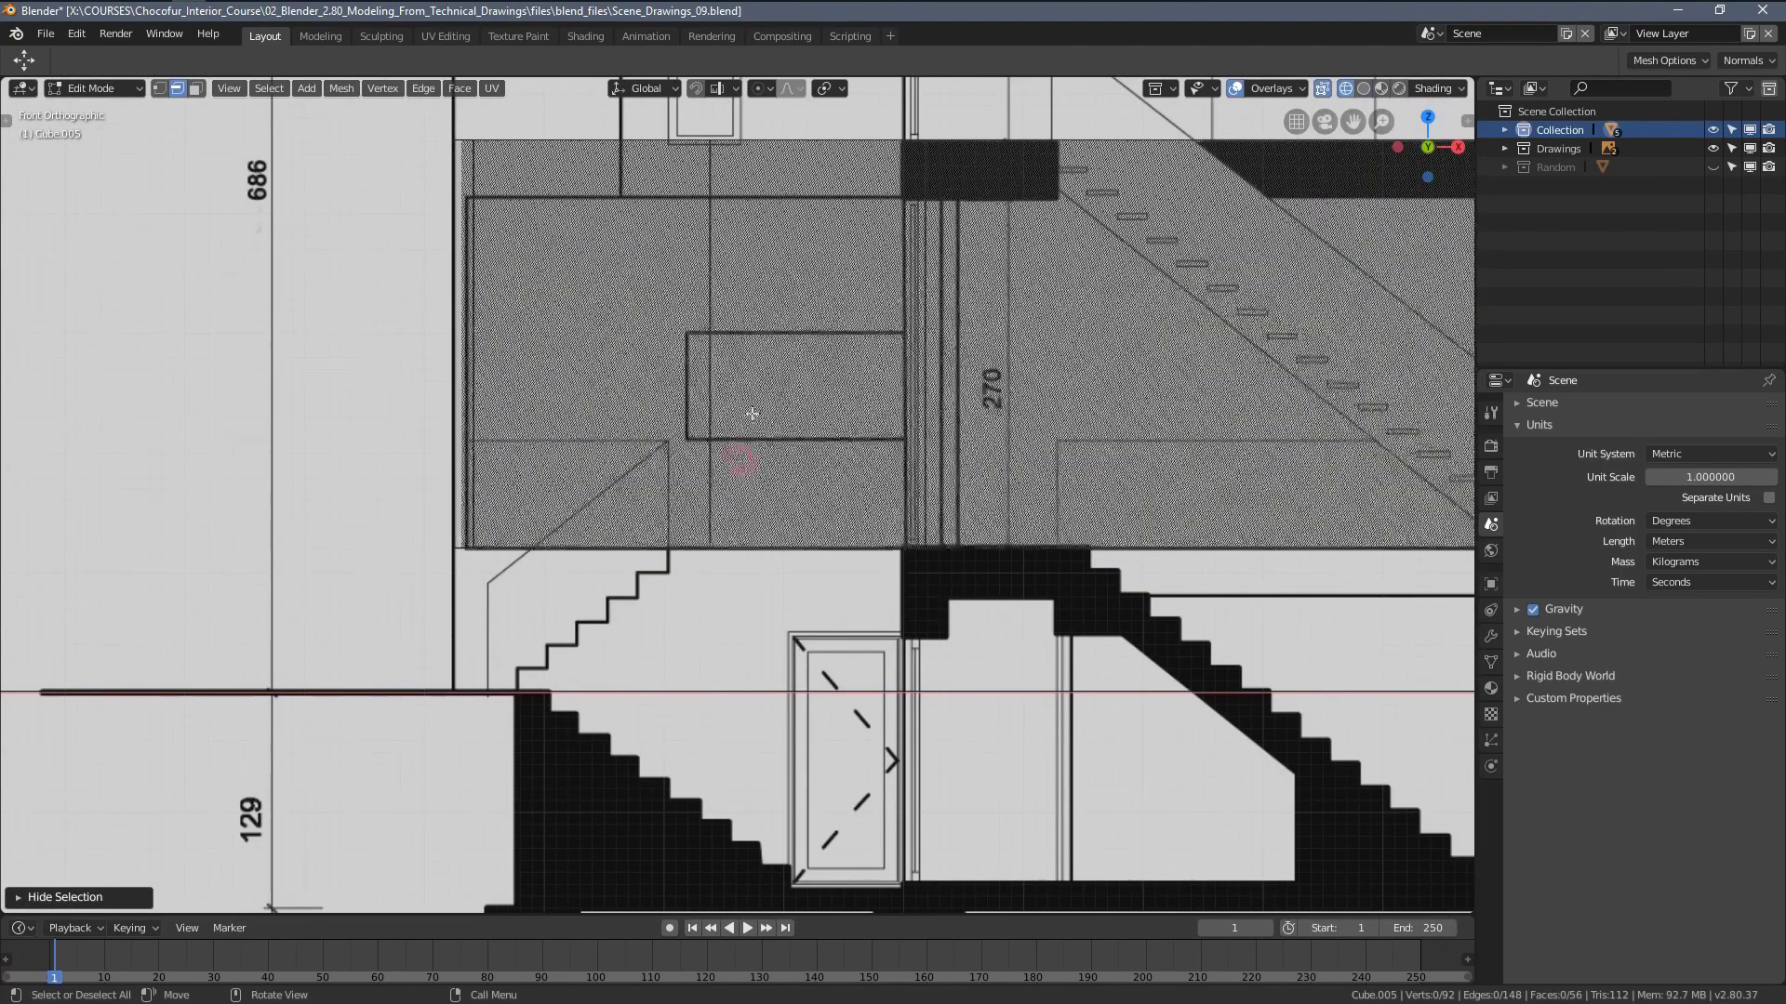
scroll(698, 531, "up", 2)
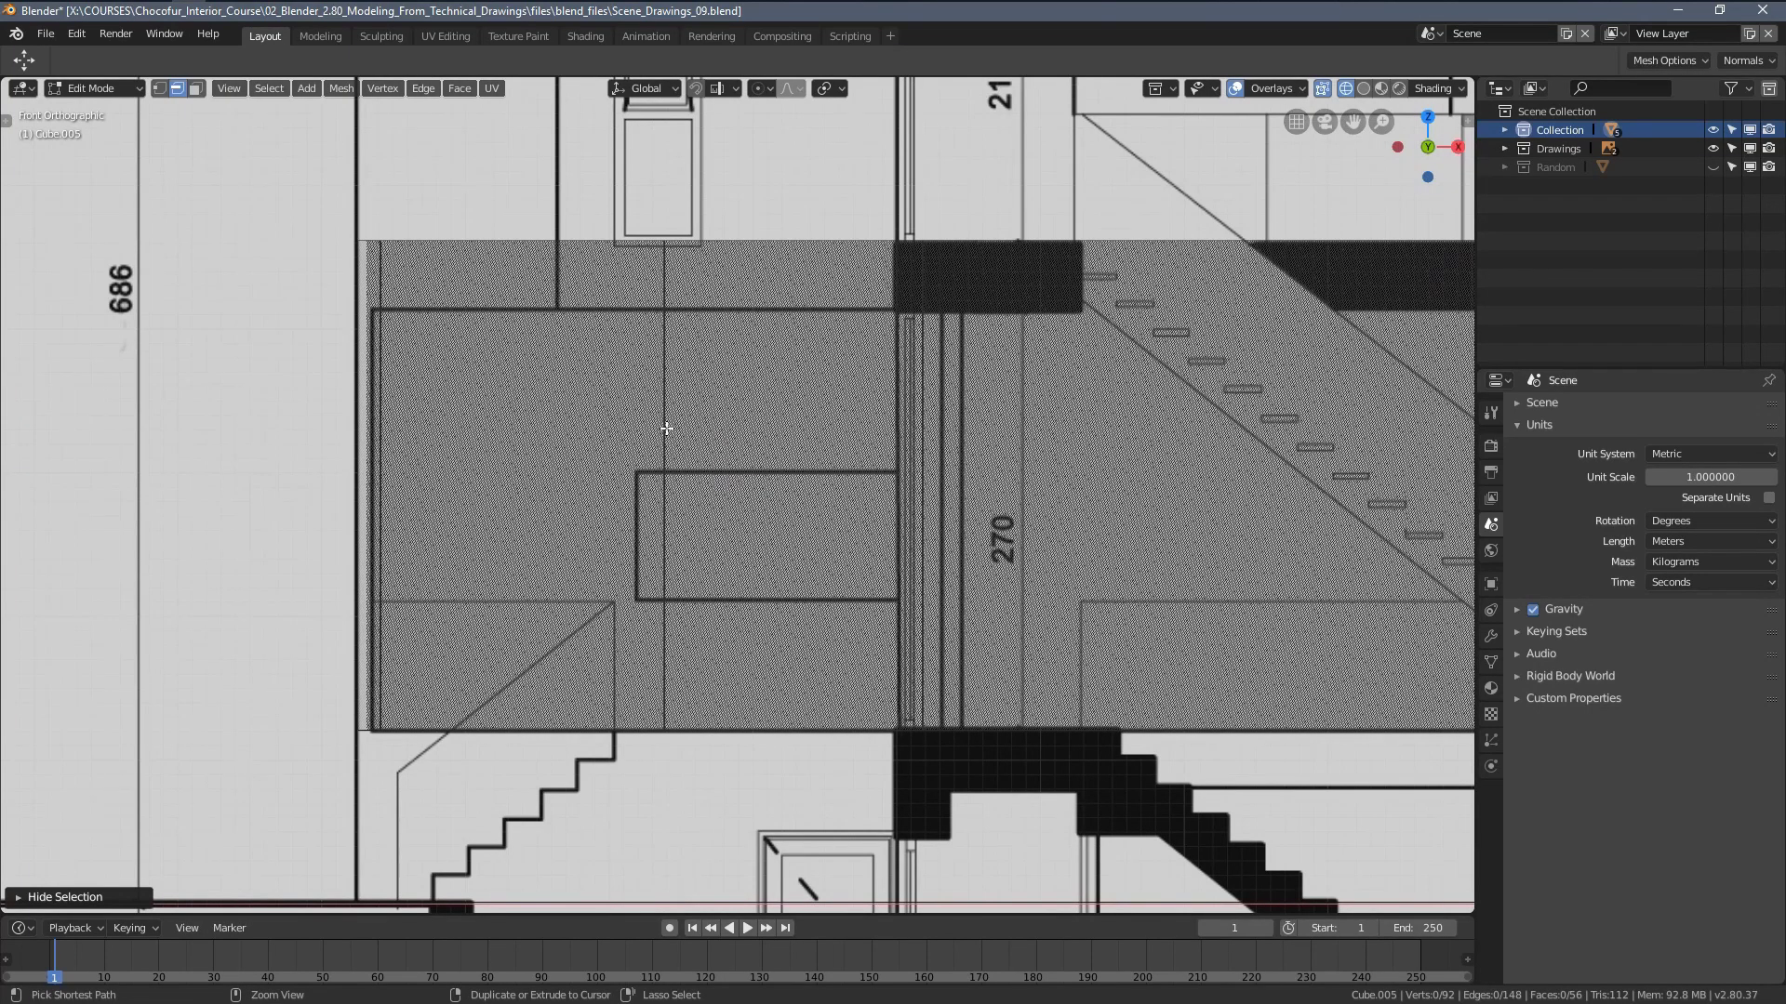
Add two horizontal loop cuts to the long outer wall, aligned with the window's upper and lower edges in the section drawing
key("ctrl+r")
left_click(666, 429)
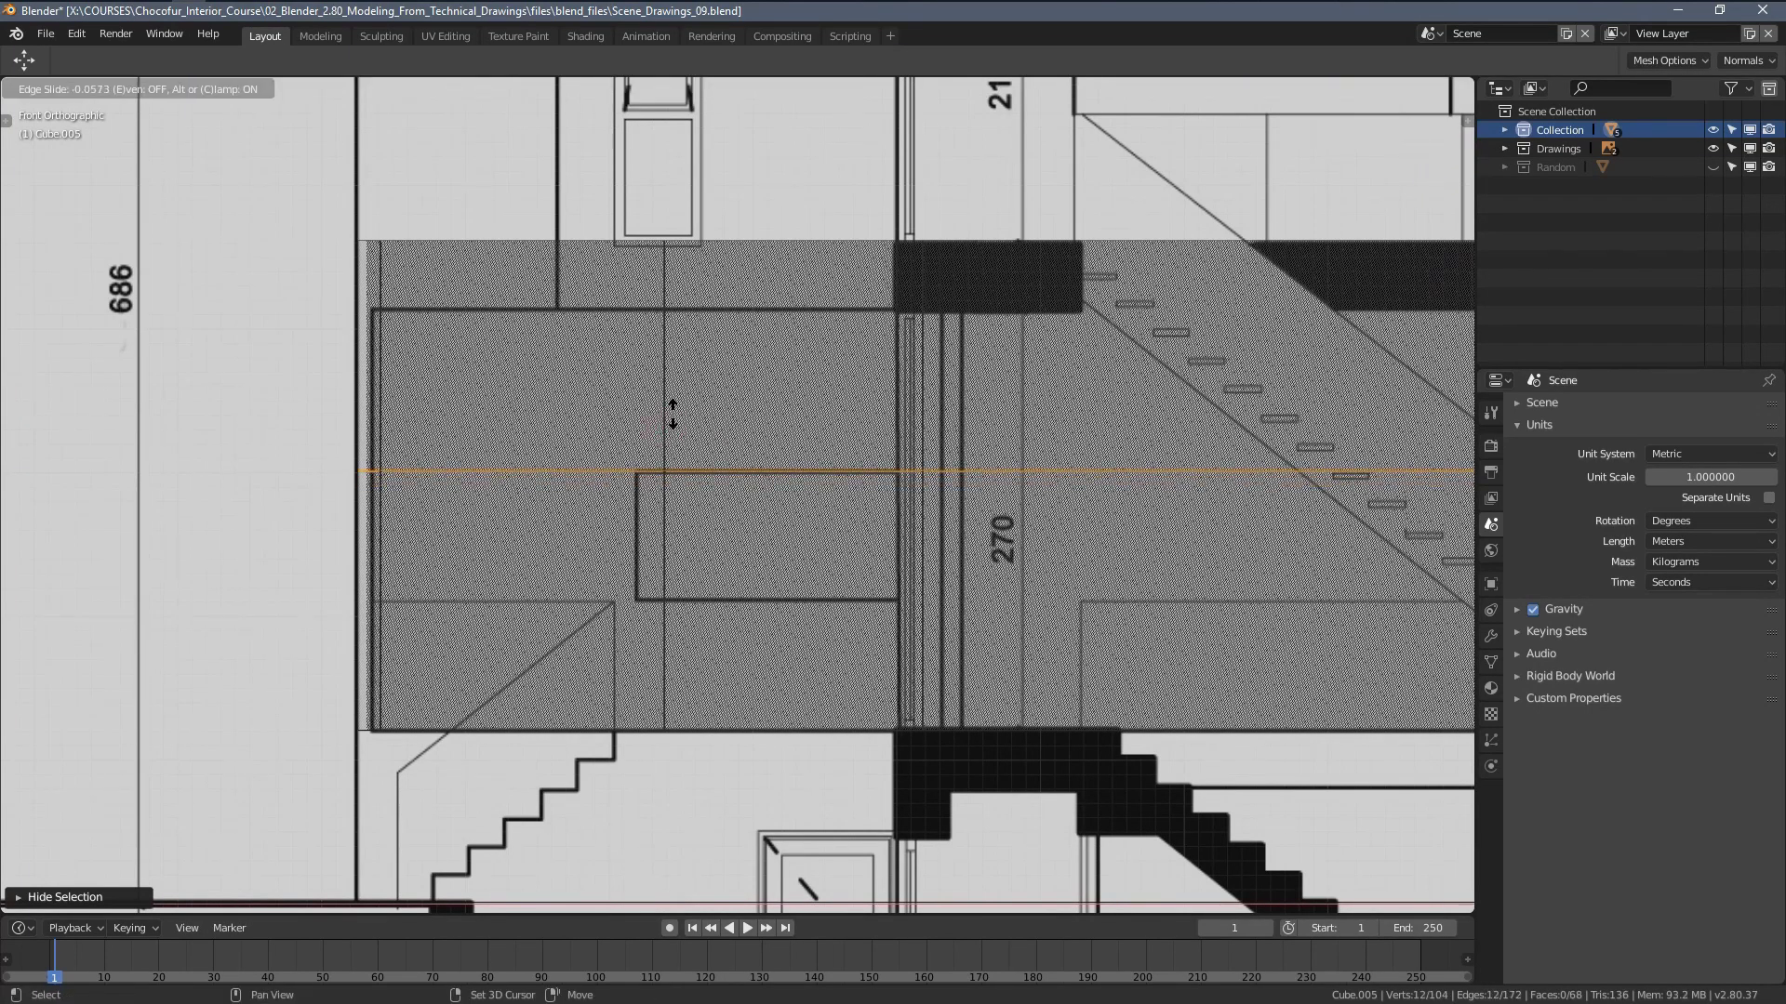
left_click(672, 413)
left_click(667, 528)
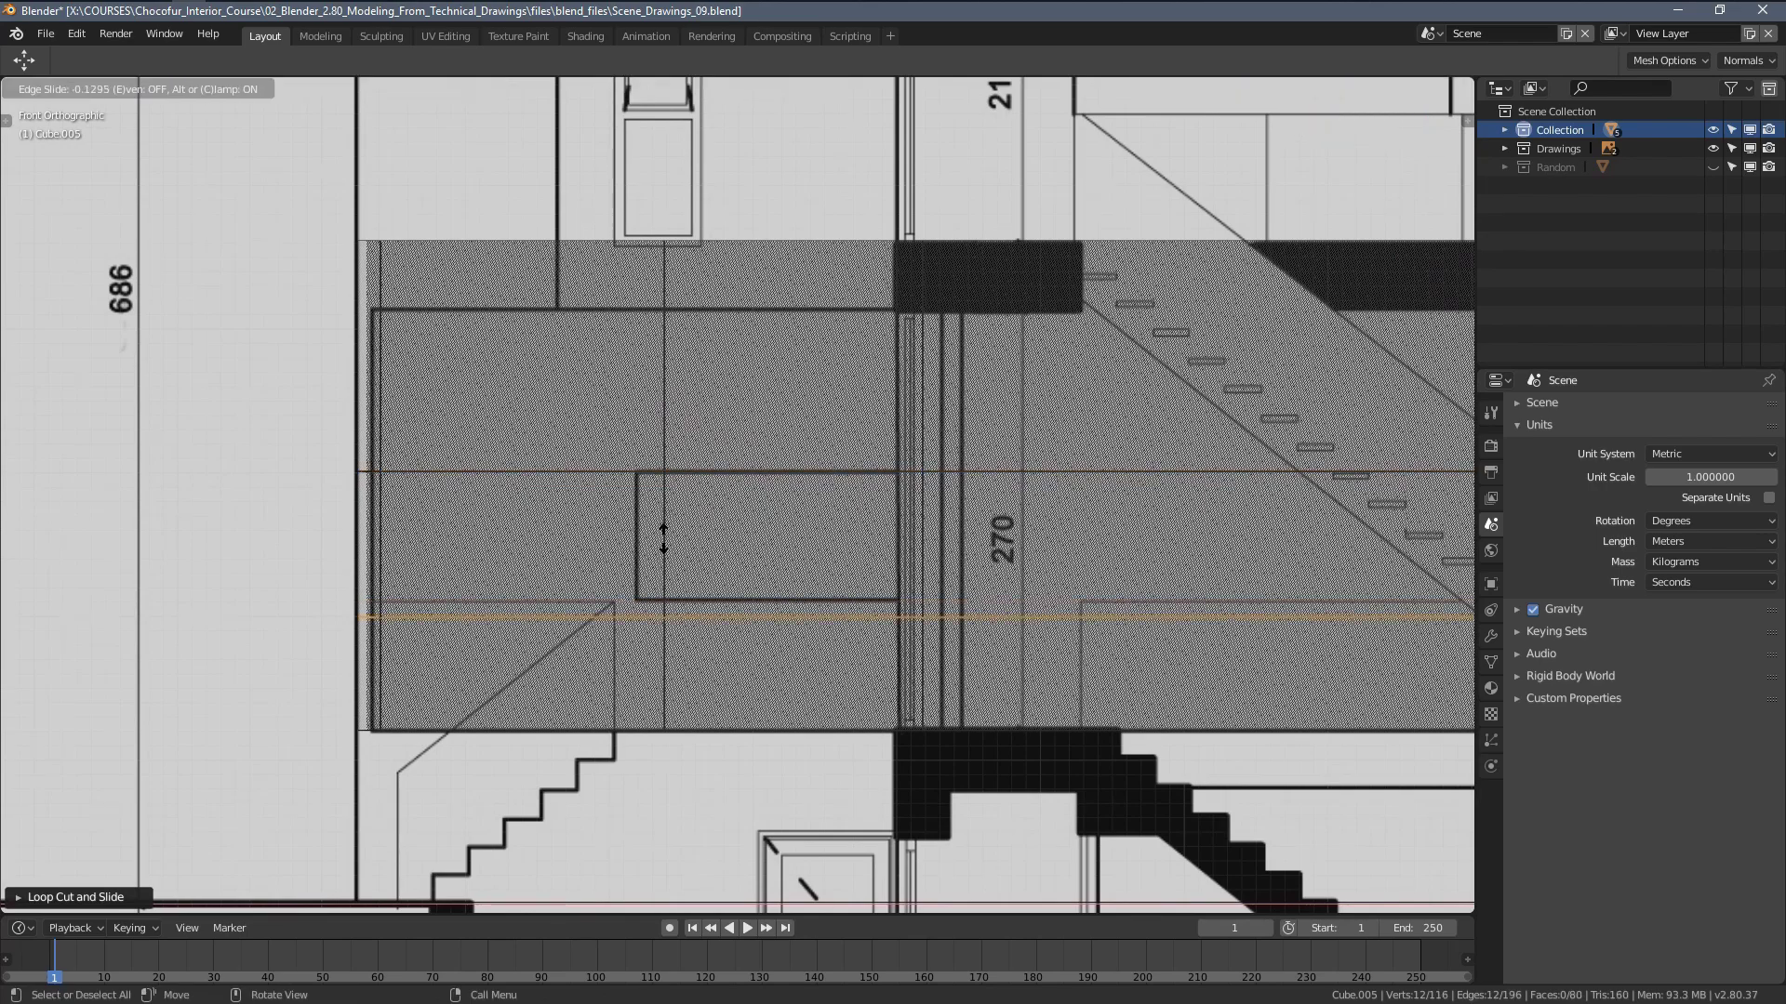
left_click(654, 387)
Delete the two opposite middle faces between the loop cuts in the long outer wall to open the window
mouse_move(717, 497)
middle_mouse_down()
mouse_move(791, 558)
mouse_move(785, 533)
mouse_move(873, 500)
middle_mouse_up()
key("z")
left_click(916, 525)
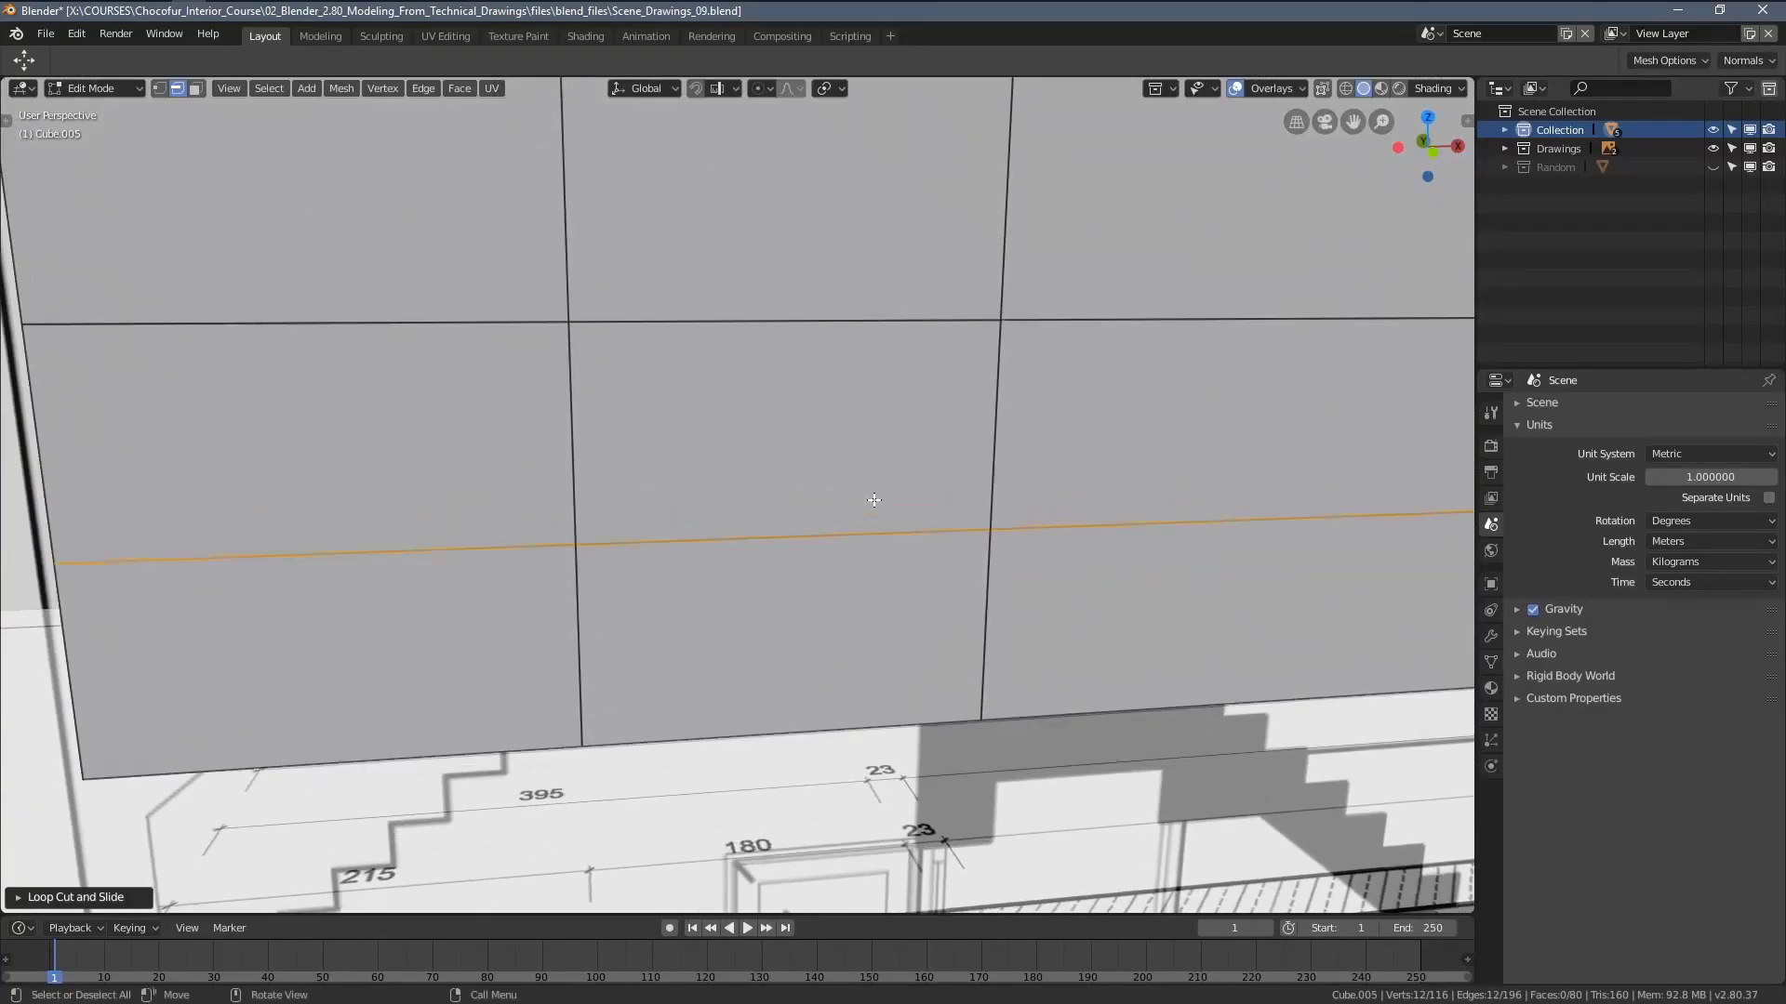
key("3")
left_click(776, 460)
key("x")
left_click(778, 460)
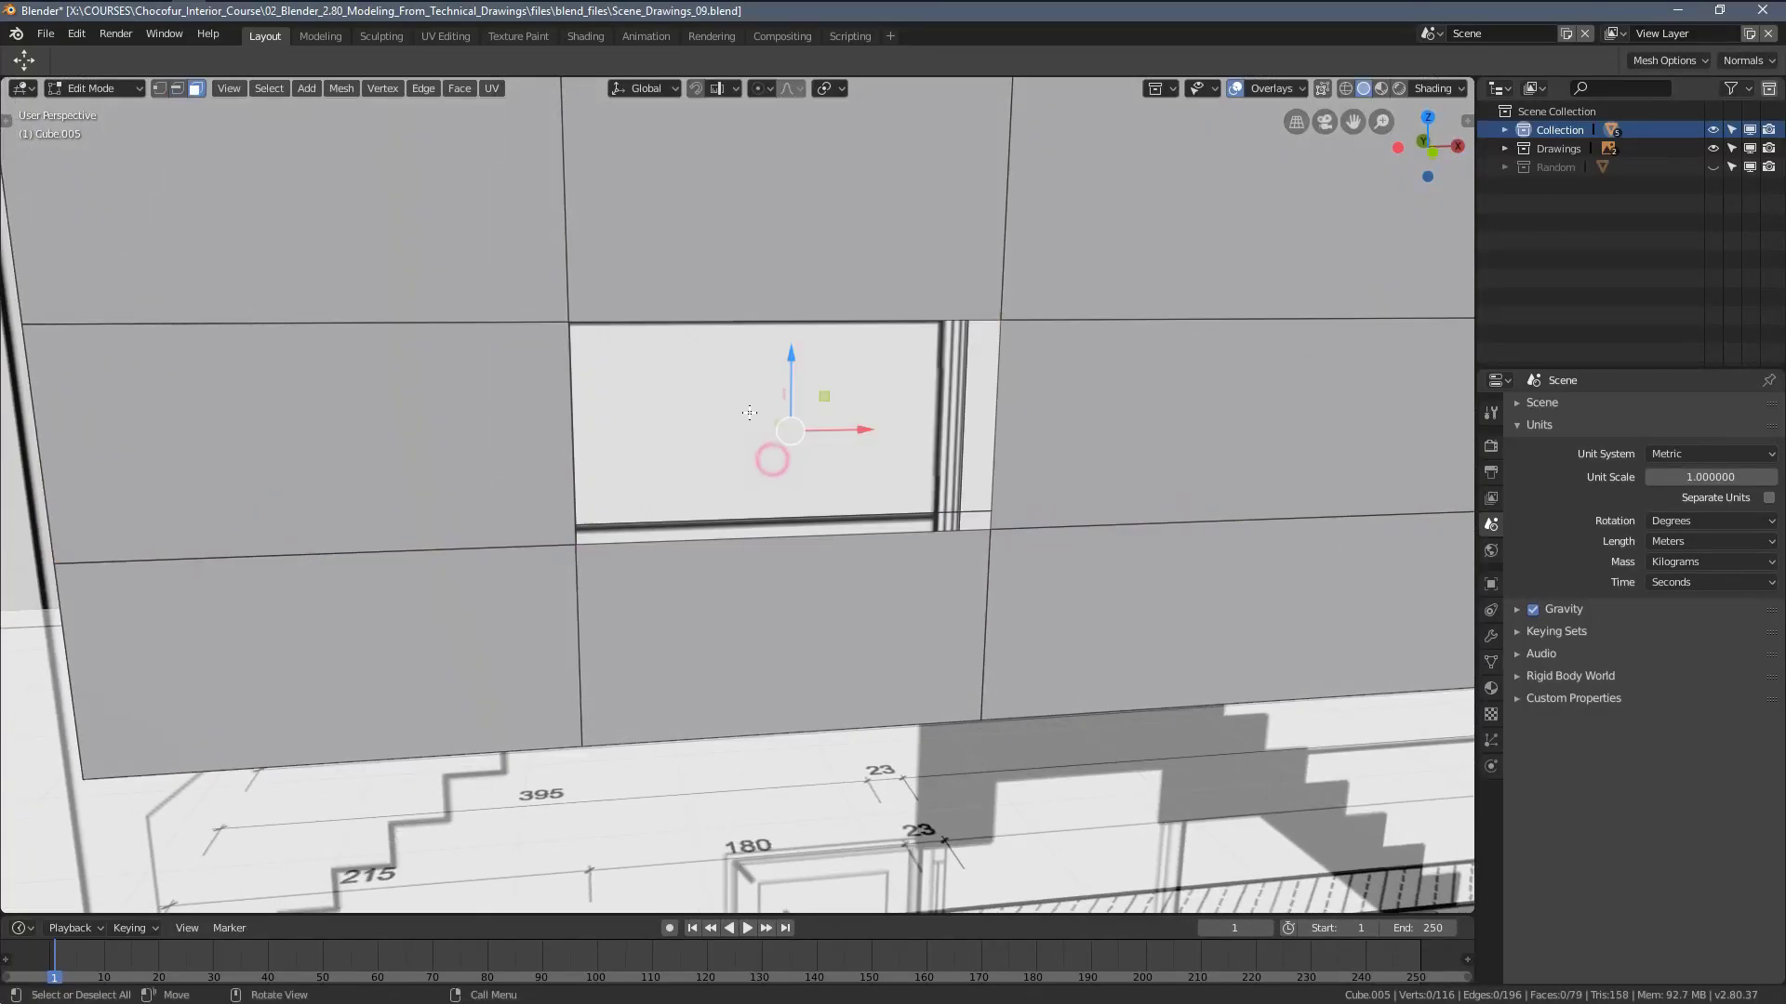
left_click(750, 411)
key("x")
left_click(750, 411)
Fill the four sides of the window opening between its inner and outer edges, and return to Object Mode with nothing selected
middle_click_drag(751, 411, 653, 522)
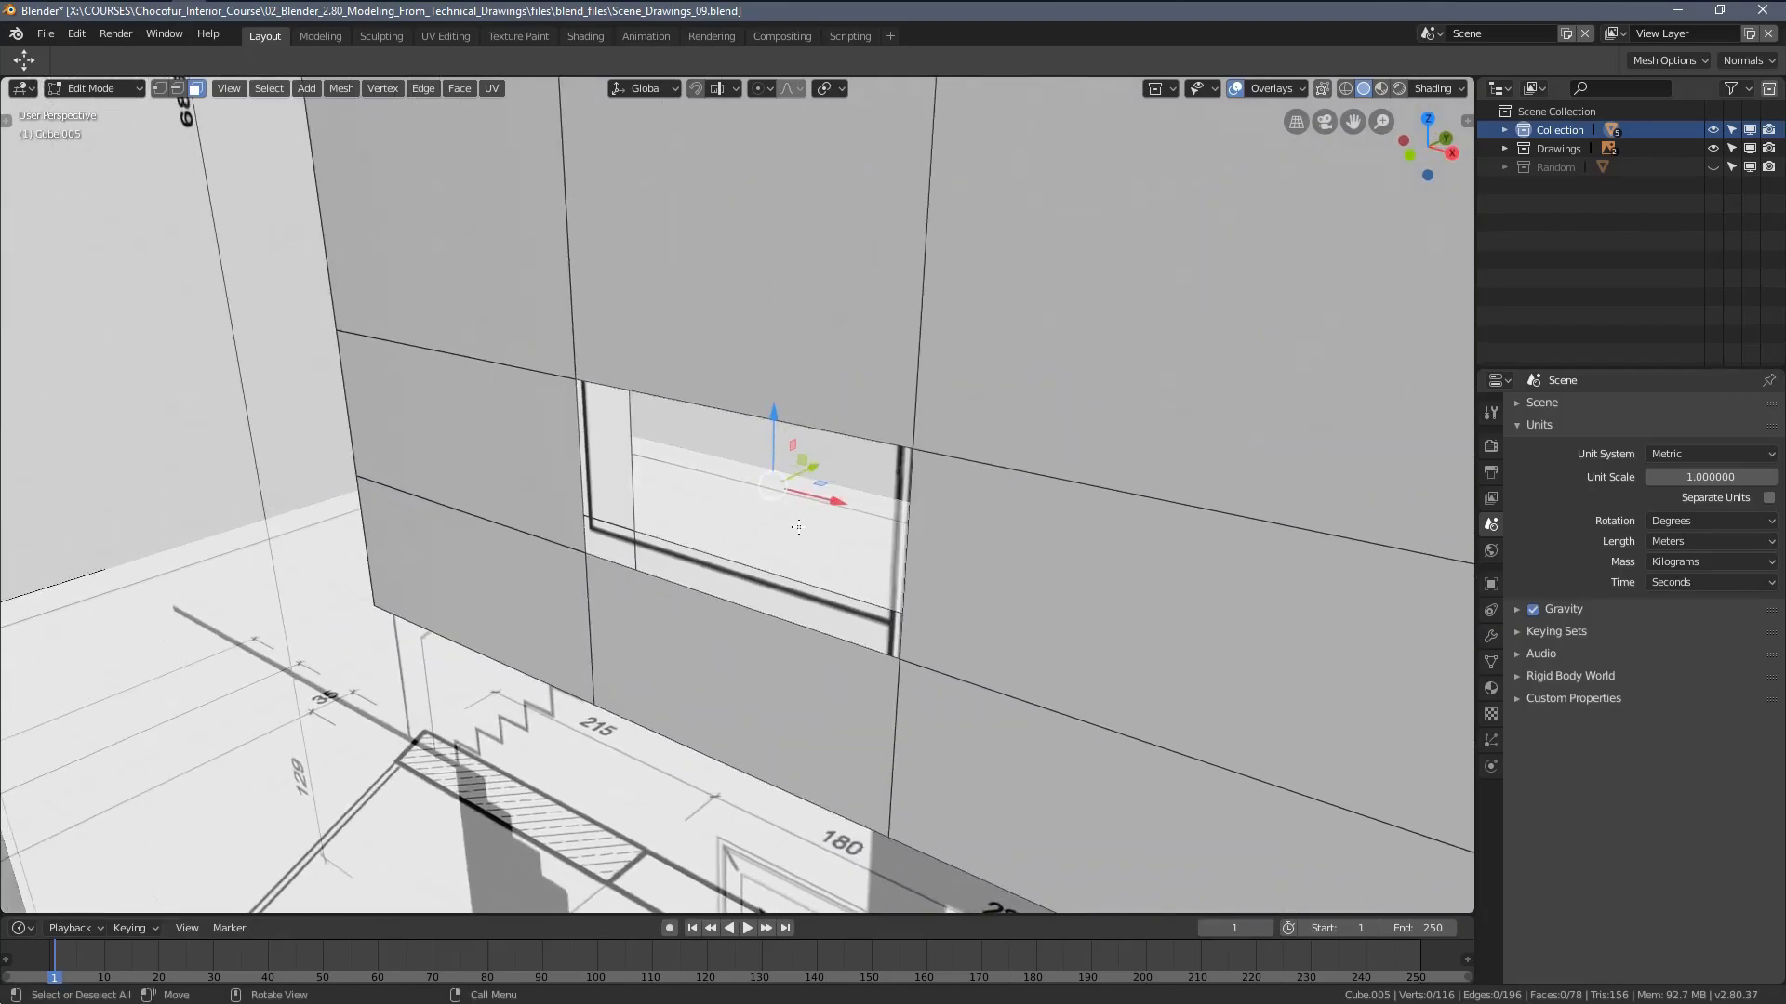
scroll(653, 522, "up", 4)
key("2")
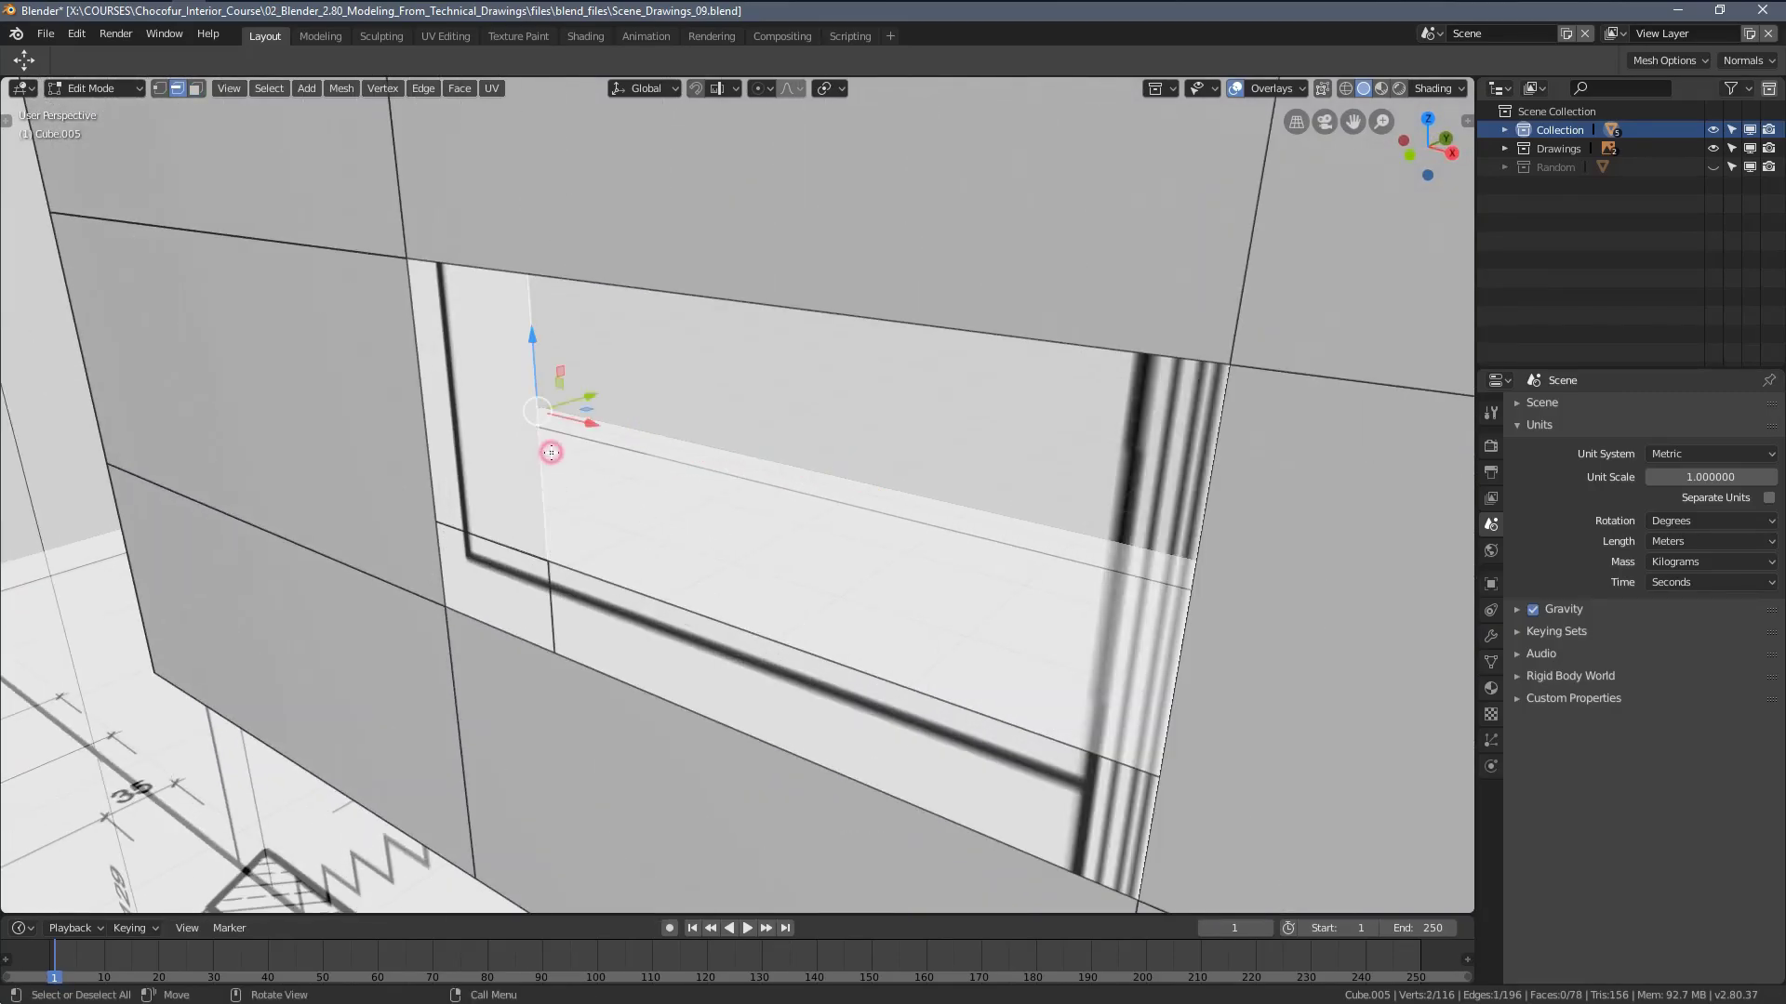
left_click(428, 479, "shift")
key("f")
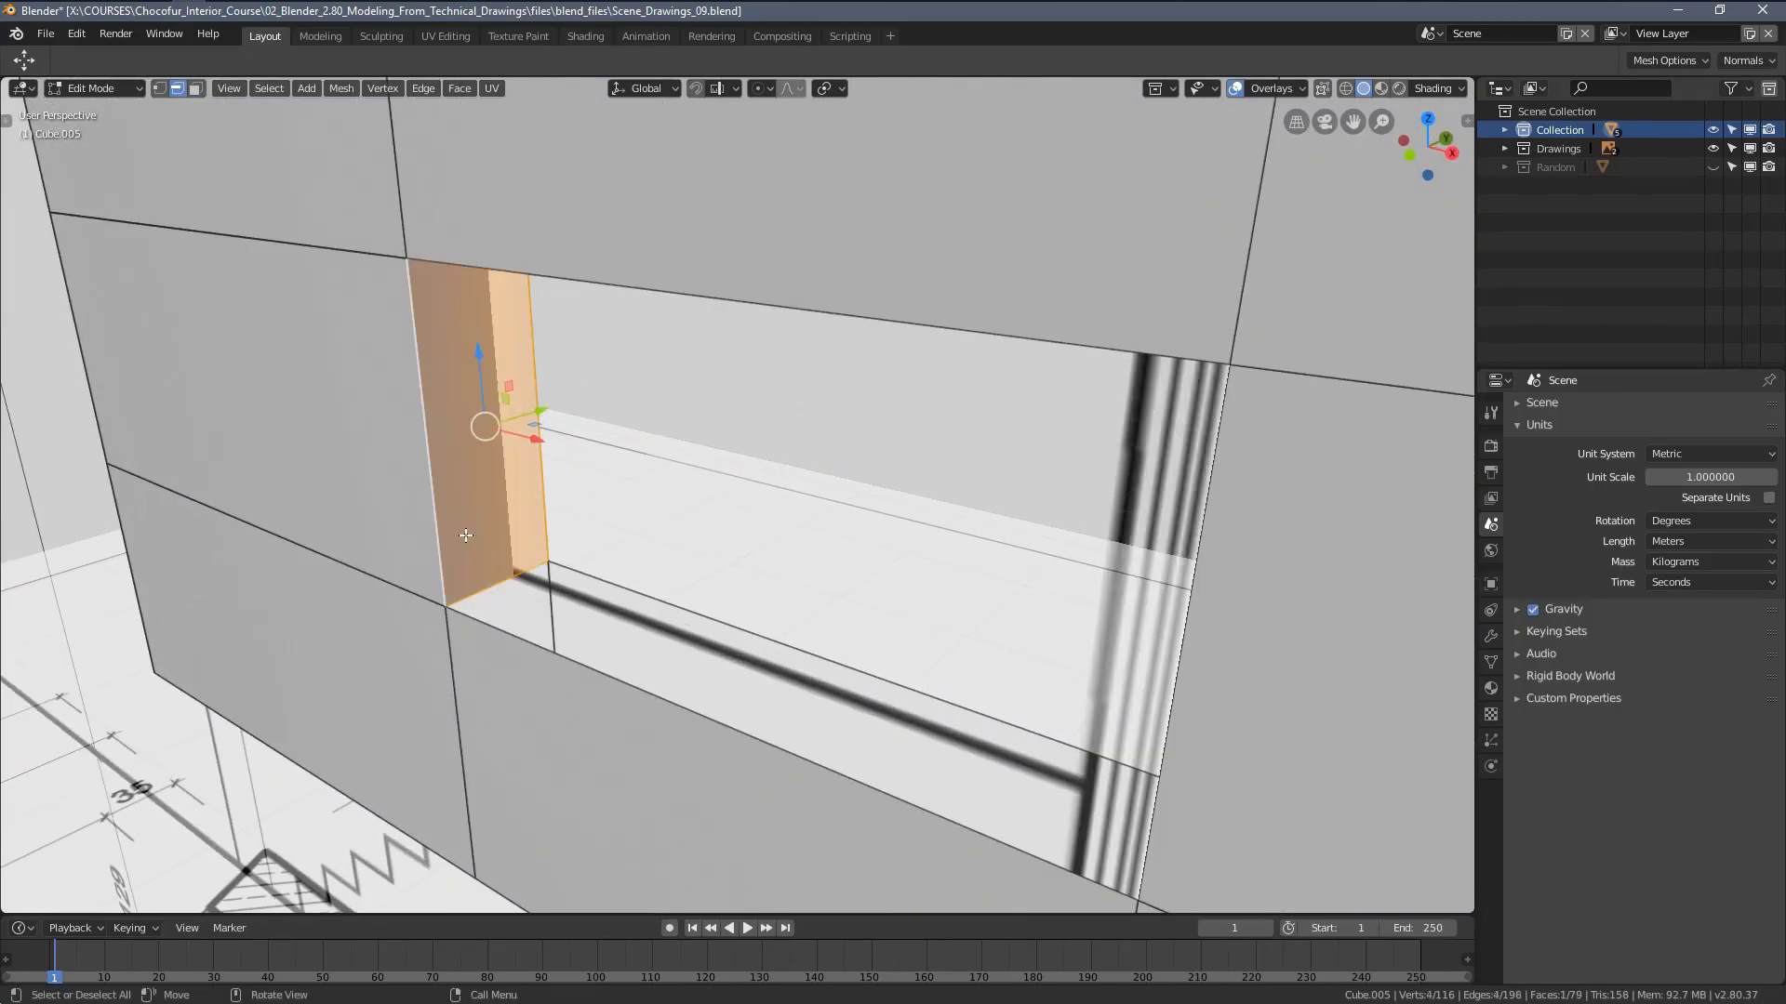
left_click(486, 583)
scroll(486, 582, "down", 5)
middle_click_drag(847, 562, 1034, 582)
key("f")
key("f")
scroll(908, 558, "up", 2)
key("f")
scroll(865, 528, "down", 4)
key("Tab")
scroll(865, 529, "down", 3)
key("alt+a")
Examine the outer walls and the window opening from several sides in solid and wireframe display
middle_click_drag(1163, 499, 1117, 460)
middle_click_drag(1038, 398, 861, 426)
middle_click_drag(702, 364, 921, 407)
middle_click_drag(861, 498, 664, 457)
key("z")
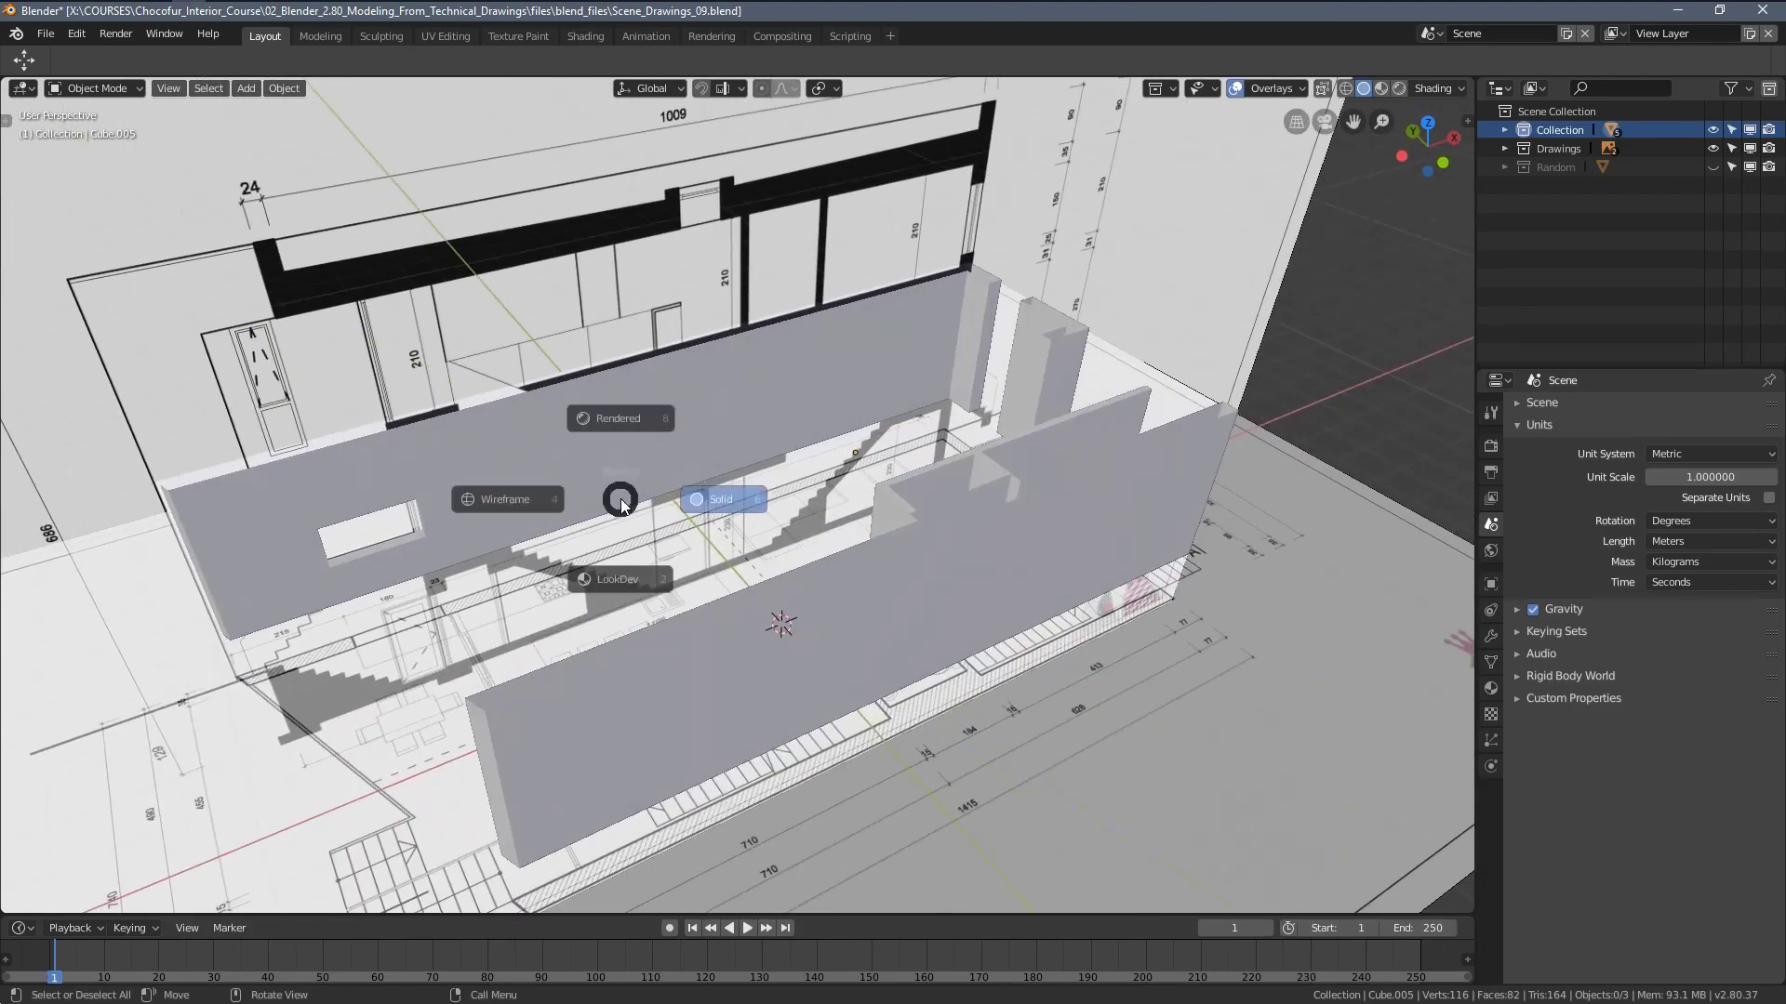
left_click(549, 499)
mouse_move(549, 499)
middle_mouse_down()
mouse_move(736, 421)
mouse_move(718, 381)
mouse_move(644, 387)
mouse_move(796, 392)
mouse_move(808, 408)
mouse_move(784, 416)
mouse_move(830, 449)
mouse_move(752, 536)
mouse_move(1120, 522)
mouse_move(972, 483)
mouse_move(897, 498)
mouse_move(1028, 530)
mouse_move(1158, 528)
mouse_move(835, 547)
mouse_move(952, 587)
mouse_move(116, 515)
mouse_move(538, 517)
mouse_move(529, 426)
middle_mouse_up()
key("z")
left_click(844, 404)
Reveal all hidden objects and clear the selection
key("alt+h")
key("alt+a")
scroll(917, 466, "up", 3)
scroll(807, 529, "up", 4)
middle_click_drag(575, 638, 741, 494)
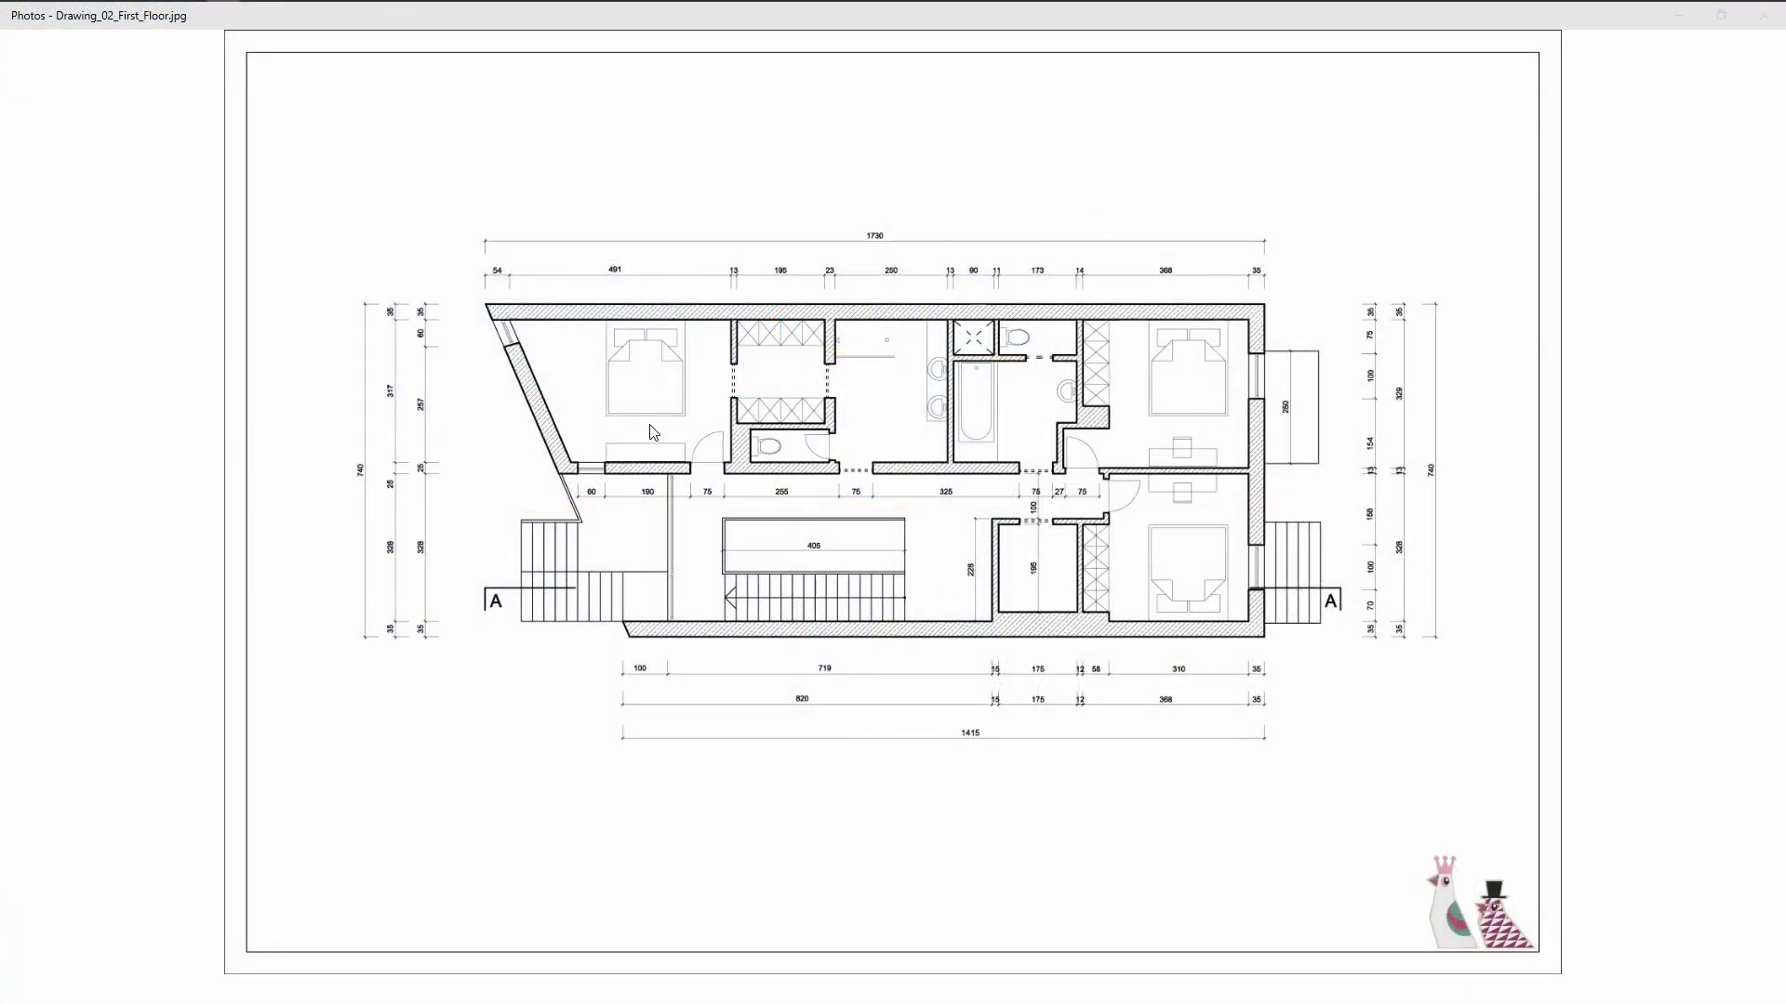
Switch to Photos and examine the rooms, wall layout and stairs in Drawing_02_First_Floor.jpg
double_click(876, 431)
left_click_drag(685, 450, 798, 441)
left_click_drag(1562, 397, 1348, 476)
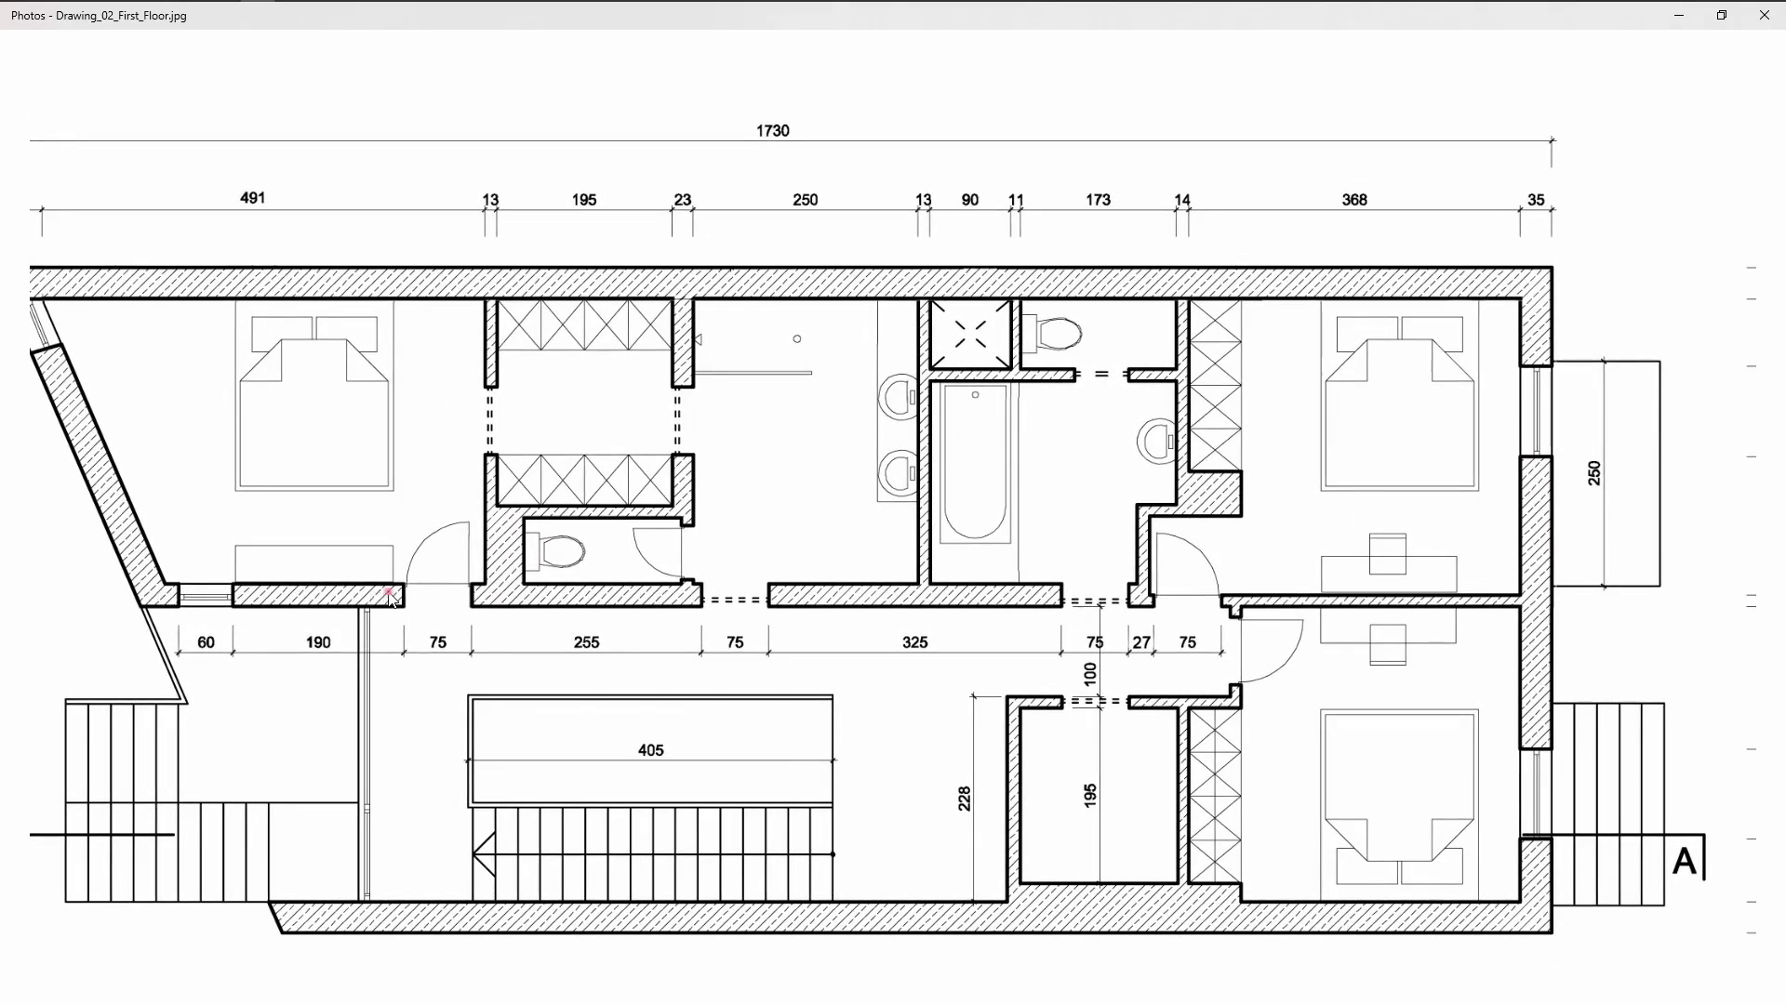
left_click_drag(389, 593, 471, 549)
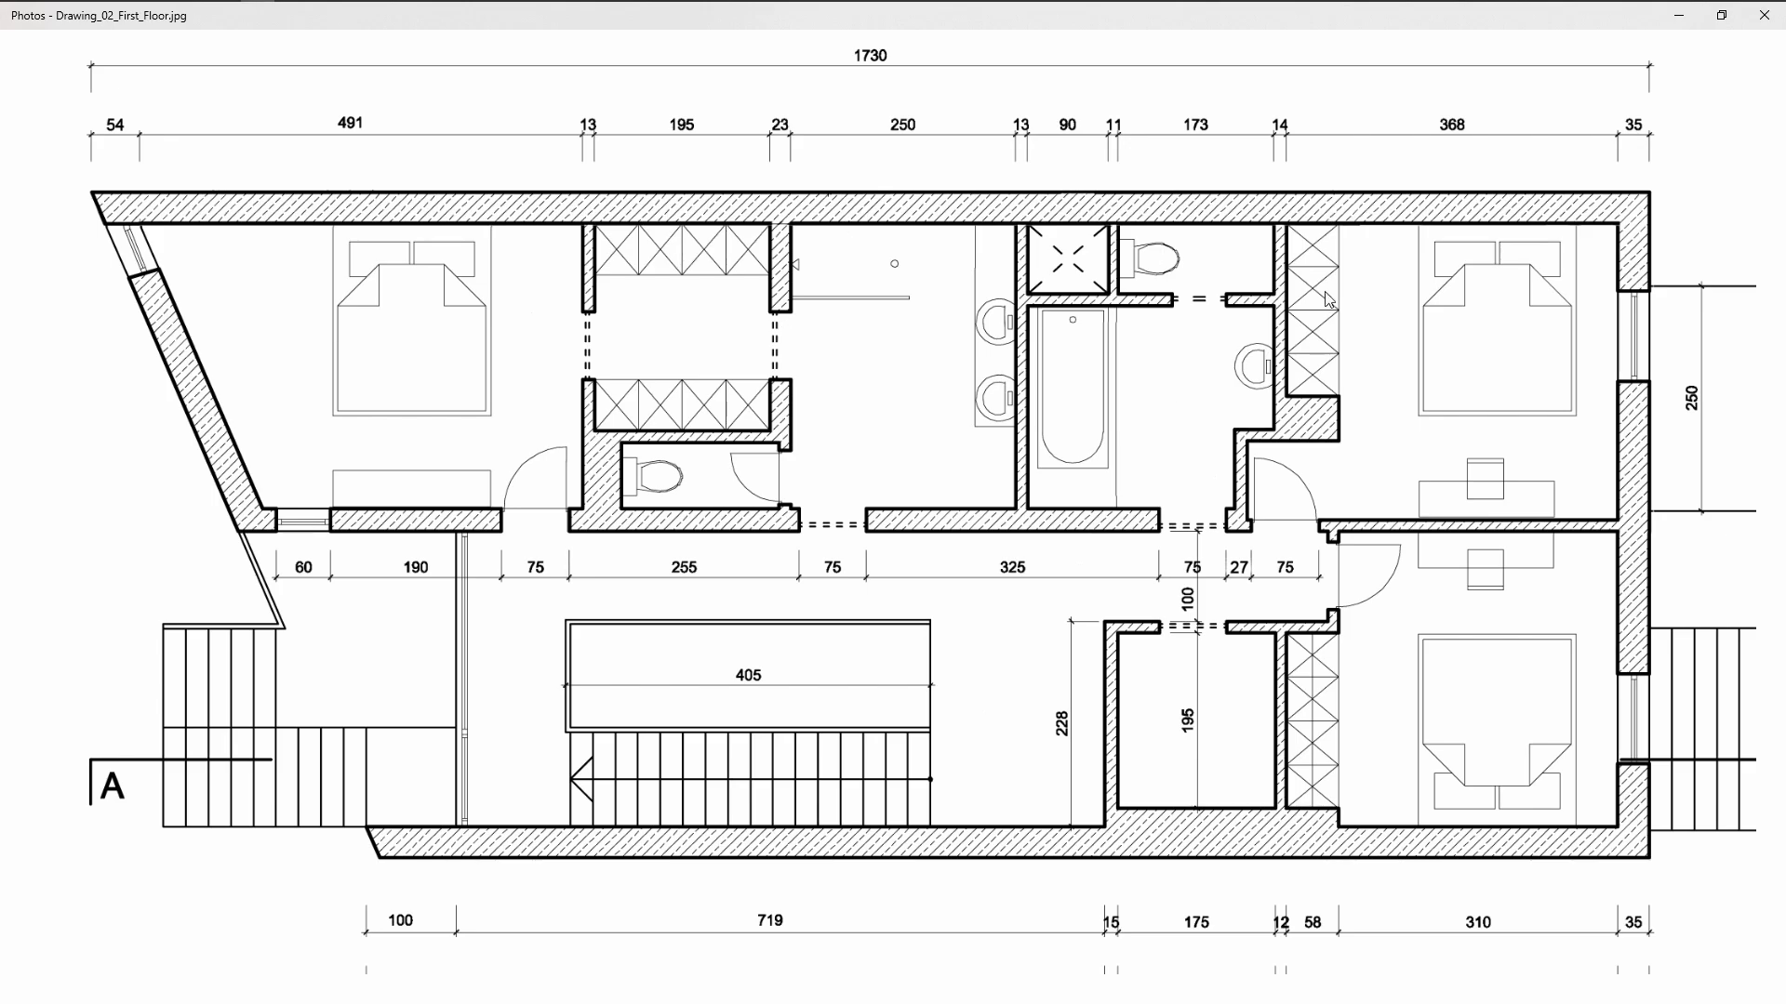
left_click_drag(602, 547, 945, 454)
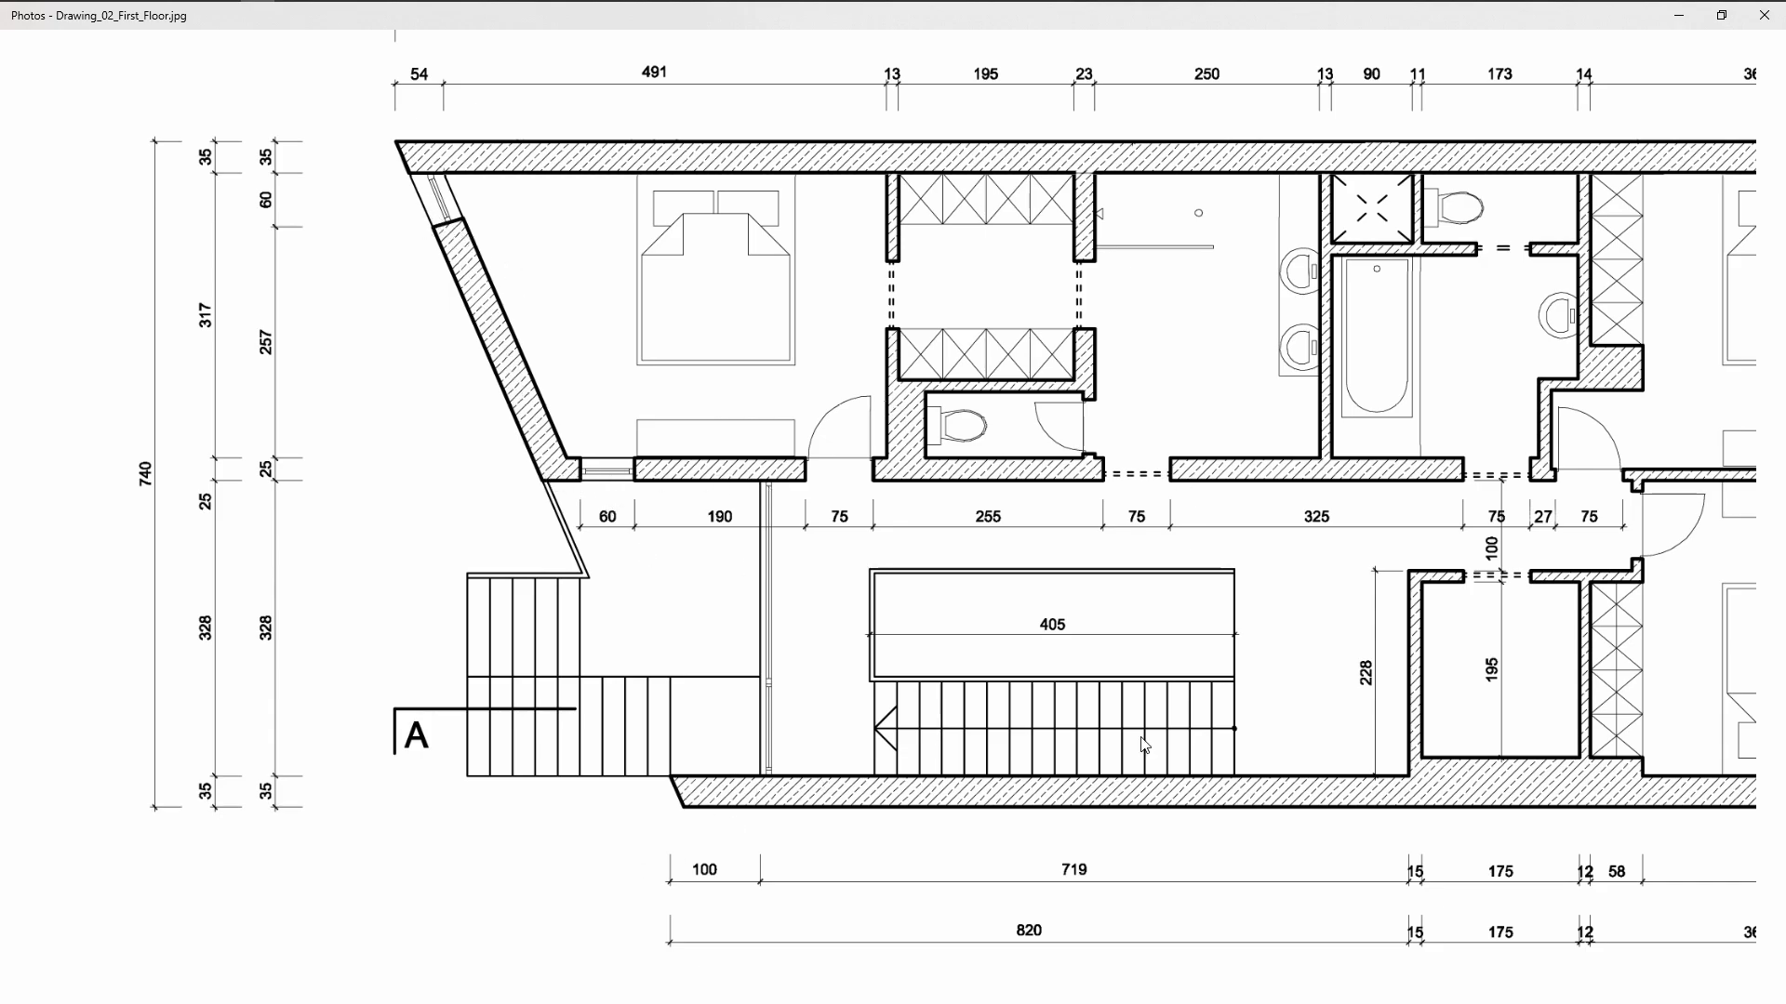
scroll(1154, 651, "down", 5)
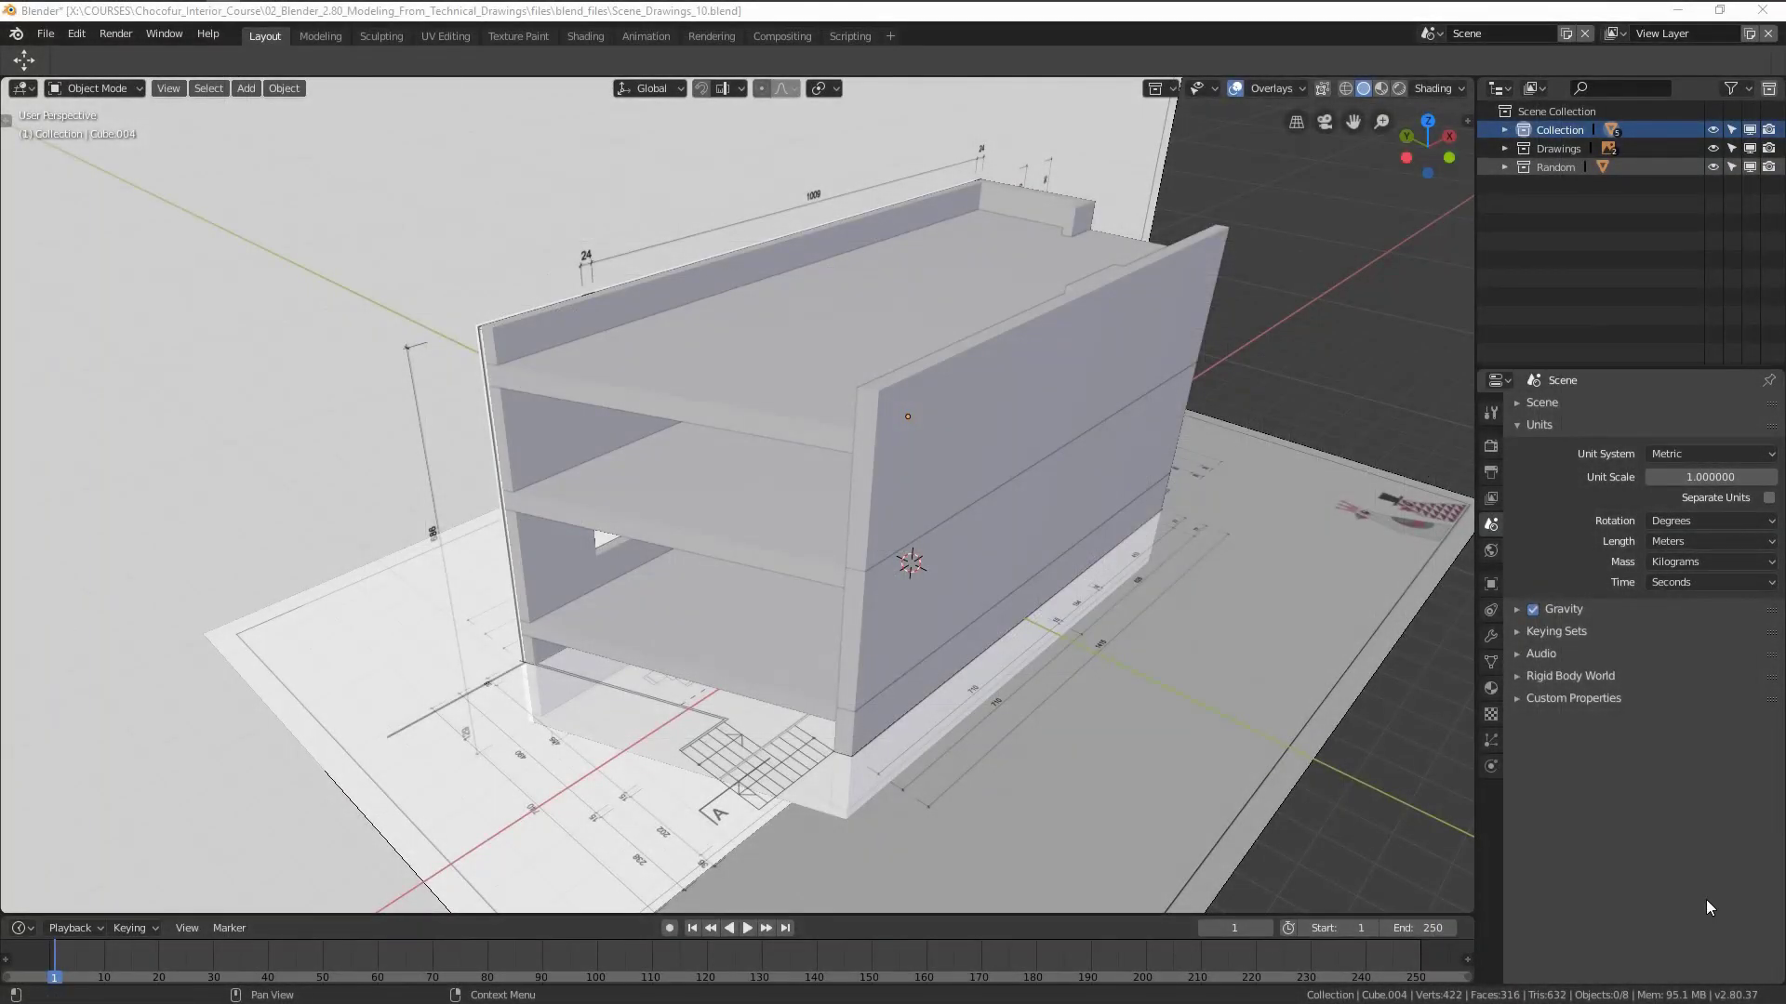
Switch back to Blender and examine the building's walls and floor slabs around the open end, selecting the floor plan image
scroll(863, 679, "down", 2)
middle_click_drag(861, 721, 843, 595, "shift")
left_click(1069, 570)
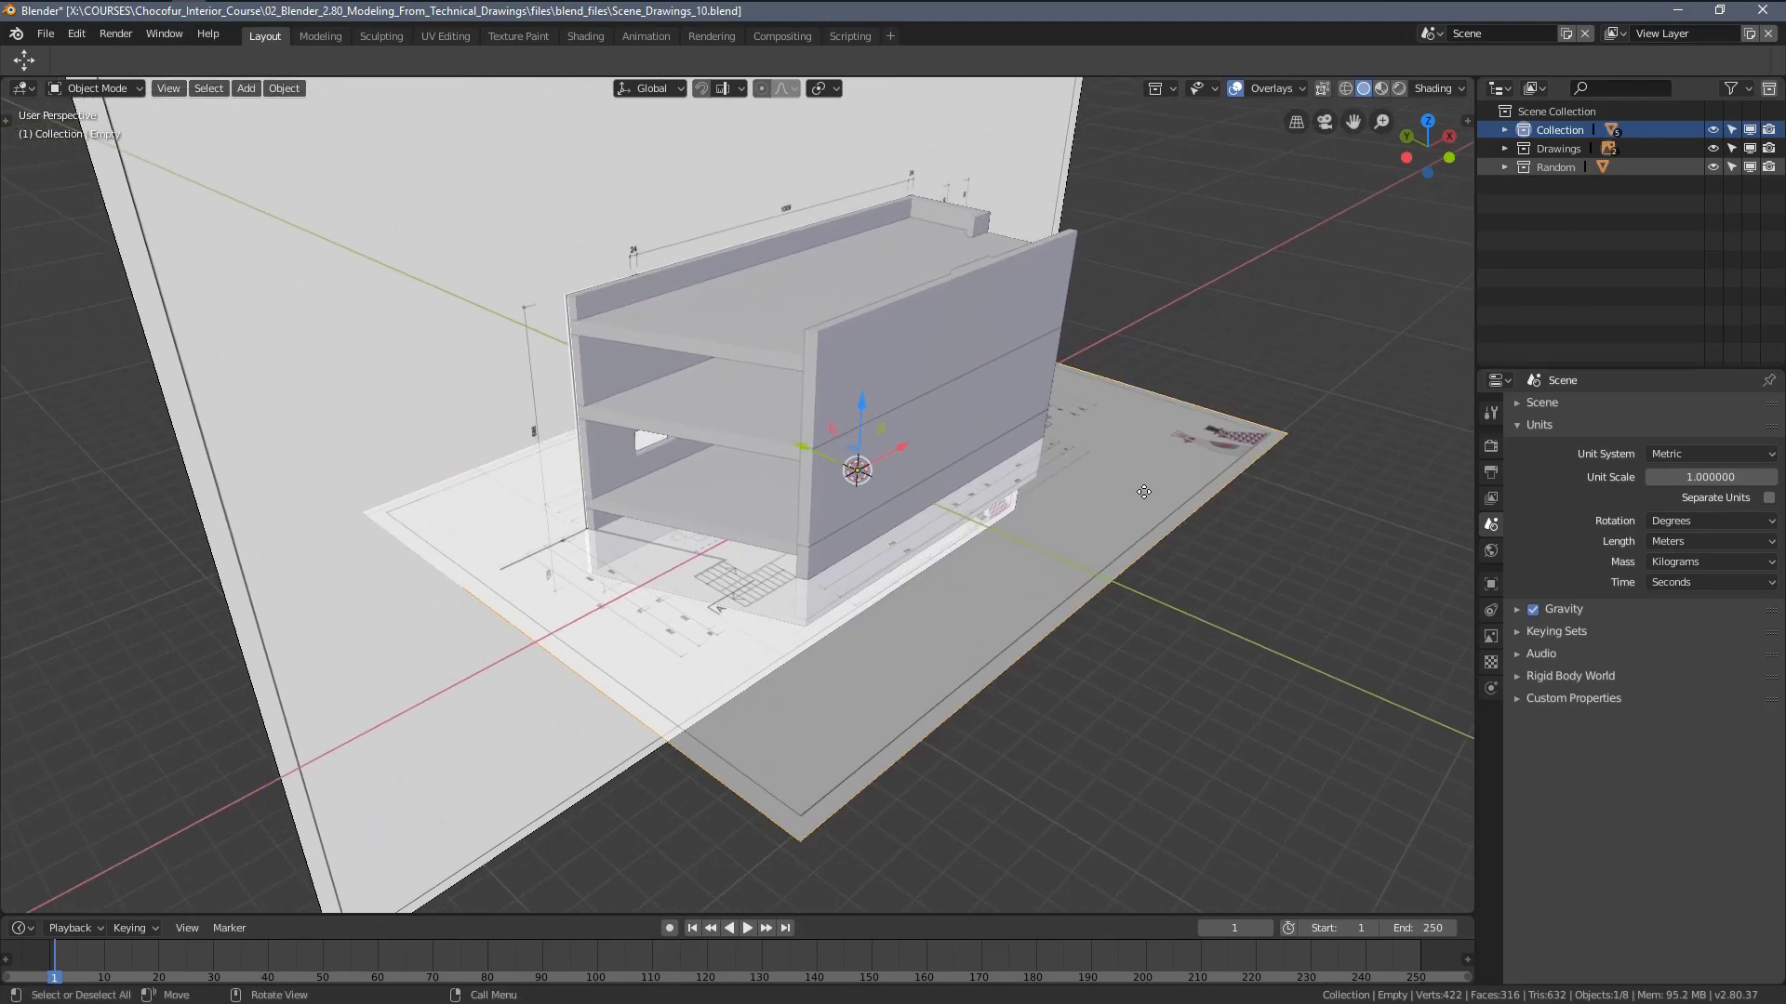
scroll(754, 536, "up", 3)
scroll(774, 544, "down", 1)
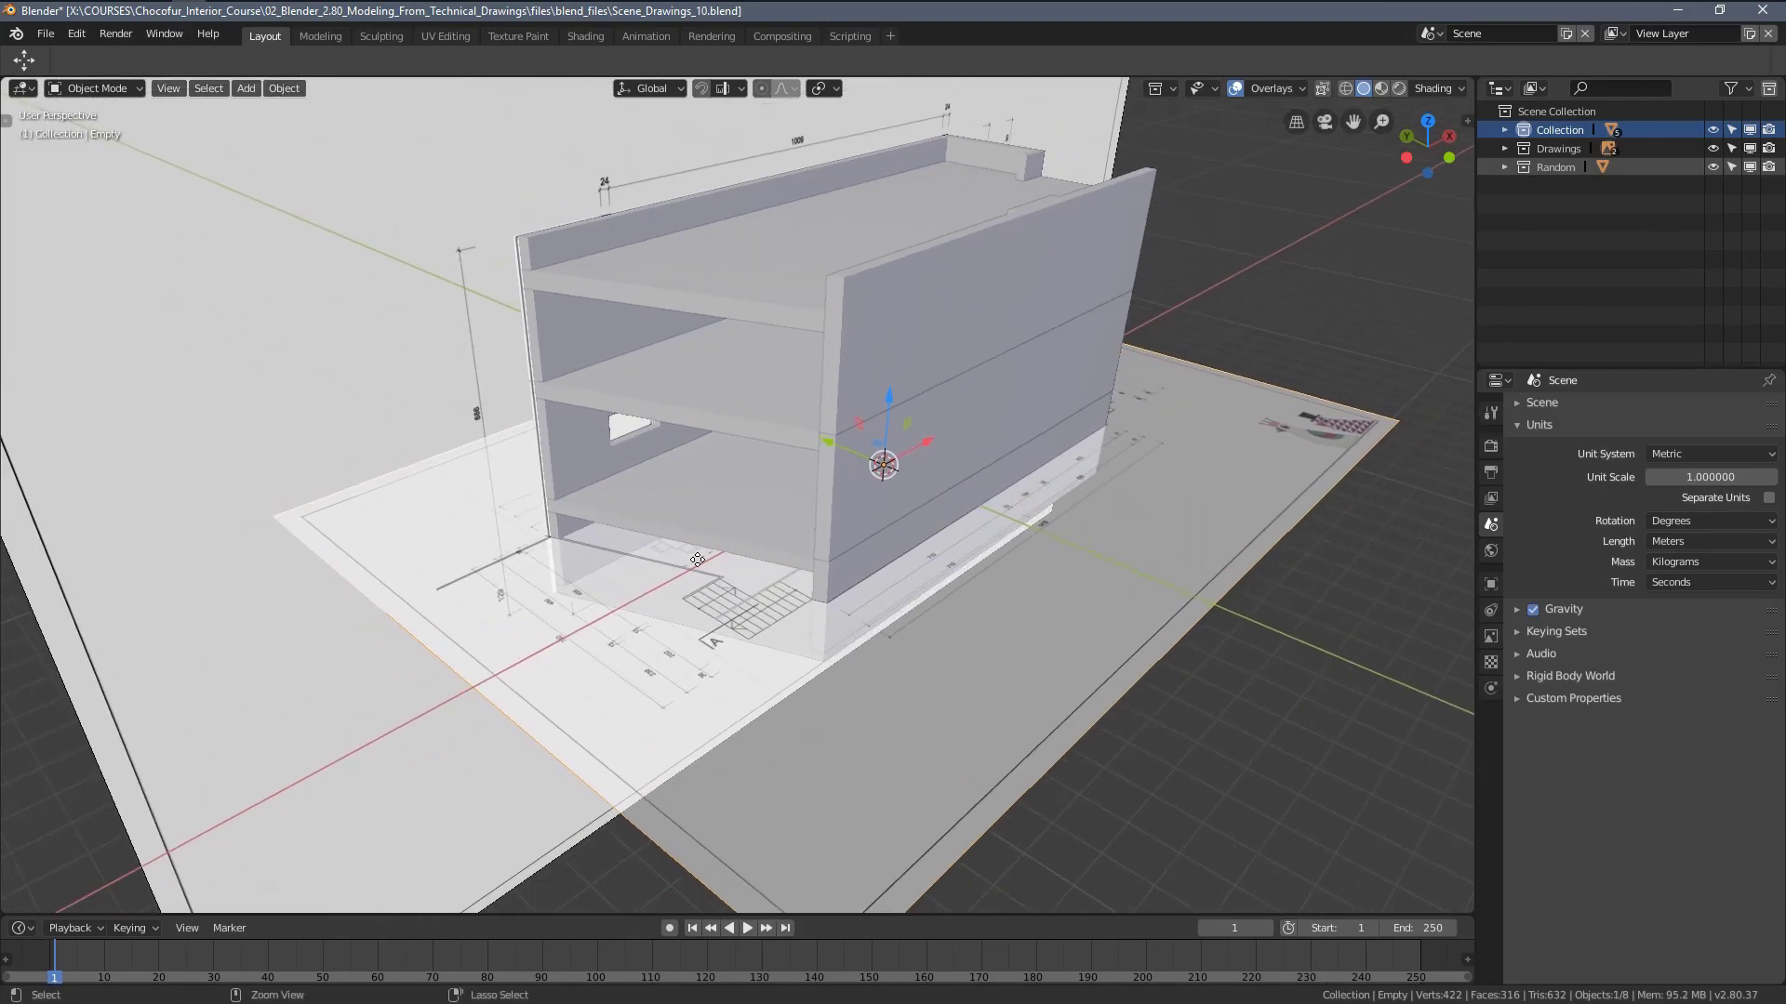
middle_click_drag(697, 520, 788, 508)
scroll(1083, 449, "up", 1)
scroll(874, 420, "down", 3)
middle_click_drag(874, 419, 1133, 773)
scroll(1133, 773, "up", 3)
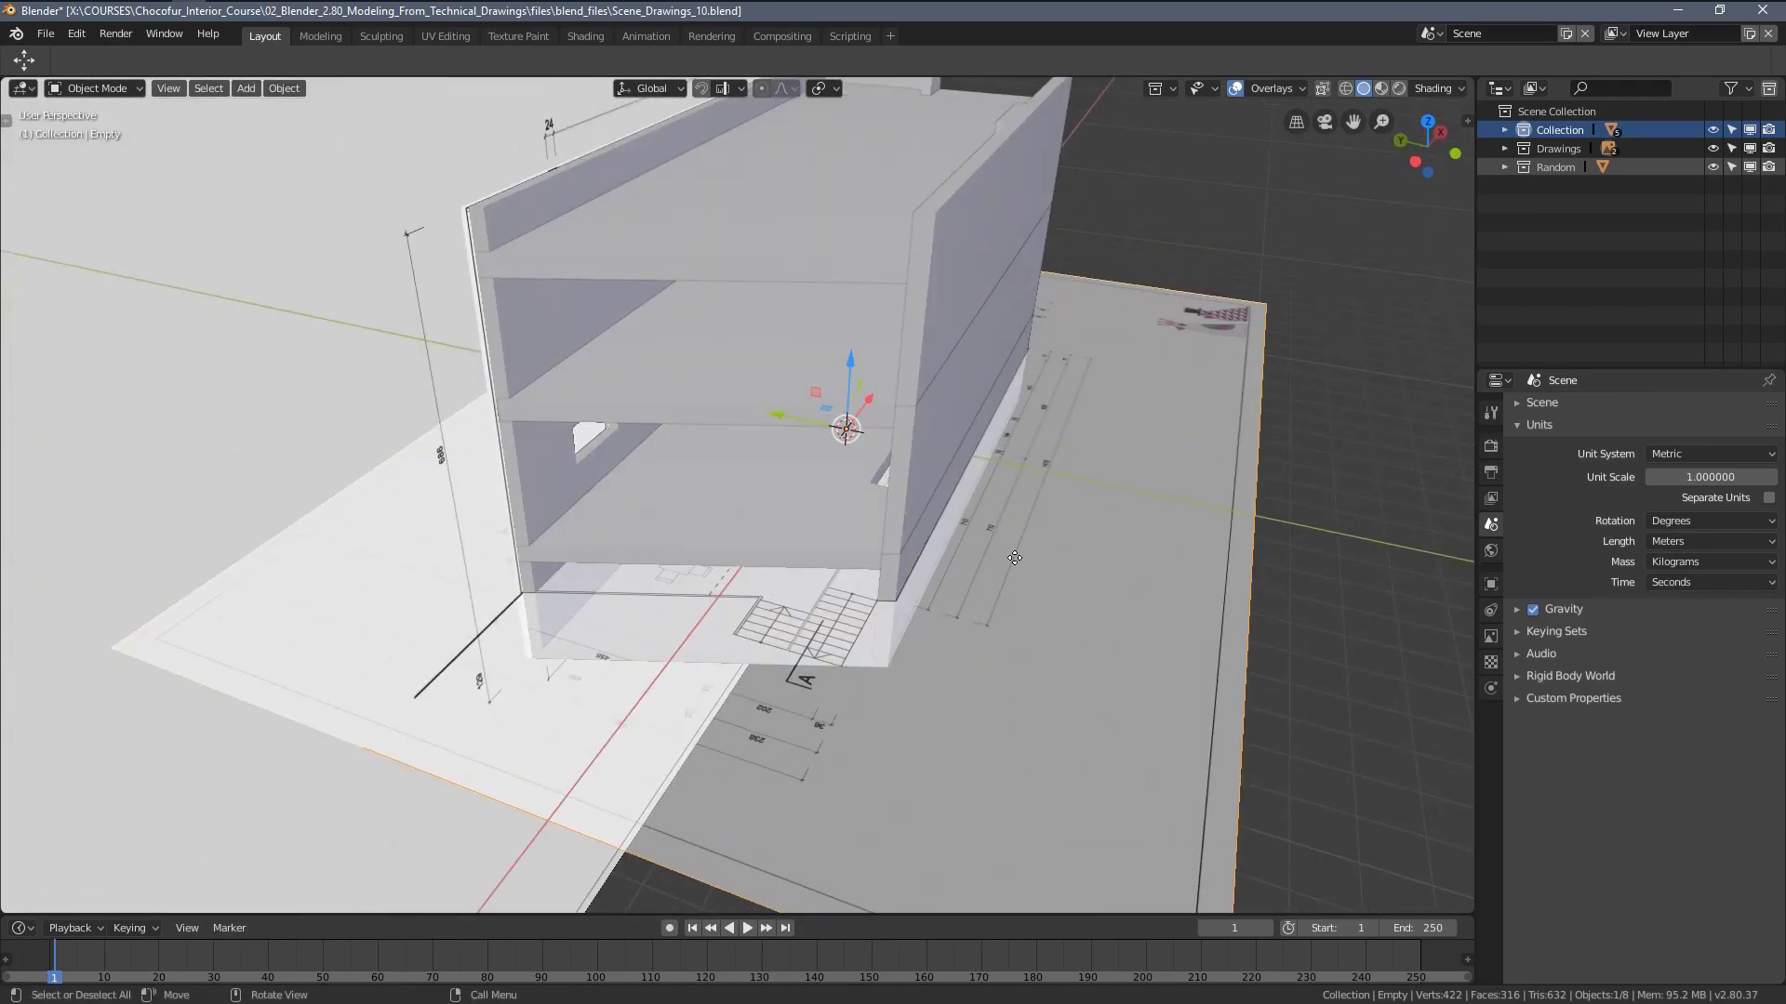
scroll(1014, 558, "down", 3)
middle_click_drag(1015, 558, 349, 174)
scroll(349, 174, "up", 3)
scroll(557, 348, "up", 2)
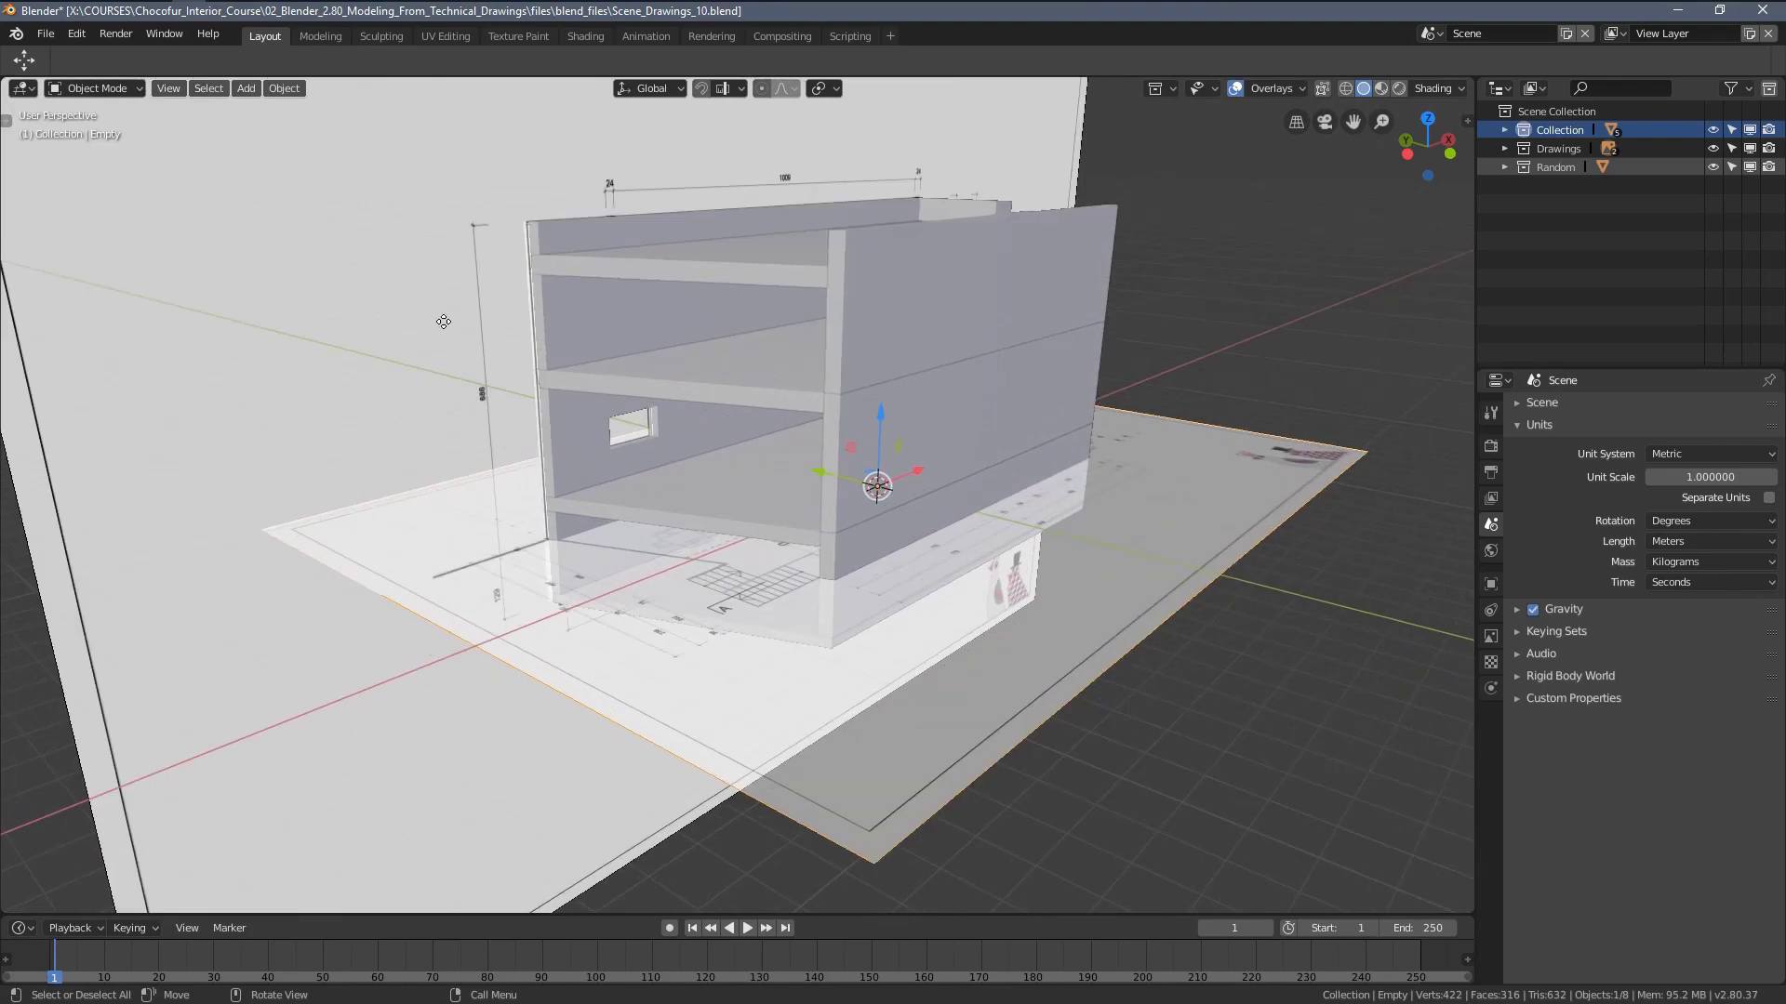
middle_click_drag(442, 323, 474, 362)
mouse_move(642, 419)
middle_mouse_down("shift")
mouse_move(742, 478)
mouse_move(848, 466)
middle_mouse_up("shift")
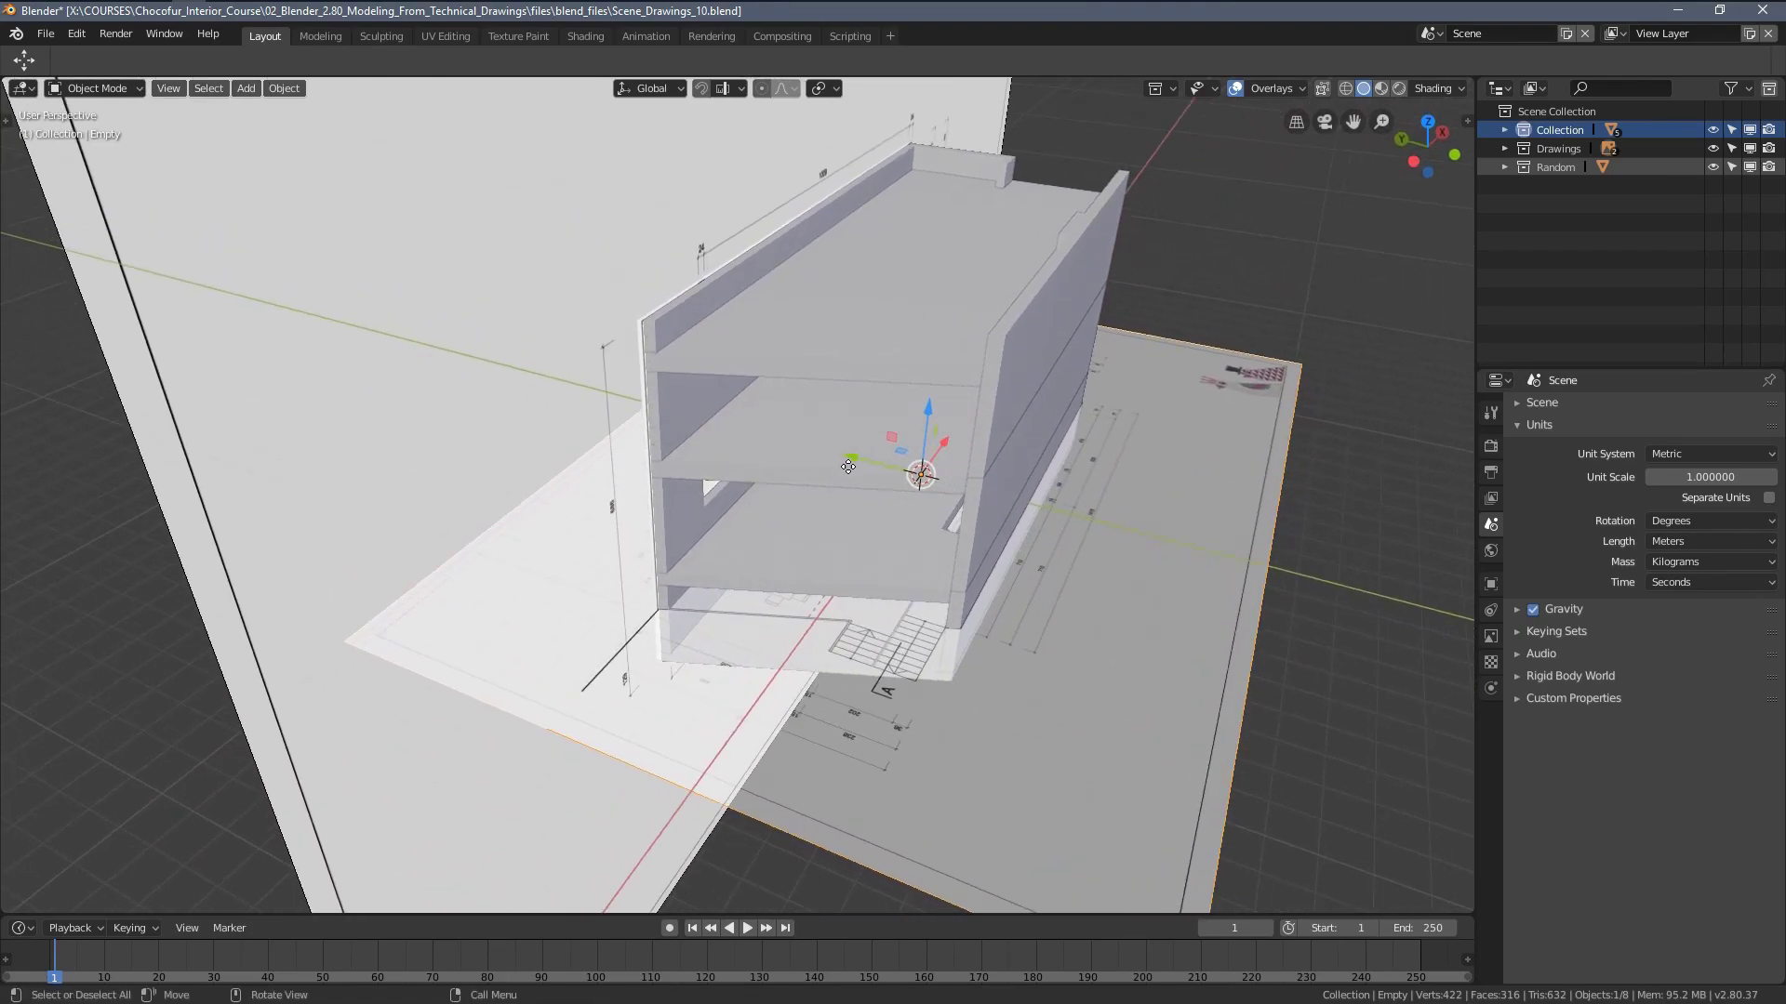
middle_click_drag(845, 537, 781, 529)
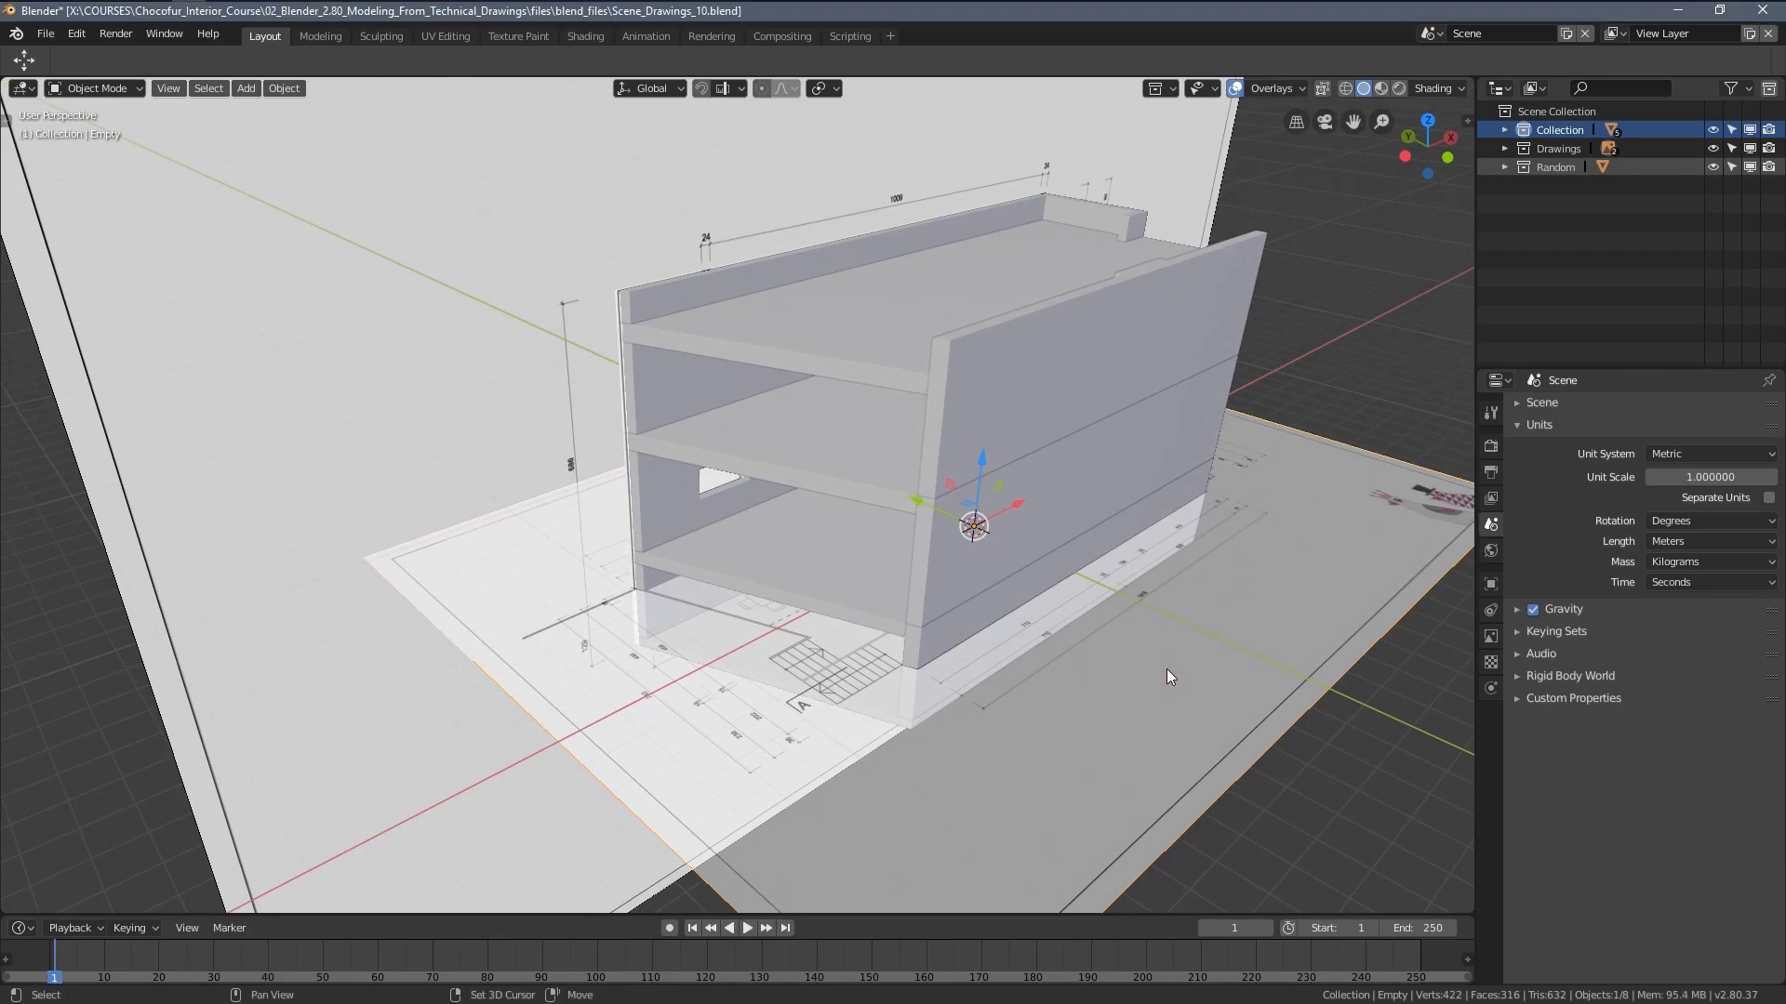
Isolate the Drawings collection and view the main-storey floor plan from the top
key("2")
key("KP_7")
middle_click_drag(950, 566, 936, 559, "shift")
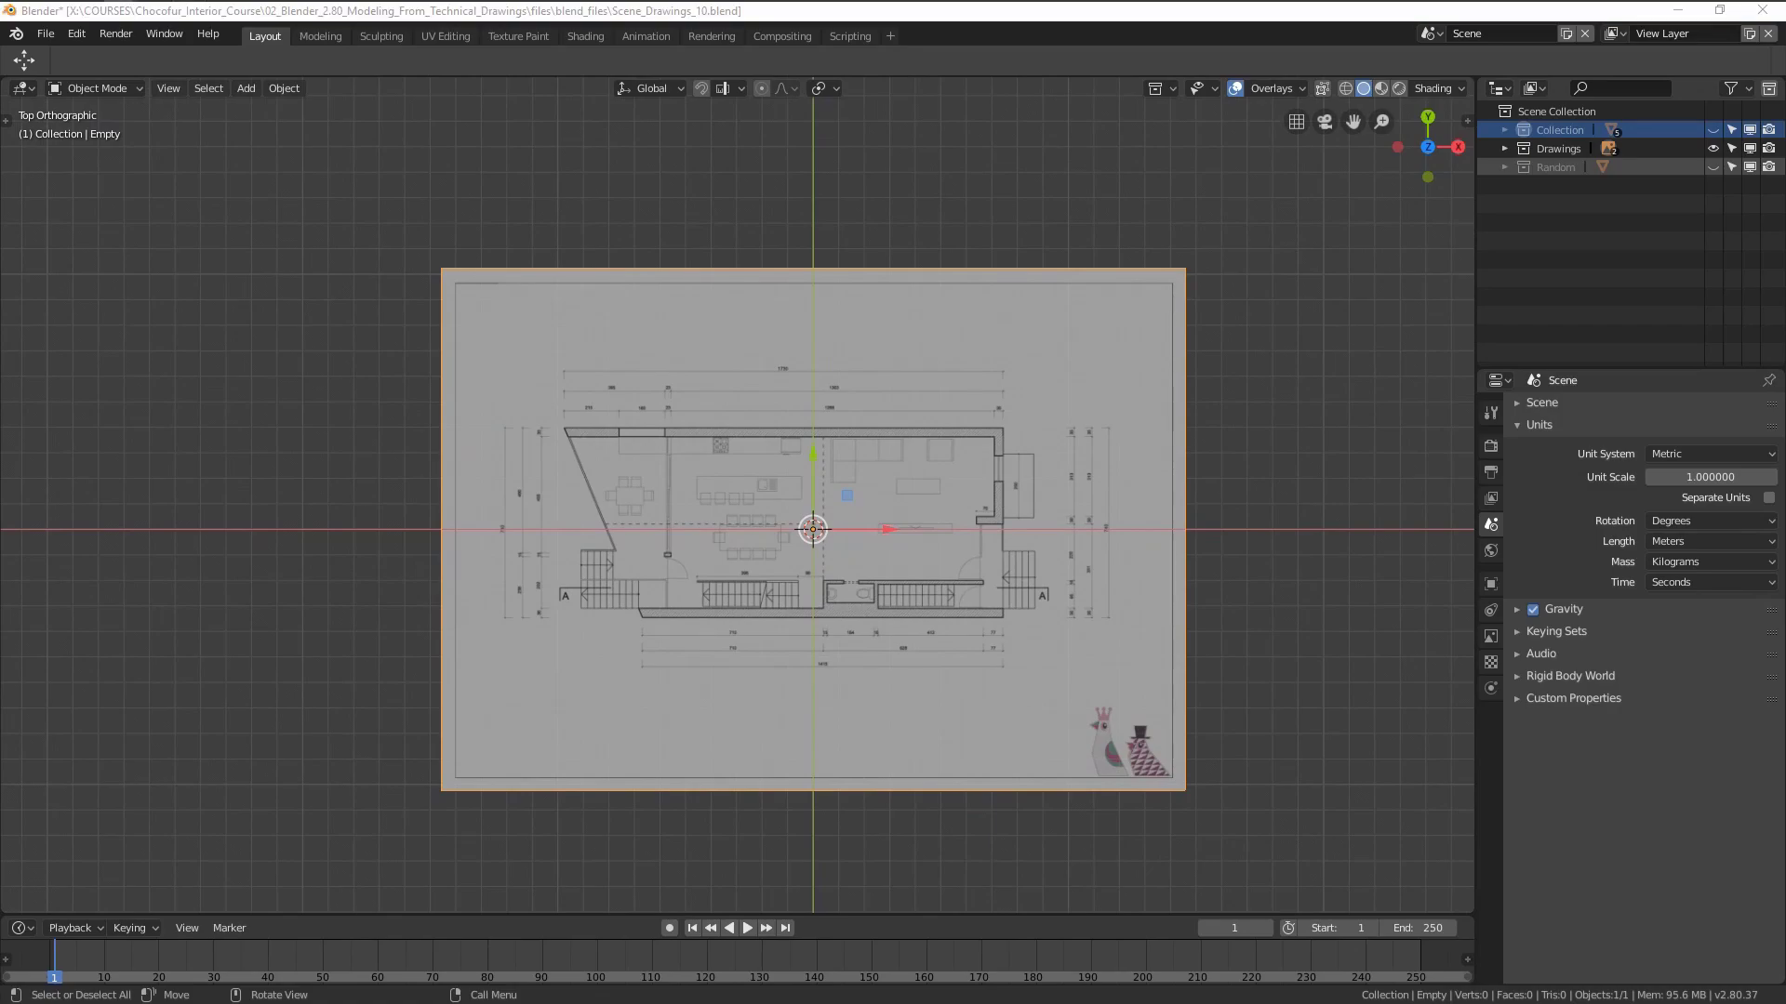
Add the first-floor plan image, move it over the main-storey plan and scale it up roughly to a similar size
key("g")
left_click(670, 518)
scroll(737, 495, "up", 8)
key("s")
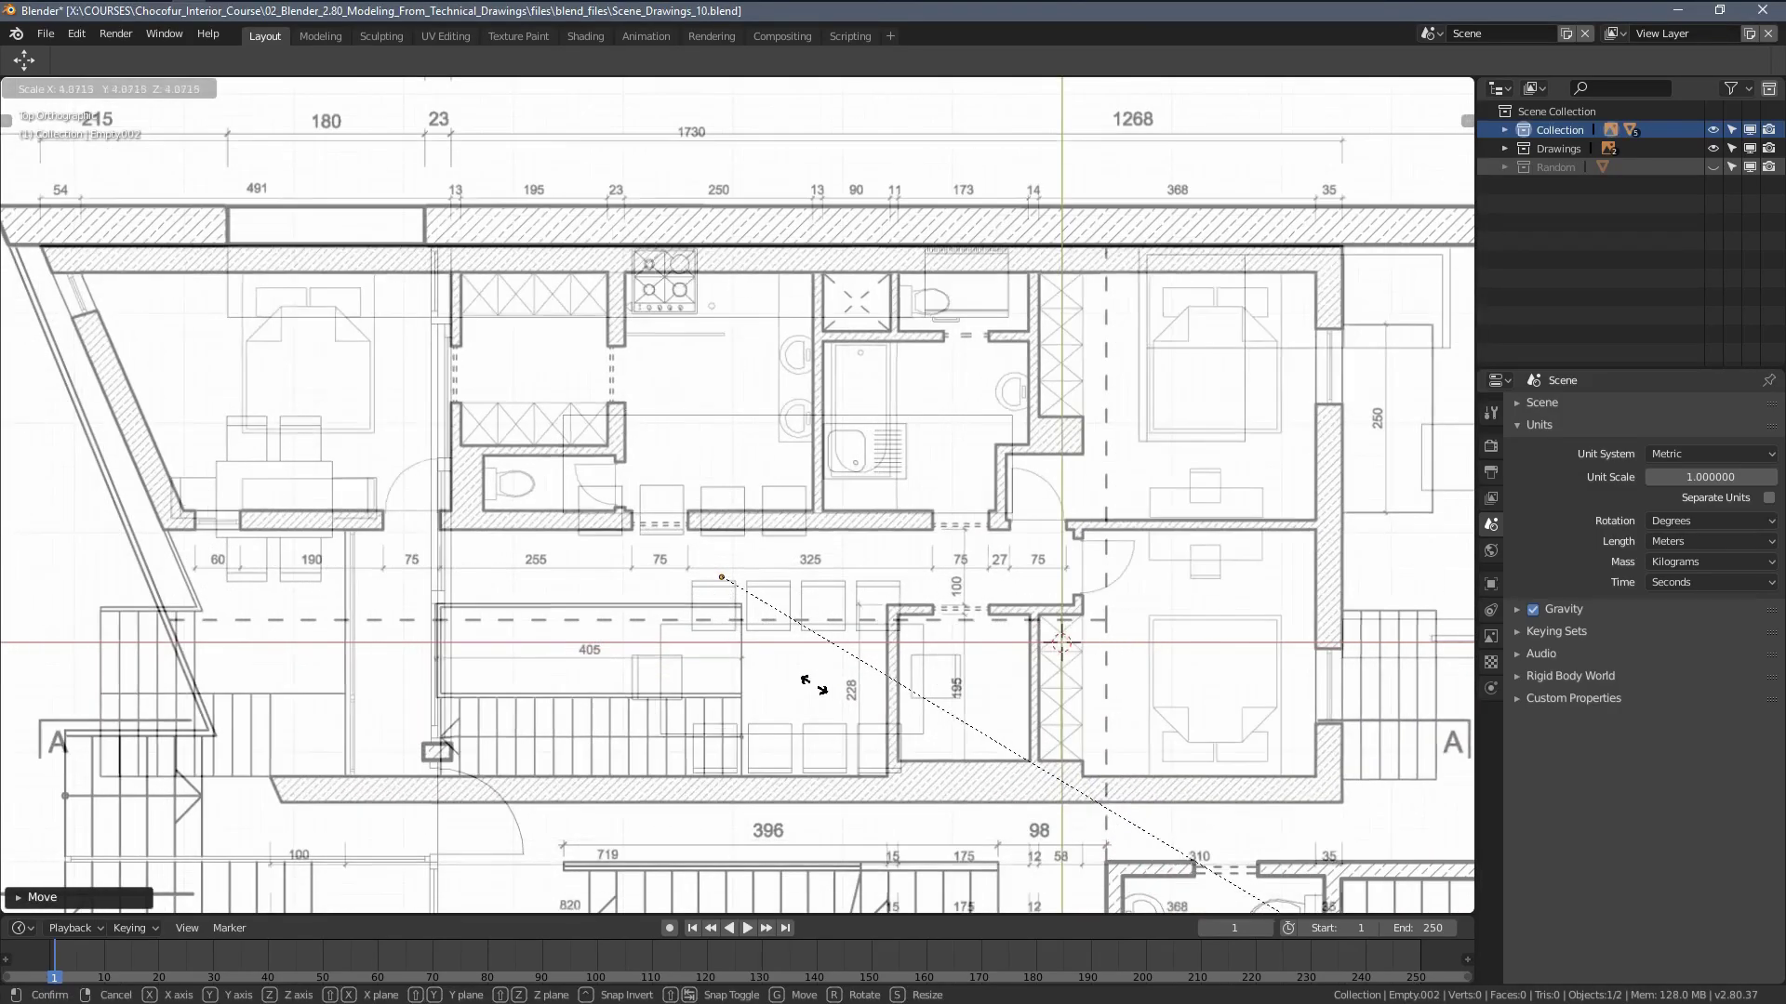
left_click(813, 686)
Move the first-floor plan image so the pointed corner of its outer wall meets the same corner on the main-storey plan
mouse_move(141, 371)
middle_mouse_down("shift")
mouse_move(878, 529)
mouse_move(845, 616)
middle_mouse_up("shift")
scroll(837, 586, "up", 7)
key("g")
left_click(443, 355)
scroll(419, 306, "up", 2)
middle_click_drag(382, 235, 427, 399, "shift")
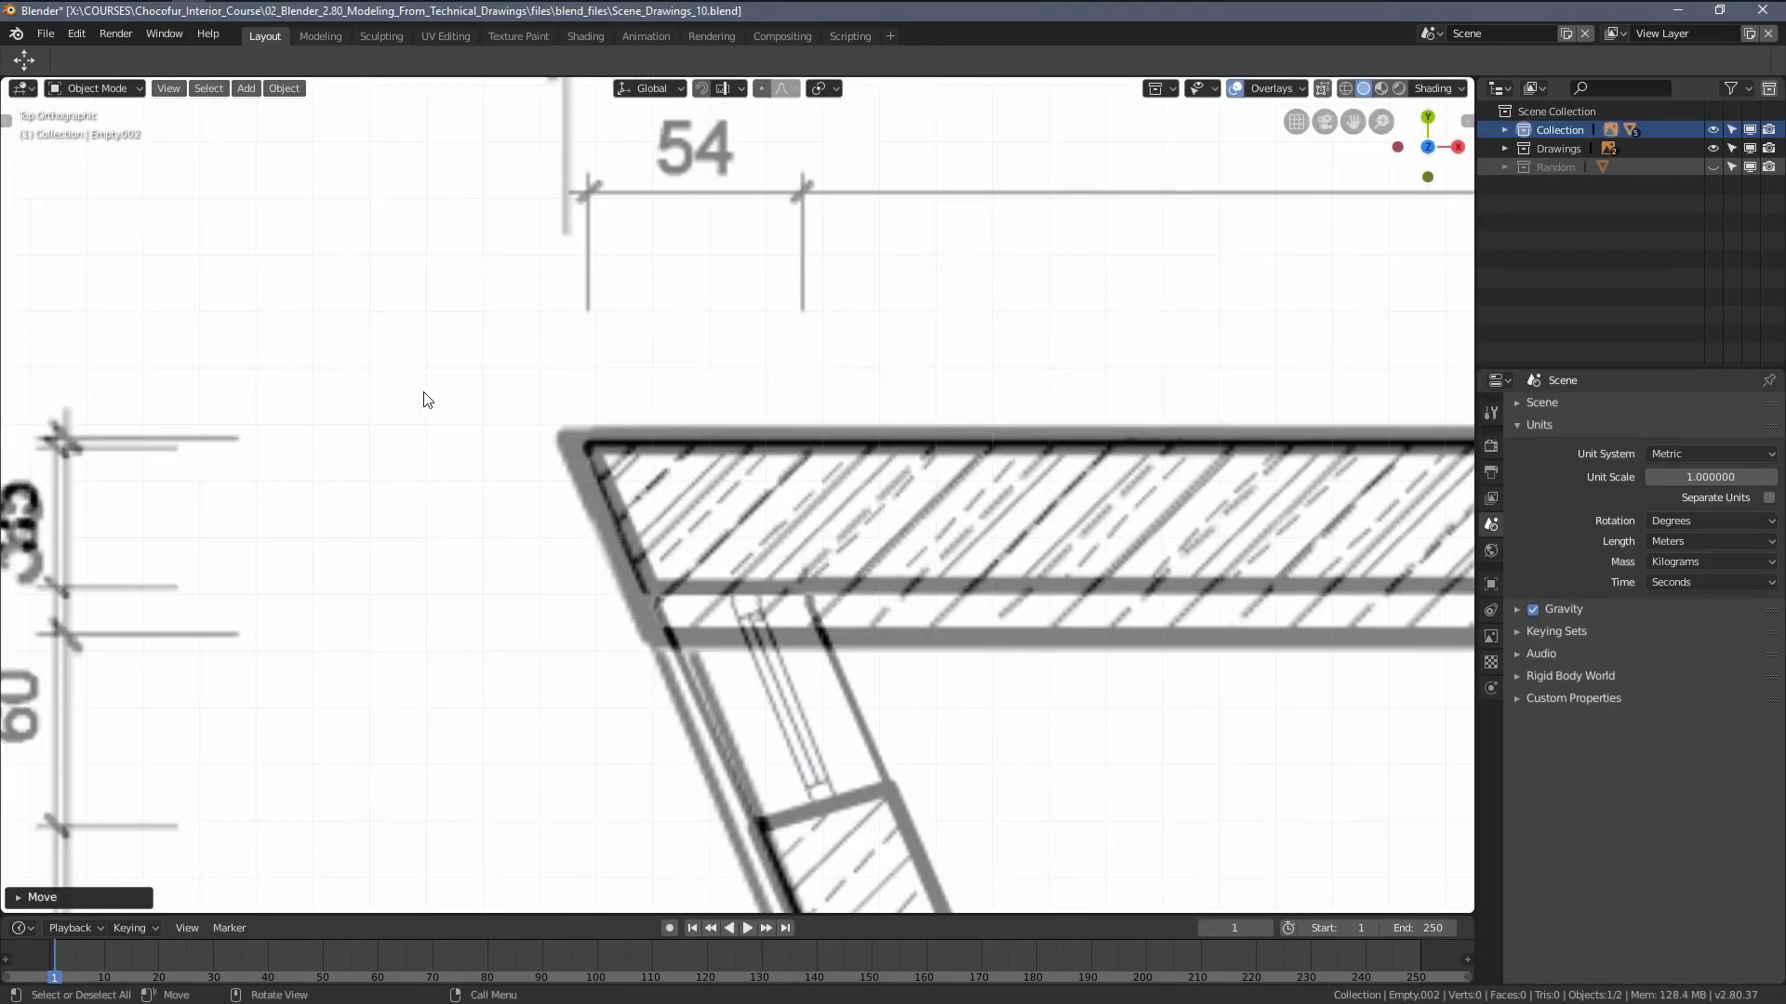
Place the 3D cursor on the plans' shared pointed wall corner and set the pivot point to the 3D cursor
key("t")
left_click(19, 158)
scroll(610, 443, "up", 3)
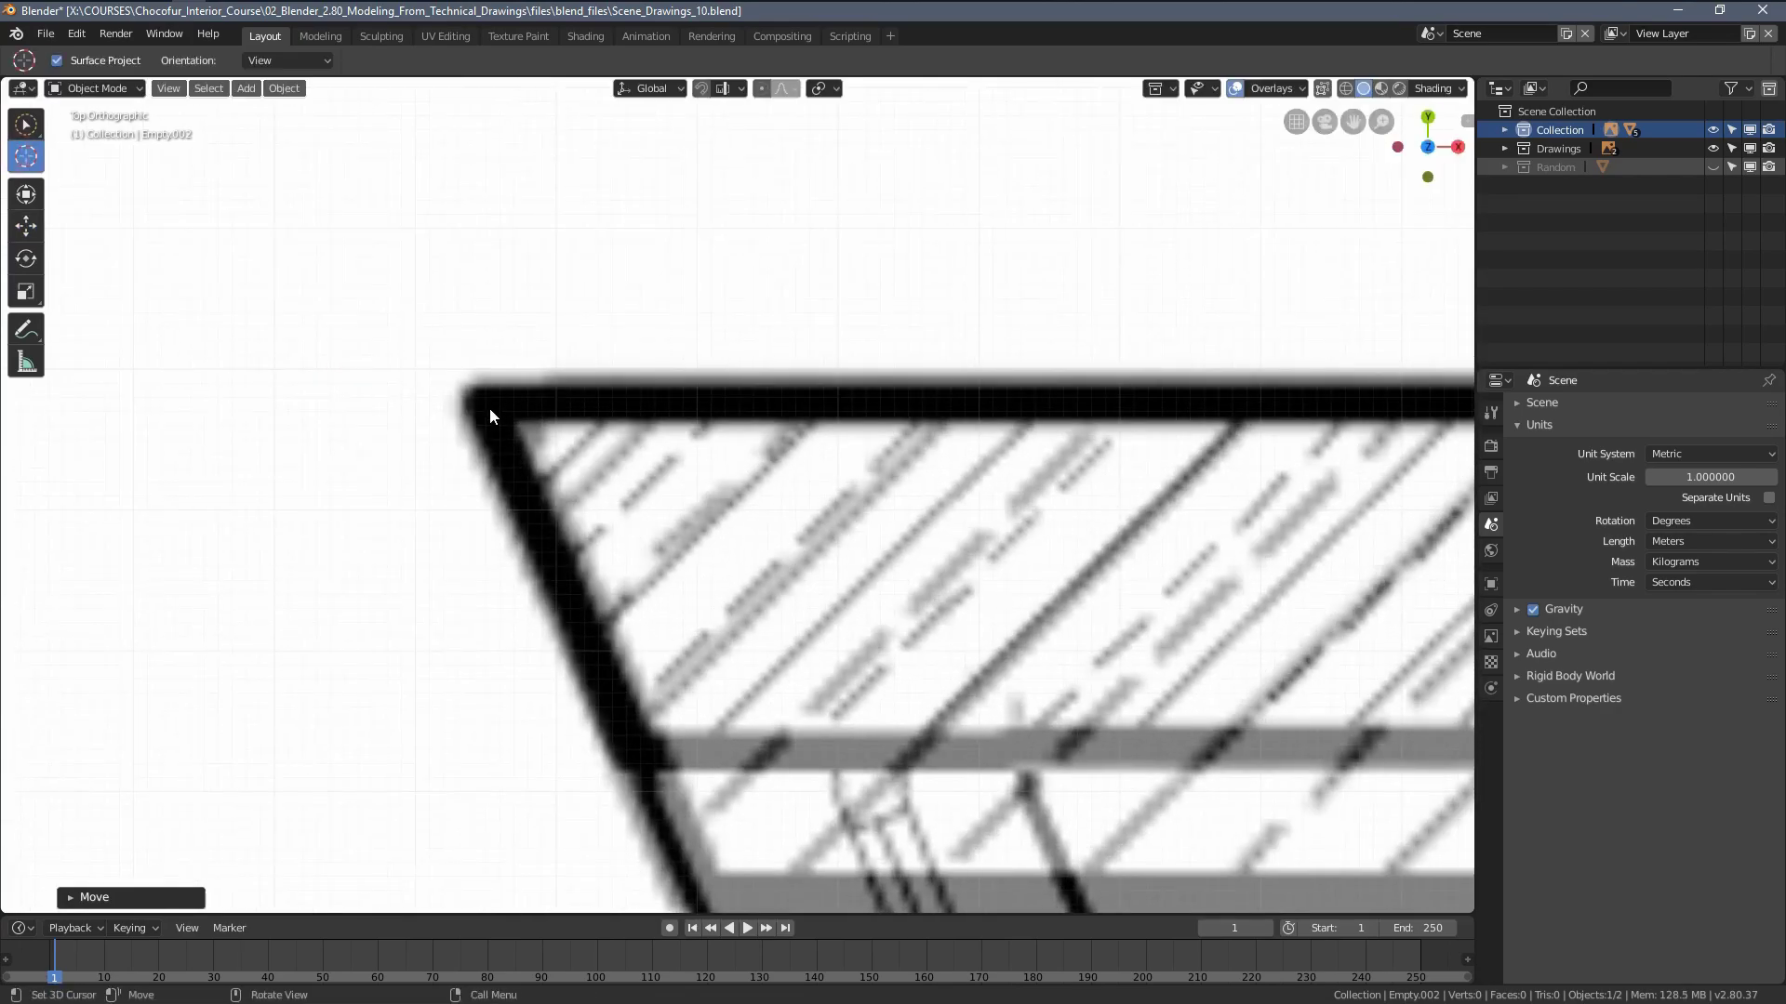
scroll(494, 406, "down", 17)
key("period")
left_click(939, 417)
Scale the first-floor plan image uniformly from the 3D cursor until its far end wall matches the main-storey plan
middle_click_drag(1256, 670, 868, 528, "shift")
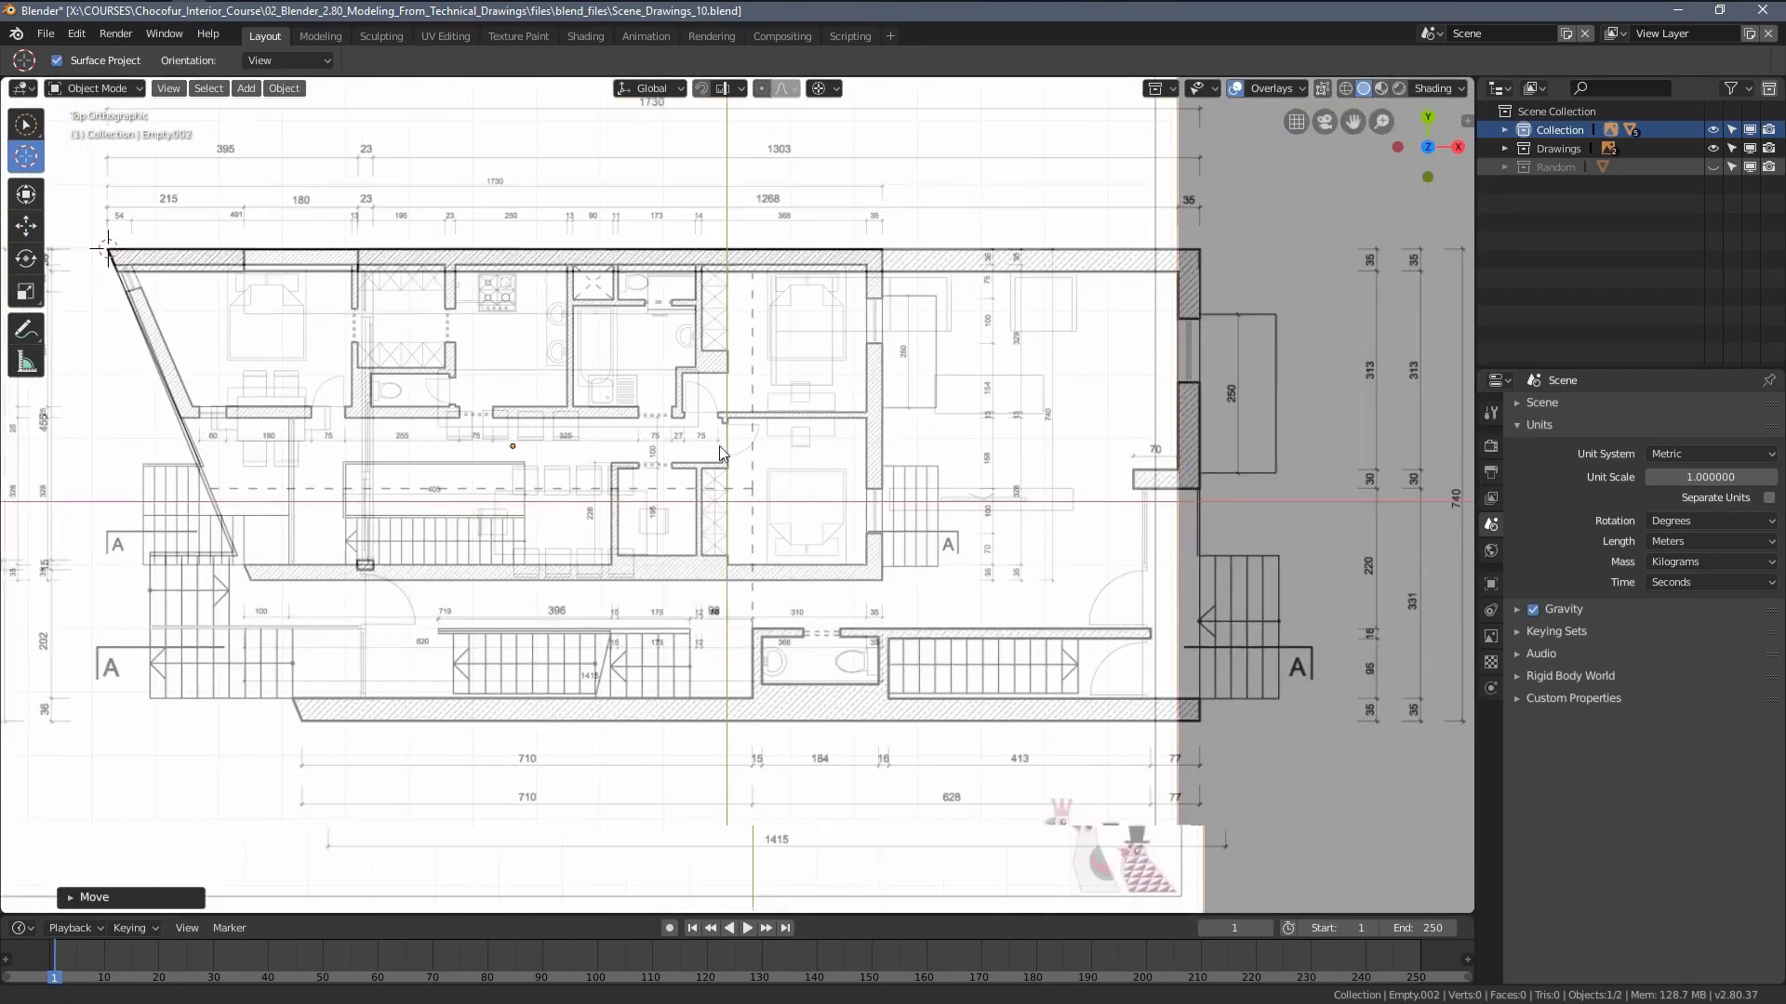
key("s")
scroll(1209, 623, "up", 10)
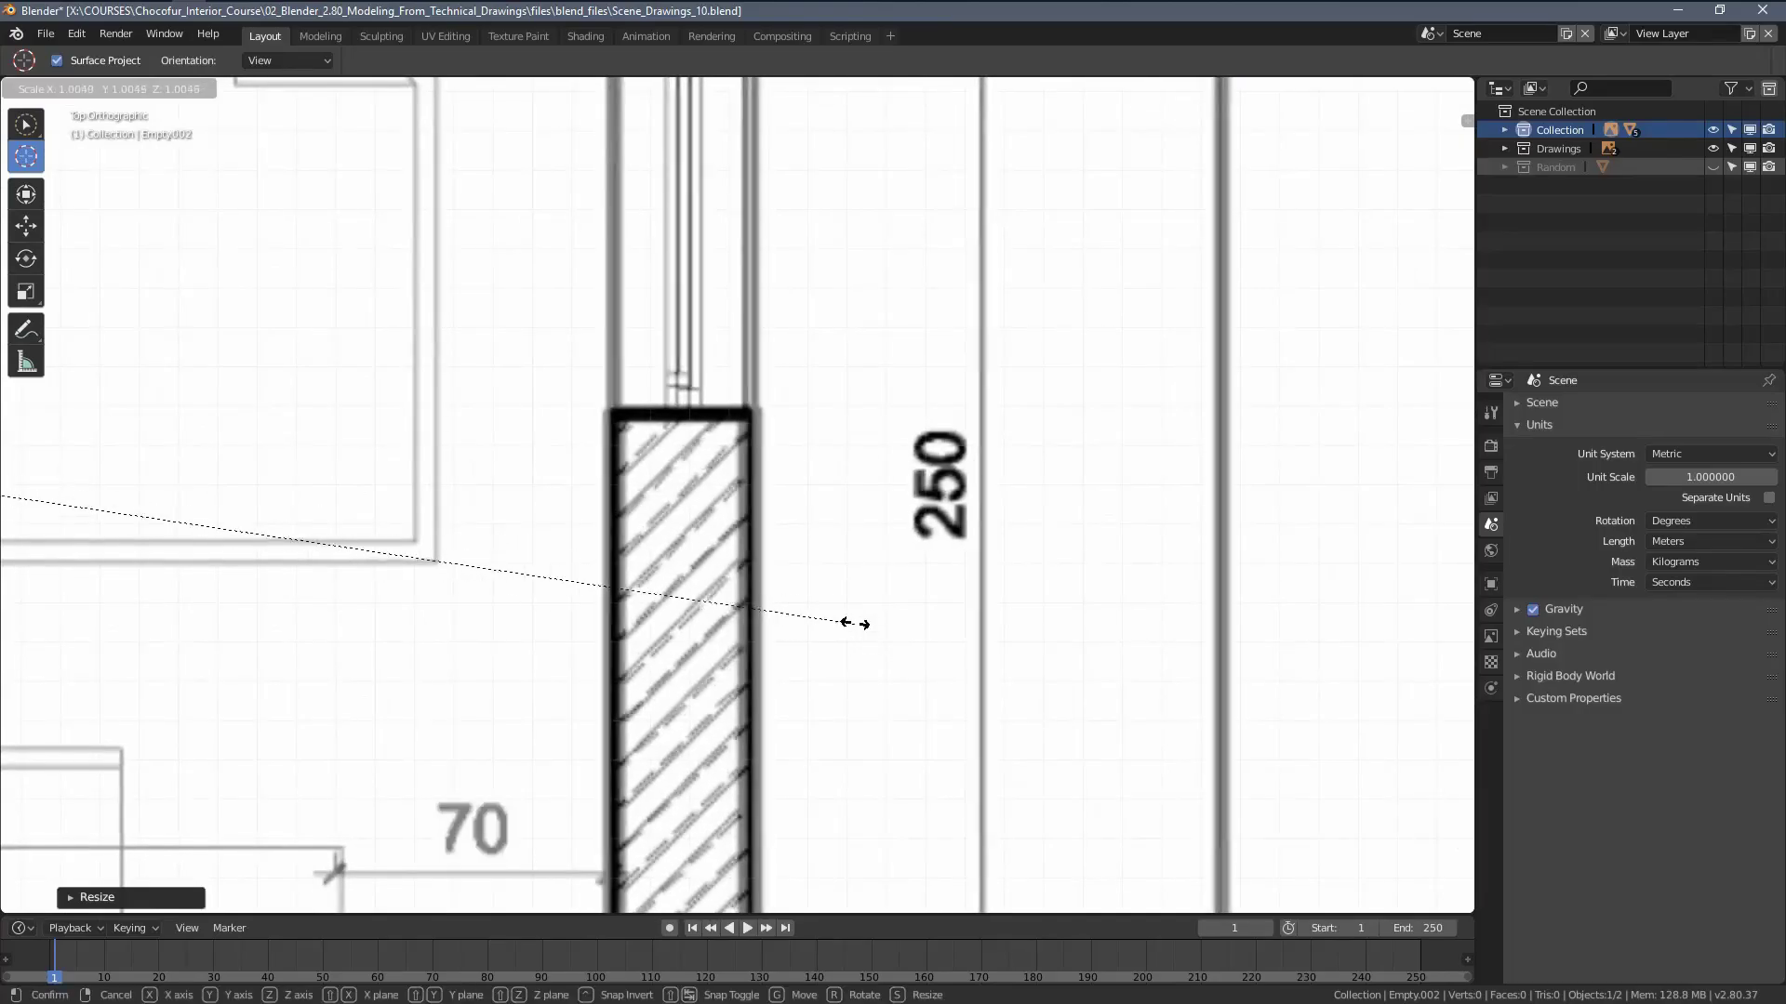
left_click(832, 585)
Scale the first-floor plan image along the Y axis until its stair-side outer wall lines up with the main-storey plan
scroll(793, 586, "down", 10)
scroll(841, 625, "up", 5)
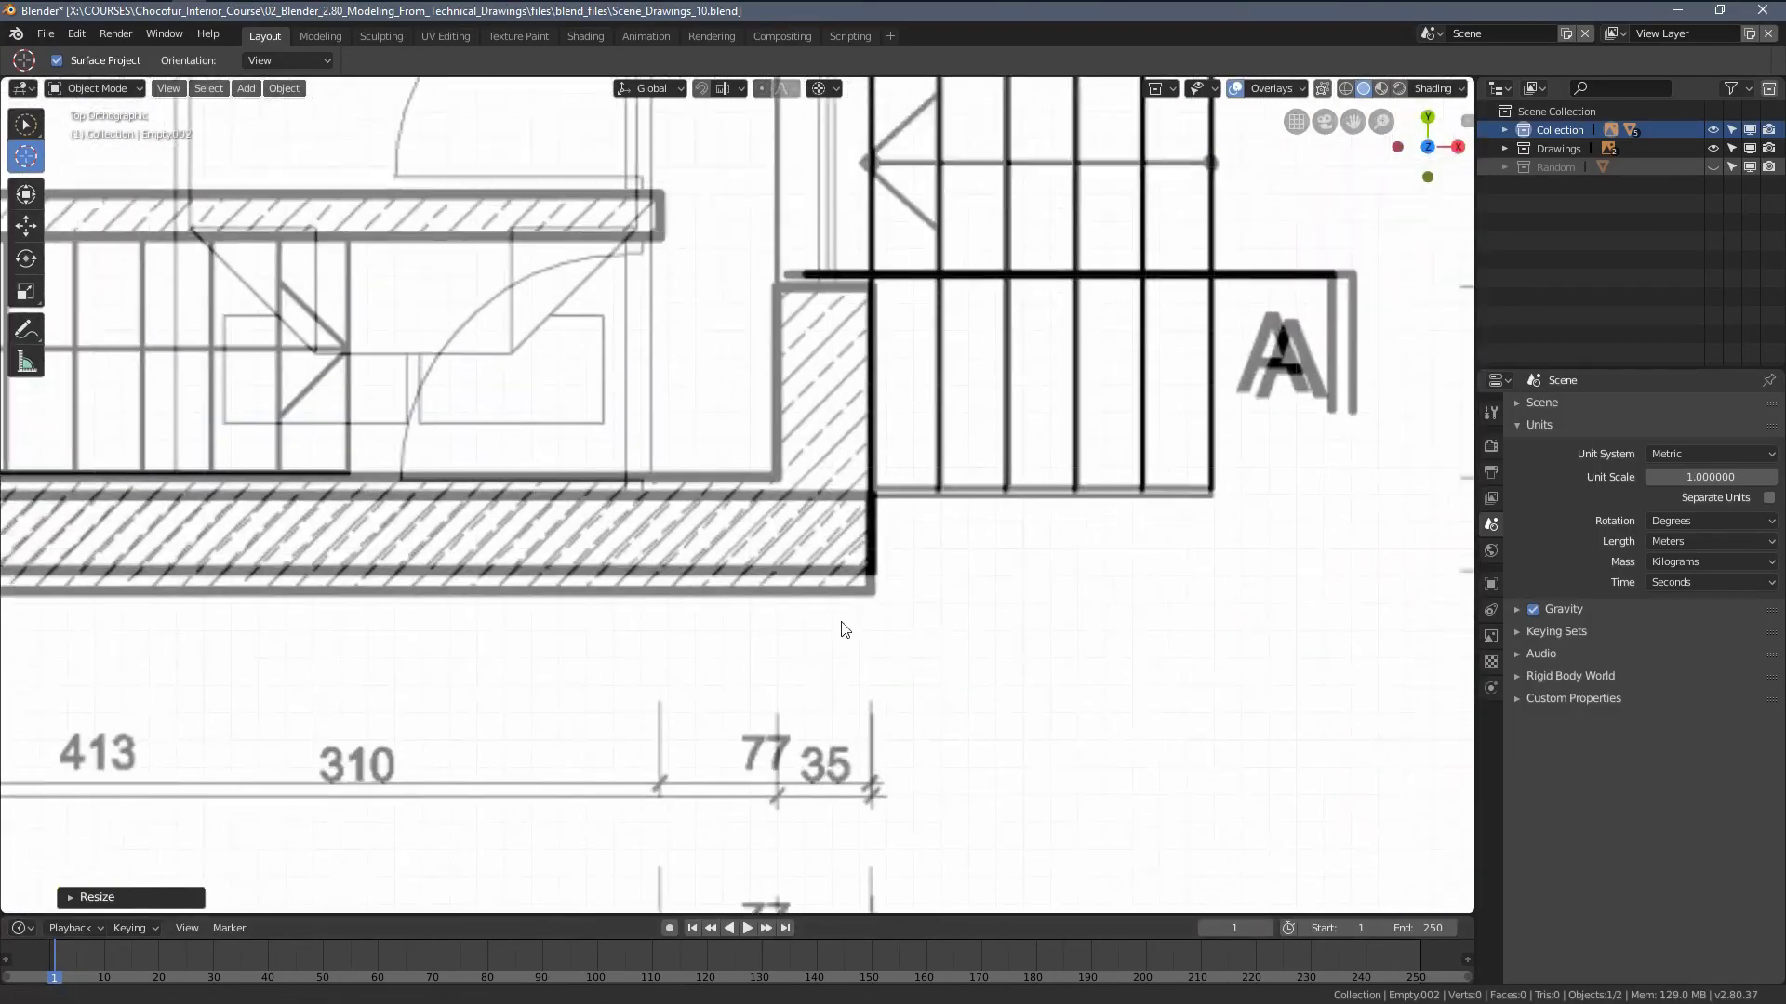
scroll(74, 719, "down", 3)
middle_click_drag(77, 721, 441, 757, "shift")
scroll(878, 697, "up", 4)
scroll(881, 697, "down", 3)
mouse_move(881, 698)
middle_mouse_down("shift")
mouse_move(1383, 386)
mouse_move(1016, 491)
middle_mouse_up("shift")
mouse_move(657, 722)
middle_mouse_down("shift")
mouse_move(568, 638)
mouse_move(1395, 279)
mouse_move(954, 910)
middle_mouse_up("shift")
scroll(1032, 693, "up", 3)
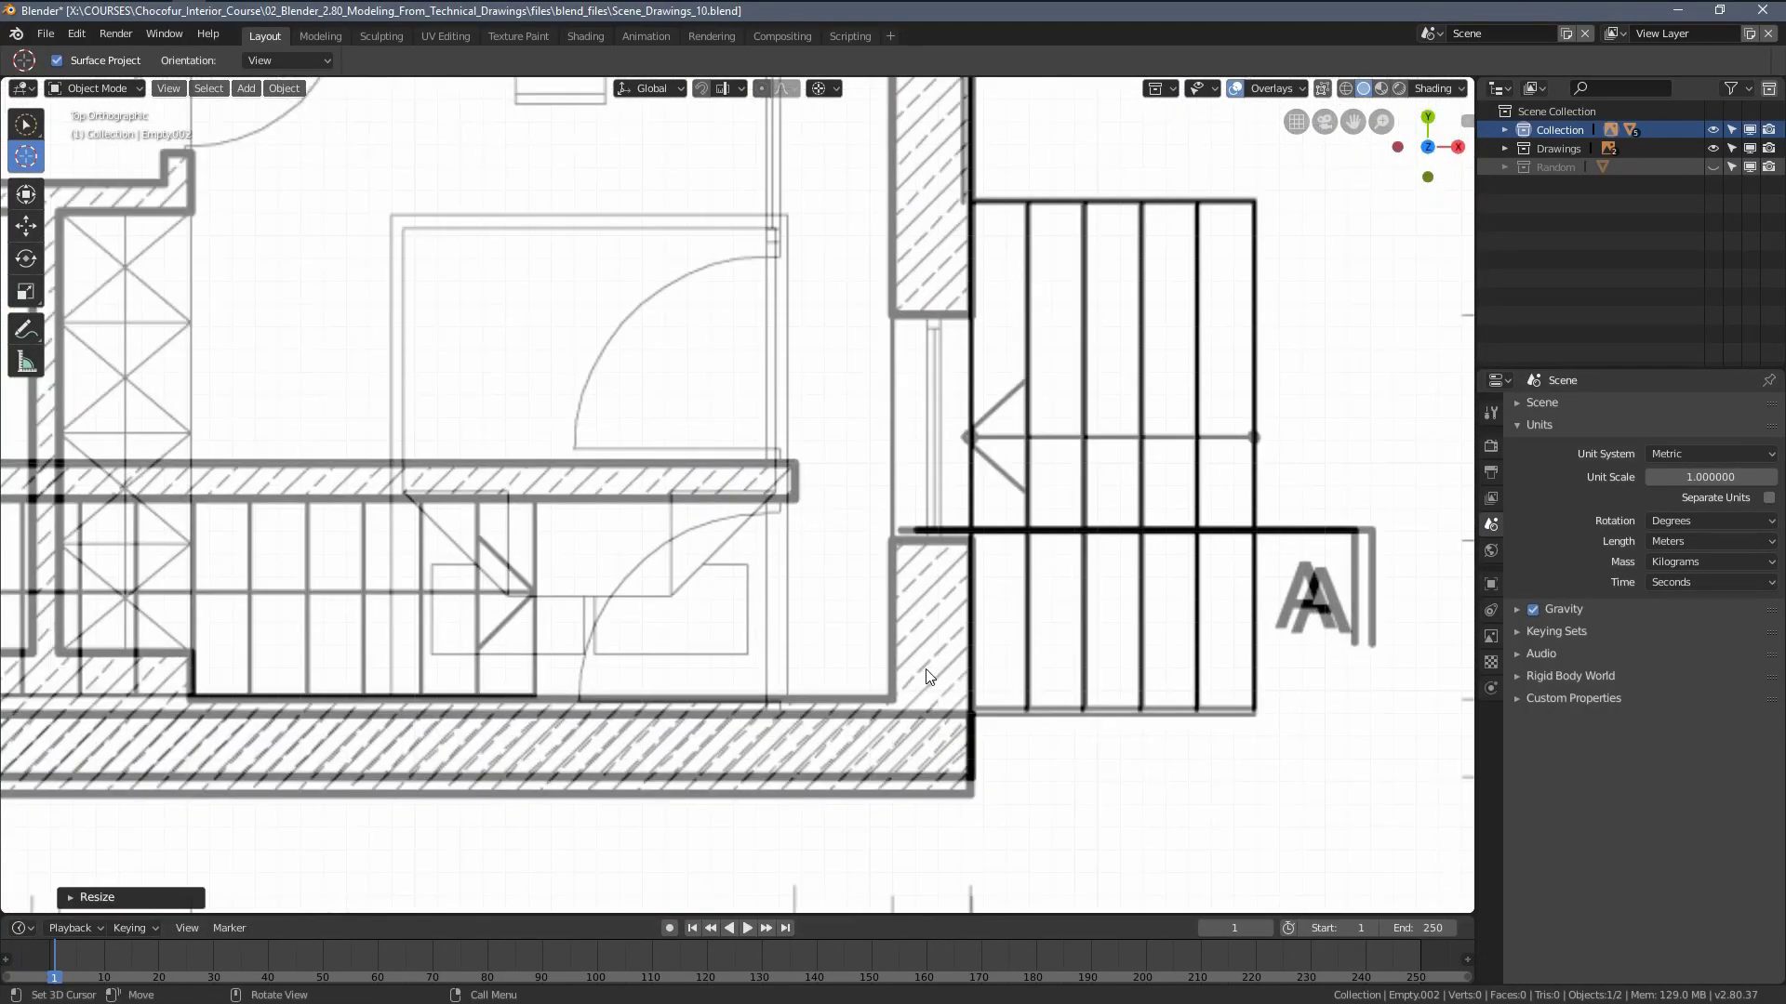
key("s")
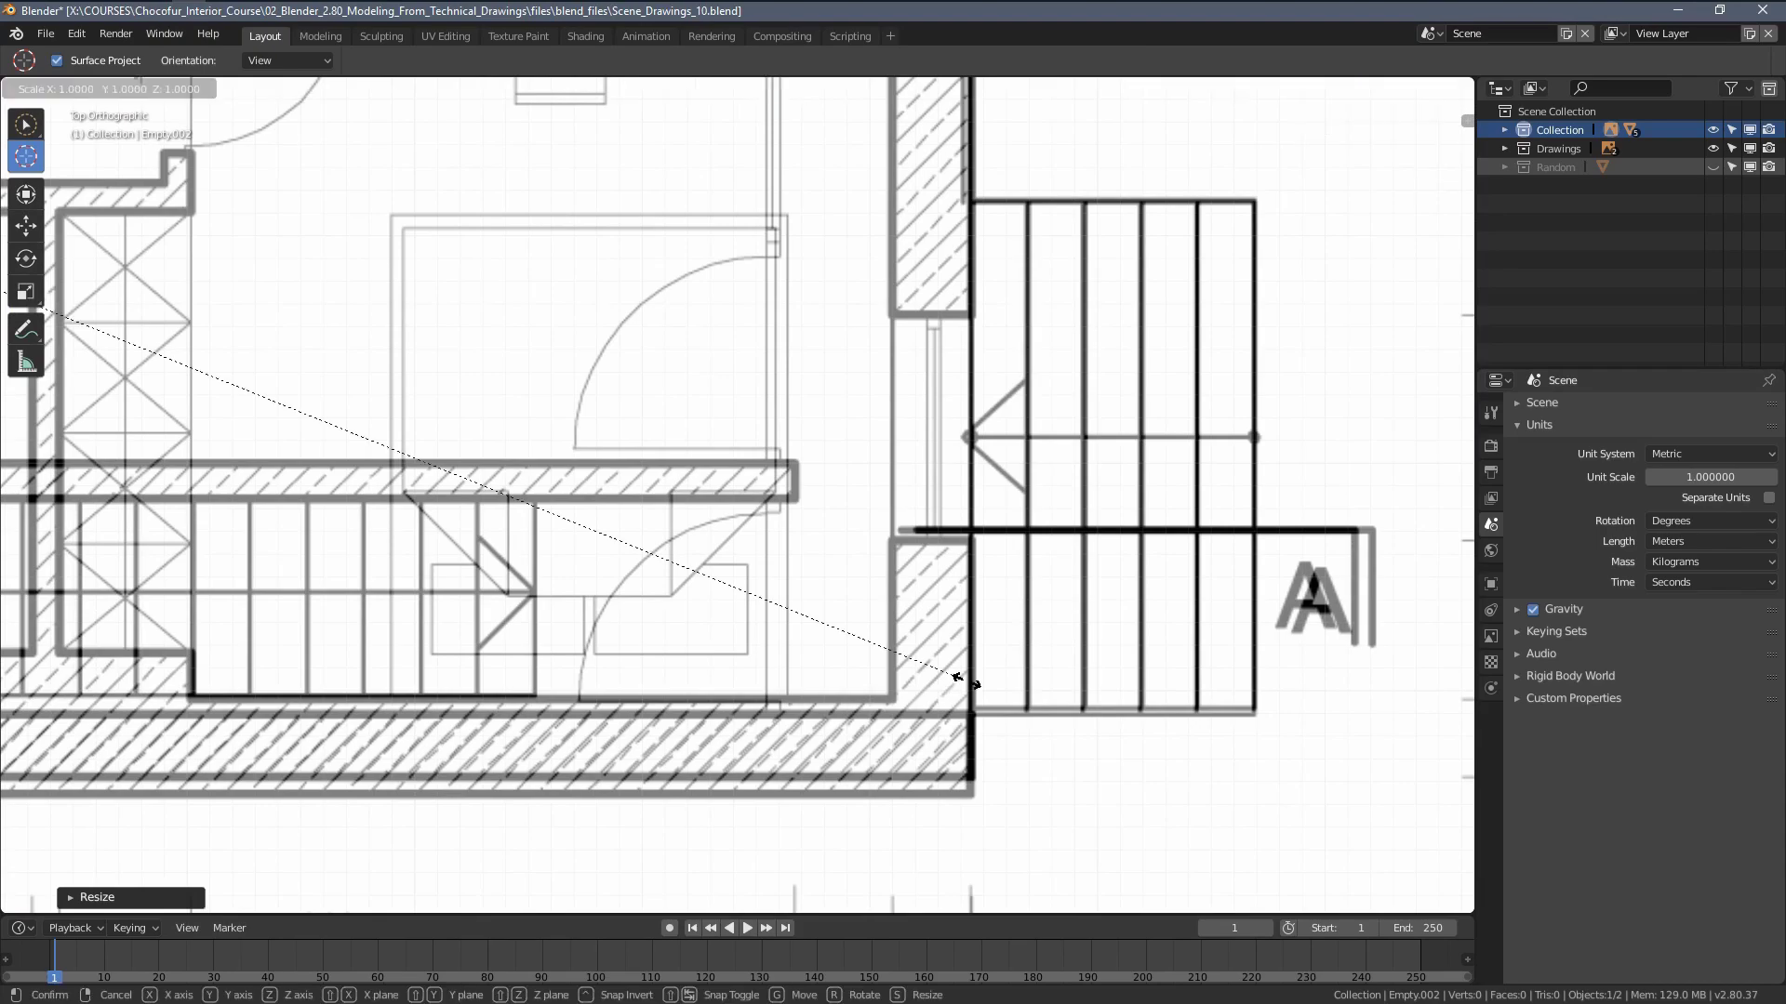
key("y")
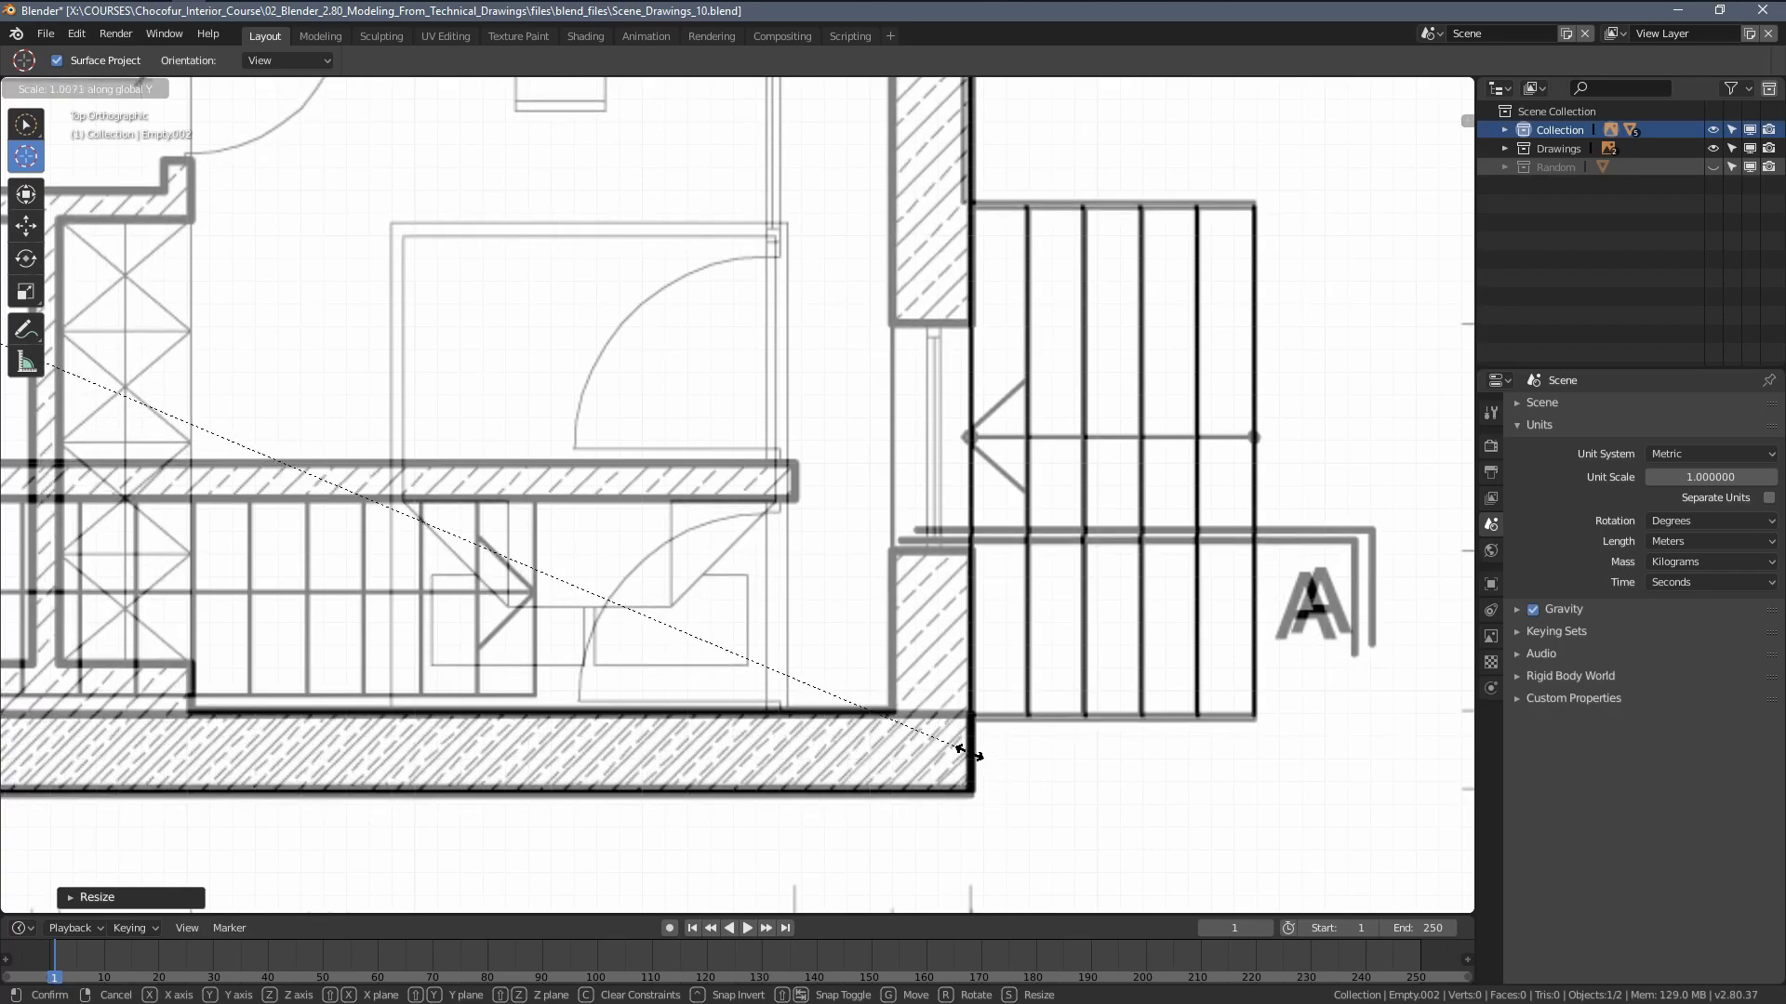
left_click(967, 774)
Check how the first-floor plan image lines up with the main-storey plan along the outer walls, corners and stairs
scroll(967, 768, "down", 6)
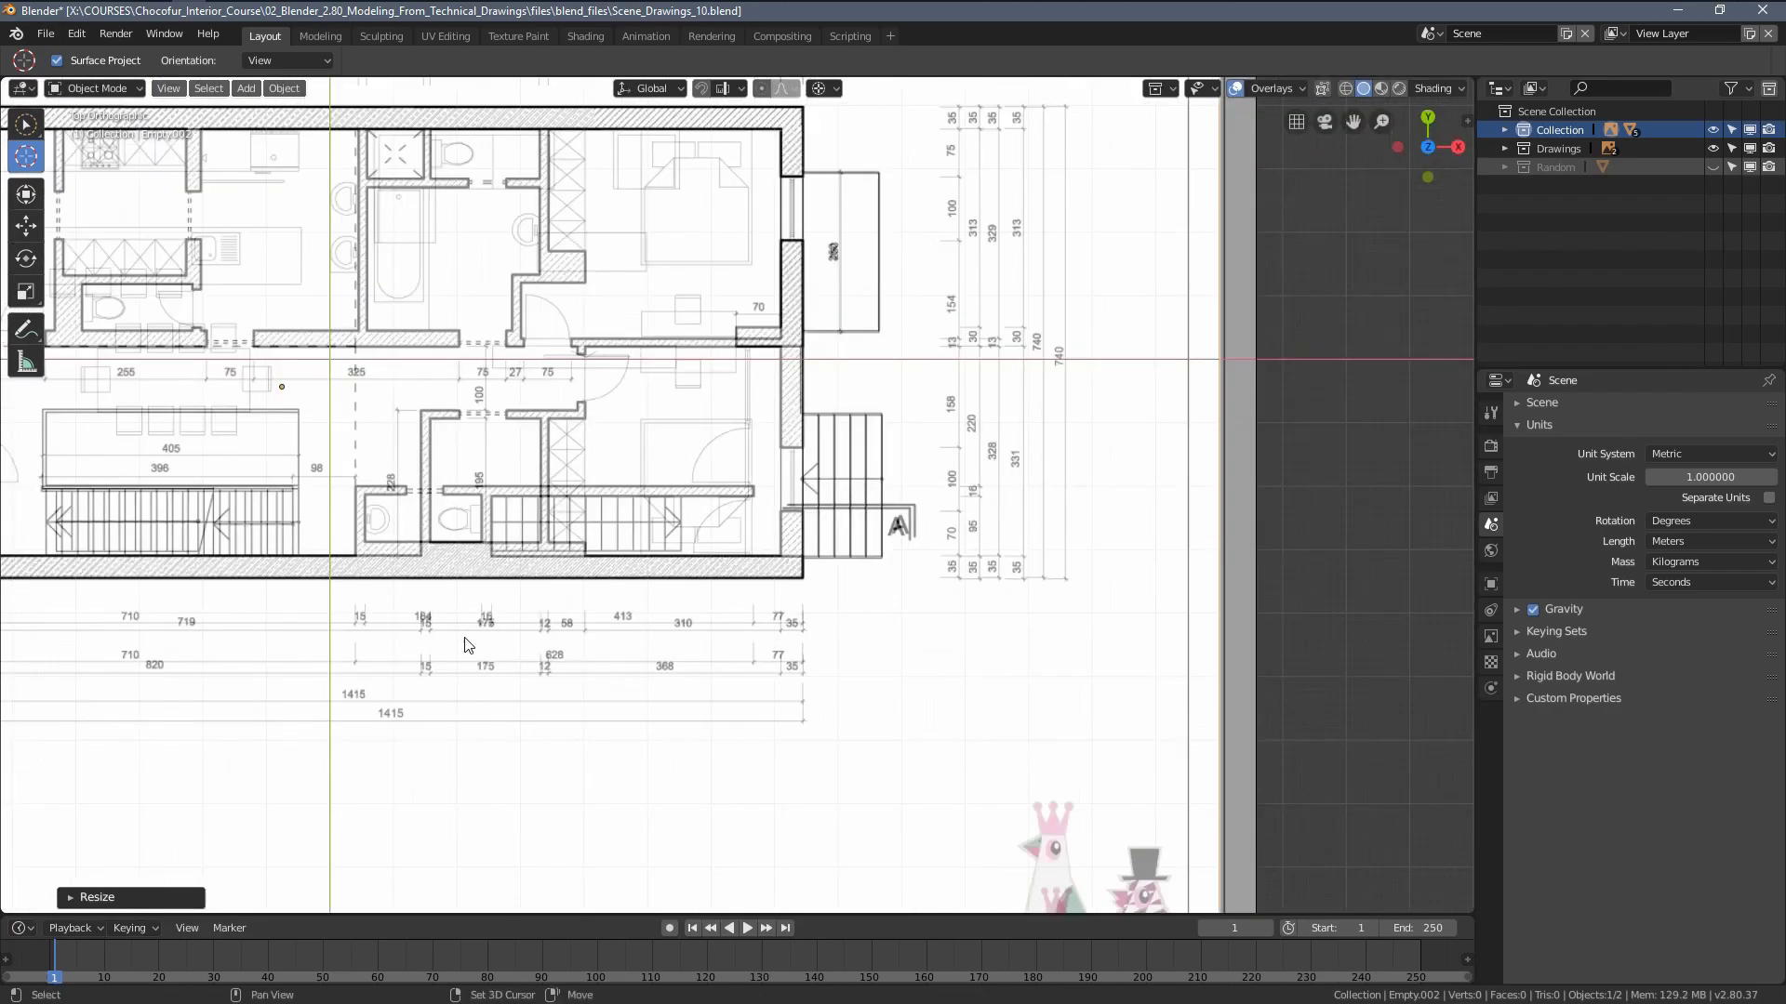
scroll(504, 641, "up", 7)
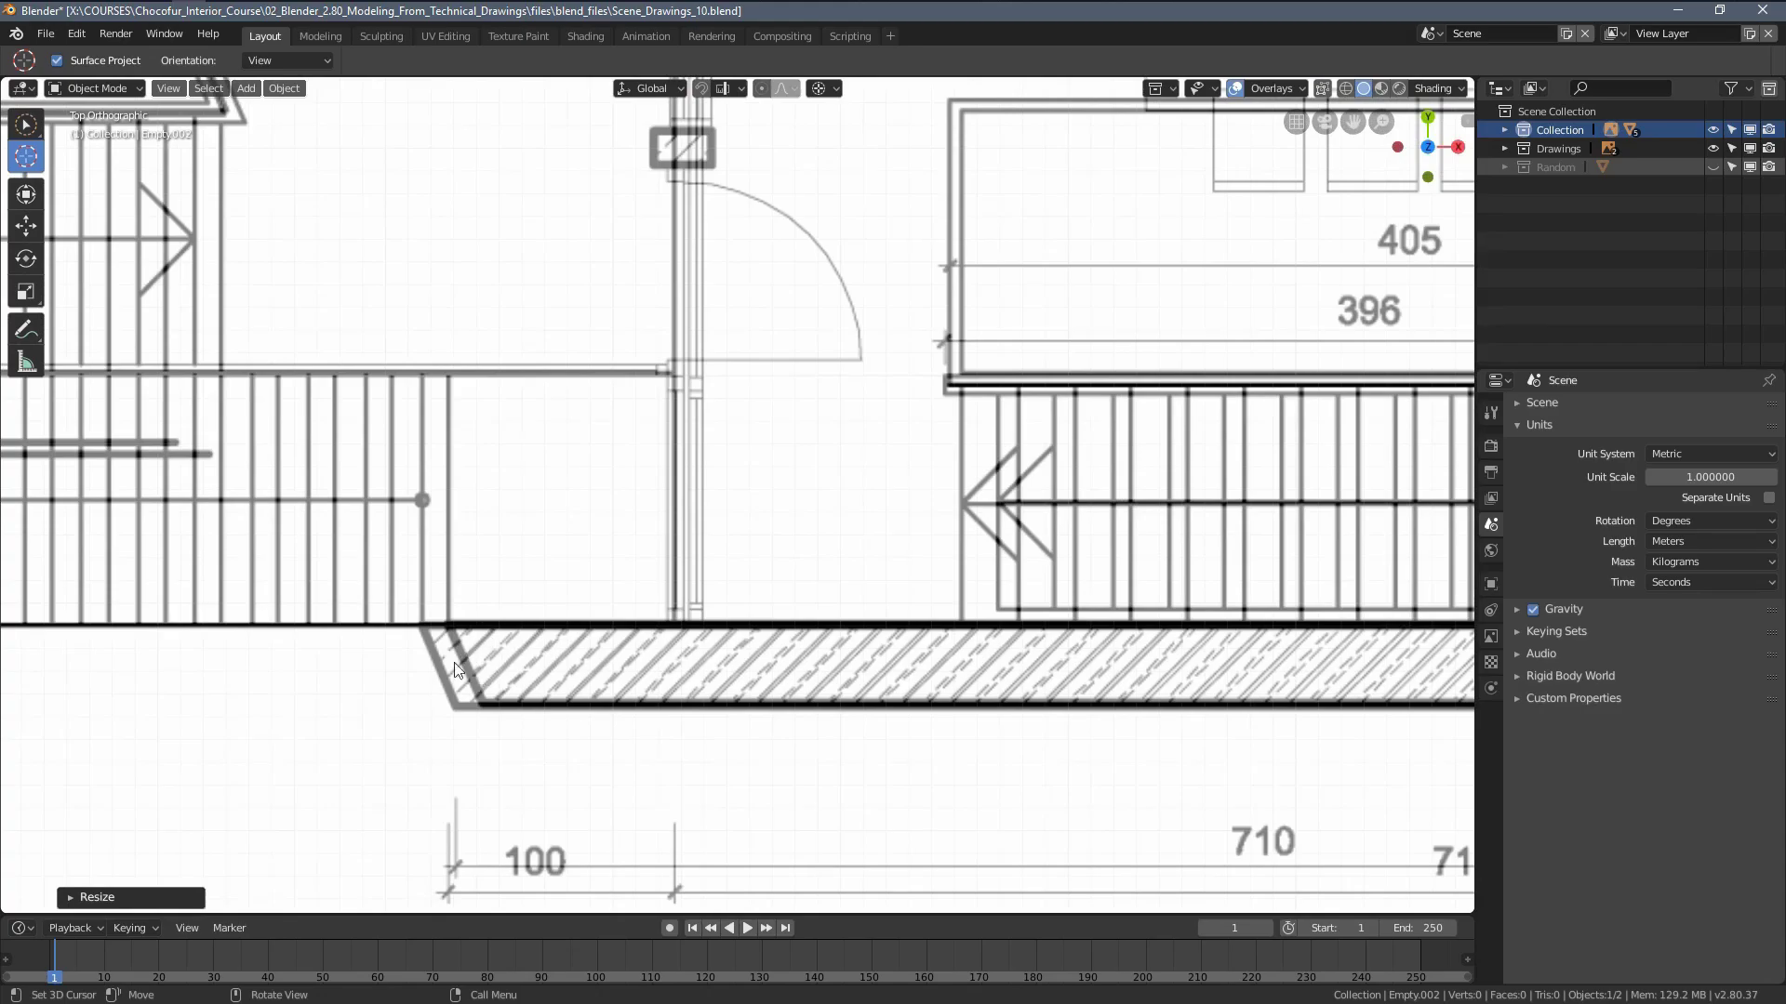
scroll(443, 571, "down", 5)
scroll(644, 824, "up", 6)
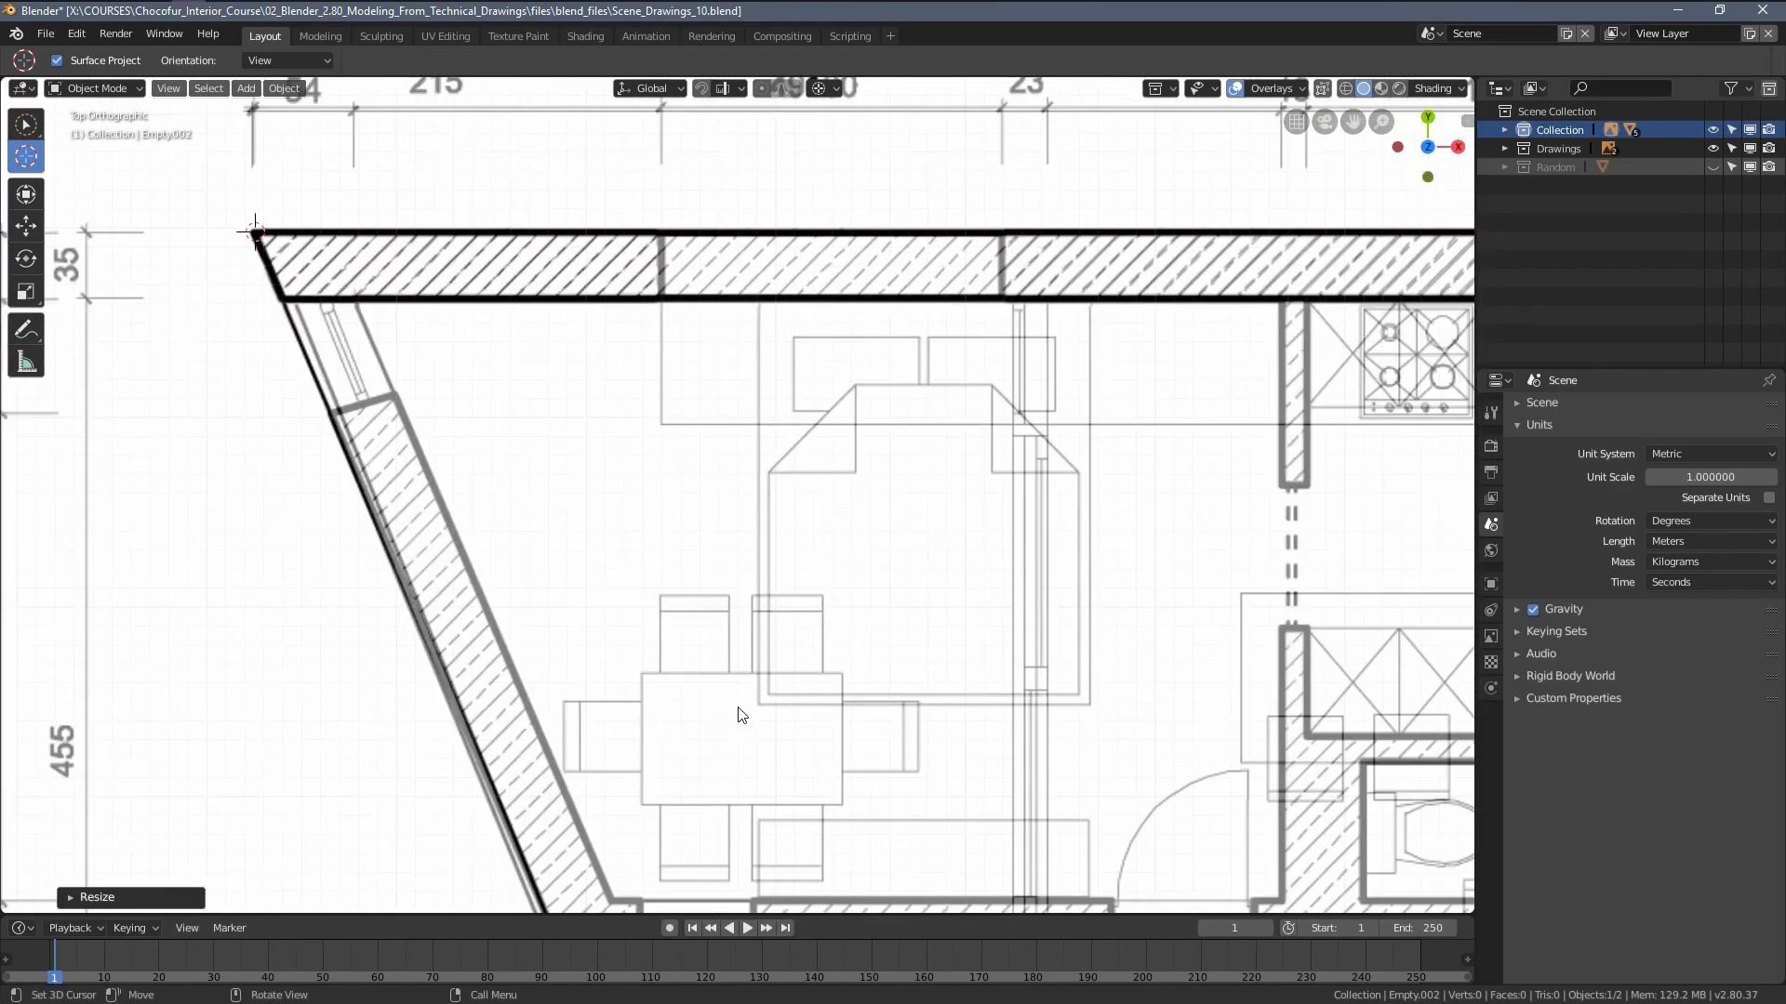
scroll(567, 646, "down", 1)
middle_click_drag(530, 691, 590, 302, "shift")
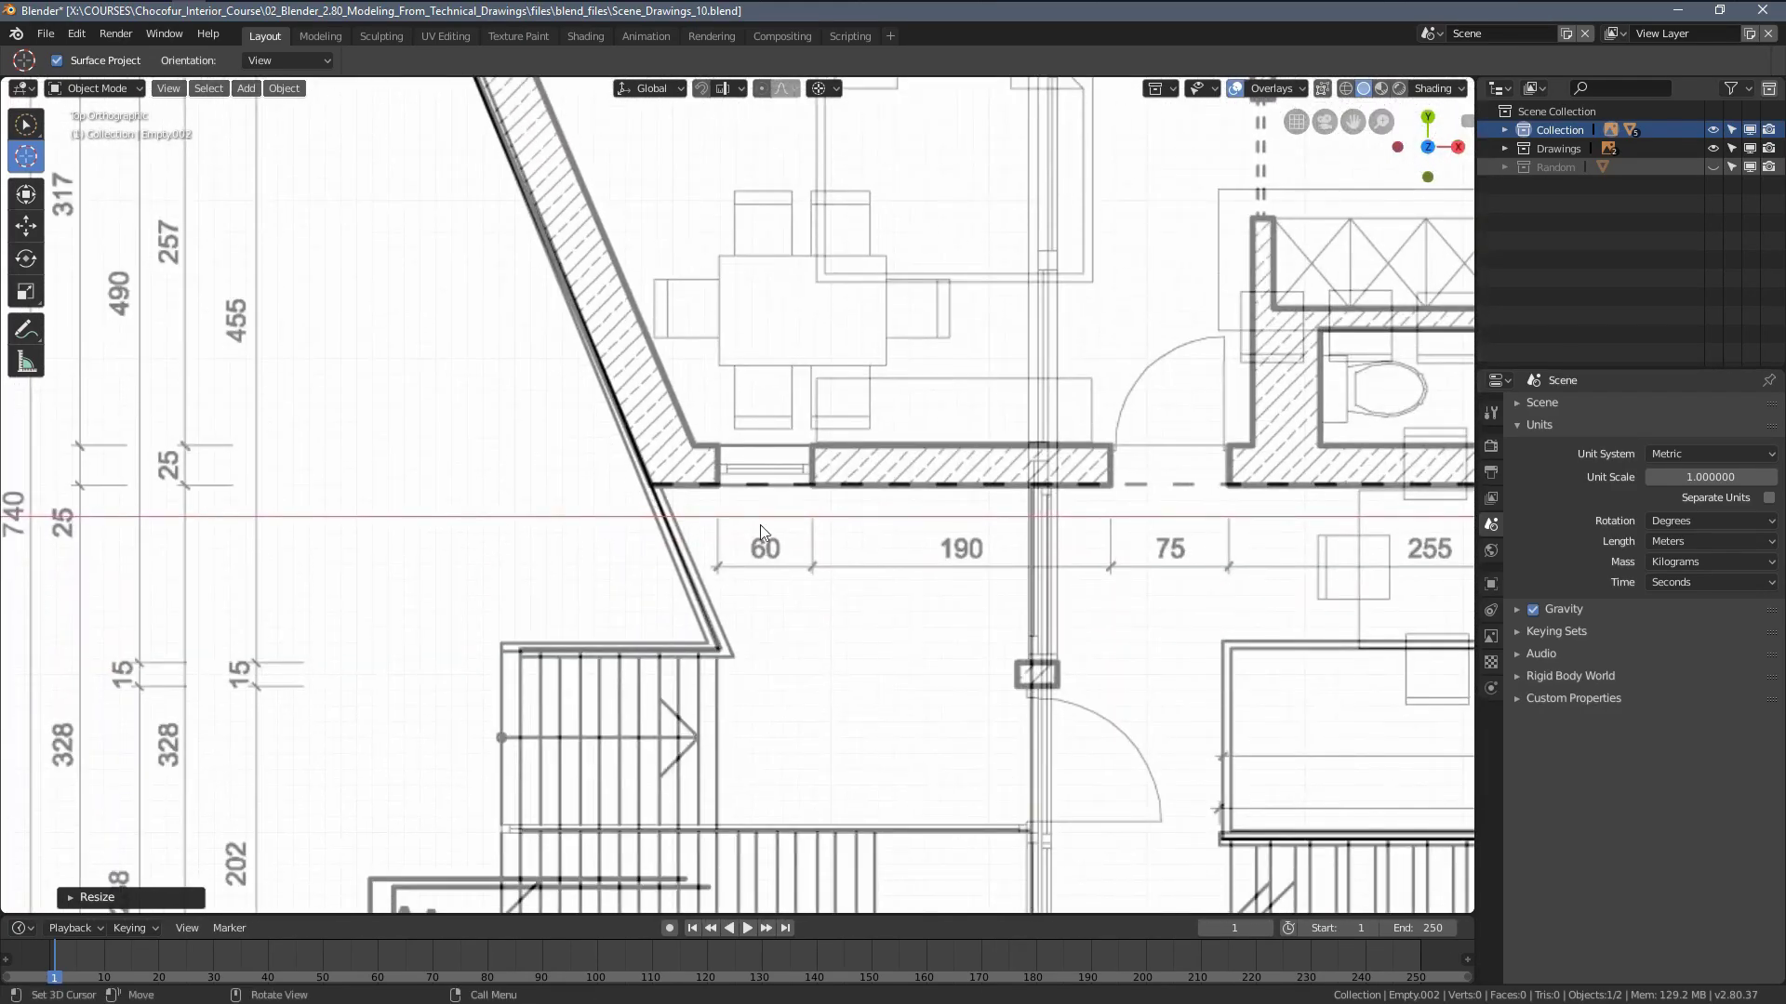
middle_click_drag(793, 549, 729, 255, "shift")
scroll(781, 759, "up", 2)
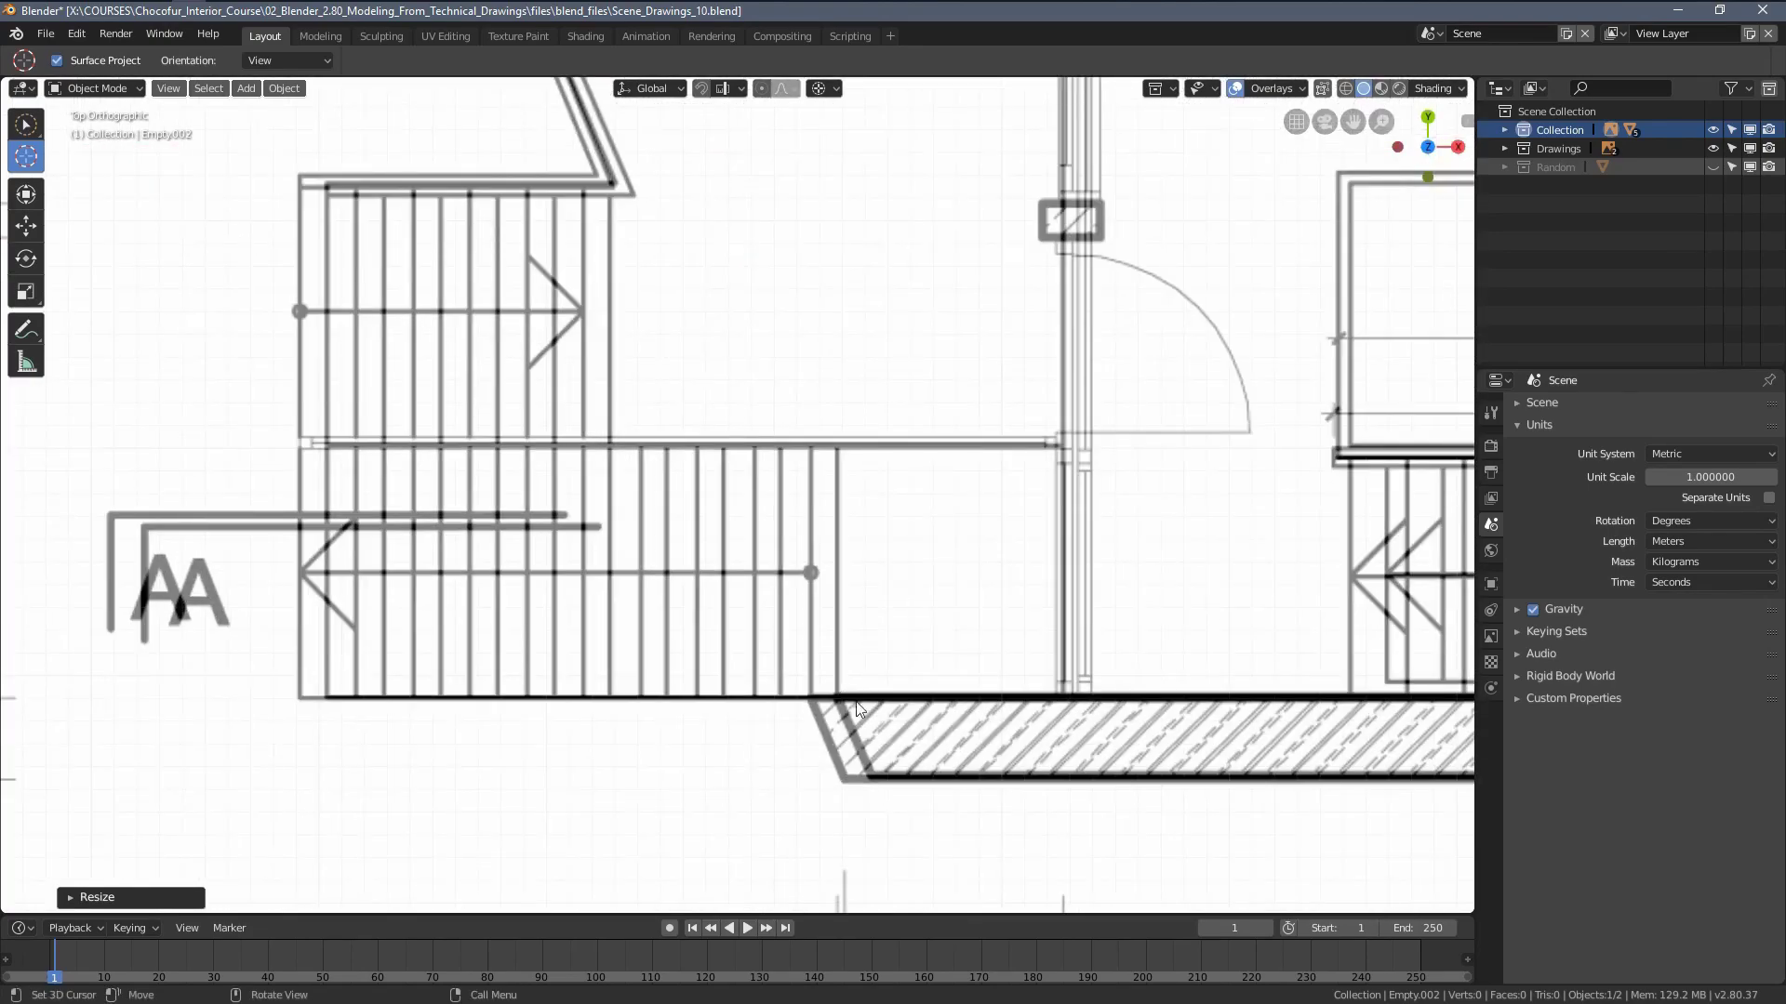
Try to scale the first-floor plan image along the X axis to match the slanted wall end beside the stairs
key("s")
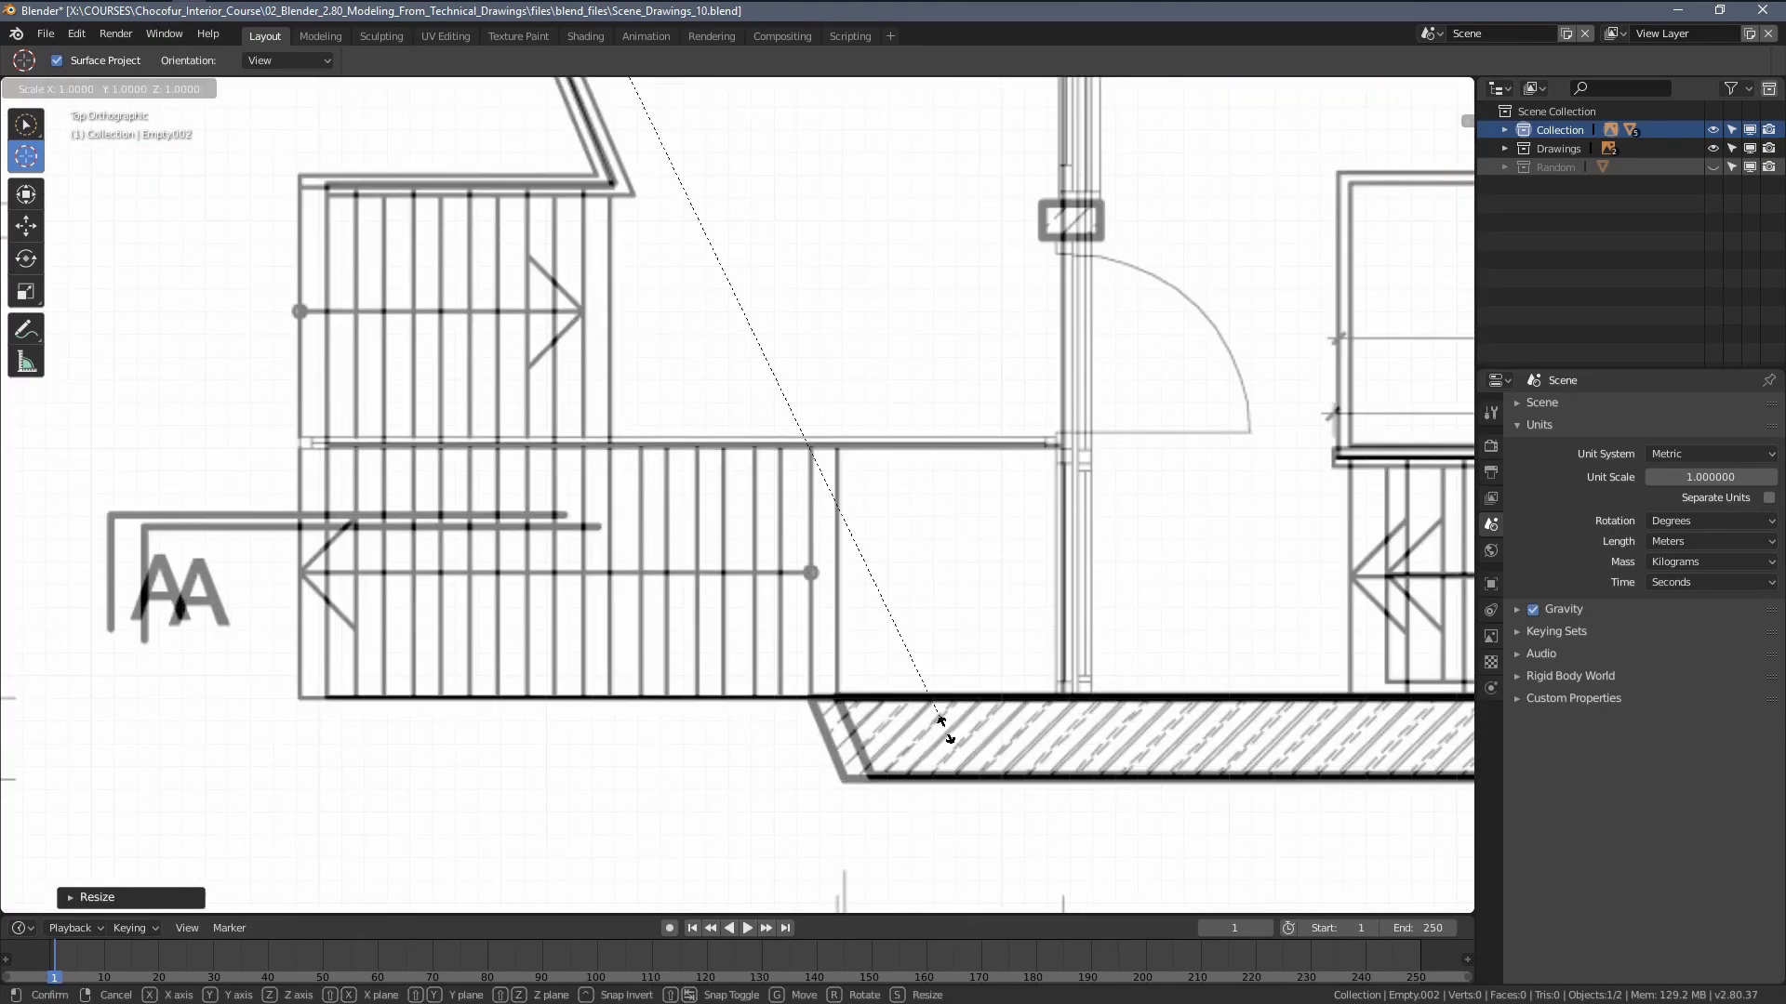
key("x")
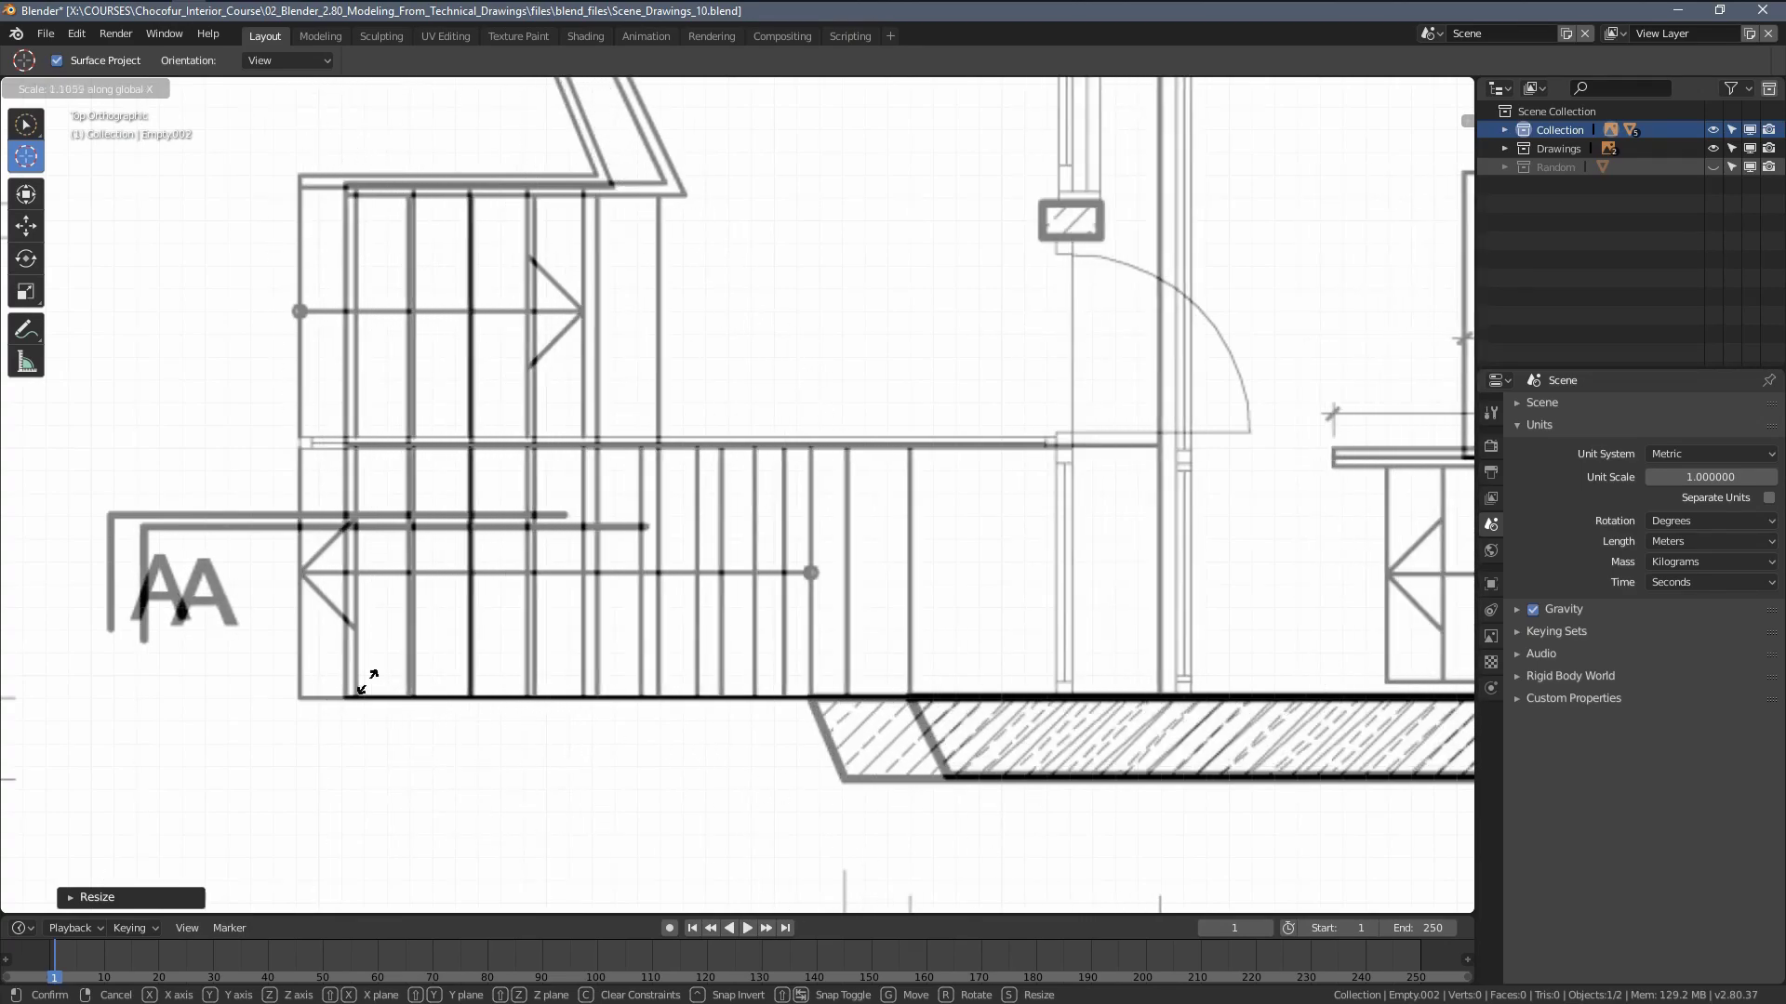
left_click(610, 733)
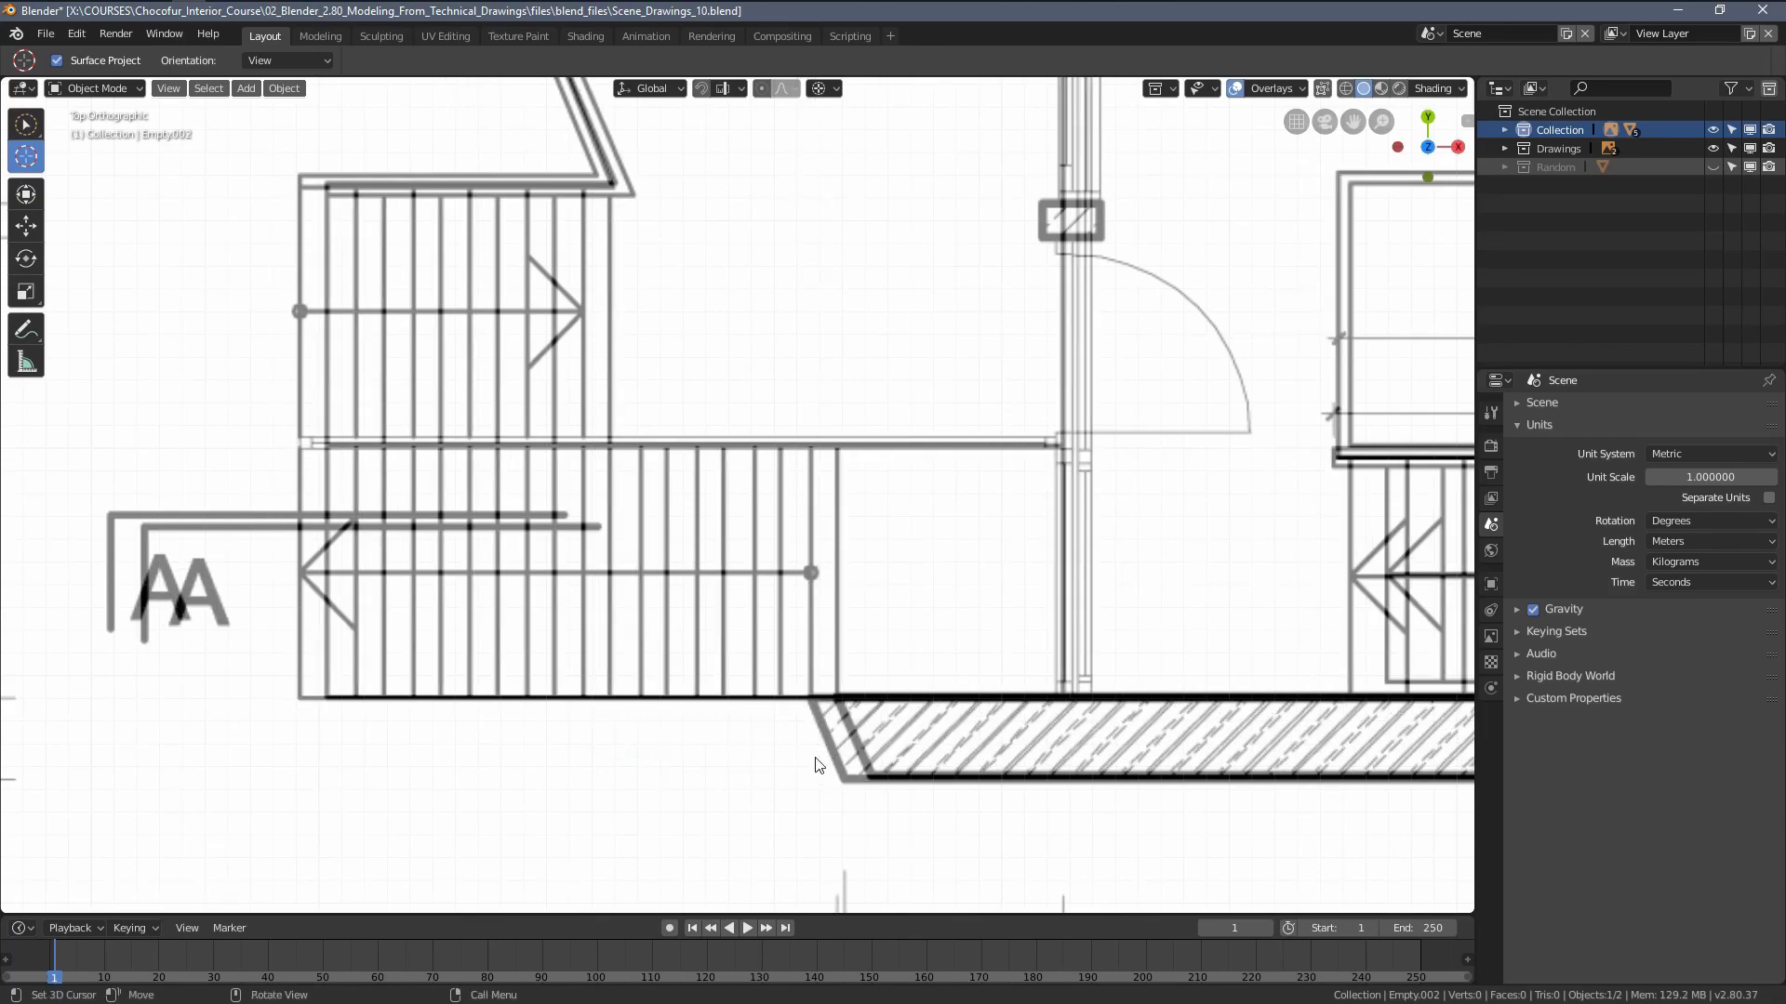
Replace the 3D cursor tool with the plain selection tool in a perspective view of the stacked plan images
scroll(813, 757, "down", 5)
scroll(834, 675, "up", 3)
middle_click_drag(702, 467, 1043, 398, "shift")
scroll(834, 436, "down", 6)
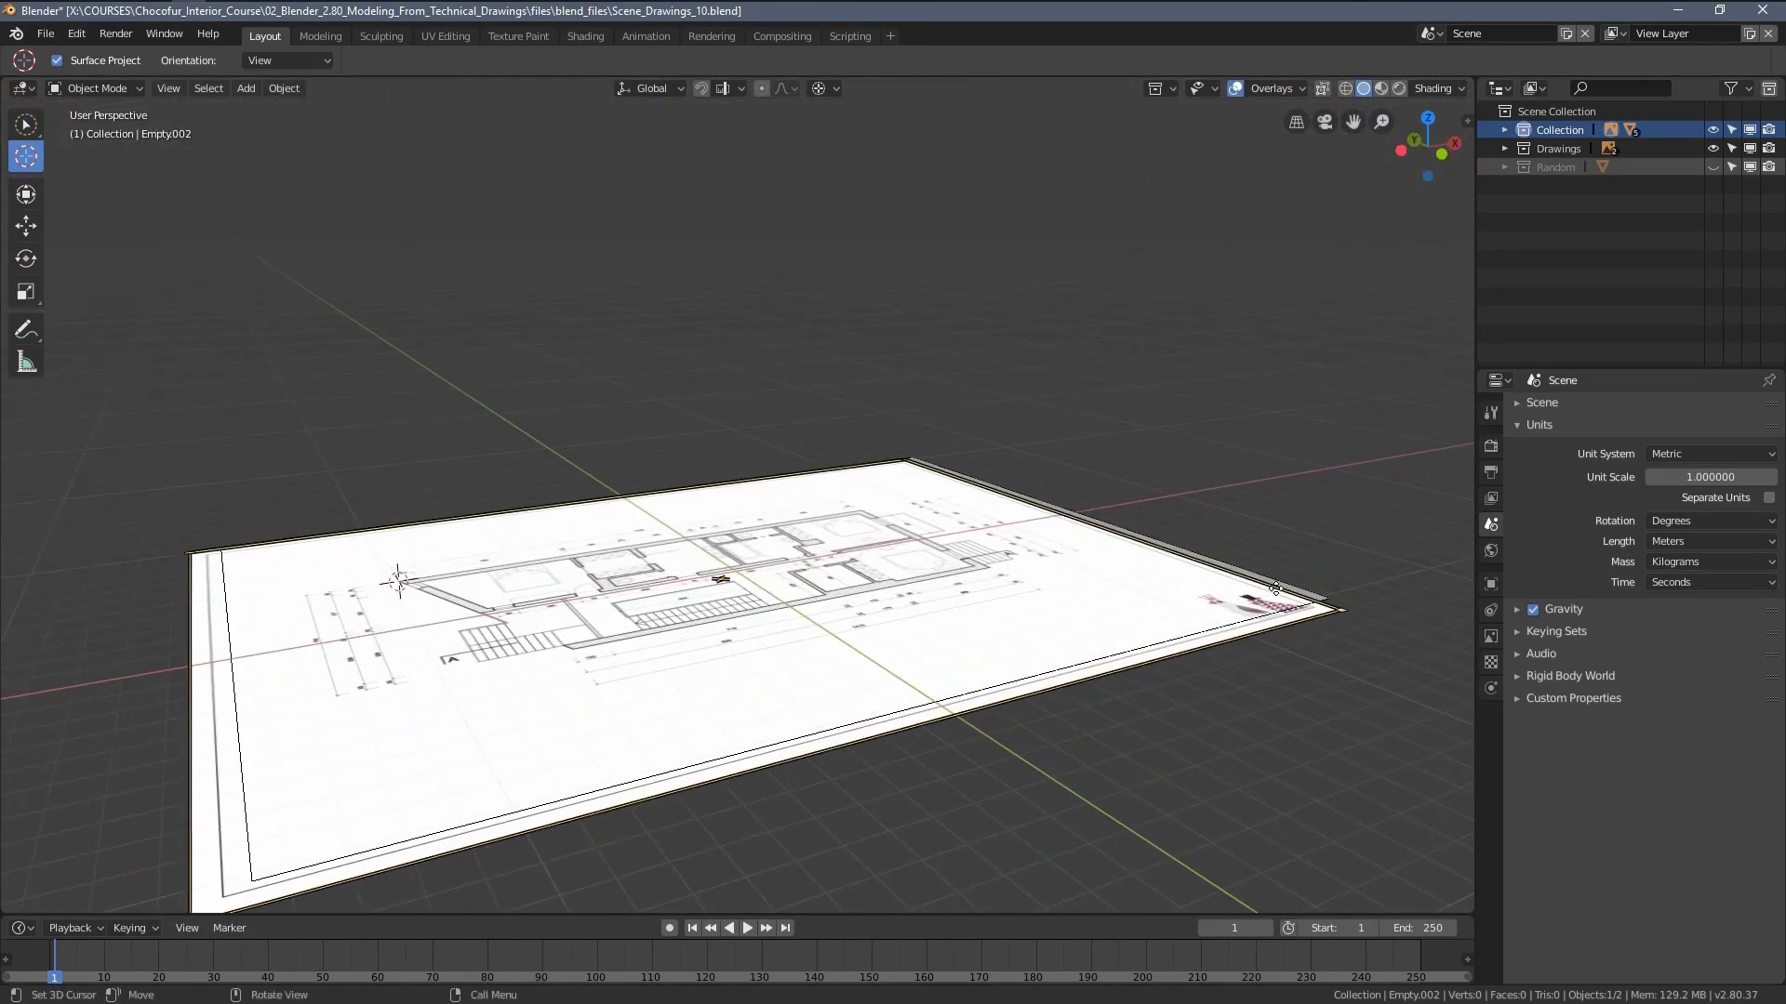
left_click_drag(1282, 583, 1283, 583)
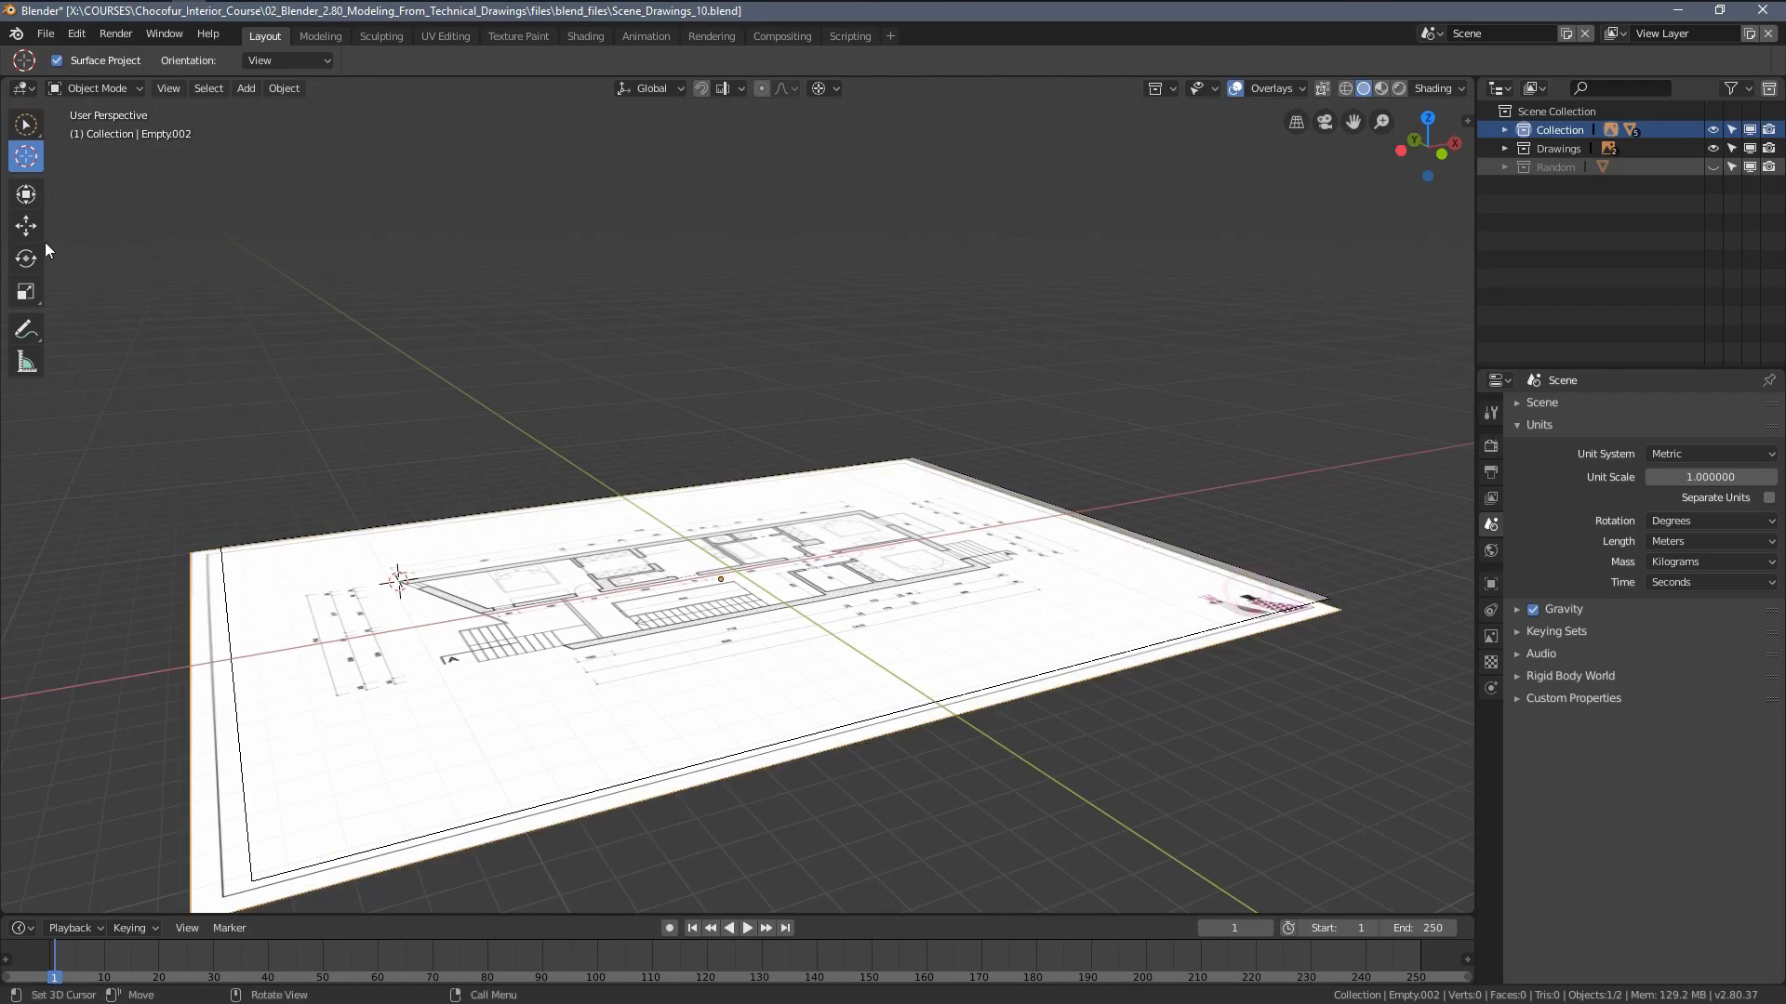
left_click(30, 126)
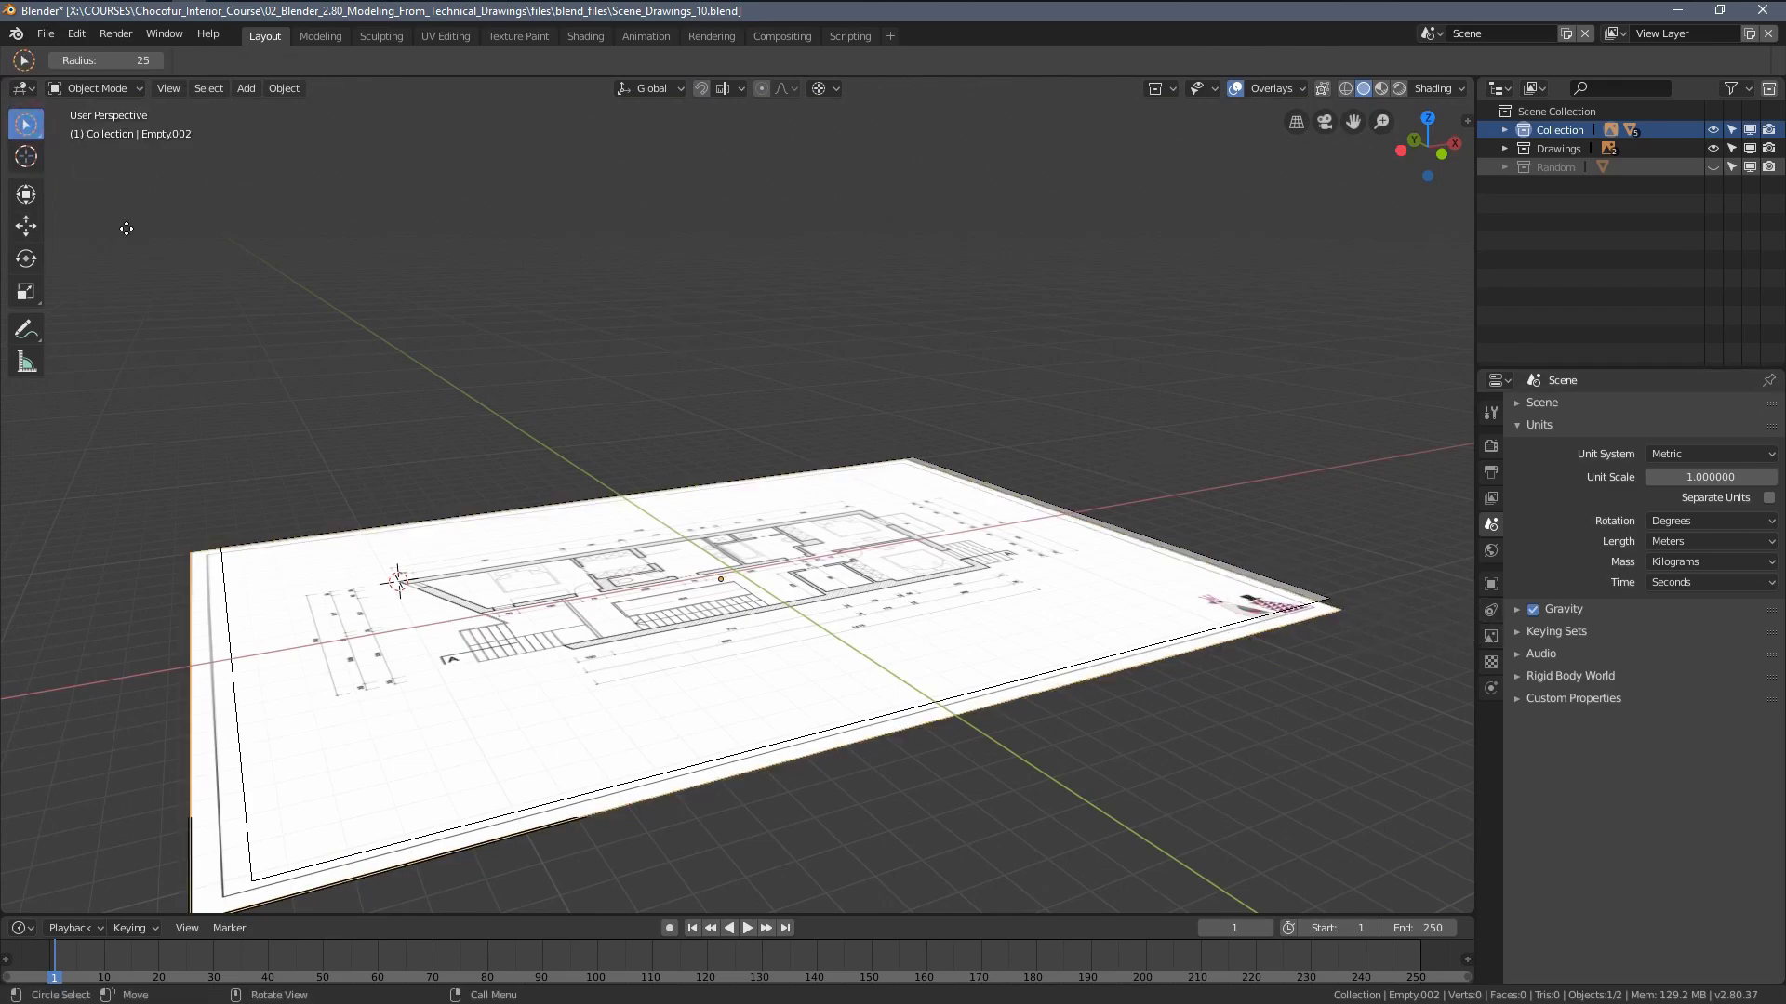
left_click_drag(29, 126, 95, 132)
left_click(95, 132)
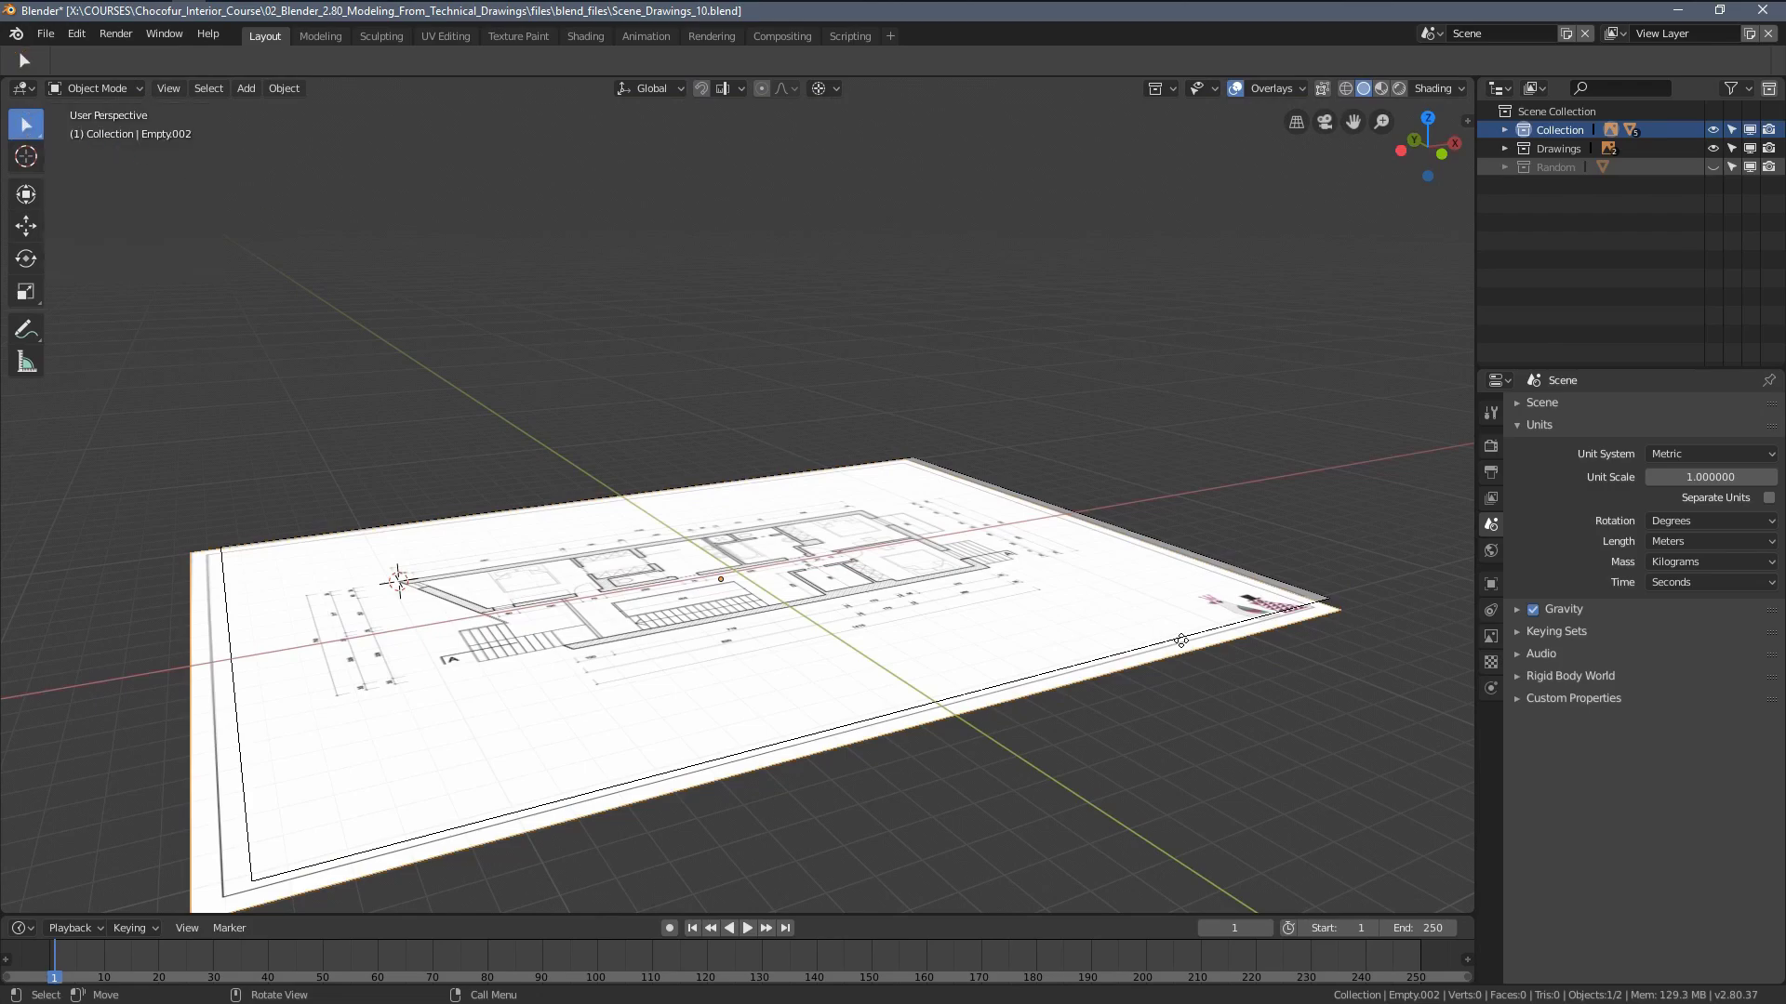
left_click(1193, 598)
key("shift+d")
key("z")
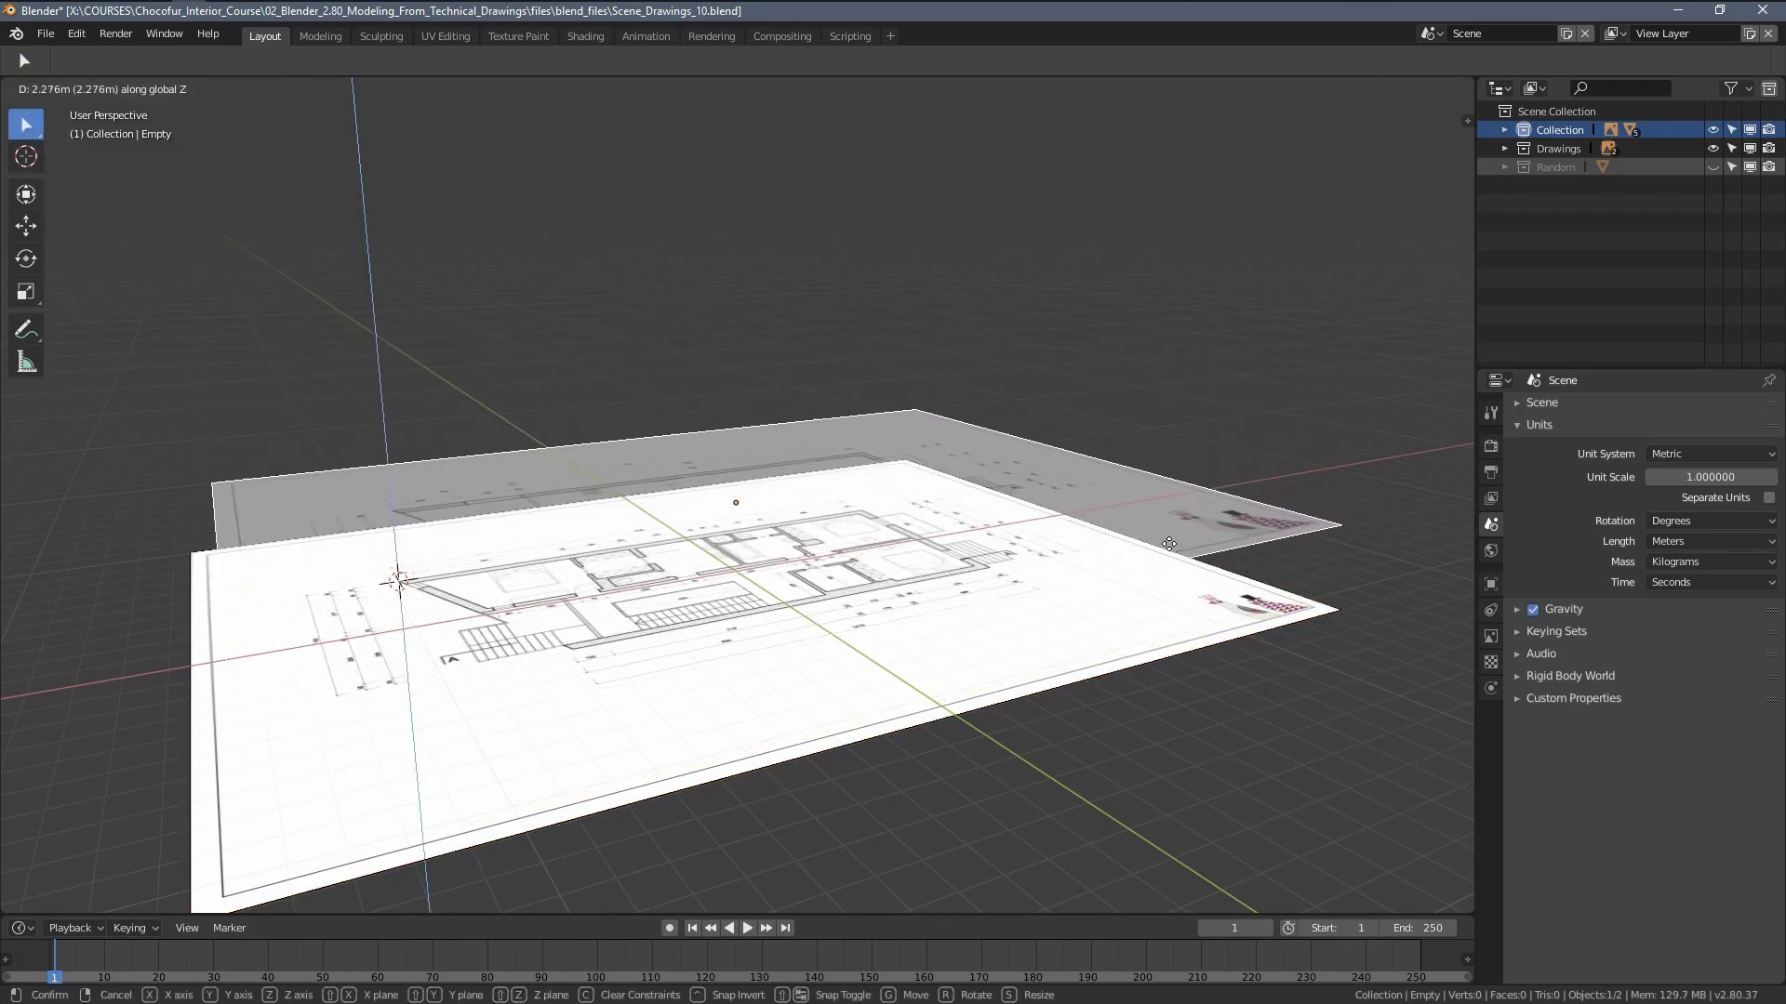
right_click(1286, 627)
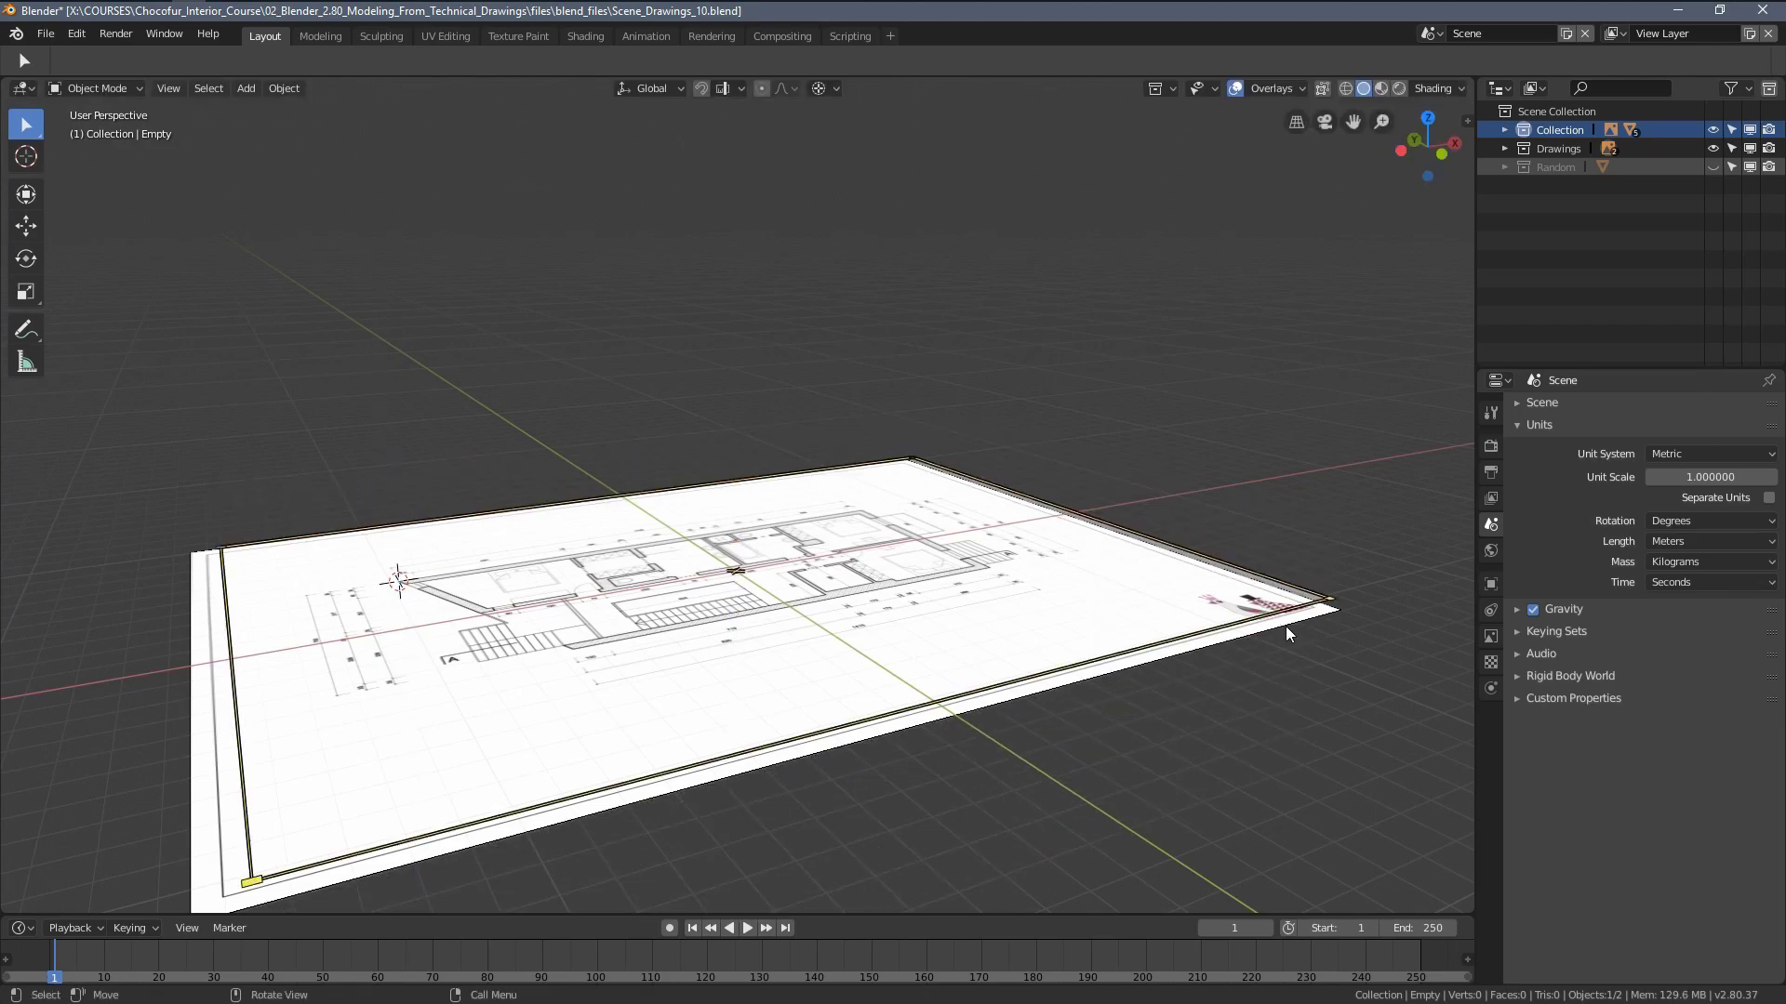
Select the first-floor plan image and move it from its place over the main-storey plan
key("g")
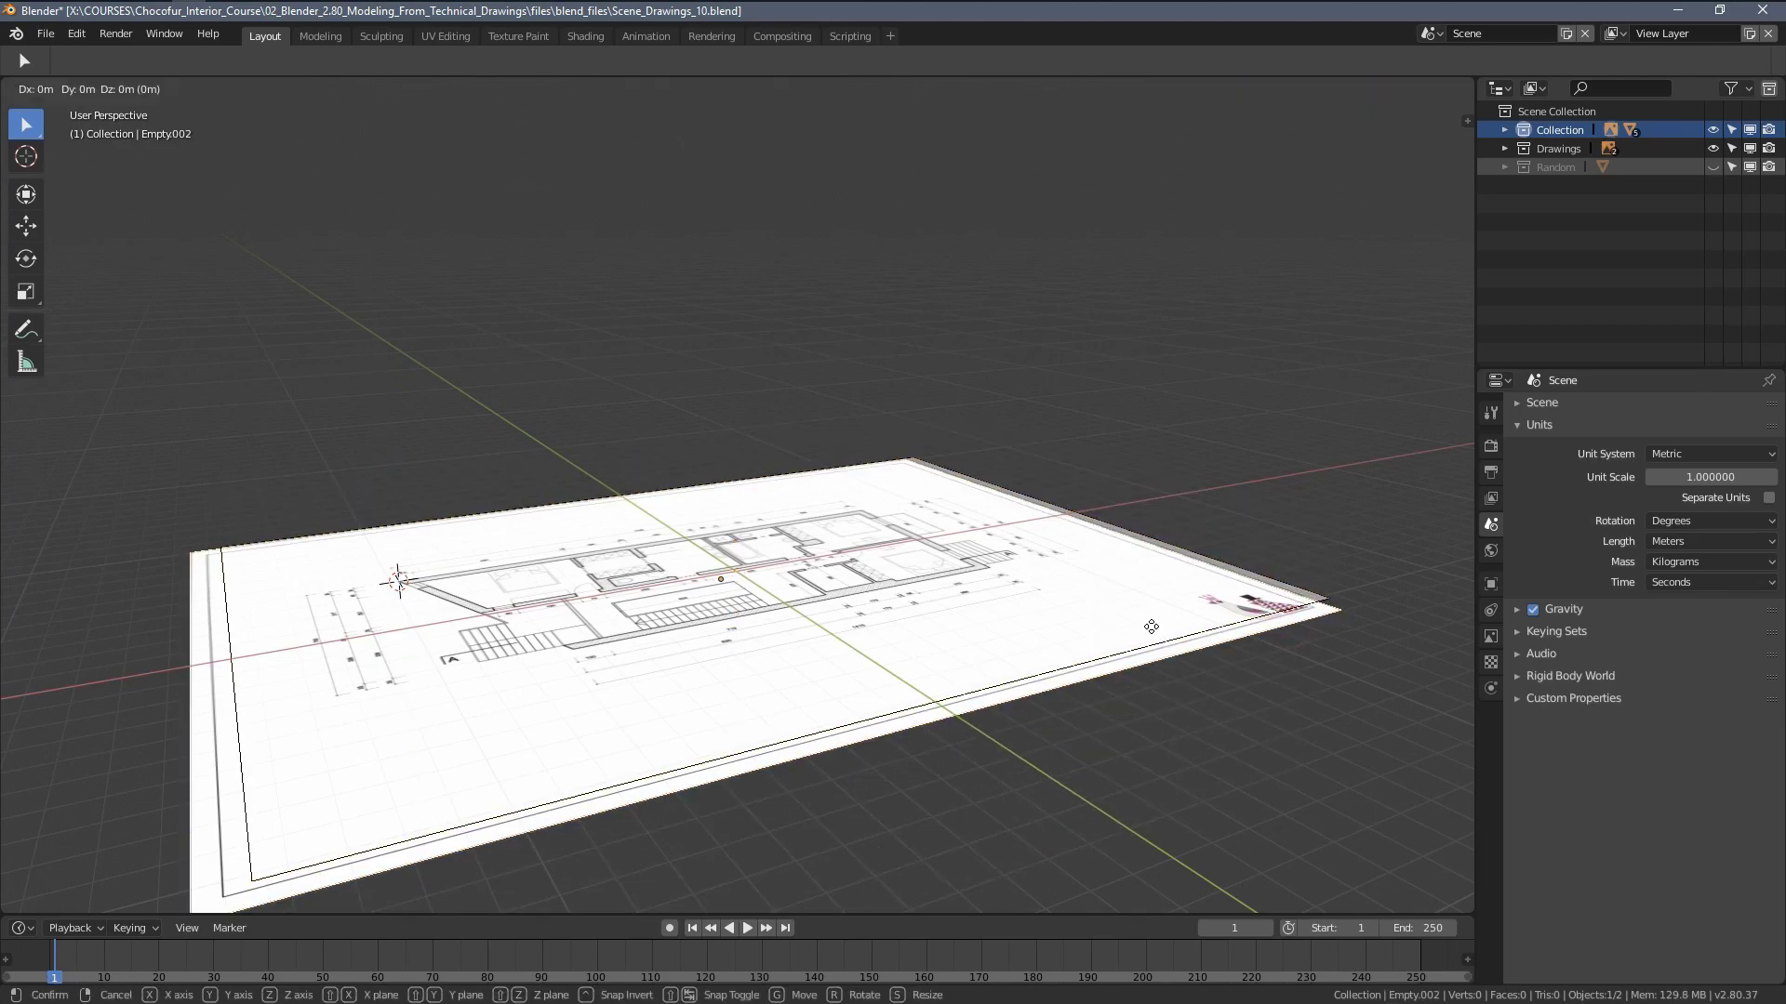
Raise the first floor drawing vertically above the drawing beneath it
key("z")
left_click(1152, 340)
key("KP_Decimal")
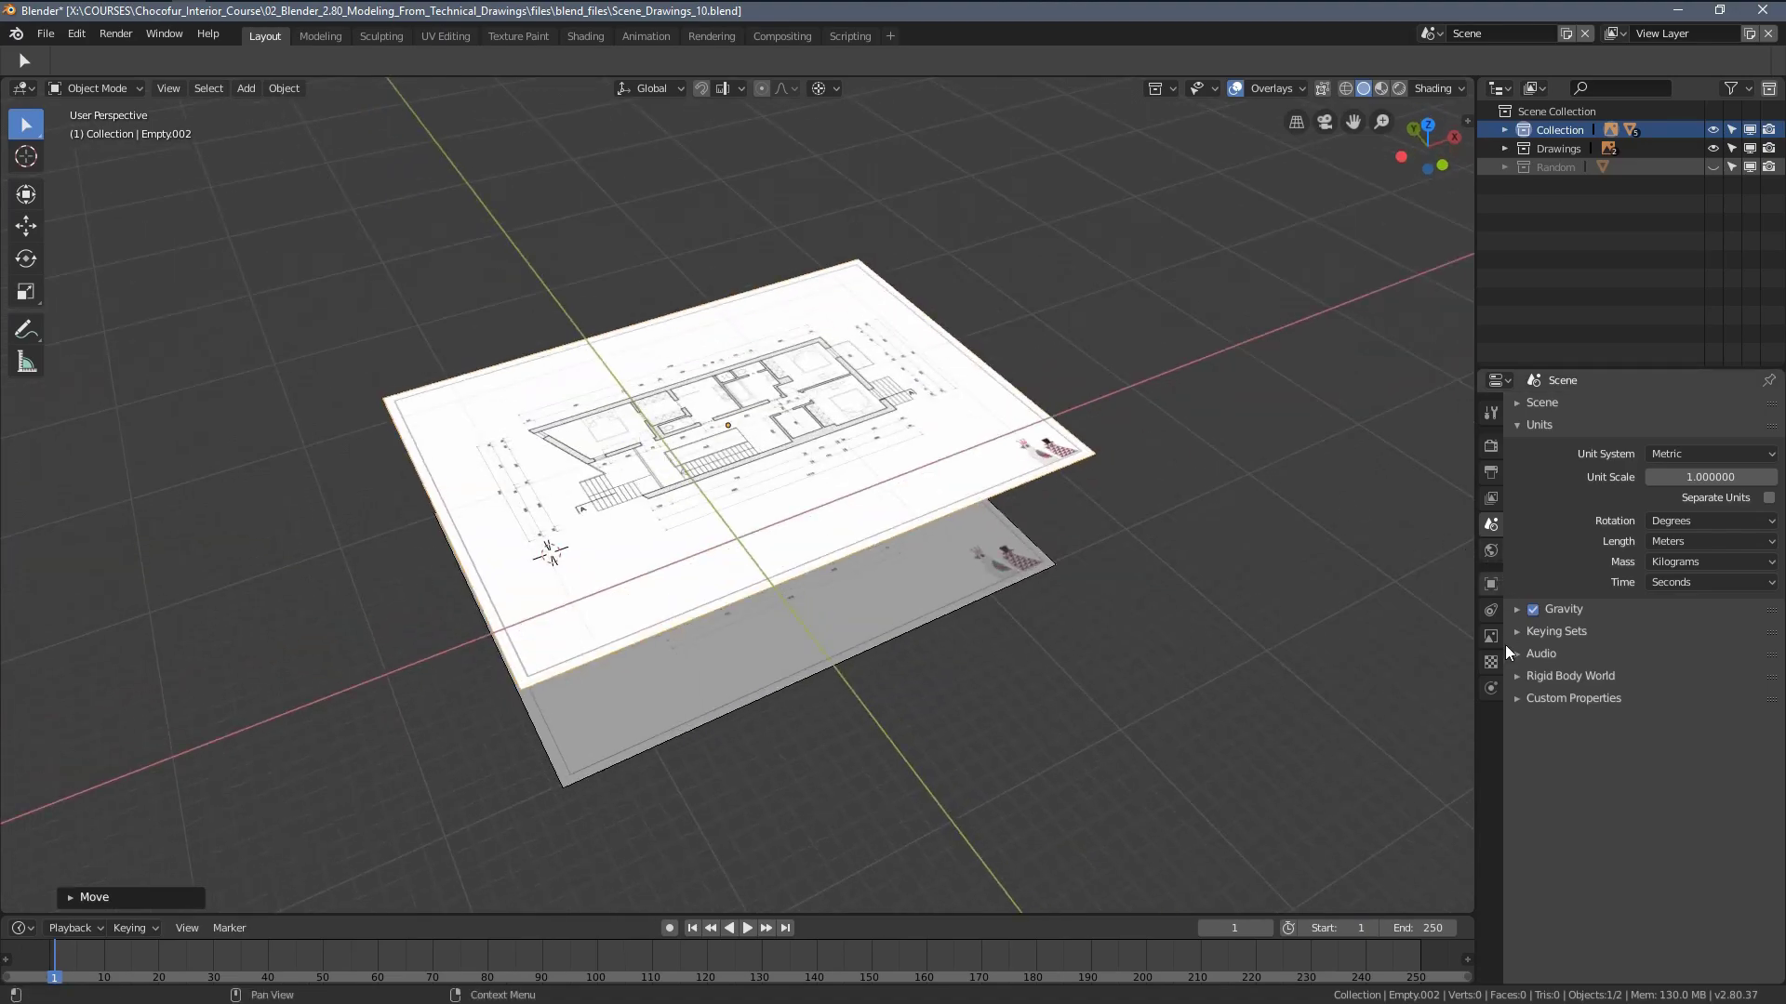
Set the first floor drawing's transparency to 0.5
left_click(1490, 635)
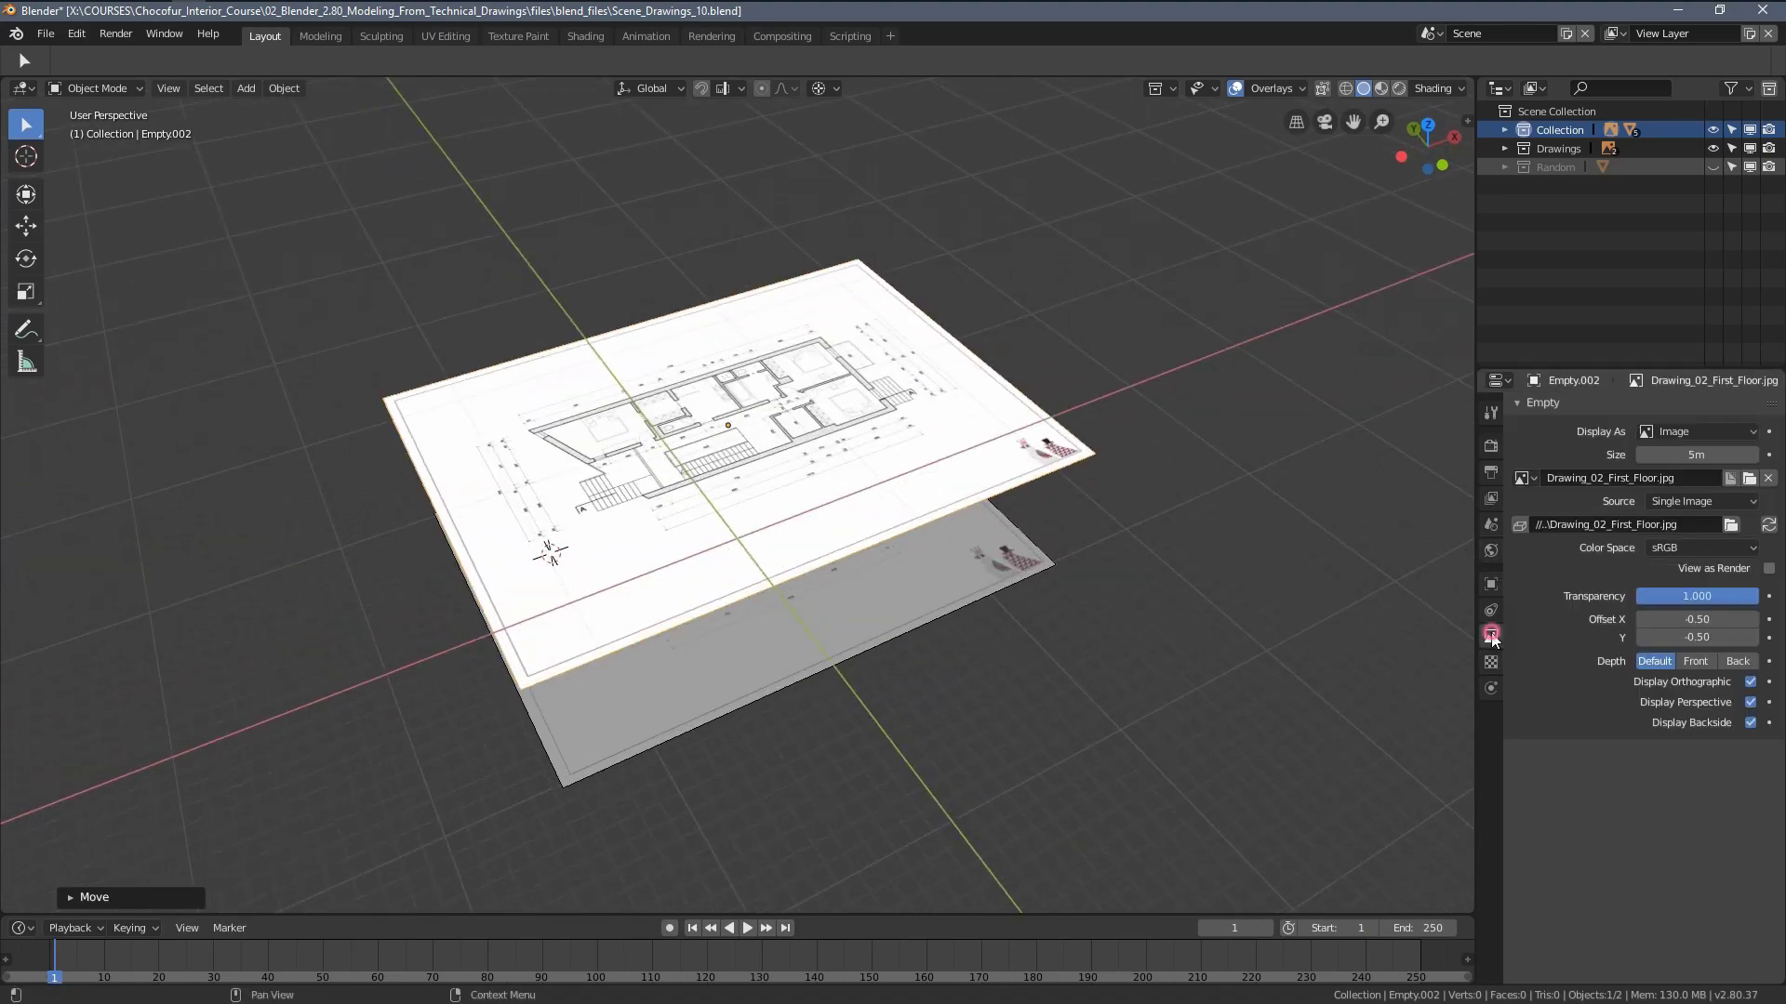
left_click(1686, 598)
type(".5")
key("Return")
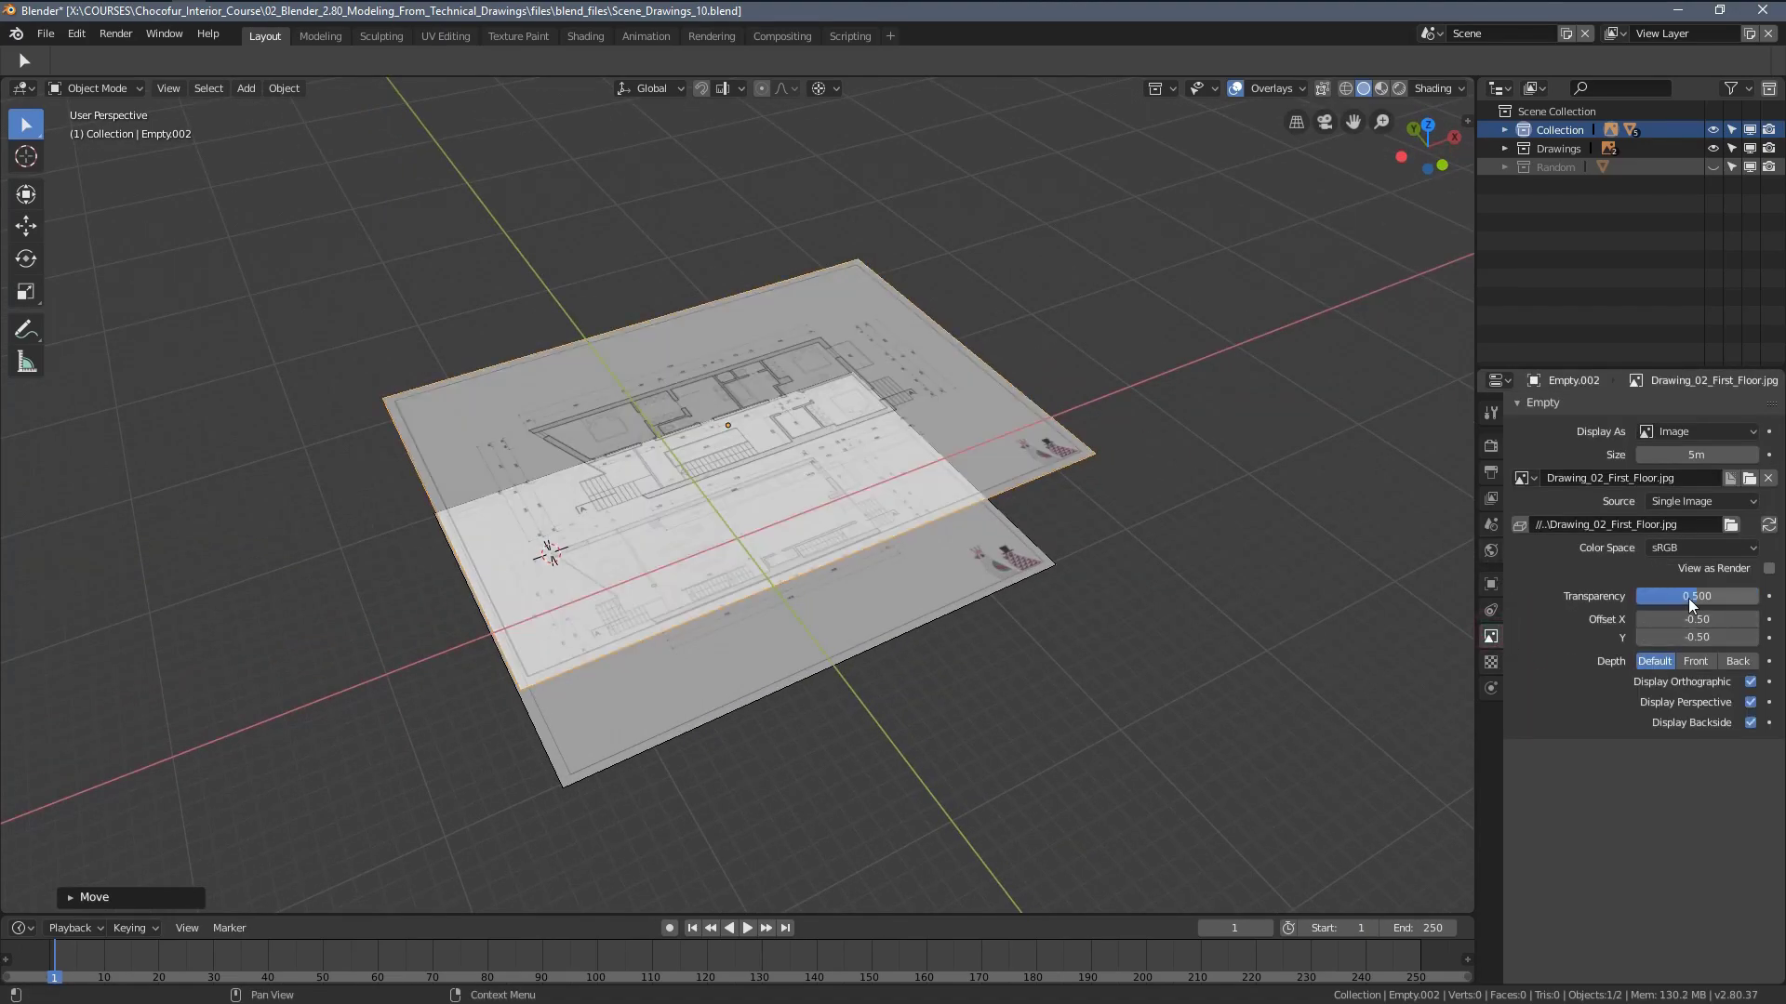
scroll(600, 437, "up", 5)
middle_click_drag(600, 437, 656, 416)
scroll(656, 417, "down", 4)
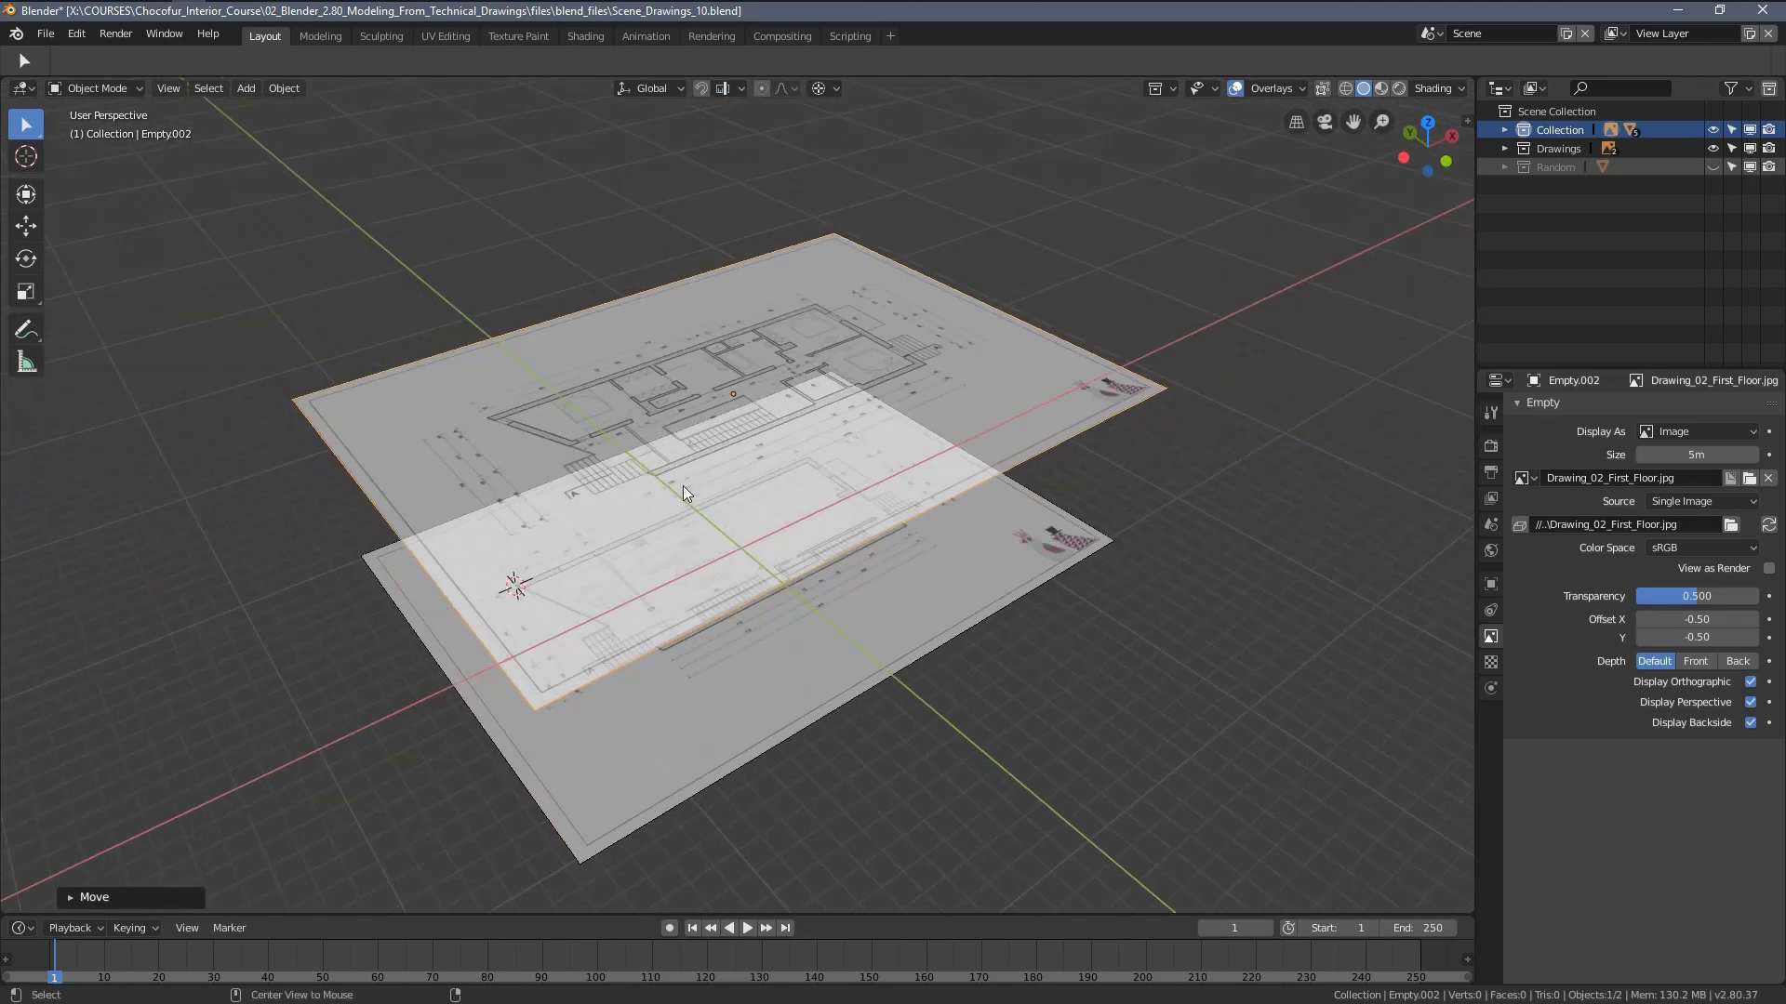
Show all hidden objects, then isolate the intermediate floor slab together with the first floor drawing
key("alt+h")
middle_click_drag(689, 493, 790, 428)
scroll(786, 447, "up", 2)
key("alt+a")
middle_click_drag(666, 549, 713, 439)
left_click(783, 509)
middle_click_drag(814, 486, 807, 526)
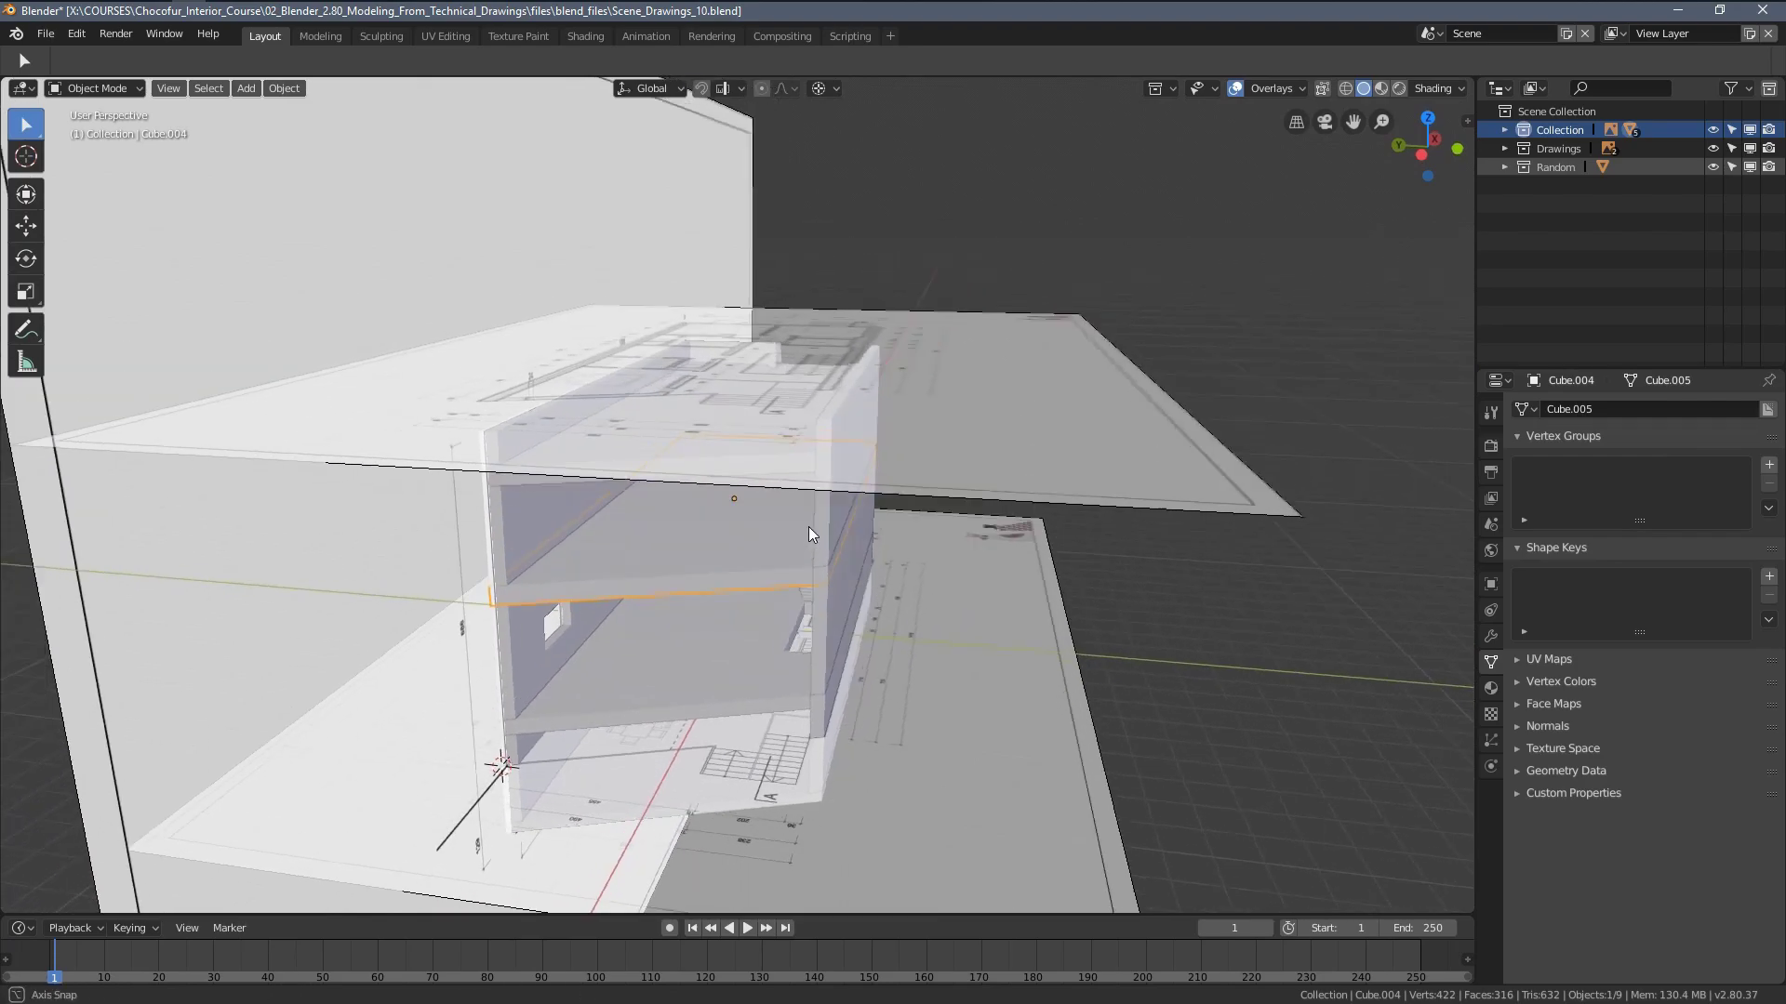
left_click(1030, 356, "shift")
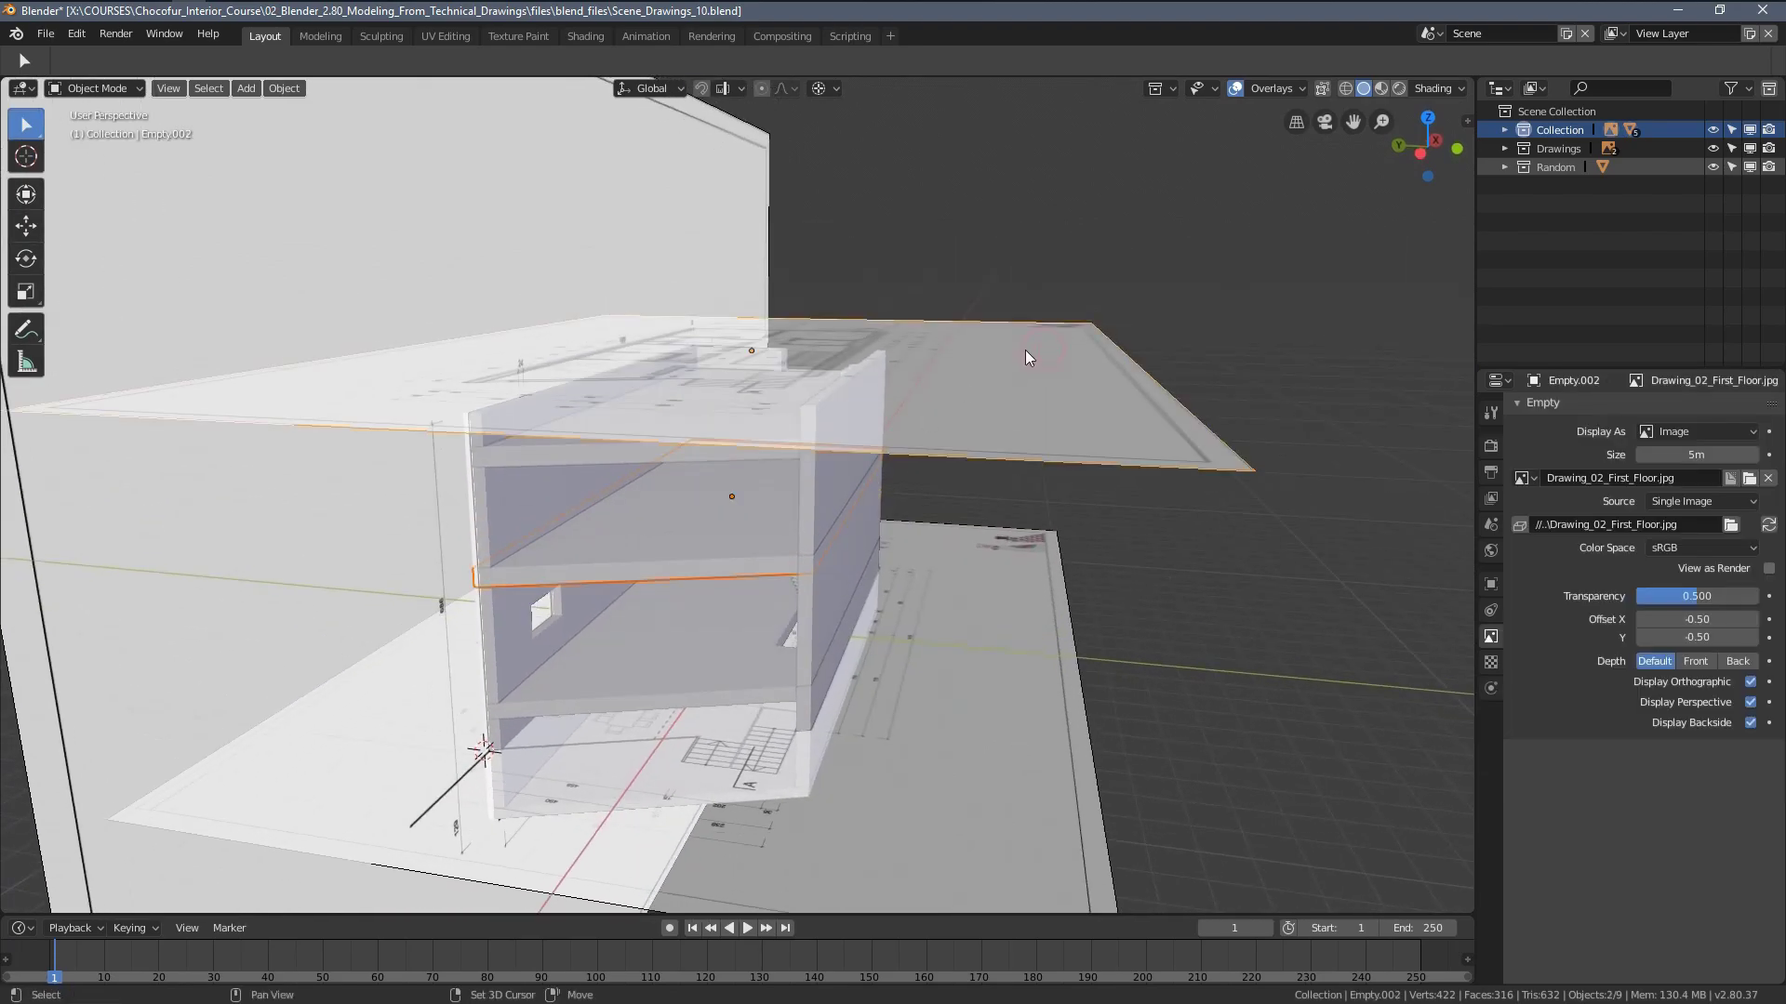
key("shift+h")
Lower the first floor drawing along Z to the level of the isolated slab
left_click(972, 367)
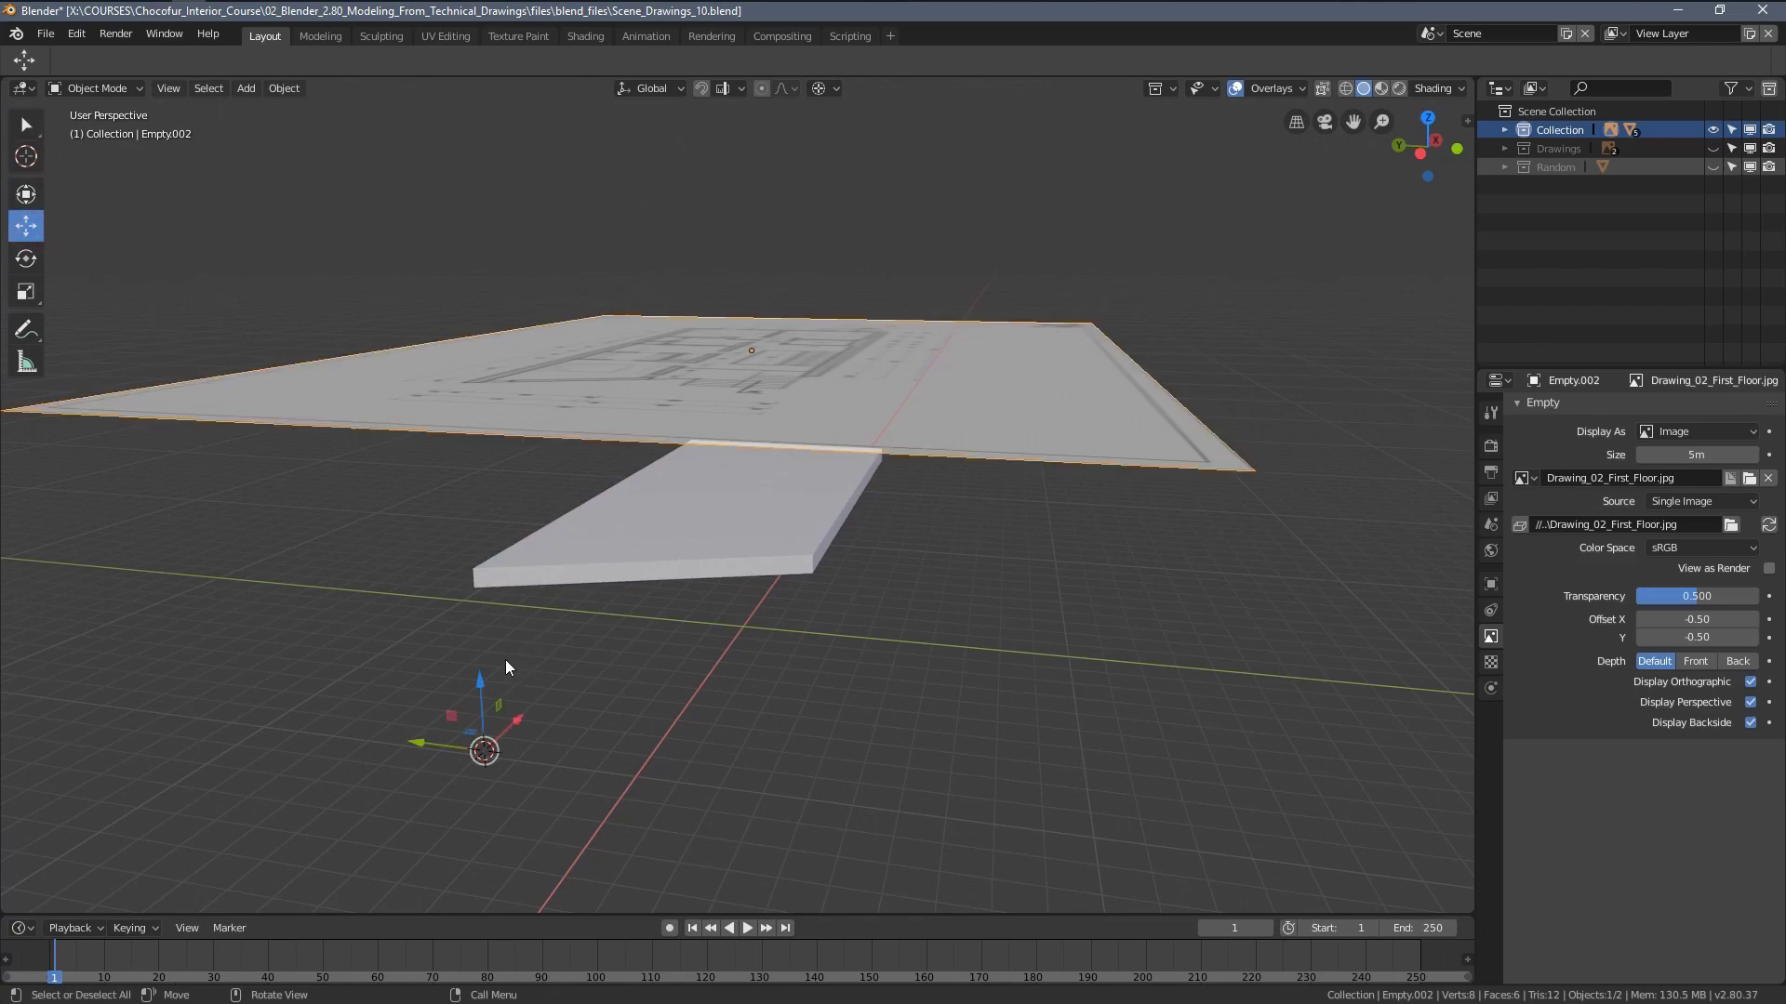
key("period")
left_click(409, 536)
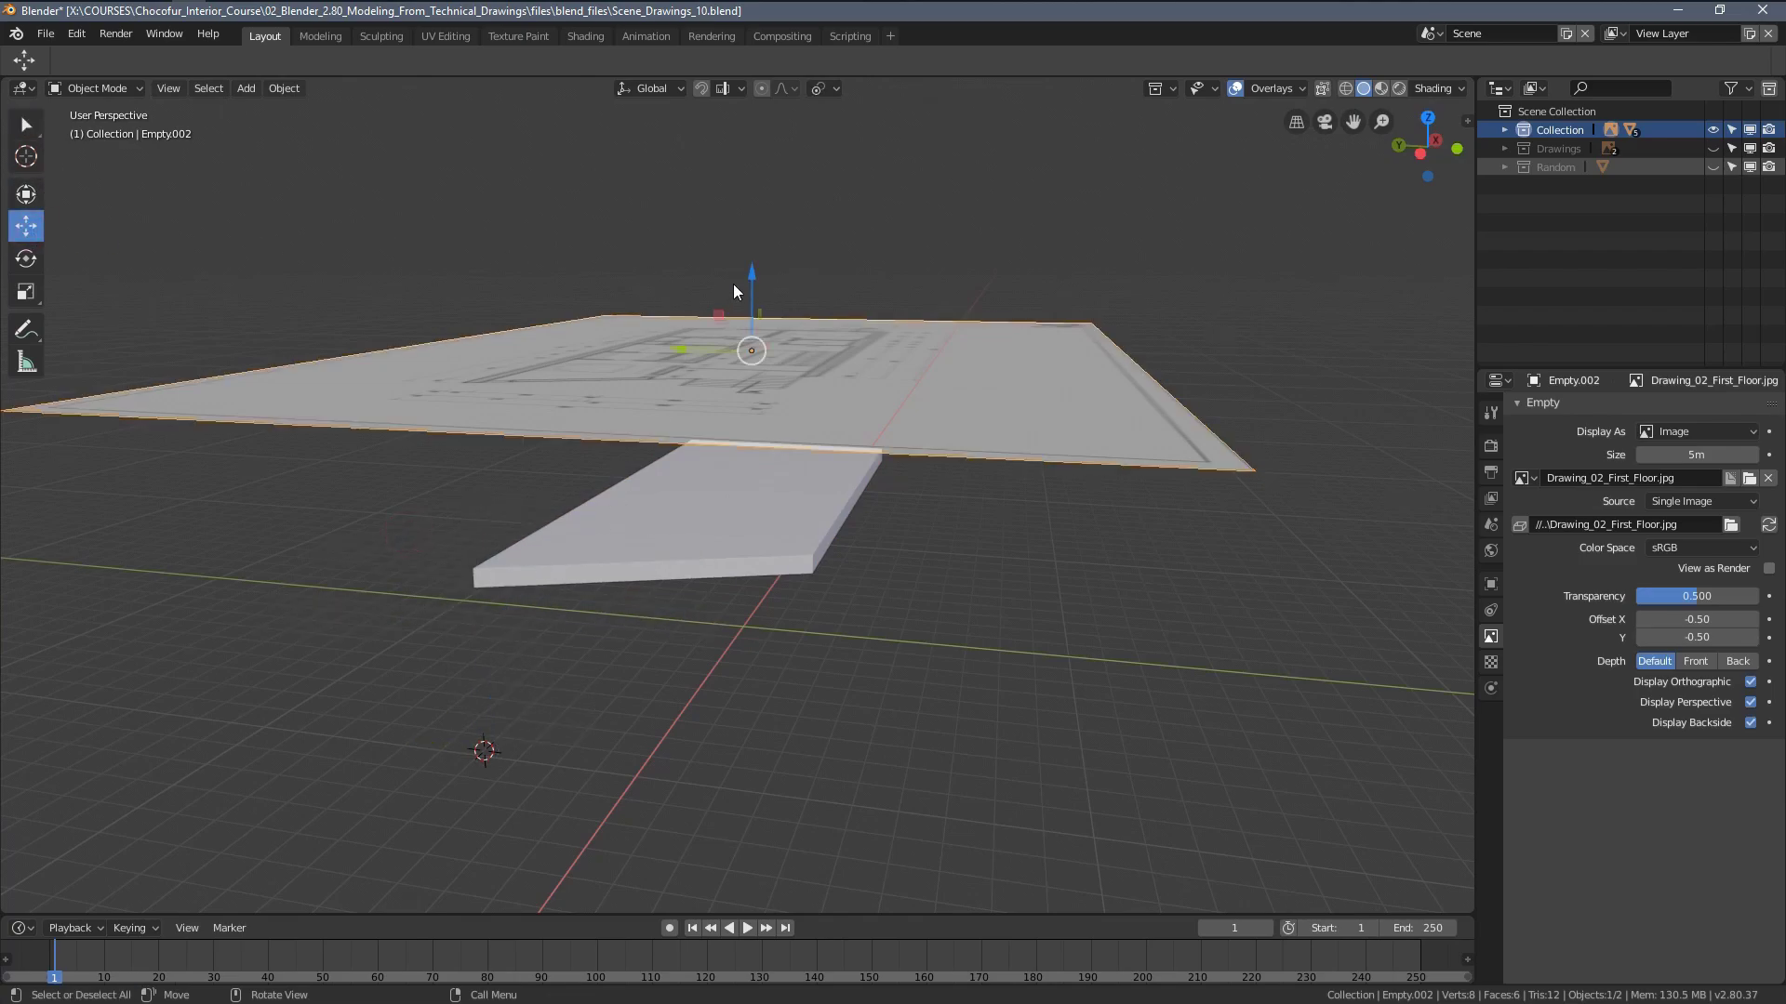
left_click_drag(734, 291, 707, 434)
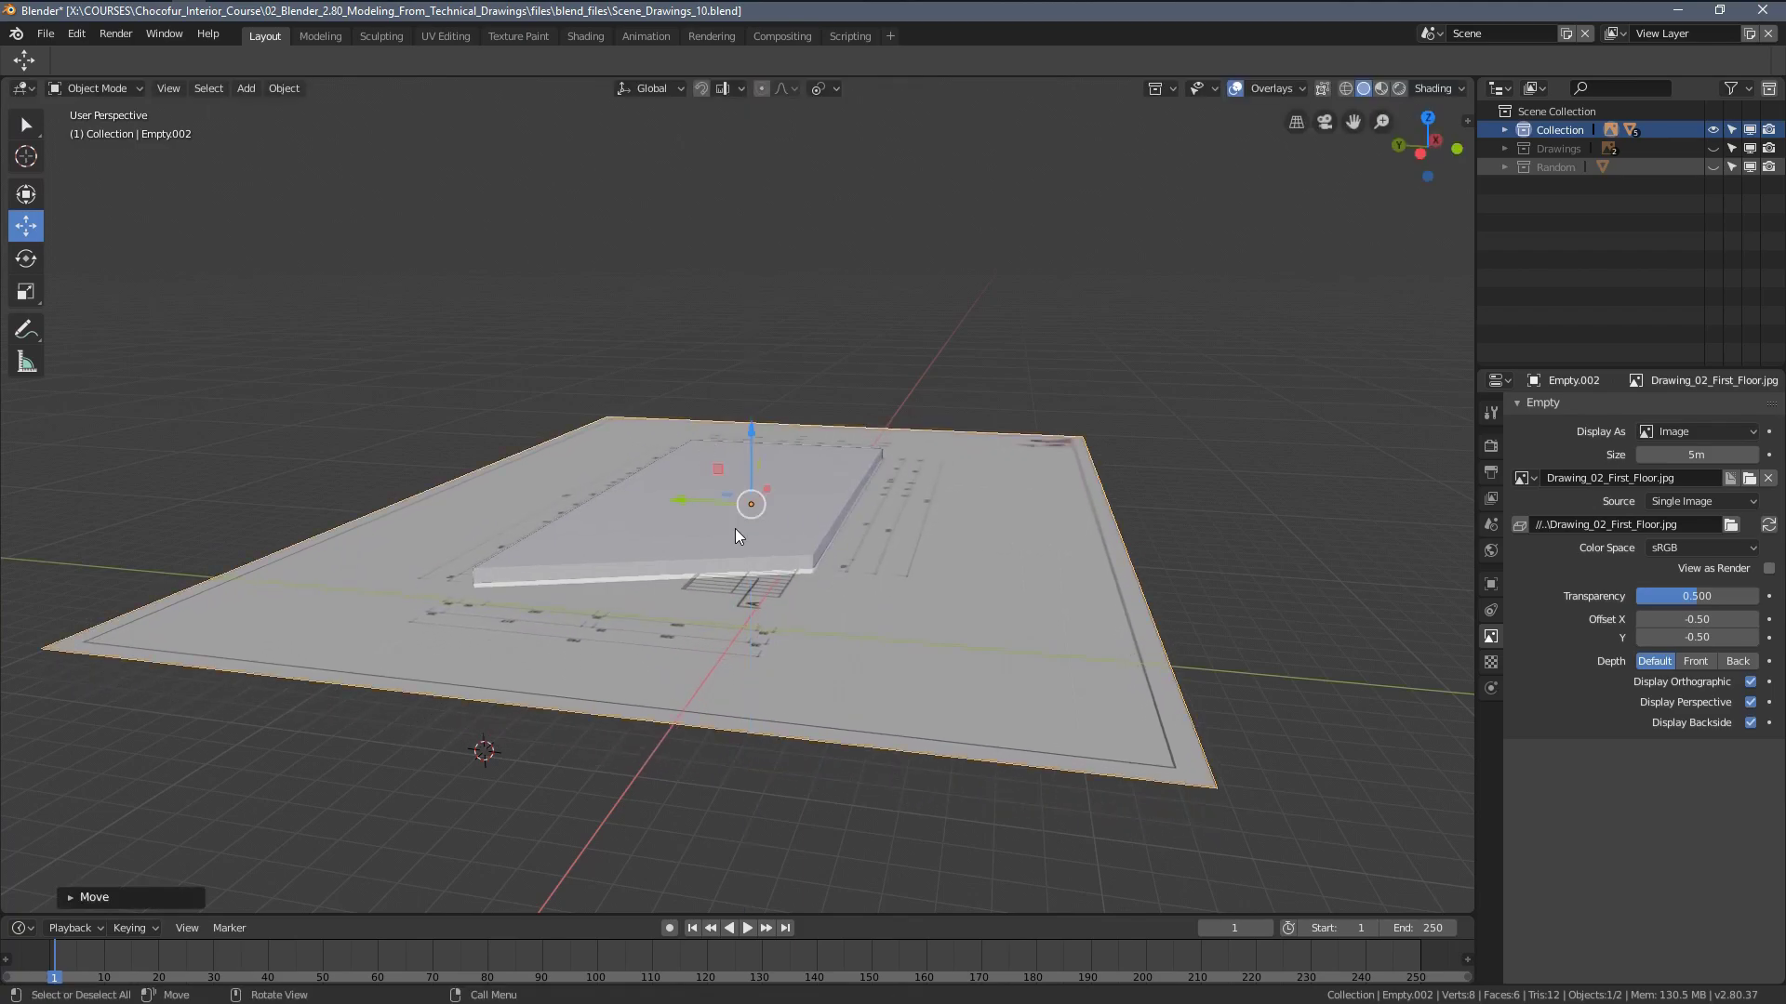
Show the slab in wireframe over the first floor plan from the top view and select the slab
key("KP_7")
scroll(772, 558, "up", 3)
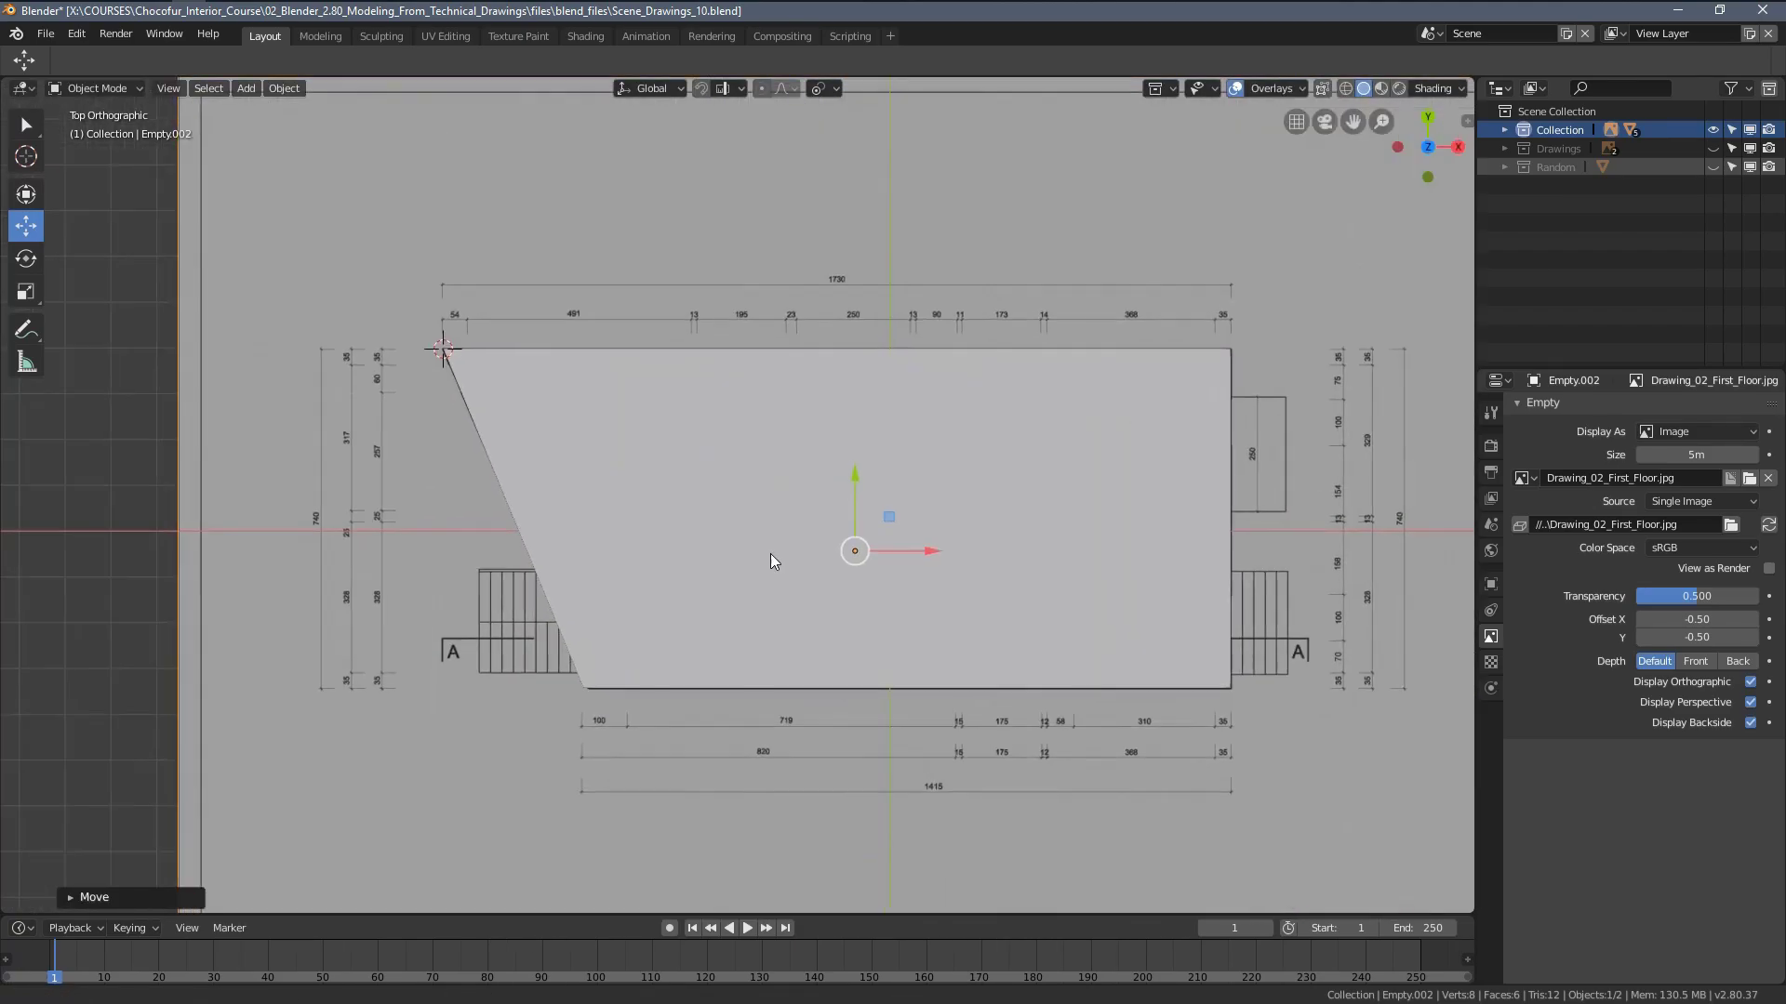
key("z")
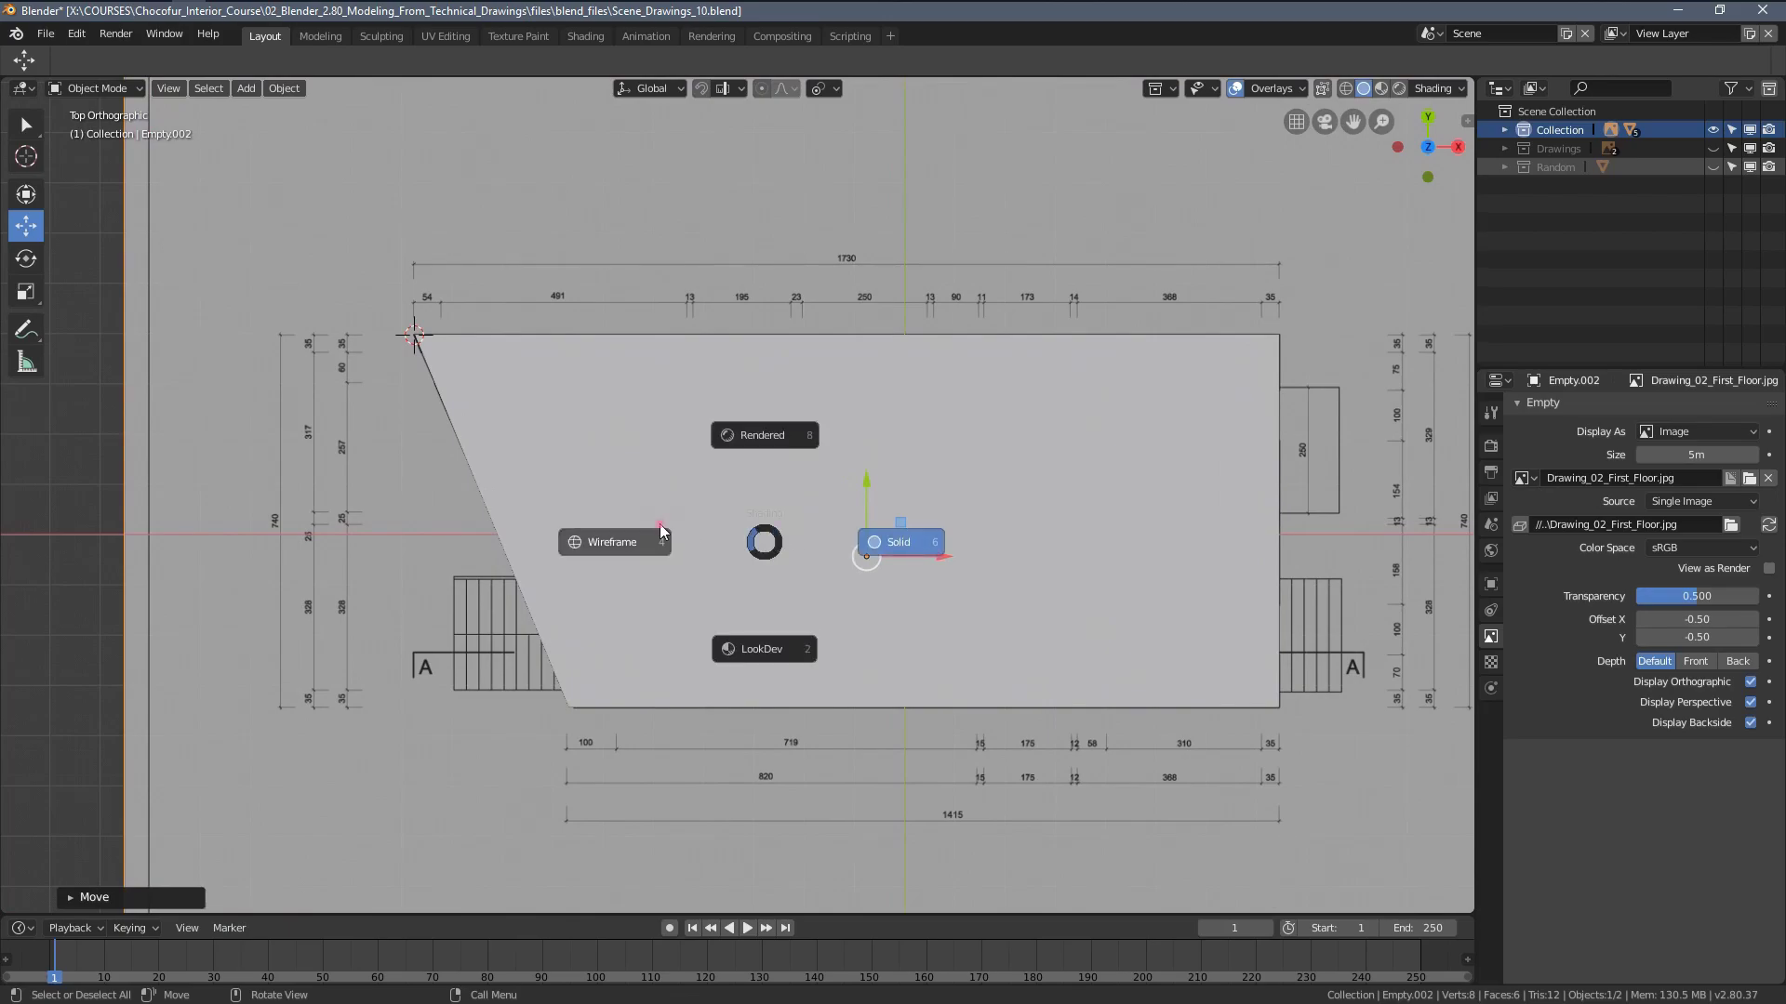
left_click(716, 538)
scroll(698, 520, "up", 3)
middle_click_drag(655, 453, 600, 516, "shift")
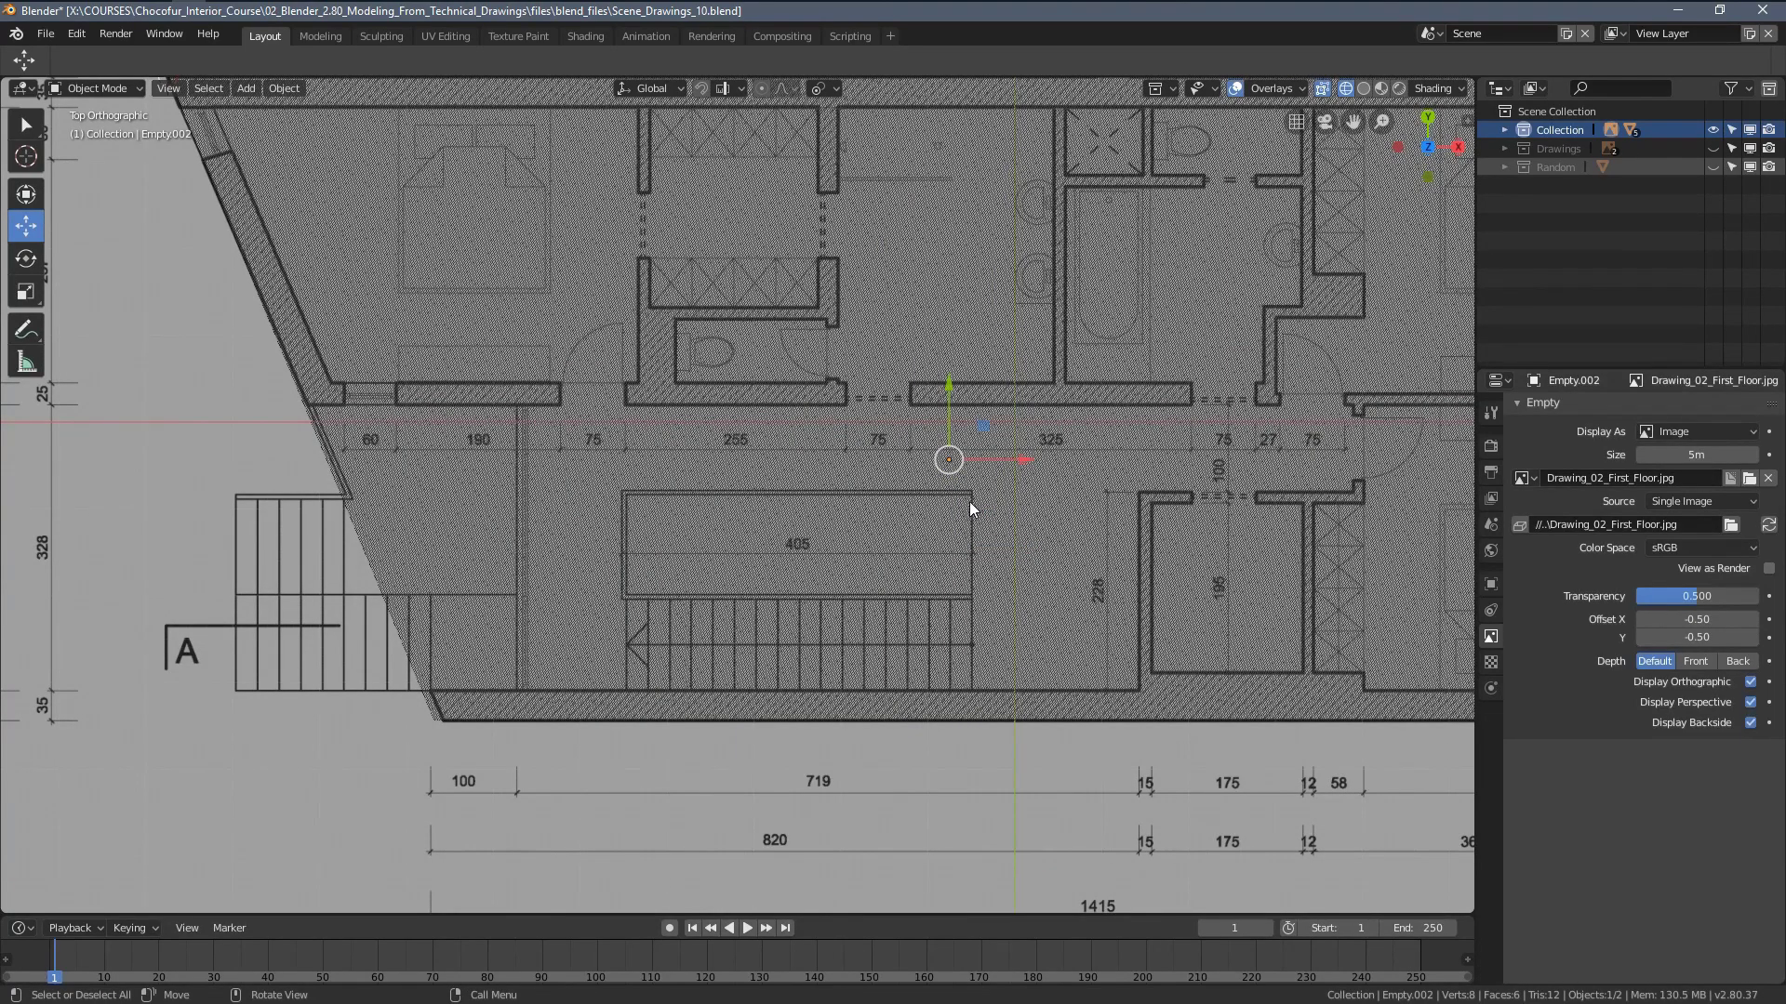
middle_click_drag(661, 501, 842, 527, "shift")
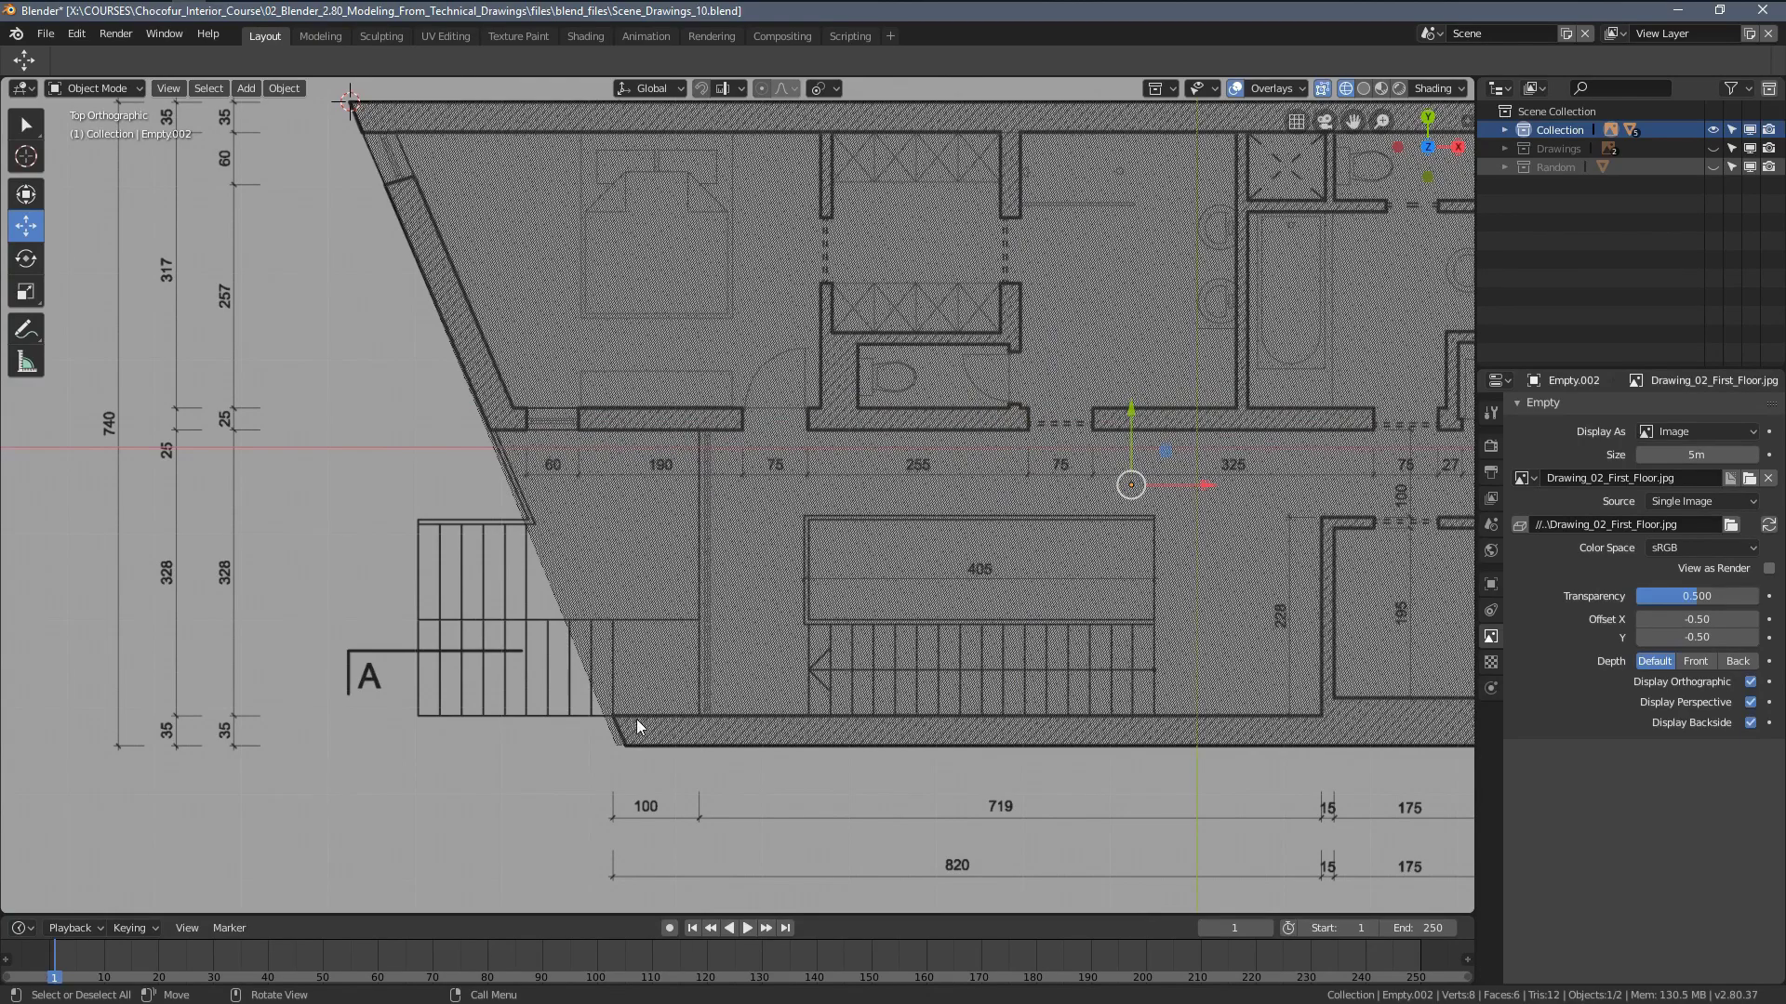
middle_click_drag(666, 716, 735, 465)
right_click(735, 465)
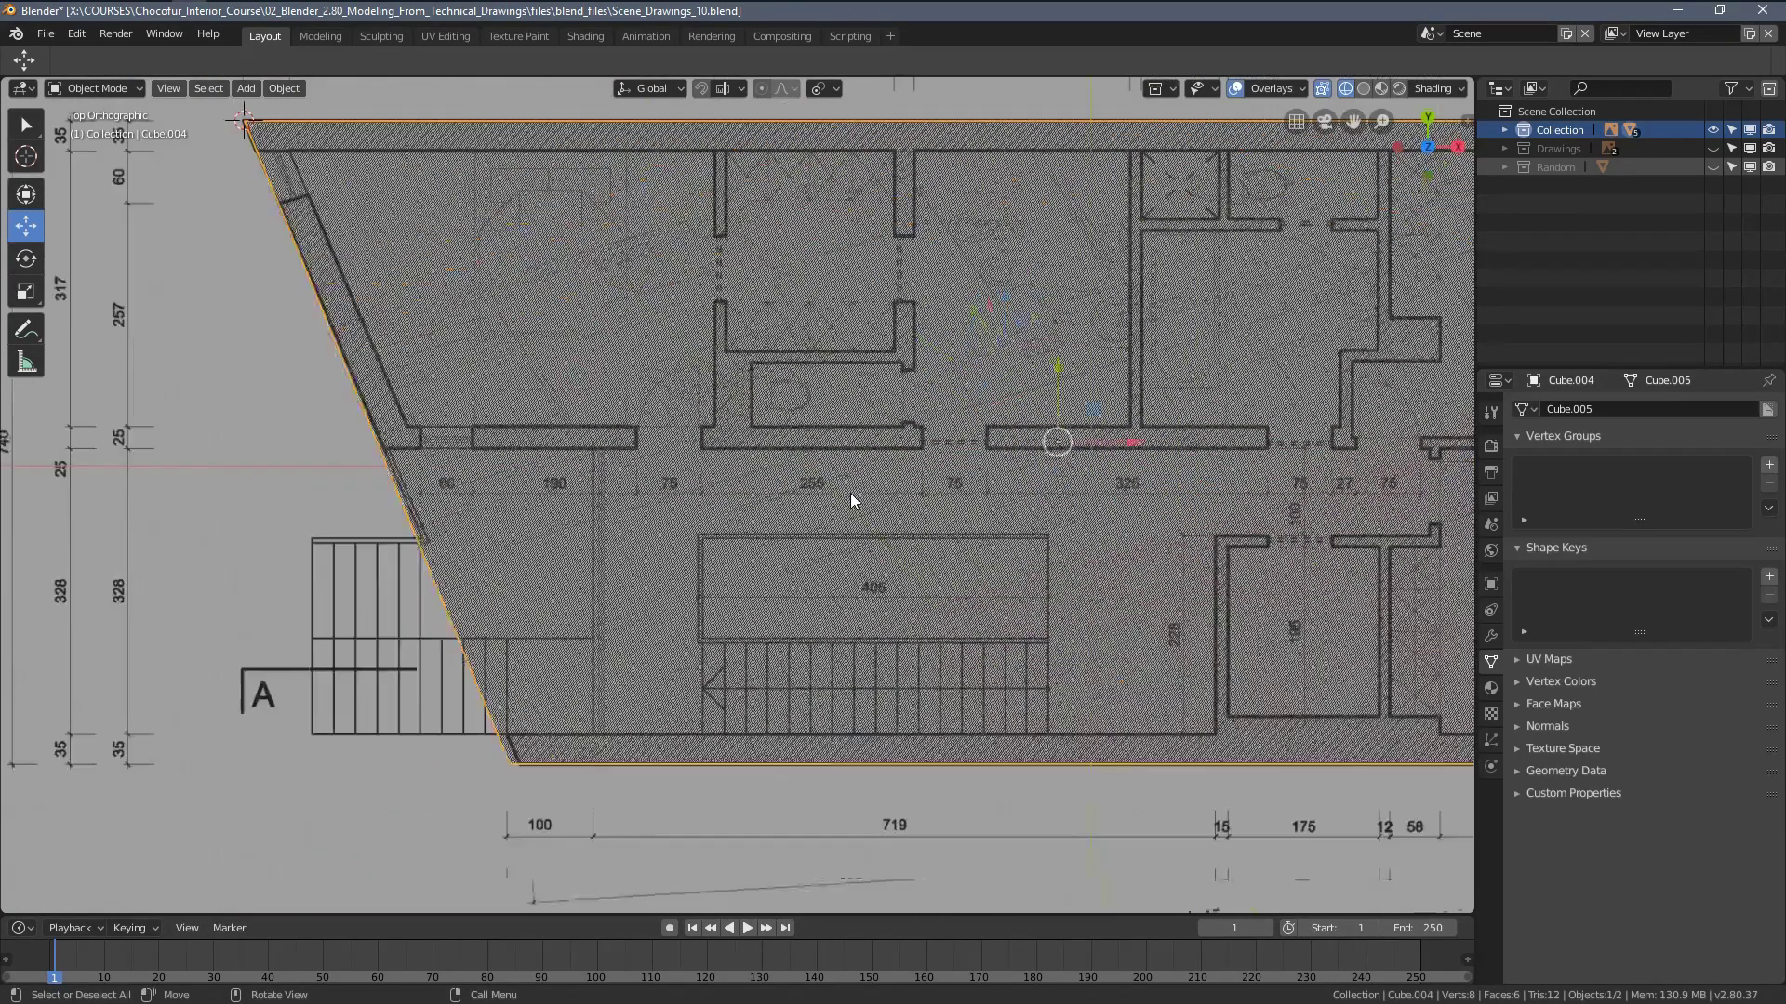
Add a crosswise loop cut to the slab, flatten it along X with scale 0, and align it with the interior stair opening's arrow end
key("Tab")
middle_click_drag(1008, 524, 881, 511, "shift")
key("ctrl+r")
left_click(879, 679)
left_click(664, 642)
key("s")
key("x")
key("0")
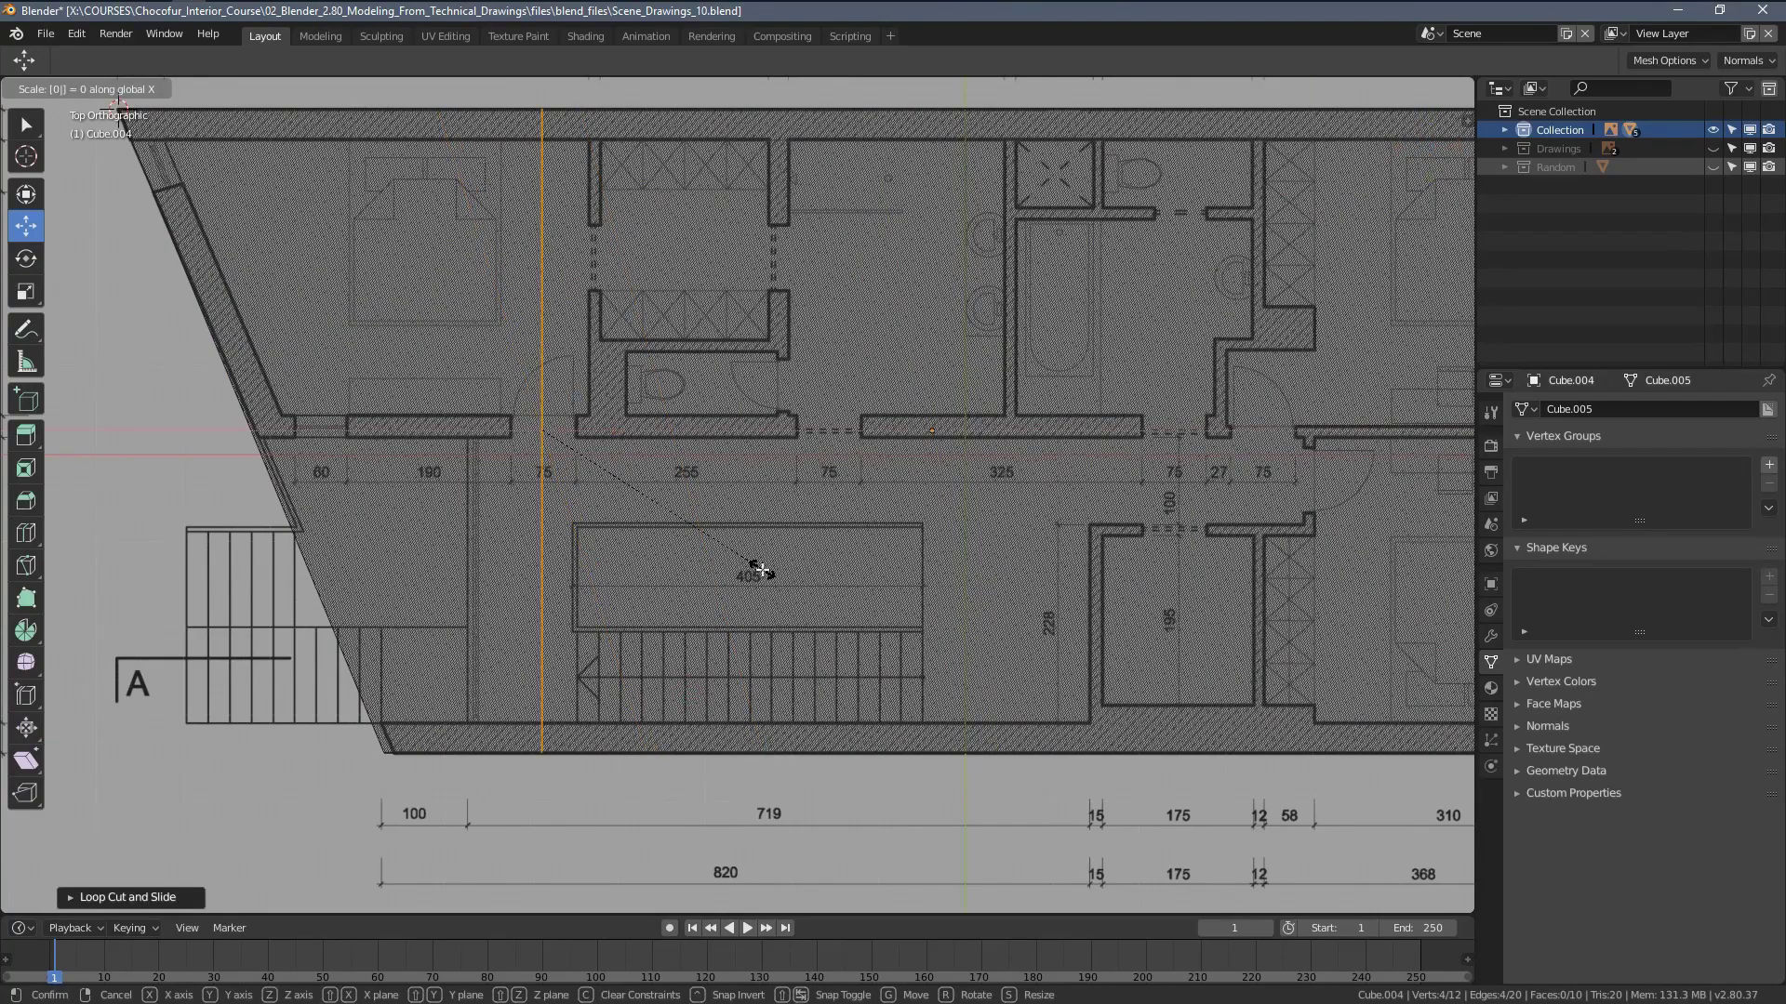
key("Return")
scroll(470, 395, "up", 3)
left_click_drag(470, 395, 689, 408)
scroll(933, 595, "down", 2)
Add a second crosswise loop cut at the interior stair opening's other end
key("ctrl+r")
middle_click_drag(933, 595, 801, 493, "shift")
left_click(558, 722)
left_click(341, 722)
Add two lengthwise loop cuts along the stair opening's upper edge and the inner face of the lower outer wall
key("ctrl+r")
left_click(796, 502)
left_click(750, 837)
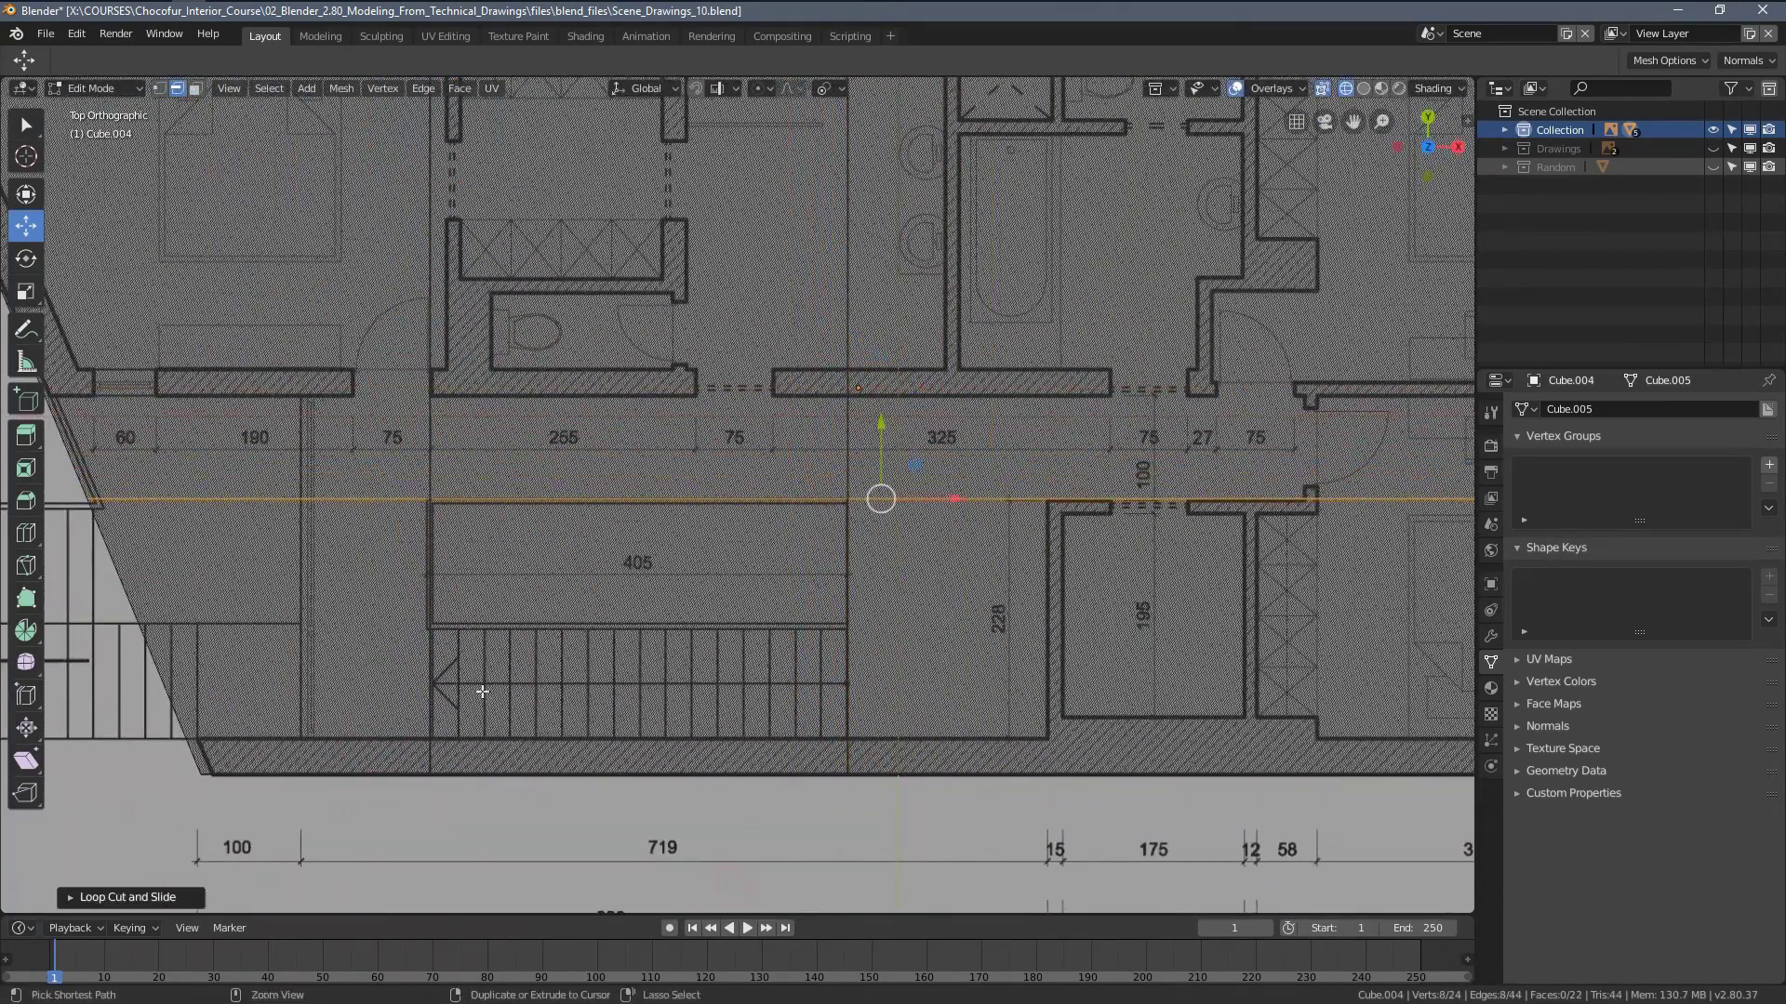
key("ctrl+r")
left_click(471, 704)
left_click(429, 264)
Delete the slab's top and bottom faces over the interior staircase to cut the stair opening
key("3")
middle_click_drag(507, 547, 670, 430)
key("shift+z")
left_click(824, 544)
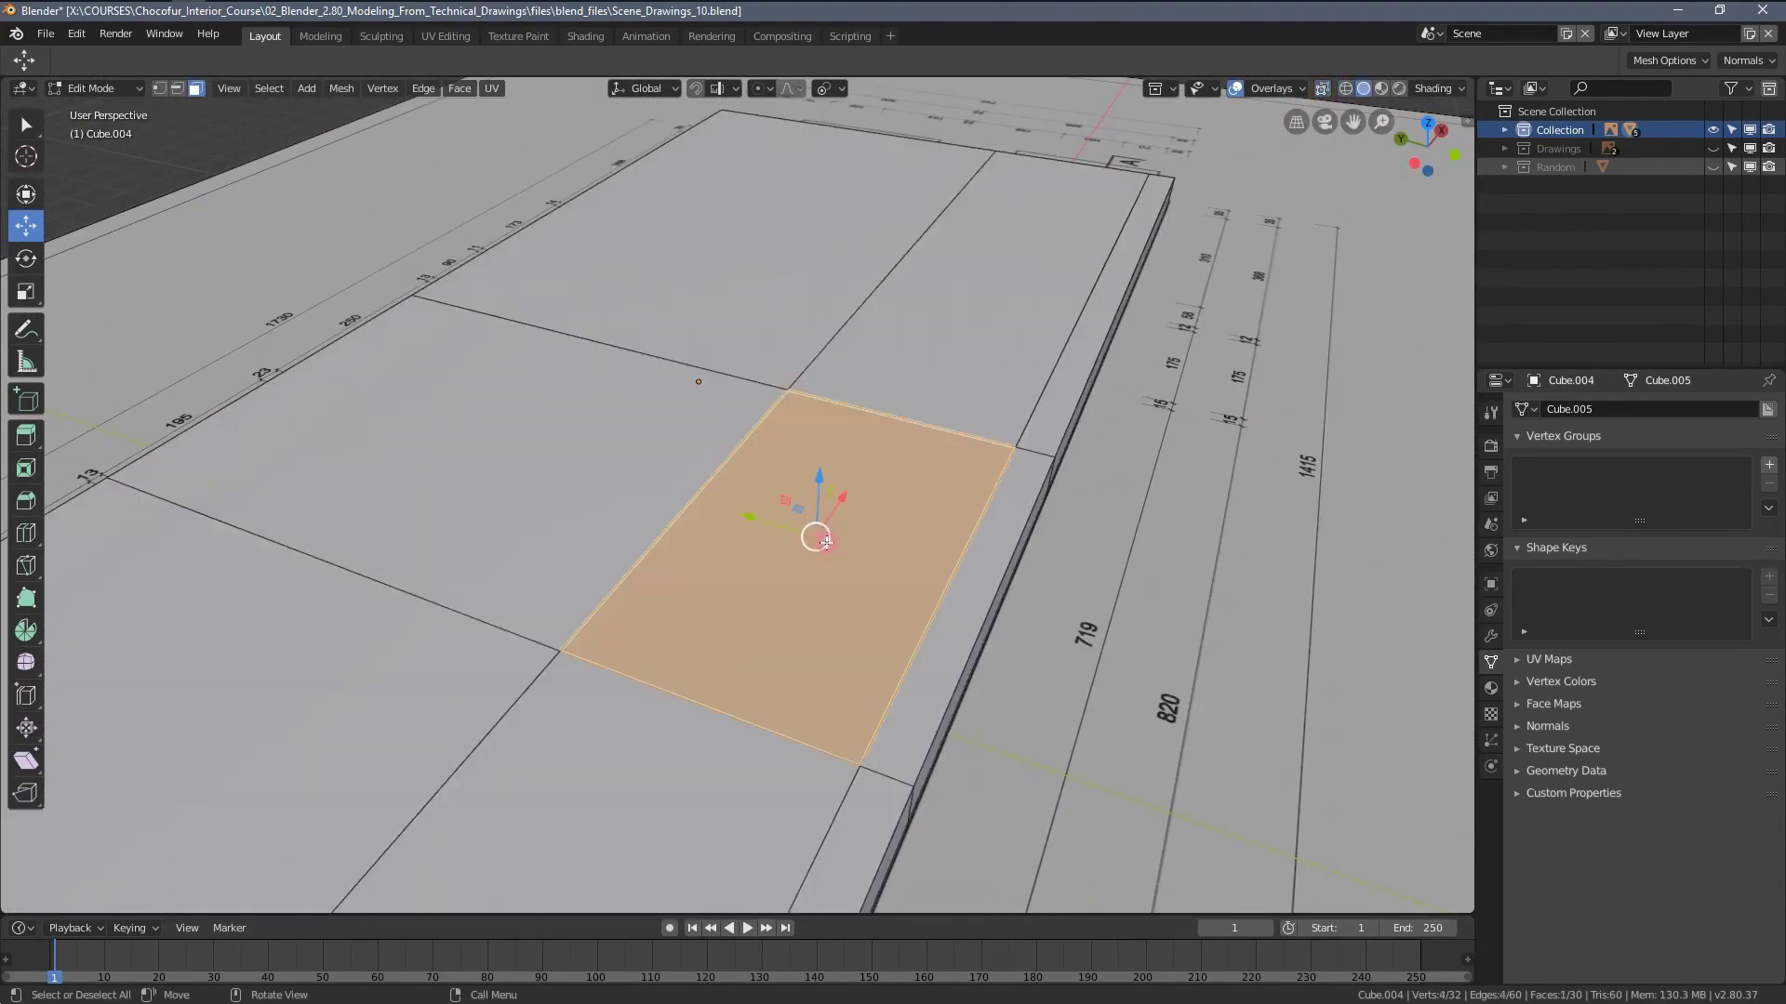
key("x")
left_click(824, 544)
left_click(812, 577)
left_click(812, 577)
Fill the missing side faces around the inside of the stair opening
key("f")
left_click(783, 409)
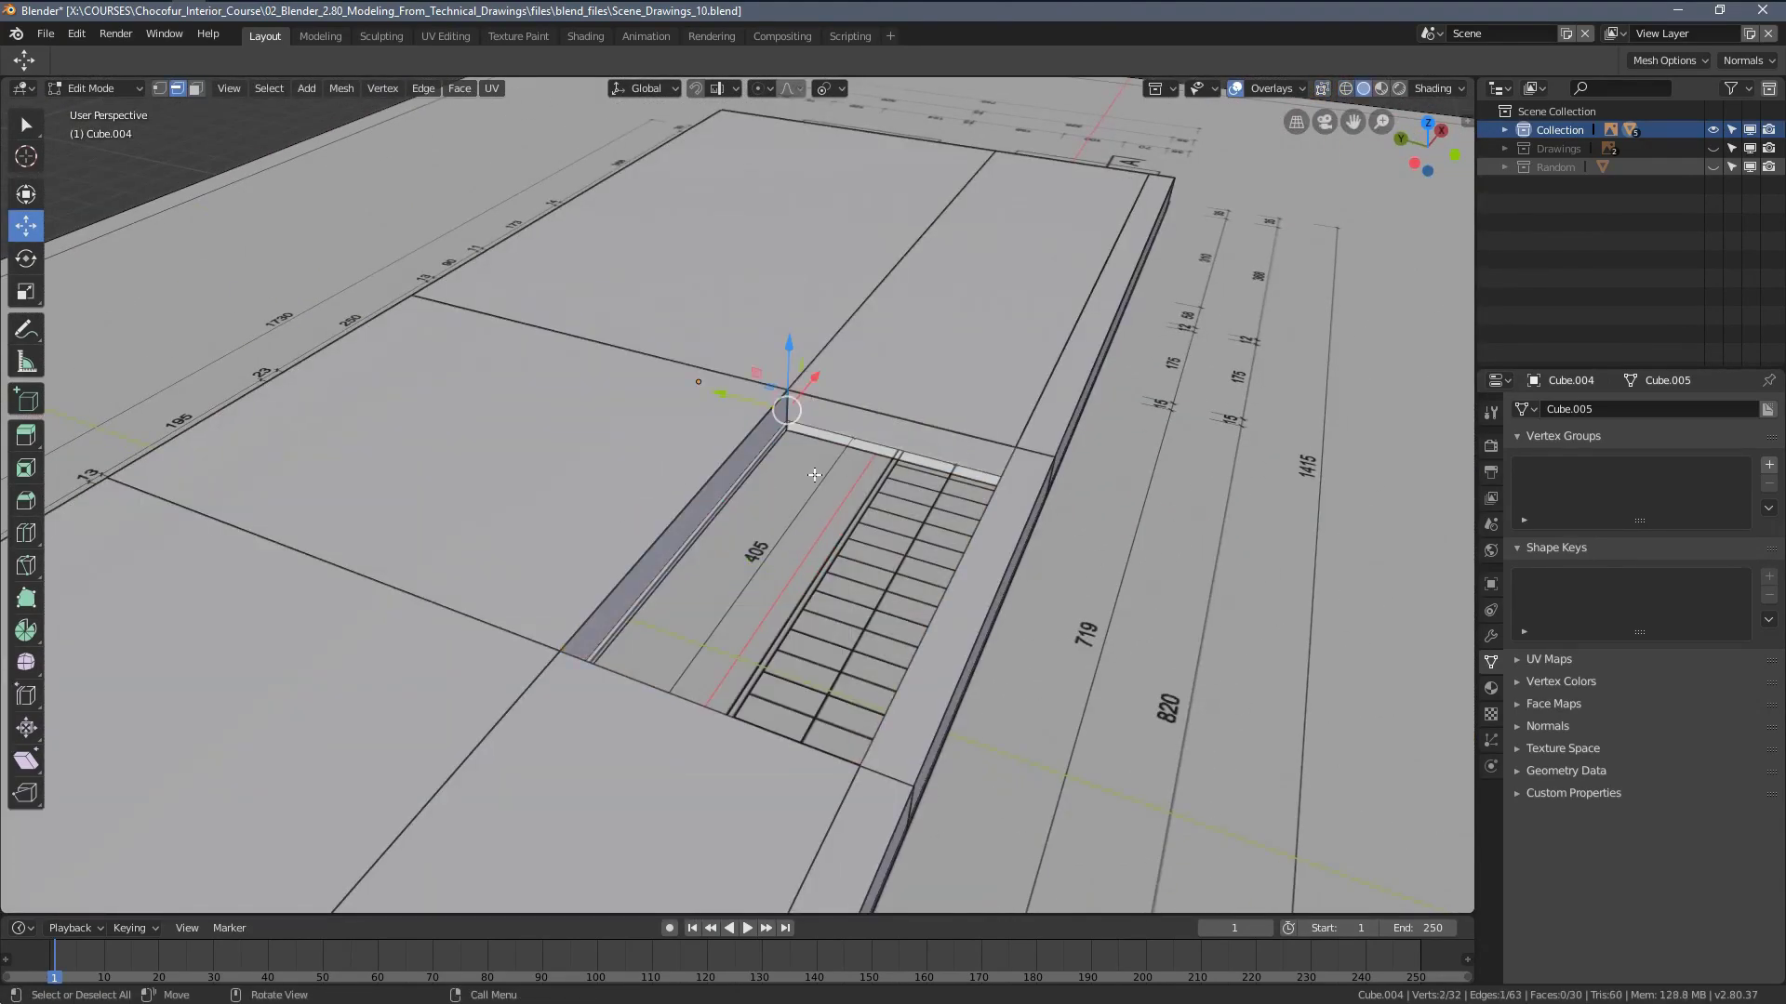
middle_click_drag(814, 472, 996, 438)
key("f")
key("f")
key("f")
Add a crosswise loop cut between the stair opening and the slab's slanted end, flattened along X with scale 0
key("KP_7")
middle_click_drag(390, 437, 676, 443, "shift")
key("z")
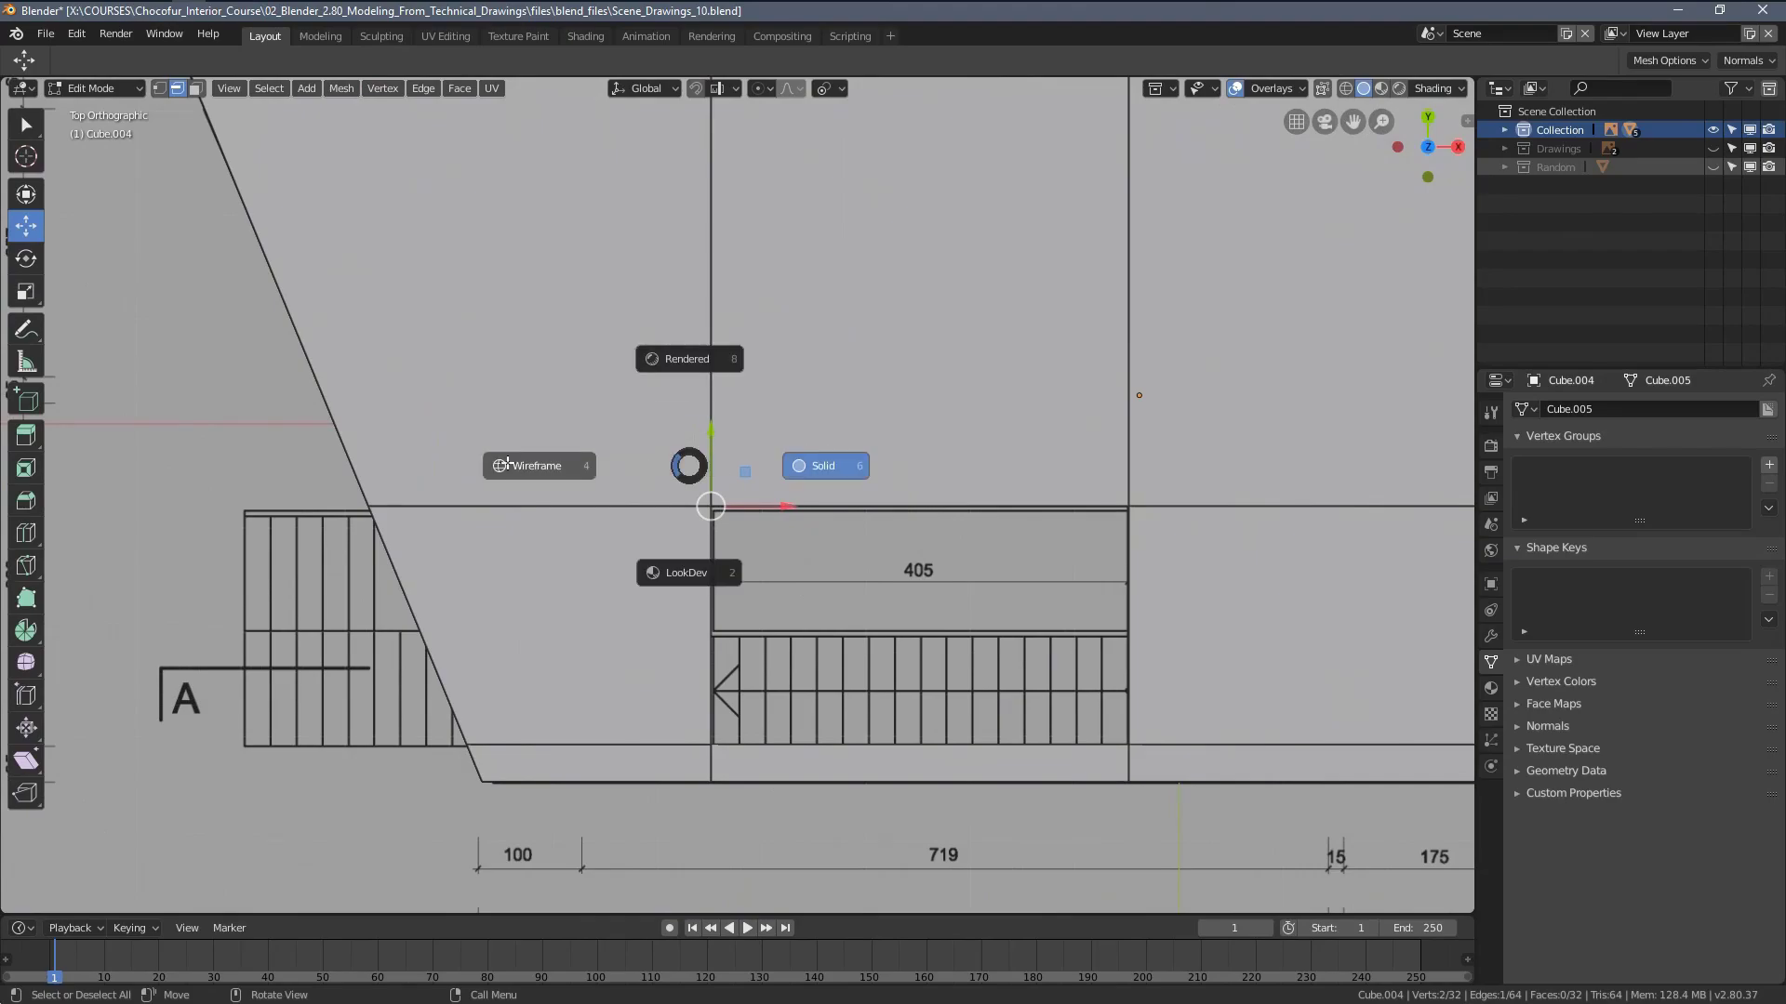
left_click(508, 465)
key("a")
key("a")
key("ctrl+r")
left_click(641, 515)
left_click(606, 517)
key("s")
key("x")
key("0")
key("Return")
Move the flattened cut to the exterior stair landing's inner edge and add a lengthwise loop cut along the bedroom wall's landing side
key("g")
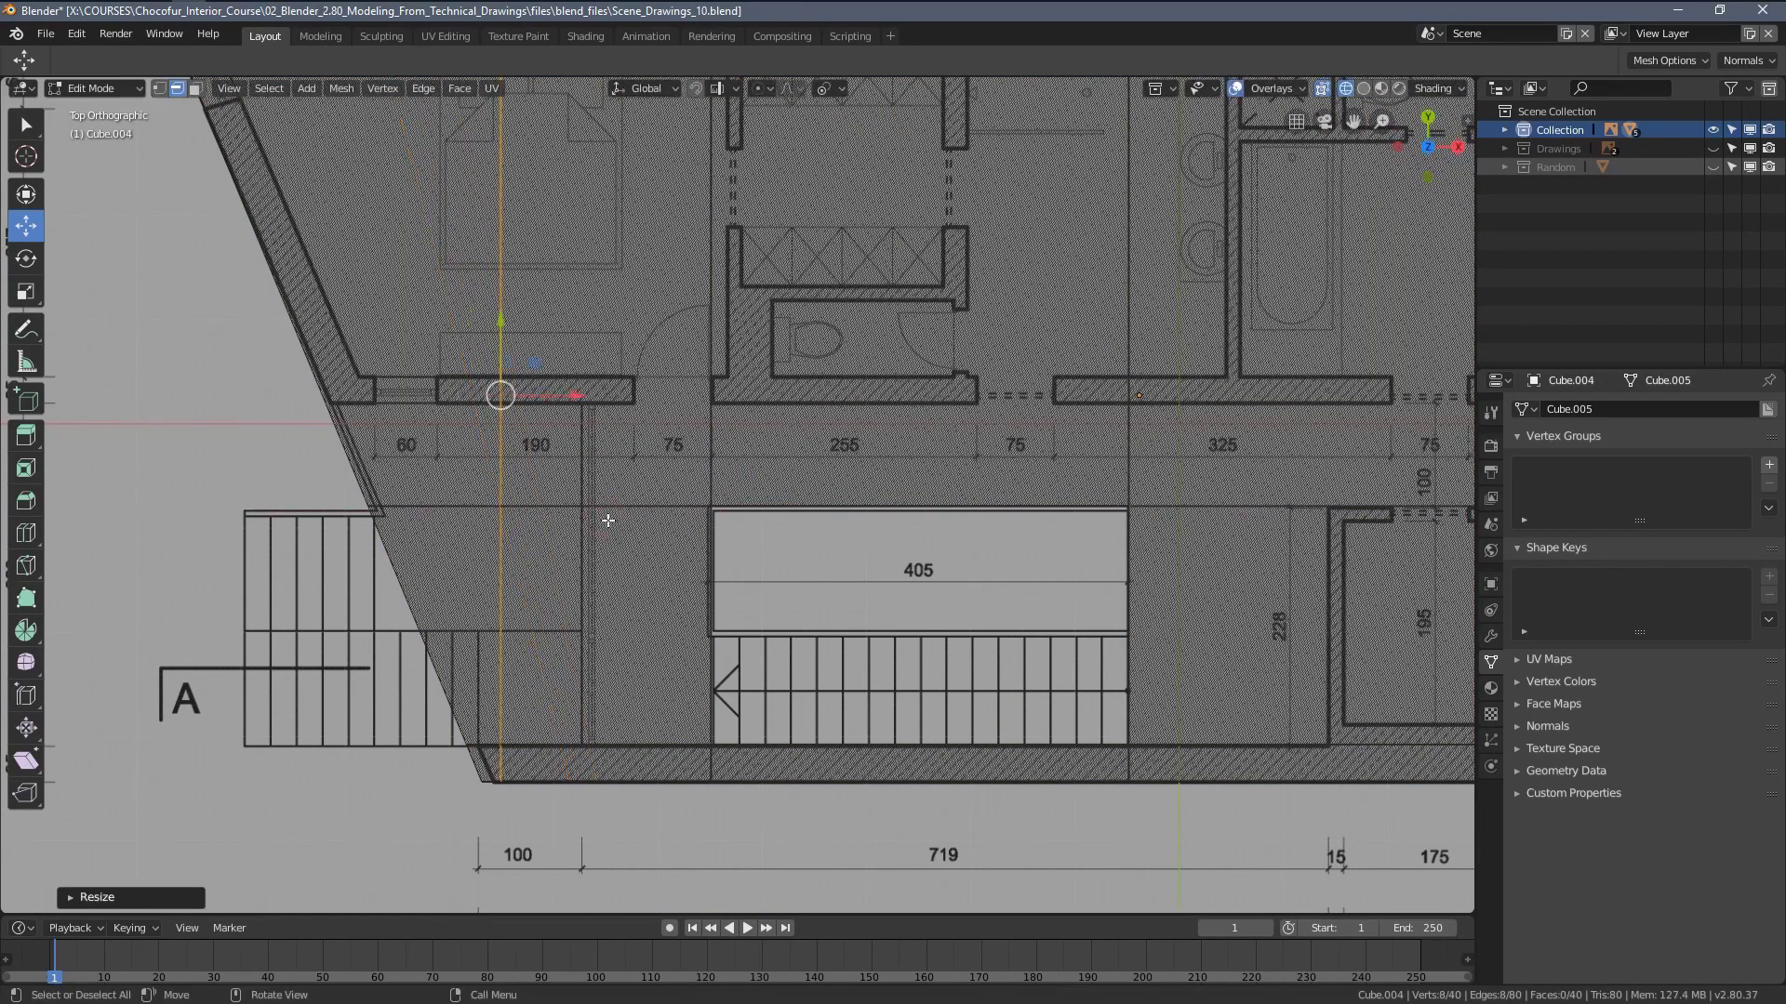
left_click(648, 389)
middle_click_drag(648, 389, 721, 504, "shift")
key("ctrl+r")
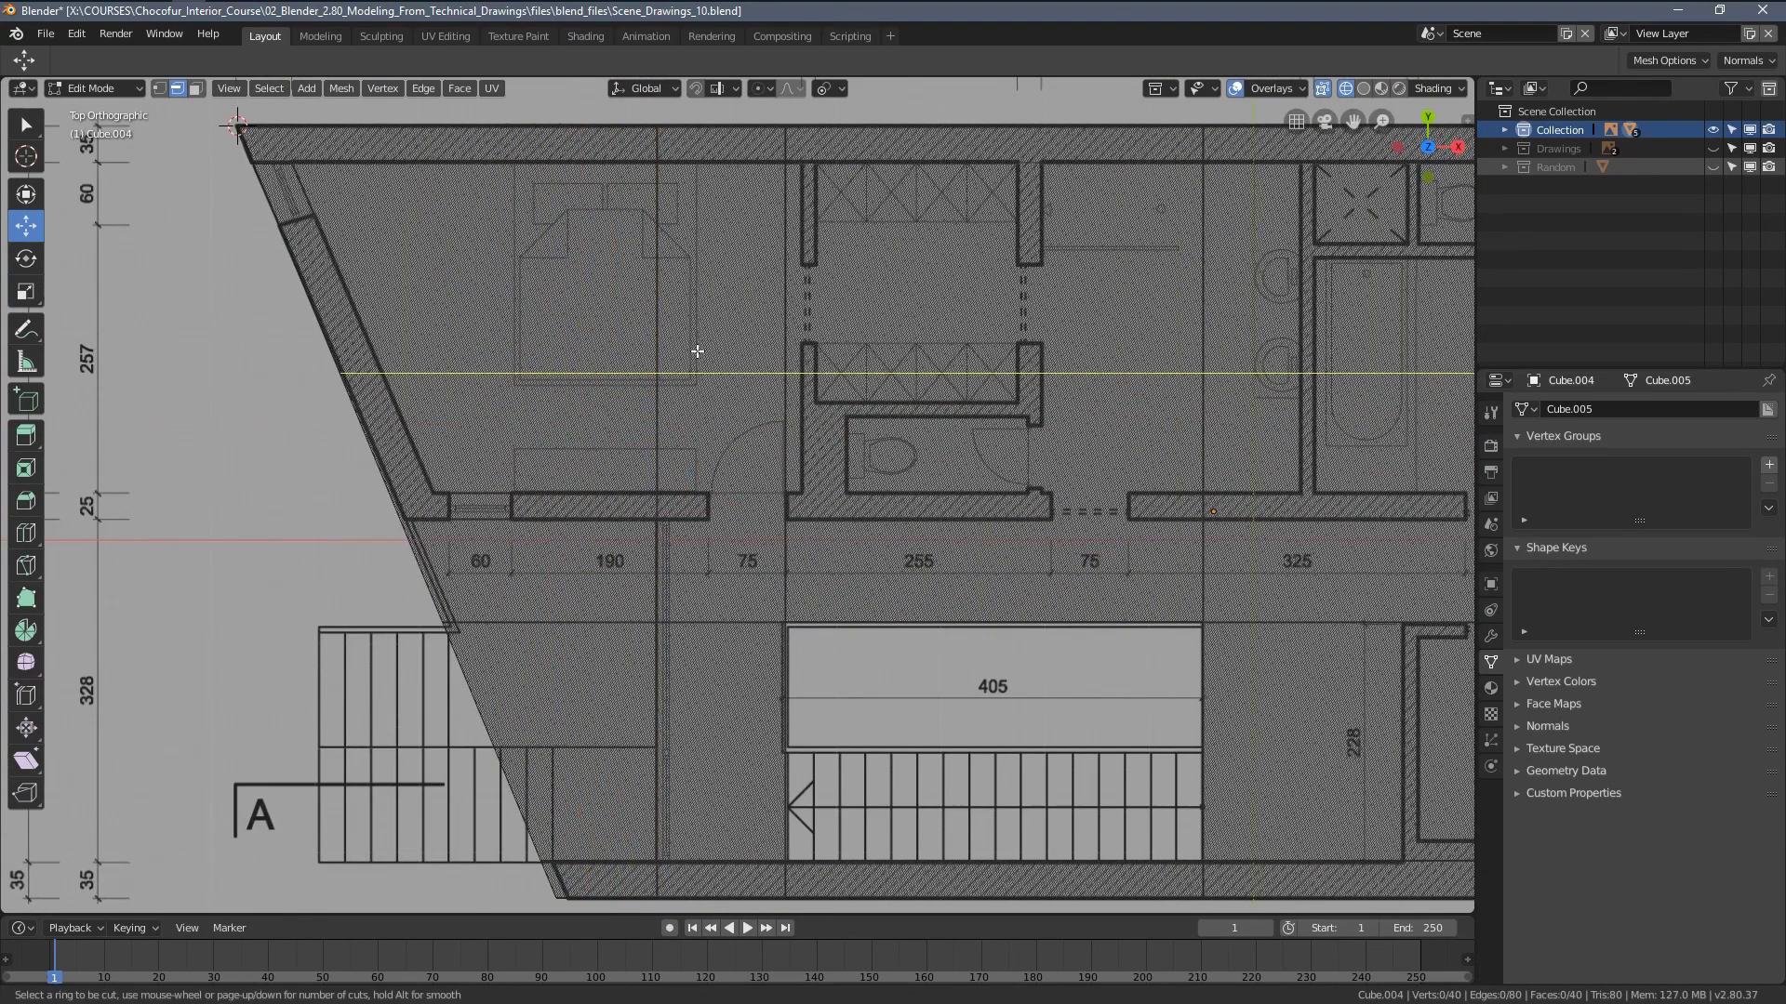
left_click(698, 350)
left_click(717, 534)
Delete the slab's top, bottom and end faces over the exterior stair landing
mouse_move(457, 647)
middle_mouse_down("shift")
mouse_move(757, 455)
mouse_move(796, 372)
middle_mouse_up("shift")
key("3")
key("shift+z")
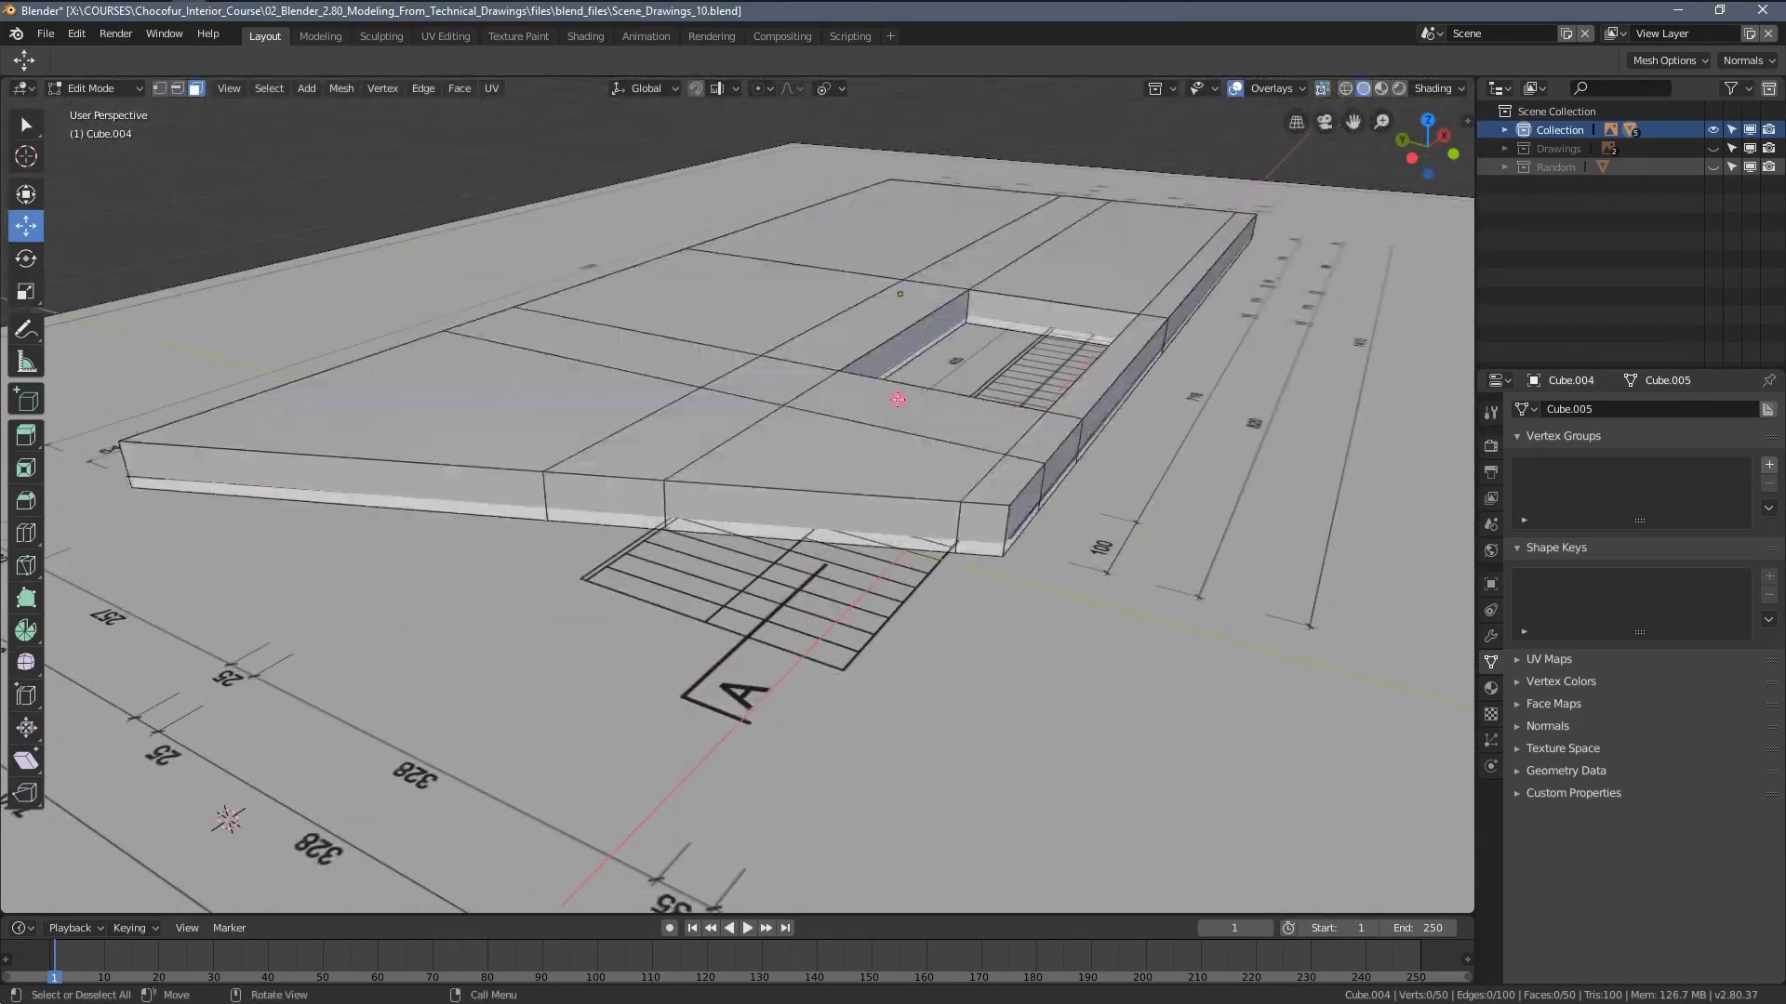
key("Tab")
key("Tab")
key("z")
mouse_move(602, 650)
middle_mouse_down()
mouse_move(710, 681)
mouse_move(773, 543)
middle_mouse_up()
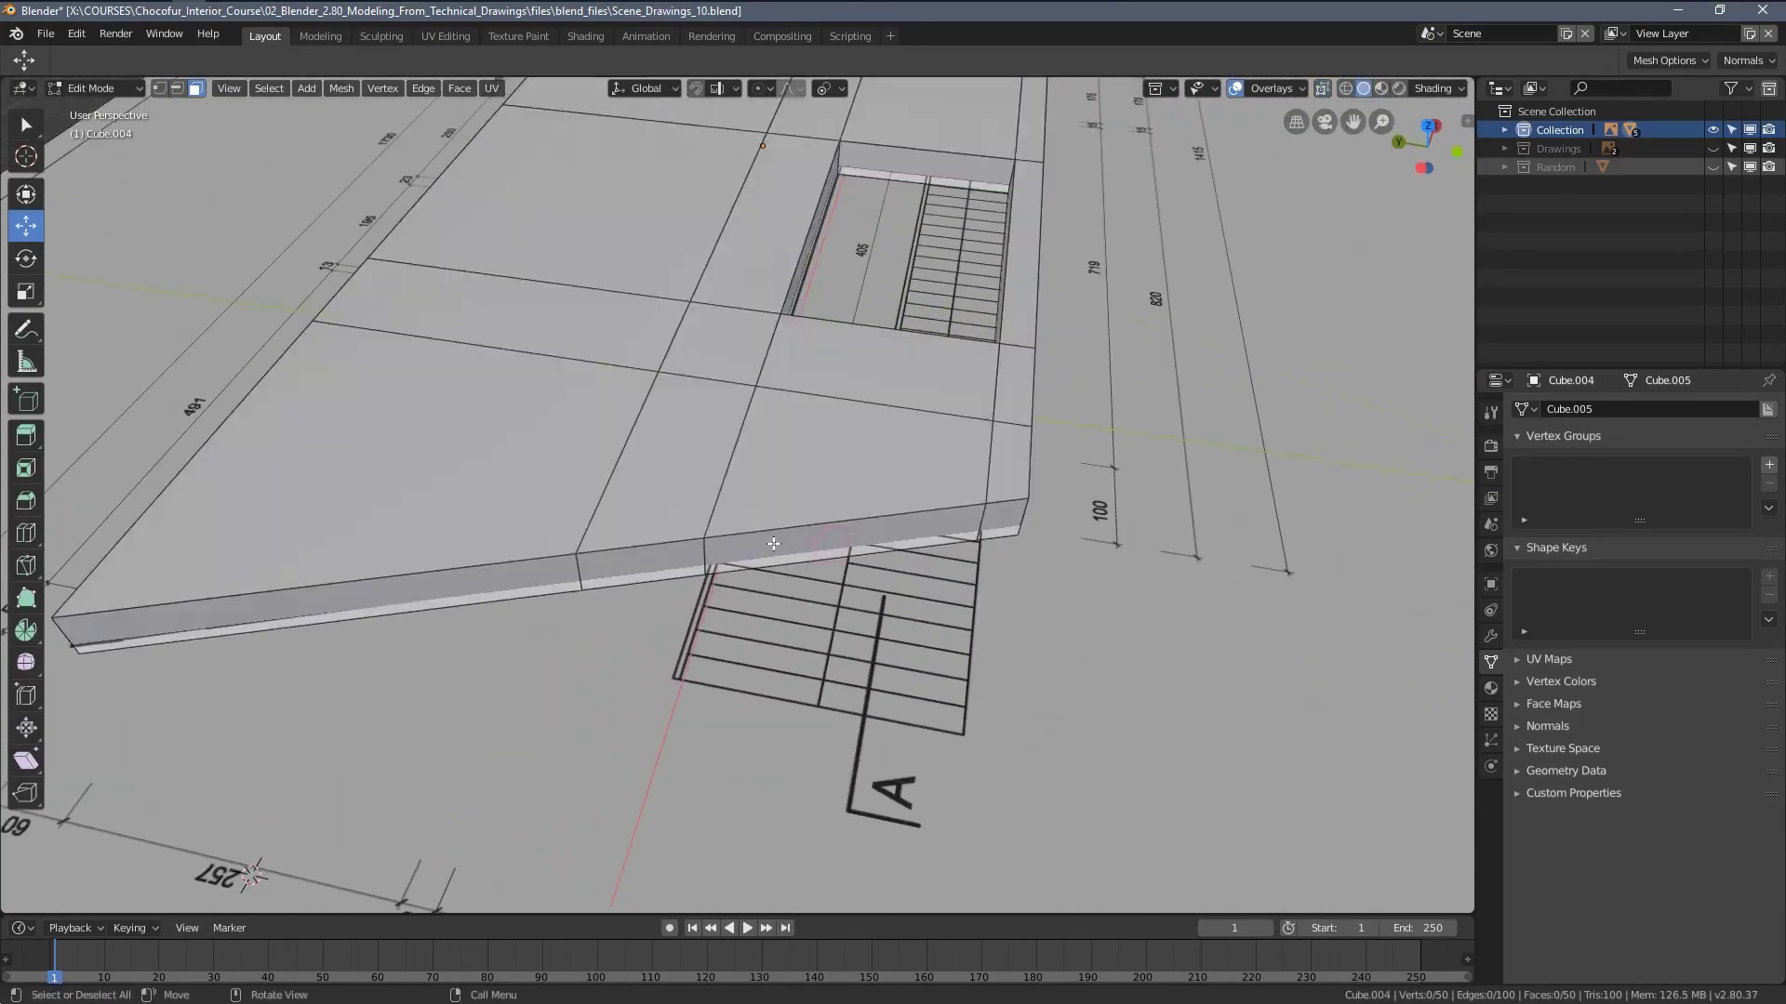
key("x")
left_click(794, 493)
mouse_move(763, 561)
middle_mouse_down()
mouse_move(851, 507)
mouse_move(776, 590)
middle_mouse_up()
scroll(776, 591, "up", 2)
left_click(697, 567)
left_click(937, 578, "shift")
key("x")
left_click(937, 581)
middle_click_drag(938, 580, 883, 516)
Leave mesh editing and hide the first floor drawing
key("Tab")
left_click(813, 661)
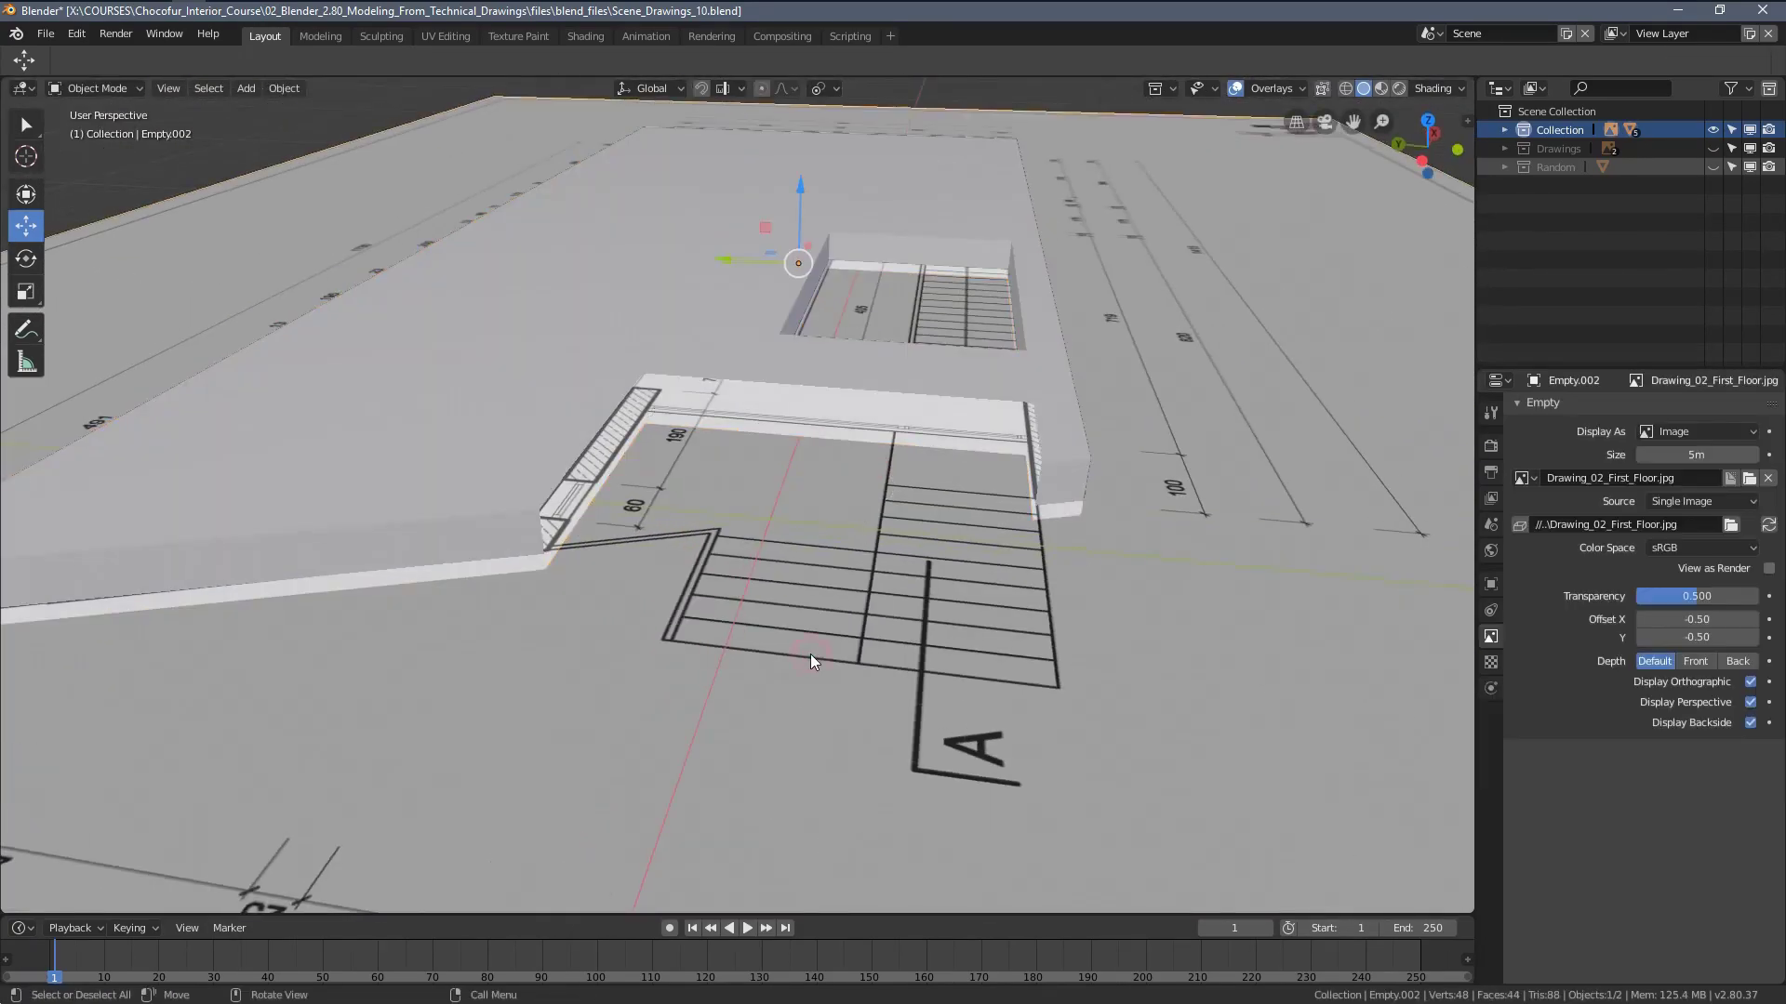
key("h")
middle_click_drag(813, 661, 654, 606)
Fill the open sides of the slab's landing recess with faces built from its border edges
left_click(701, 447)
key("Tab")
key("2")
left_click(647, 430)
left_click(653, 485, "shift")
key("f")
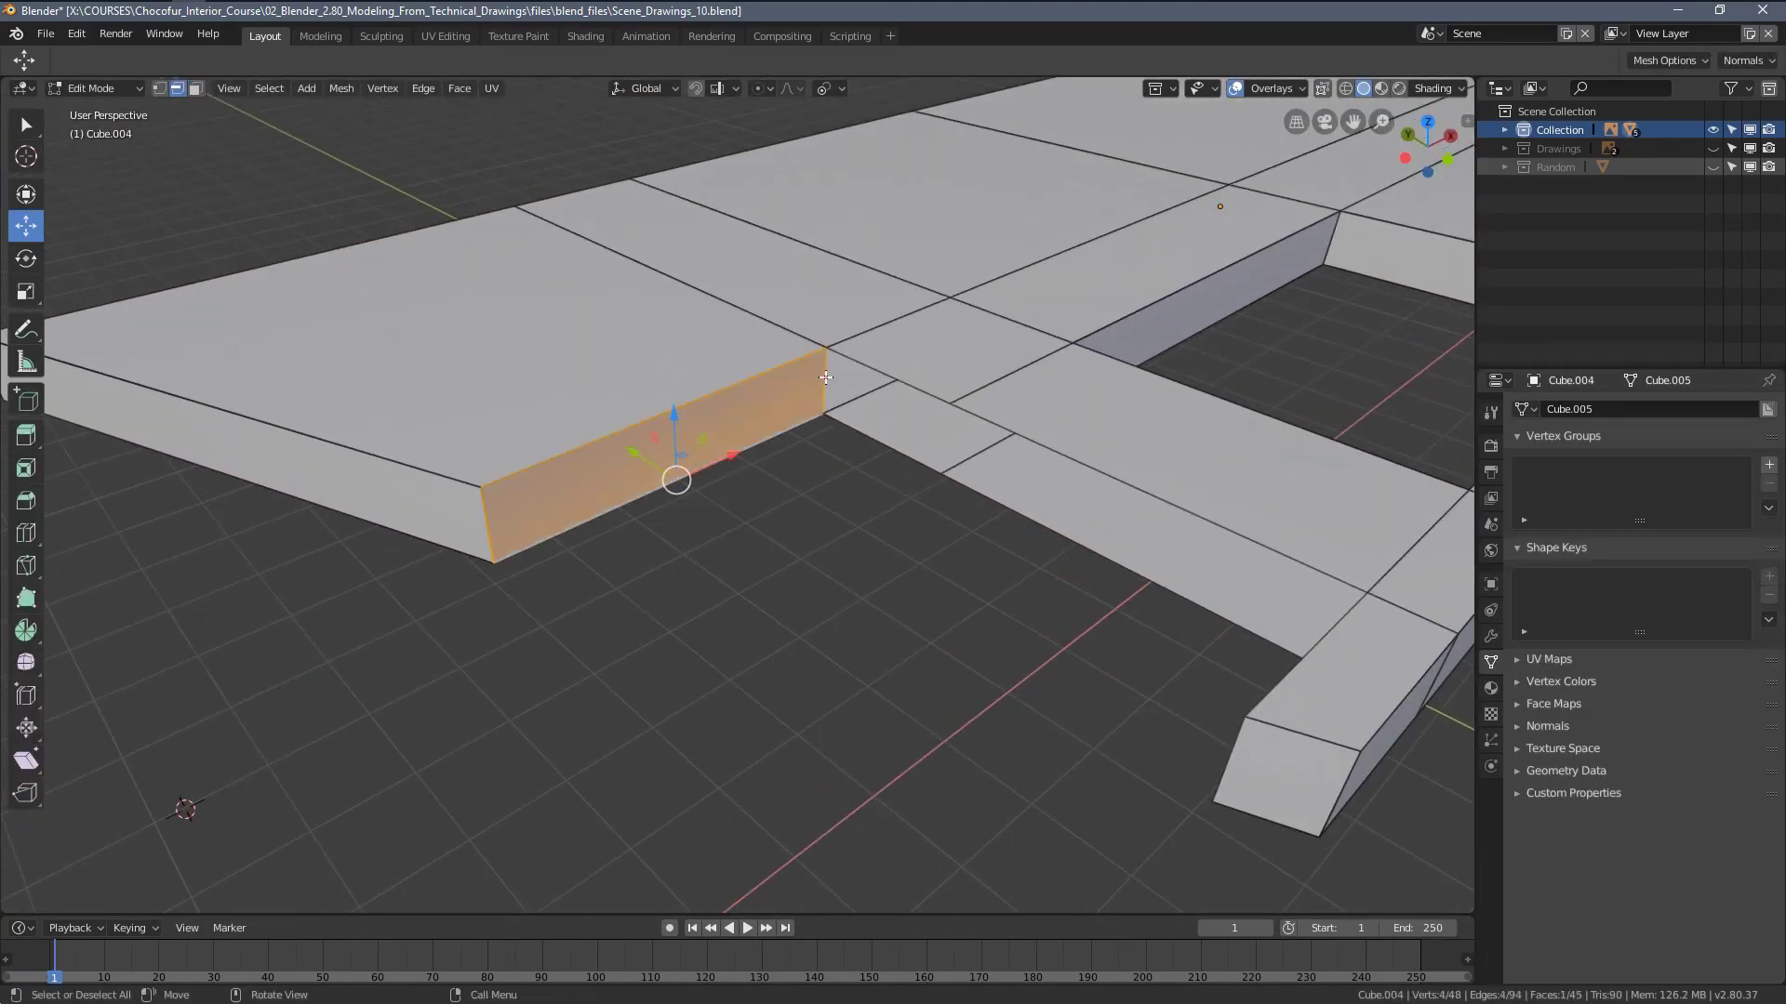
left_click(824, 381)
middle_click_drag(824, 381, 771, 498)
key("f")
key("f")
key("f")
key("Tab")
key("KP_7")
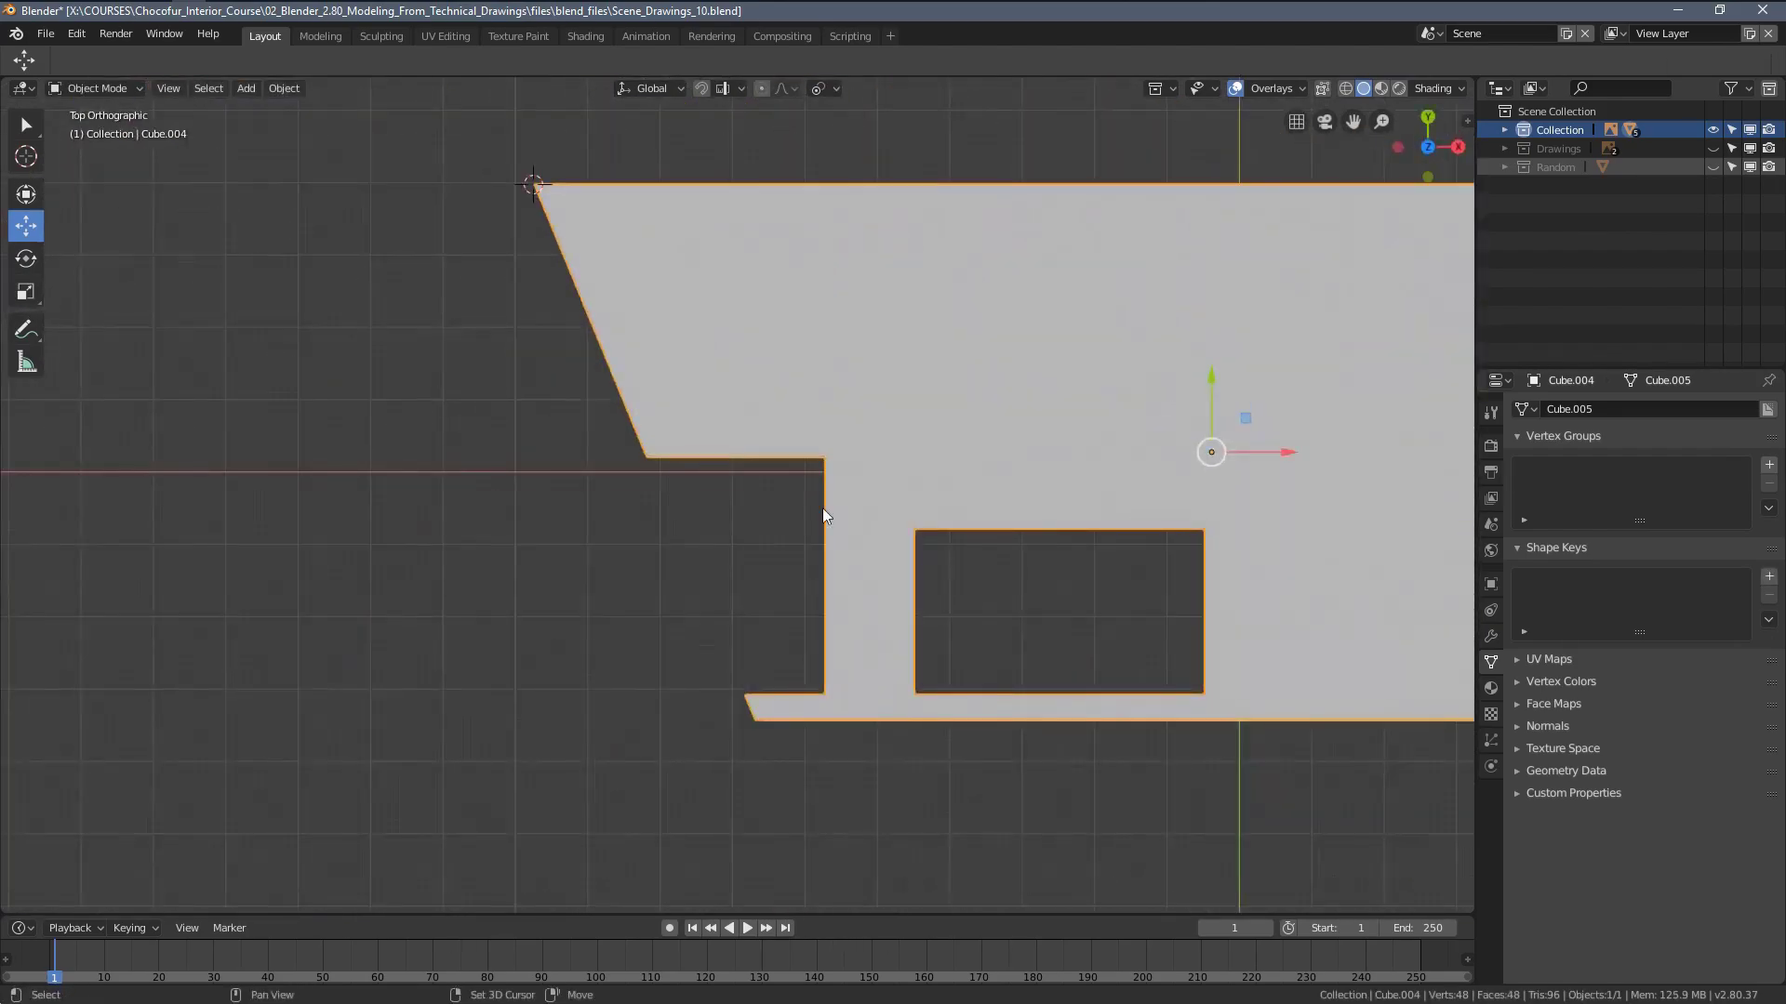
scroll(772, 497, "down", 3)
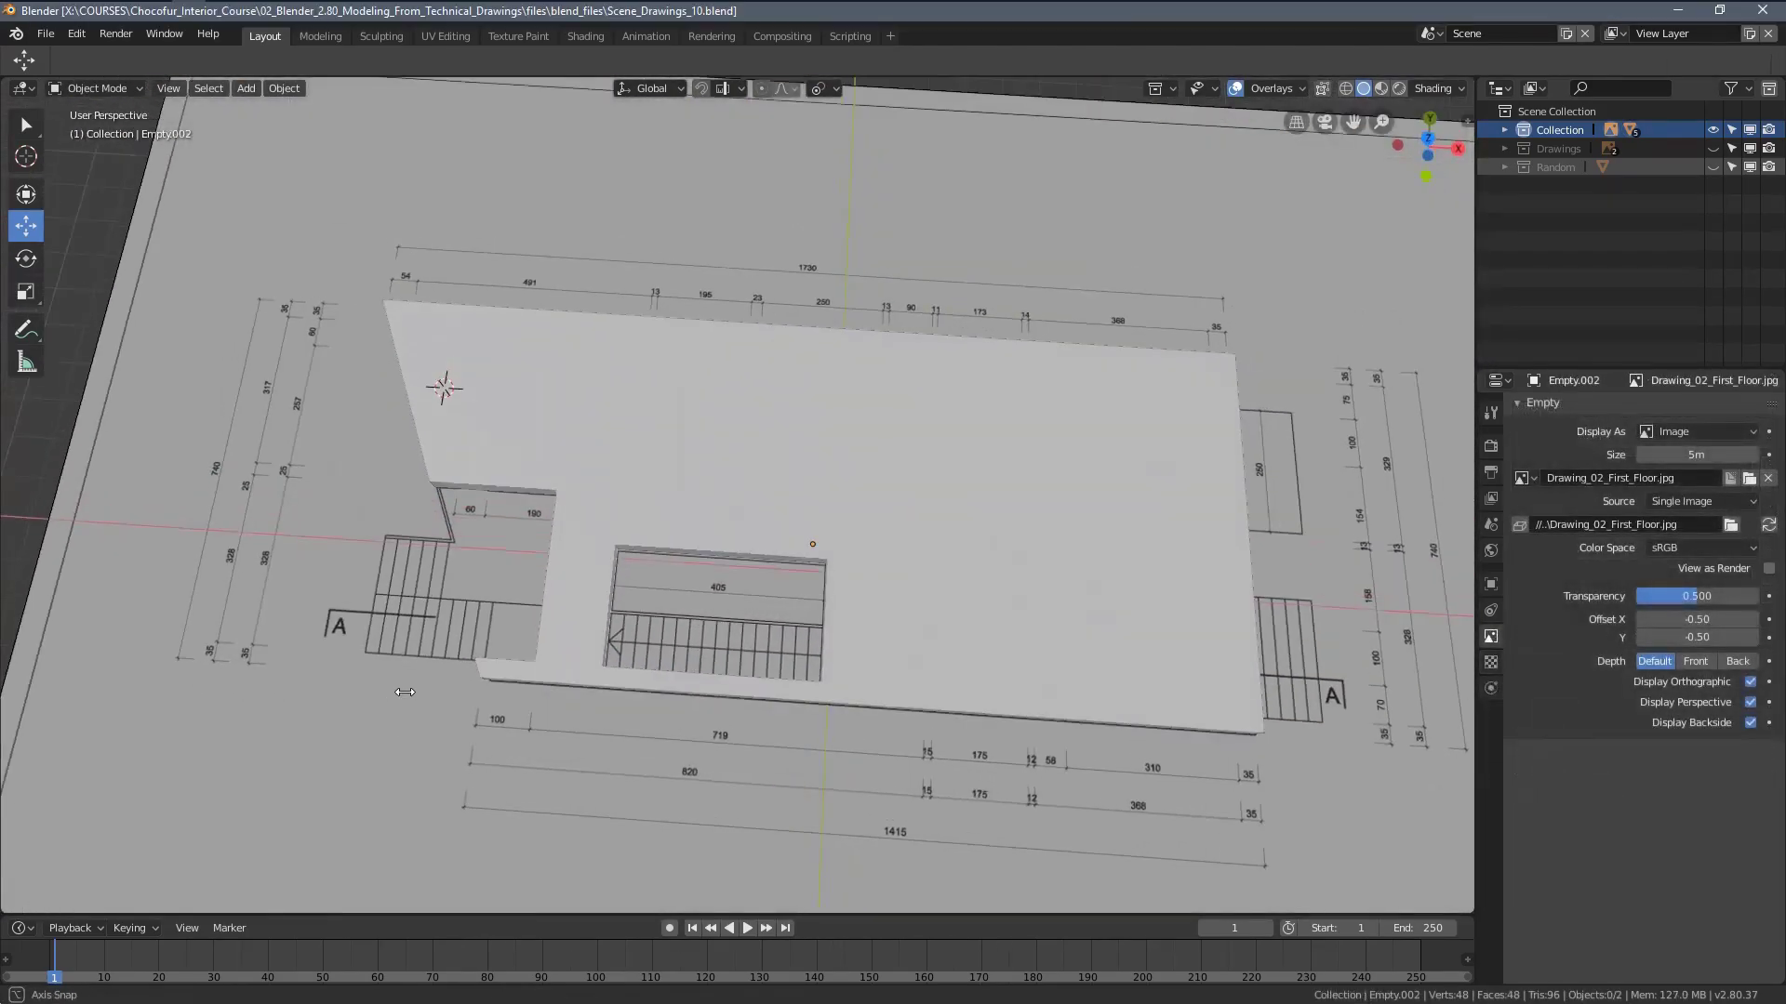
Examine in wireframe how the slab's slanted wall end, landing recess and stair opening line up with the first floor plan
mouse_move(405, 692)
middle_mouse_down()
mouse_move(442, 690)
mouse_move(527, 590)
mouse_move(787, 468)
mouse_move(865, 621)
mouse_move(837, 609)
mouse_move(738, 633)
mouse_move(625, 681)
mouse_move(906, 396)
mouse_move(869, 471)
mouse_move(763, 516)
mouse_move(772, 595)
mouse_move(928, 667)
middle_mouse_up()
scroll(526, 590, "up", 5)
scroll(604, 565, "up", 1)
left_click(586, 536)
key("Tab")
key("z")
left_click(745, 629)
left_click(623, 685)
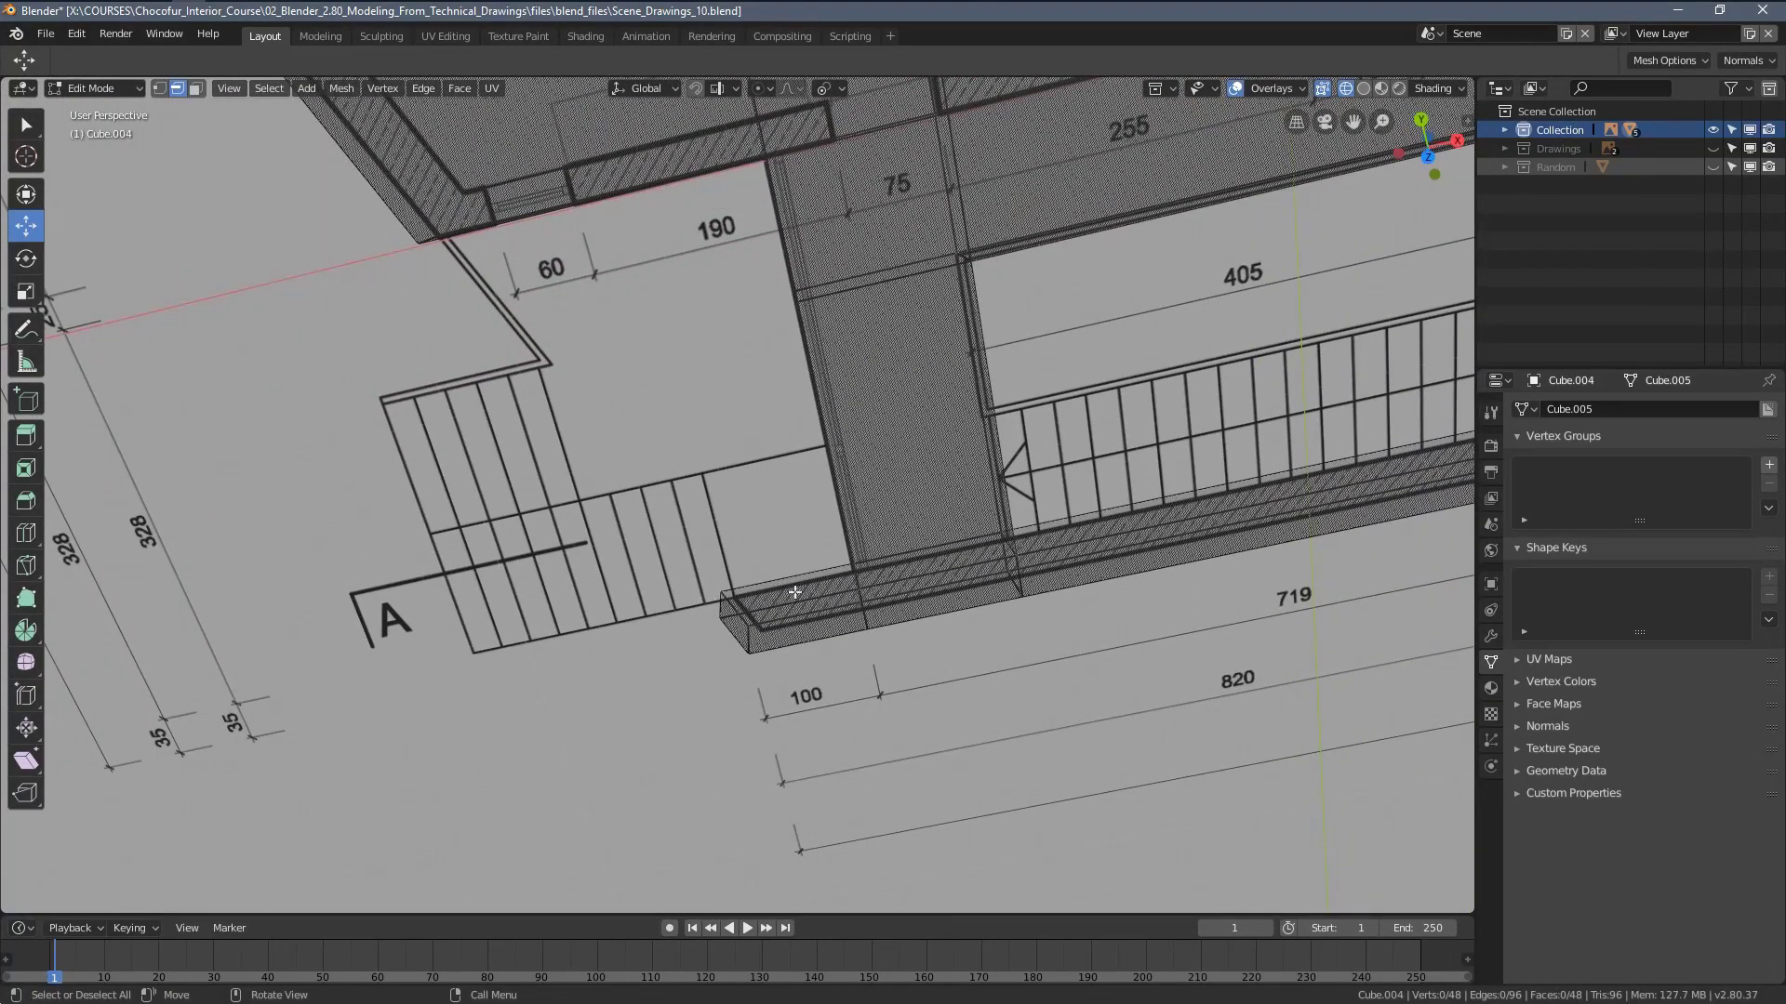
middle_click_drag(794, 592, 761, 472)
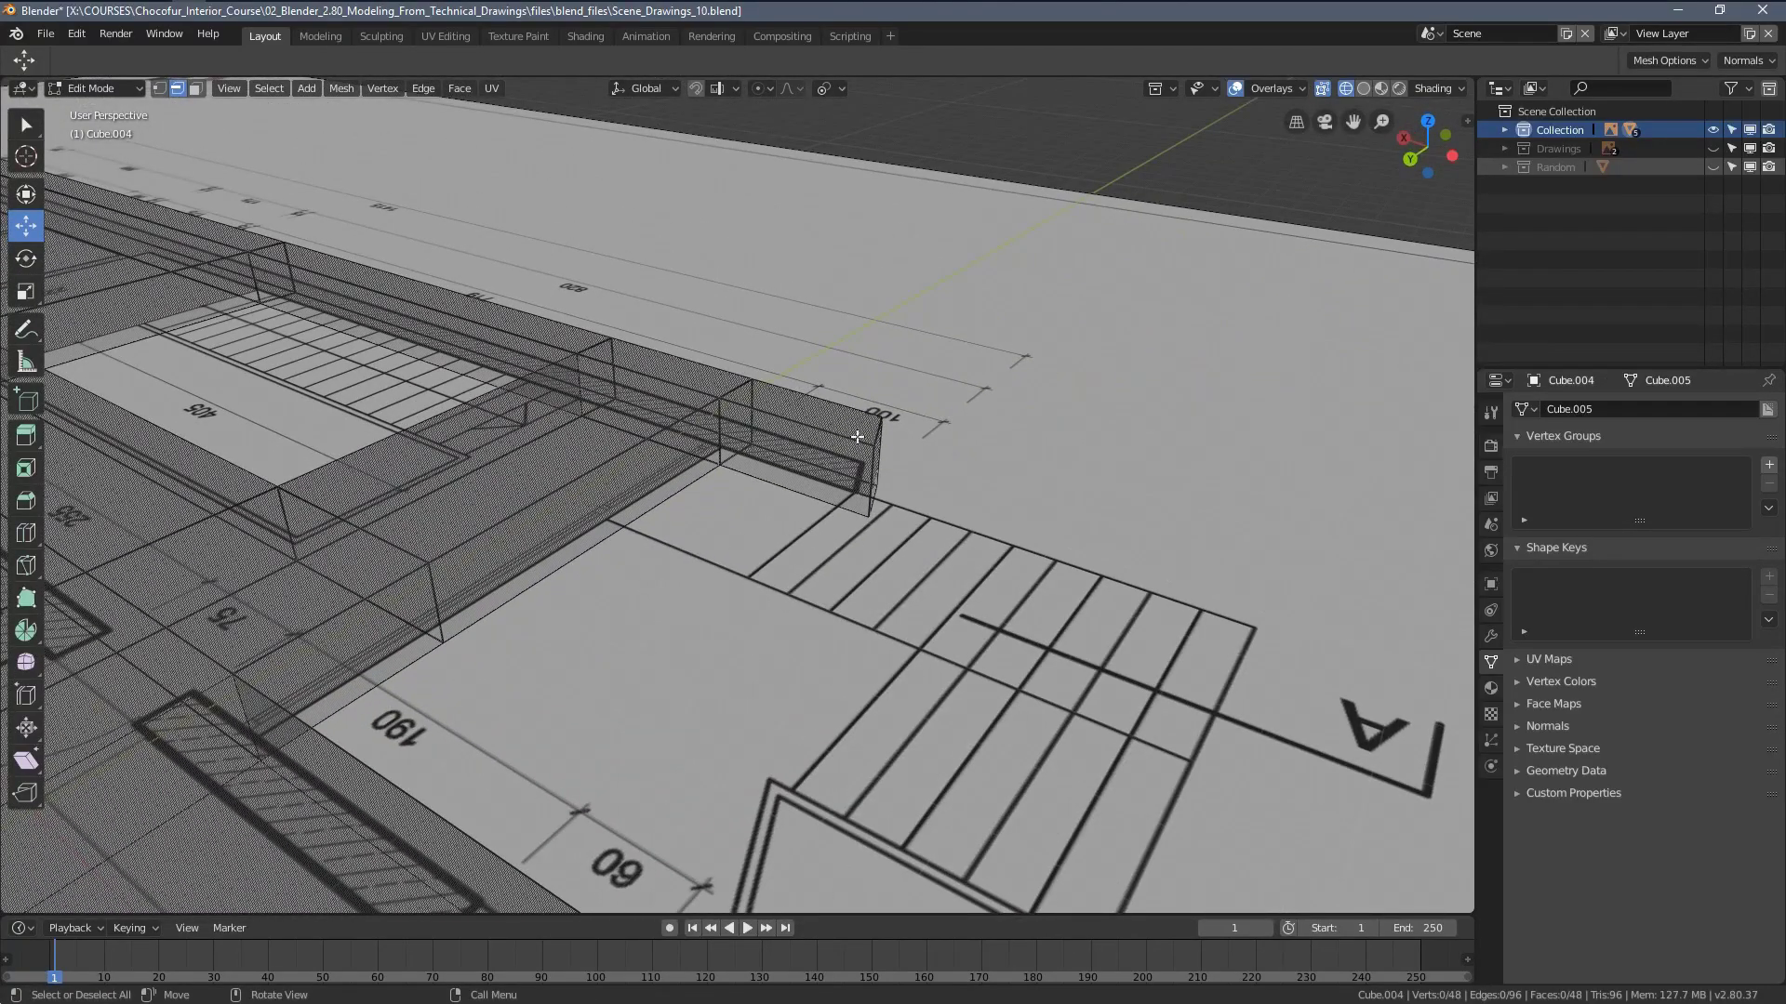
middle_click_drag(856, 436, 675, 686)
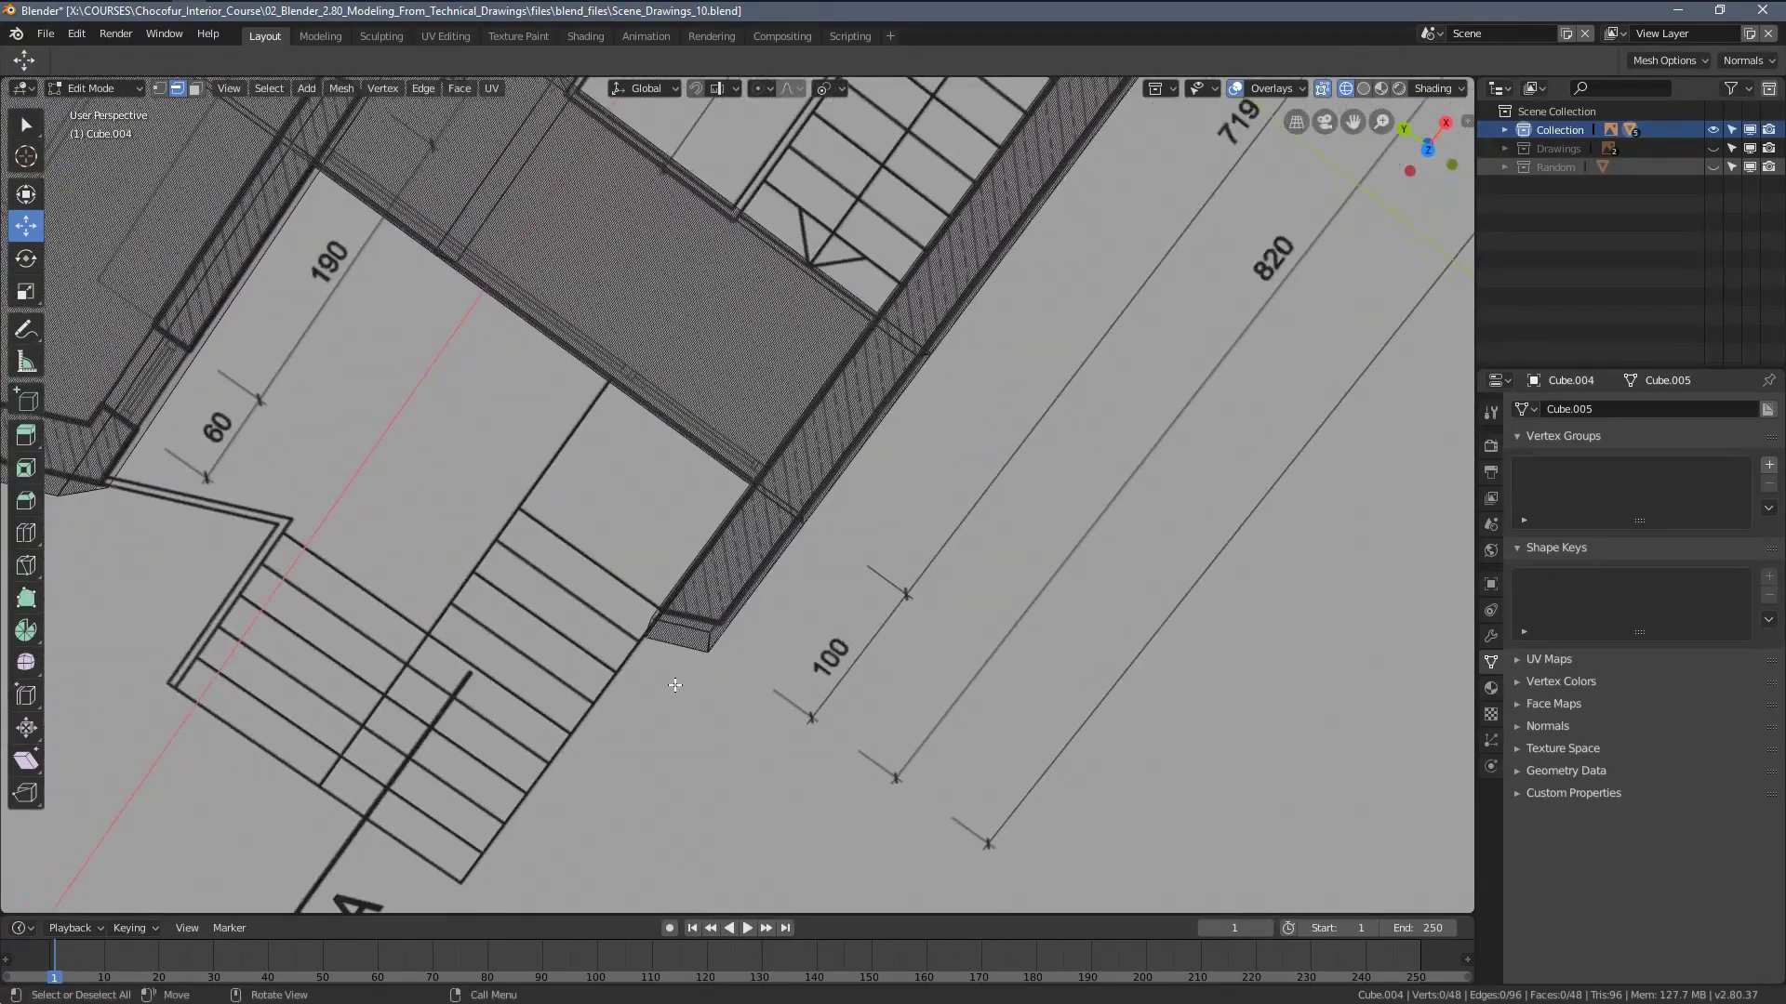
key("KP_7")
scroll(784, 479, "up", 3)
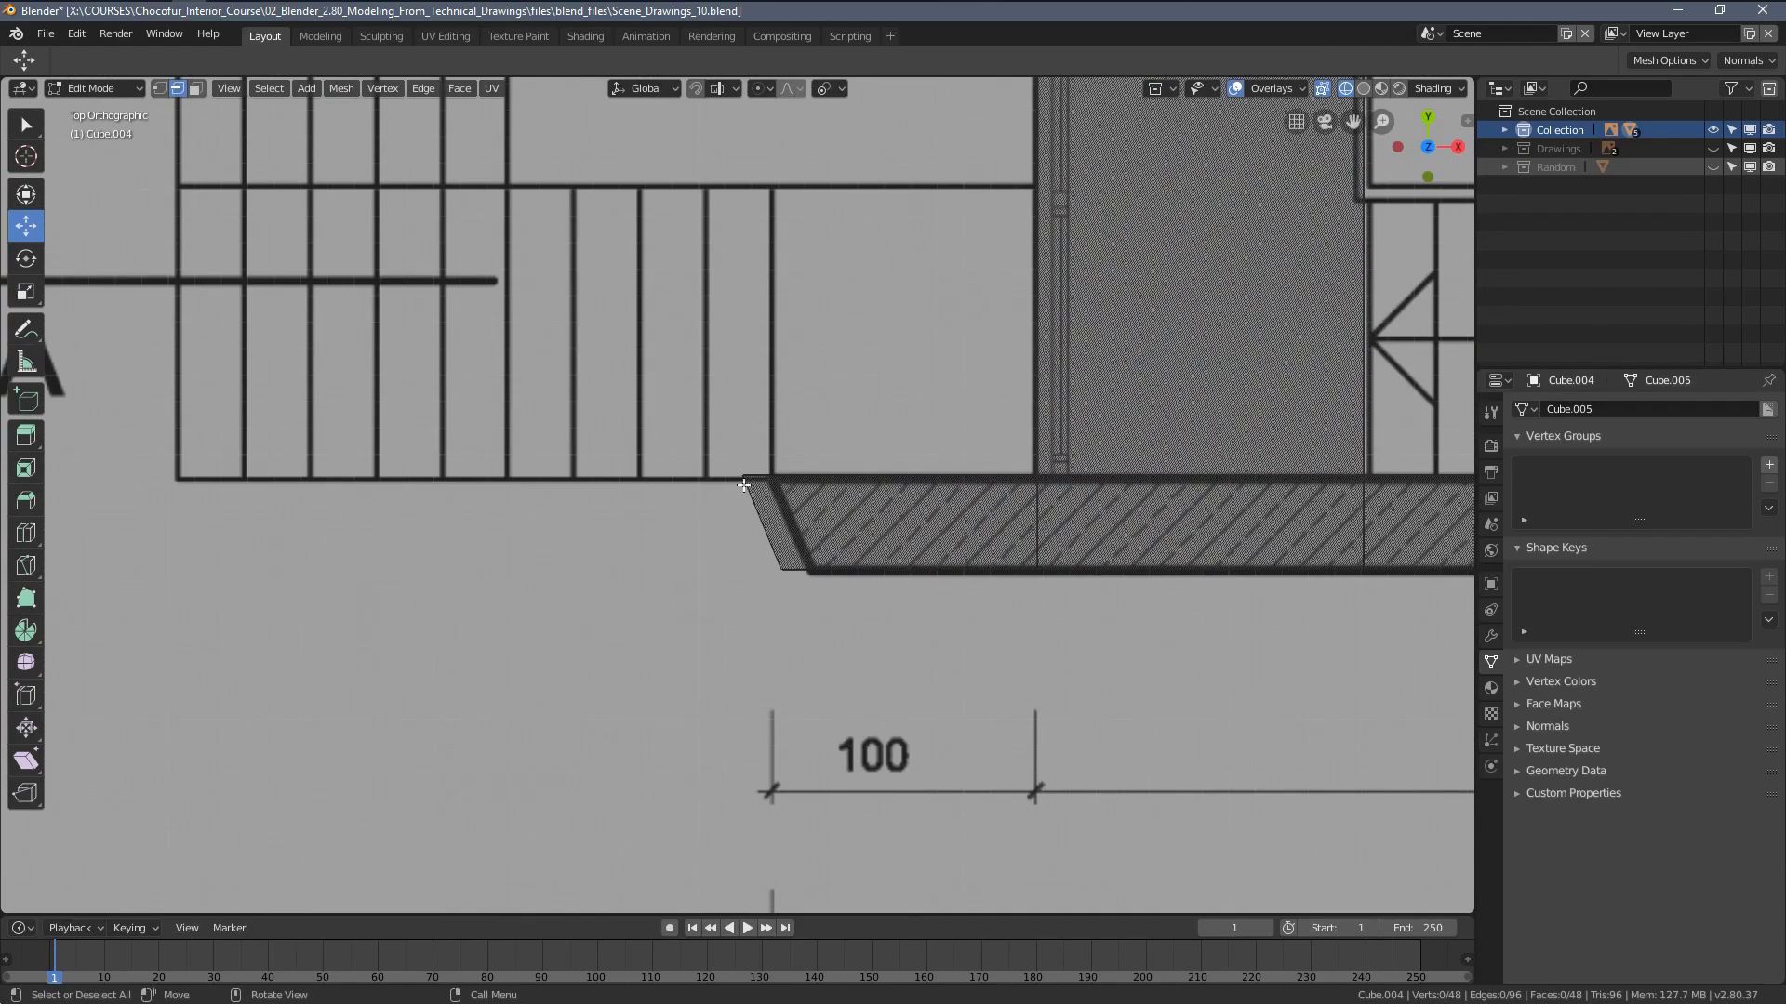
scroll(736, 478, "down", 8)
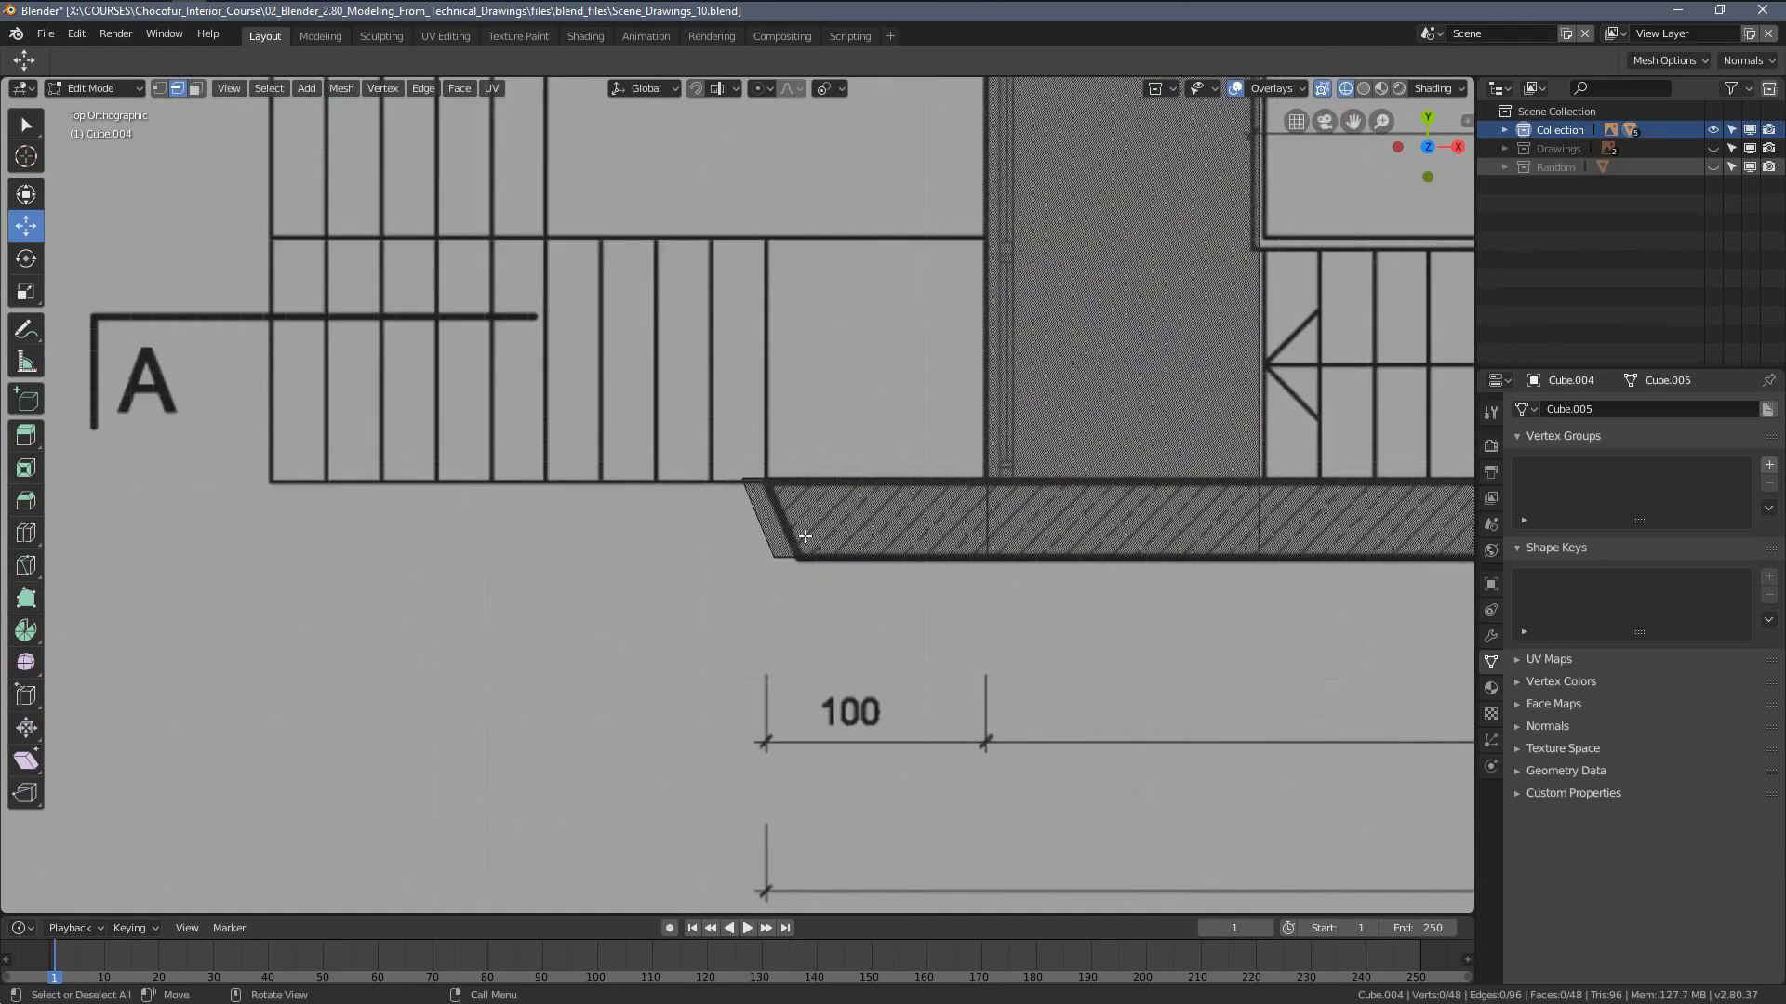
middle_click_drag(863, 611, 663, 662, "shift")
key("Tab")
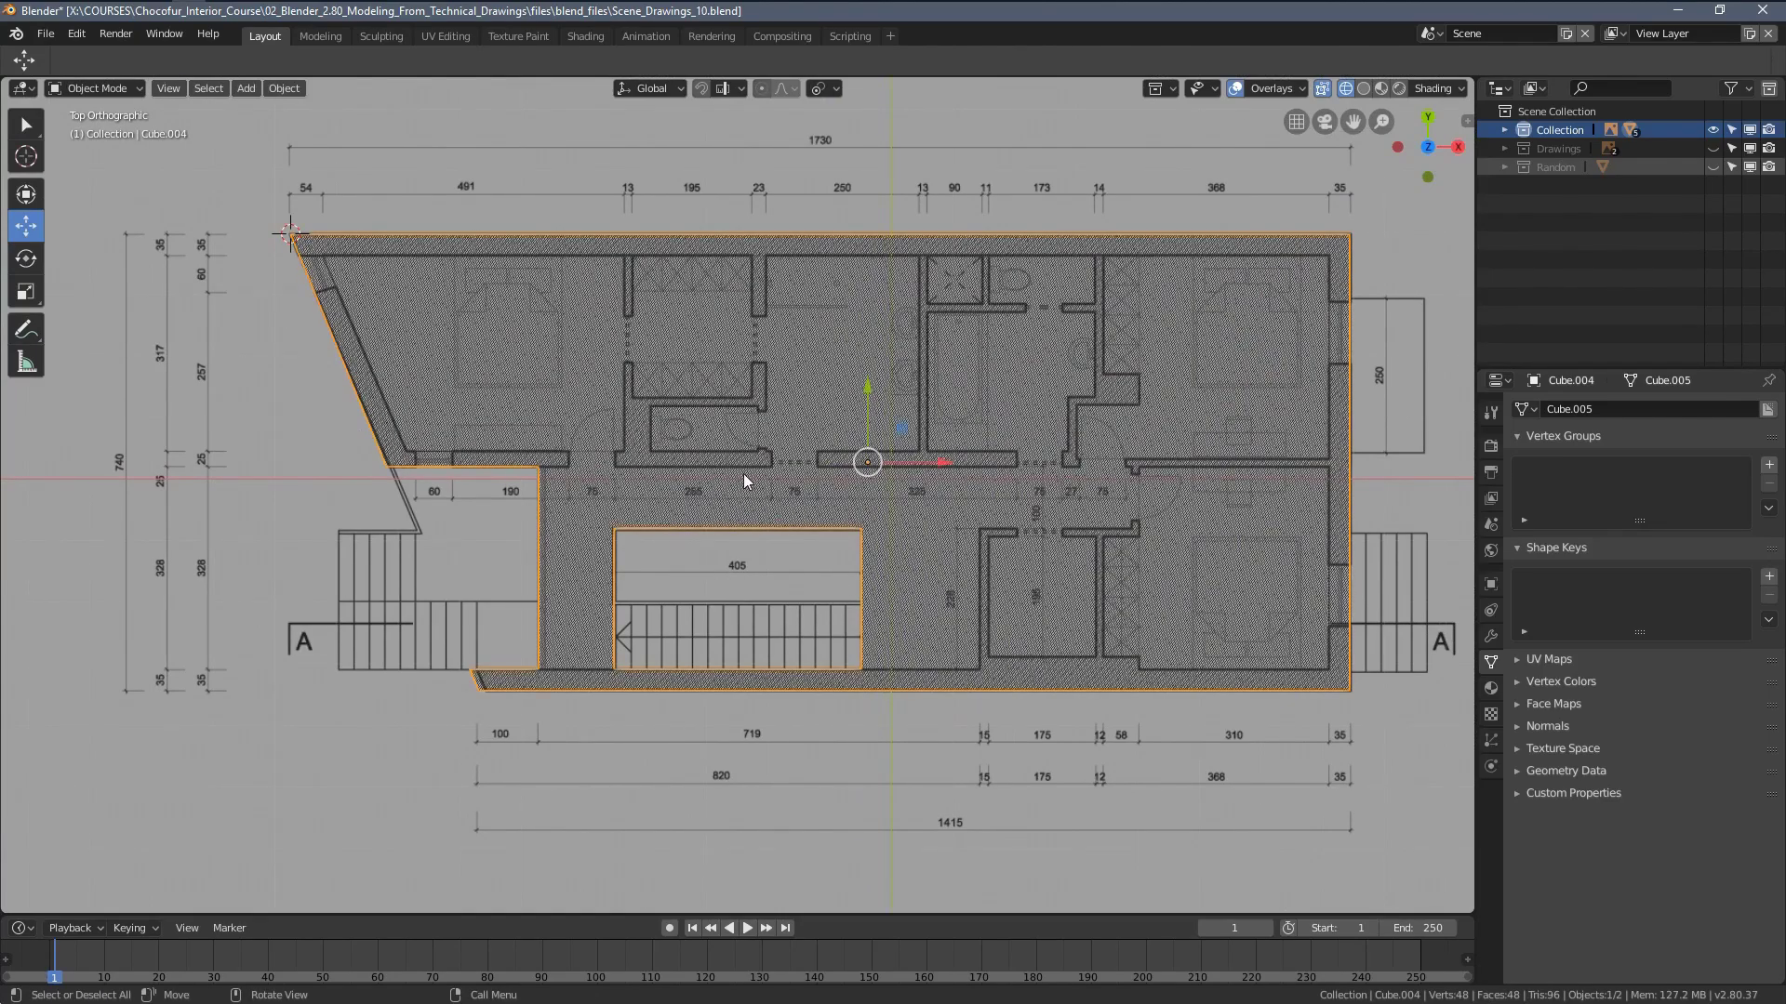
scroll(651, 513, "up", 3)
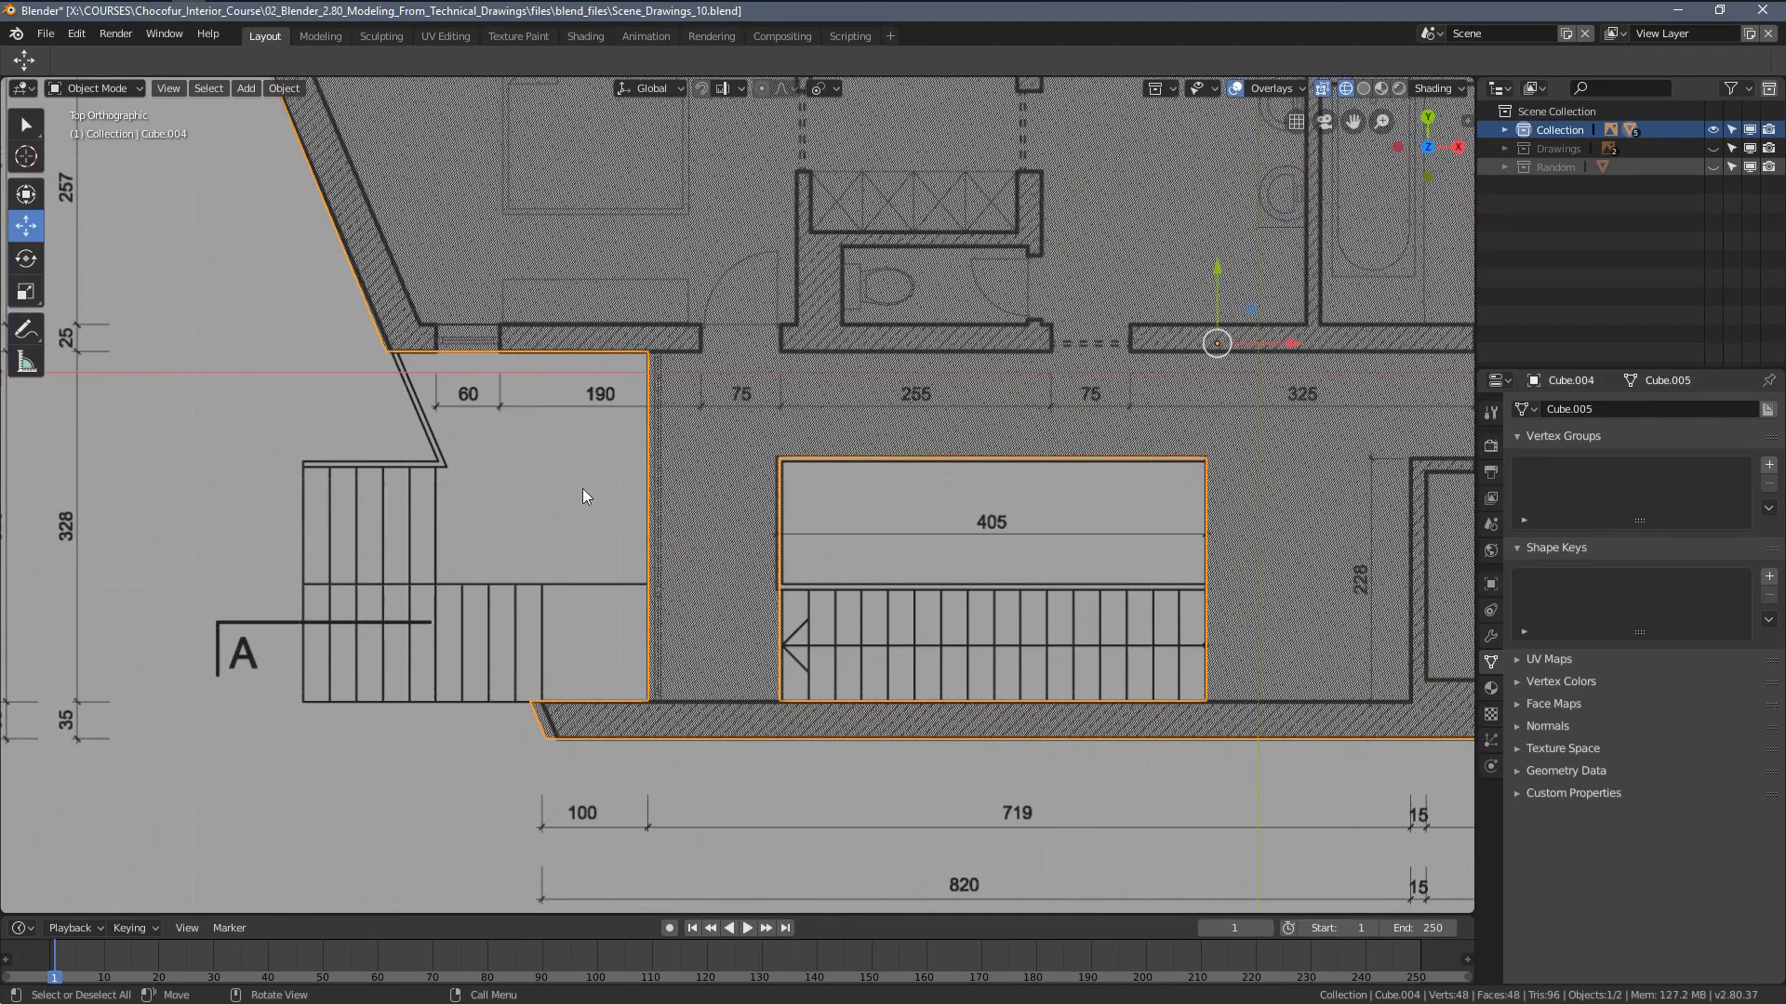
scroll(638, 537, "up", 6)
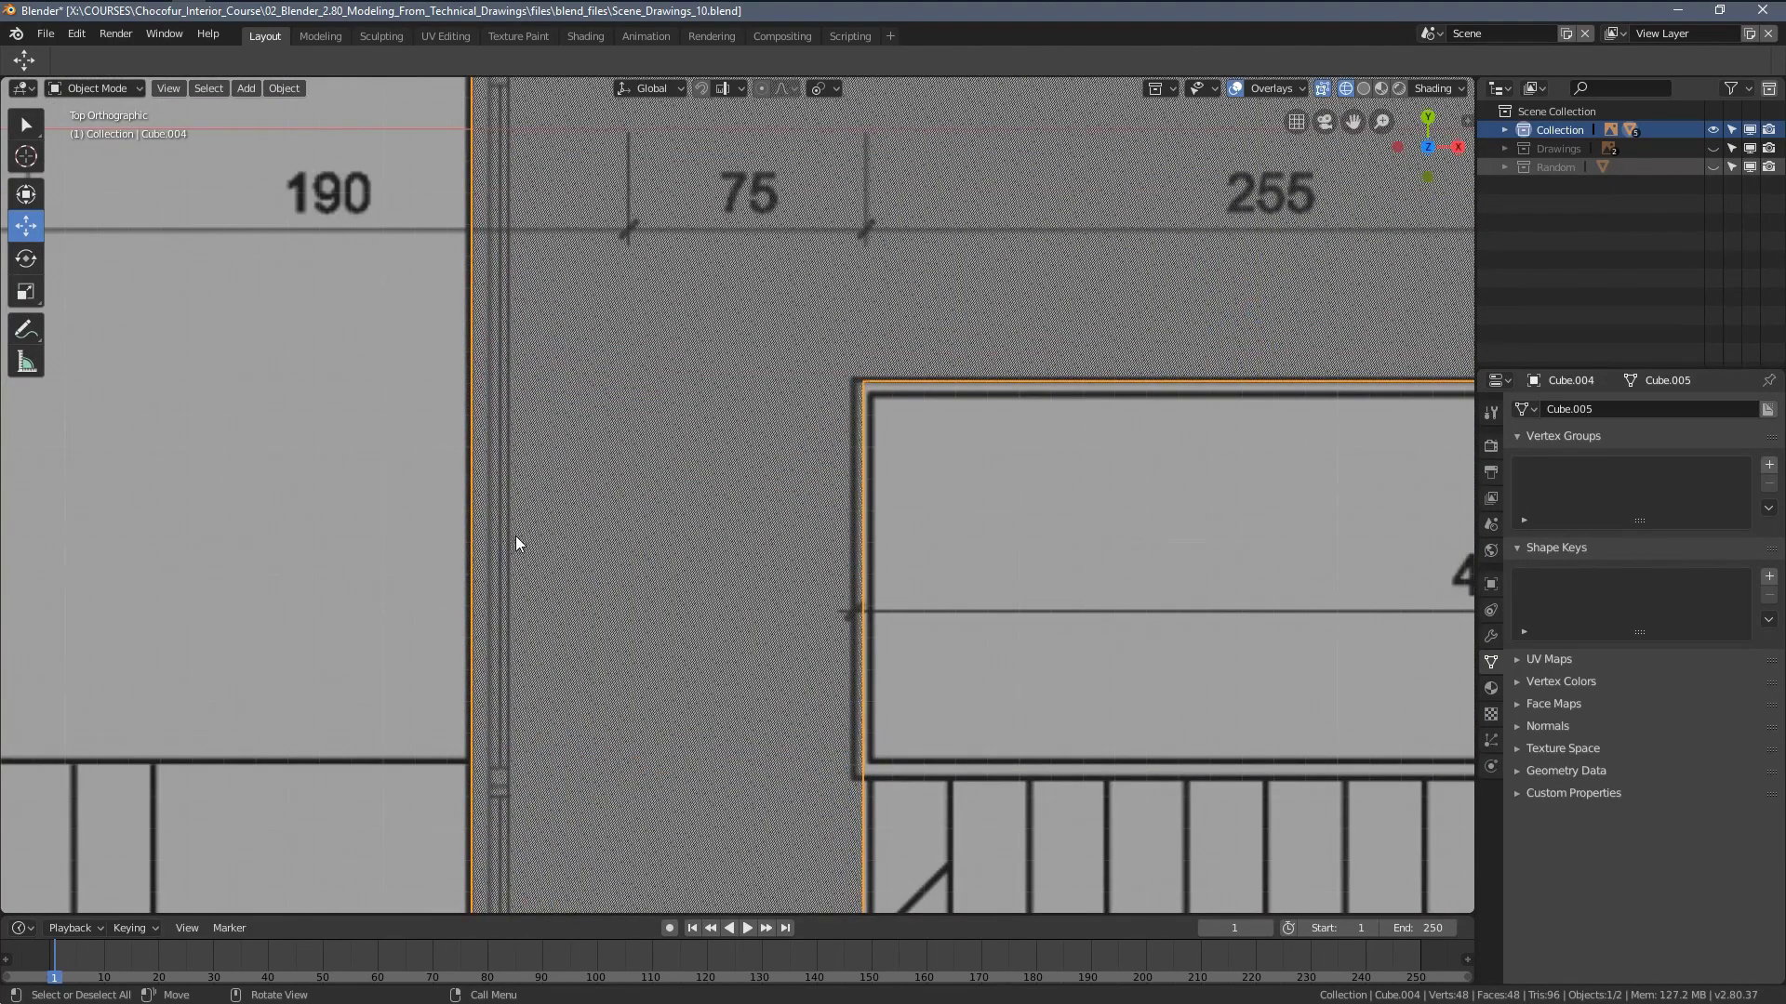
Compare the slab's full outline, stair opening and landing recess with the whole first floor plan
scroll(515, 536, "down", 4)
scroll(636, 801, "down", 4)
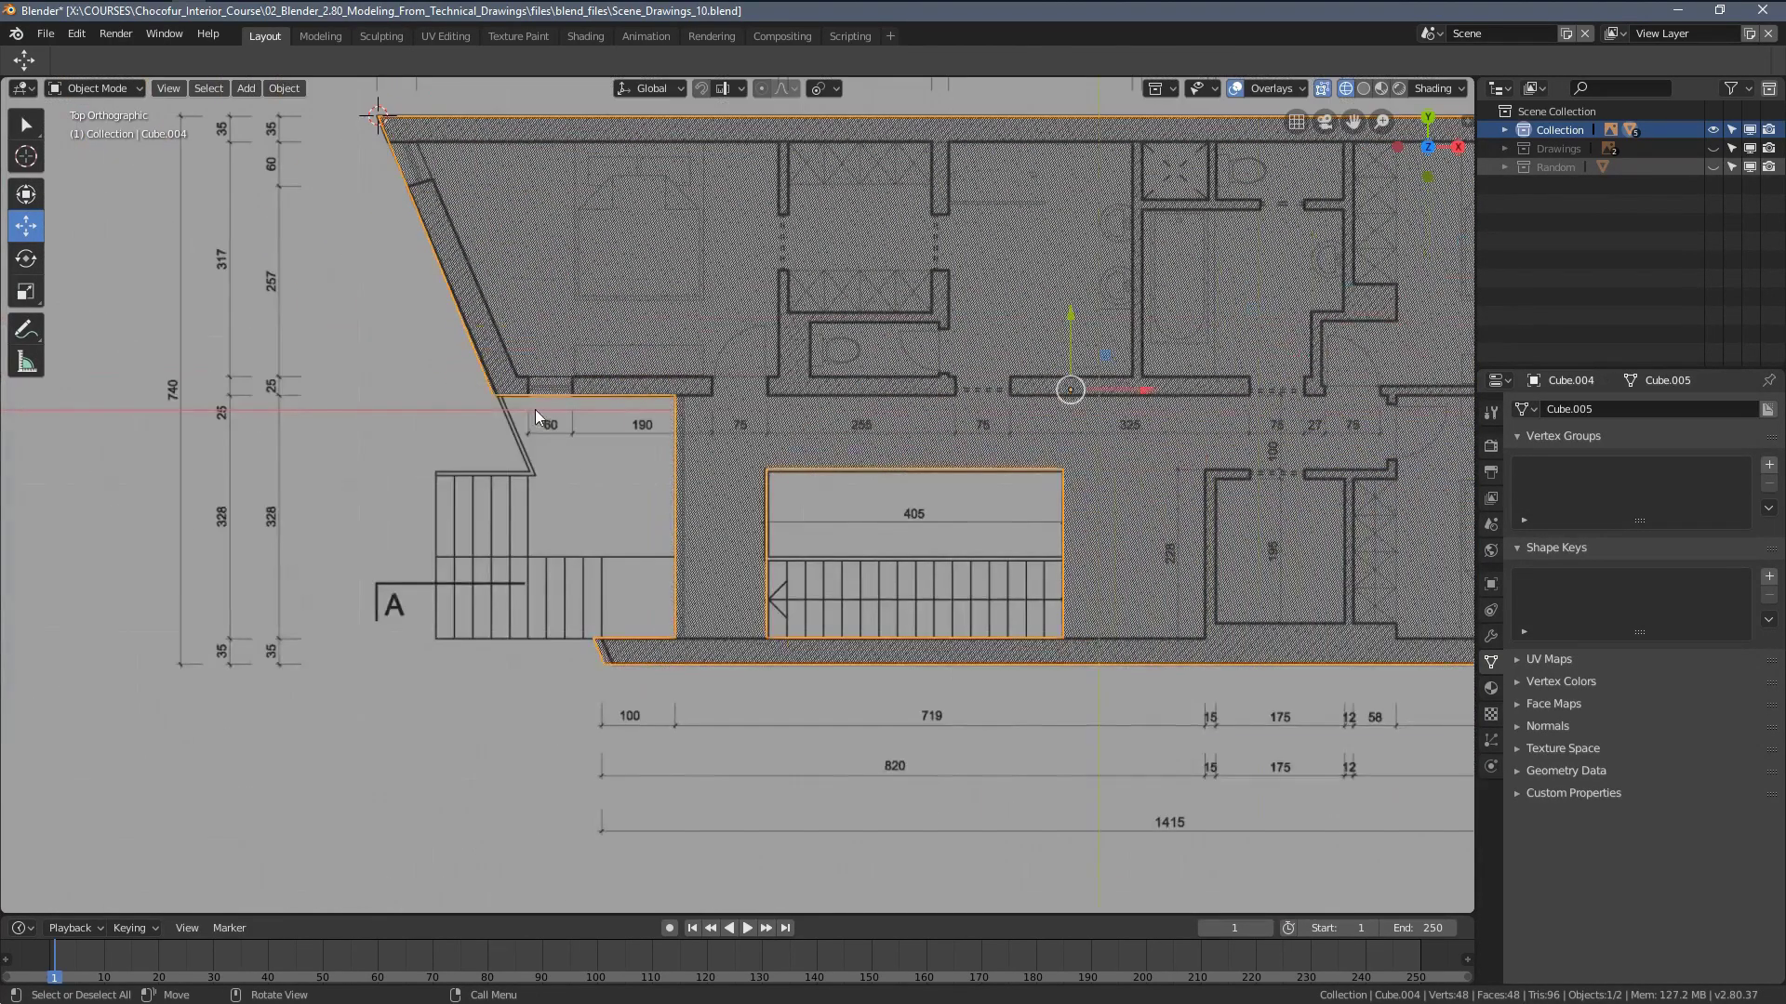
middle_click_drag(536, 349, 483, 400, "shift")
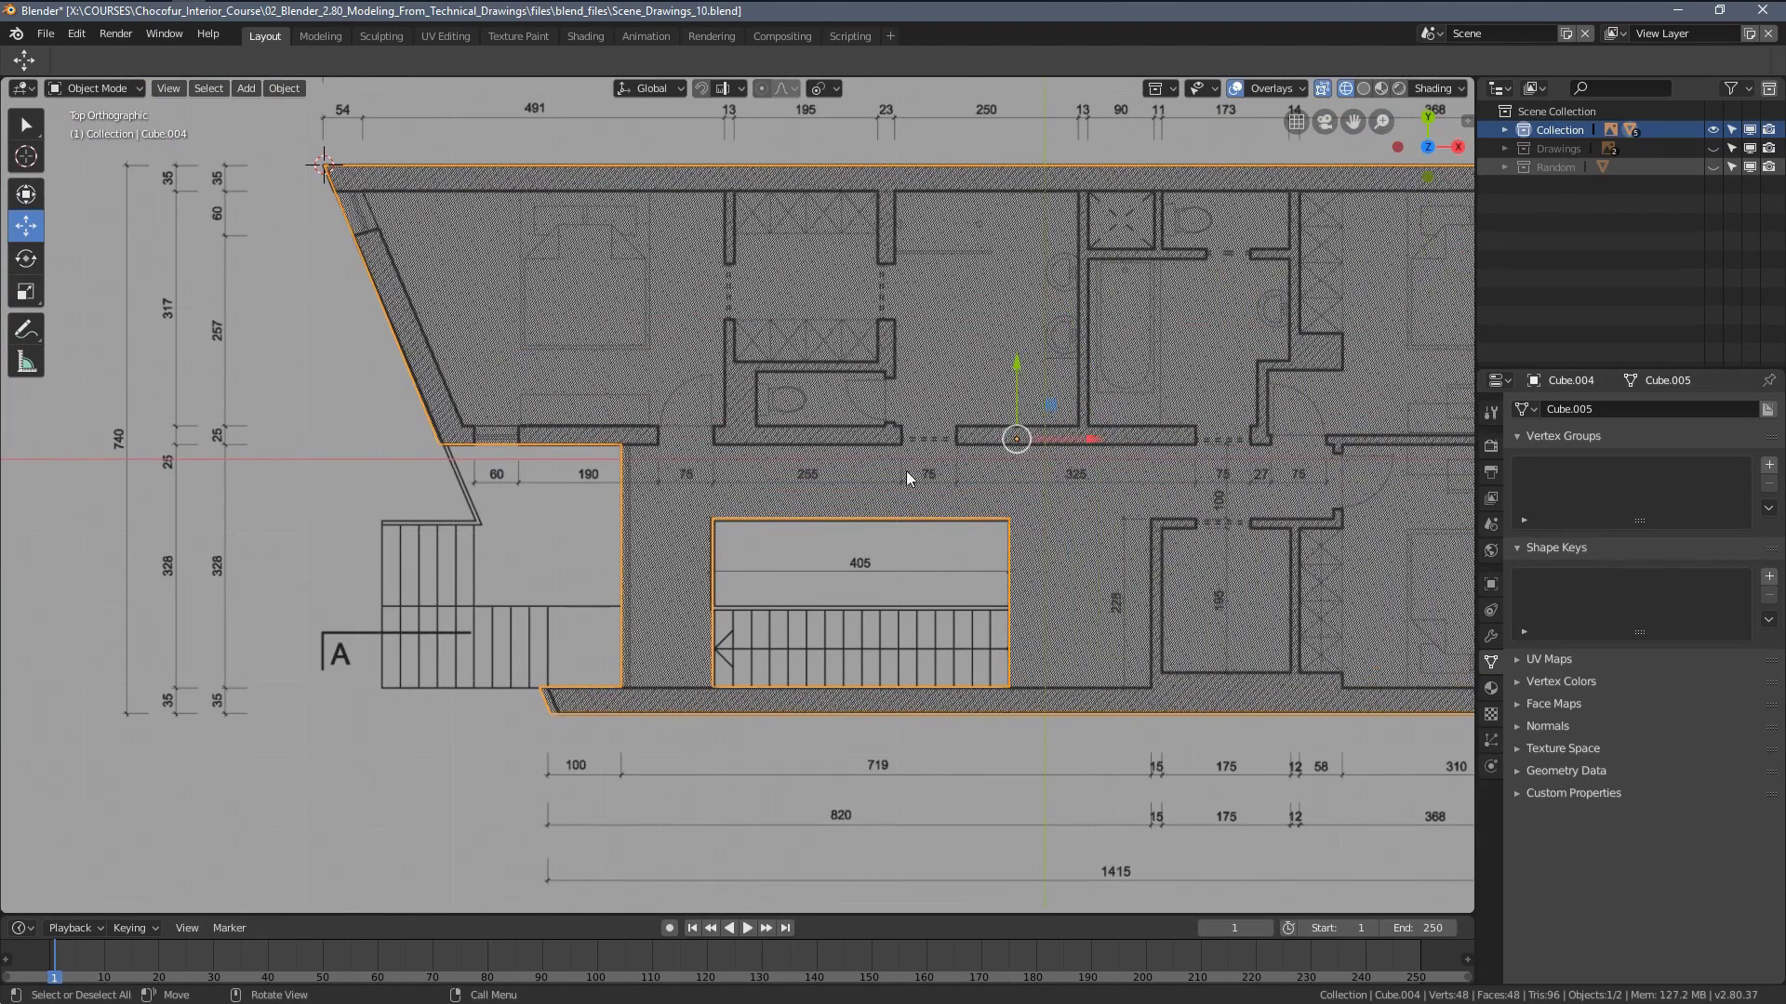
middle_click_drag(1257, 451, 981, 447, "shift")
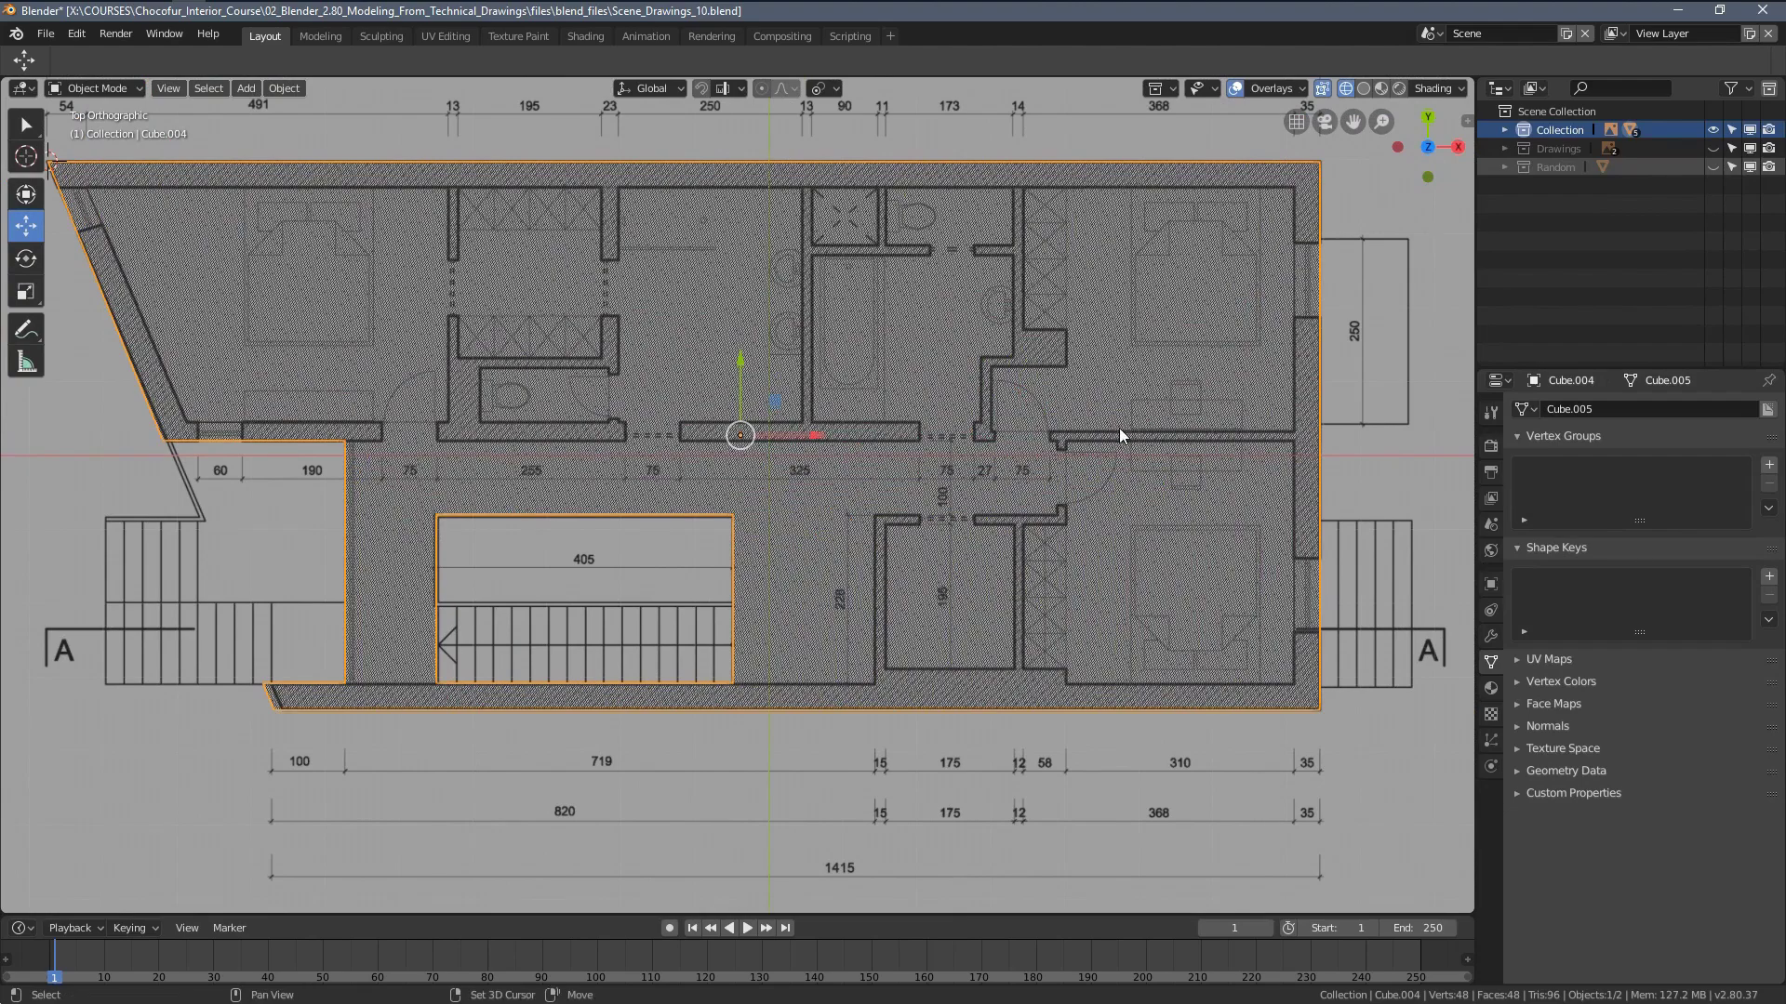
middle_click_drag(738, 426, 705, 384, "shift")
scroll(712, 364, "down", 1)
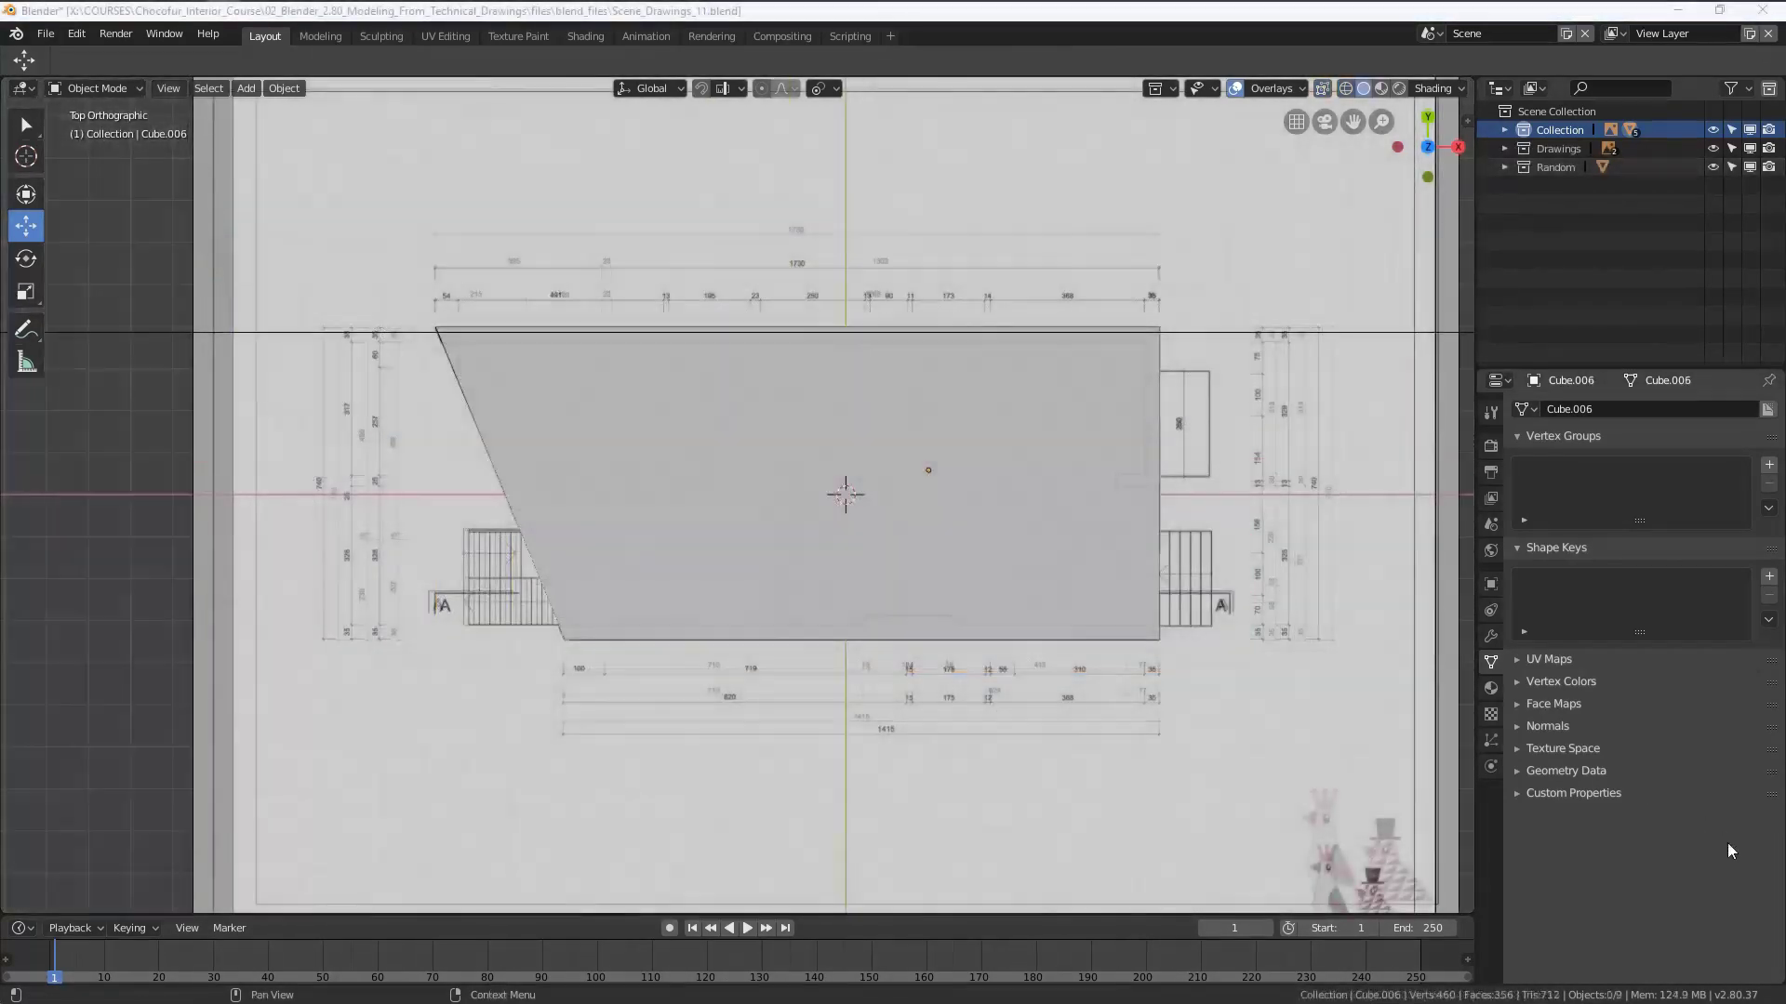
Isolate the exterior walls object and the first floor drawing by hiding all other objects
middle_click_drag(578, 587, 802, 401)
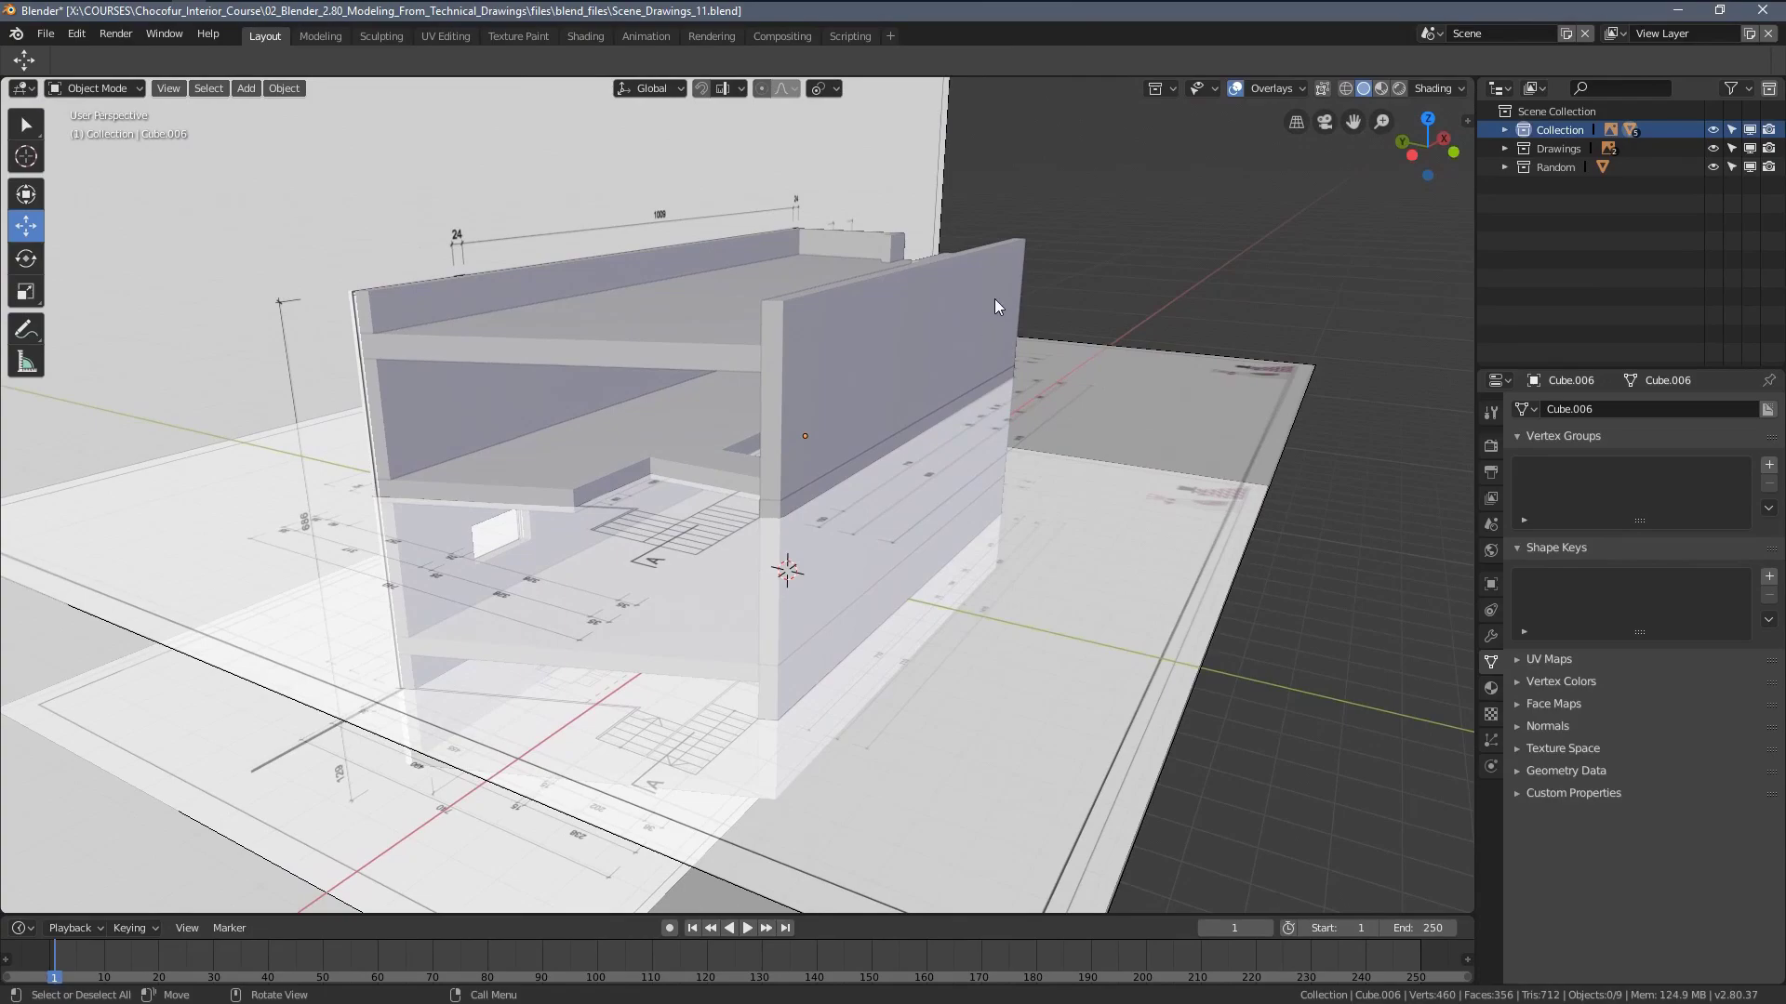
left_click(1002, 266)
left_click(1181, 376, "shift")
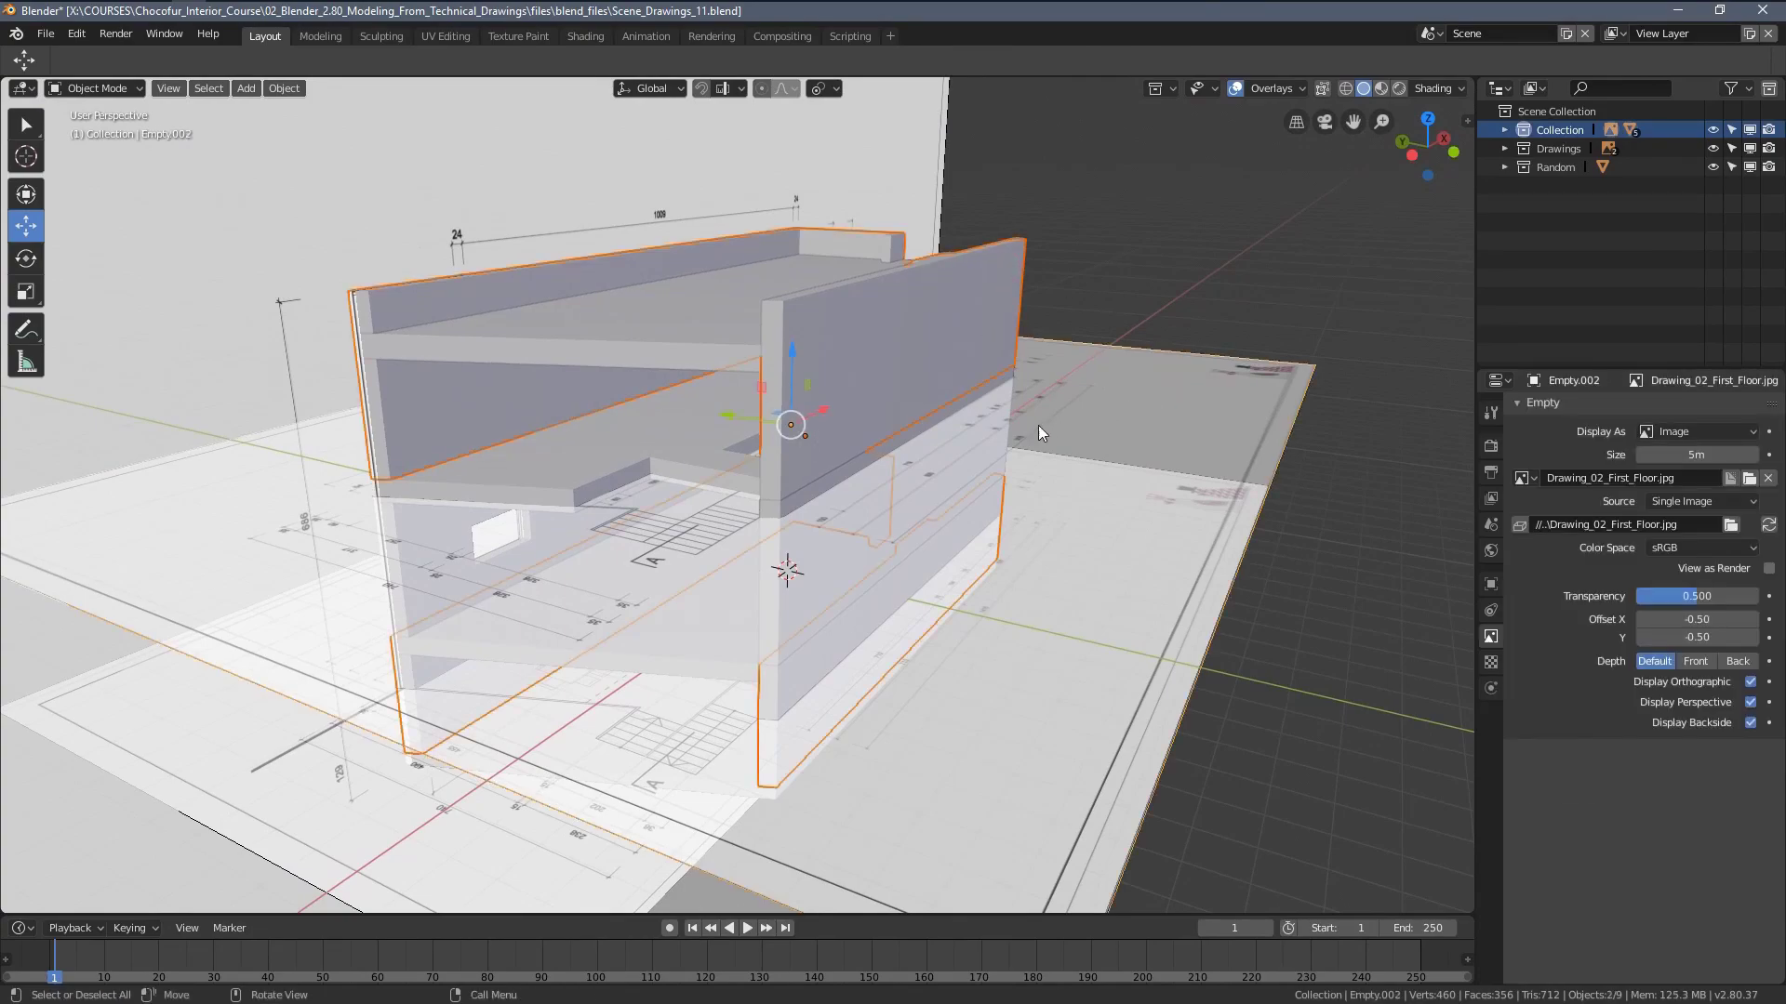
scroll(1038, 426, "down", 2)
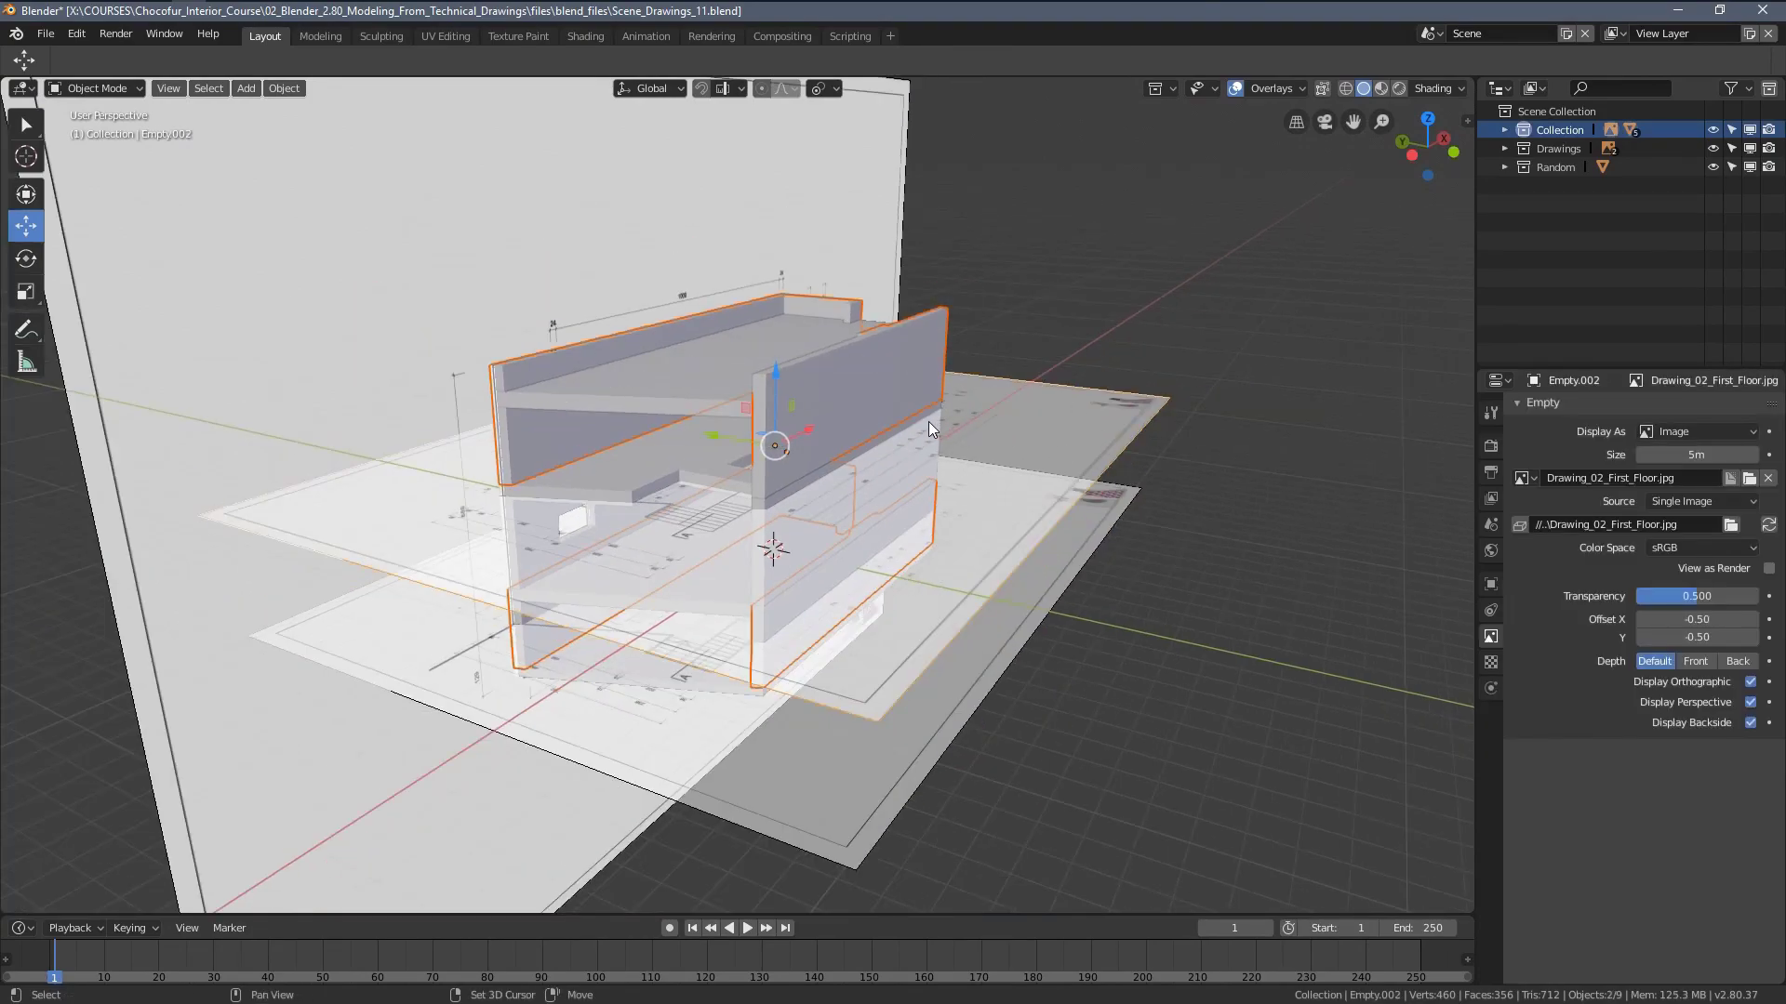
key("shift+h")
middle_click_drag(662, 392, 714, 365)
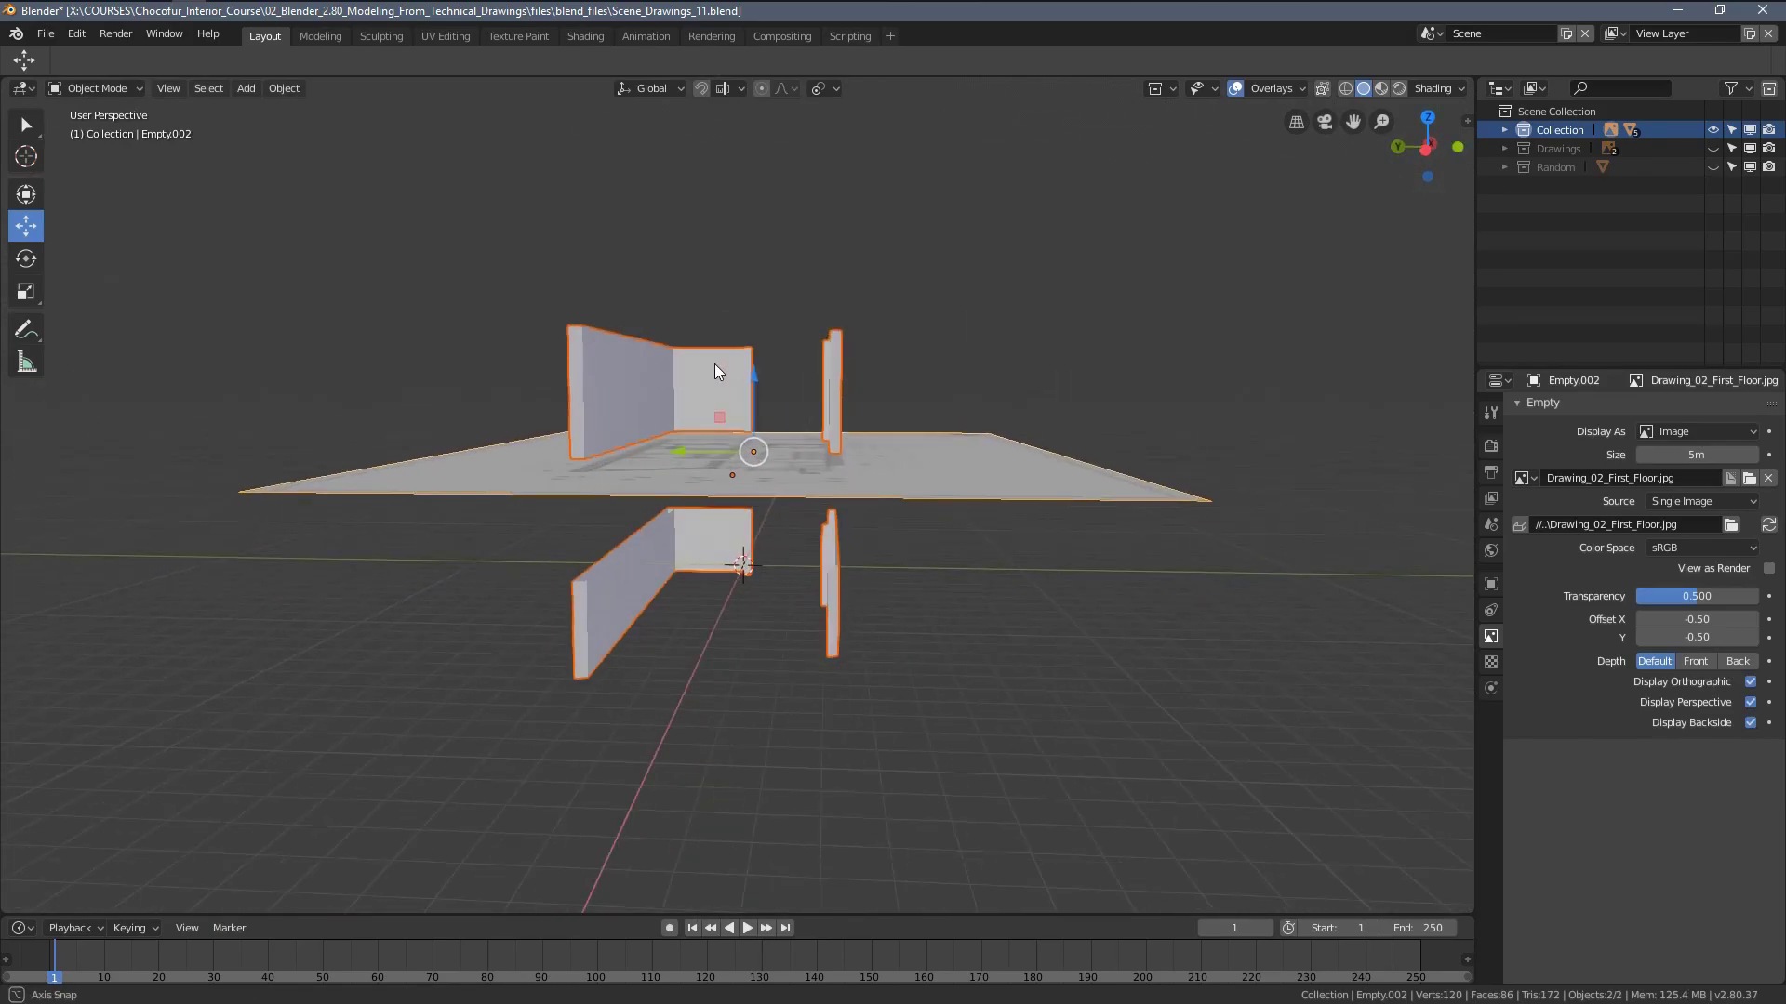
Separate the lower storey's wall geometry from the exterior walls mesh into its own object
left_click(633, 566)
key("Tab")
mouse_move(648, 566)
middle_mouse_down()
mouse_move(651, 595)
mouse_move(655, 555)
middle_mouse_up()
key("z")
left_click(552, 577)
key("alt+a")
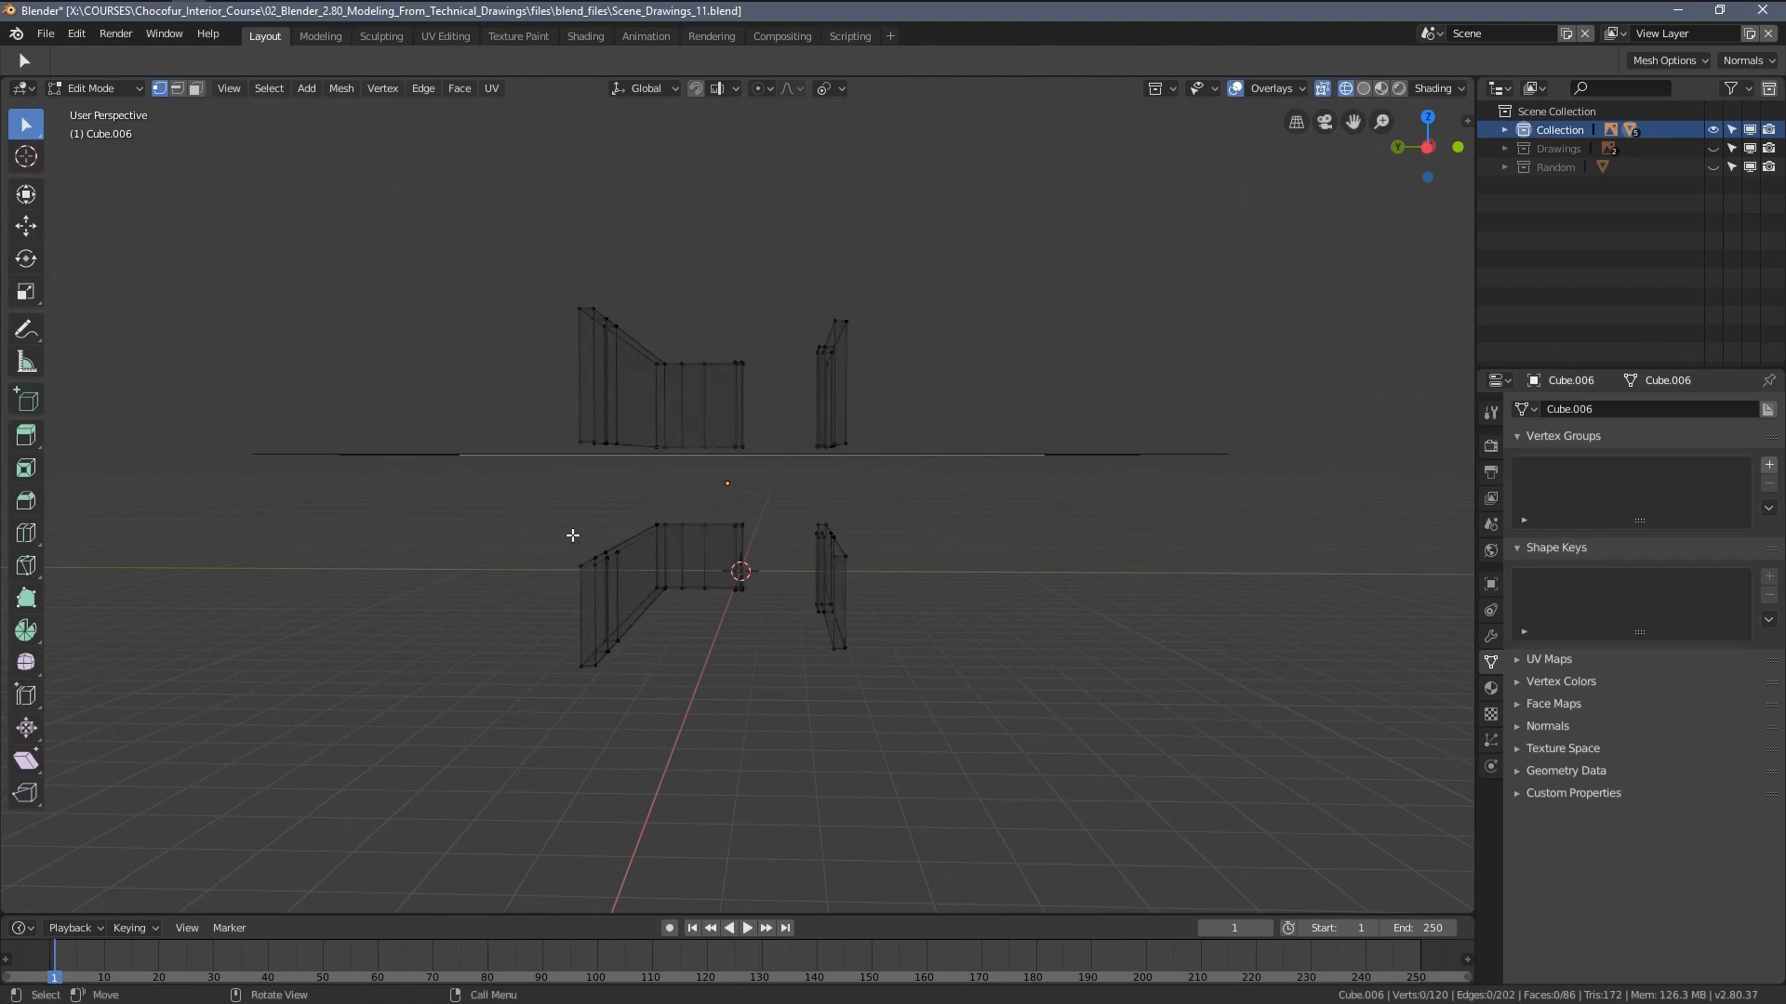
key("b")
mouse_move(467, 467)
left_mouse_down()
mouse_move(865, 644)
mouse_move(923, 705)
left_mouse_up()
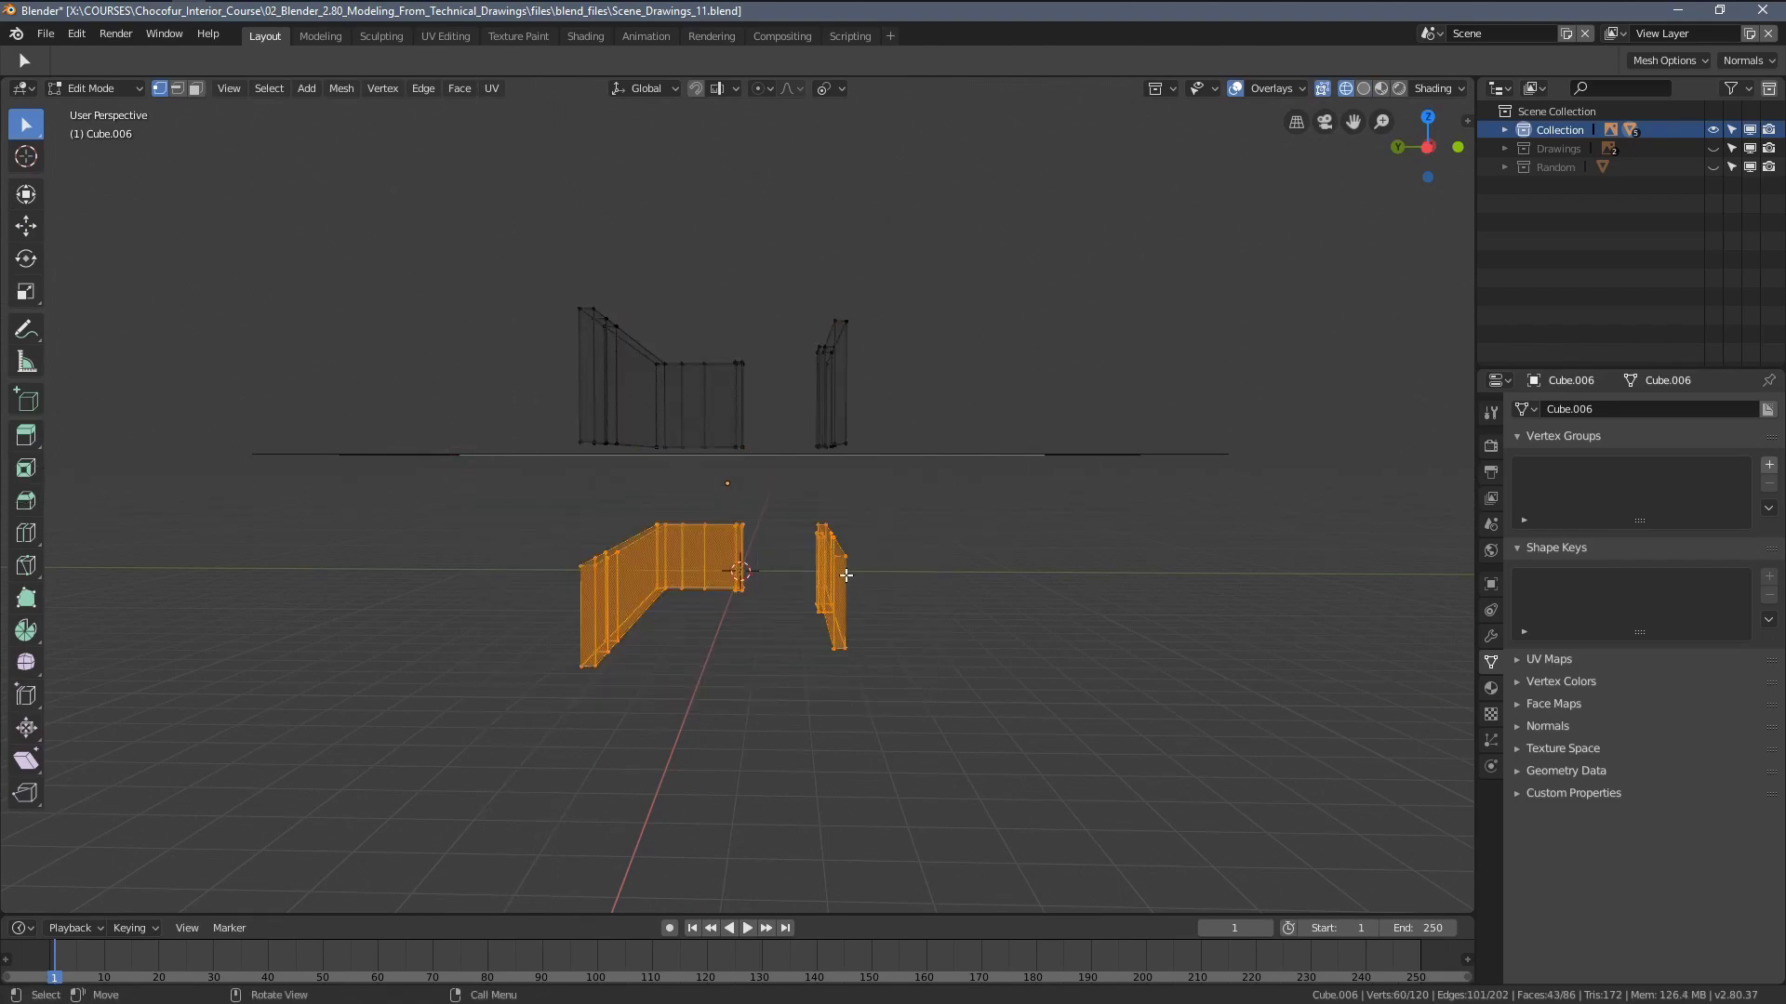
key("p")
left_click(812, 575)
key("Tab")
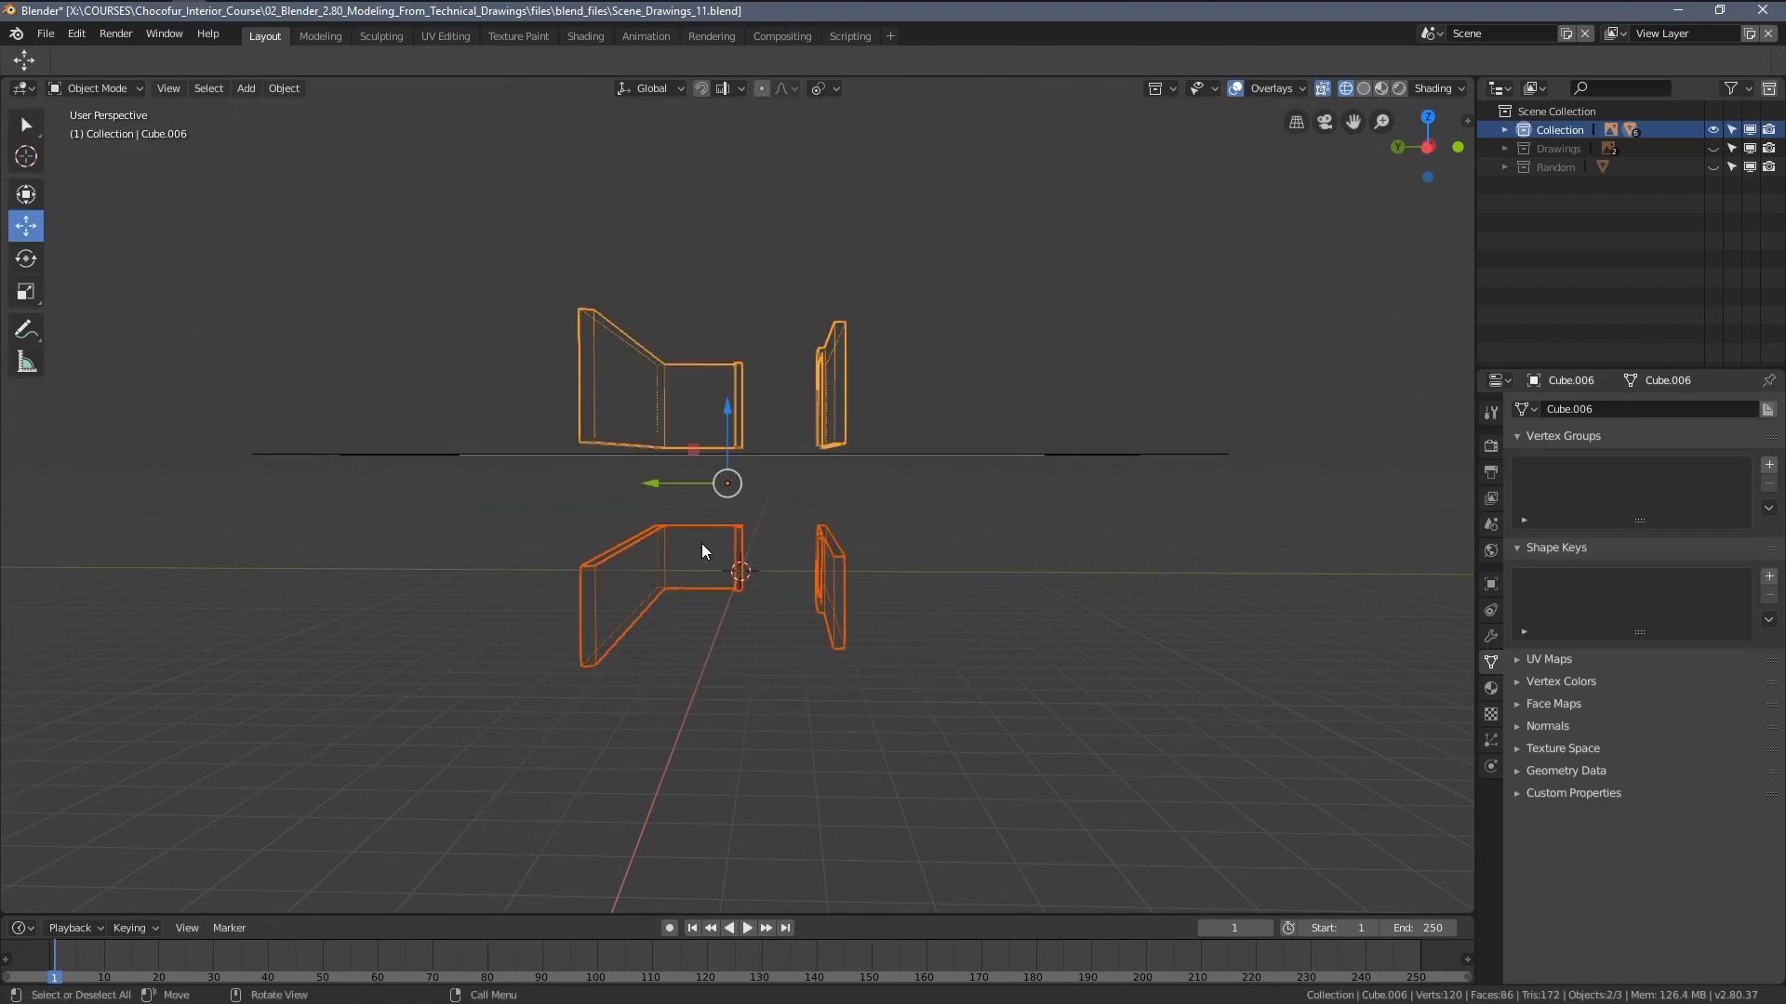
Set the origins of both the lower and upper wall objects to their geometry
left_click(699, 535)
left_click(727, 372, "shift")
right_click(410, 344)
mouse_move(427, 349)
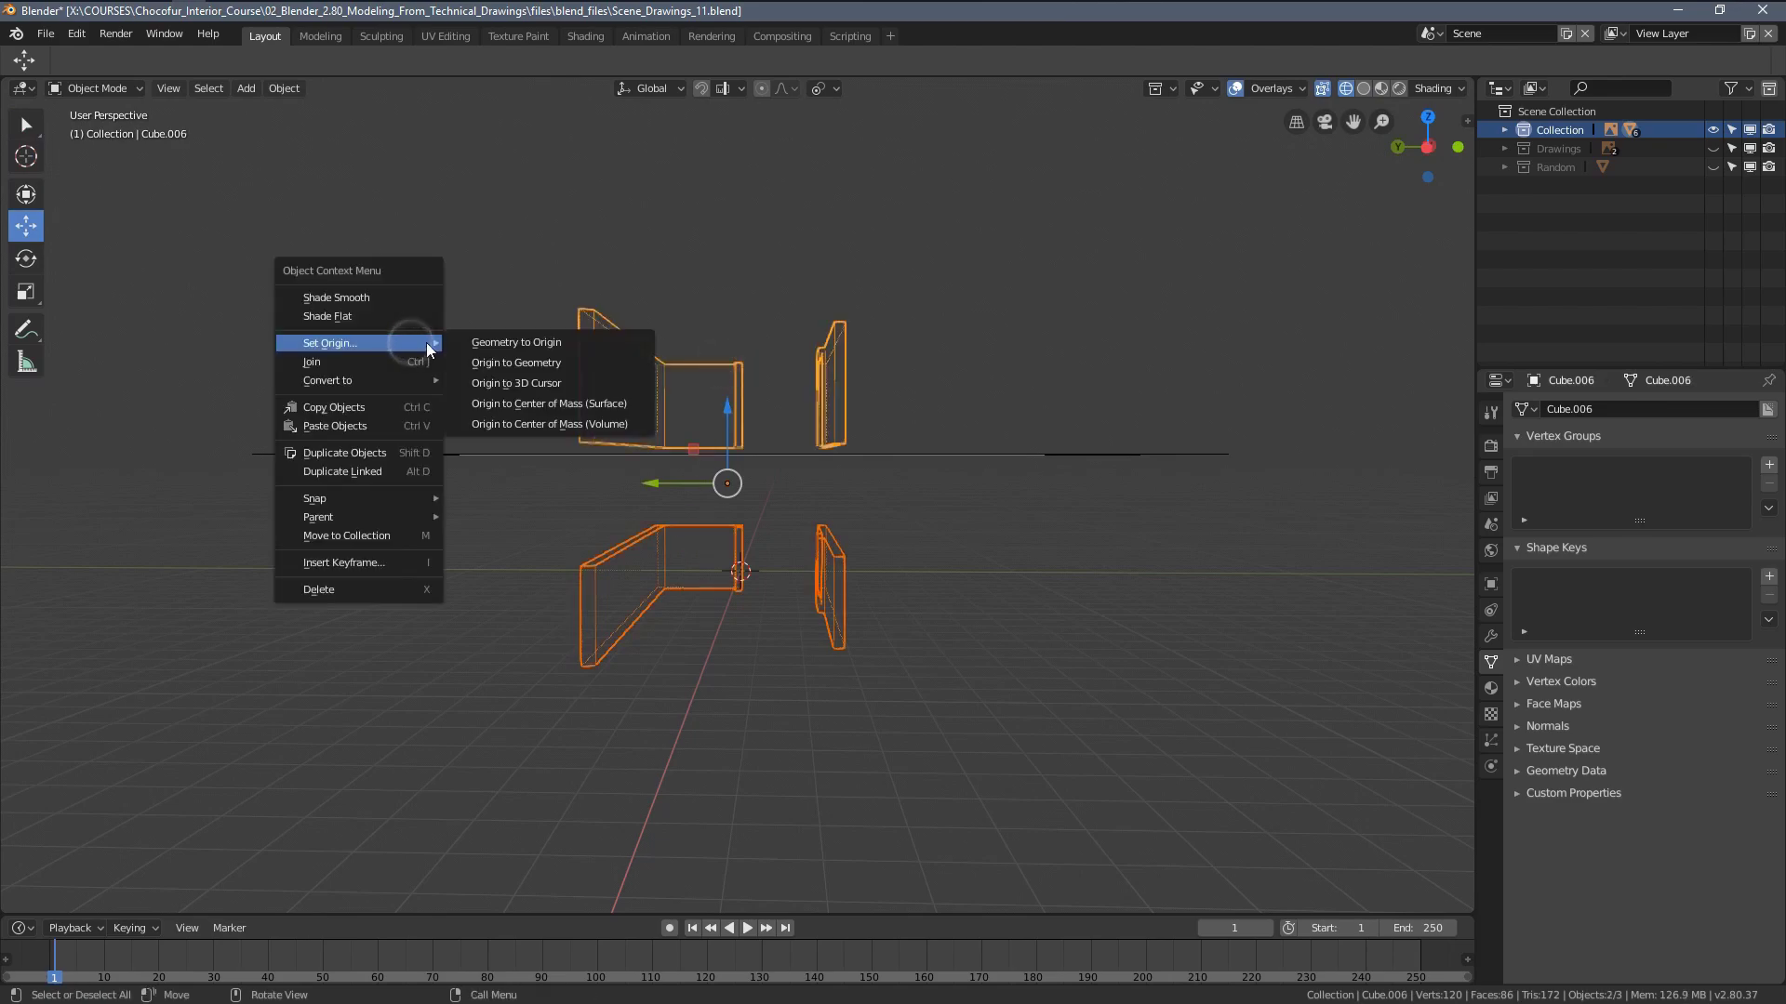
left_click(524, 365)
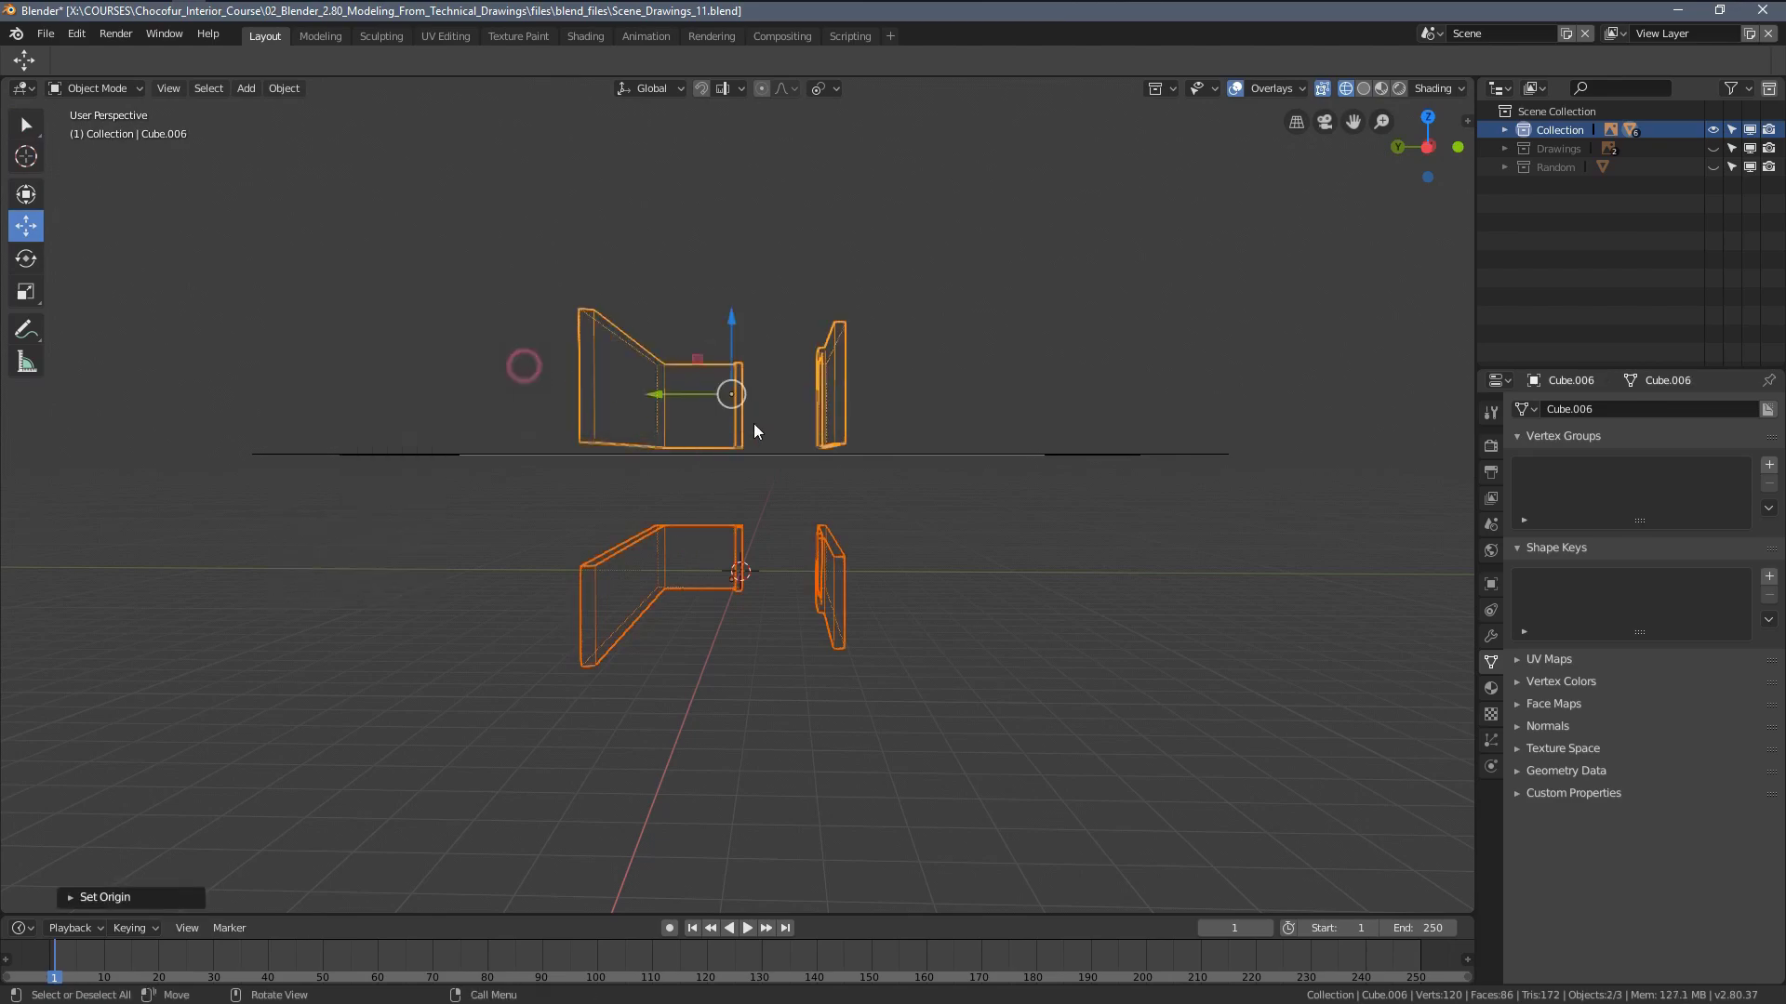
Select only the separated lower storey walls and hide them
middle_click_drag(761, 501, 656, 502)
left_click(781, 563)
middle_click_drag(807, 578, 771, 569)
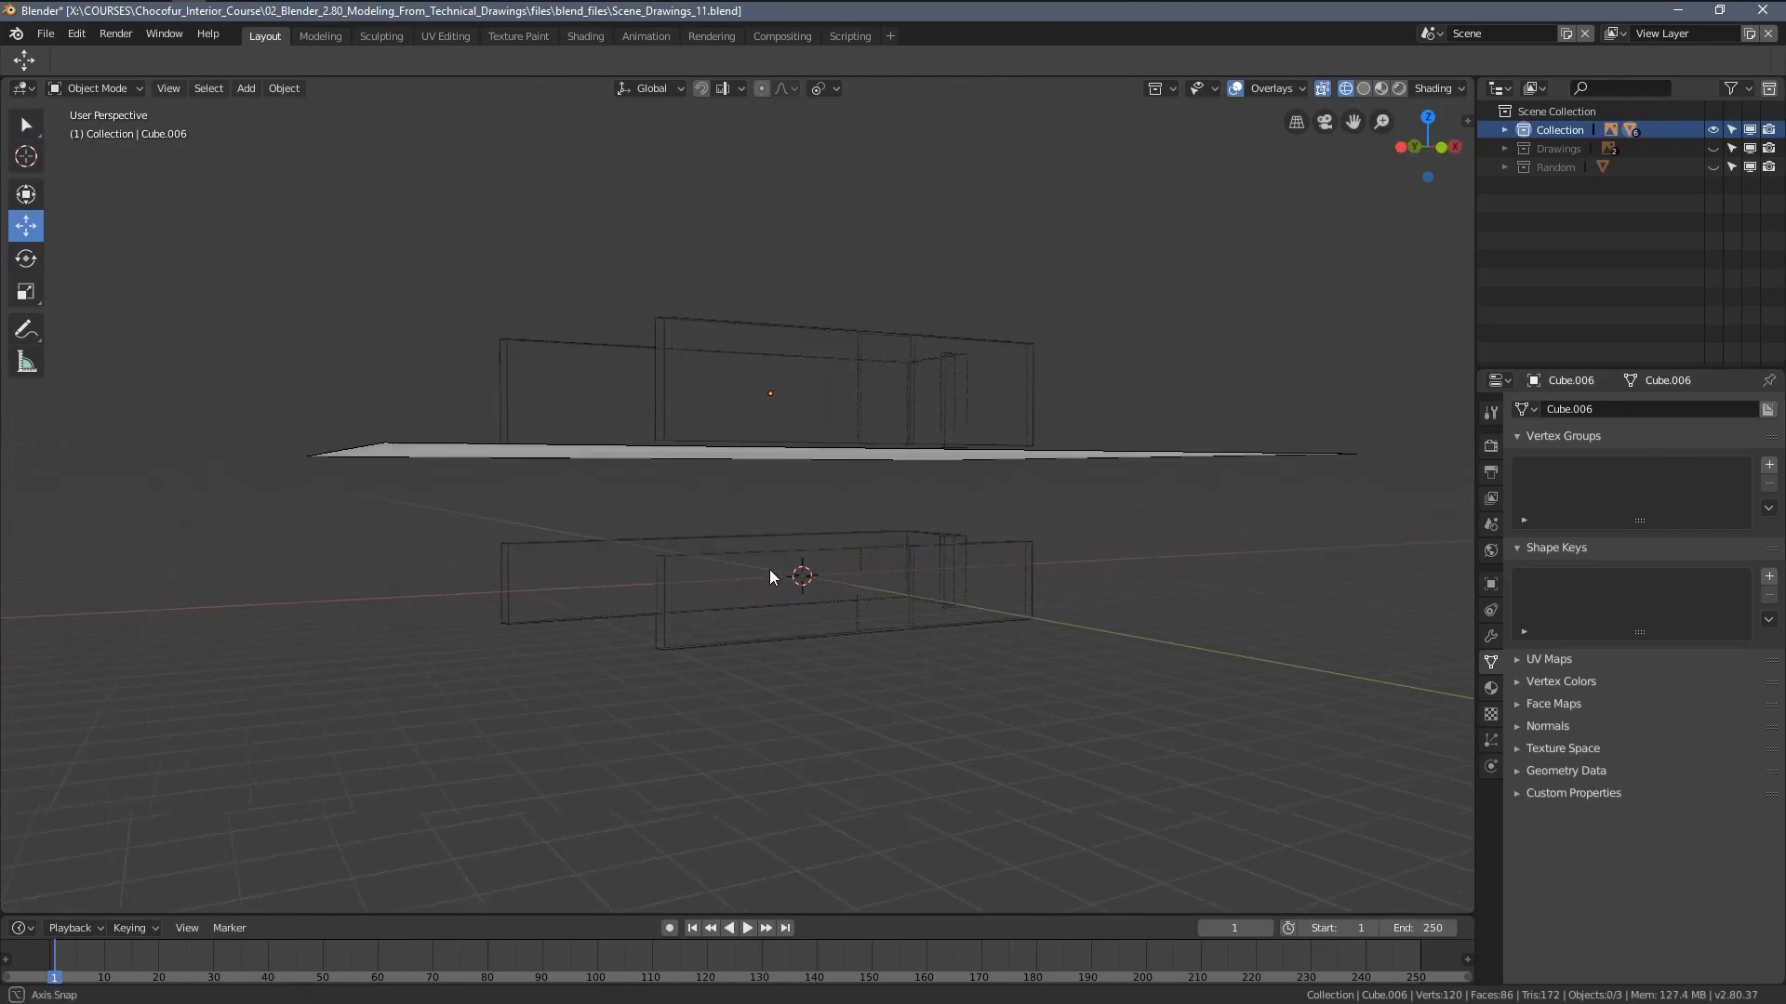
left_click(770, 551)
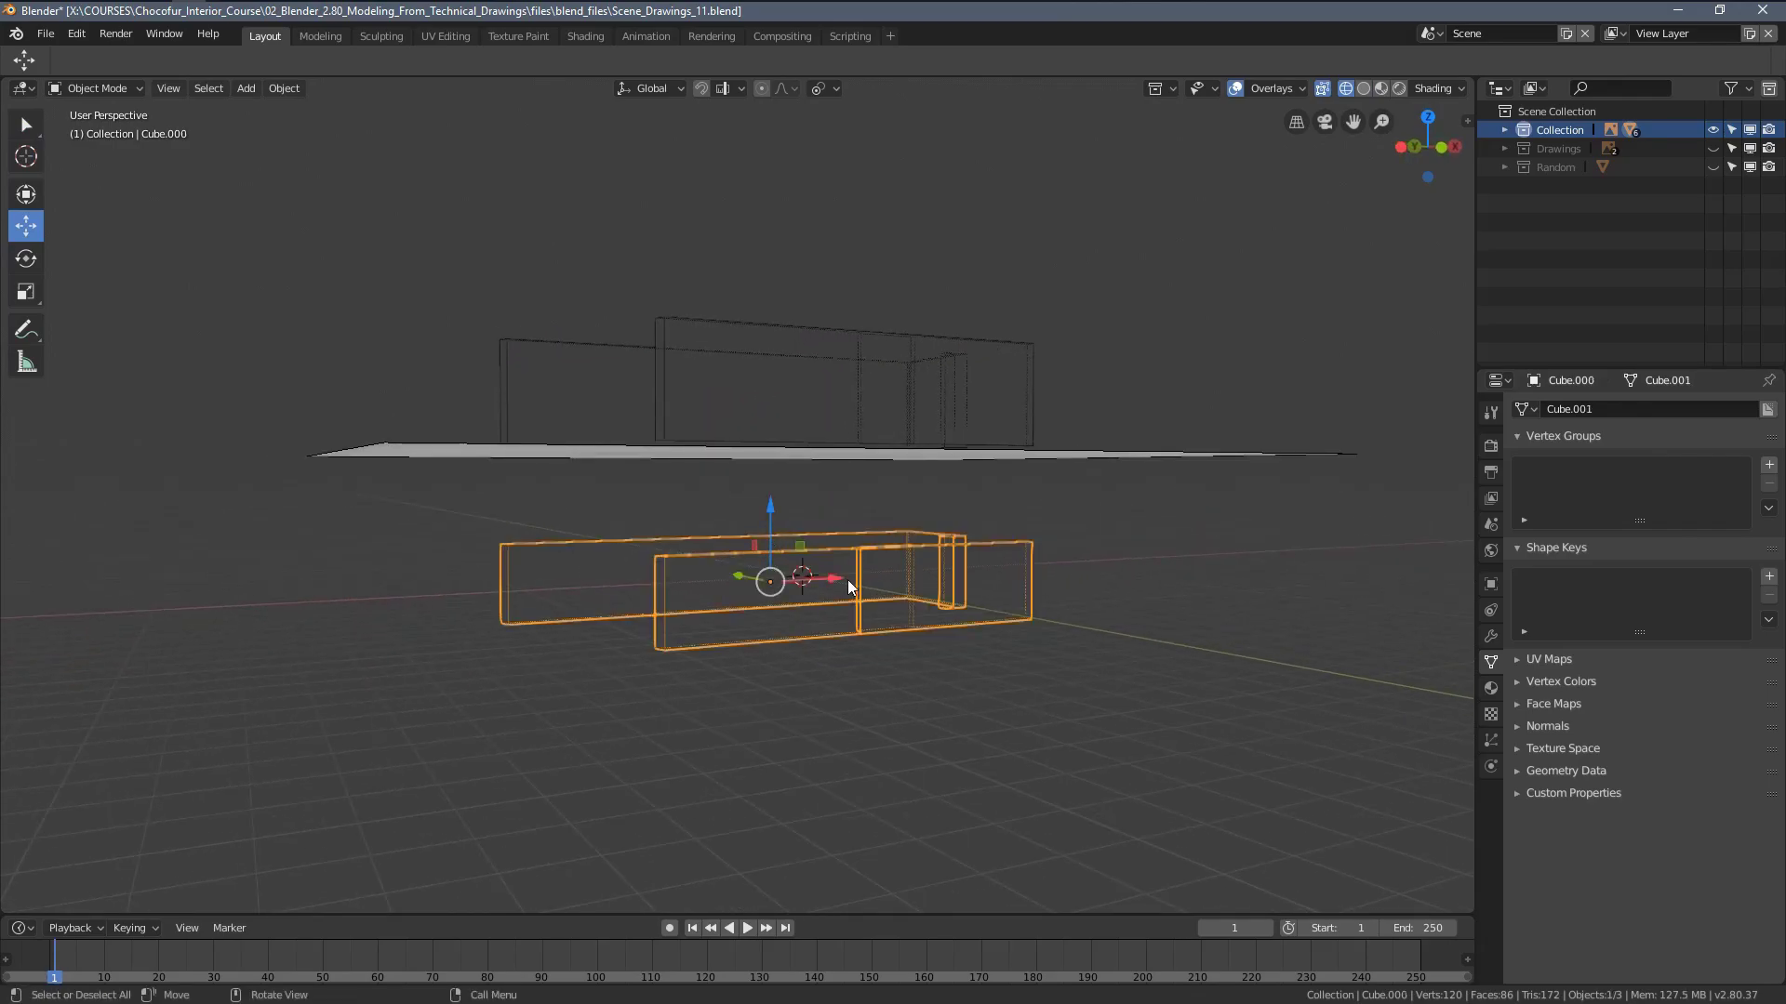
key("h")
Open the upper storey walls for mesh editing in top orthographic wireframe view over the first floor plan
key("KP_5")
key("KP_7")
scroll(844, 578, "up", 4)
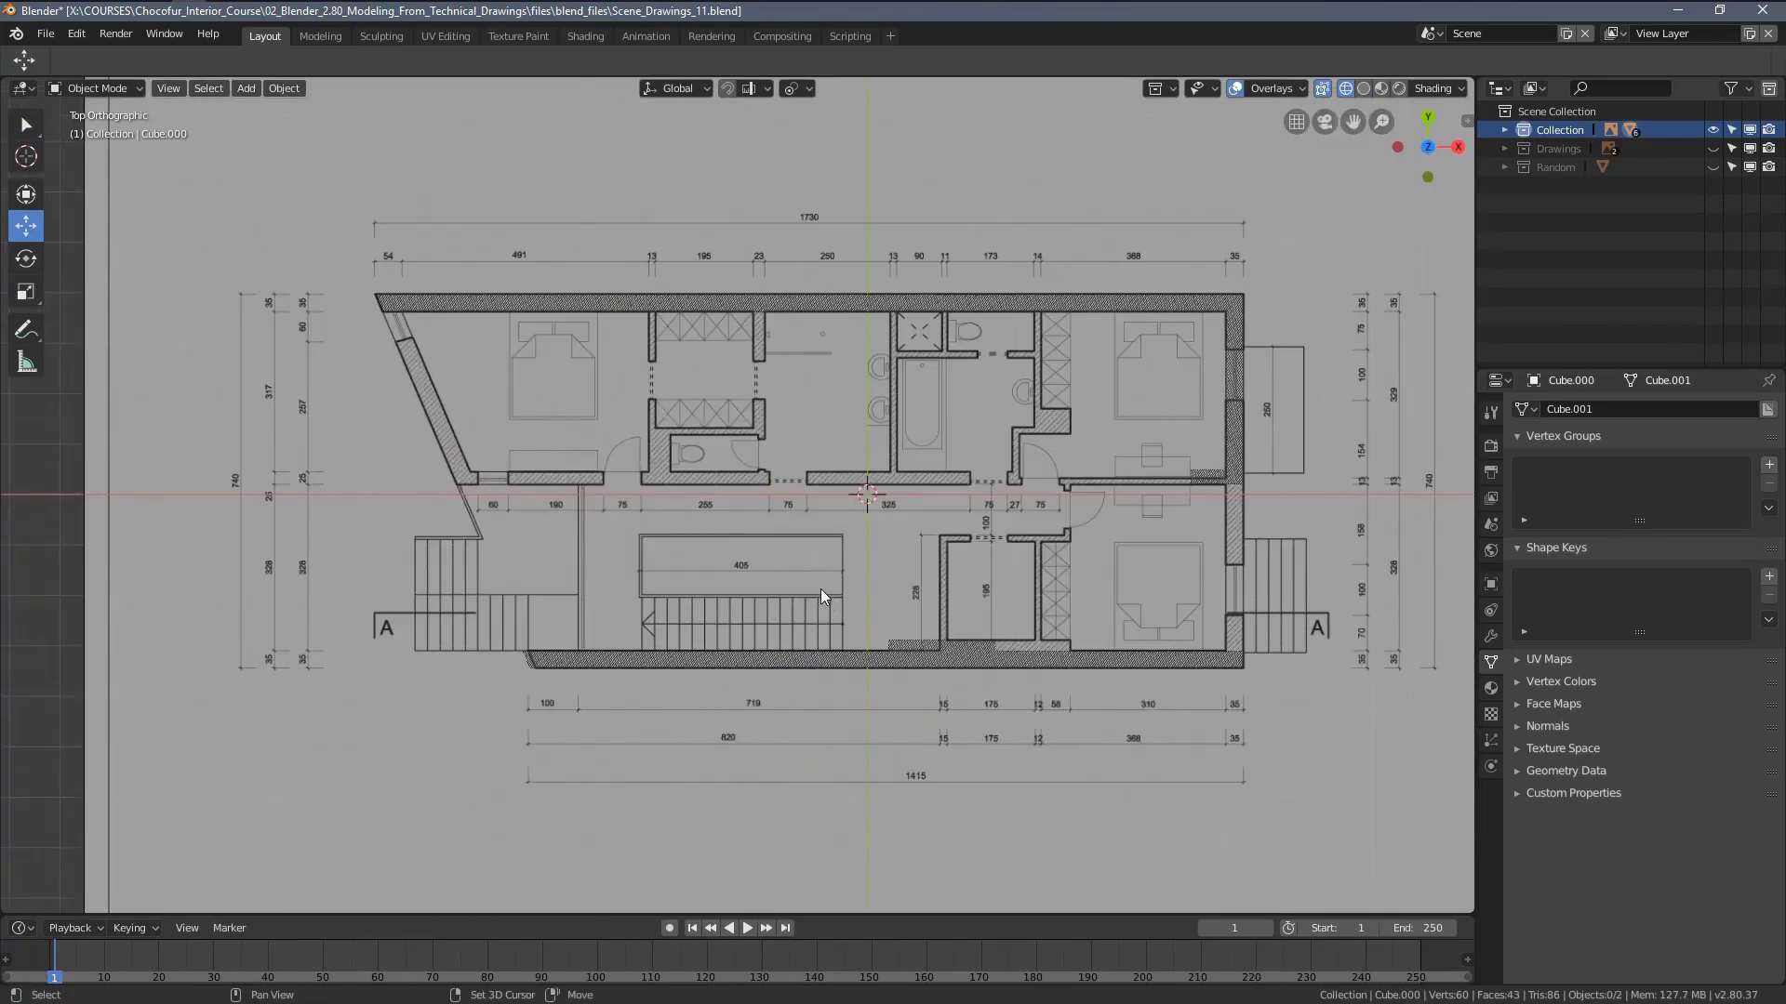
middle_click_drag(821, 588, 791, 559, "shift")
left_click(707, 267)
left_click(688, 269)
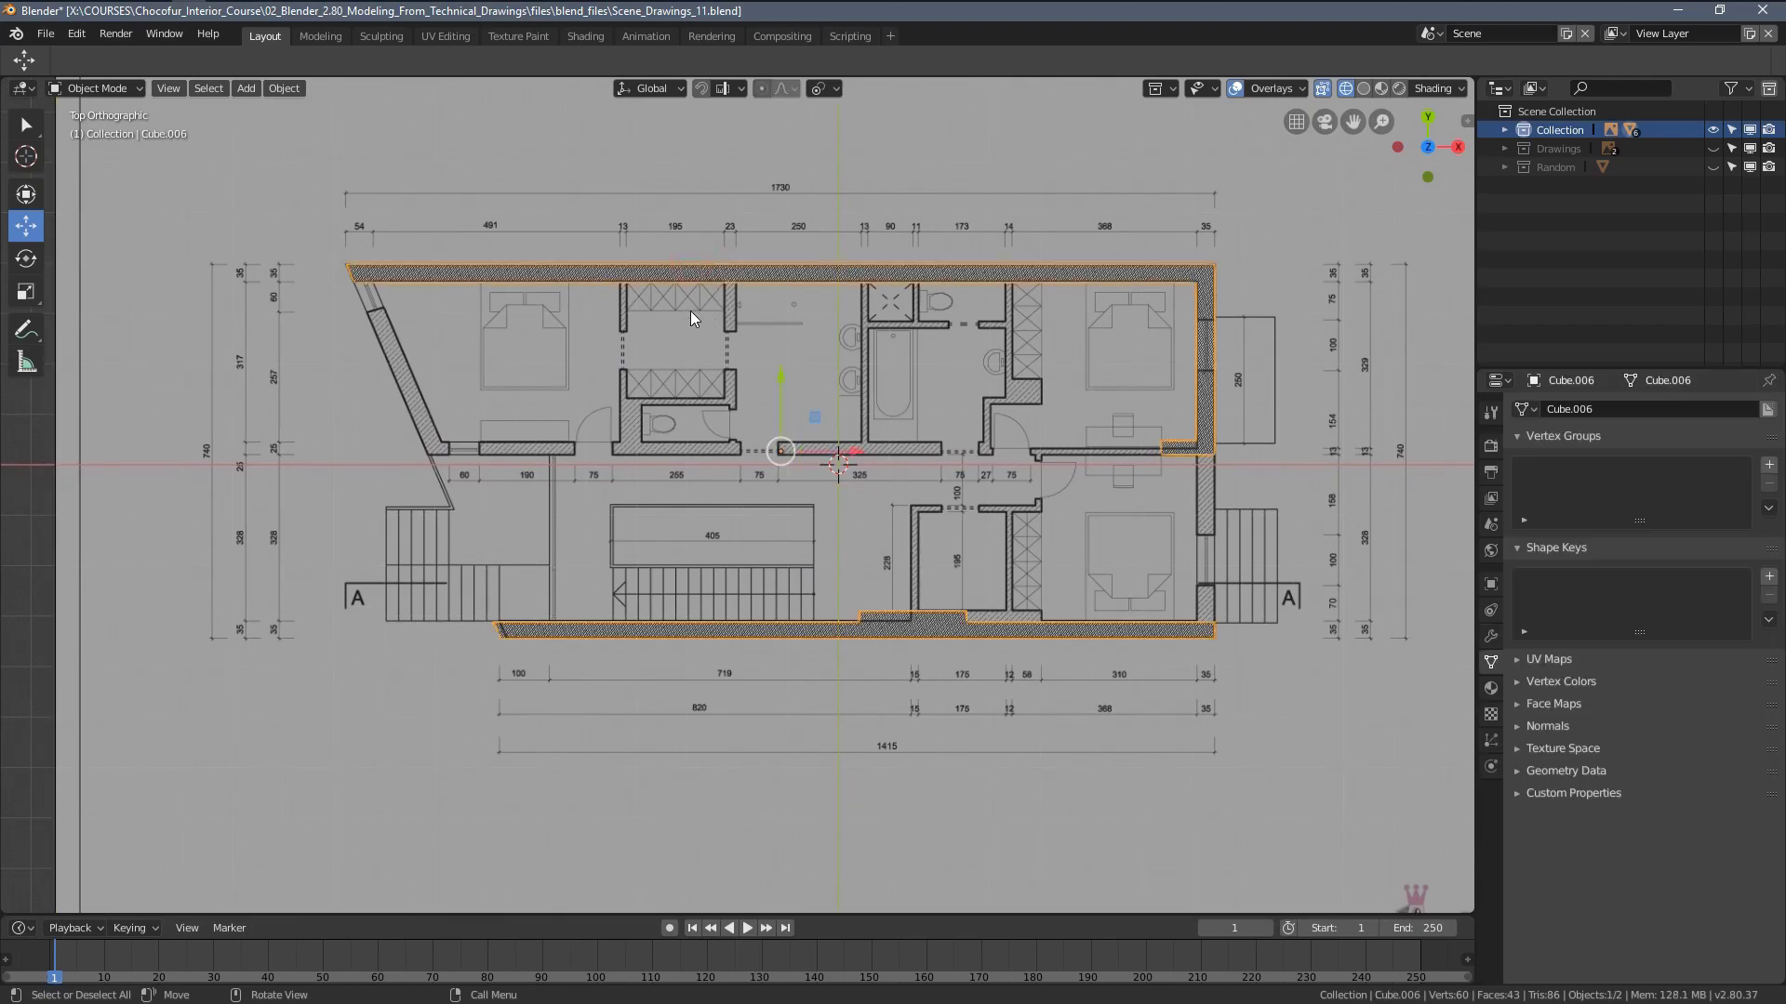
key("Tab")
key("z")
left_click(828, 425)
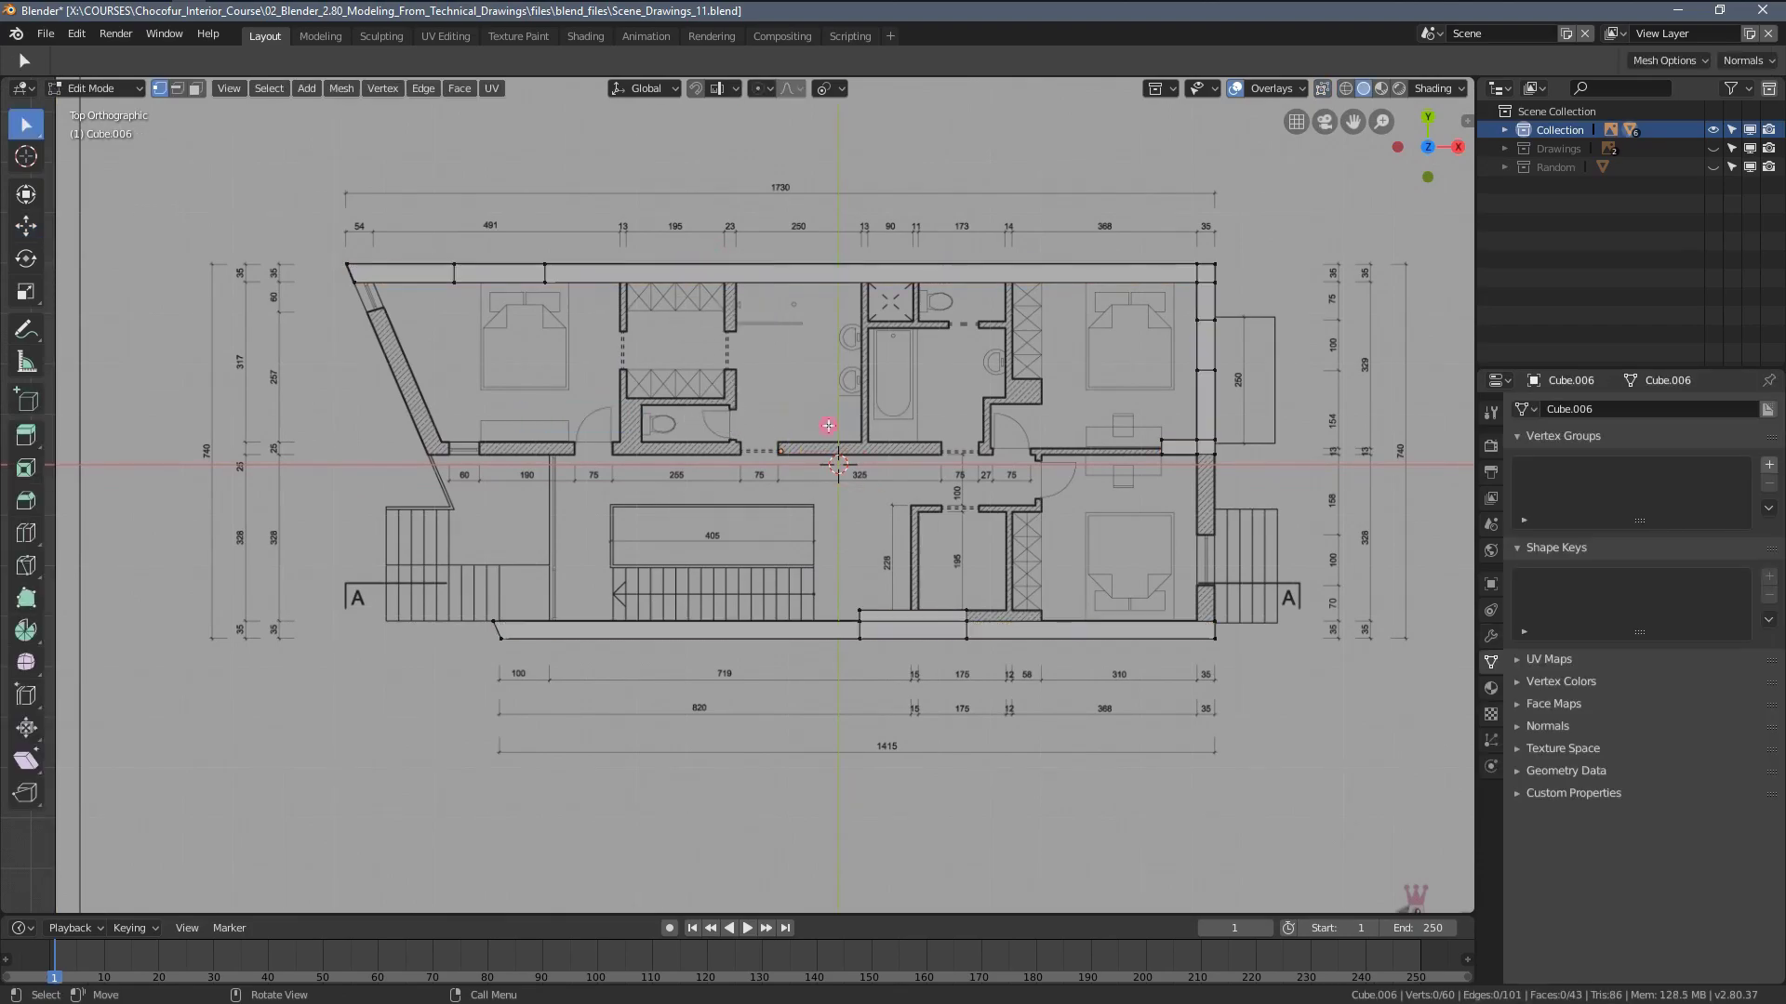
key("z")
left_click(651, 438)
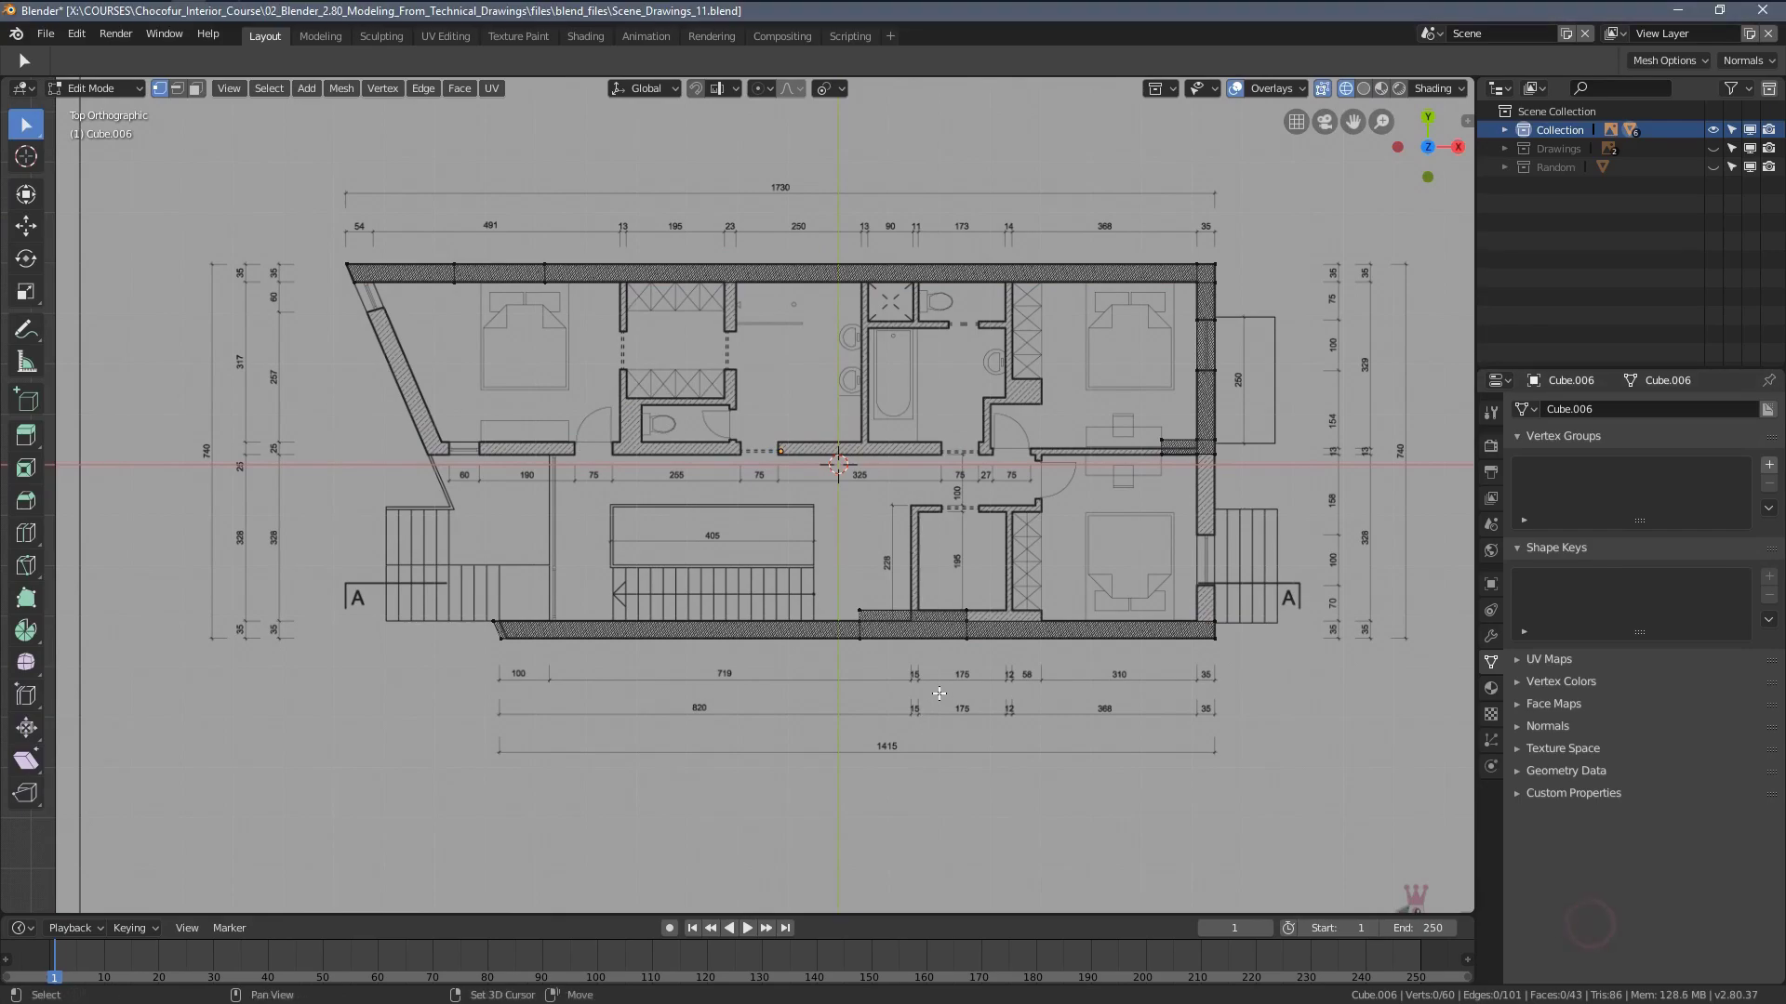
Move the thickened section of the 1415 wall along X so it starts at the small room's 15-wide partition
scroll(886, 658, "up", 1)
key("b")
left_click_drag(784, 564, 1000, 679)
scroll(1000, 679, "up", 4)
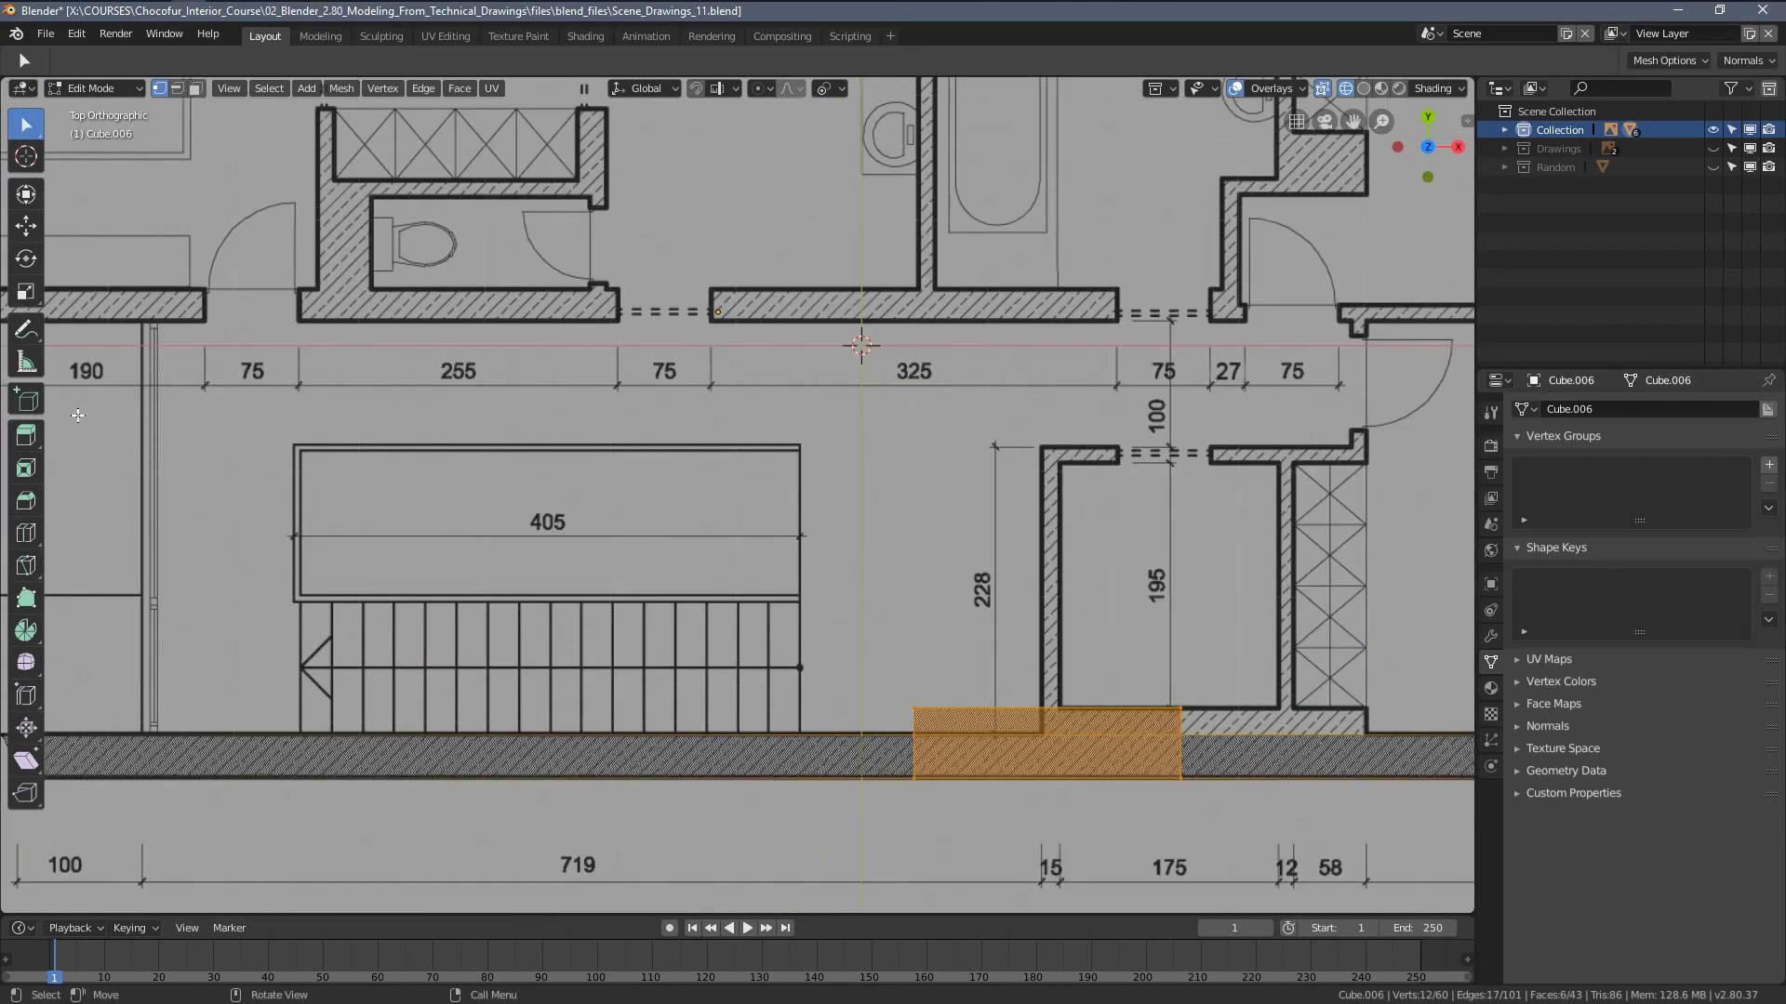
left_click(26, 225)
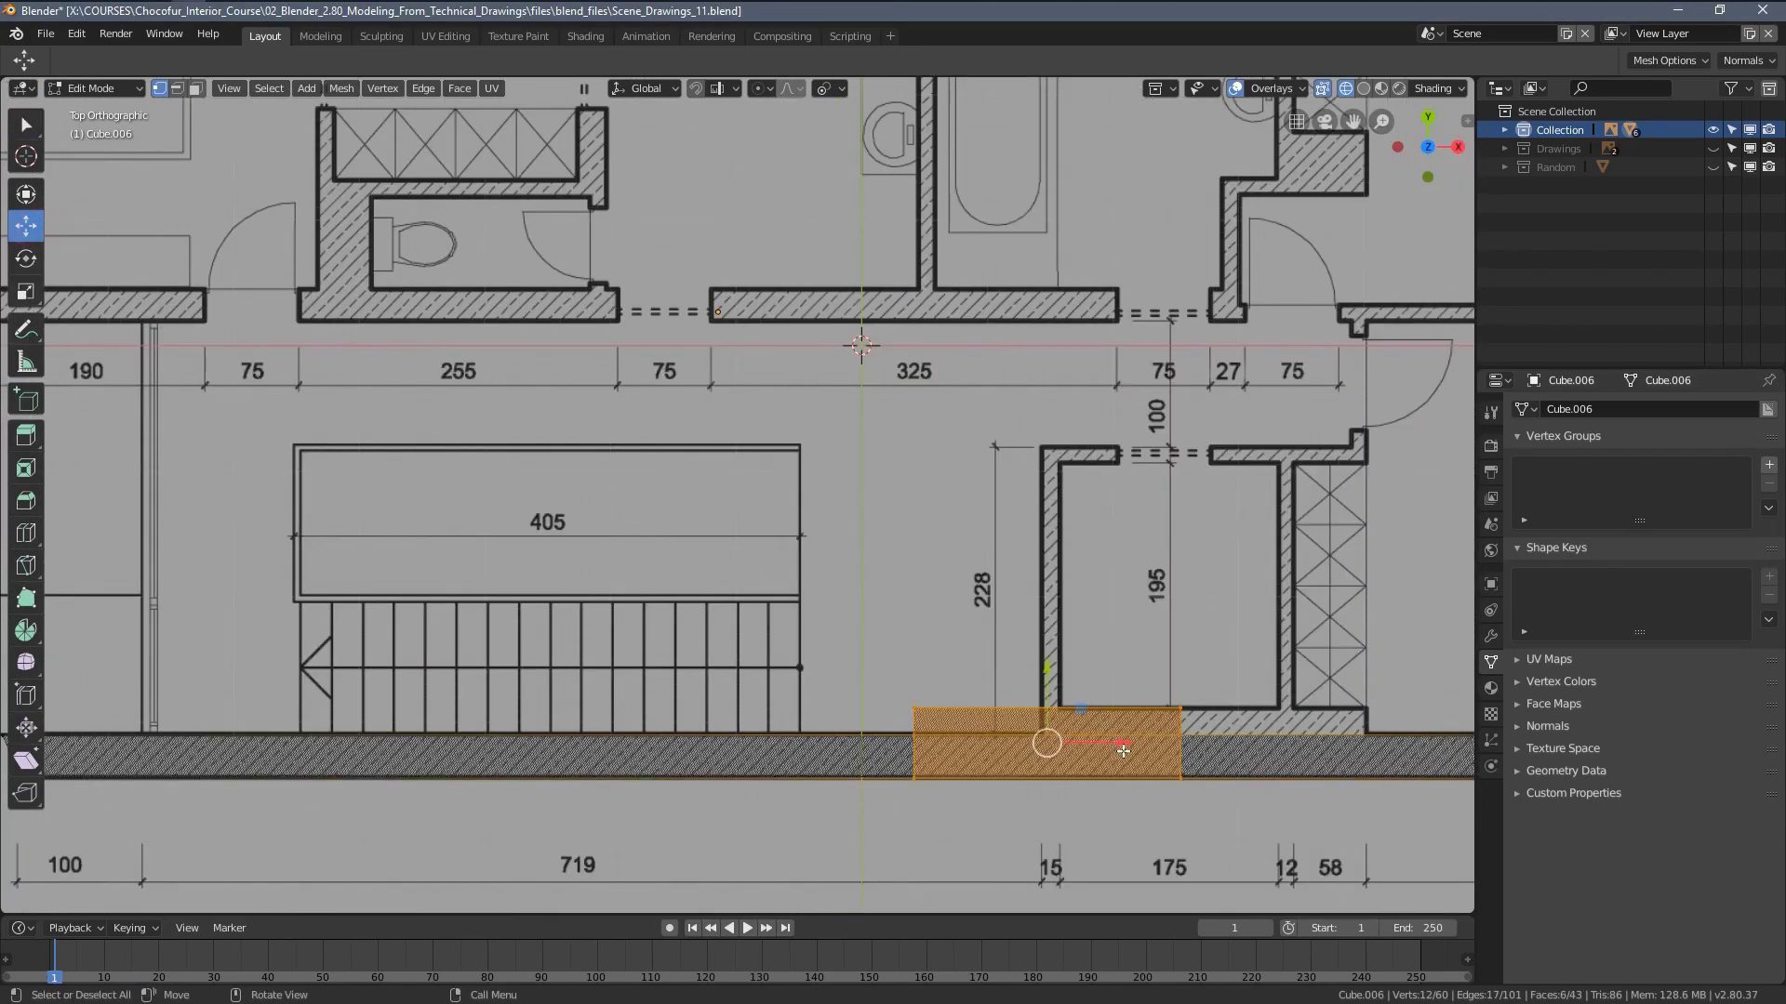
left_click_drag(1123, 751, 1249, 751)
Extend the thickened wall section's other end along X to the outer edge of the 58-wide wardrobe
middle_click_drag(1137, 700, 859, 683, "shift")
key("alt+a")
key("b")
left_click_drag(999, 654, 1096, 801)
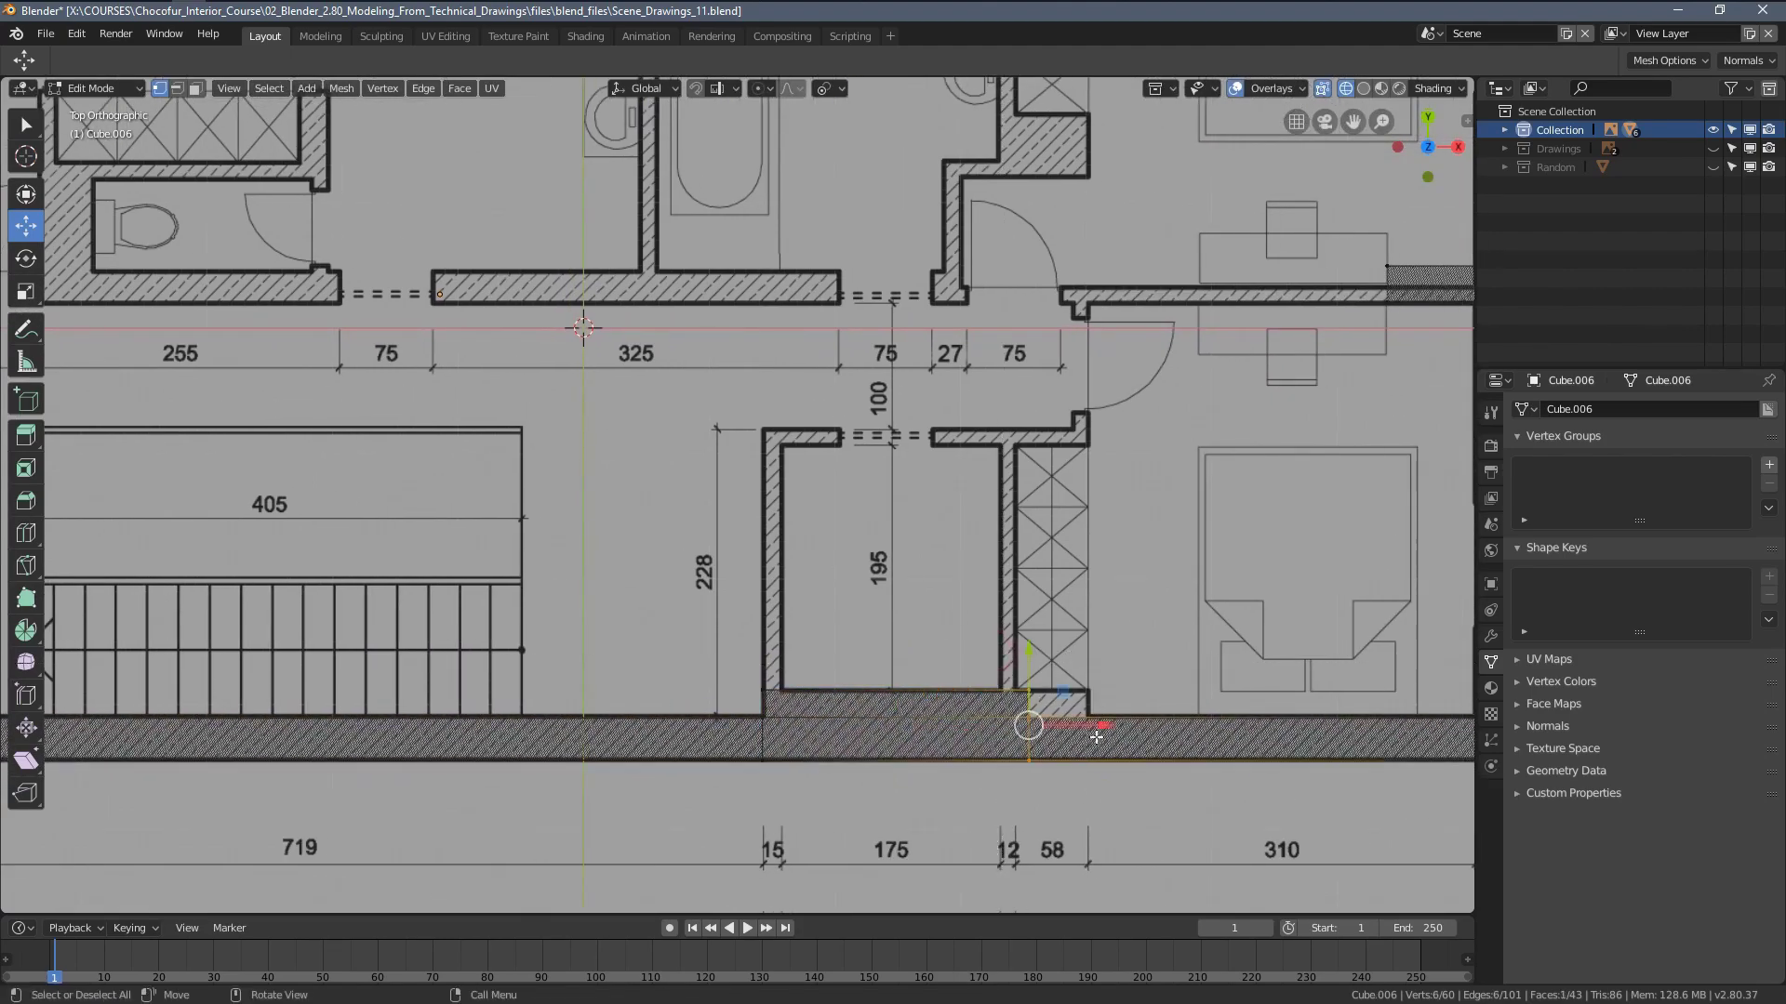
key("alt+a")
Delete the edge loop nearest the slanted end of the 1730-long wall
scroll(581, 476, "down", 3)
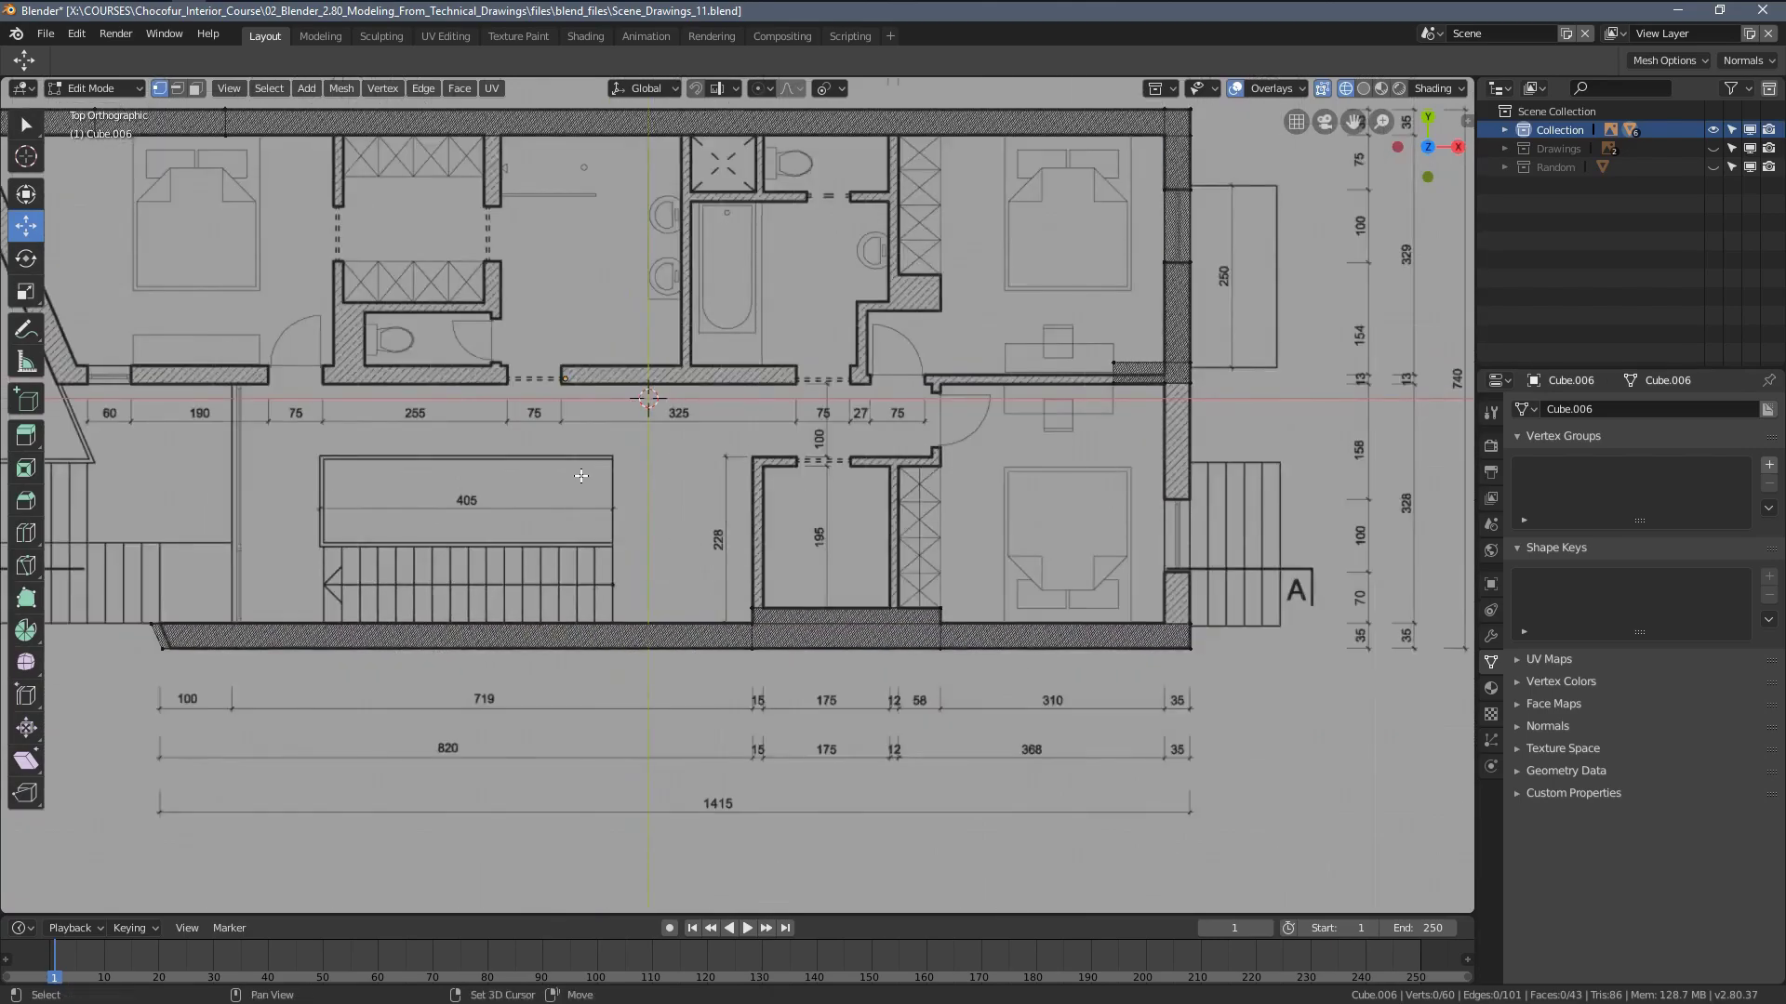
middle_click_drag(581, 477, 458, 650, "shift")
middle_click_drag(859, 563, 455, 237, "shift")
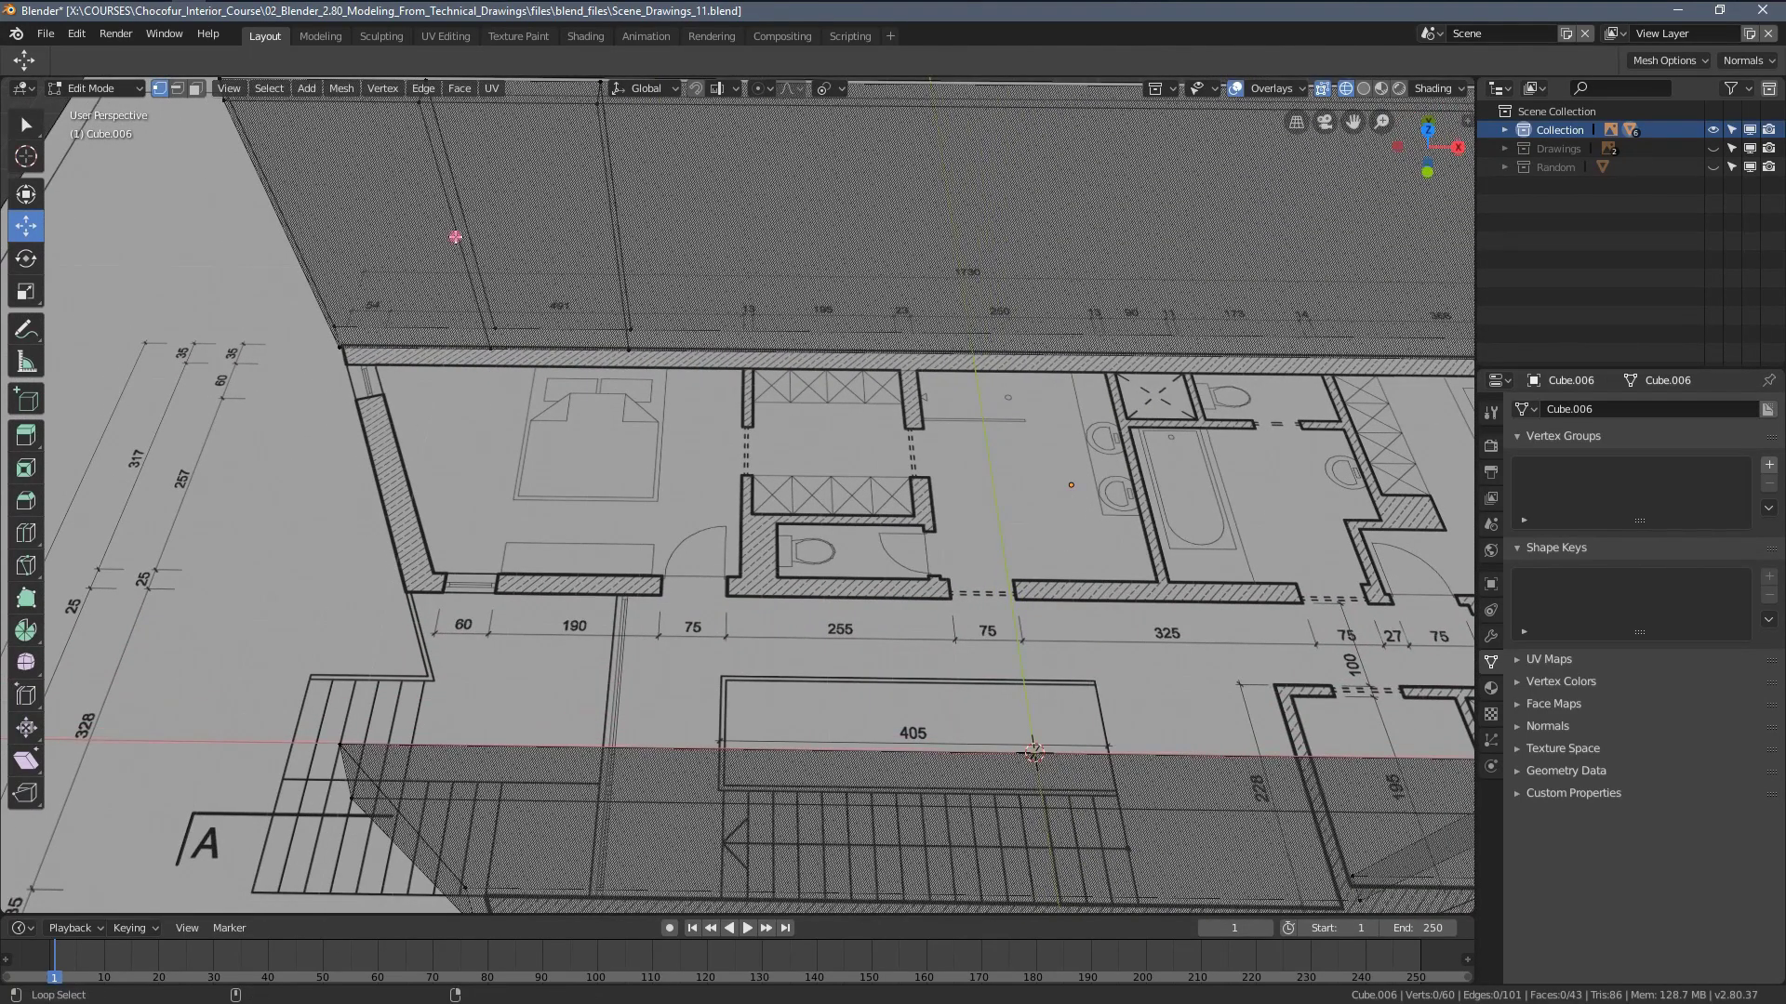
left_click(454, 236, "alt")
middle_click_drag(556, 303, 679, 454, "shift")
key("2")
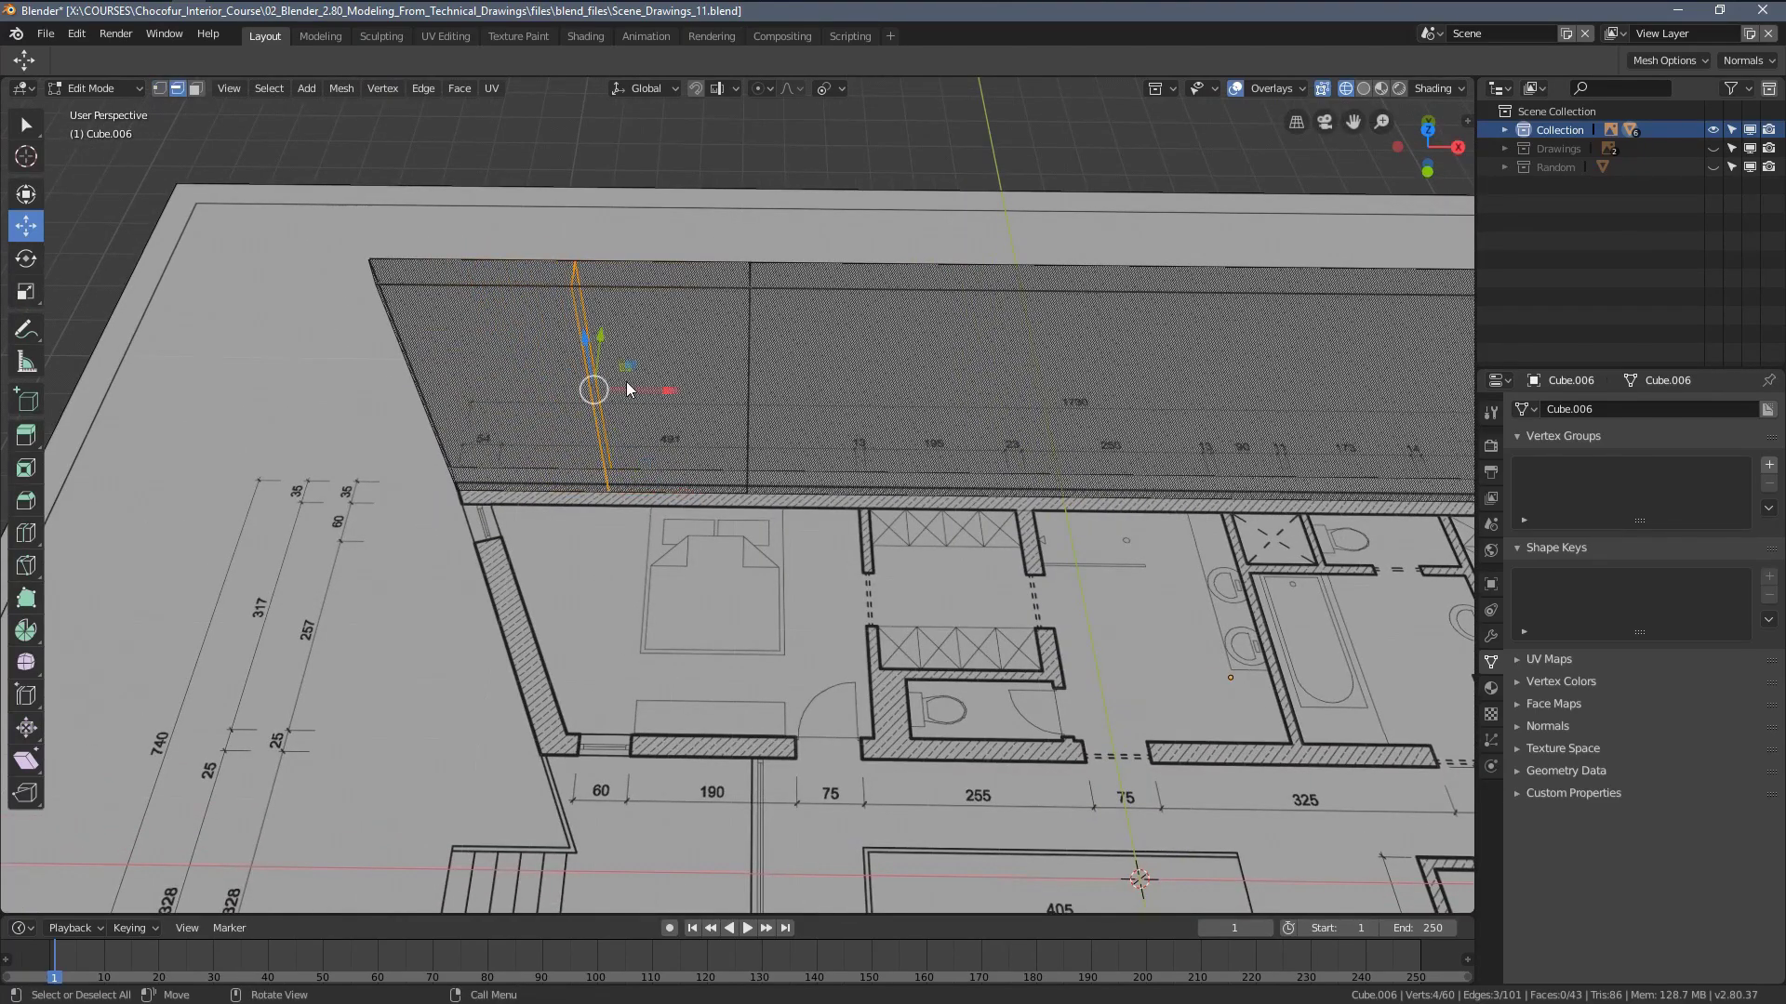
key("x")
left_click(629, 386)
key("alt+a")
Delete the remaining window edge loop in the 1730-long wall and clear the selection in top view
middle_click_drag(758, 359, 739, 363)
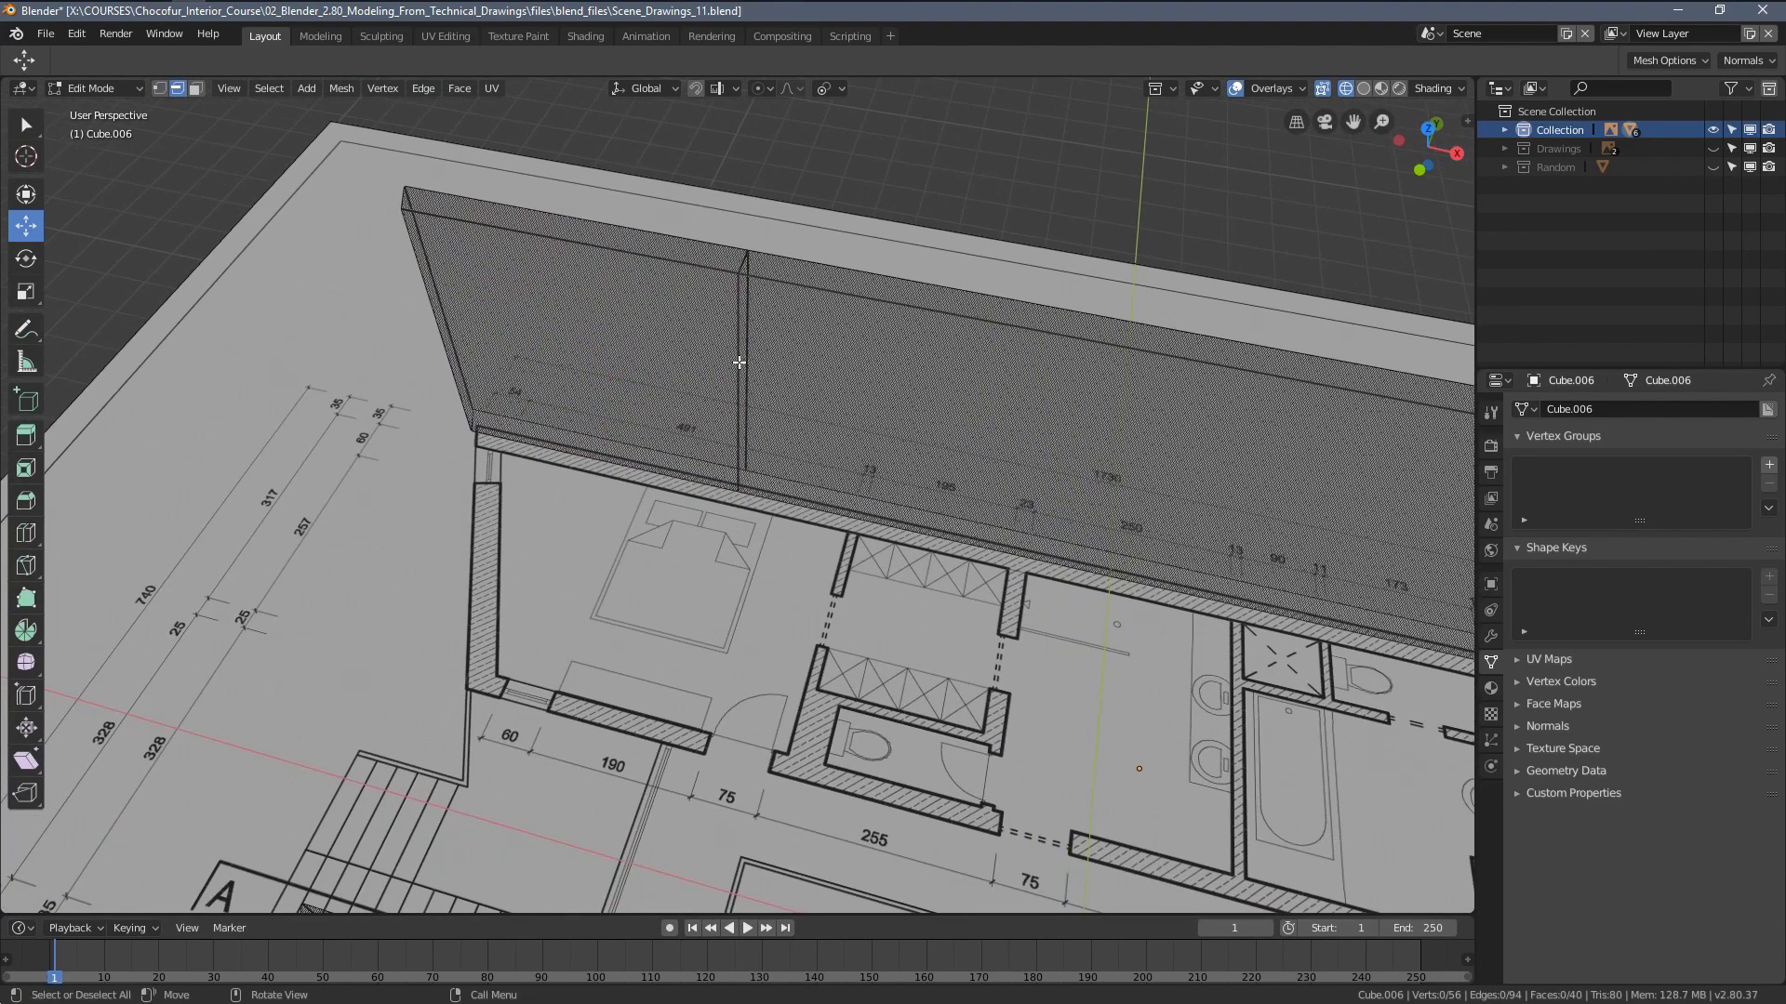
left_click(739, 362, "alt")
key("x")
left_click(739, 366)
key("KP_7")
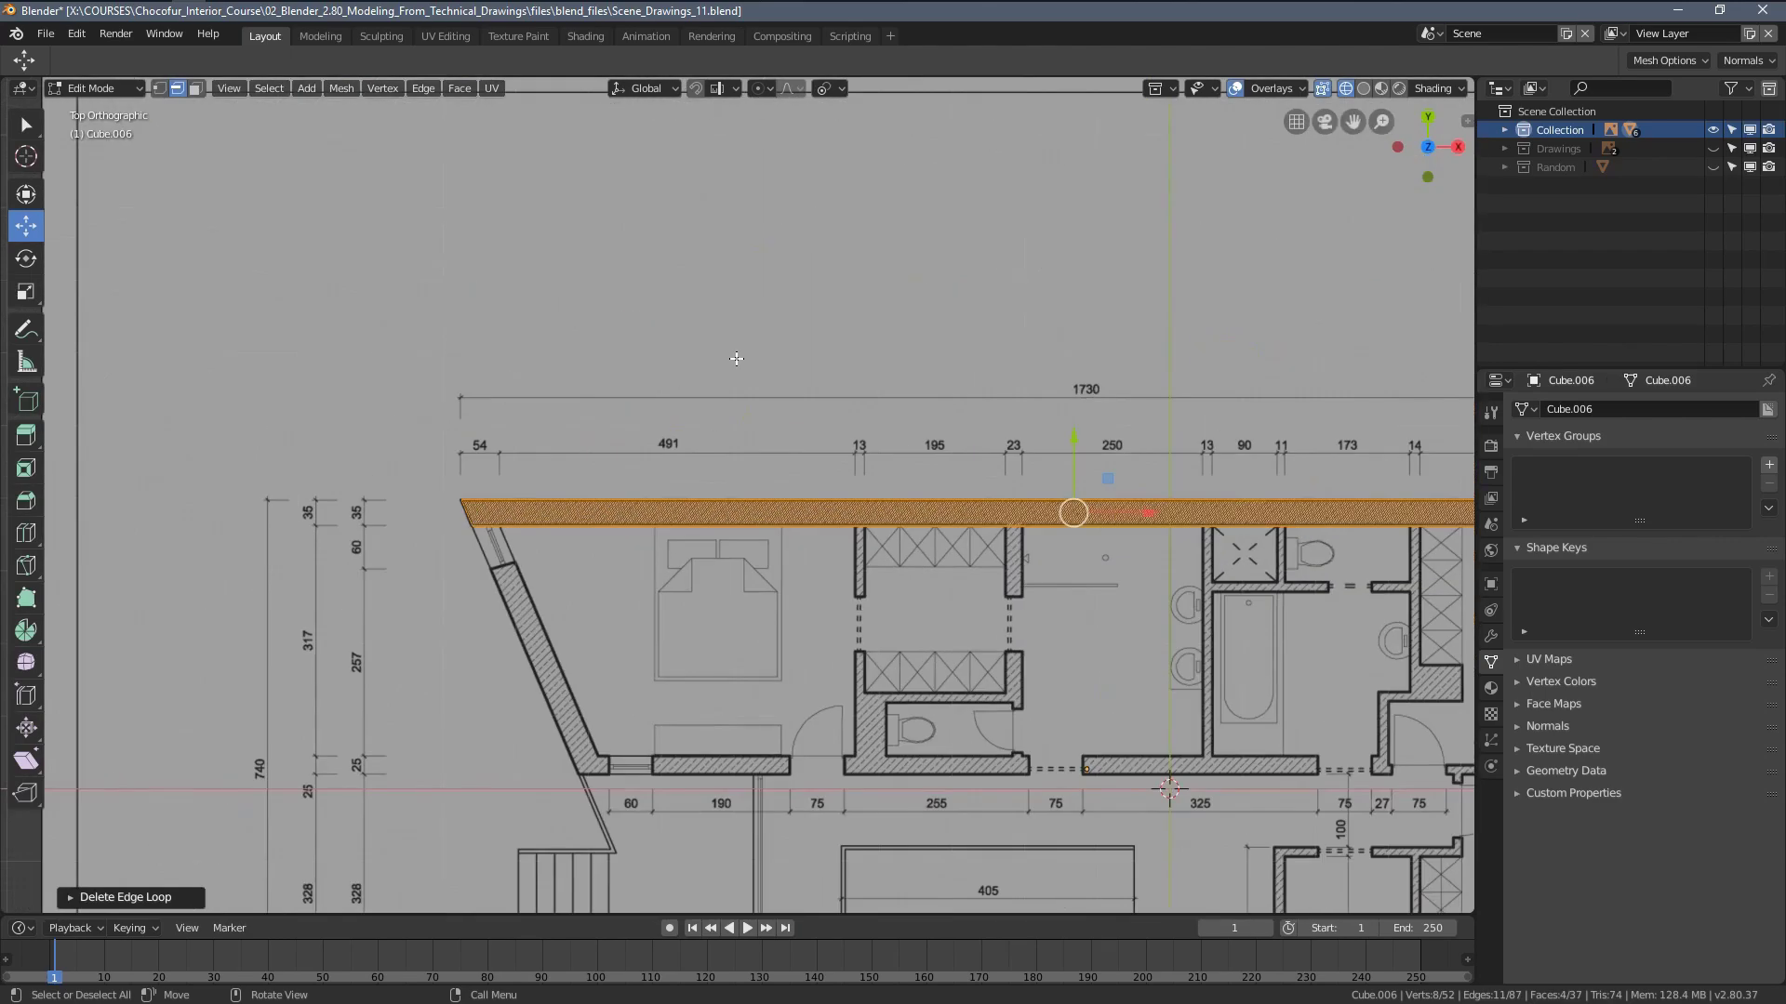
key("alt+a")
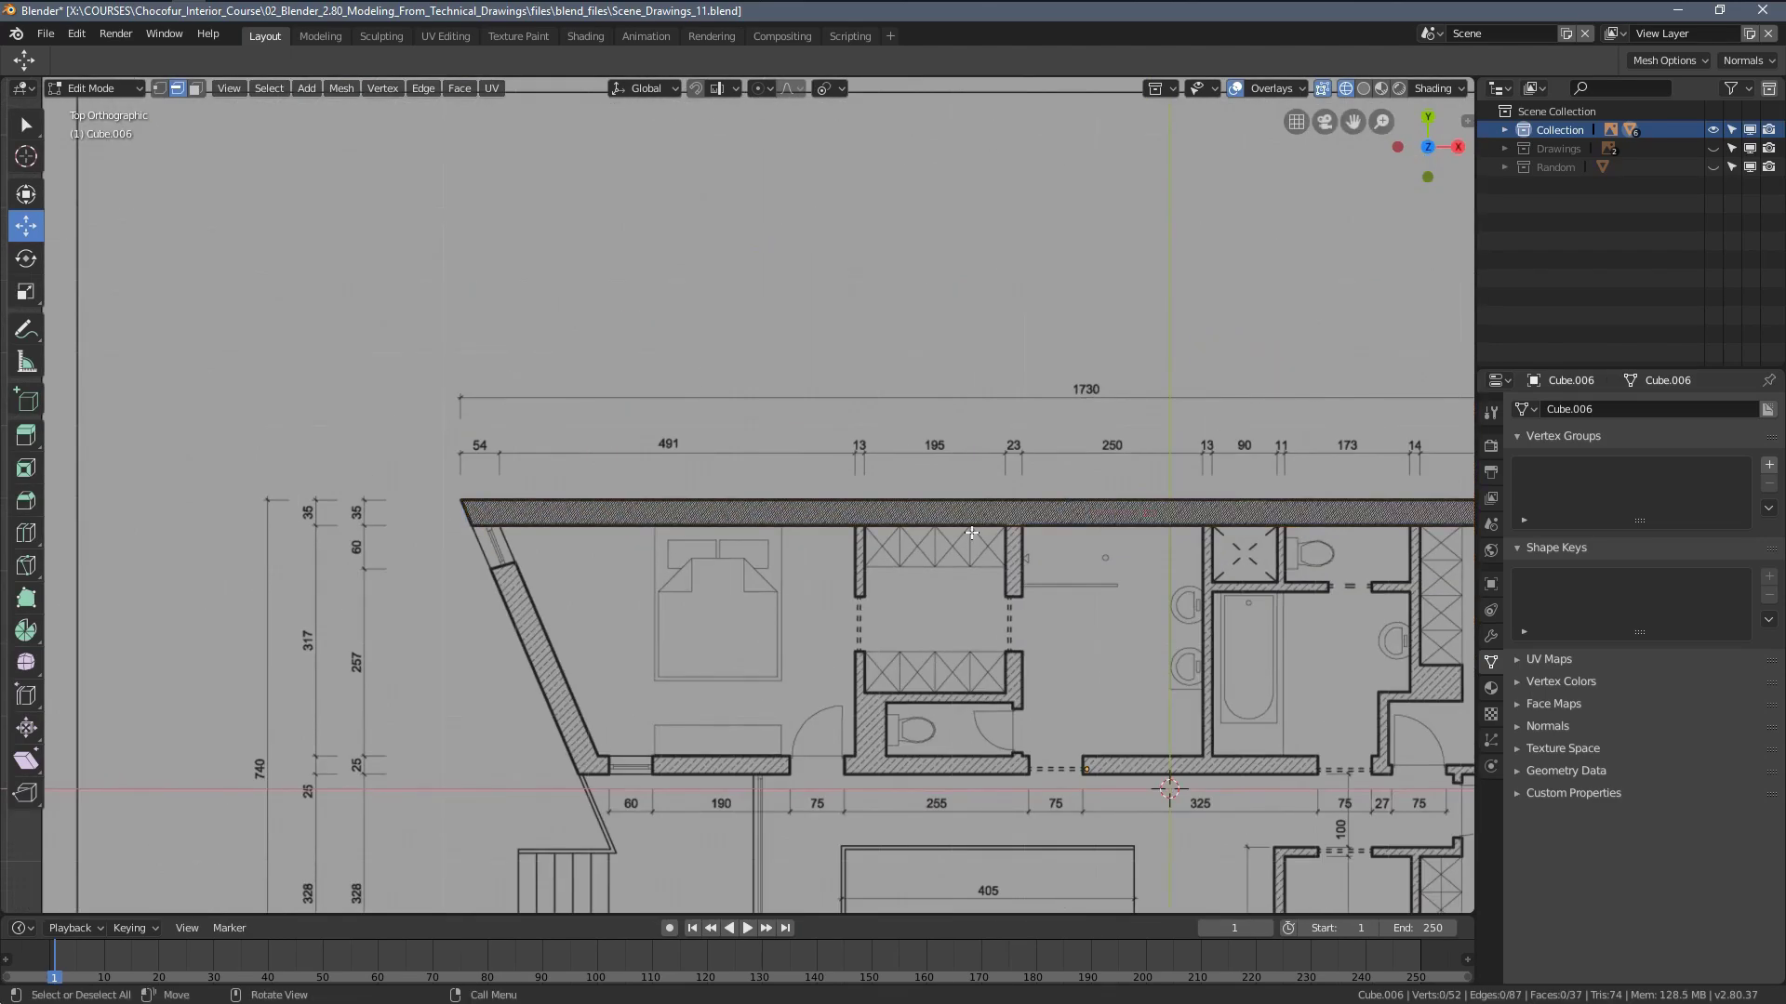
Add a loop cut across the 1730-long wall, slide it to the slanted end and shift it along X to the 54 mark
key("ctrl+r")
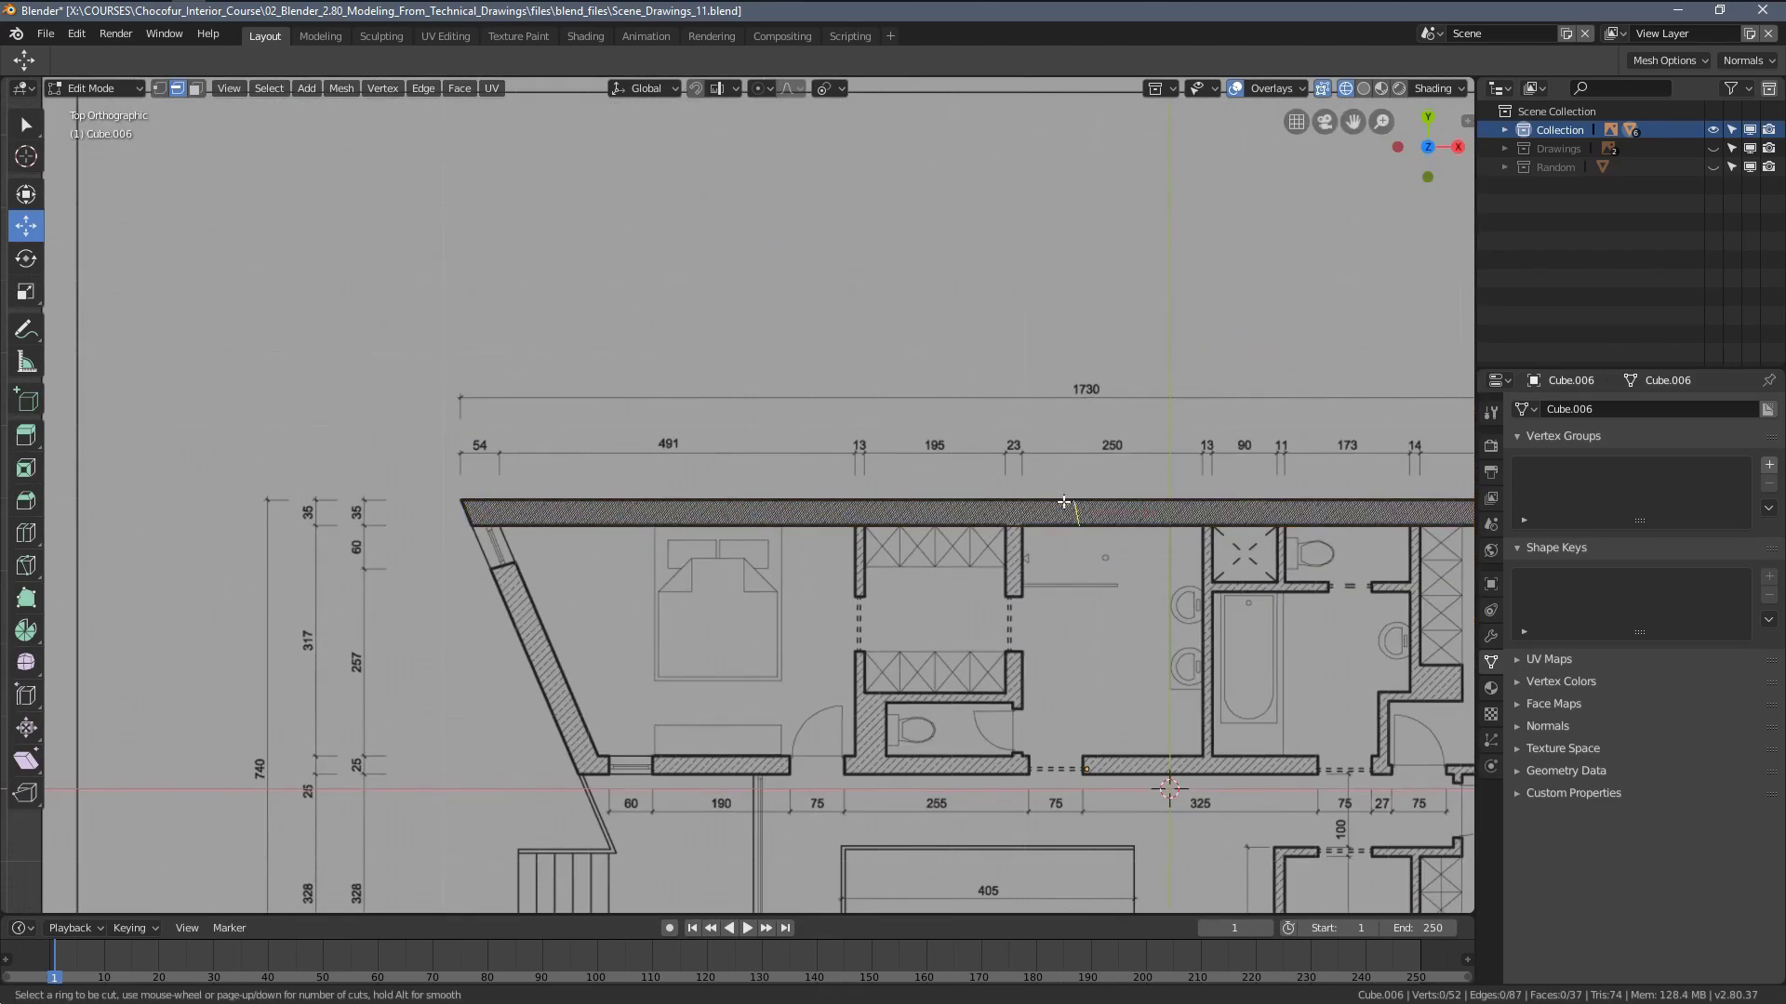
left_click(1062, 502)
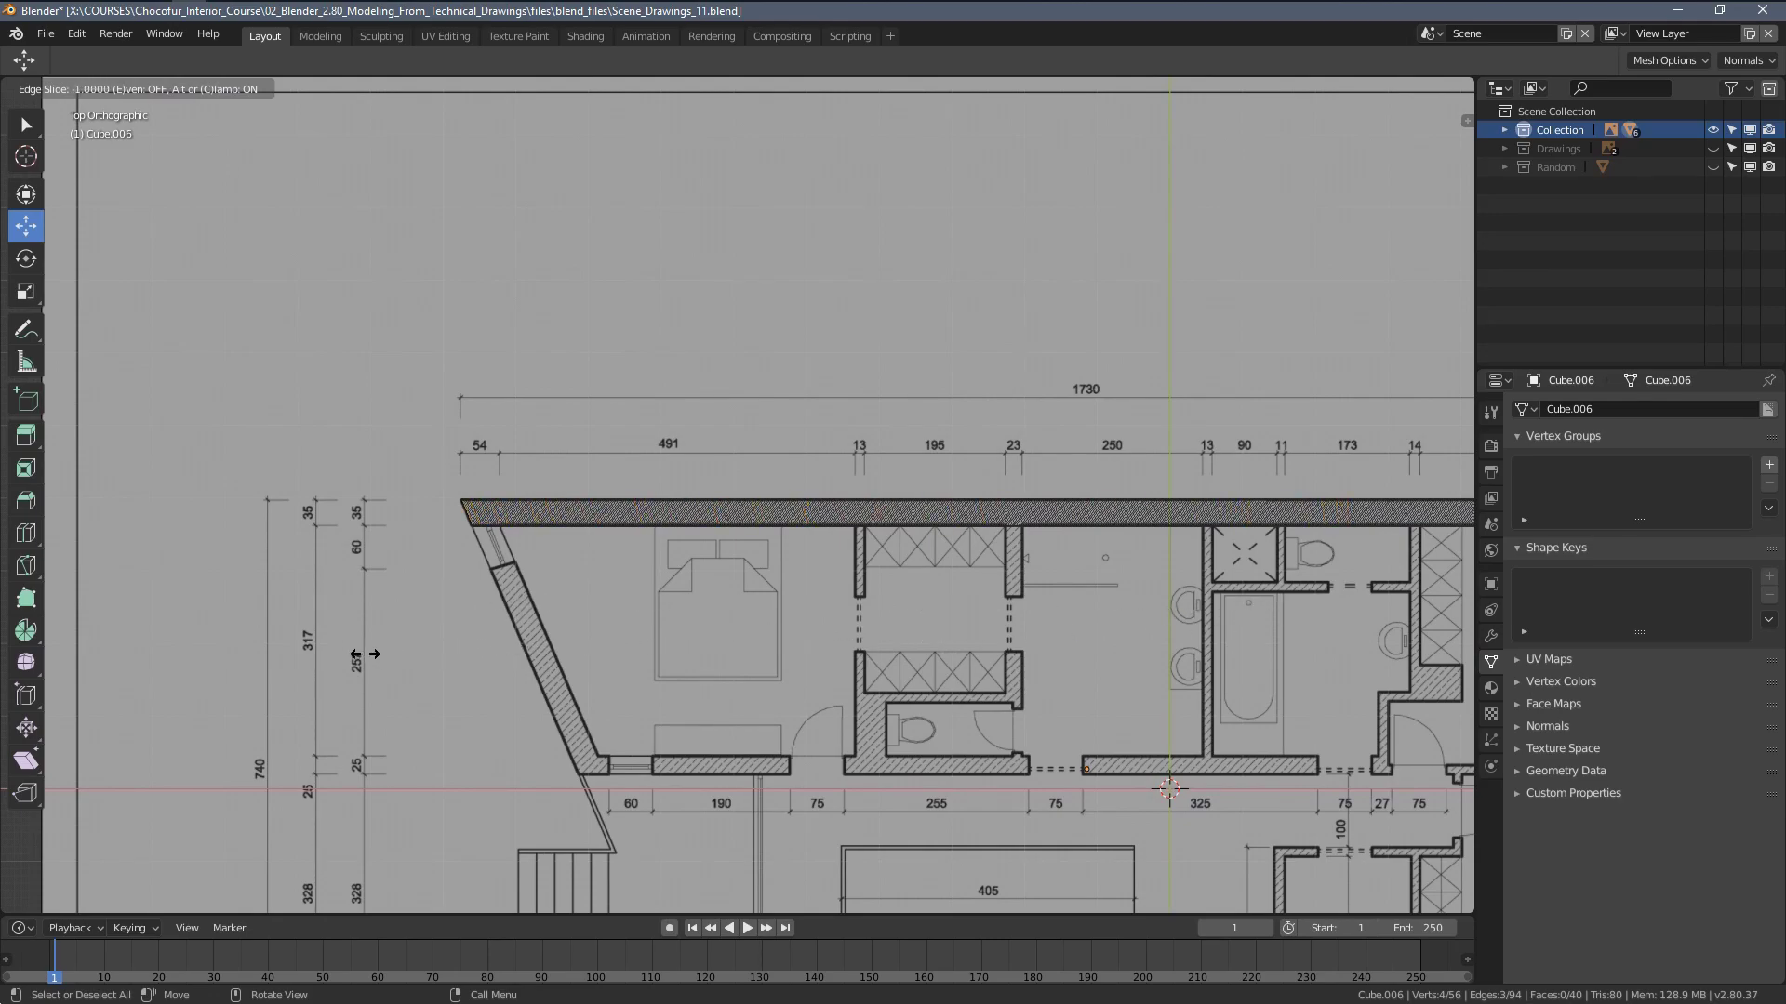
left_click(330, 661)
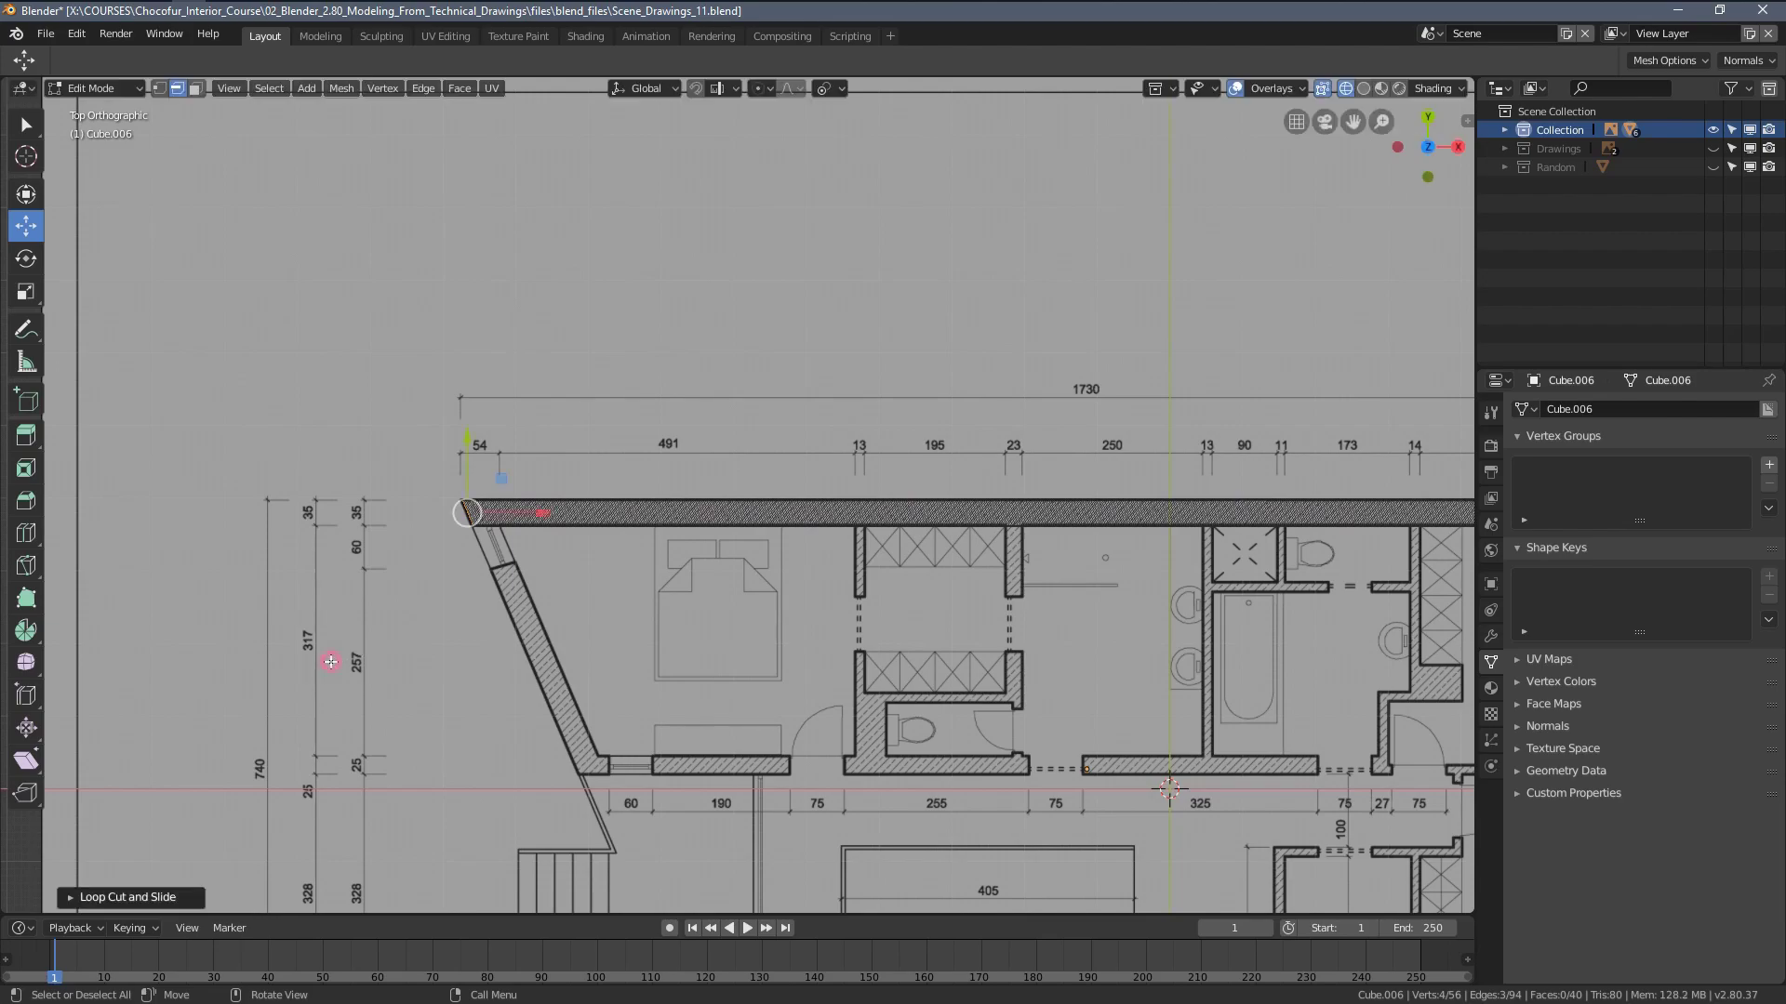
scroll(430, 520, "up", 8)
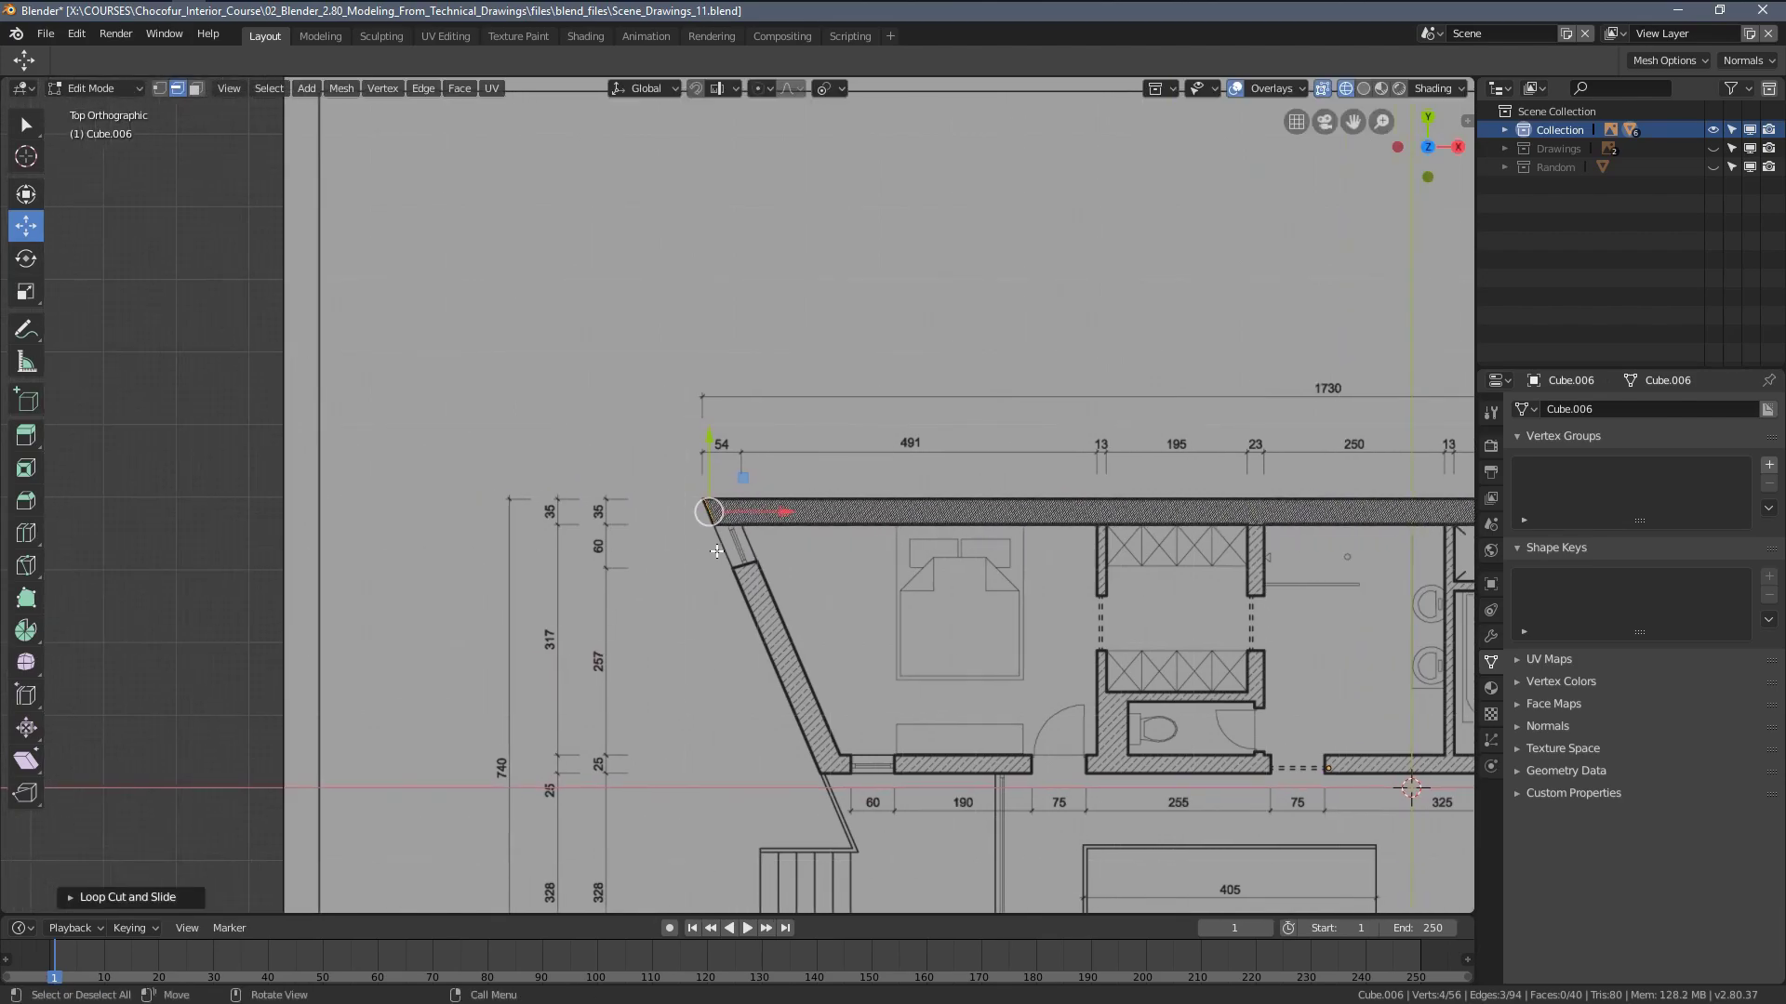
left_click_drag(691, 568, 811, 599)
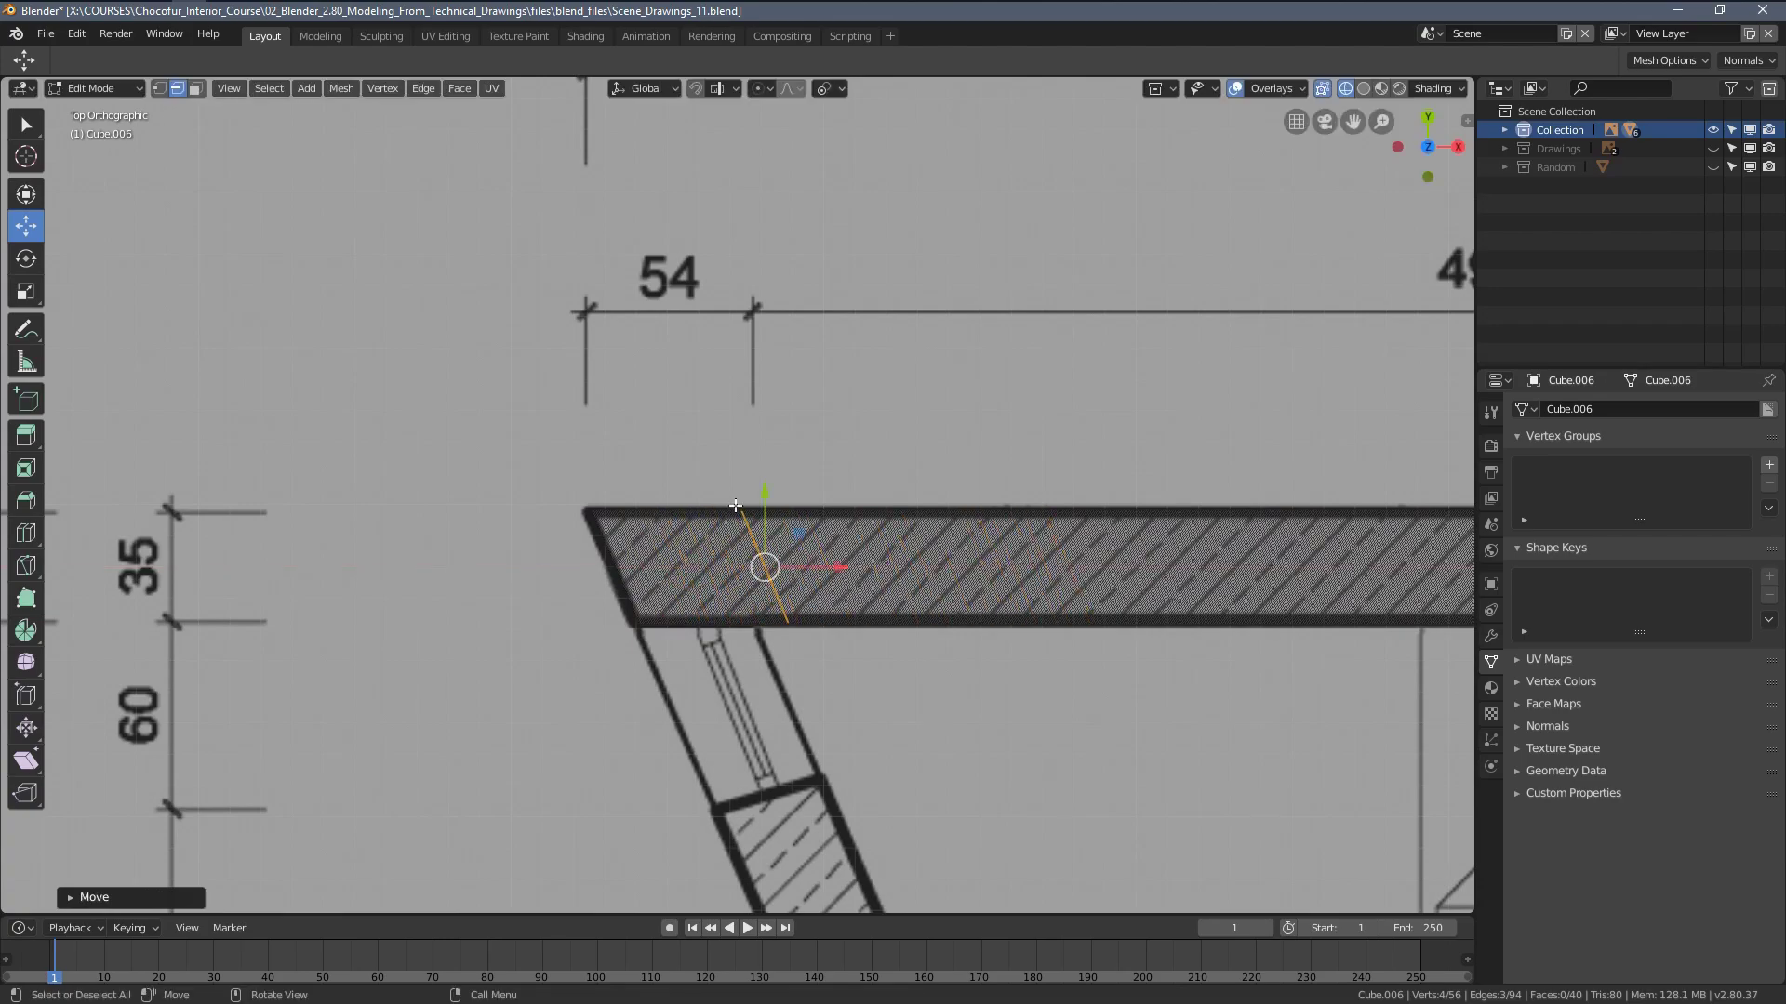
Shift the loop cut near the 1730-long wall's slanted end along X to meet the slanted side wall's inner line
scroll(868, 669, "down", 8)
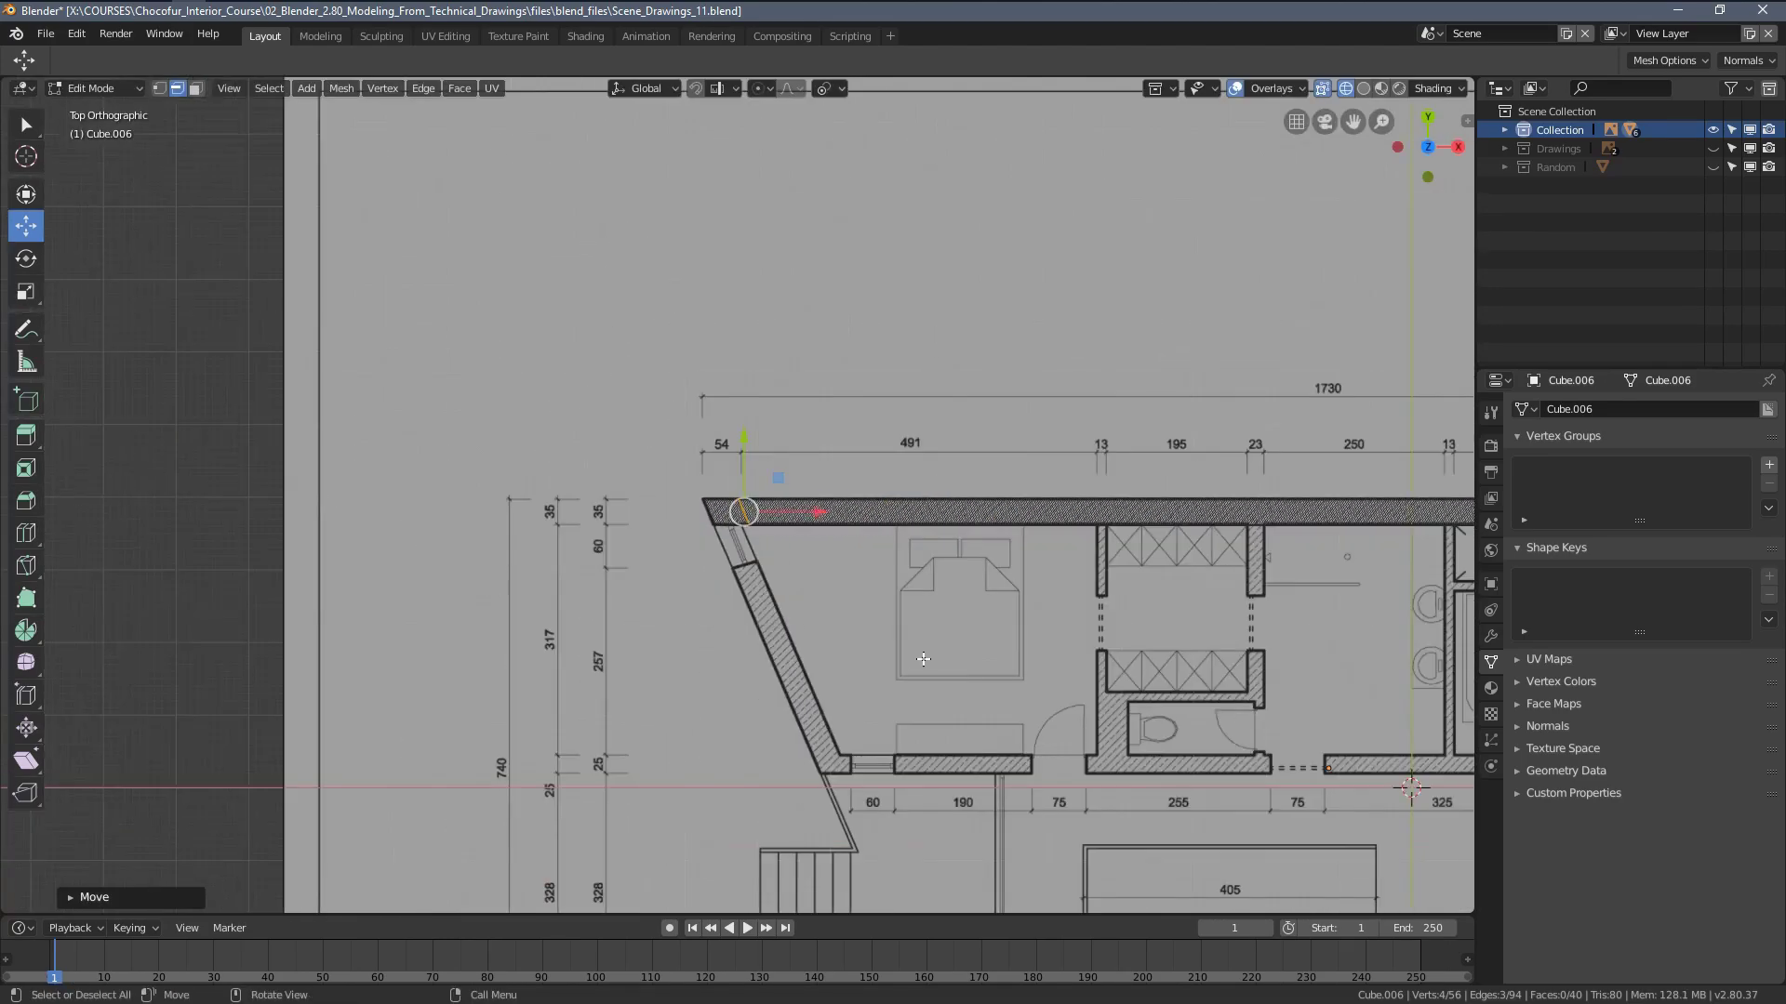
key("g")
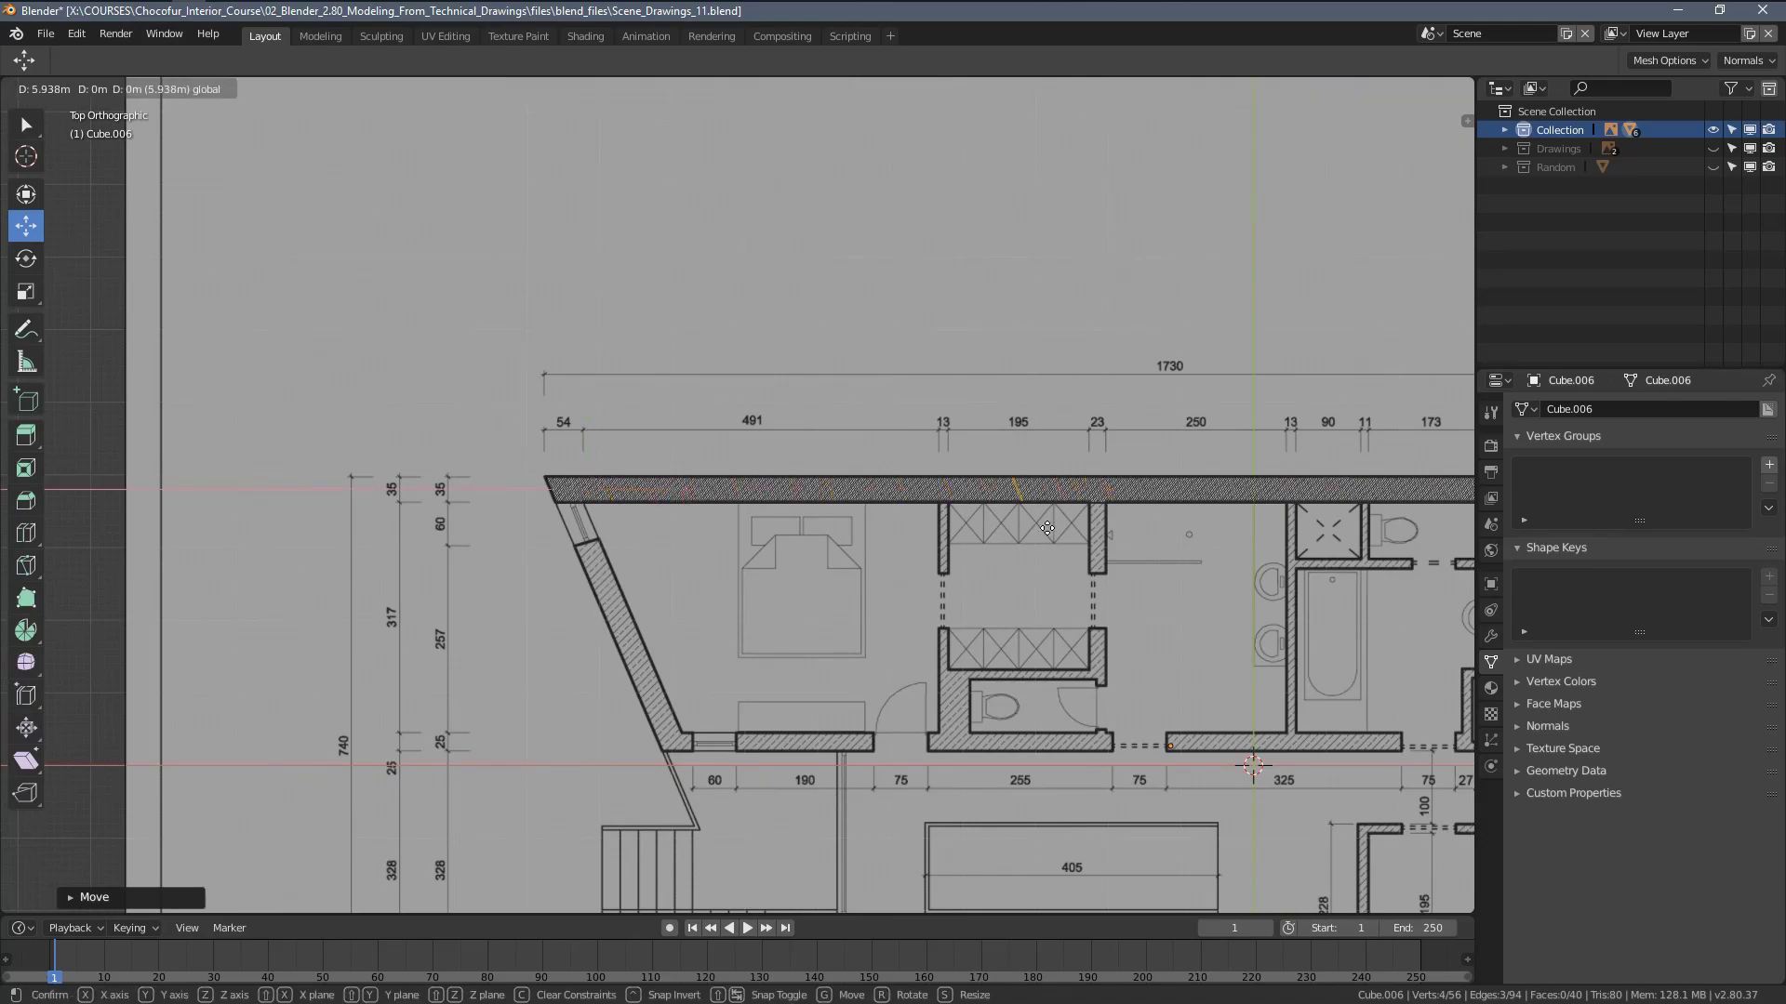
left_click(741, 549)
scroll(558, 488, "up", 4)
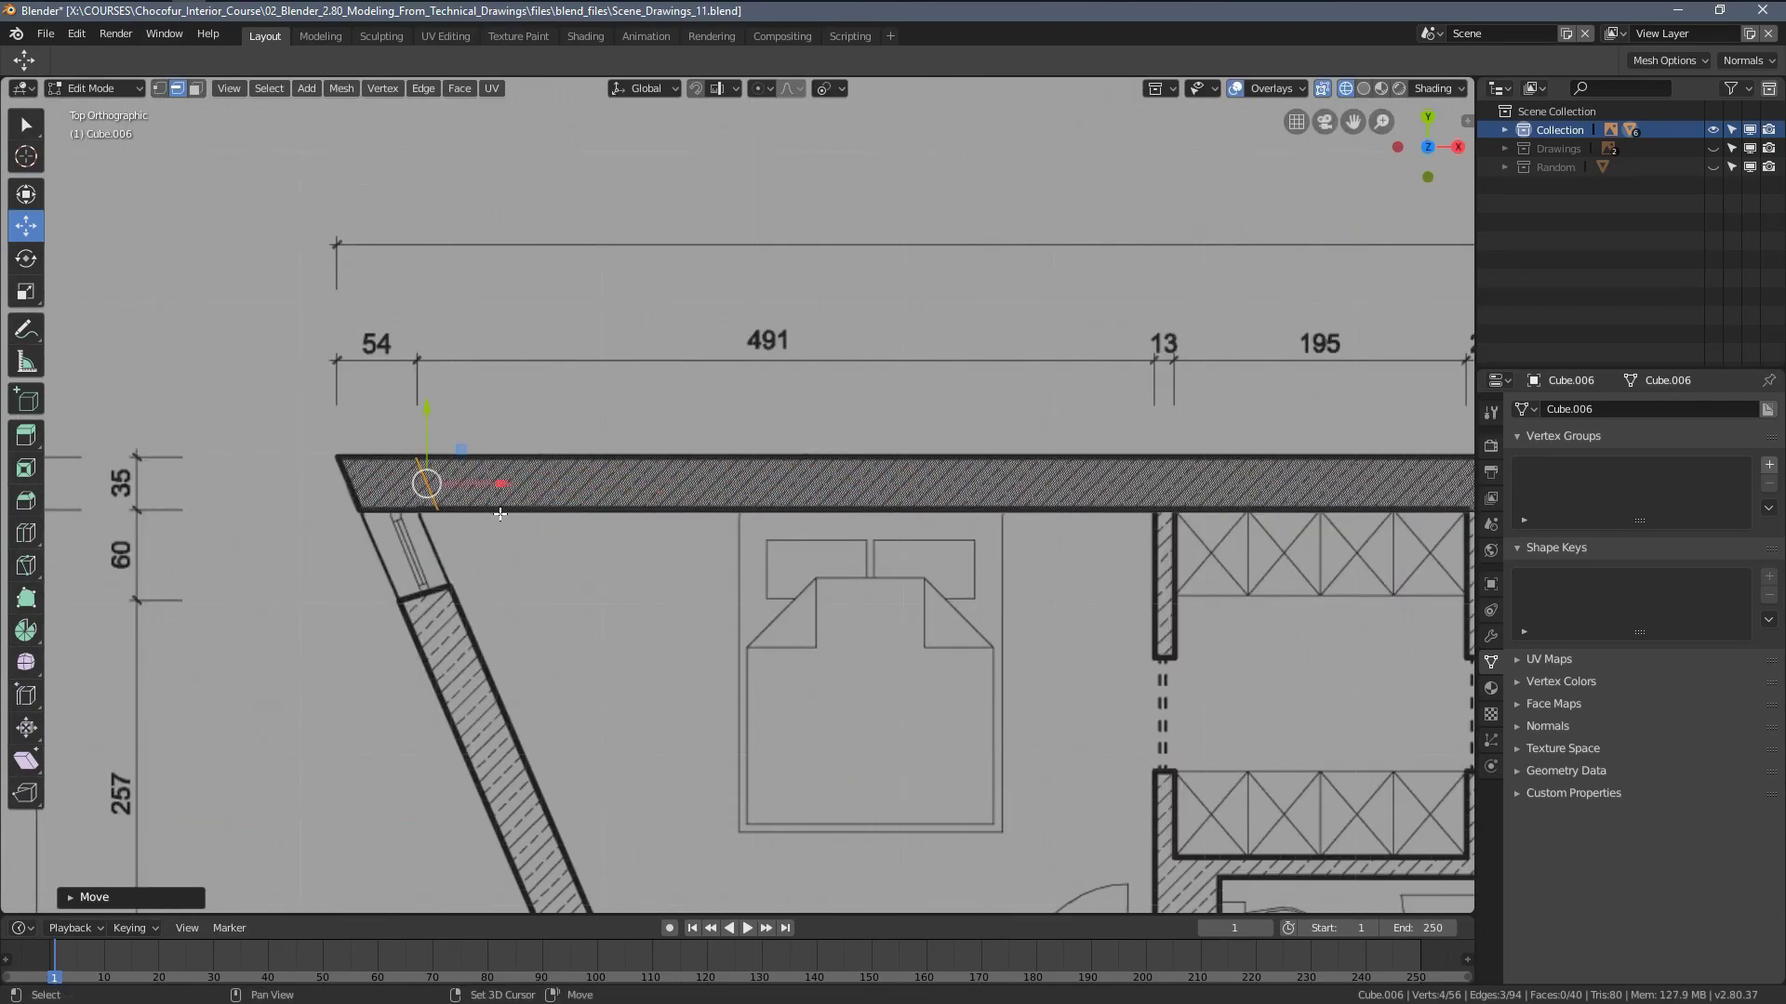
scroll(604, 512, "up", 1)
left_click_drag(633, 497, 556, 580)
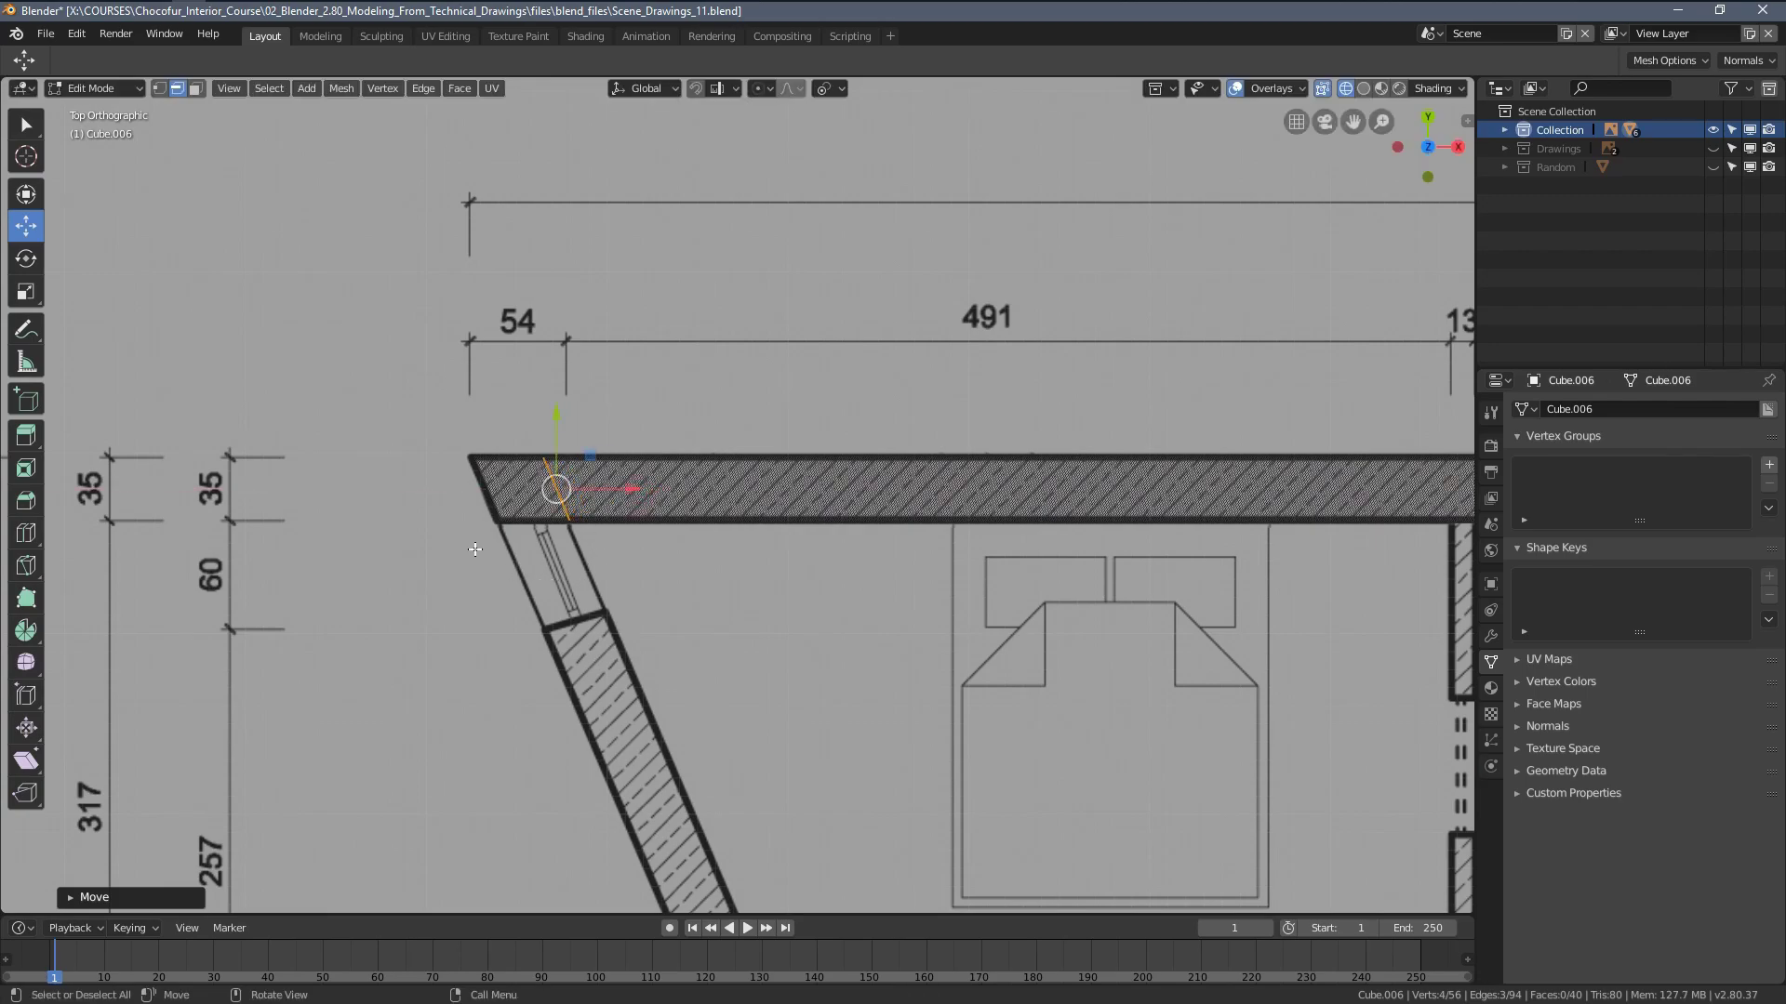
Extrude the narrow inner face beside the wall's slanted end toward the lower wall, across the 317-long side
key("3")
middle_click_drag(475, 549, 632, 309)
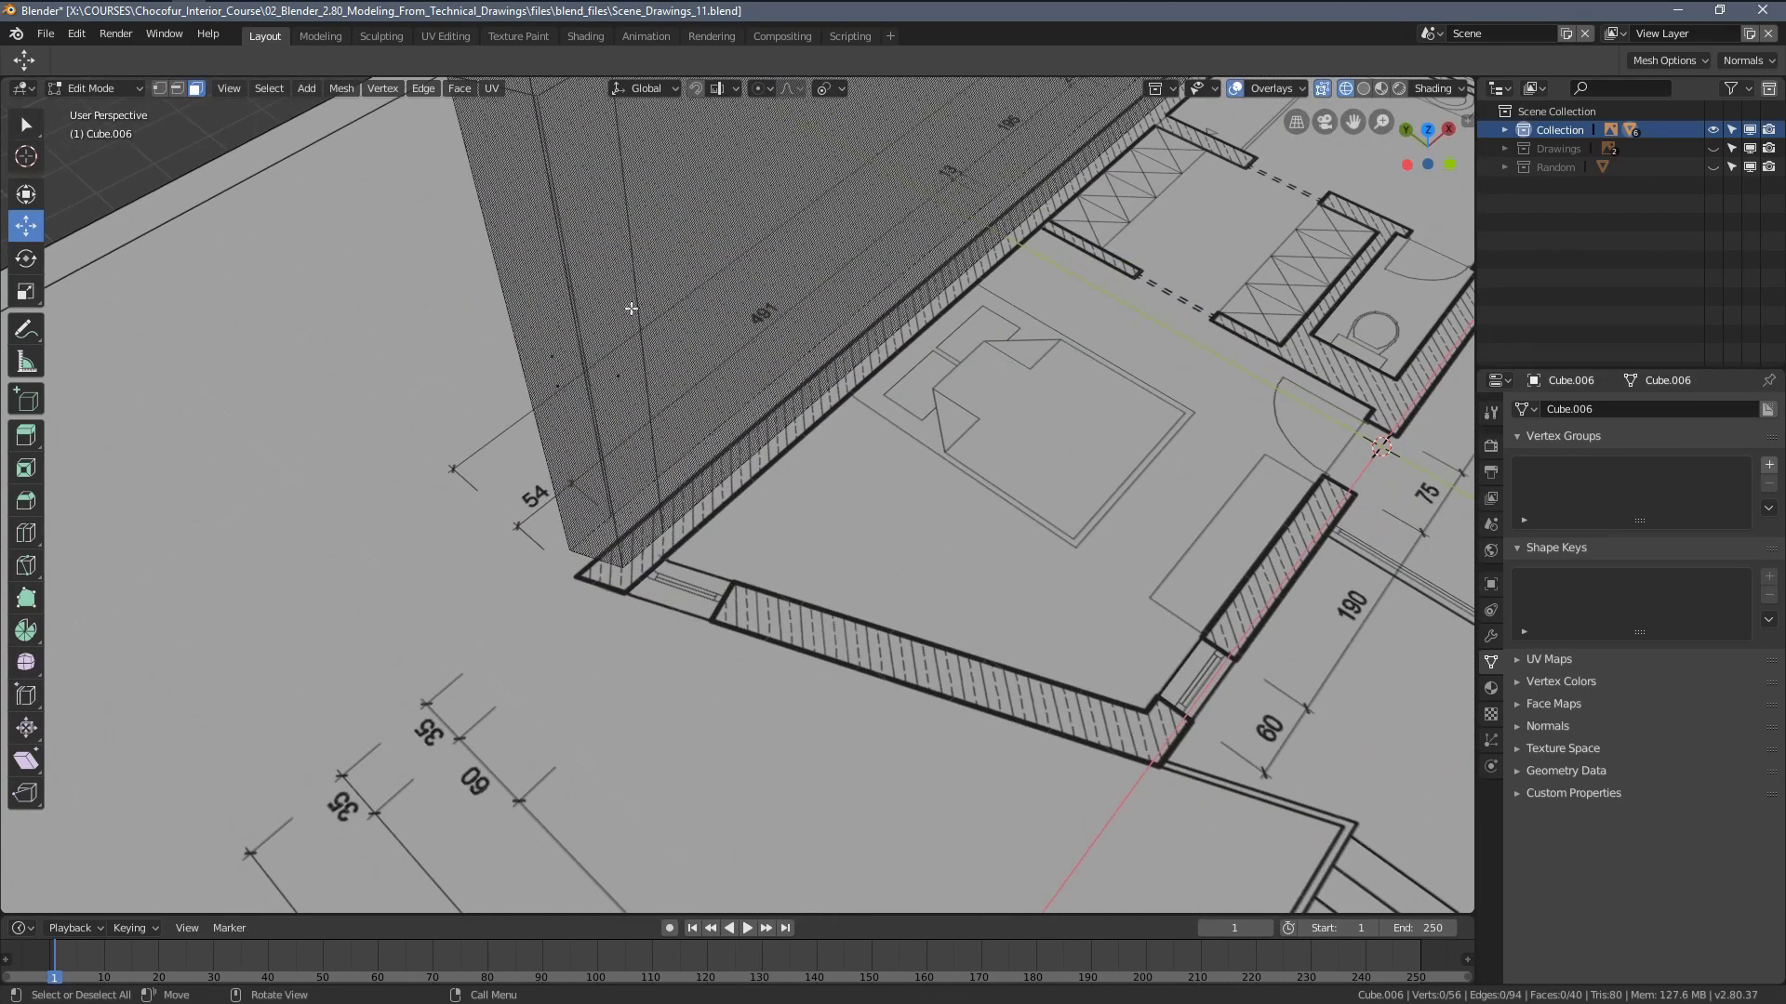
left_click(625, 380)
middle_click_drag(625, 380, 671, 466)
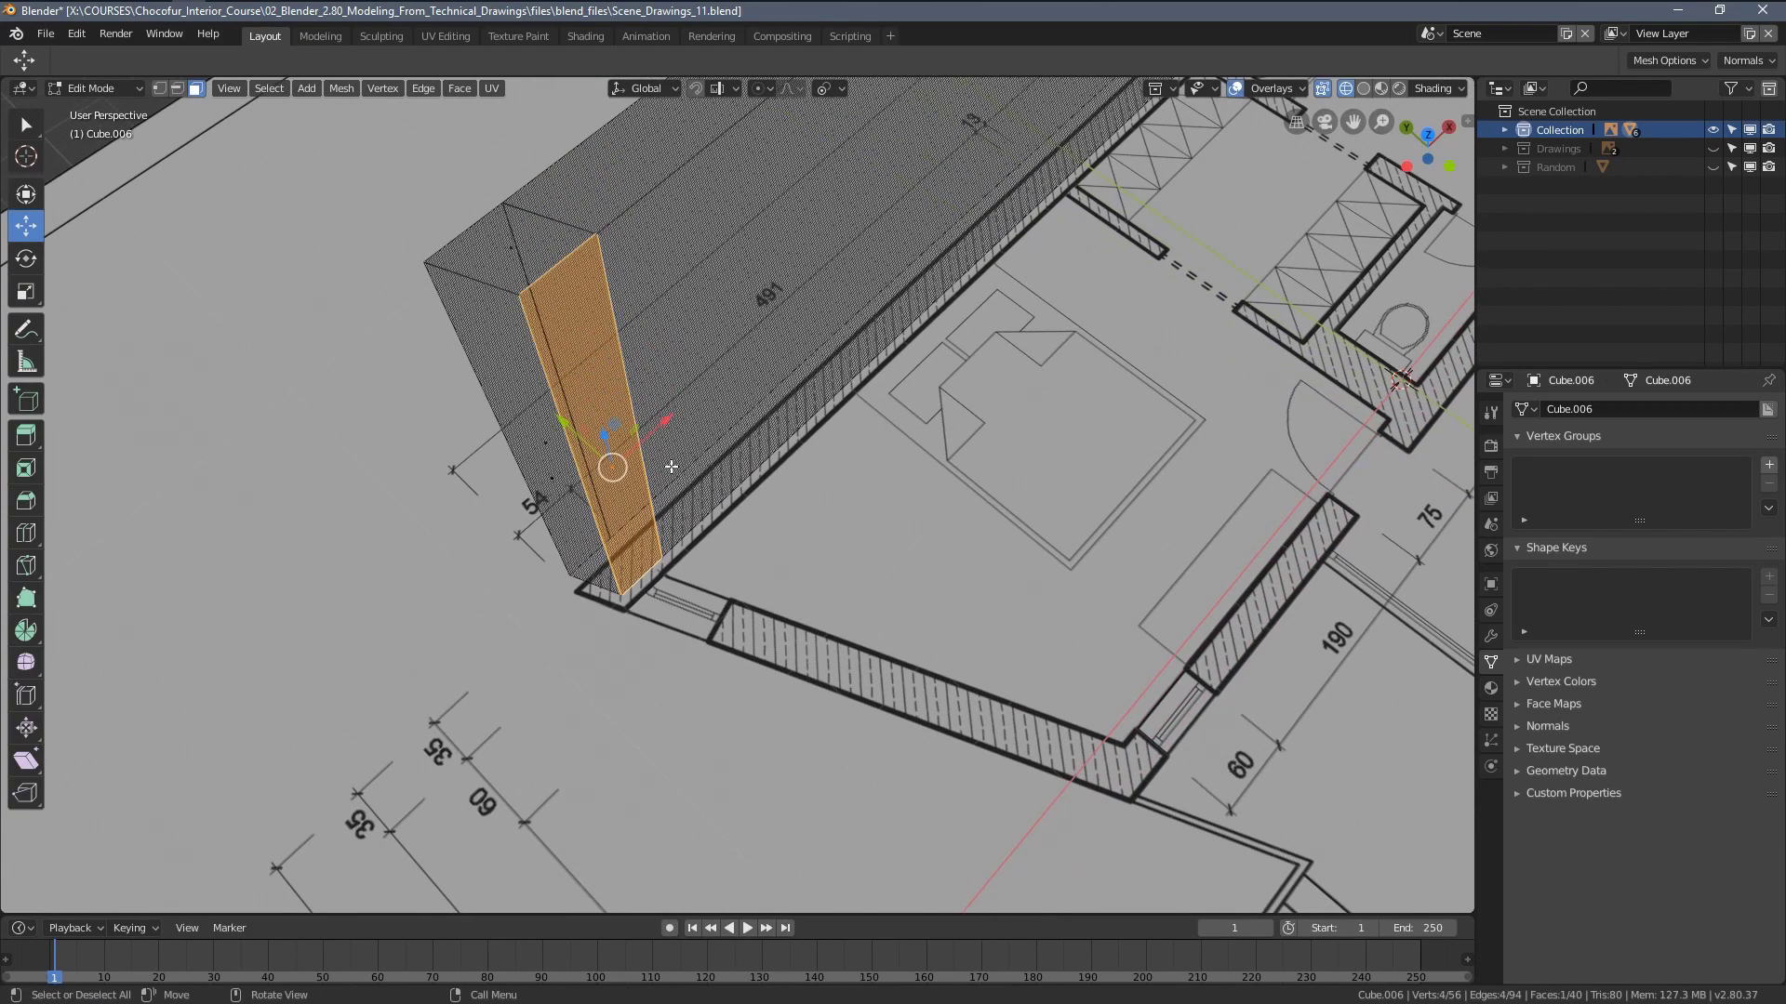
key("KP_7")
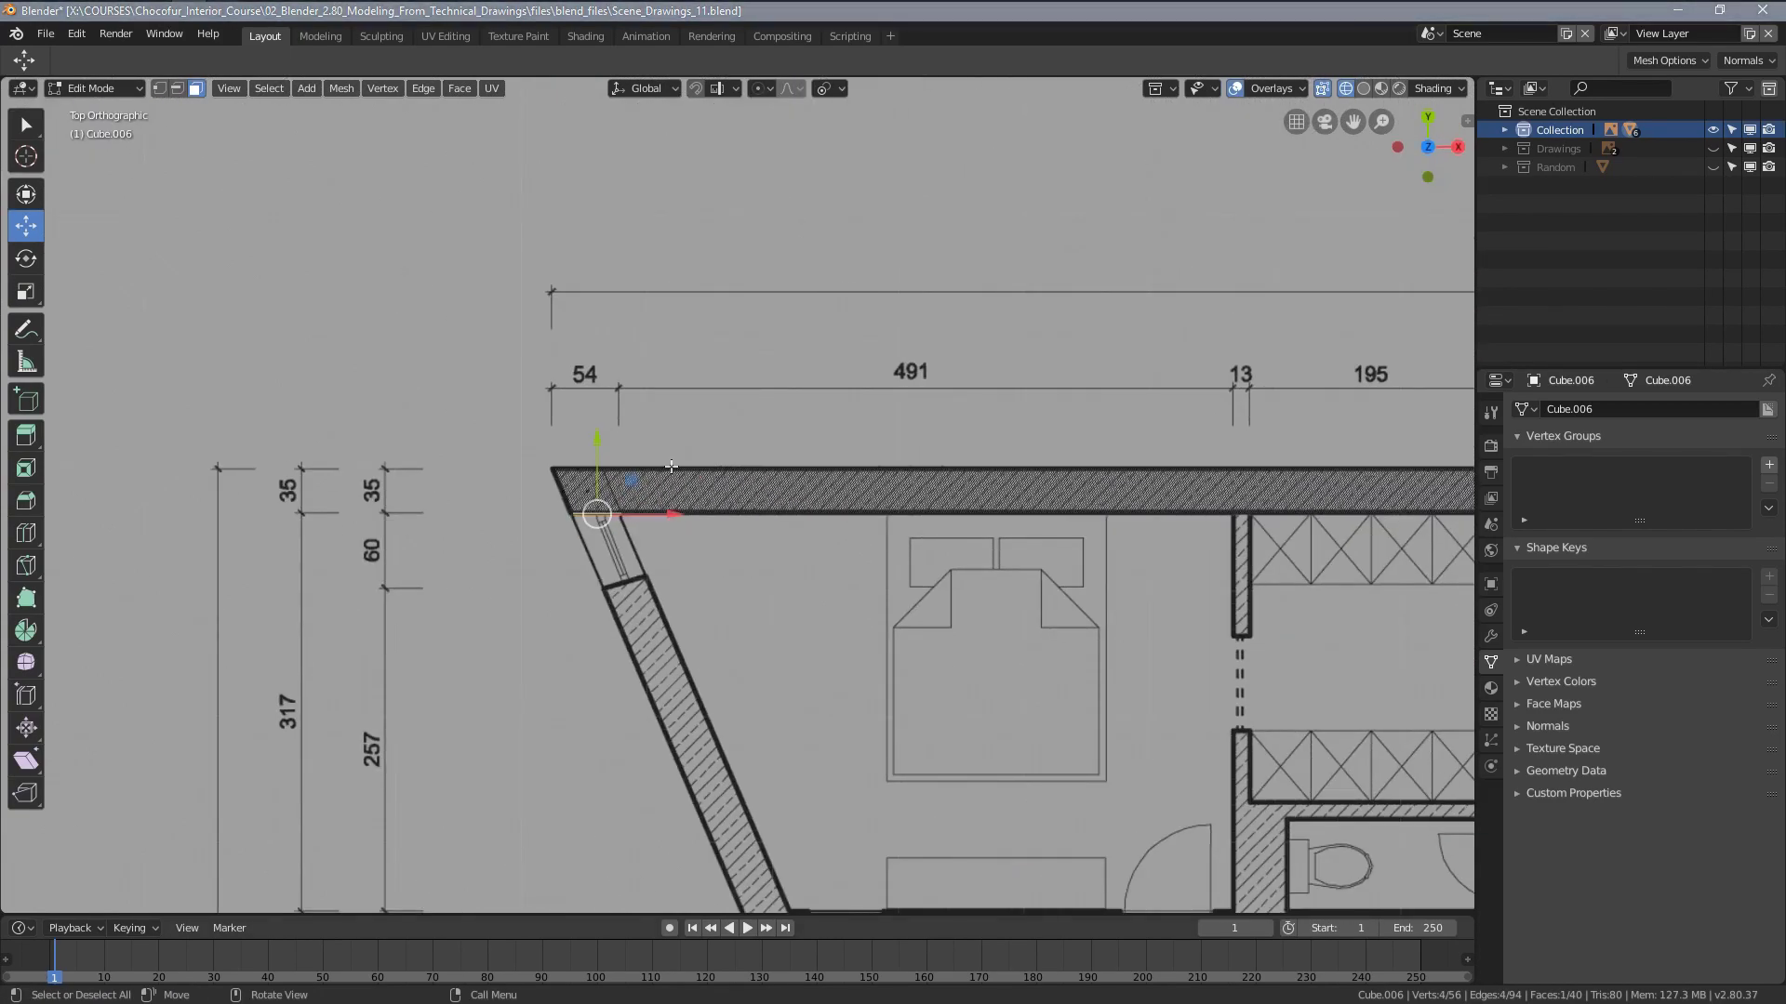
middle_click_drag(854, 749, 764, 520, "shift")
key("e")
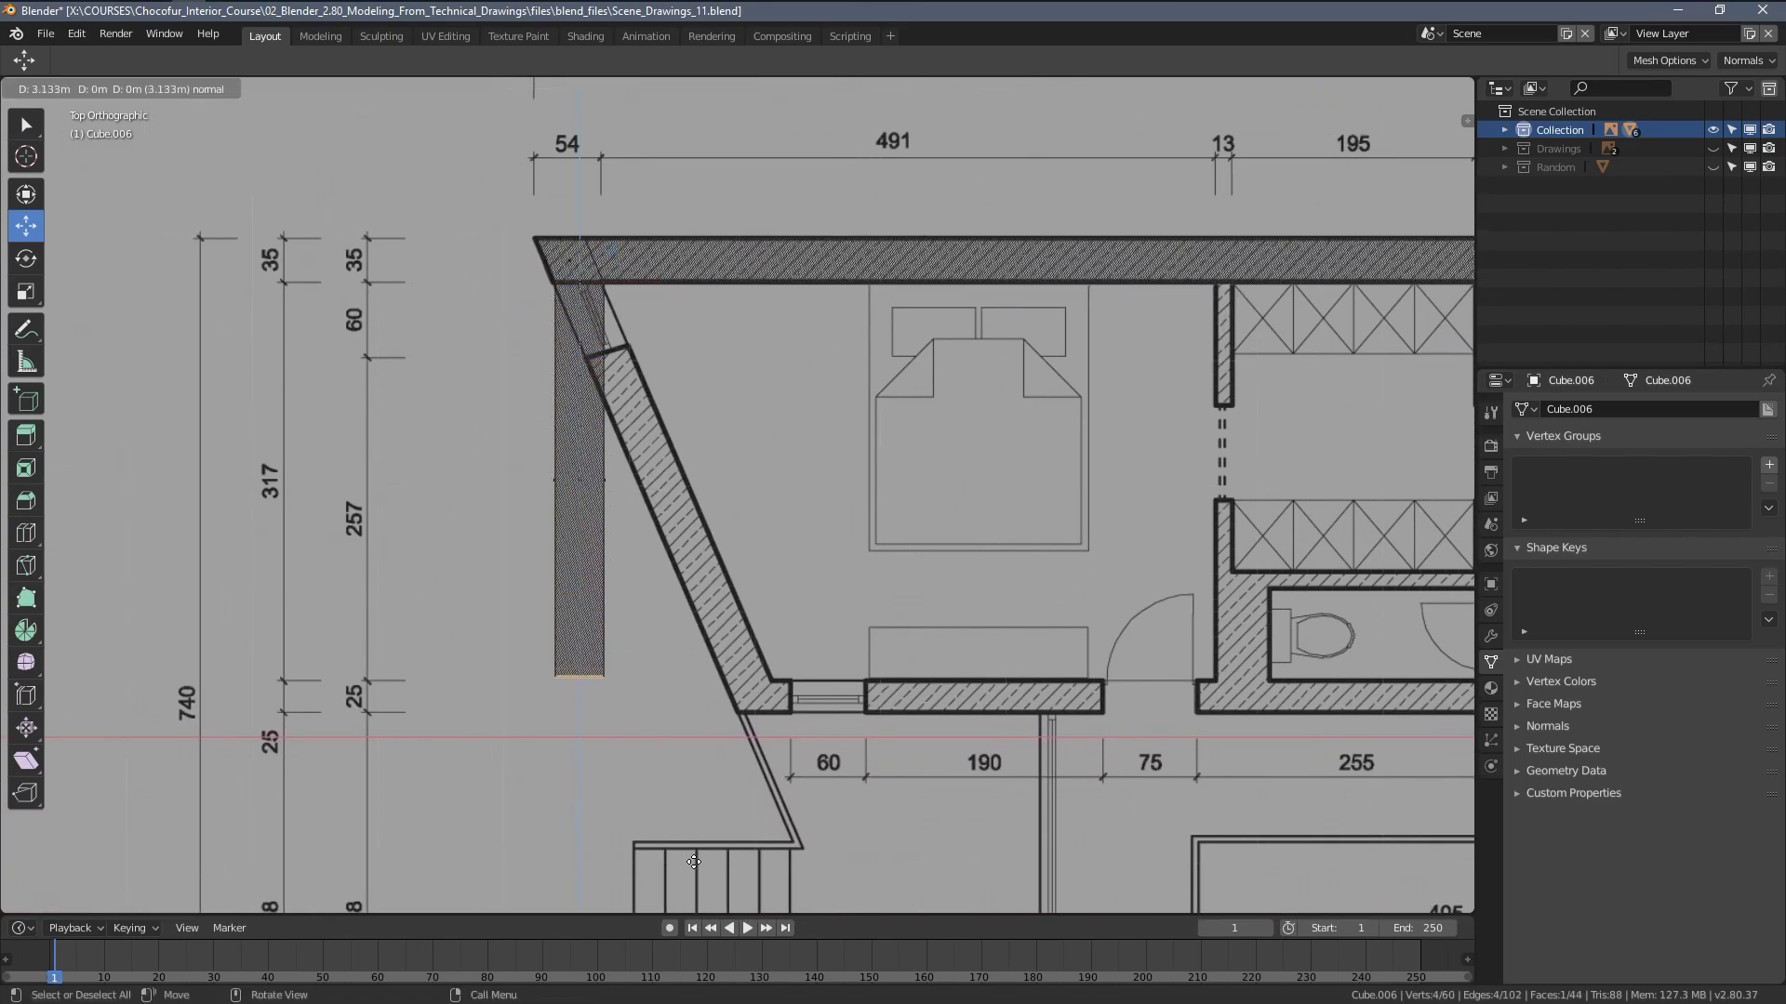
left_click(697, 863)
Move the extruded end along X and Y to follow the slanted wall and meet the lower wall's inner line
left_click_drag(656, 678, 827, 688)
middle_click_drag(826, 689, 787, 572, "shift")
scroll(788, 572, "up", 6)
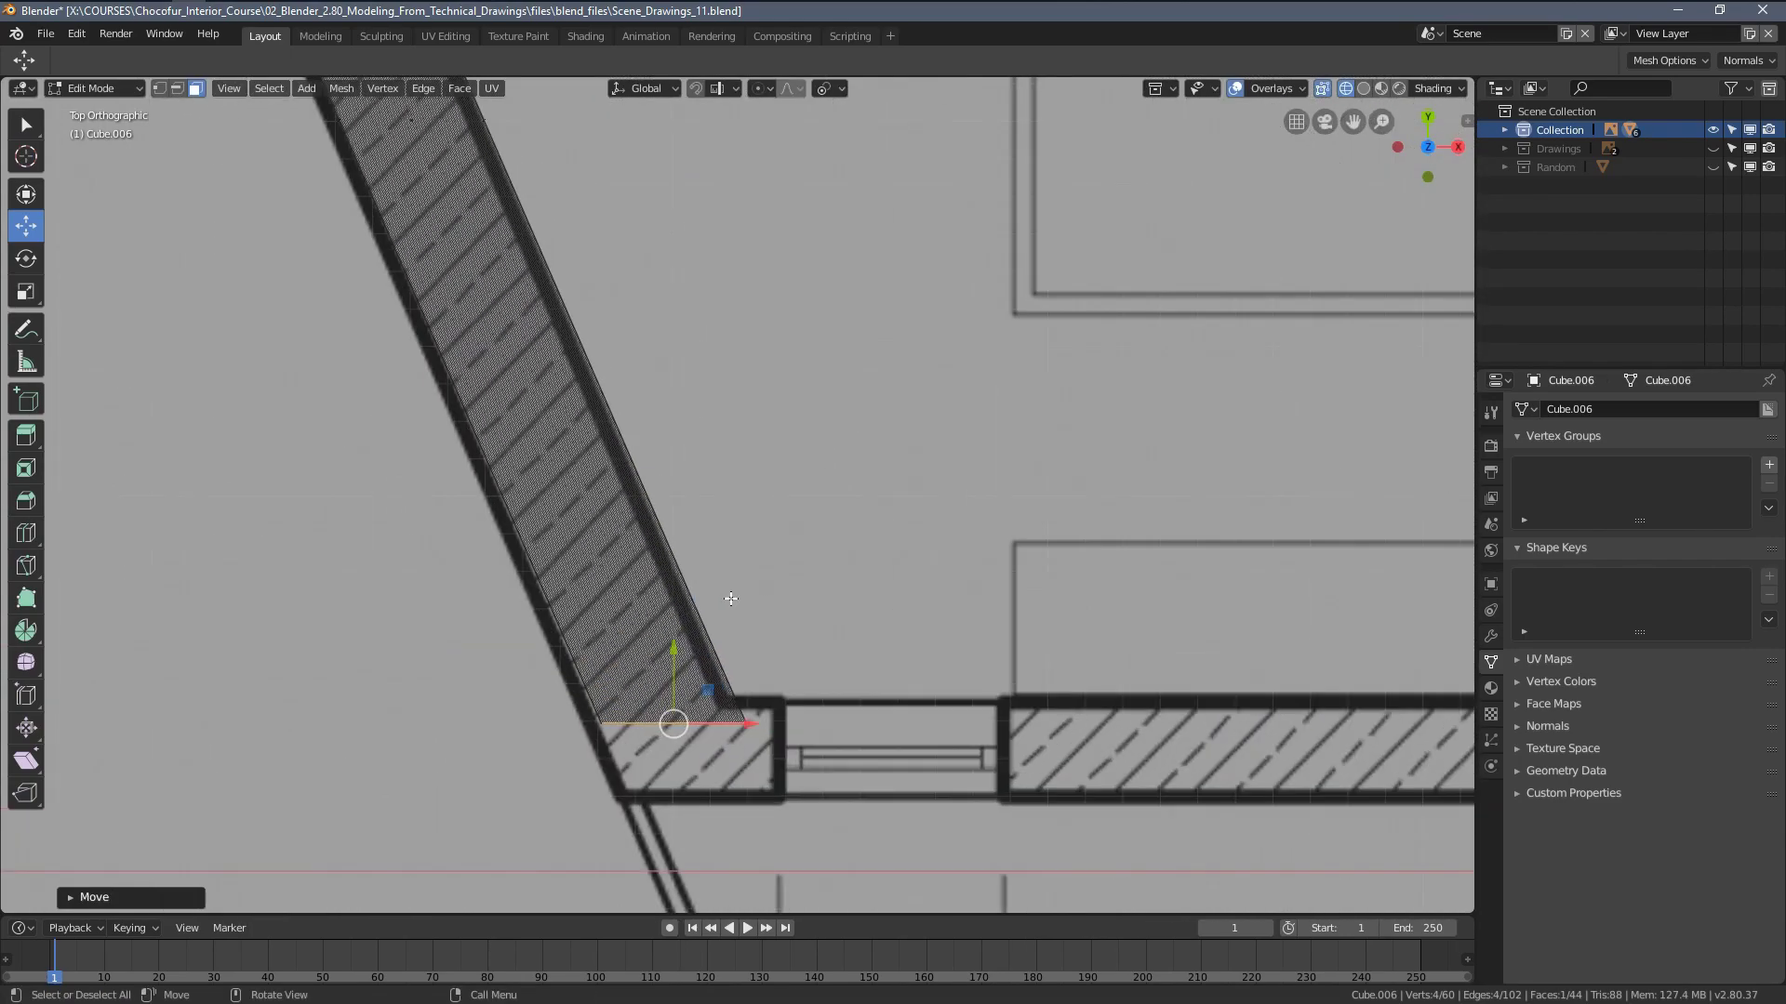
left_click_drag(677, 644, 678, 625)
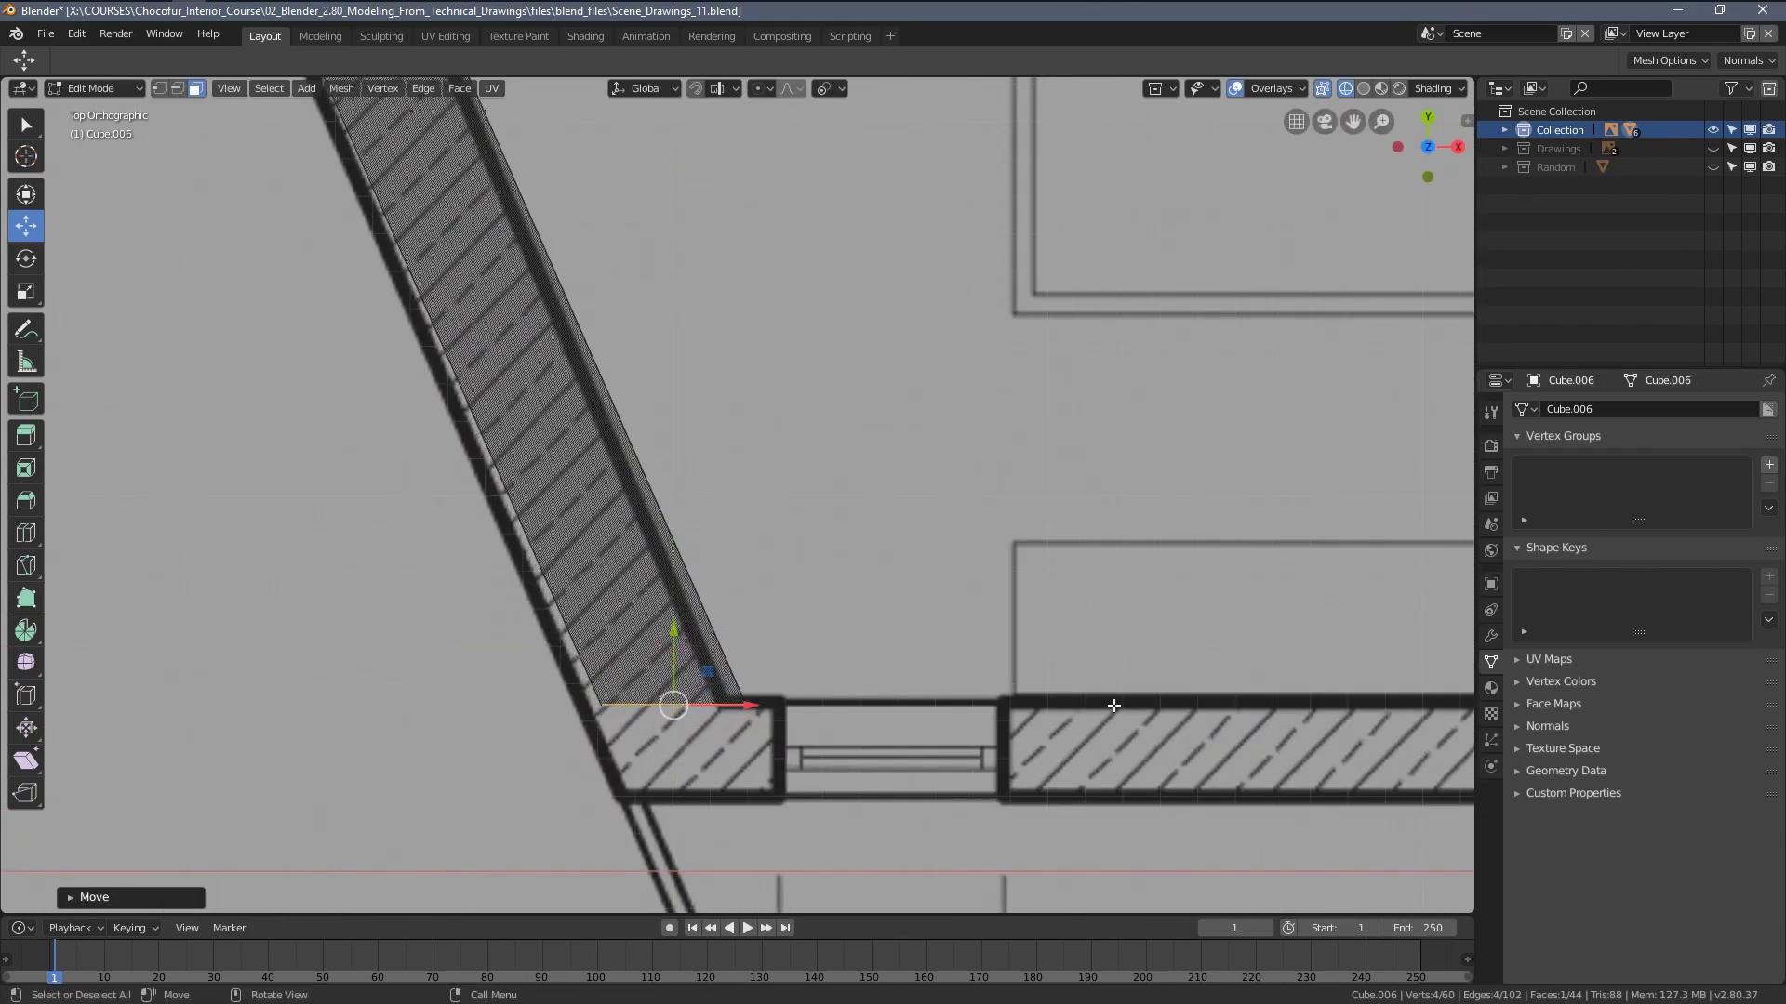
left_click_drag(766, 710, 582, 671)
Select the slanted wall's outer vertical edge at its lower end and edge-slide it to the drawing's outer corner
key("1")
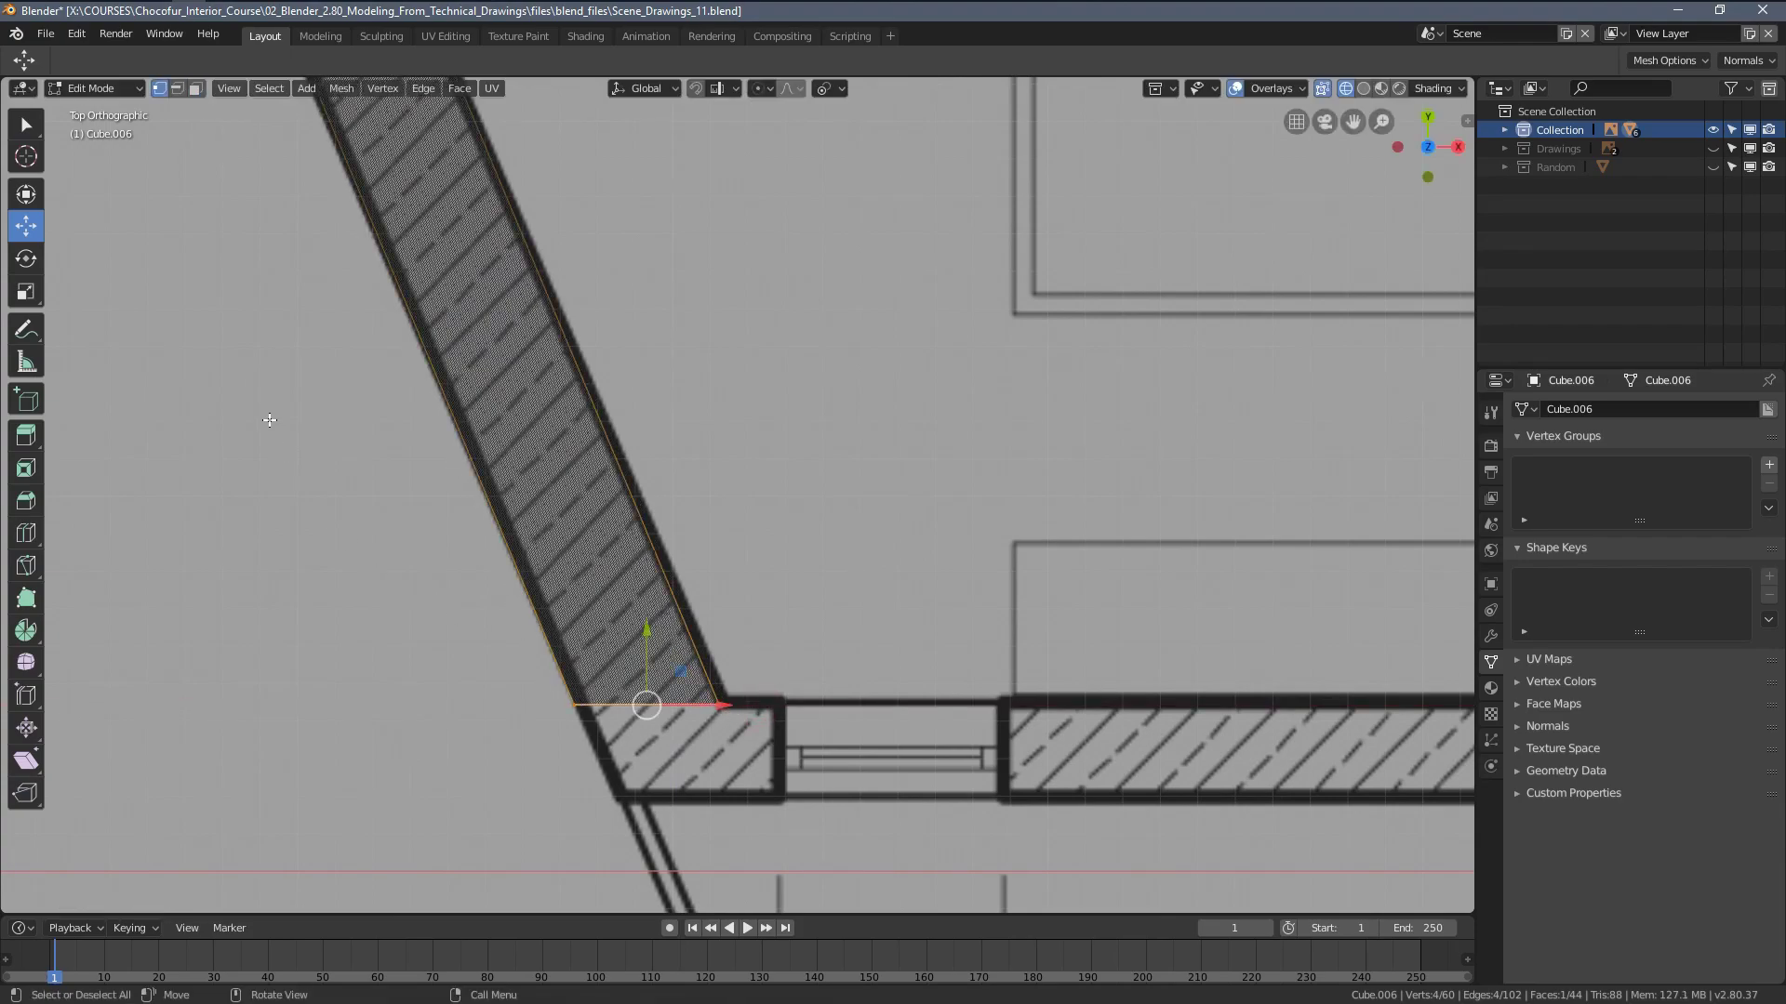
key("alt+a")
left_click_drag(525, 672, 641, 791)
middle_click_drag(641, 791, 736, 570)
scroll(735, 569, "down", 6)
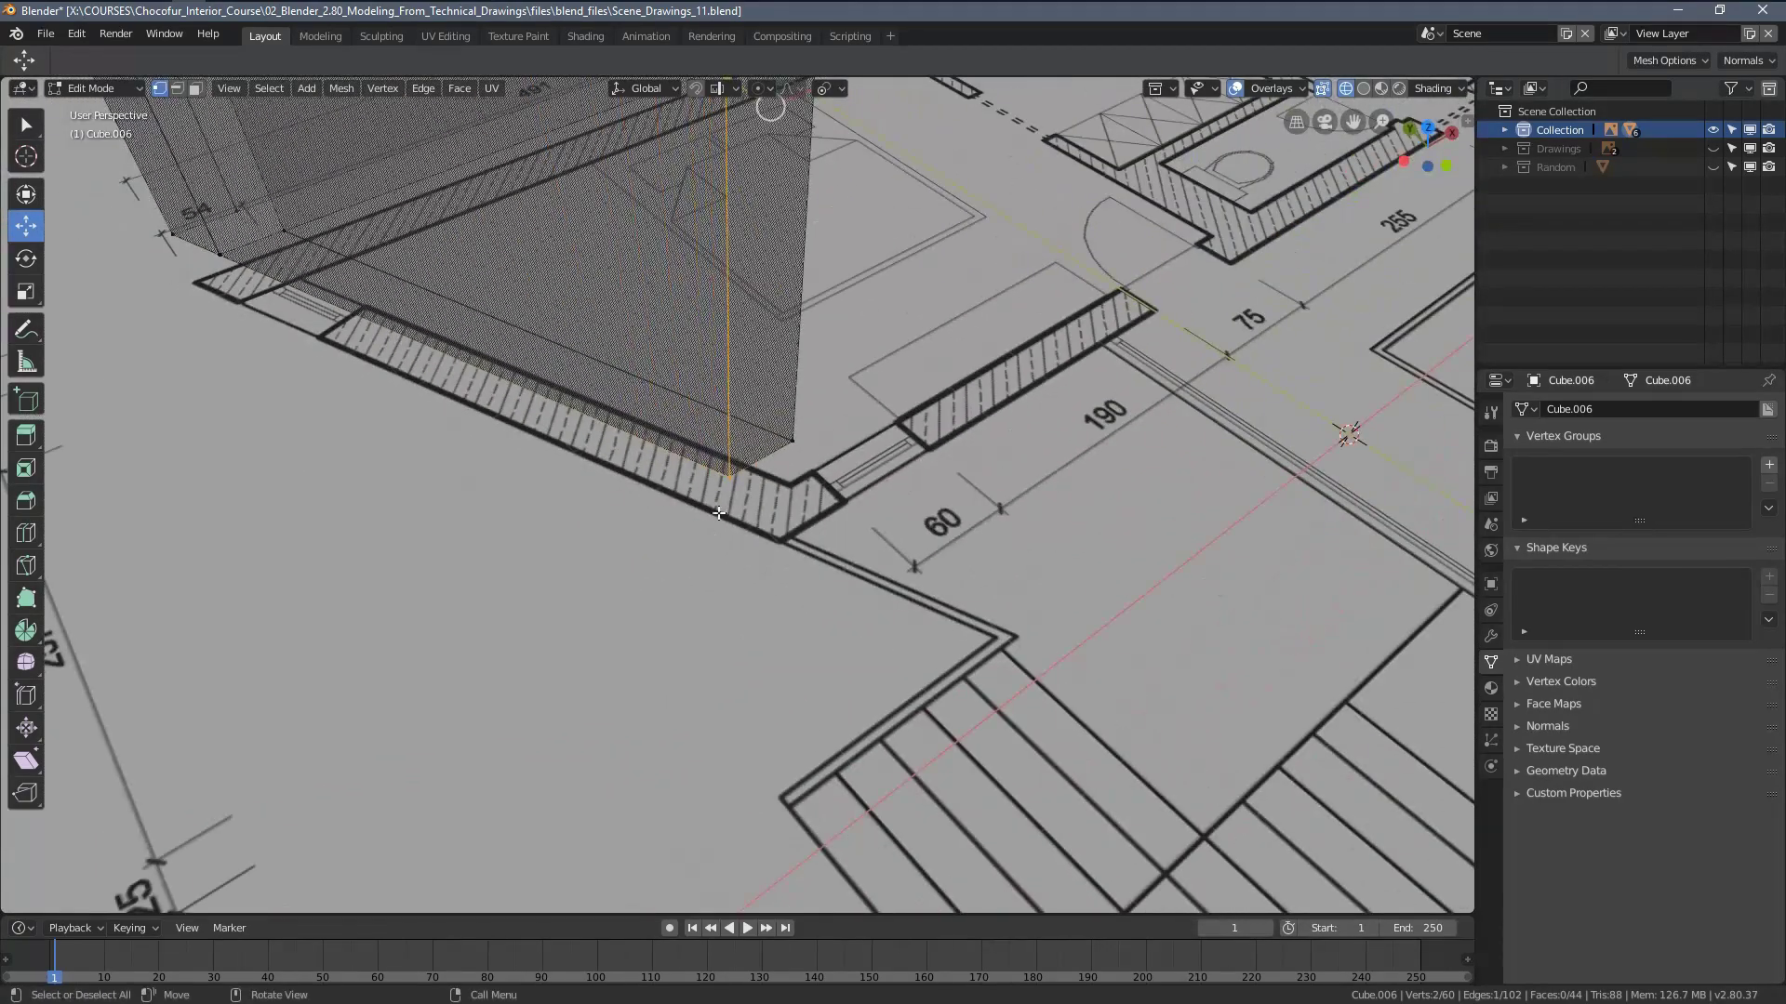
key("KP_7")
scroll(783, 502, "up", 4)
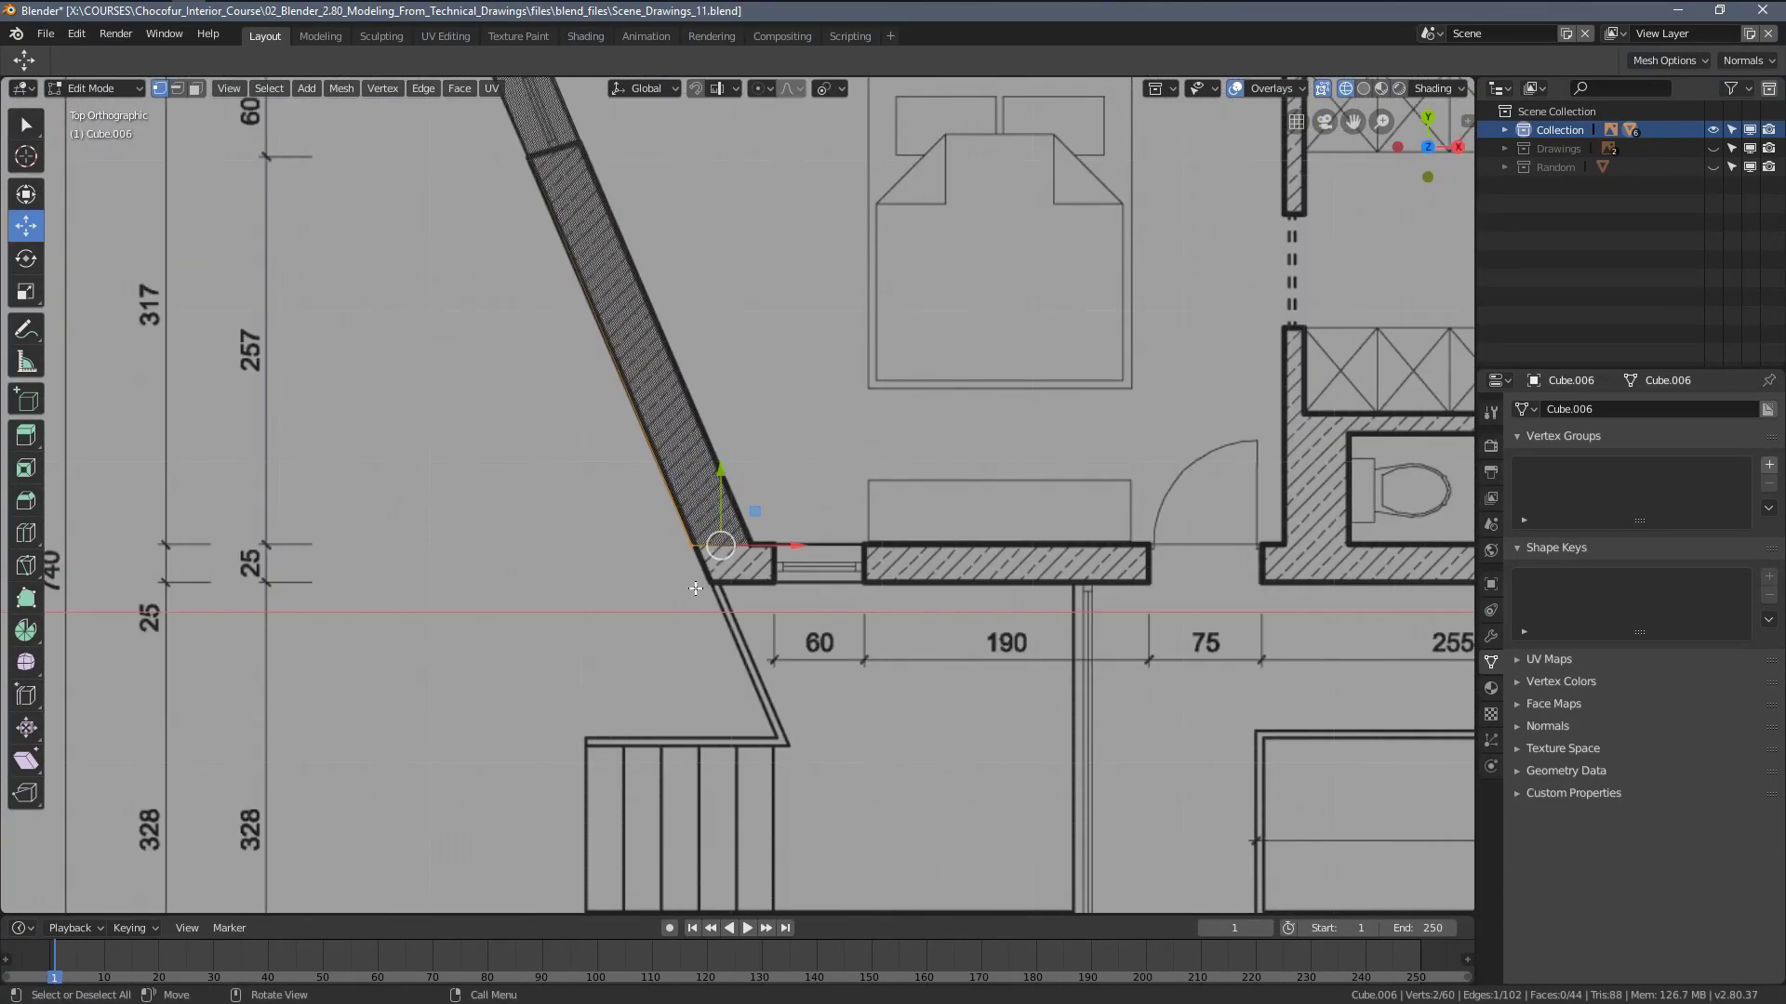
scroll(750, 615, "up", 2)
key("g")
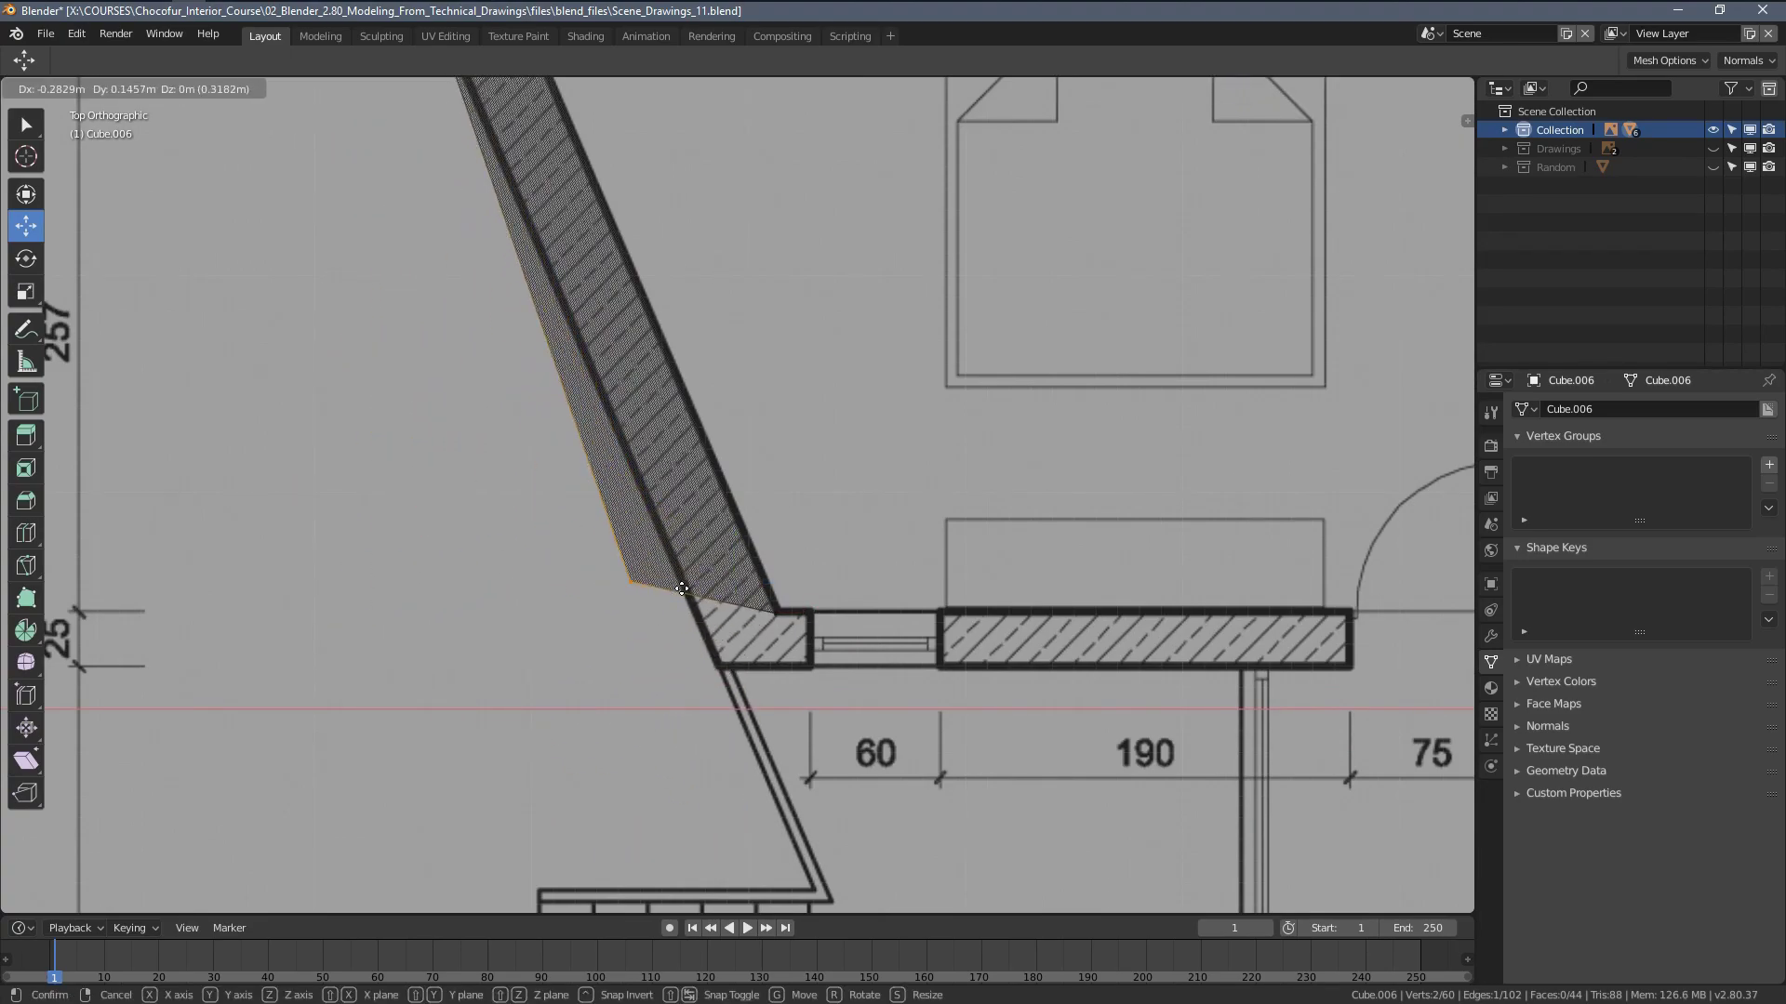
key("g")
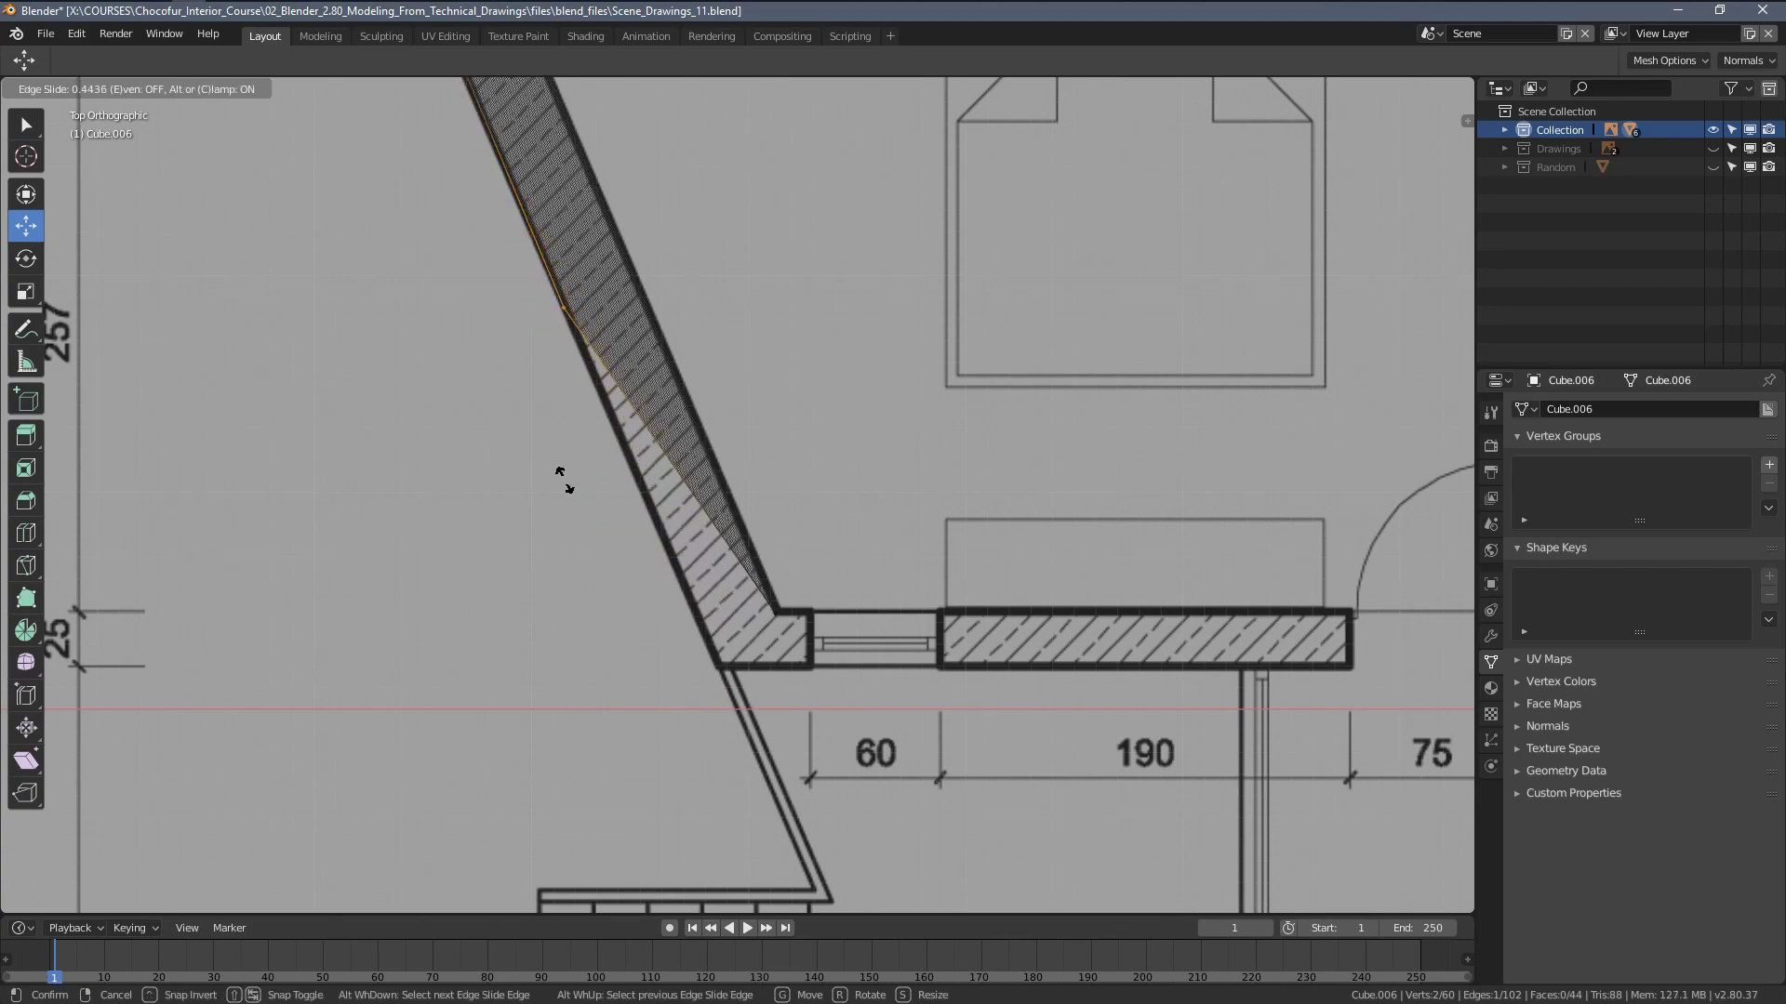
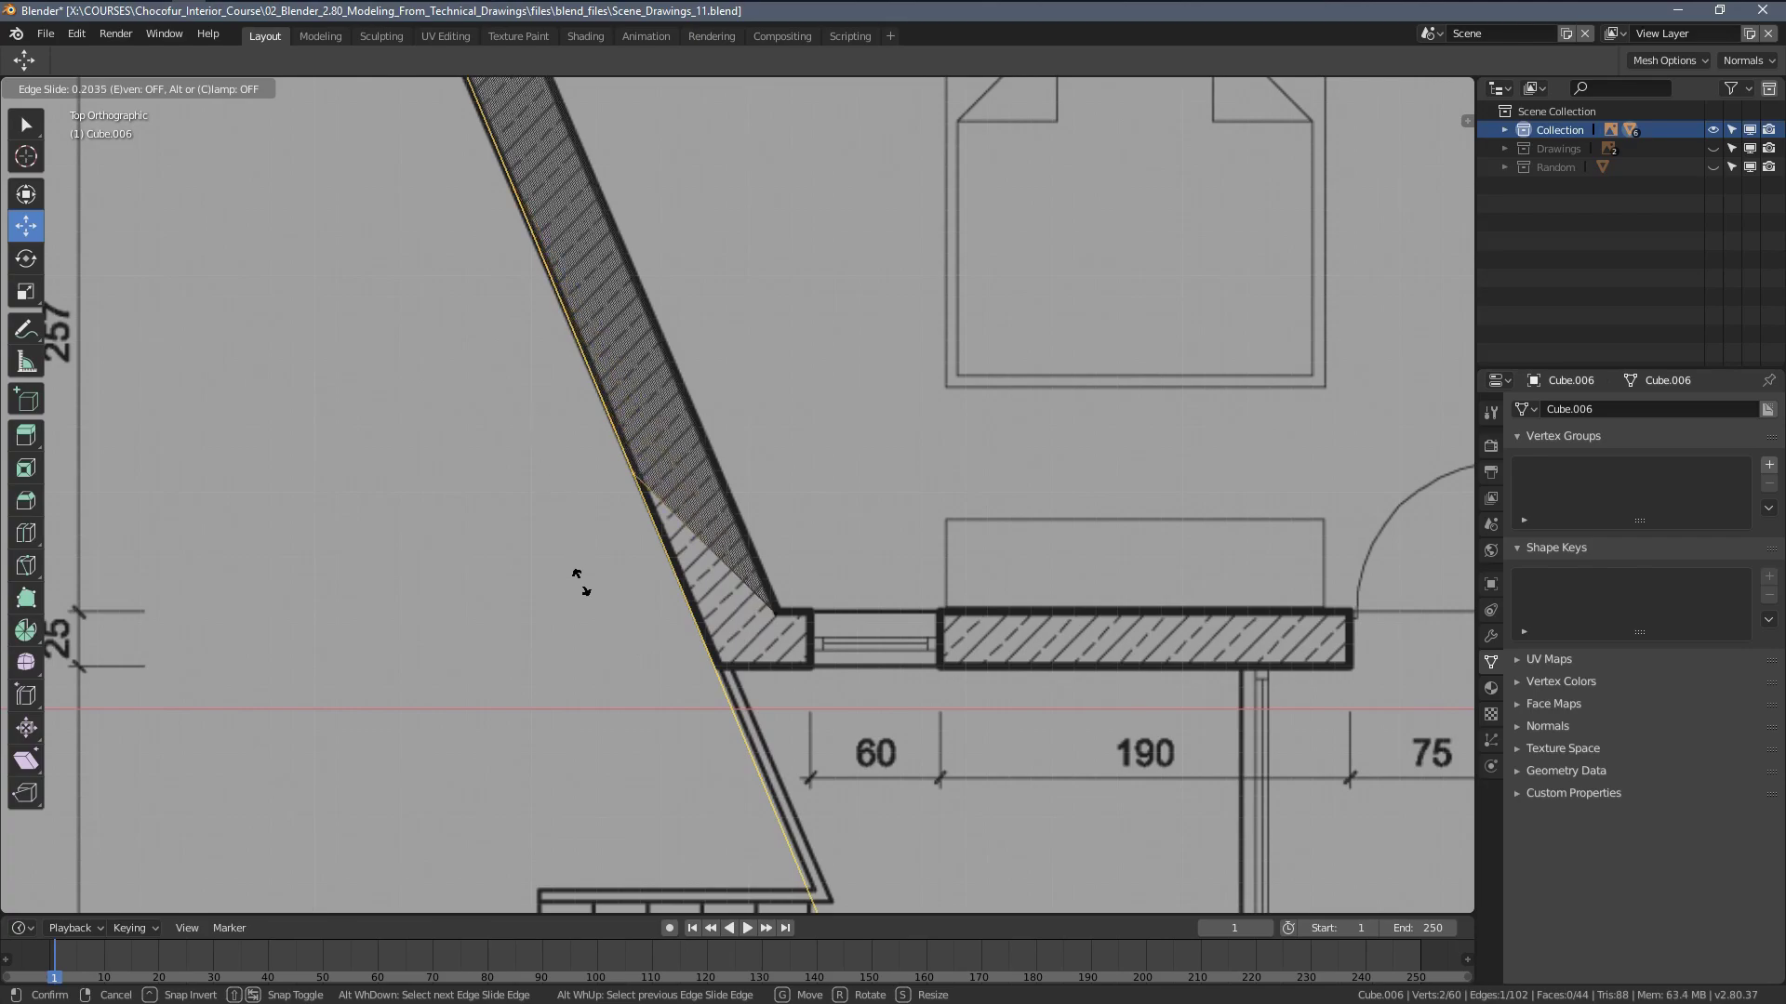
left_click(628, 679)
scroll(666, 552, "up", 3)
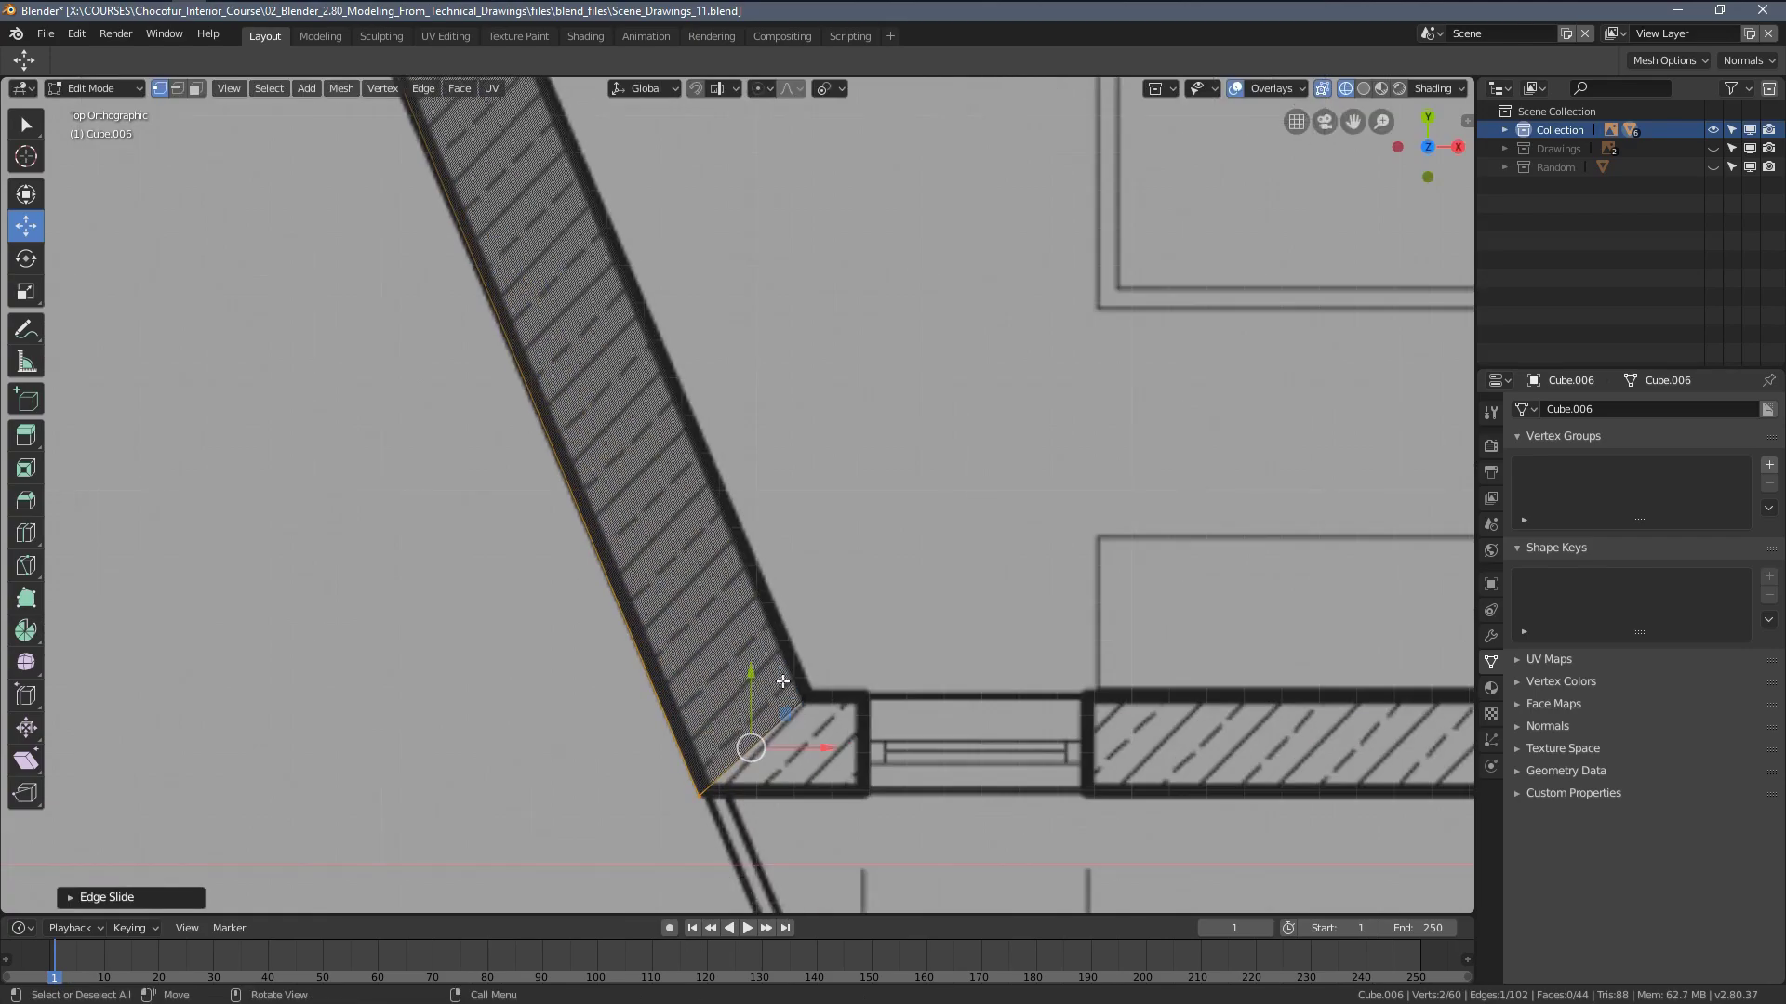
Select the slanted wall's end face and extrude it along X past the 60-wide window into the 190-long wall section
key("b")
left_click_drag(717, 578, 611, 476)
scroll(737, 618, "down", 4)
middle_click_drag(737, 617, 629, 617, "shift")
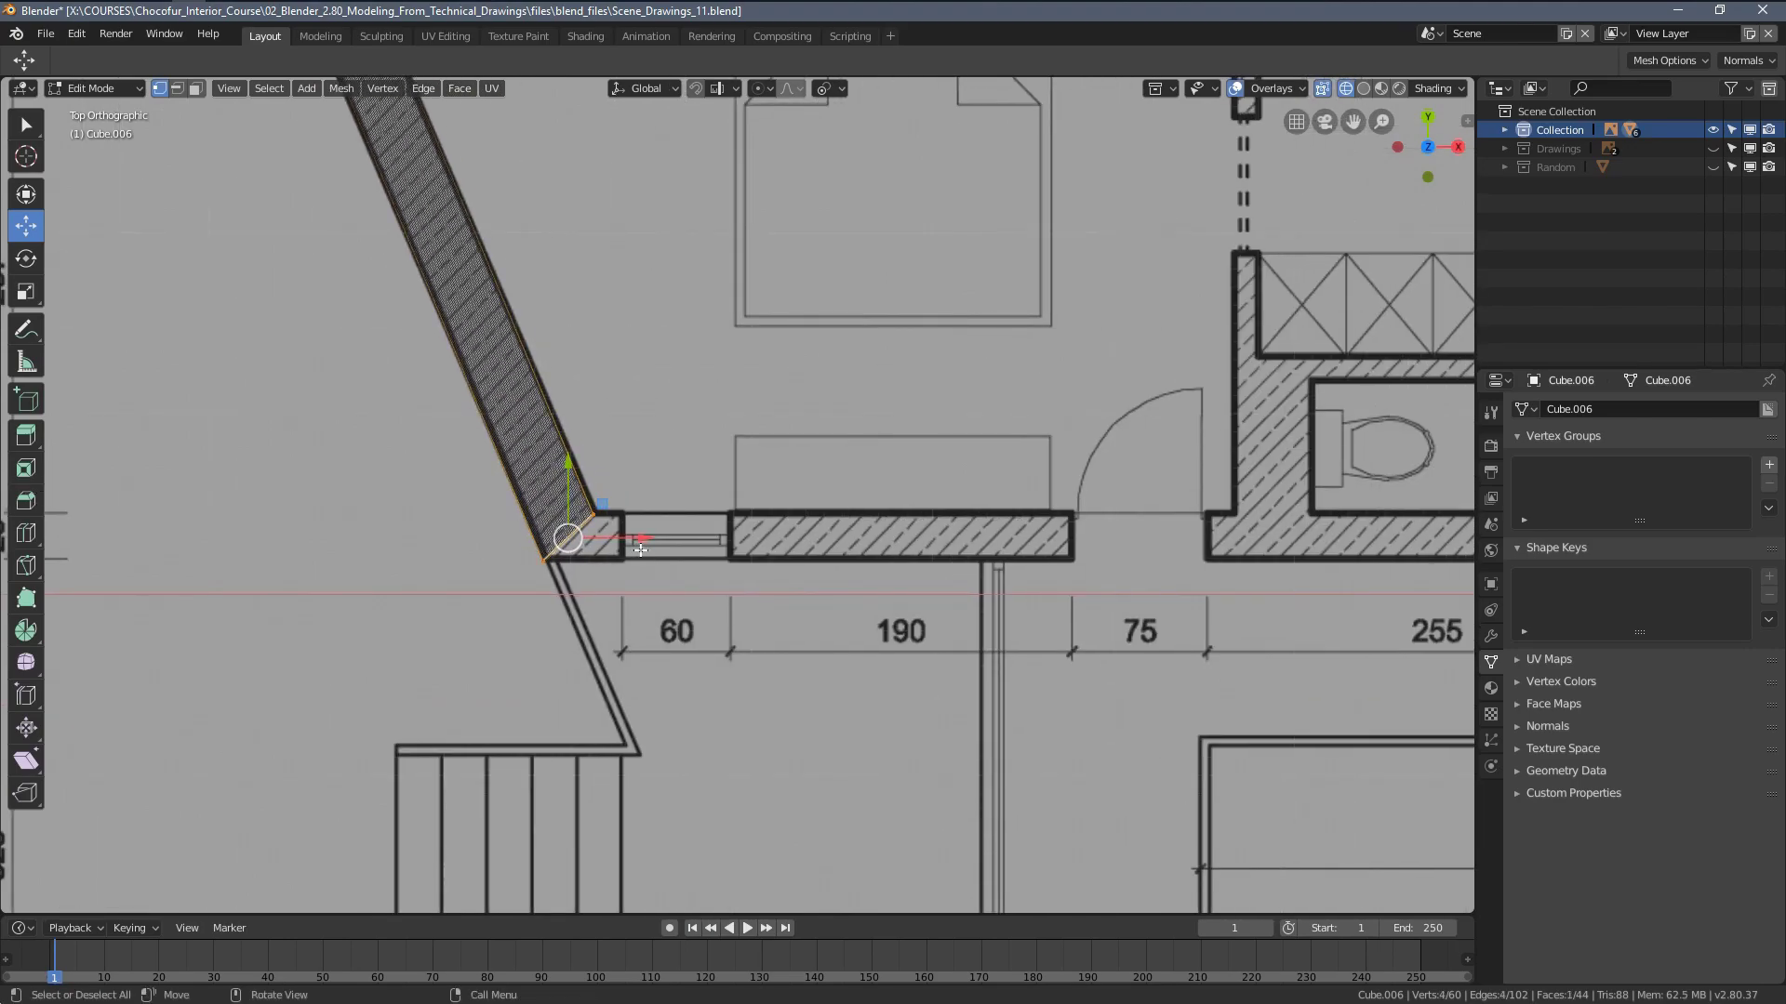
middle_click_drag(639, 549, 543, 552, "shift")
key("e")
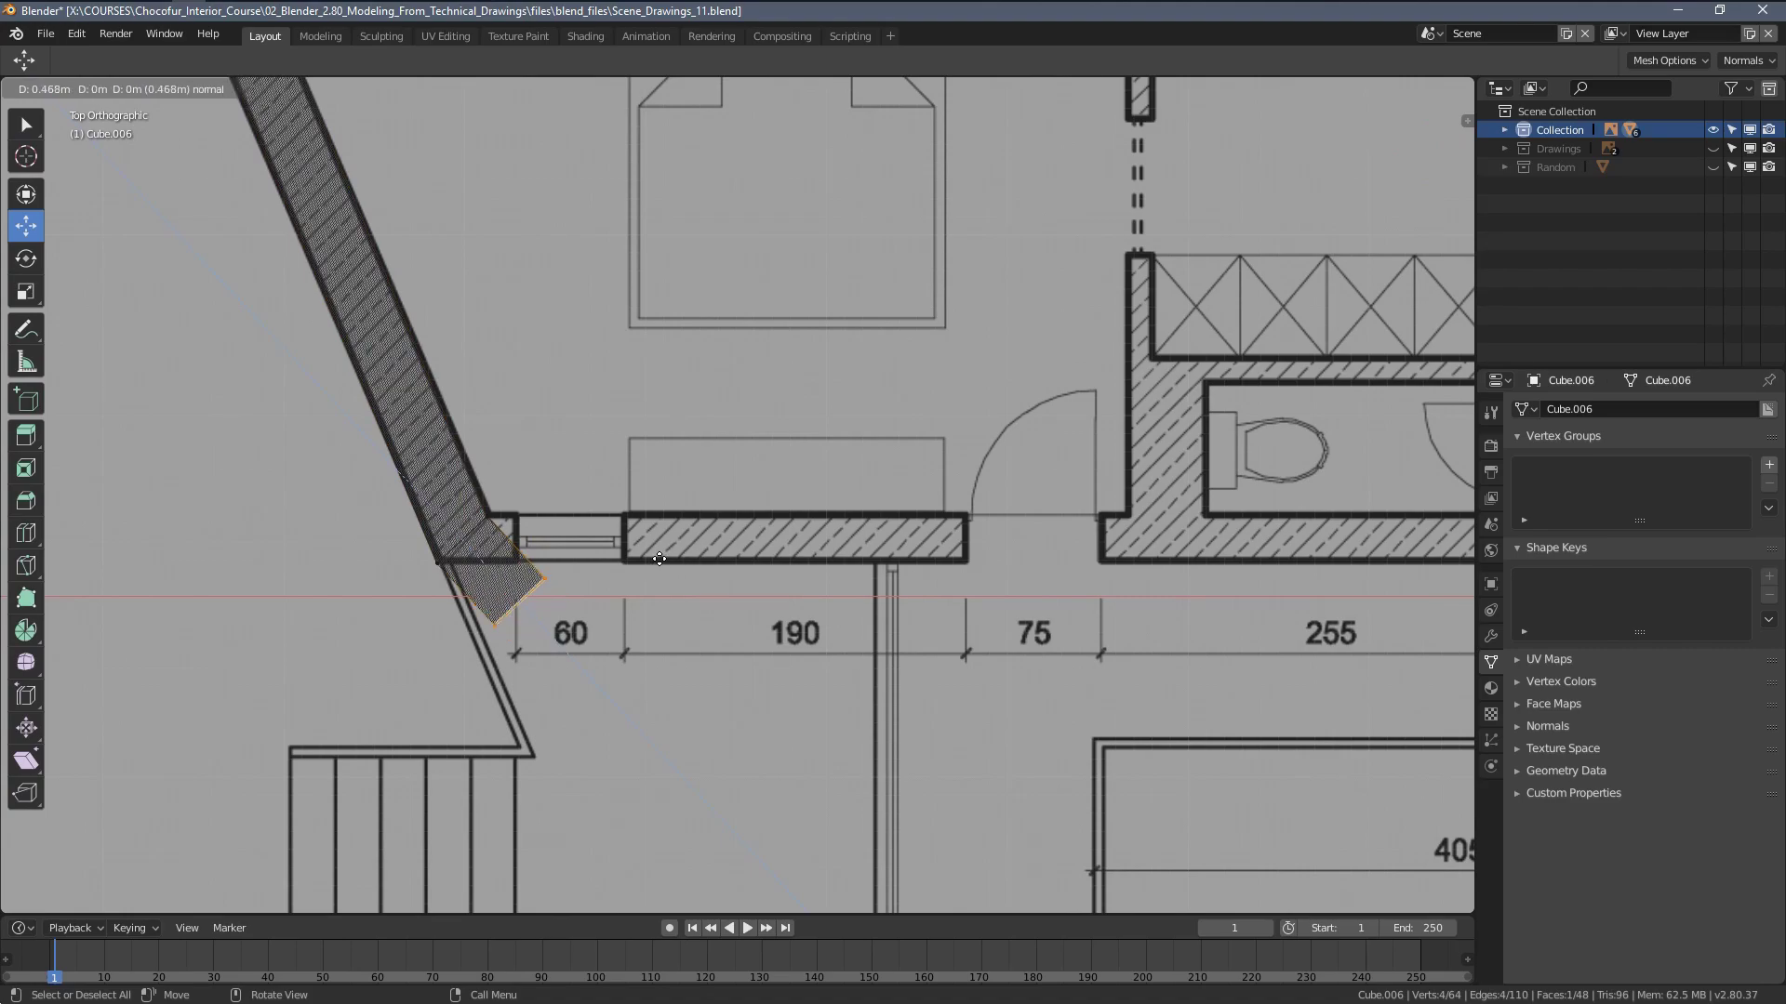
key("x")
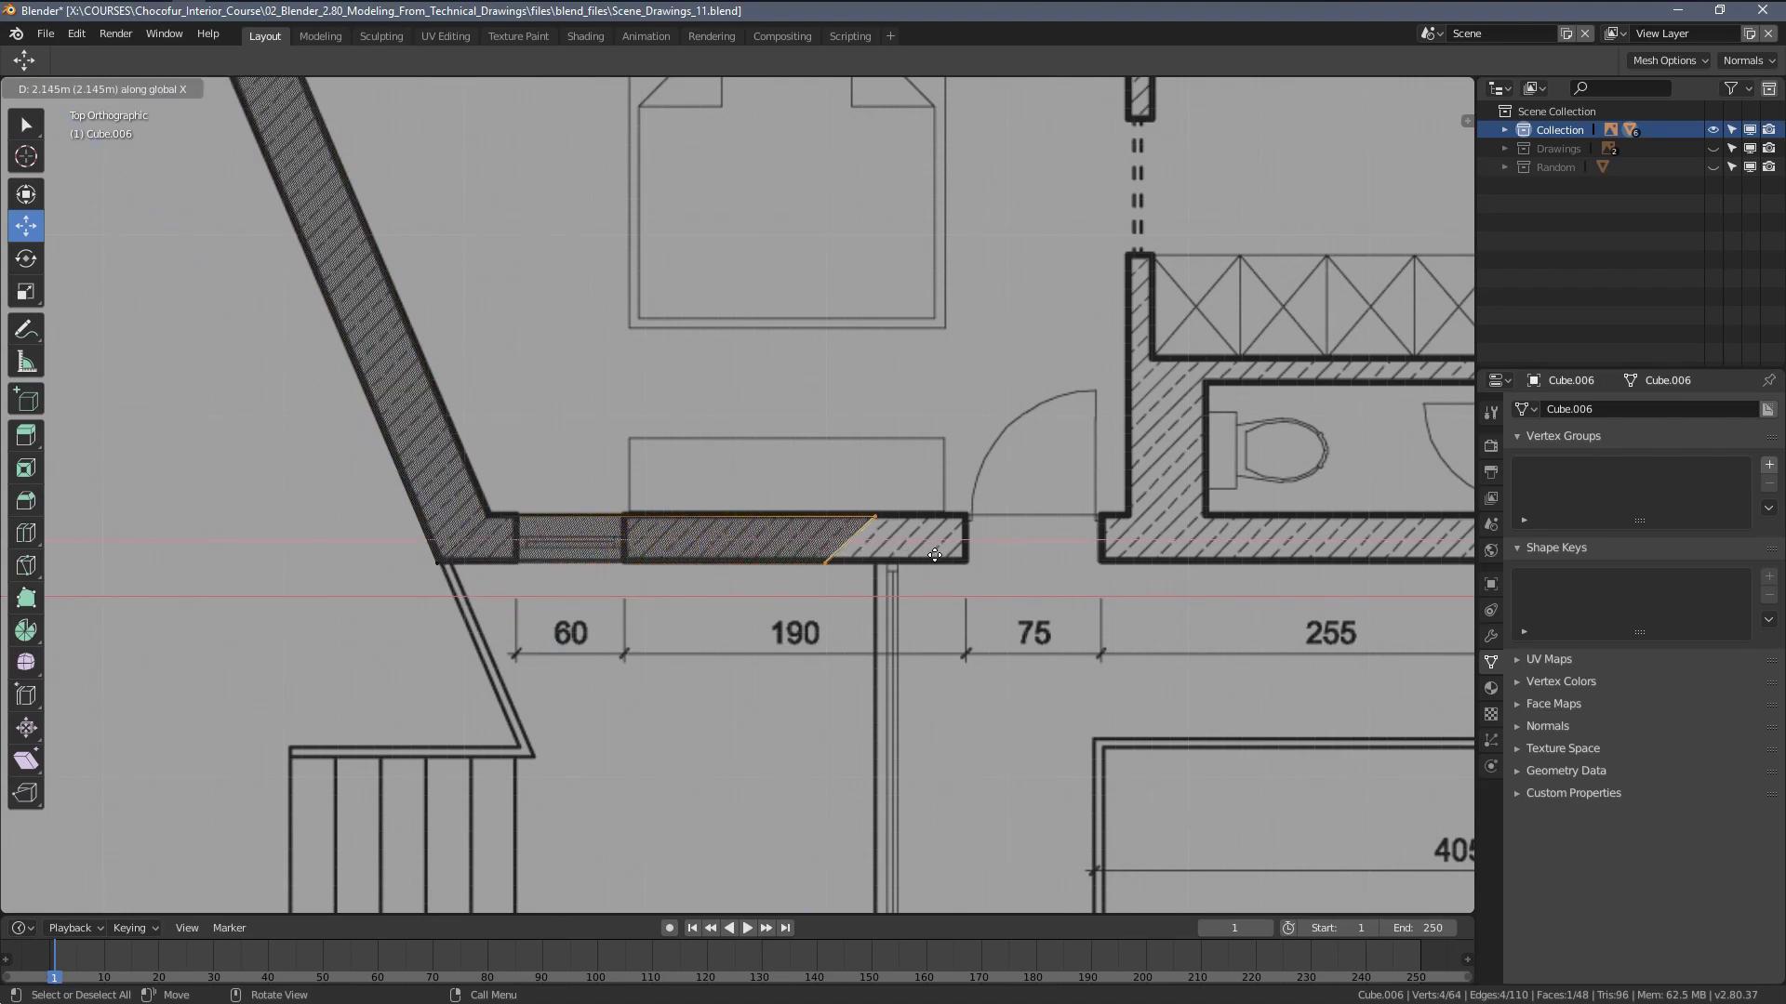
left_click(985, 566)
Flatten the extruded end by scaling it to 0 on X and move it along X to the end of the 190 section
scroll(984, 566, "up", 2)
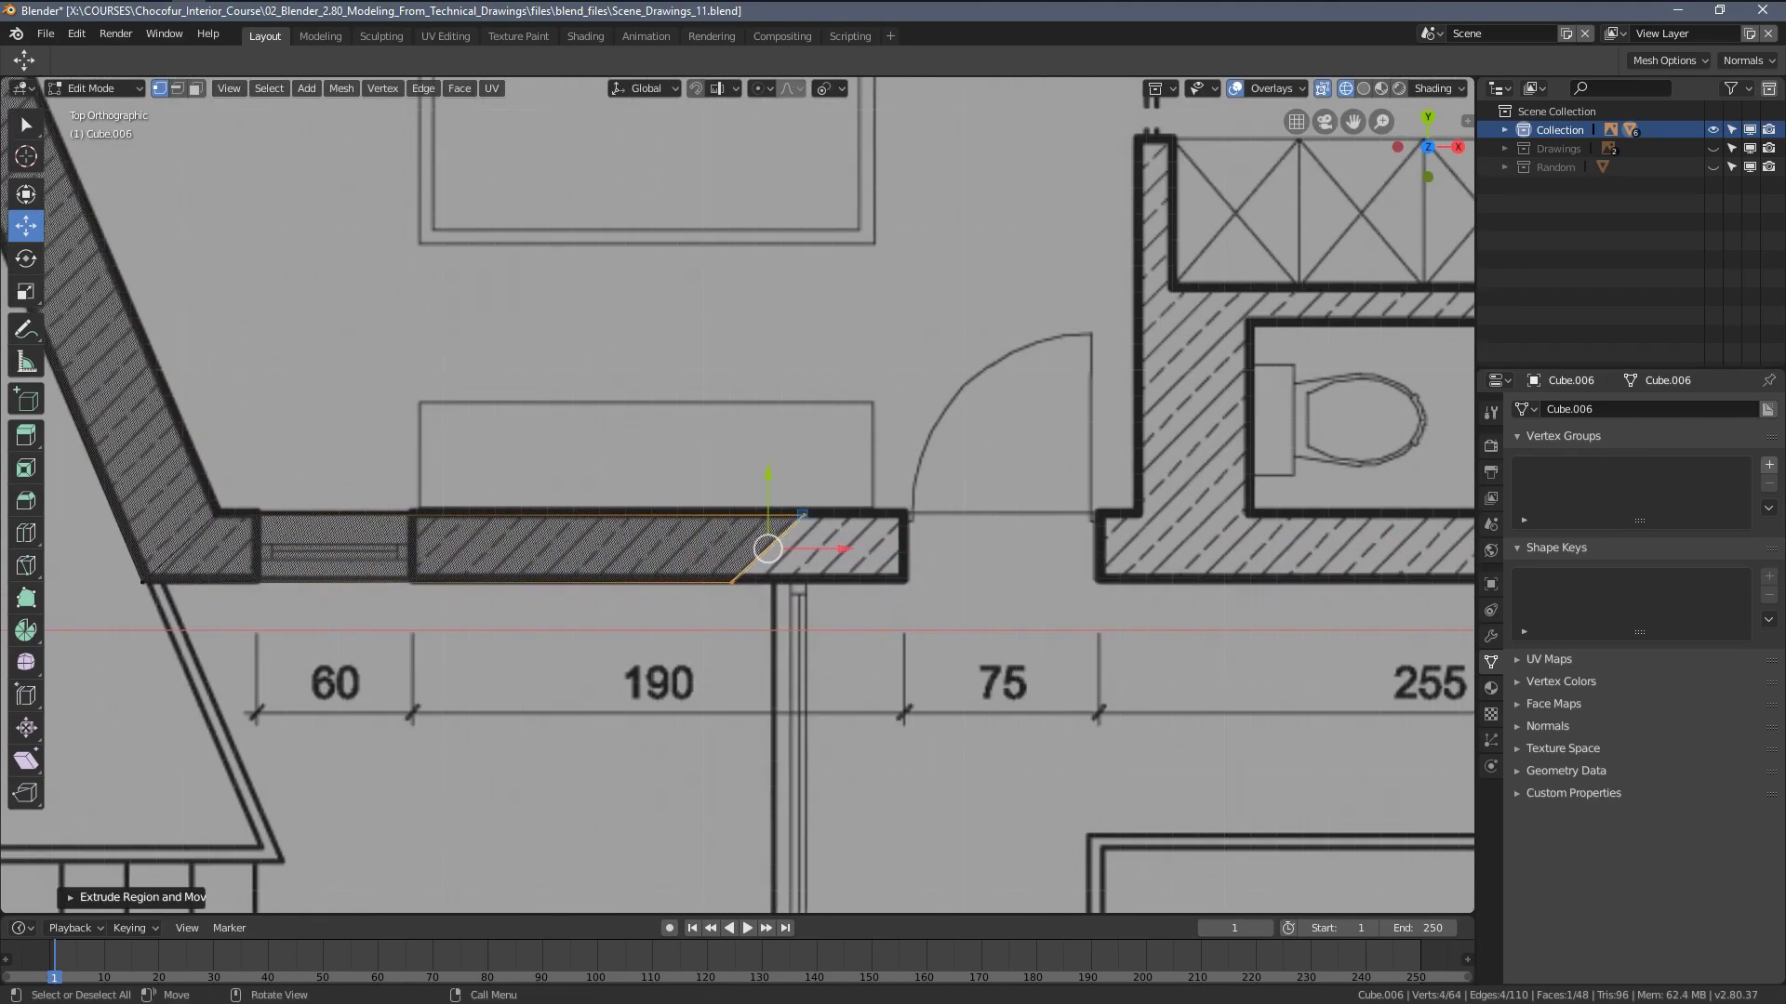
key("s")
key("x")
key("0")
key("Return")
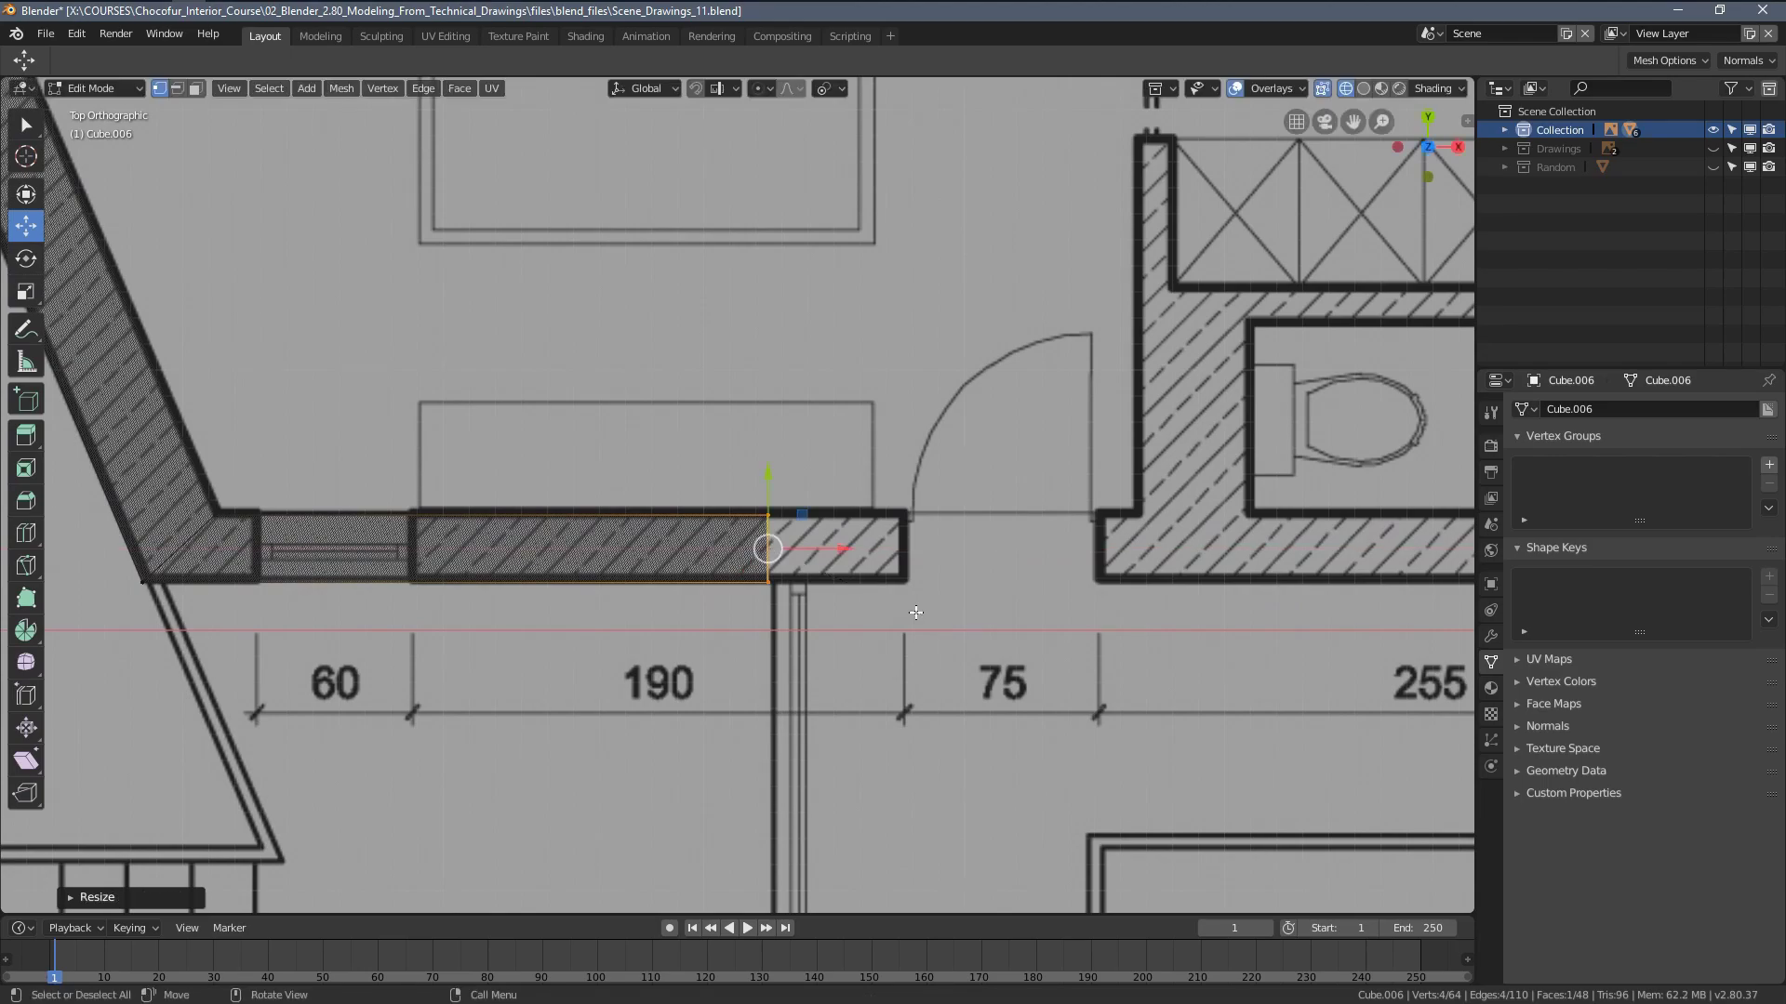
scroll(916, 612, "up", 1)
scroll(847, 574, "down", 2)
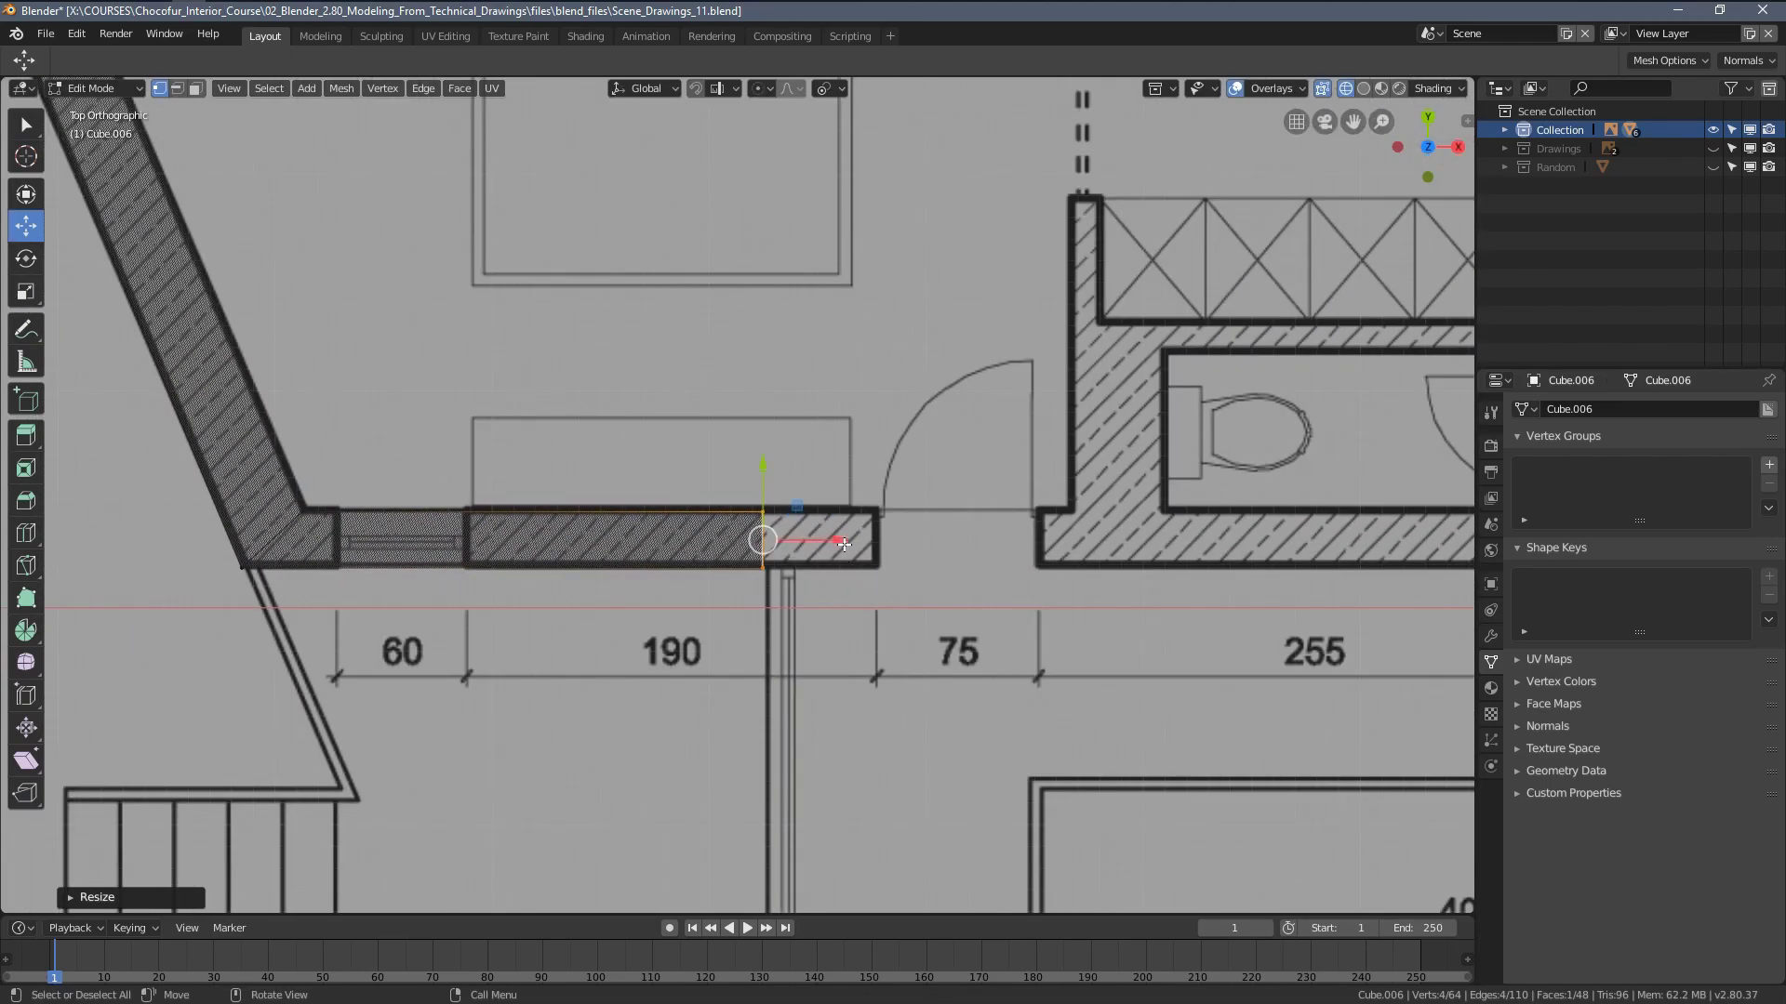
left_click_drag(838, 543, 951, 540)
Extrude the wall end across the 75-wide bedroom doorway and extrude it again along the 255-long section
middle_click_drag(959, 605, 768, 599, "shift")
key("e")
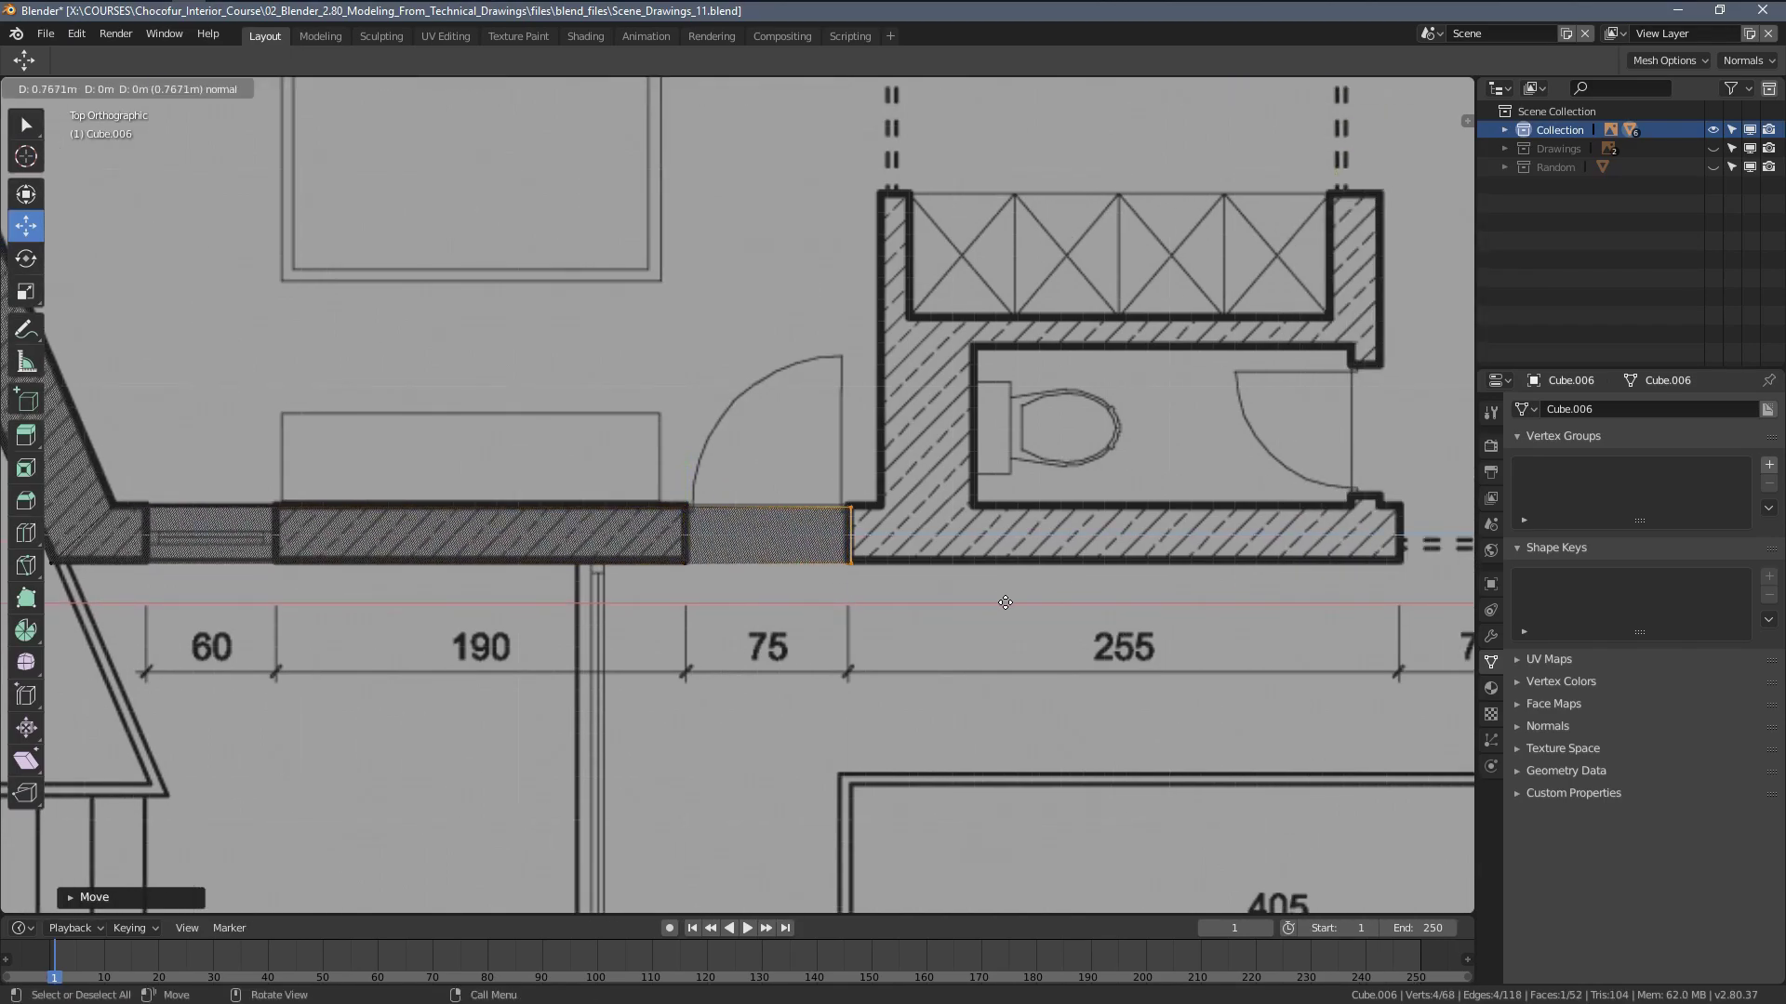
left_click(1004, 603)
middle_click_drag(973, 592, 727, 595, "shift")
scroll(837, 609, "up", 2)
scroll(902, 609, "down", 4)
key("e")
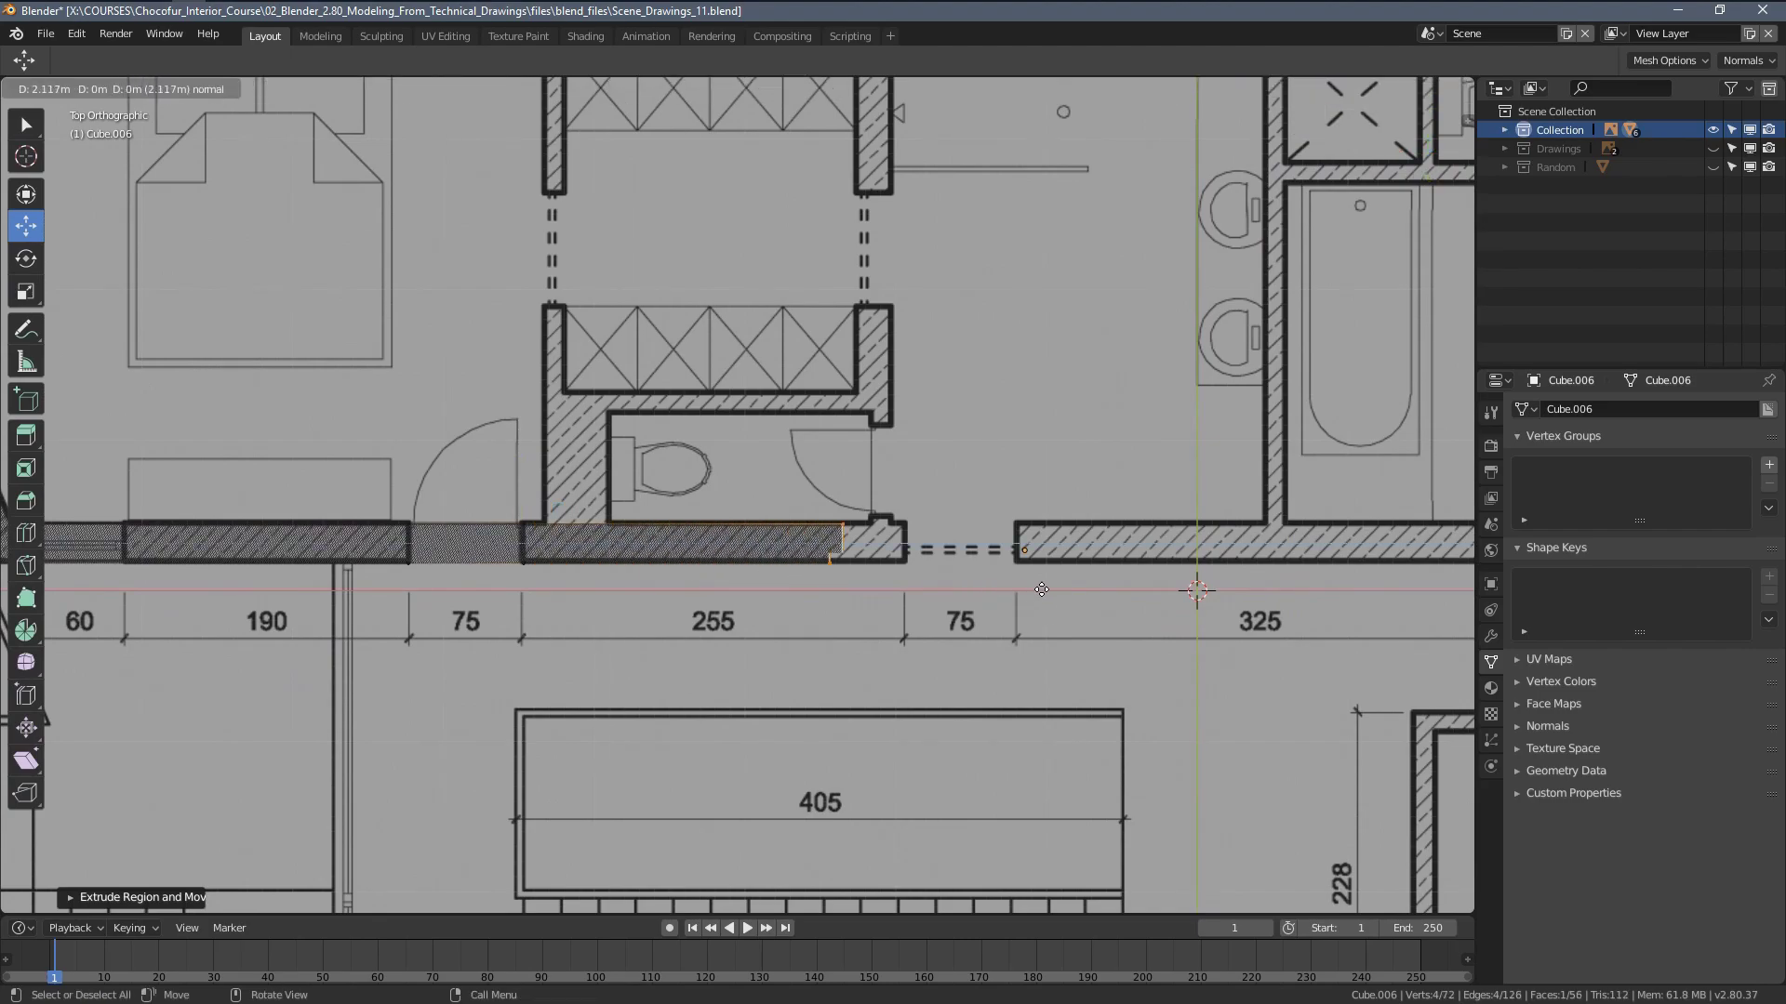
left_click(1083, 592)
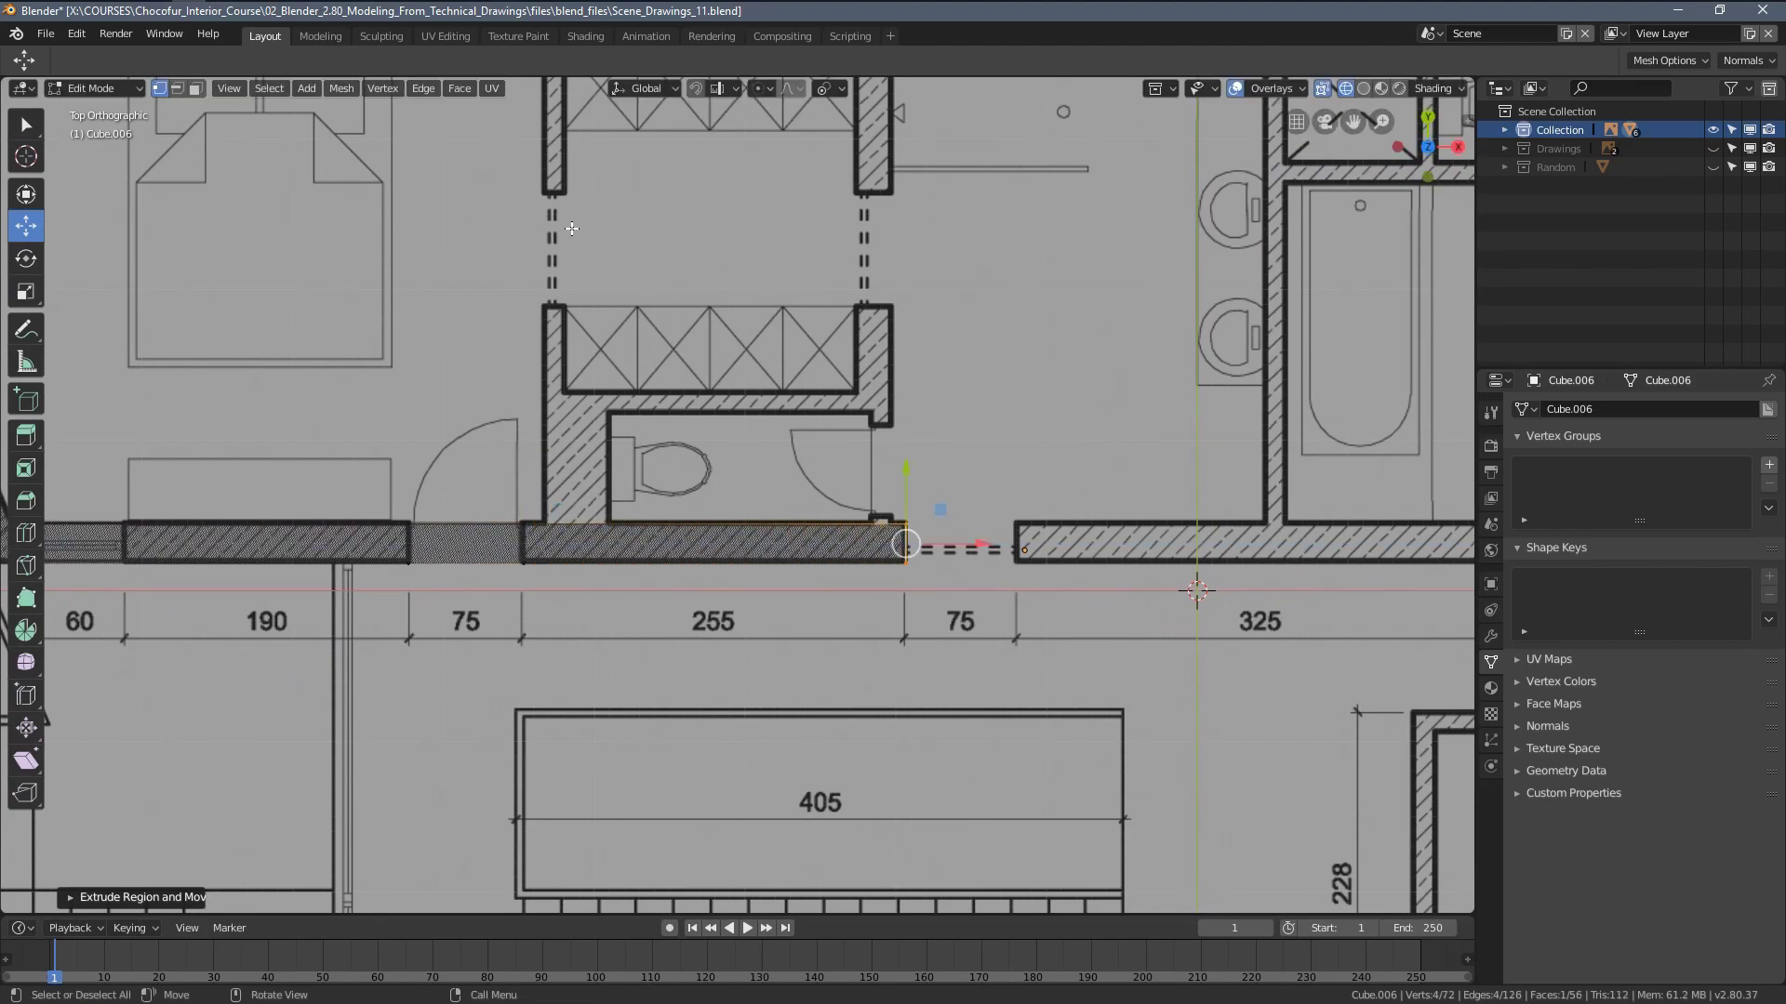
Extrude the wall end across the 75-wide opening after the 255 section and again along the 325-long section
middle_click_drag(571, 228, 325, 316, "shift")
scroll(648, 685, "up", 2)
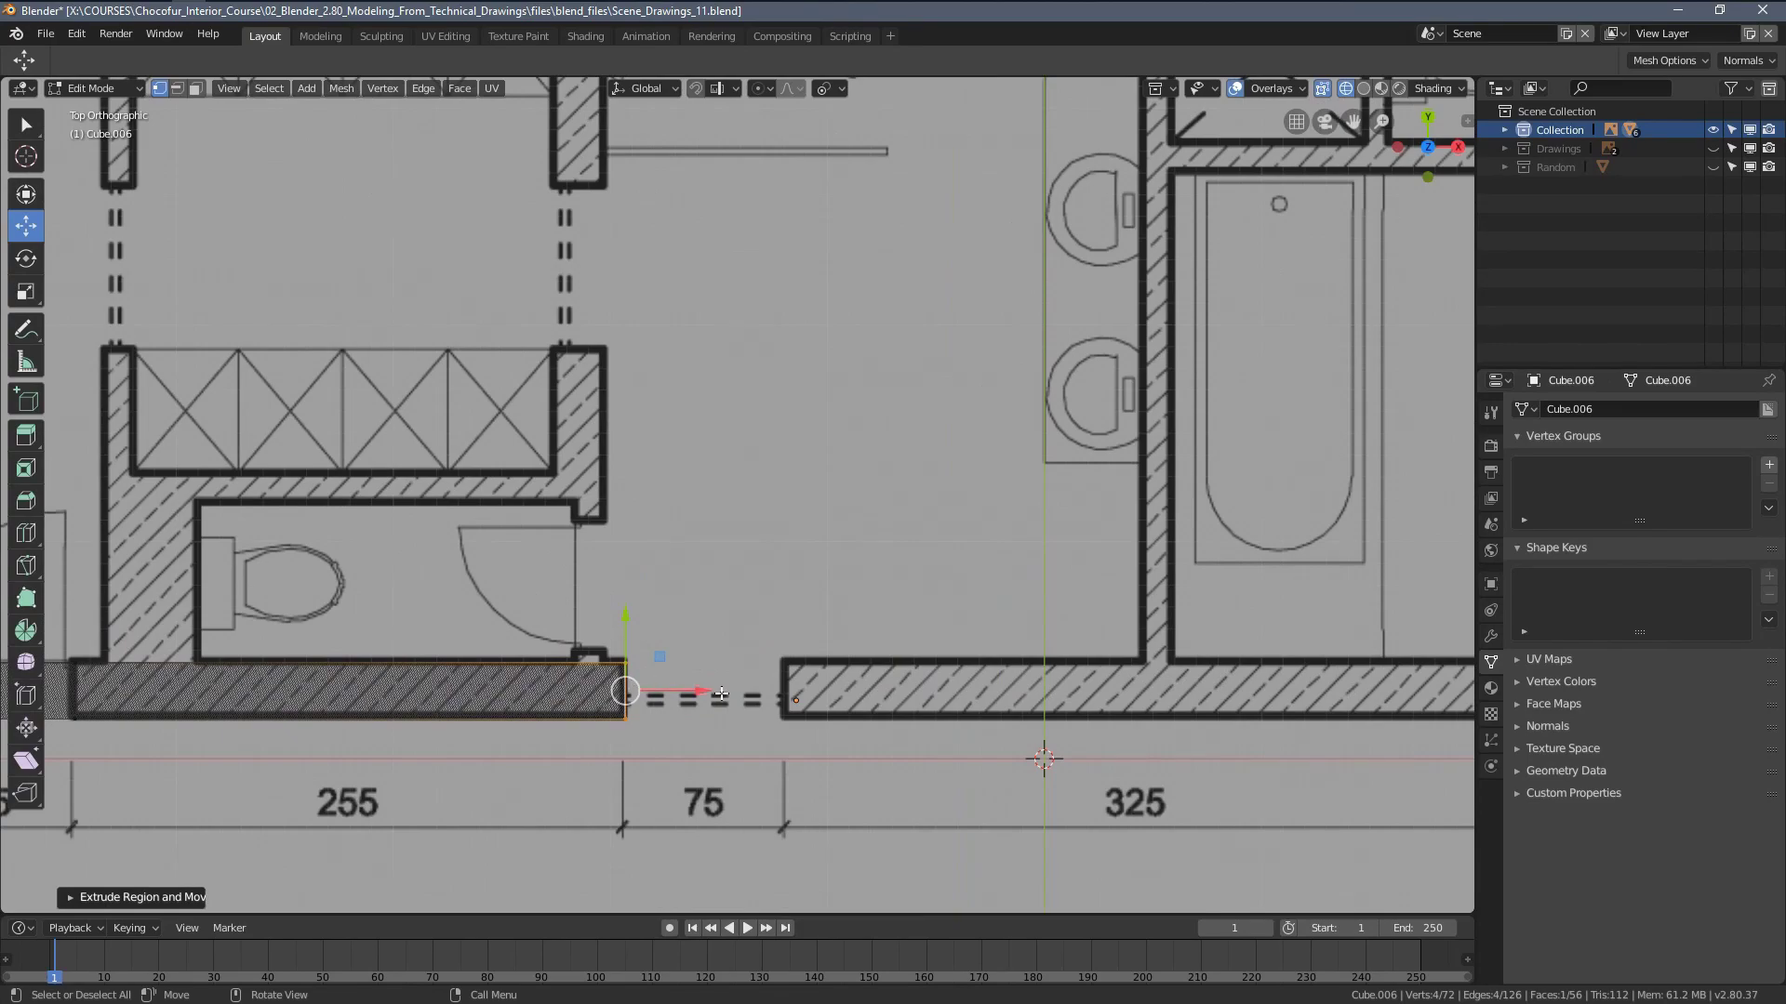
key("e")
left_click(877, 706)
scroll(876, 709, "down", 3)
middle_click_drag(967, 663, 776, 640, "shift")
scroll(776, 640, "up", 1)
key("e")
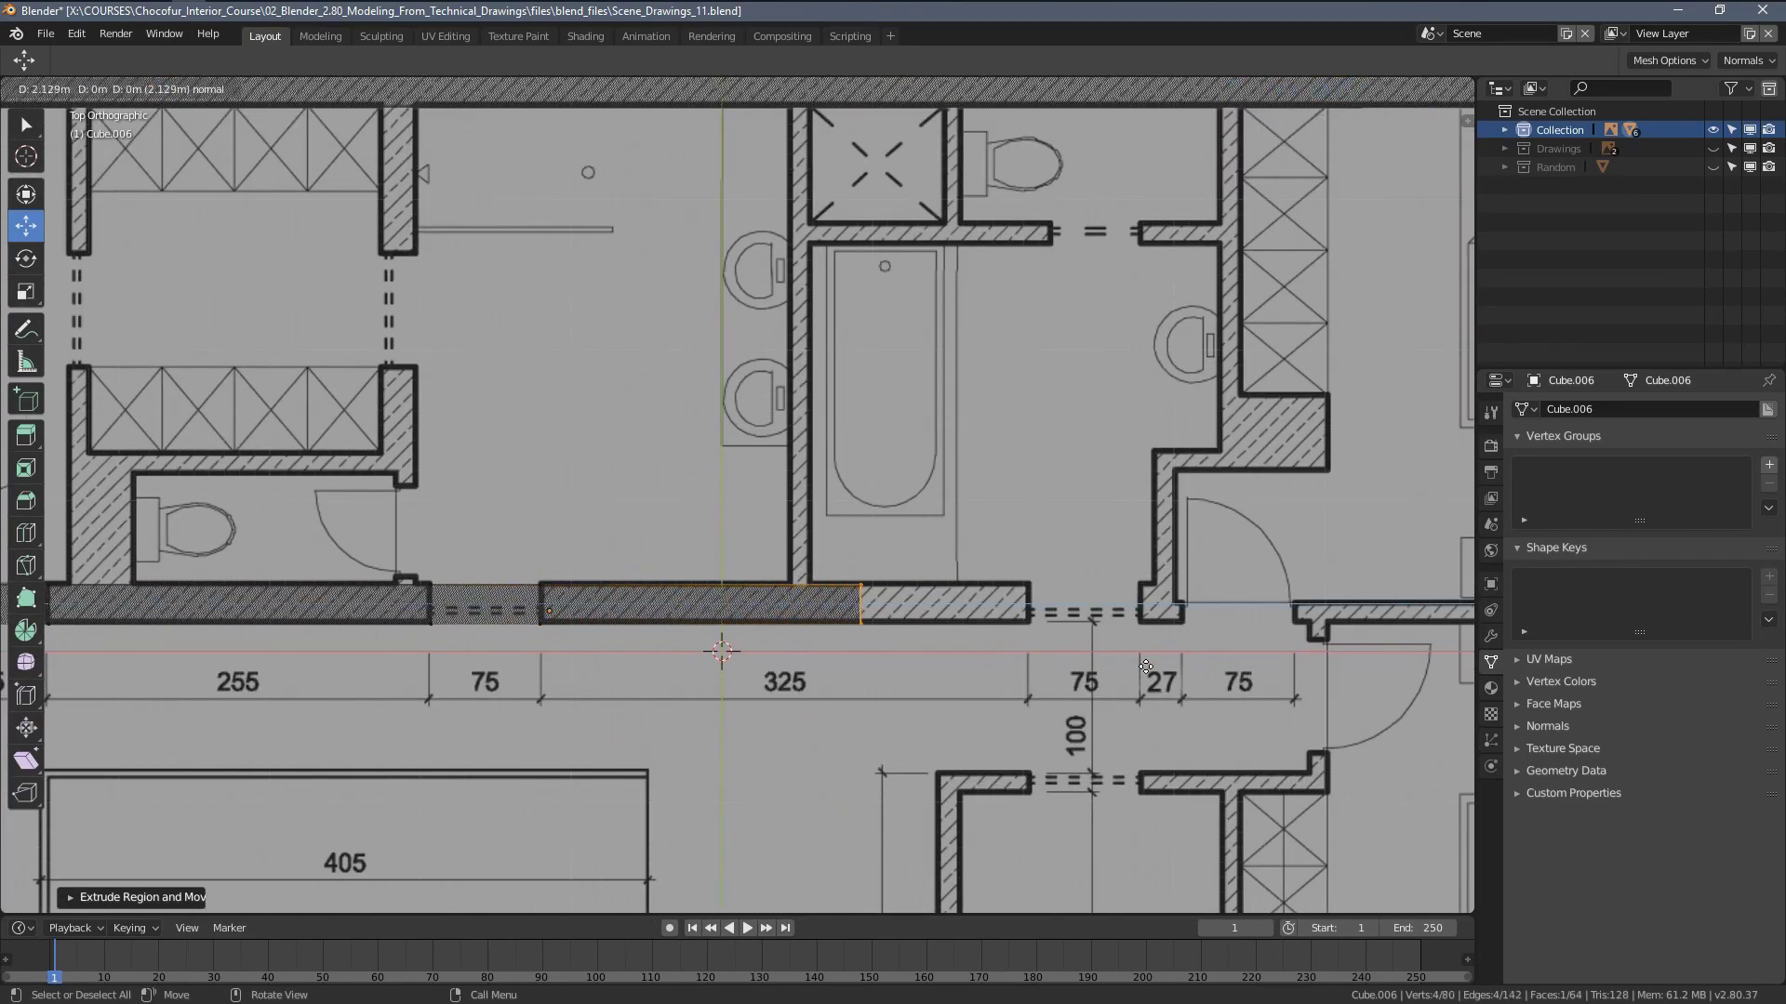
left_click(1242, 676)
Extrude the wall across the 75, 27 and 75 widths, and add one short segment at the thin partition's start
middle_click_drag(1124, 682, 729, 558, "shift")
key("e")
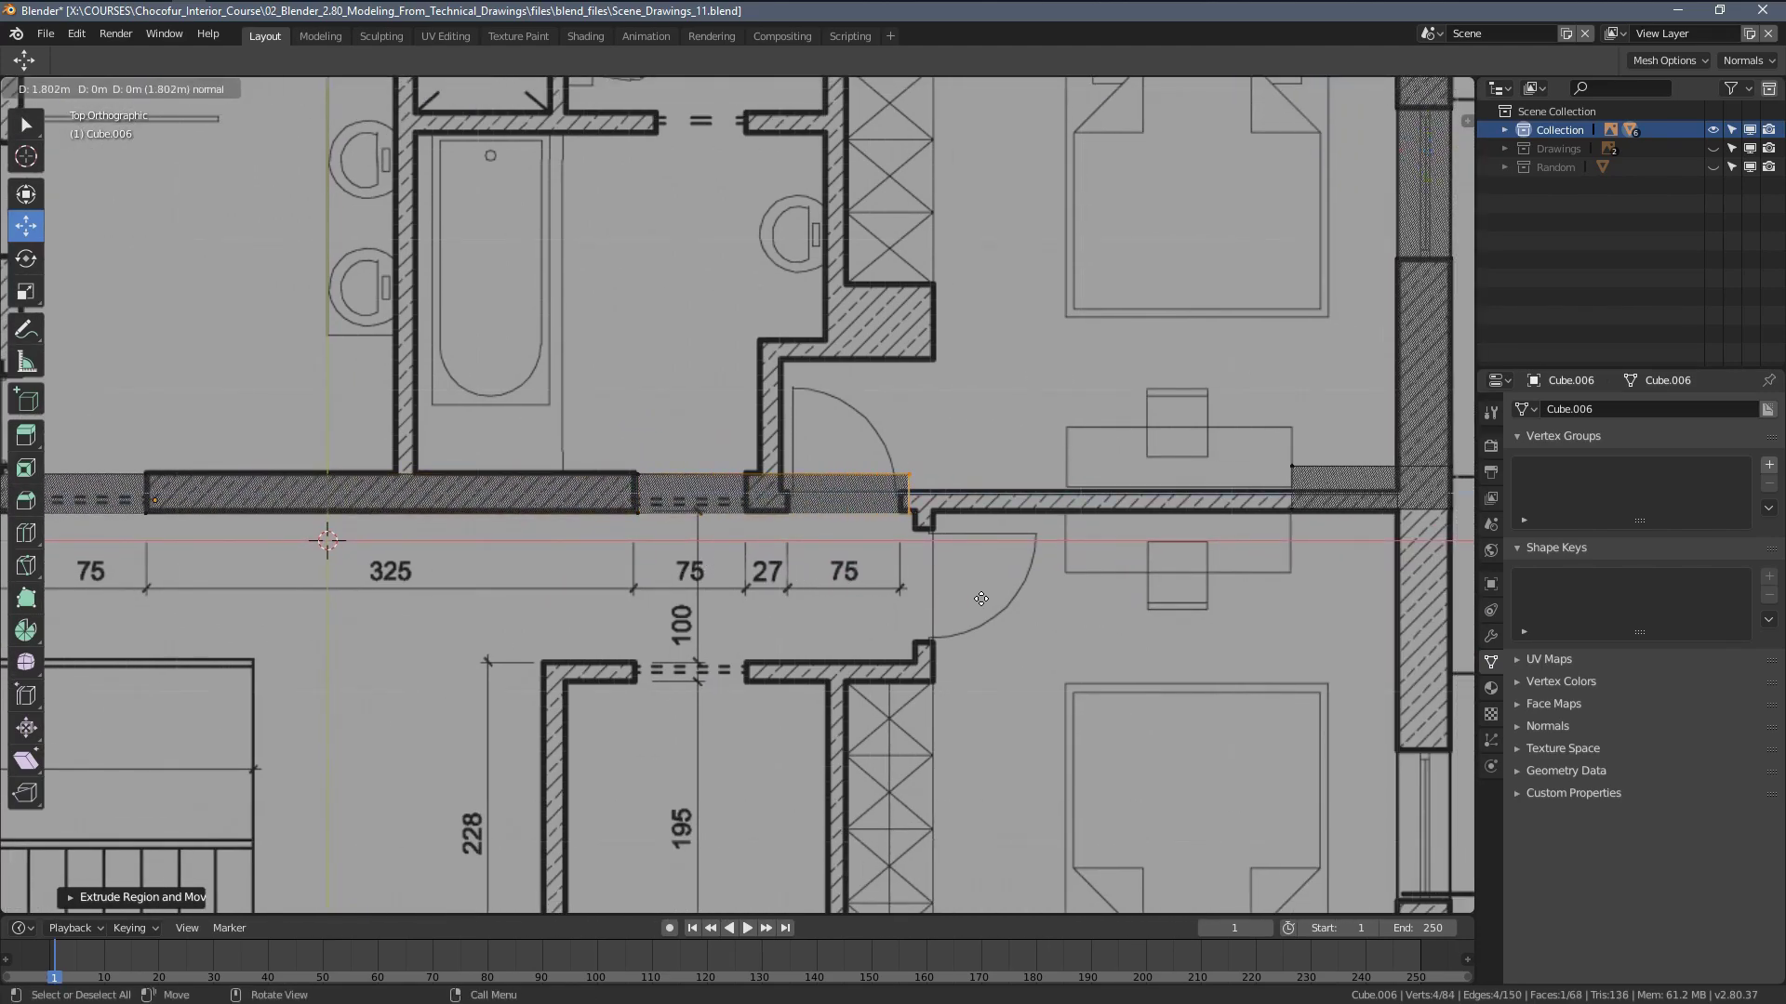
left_click(971, 599)
scroll(945, 582, "up", 1)
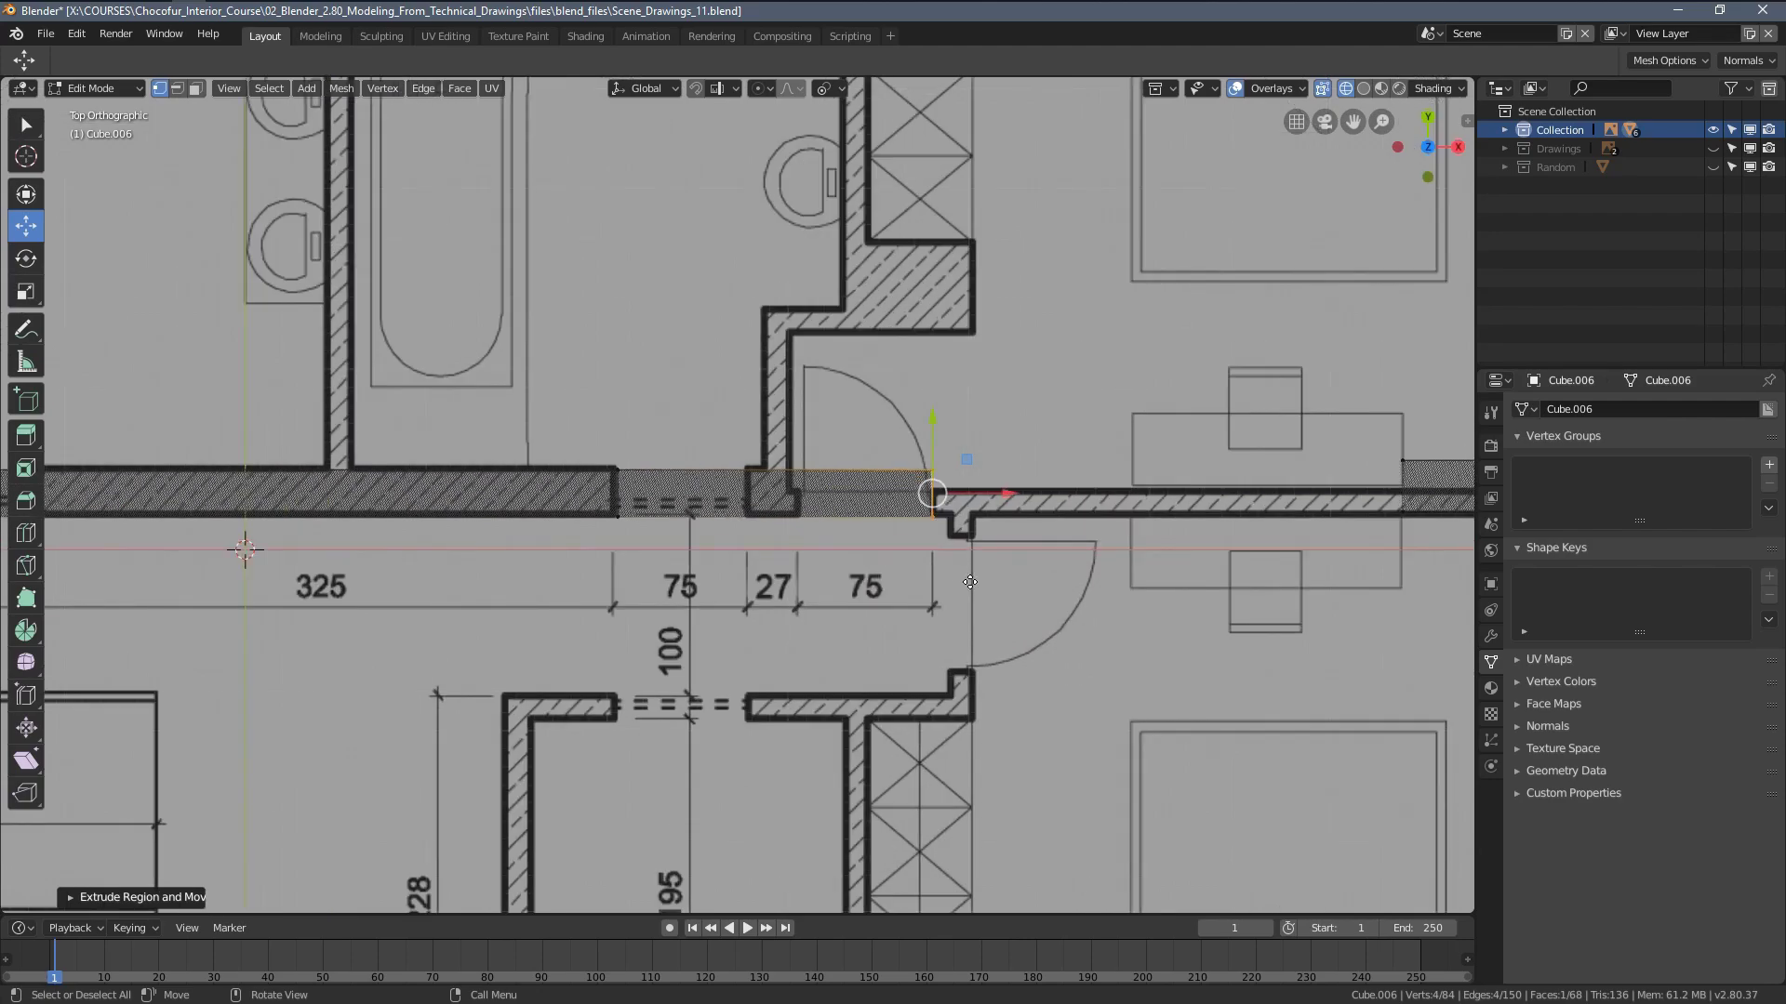
key("e")
left_click(1010, 595)
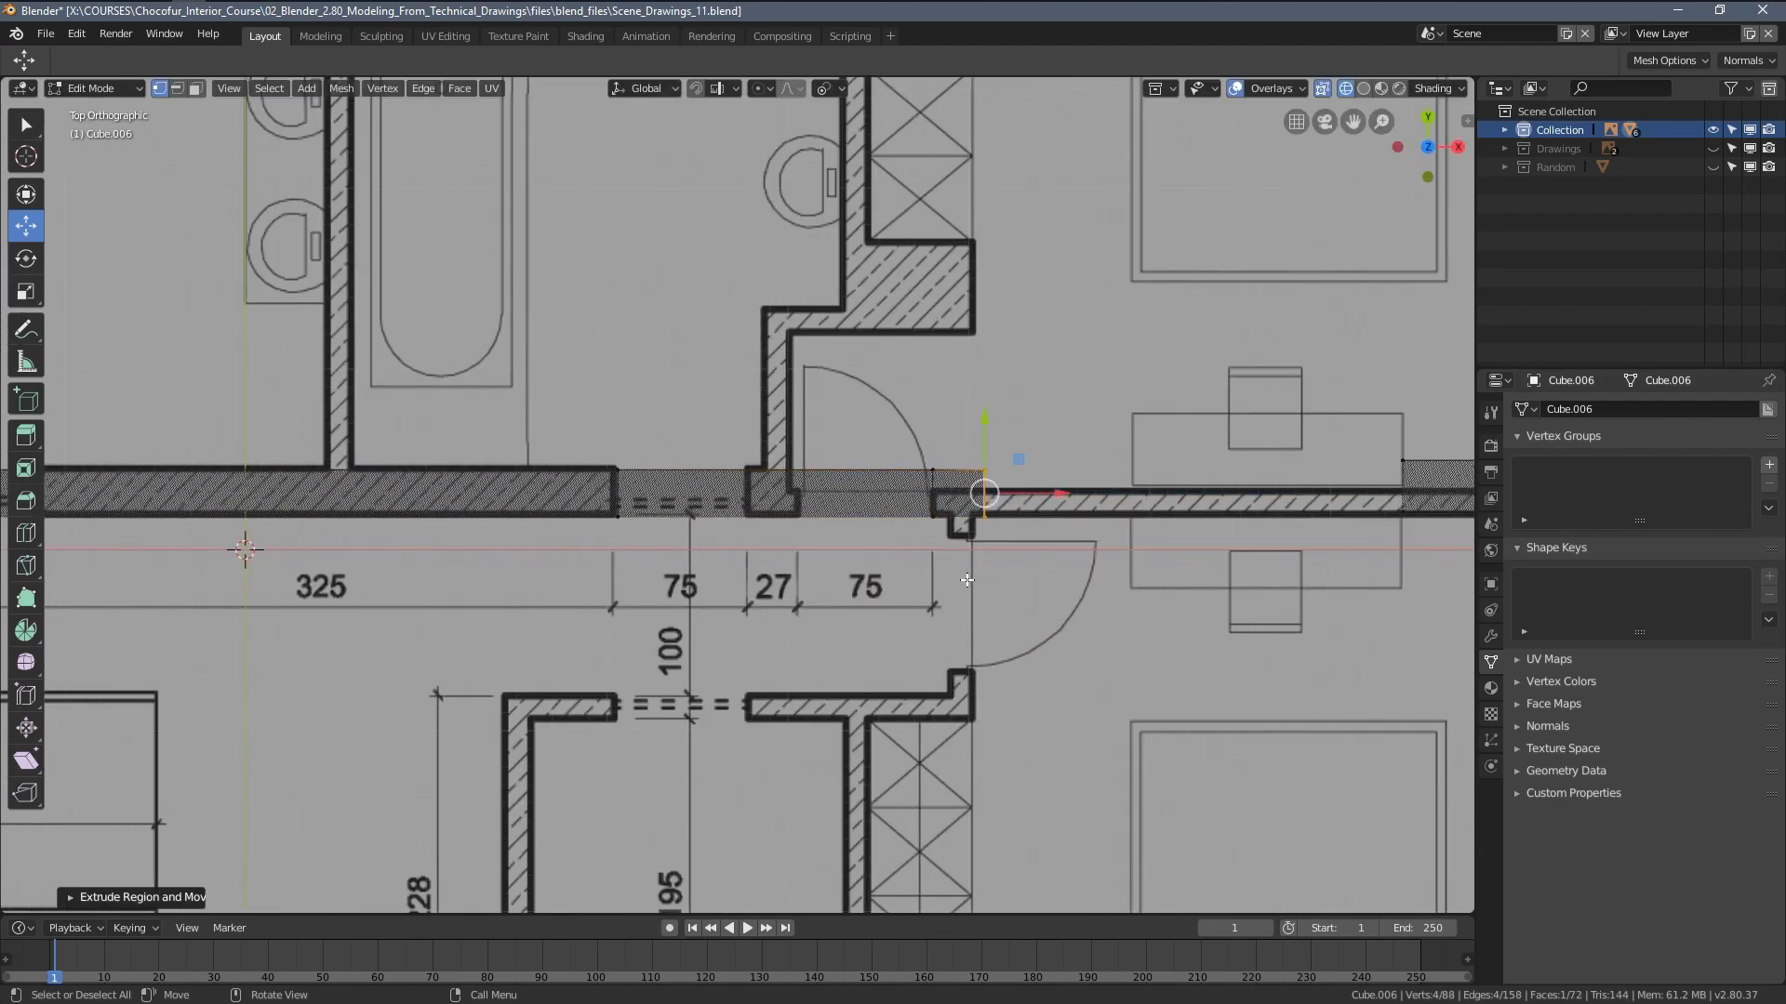
Switch to solid shading, select the short end segment's corridor-side face and extrude it about 0.96 m across the doorway to the next wall
key("3")
middle_click_drag(967, 580, 977, 510)
key("z")
left_click(1076, 518)
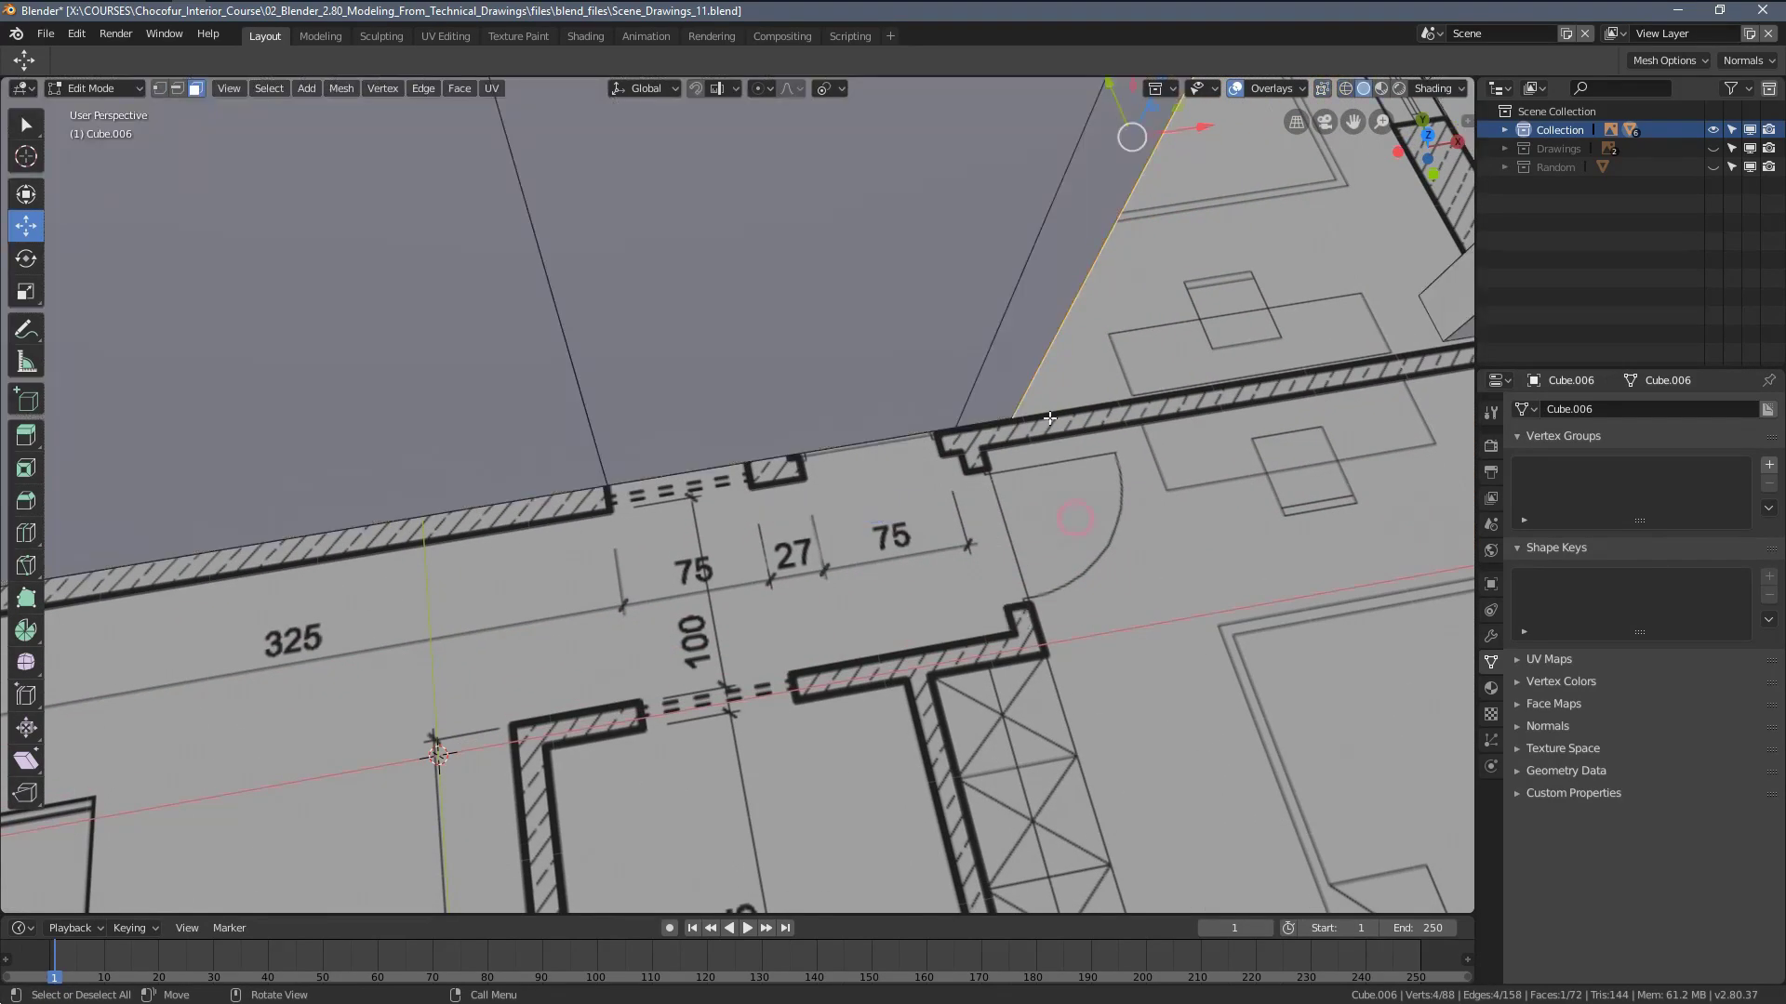
scroll(1049, 417, "down", 1)
left_click(977, 315)
middle_click_drag(977, 315, 961, 360)
key("KP_7")
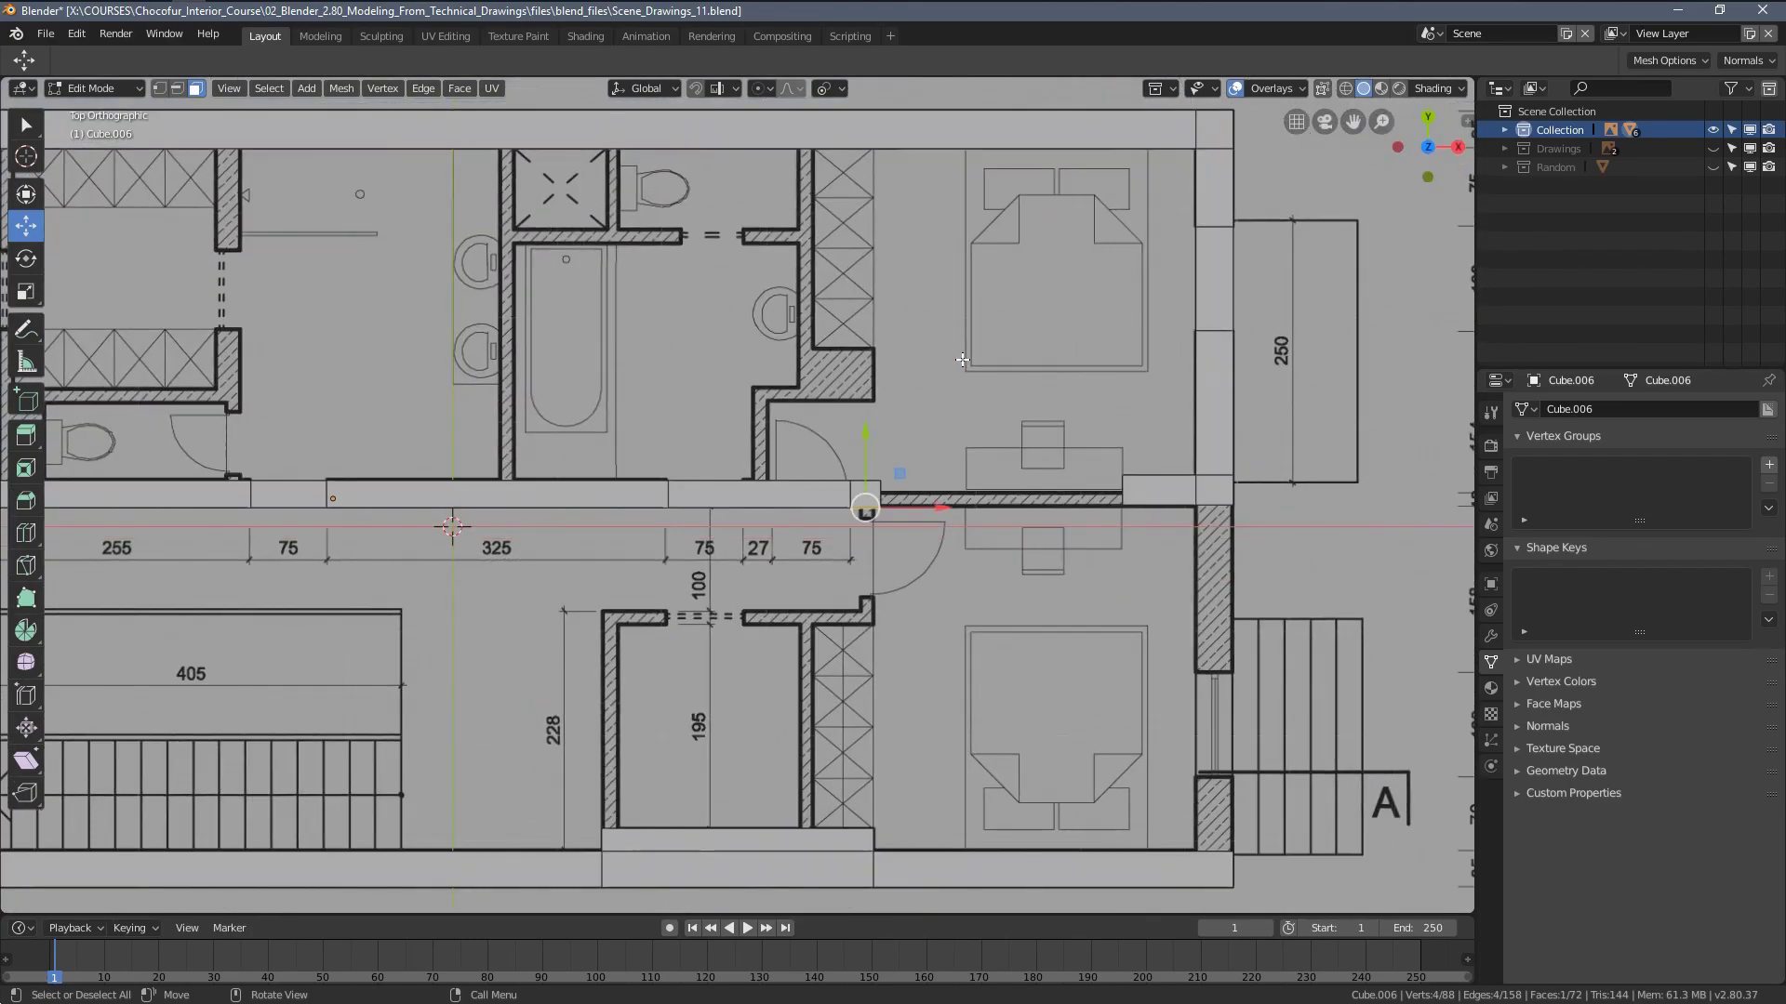
middle_click_drag(837, 534, 768, 528, "shift")
scroll(767, 527, "up", 1)
key("e")
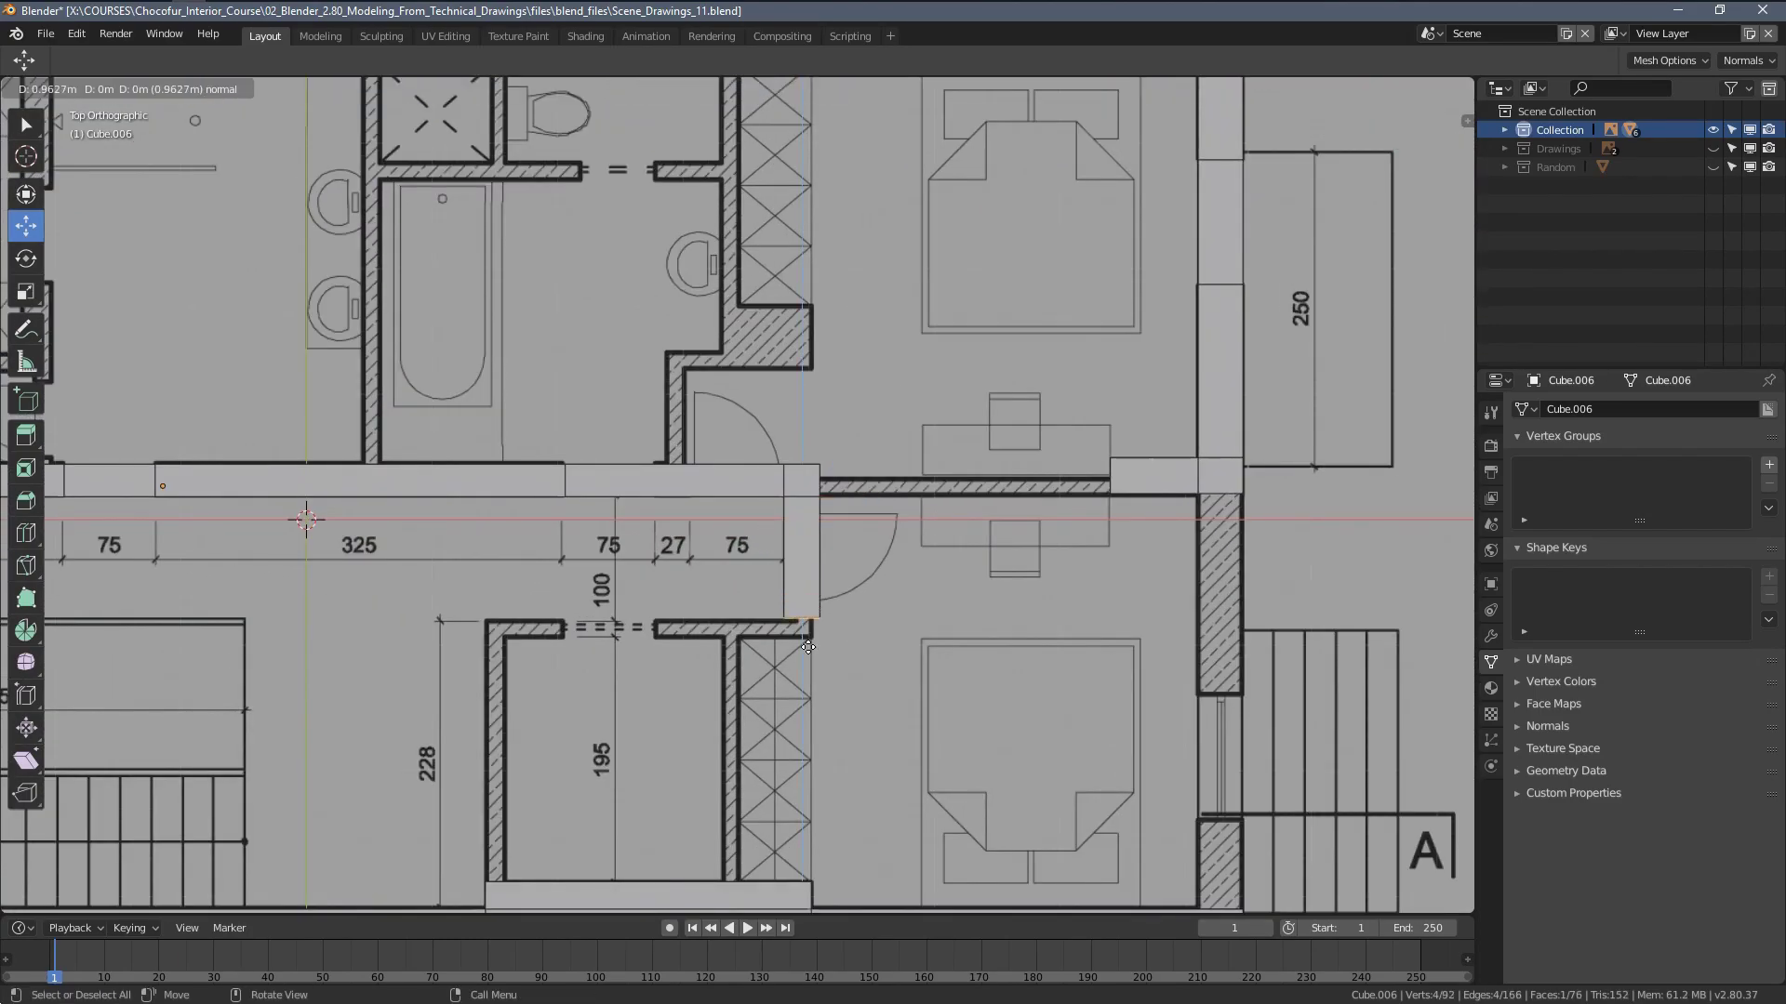
left_click(808, 647)
middle_click_drag(808, 647, 809, 533, "shift")
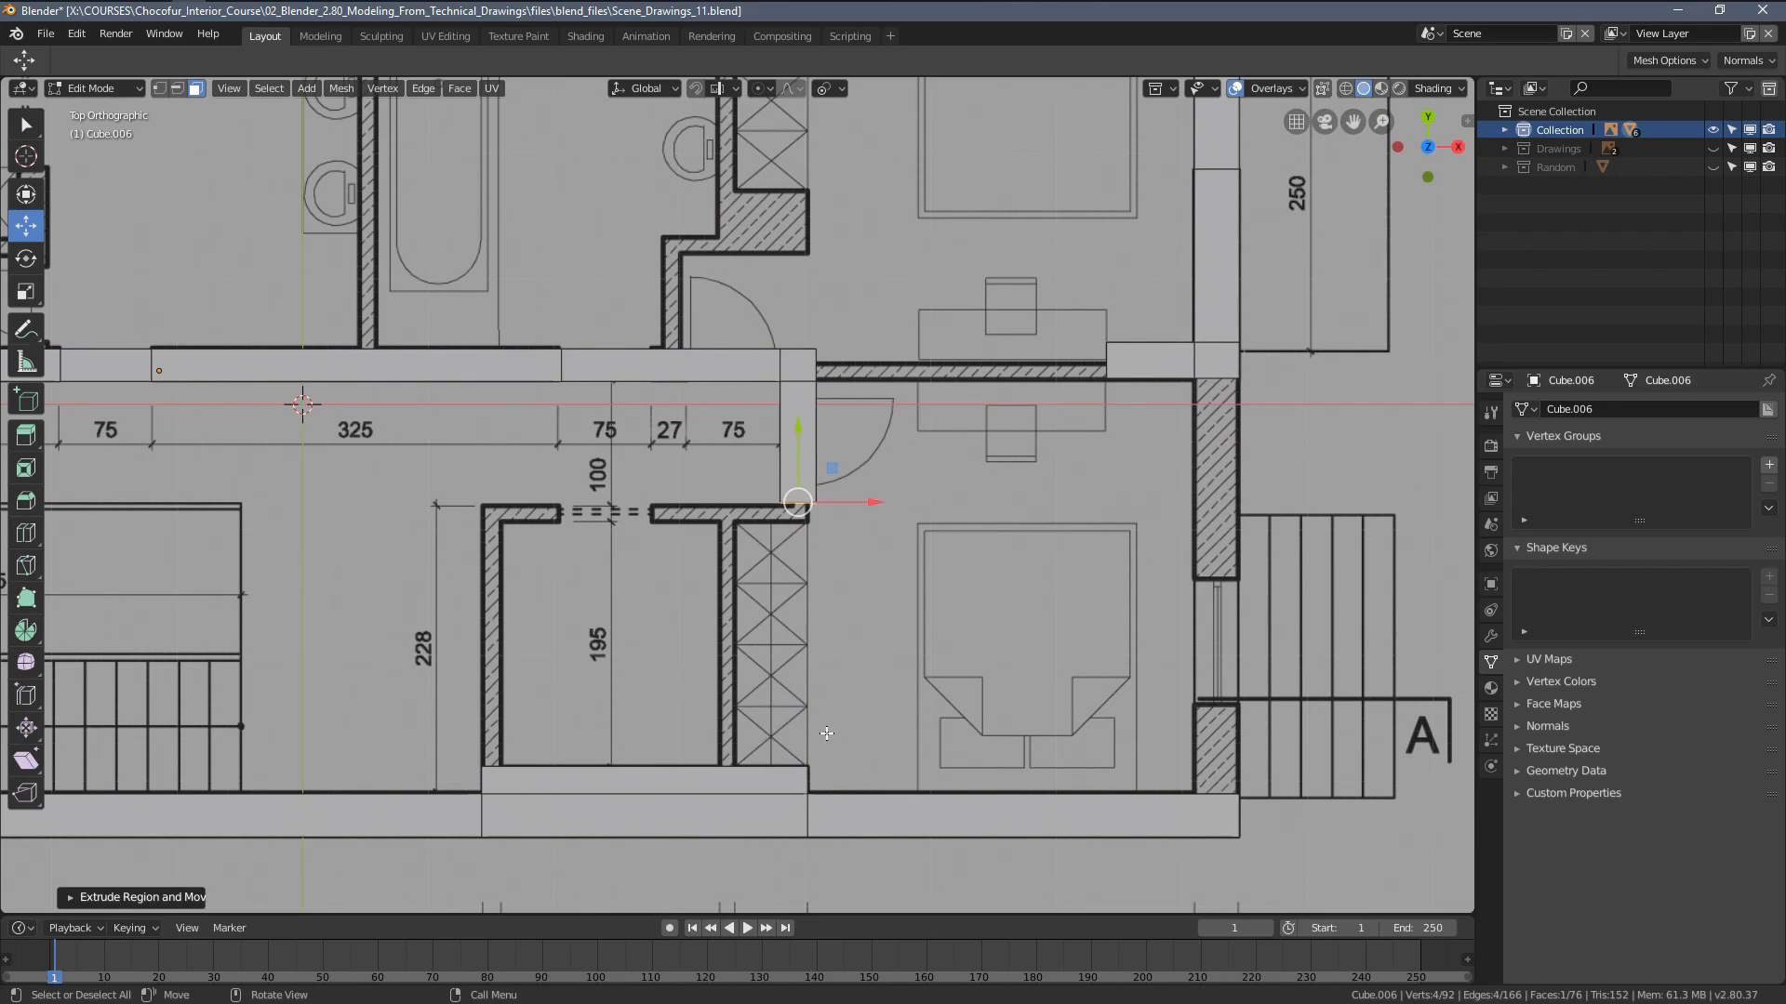
Cut an edge loop through the outer wall and its projecting ledge at the inner line of the 15-wide partition
scroll(826, 733, "up", 1)
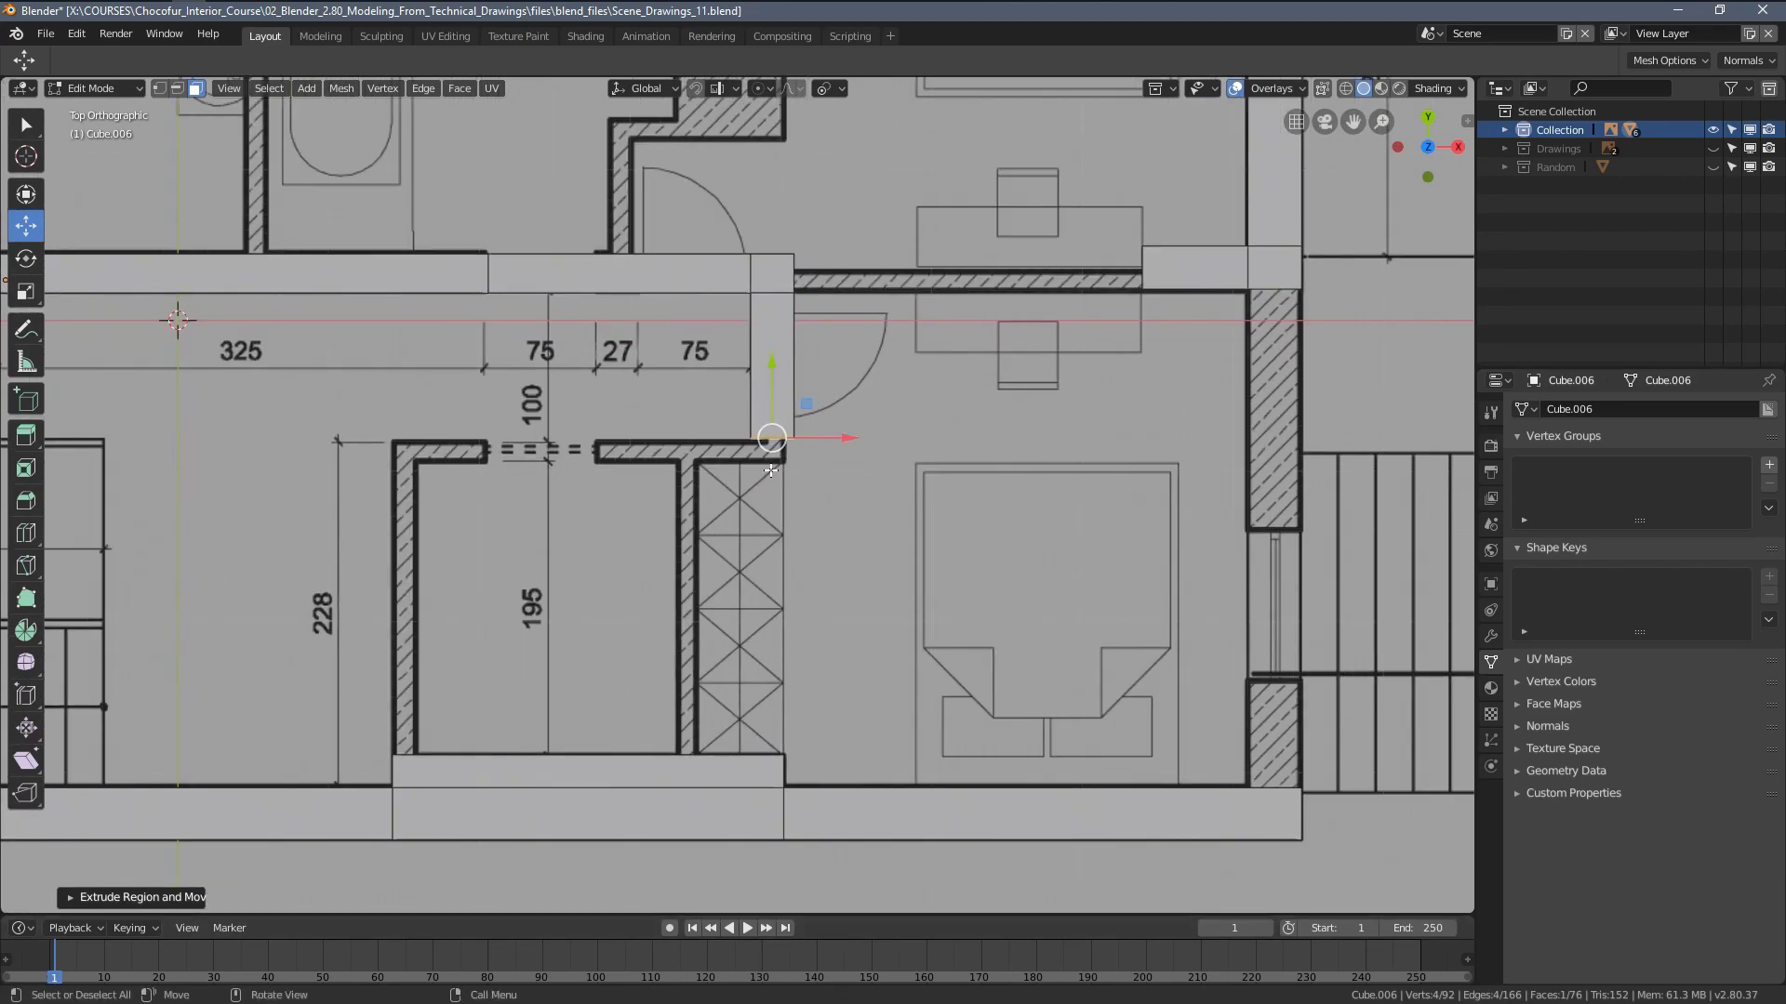
scroll(771, 471, "down", 1)
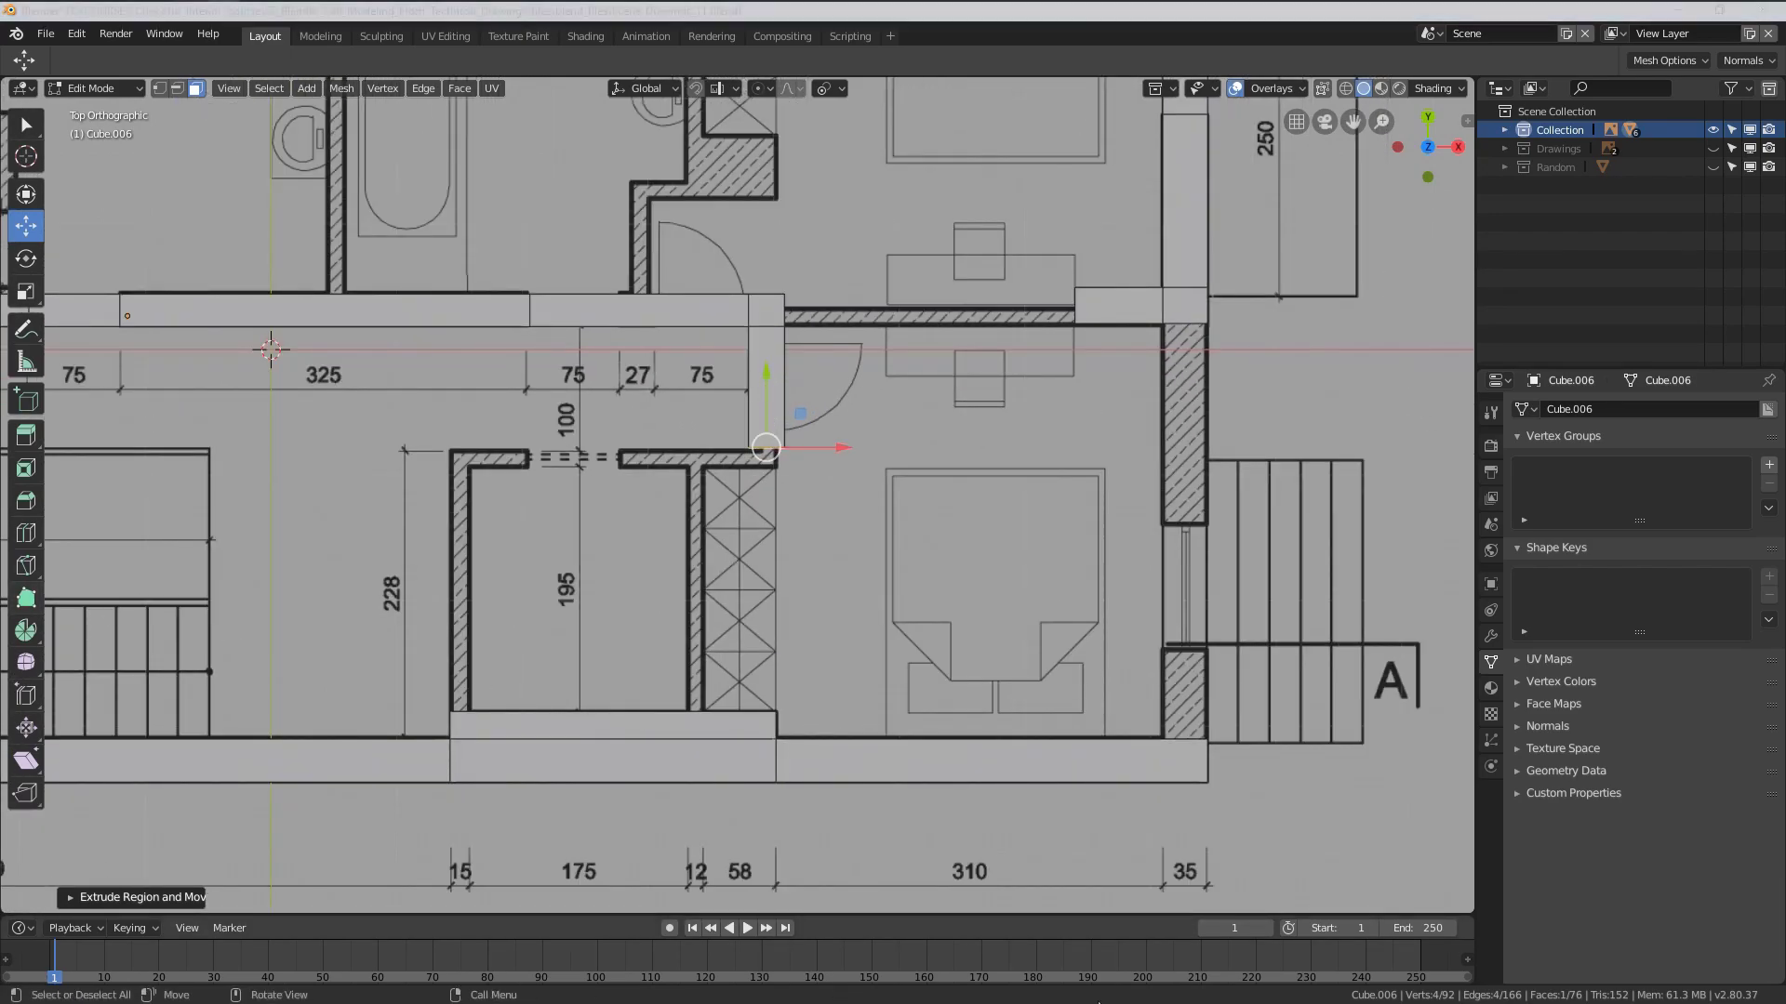
middle_click_drag(472, 701, 690, 675, "shift")
scroll(746, 796, "up", 2)
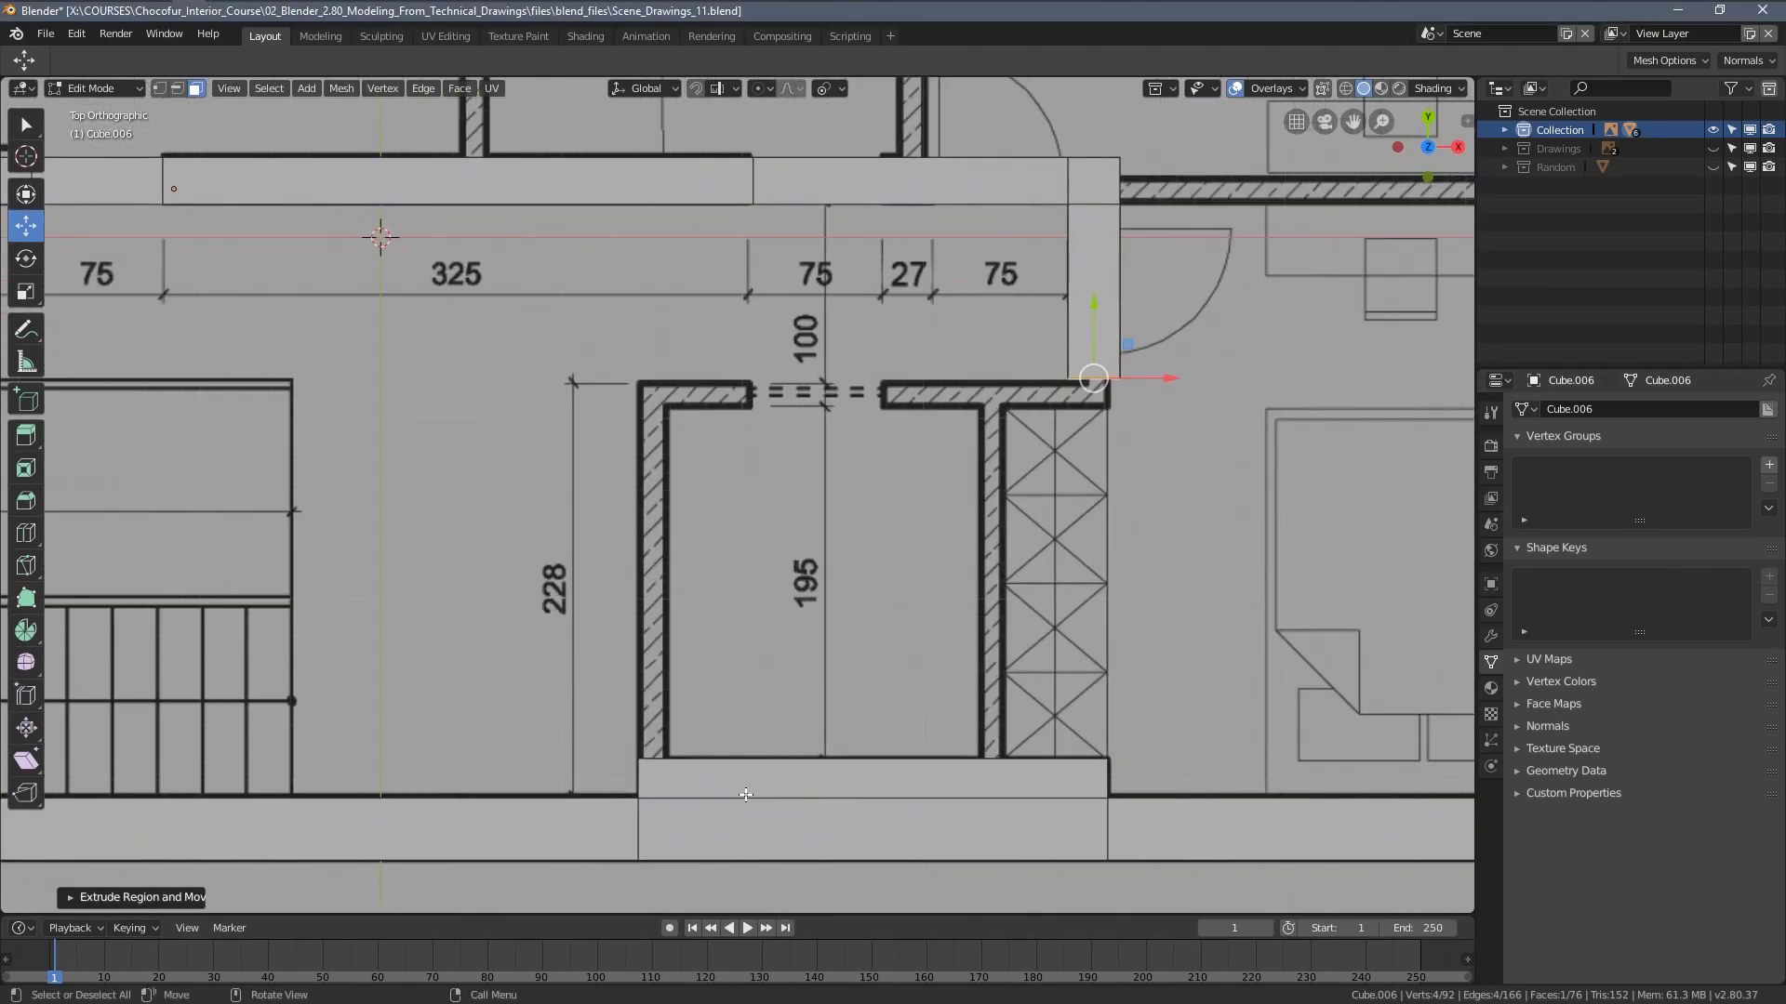
key("alt+a")
middle_click_drag(836, 798, 816, 742, "shift")
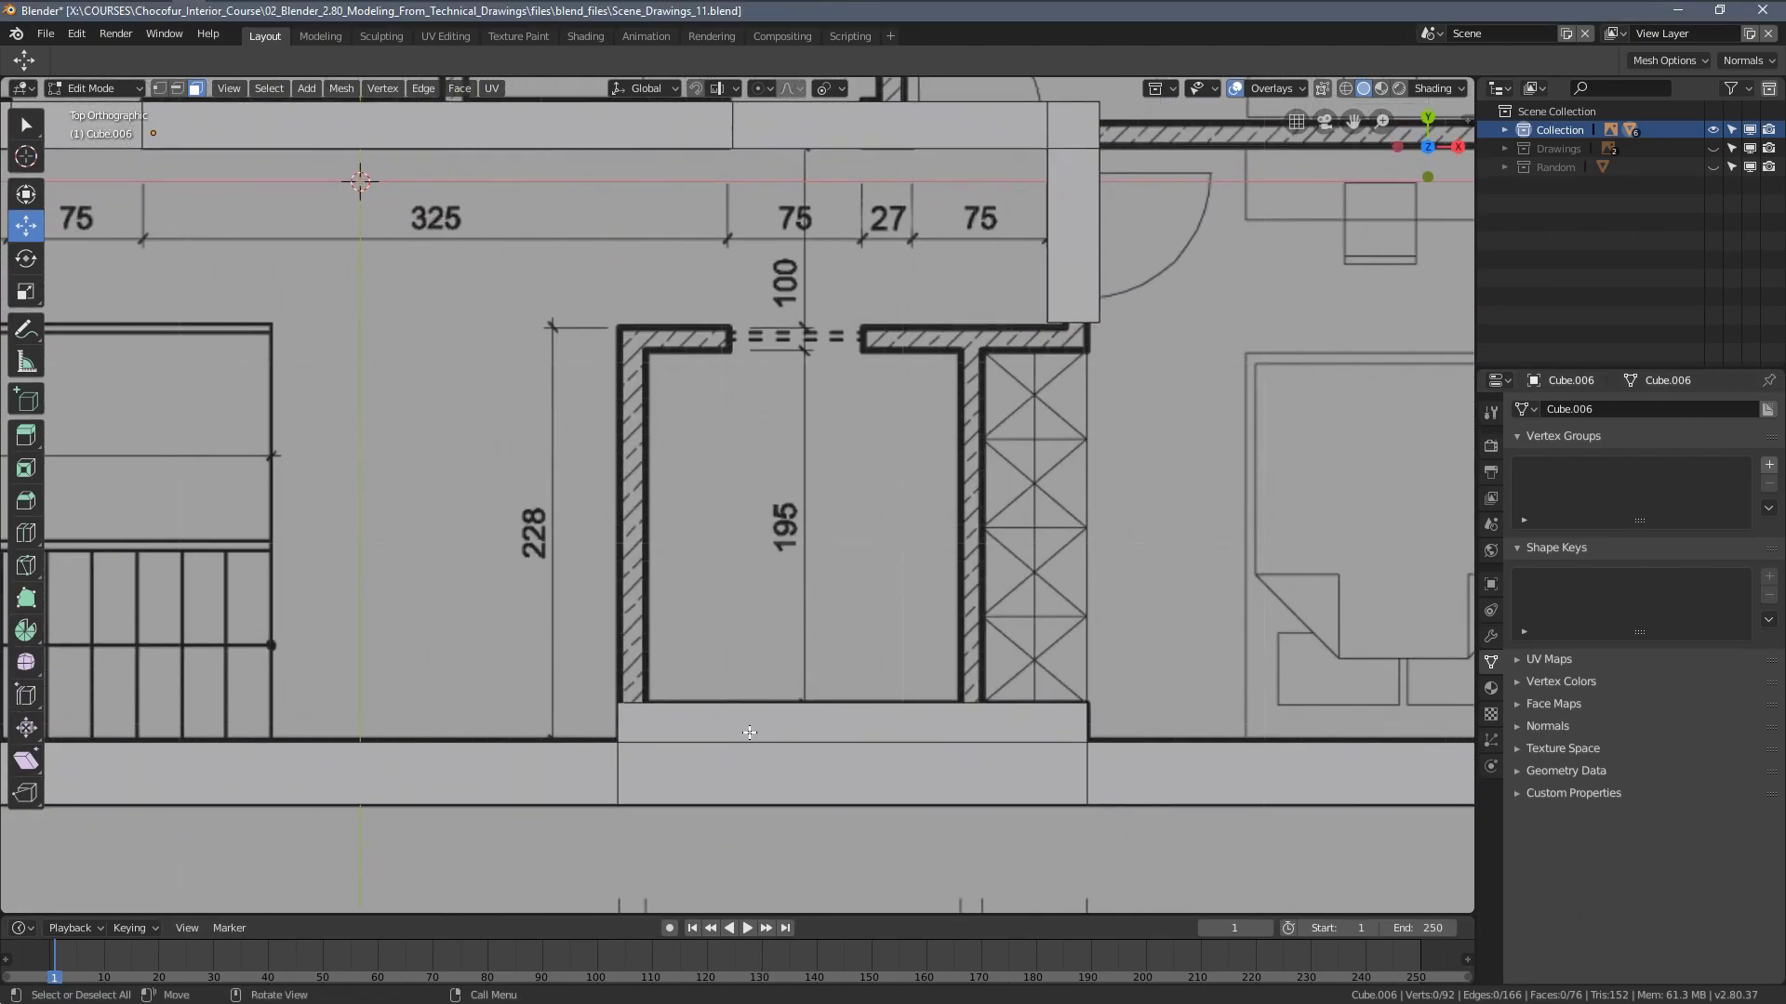
key("ctrl+r")
left_click(816, 742)
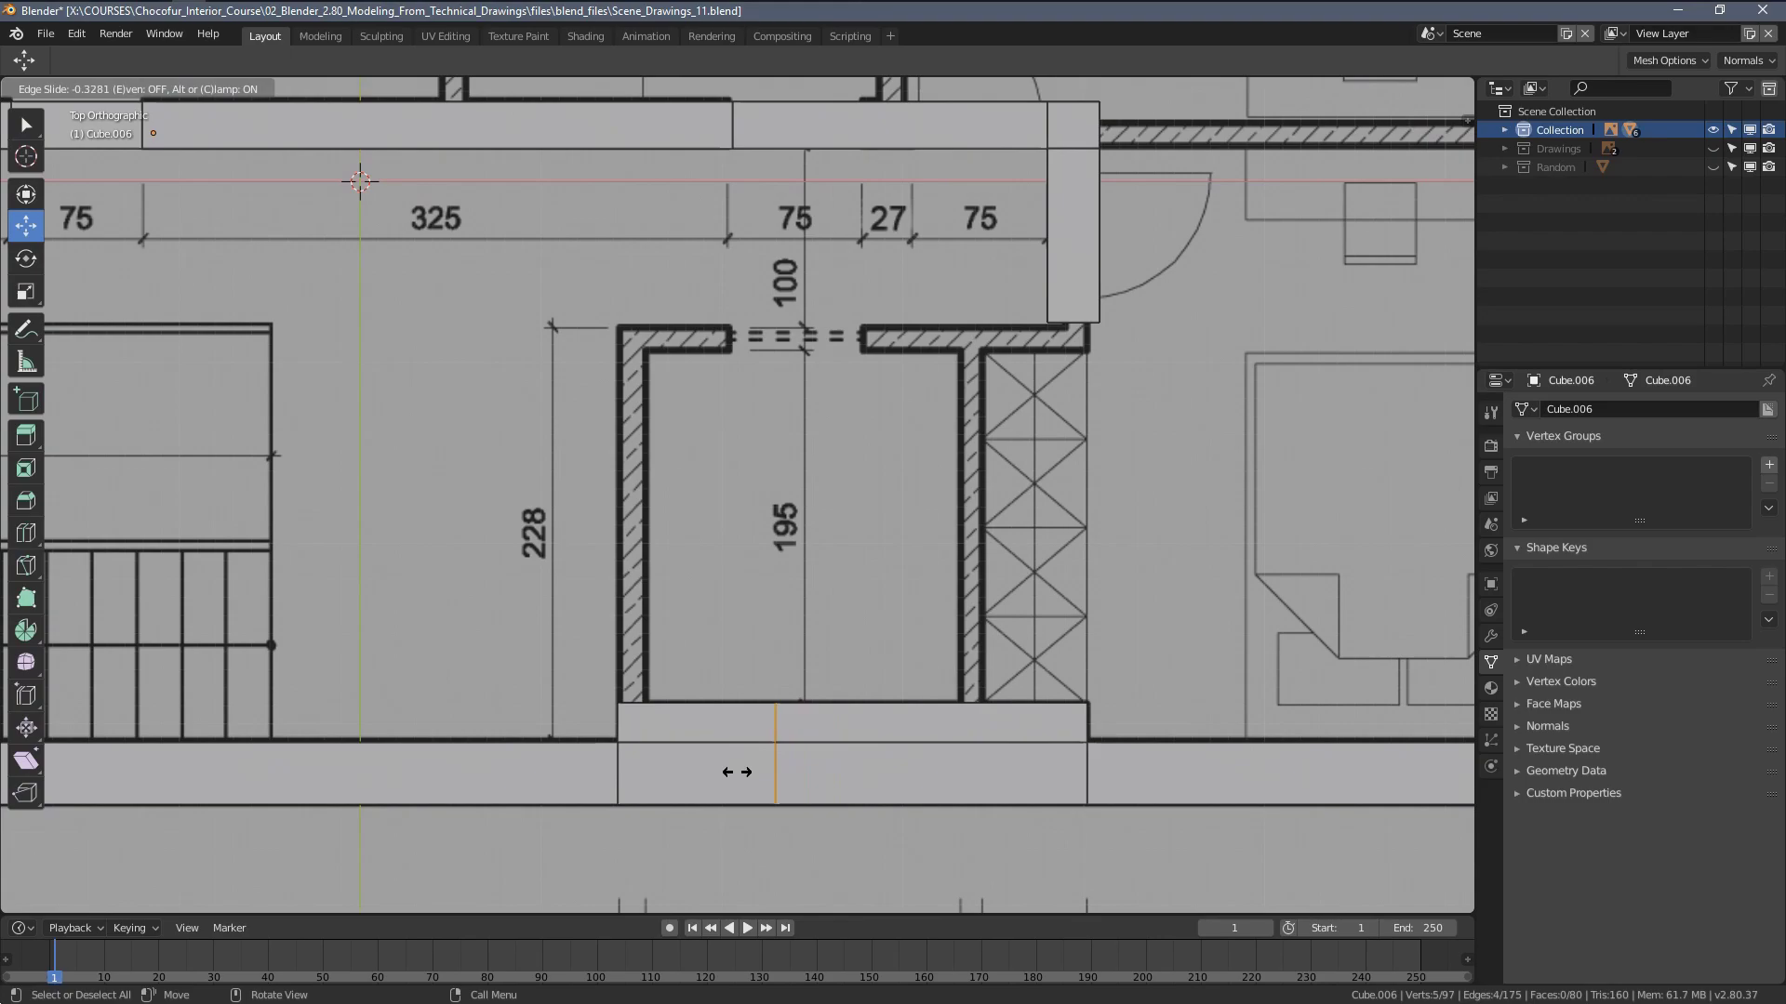
left_click(614, 797)
Extrude the ledge's 15-wide face in two segments along the 228-long partition to its outer corner, the second about 0.73 m
middle_click_drag(642, 735, 712, 710, "shift")
key("3")
left_click(714, 716)
key("KP_7")
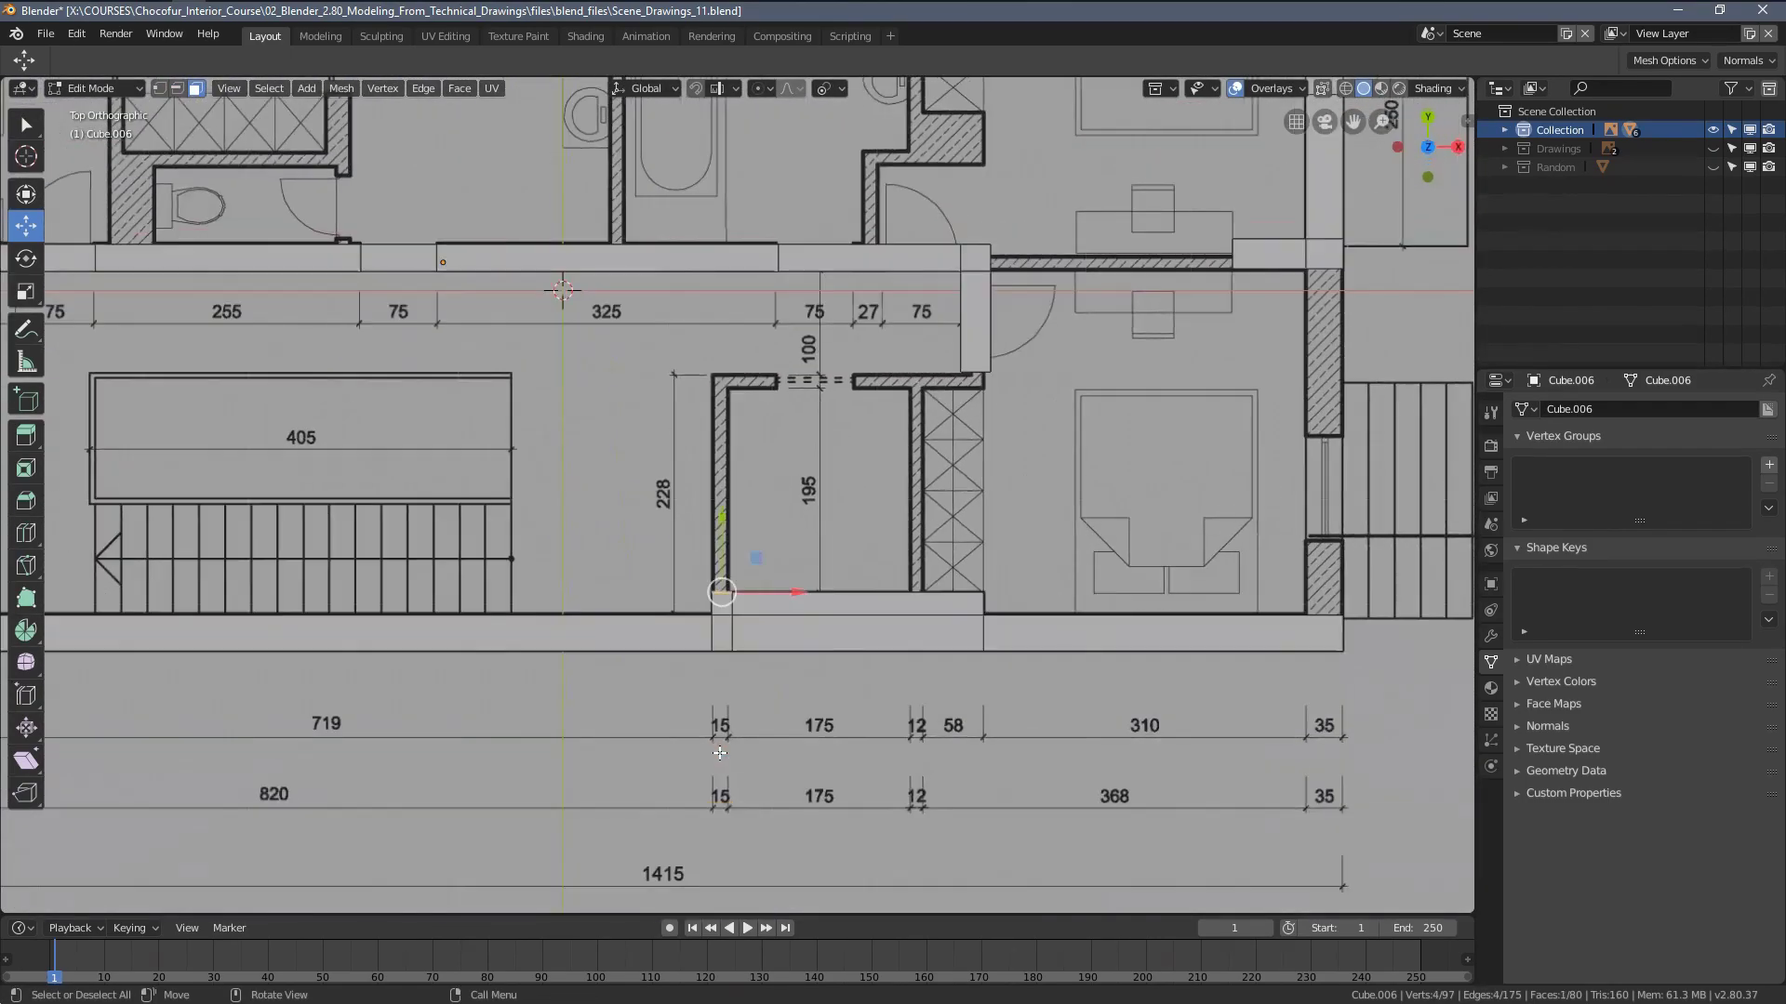
middle_click_drag(753, 582, 754, 660, "shift")
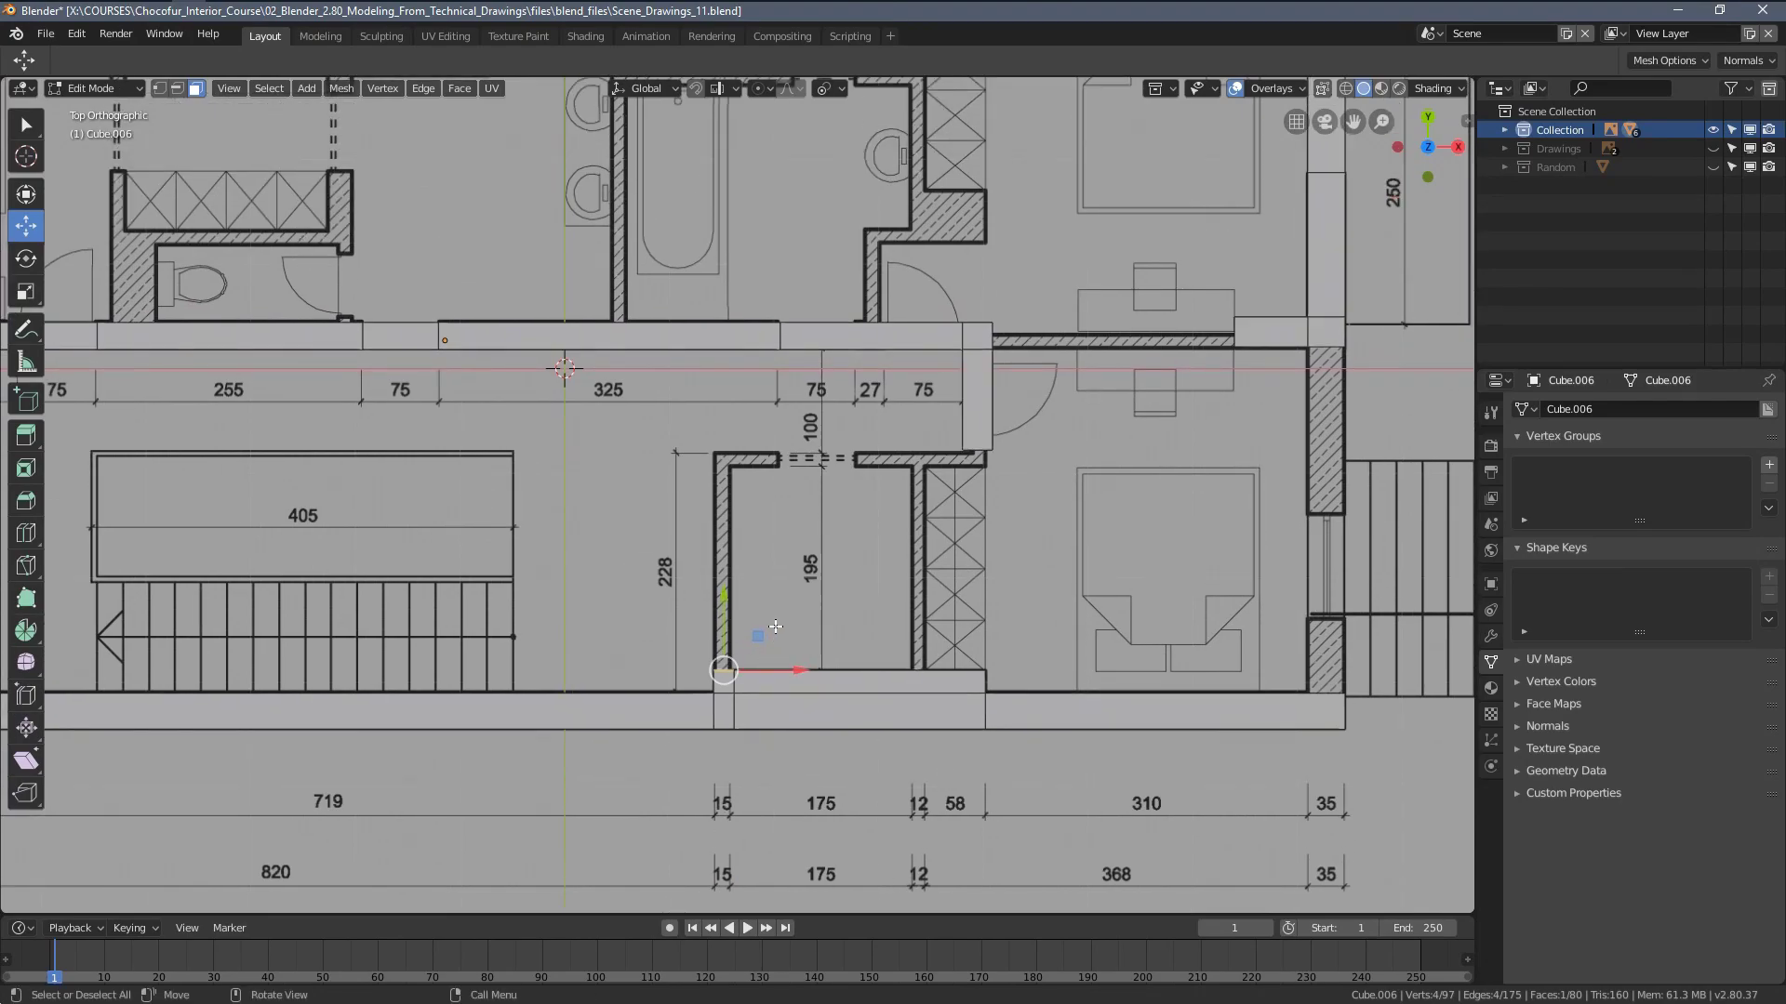
key("e")
left_click(764, 518)
scroll(442, 425, "down", 1)
scroll(443, 425, "down", 2)
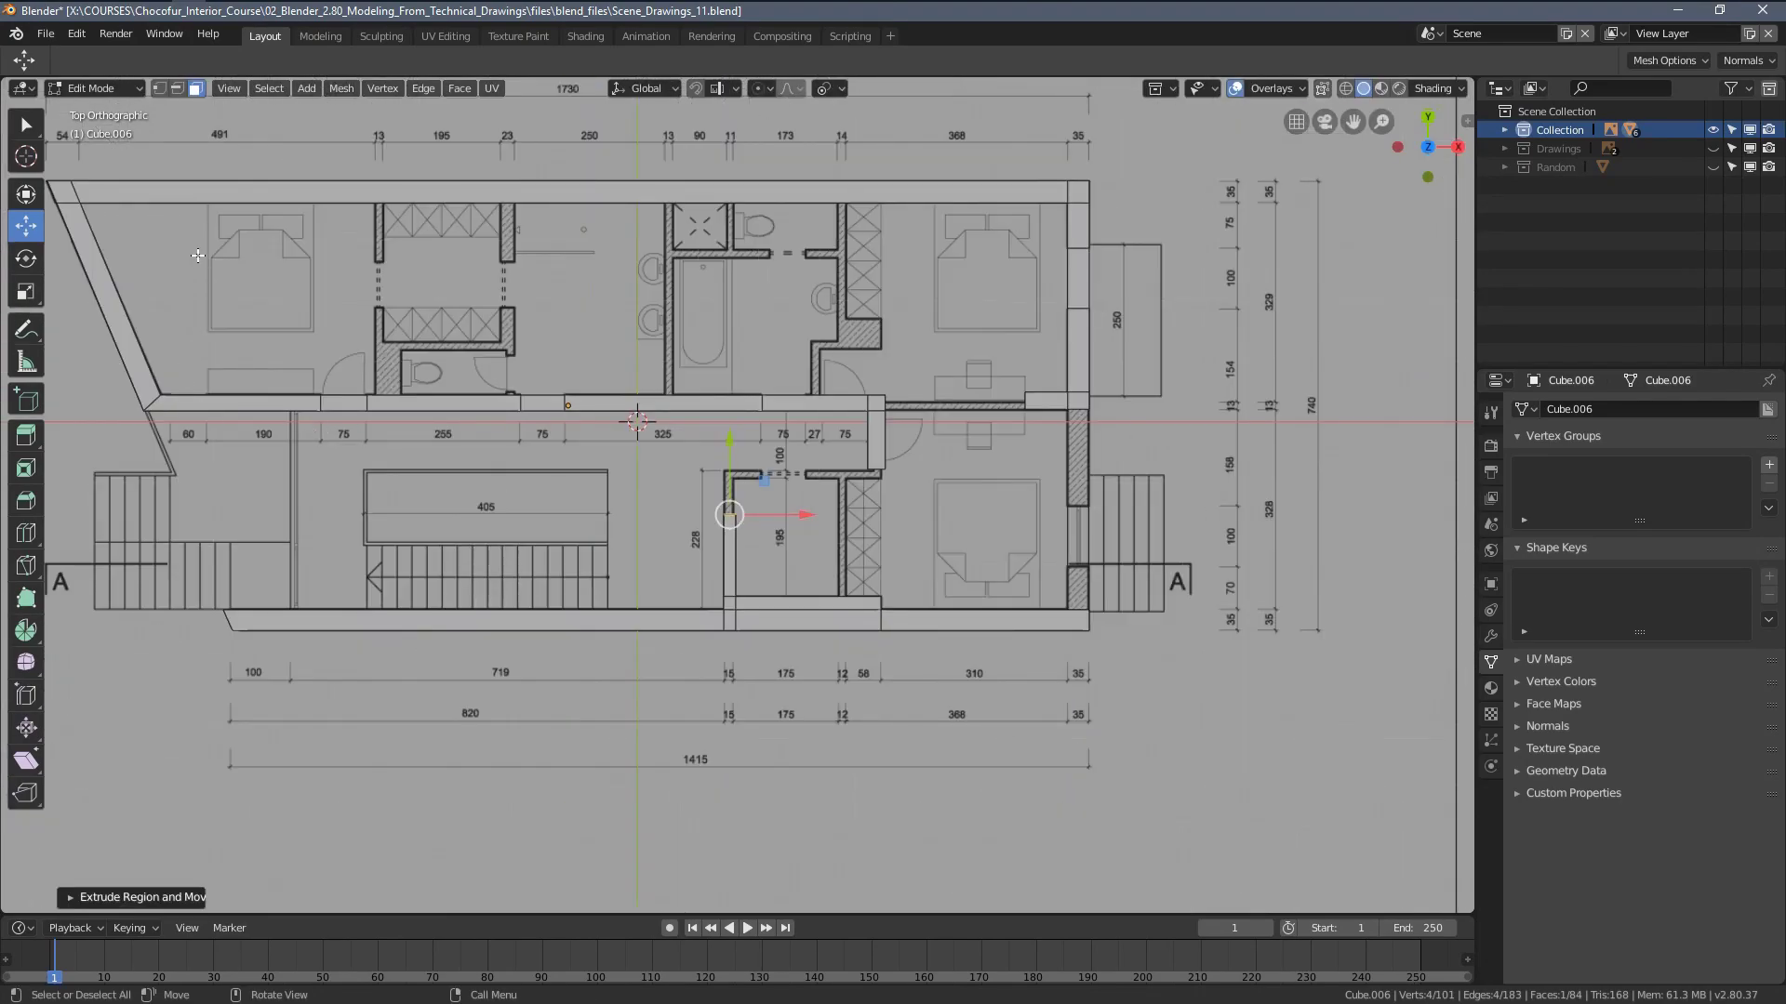
scroll(606, 437, "up", 7)
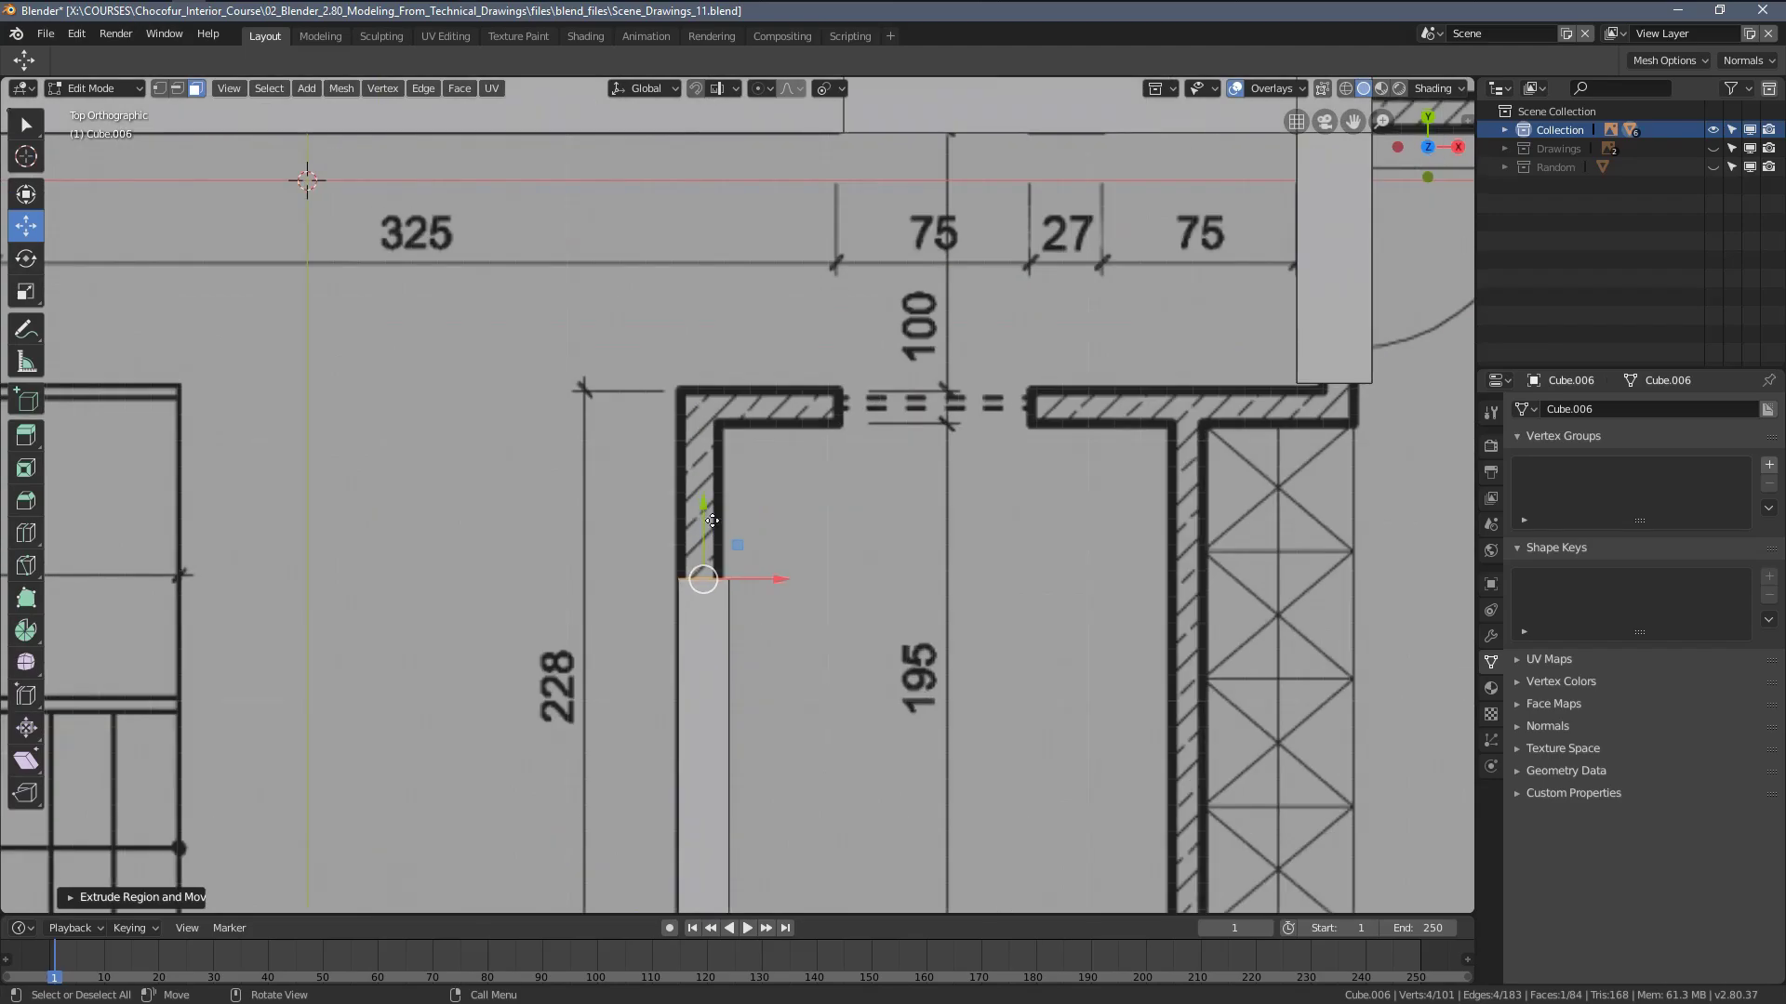
key("e")
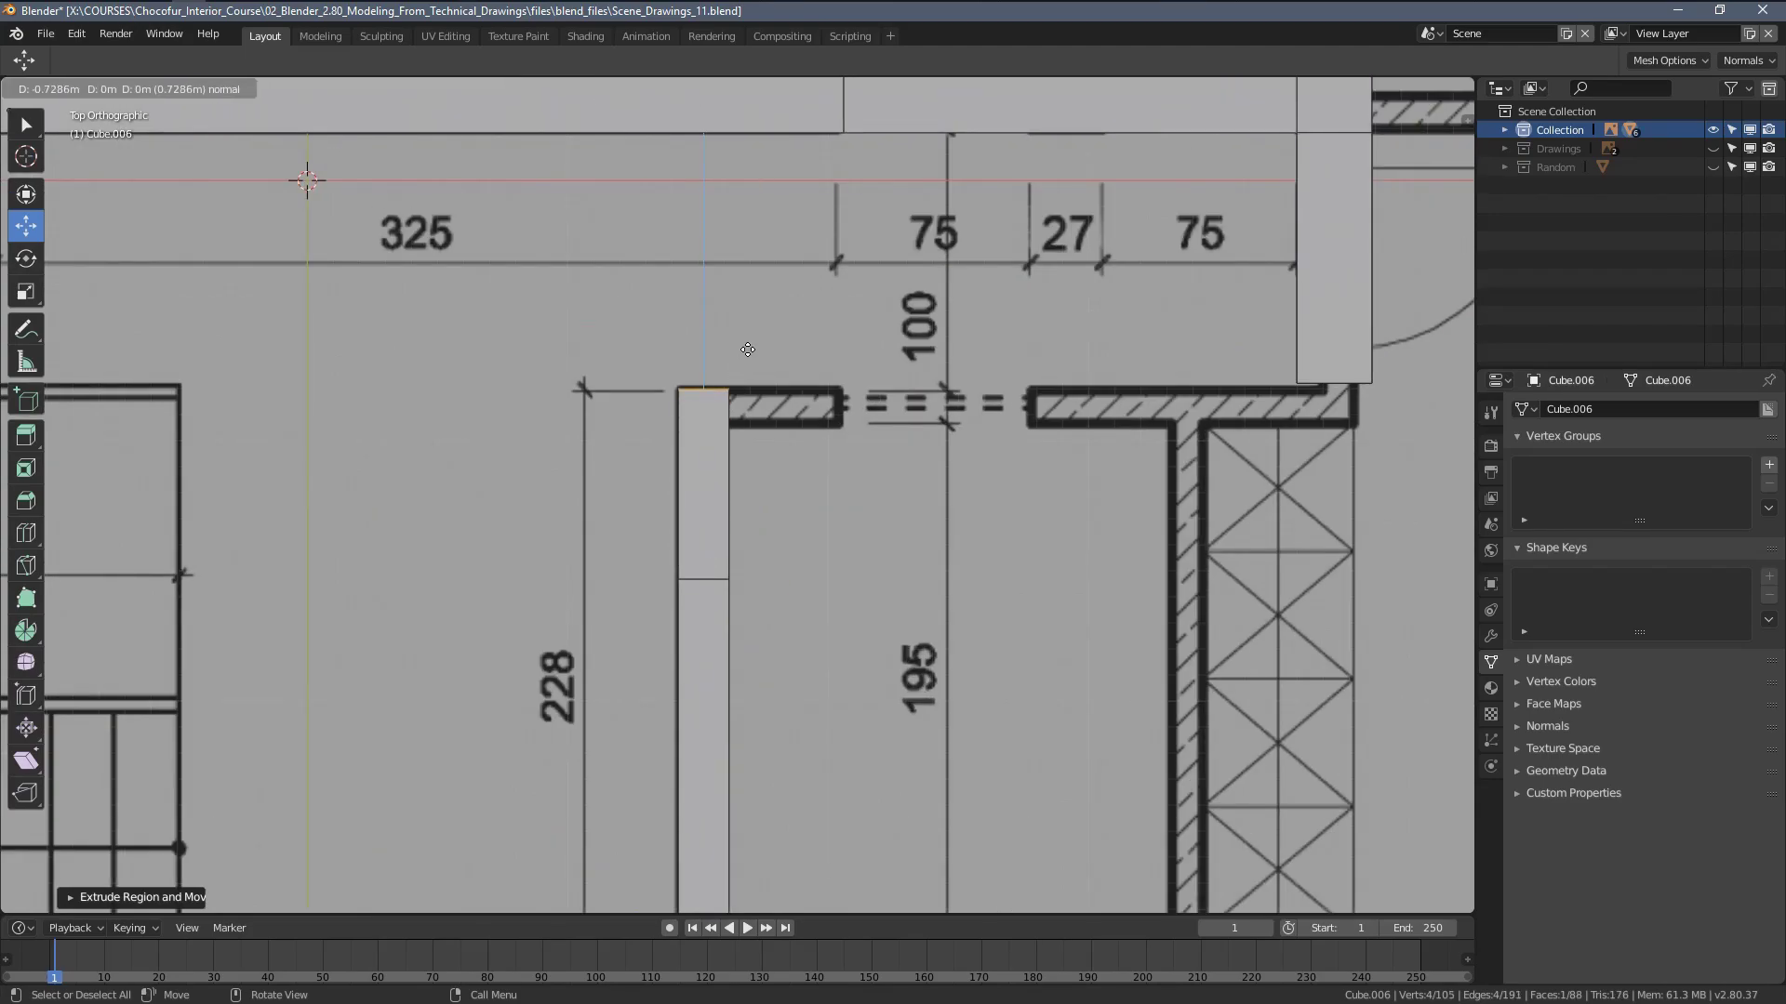
left_click(751, 352)
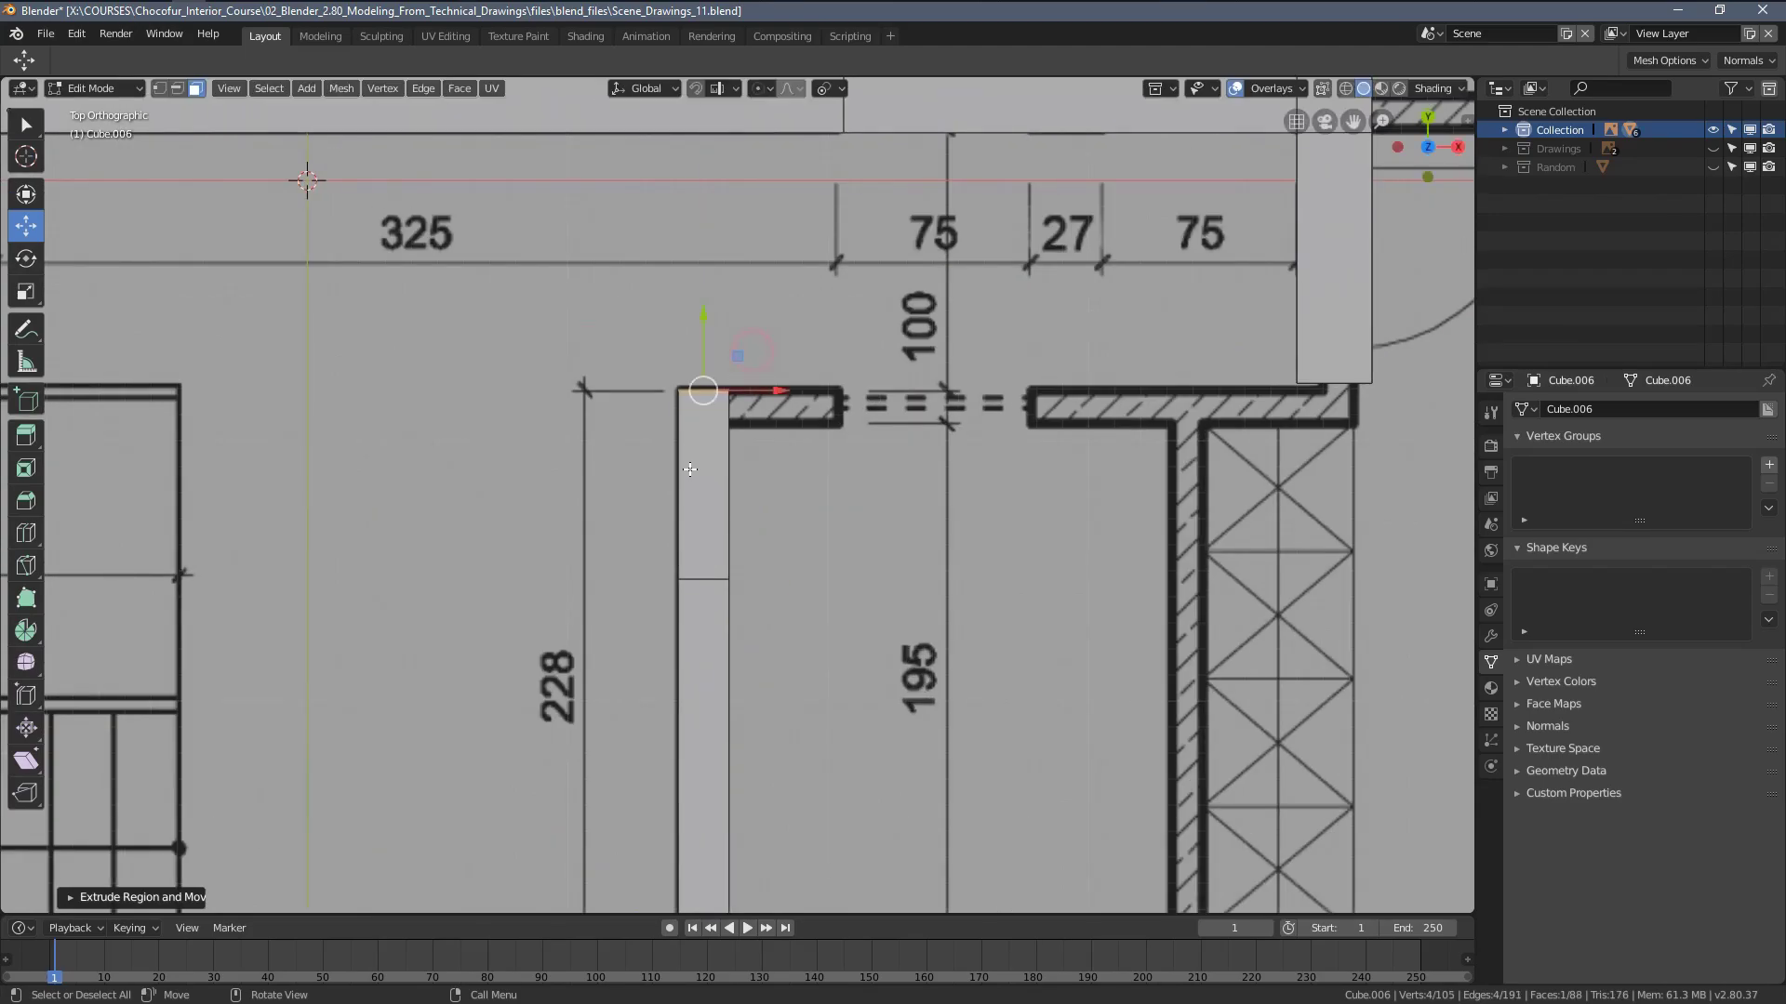
In wireframe shading, move the partition's intermediate vertices along Y onto the inner line of the crossing wall at the corner
key("1")
key("z")
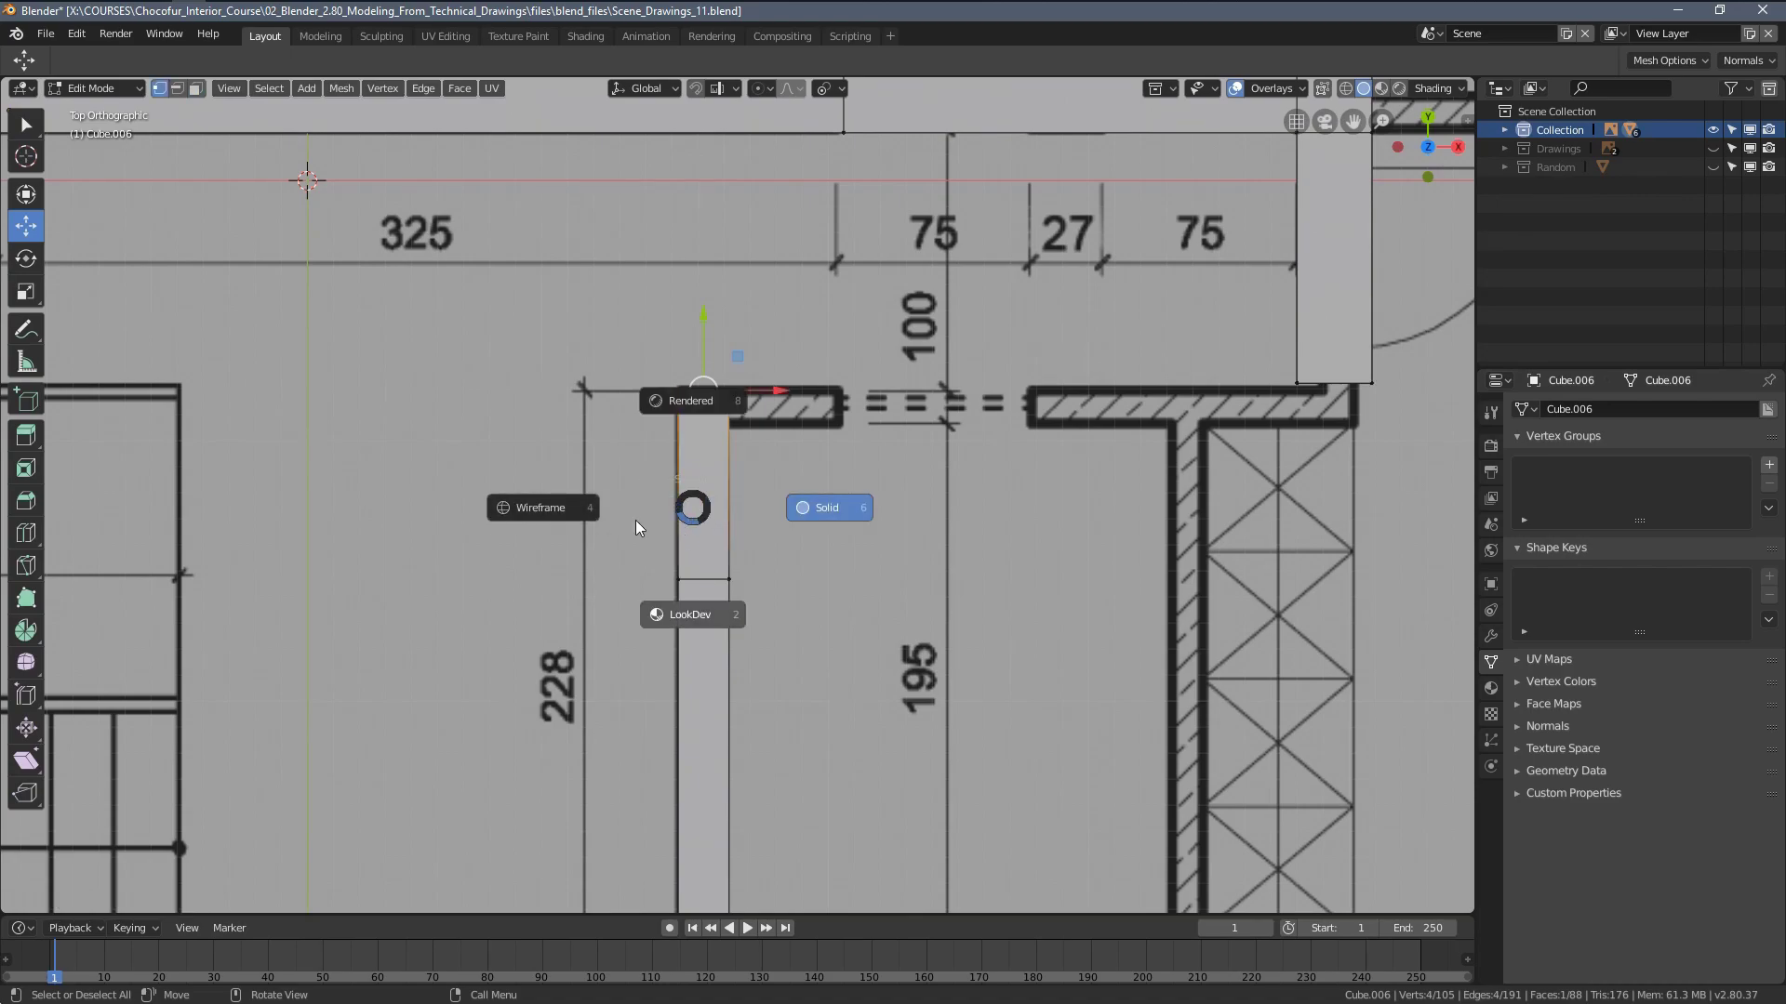
left_click(649, 532)
key("b")
left_click_drag(626, 523, 865, 626)
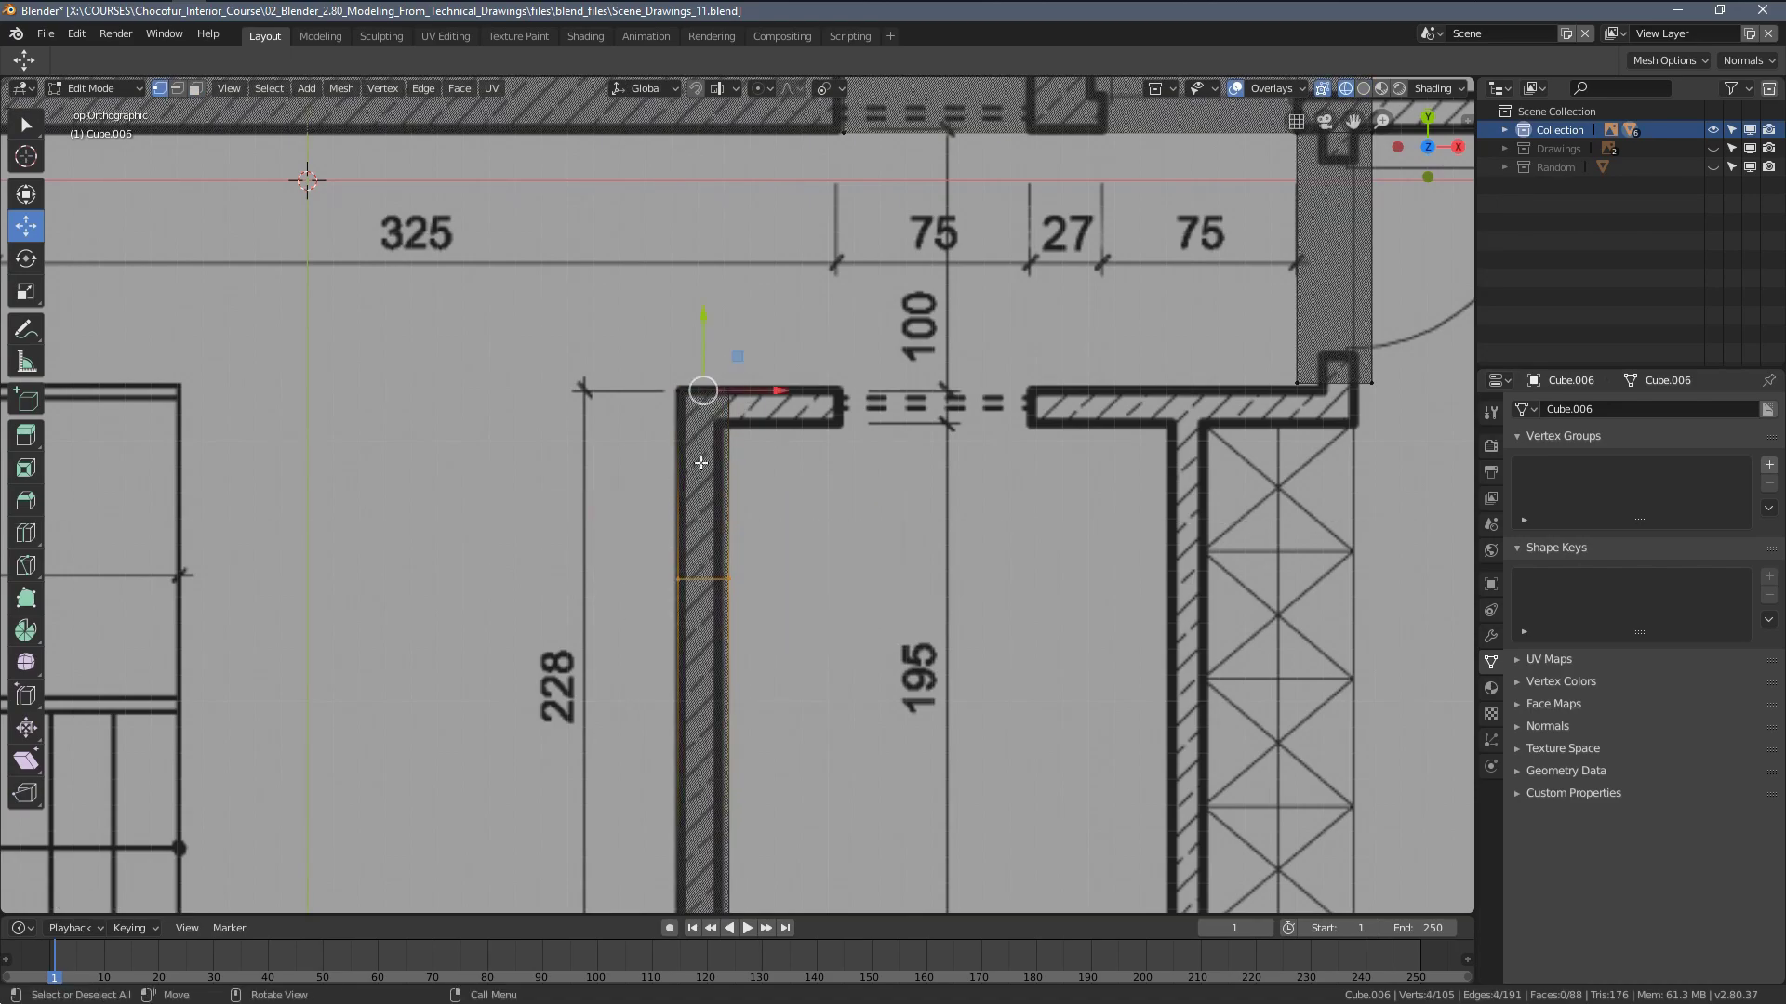
left_click_drag(704, 322, 703, 191)
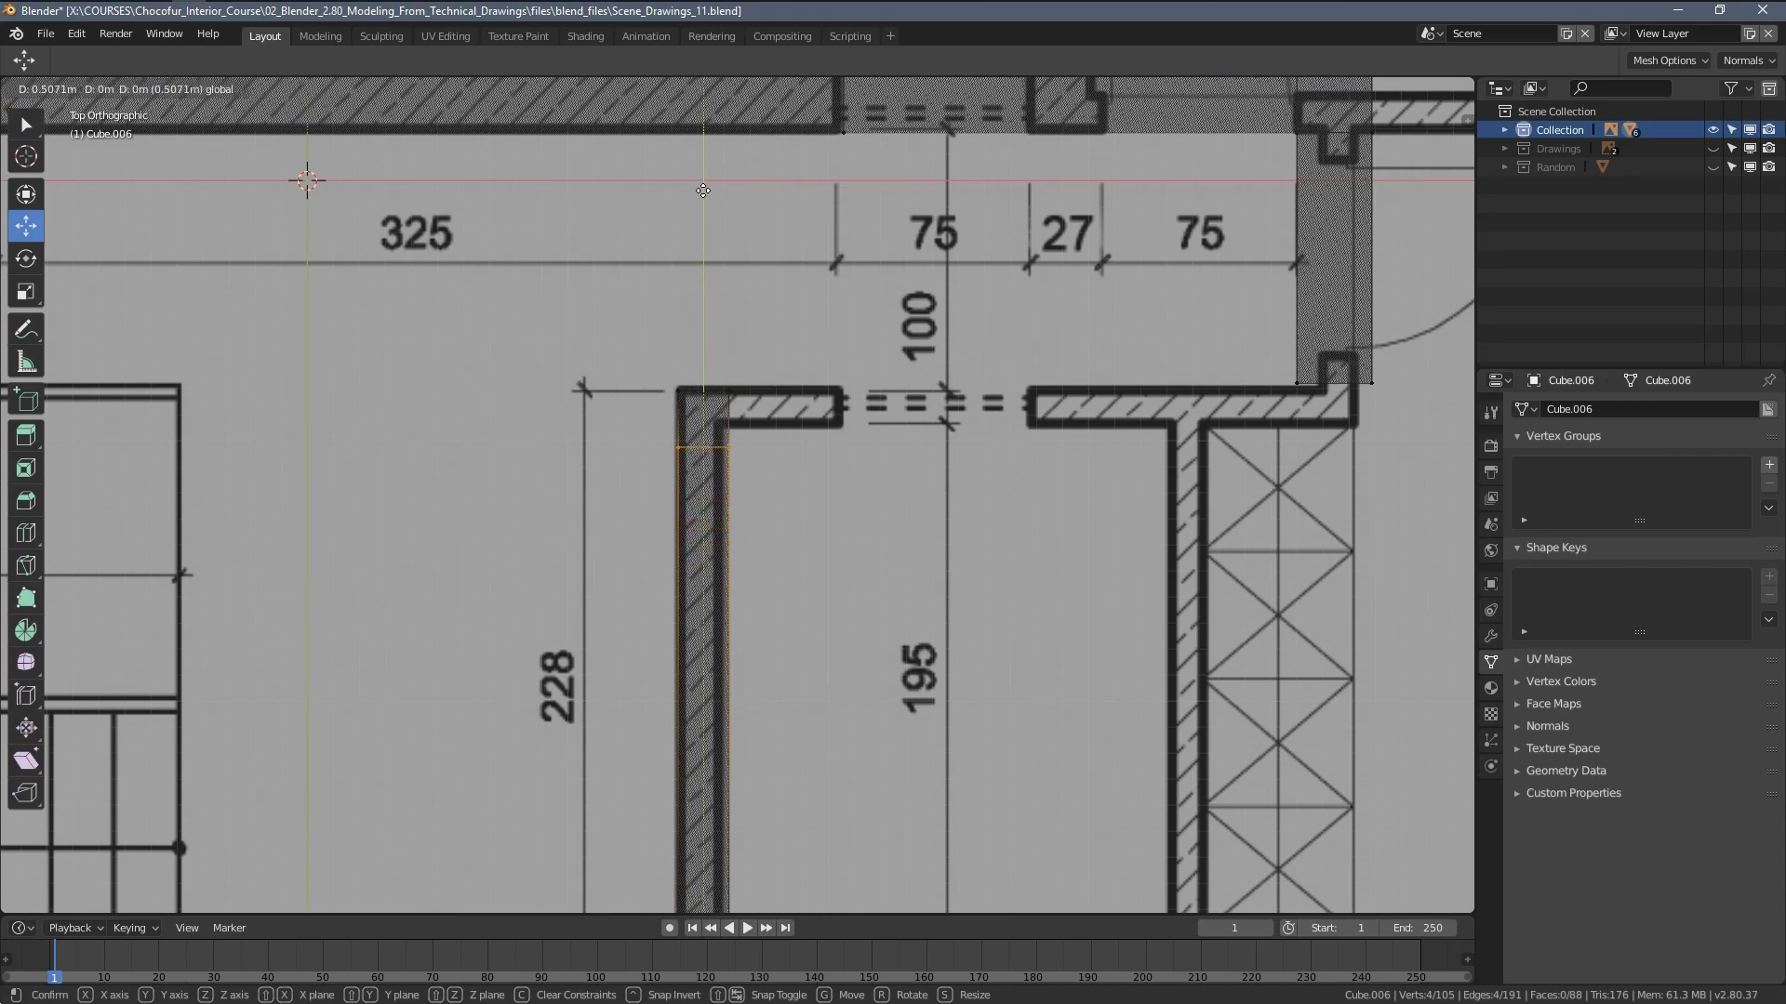
left_click(704, 176)
scroll(704, 177, "down", 5)
scroll(748, 433, "up", 6)
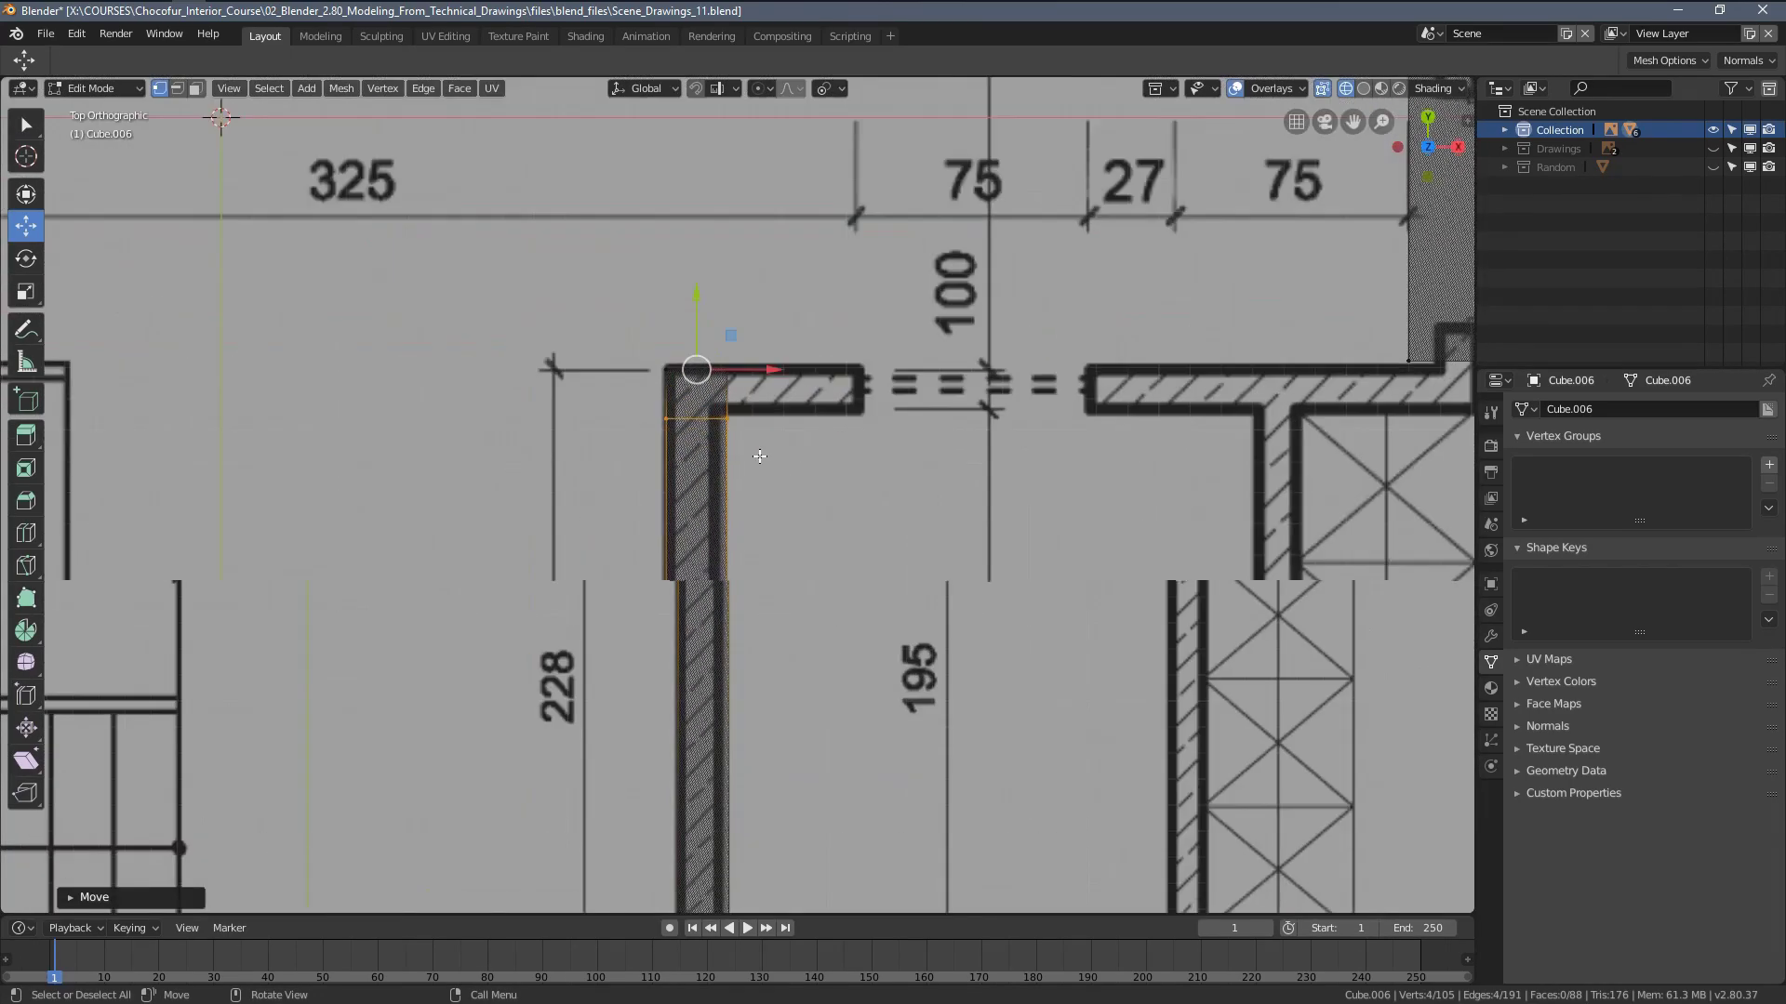
In a shaded view, select the short corner segment's room-side face and extrude it along the crossing wall past the 12-wide partition
key("3")
key("a")
middle_click_drag(762, 398, 782, 464, "shift")
key("alt+a")
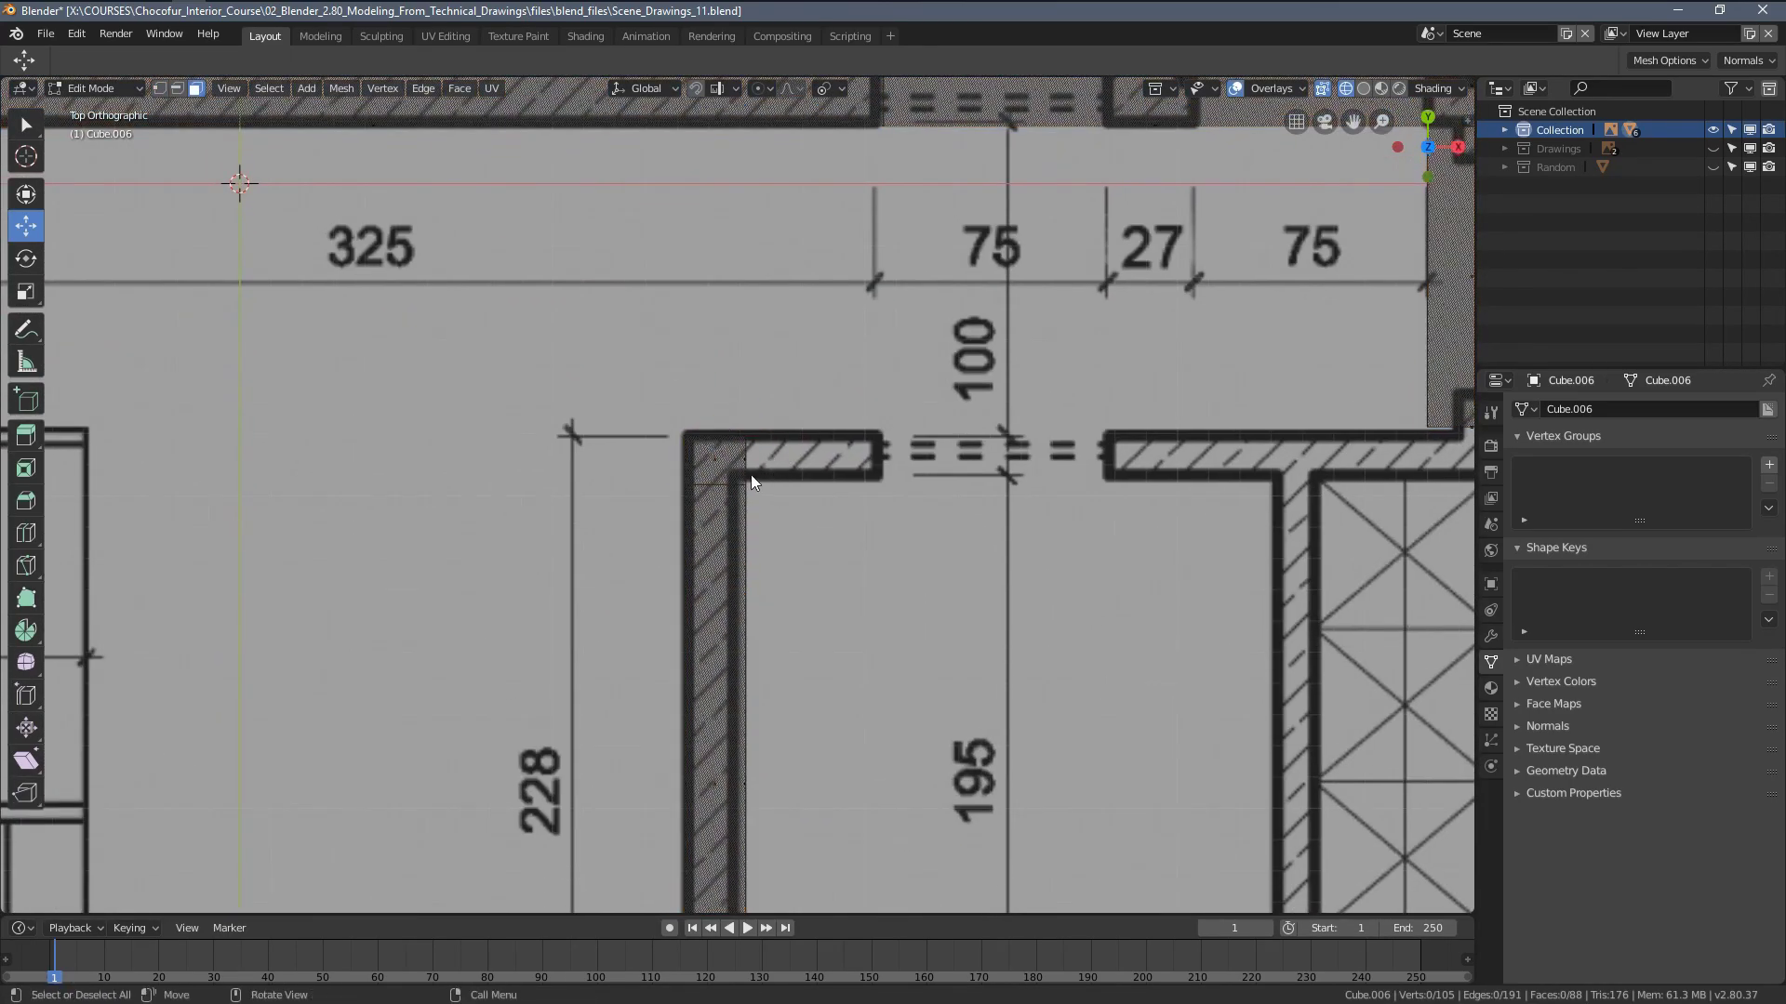
key("ctrl+shift+Tab")
middle_click_drag(919, 412, 837, 473)
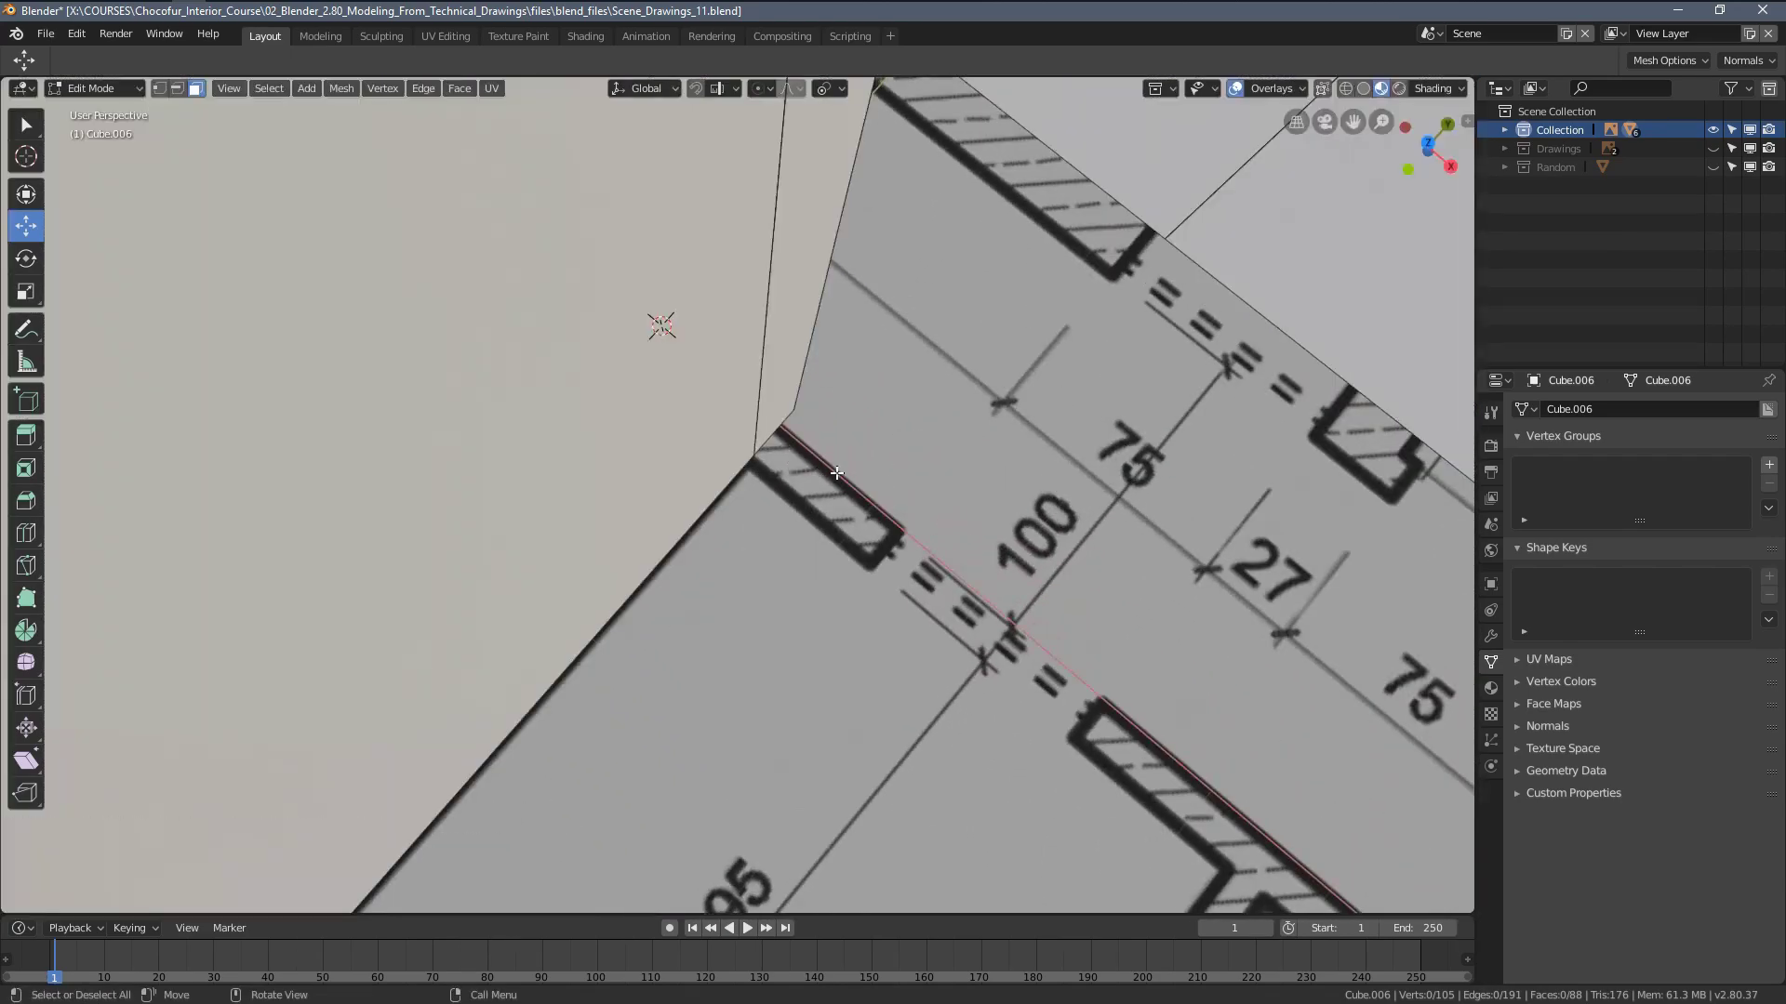
left_click(779, 384)
scroll(777, 391, "down", 4)
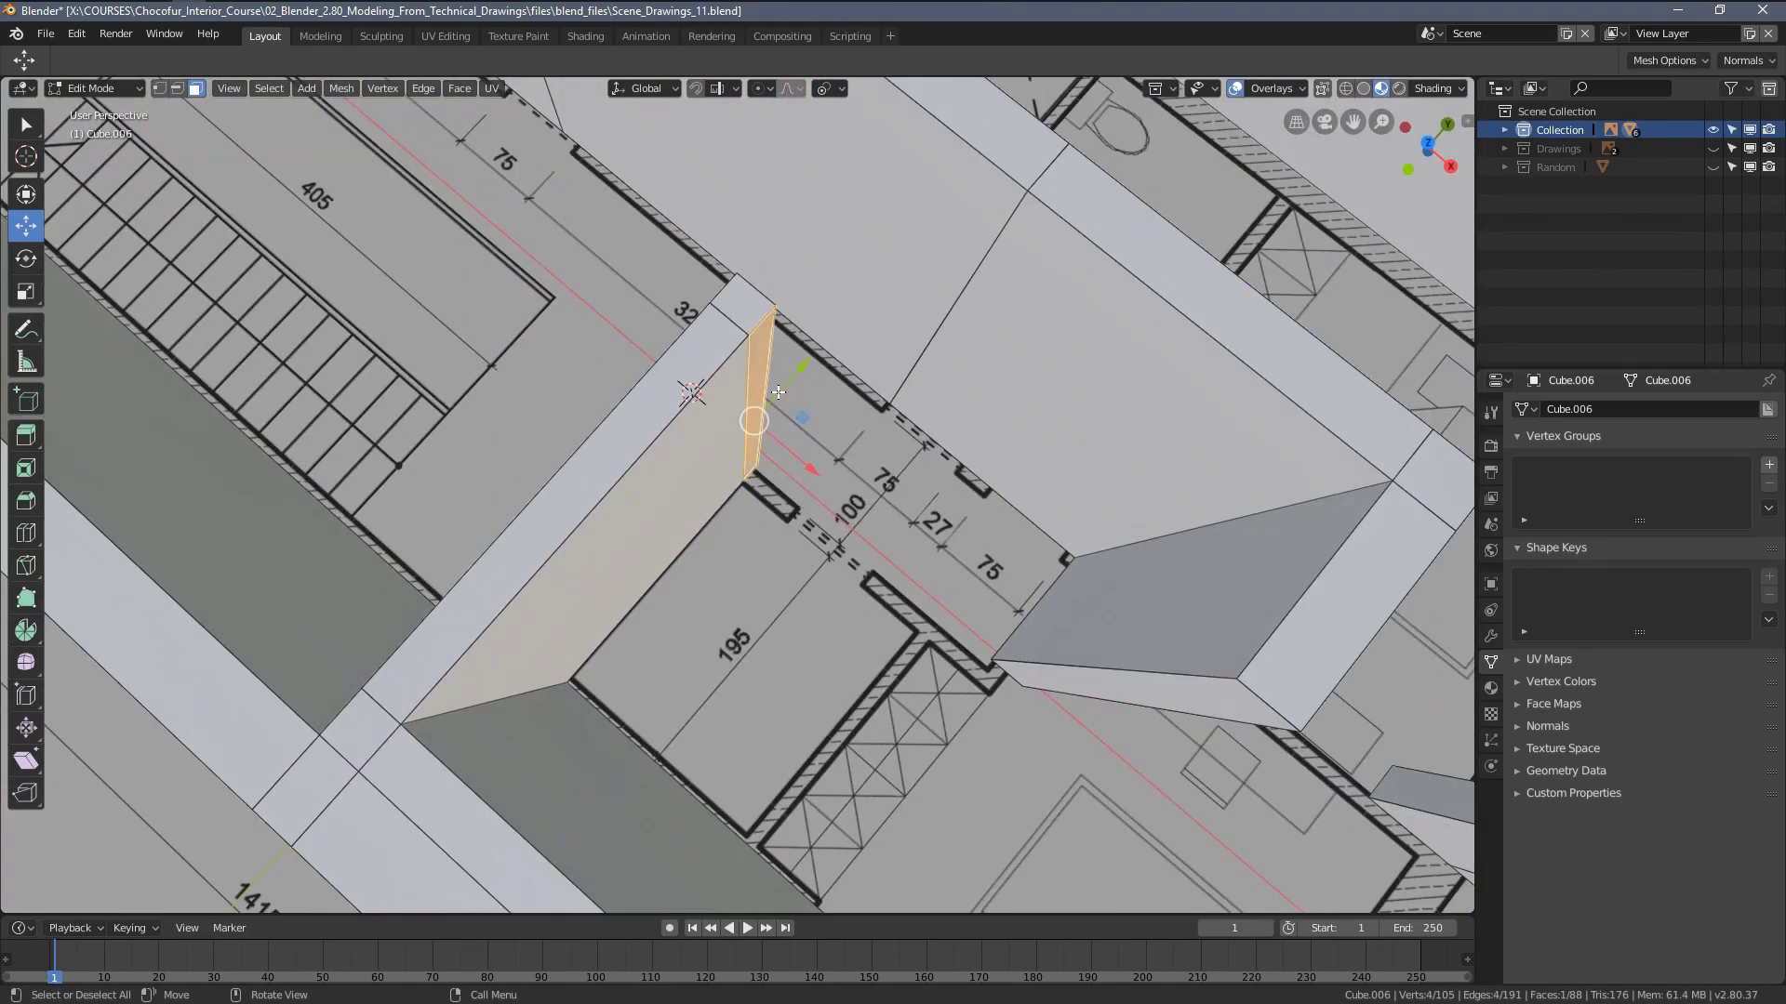
key("KP_7")
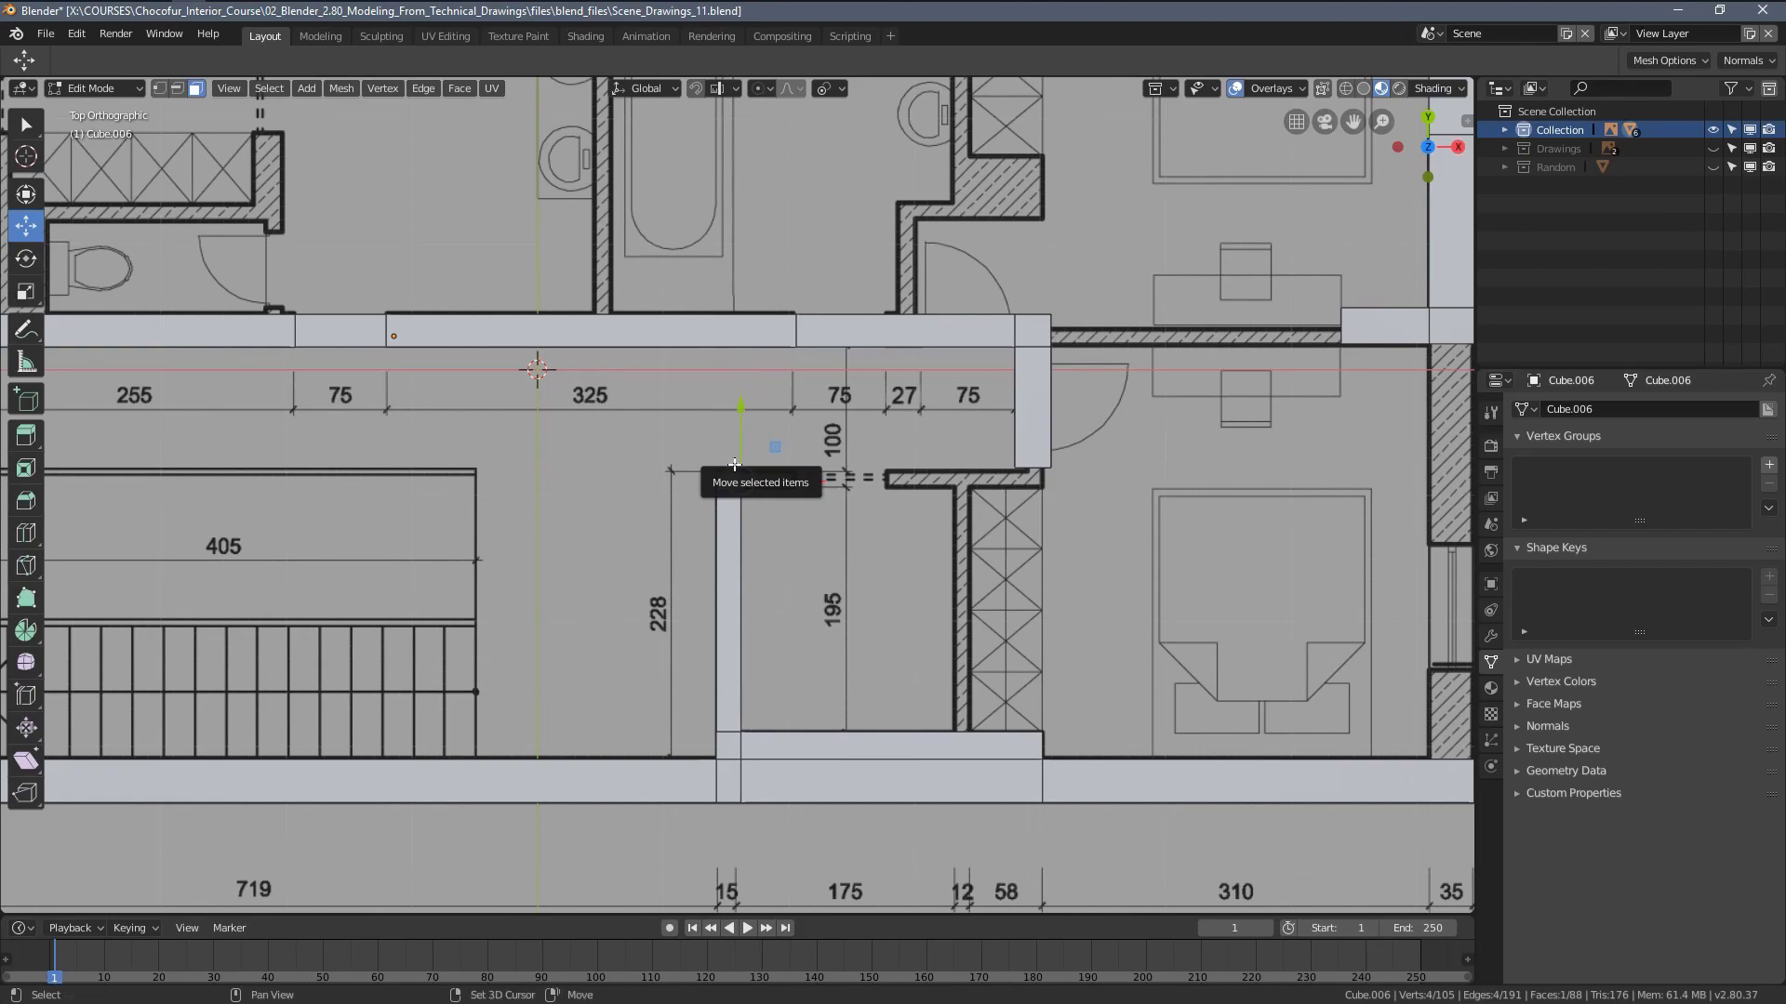
middle_click_drag(963, 558, 825, 588, "shift")
scroll(825, 586, "up", 1)
middle_click_drag(699, 541, 661, 541, "shift")
key("r")
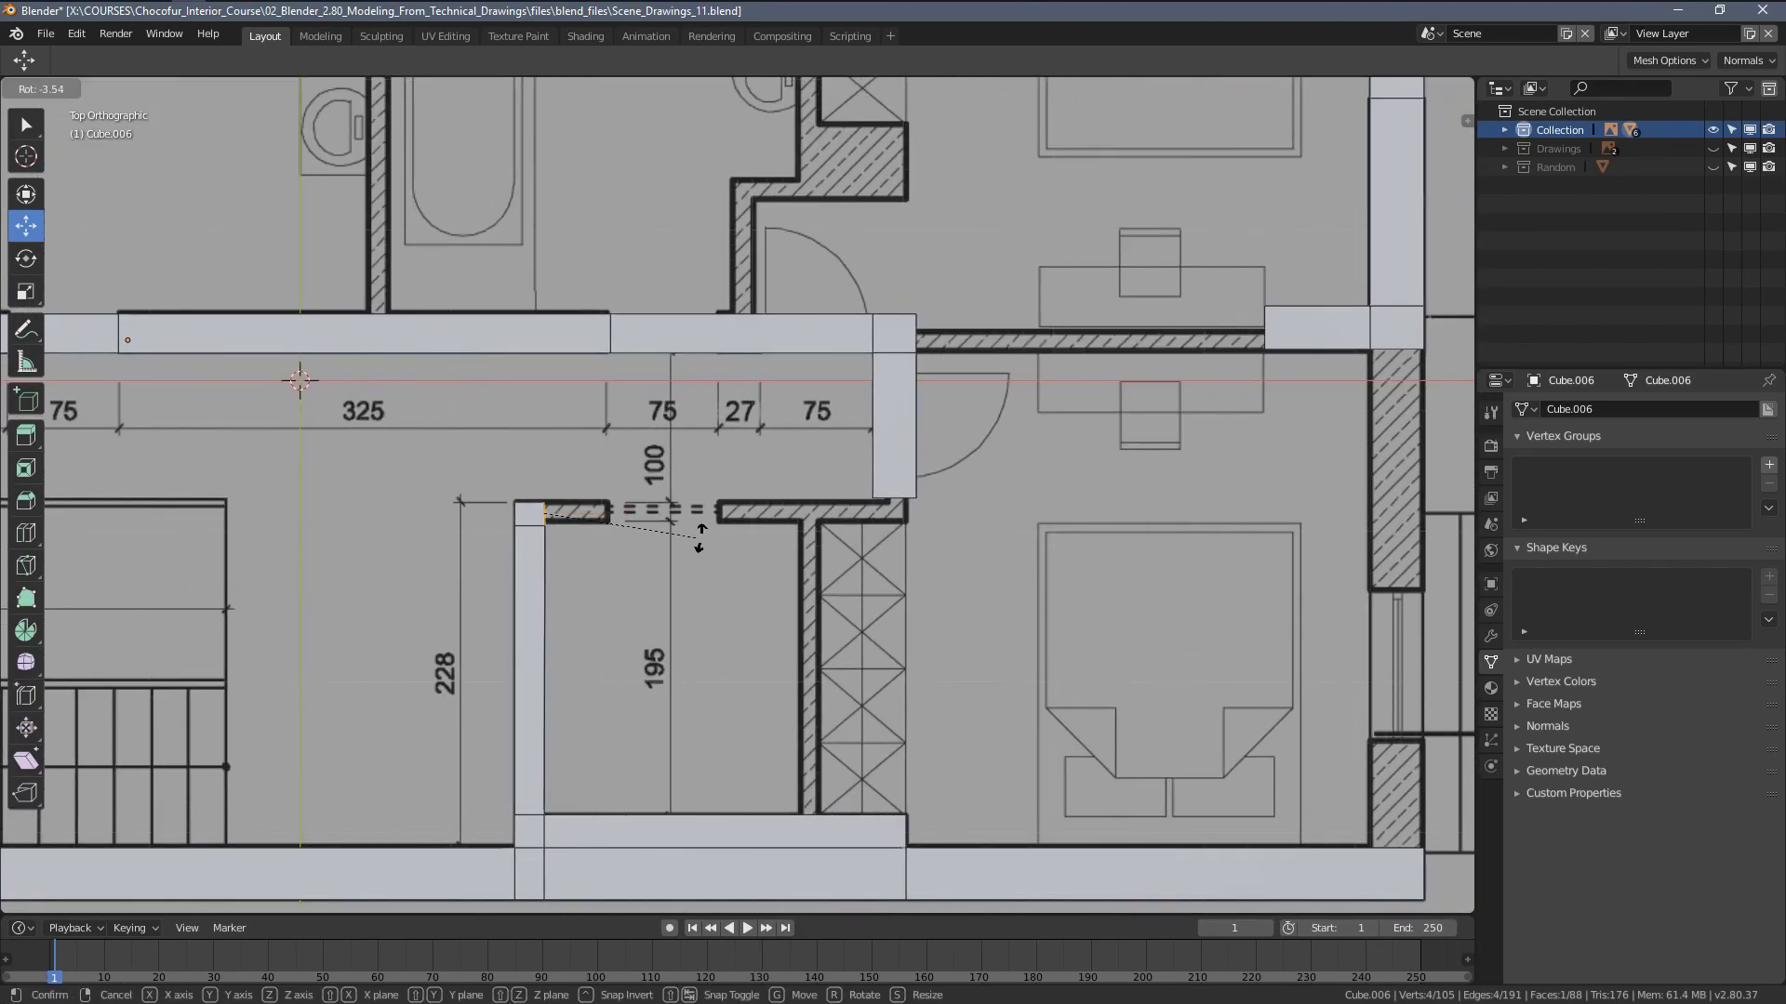
right_click(724, 542)
key("e")
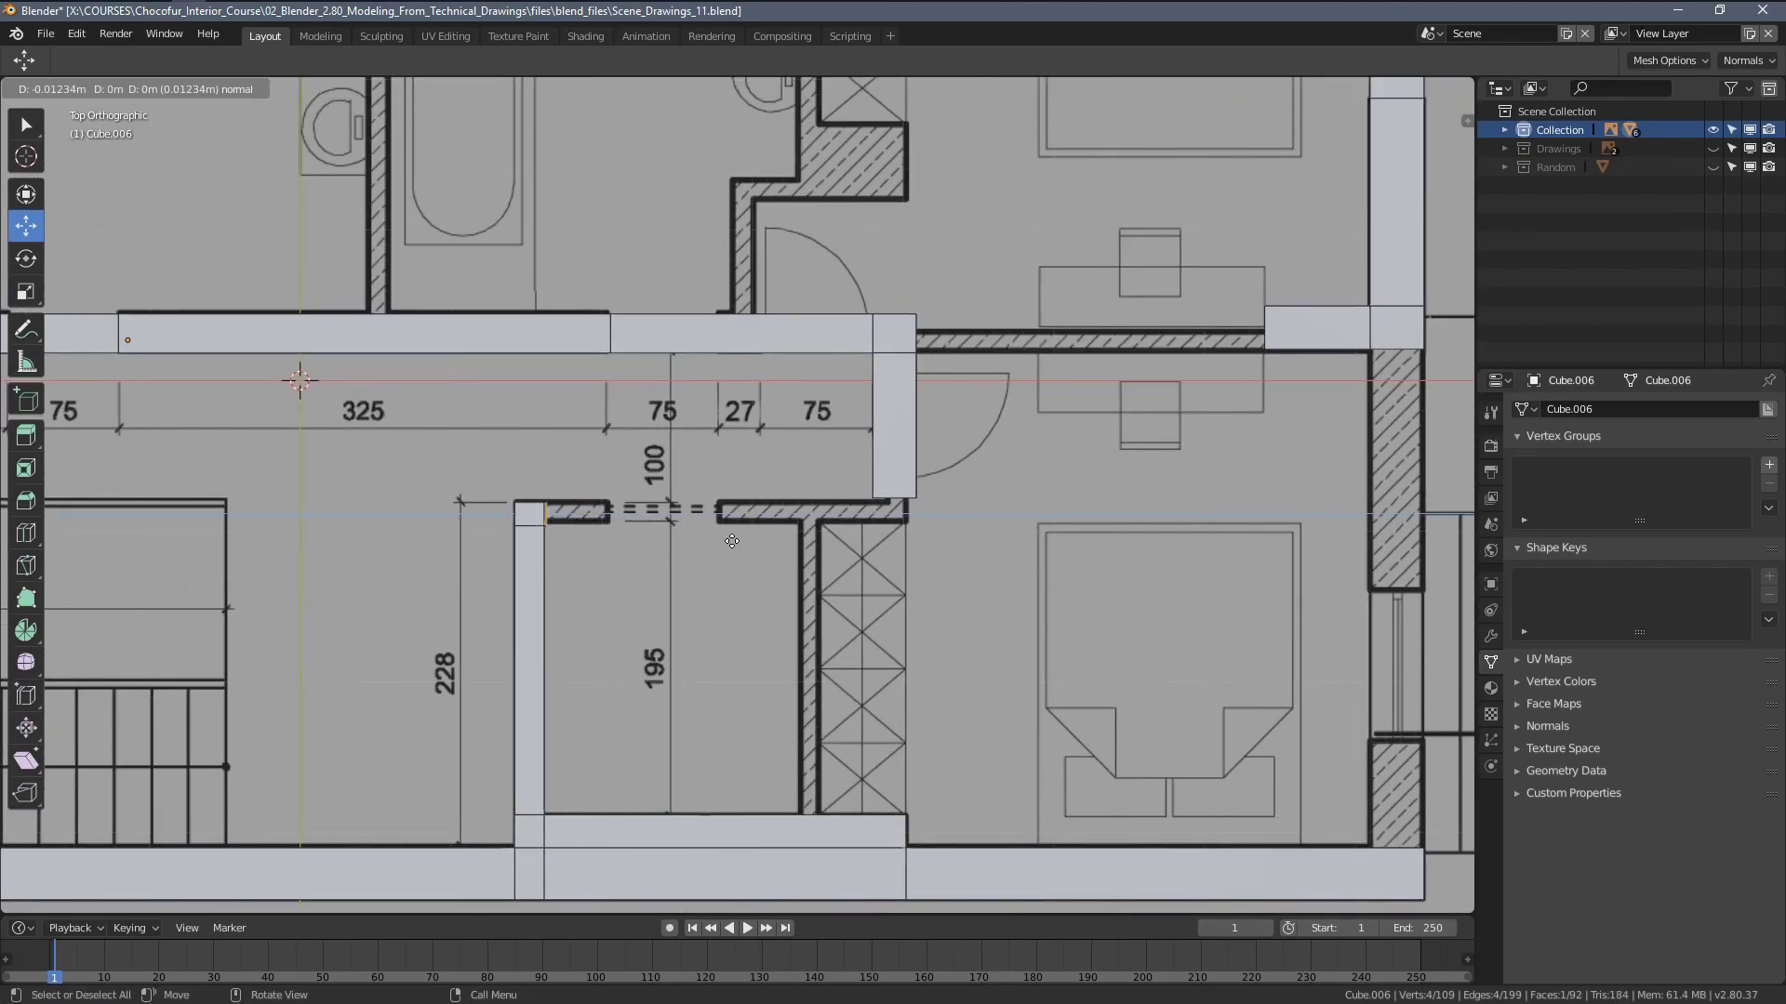
left_click(1026, 538)
In wireframe shading, select the corridor-side doorway wall vertices with the new wall's end and flatten them to 0 along X
middle_click_drag(939, 592, 746, 568, "shift")
scroll(847, 577, "up", 3)
scroll(825, 565, "down", 4)
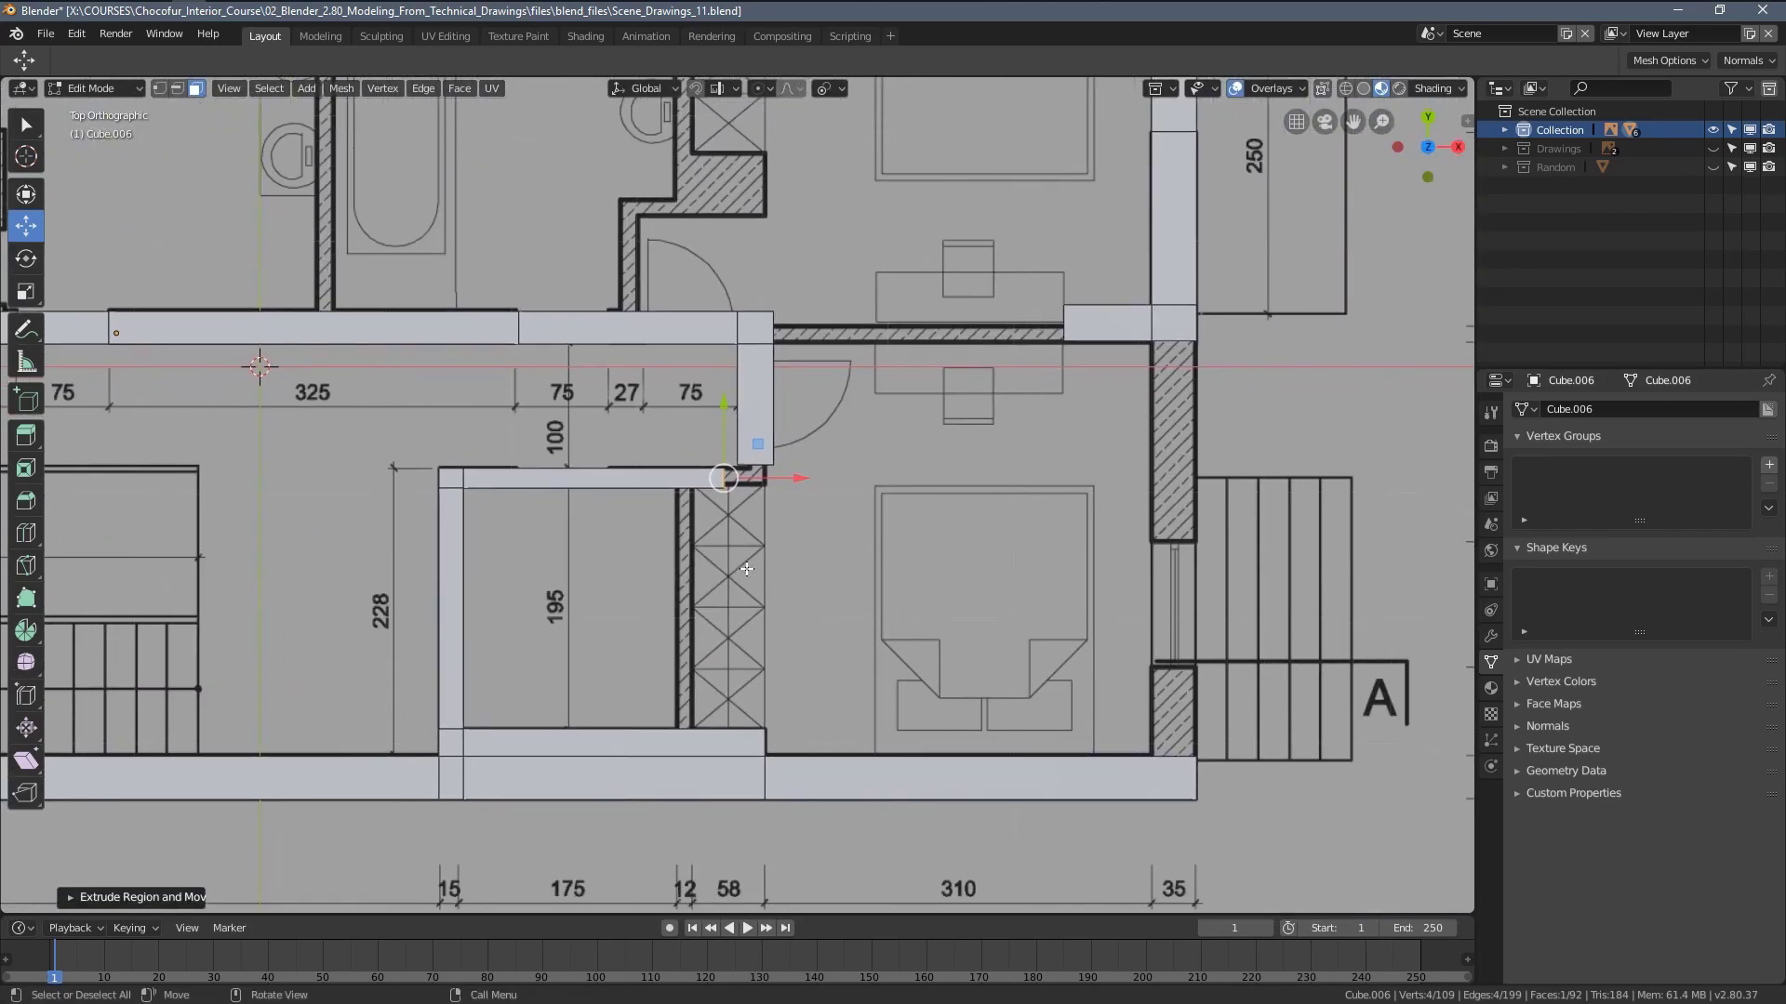
scroll(725, 478, "up", 2)
scroll(763, 480, "up", 4)
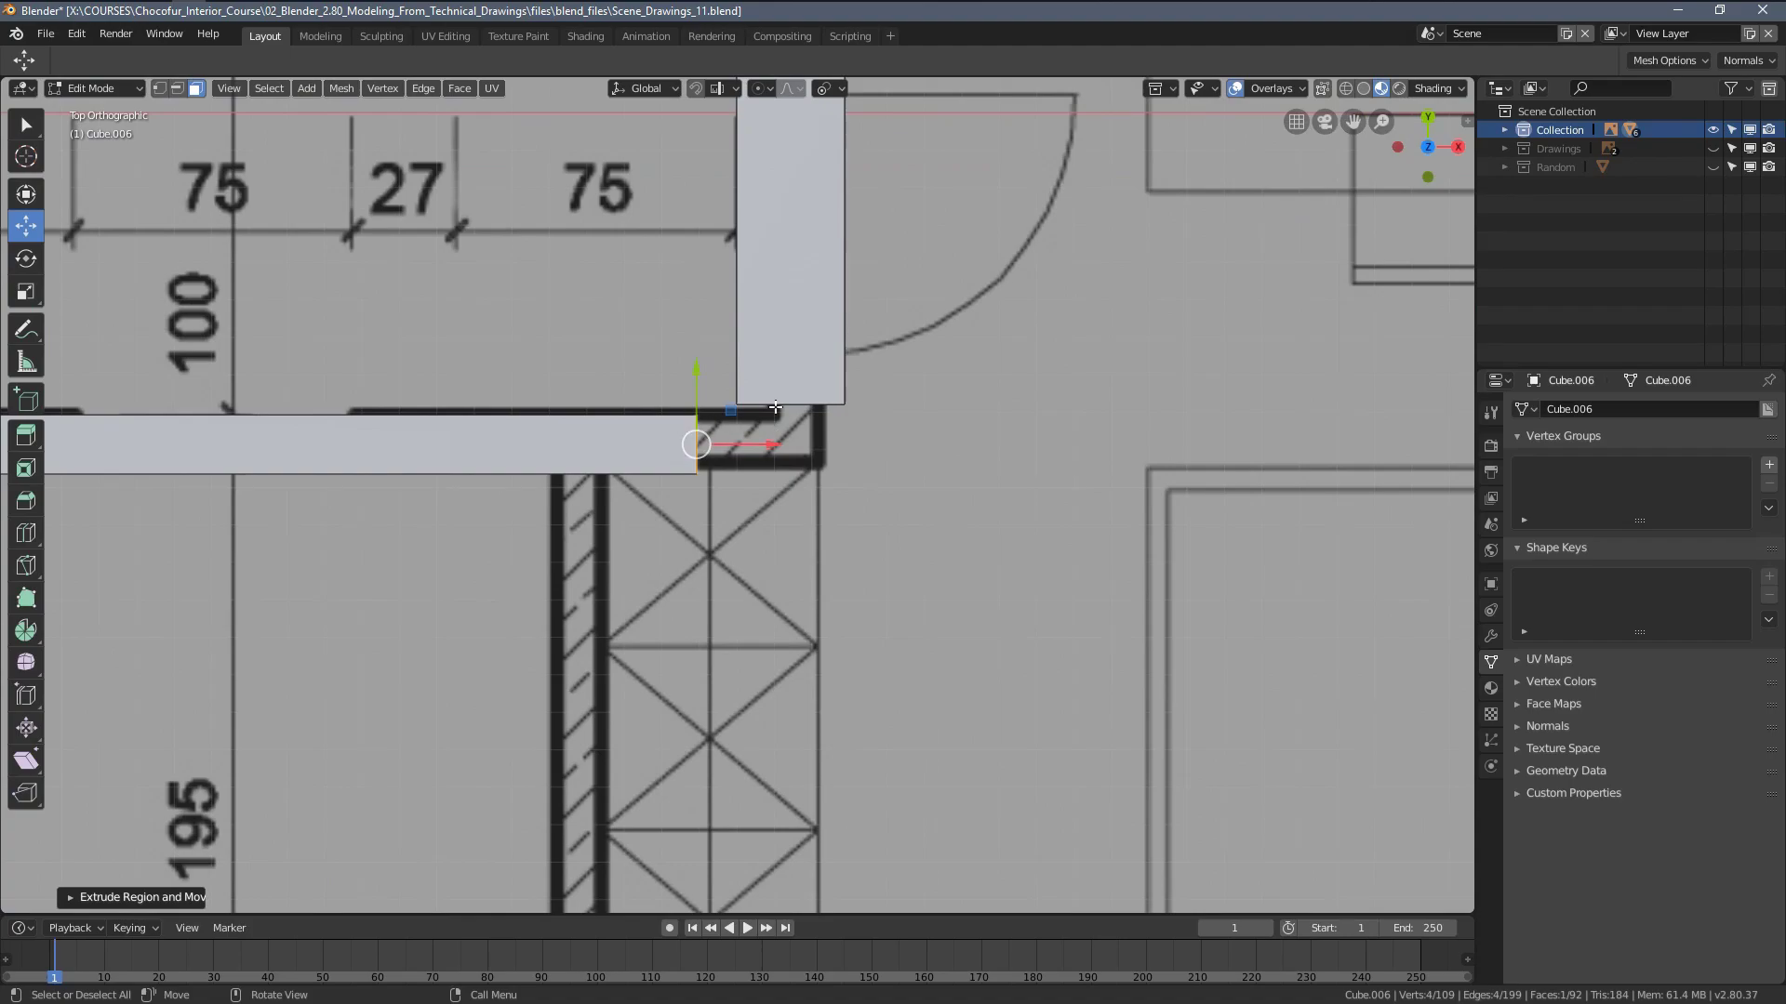
scroll(748, 412, "down", 8)
scroll(815, 483, "up", 5)
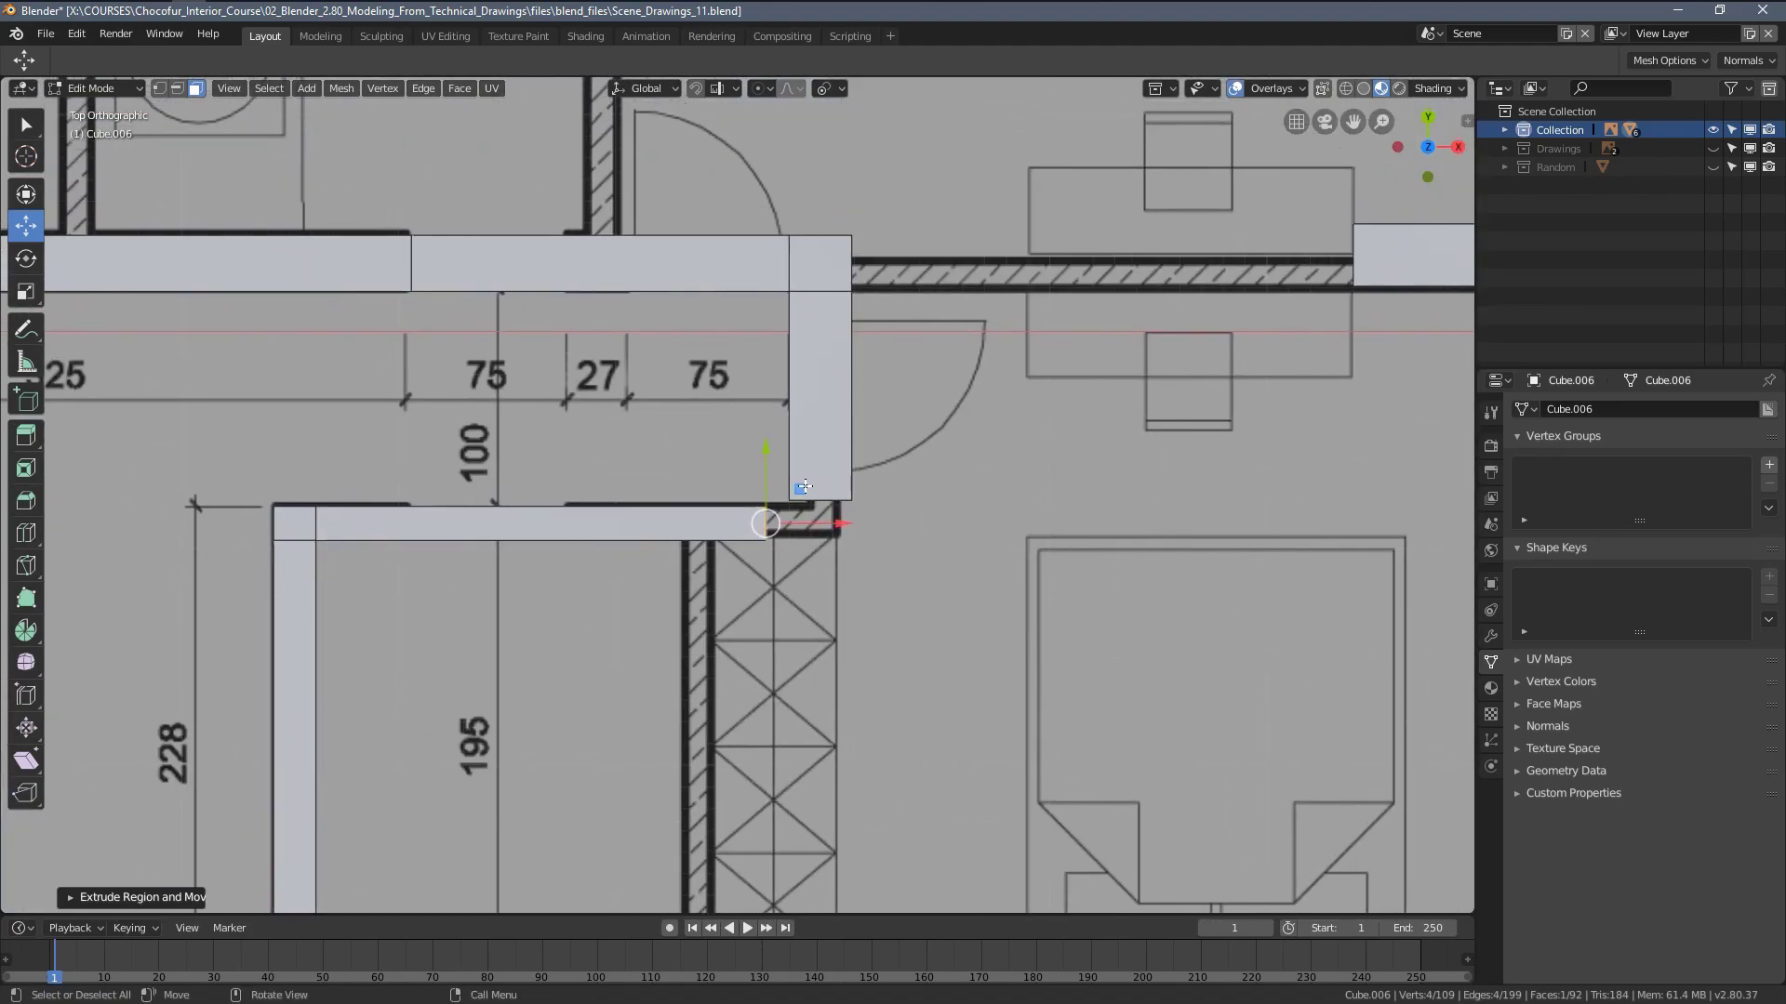
key("1")
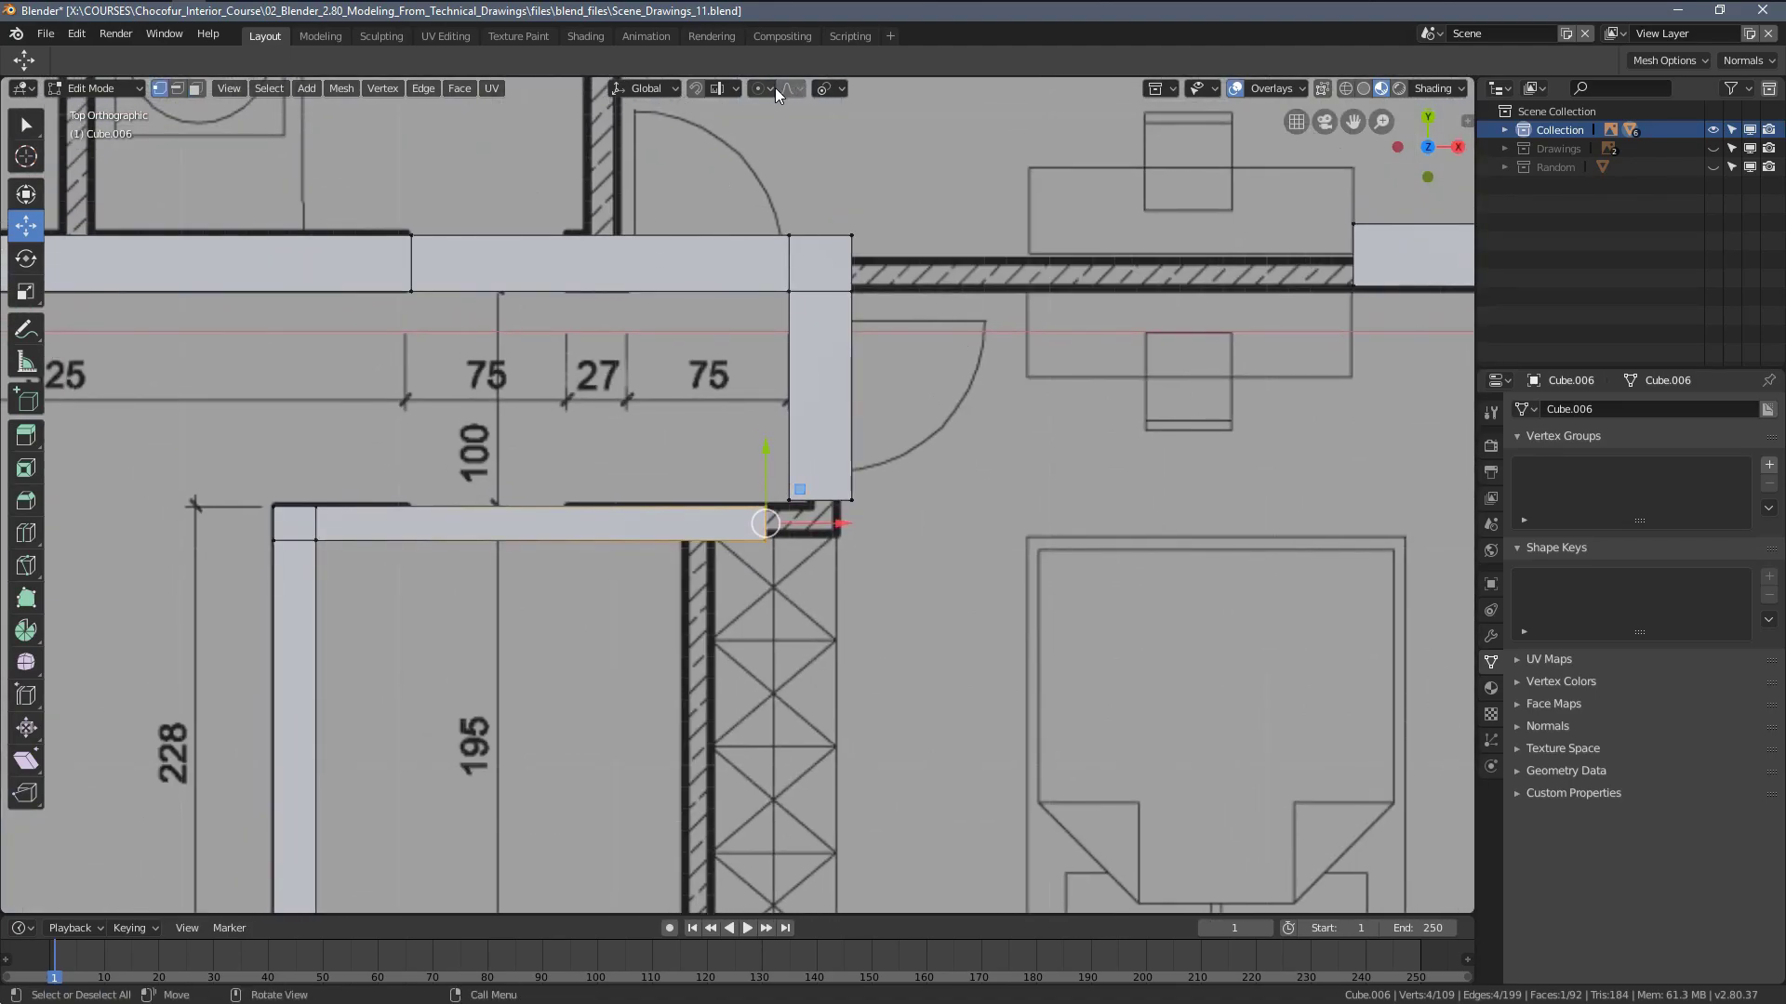
scroll(755, 413, "down", 3)
key("z")
left_click(871, 417)
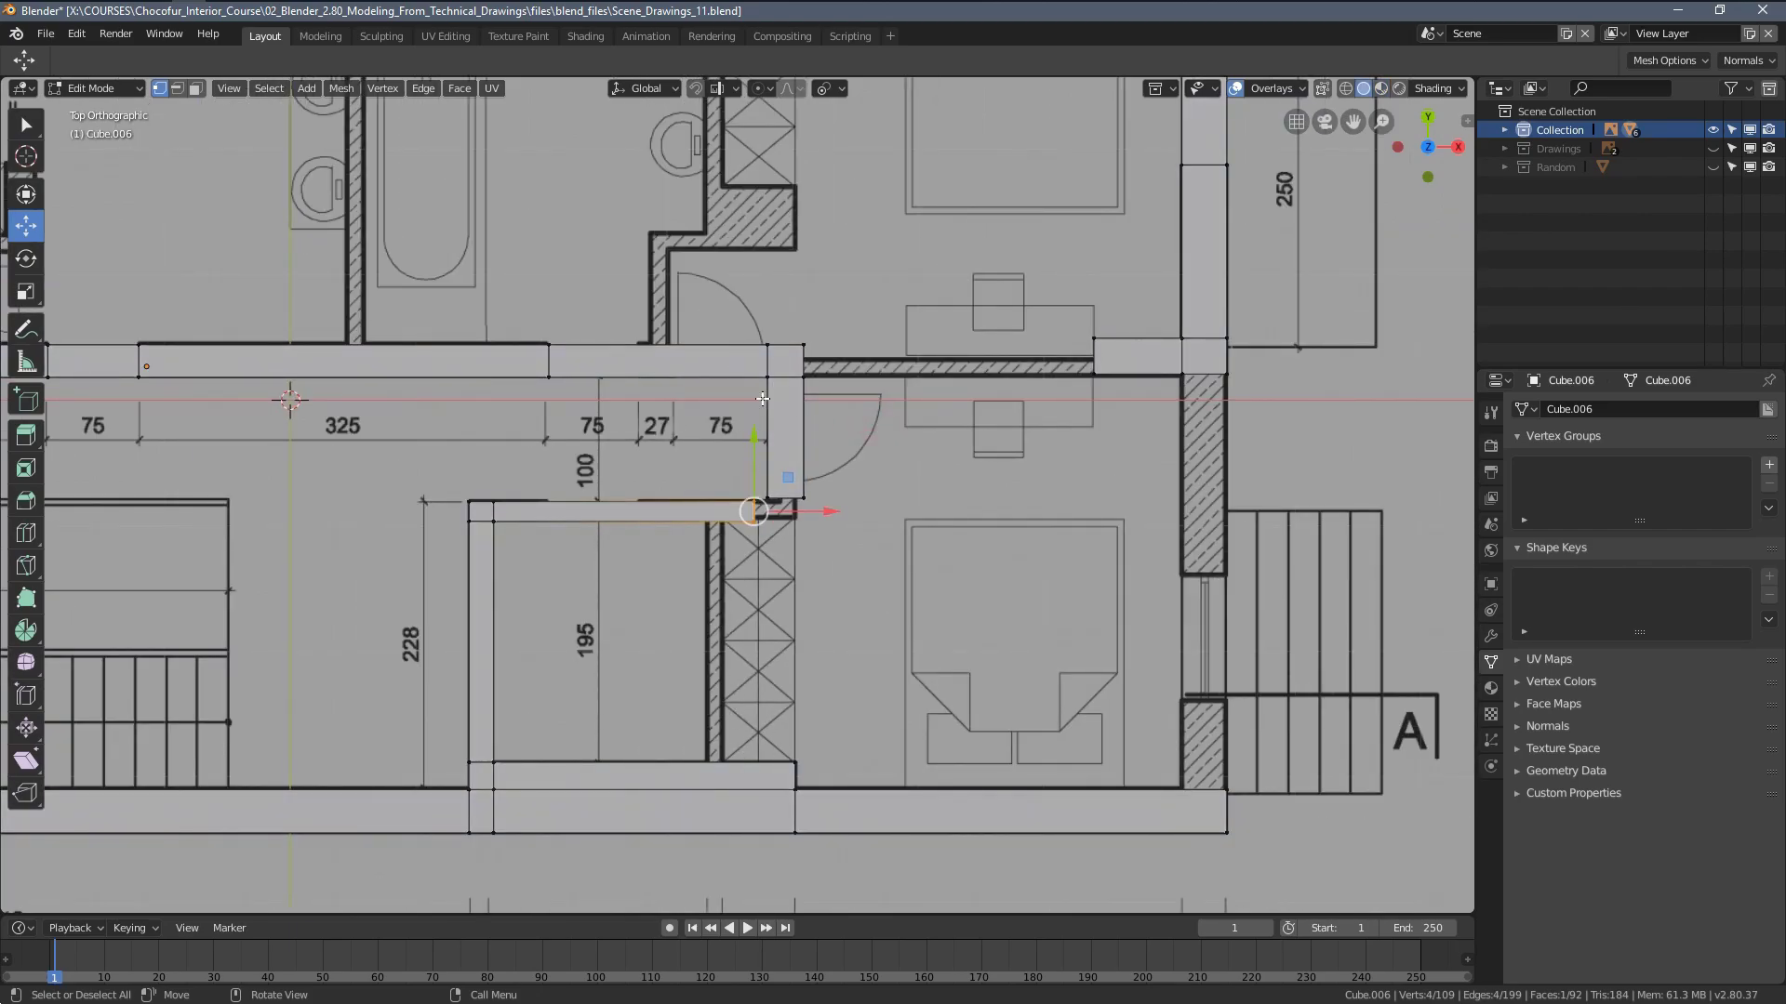
key("z")
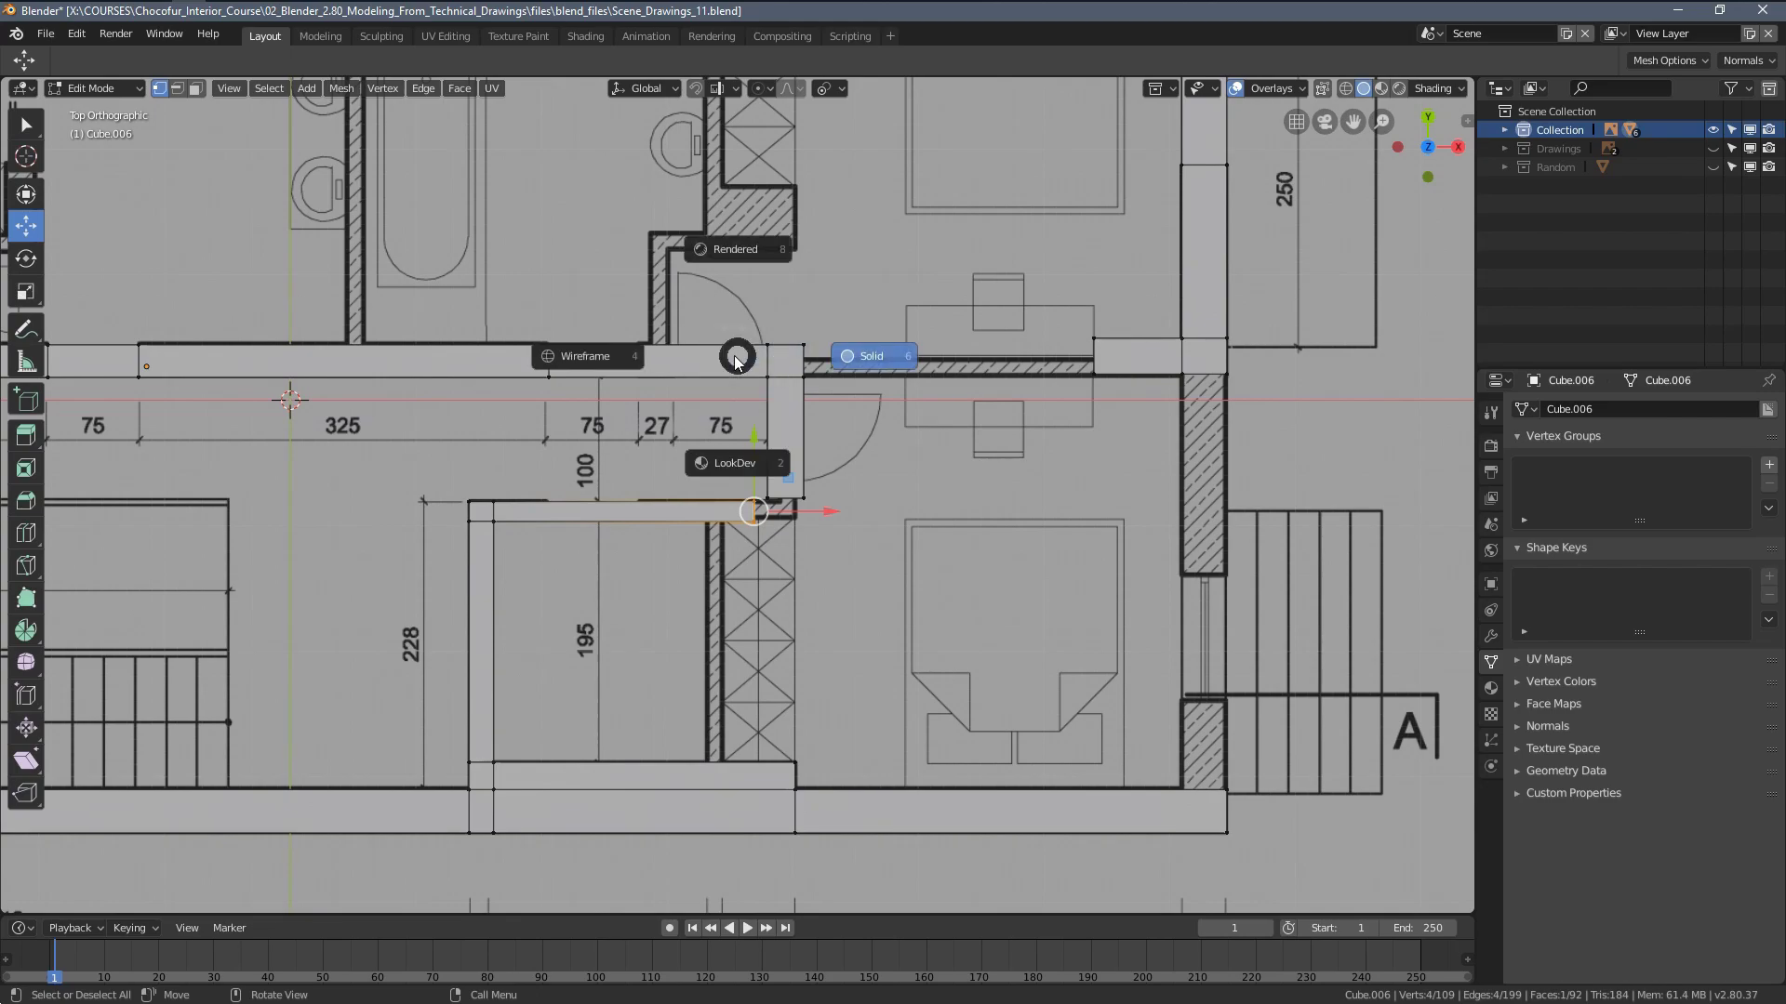
left_click(641, 353)
key("b")
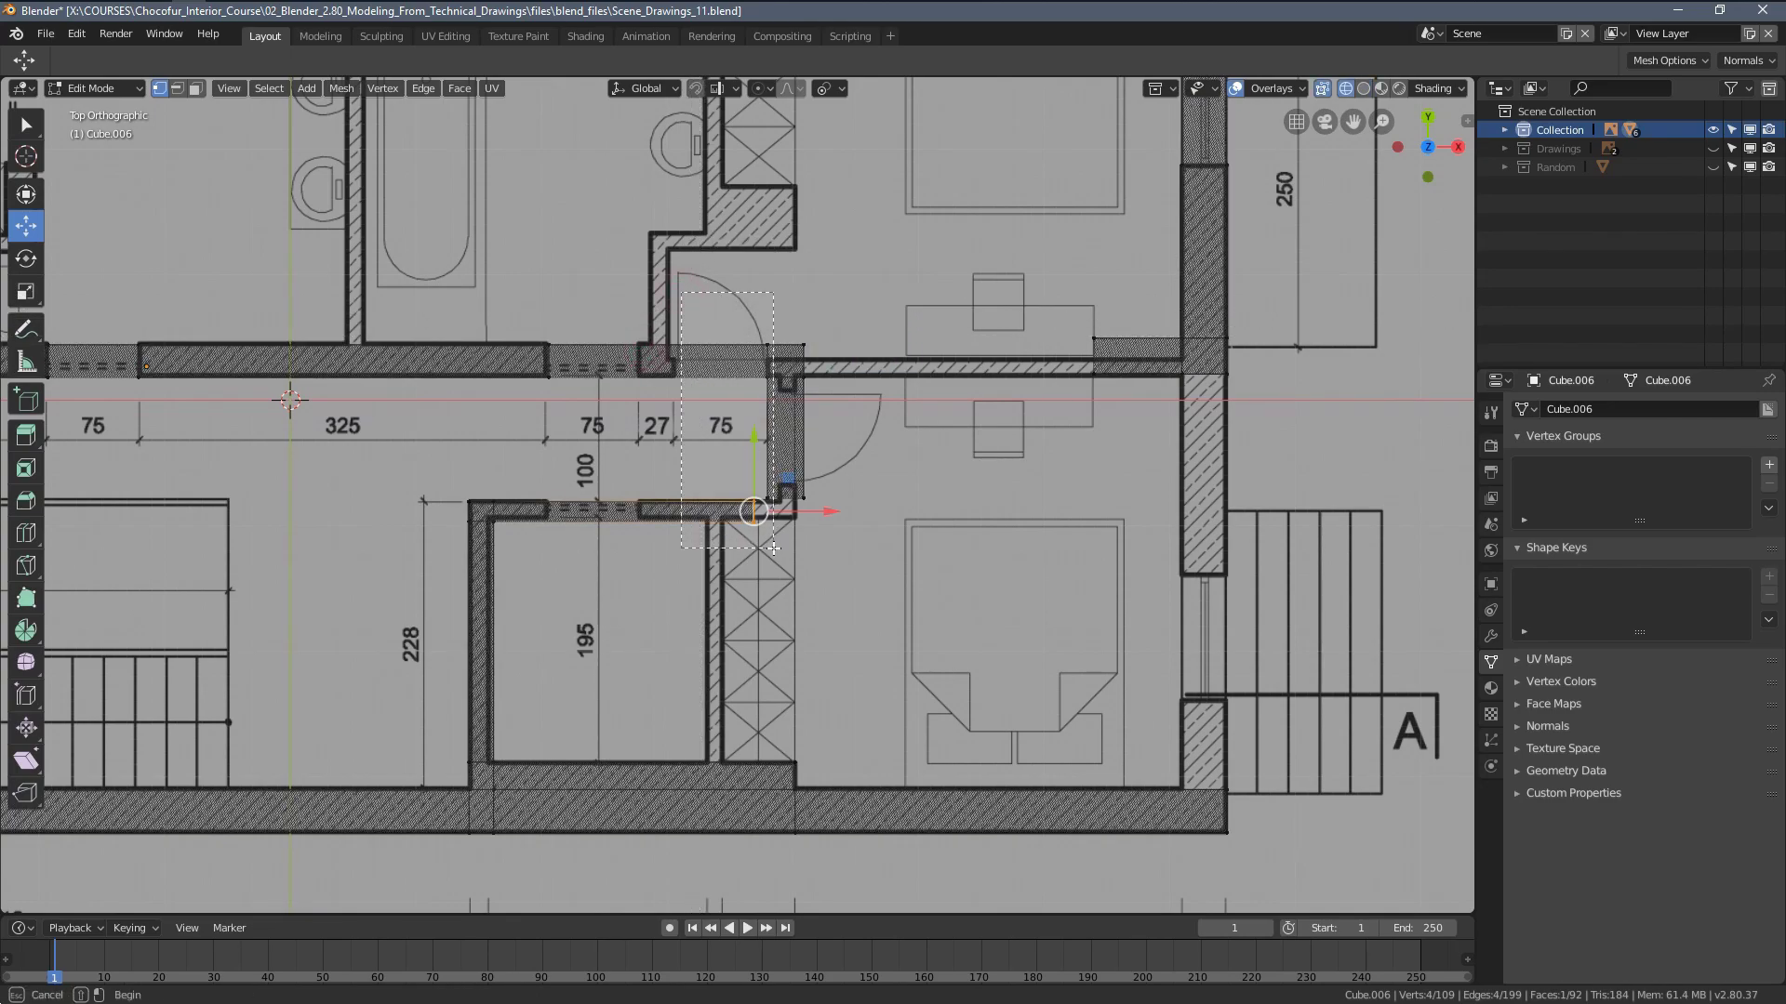
left_click_drag(773, 549, 761, 549)
key("s")
key("x")
key("0")
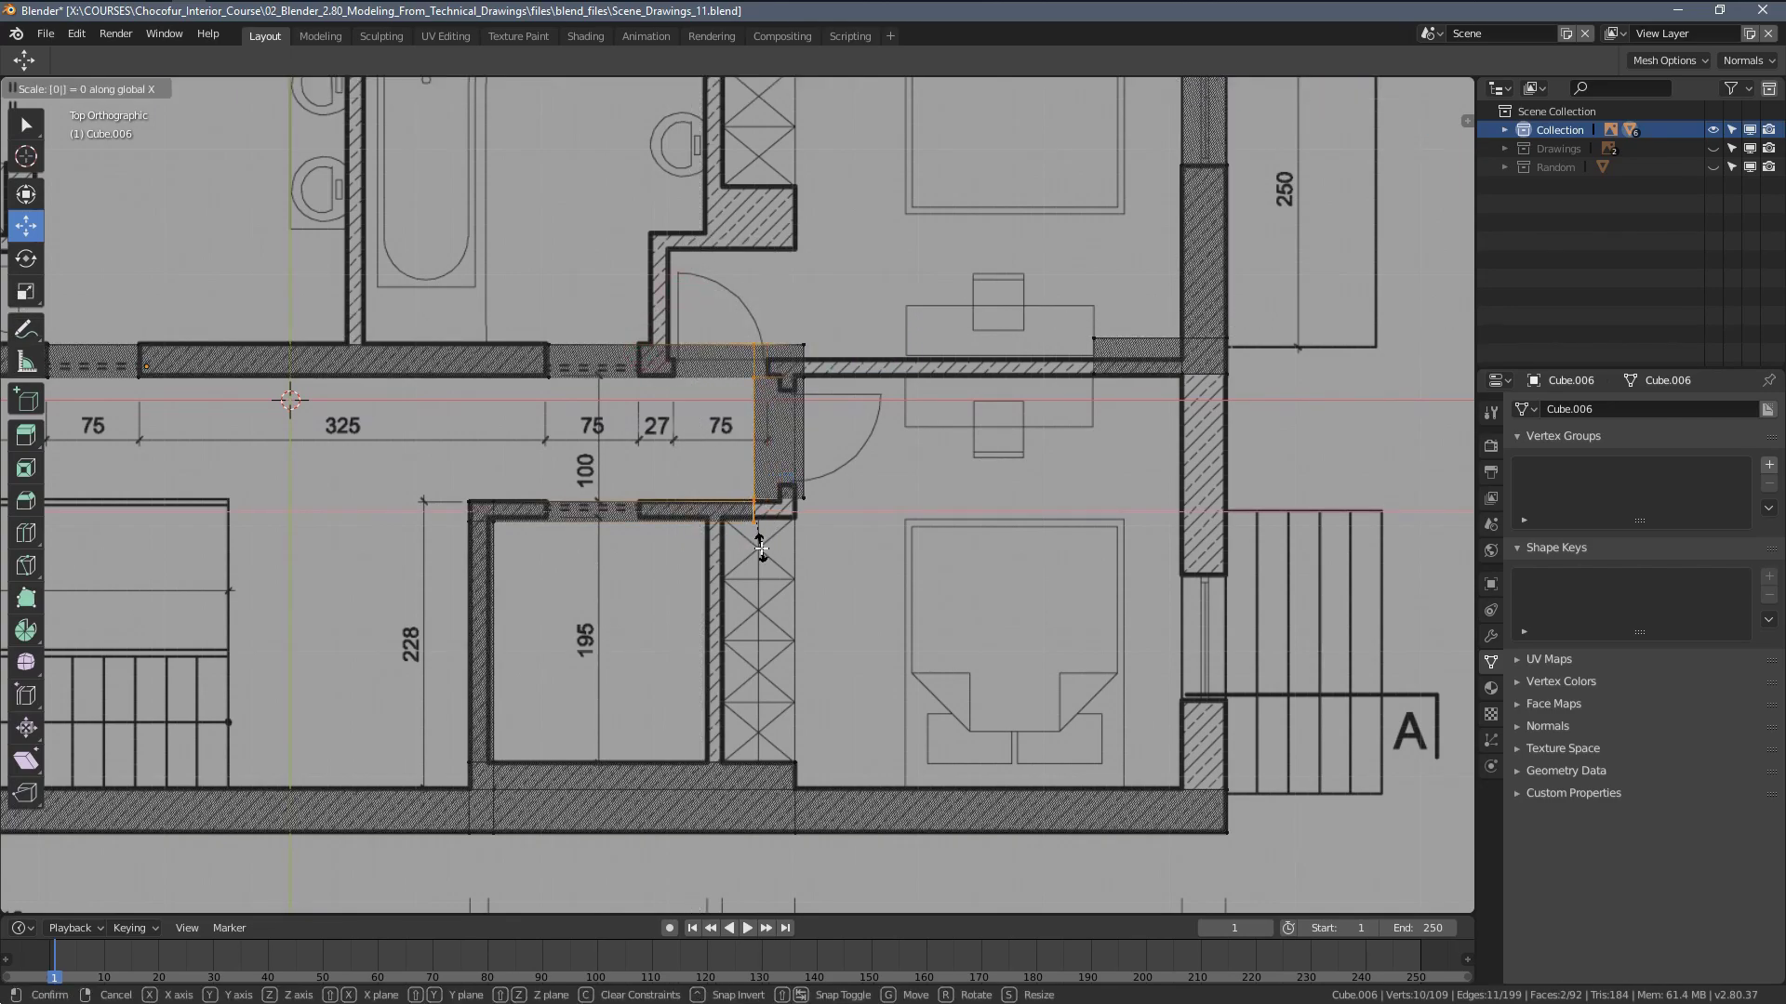
key("Return")
Select the new wall's corridor-side vertices together with the doorway wall's end vertices and flatten them to 0 along Y
scroll(761, 548, "up", 7)
scroll(802, 599, "up", 5)
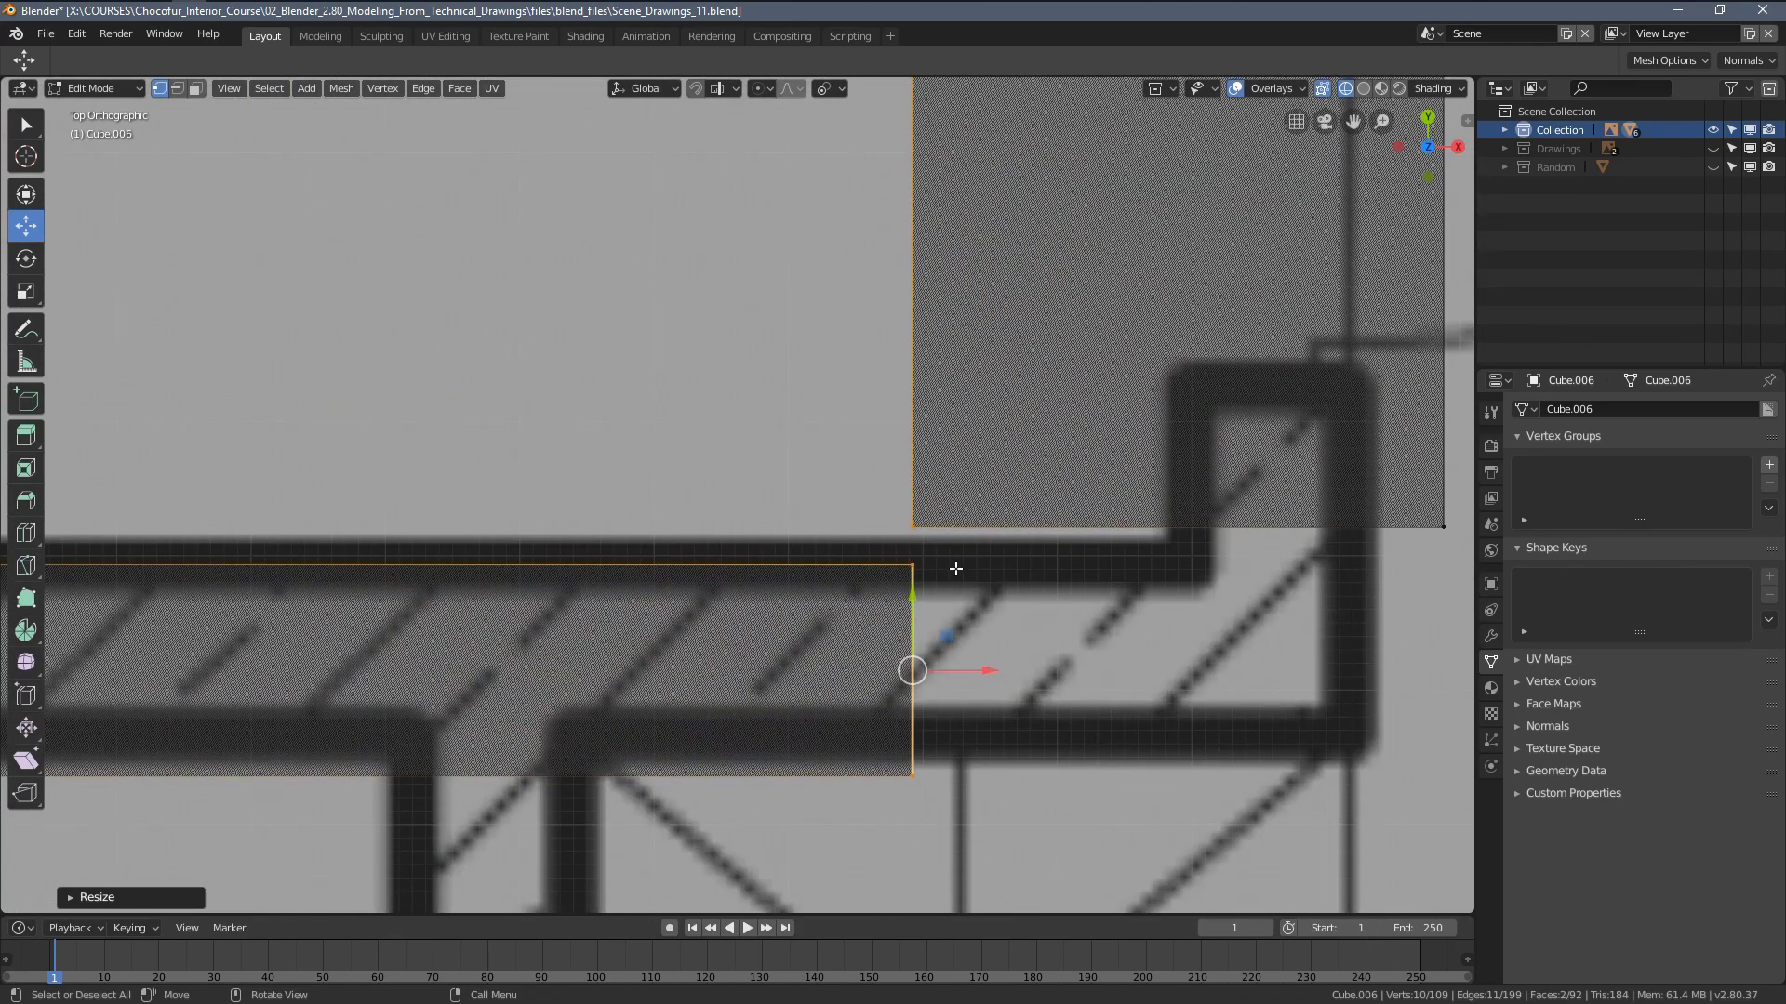
scroll(956, 569, "down", 8)
scroll(645, 531, "up", 2)
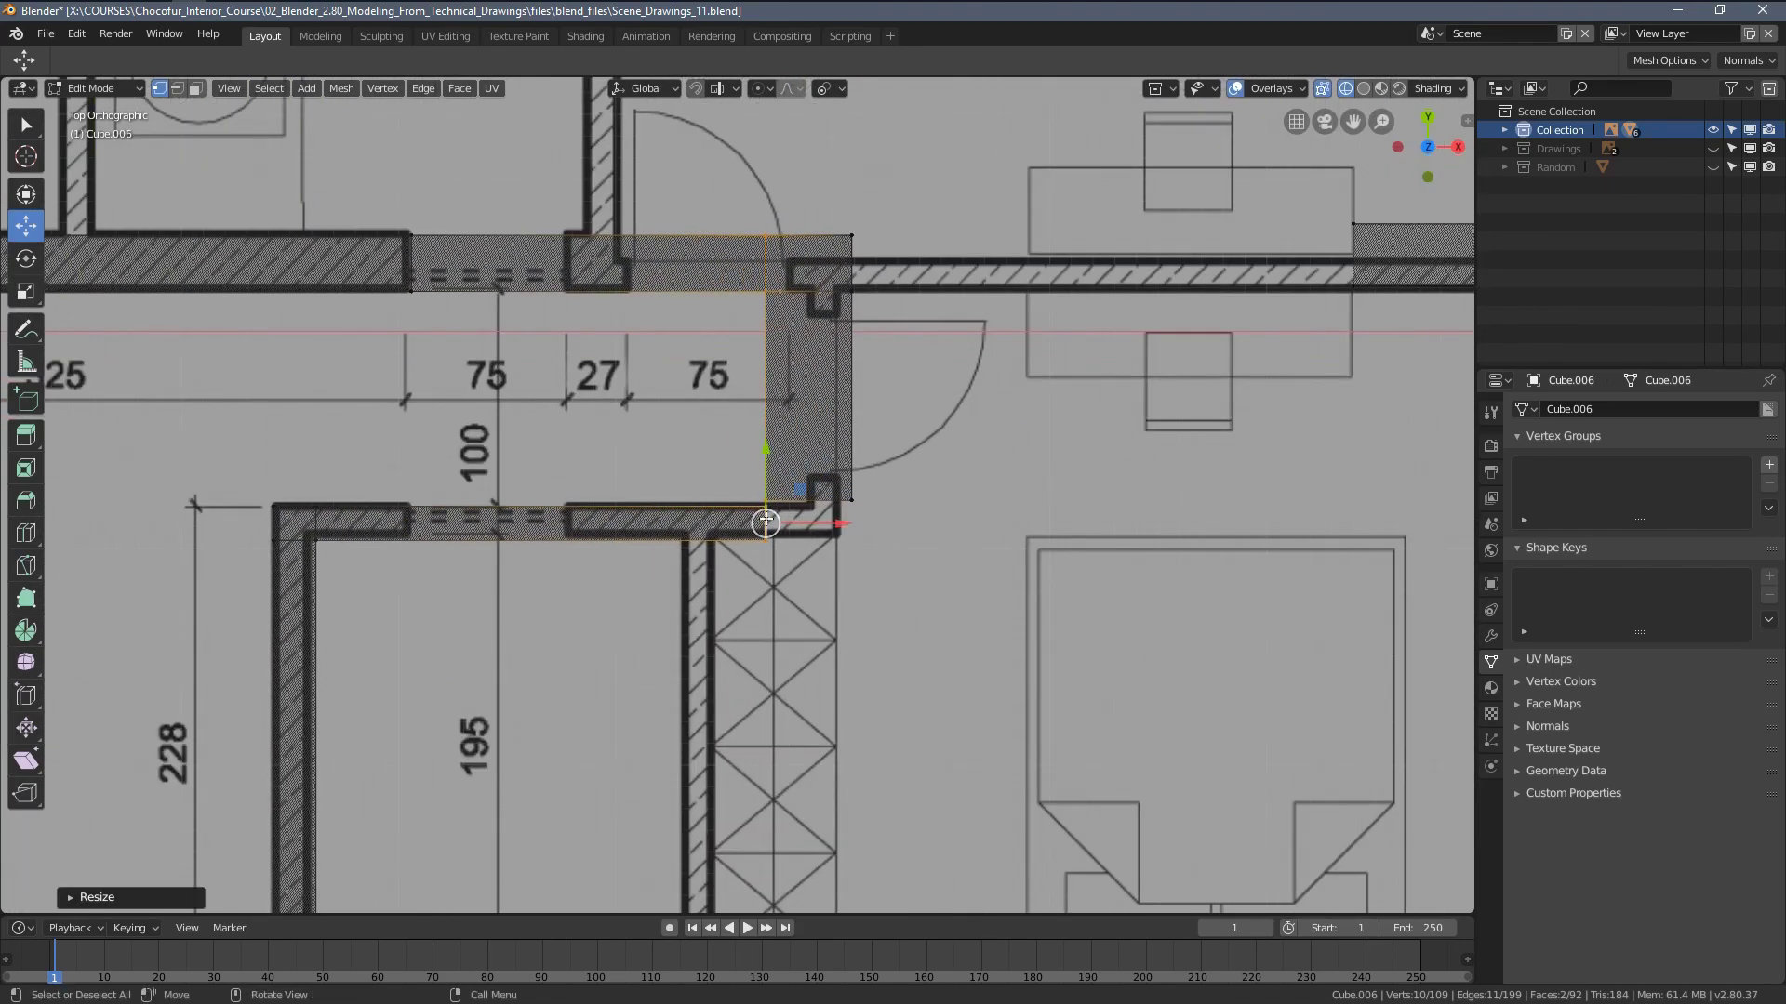
scroll(765, 523, "up", 10)
scroll(949, 567, "down", 10)
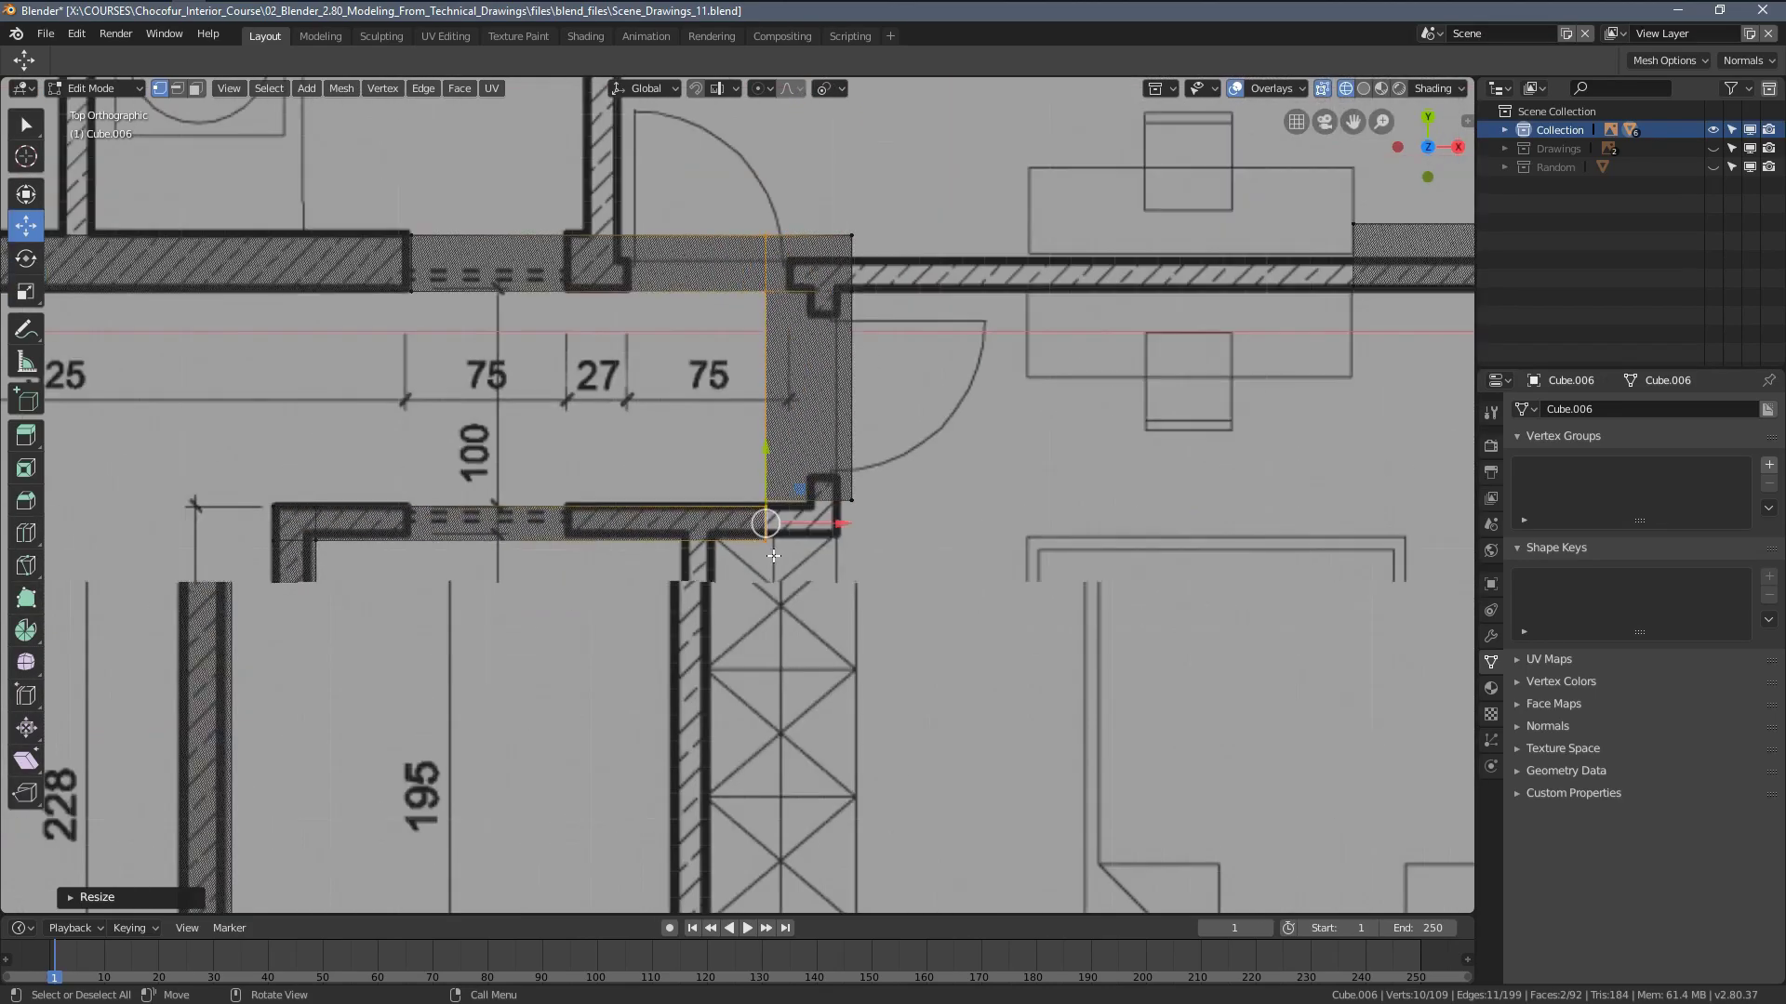
key("a")
key("alt+a")
key("b")
left_click_drag(211, 414, 900, 520)
scroll(885, 534, "up", 1)
key("s")
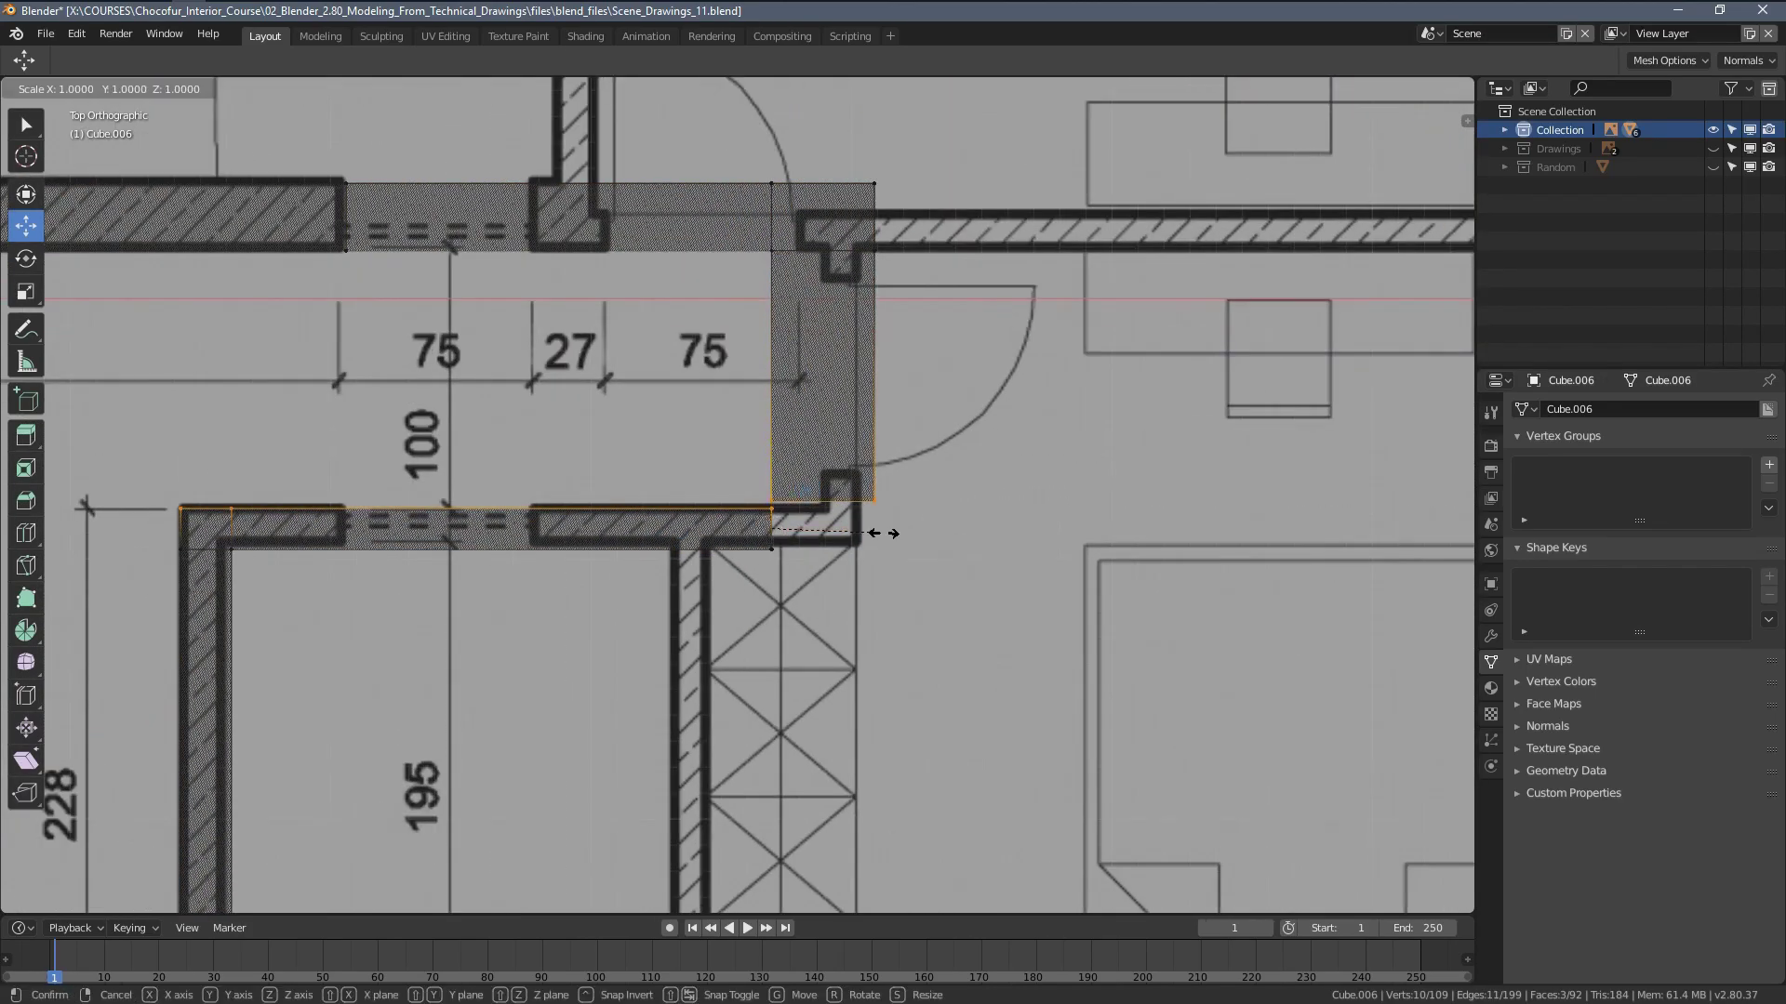
key("y")
key("0")
key("Return")
Move the flattened vertices along Y back to the wall's corridor-side outline, then restore solid shading and clear the selection
scroll(831, 522, "up", 3)
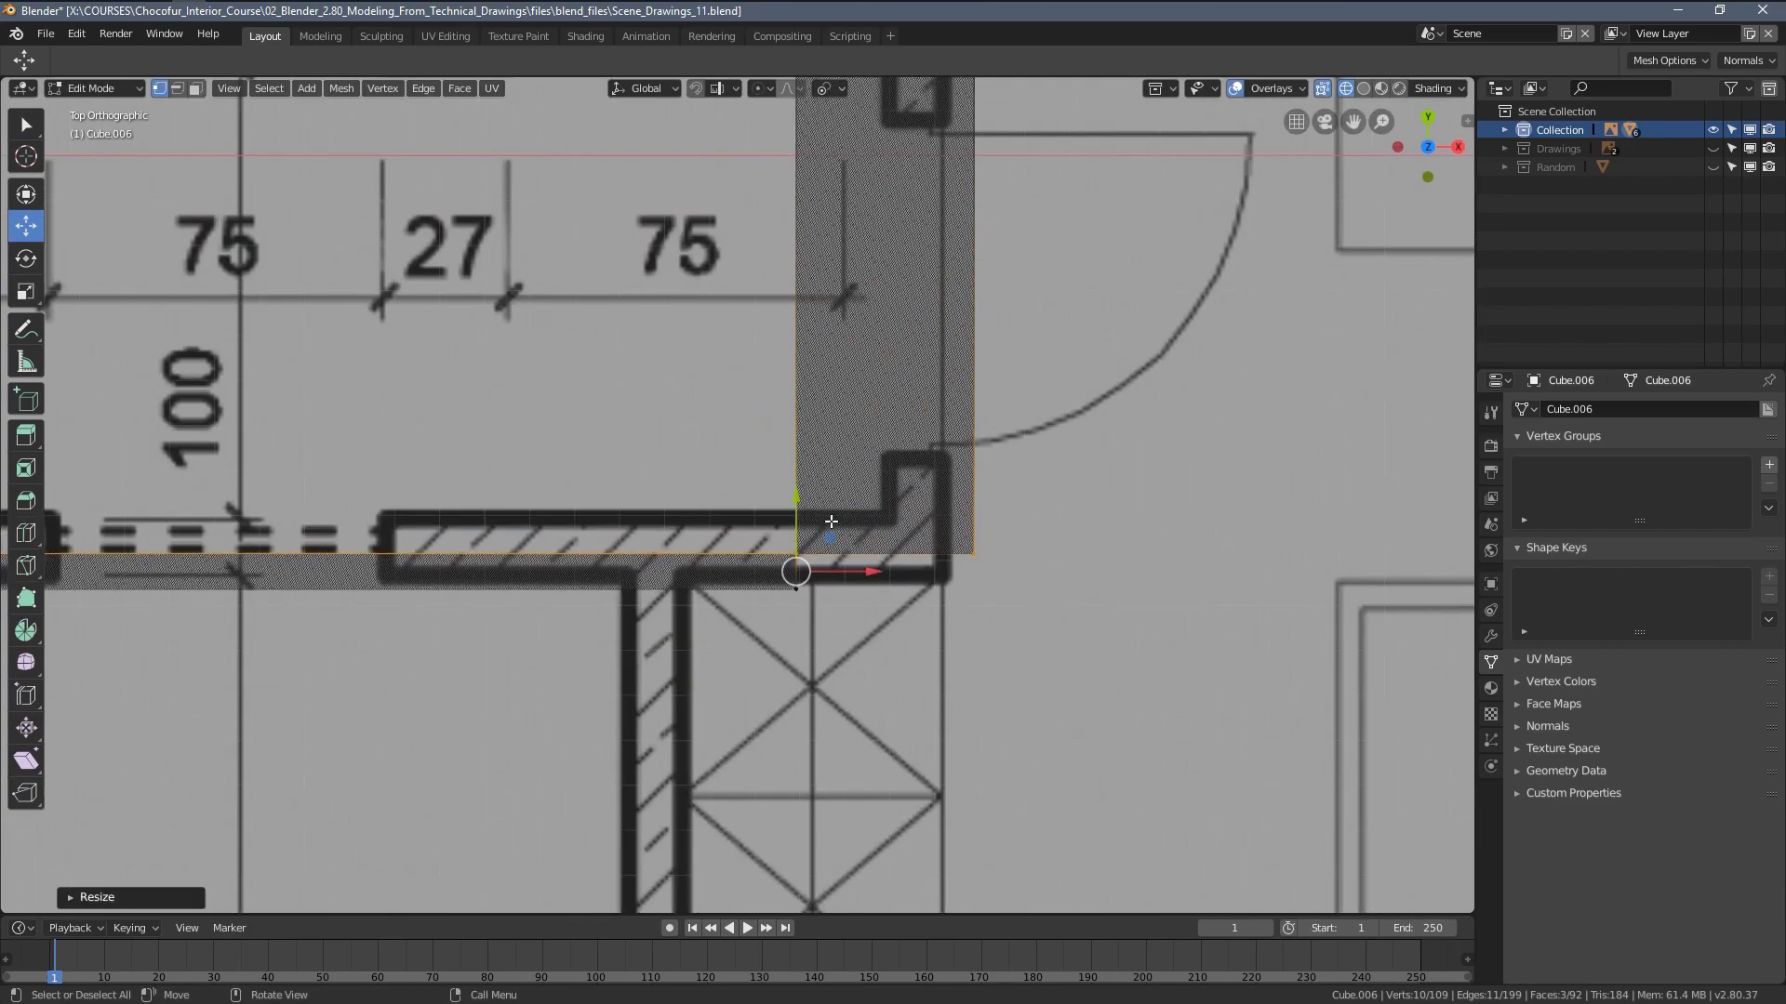
left_click_drag(801, 510, 800, 472)
scroll(814, 504, "down", 5)
mouse_move(758, 516)
middle_mouse_down("shift")
mouse_move(736, 466)
mouse_move(738, 522)
mouse_move(786, 588)
middle_mouse_up("shift")
key("z")
left_click(835, 523)
key("alt+a")
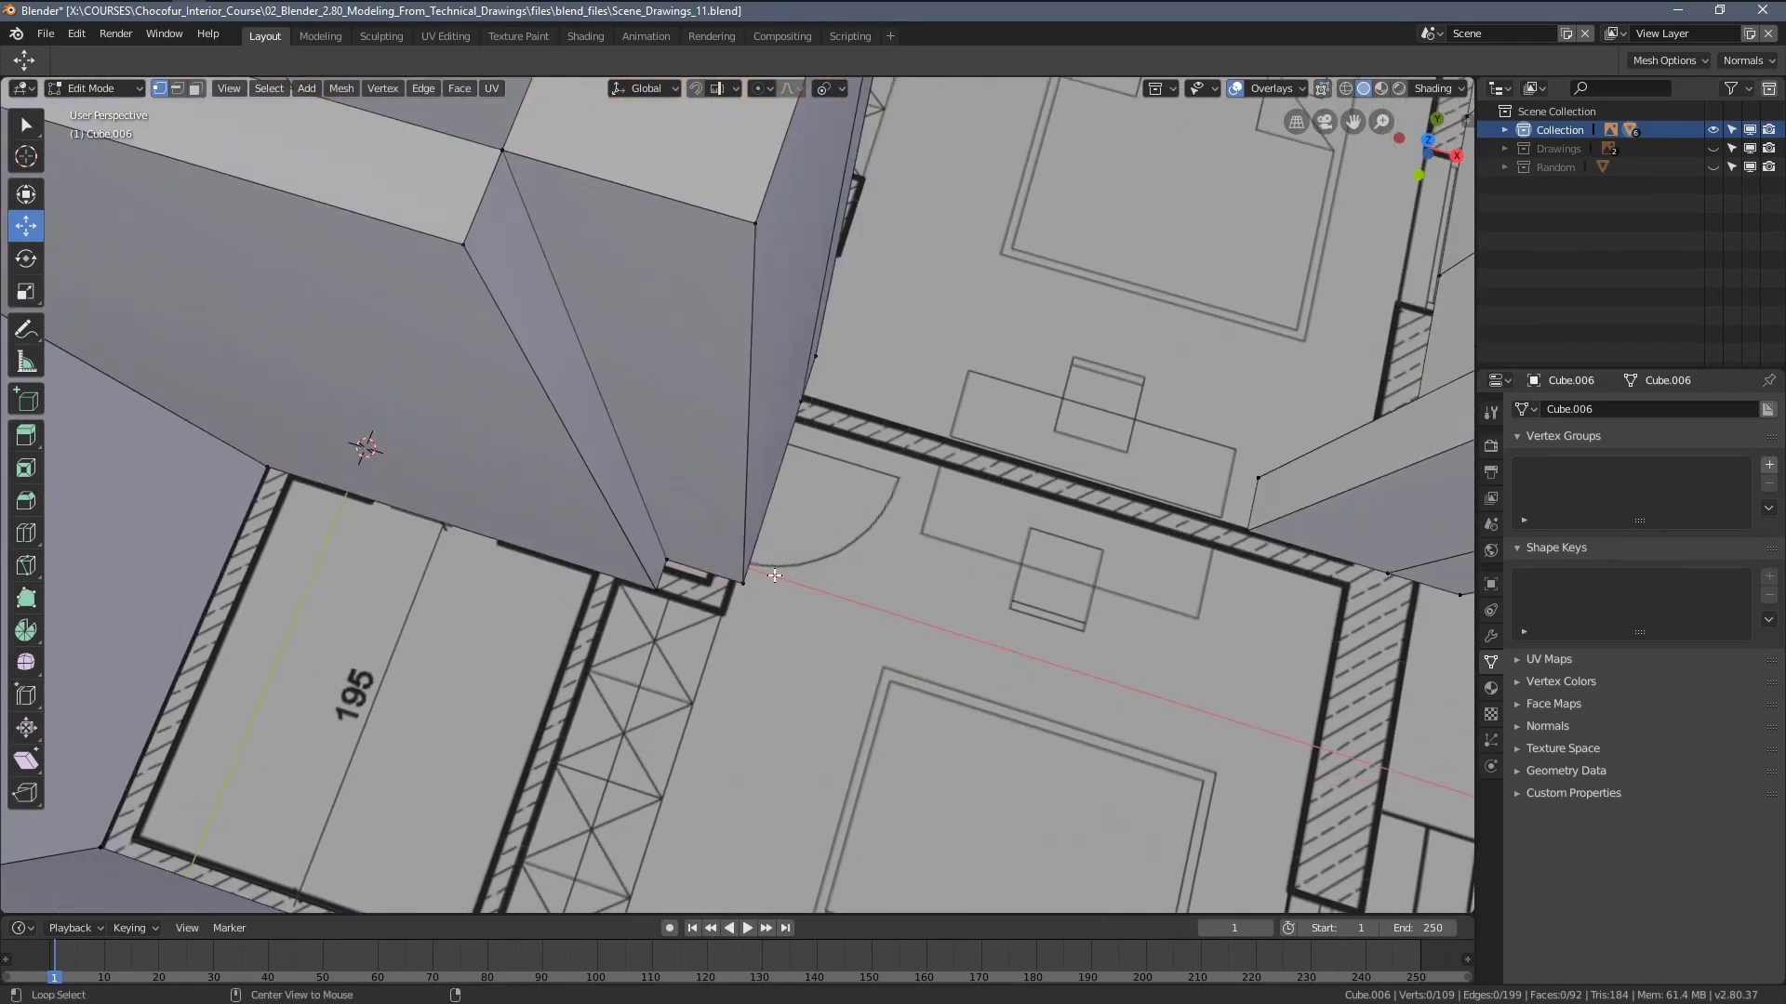
Select the crossing wall's sloped end face and extrude it about 0.2 m to close the corner beside the wardrobe
left_click(676, 391)
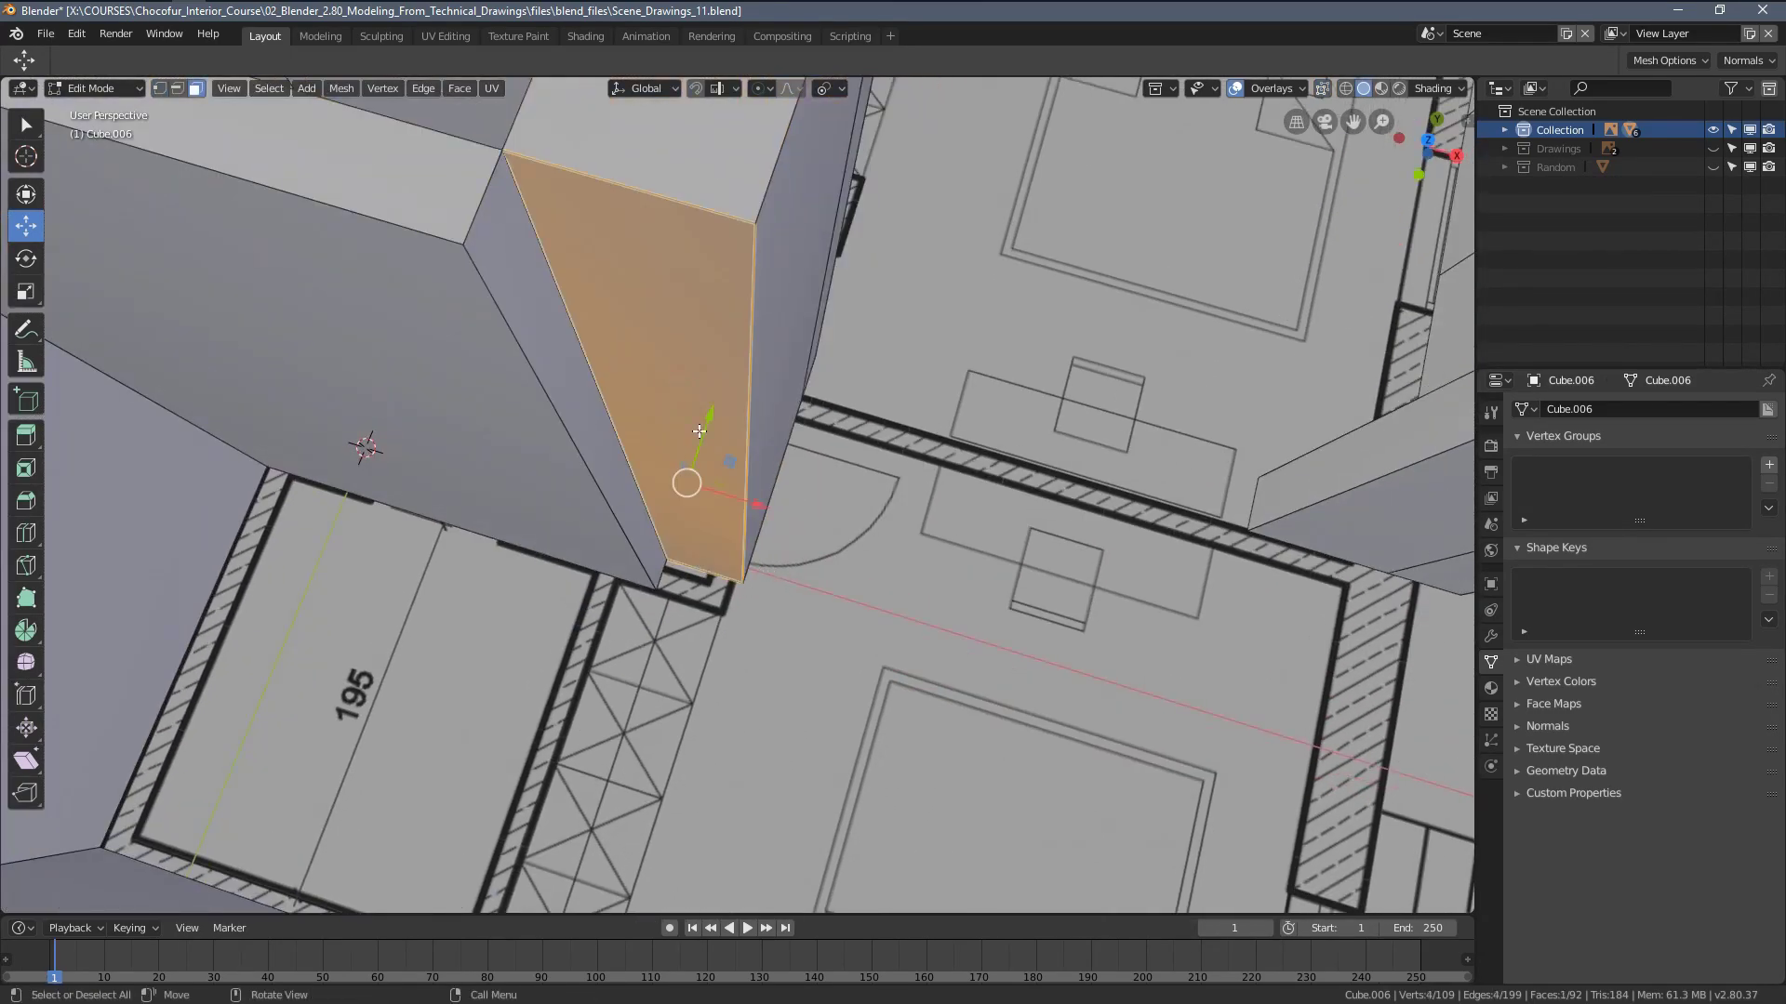
middle_click_drag(699, 432, 721, 447)
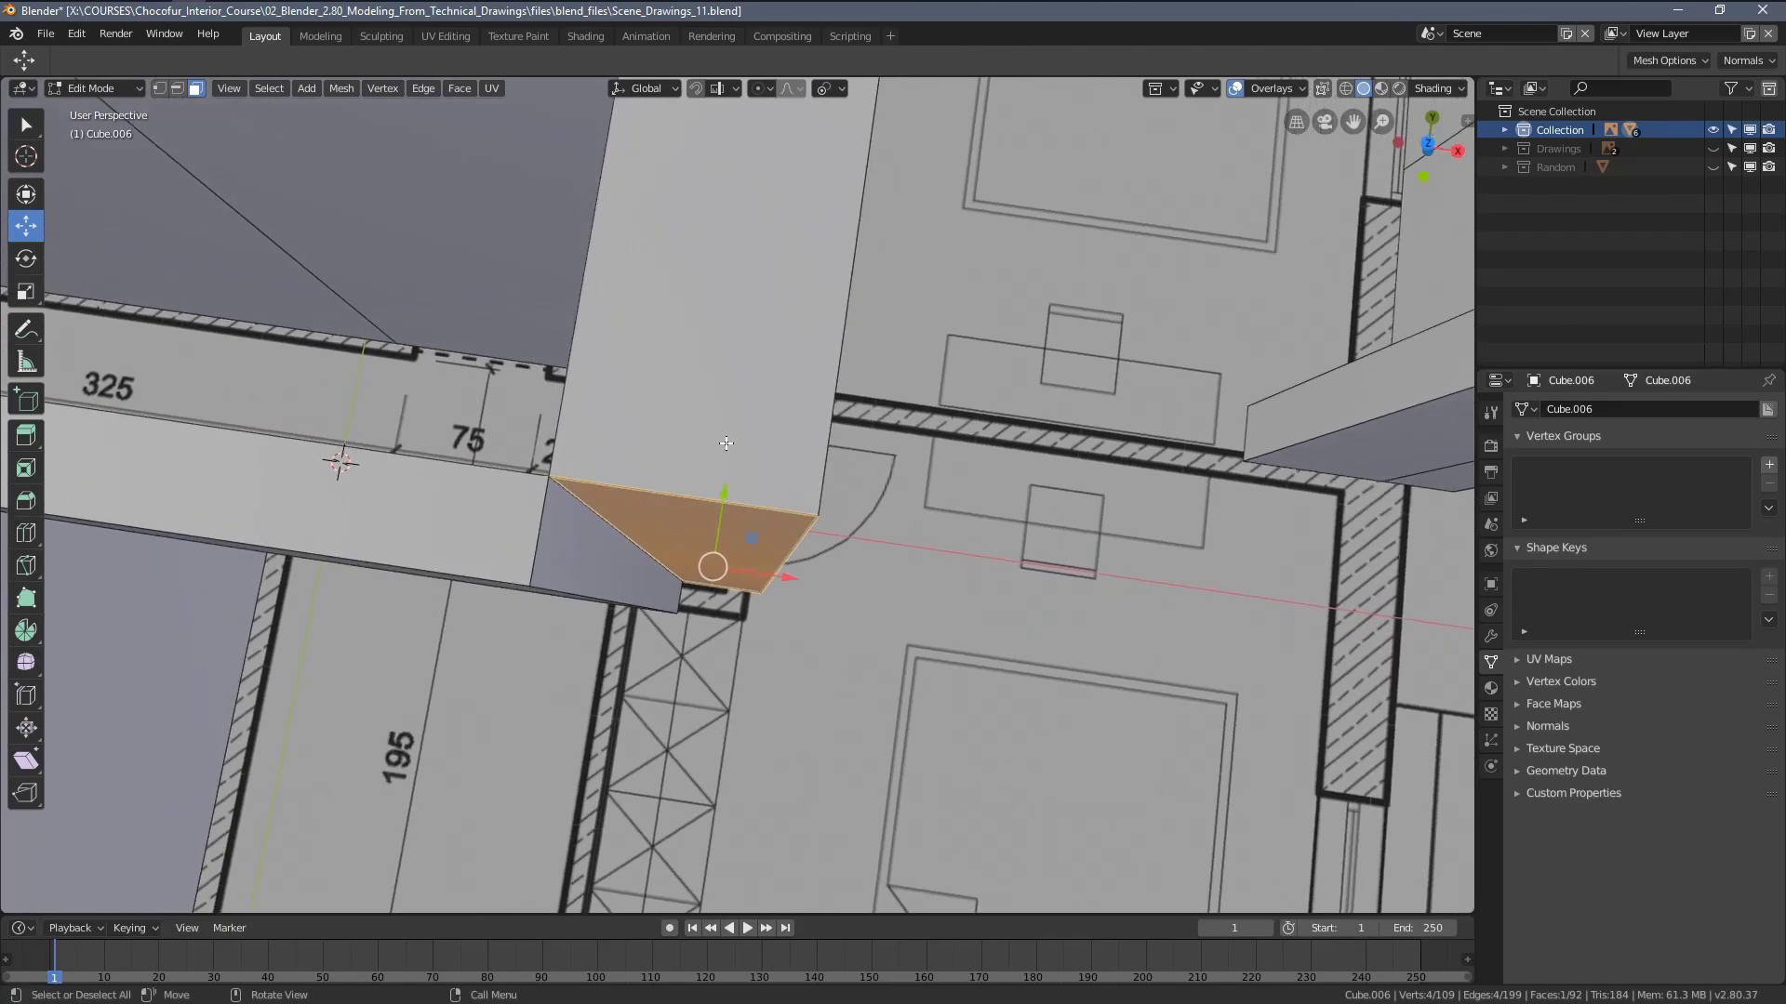
key("e")
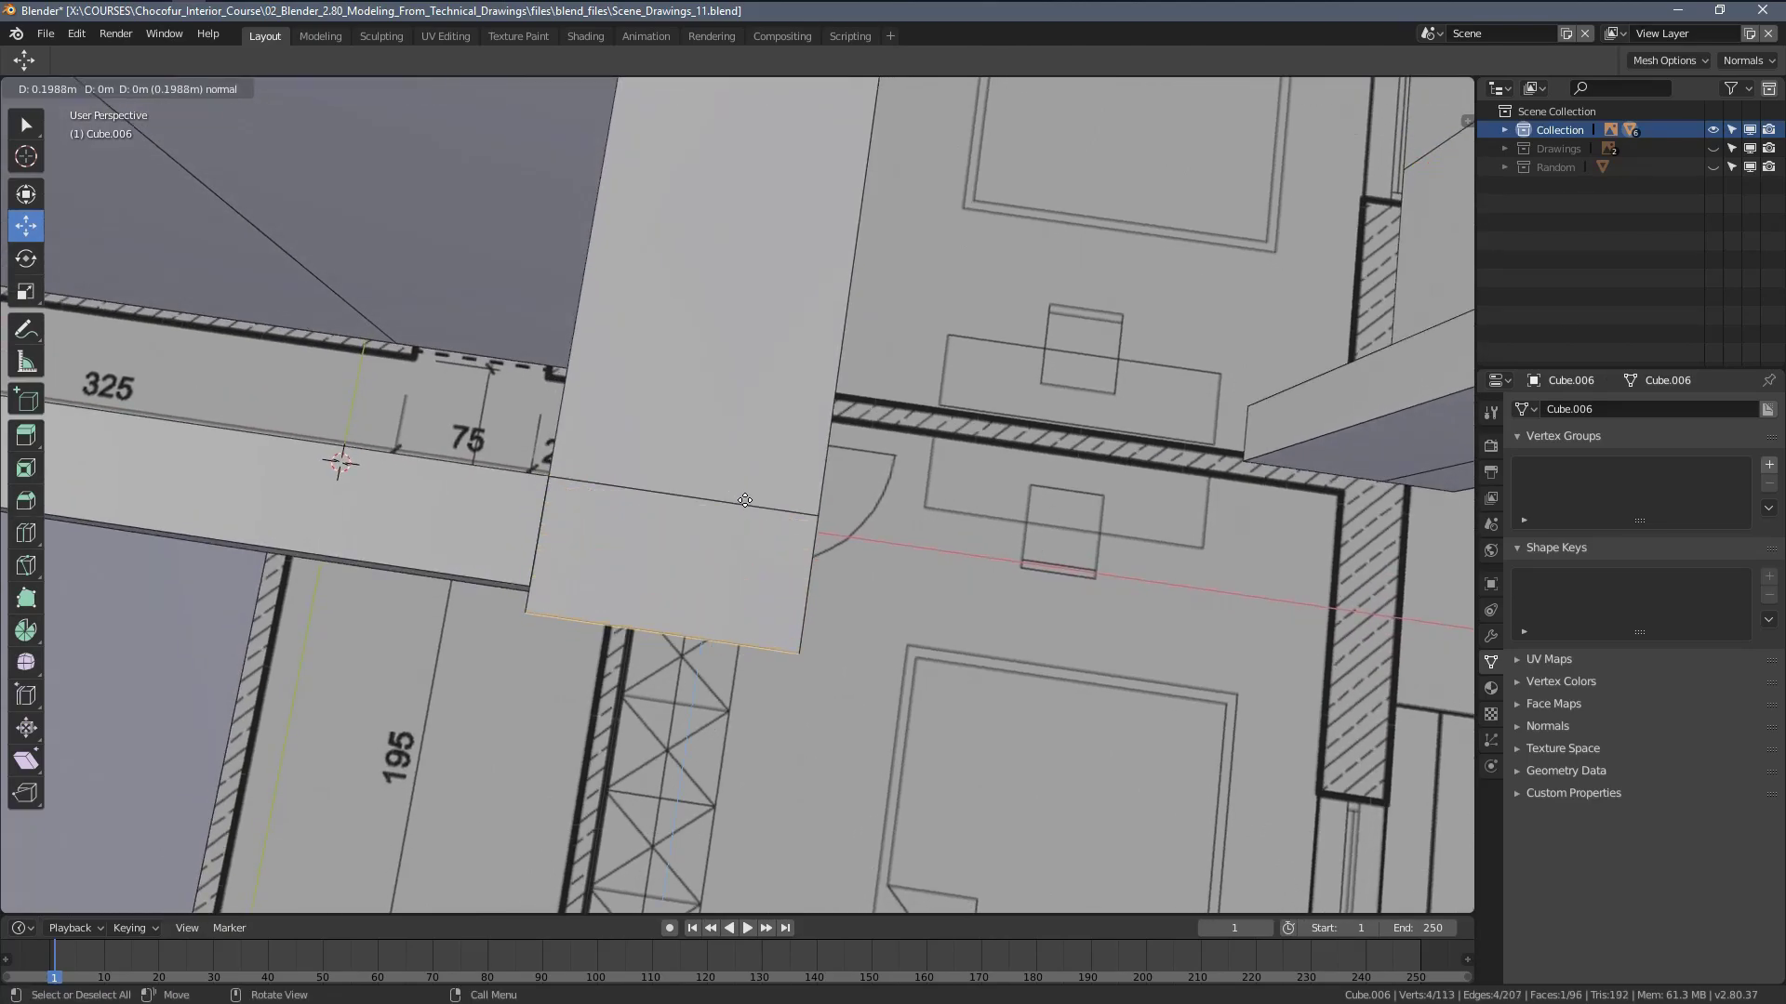
left_click(736, 501)
In a wireframe top view, select the crossing wall's end vertices with the adjoining wall's room-side vertices and flatten them to 0 along Y
key("KP_7")
key("z")
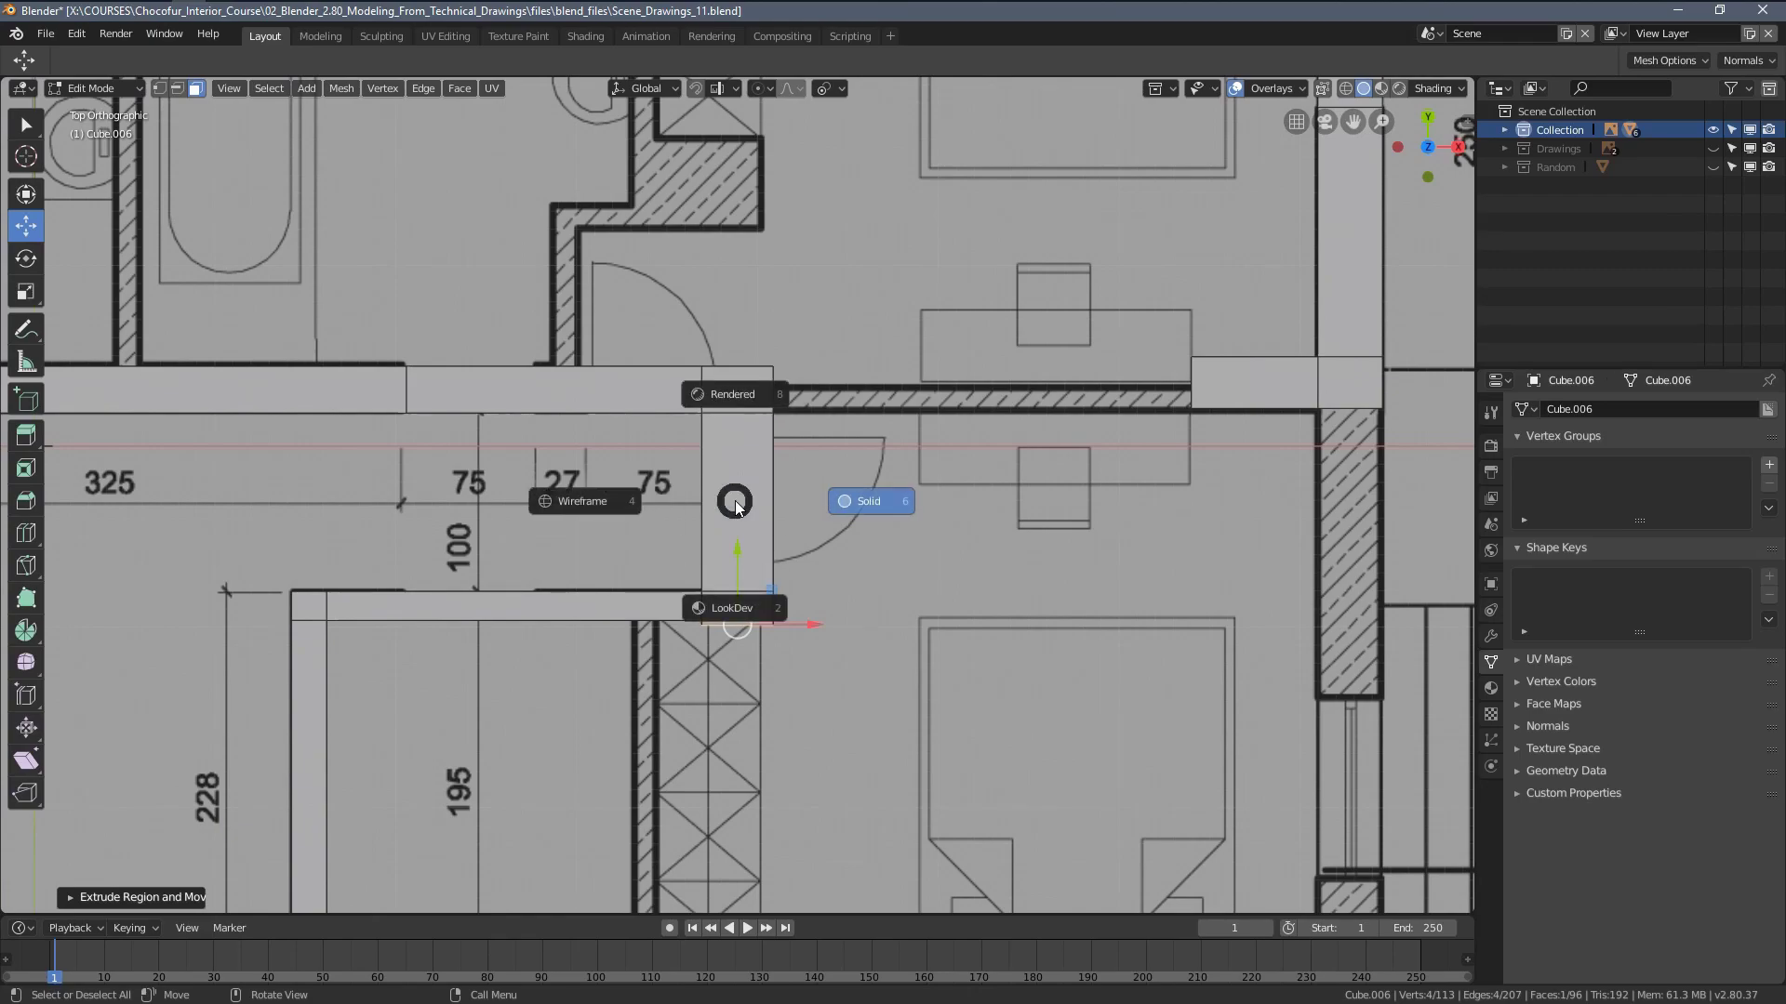
left_click(651, 507)
middle_click_drag(549, 579, 635, 532, "shift")
key("1")
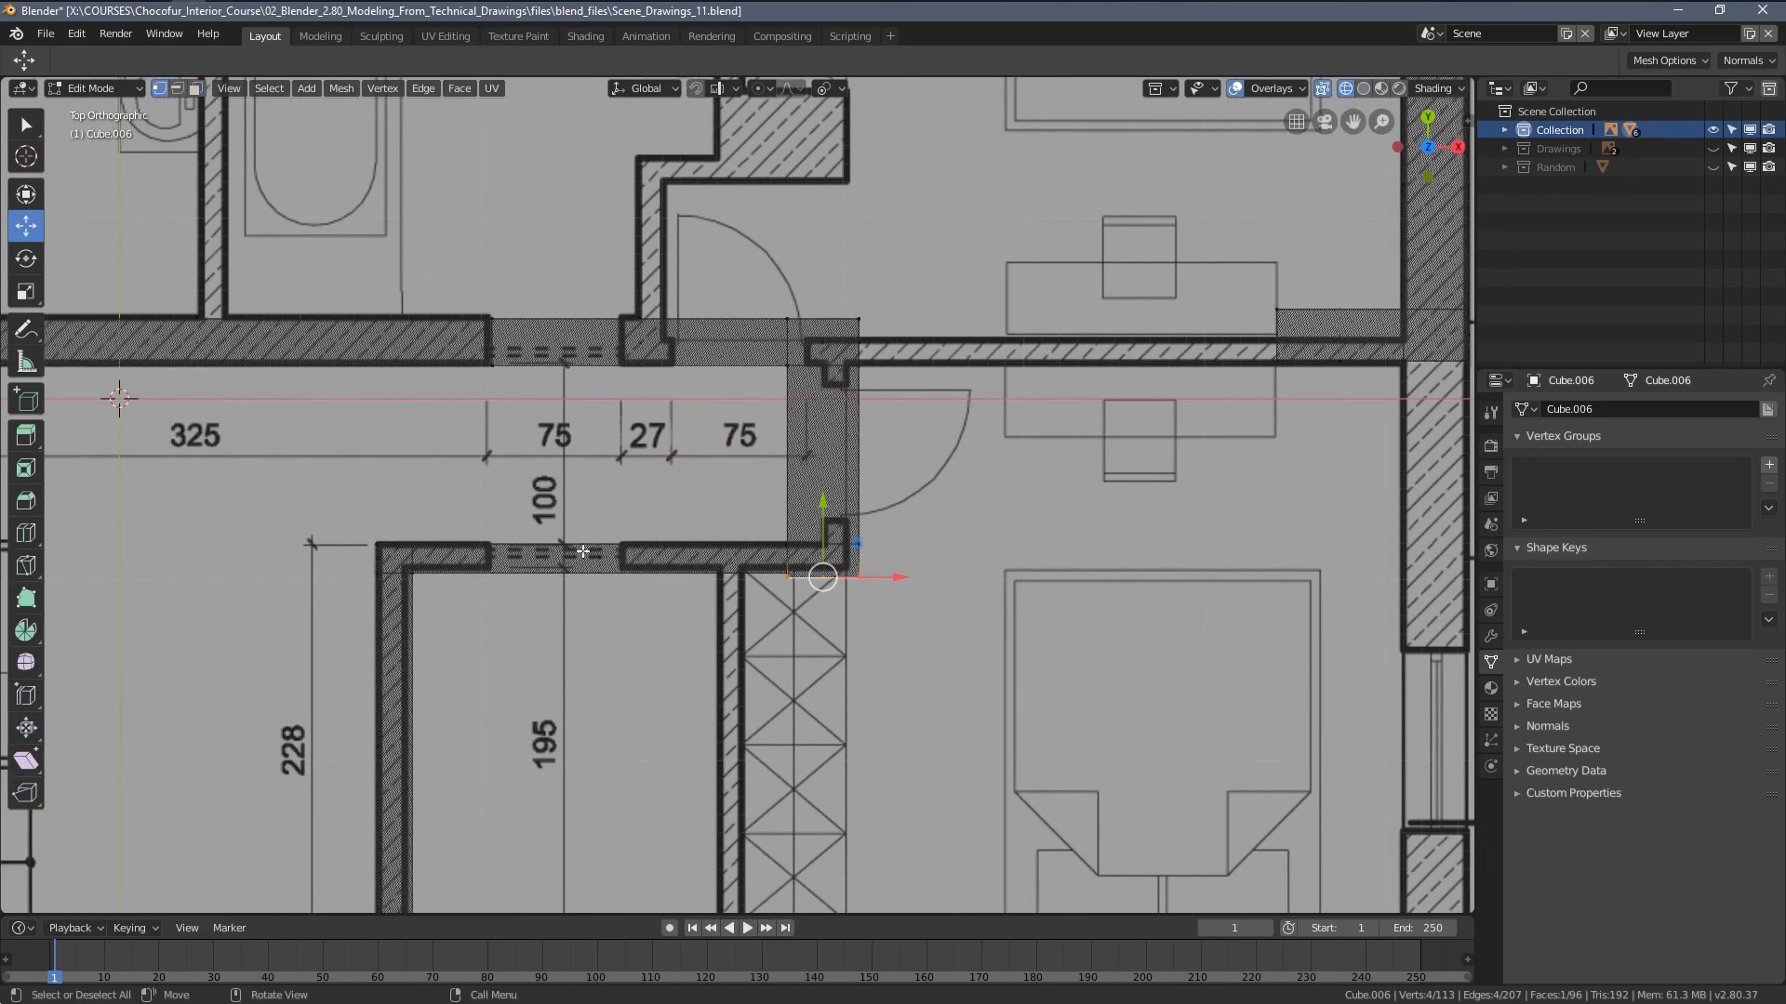
key("alt+a")
left_click_drag(321, 556, 917, 591)
type("sy0")
key("Return")
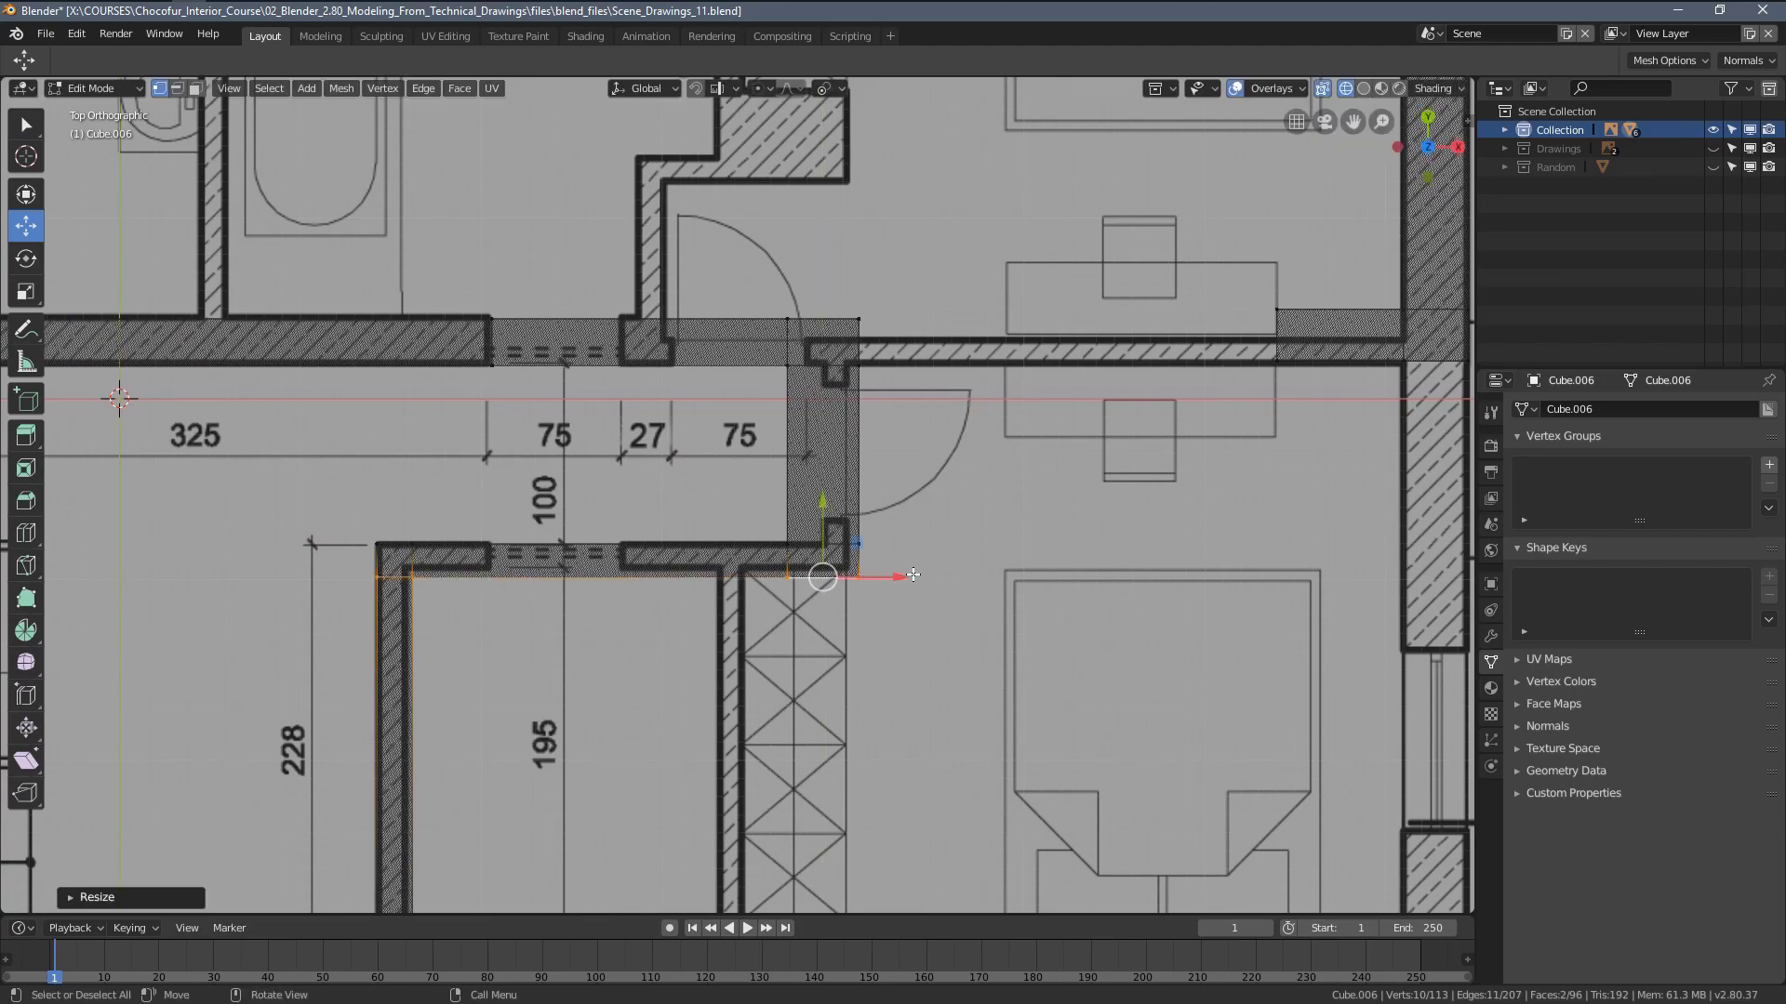
Select the whole wall mesh and remove its double vertices
scroll(910, 576, "up", 2)
mouse_move(900, 586)
middle_mouse_down()
mouse_move(871, 556)
mouse_move(783, 559)
mouse_move(718, 447)
mouse_move(662, 444)
middle_mouse_up()
scroll(782, 558, "down", 4)
key("z")
left_click(749, 549)
key("a")
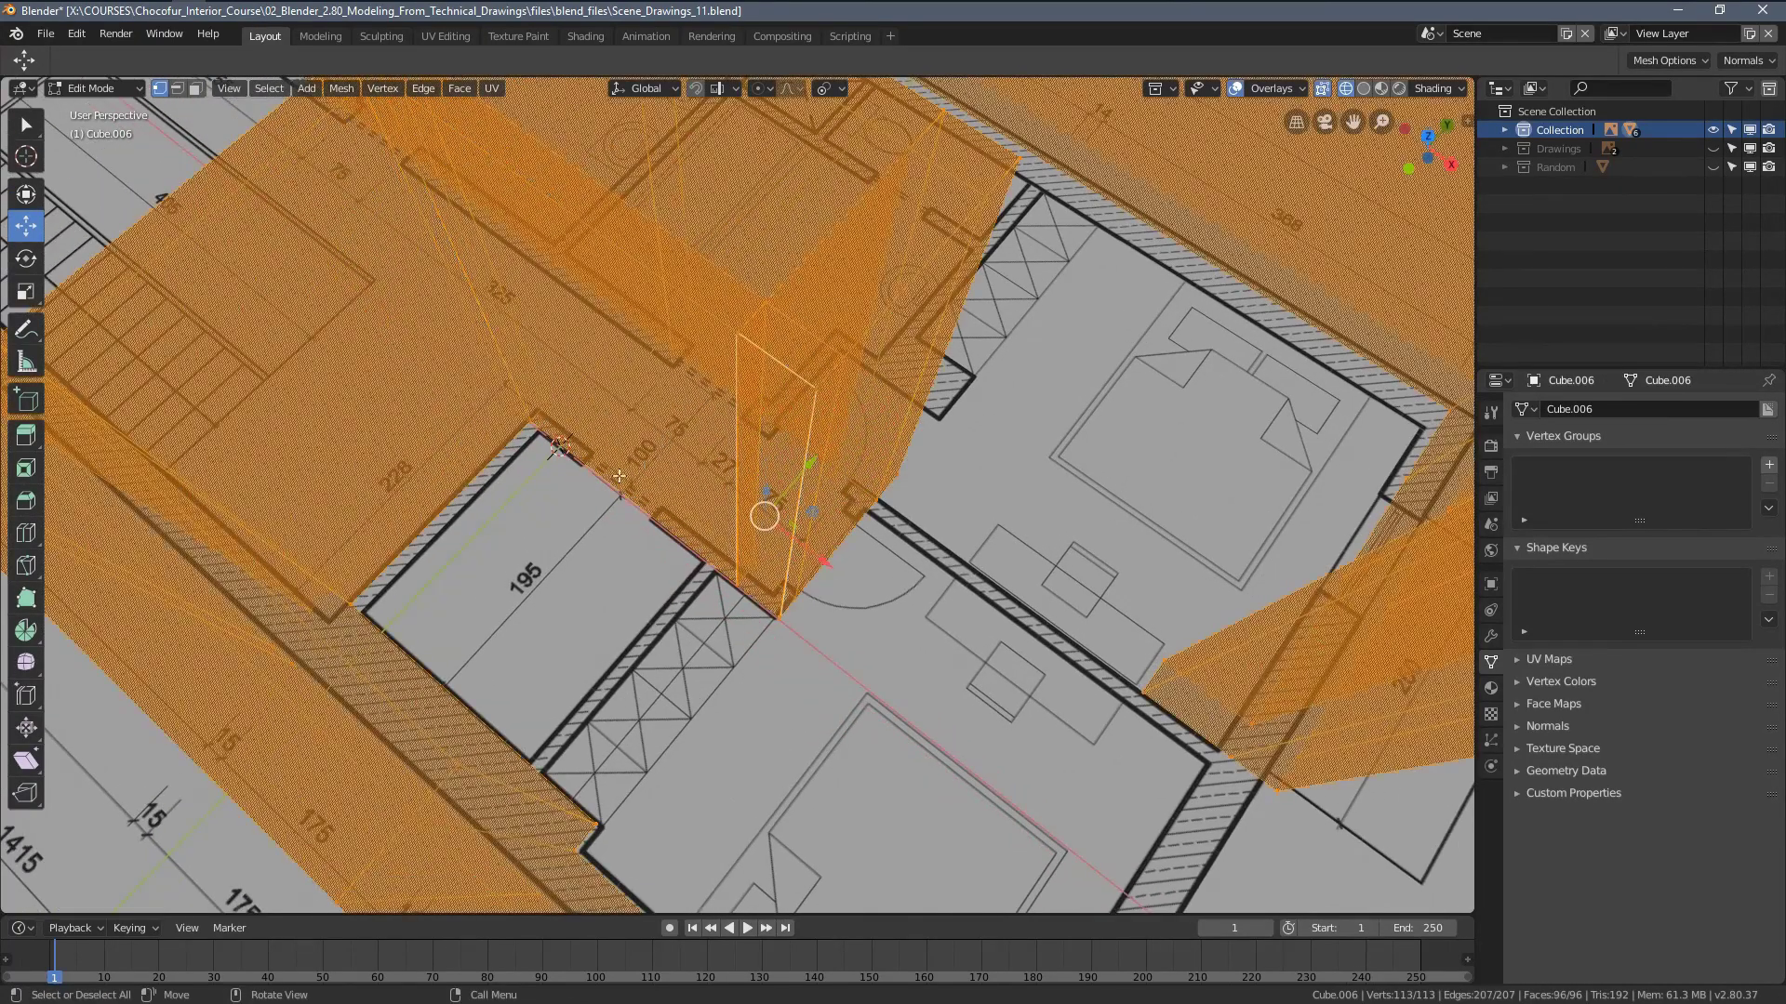
right_click(616, 480)
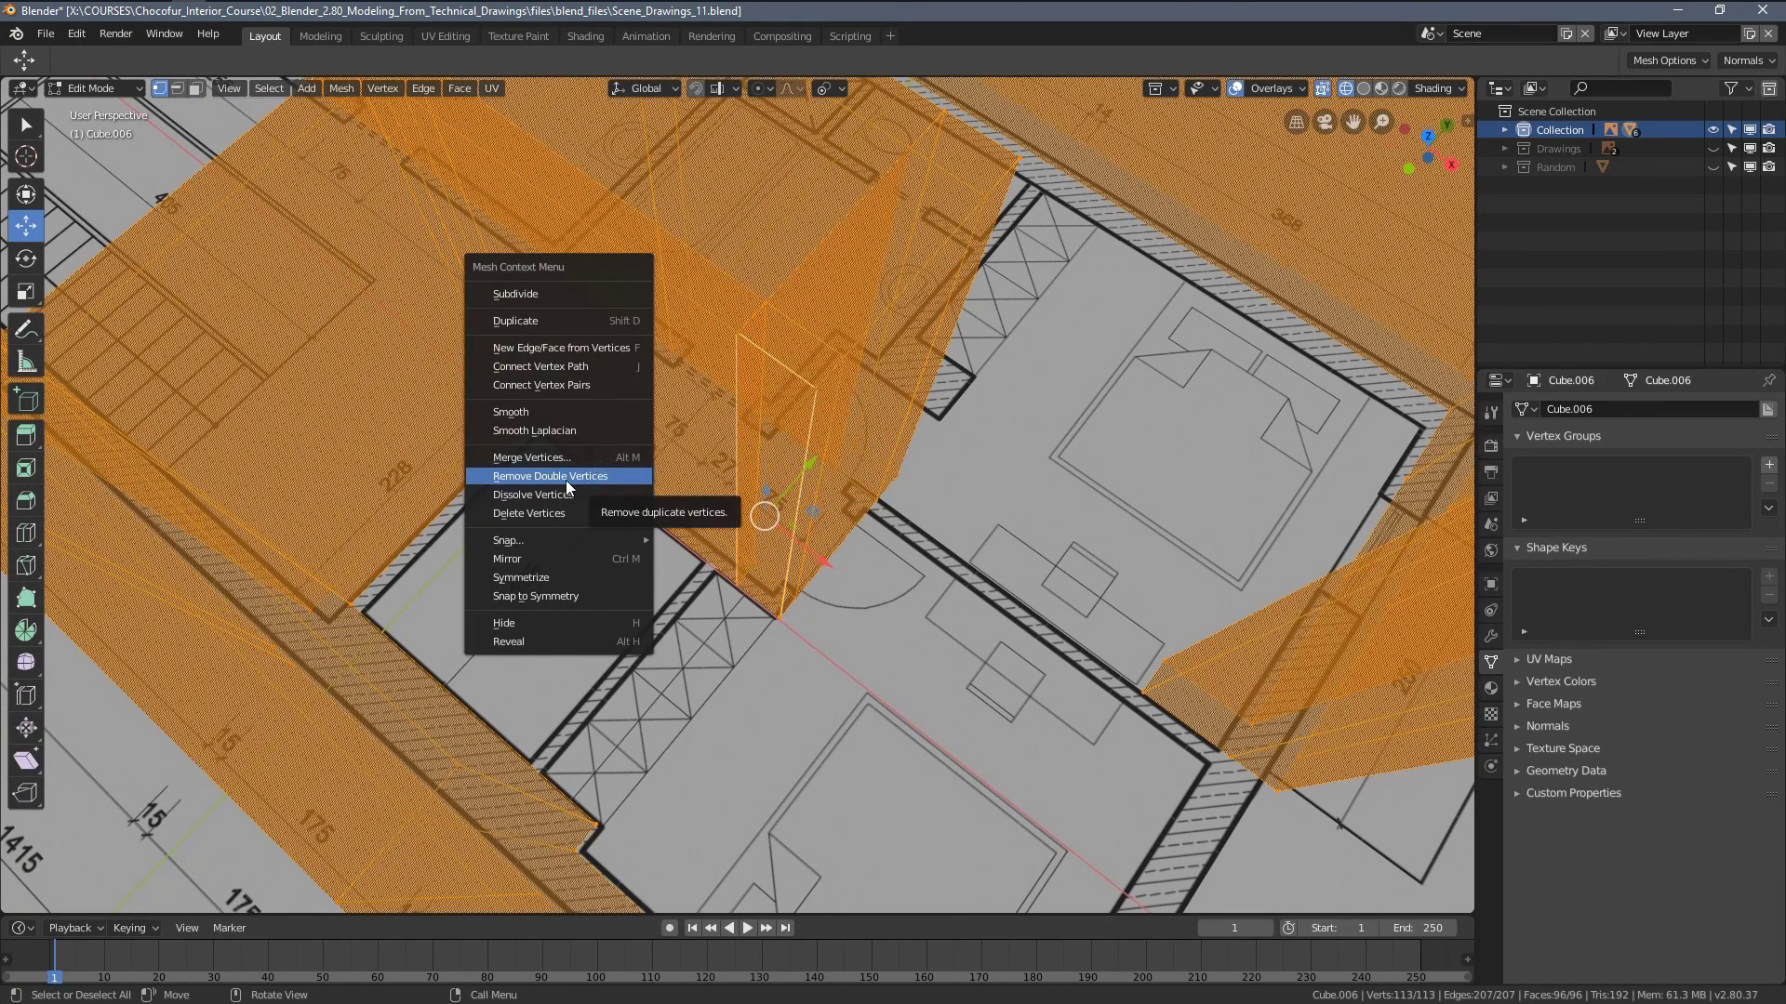
left_click(518, 478)
right_click(472, 449)
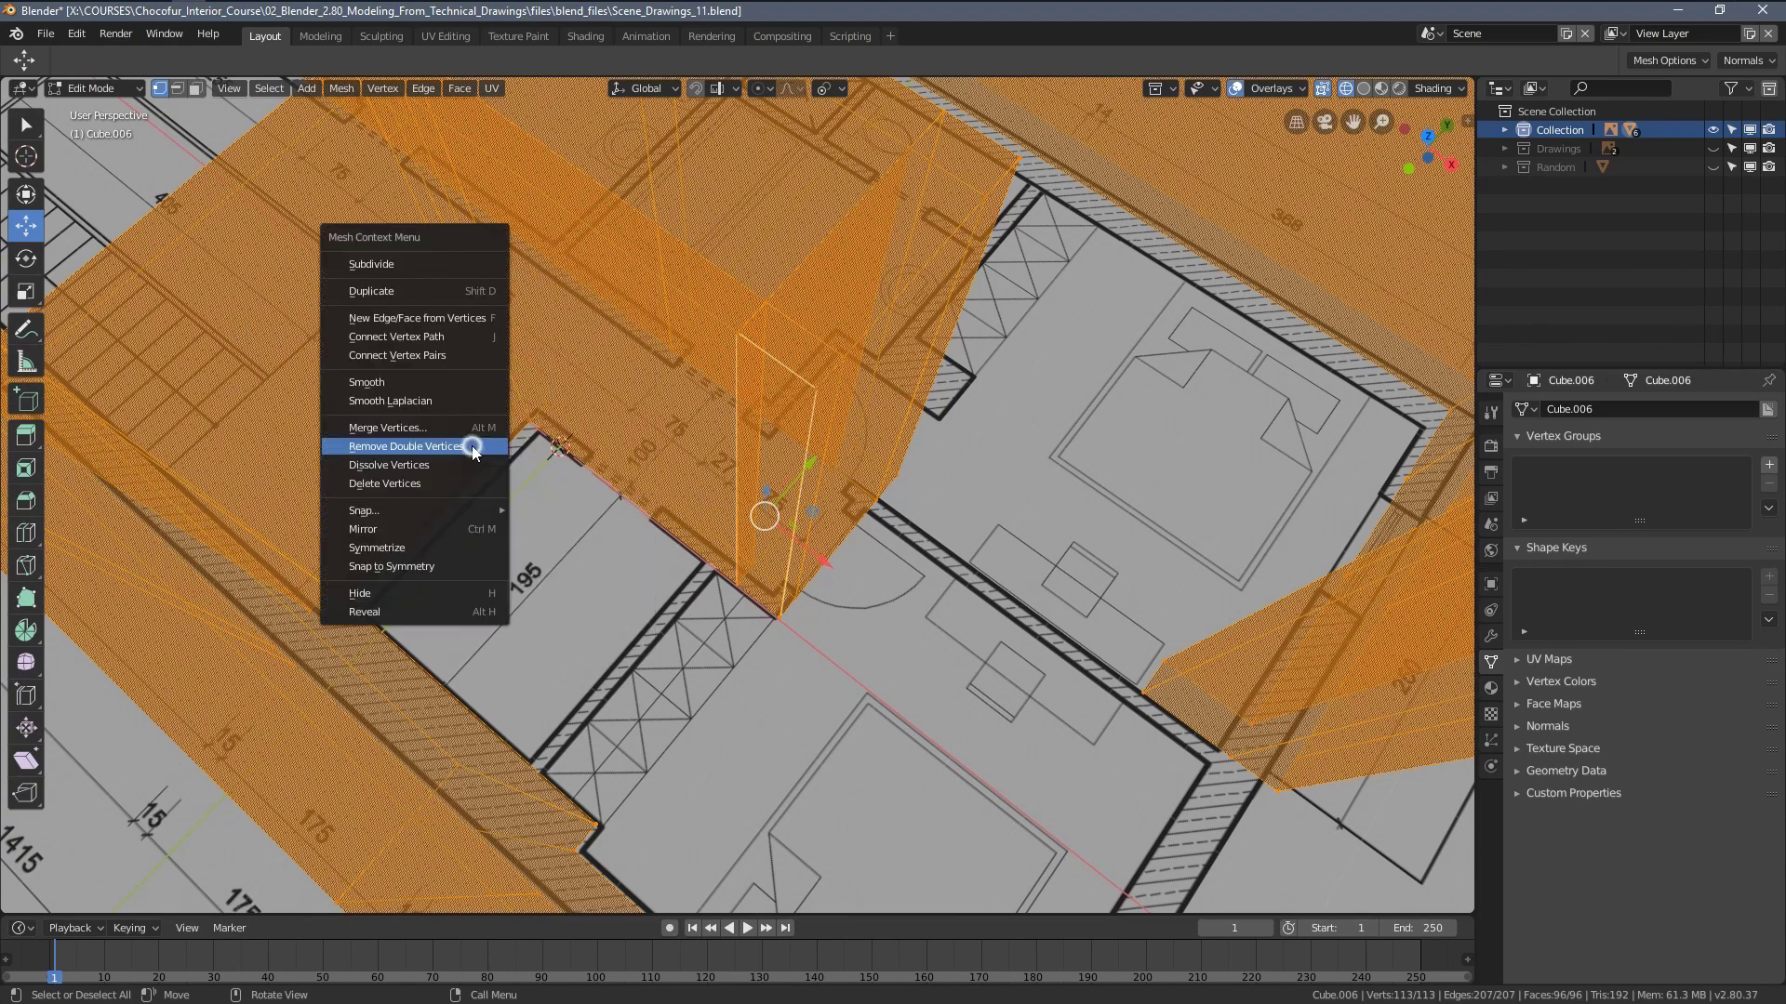
left_click(393, 446)
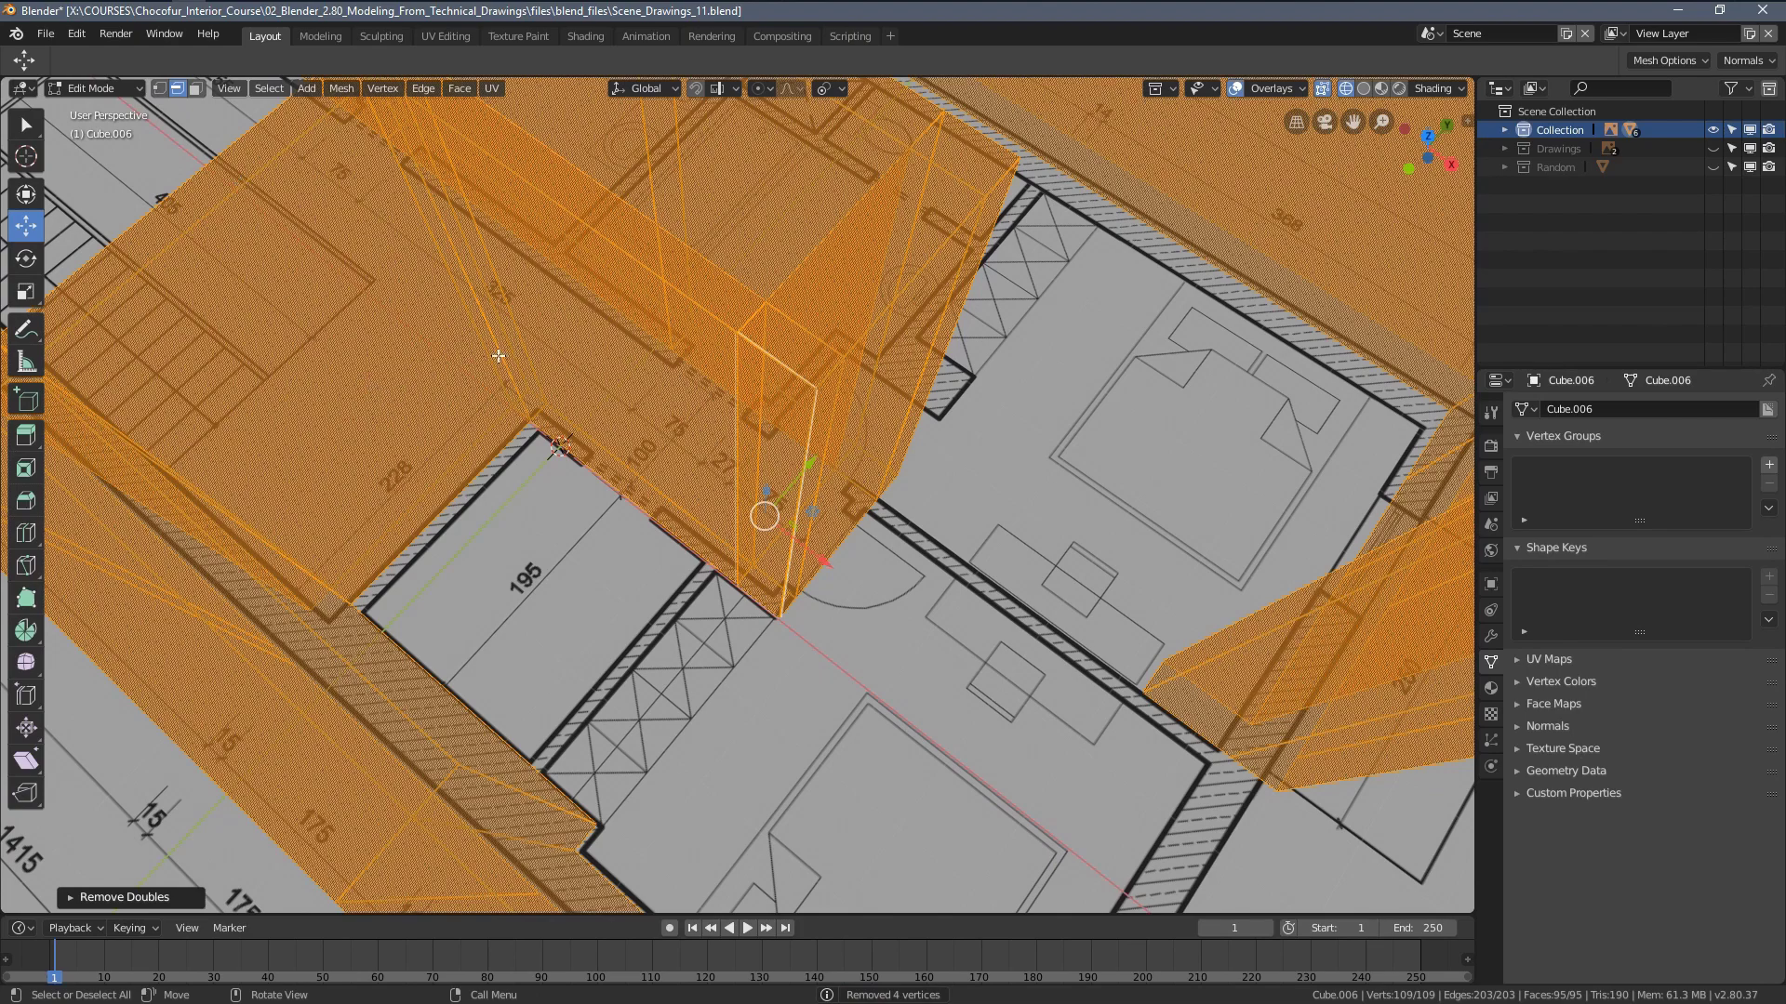
right_click(551, 630)
left_click(551, 632)
right_click(543, 390)
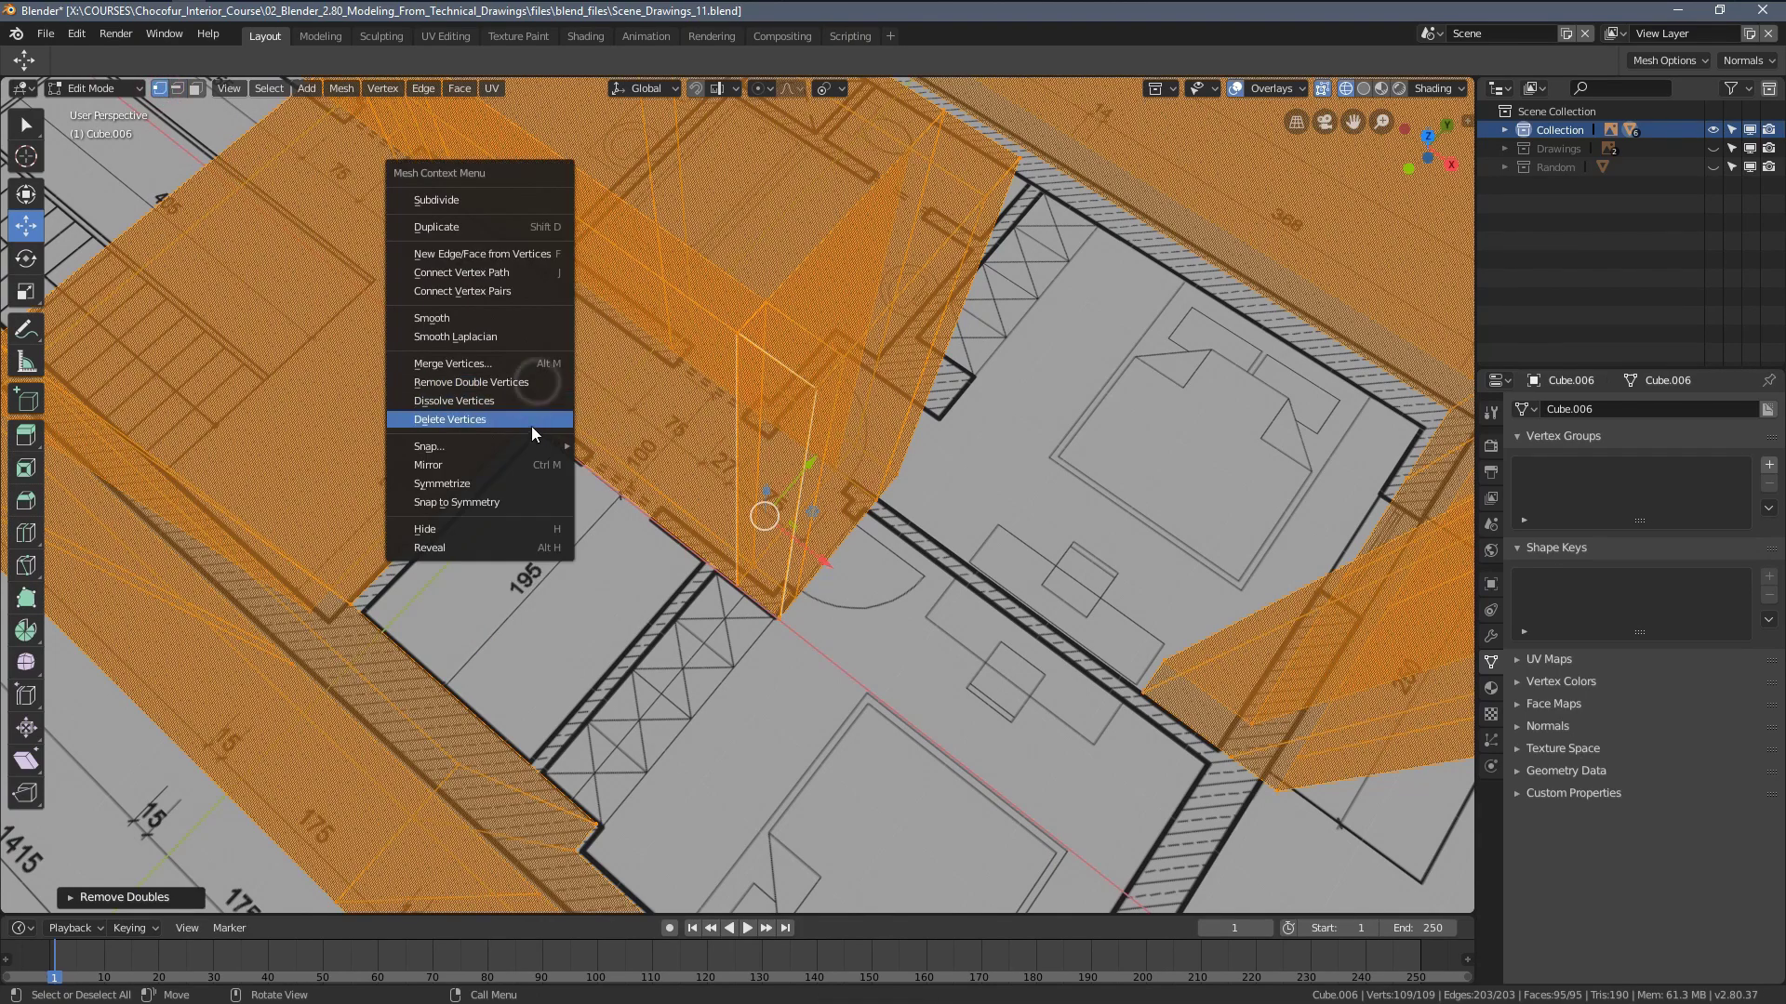
left_click(521, 390)
Delete the leftover inner face where the crossing wall meets the adjoining corridor wall
mouse_move(753, 446)
middle_mouse_down()
mouse_move(722, 467)
mouse_move(750, 455)
mouse_move(735, 451)
mouse_move(995, 526)
mouse_move(1126, 498)
mouse_move(941, 503)
mouse_move(1167, 483)
middle_mouse_up()
key("3")
left_click(721, 467)
left_click(724, 467)
key("x")
left_click(709, 277)
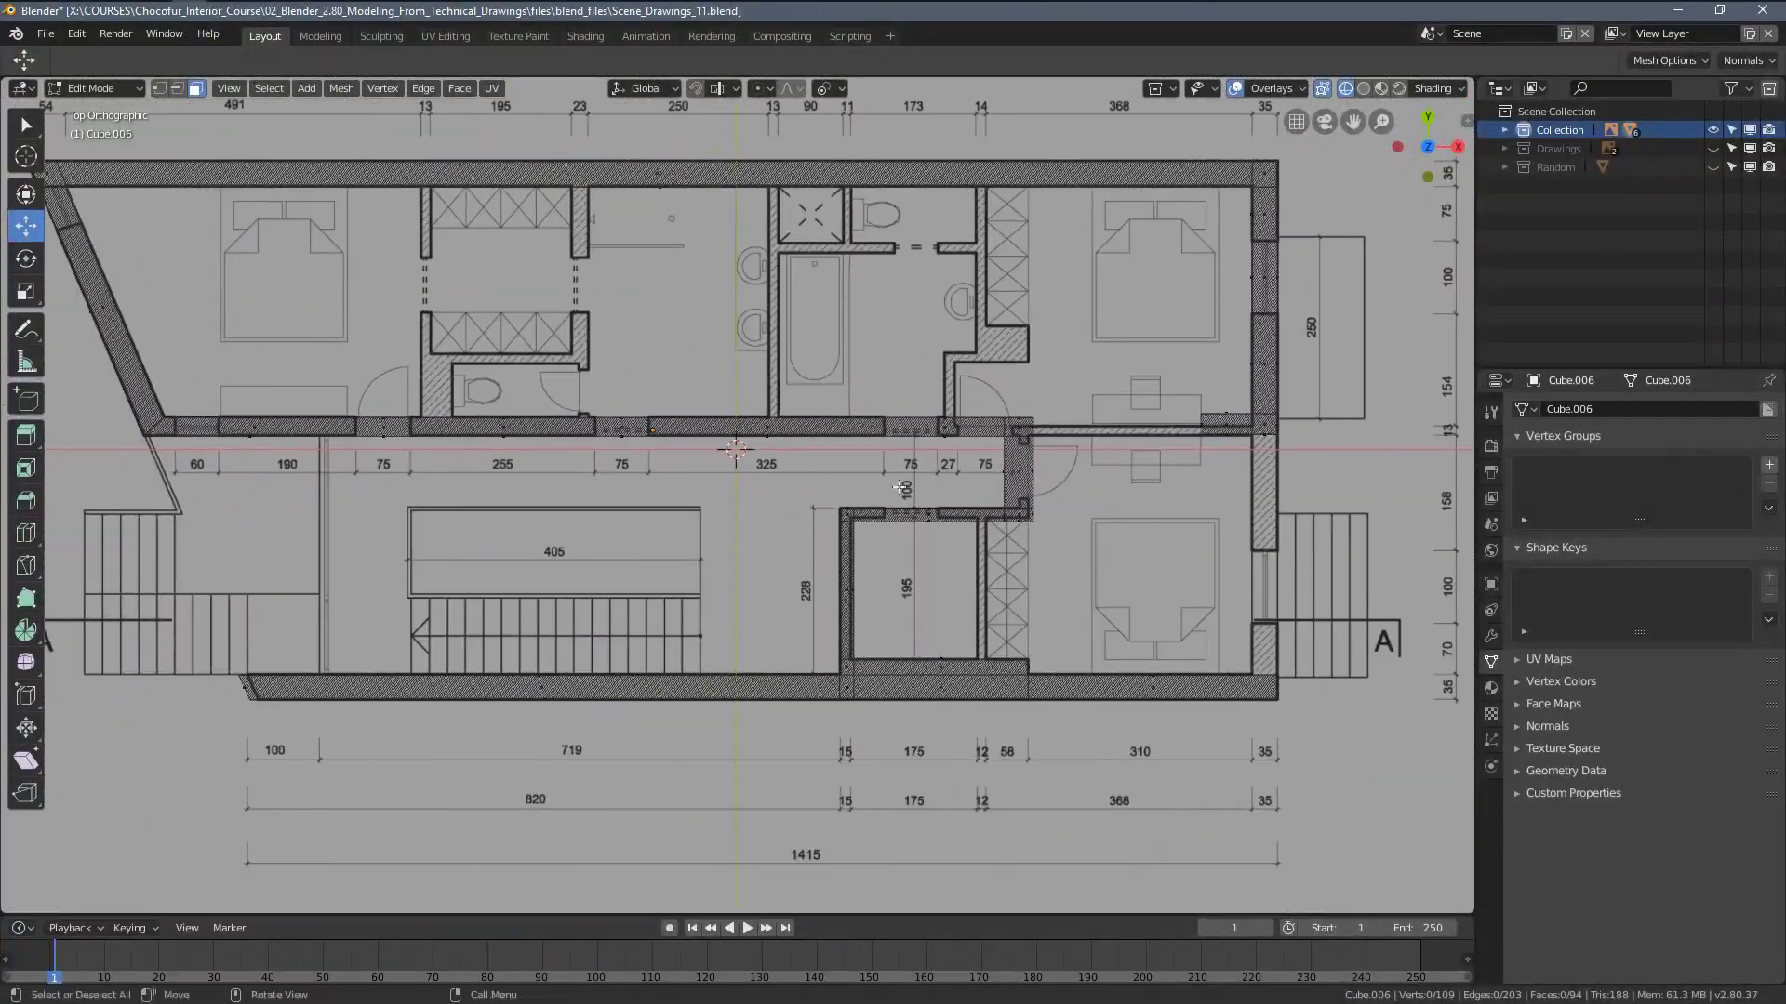
Restore solid shading and examine the upper storey walls against the drawing from several angles
key("z")
left_click(773, 511)
mouse_move(408, 517)
middle_mouse_down("shift")
mouse_move(637, 537)
mouse_move(828, 391)
middle_mouse_up("shift")
scroll(724, 452, "up", 4)
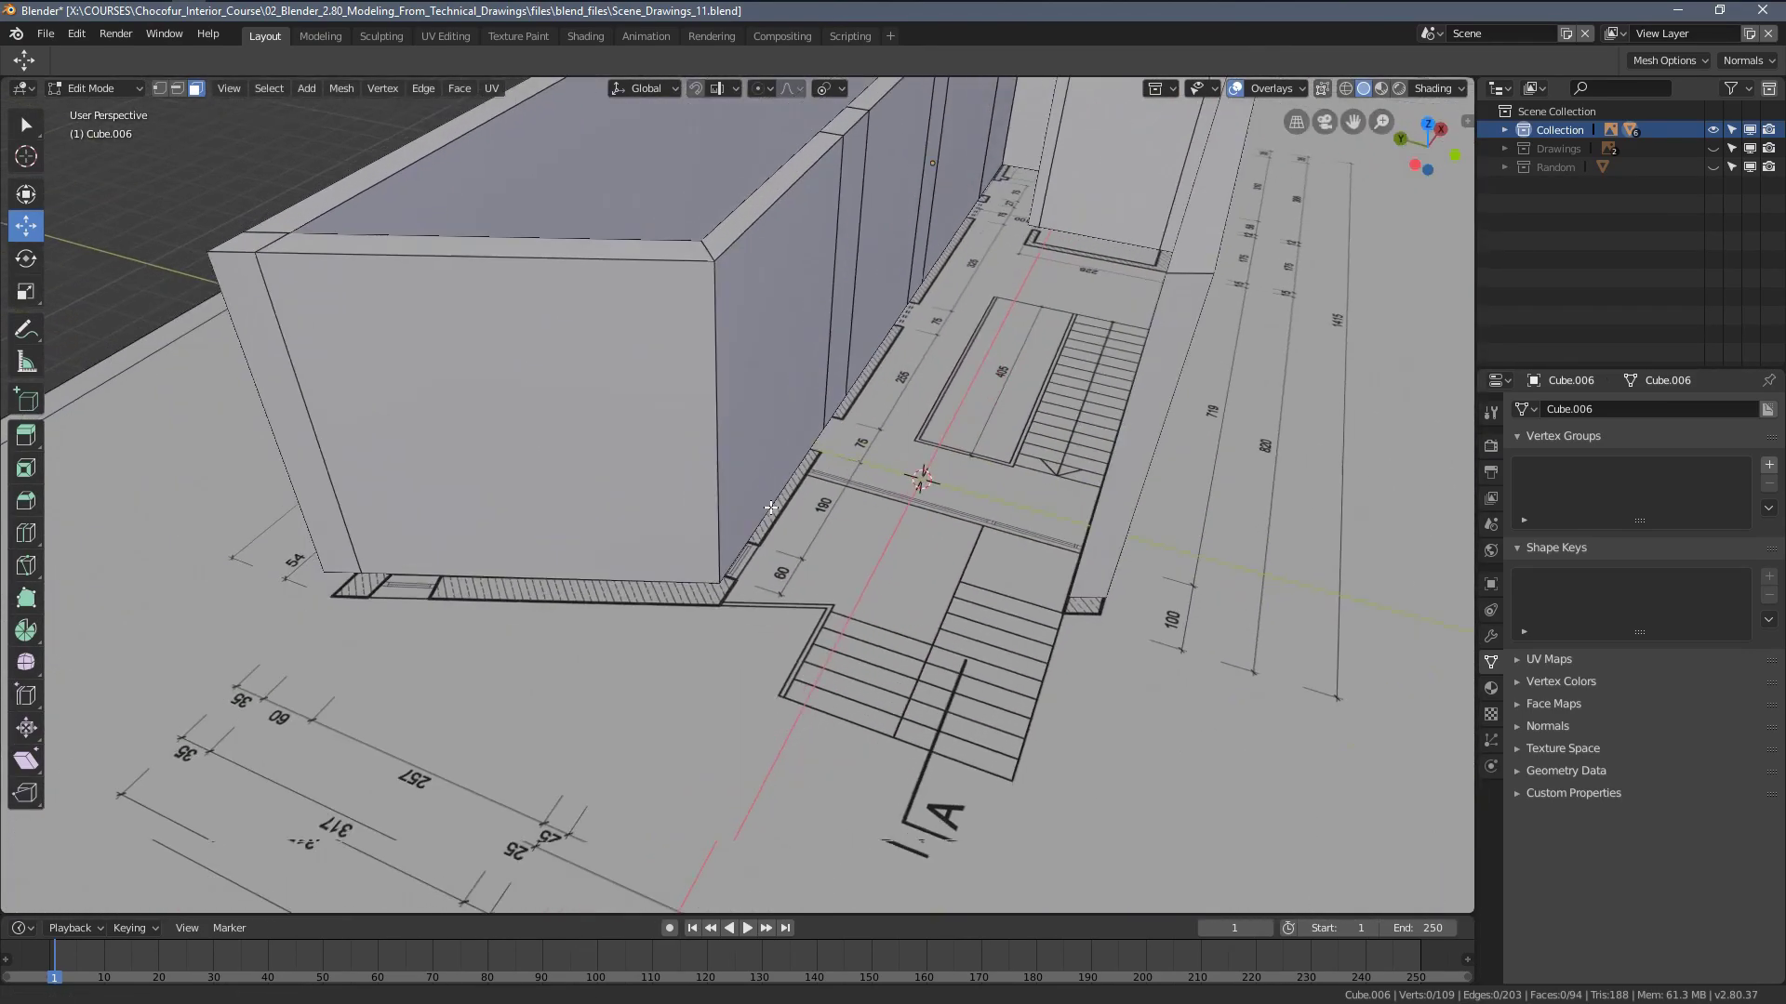
middle_click_drag(688, 567, 616, 560)
scroll(599, 466, "down", 6)
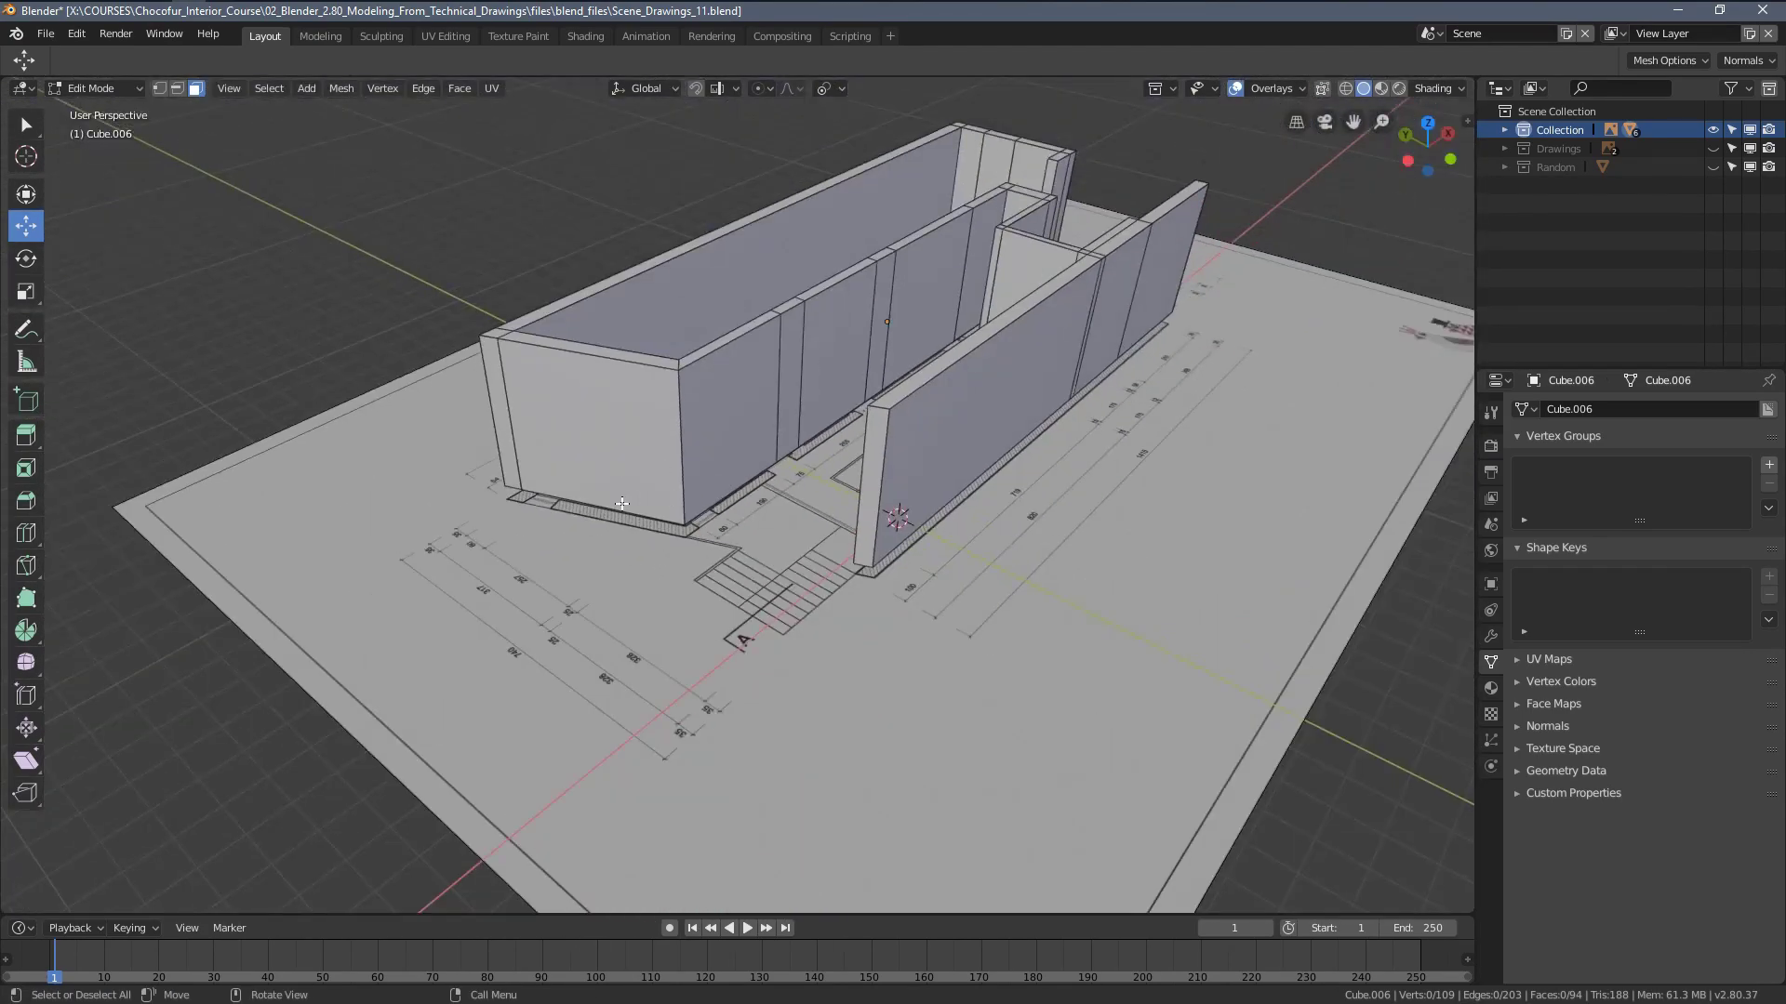
middle_click_drag(599, 466, 738, 531)
middle_click_drag(960, 381, 856, 569)
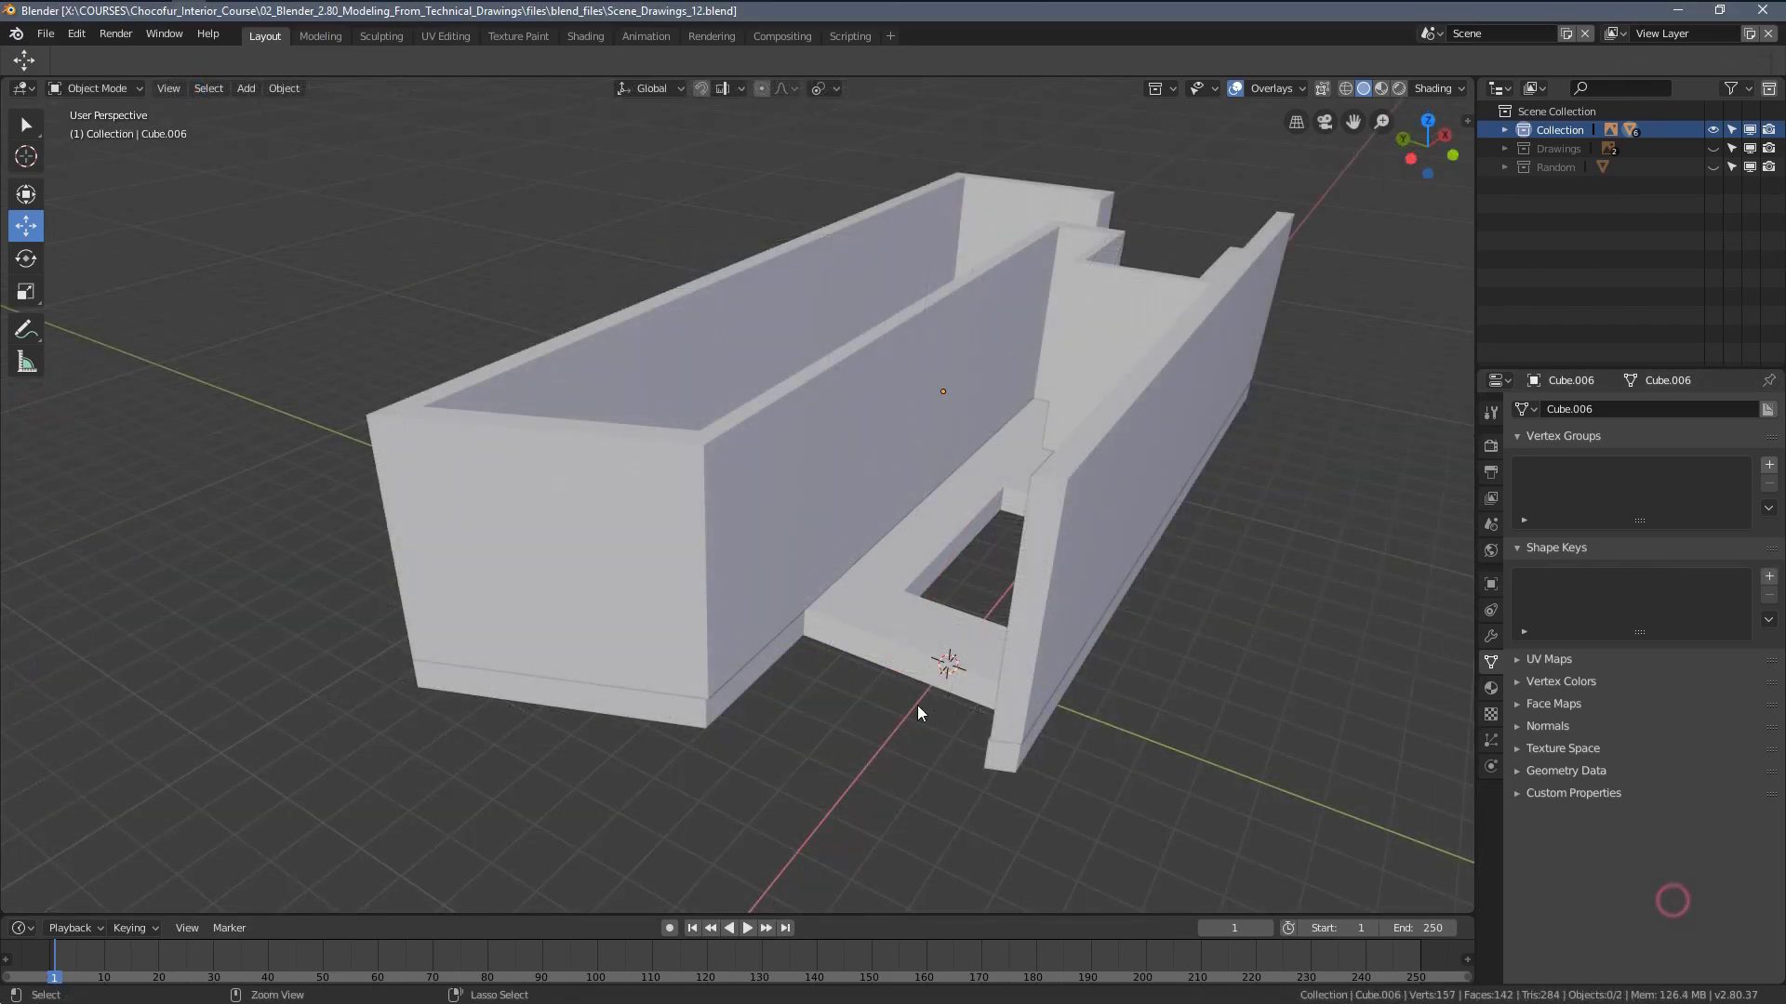
Examine the wall mesh together with the floor slab beneath it, focusing on where their outer corners meet
middle_click_drag(918, 713, 762, 565)
scroll(763, 566, "up", 2)
middle_click_drag(780, 448, 743, 428)
middle_click_drag(733, 432, 937, 379)
key("Tab")
key("Tab")
scroll(916, 381, "down", 3)
left_click(858, 344)
key("Tab")
scroll(876, 227, "down", 4)
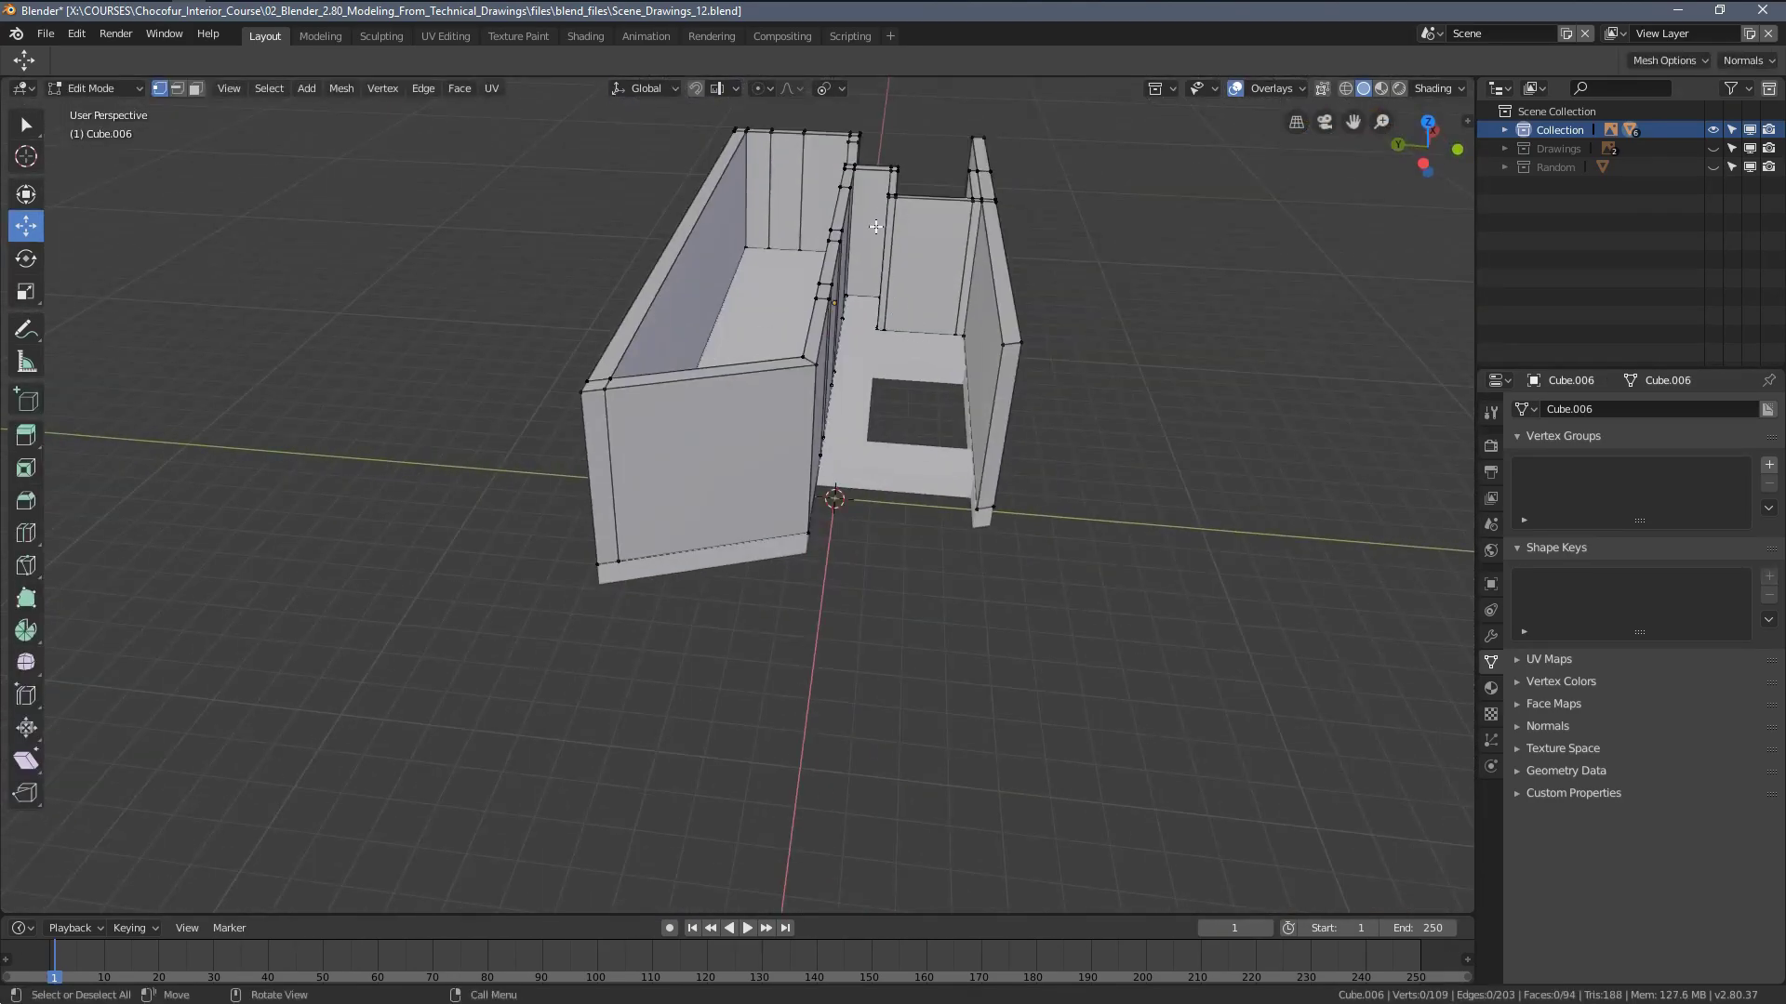
middle_click_drag(823, 609, 834, 518)
scroll(833, 518, "up", 8)
mouse_move(1047, 562)
middle_mouse_down()
mouse_move(1000, 533)
mouse_move(1028, 578)
middle_mouse_up()
scroll(1073, 590, "down", 4)
Open the floor slab's mesh for editing with the two vertices of its misaligned outer corner selected
key("Tab")
scroll(949, 493, "up", 4)
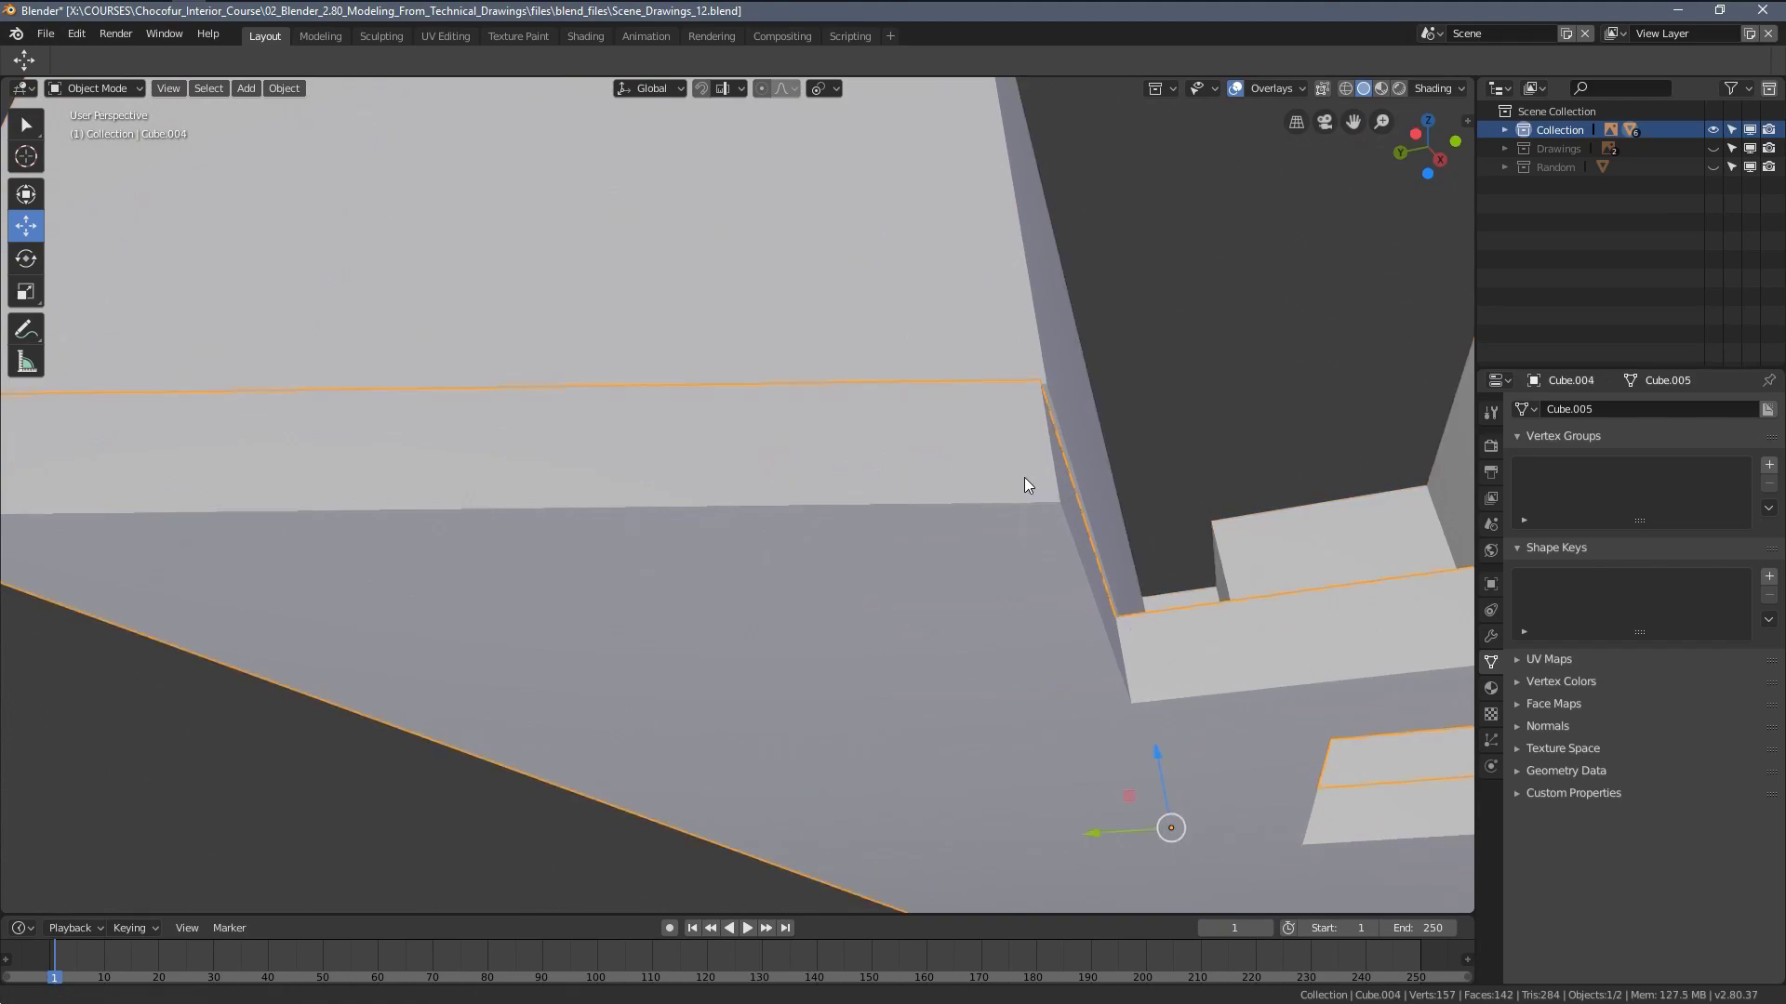
middle_click_drag(1024, 477, 873, 517)
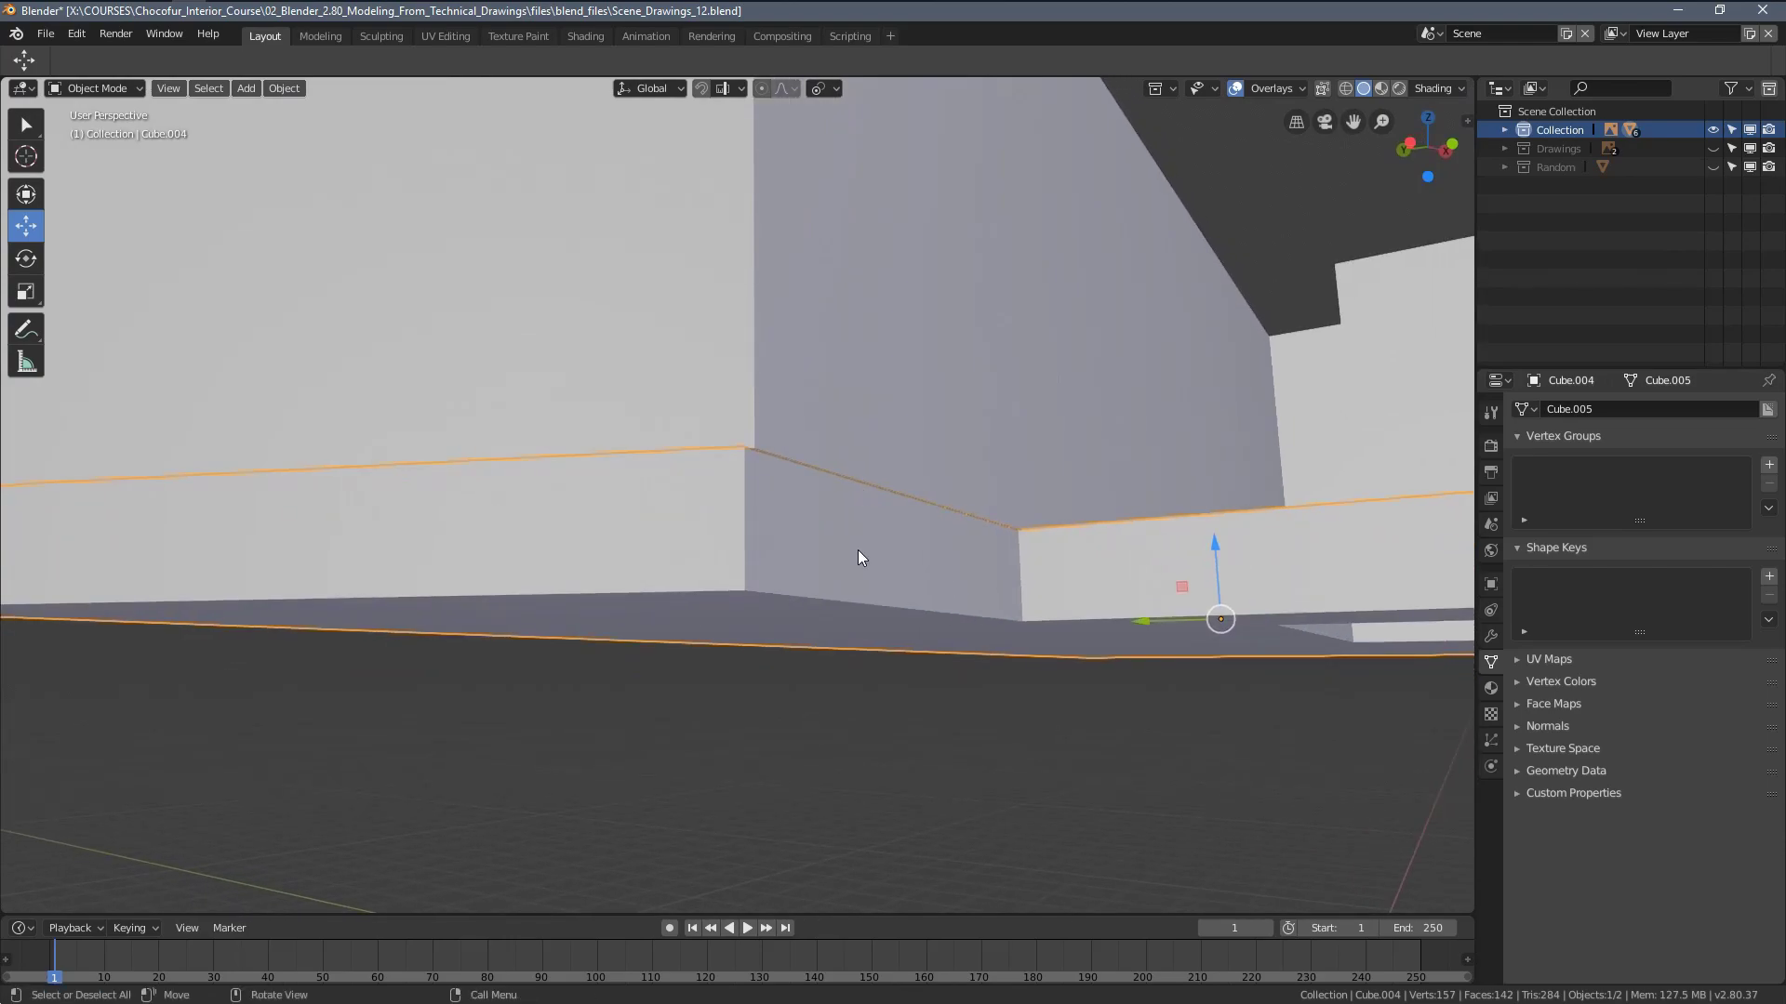
scroll(858, 549, "down", 1)
scroll(789, 498, "down", 2)
middle_click_drag(828, 456, 973, 633)
scroll(889, 487, "down", 1)
key("Tab")
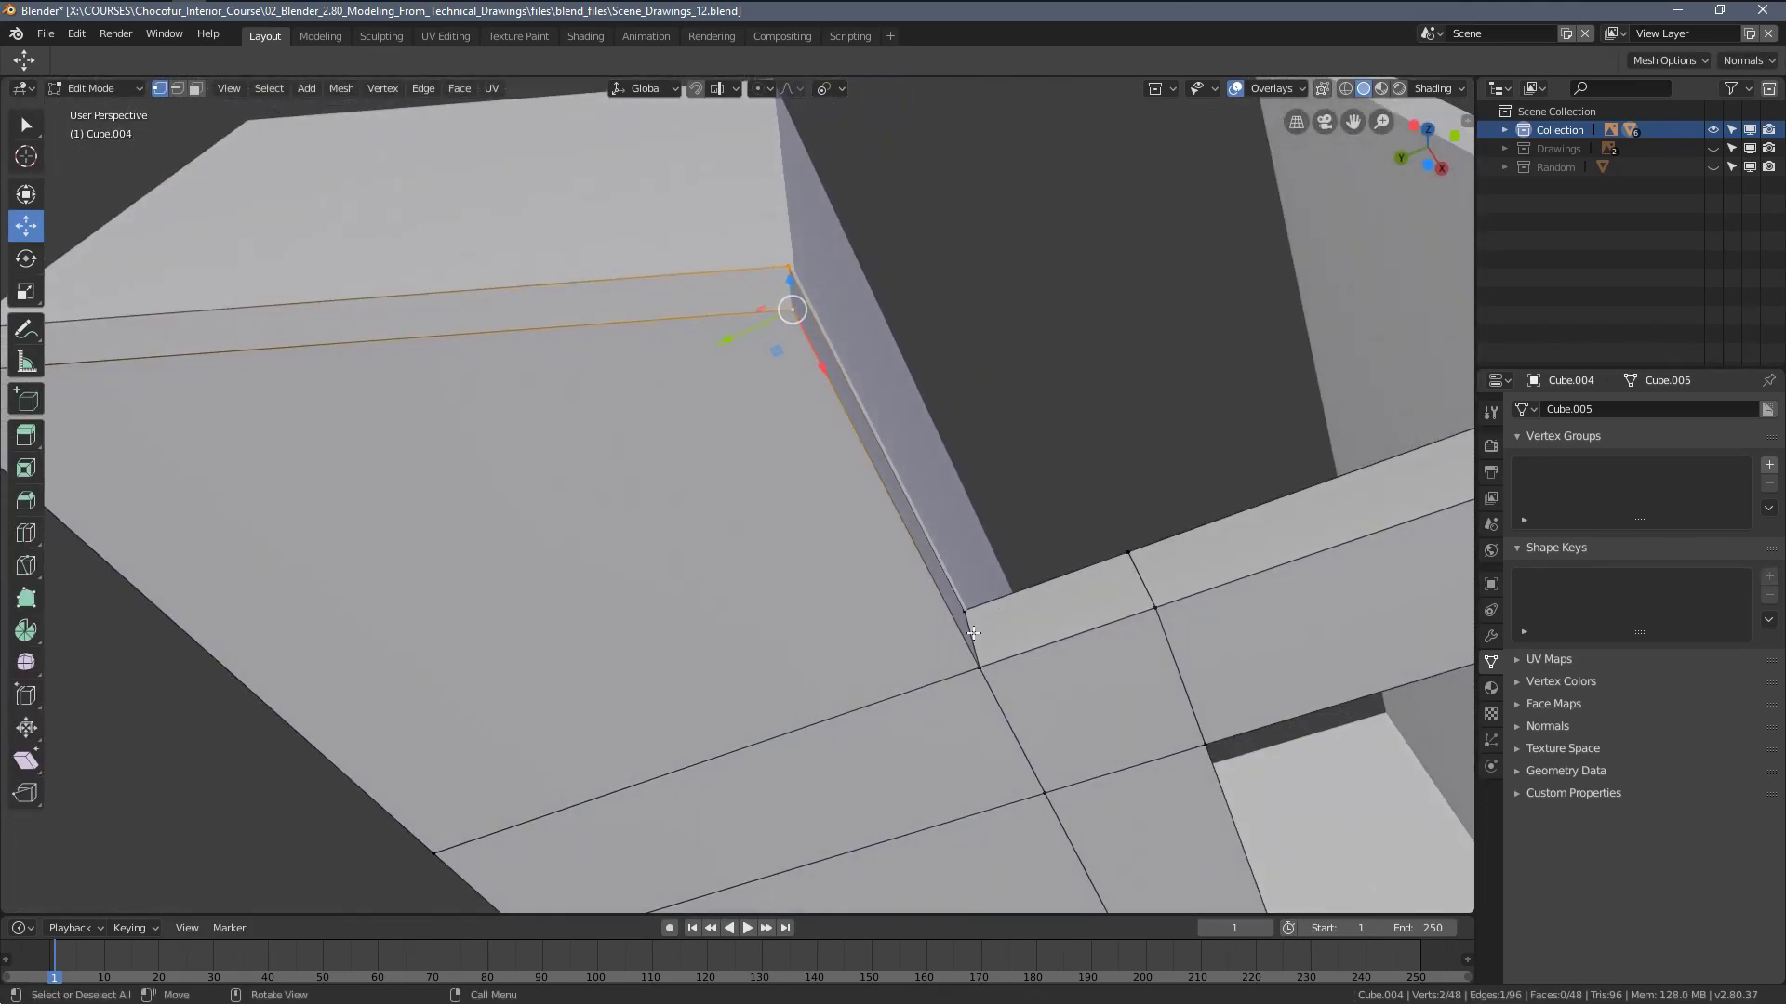
middle_click_drag(802, 422, 853, 452)
Set the snapping type to Vertex
left_click(789, 86)
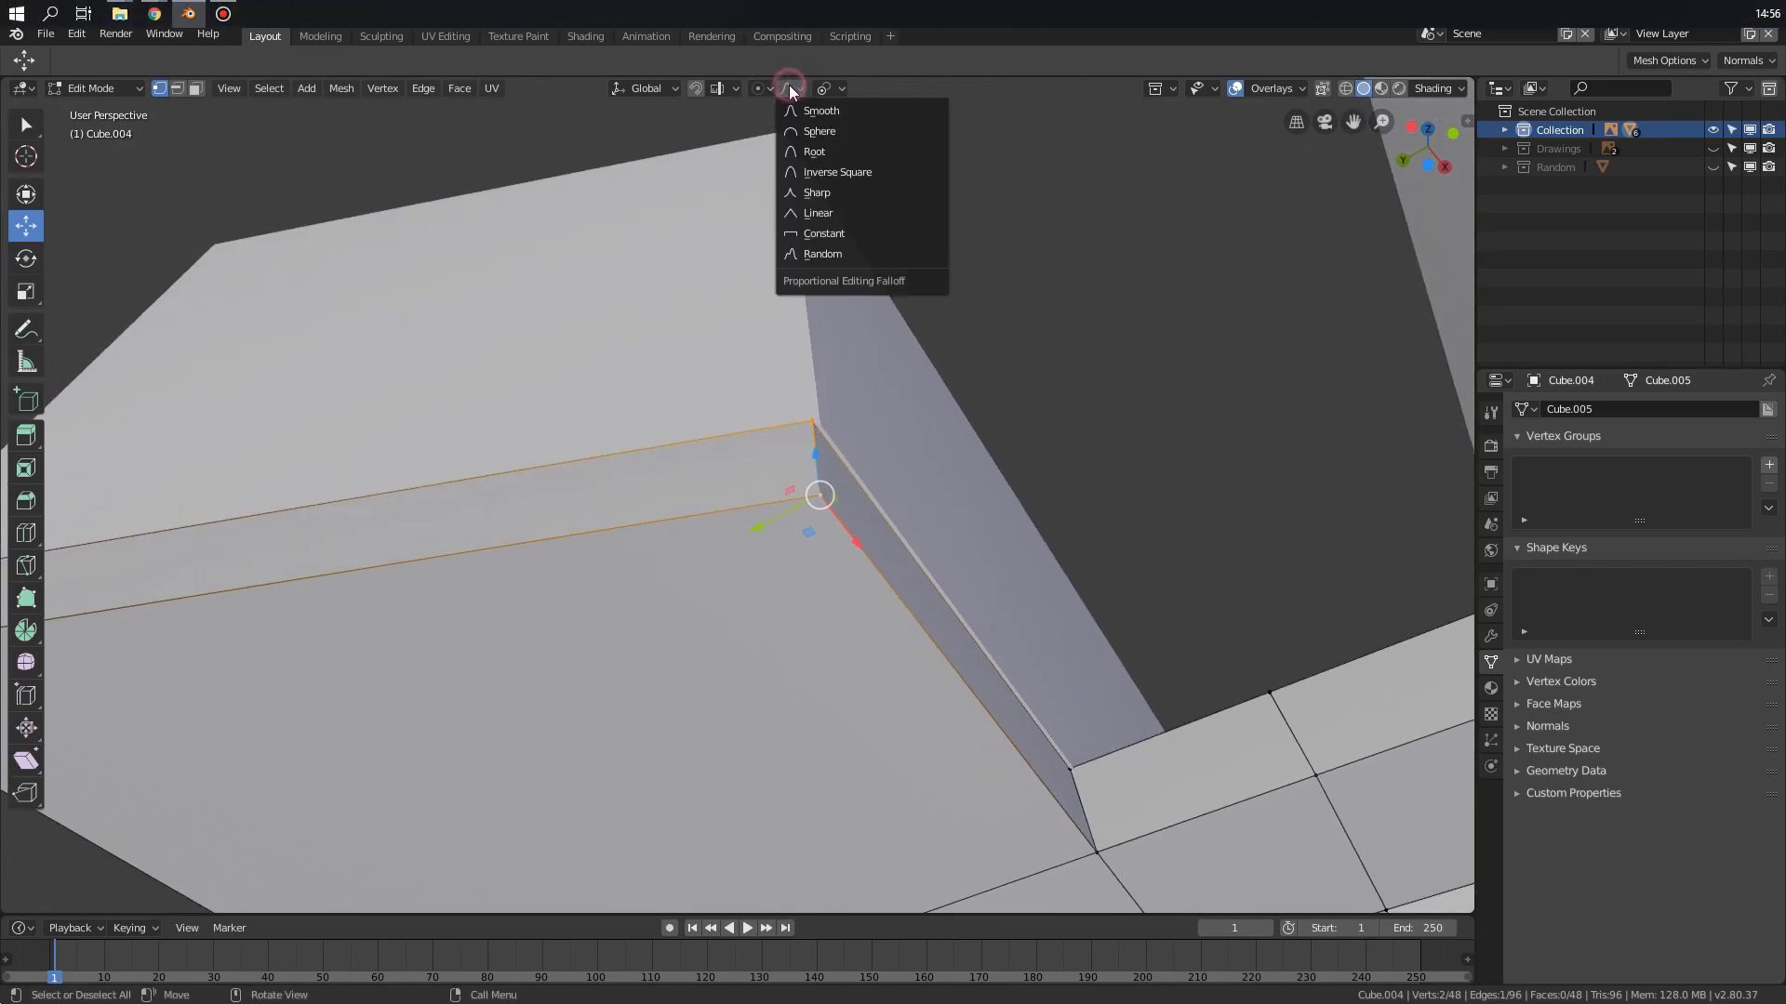
left_click(716, 89)
left_click(677, 164)
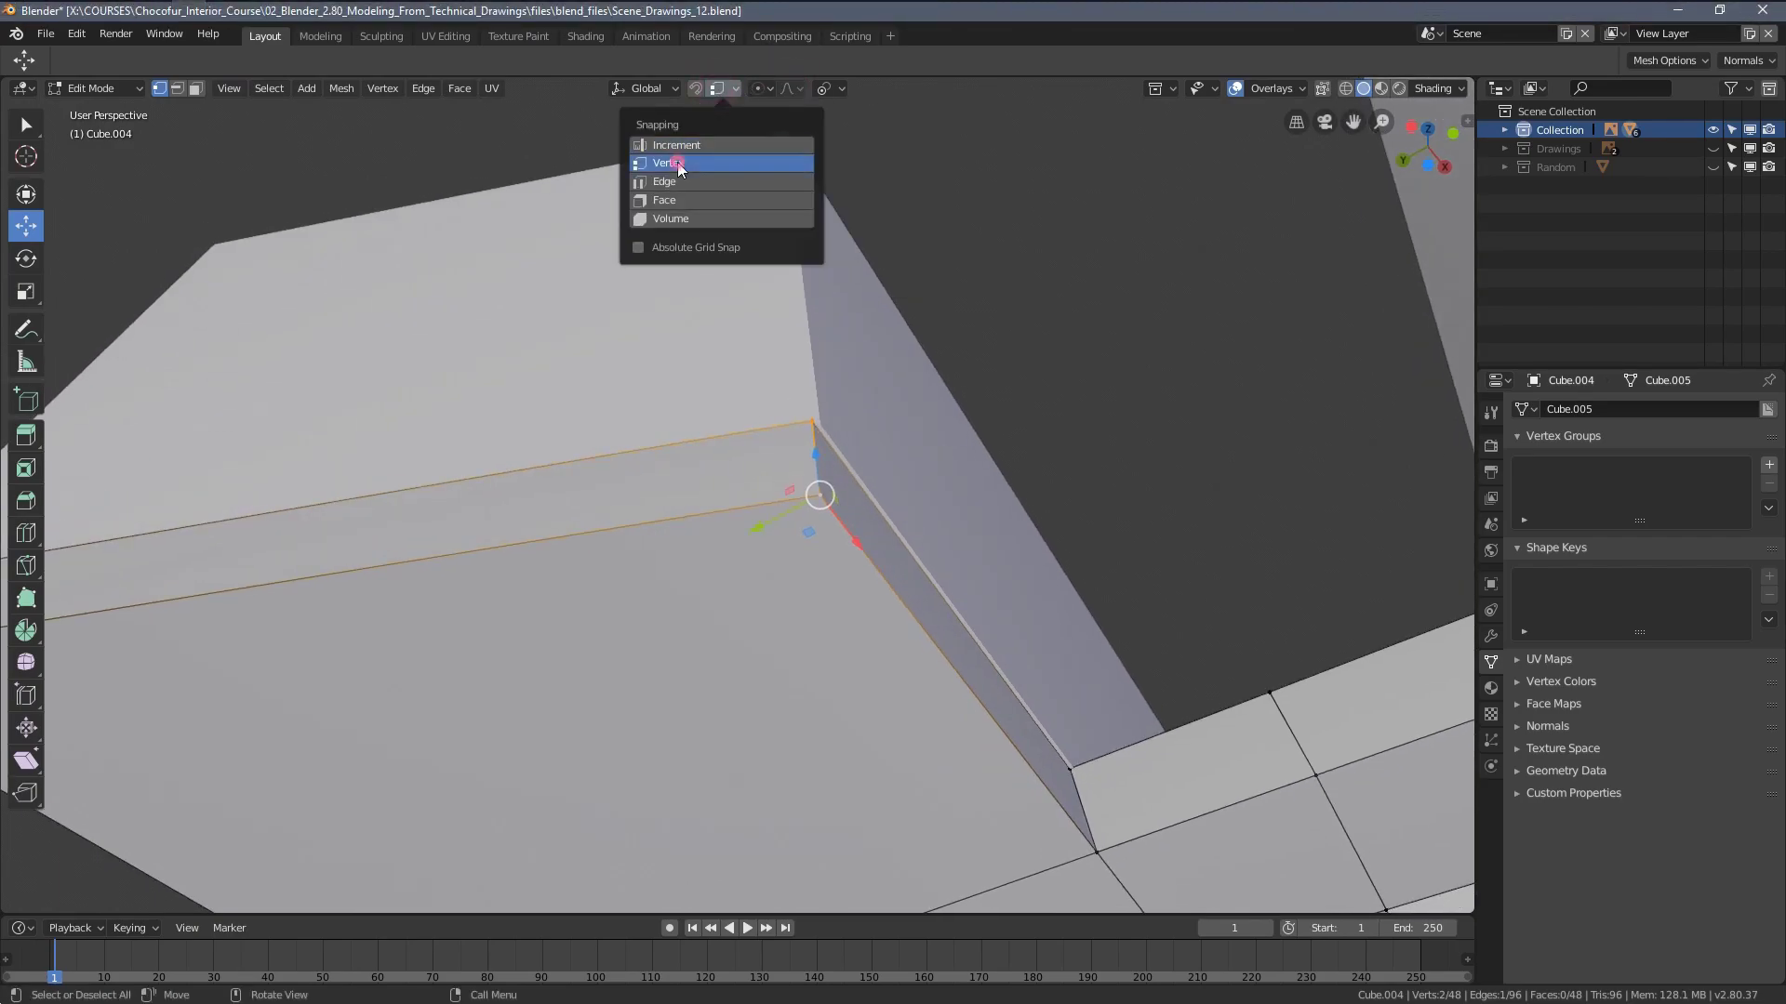
left_click(722, 90)
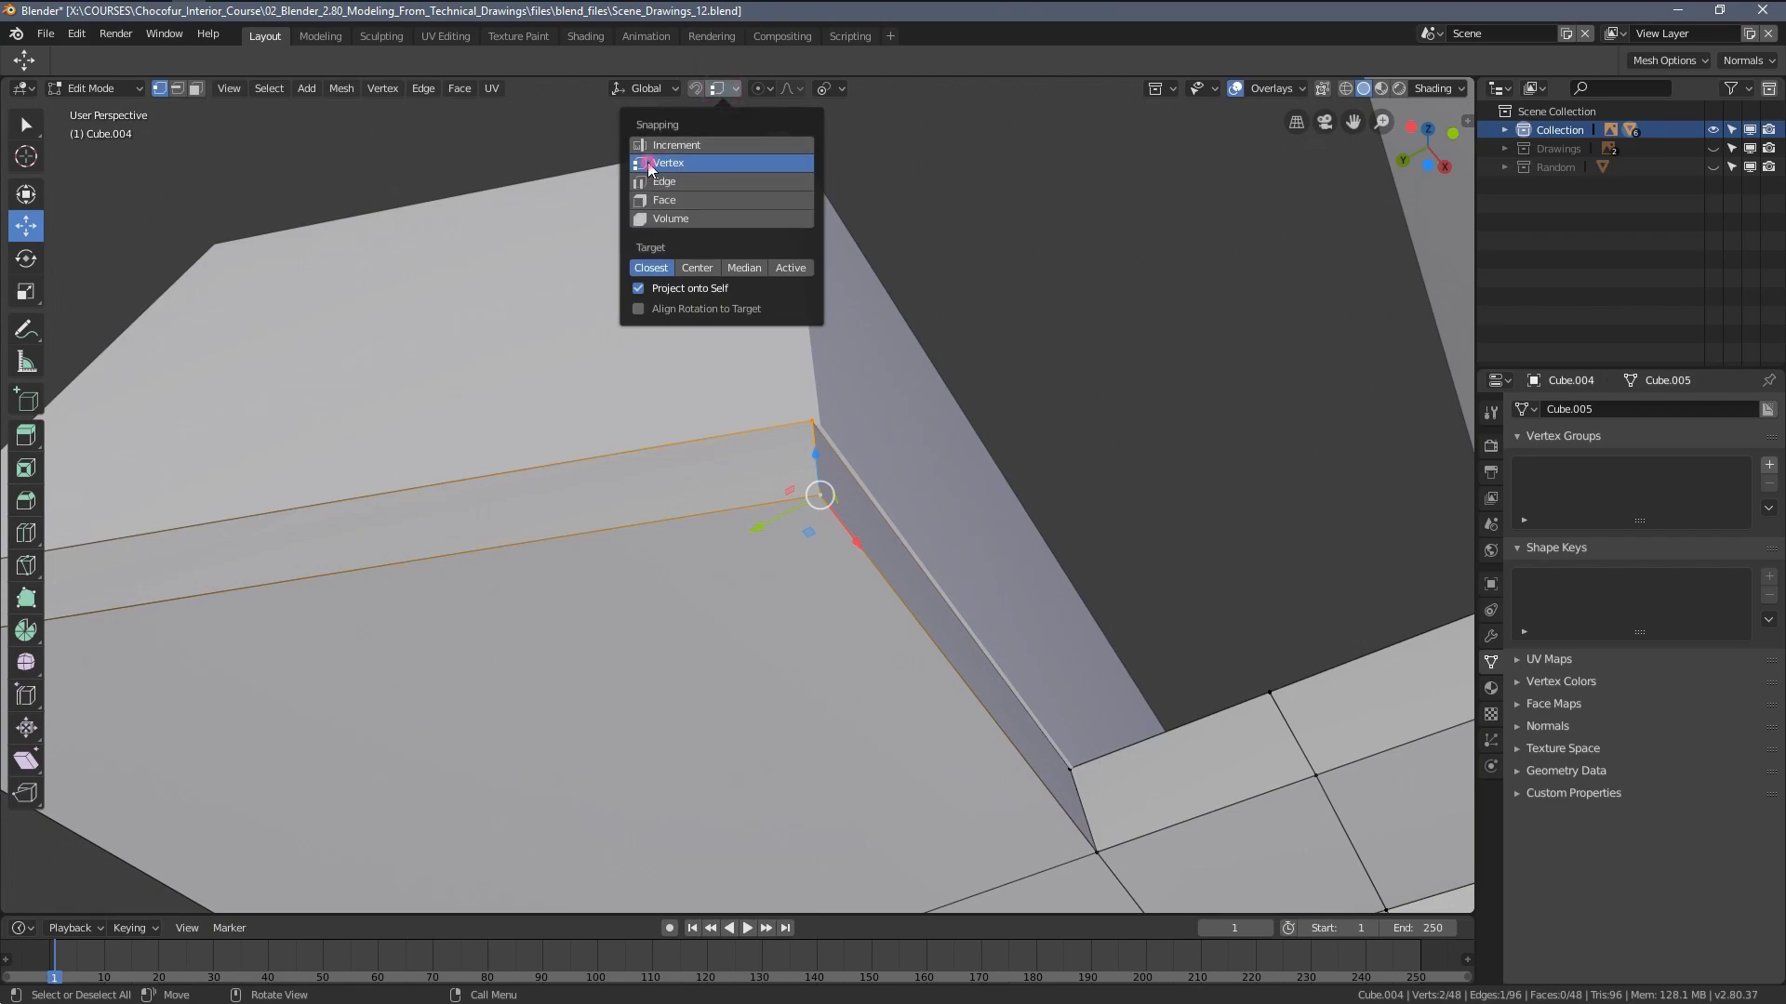
Move the slab's selected corner edge with Z locked, snapping it onto the wall's corner vertex
scroll(830, 445, "up", 2)
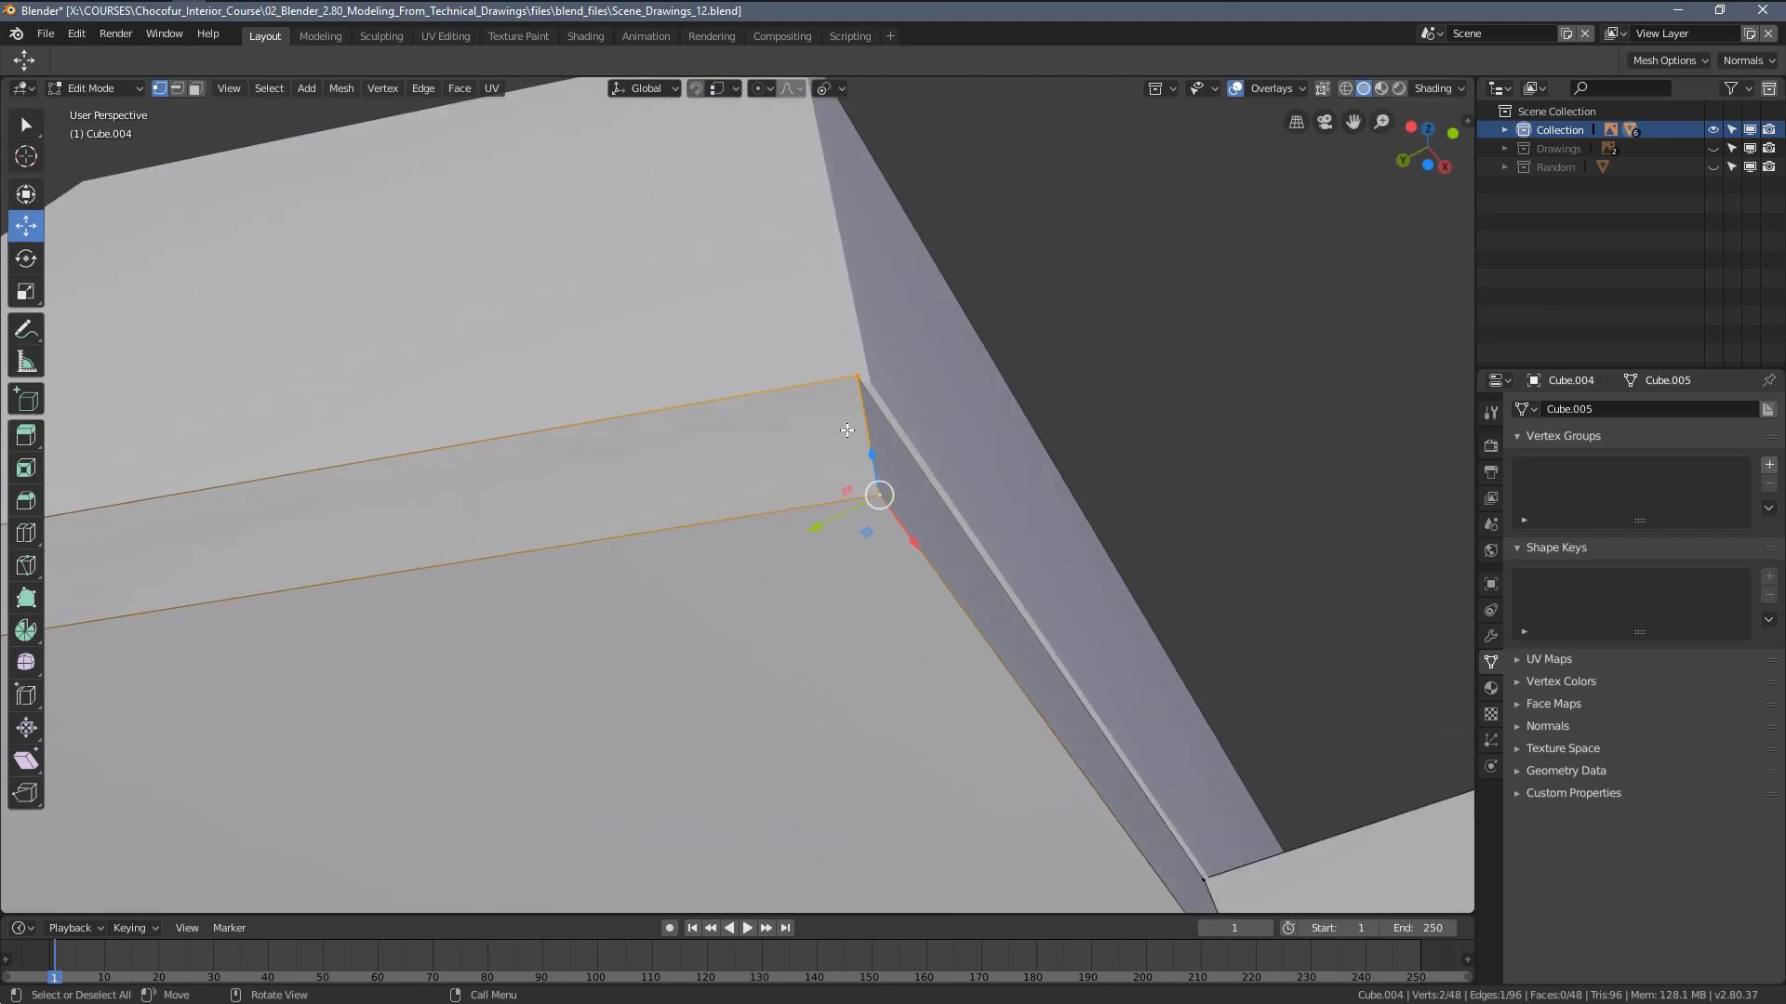
key("g")
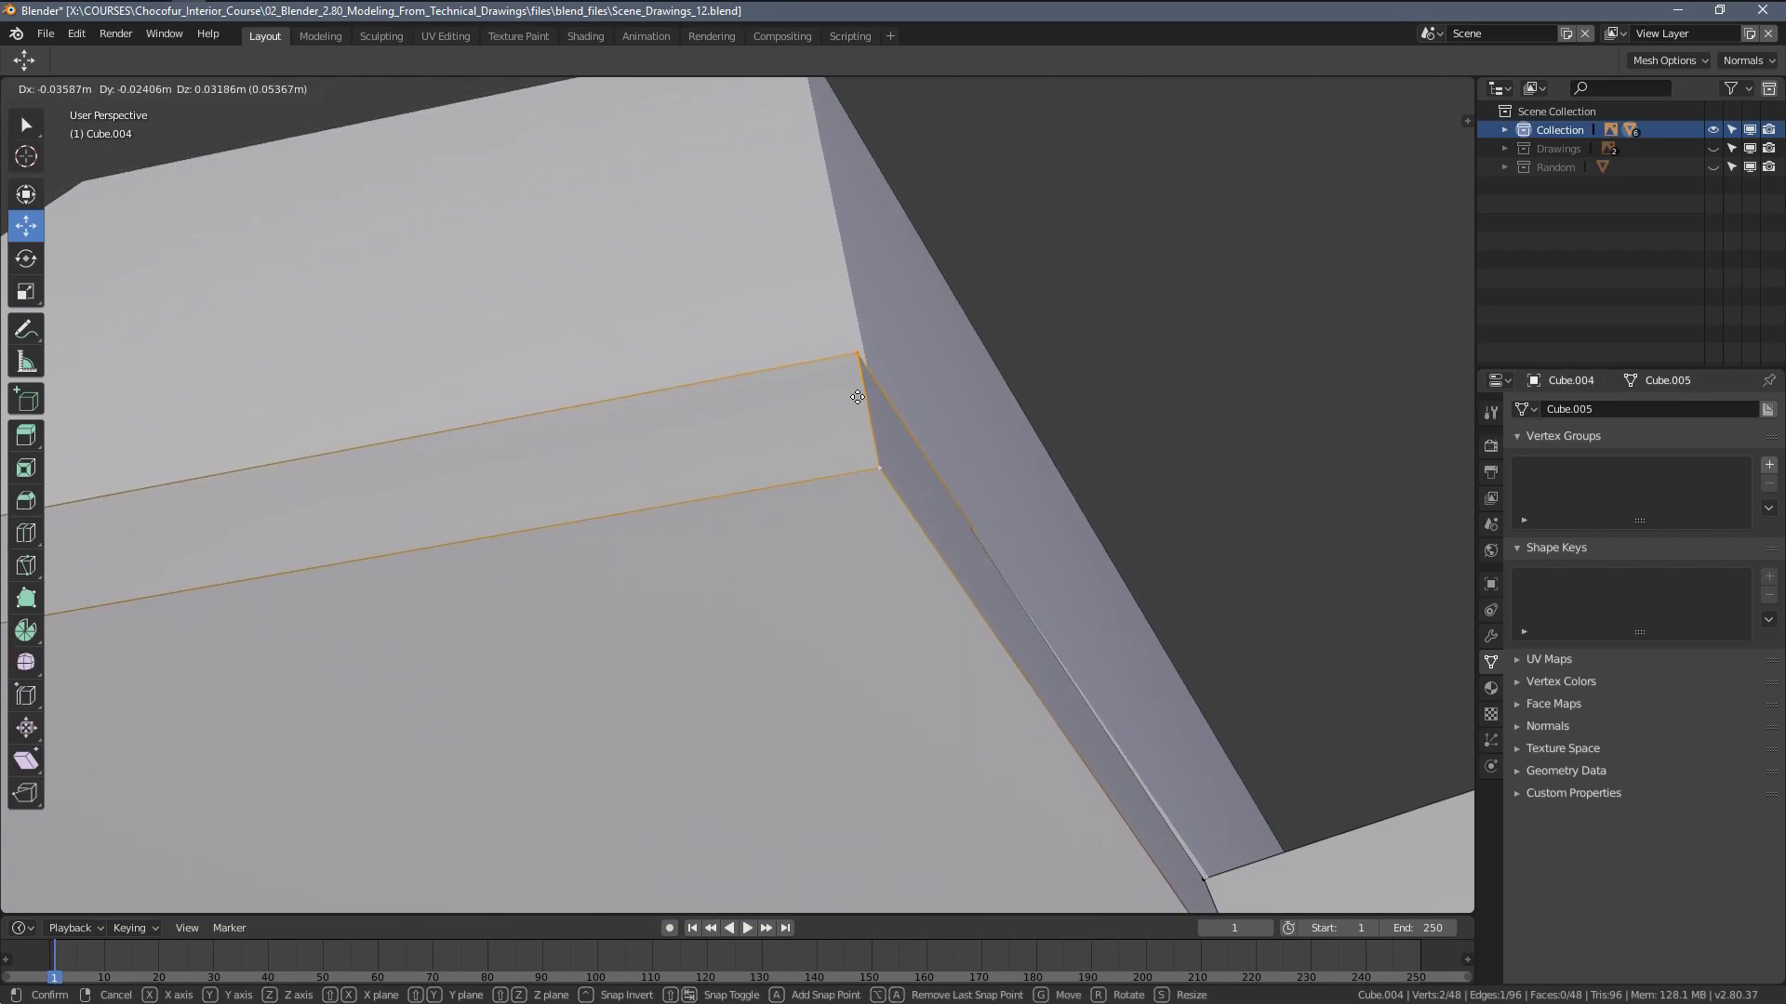
key("shift+z")
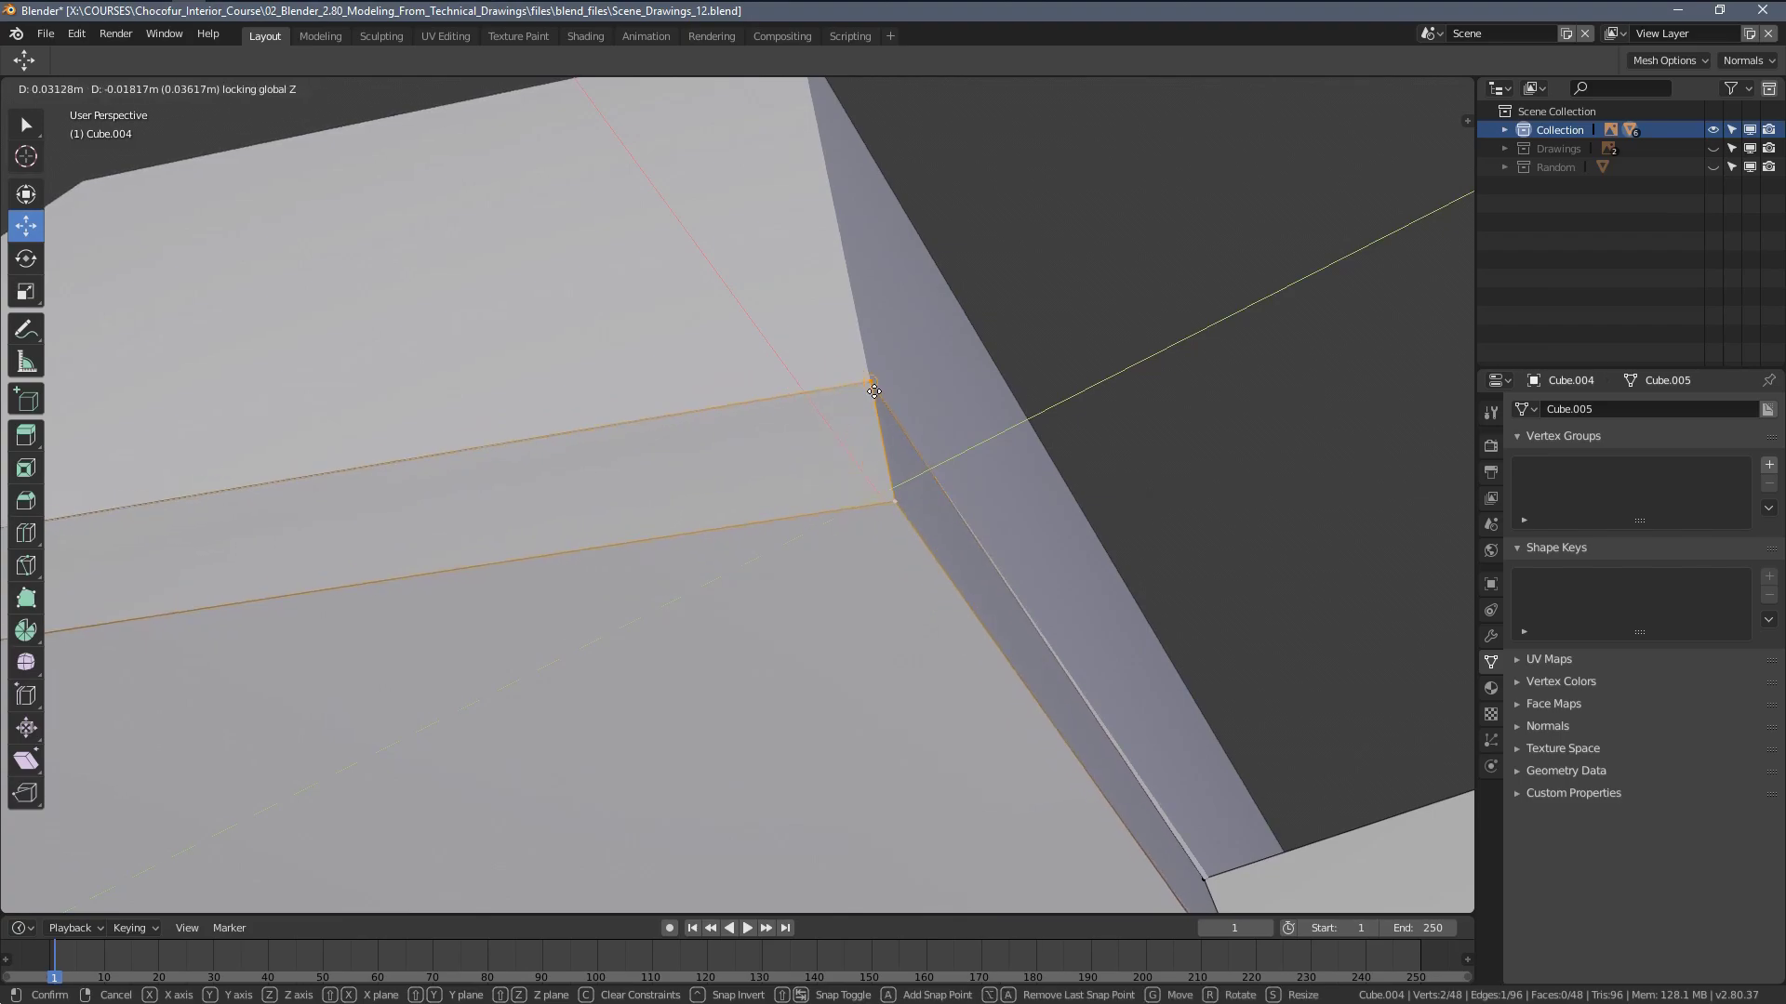
left_click(881, 386)
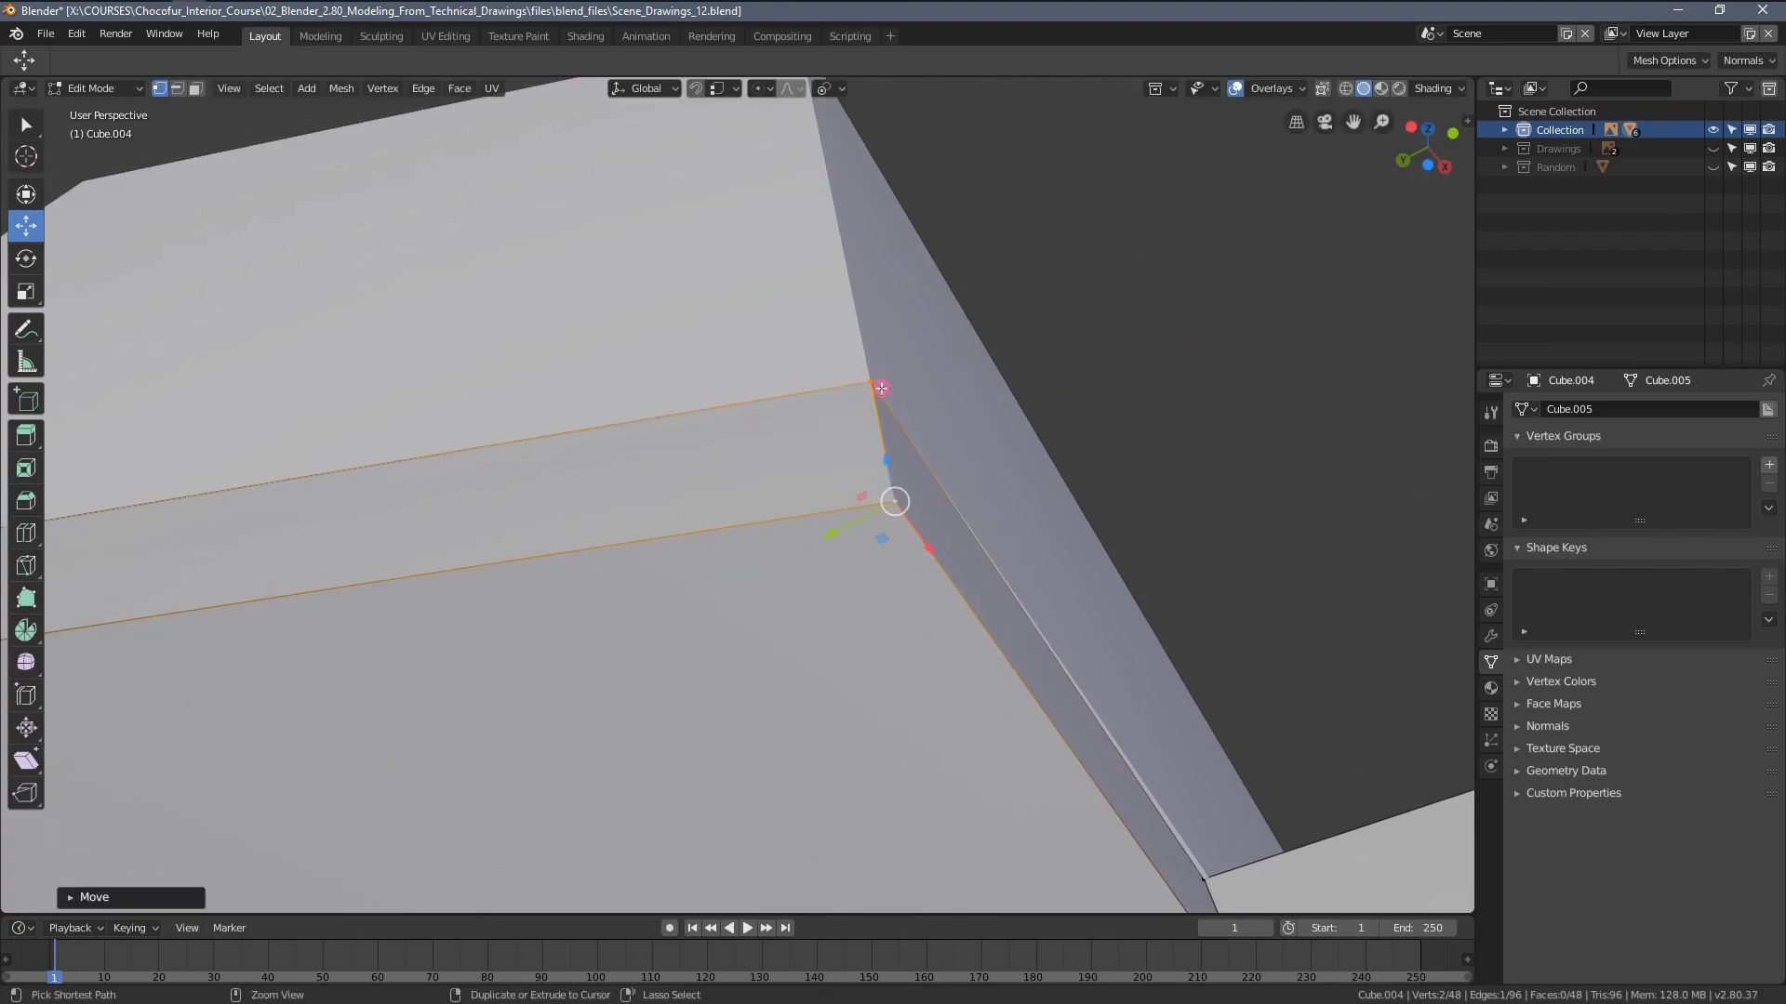
Show the floor slab in a wireframe top view and resume editing its mesh
middle_click_drag(884, 502, 1026, 576)
scroll(759, 625, "up", 2)
key("Tab")
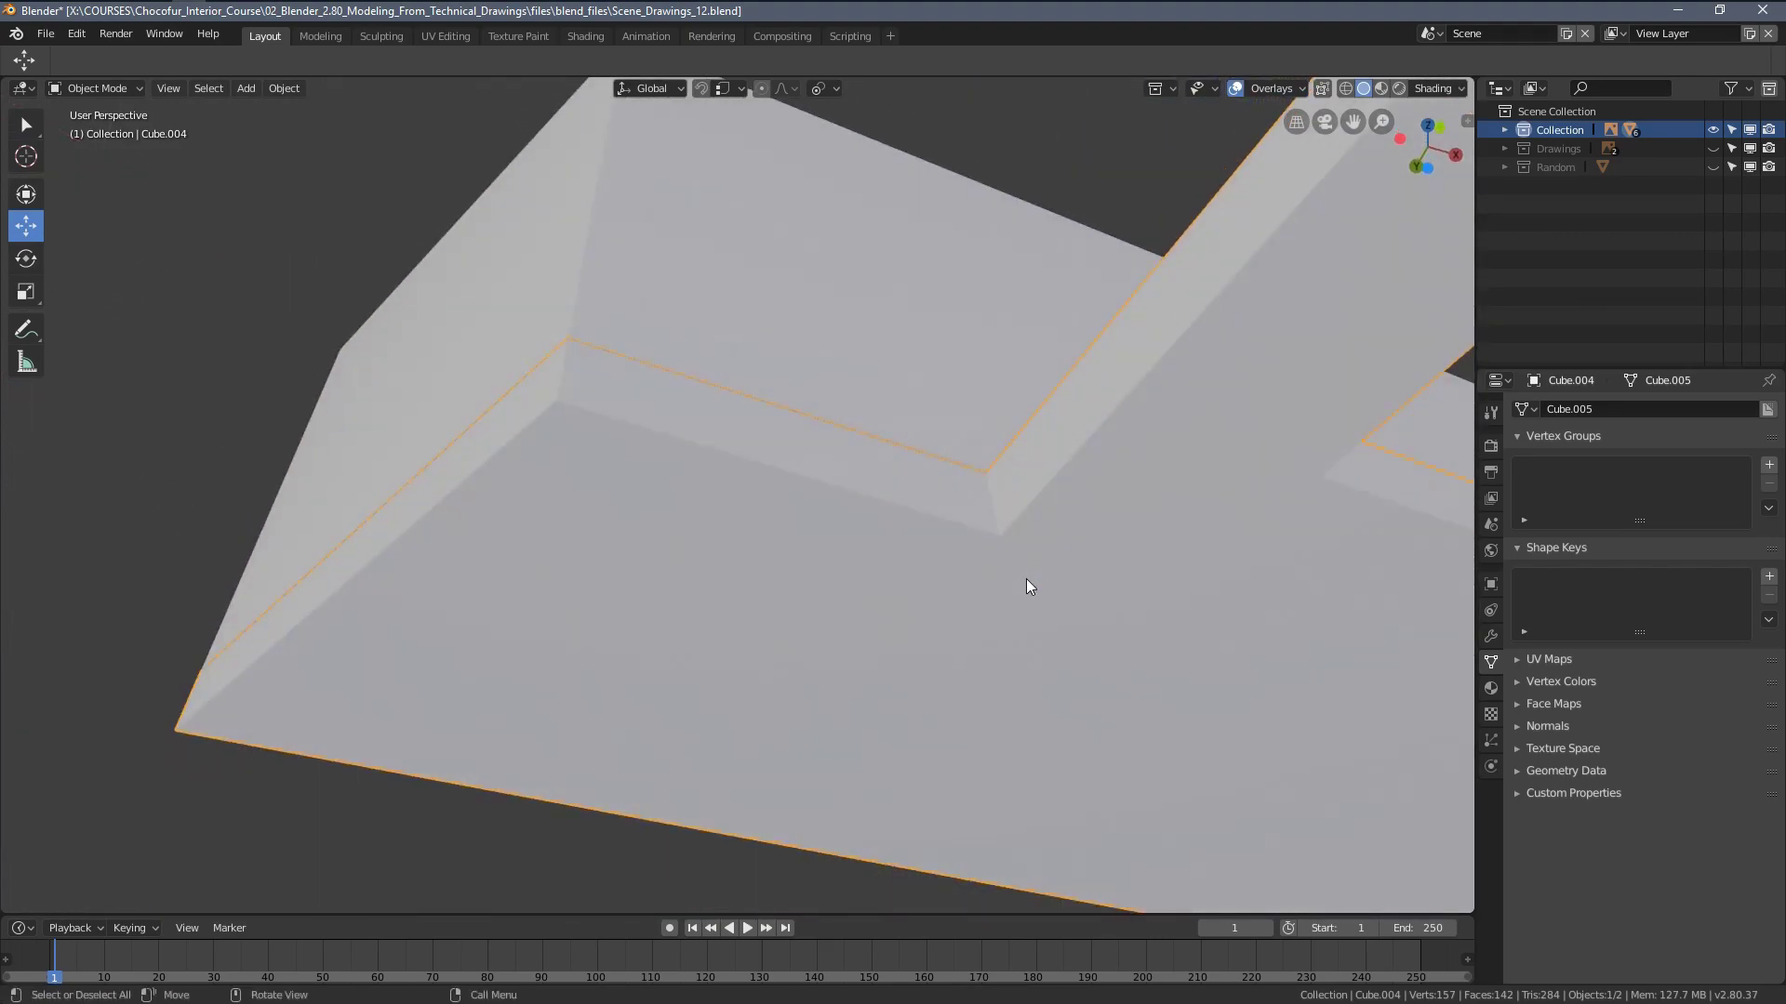
key("KP_7")
key("z")
left_click(918, 580)
key("Tab")
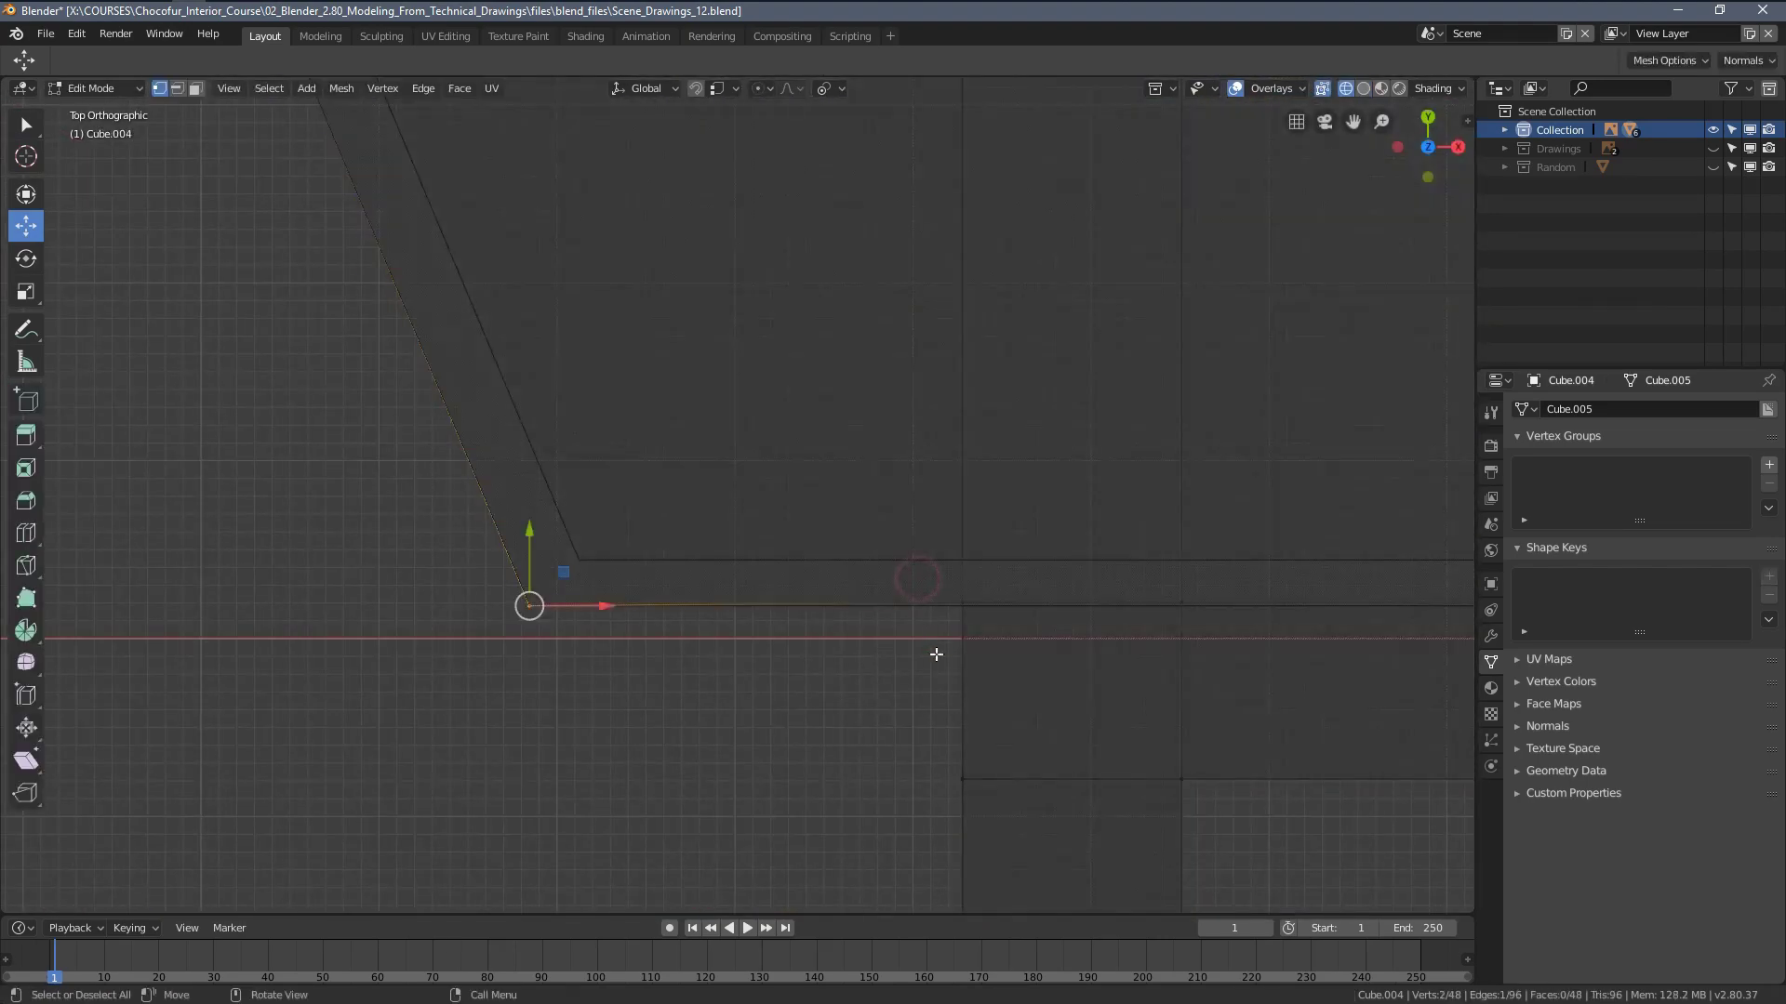
Clear the selection and box-select the slab vertices where the corridor floor meets the long wall
middle_click_drag(920, 660, 878, 616, "shift")
scroll(878, 615, "up", 1)
key("a")
scroll(725, 598, "up", 3)
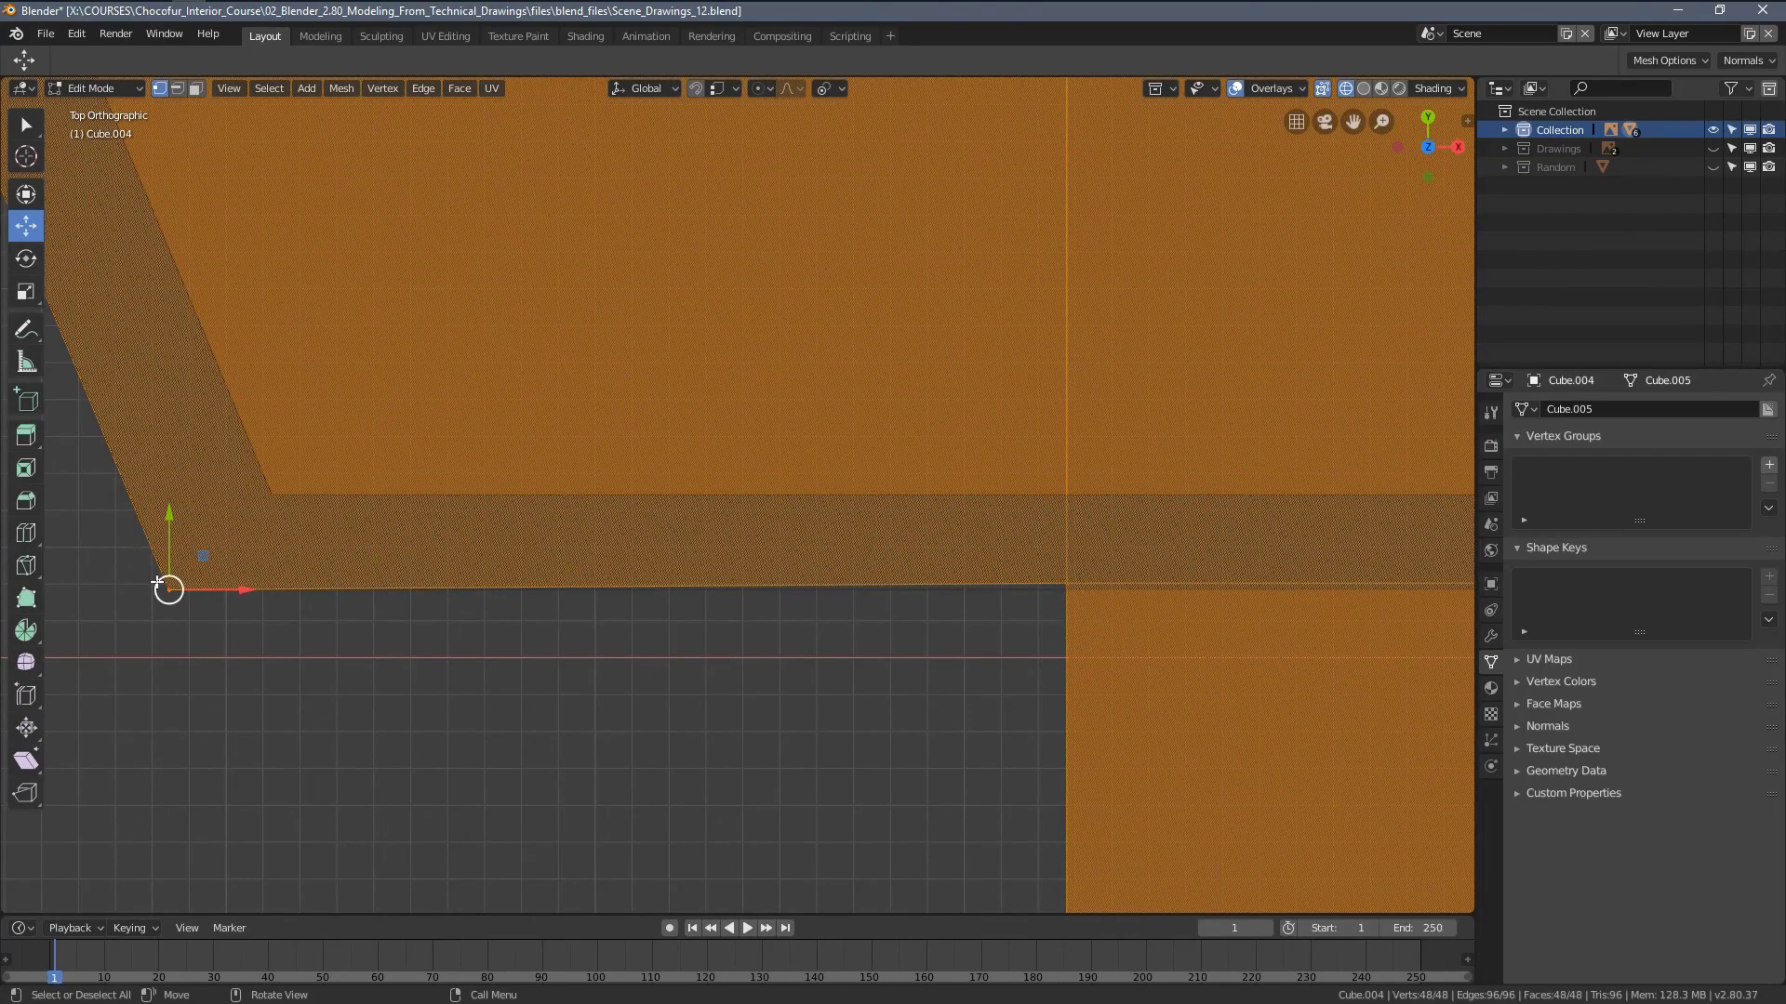
key("alt+a")
middle_click_drag(1104, 621, 1036, 610, "shift")
key("b")
left_click_drag(968, 554, 1068, 654)
middle_click_drag(1055, 653, 863, 600, "shift")
scroll(863, 599, "up", 4)
scroll(863, 600, "up", 3)
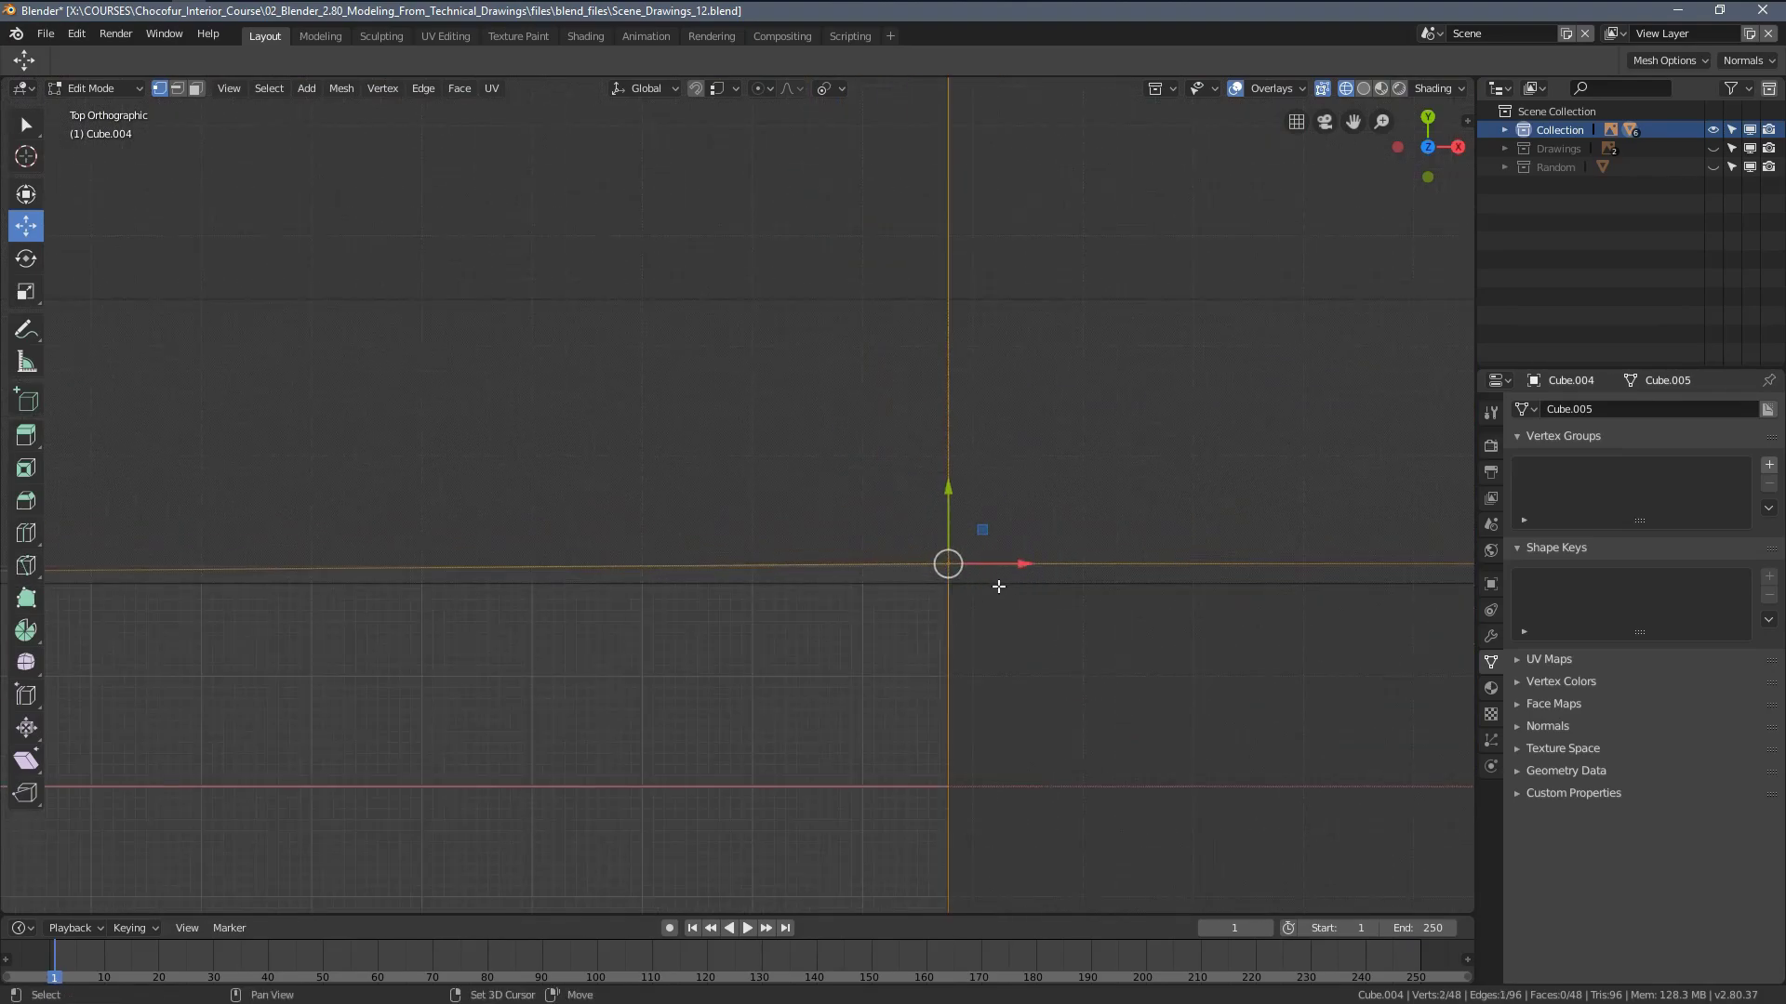
key("g")
key("y")
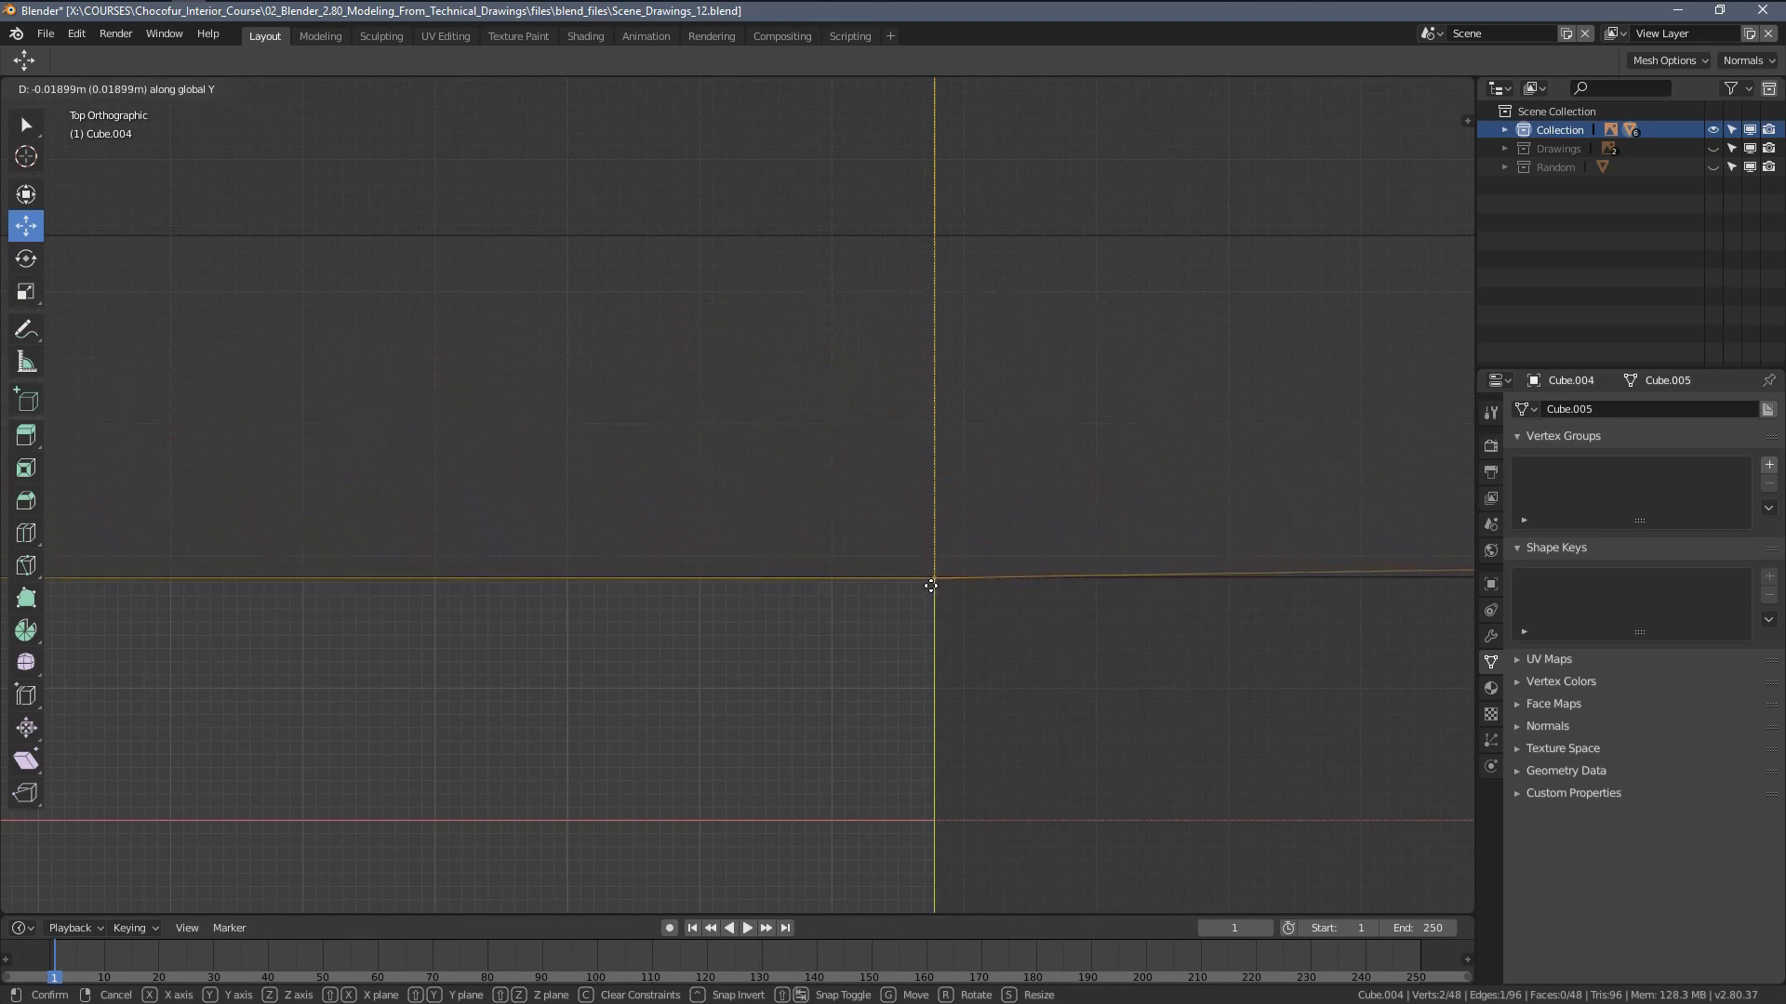
left_click(916, 561)
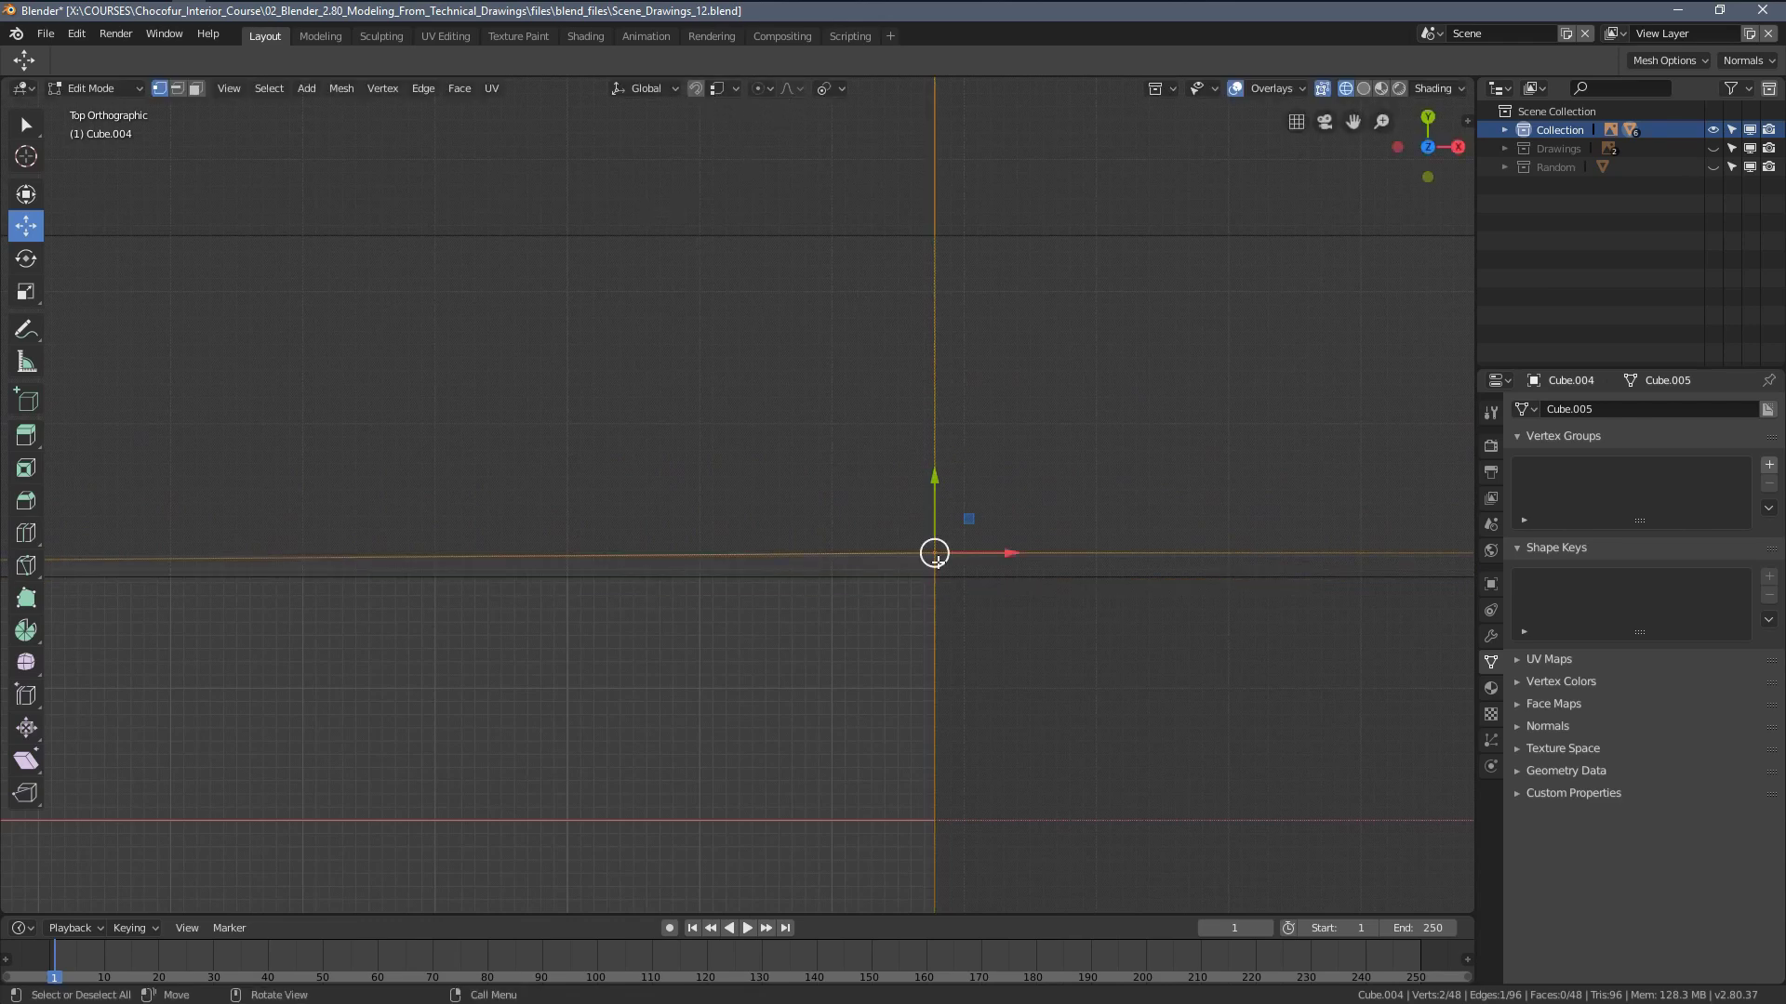
Replace the wireframe display with a shaded perspective view of the selected slab edge from below
mouse_move(937, 560)
middle_mouse_down()
mouse_move(1008, 551)
mouse_move(994, 563)
mouse_move(1019, 469)
mouse_move(1009, 349)
middle_mouse_up()
key("shift+z")
mouse_move(898, 469)
middle_mouse_down()
mouse_move(896, 491)
mouse_move(890, 477)
middle_mouse_up()
key("g")
key("y")
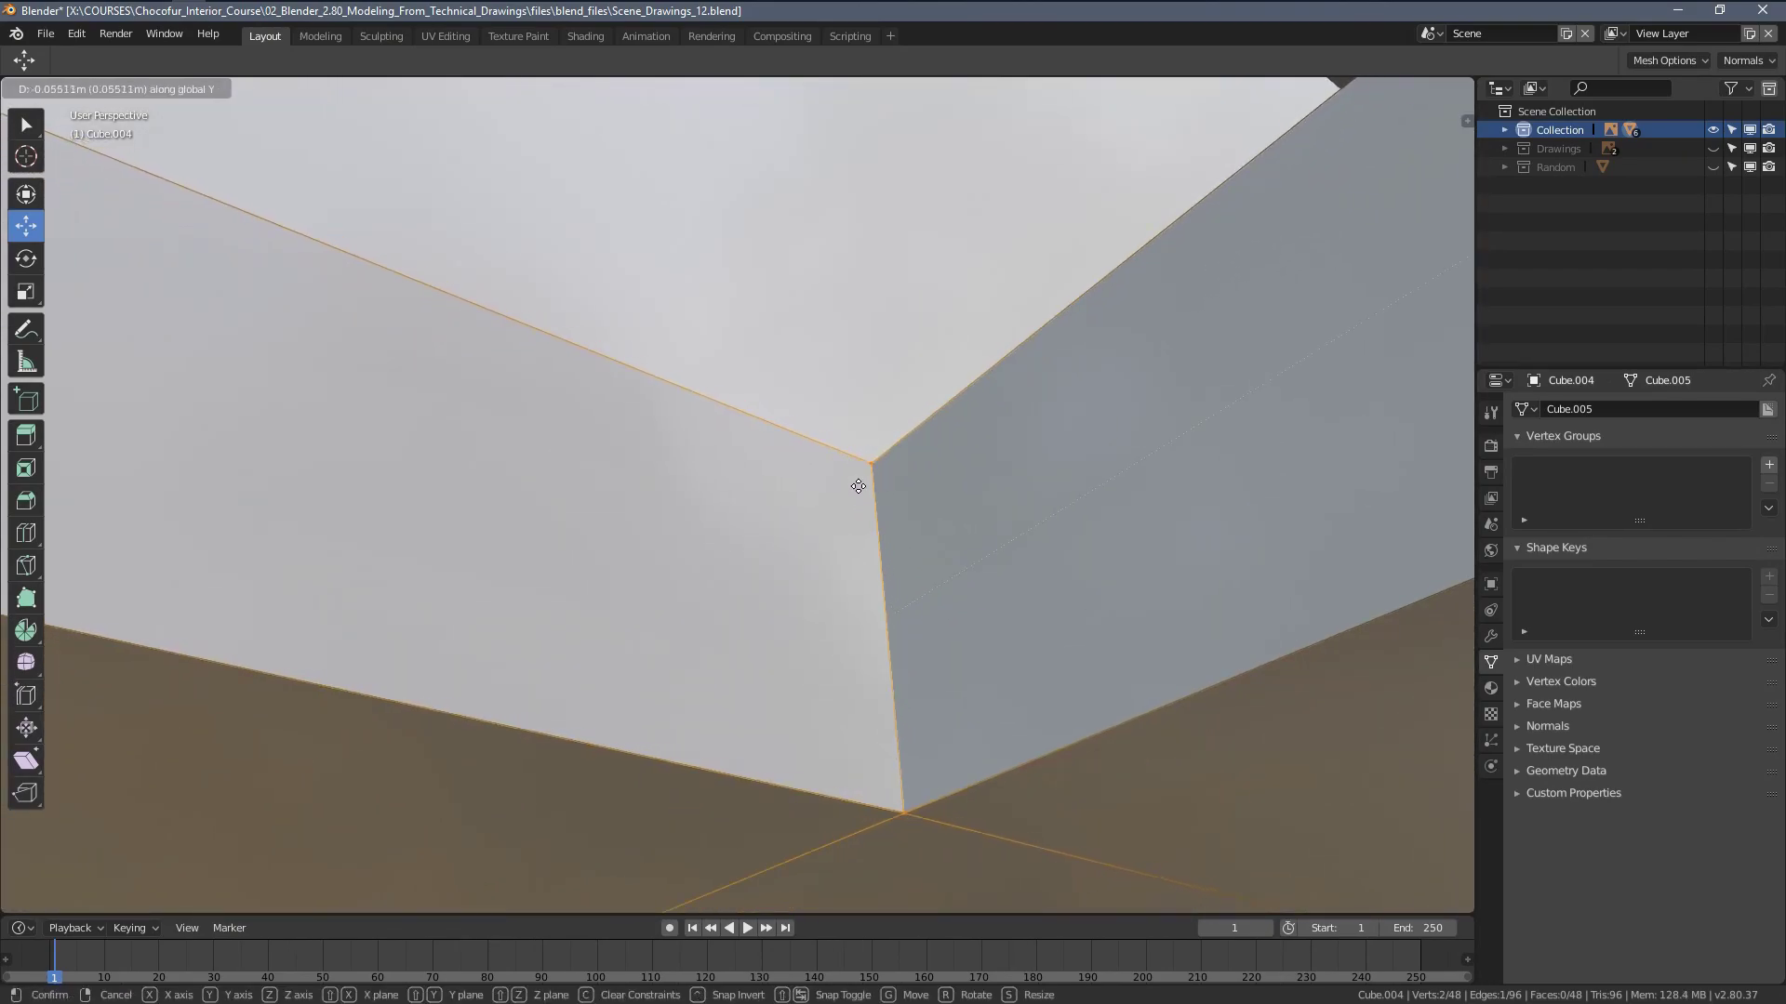
right_click(829, 467)
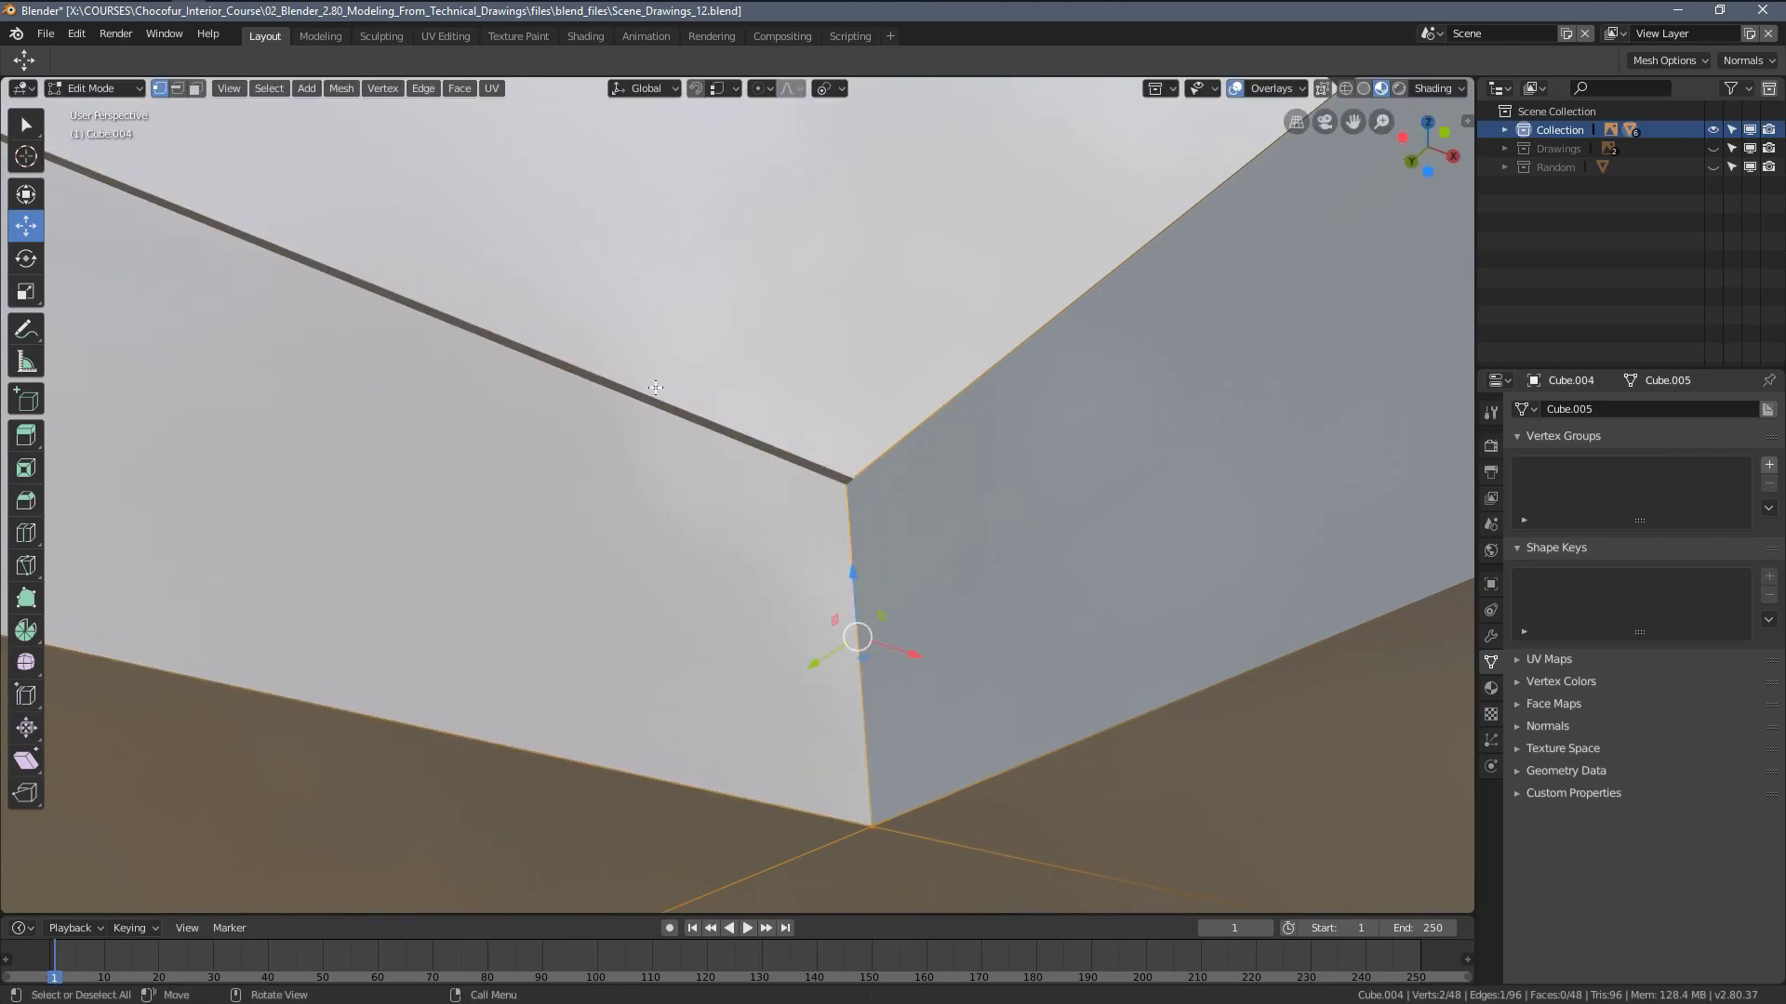
Change the snap target and move the selected slab corner edge along Y, snapping it flush with the wall's bottom edge
left_click(729, 94)
left_click(681, 182)
key("g")
key("y")
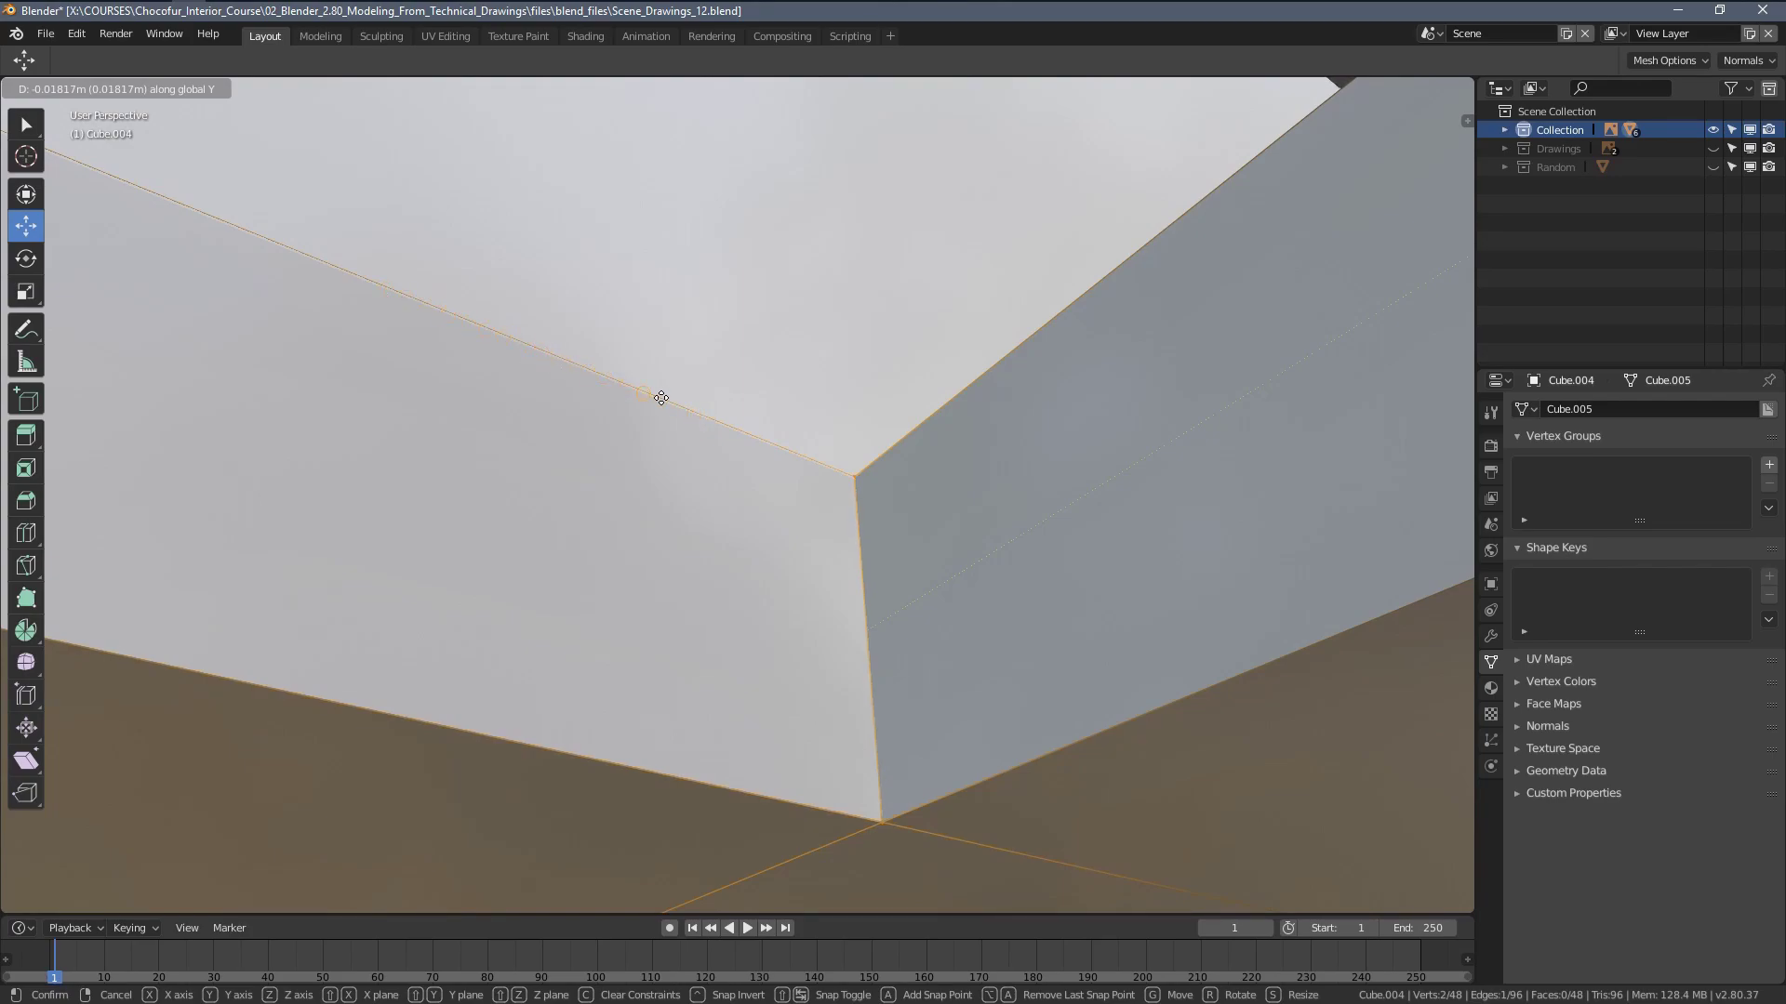
left_click(632, 391)
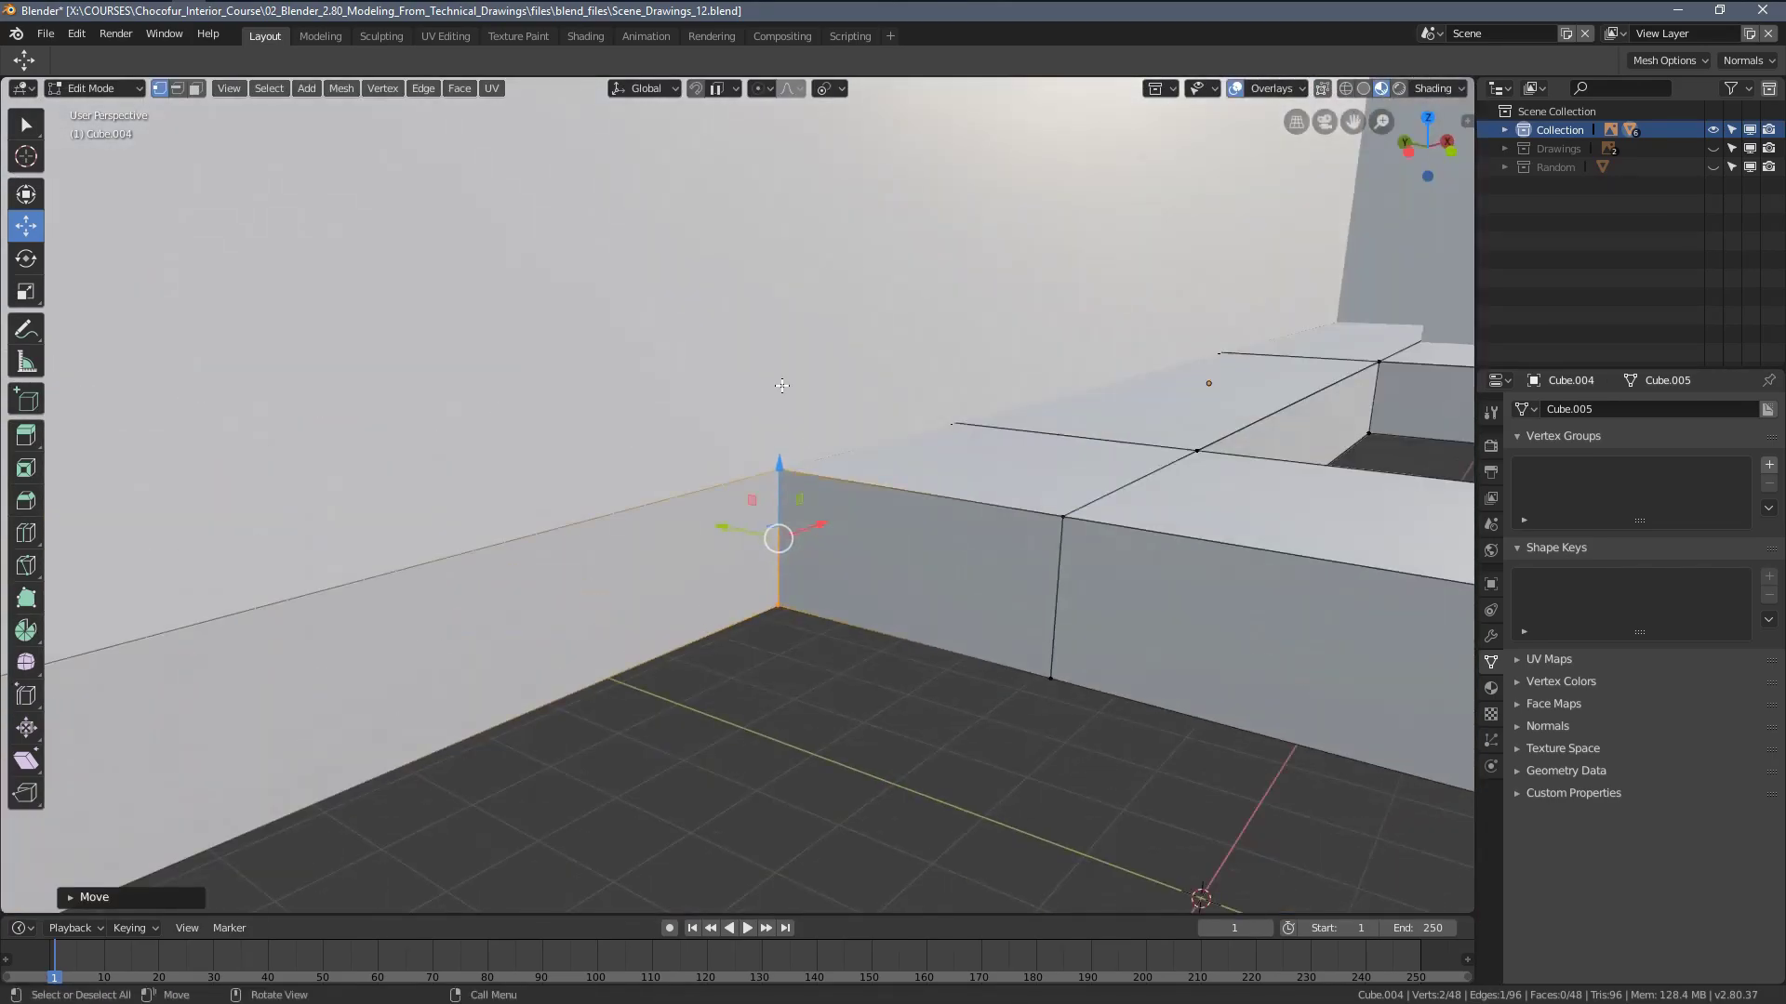
Check the upper wall's mesh at the slab corner, and reopen the slab's mesh for editing
left_click(755, 333)
scroll(792, 484, "up", 1)
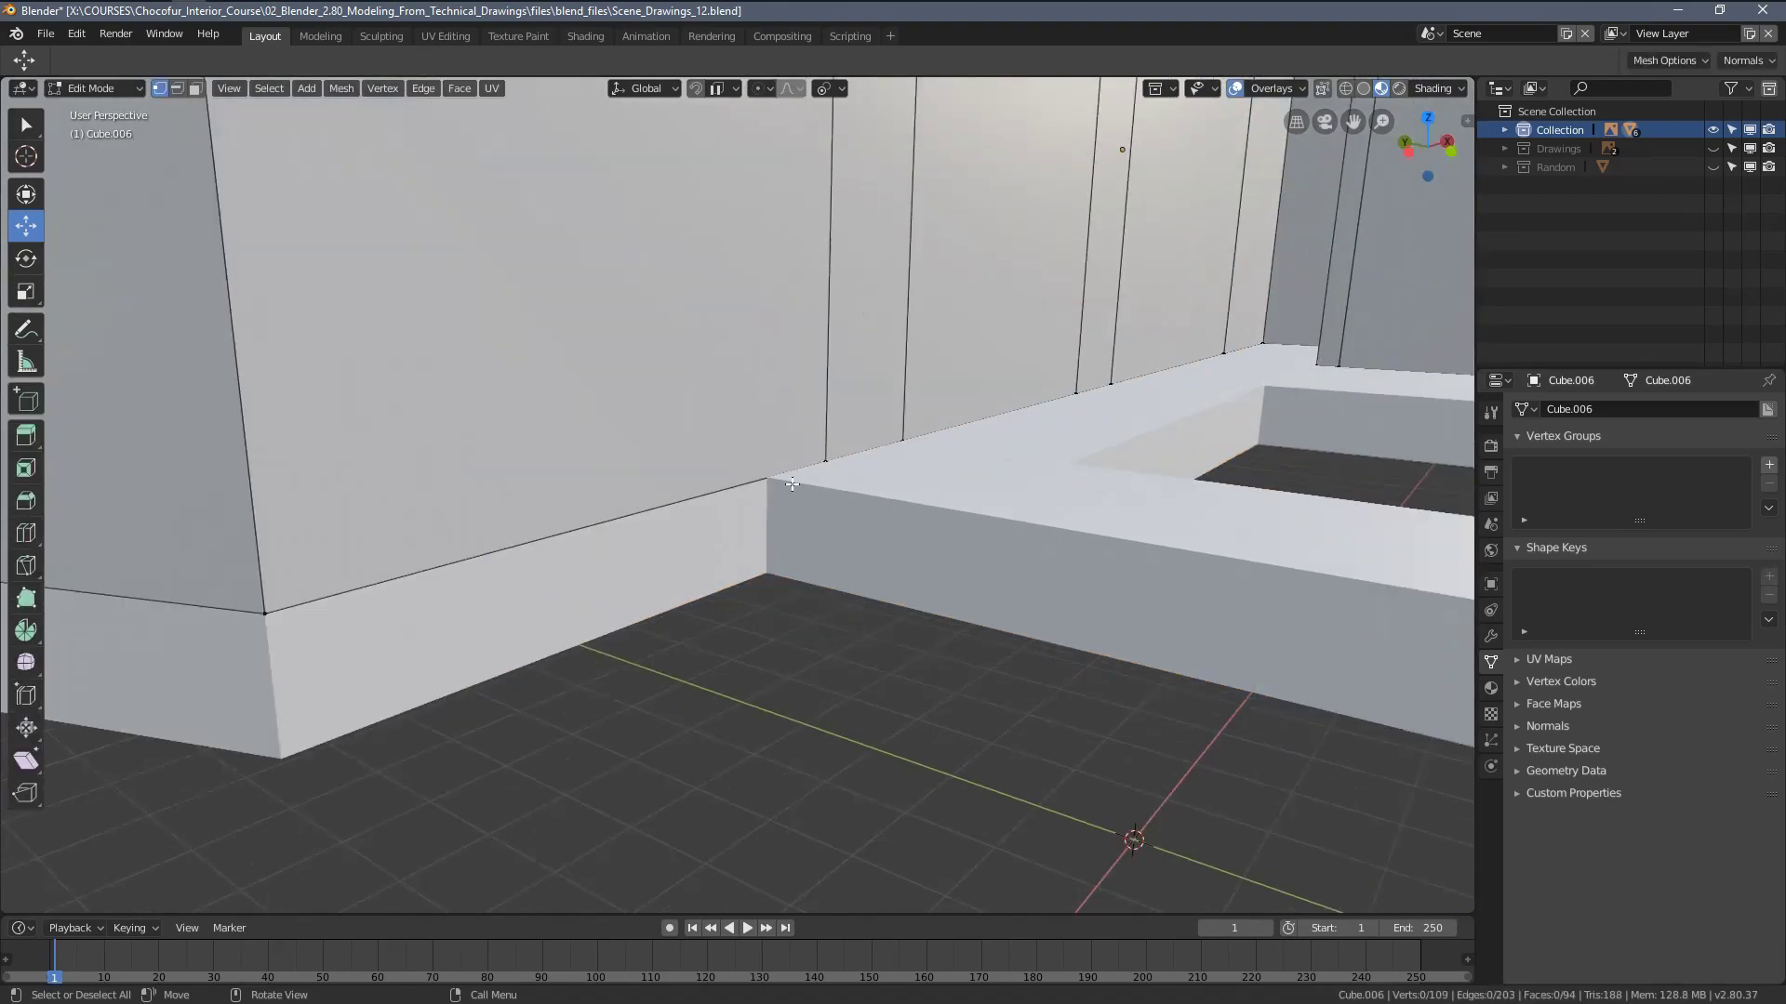
middle_click_drag(792, 475, 898, 495)
key("Tab")
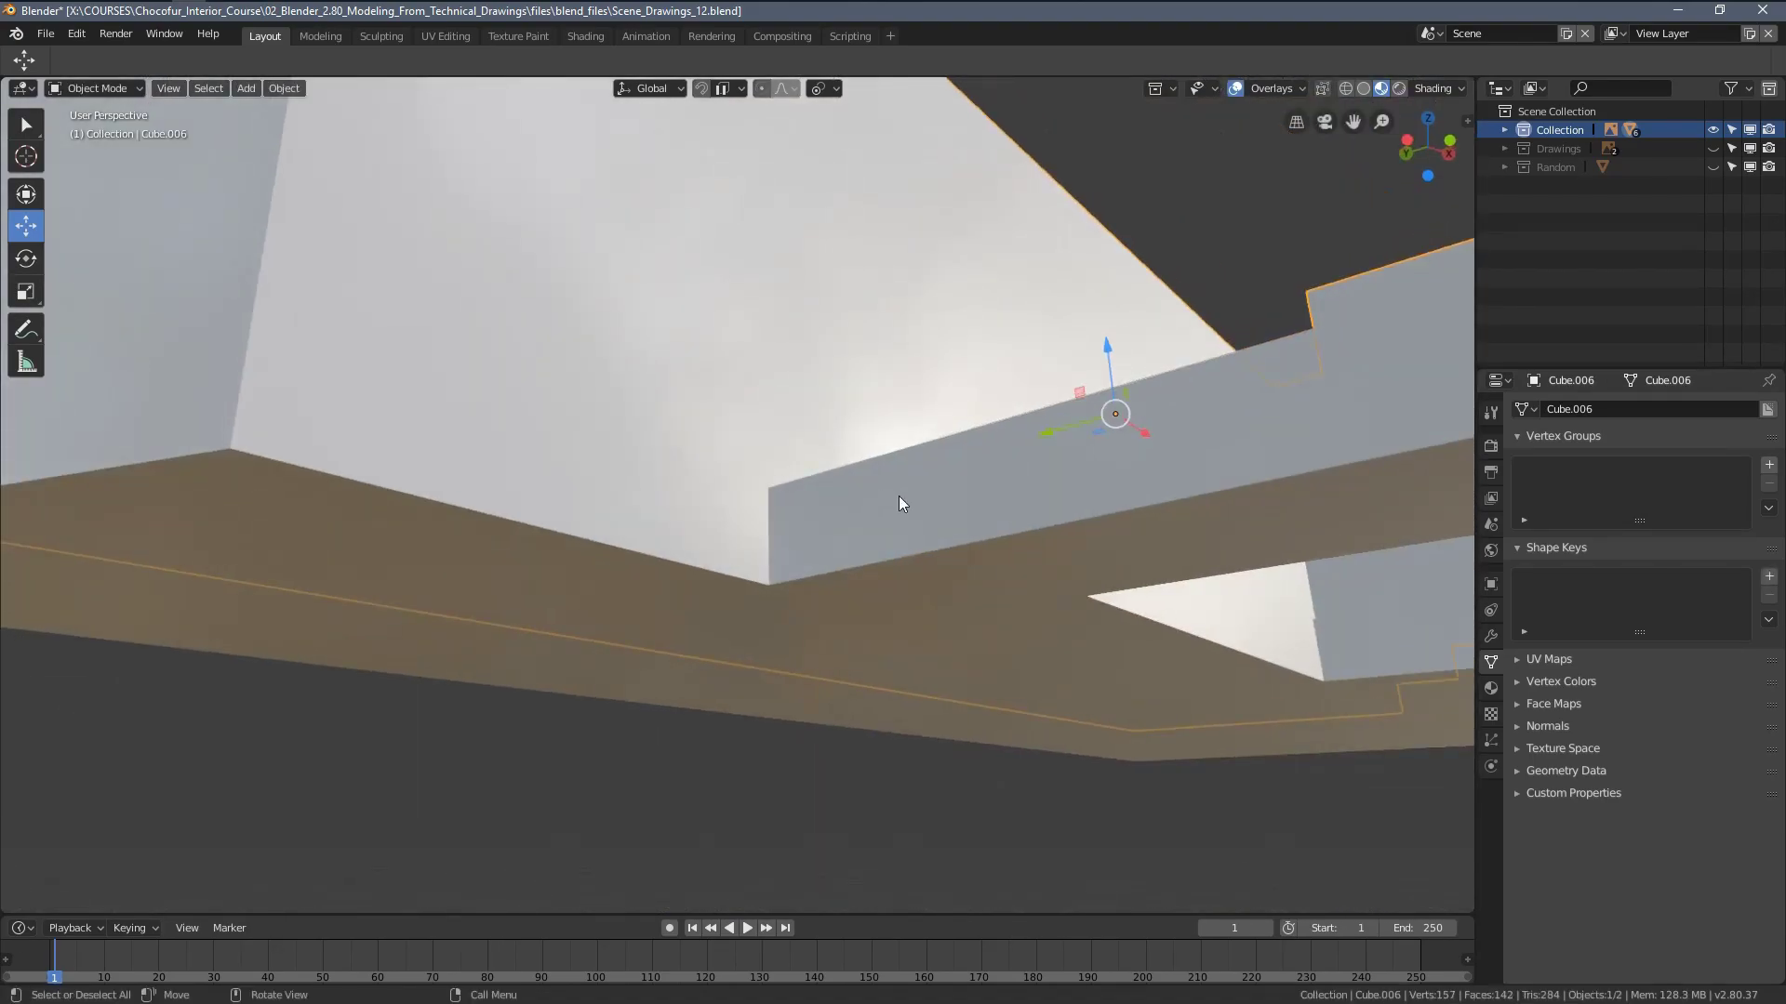
left_click(898, 494)
key("Tab")
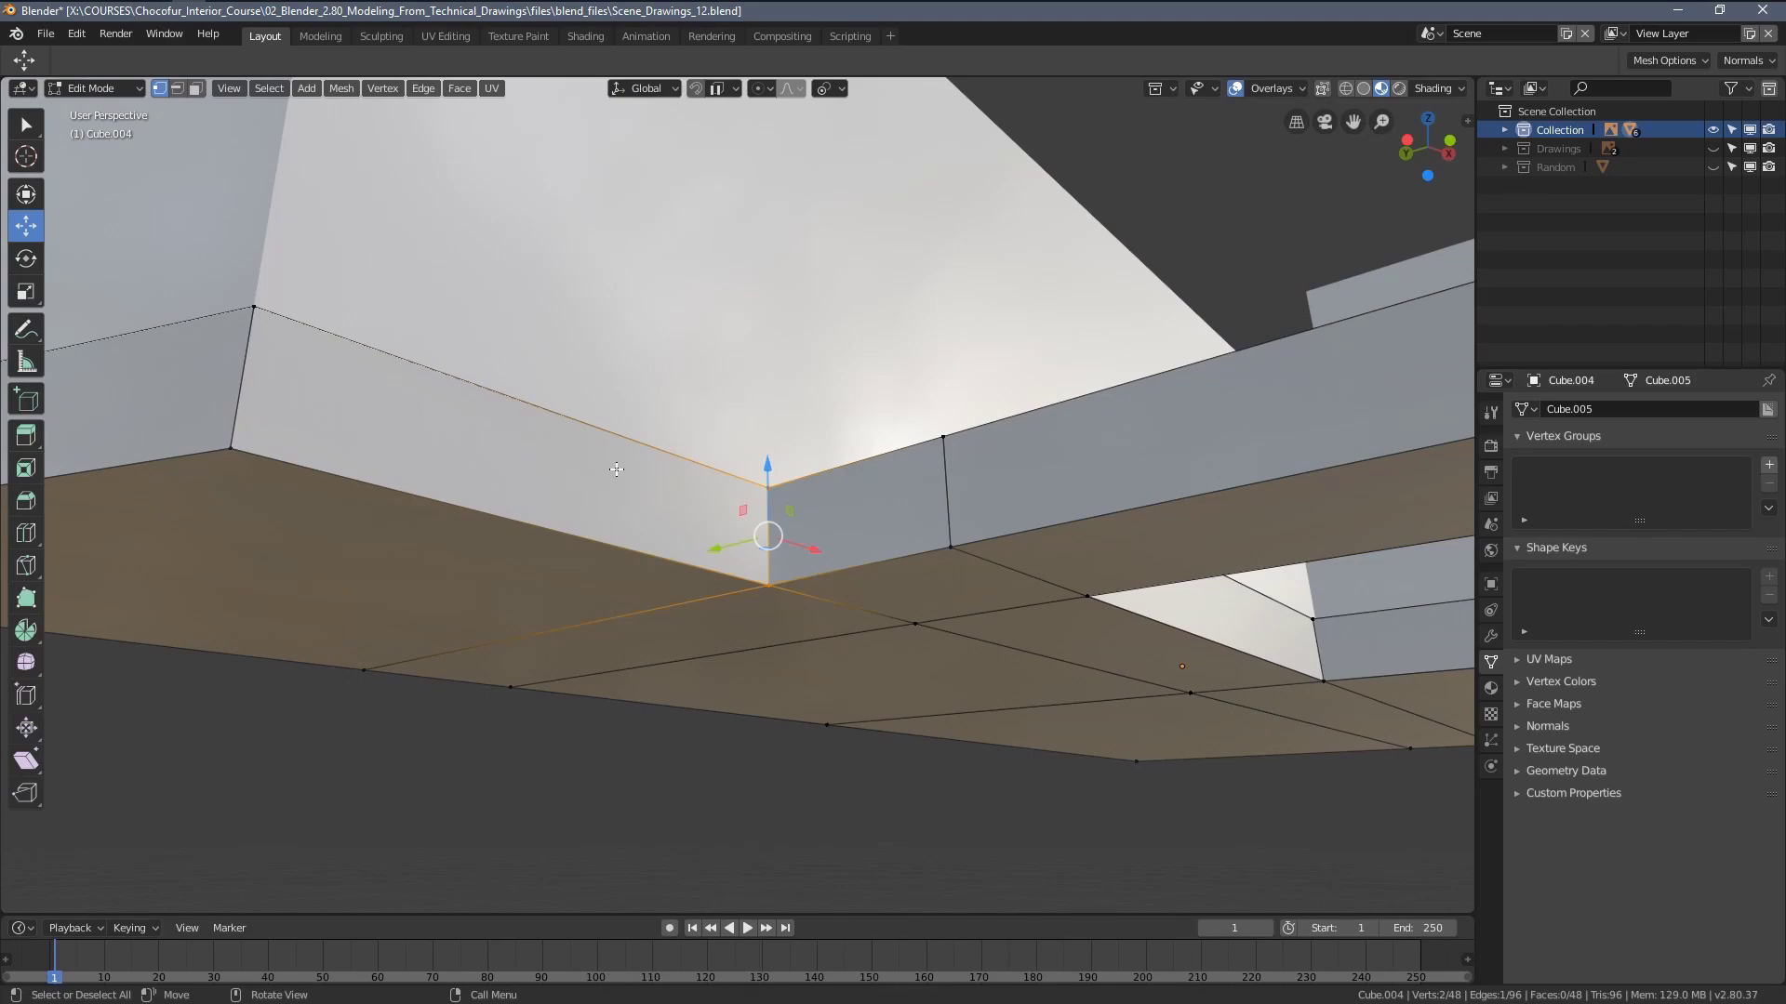
Select the upper wall's bottom edge beside the slab corner in its mesh to check the alignment, and return to Object Mode
key("Tab")
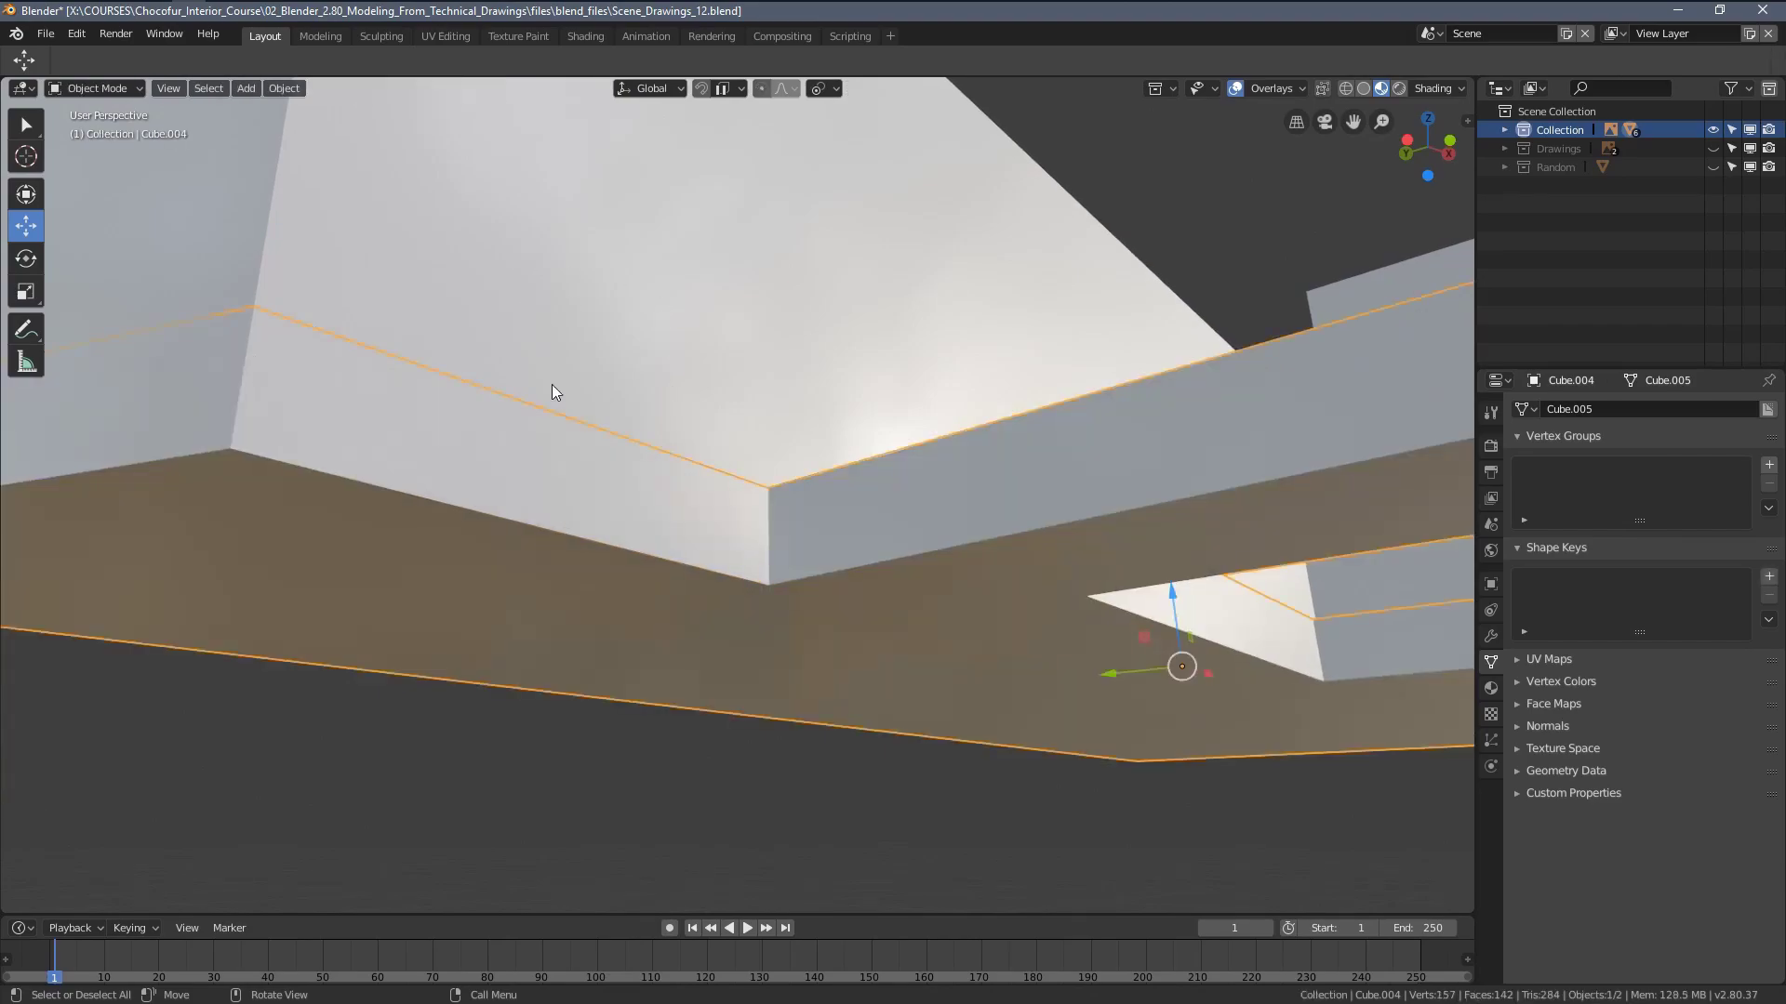
left_click(559, 359)
key("Tab")
key("2")
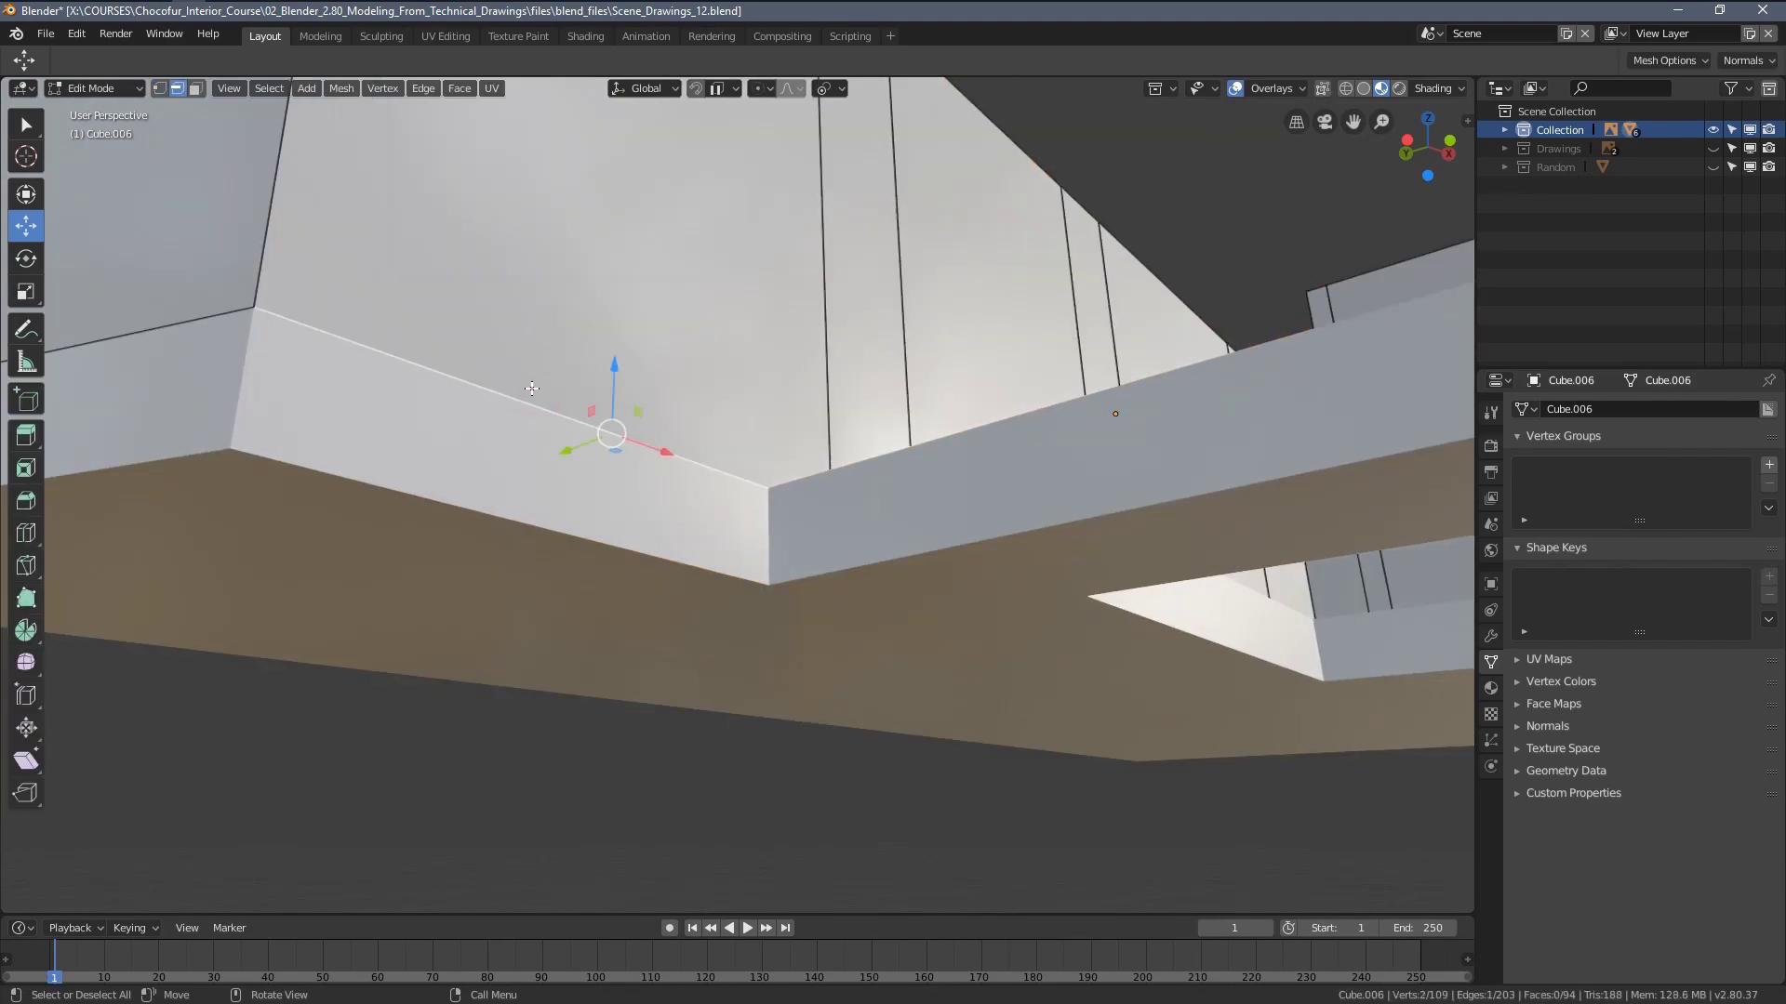
mouse_move(531, 389)
middle_mouse_down()
mouse_move(589, 483)
mouse_move(768, 528)
mouse_move(835, 517)
mouse_move(777, 594)
middle_mouse_up()
key("Tab")
Show the walls and slab in a wireframe top view and select both objects
key("alt+a")
key("KP_7")
key("z")
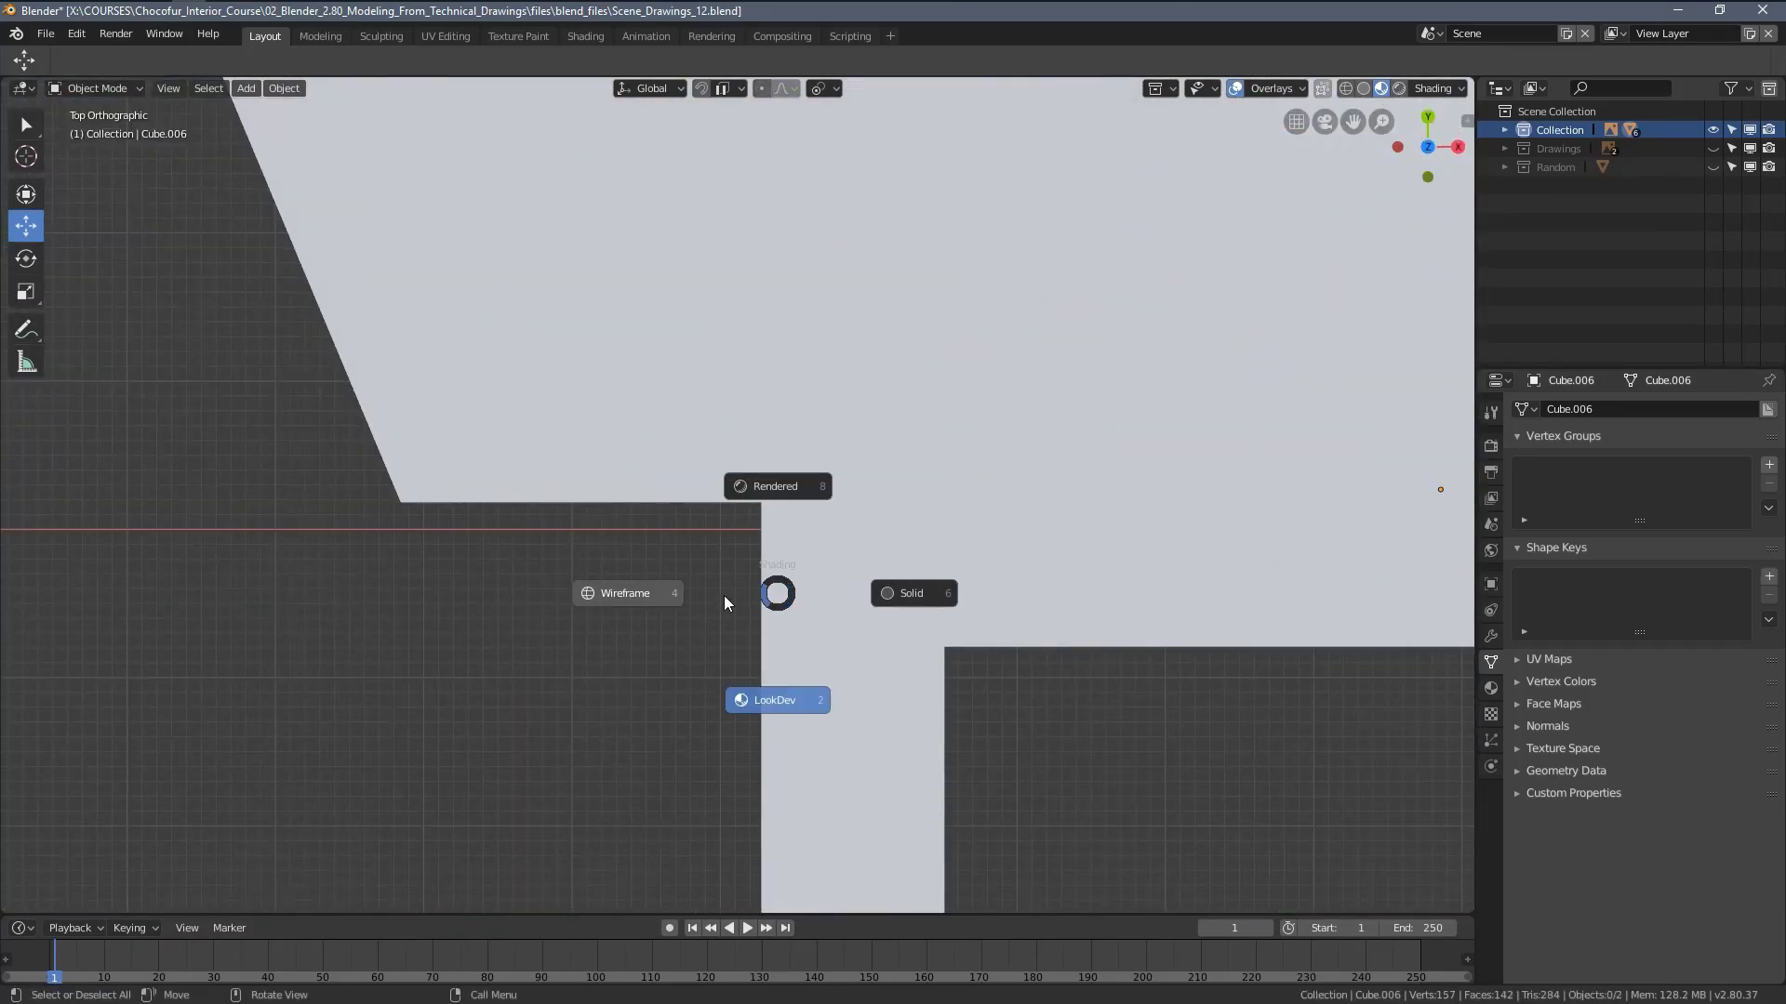
left_click(695, 593)
scroll(656, 549, "up", 2)
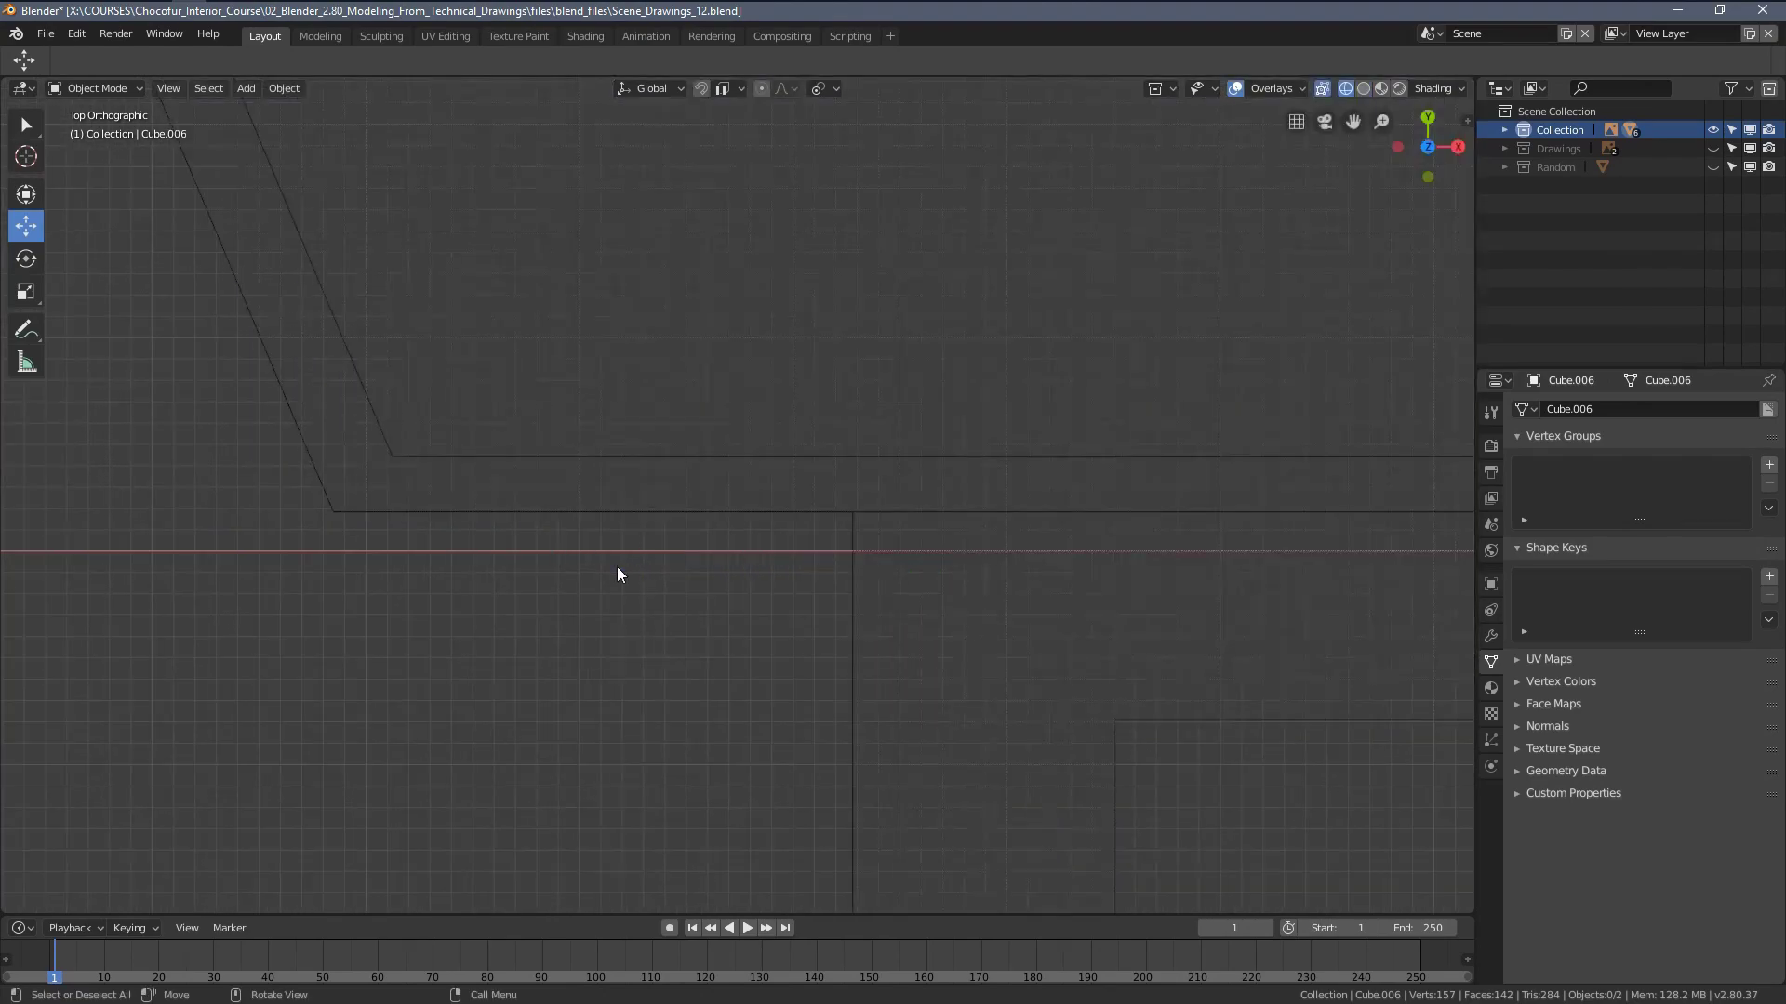
scroll(566, 570, "up", 2)
key("a")
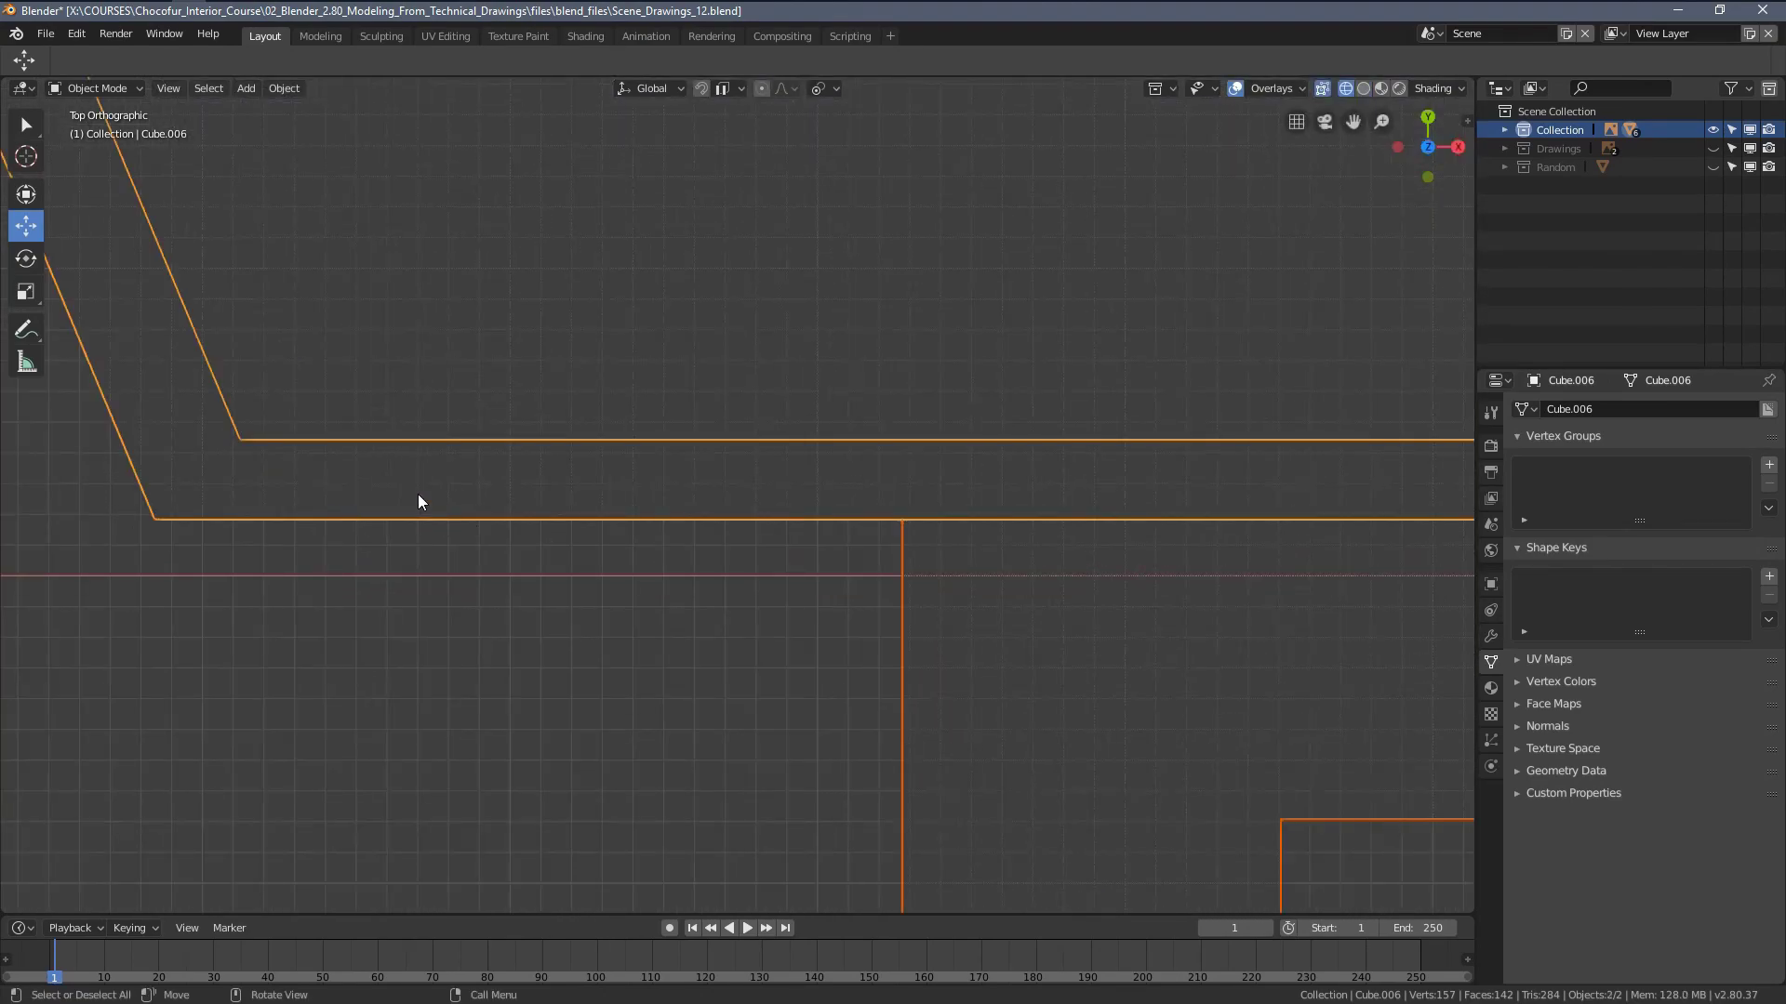
Examine how the wall and slab outlines line up at both corners of the angled wall
scroll(415, 514, "down", 3)
middle_click_drag(343, 407, 757, 868, "shift")
scroll(529, 456, "up", 4)
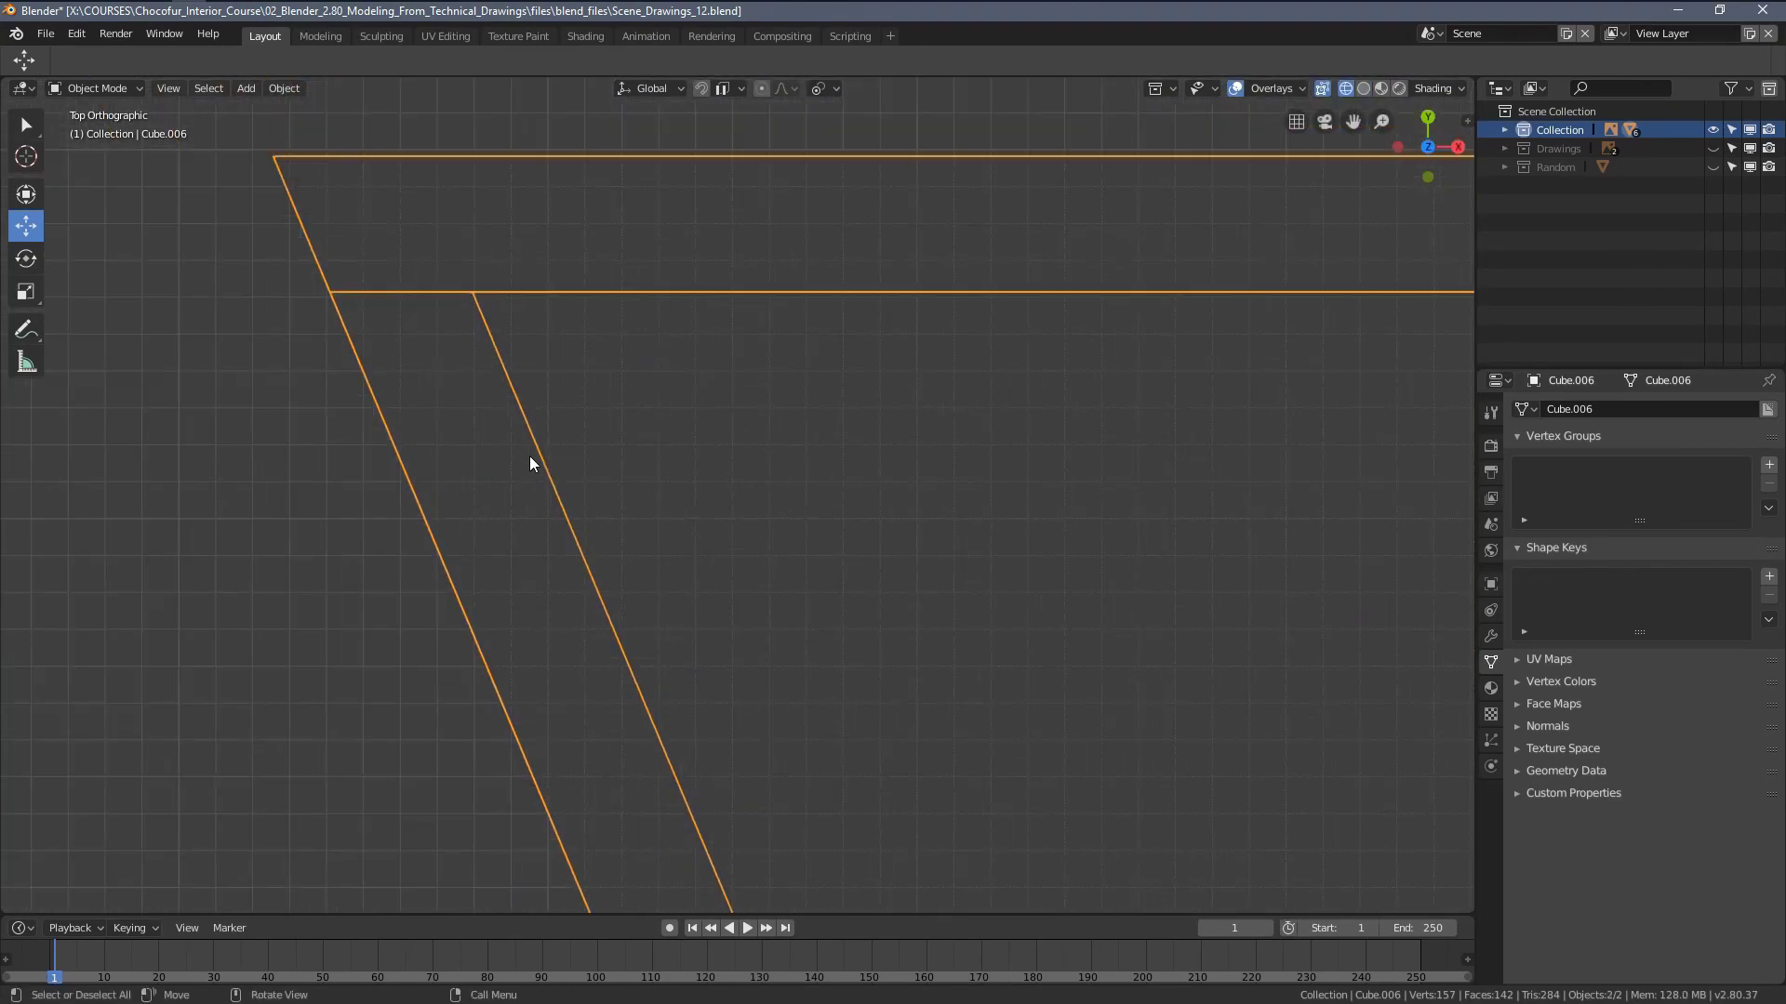
scroll(656, 465, "down", 4)
middle_click_drag(768, 616, 600, 332, "shift")
middle_click_drag(981, 672, 689, 351, "shift")
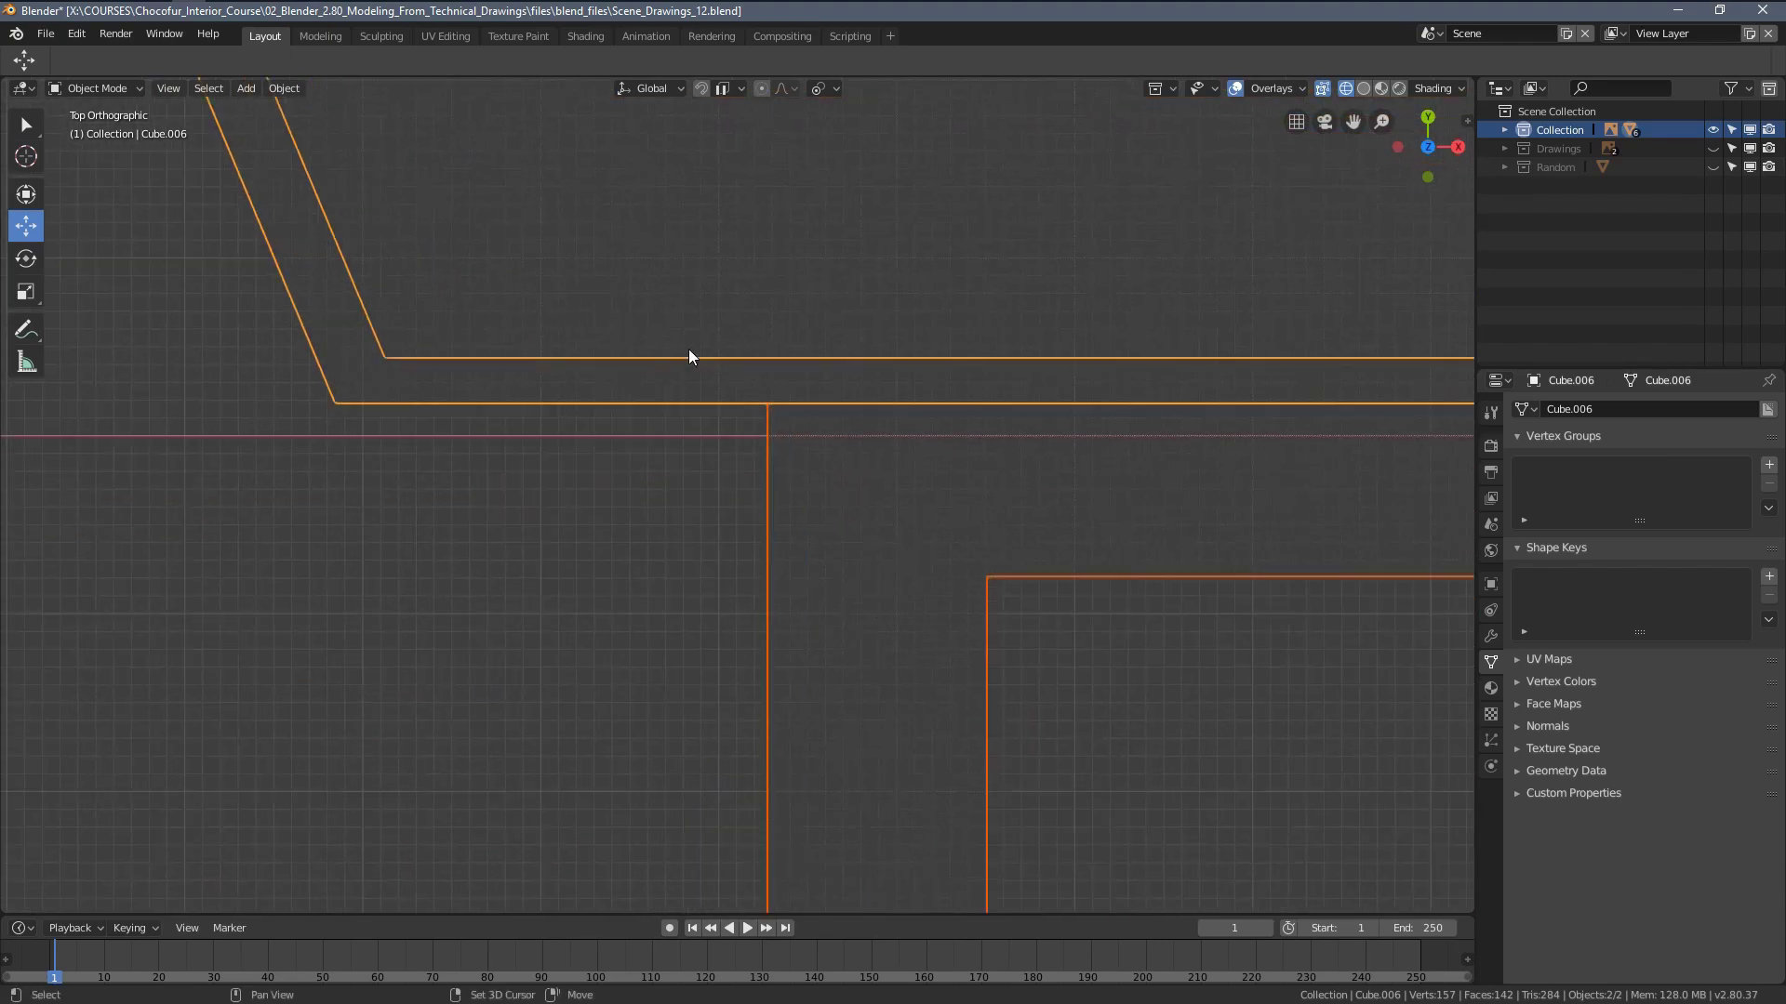
scroll(772, 521, "down", 2)
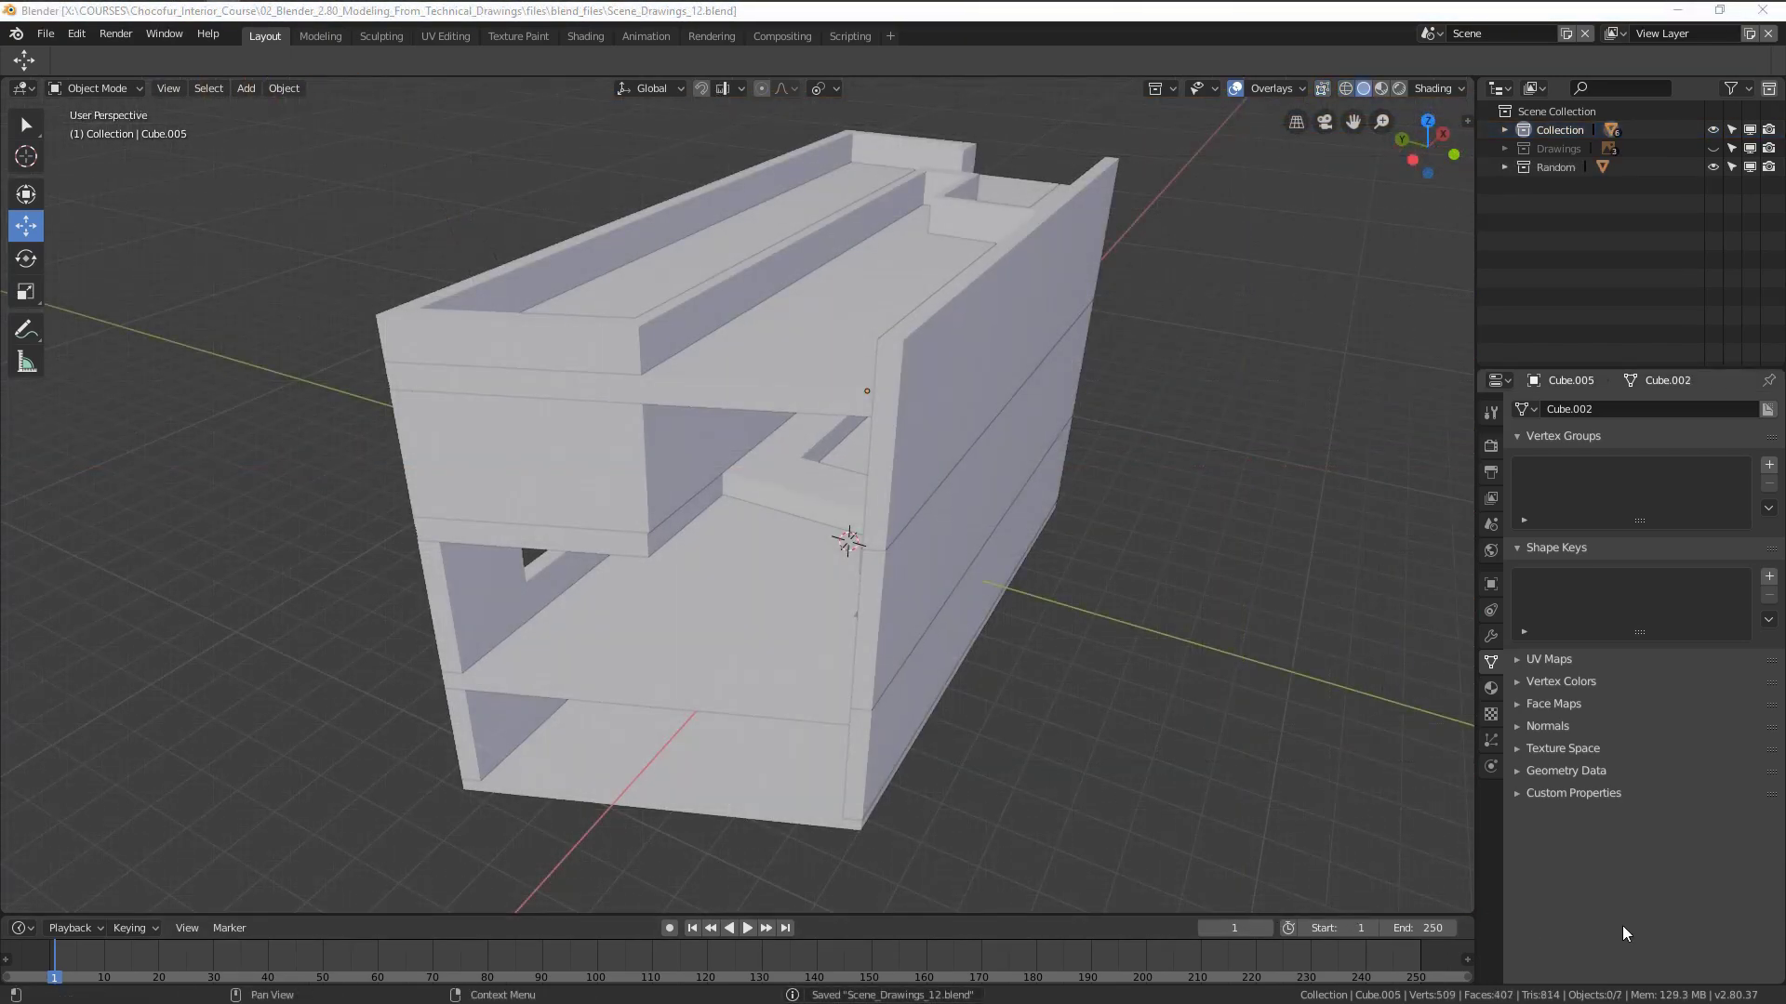
Examine the corridor slab's whole mesh in wireframe near the staircase, and return to solid shading in Object Mode
left_click(1658, 925)
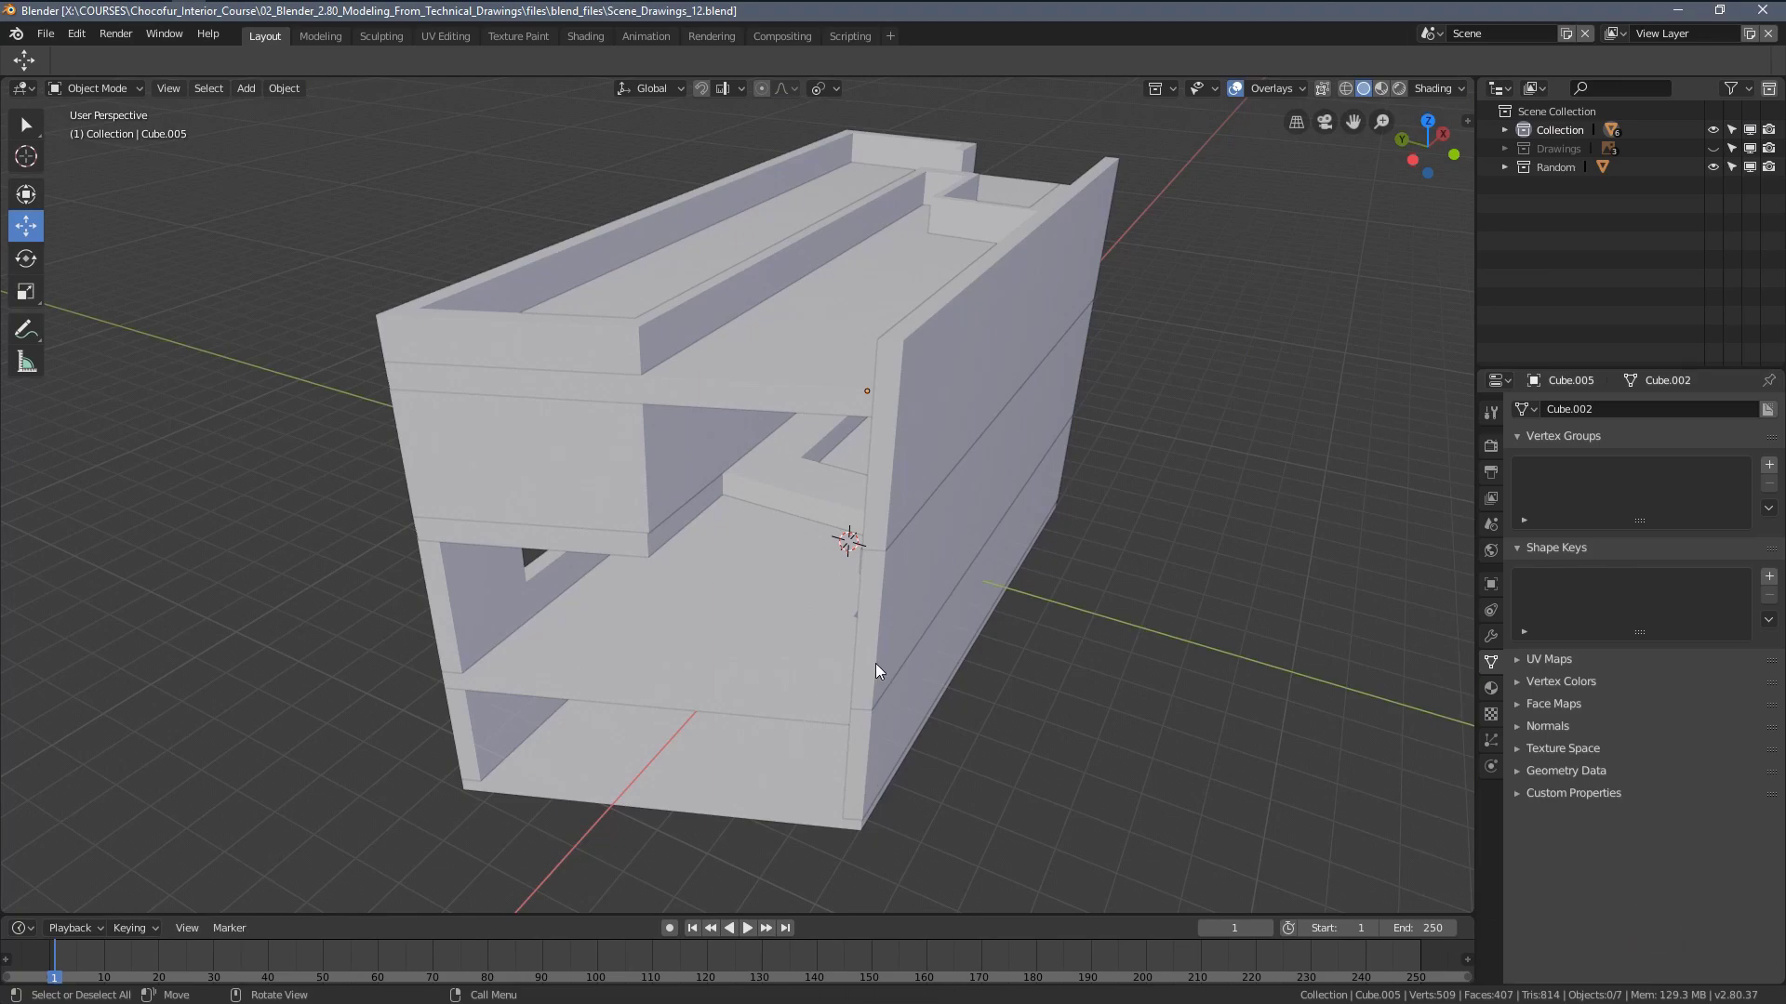
middle_click_drag(876, 667, 1048, 567)
scroll(849, 558, "up", 8)
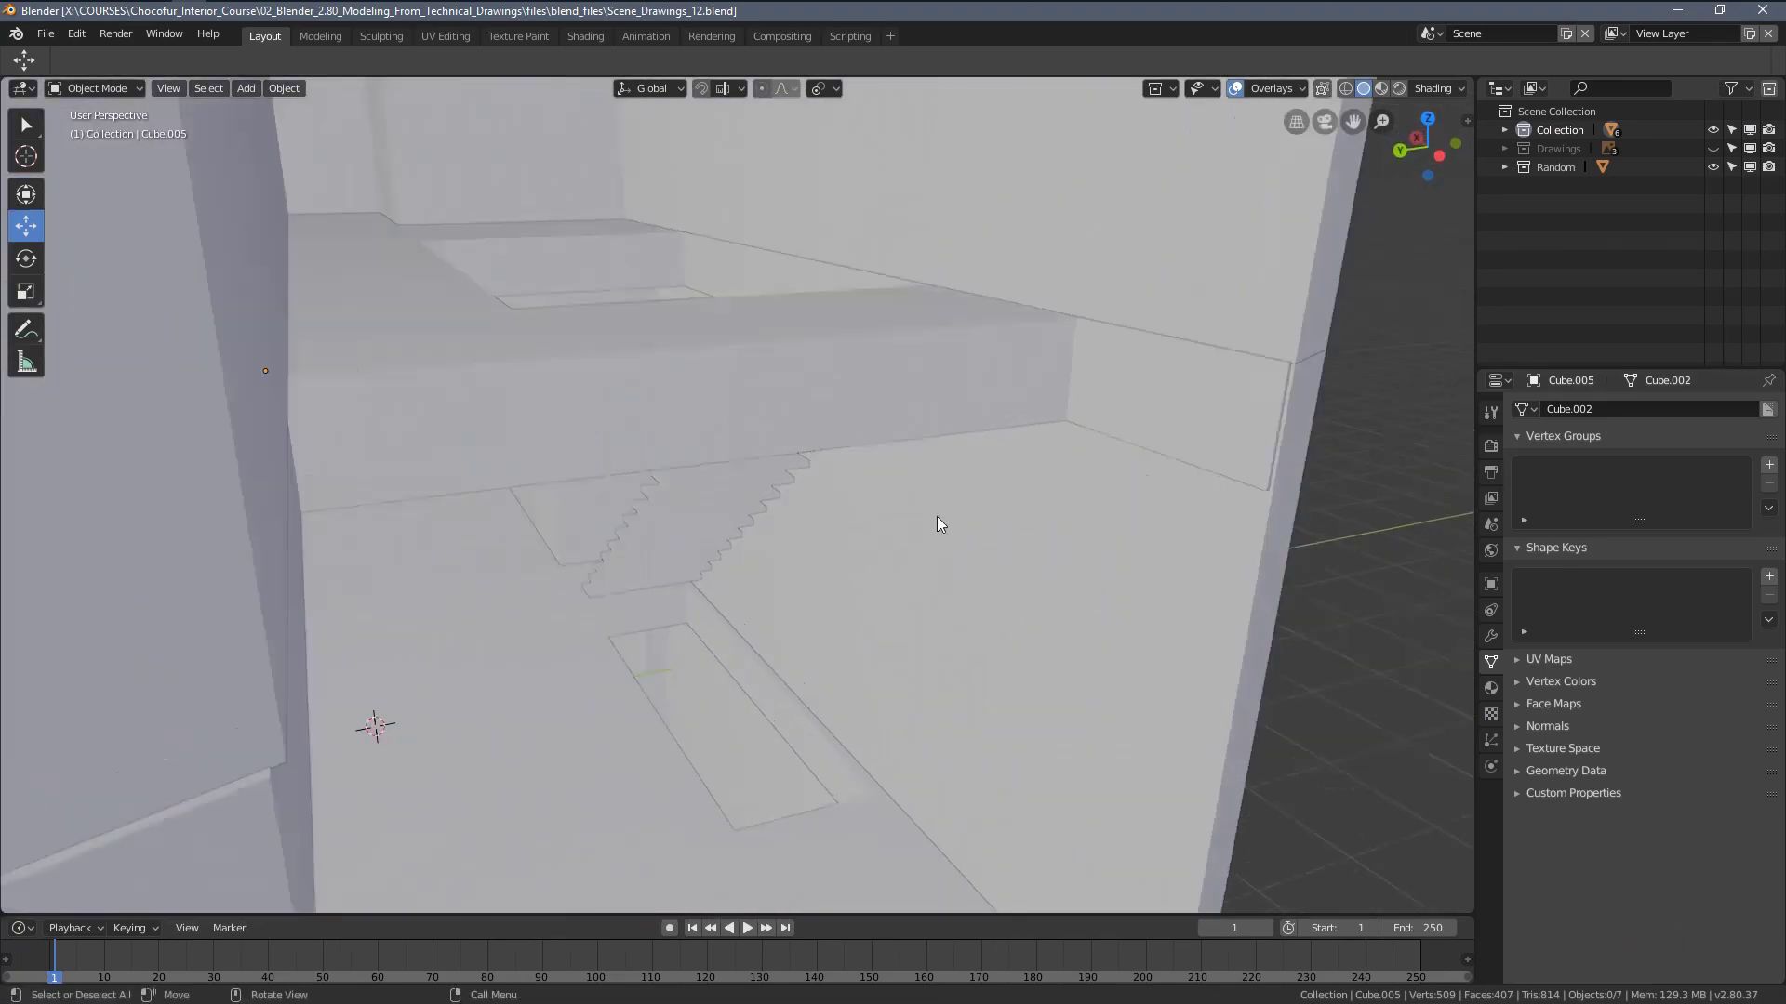
mouse_move(936, 517)
middle_mouse_down()
mouse_move(638, 590)
mouse_move(645, 538)
mouse_move(670, 518)
mouse_move(703, 595)
mouse_move(685, 571)
mouse_move(626, 570)
mouse_move(715, 633)
mouse_move(690, 598)
mouse_move(722, 583)
mouse_move(642, 493)
mouse_move(618, 498)
mouse_move(648, 511)
mouse_move(666, 464)
middle_mouse_up()
left_click(616, 538)
key("Tab")
key("z")
left_click(619, 600)
key("a")
key("z")
left_click(799, 600)
key("Tab")
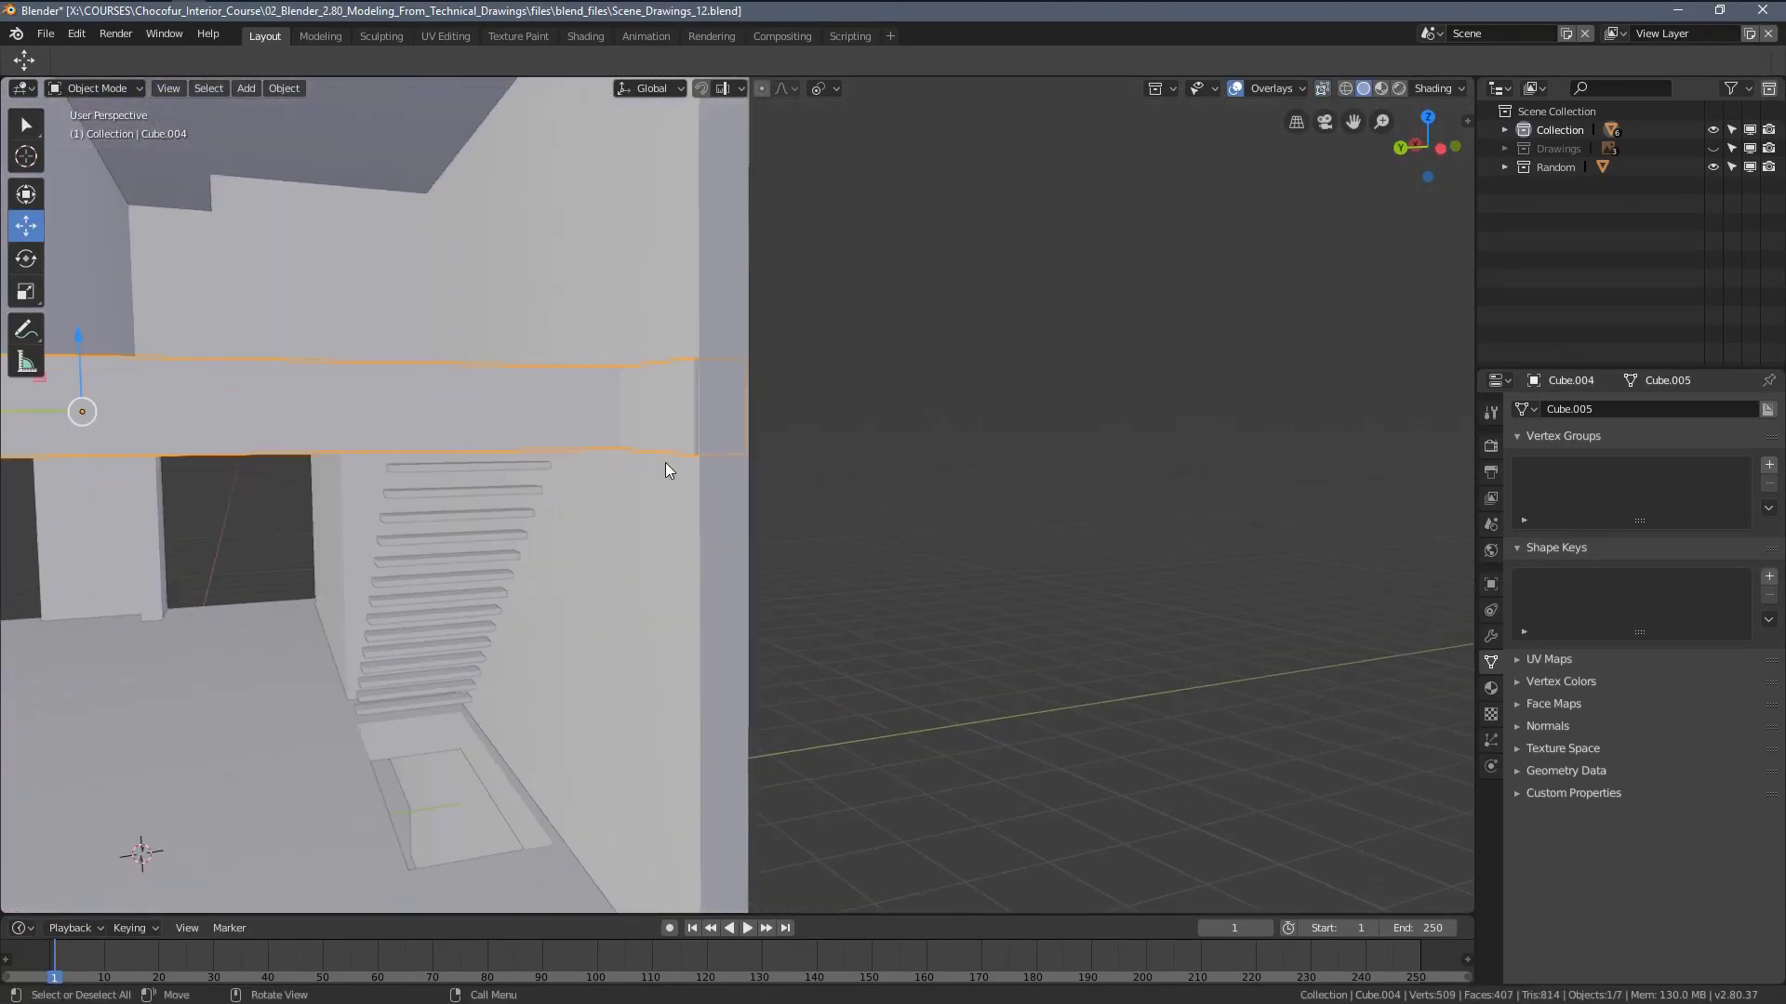
Select the lower and upper storey walls beside the staircase and hide all other objects
scroll(666, 464, "up", 3)
key("alt+a")
middle_click_drag(621, 409, 744, 315)
middle_click_drag(780, 181, 727, 263)
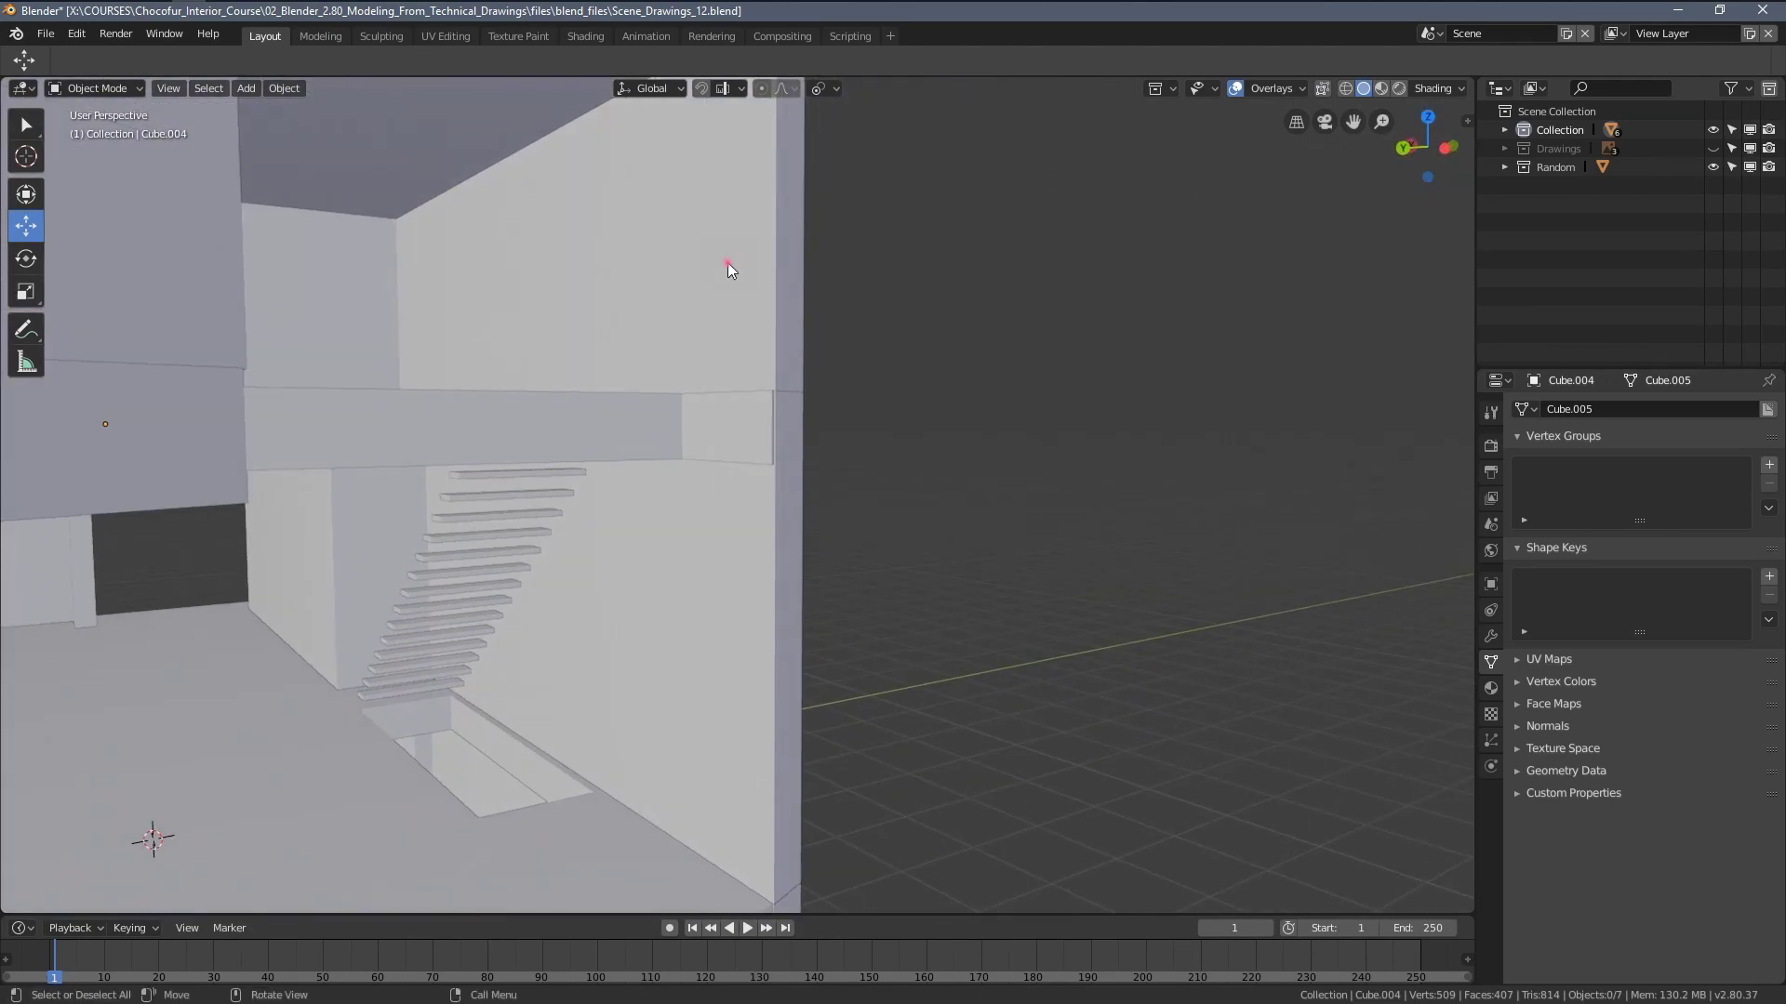
left_click(716, 577)
middle_click_drag(731, 588, 699, 538)
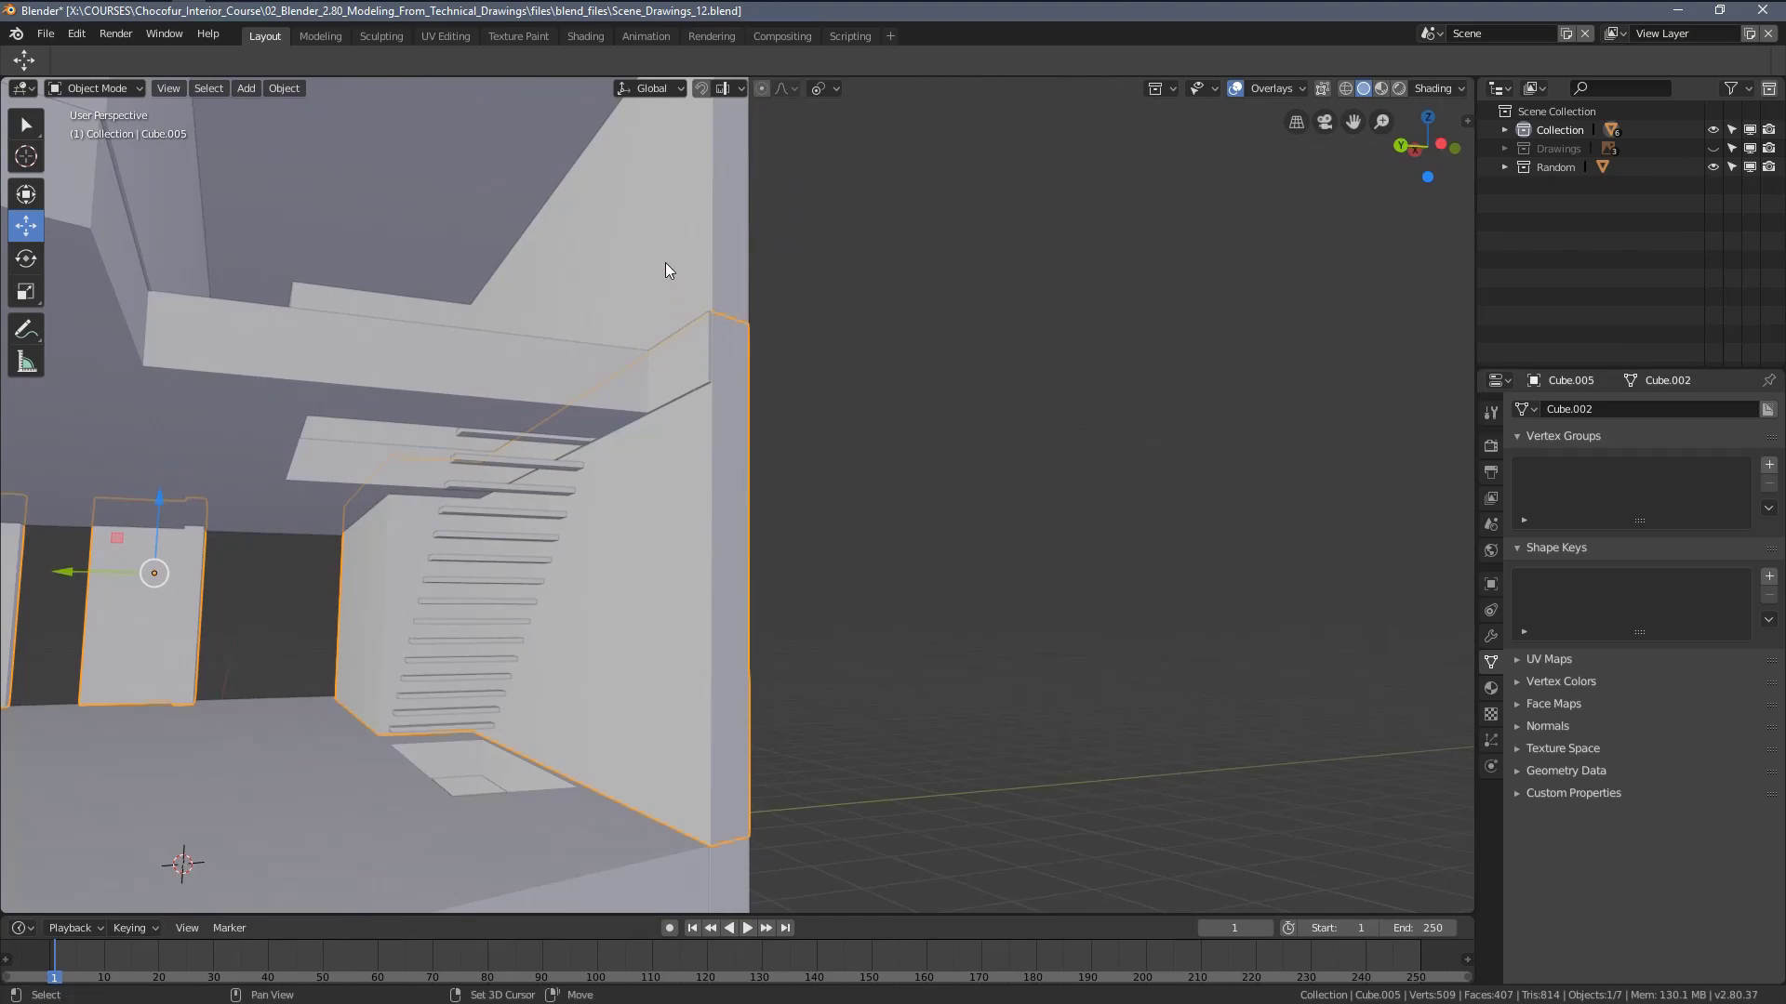
middle_click_drag(742, 378, 773, 403)
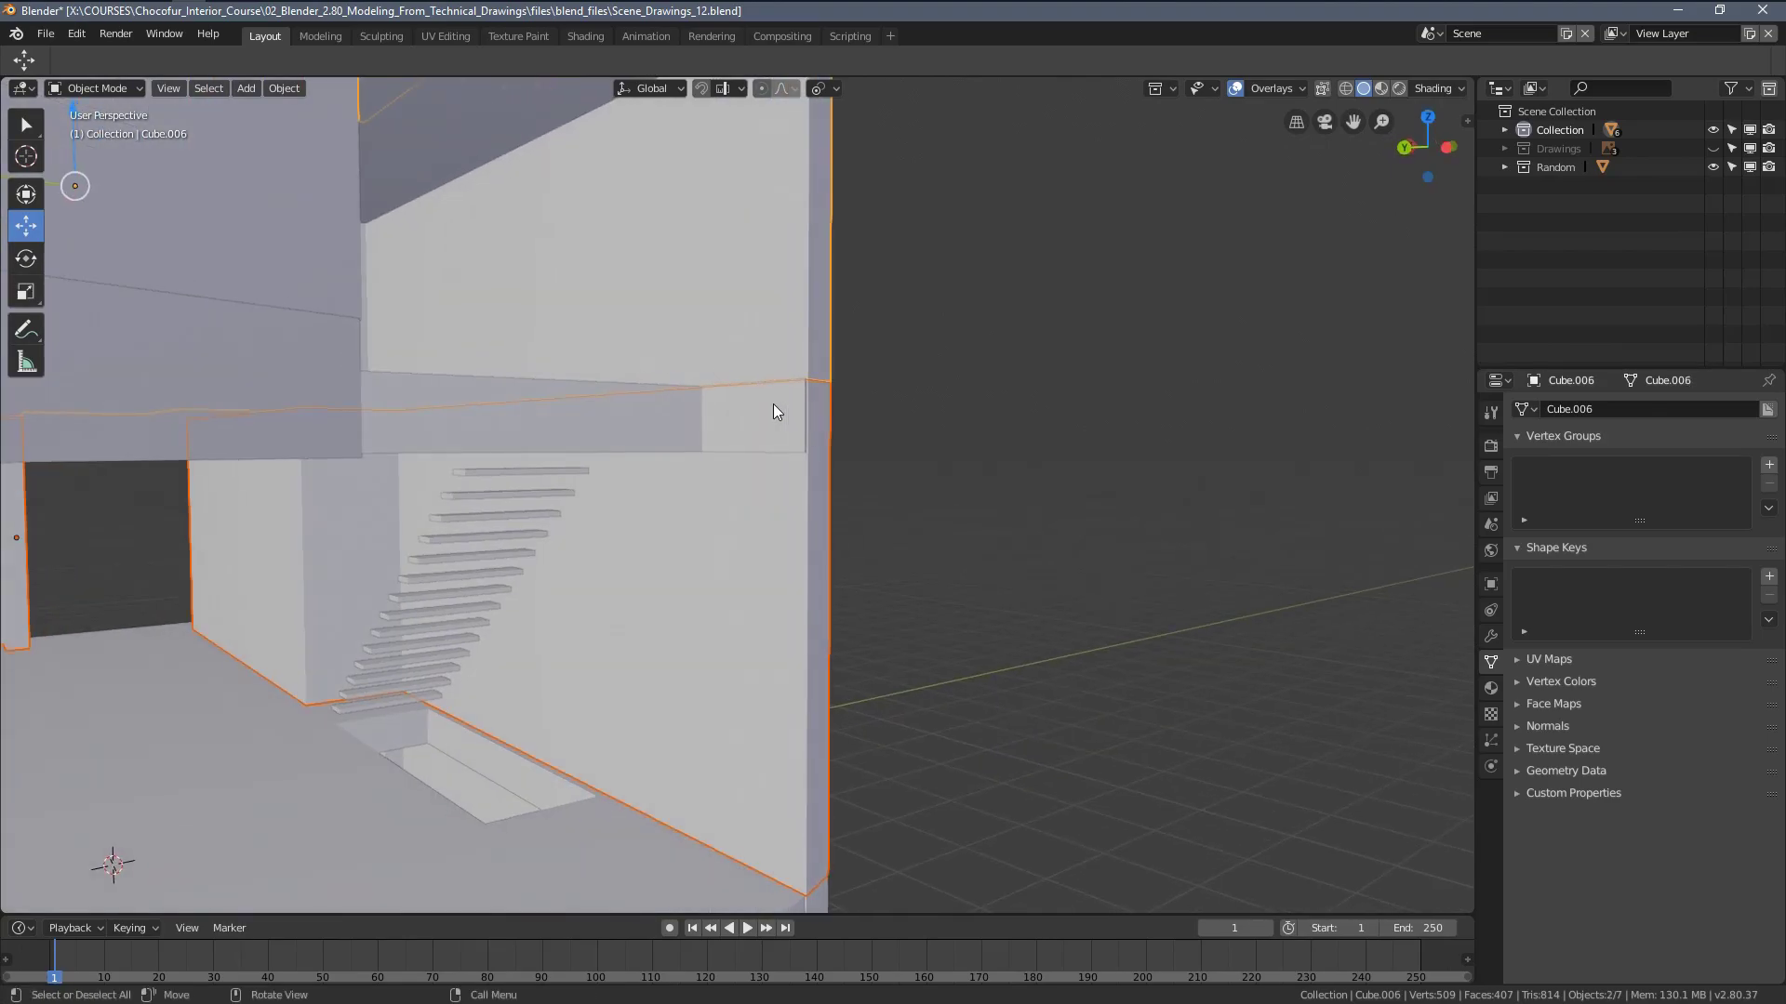
key("1")
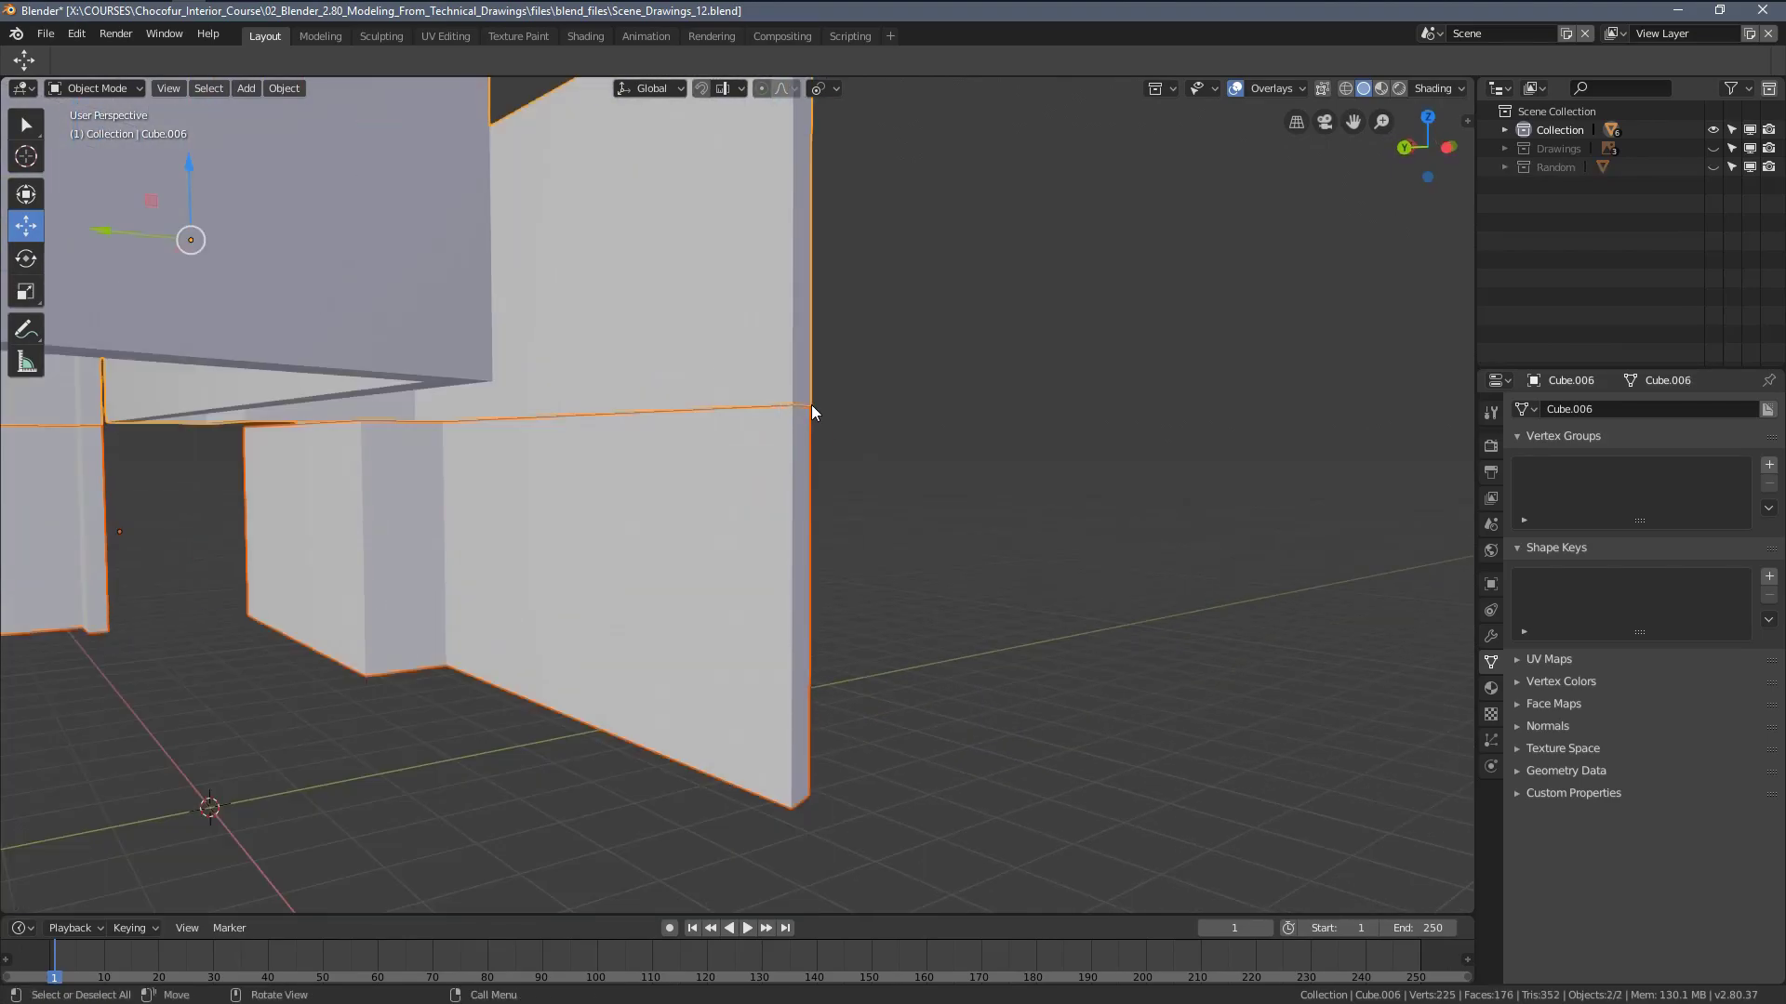
Examine the junction of the two isolated walls in LookDev shading, and unhide the other objects
key("alt+a")
mouse_move(818, 393)
middle_mouse_down()
mouse_move(811, 367)
mouse_move(774, 389)
mouse_move(734, 363)
mouse_move(701, 387)
mouse_move(614, 391)
mouse_move(618, 511)
mouse_move(605, 474)
mouse_move(622, 494)
mouse_move(604, 517)
mouse_move(510, 503)
mouse_move(498, 530)
mouse_move(532, 518)
mouse_move(466, 438)
mouse_move(618, 465)
middle_mouse_up()
key("z")
left_click(640, 488)
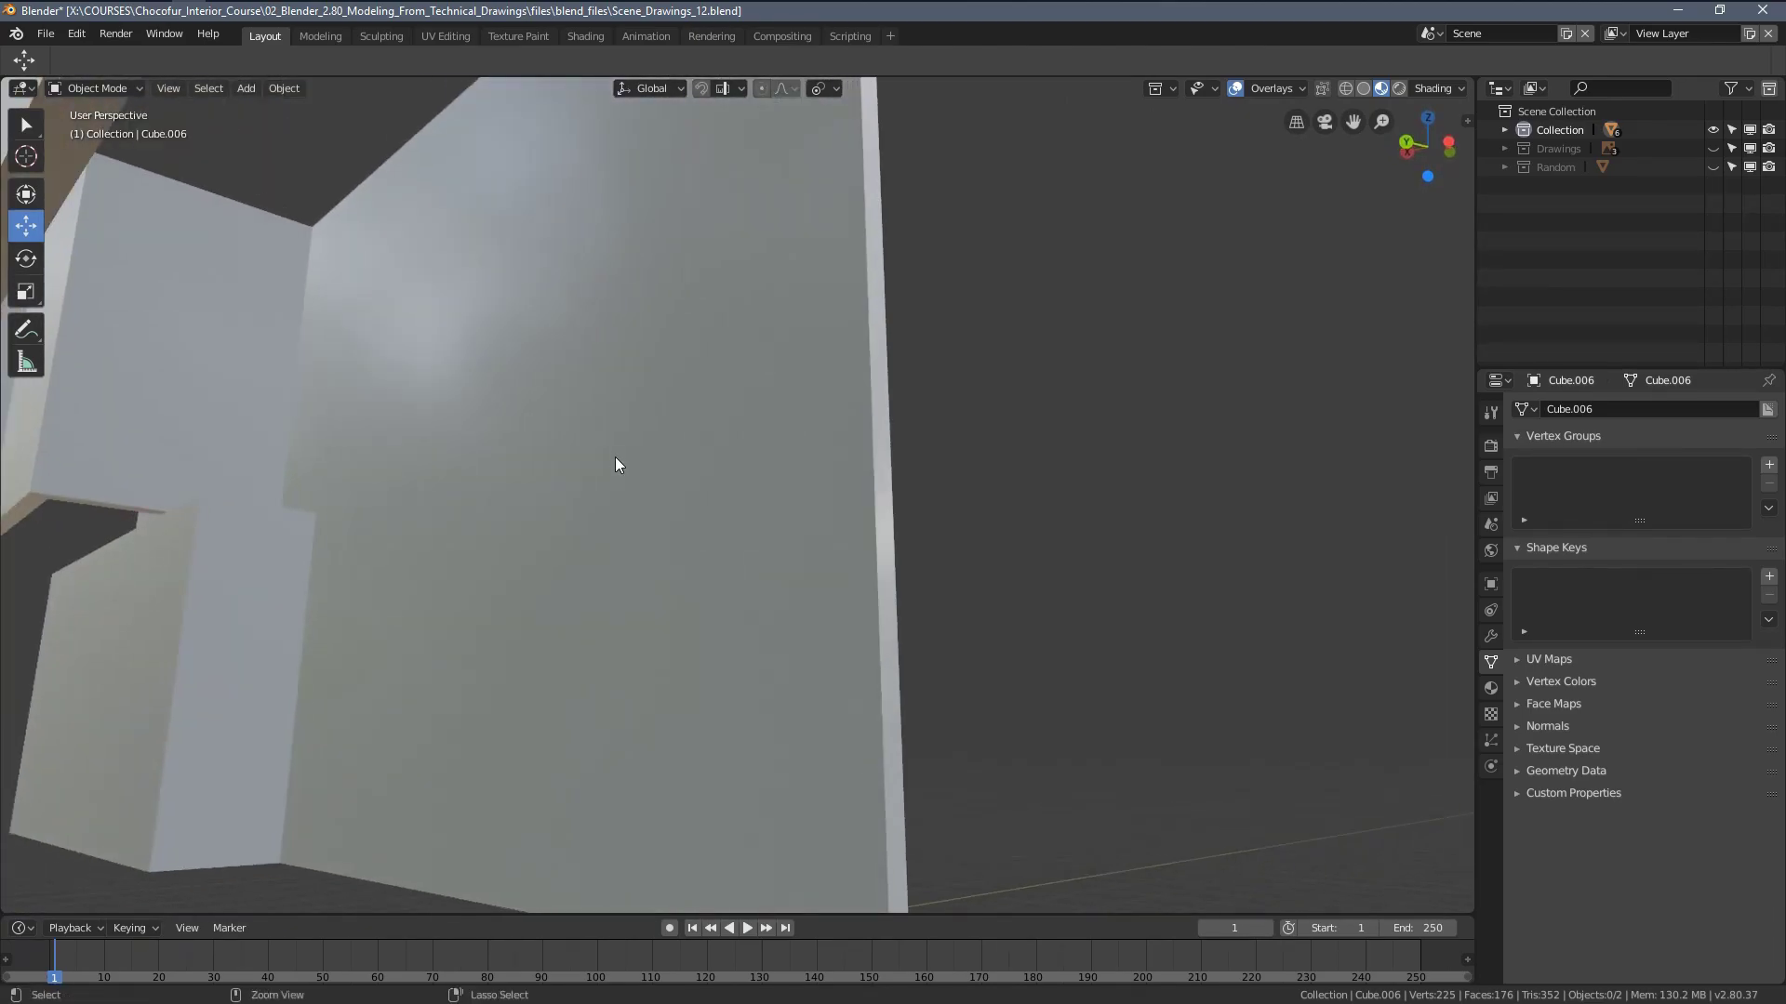
key("a")
scroll(610, 455, "down", 4)
key("alt+h")
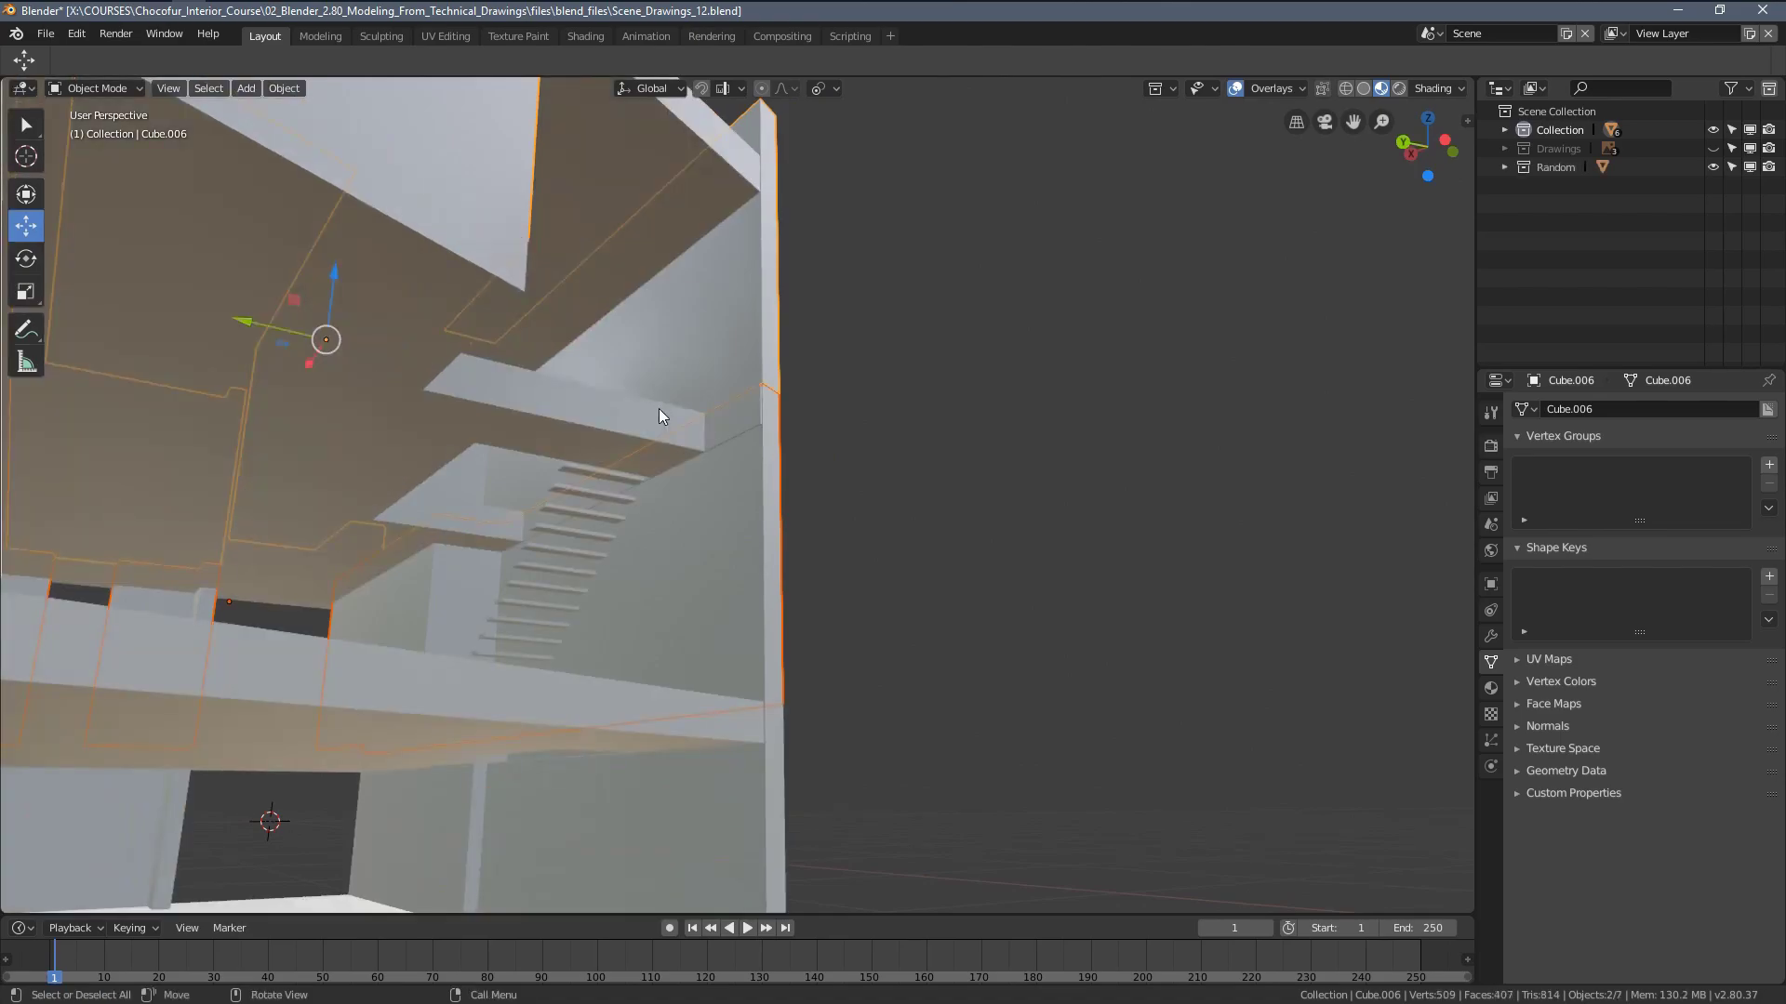
Open the corridor slab's mesh for editing and show its thin end strip along the long wall in wireframe
scroll(716, 439, "up", 4)
mouse_move(717, 439)
middle_mouse_down()
mouse_move(717, 407)
mouse_move(727, 456)
mouse_move(716, 427)
mouse_move(711, 448)
middle_mouse_up()
key("alt+a")
scroll(718, 458, "up", 2)
scroll(710, 448, "up", 1)
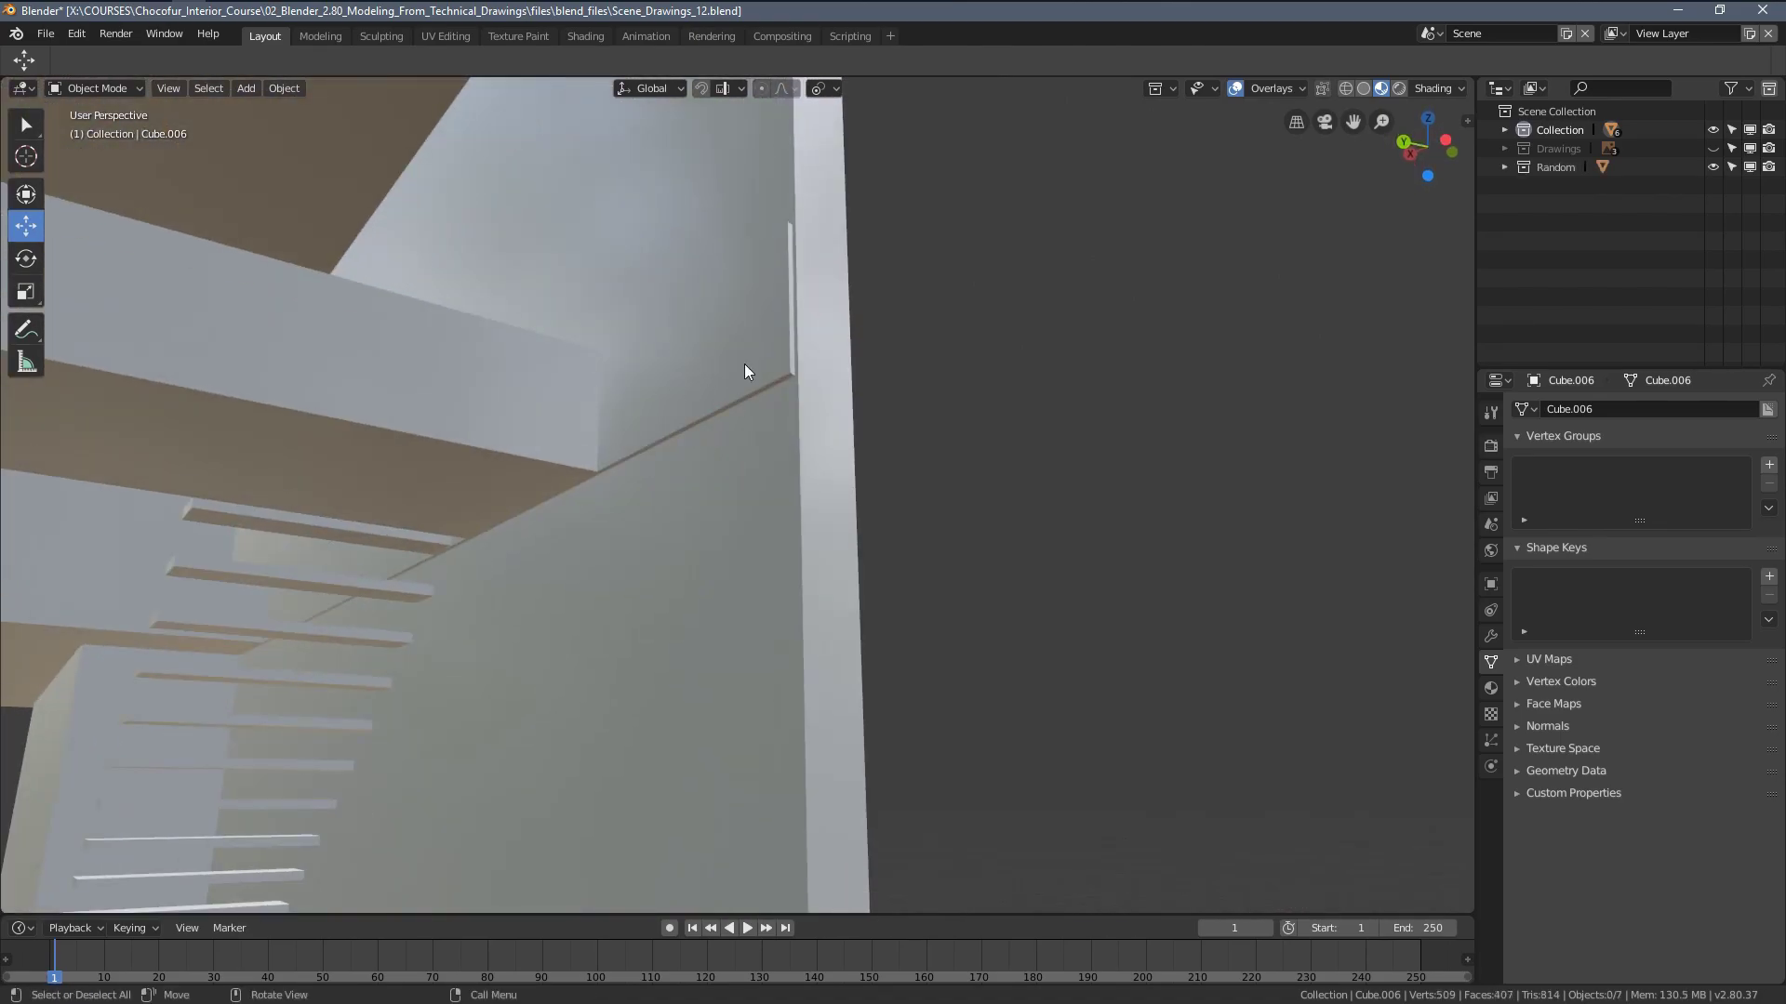
left_click(712, 348)
key("Tab")
middle_click_drag(712, 348, 765, 424)
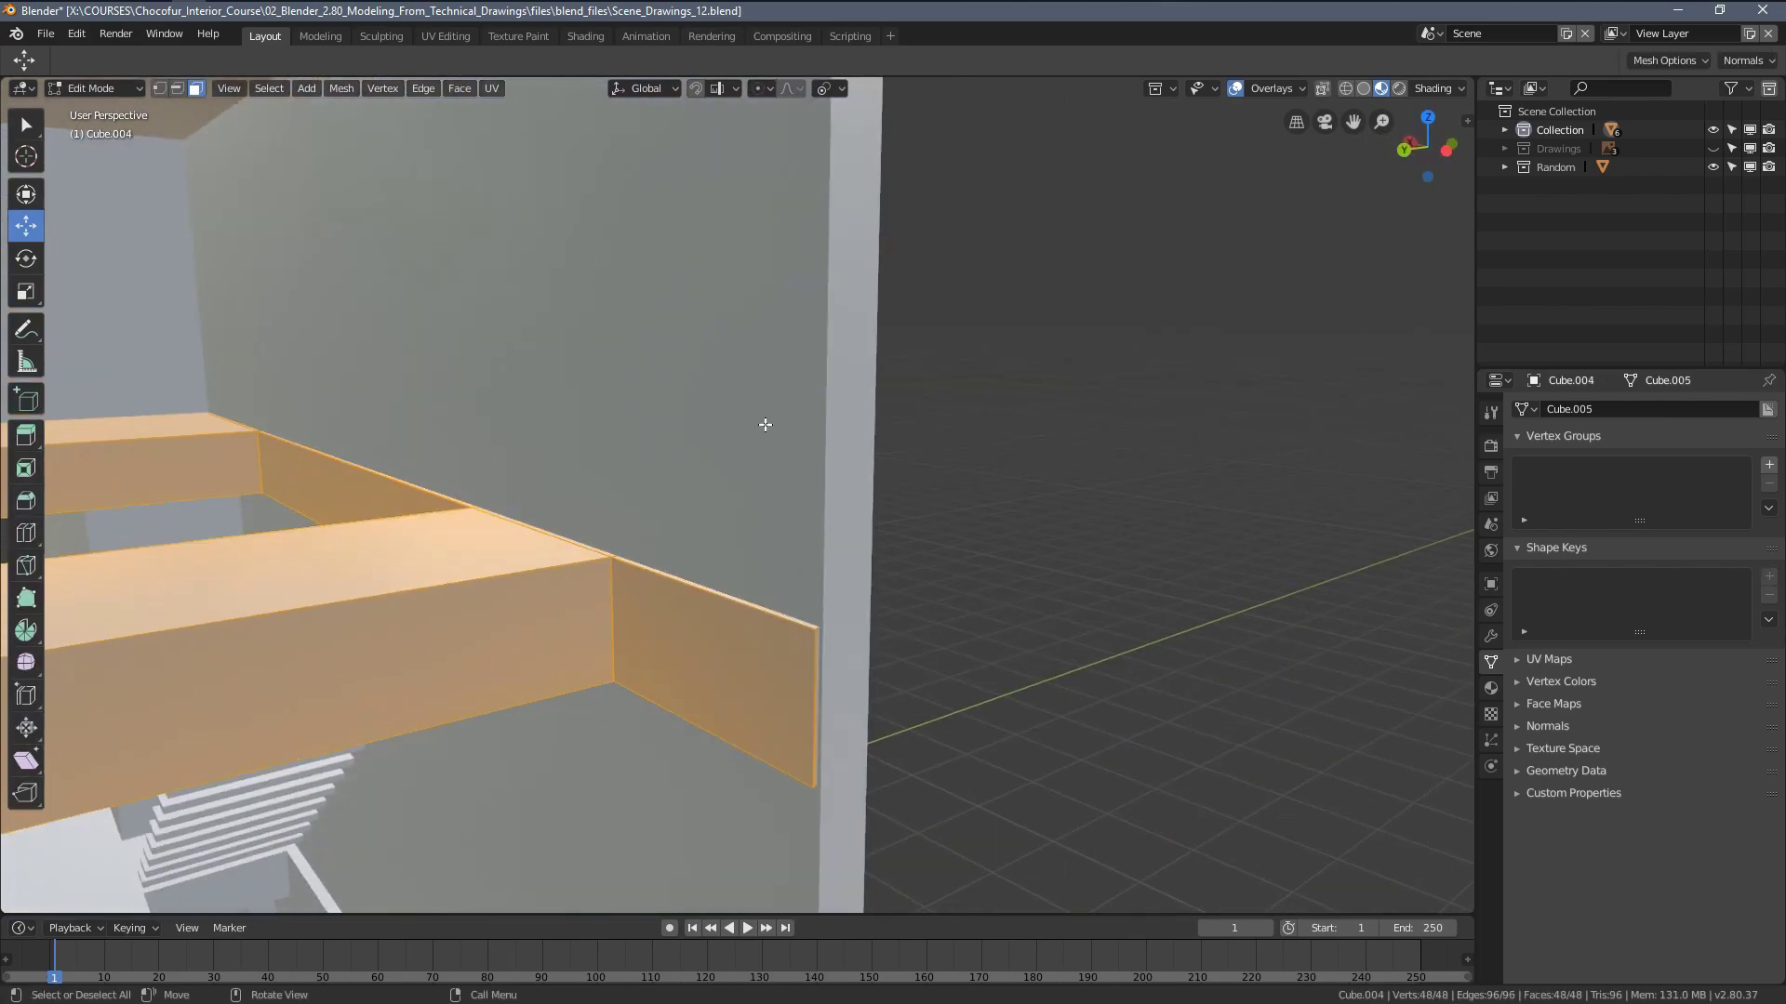
left_click(694, 463)
middle_click_drag(734, 506, 749, 590)
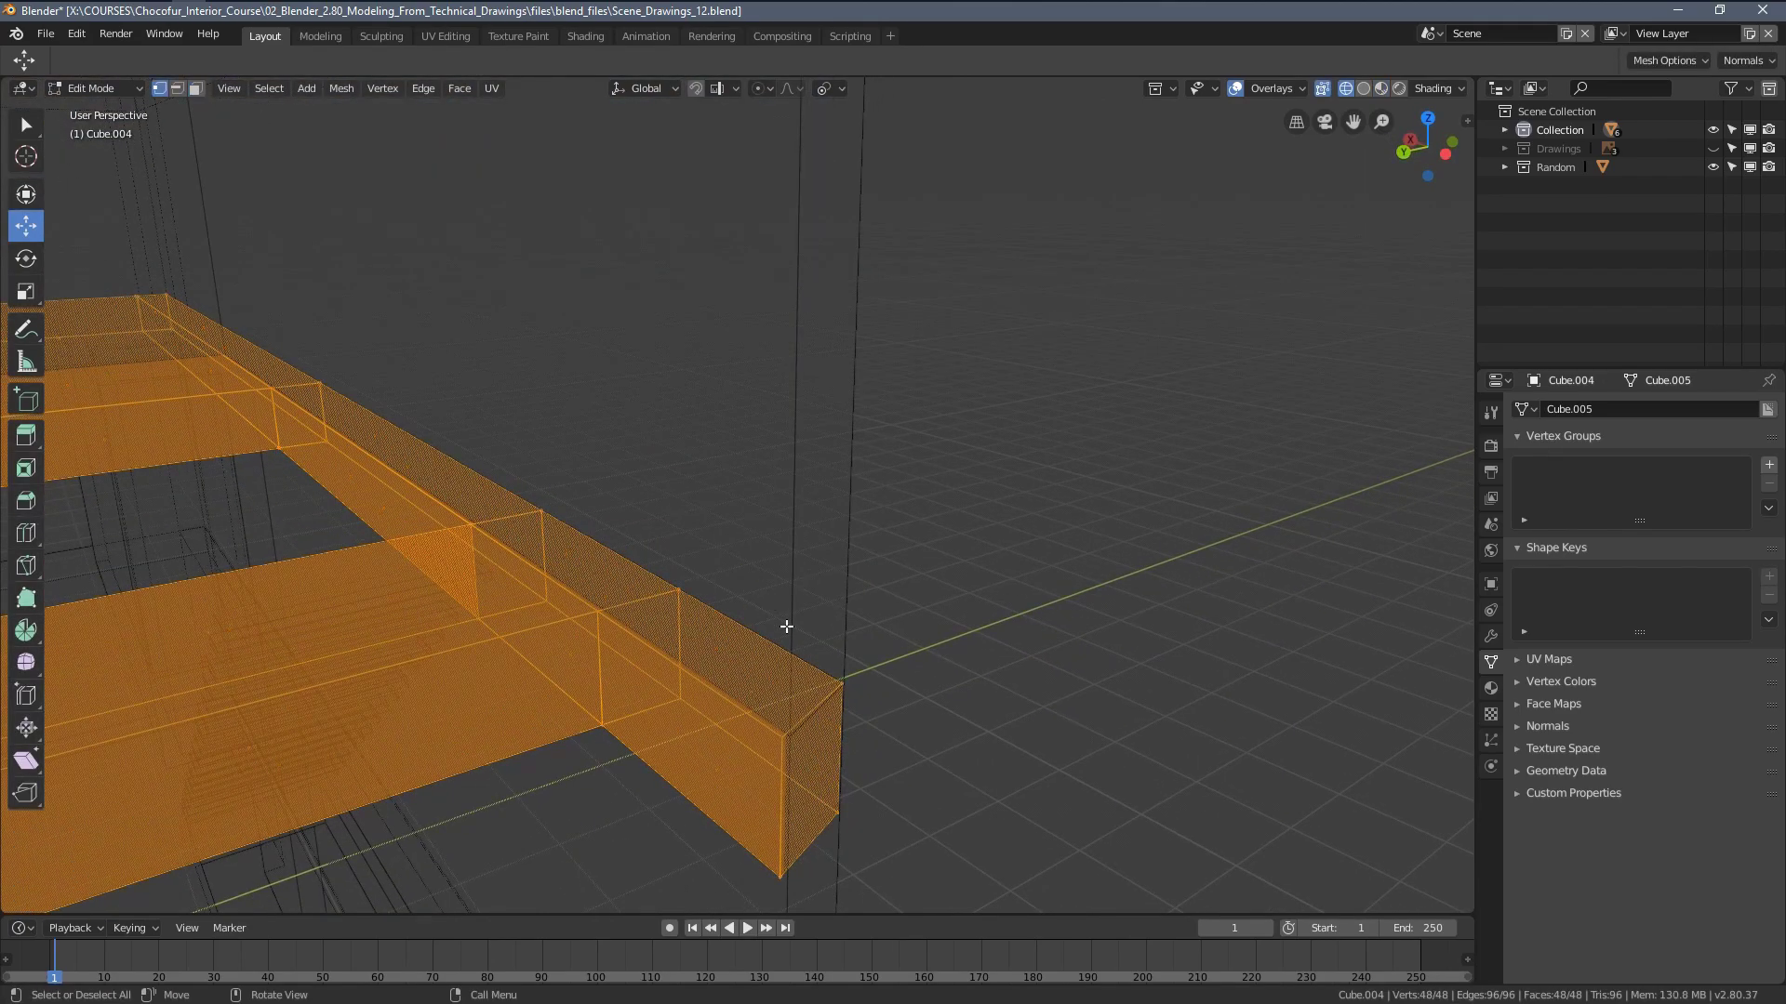
Select the four end vertices of the slab's thin strip along the wall and delete them
left_click(781, 745)
left_click(843, 750, "shift")
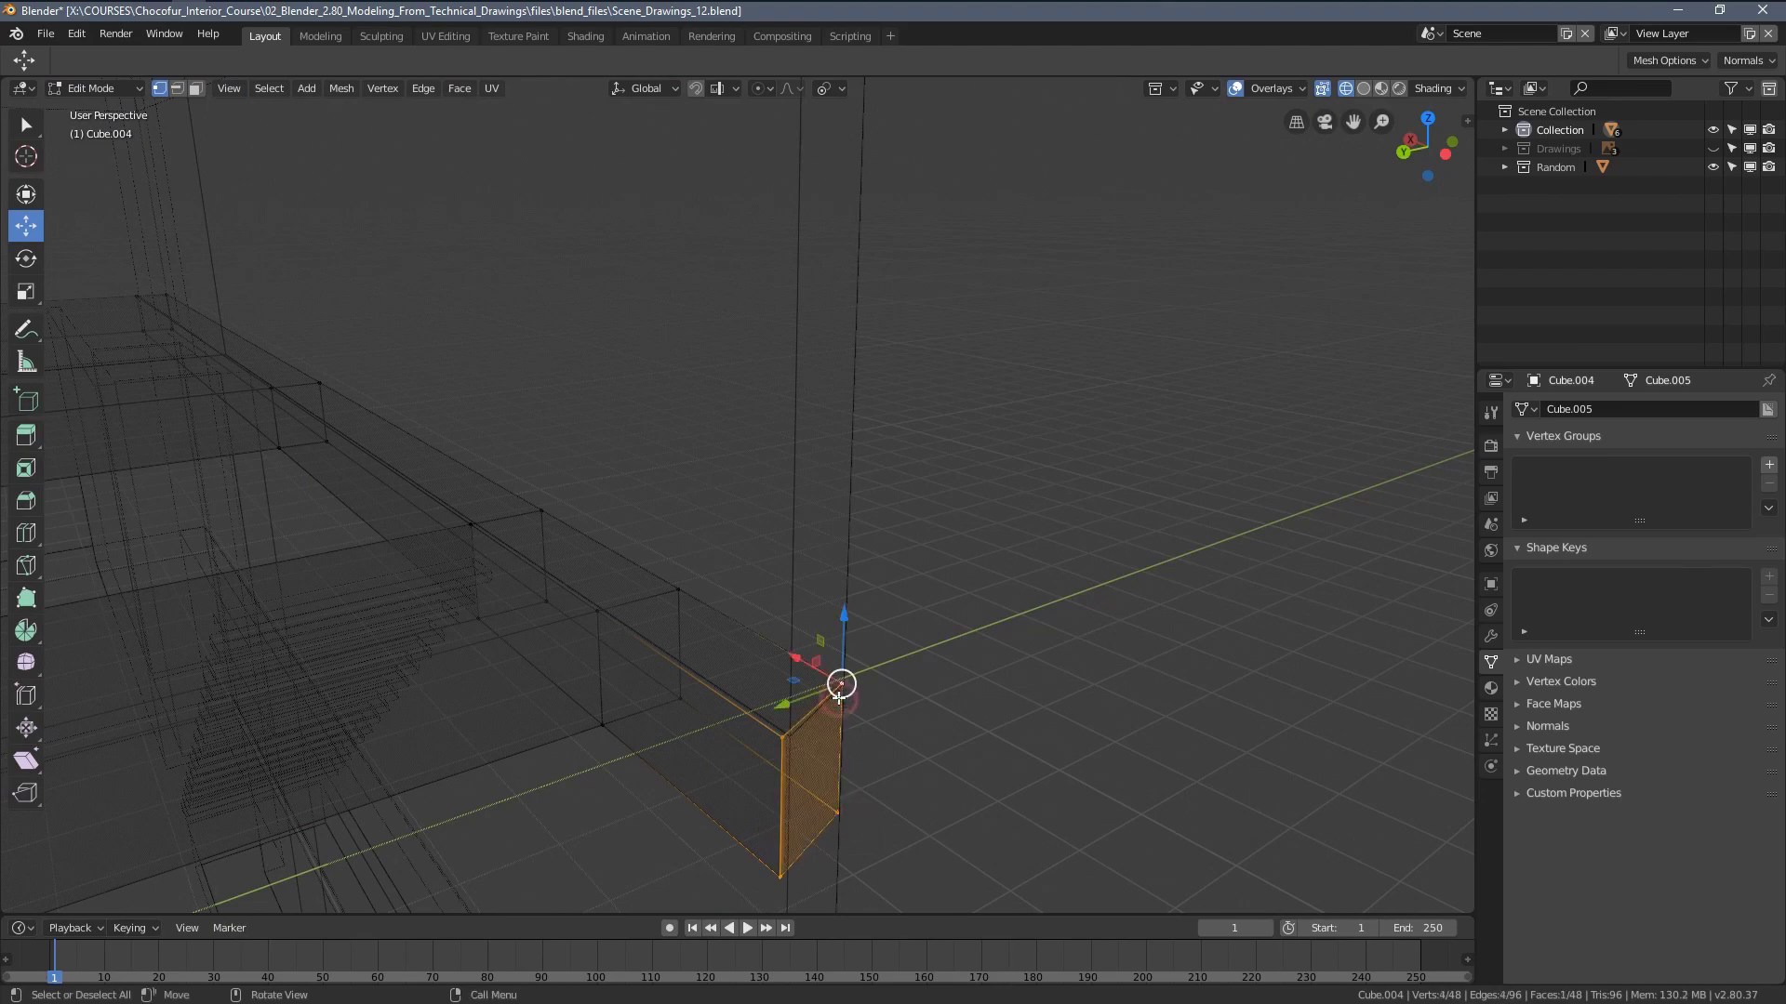
key("x")
left_click(765, 655)
middle_click_drag(645, 645, 674, 610)
Close the slab's open end with a face between its top and bottom edges, and return to solid shading in Object Mode
key("a")
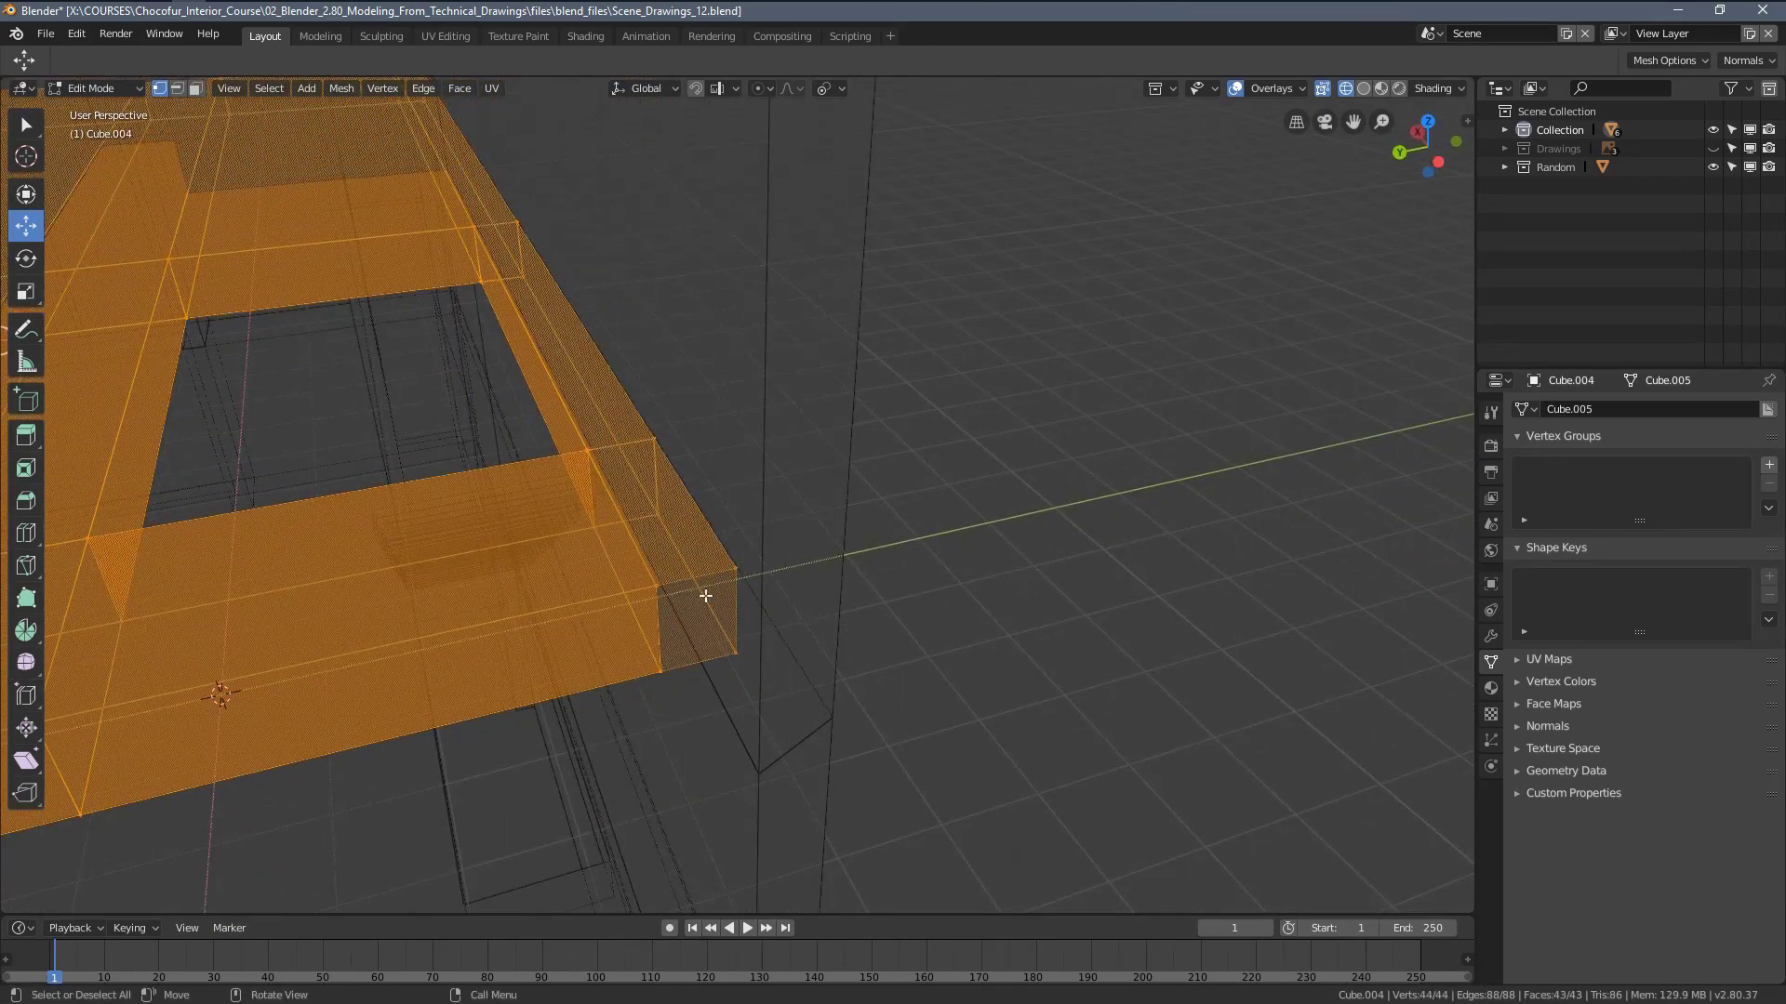
key("2")
left_click(696, 578)
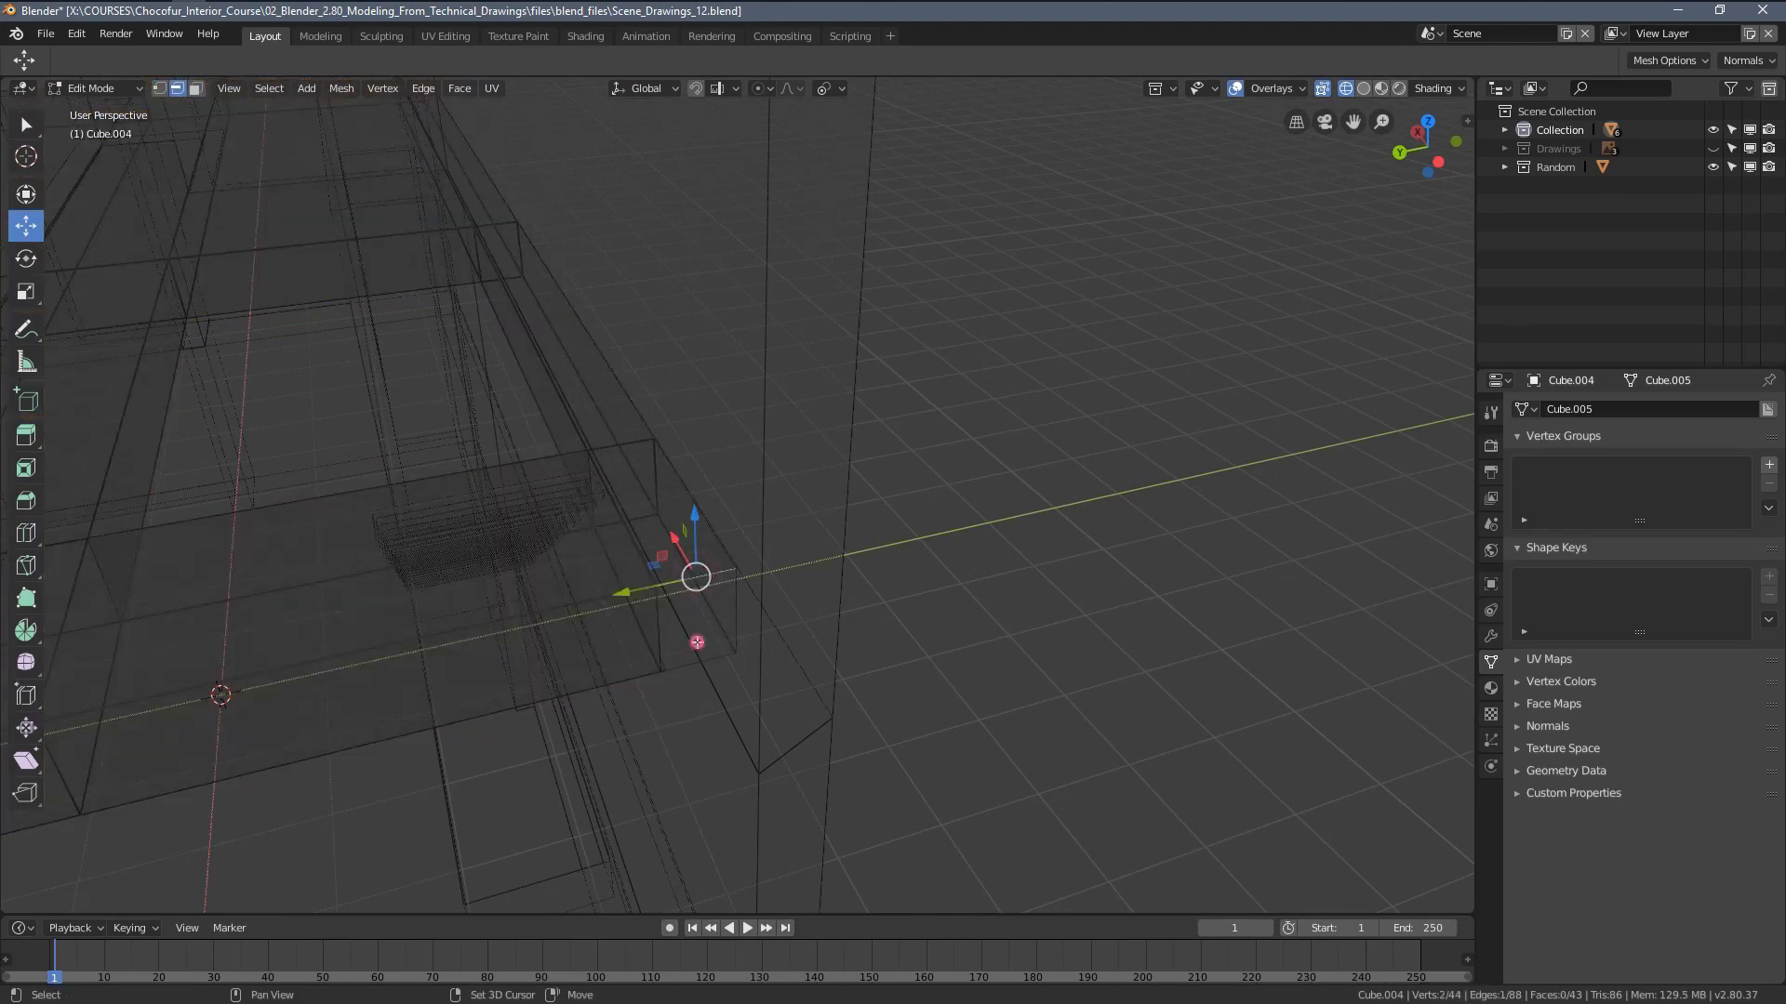
key("z")
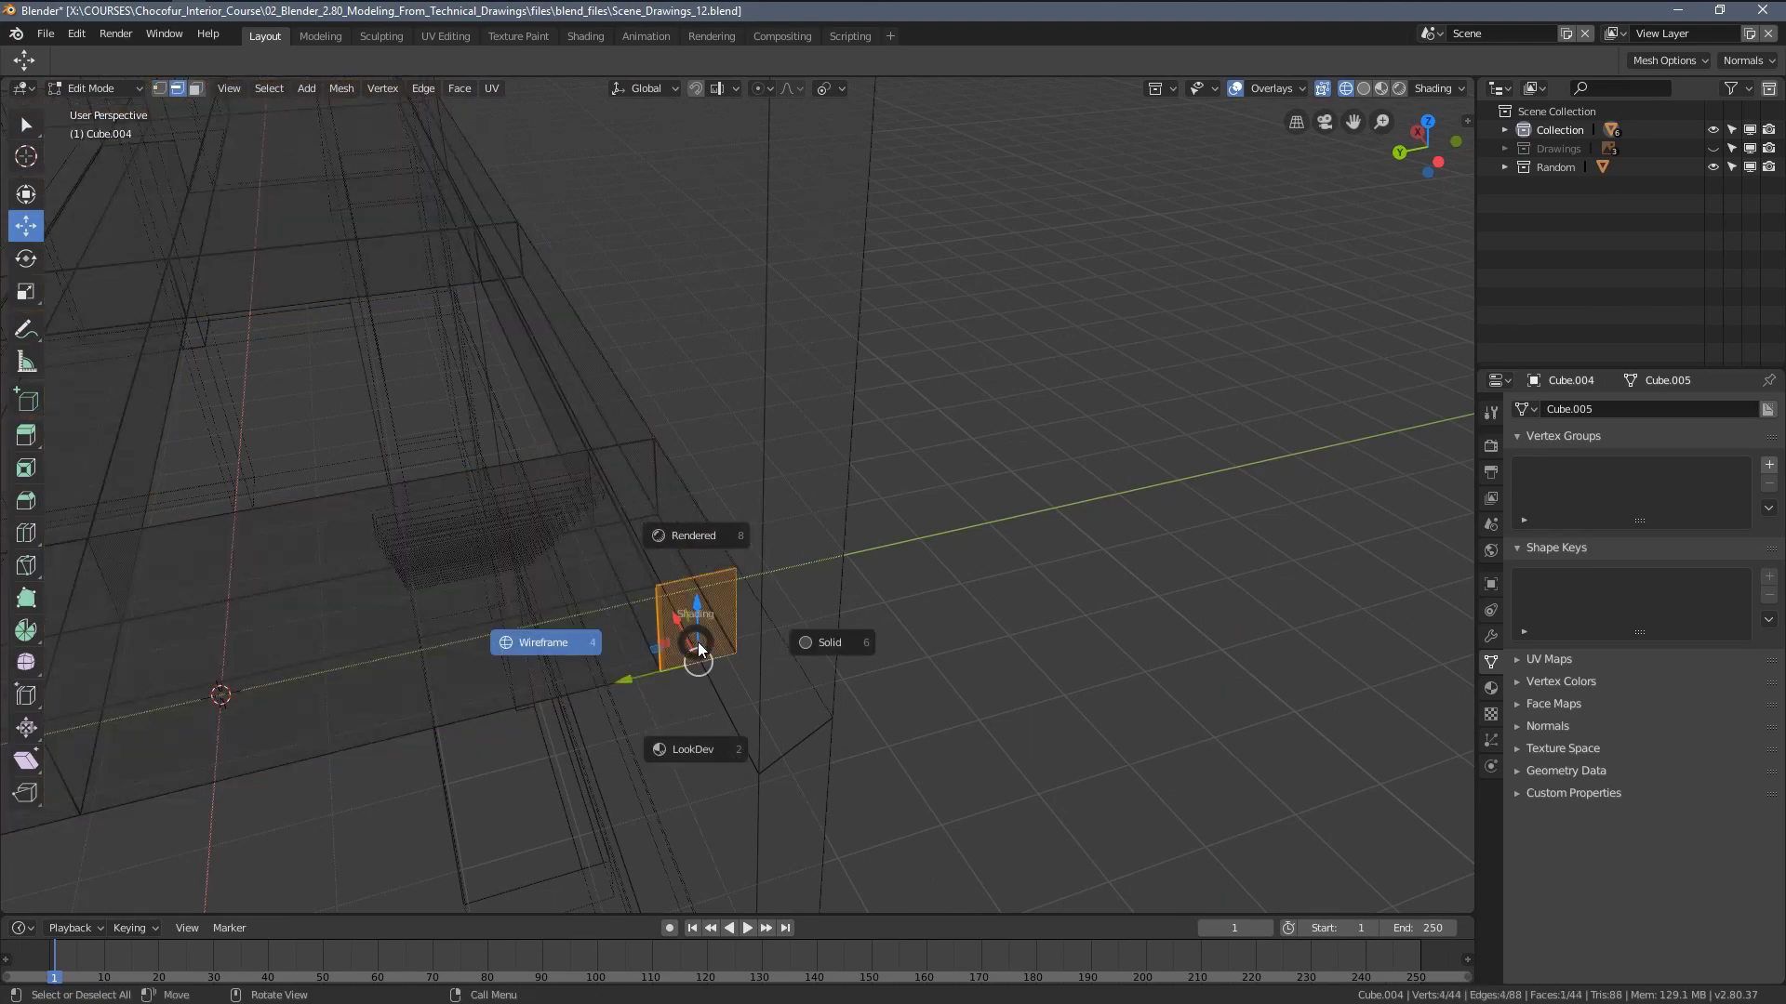
left_click(786, 642)
key("Tab")
Inspect the shortened slab end against the long wall from below in LookDev shading, with the selection cleared
middle_click_drag(712, 628, 738, 571)
key("alt+a")
middle_click_drag(746, 567, 774, 421)
scroll(770, 386, "up", 3)
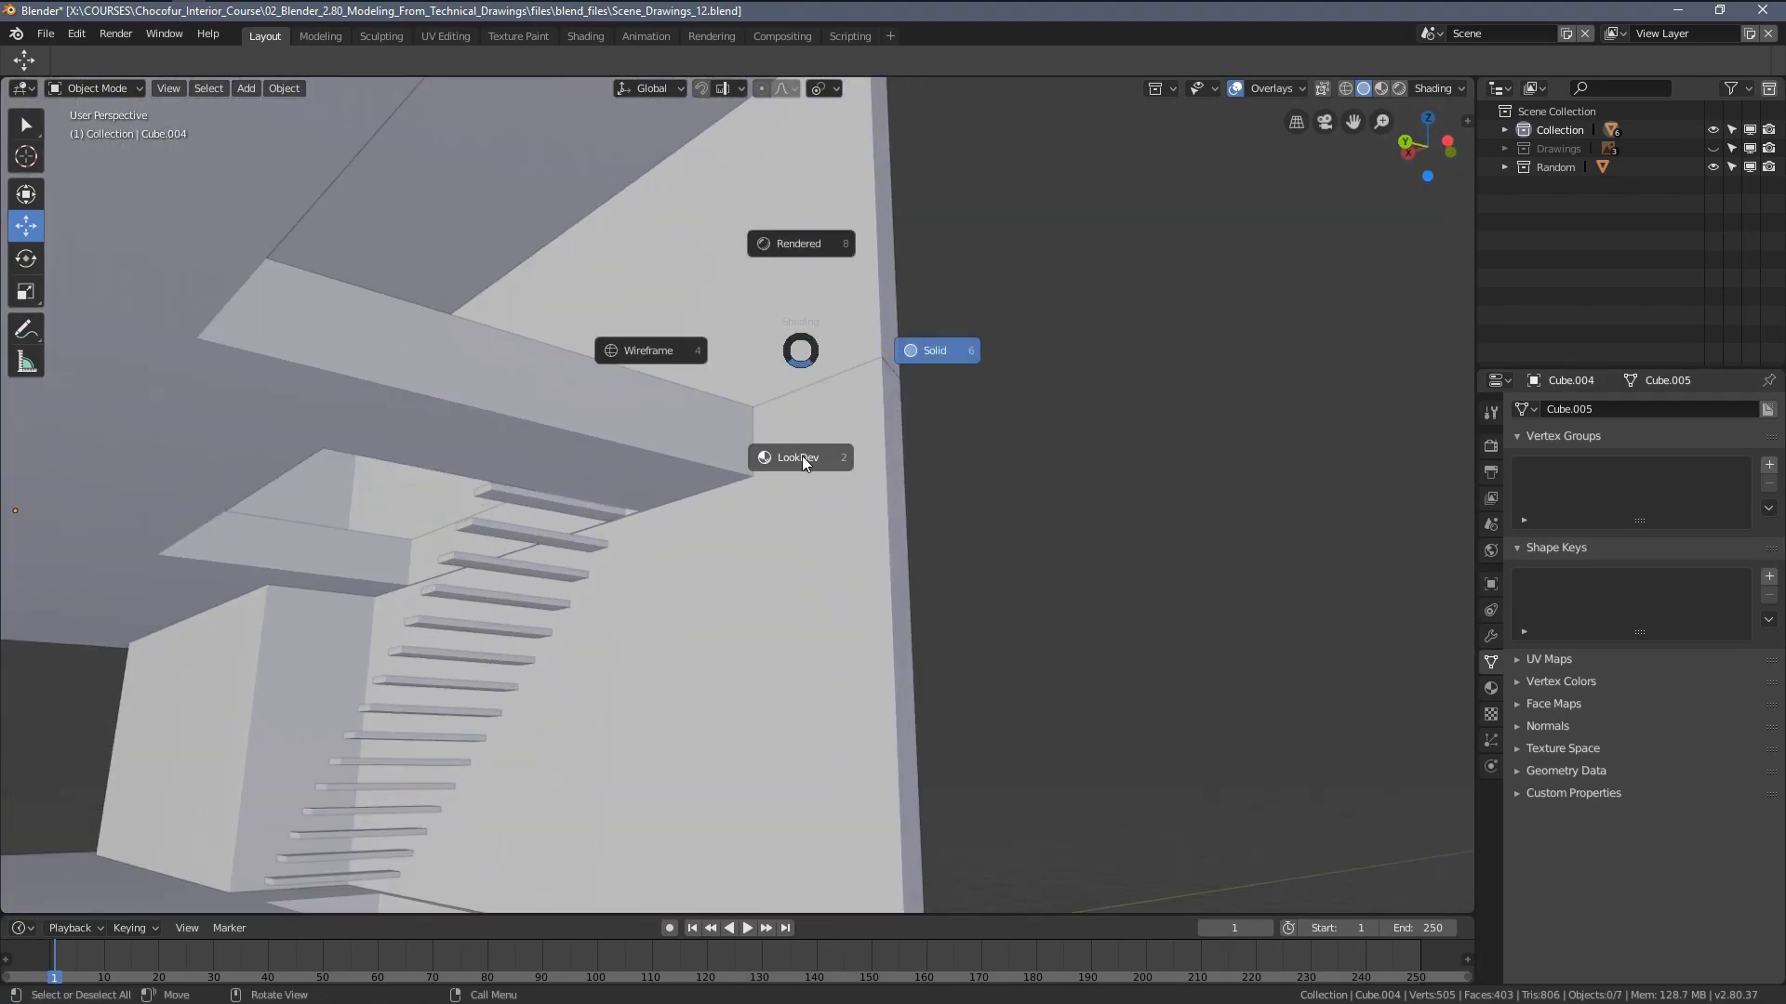
left_click(803, 456)
left_click(827, 593)
left_click(852, 539)
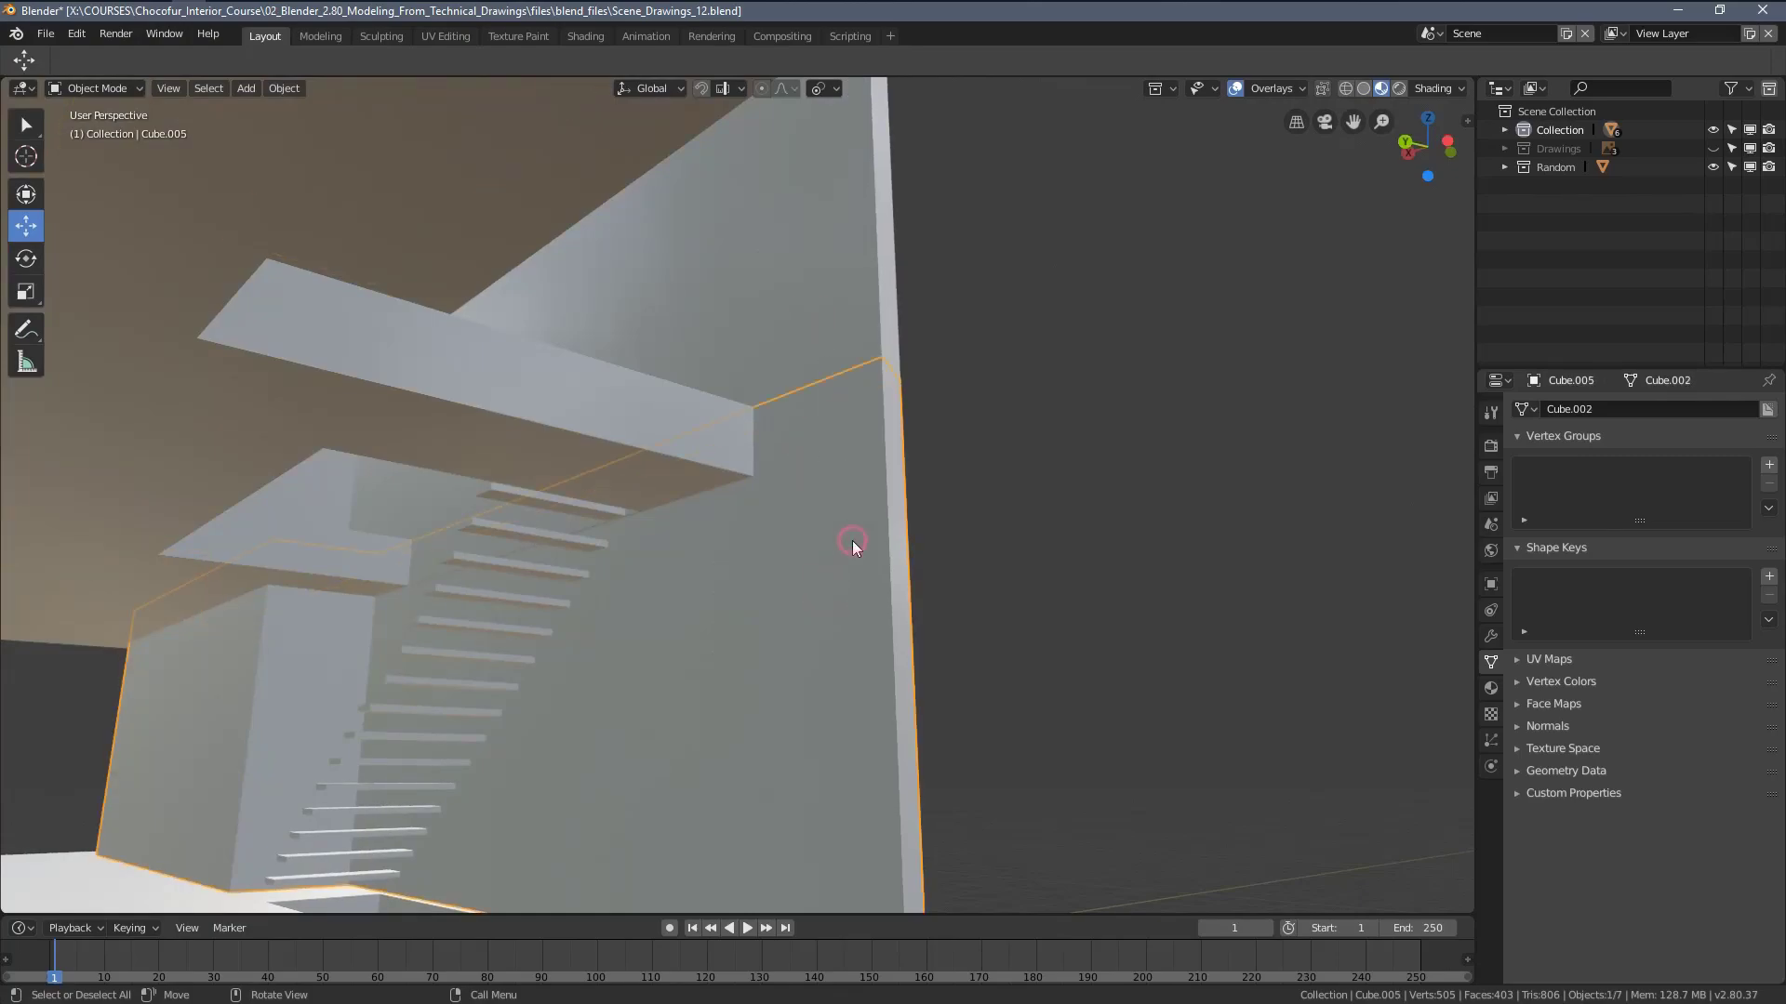
scroll(850, 536, "down", 5)
key("alt+a")
Examine the room's interior with the staircase, ceiling opening and side wall window
middle_click_drag(807, 497, 762, 376)
scroll(738, 533, "up", 4)
scroll(797, 541, "up", 3)
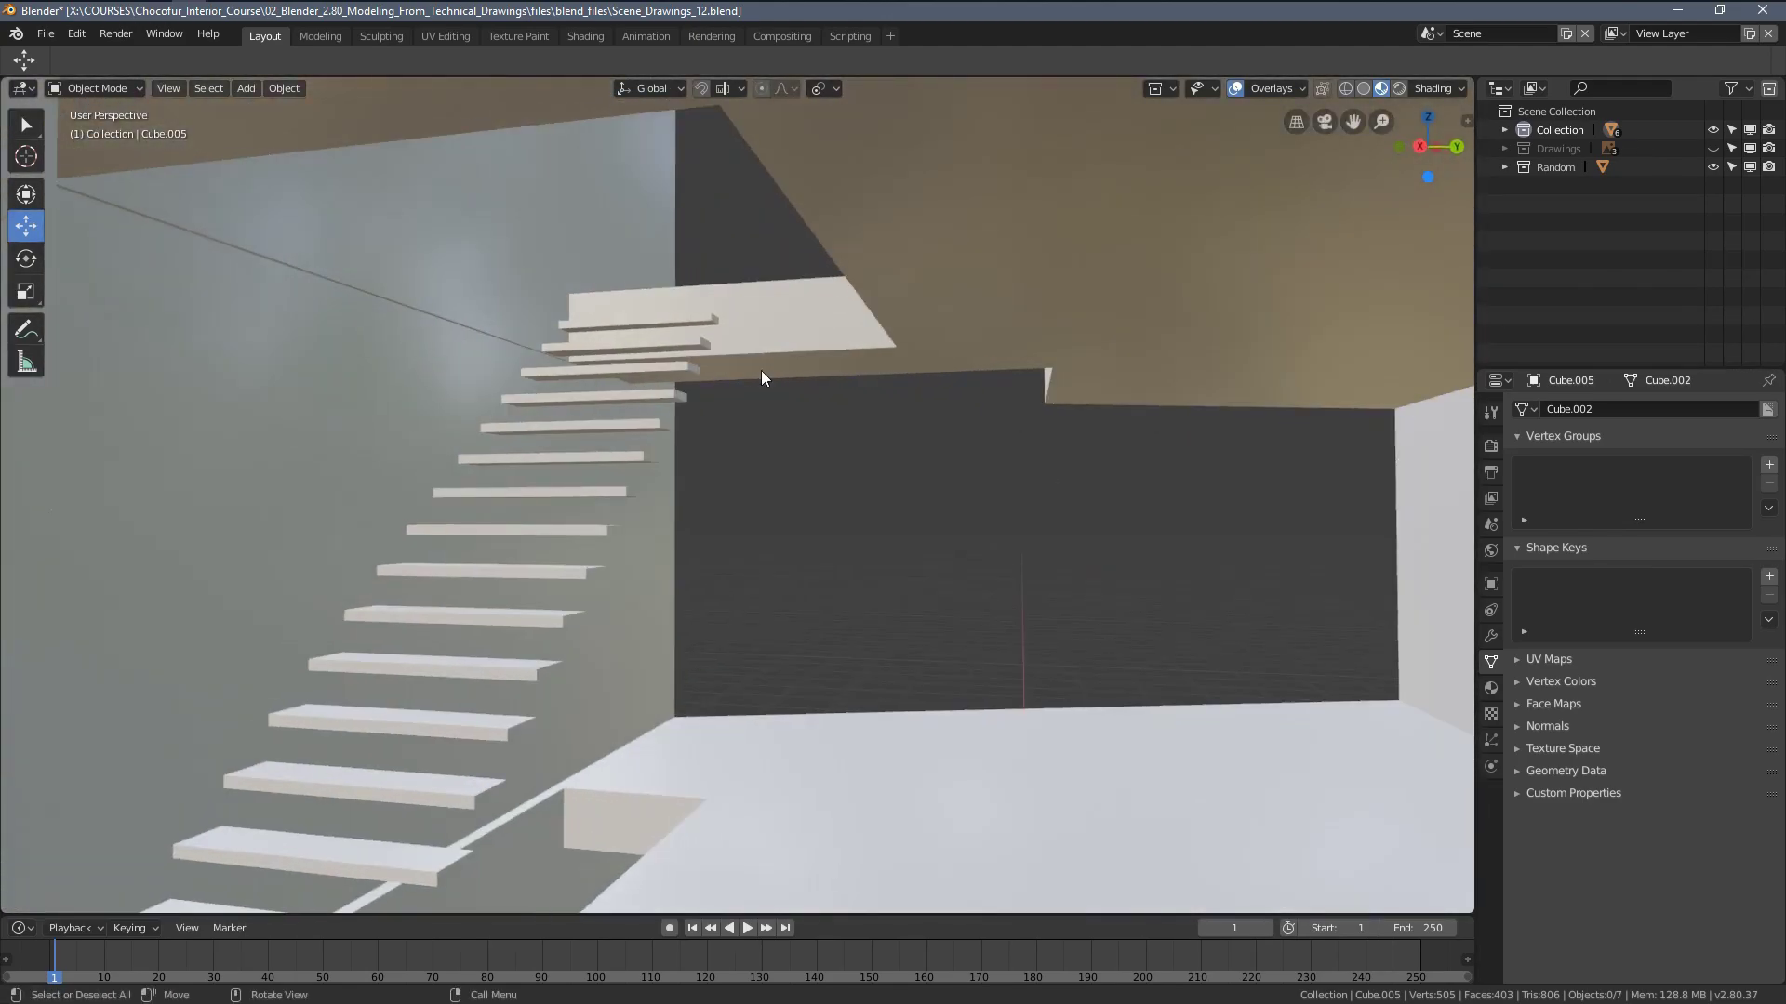
middle_click_drag(951, 422, 824, 447, "shift")
middle_click_drag(824, 447, 725, 537, "shift")
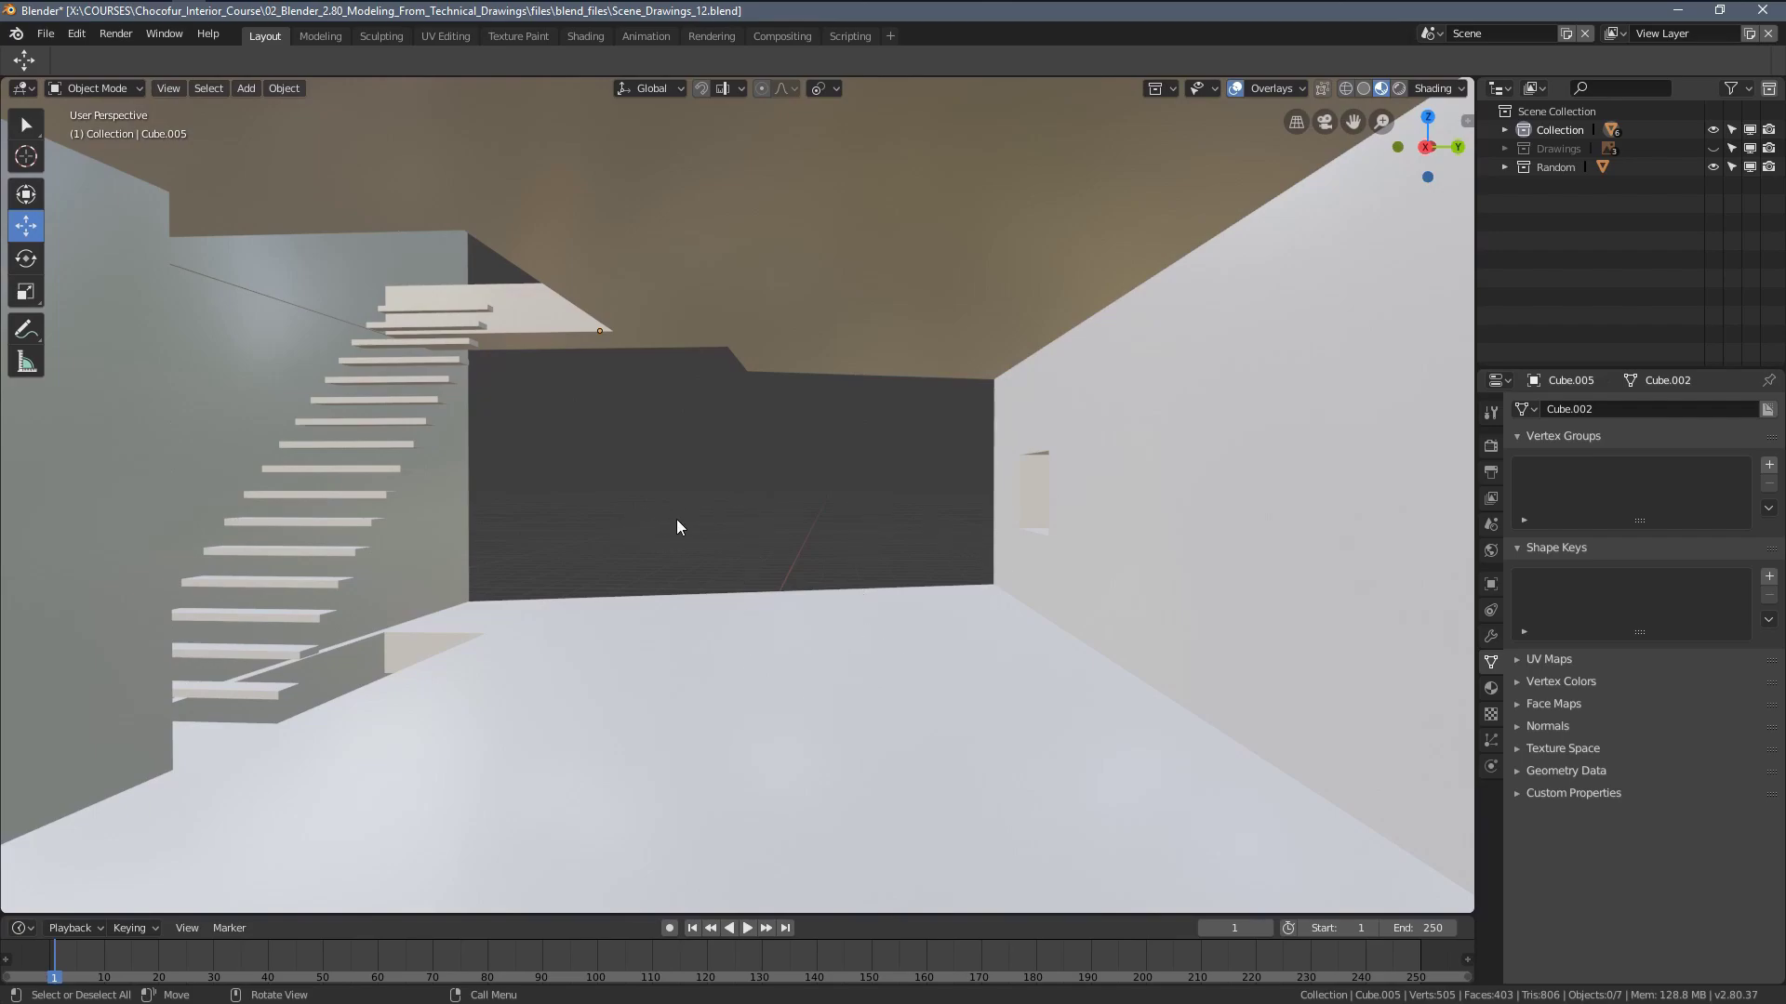
middle_click_drag(677, 521, 645, 514, "shift")
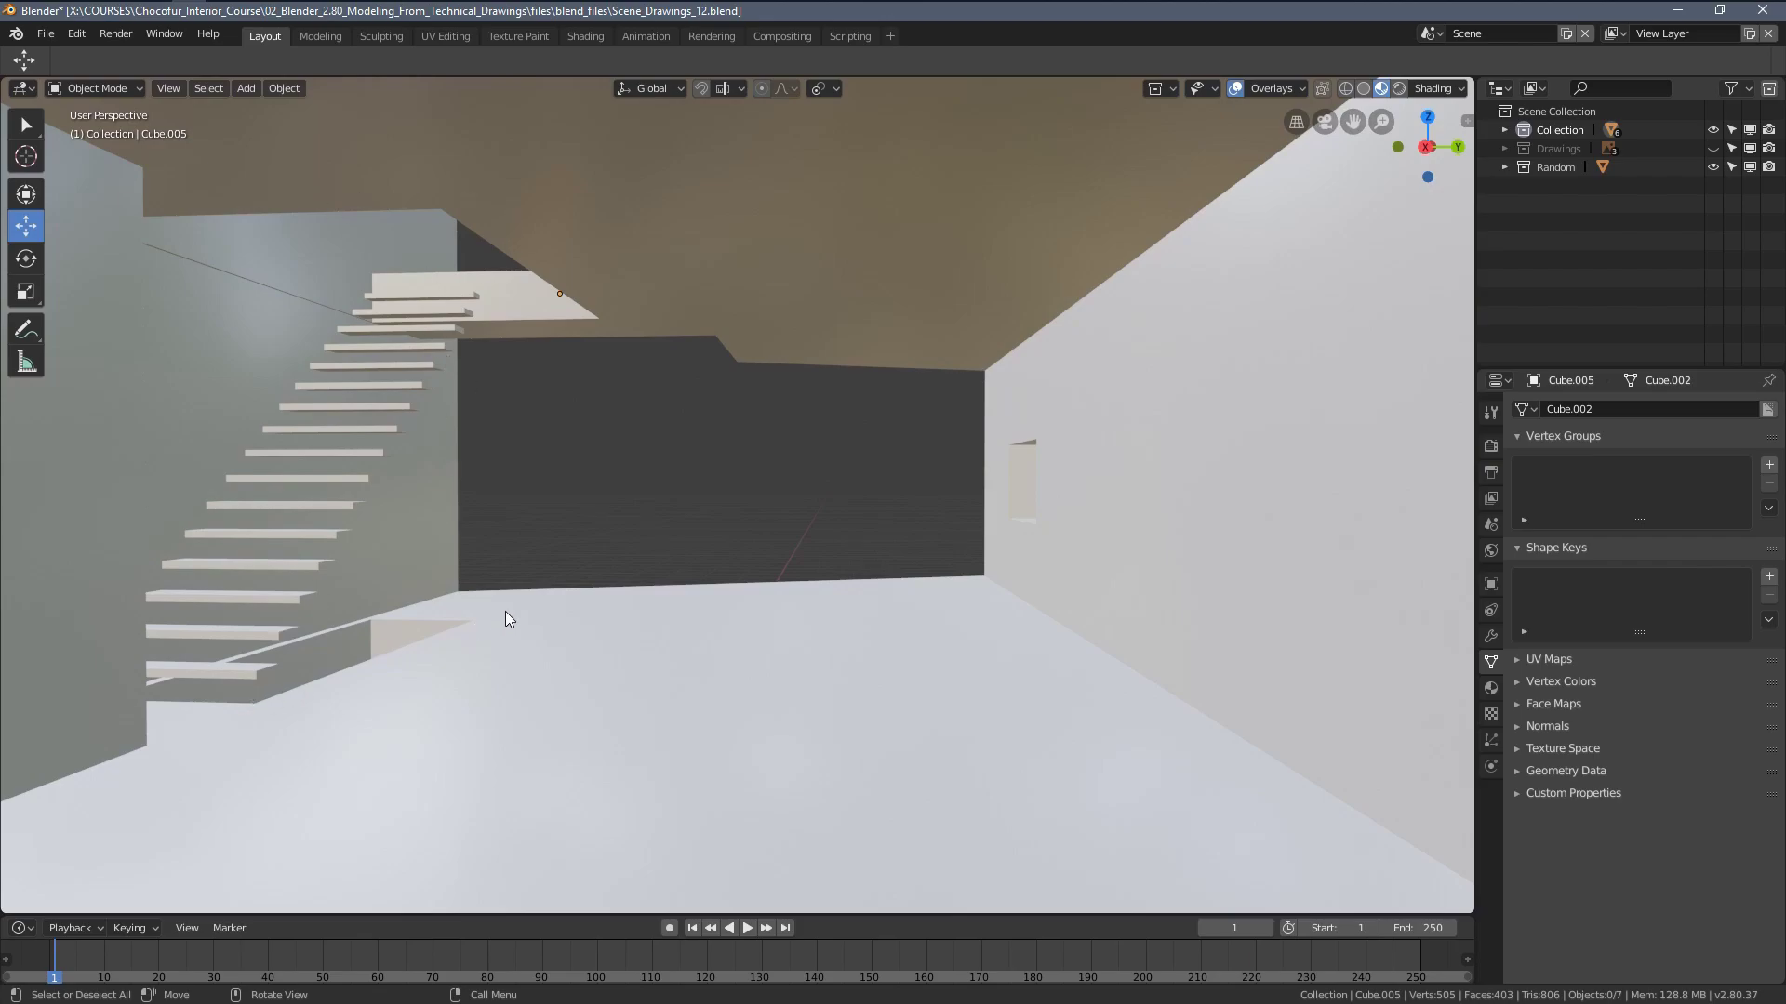
middle_click_drag(583, 550, 814, 535, "shift")
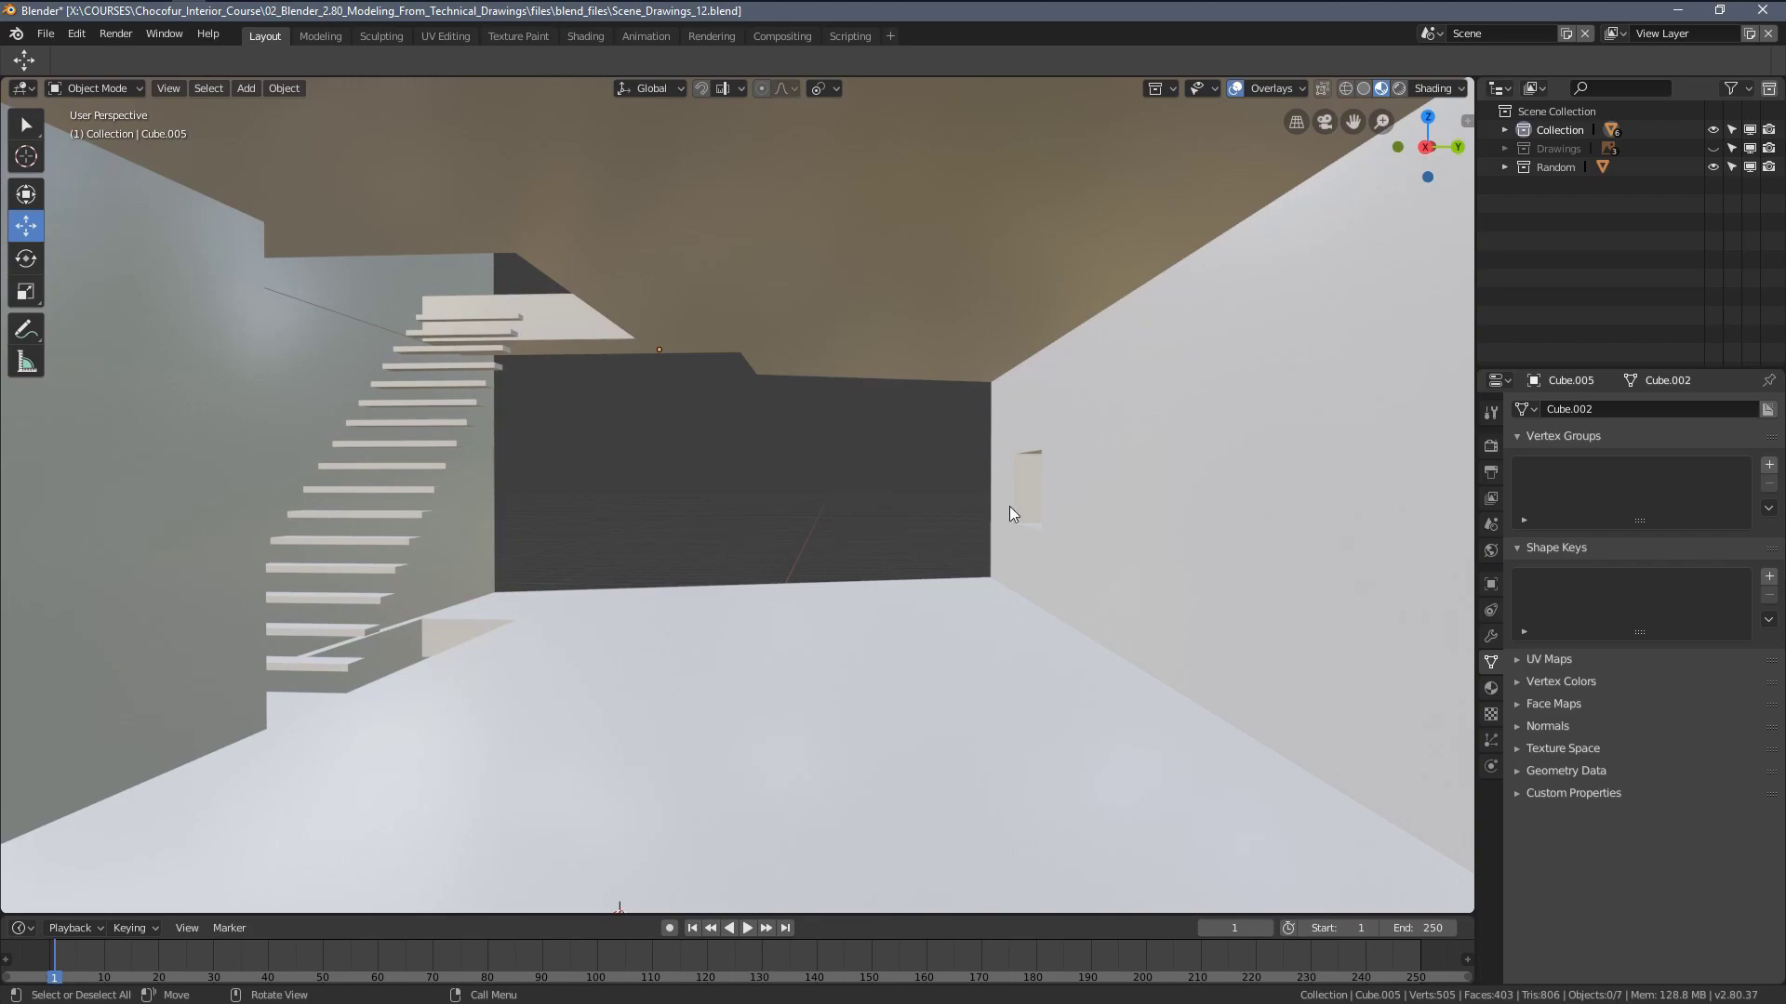
Make the Drawings collection visible again and set the viewport to wireframe shading to see the drawings through the model
scroll(673, 505, "down", 6)
middle_click_drag(673, 505, 837, 566)
scroll(941, 523, "up", 4)
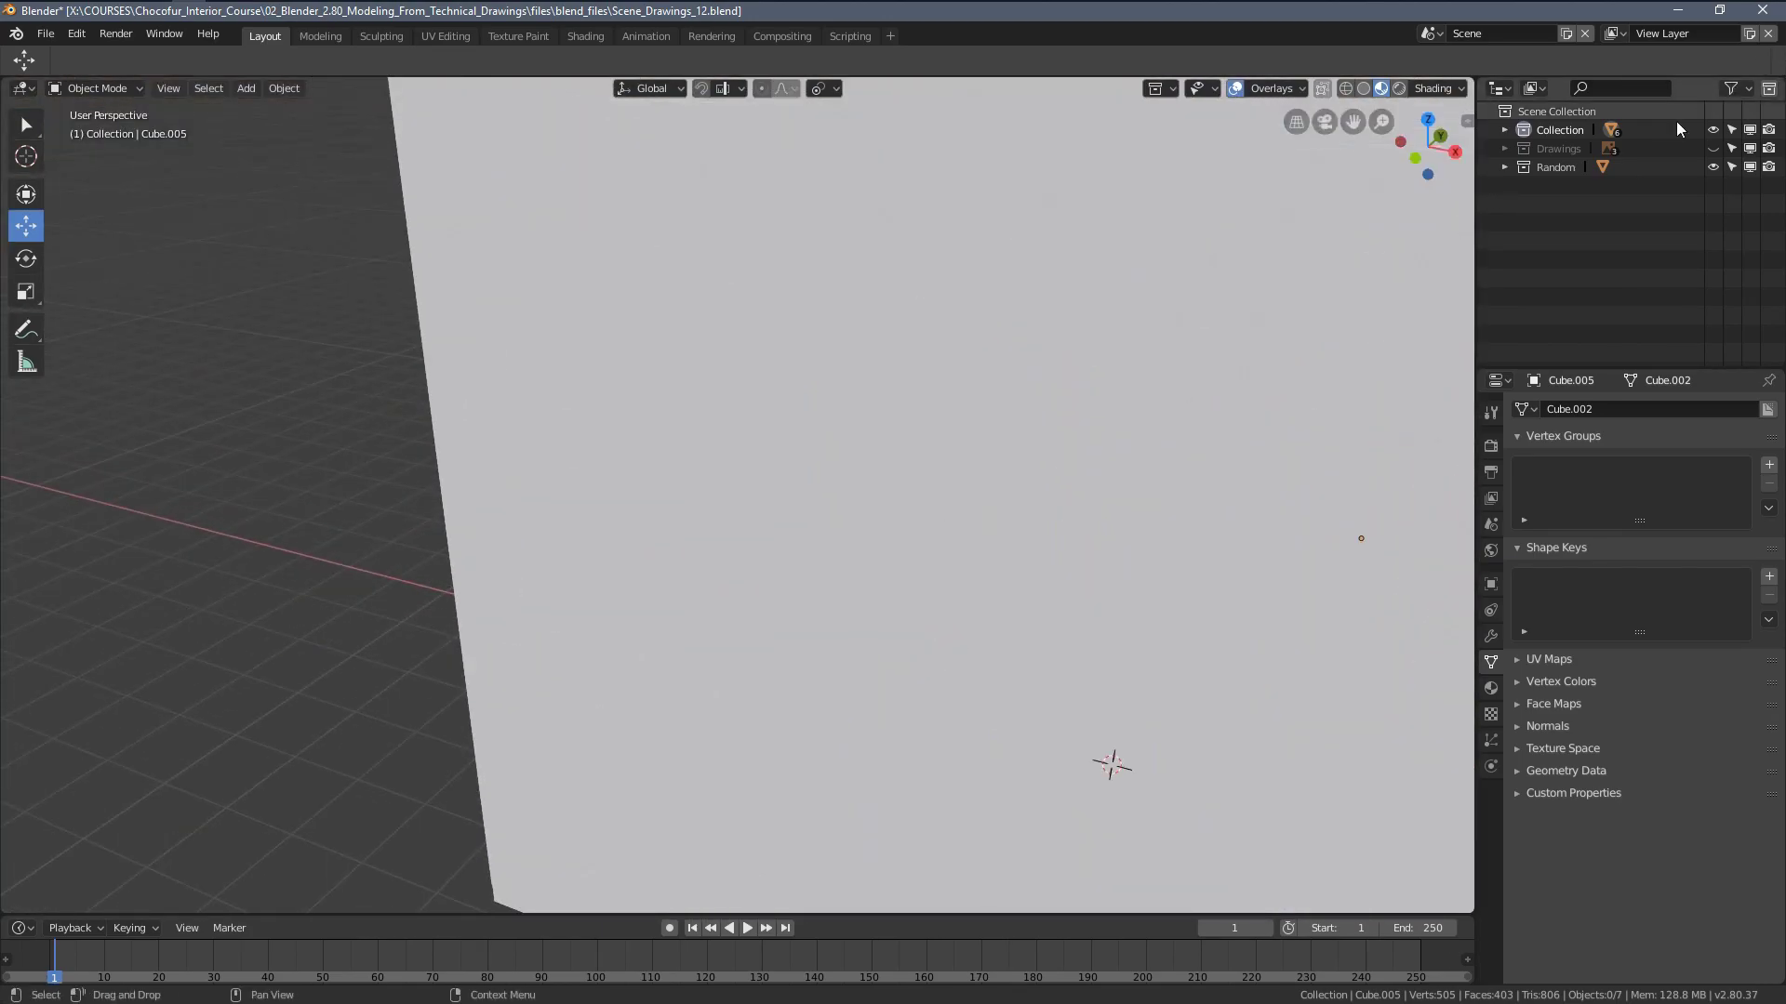
left_click(1712, 149)
middle_click_drag(930, 419, 957, 456)
mouse_move(972, 525)
middle_mouse_down()
mouse_move(1096, 495)
mouse_move(703, 471)
mouse_move(694, 506)
mouse_move(649, 493)
middle_mouse_up()
key("z")
left_click(629, 475)
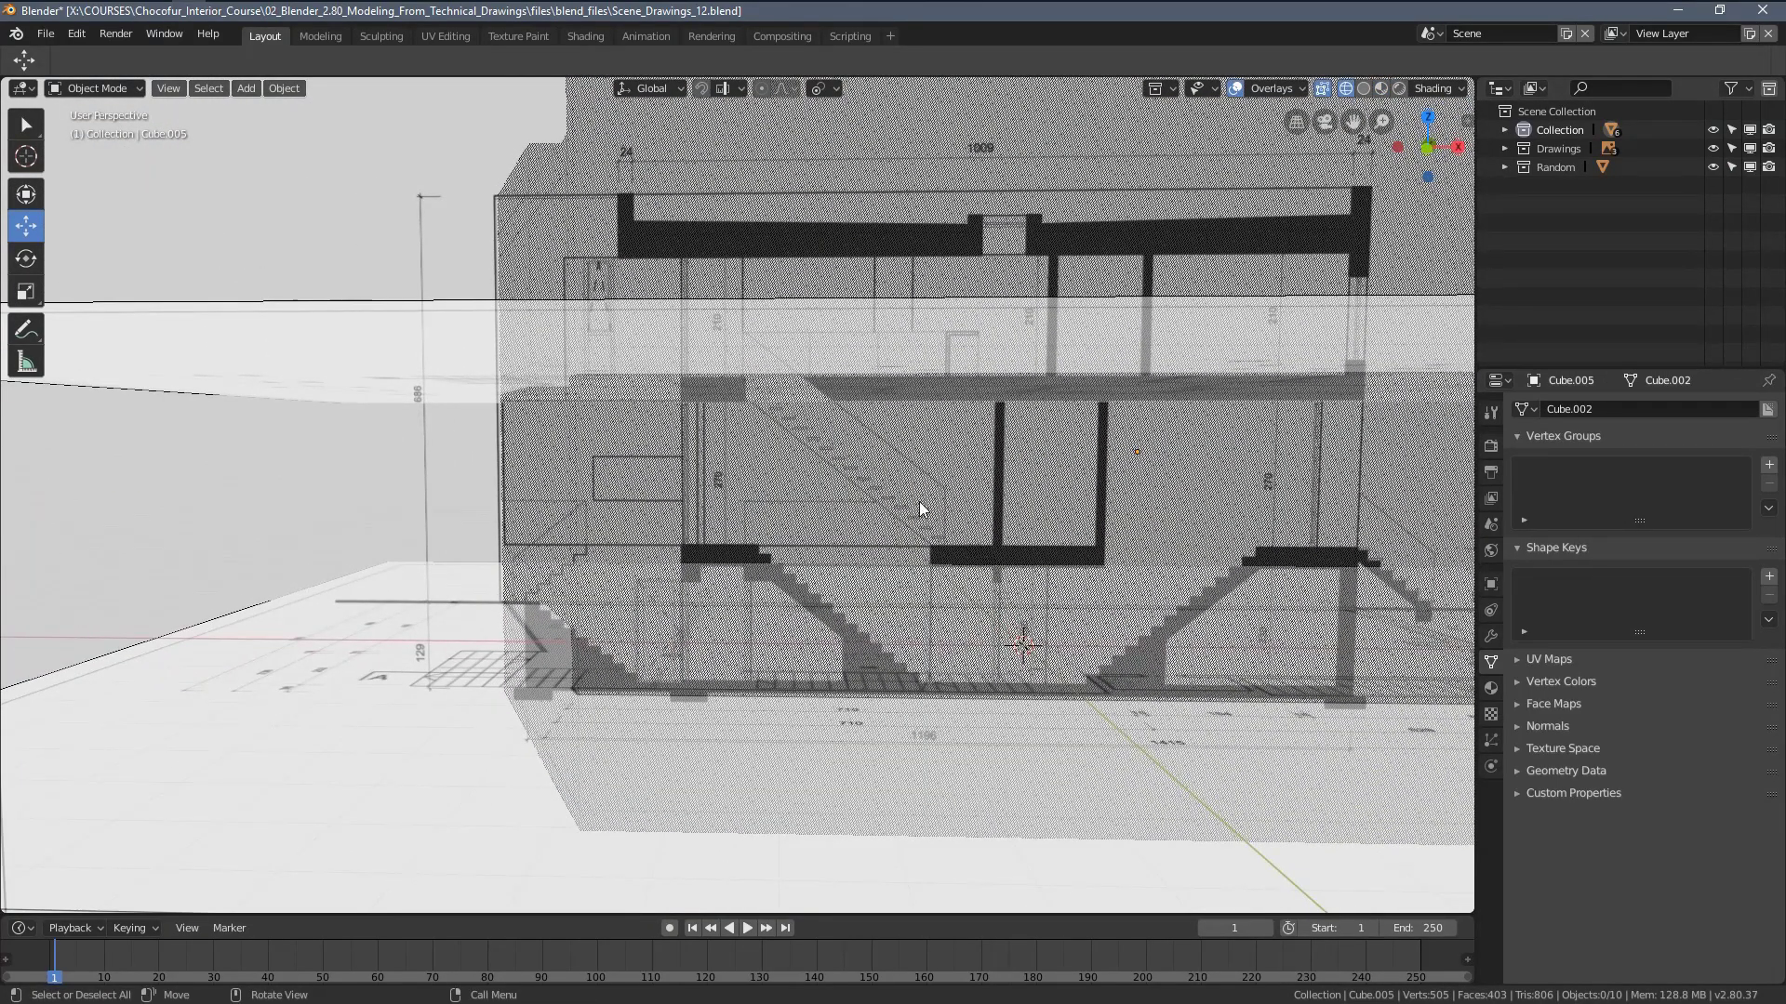
Select the ground floor drawing, hide all unselected objects, and frame the drawing in top view
mouse_move(921, 509)
middle_mouse_down()
mouse_move(884, 470)
mouse_move(852, 586)
mouse_move(877, 678)
mouse_move(886, 639)
middle_mouse_up()
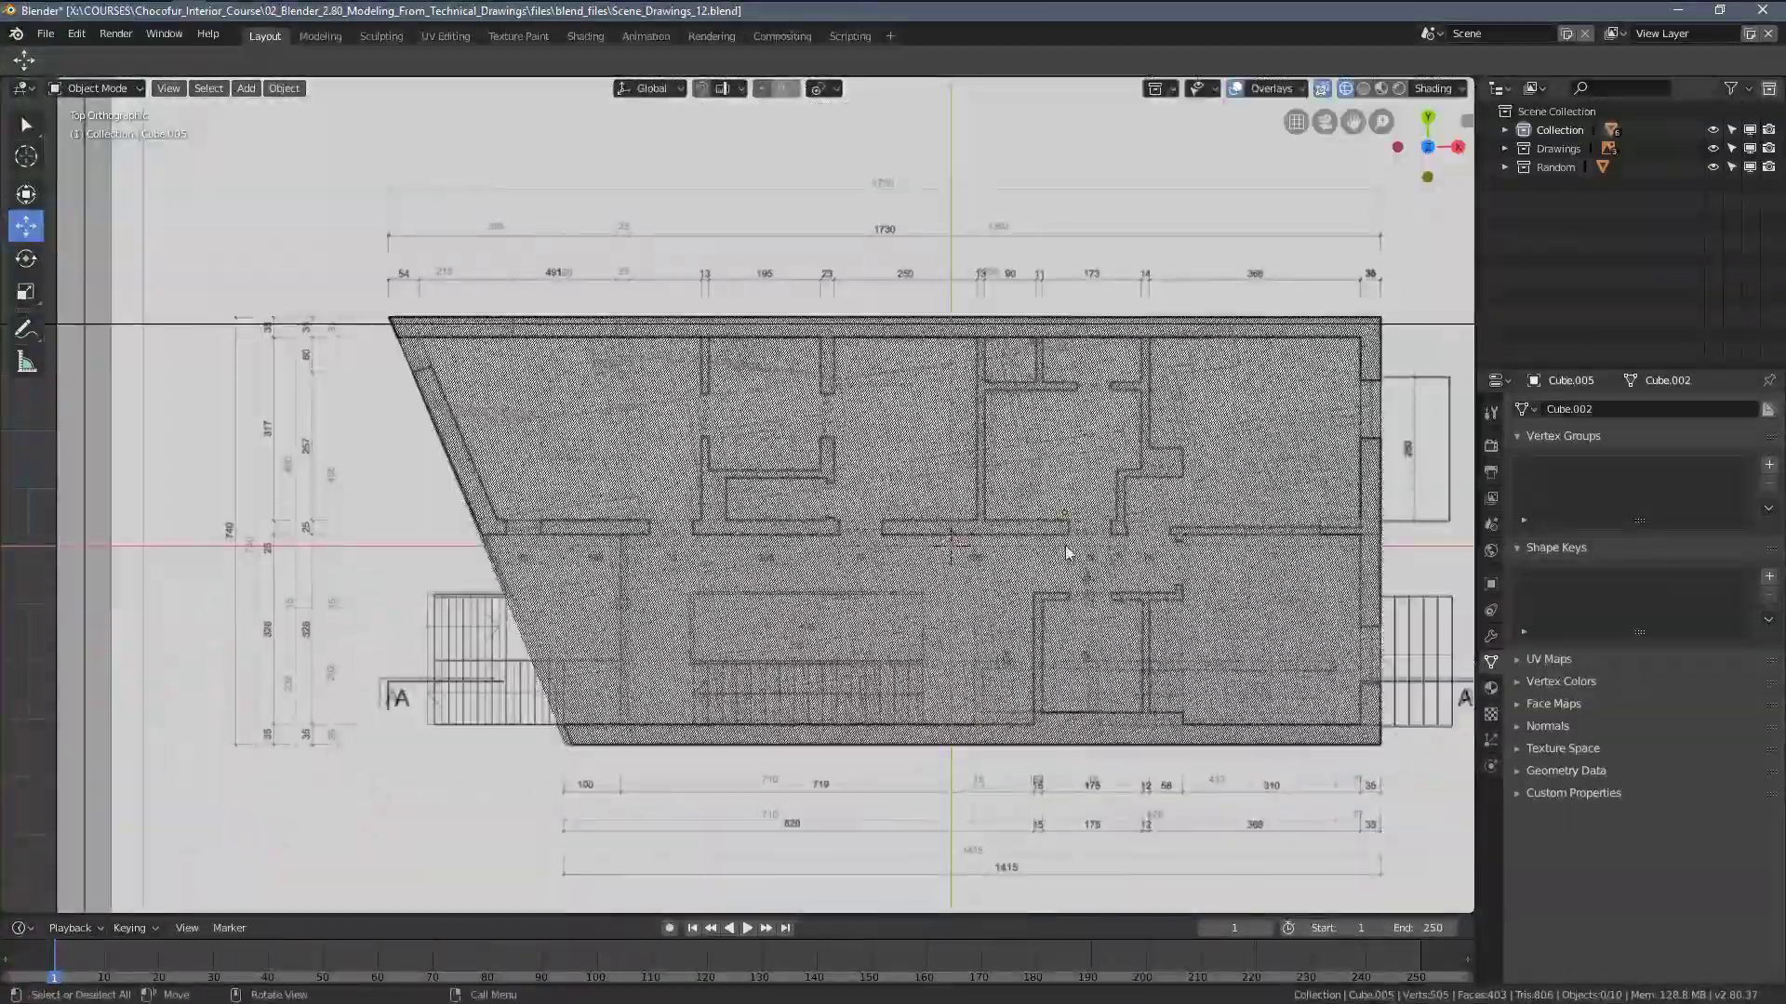
middle_click_drag(670, 574, 600, 464)
mouse_move(807, 462)
middle_mouse_down()
mouse_move(837, 459)
mouse_move(688, 406)
mouse_move(716, 470)
mouse_move(1124, 381)
middle_mouse_up()
left_click(1149, 344)
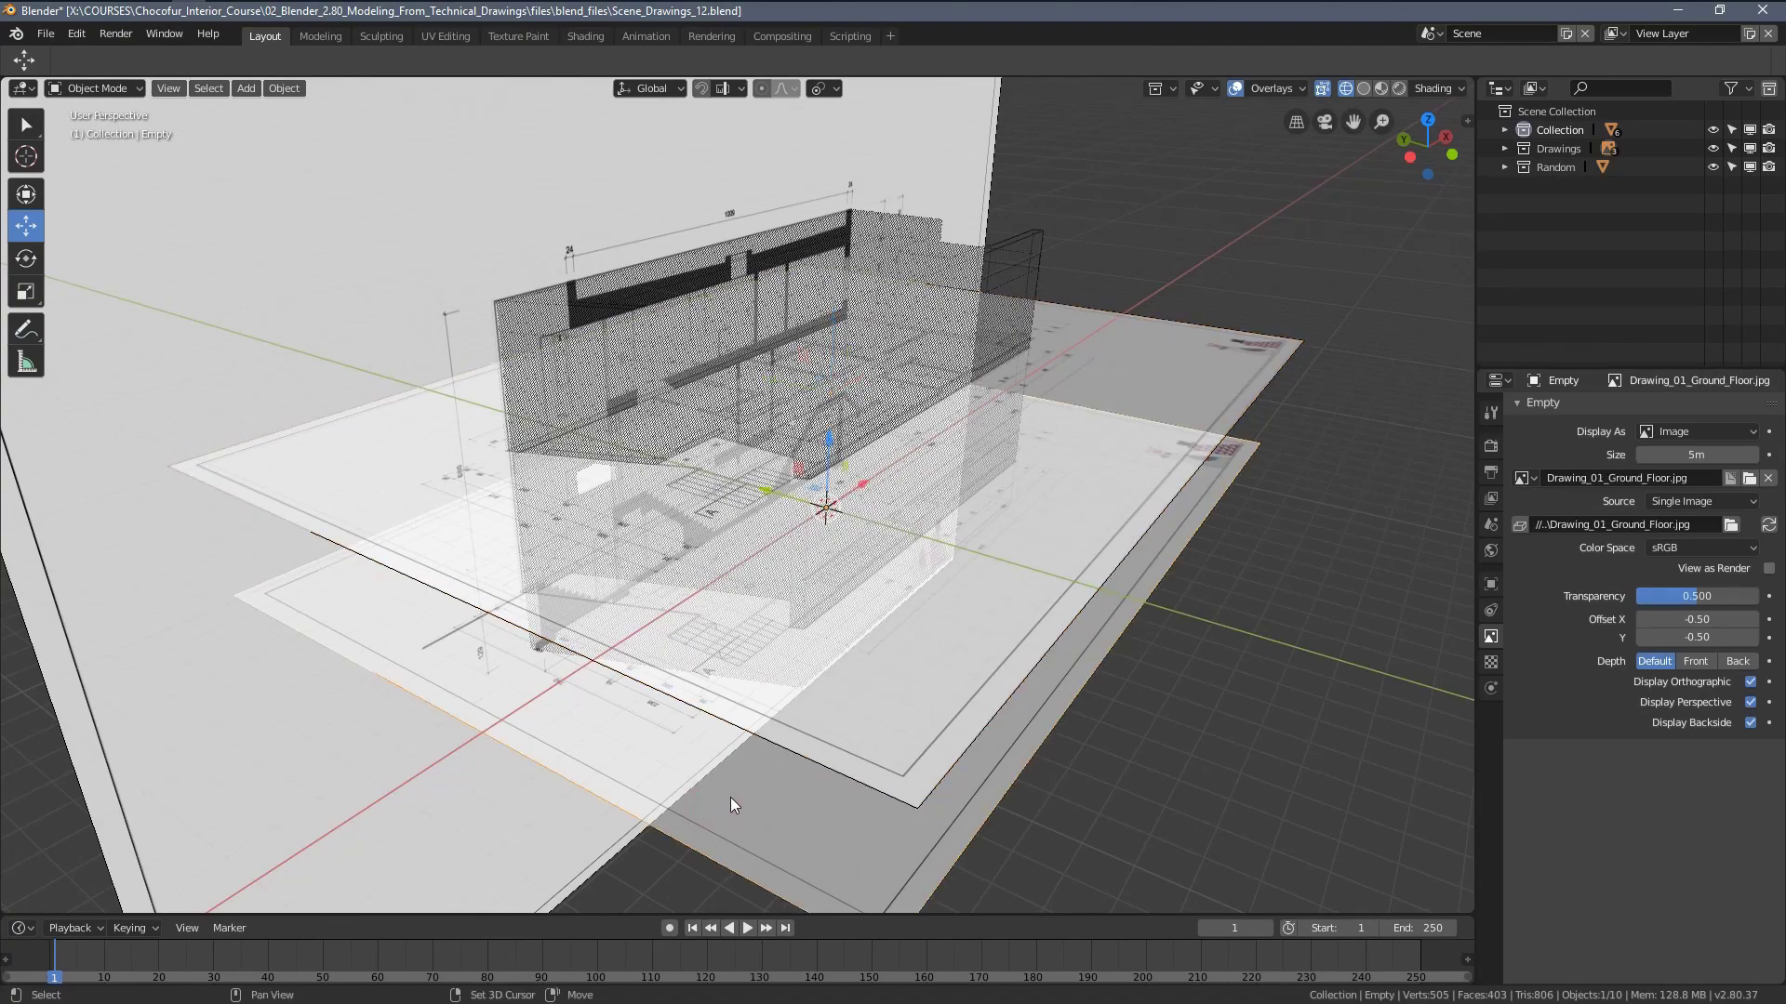
key("shift+h")
key("KP_7")
scroll(775, 644, "up", 5)
key("KP_Decimal")
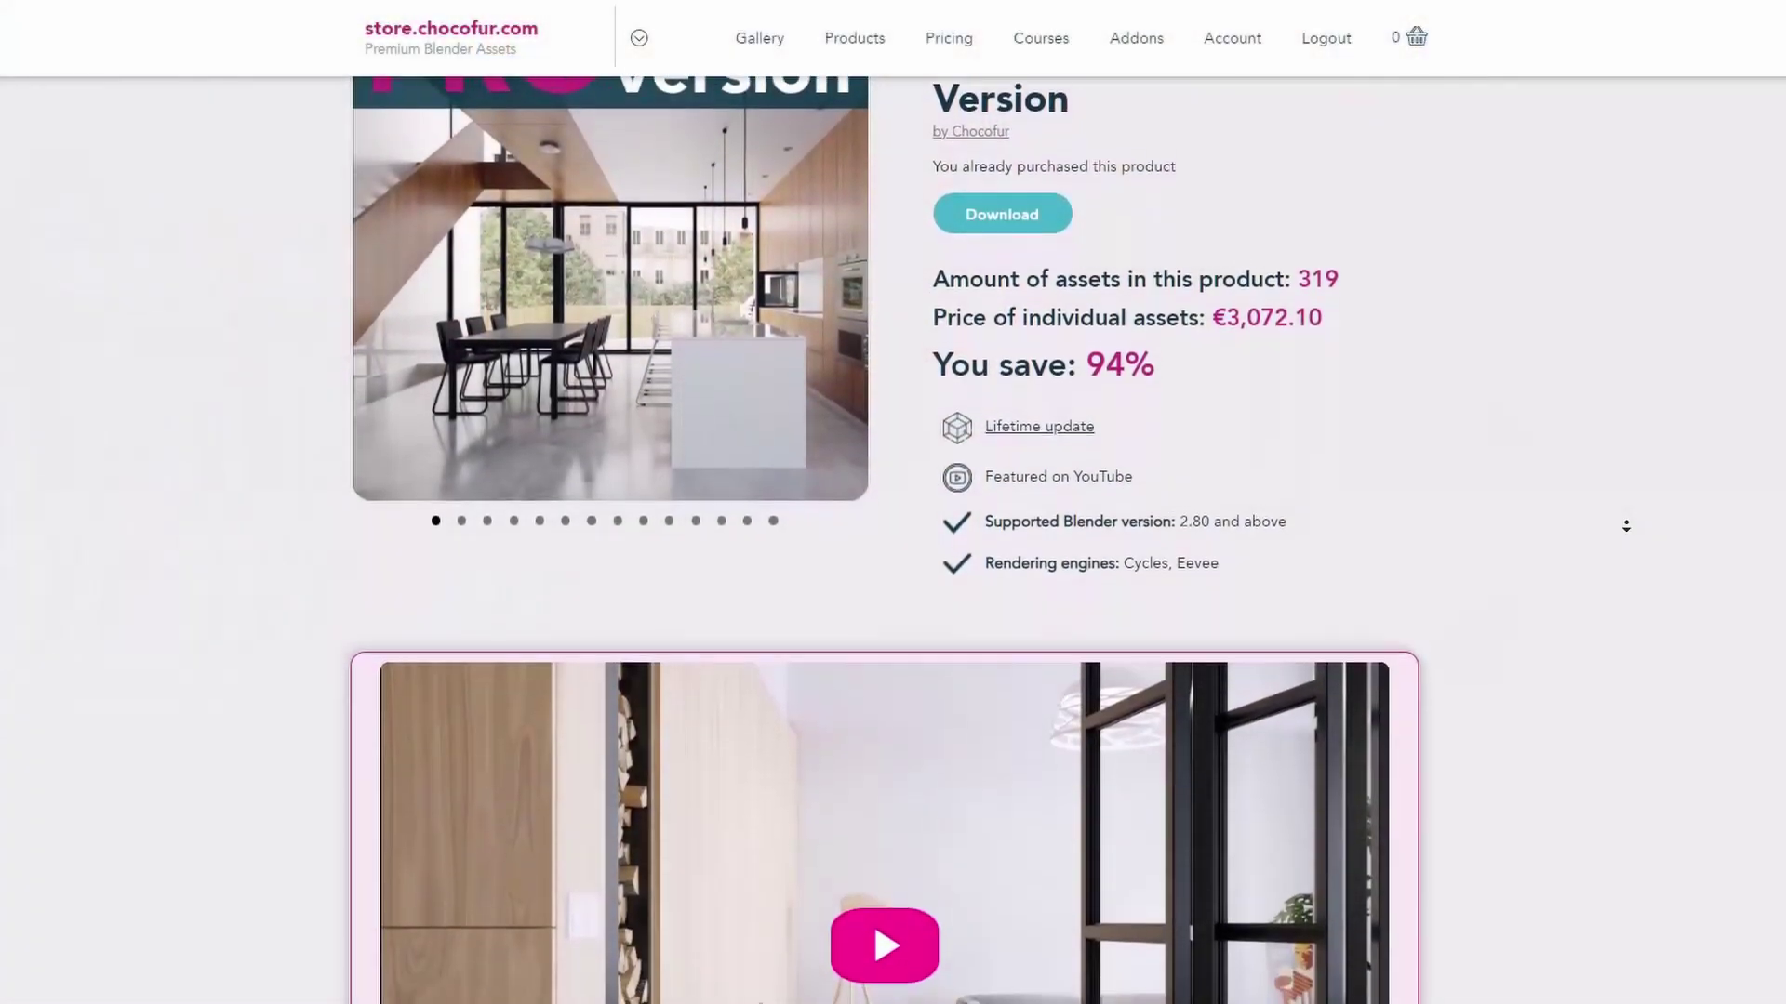
Switch to the Chocofur store website and browse its interior scenes and 3D furniture model collections
scroll(1625, 527, "down", 2)
scroll(1626, 527, "down", 10)
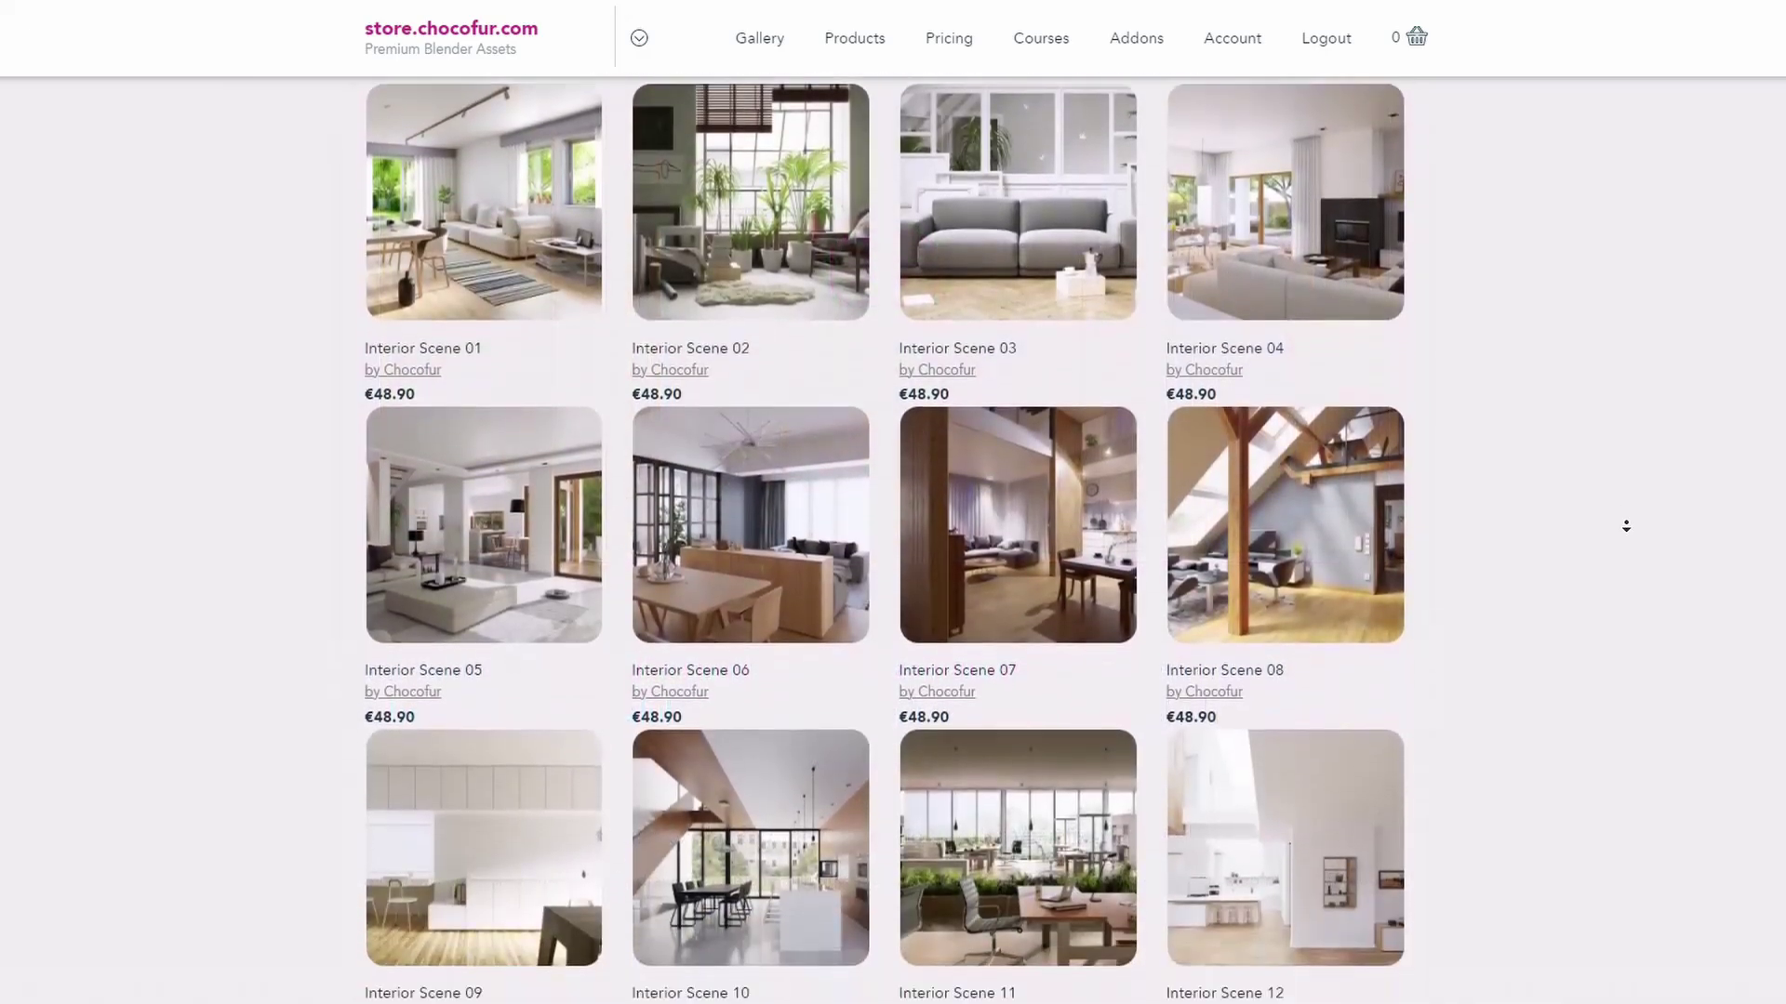
scroll(1625, 526, "down", 2)
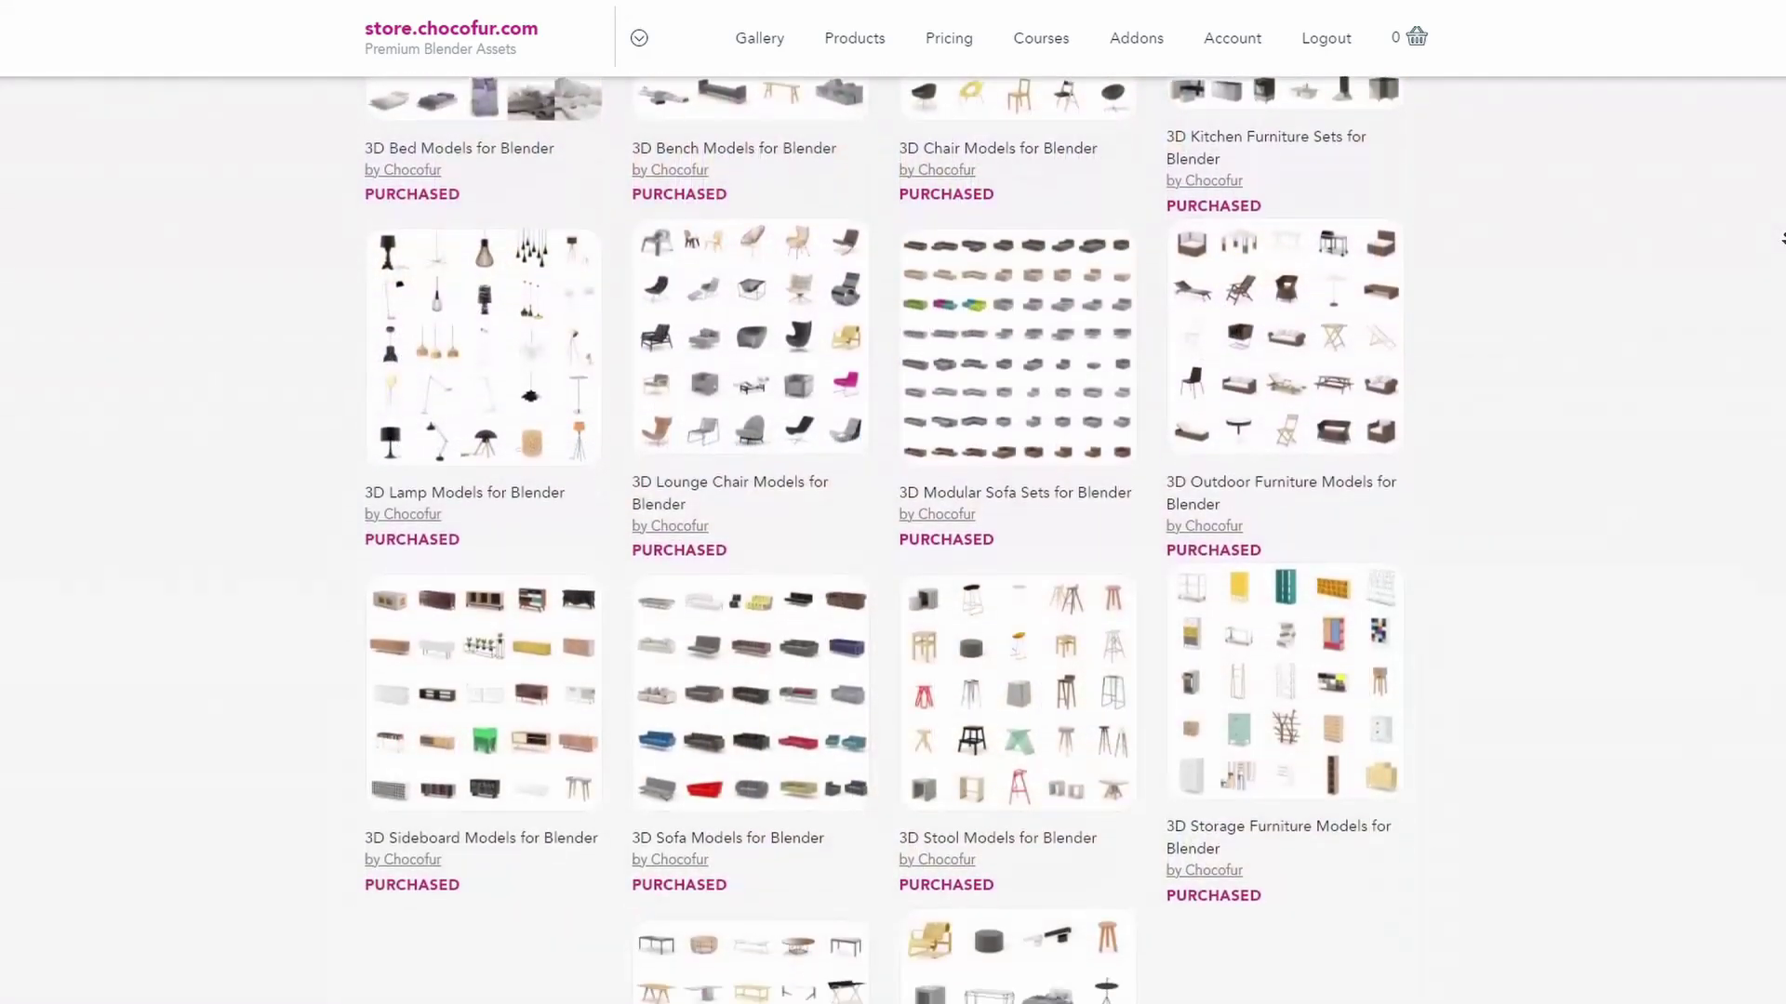
scroll(1622, 521, "down", 2)
scroll(1781, 239, "down", 2)
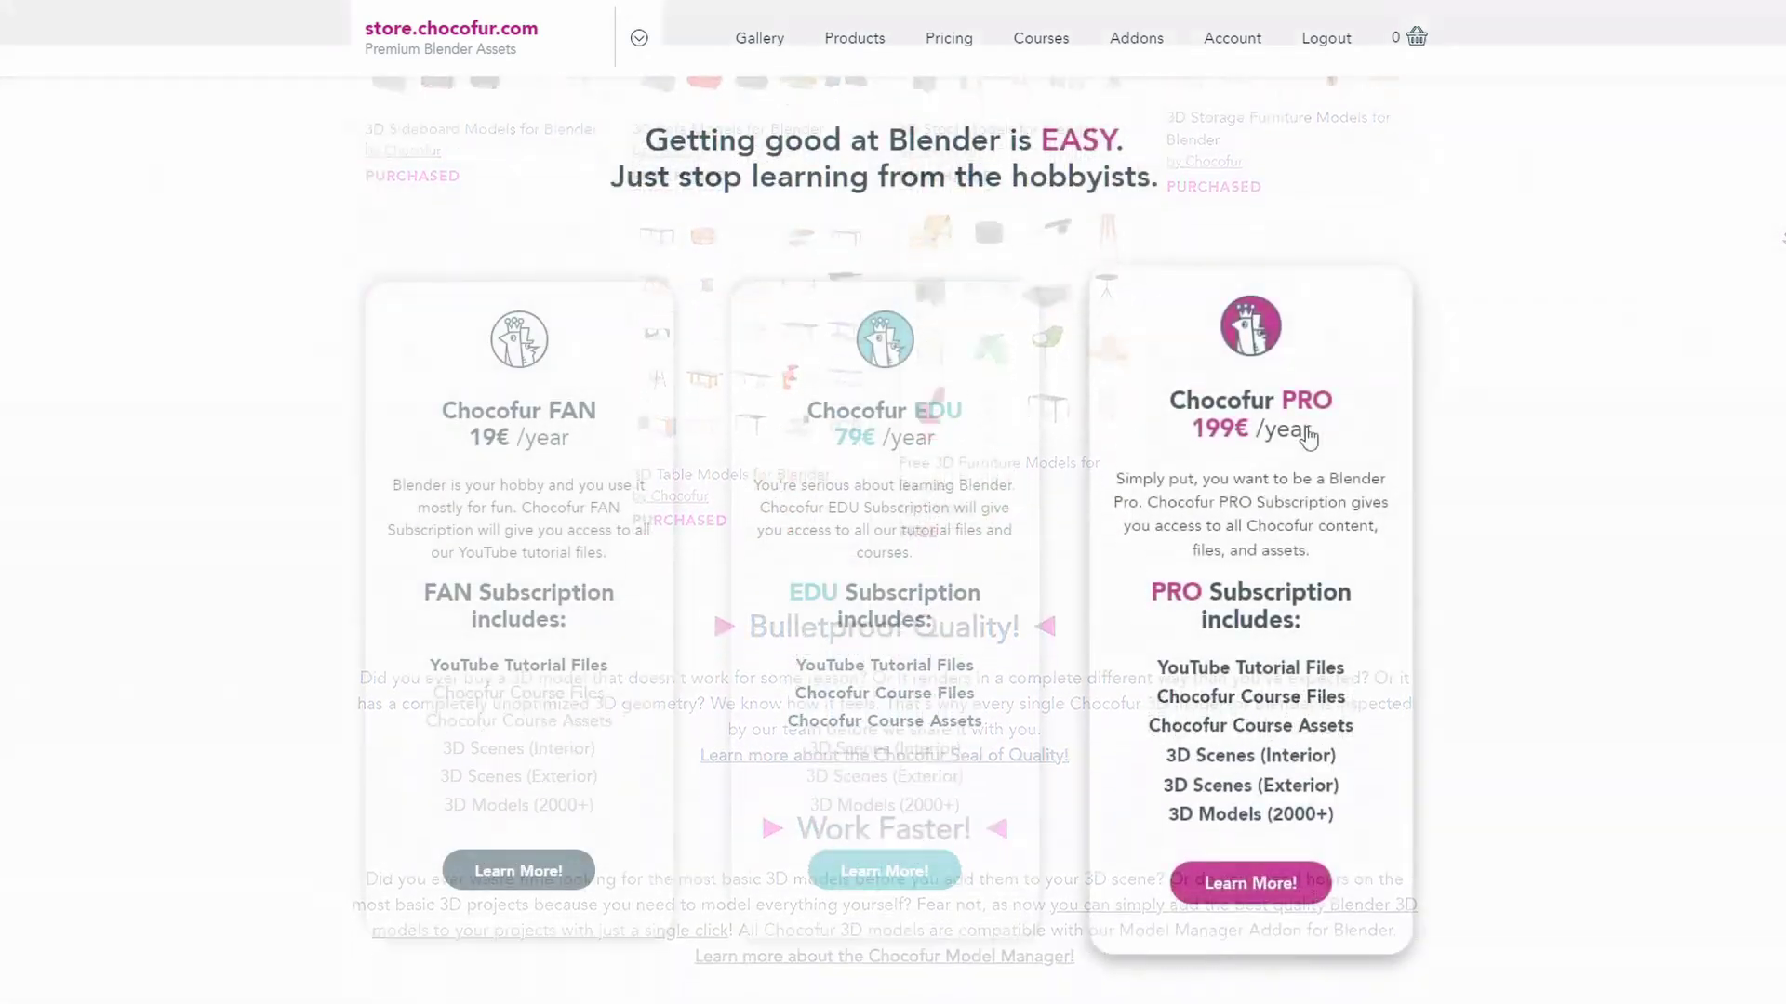